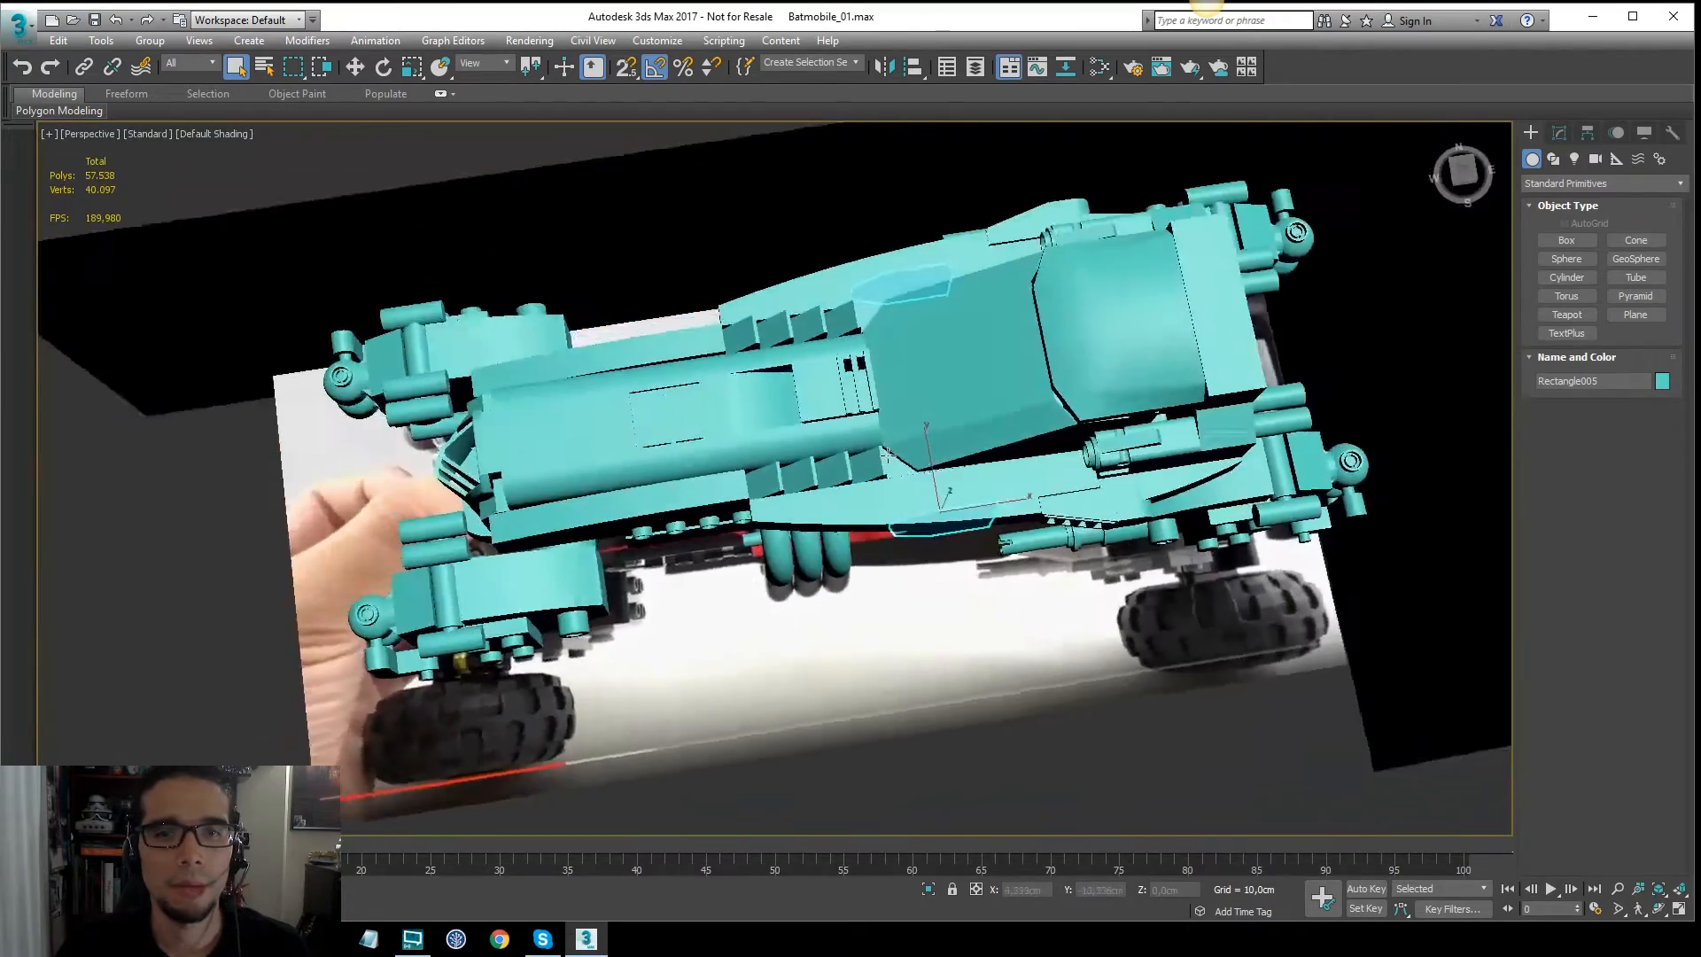
Step: Open the wheel reference image Wheel_detail_v2.png in a separate image viewer window
scroll(976, 282, "down", 3)
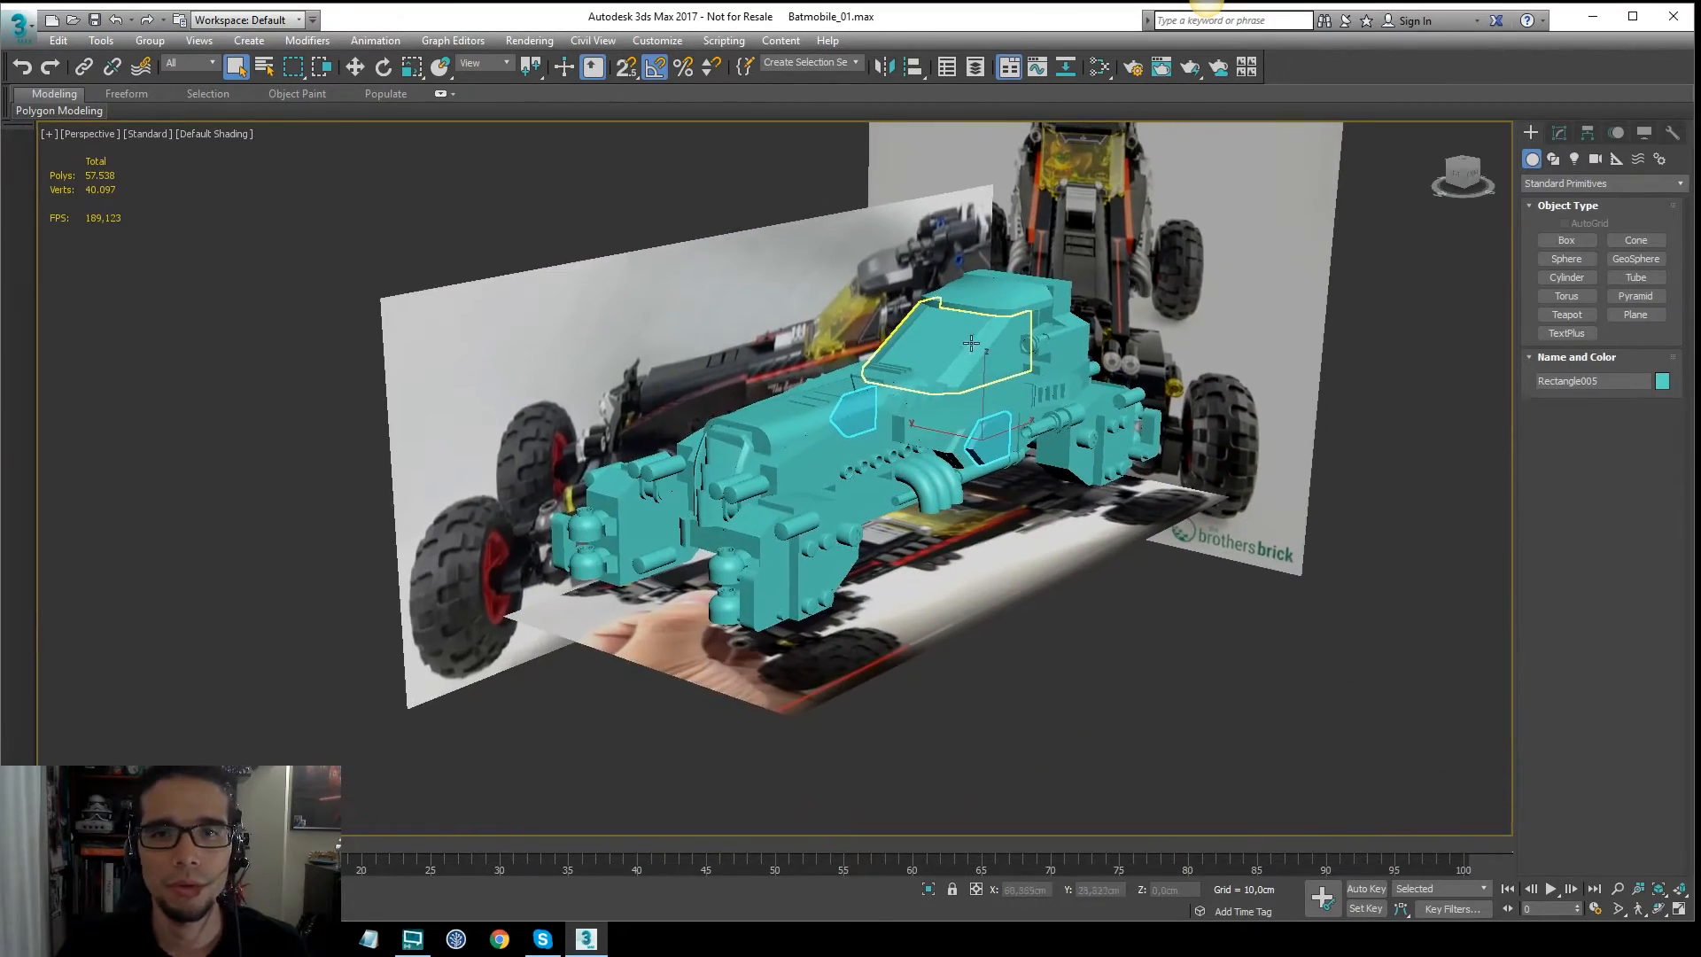
scroll(1005, 332, "up", 3)
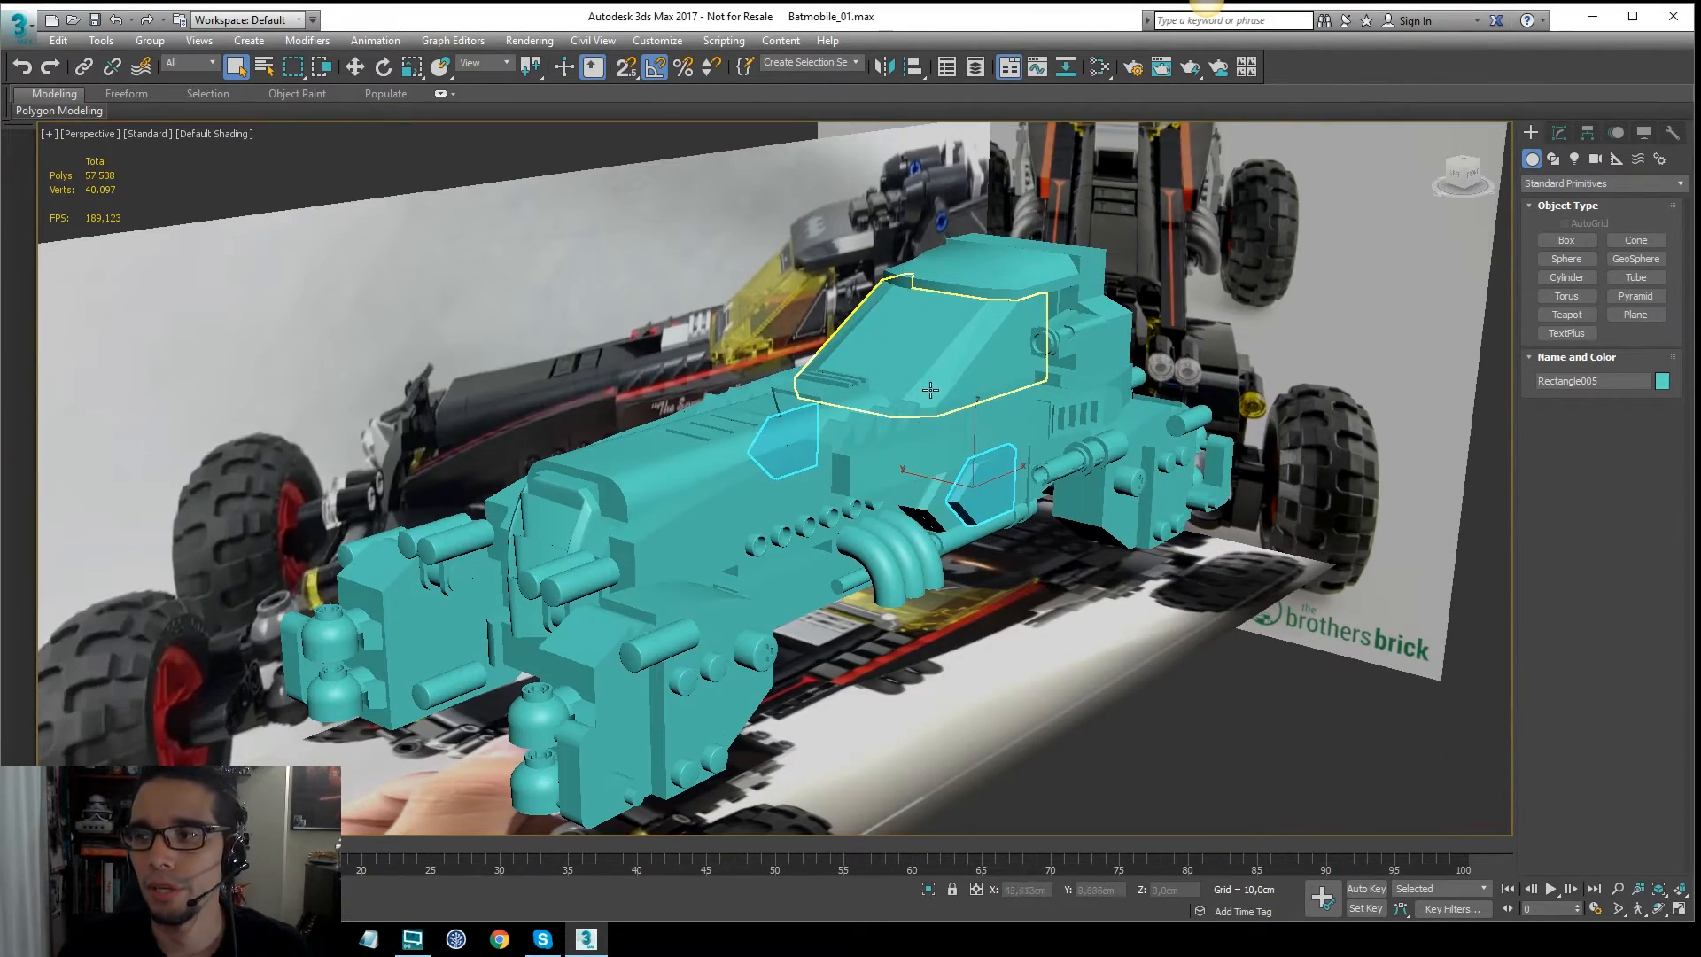
scroll(959, 410, "down", 4)
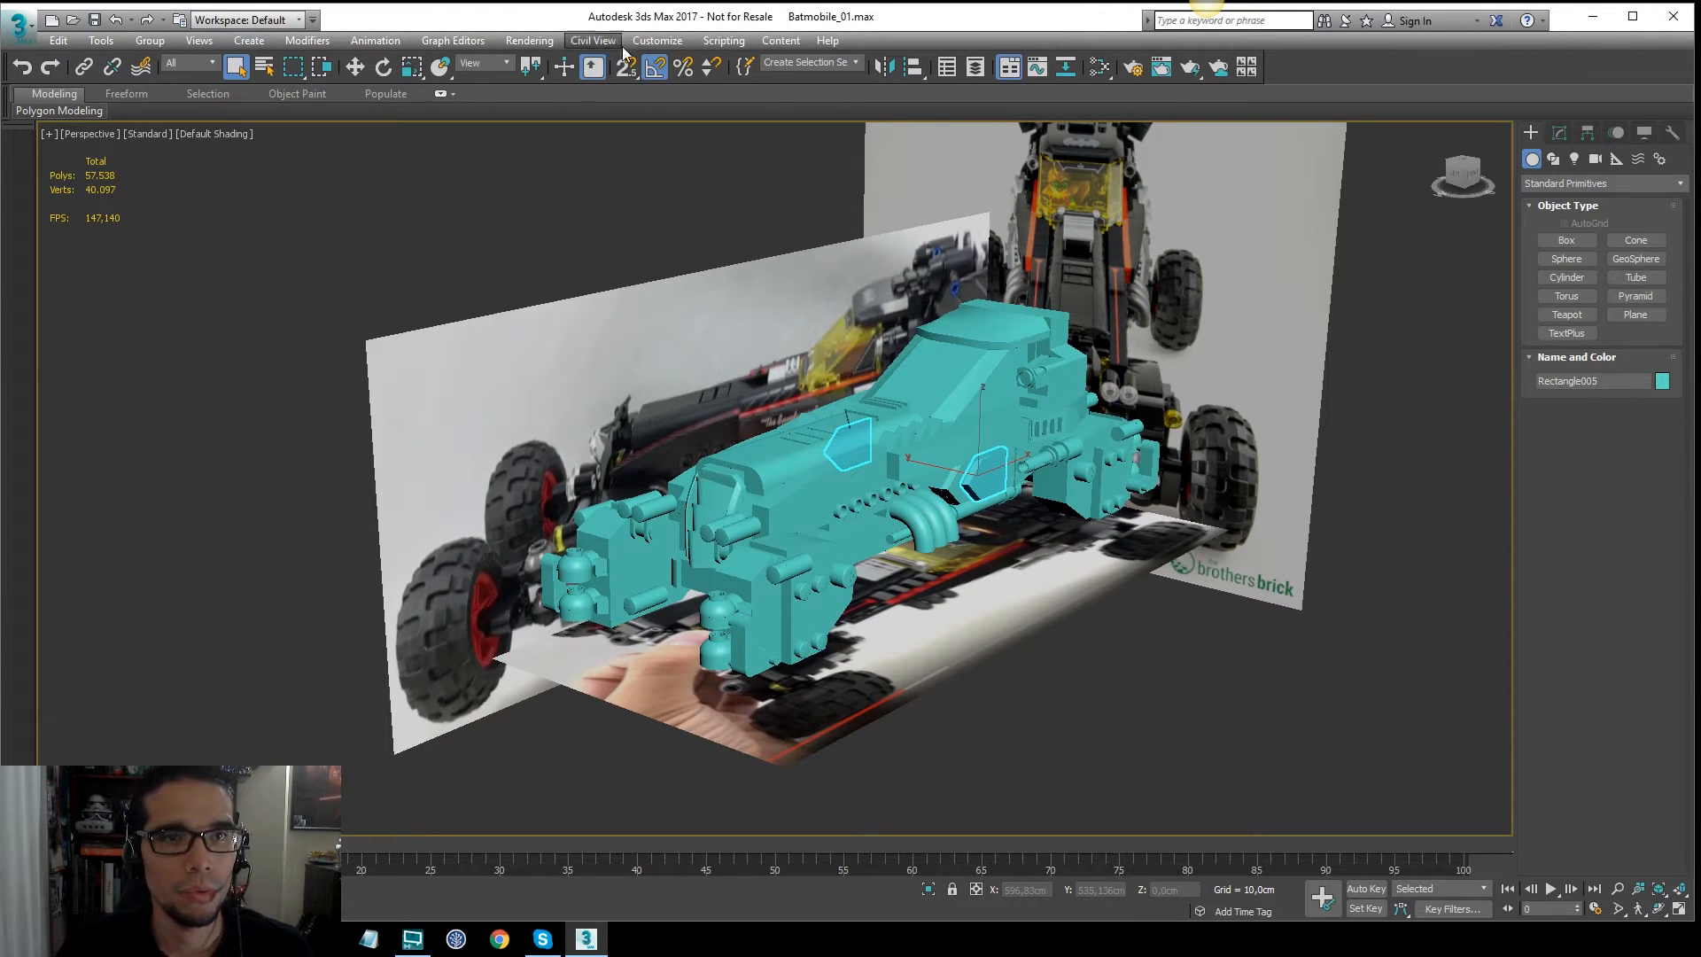
left_click(529, 41)
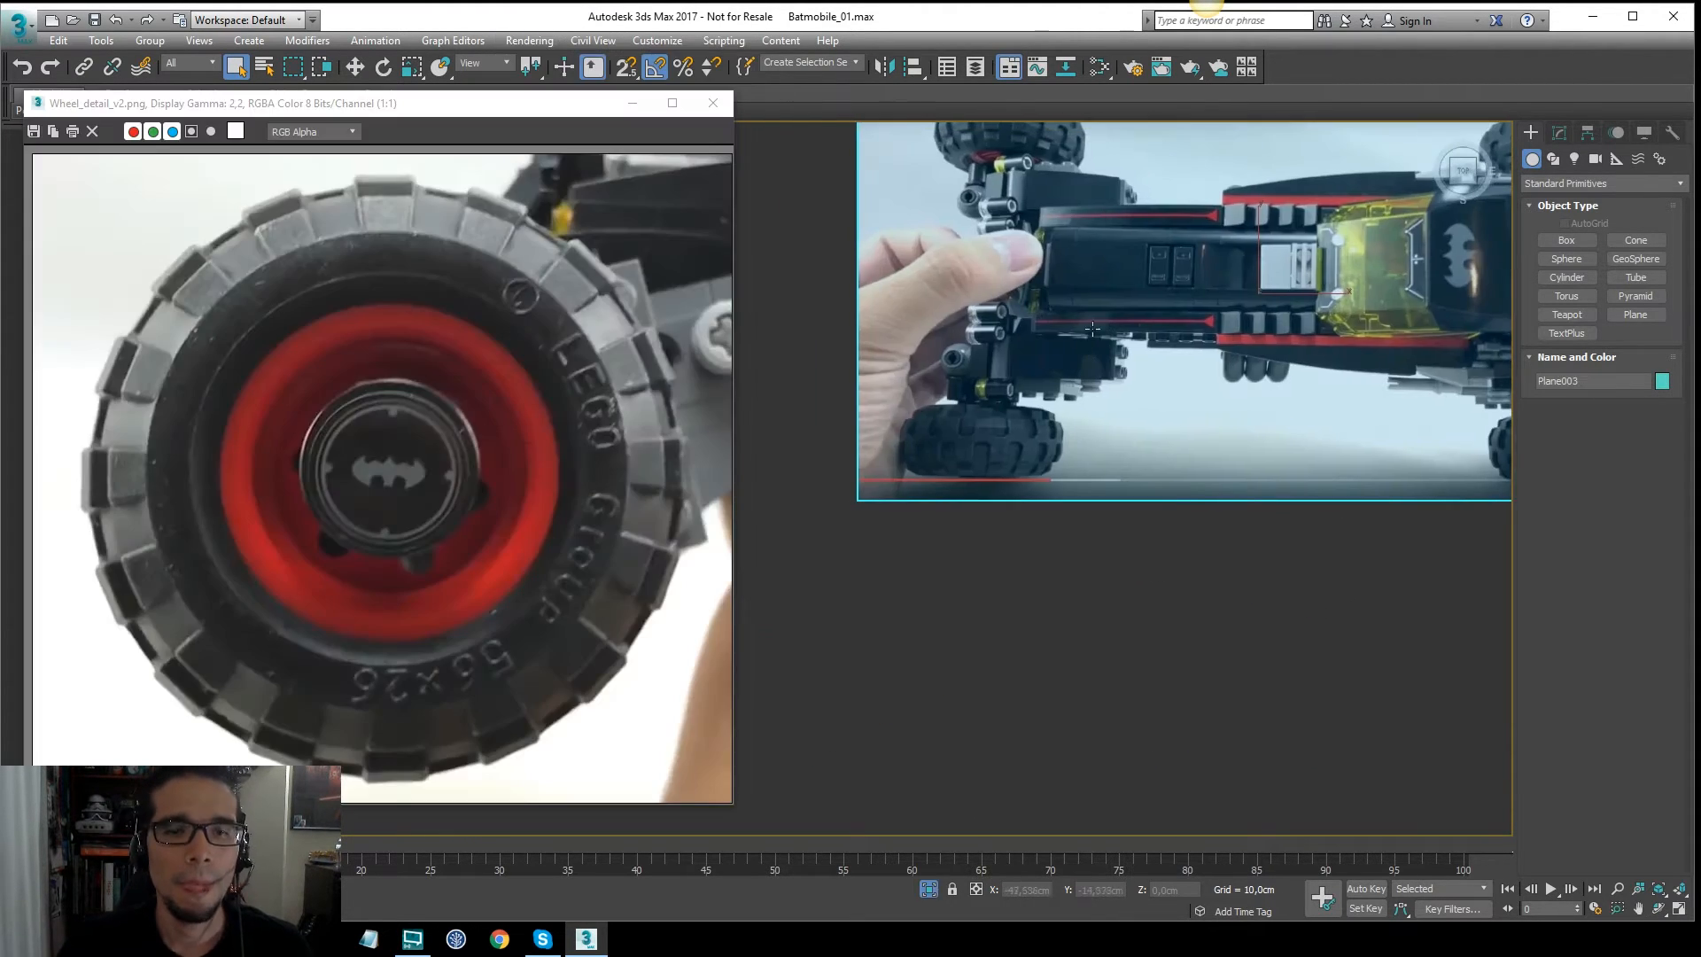
Step: Switch to the Front view and end isolation so the model and its side reference image are shown beside the wheel picture
key("f")
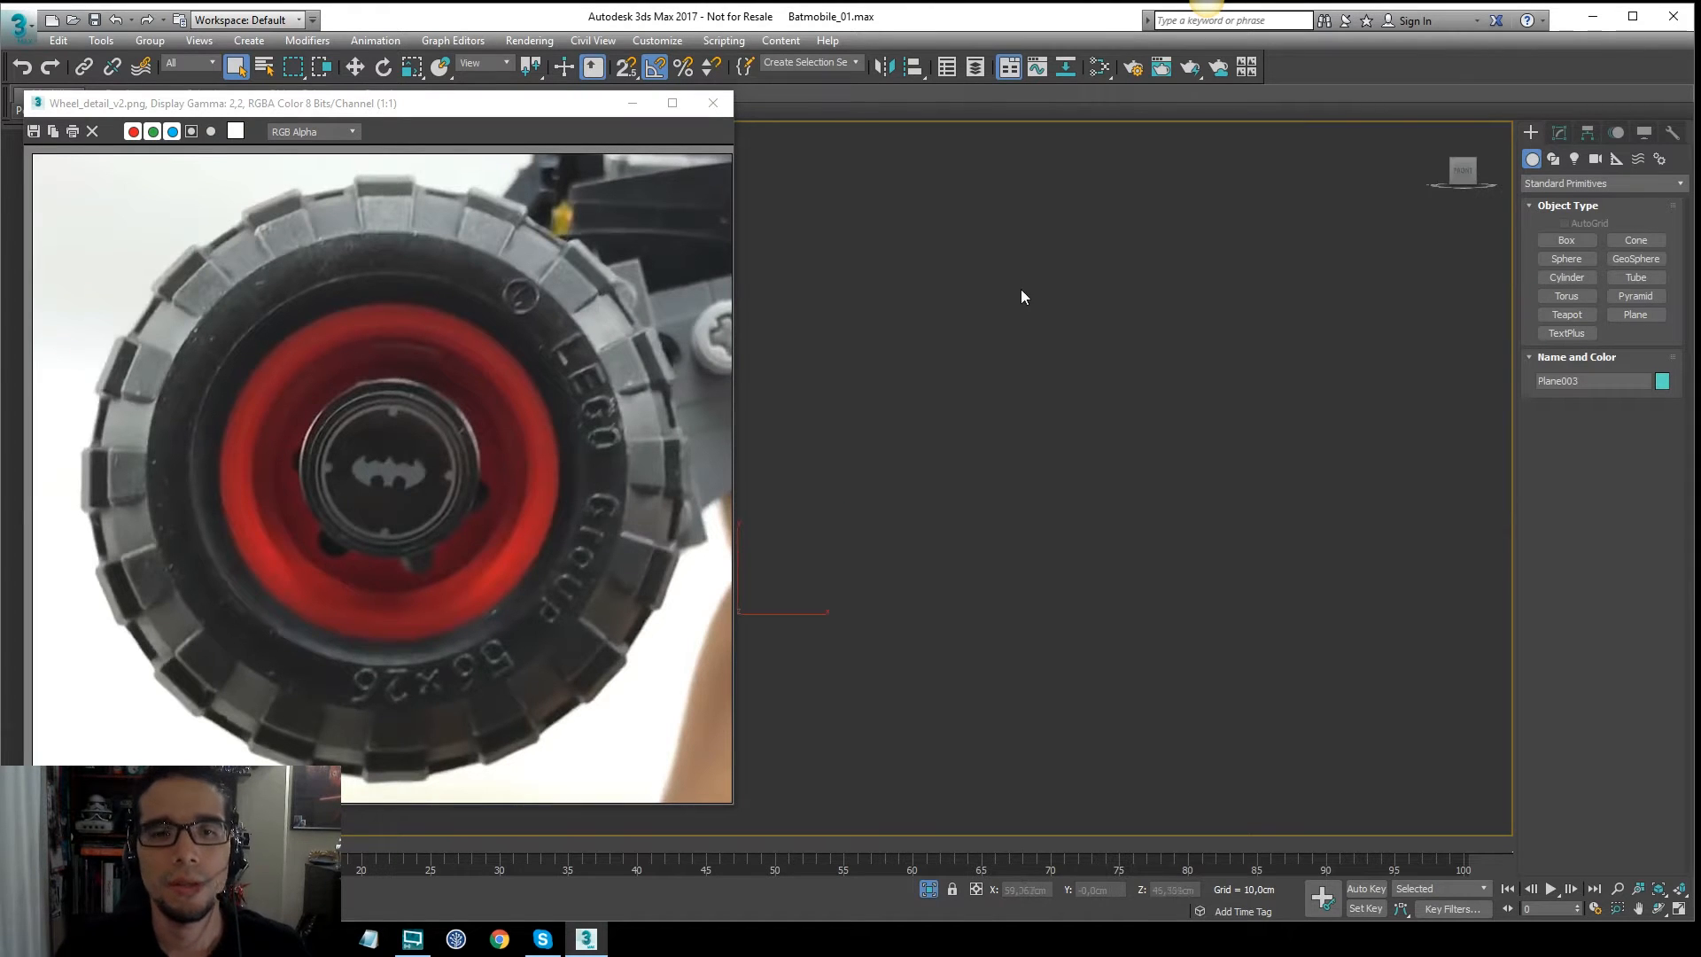
left_click(926, 891)
middle_click_drag(1072, 452, 1210, 460)
scroll(1154, 469, "up", 3)
left_click(1077, 316)
middle_click_drag(917, 317, 982, 313)
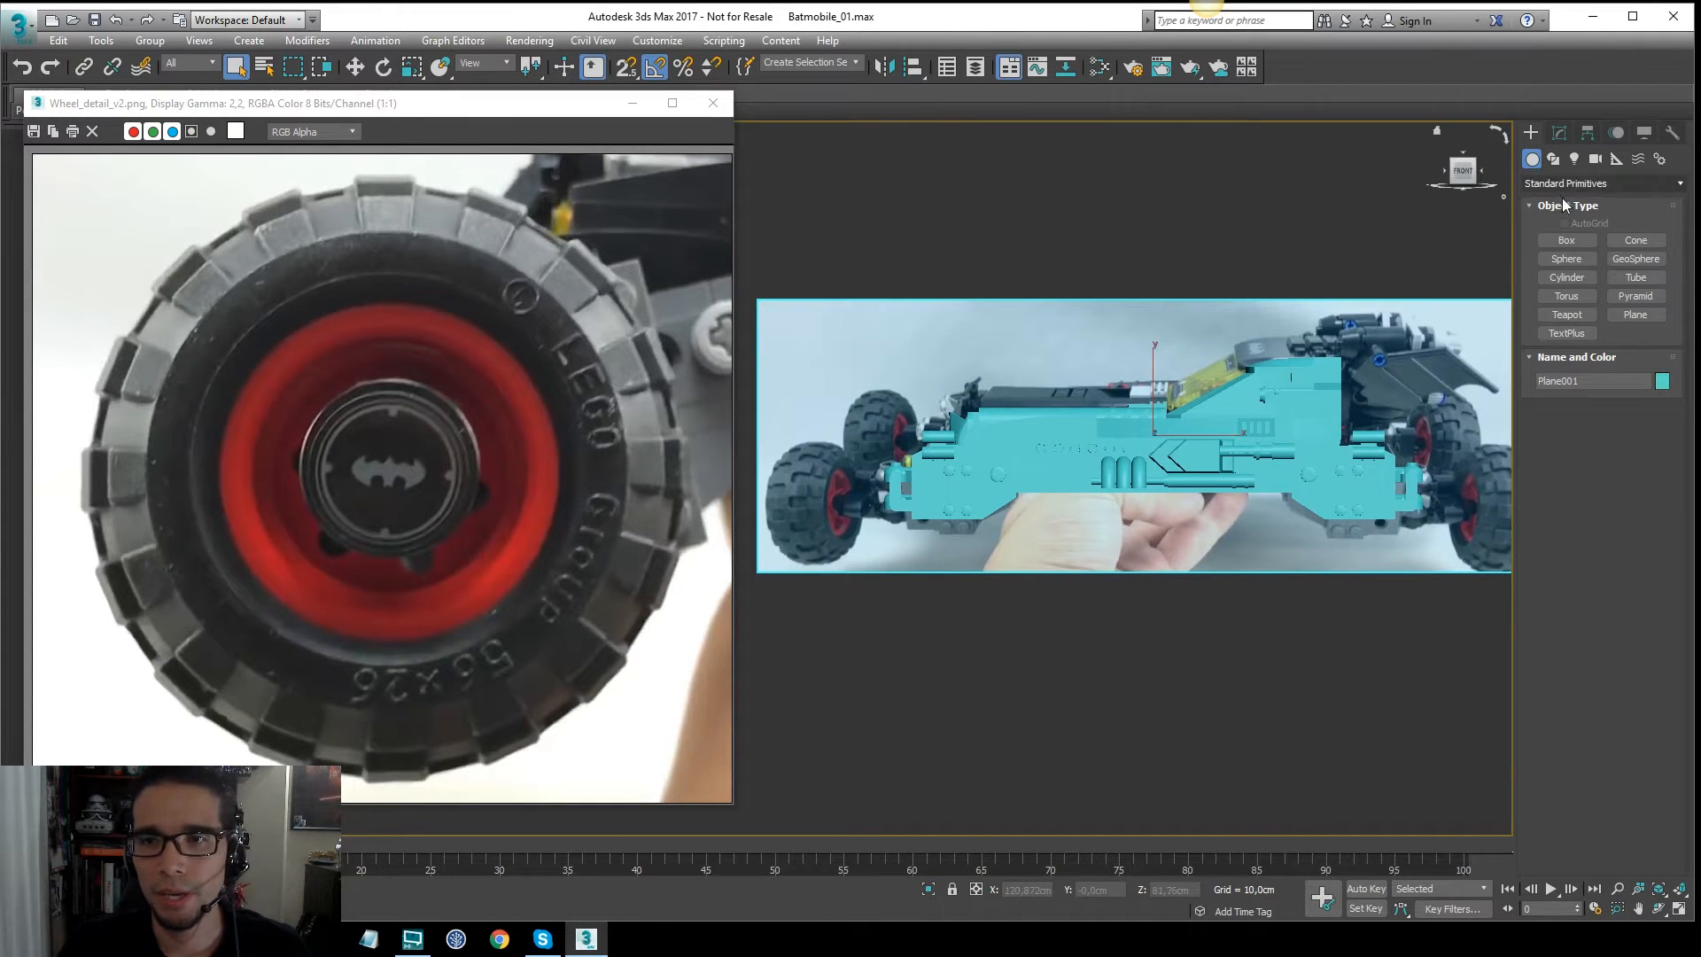
Step: Create a plane about 52 by 53 cm beside the front-wheel end of the side reference image
left_click(1636, 315)
middle_click_drag(804, 326, 1137, 320)
left_click_drag(929, 409, 1087, 563)
key("F3")
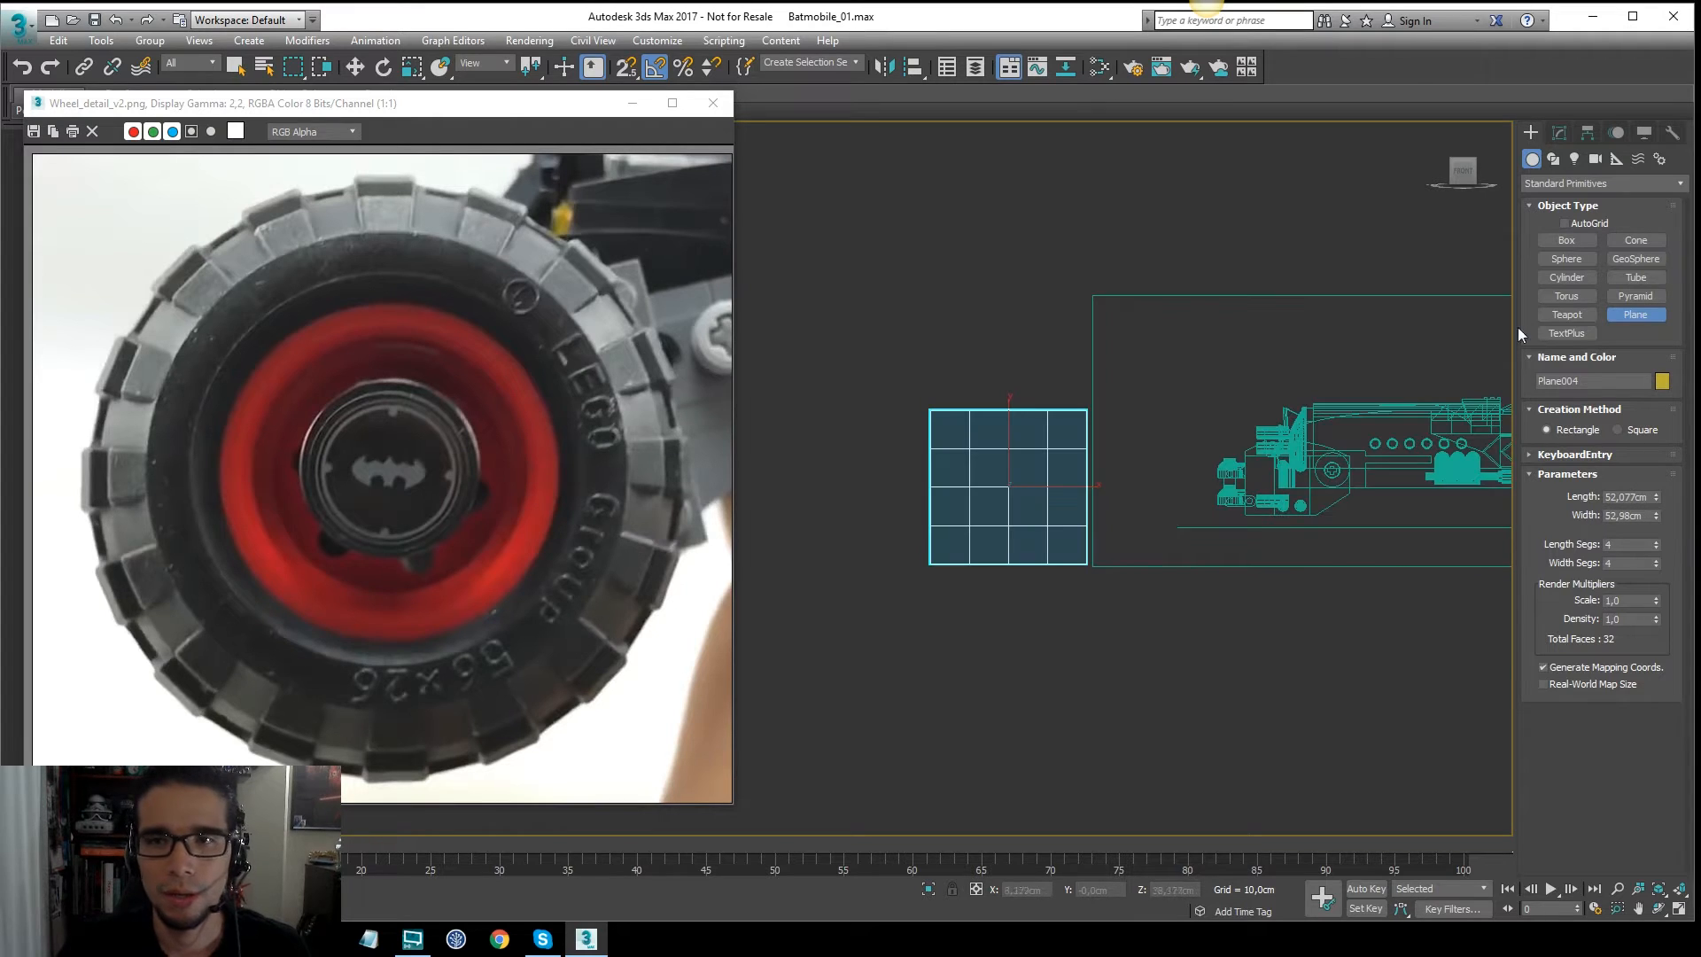
Step: Reduce the new plane to 1 length segment and 1 width segment and return the viewport to shaded display
left_click(1560, 132)
right_click(1655, 437)
right_click(1656, 458)
key("F3")
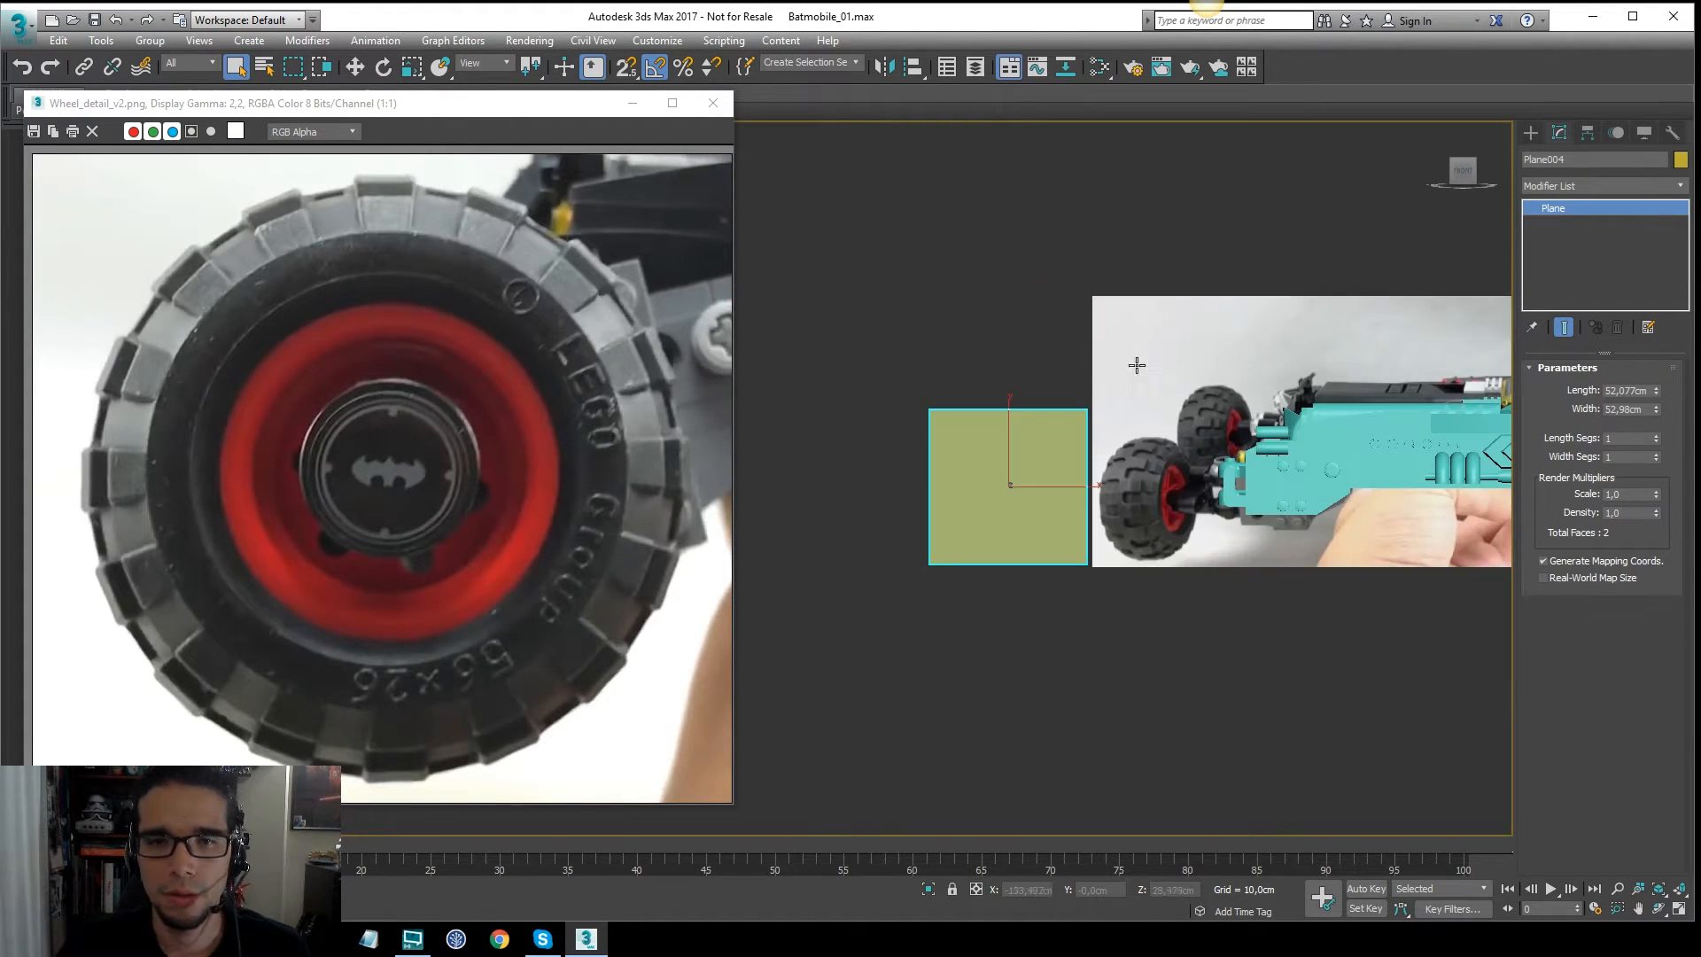
middle_click_drag(1134, 387, 1072, 375)
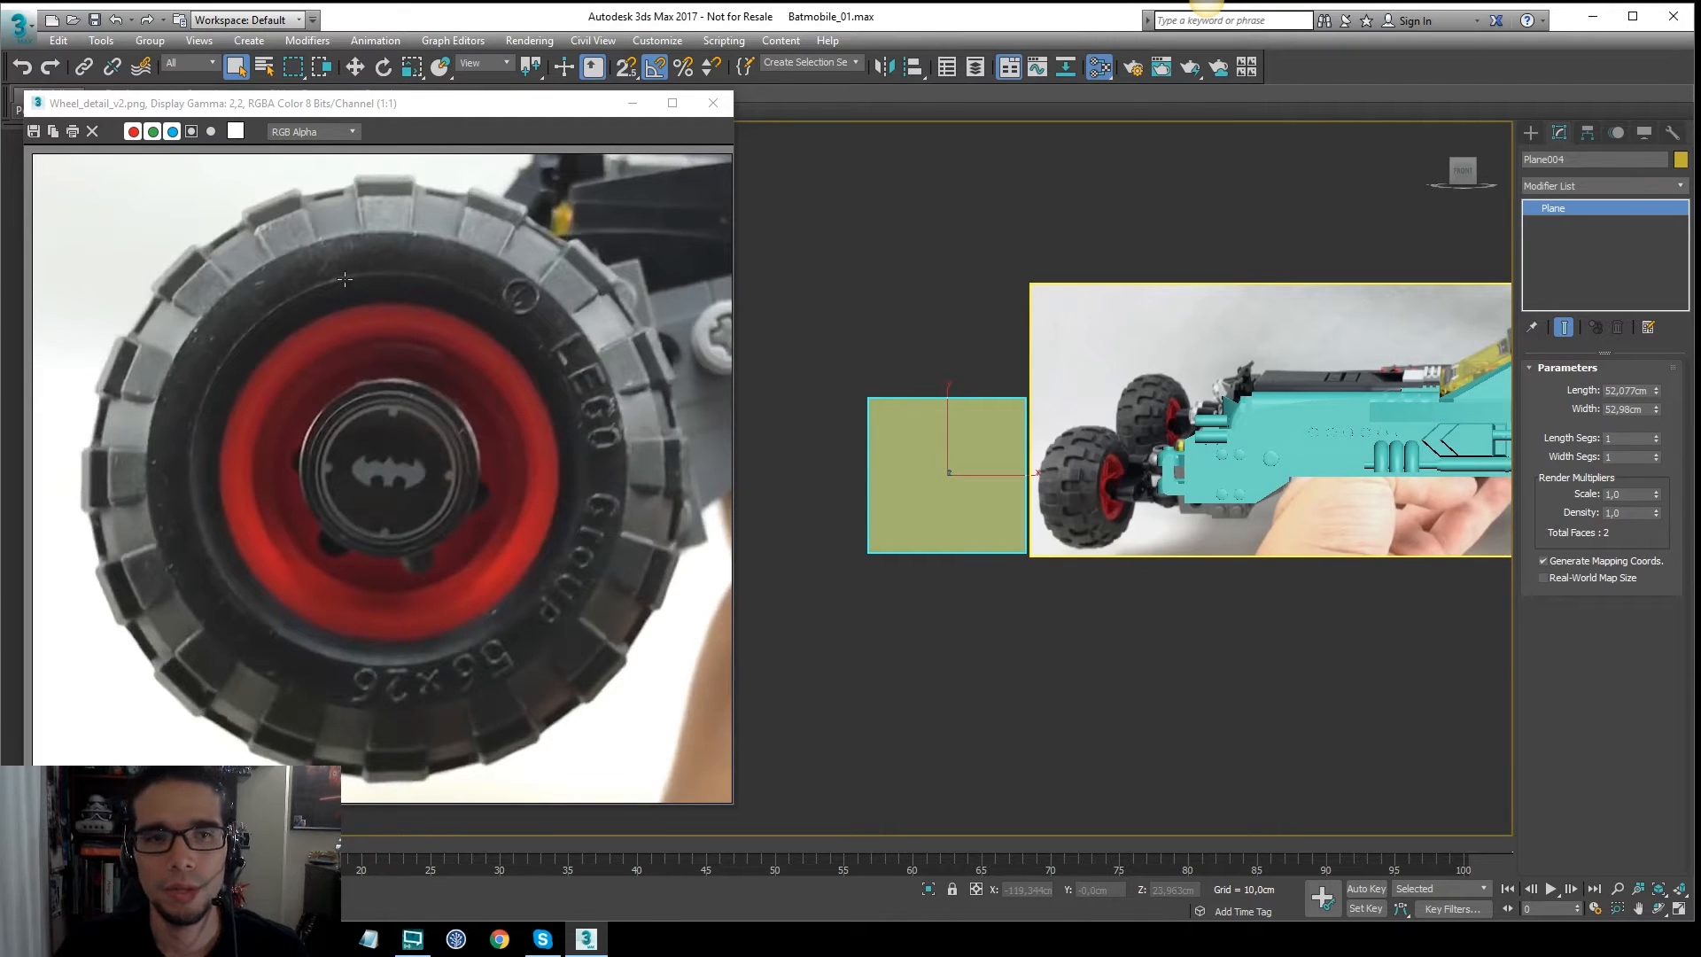
Step: Create a new Standard scanline material in the Slate Material Editor and assign it to the new plane
key("m")
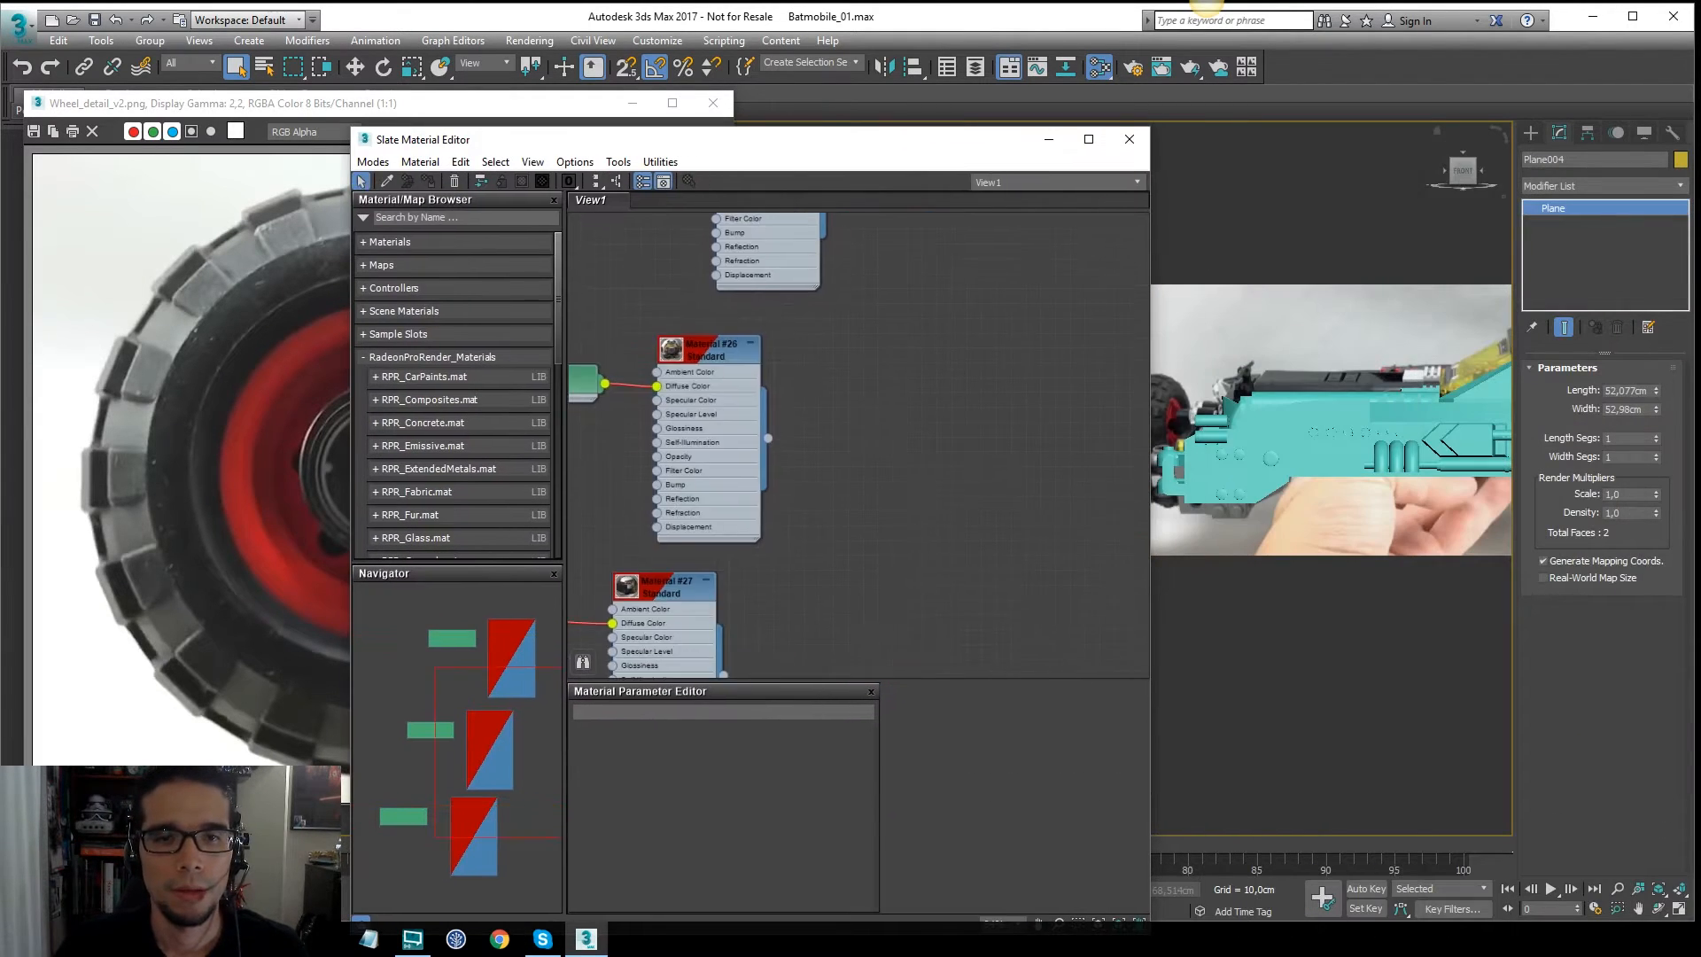
right_click(899, 356)
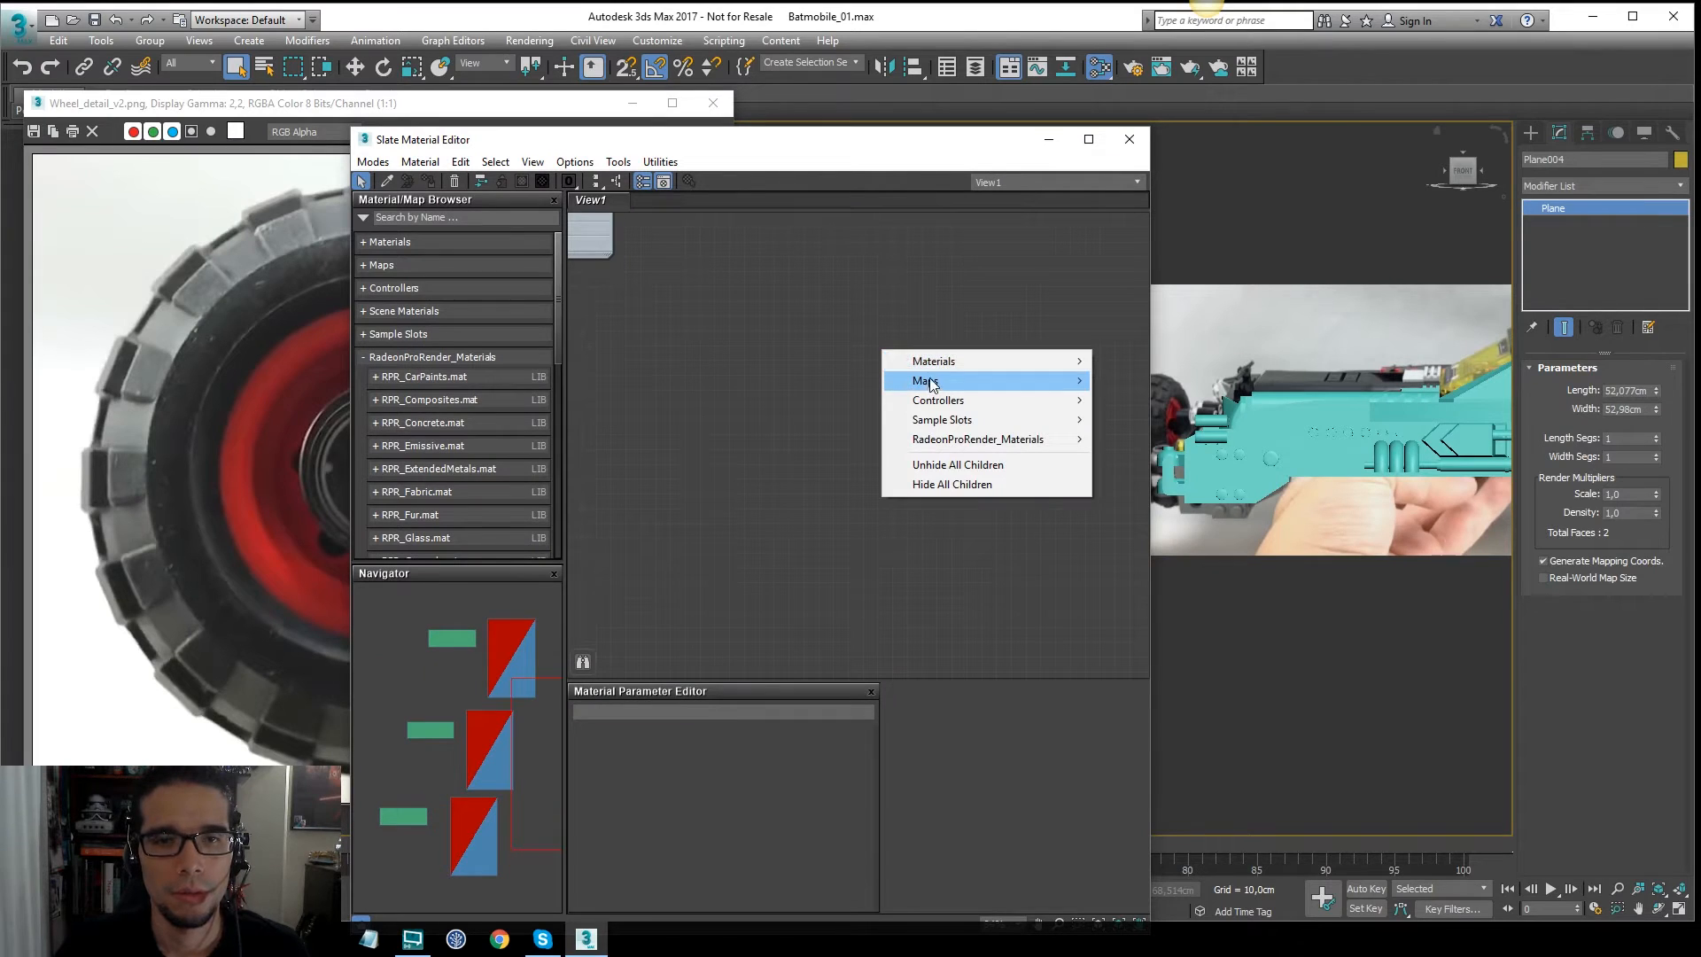
mouse_move(939, 360)
mouse_move(779, 362)
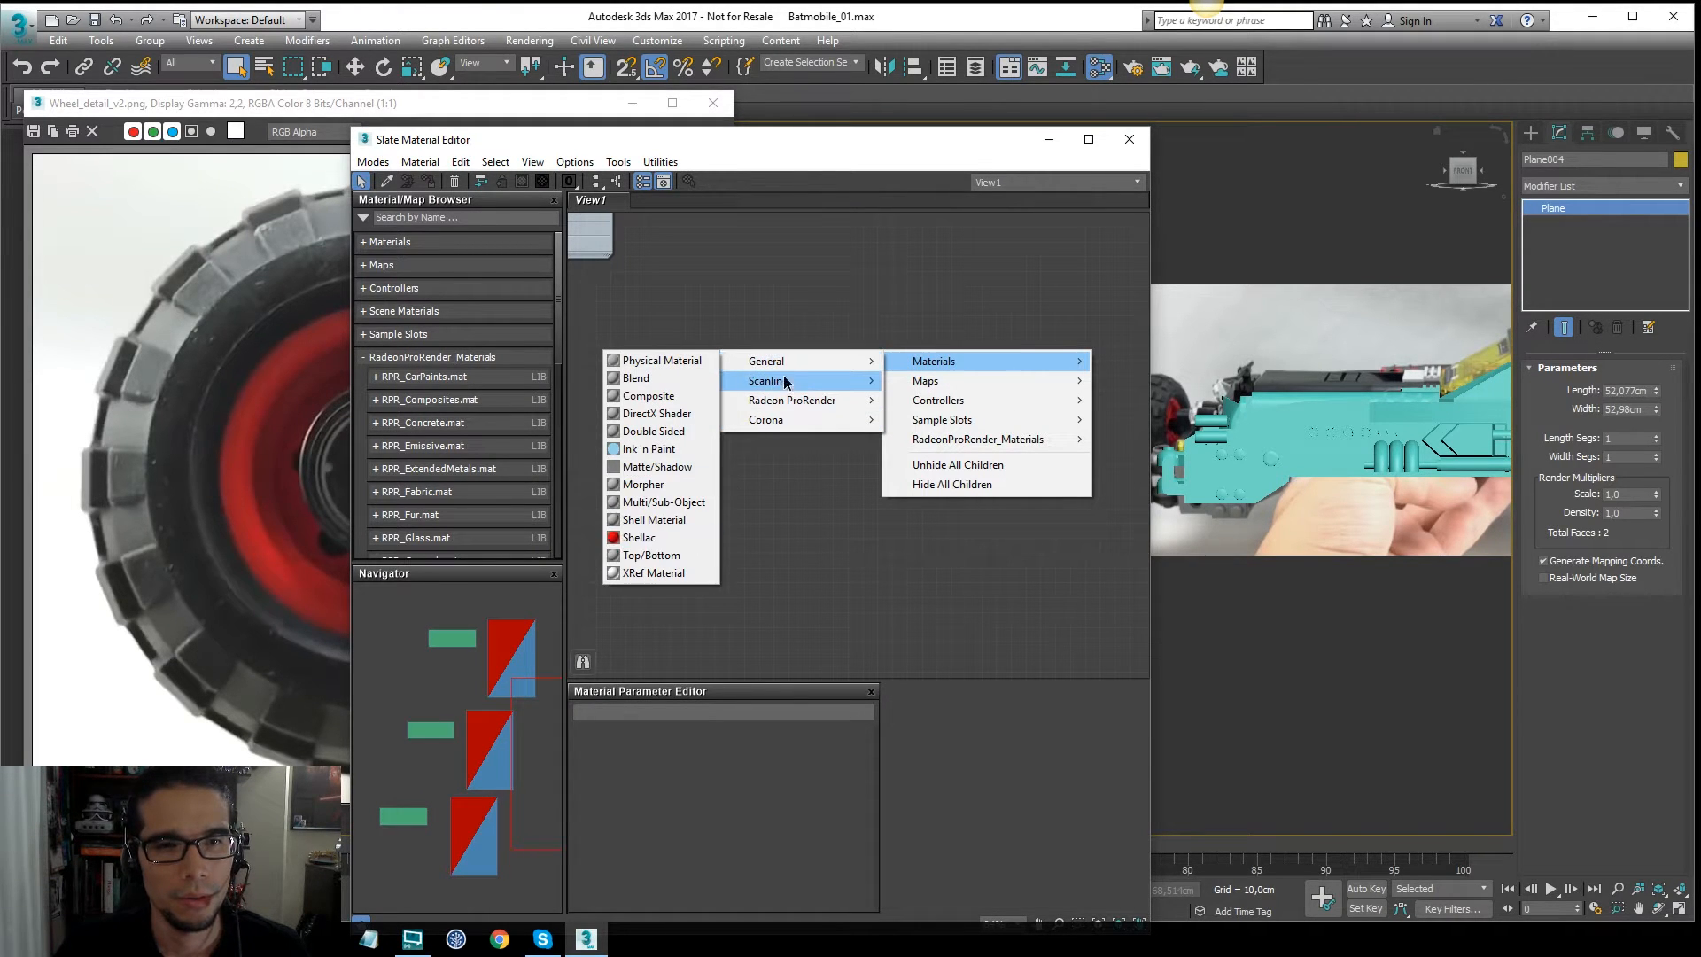
left_click(647, 434)
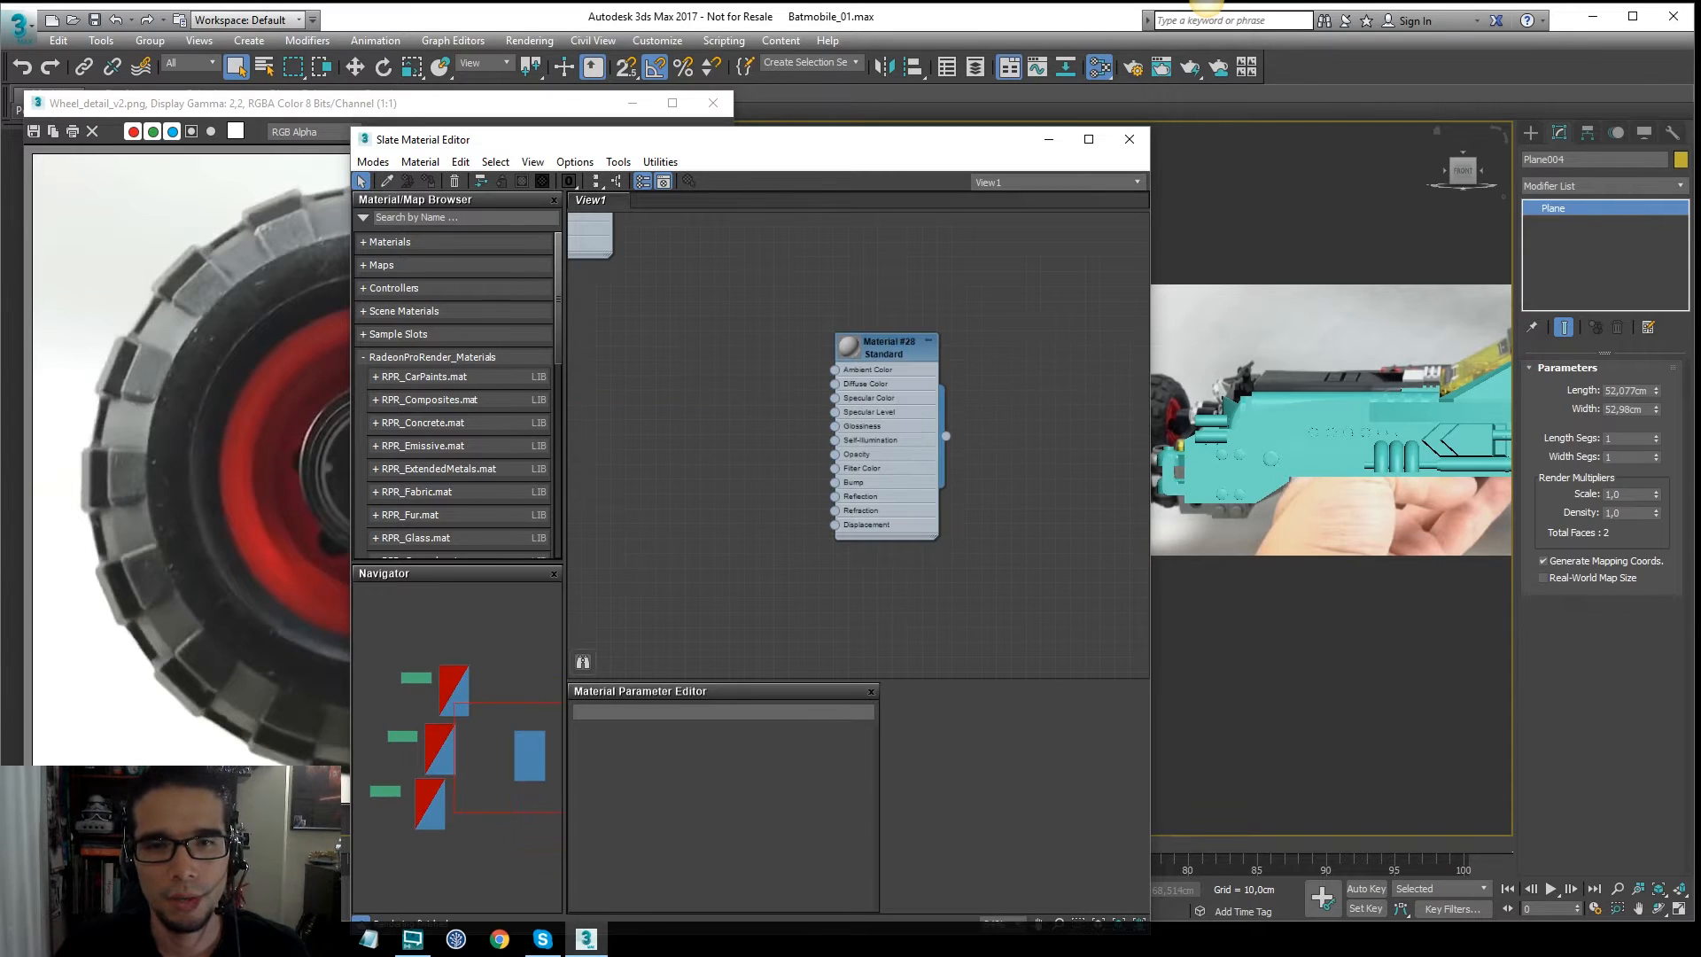
left_click_drag(946, 436, 1241, 401)
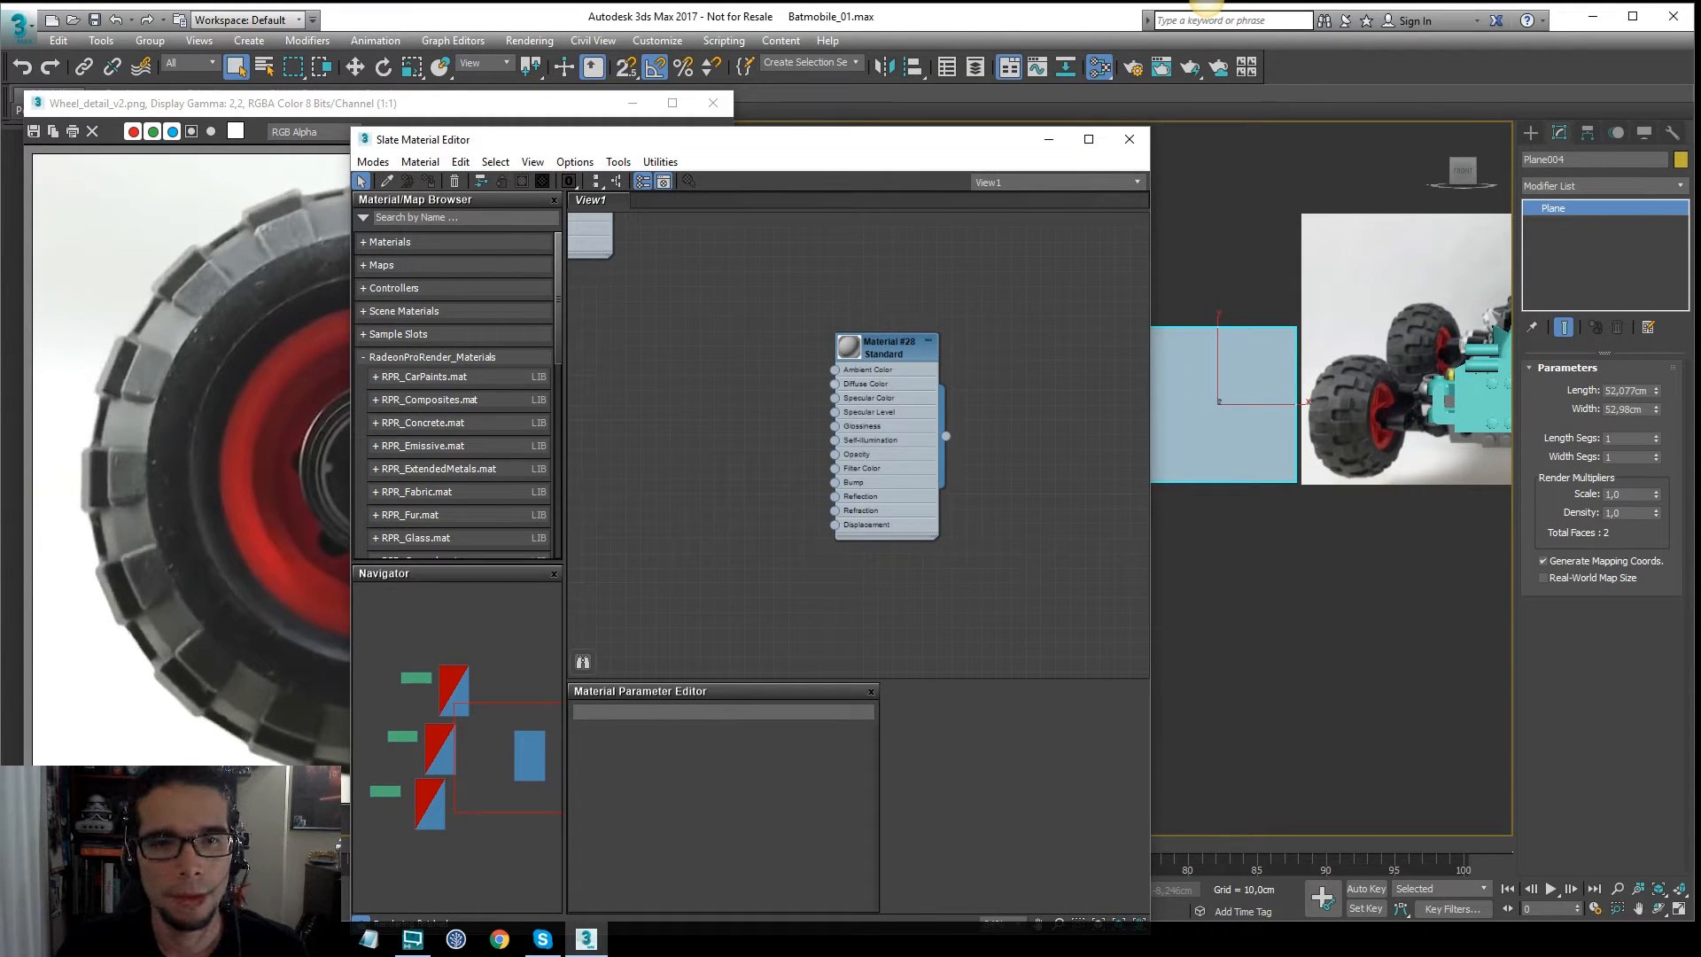
Step: Load Wheel_detail_v2.png from the Batmobile references folder as a Bitmap in the new material's Diffuse Color
double_click(835, 384)
left_click(934, 231)
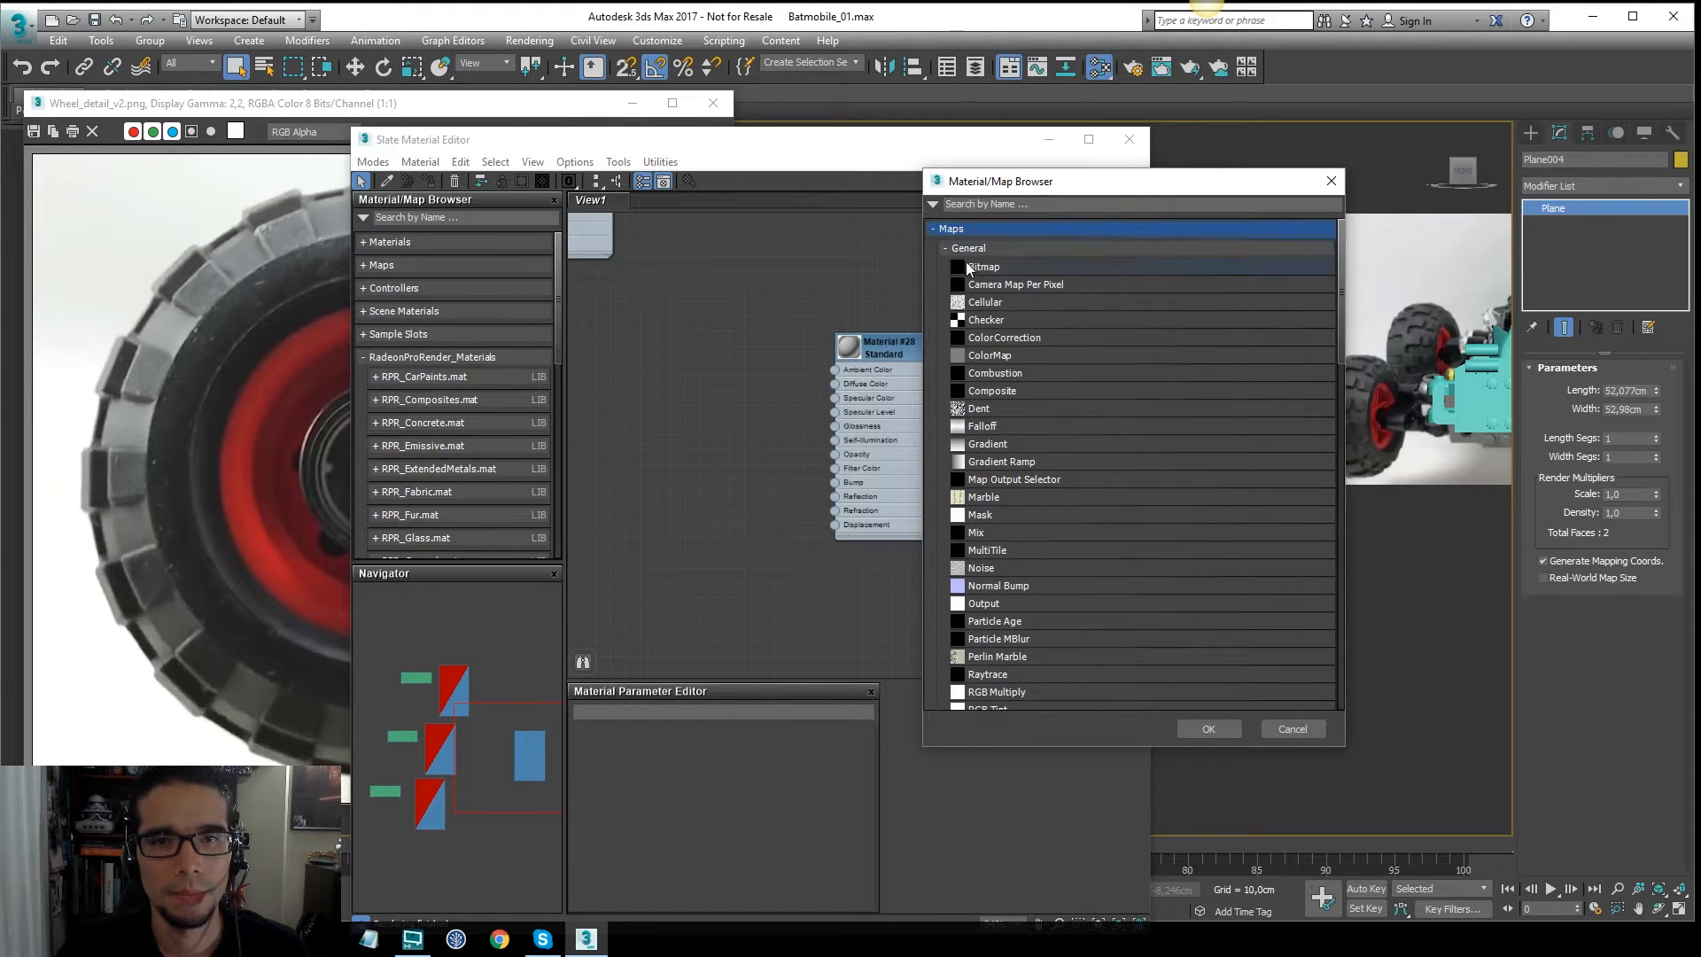
double_click(968, 267)
left_click(355, 46)
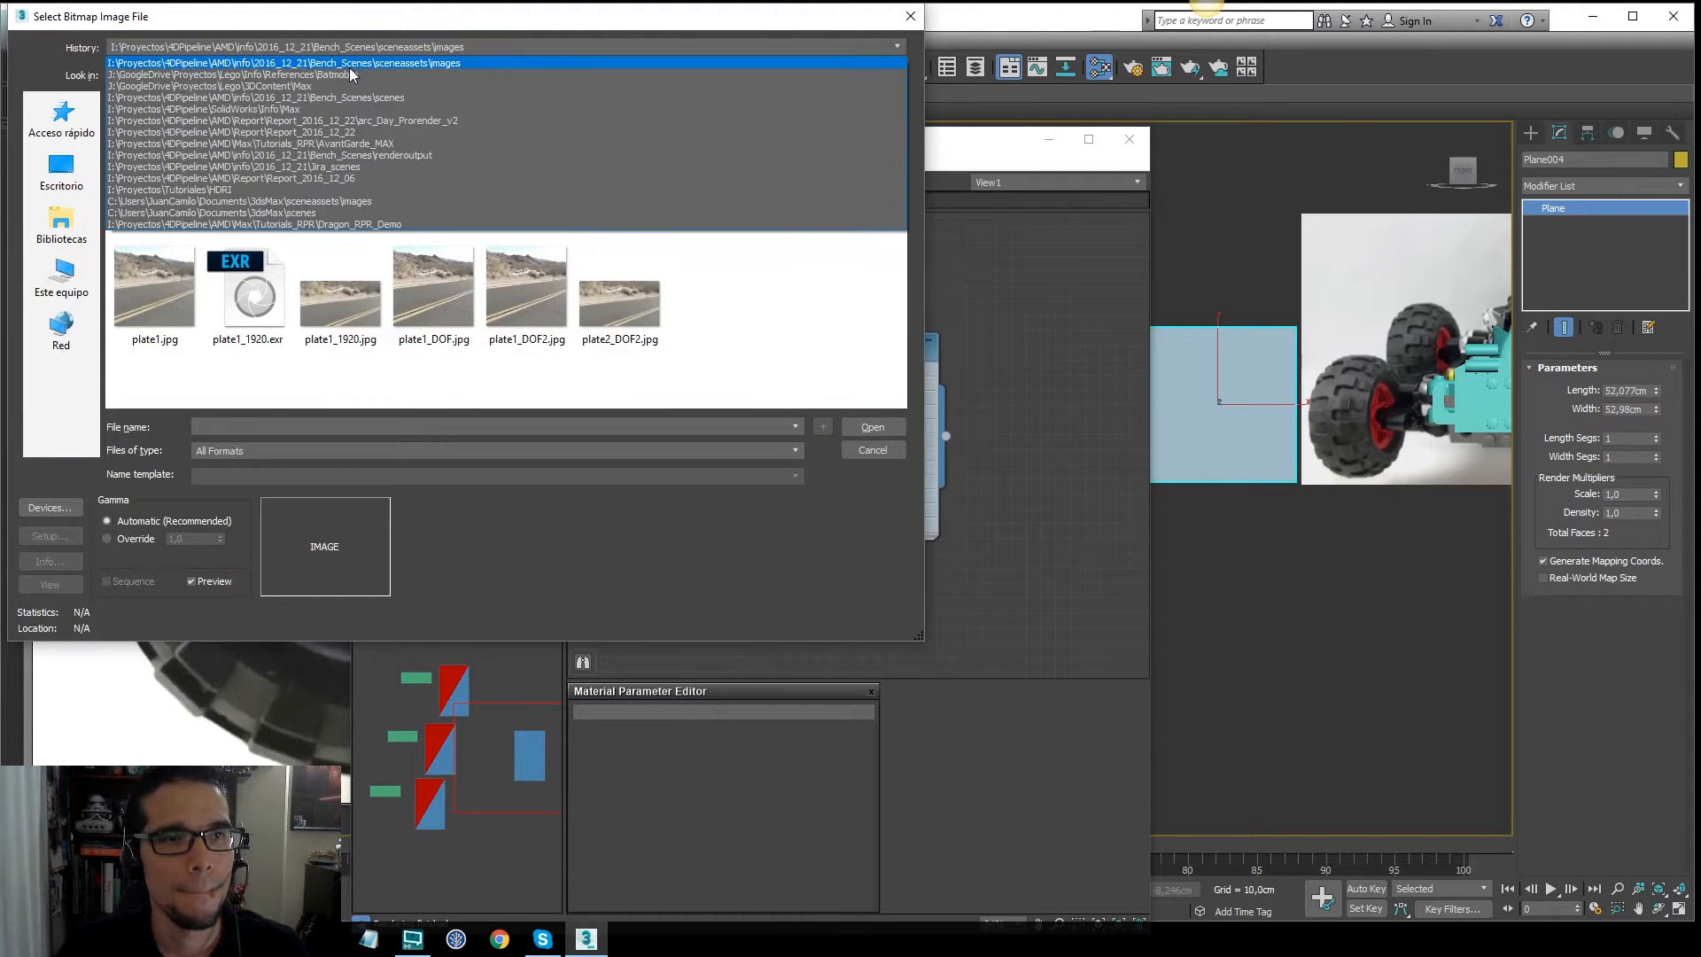
left_click(352, 75)
left_click_drag(902, 122, 902, 380)
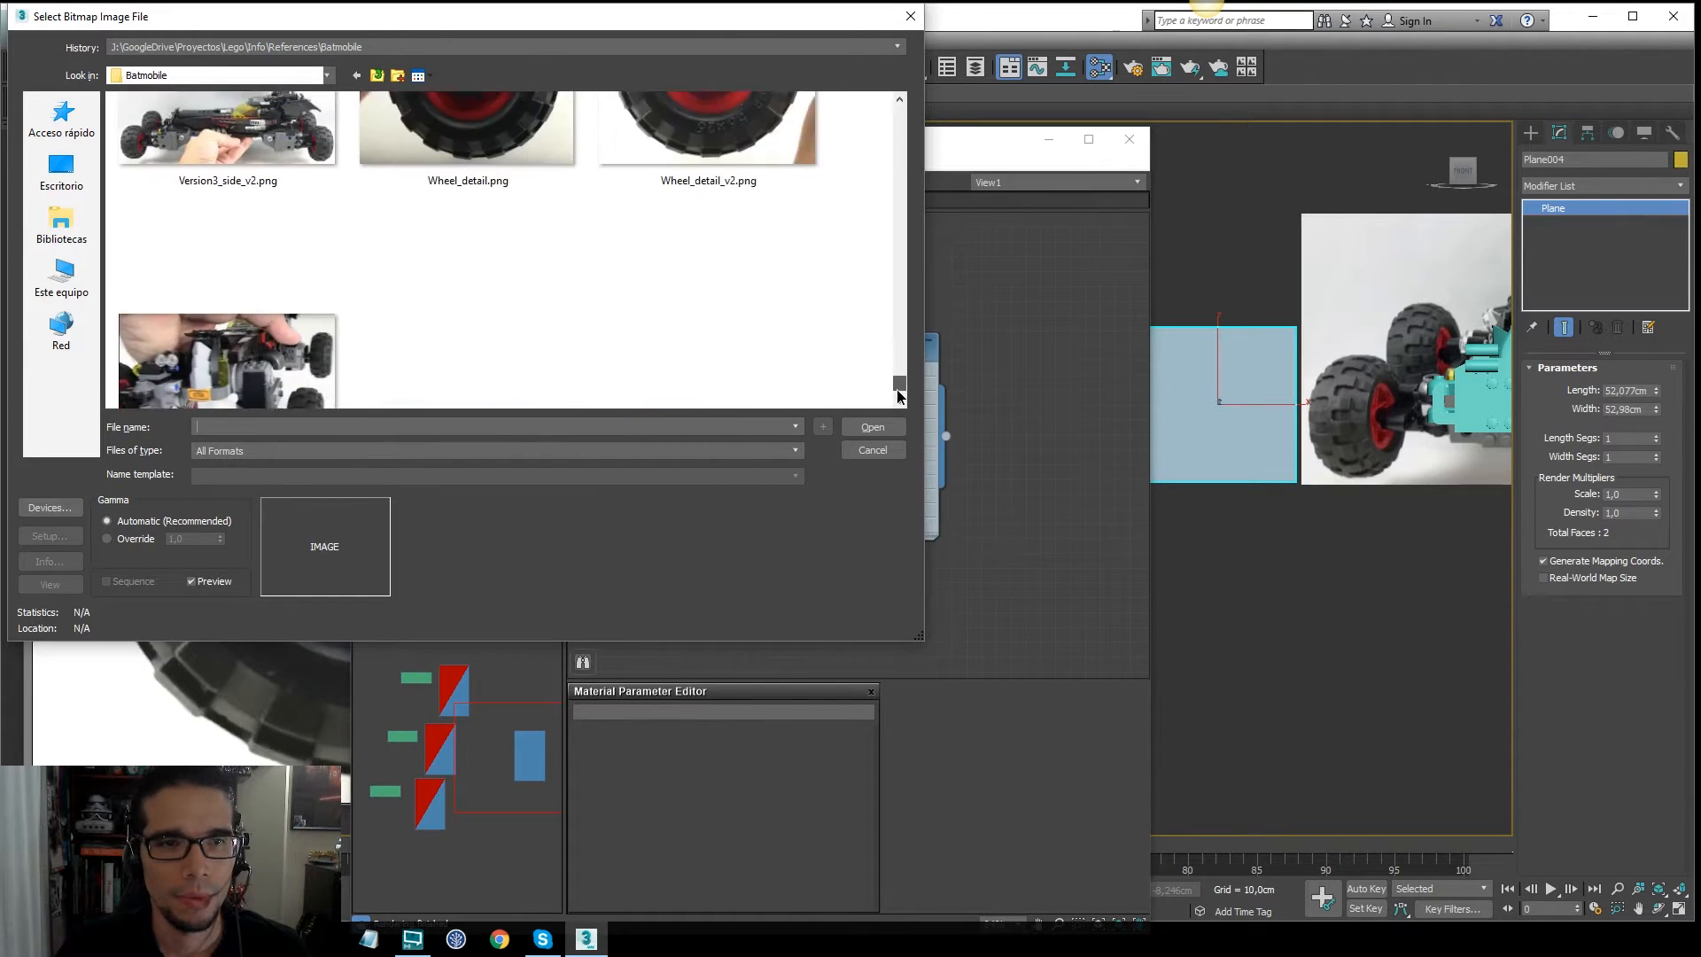
left_click(762, 283)
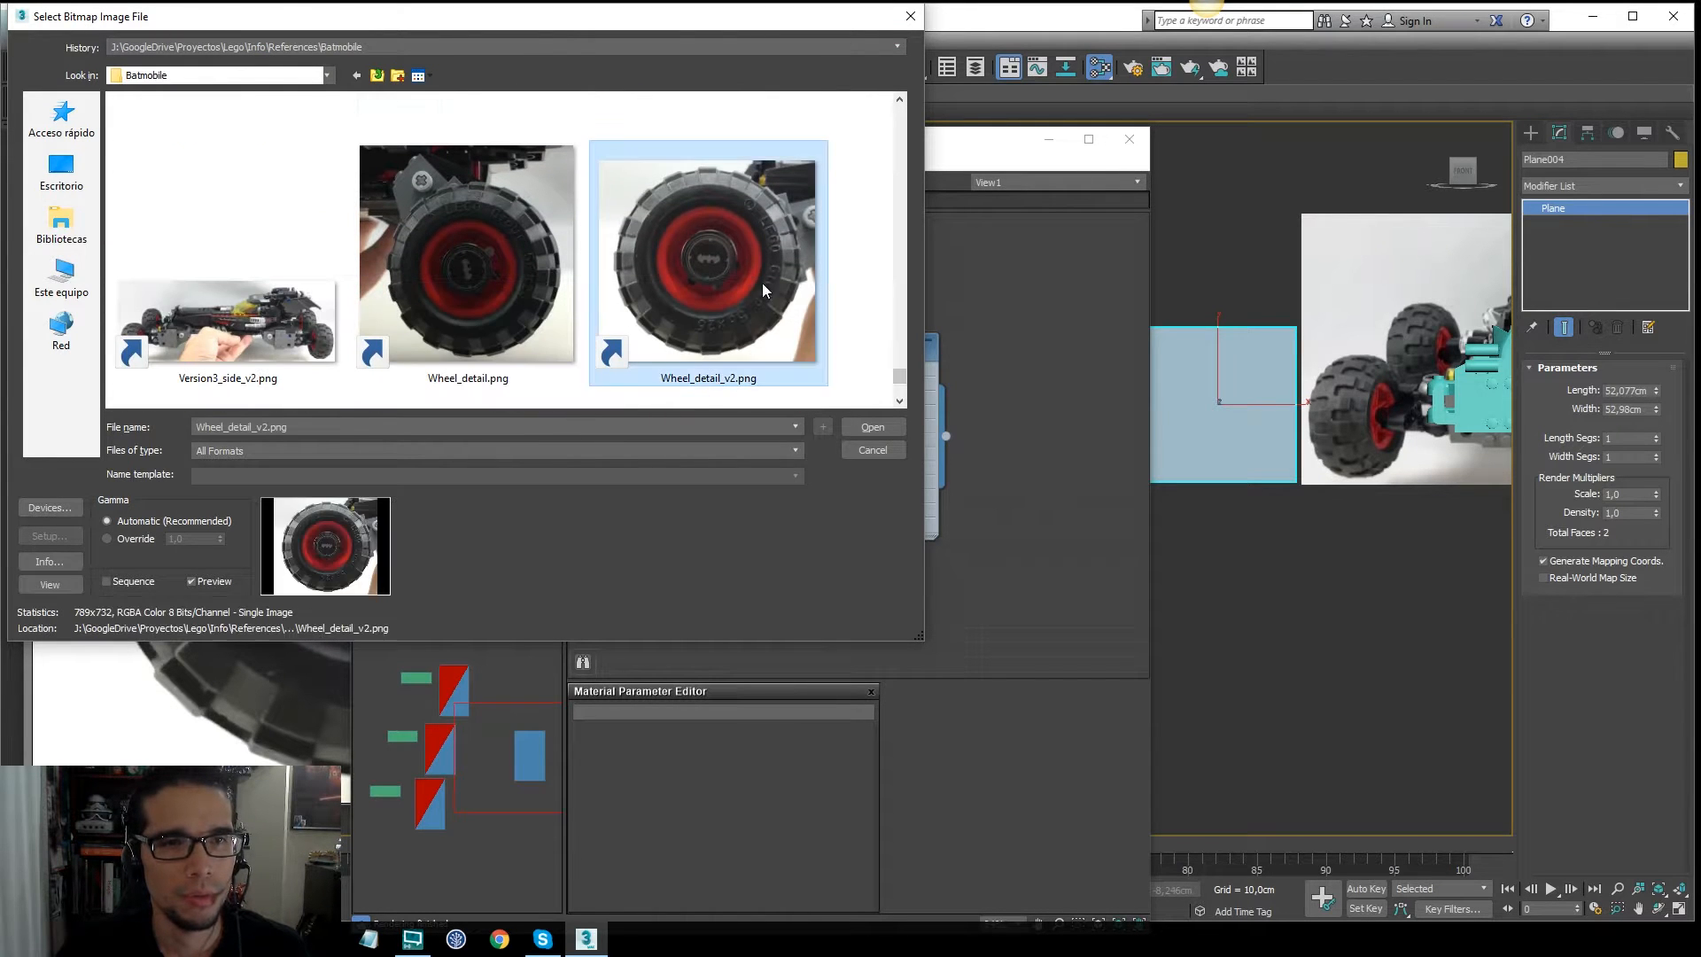
left_click(873, 426)
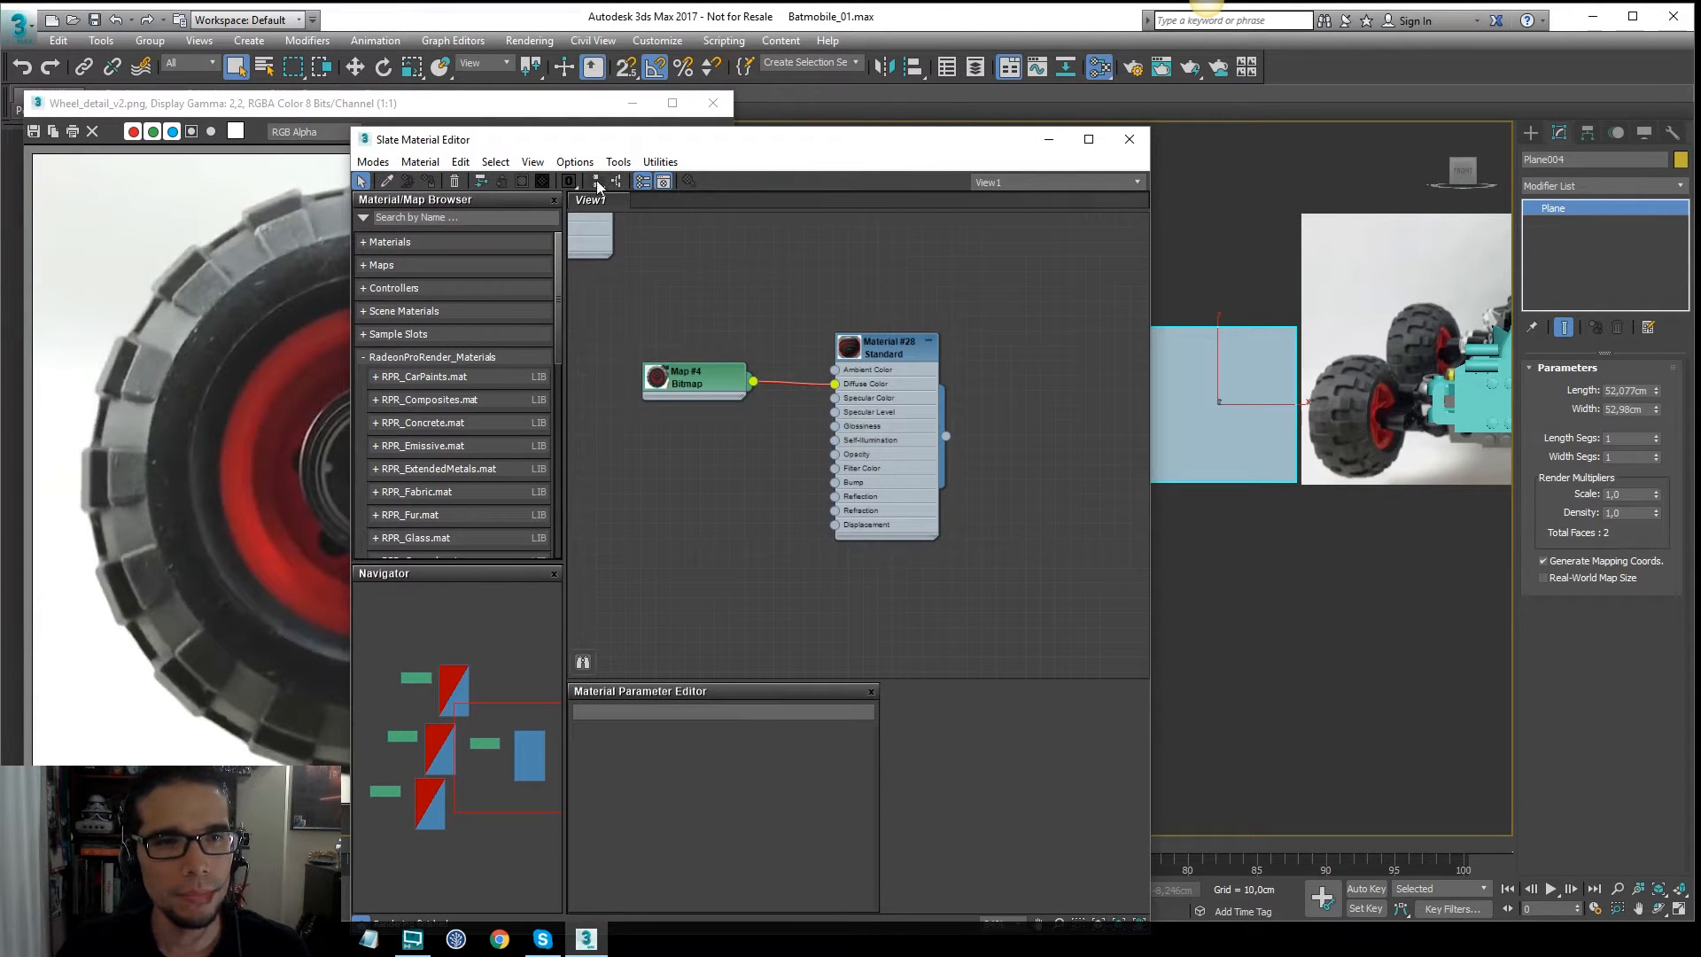
Step: Display the wheel material's texture in the viewport and minimize the Slate Material Editor
left_click(522, 182)
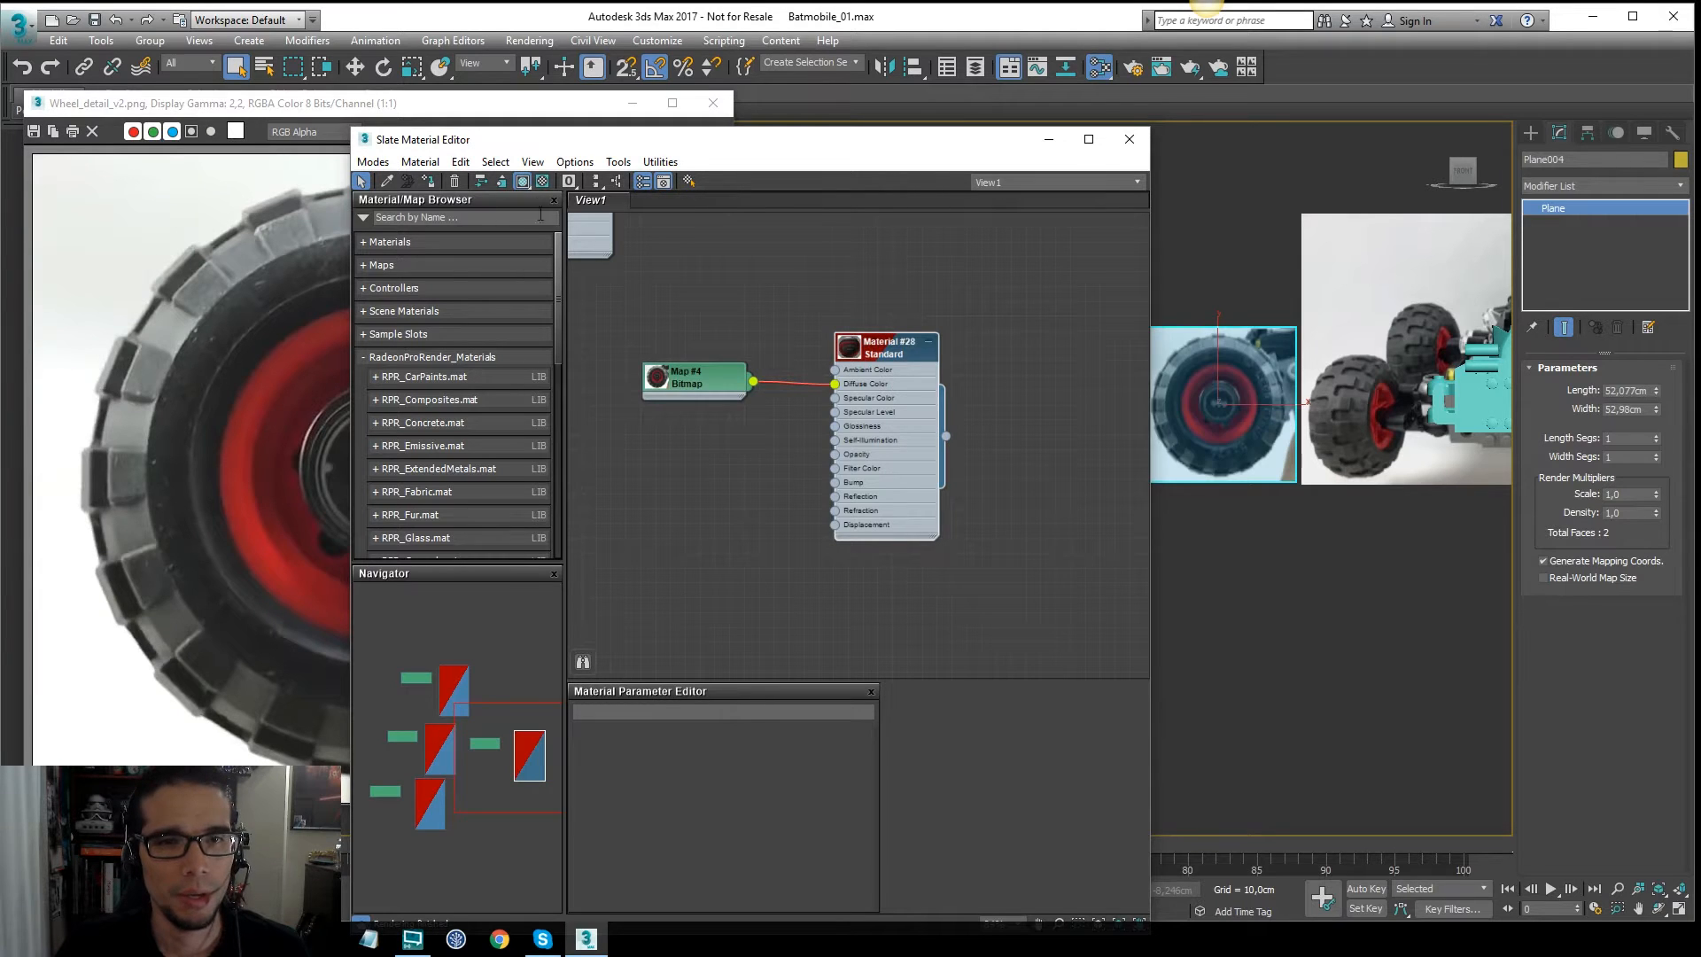
left_click(1049, 139)
scroll(1276, 354, "up", 8)
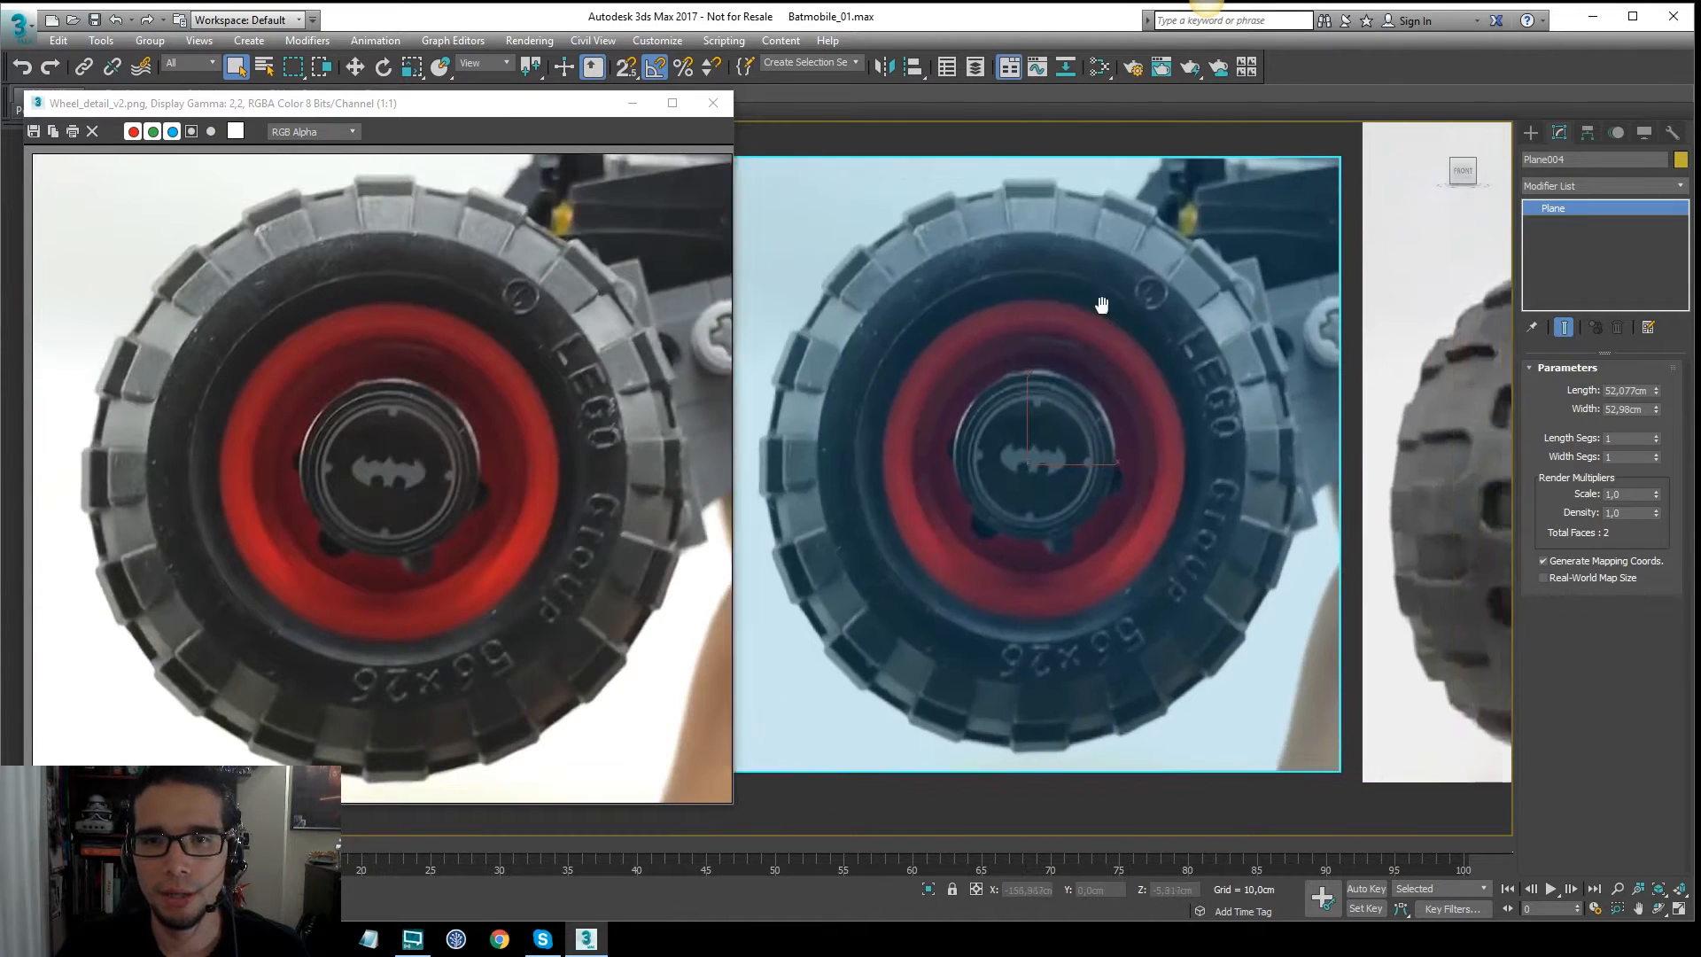
Step: Add a UVW Map modifier to the wheel reference plane
left_click(1560, 135)
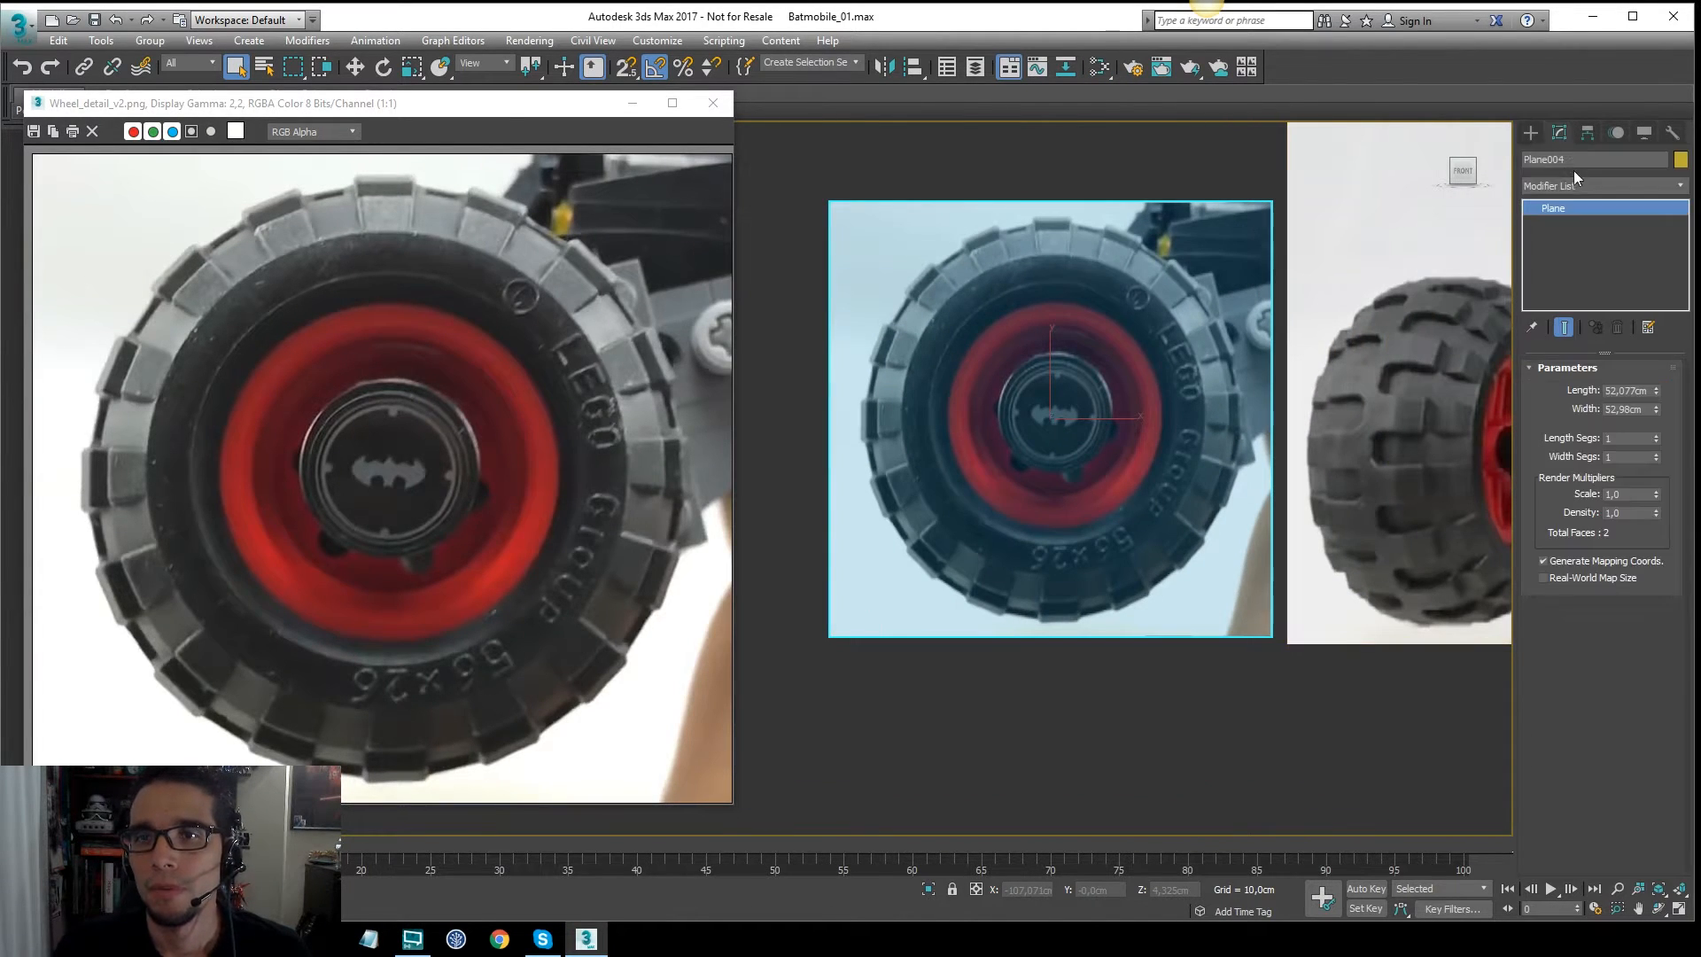
left_click(1582, 173)
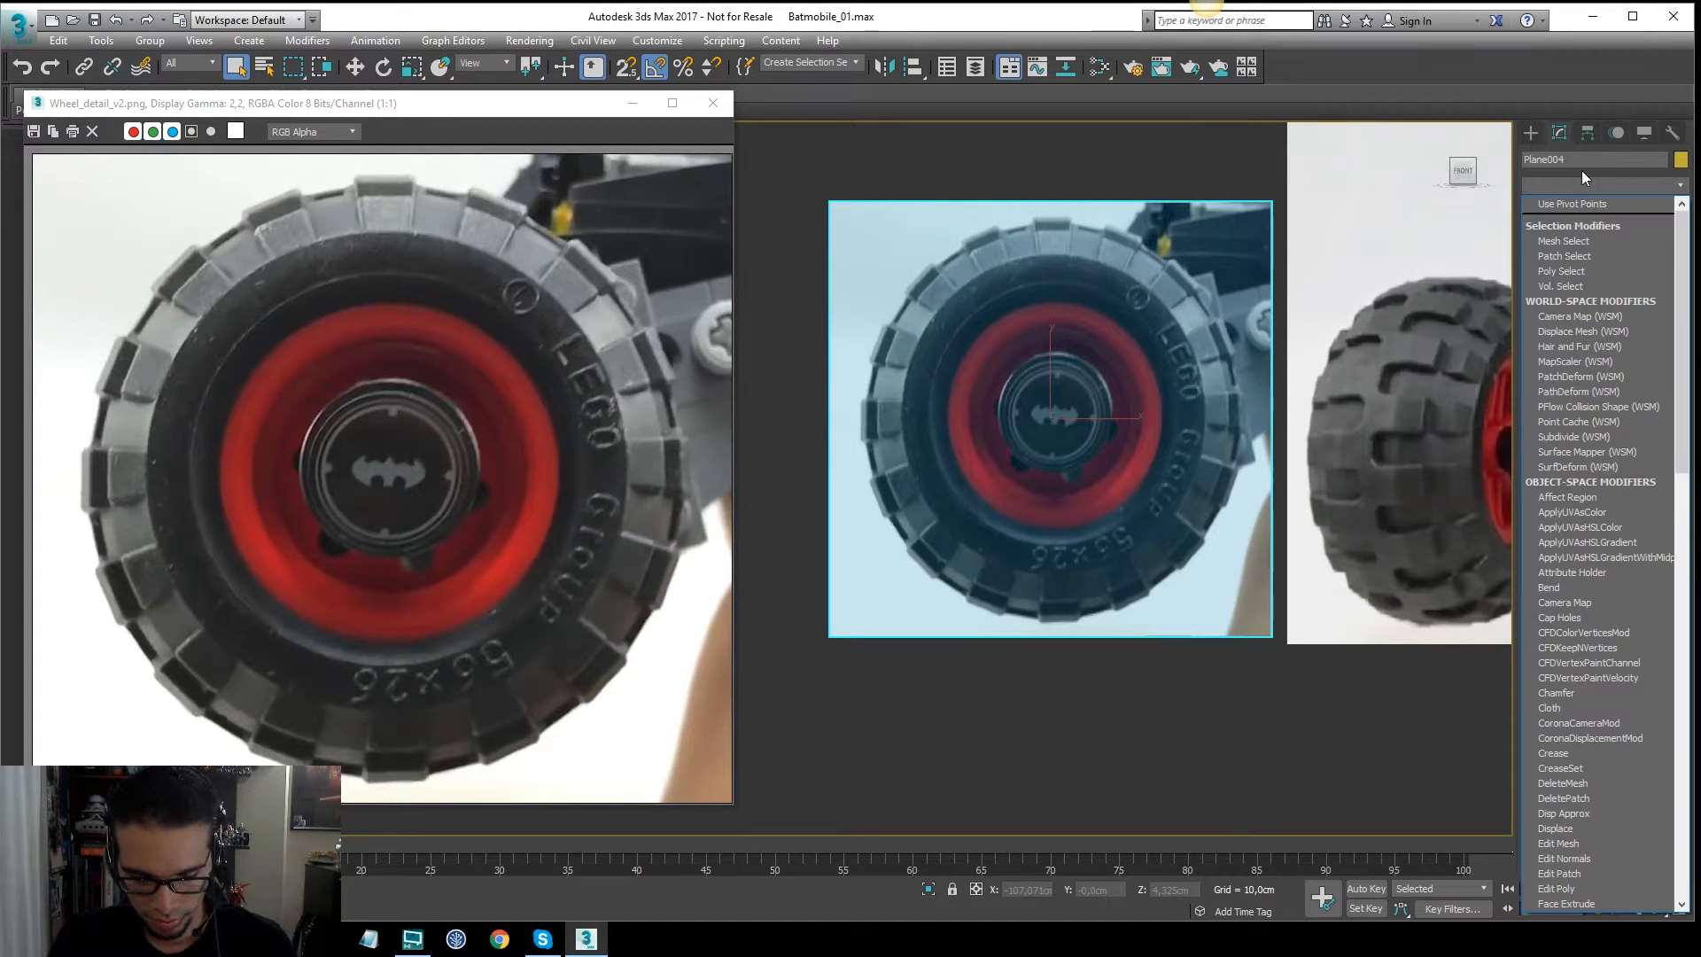
key("u")
key("u")
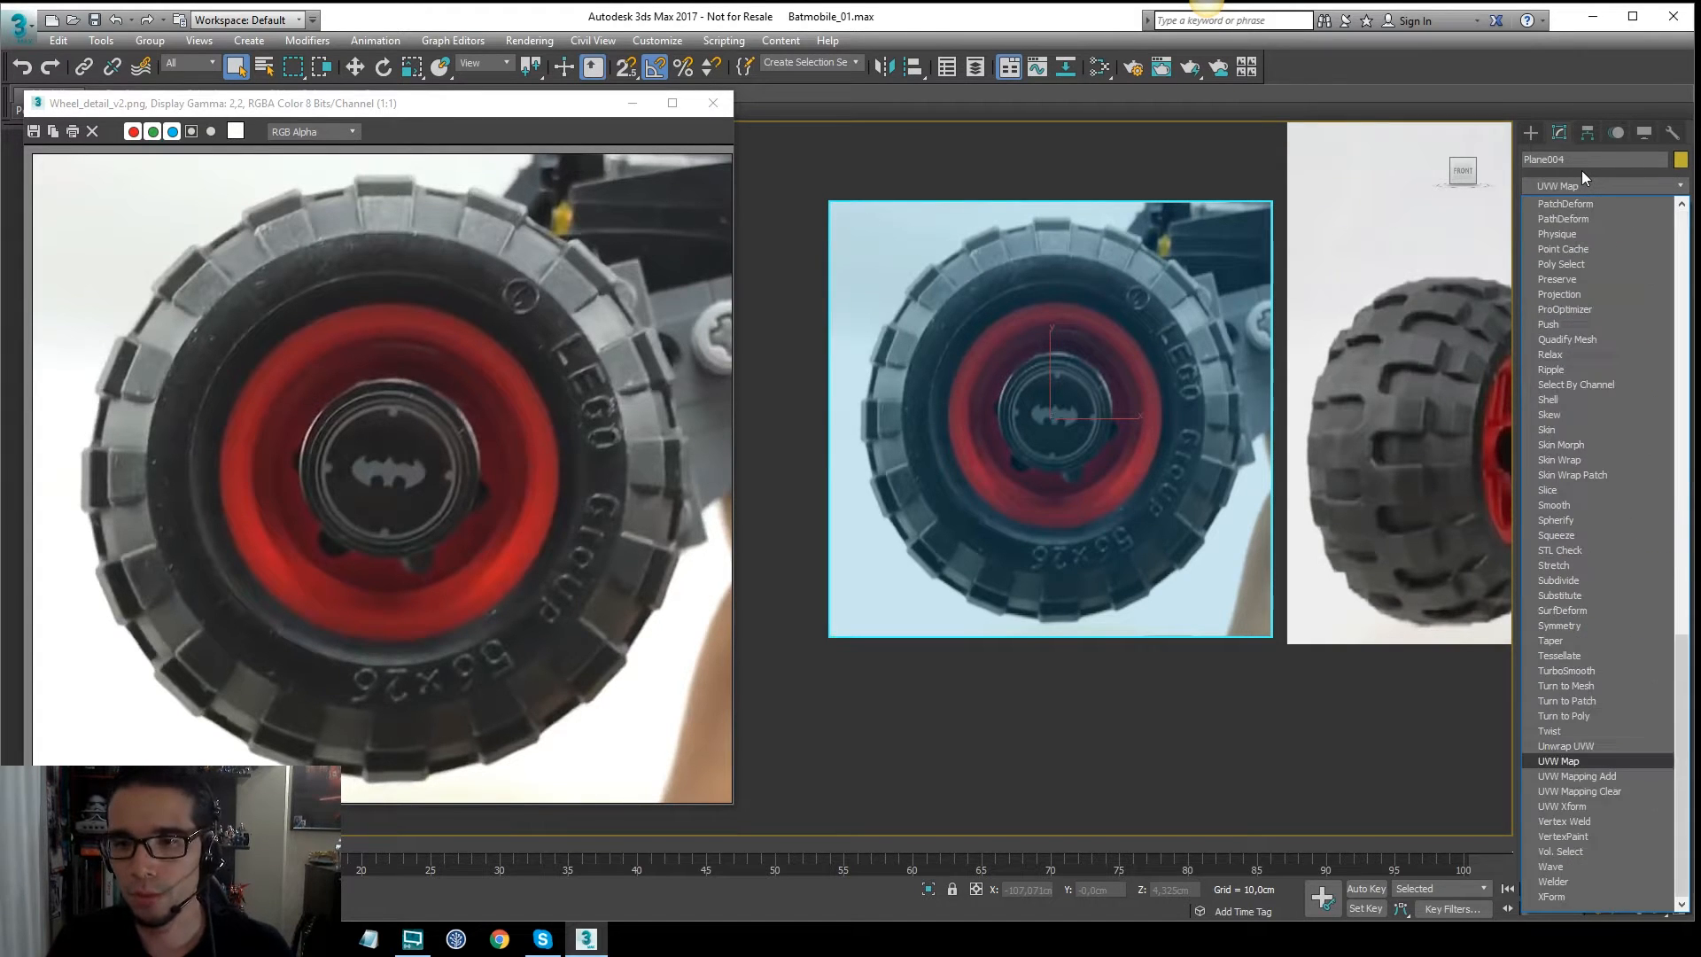
key("Return")
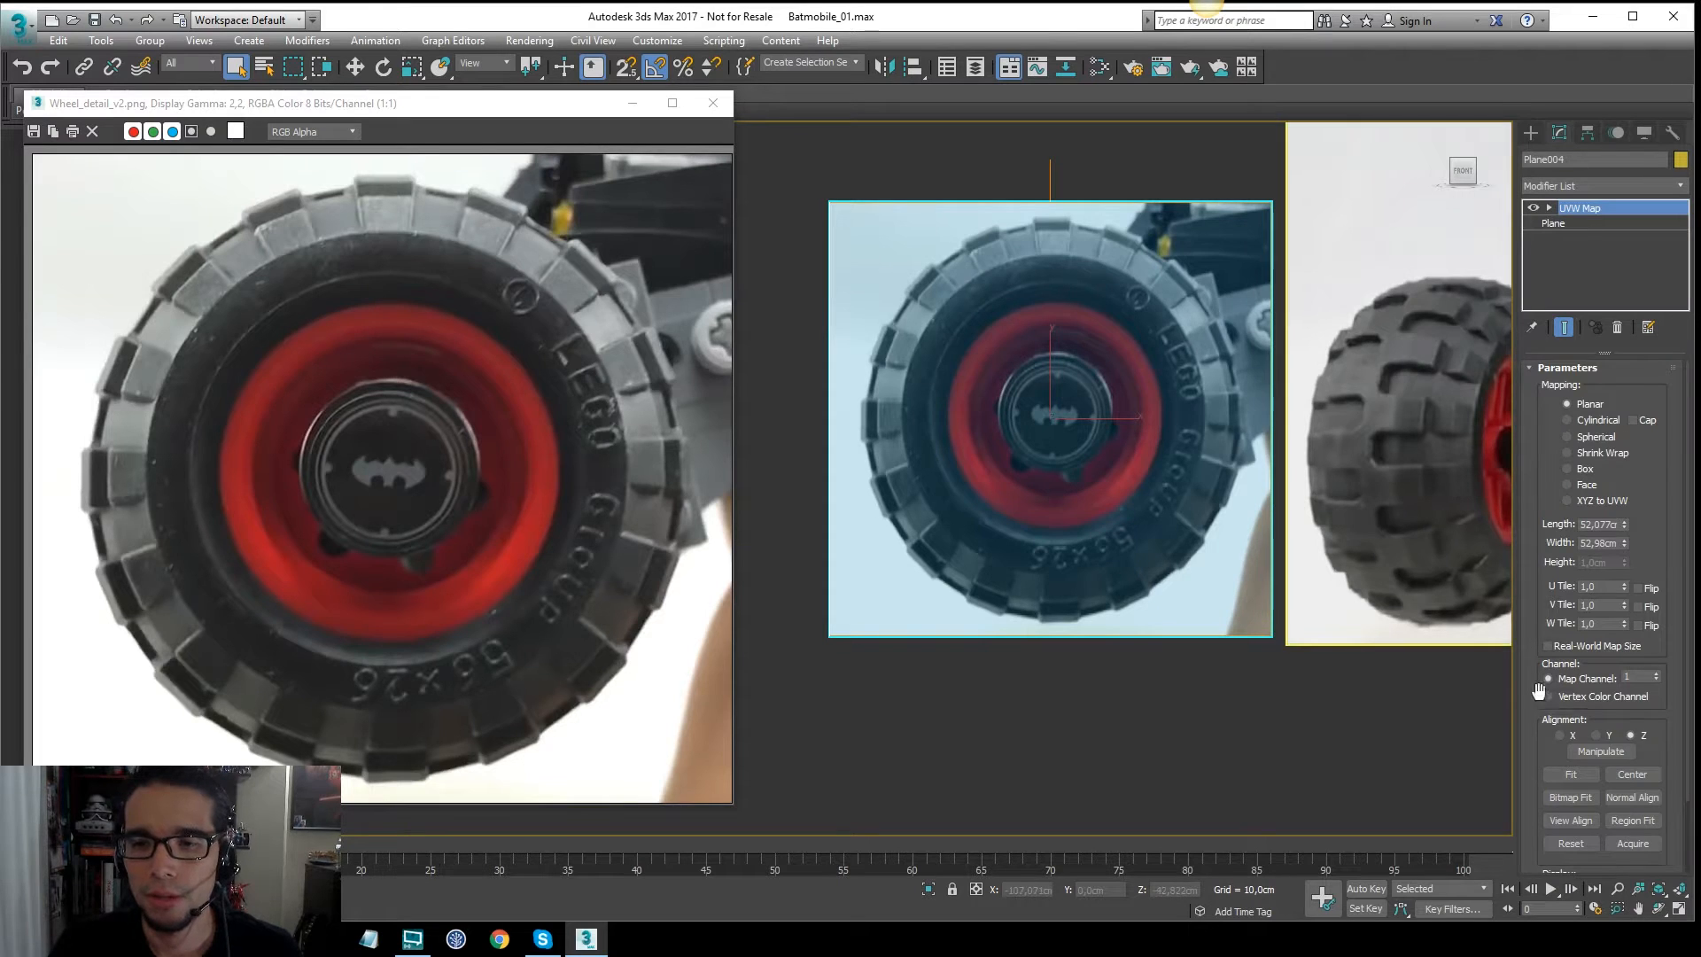
Step: Bitmap-fit the plane's UVW mapping to the proportions of Wheel_detail_v2.png
left_click_drag(1540, 694, 1578, 504)
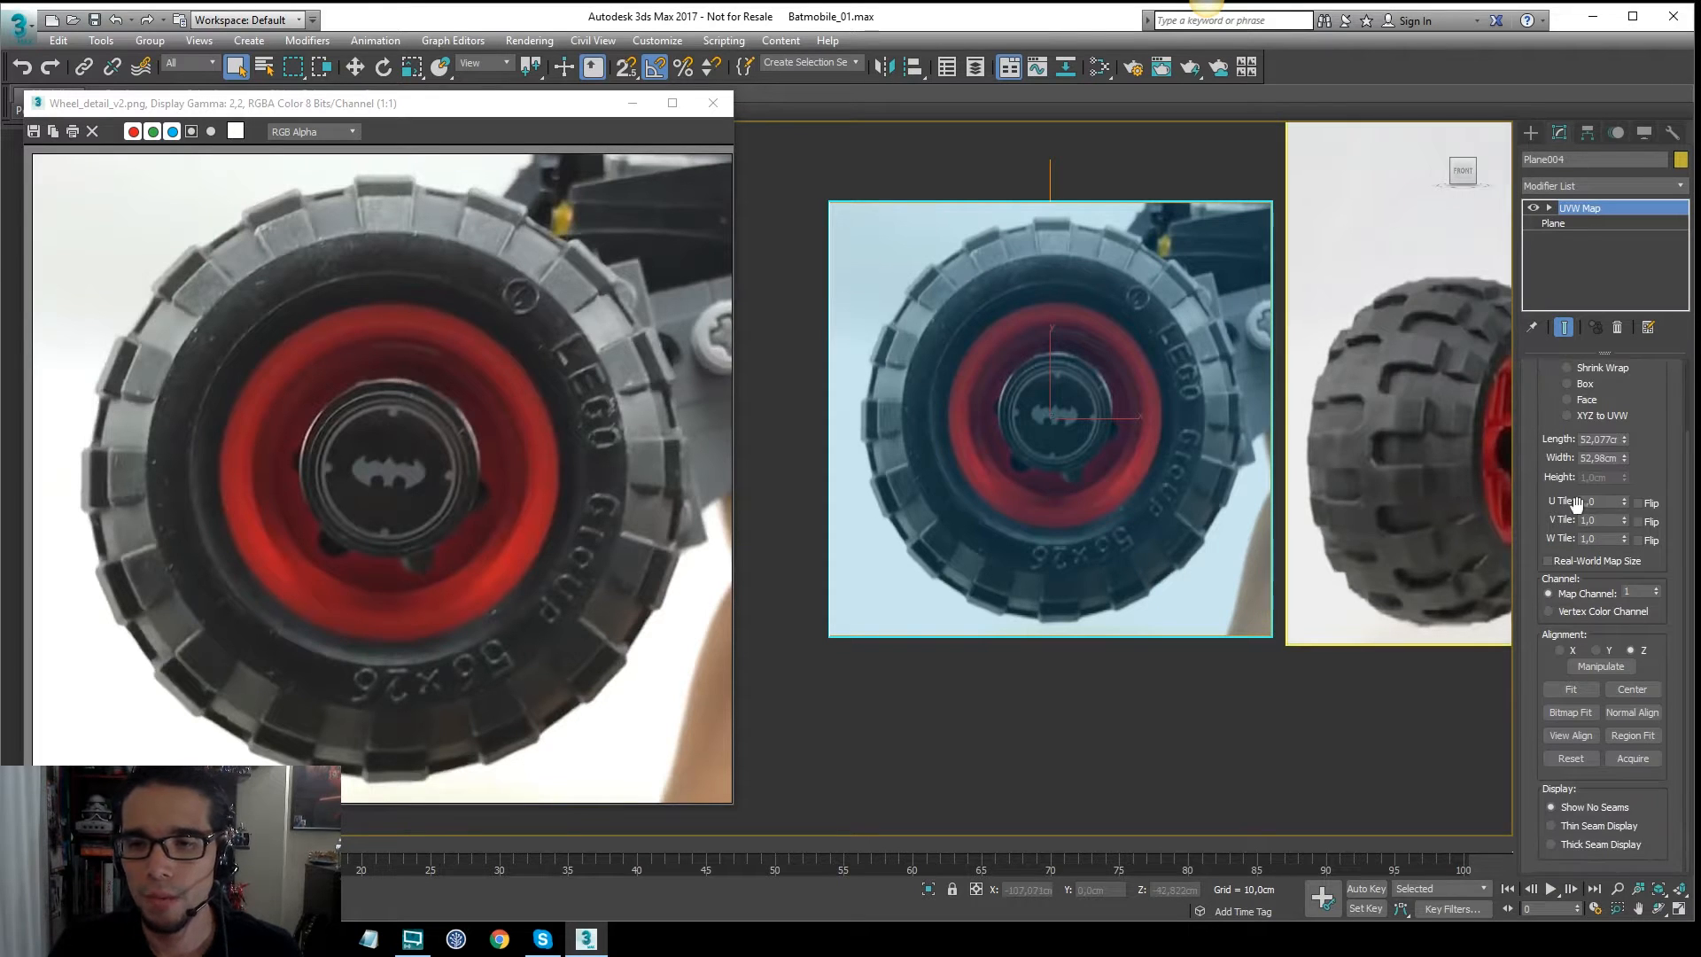
left_click(1571, 711)
left_click_drag(903, 115, 901, 370)
left_click(773, 382)
left_click(859, 426)
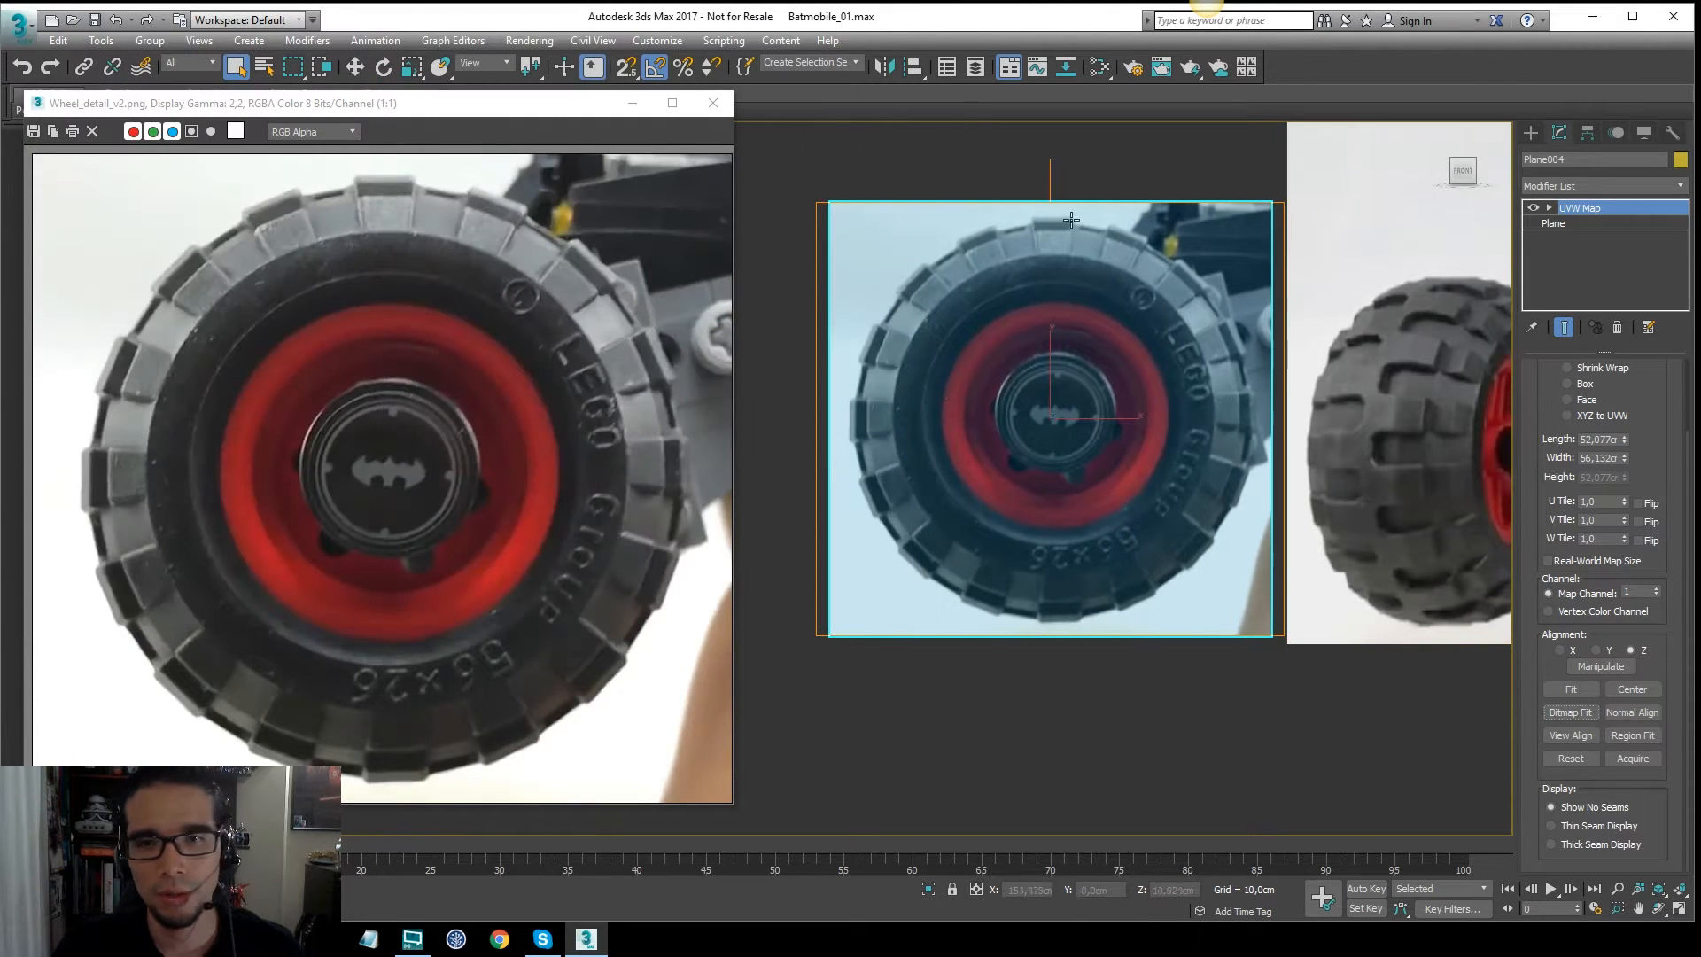
Step: Move the wheel reference plane level with the front wheel in the side image and scale it to roughly match that wheel
middle_click_drag(1075, 296, 960, 322)
key("w")
scroll(1037, 319, "down", 4)
scroll(1113, 328, "up", 2)
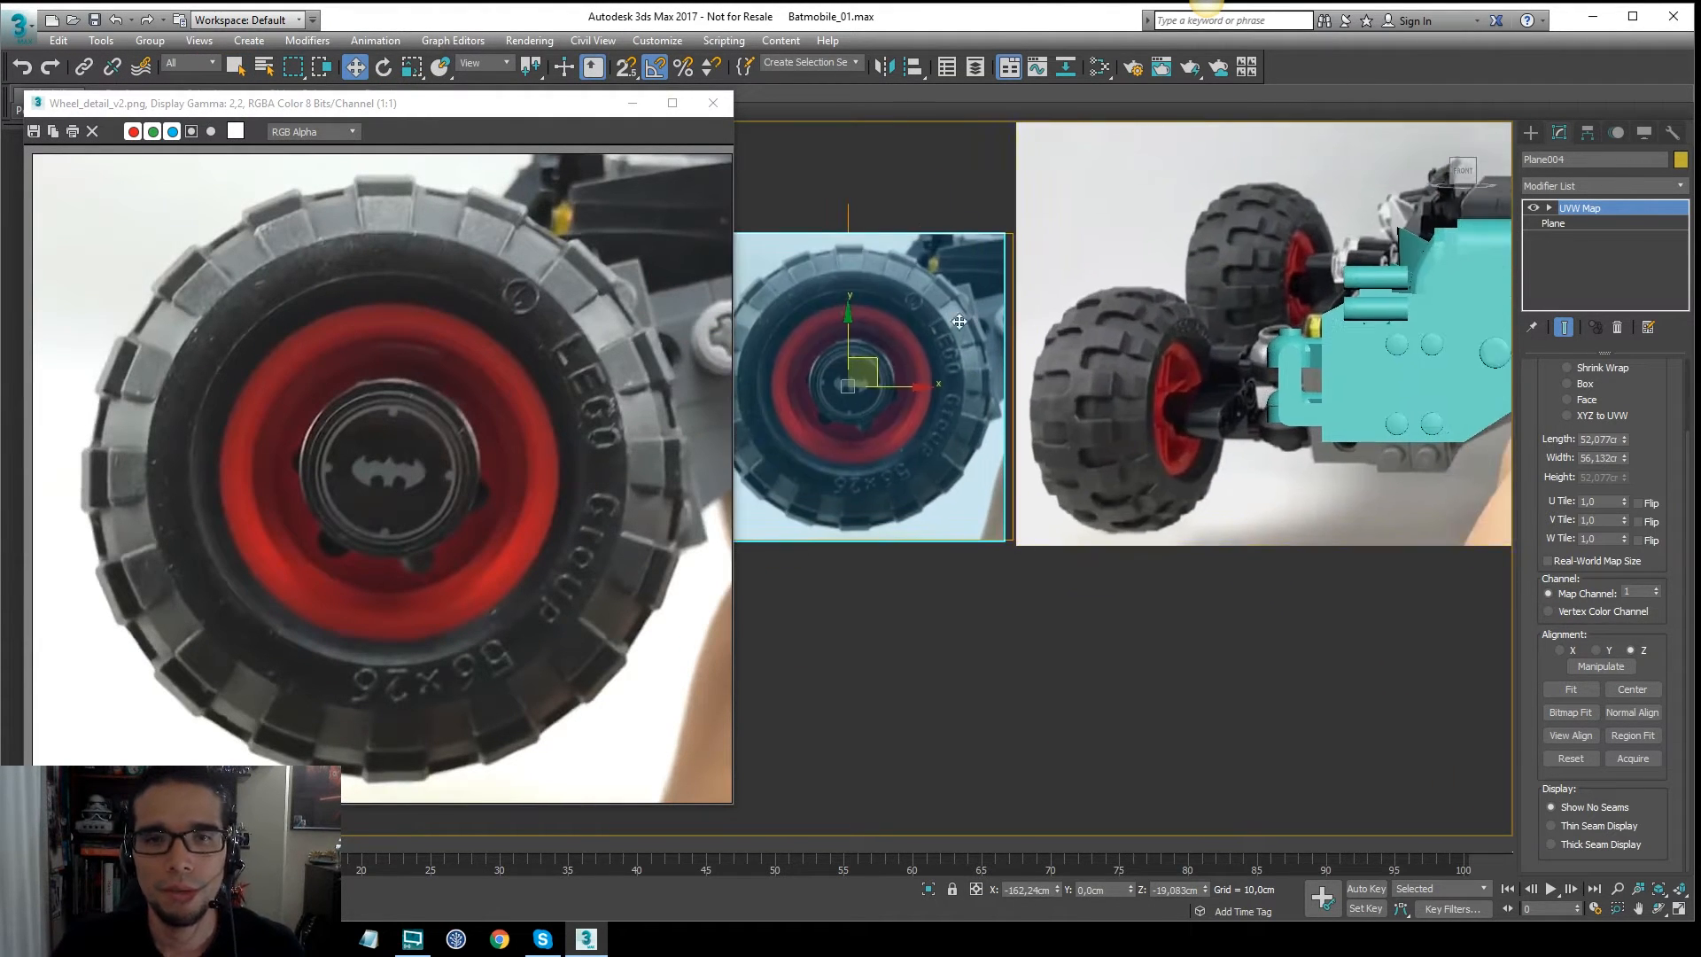
left_click_drag(875, 357, 933, 408)
scroll(1032, 390, "up", 3)
key("r")
key("w")
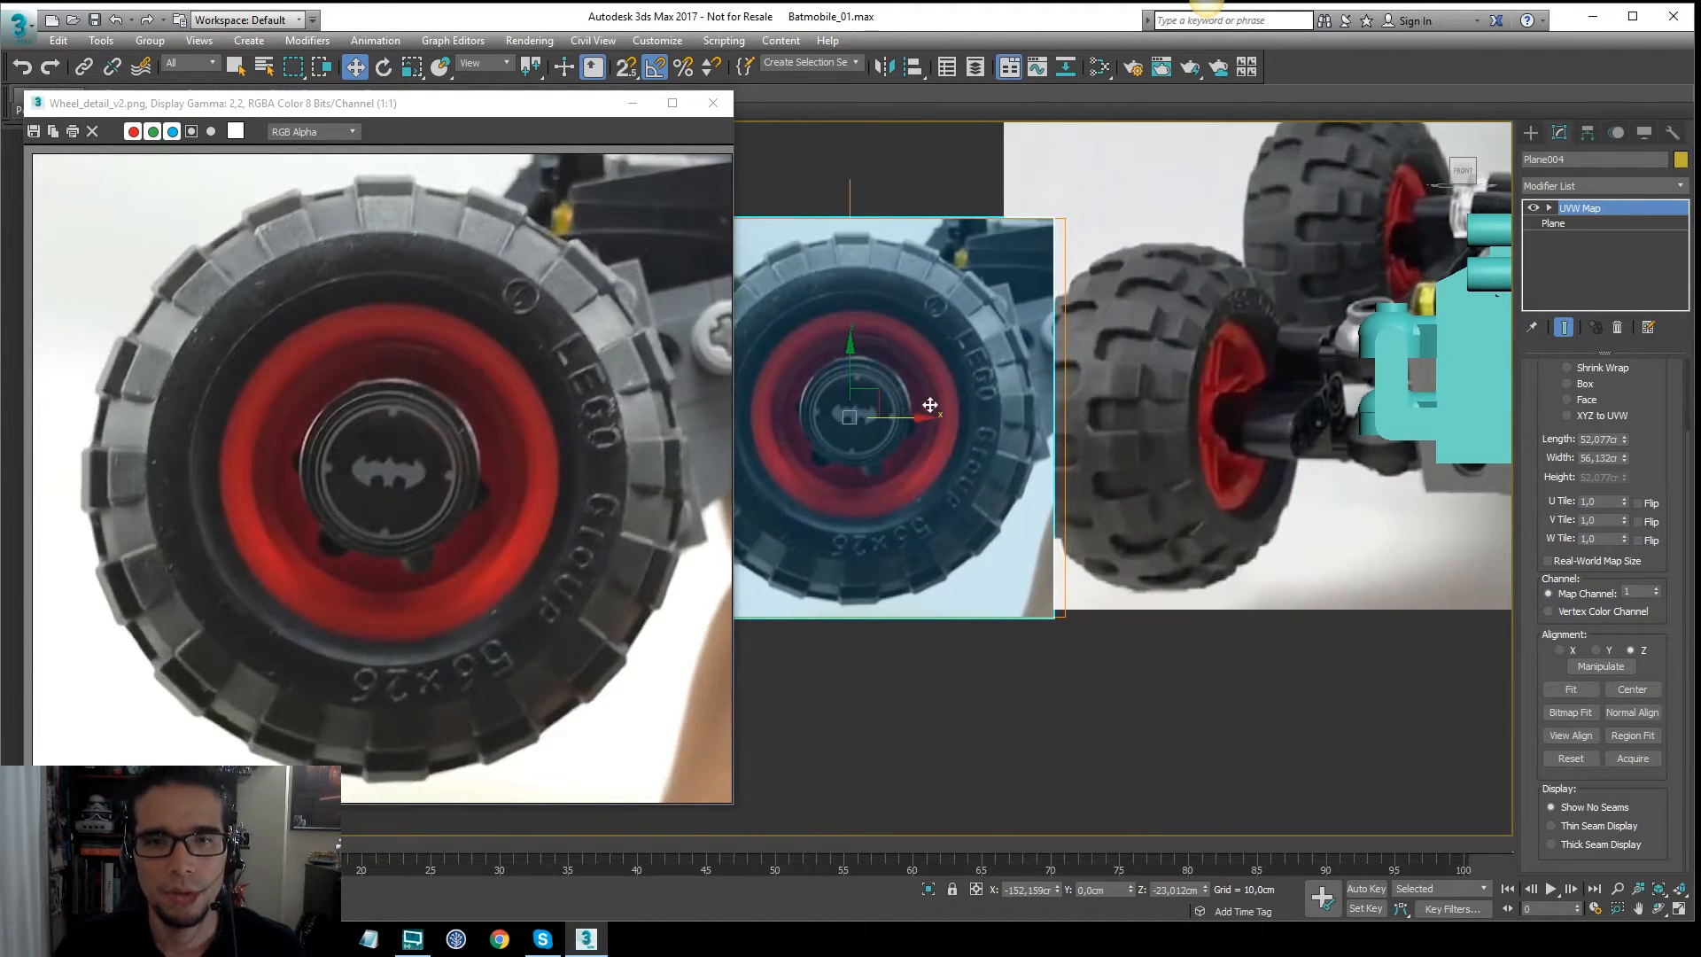
Step: Shift the wheel reference plane horizontally closer to the front wheel, to X about -149.9 cm
scroll(939, 400, "down", 3)
middle_click_drag(955, 381, 1074, 416)
scroll(1083, 365, "up", 4)
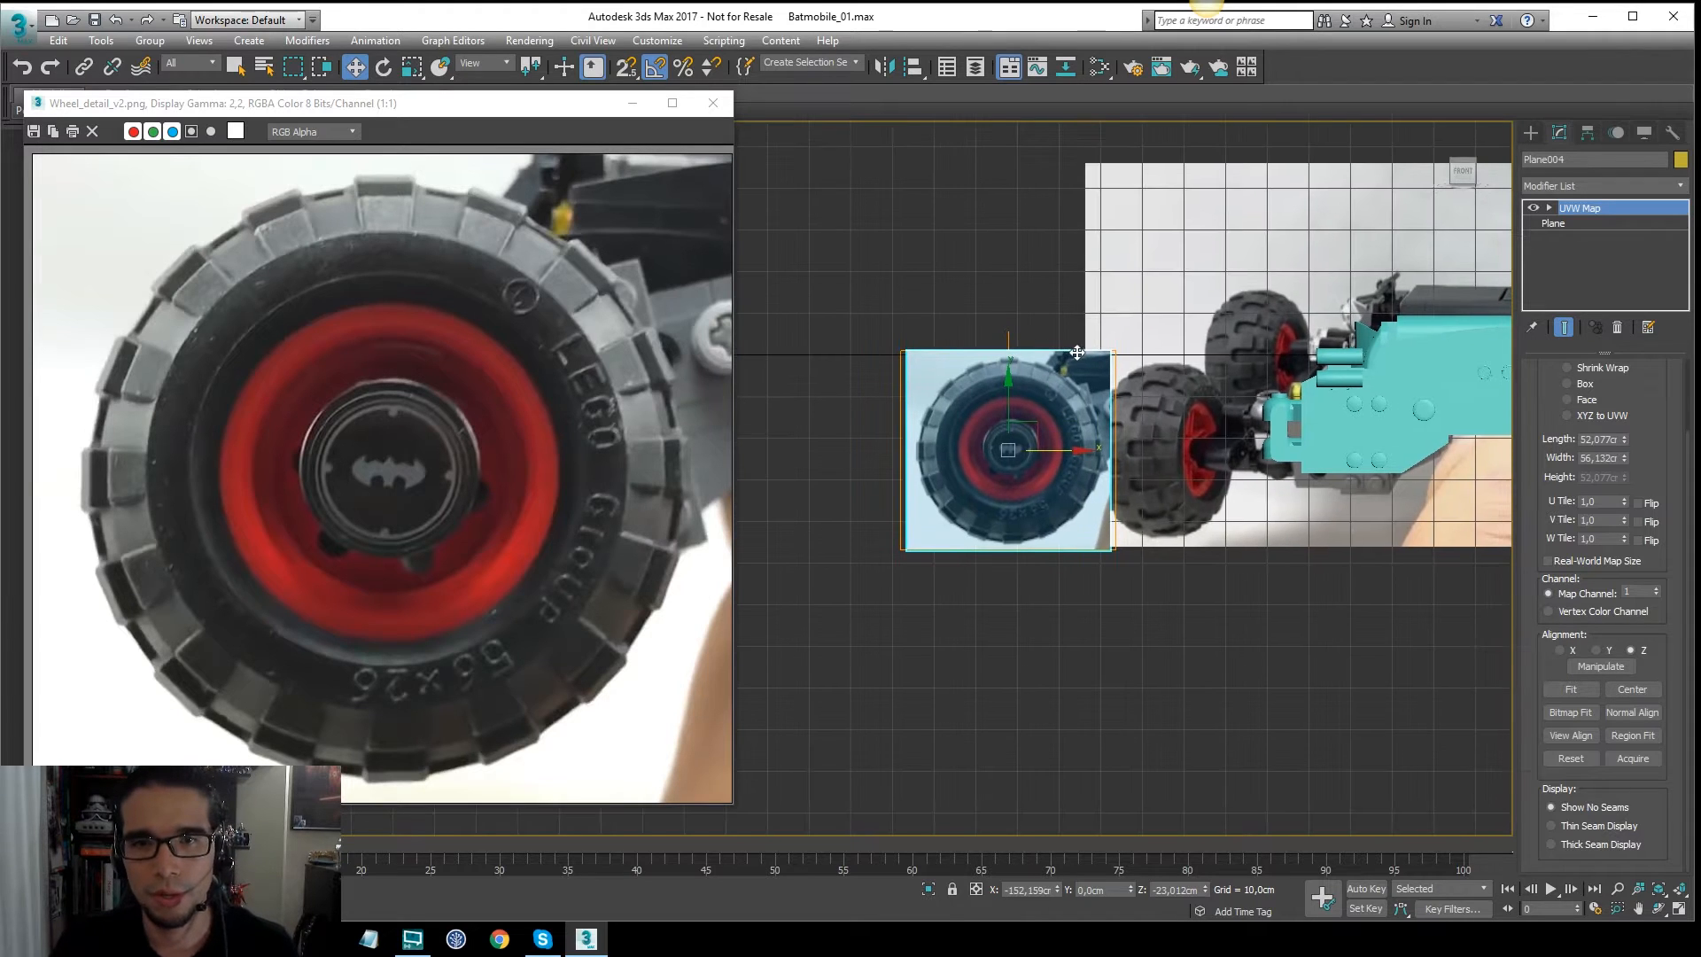
left_click_drag(950, 519, 968, 518)
Step: Draw two guide rectangles across both wheel images, one about 18.3 by 71.6 cm at the tire's top and one at its bottom
left_click(1529, 134)
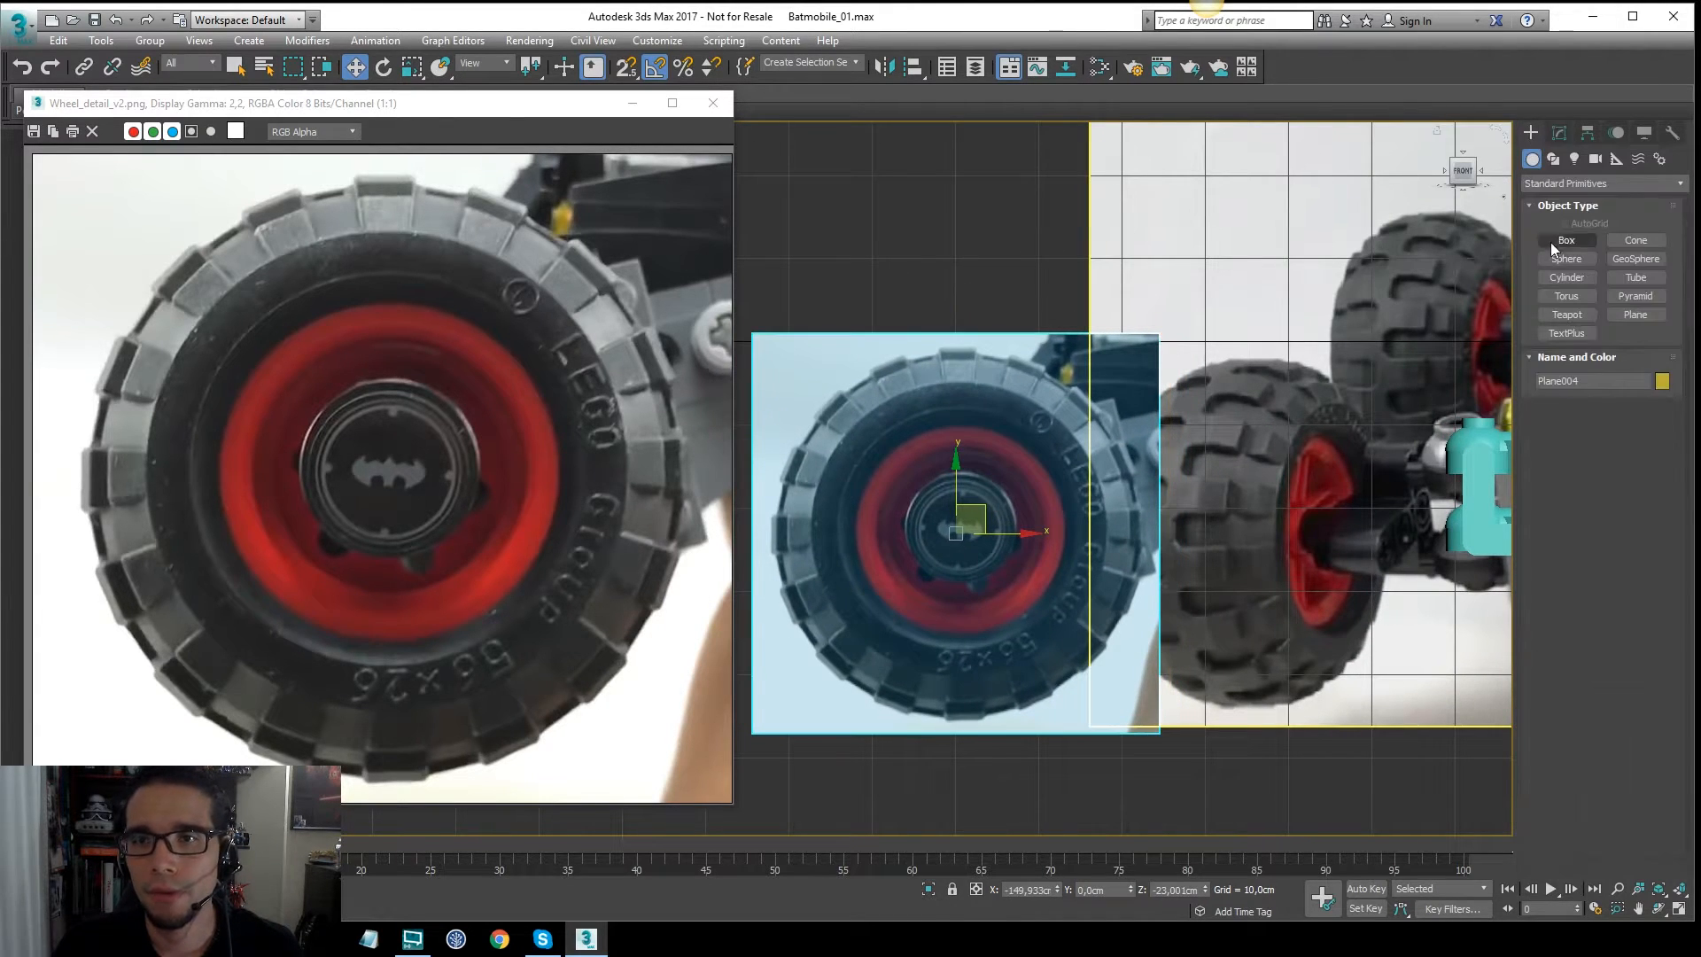
left_click(1553, 160)
left_click(1635, 255)
left_click_drag(1417, 357, 820, 208)
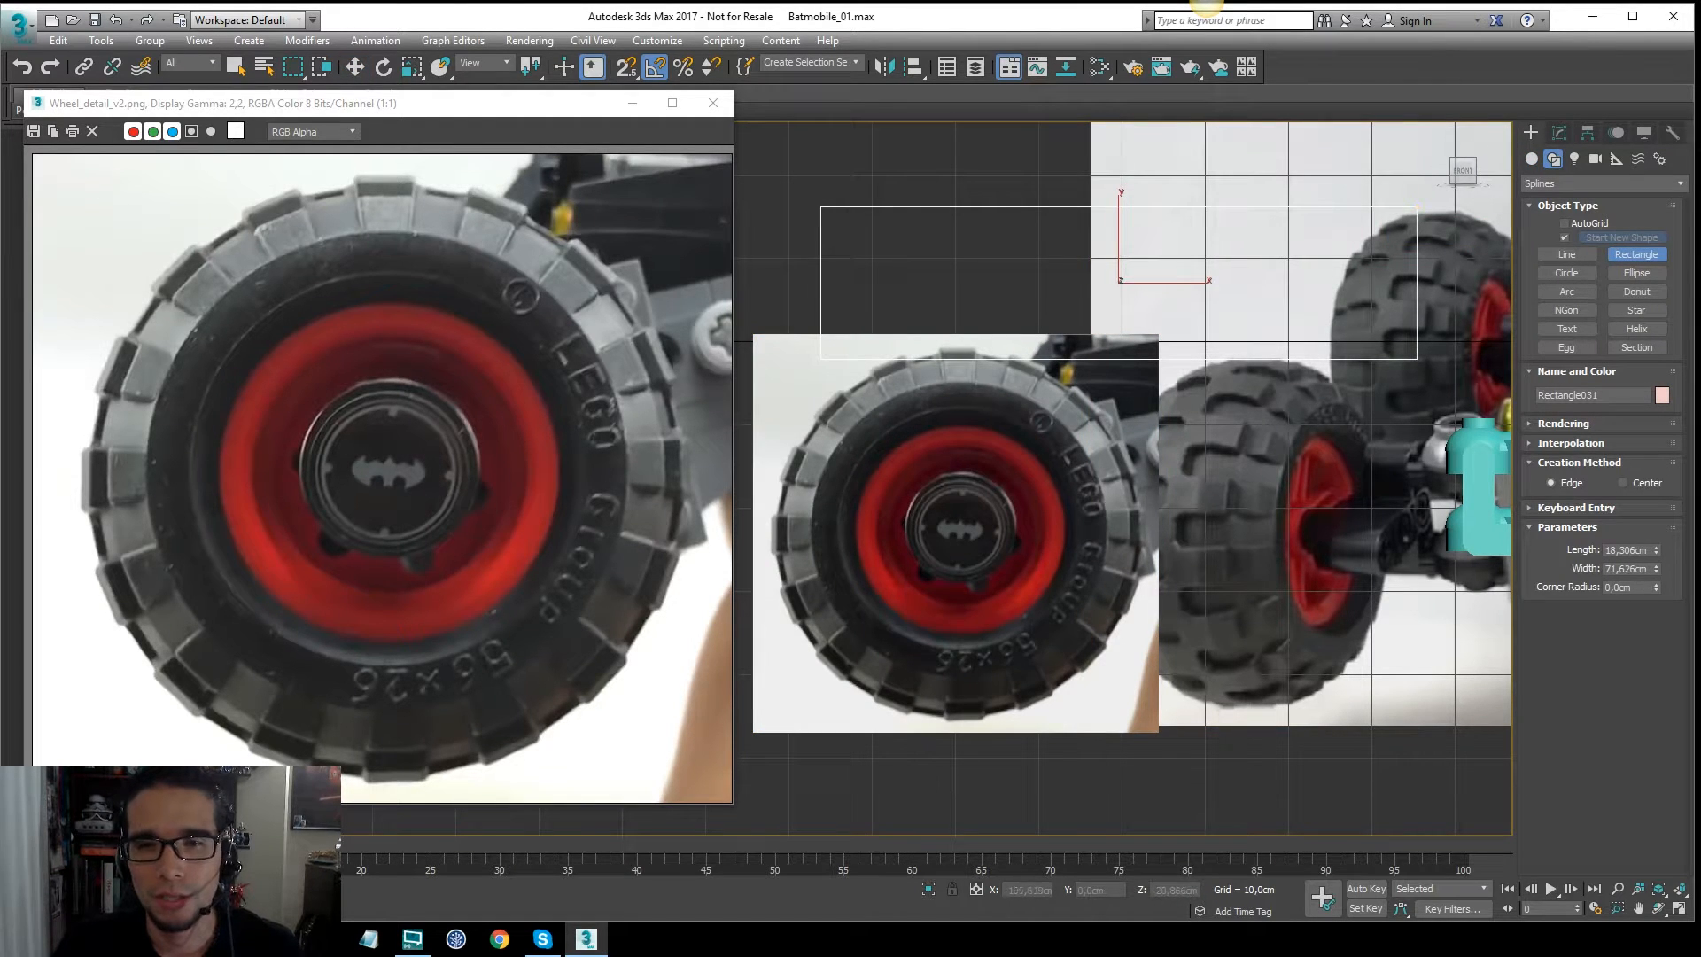
left_click_drag(1398, 709, 809, 781)
Step: Scale the wheel reference plane to about 88.56% and adjust its position so its tire matches the side image's wheel between the guides
key("w")
left_click(1023, 406)
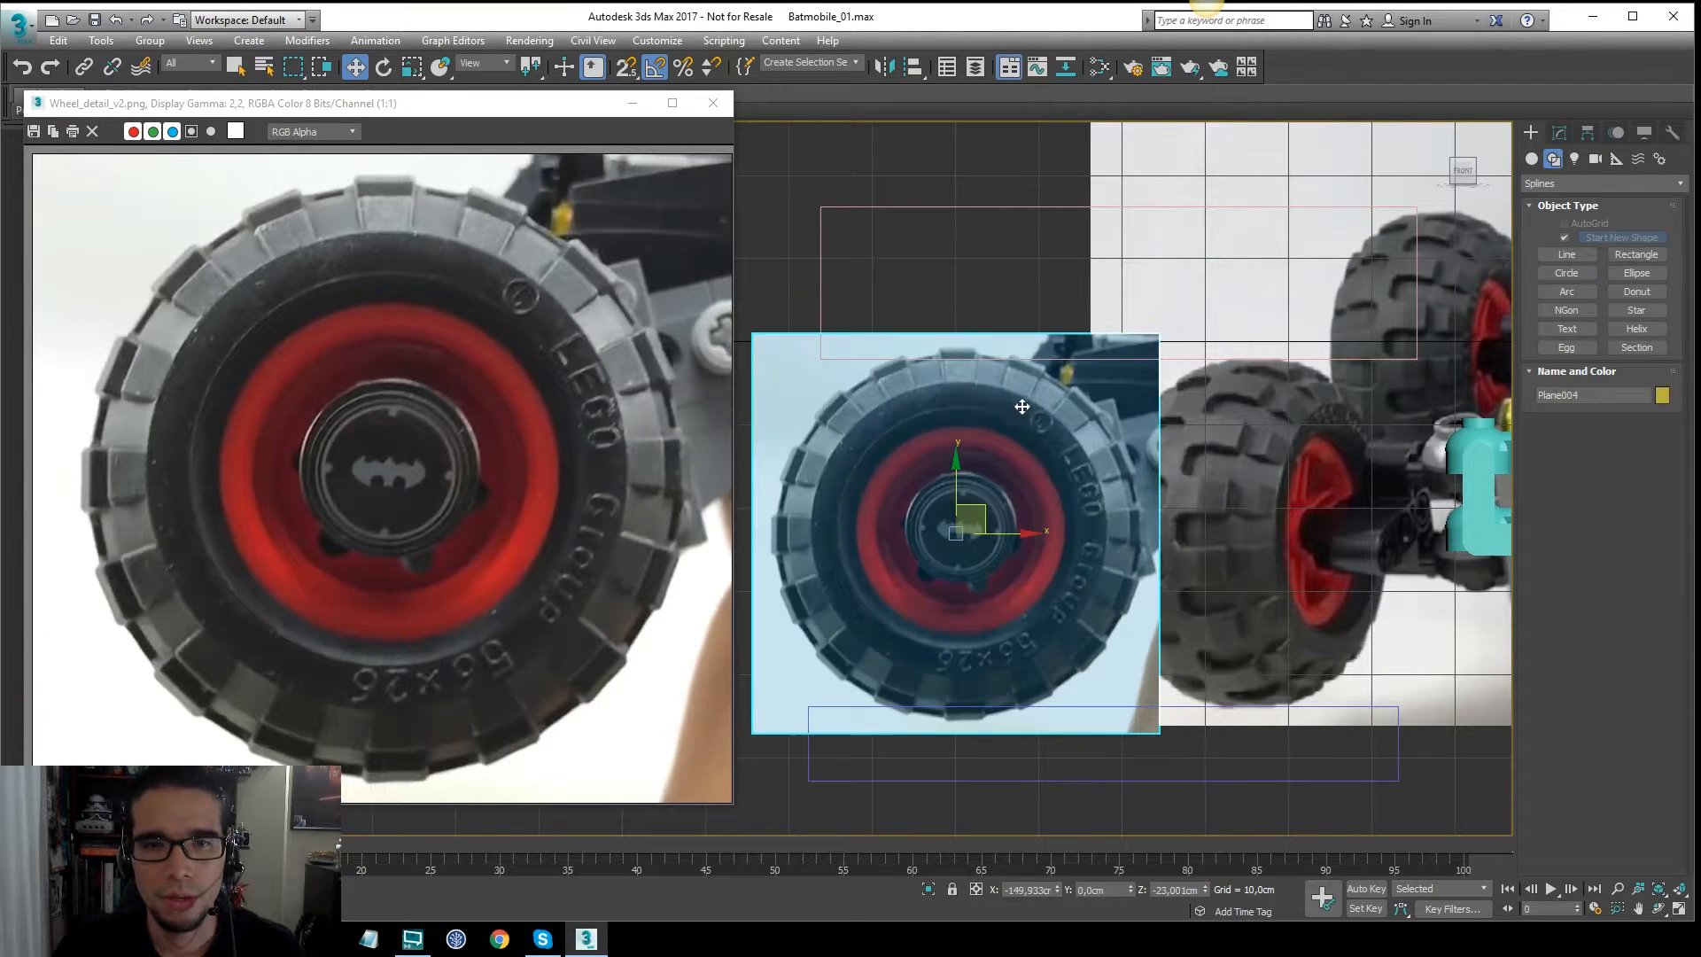
left_click_drag(968, 522, 972, 522)
key("r")
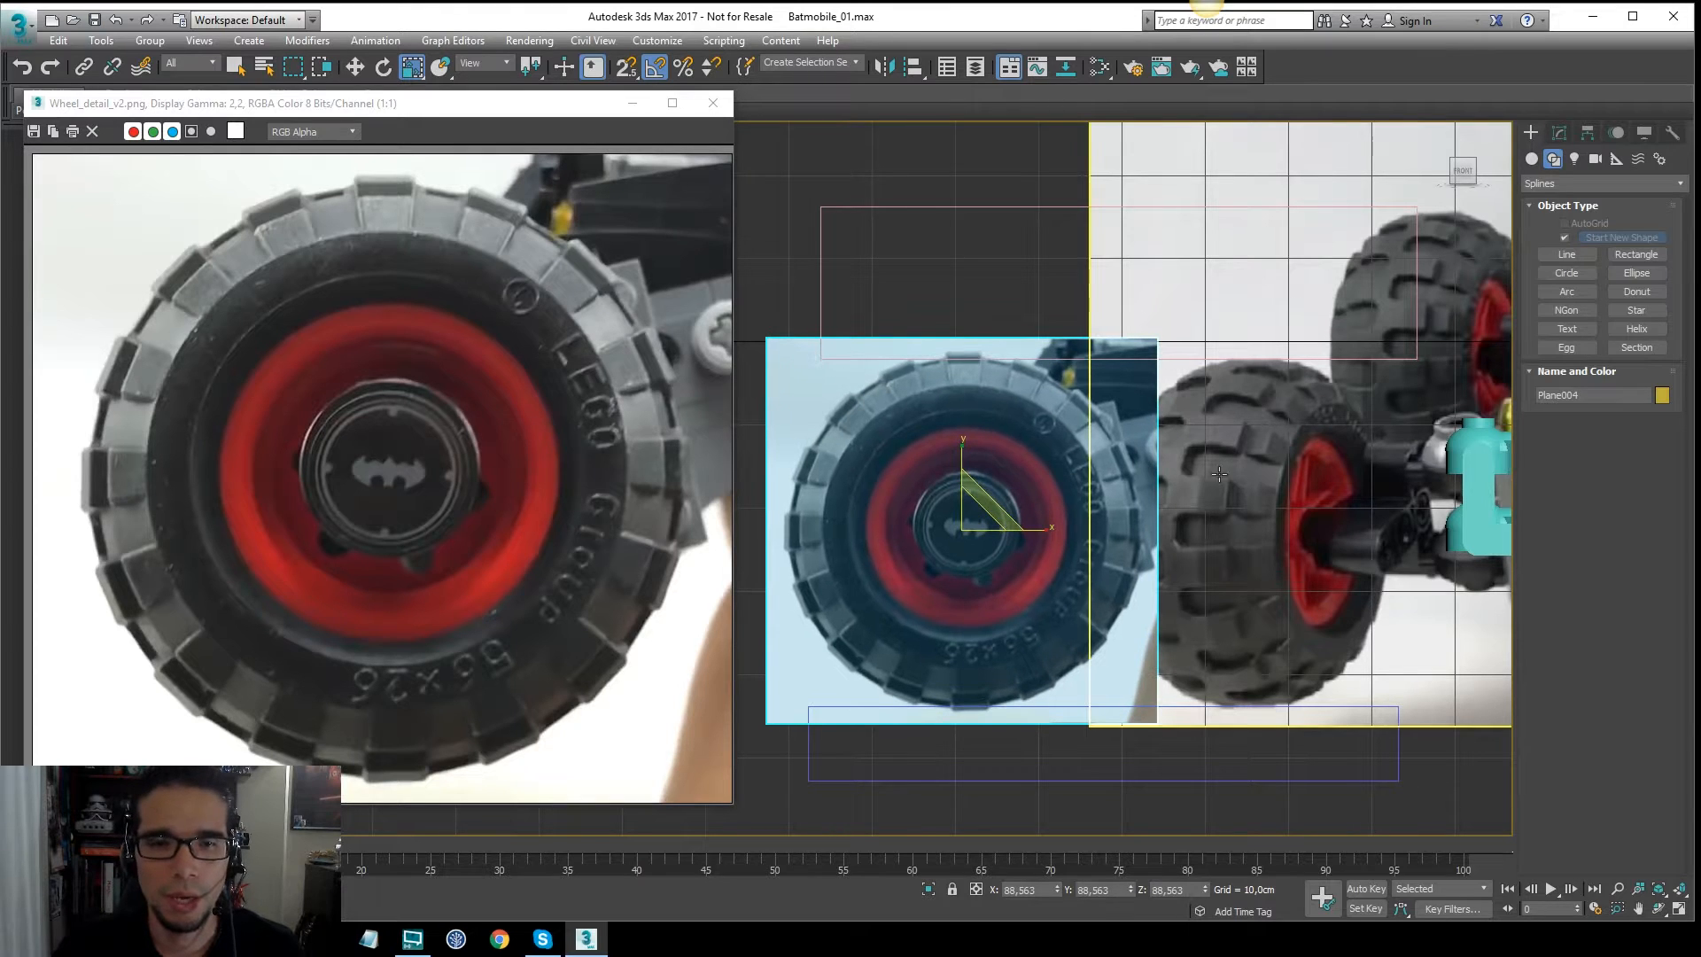
Step: Delete the two guide rectangles at the top and bottom of the wheel images
key("w")
left_click_drag(939, 149, 870, 234)
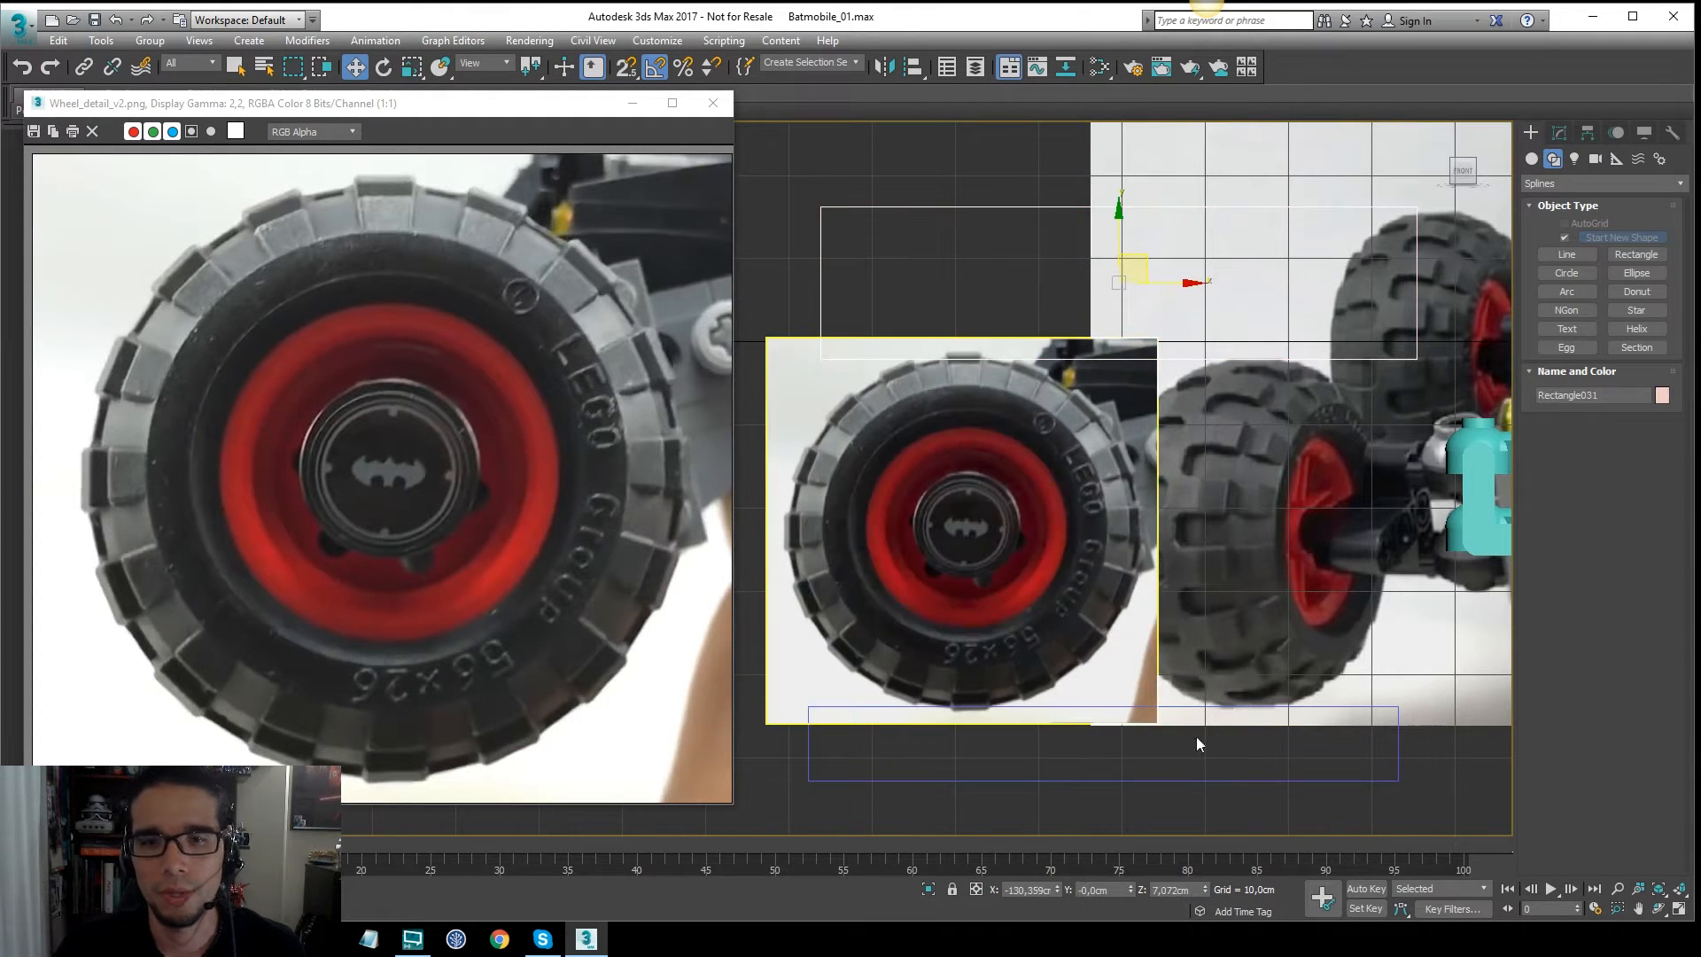
left_click_drag(1329, 816, 1297, 755, "ctrl")
key("Delete")
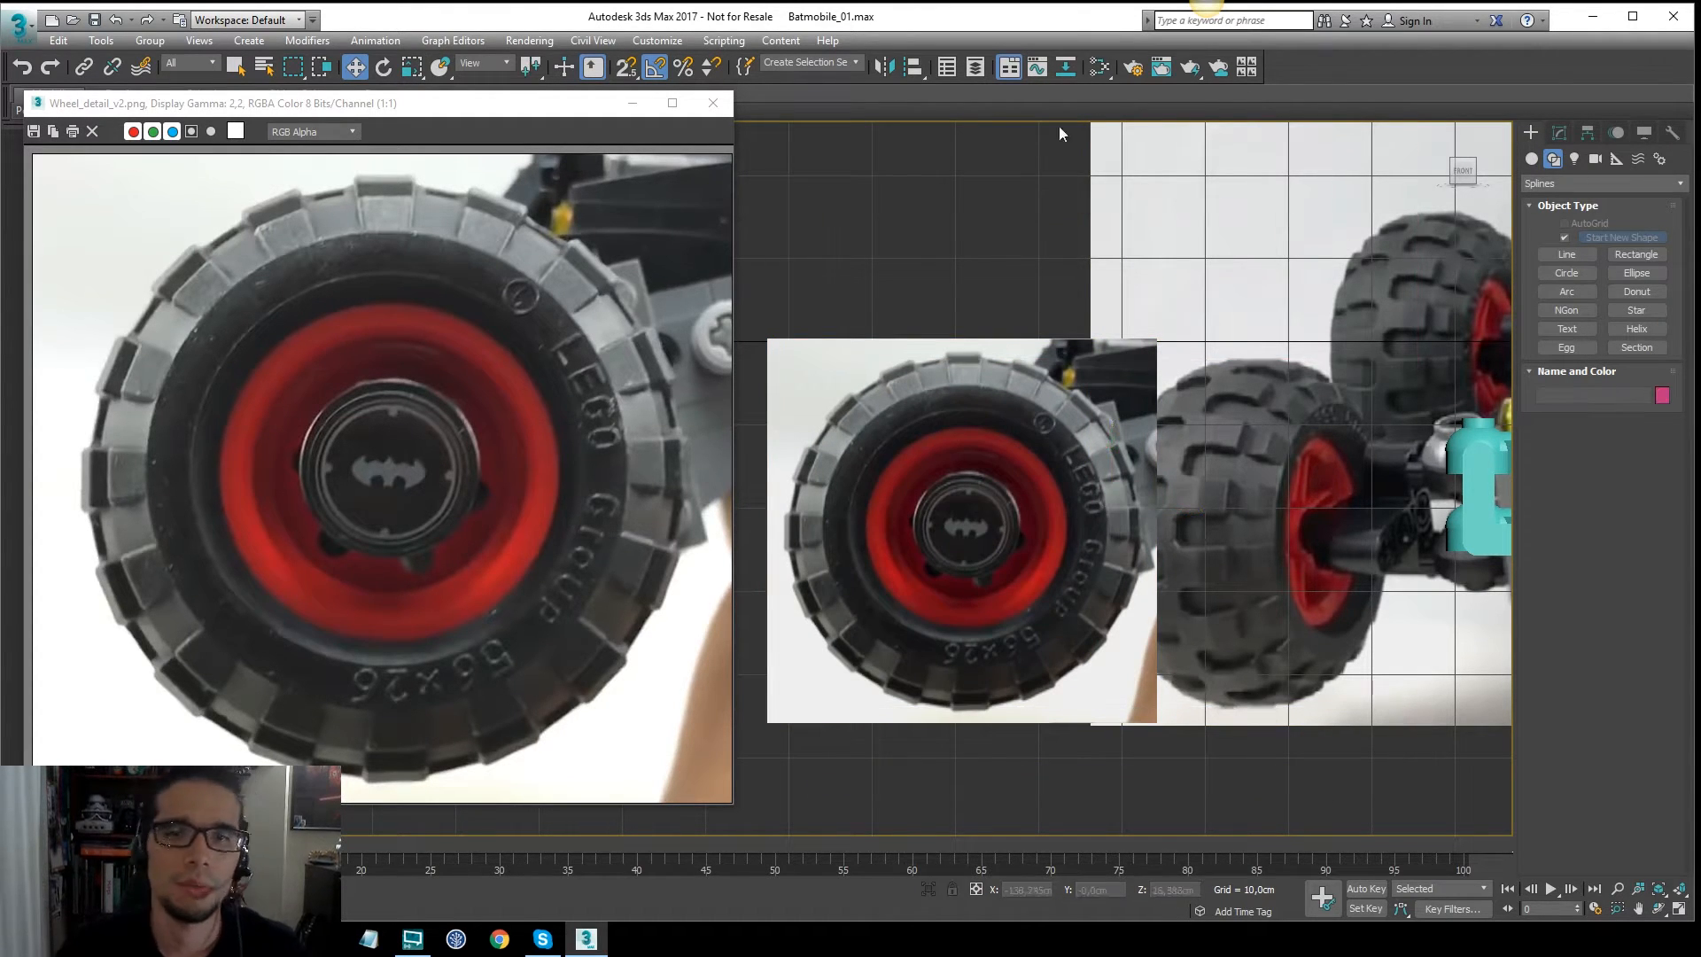
Step: Move the wheel reference plane horizontally away from the side image, to X about -171.8 cm
left_click_drag(922, 380, 921, 381)
scroll(833, 390, "down", 8)
scroll(882, 372, "up", 5)
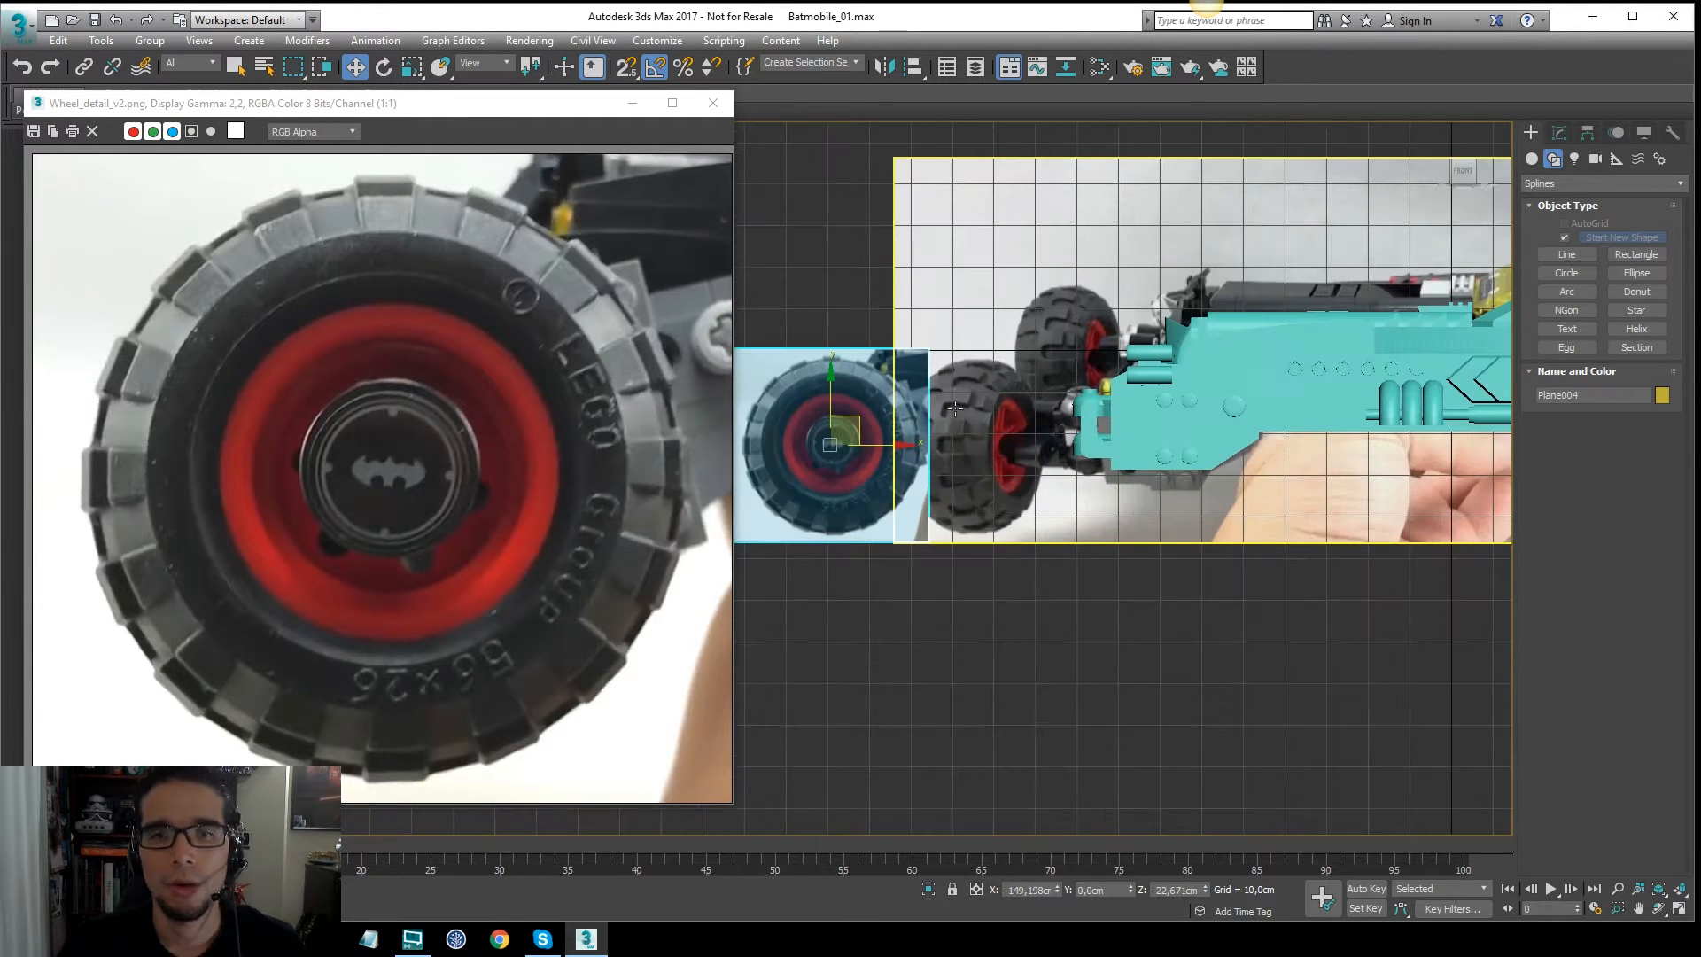
middle_click_drag(930, 403, 1060, 407)
scroll(1056, 420, "down", 3)
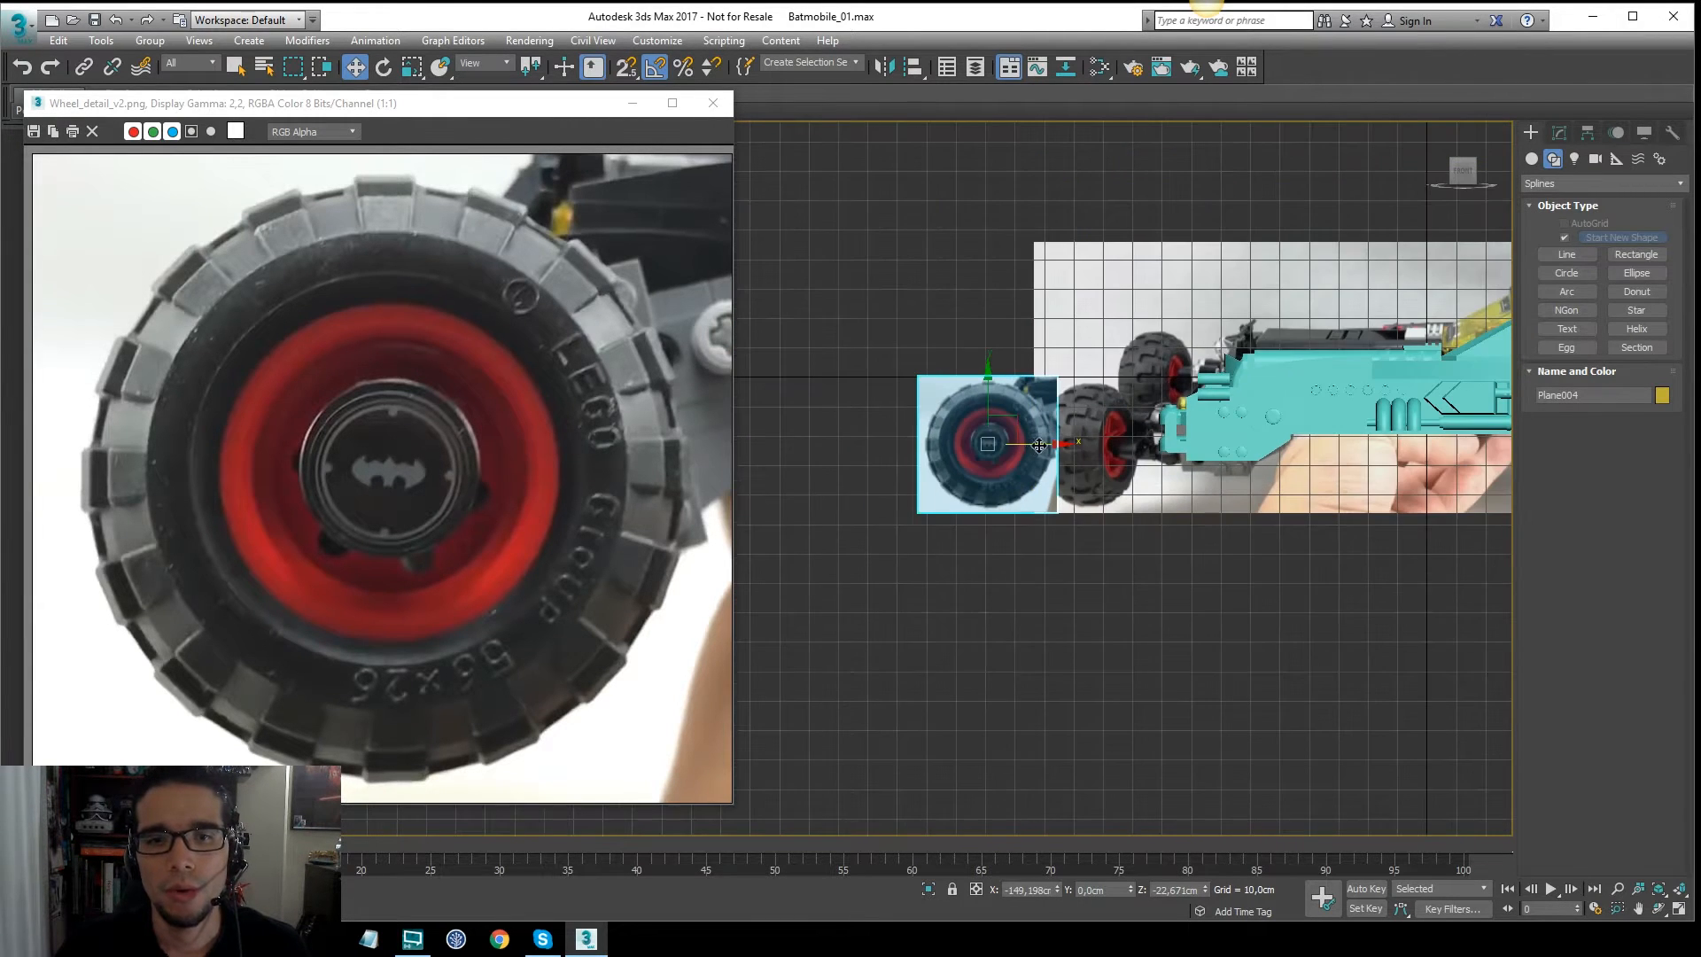
left_click_drag(1033, 445, 923, 441)
scroll(933, 442, "up", 5)
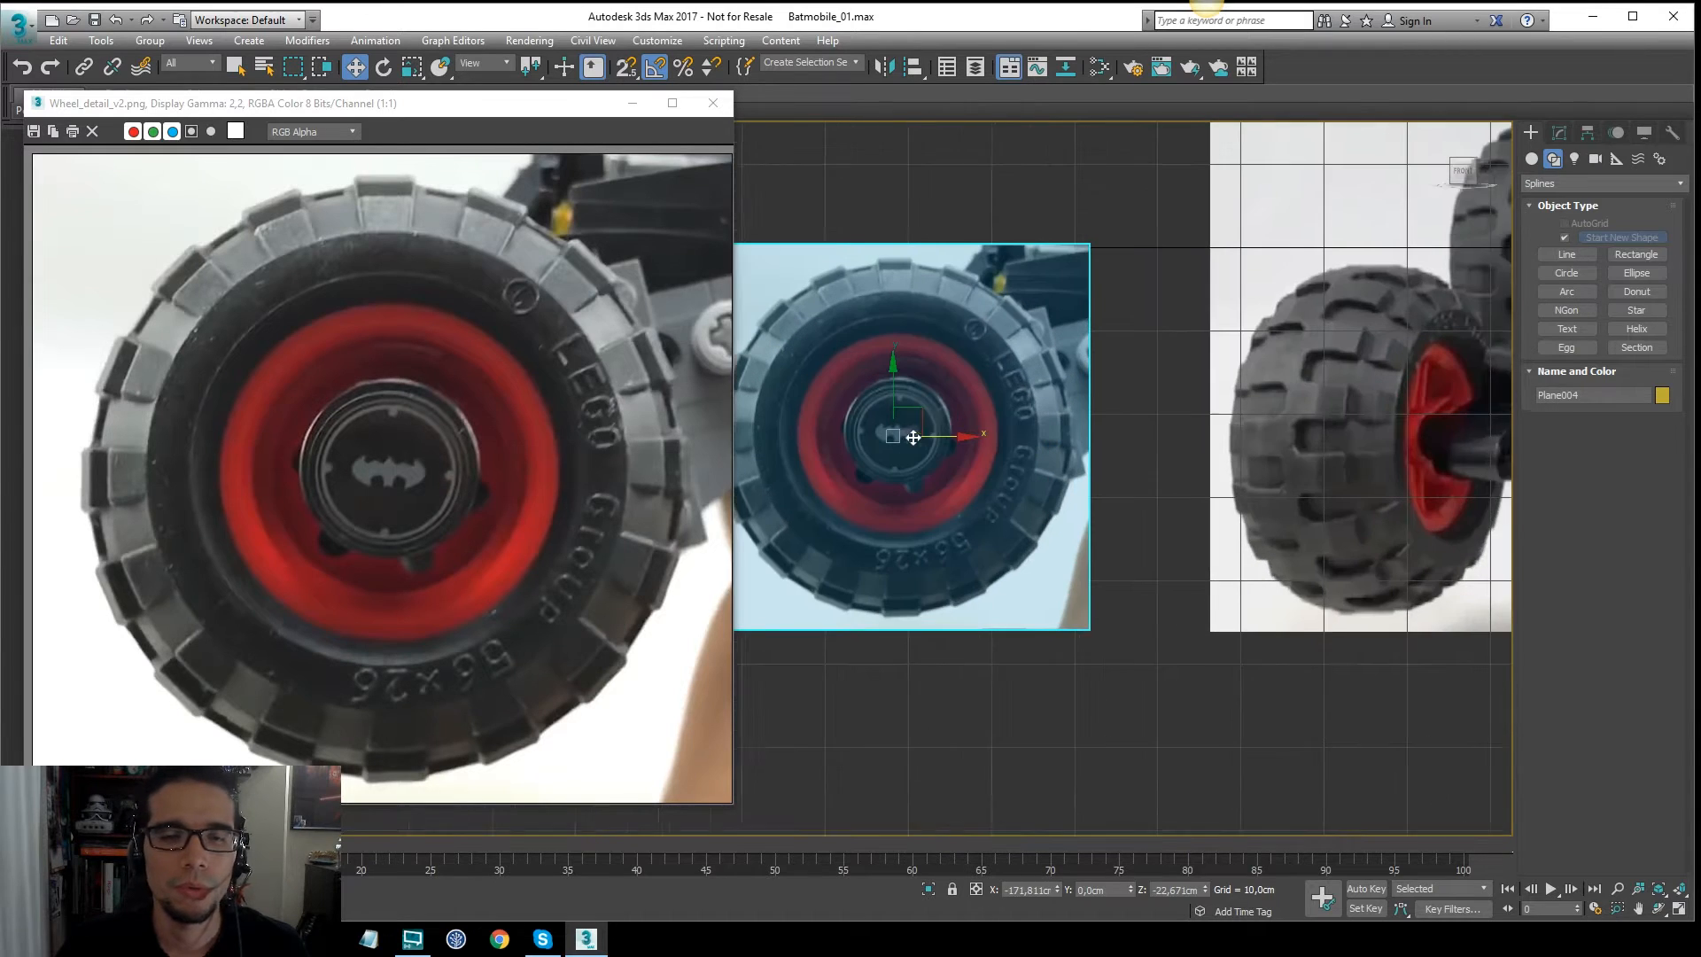
middle_click_drag(945, 419, 990, 415)
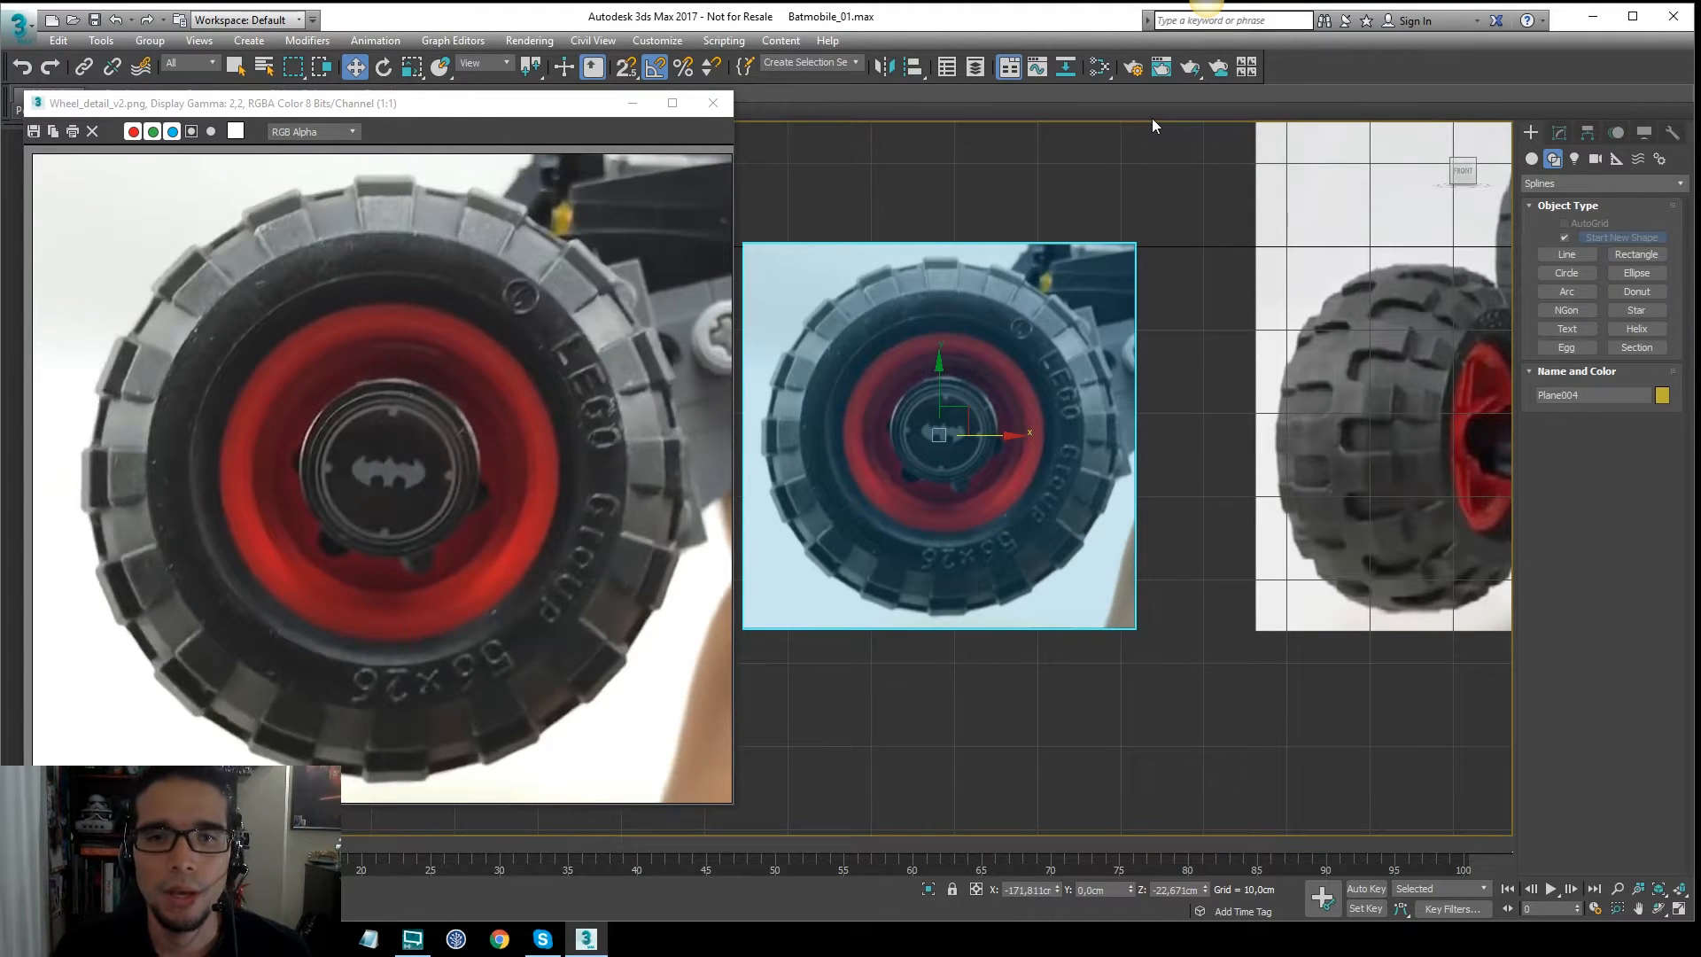
Step: Examine the interlocking tread pattern on the front wheel in the side image and compare it with the wheel reference
middle_click_drag(997, 374, 985, 380)
middle_click_drag(1393, 394, 1229, 397)
scroll(1228, 397, "up", 4)
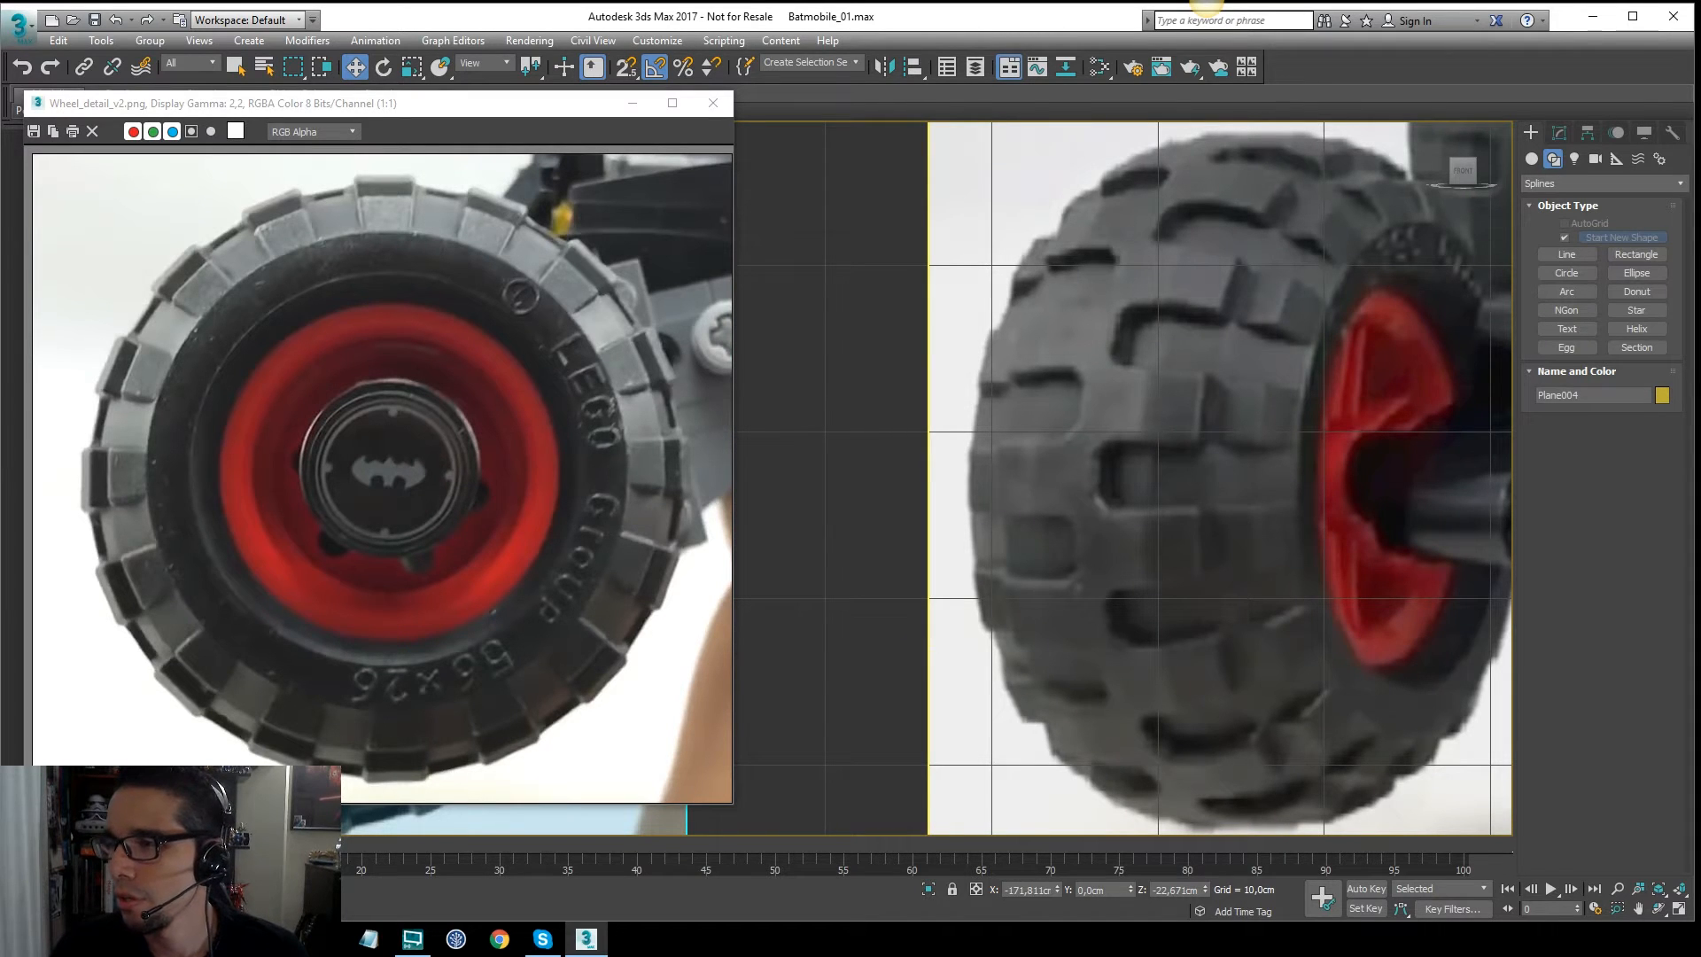
left_click_drag(1221, 373, 1139, 353)
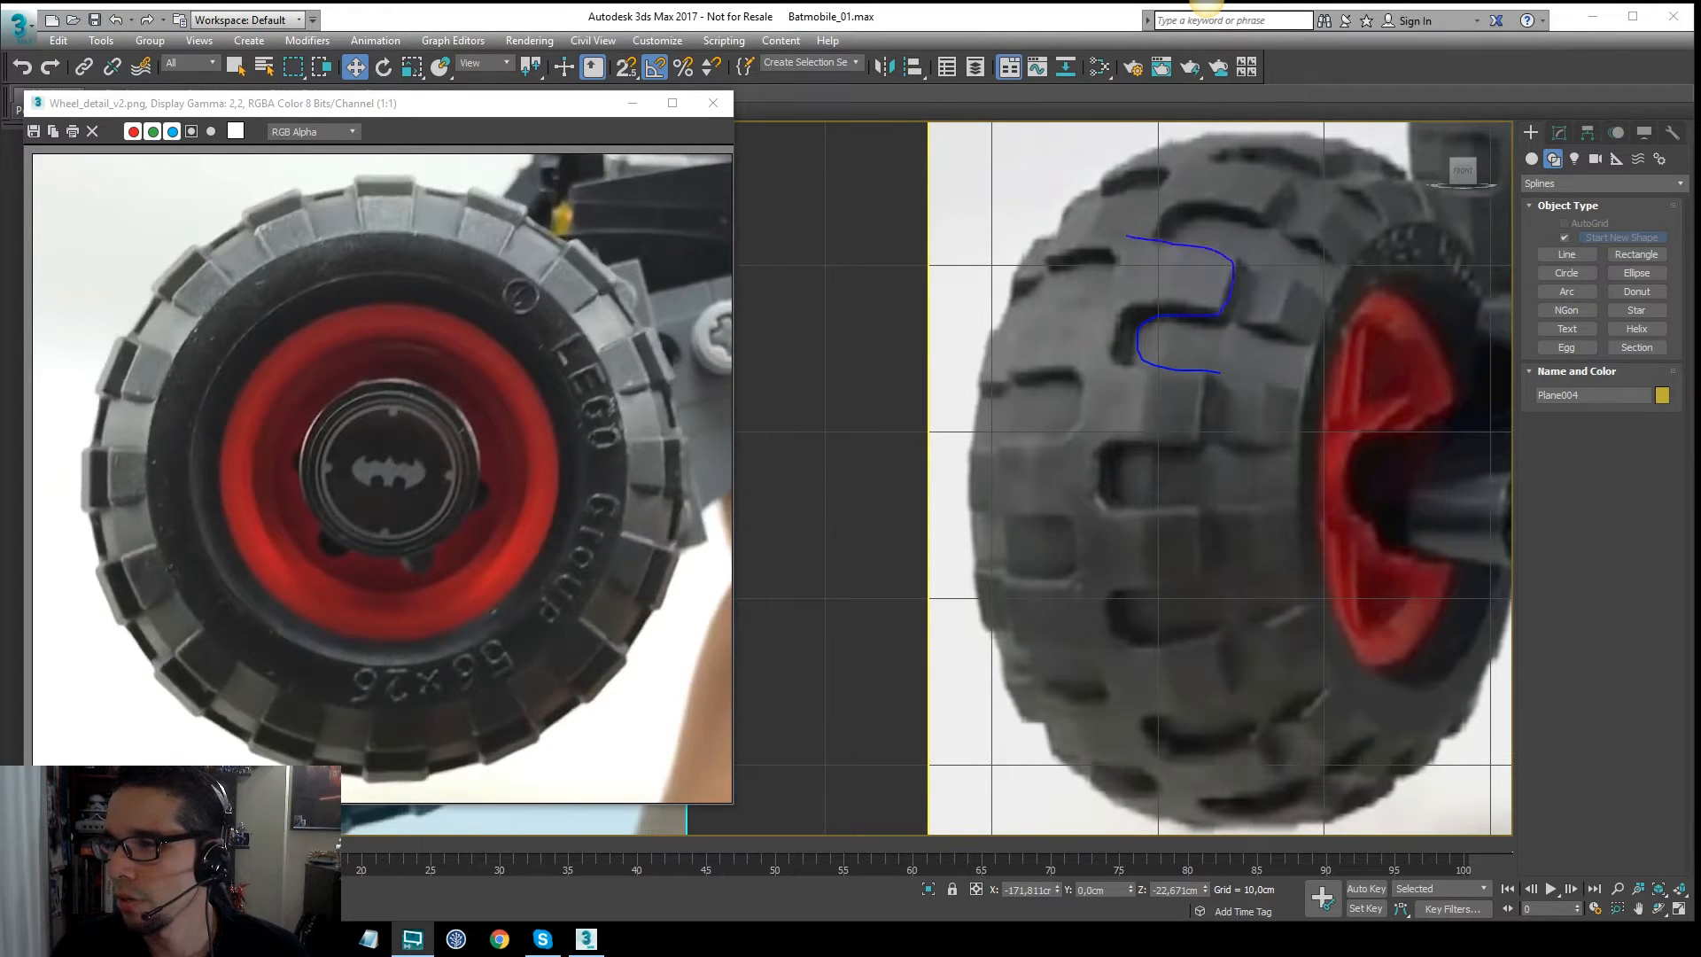
key("Escape")
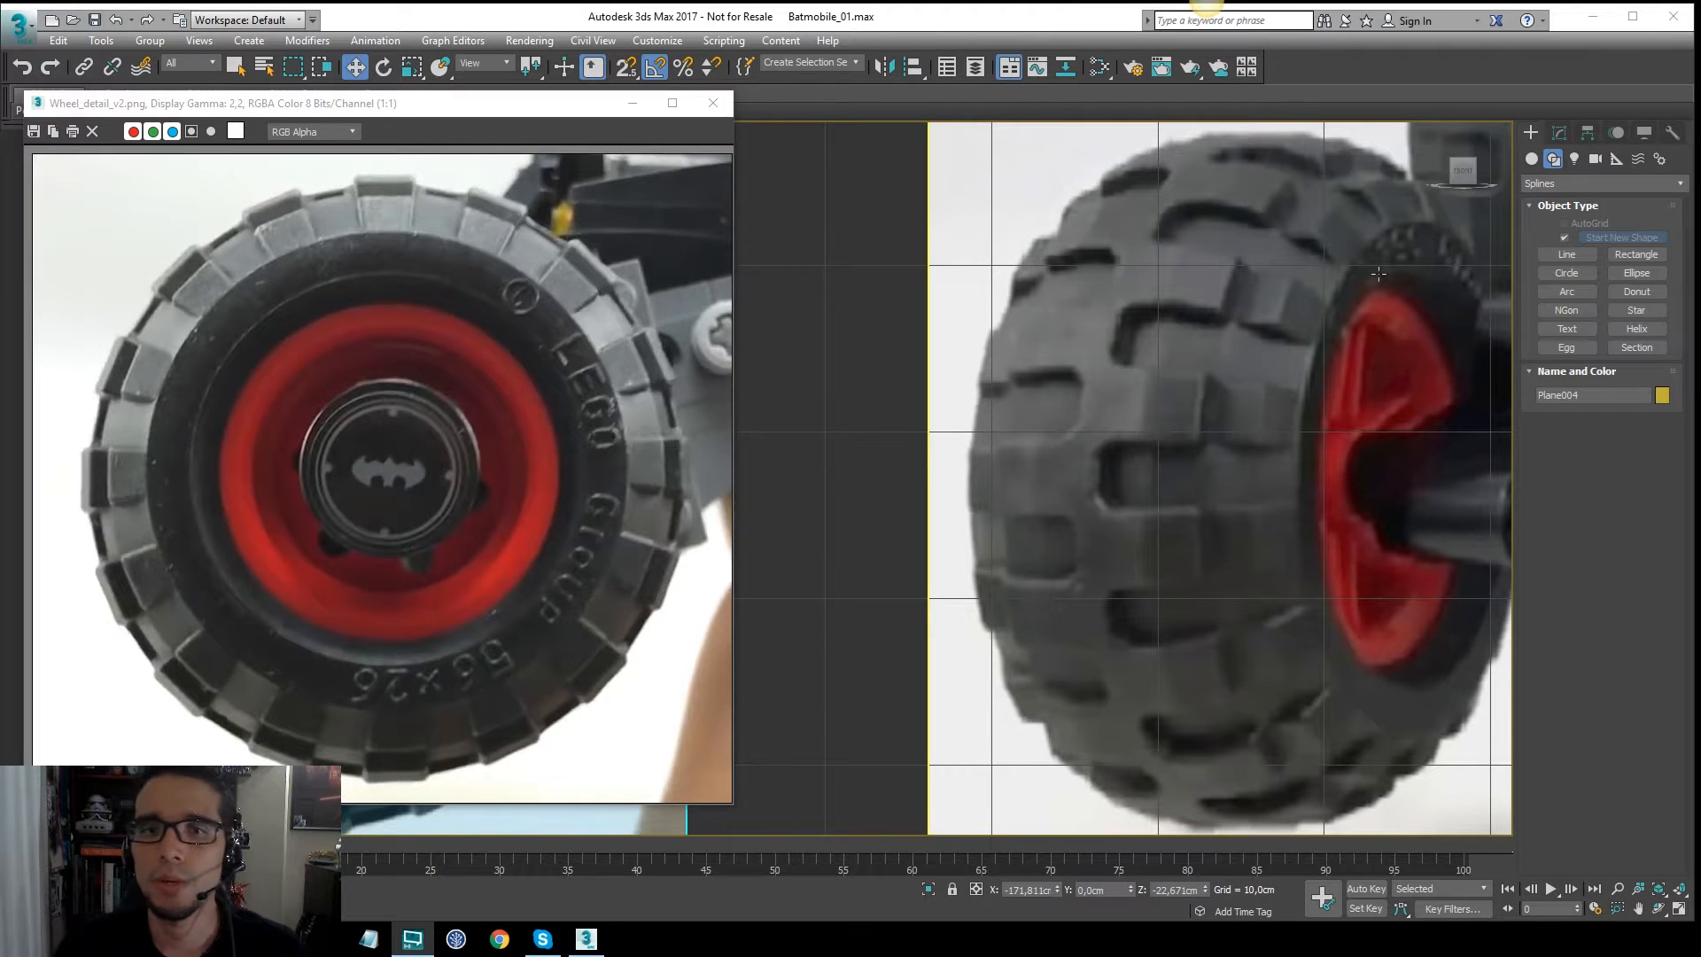
middle_click_drag(1061, 361, 1215, 359)
scroll(1216, 355, "down", 8)
middle_click_drag(1489, 351, 1010, 428)
scroll(1069, 381, "down", 2)
middle_click_drag(1212, 400, 1372, 375)
middle_click_drag(1055, 381, 1116, 381)
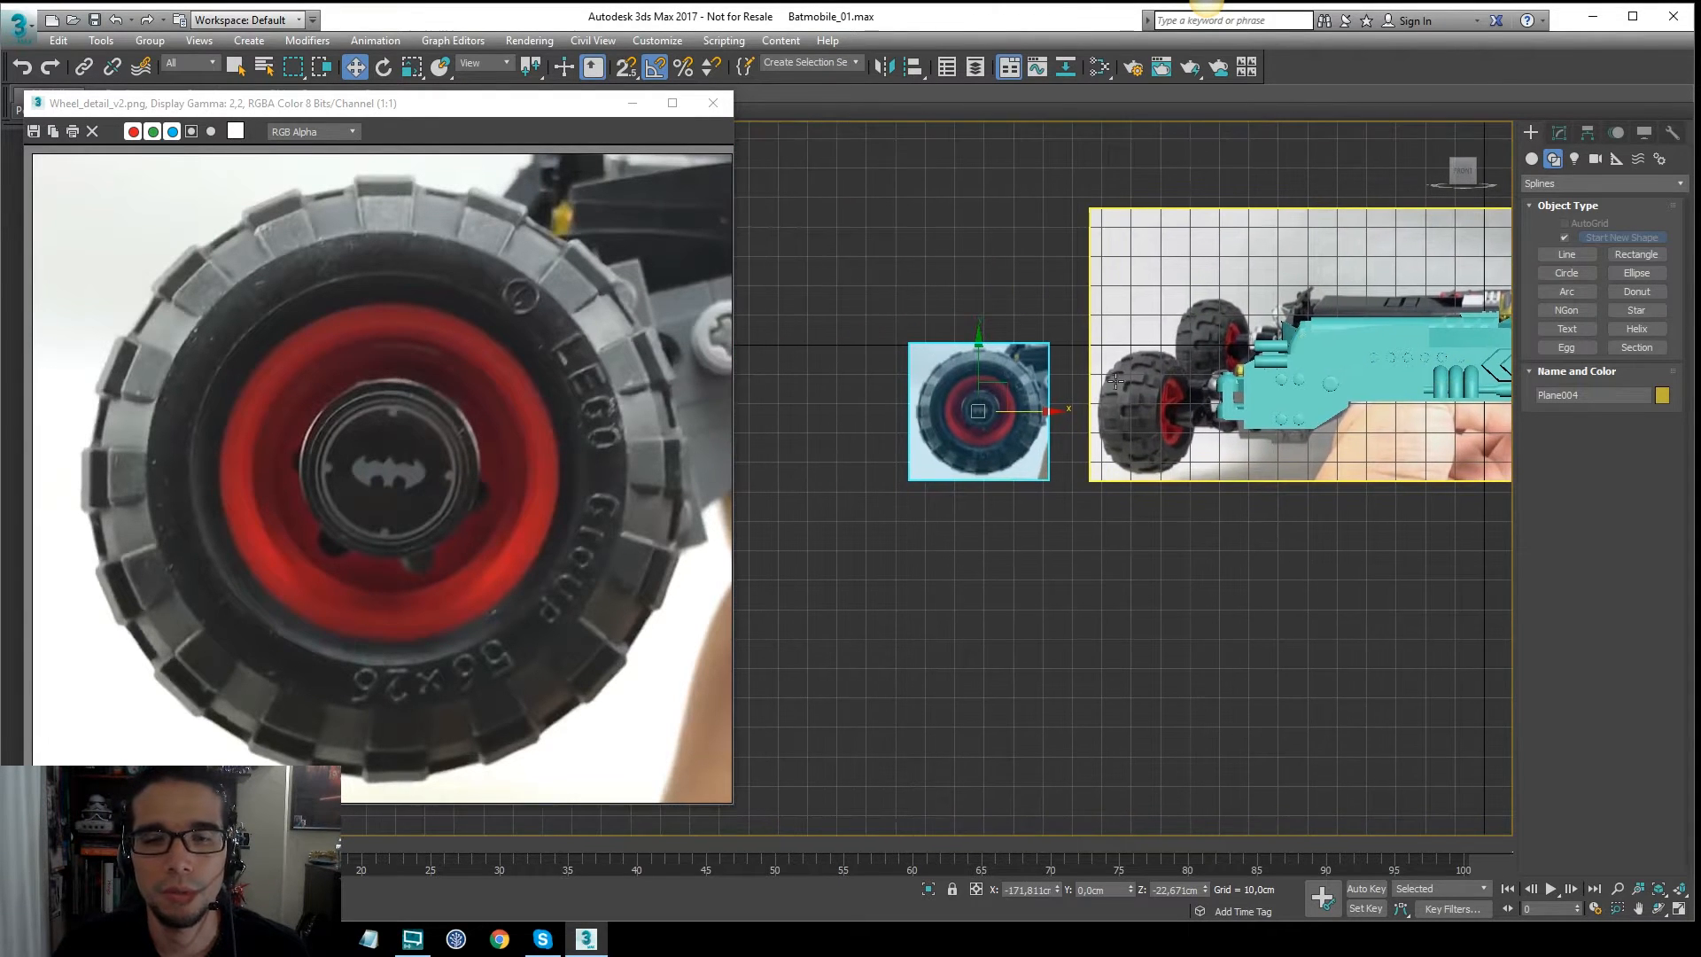
Step: Create a plane about 8.09 cm long and 4.21 cm wide over the middle of the tire's tread in the top view
scroll(1110, 368, "up", 10)
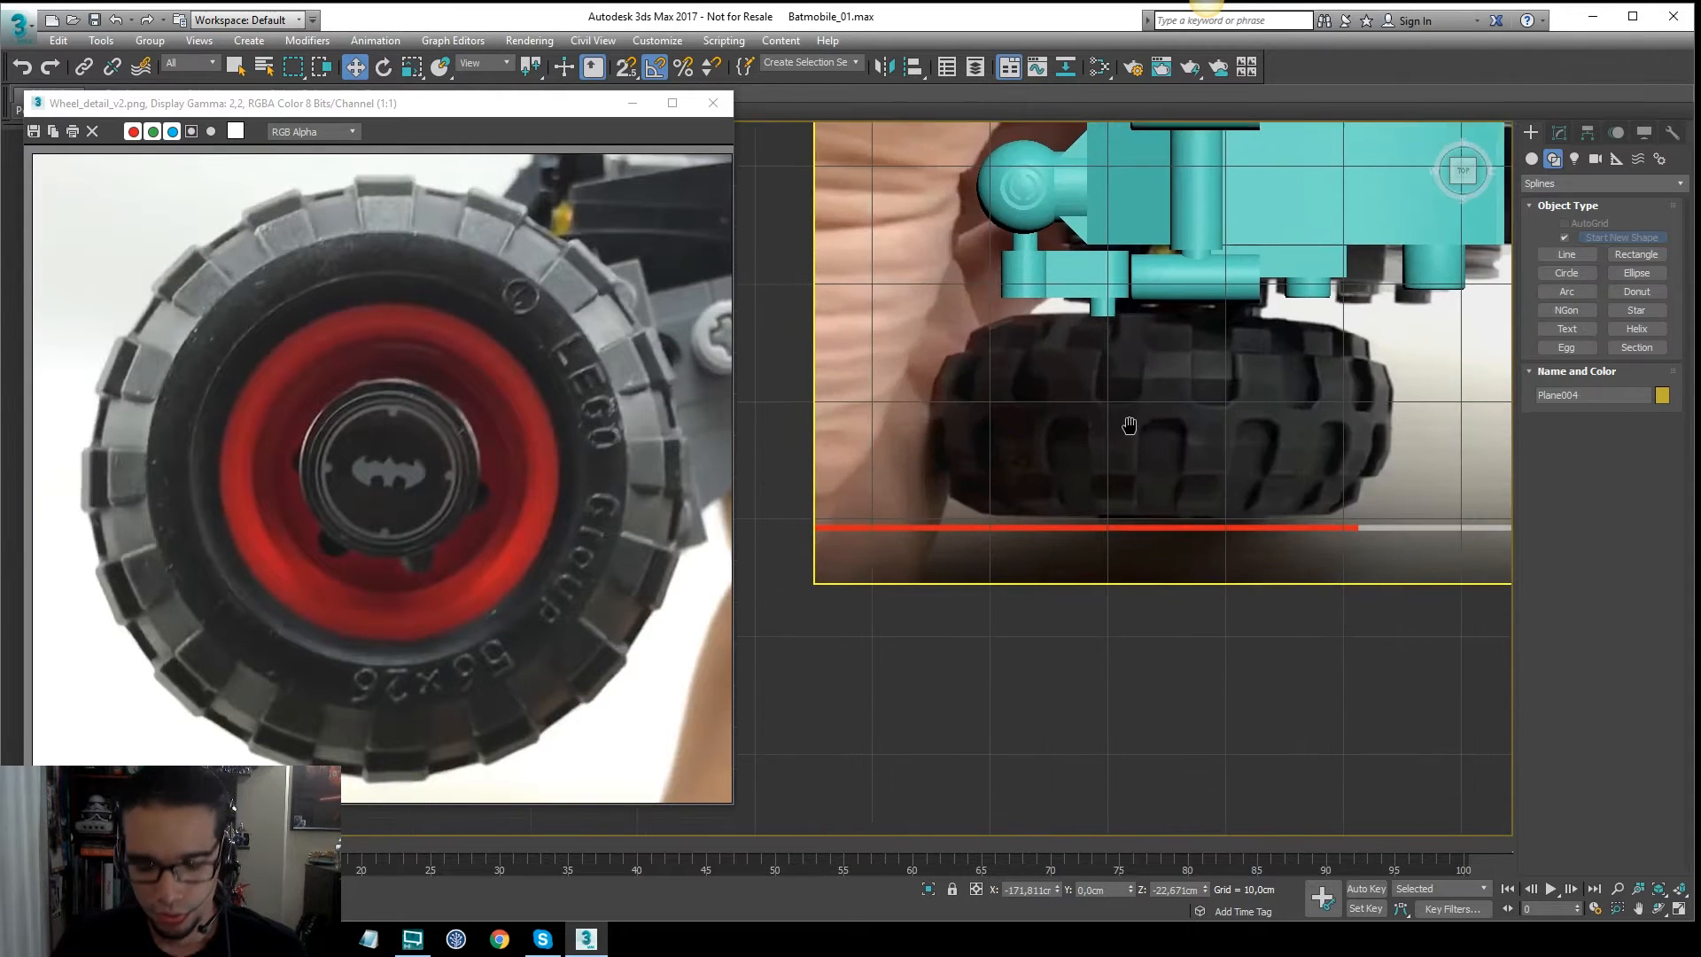
scroll(1090, 433, "up", 4)
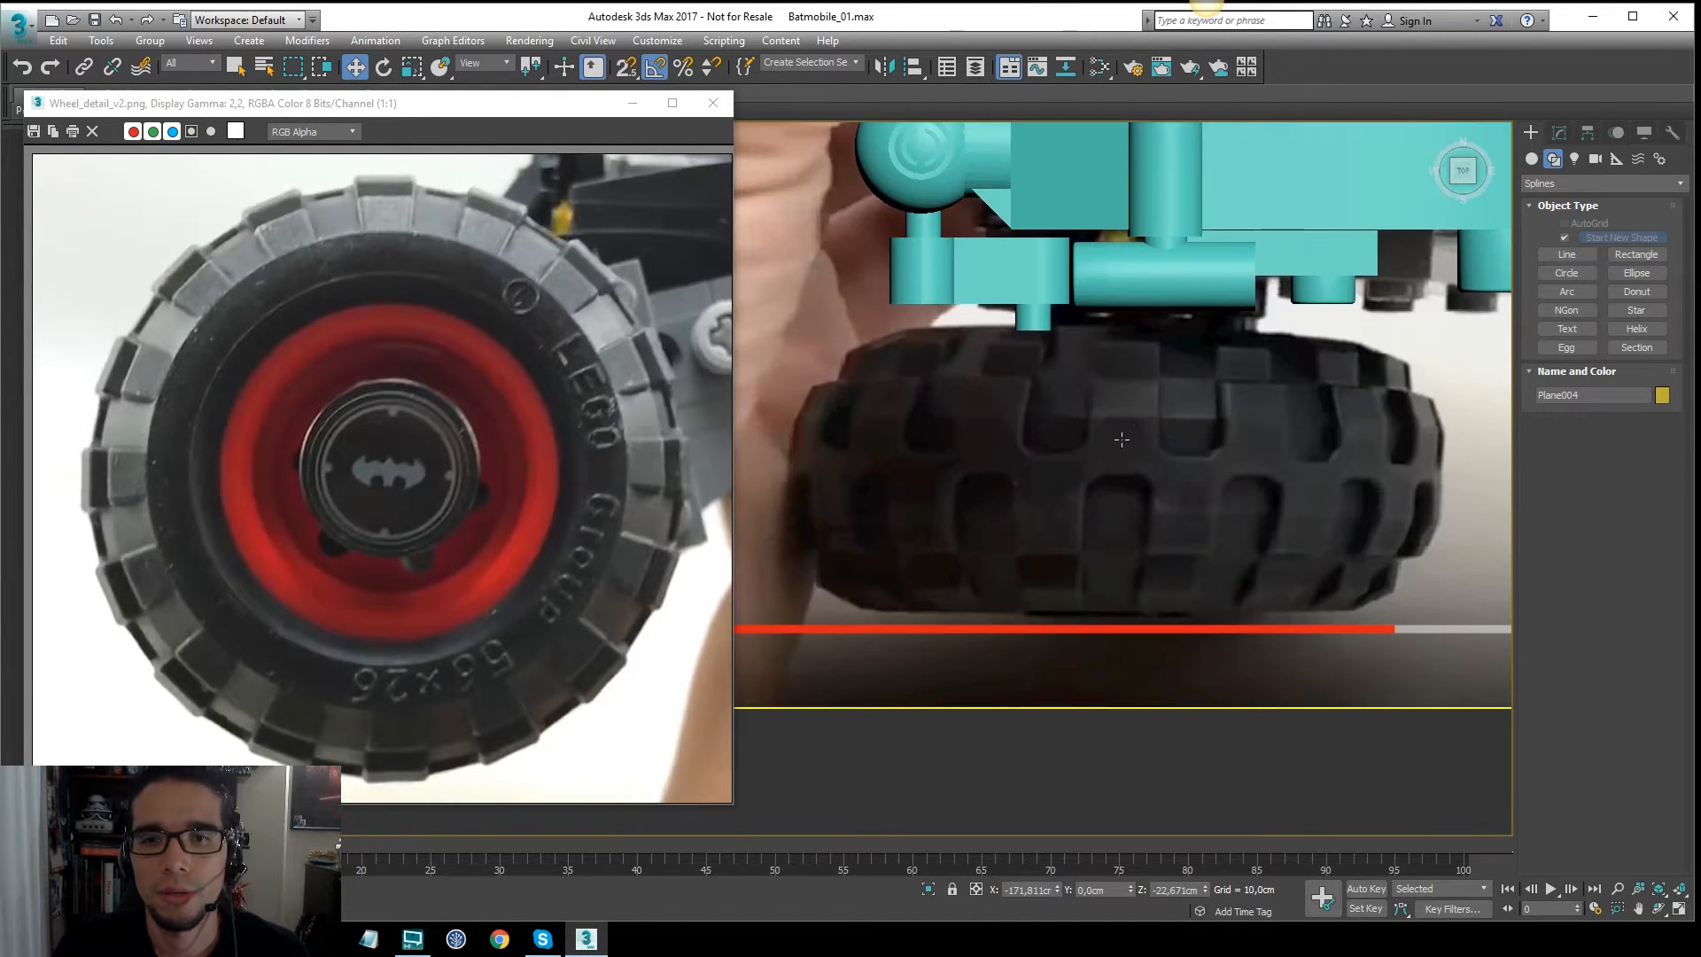
left_click(1534, 159)
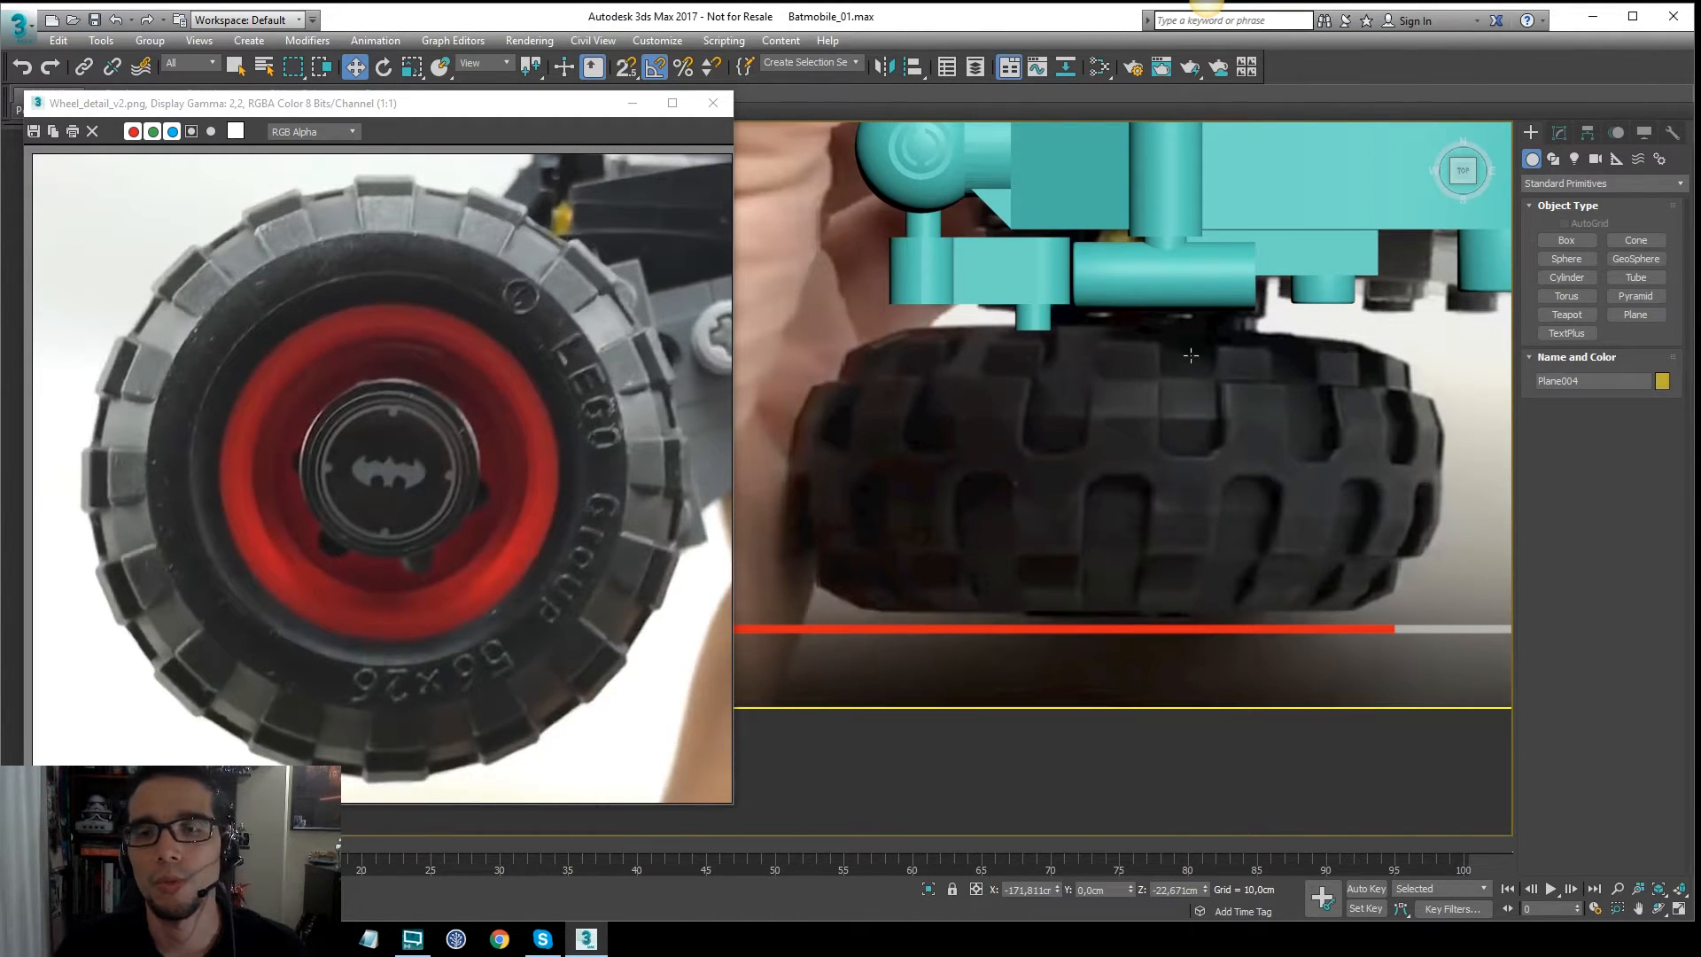
left_click(1636, 315)
scroll(1090, 404, "up", 4)
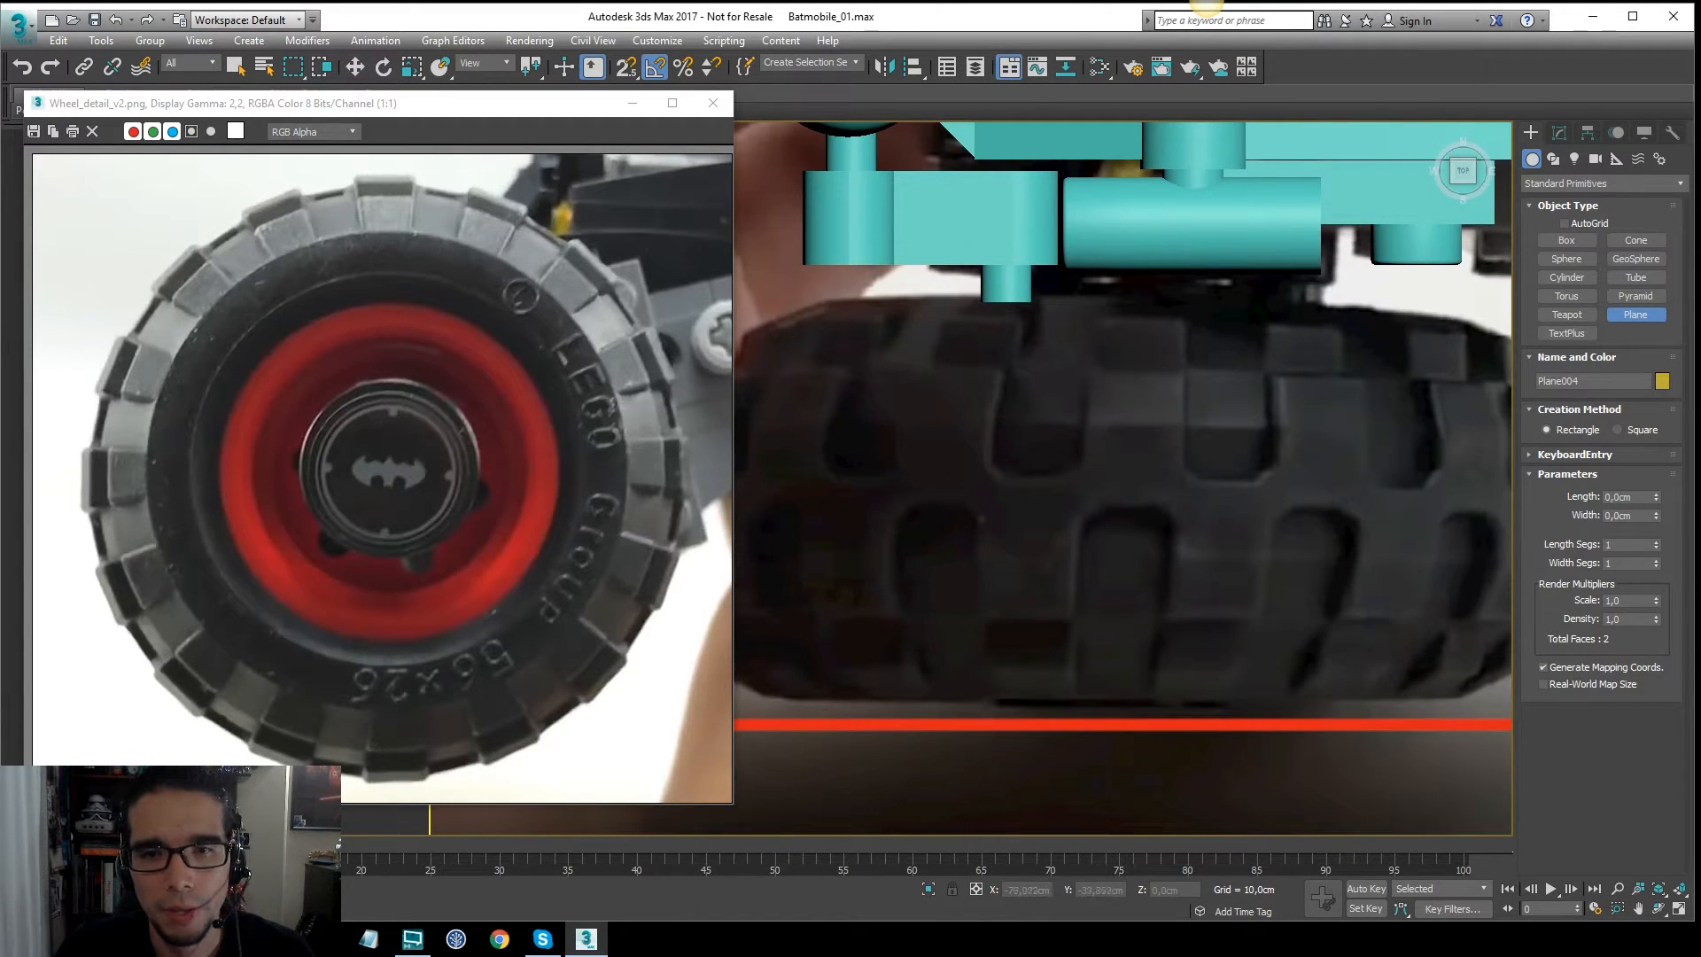
left_click_drag(1082, 422, 1183, 615)
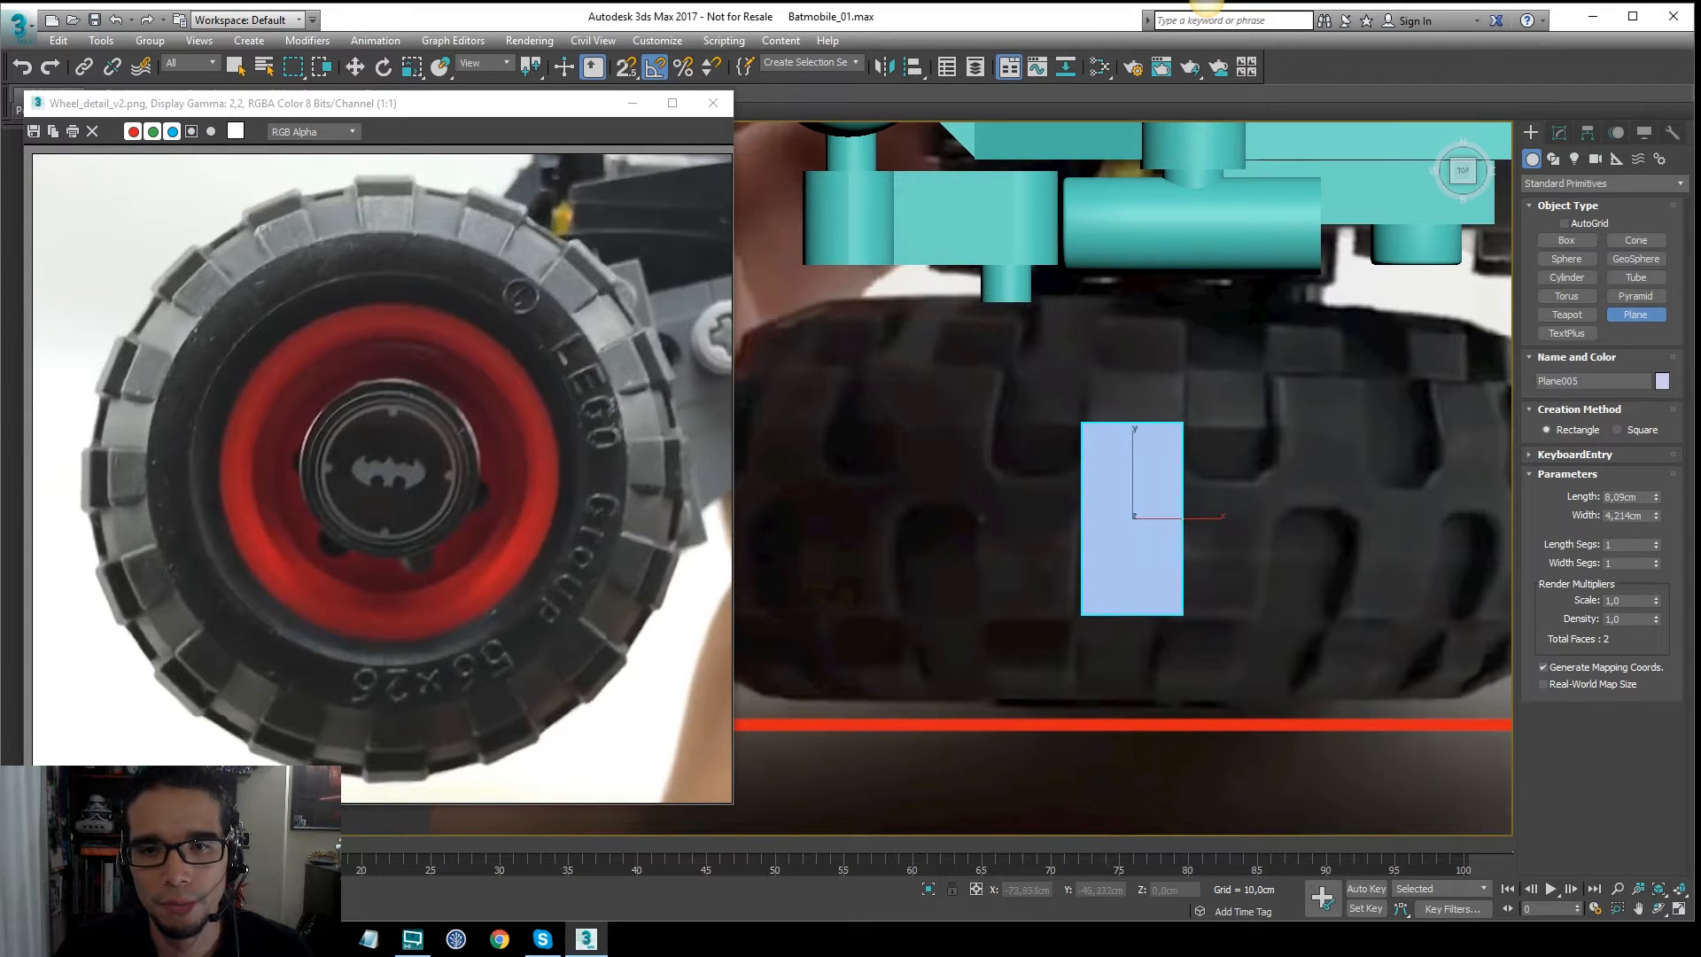
Step: Display edged faces in the viewport and make the new tread plane see-through over the reference image
key("w")
middle_click_drag(1217, 458, 1188, 453)
key("F3")
key("F3")
key("F4")
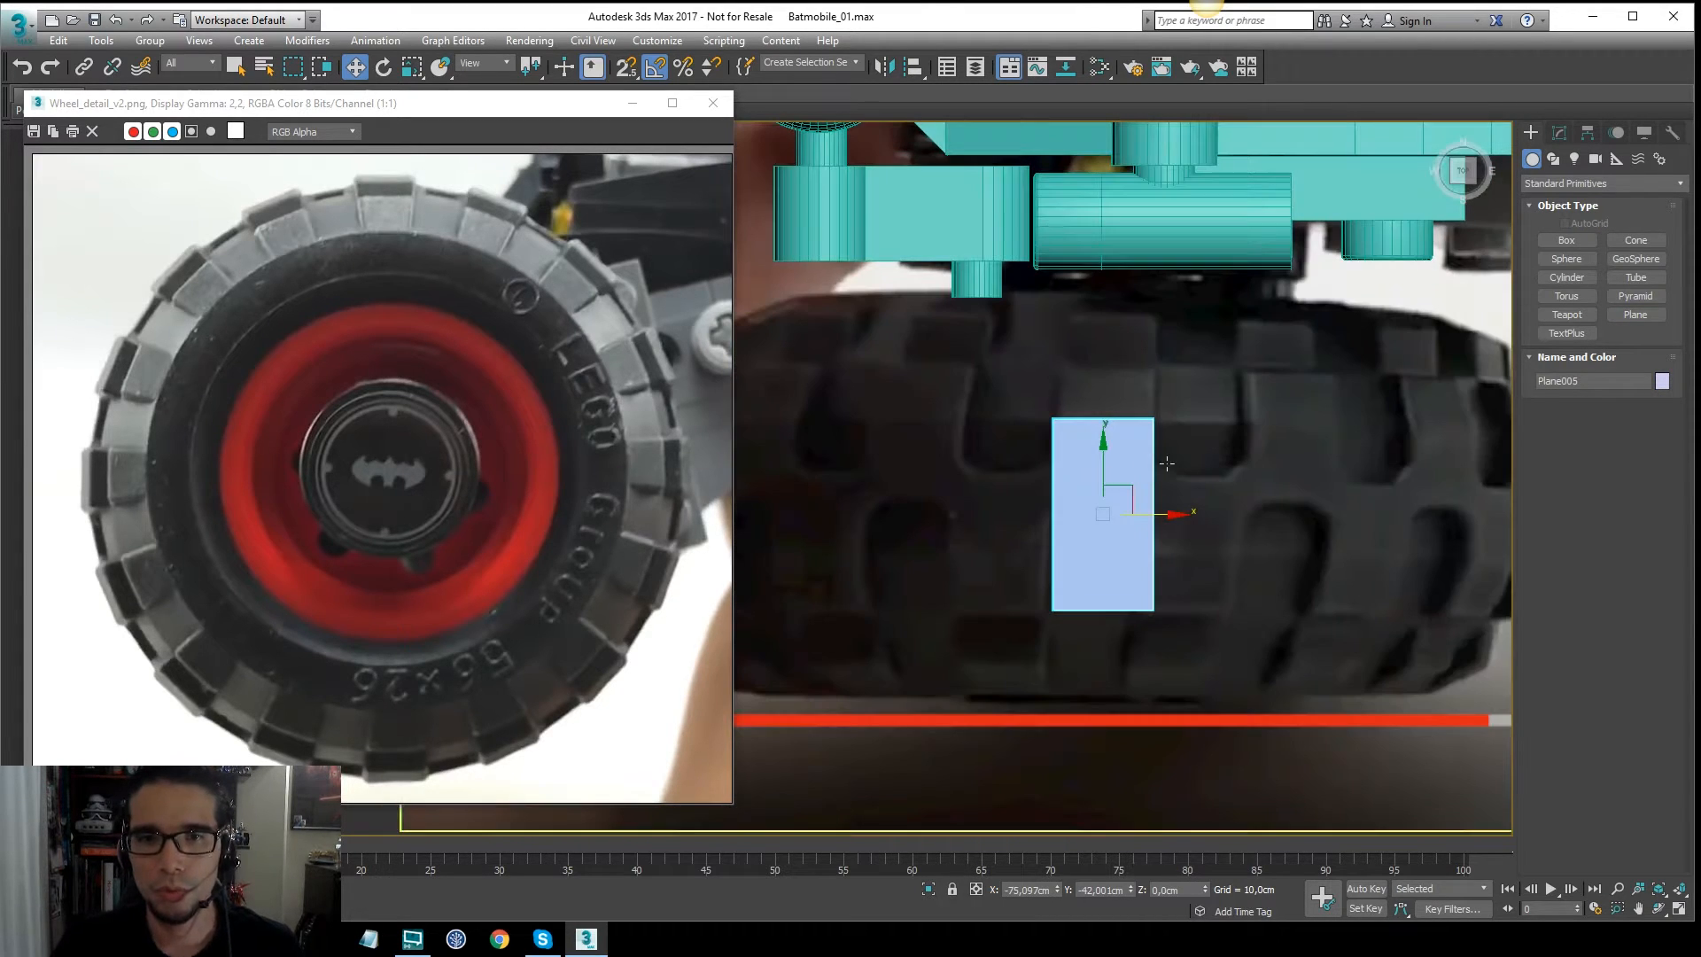
key("alt+x")
scroll(1128, 464, "up", 3)
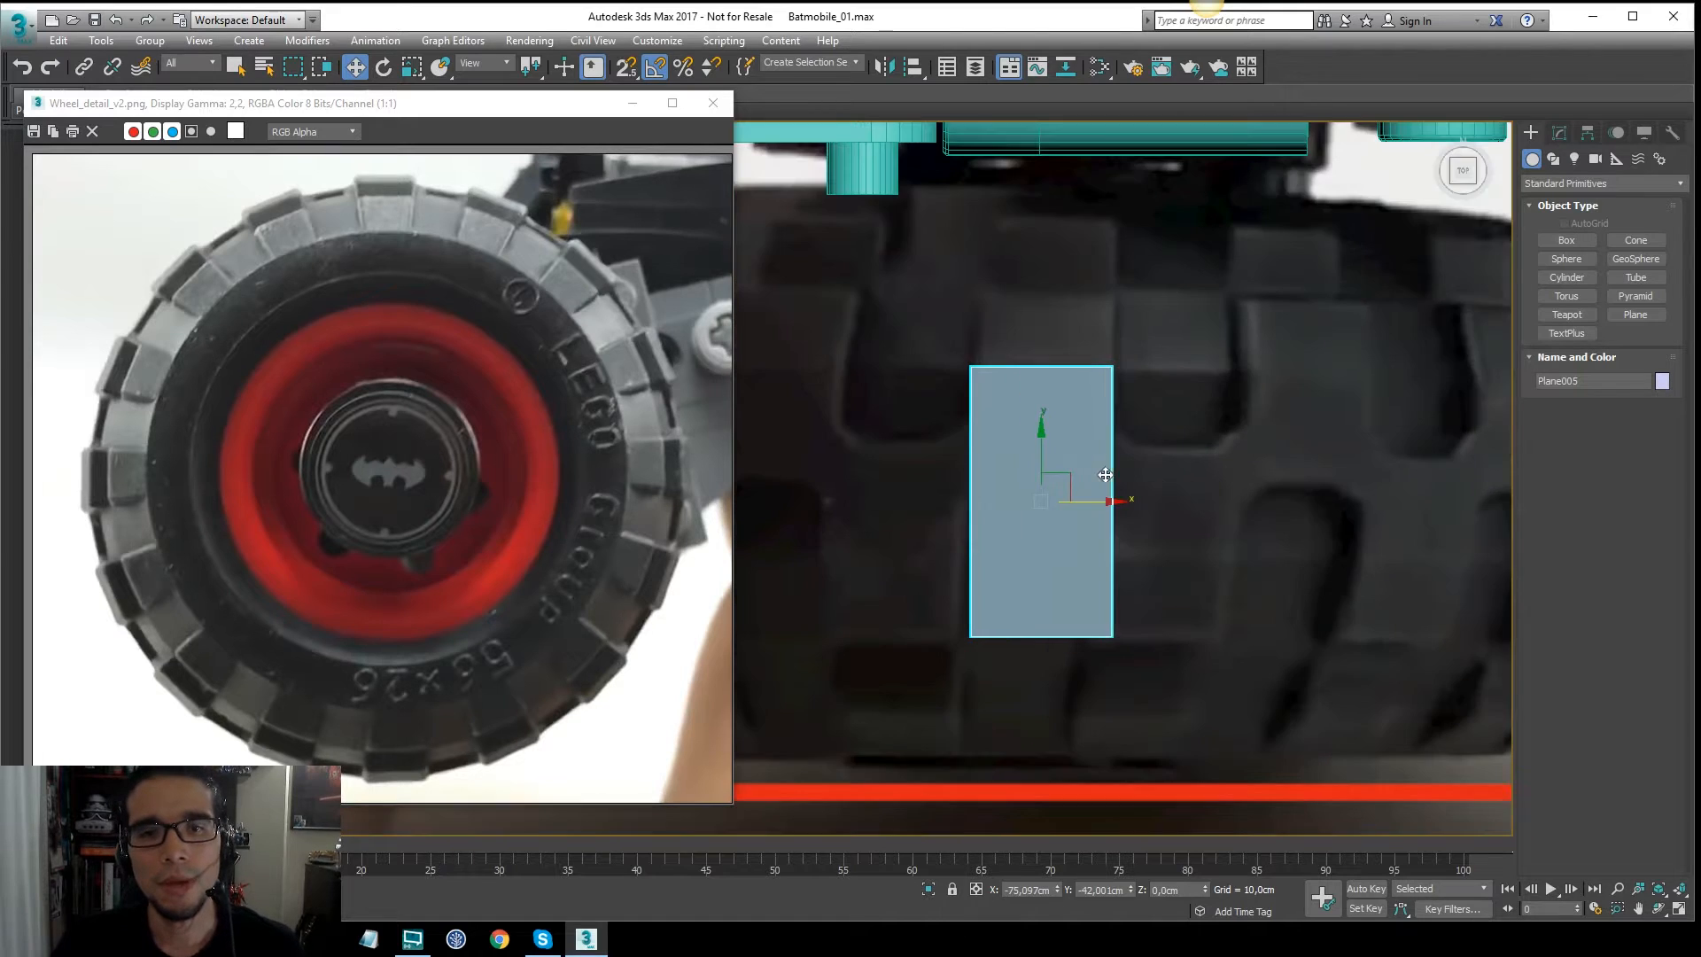
scroll(1179, 421, "down", 2)
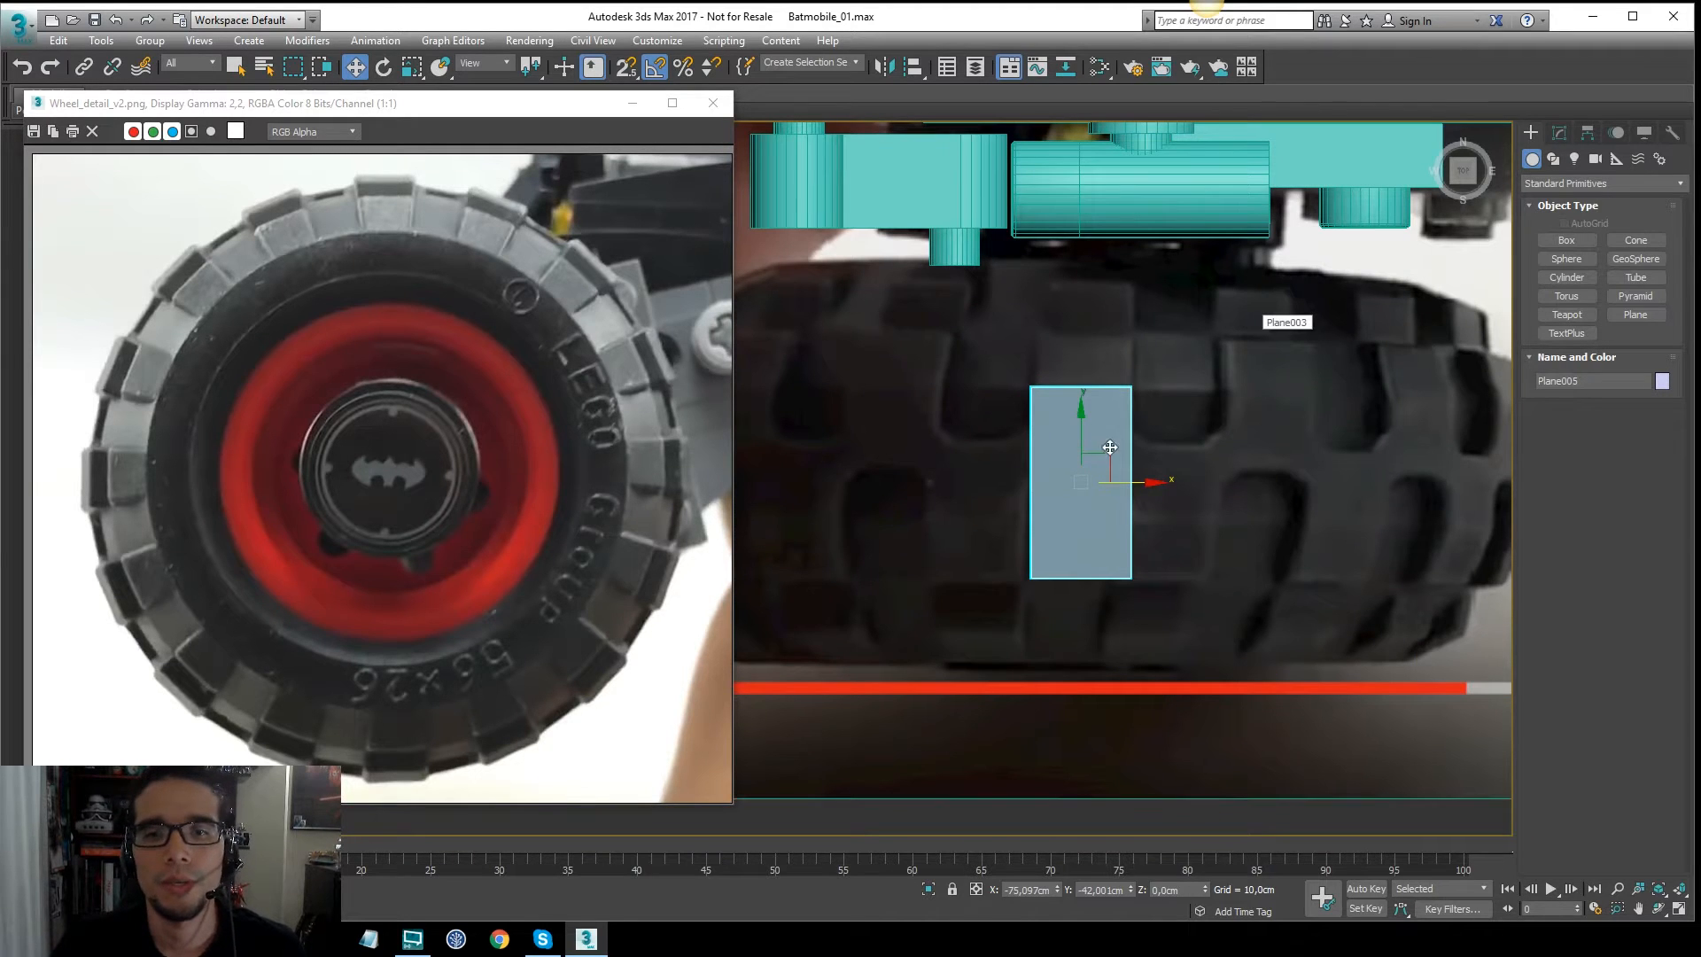
Step: Convert the tread plane to an Editable Poly and enter edge editing
right_click(1275, 429)
mouse_move(1225, 618)
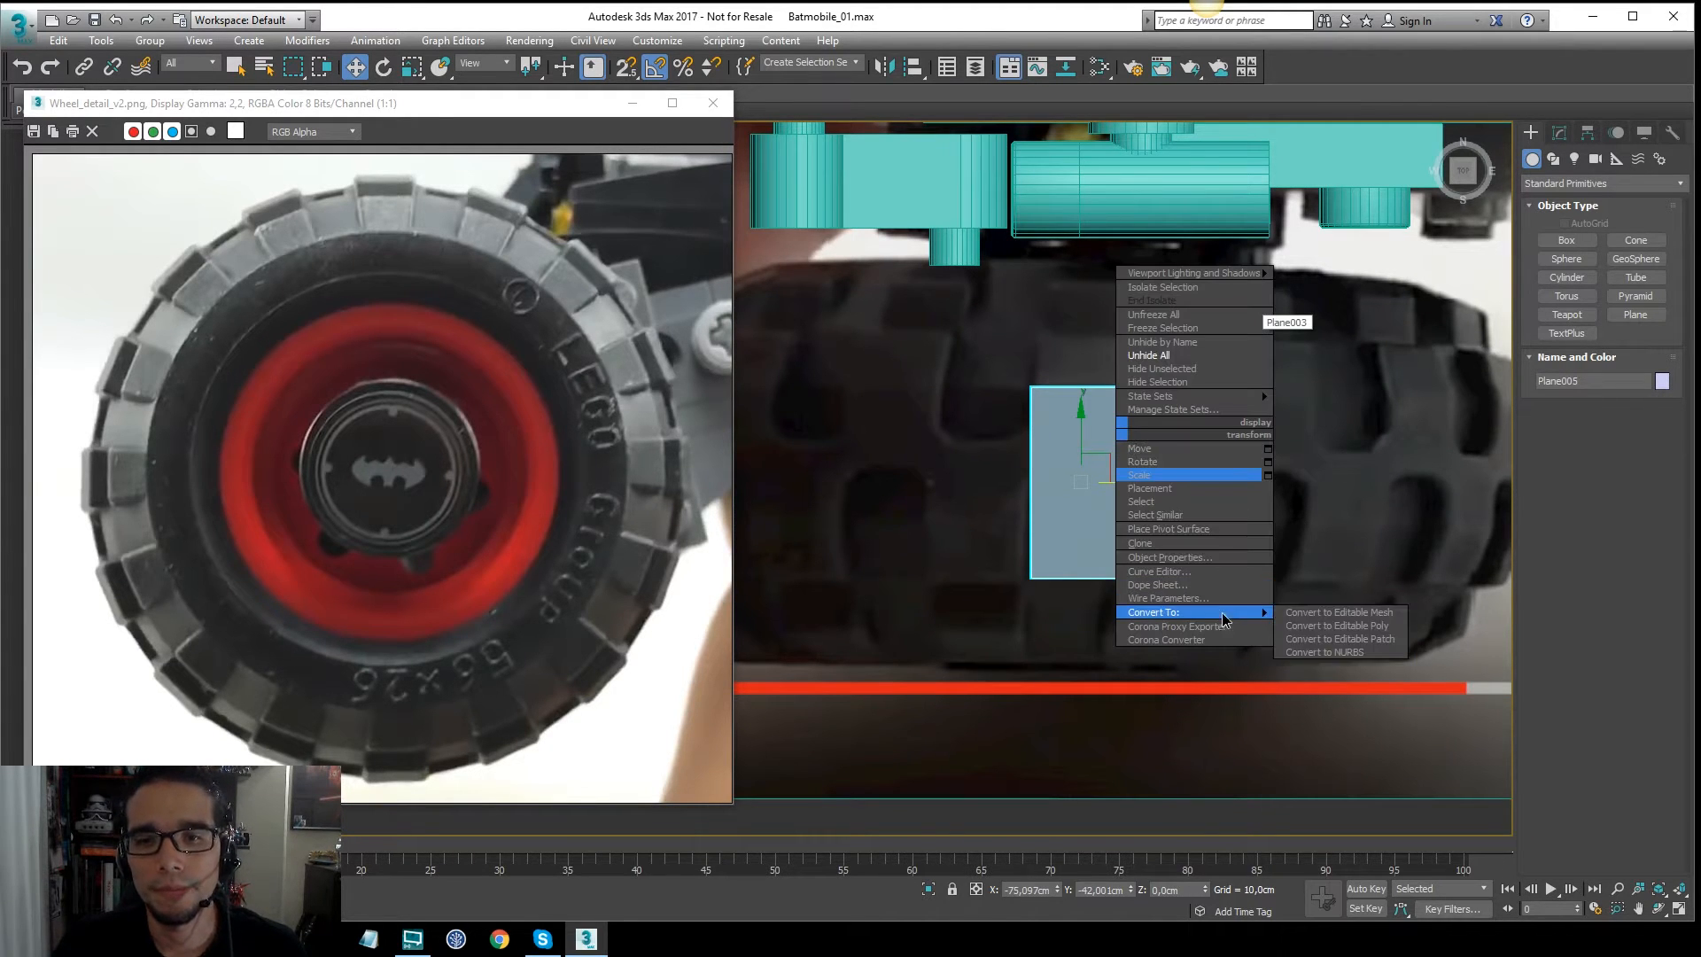
left_click(1338, 625)
key("2")
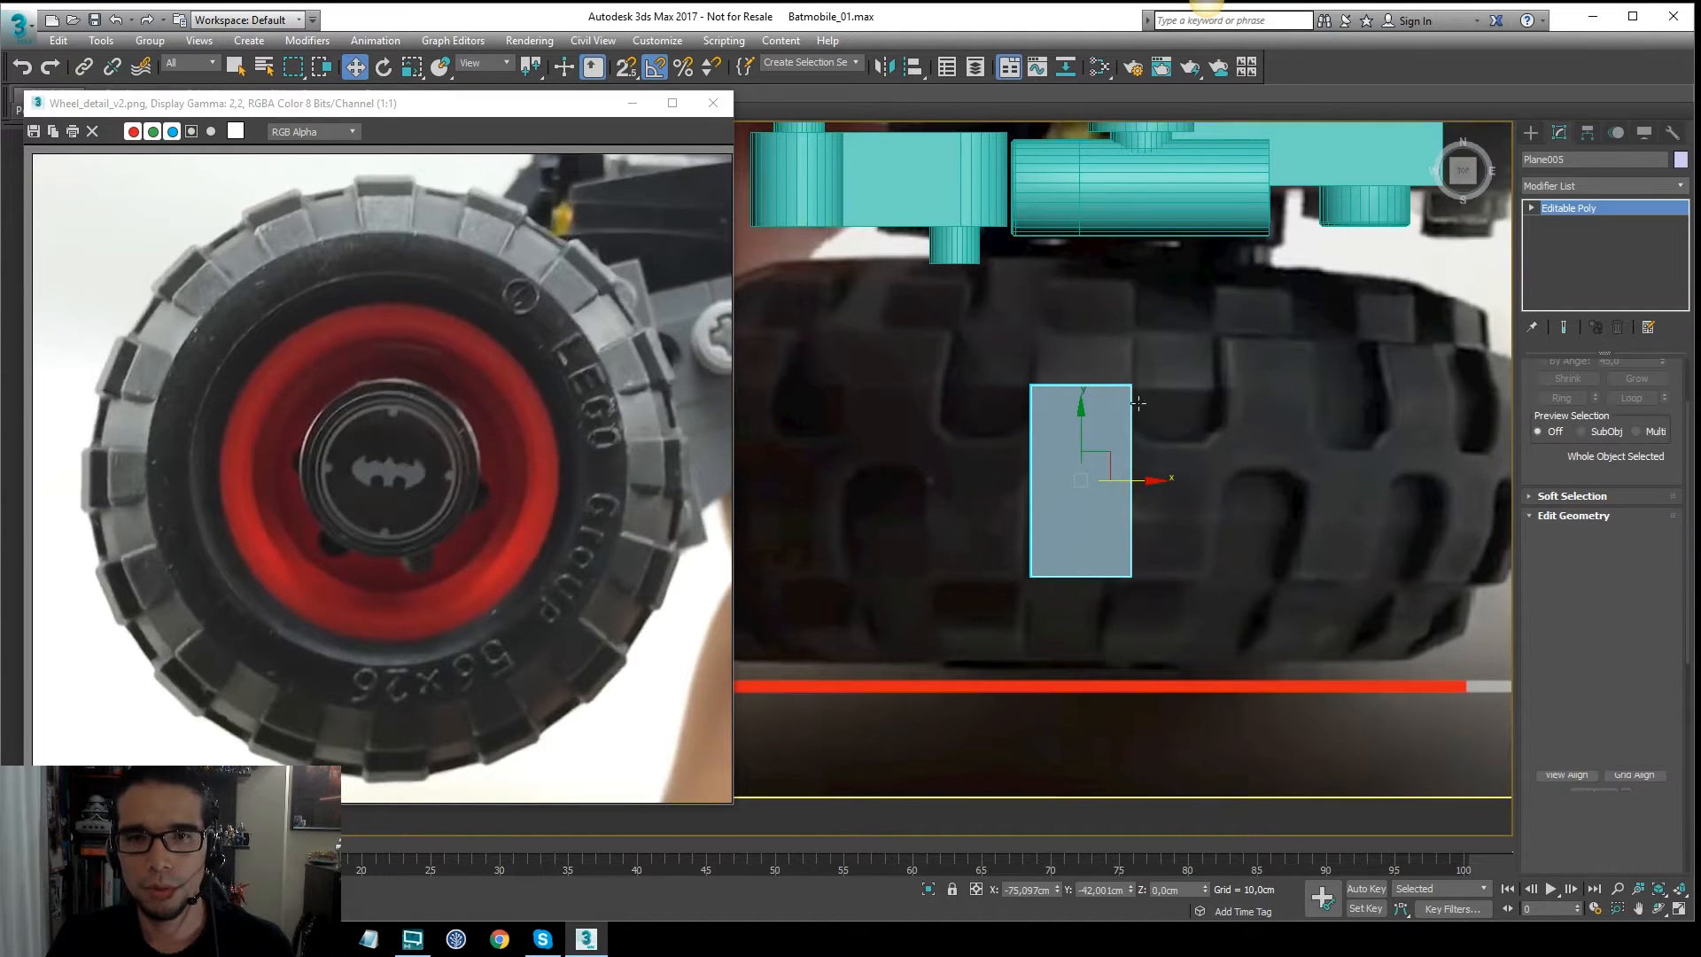
Step: Fit the plane to the tread recess by moving its right edge to X about -73.3 cm and its top edge to Y about -42.46 cm
left_click(1083, 385)
middle_click_drag(1090, 449, 1095, 415)
scroll(1120, 438, "down", 5)
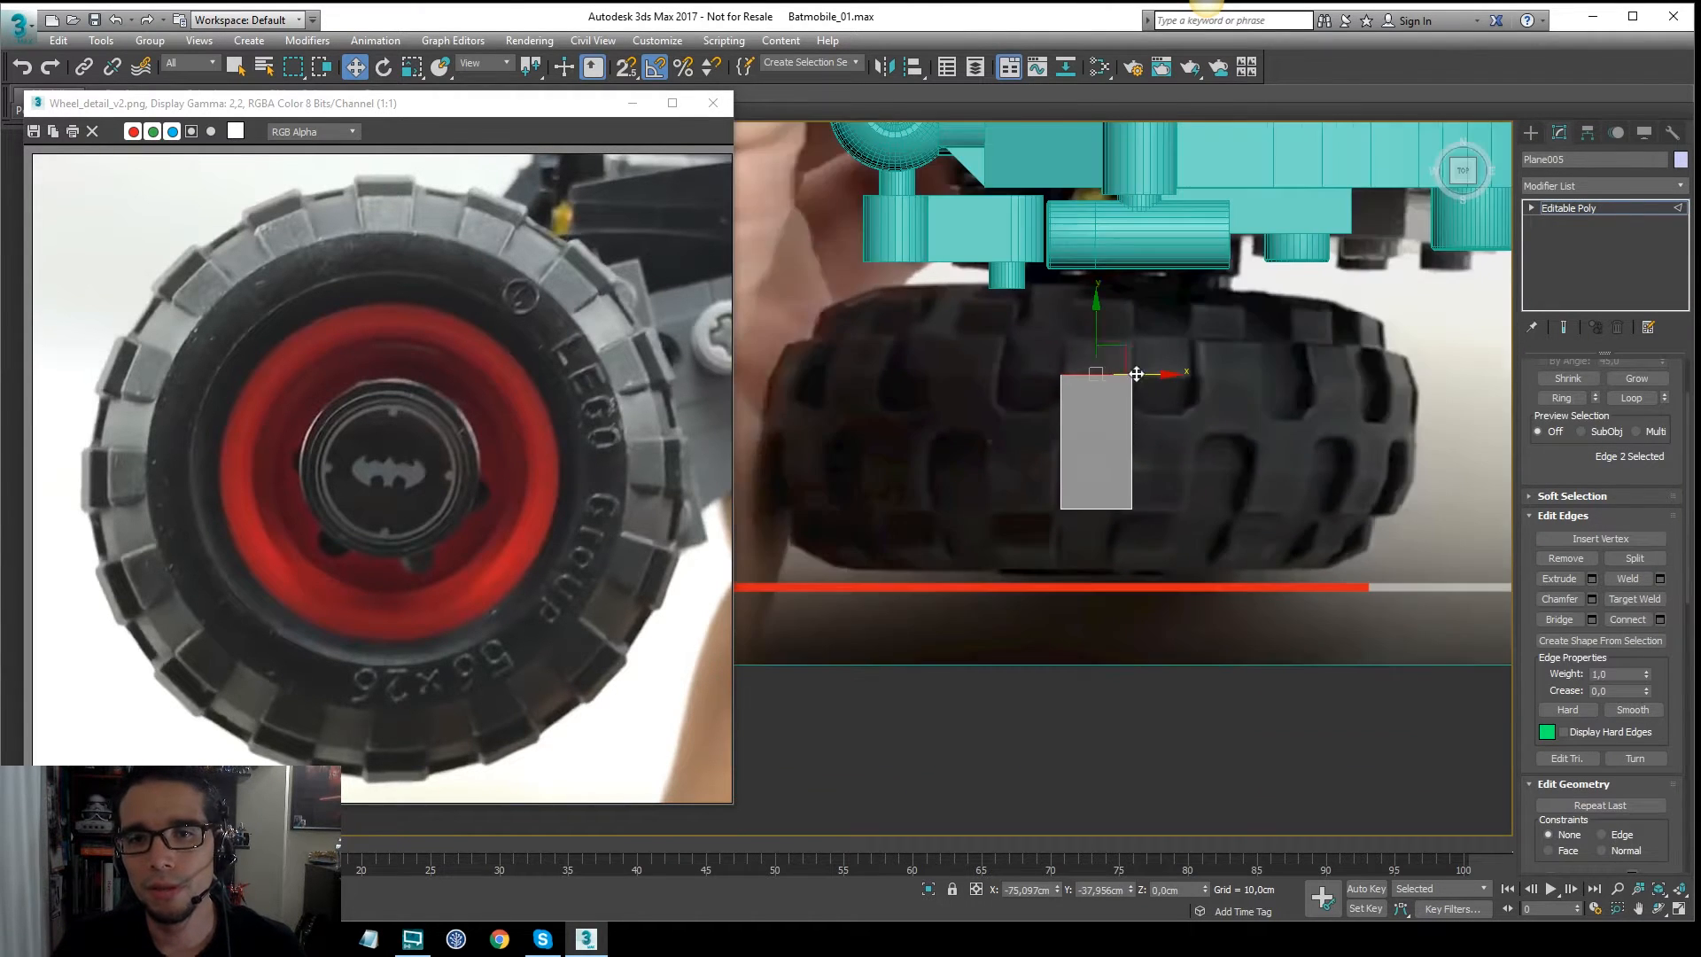
scroll(1120, 395, "up", 5)
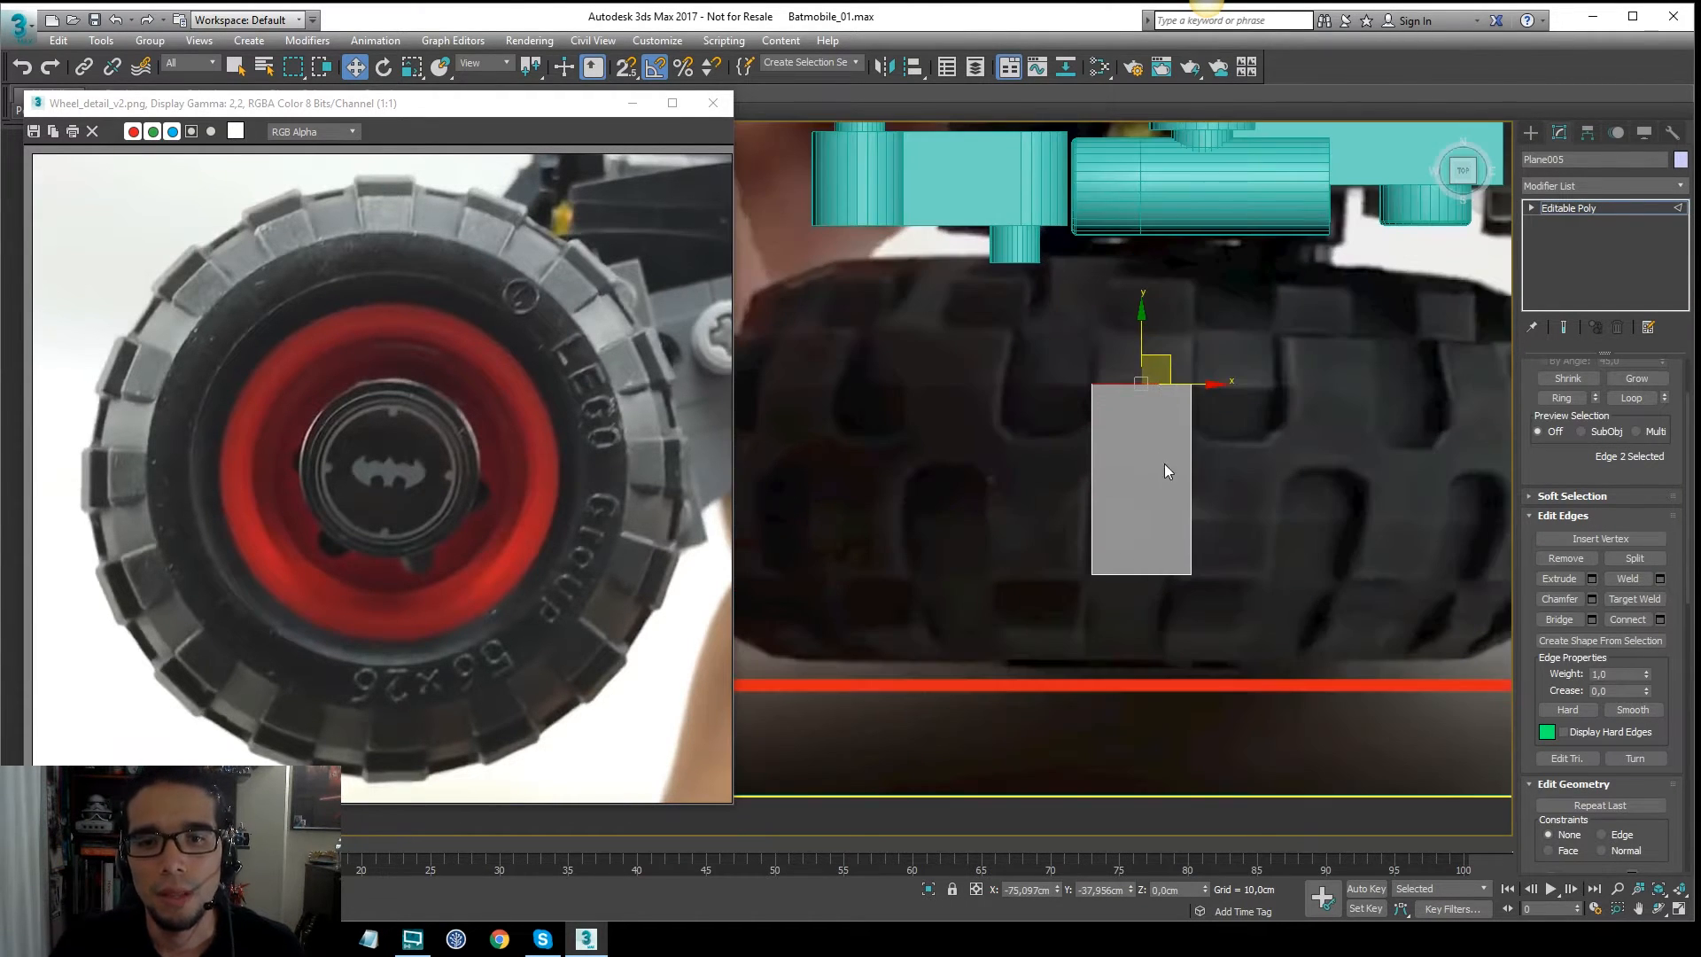
middle_click_drag(1164, 464, 1101, 382)
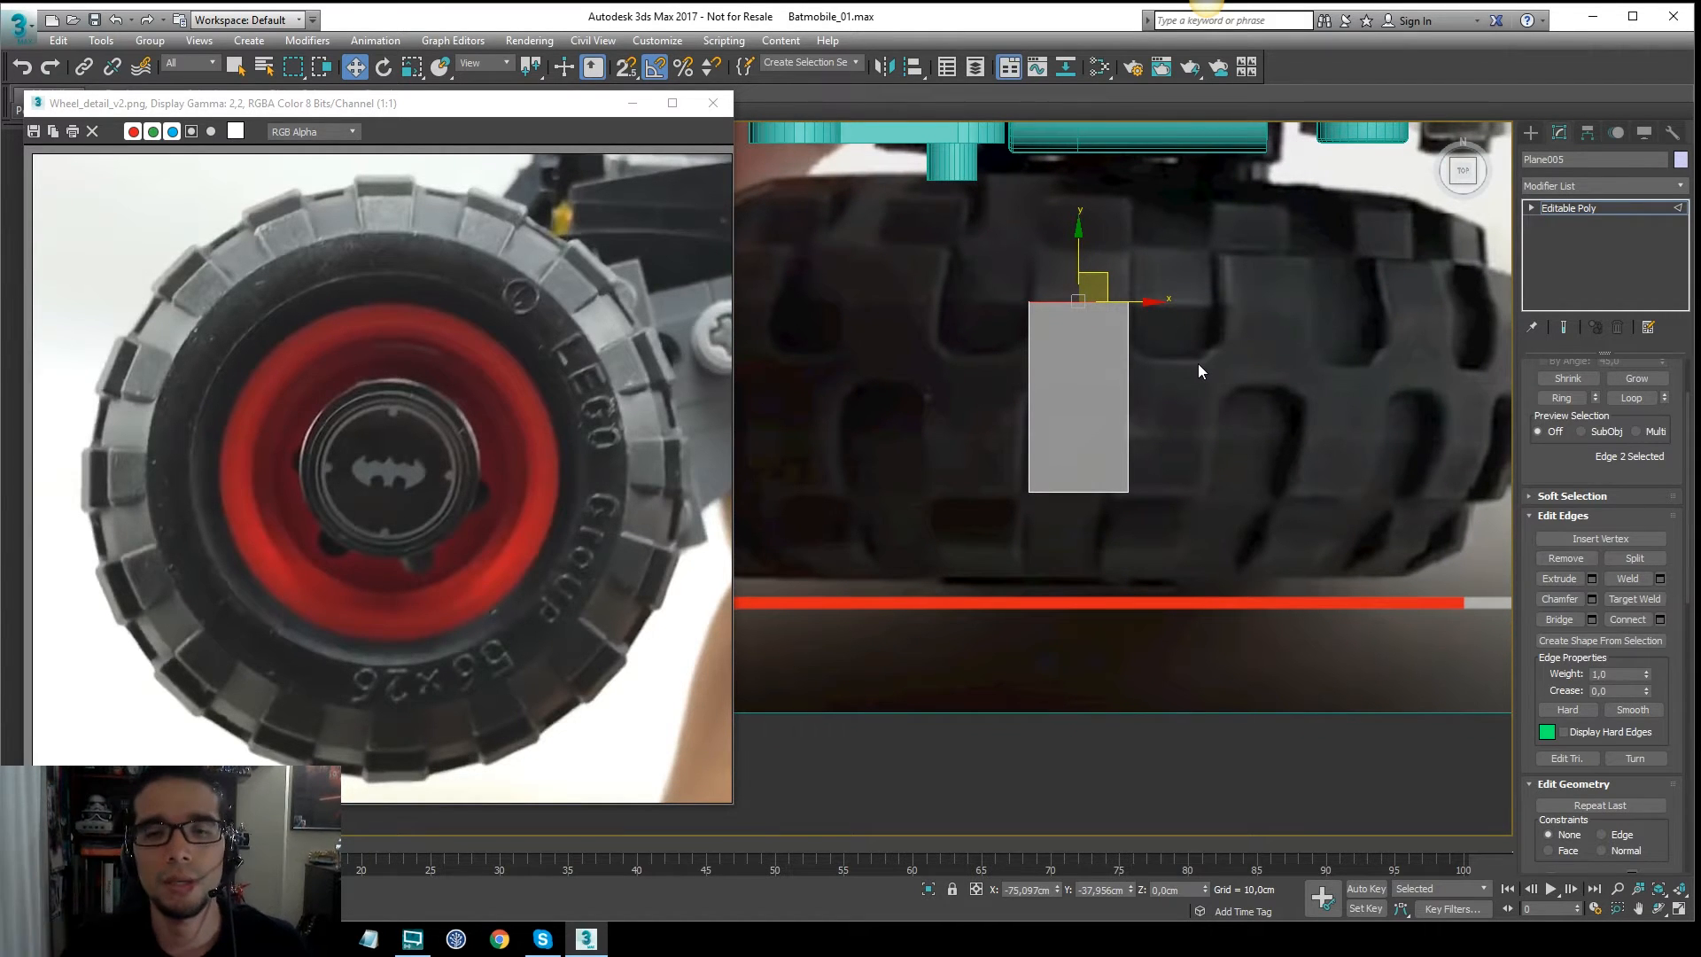
scroll(1110, 365, "up", 2)
left_click(1158, 389)
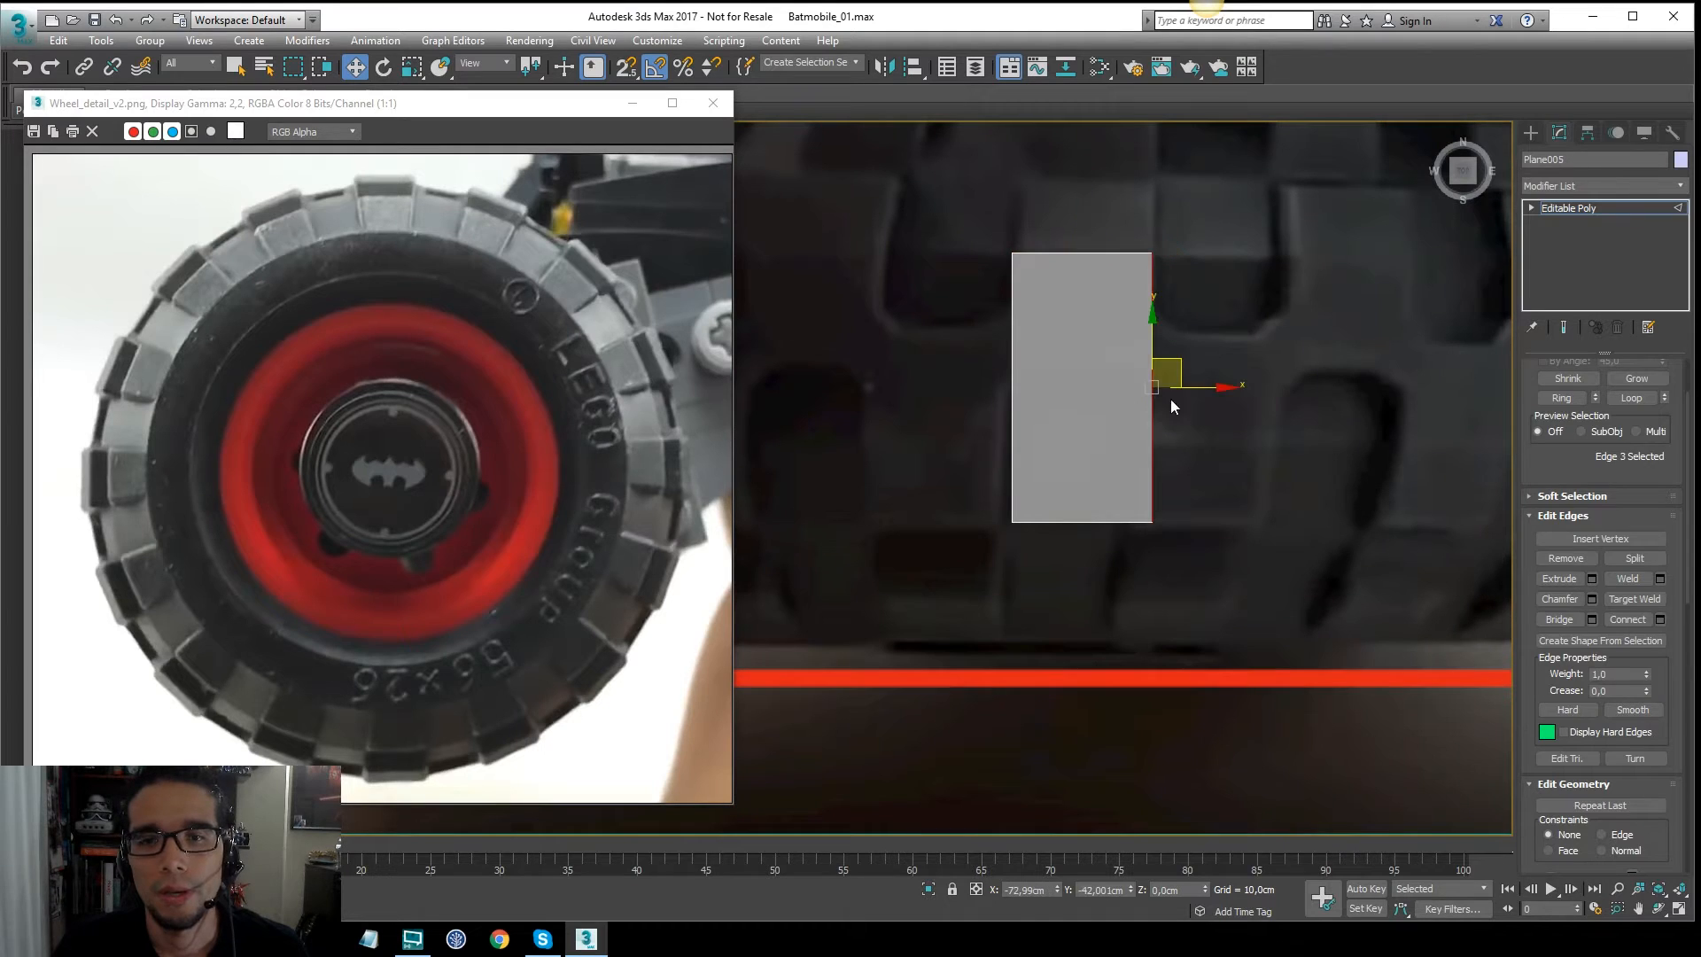
mouse_move(1198, 387)
left_mouse_down()
mouse_move(1125, 387)
mouse_move(1204, 388)
left_mouse_up()
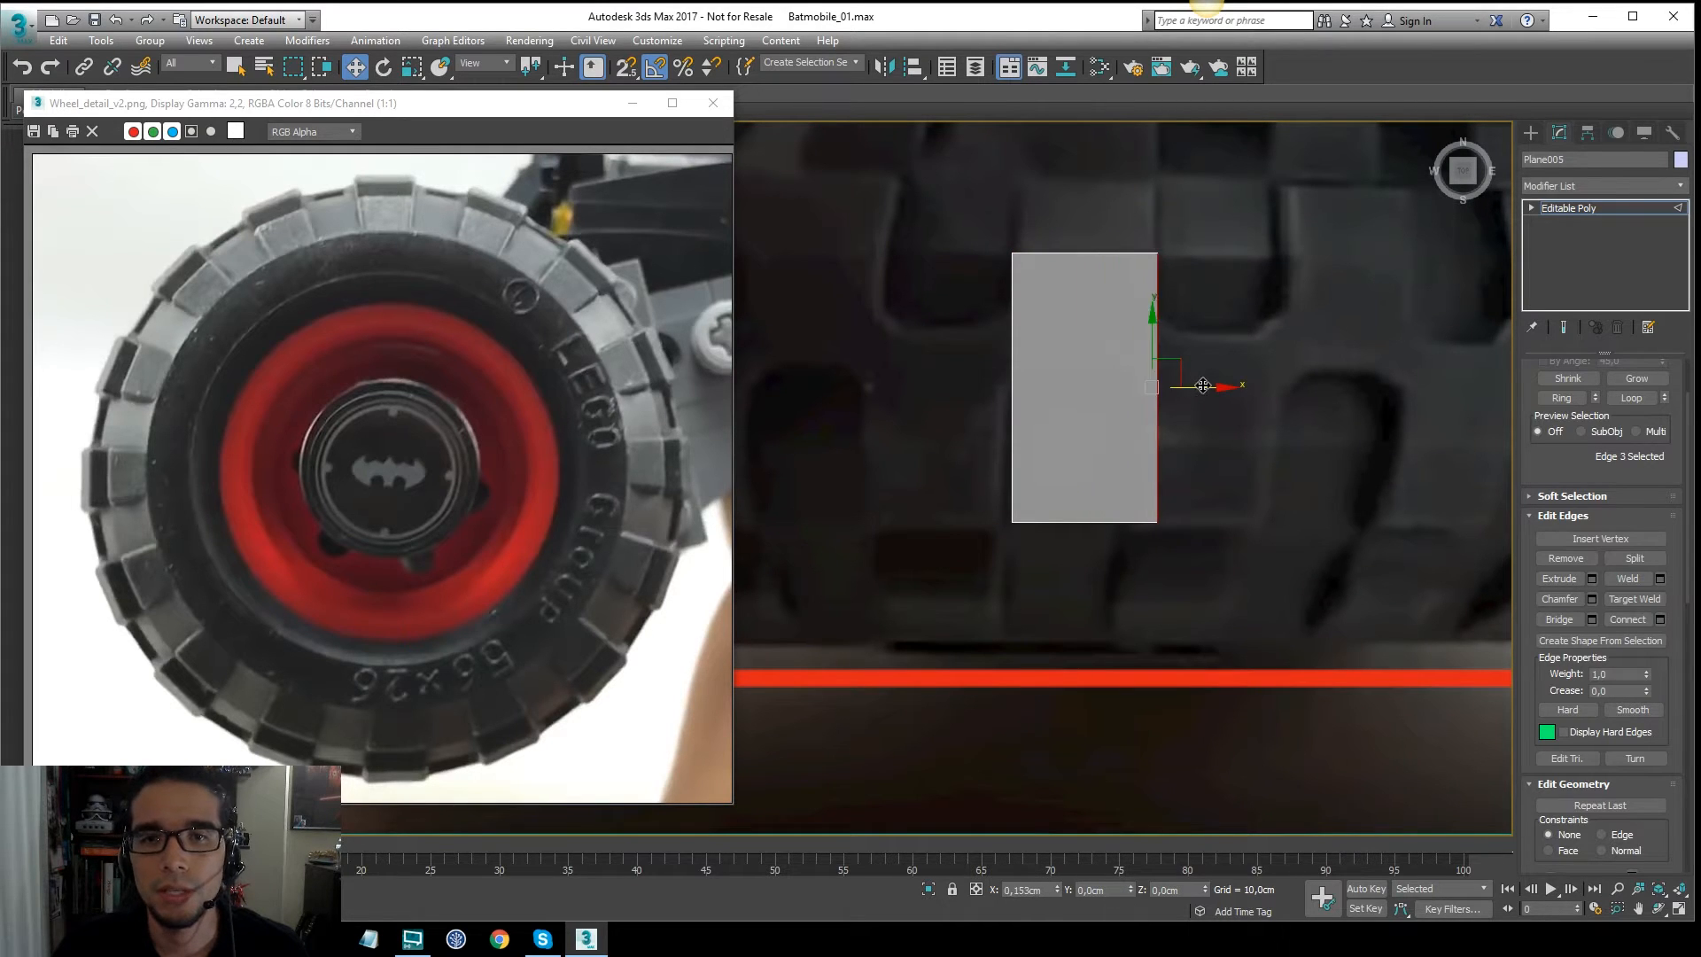
left_click_drag(1104, 185, 1073, 348)
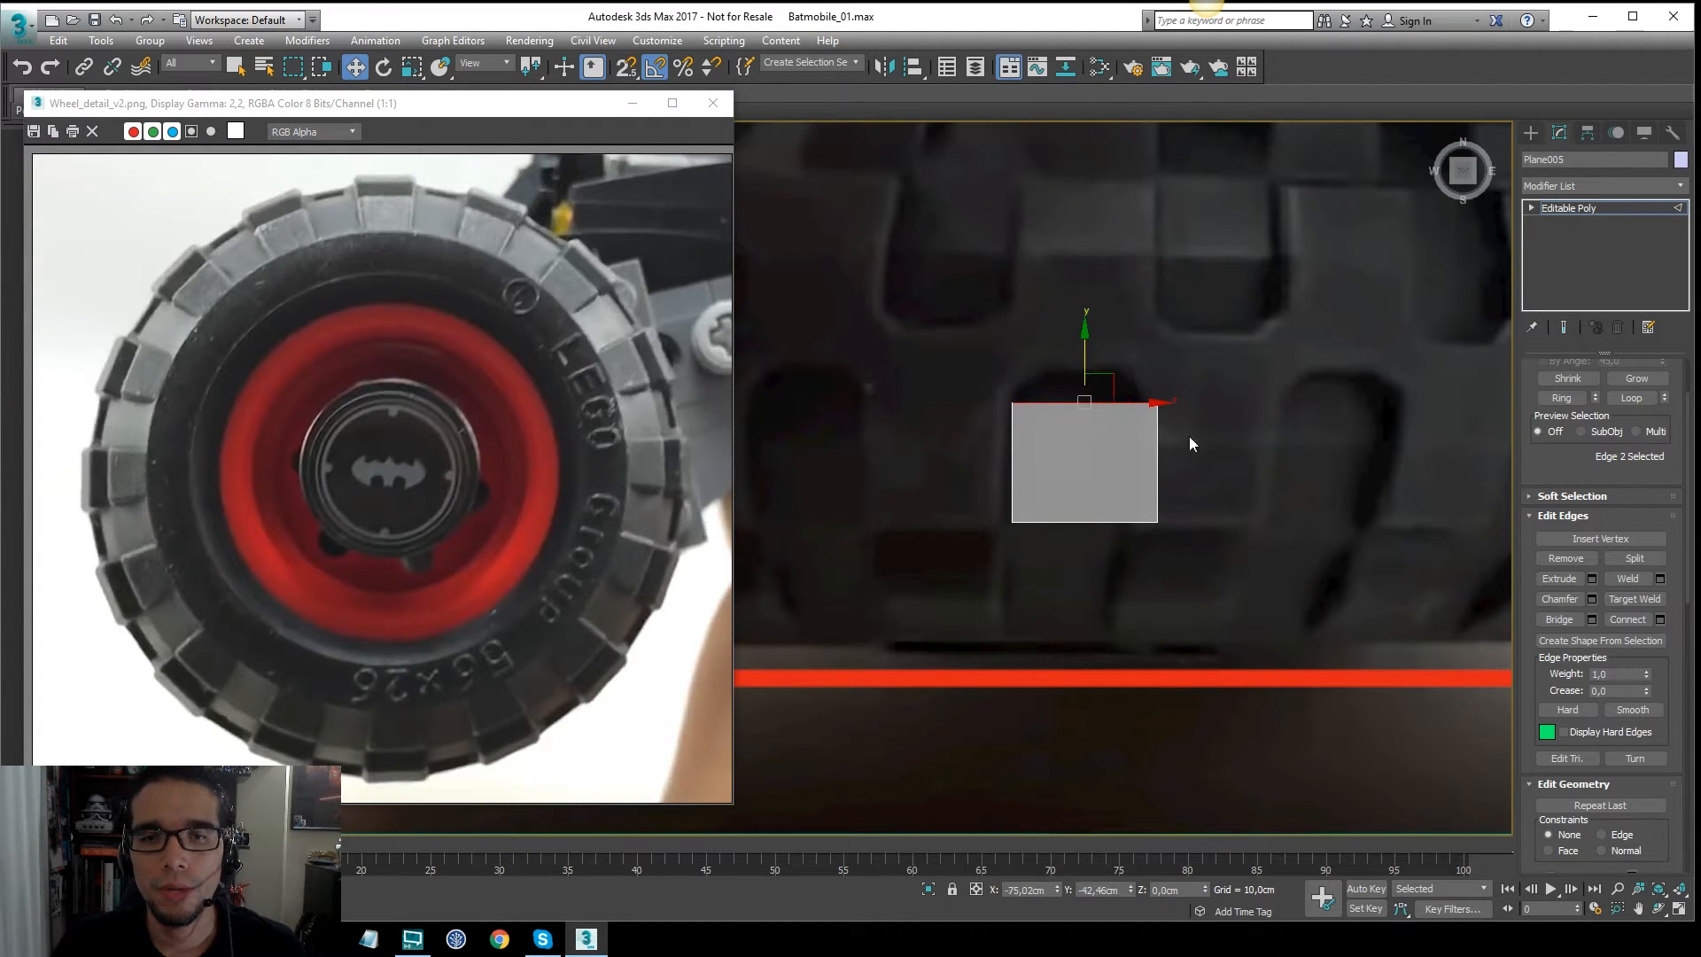
left_click_drag(1201, 464, 1184, 464)
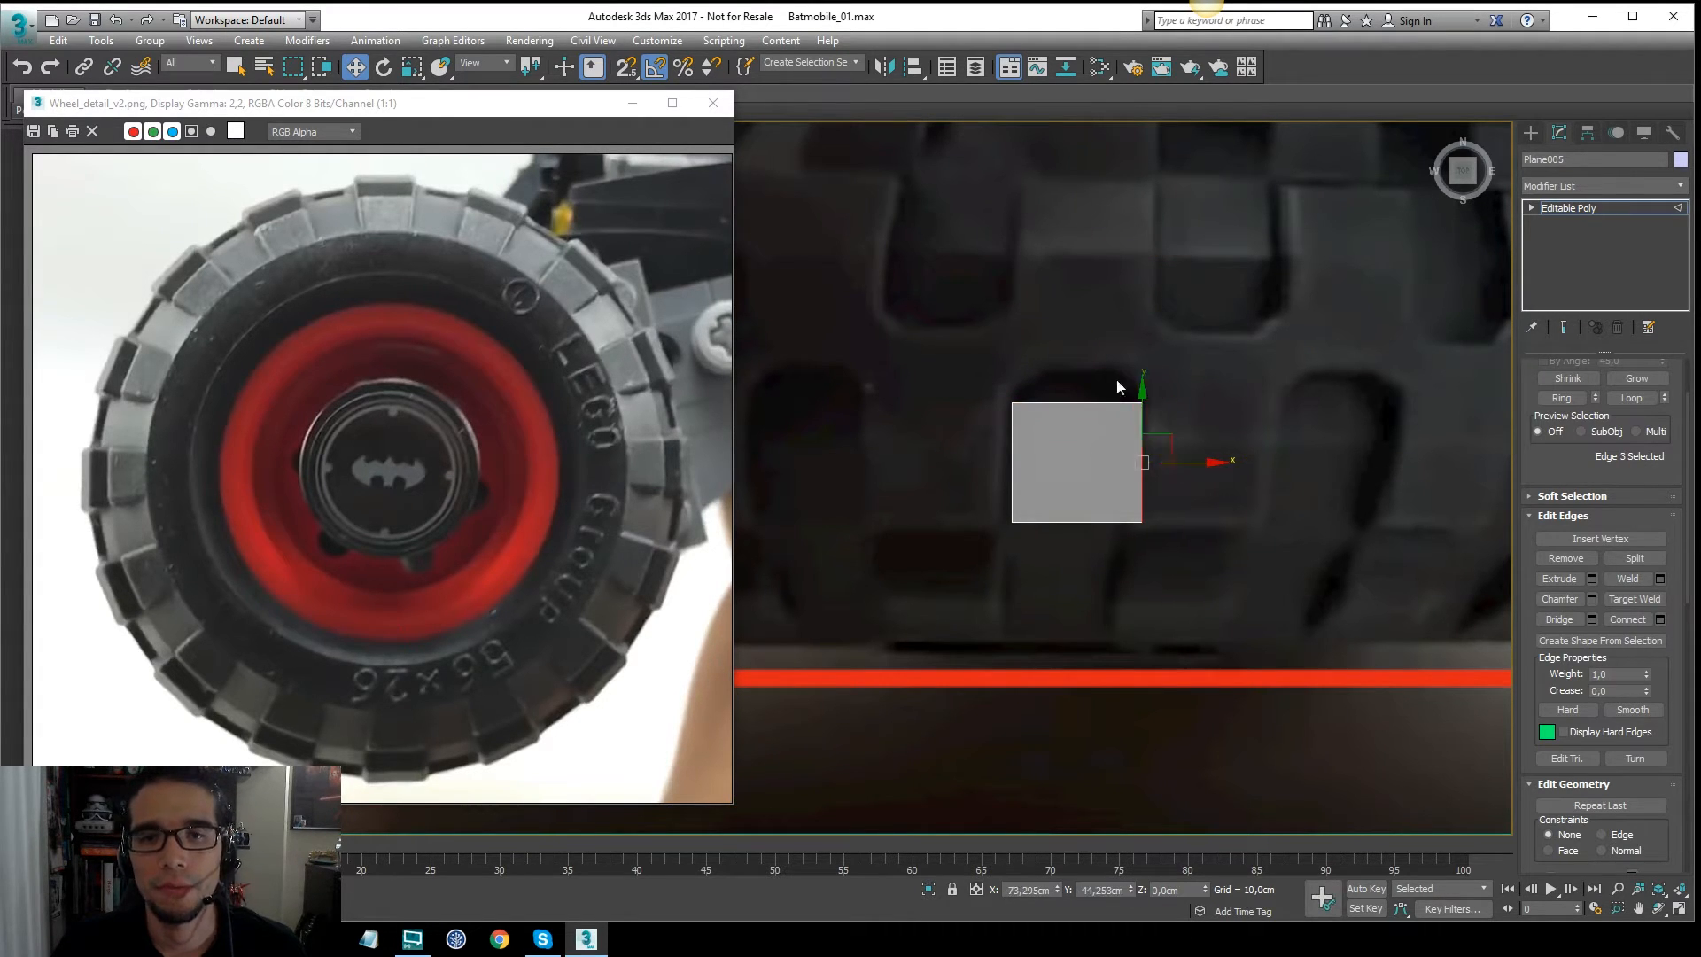
Step: Extend a new face from the plane's top edge to Y about -41.3 cm and narrow its end to follow the recess's tapered tip
left_click(1092, 402)
scroll(1084, 373, "up", 2)
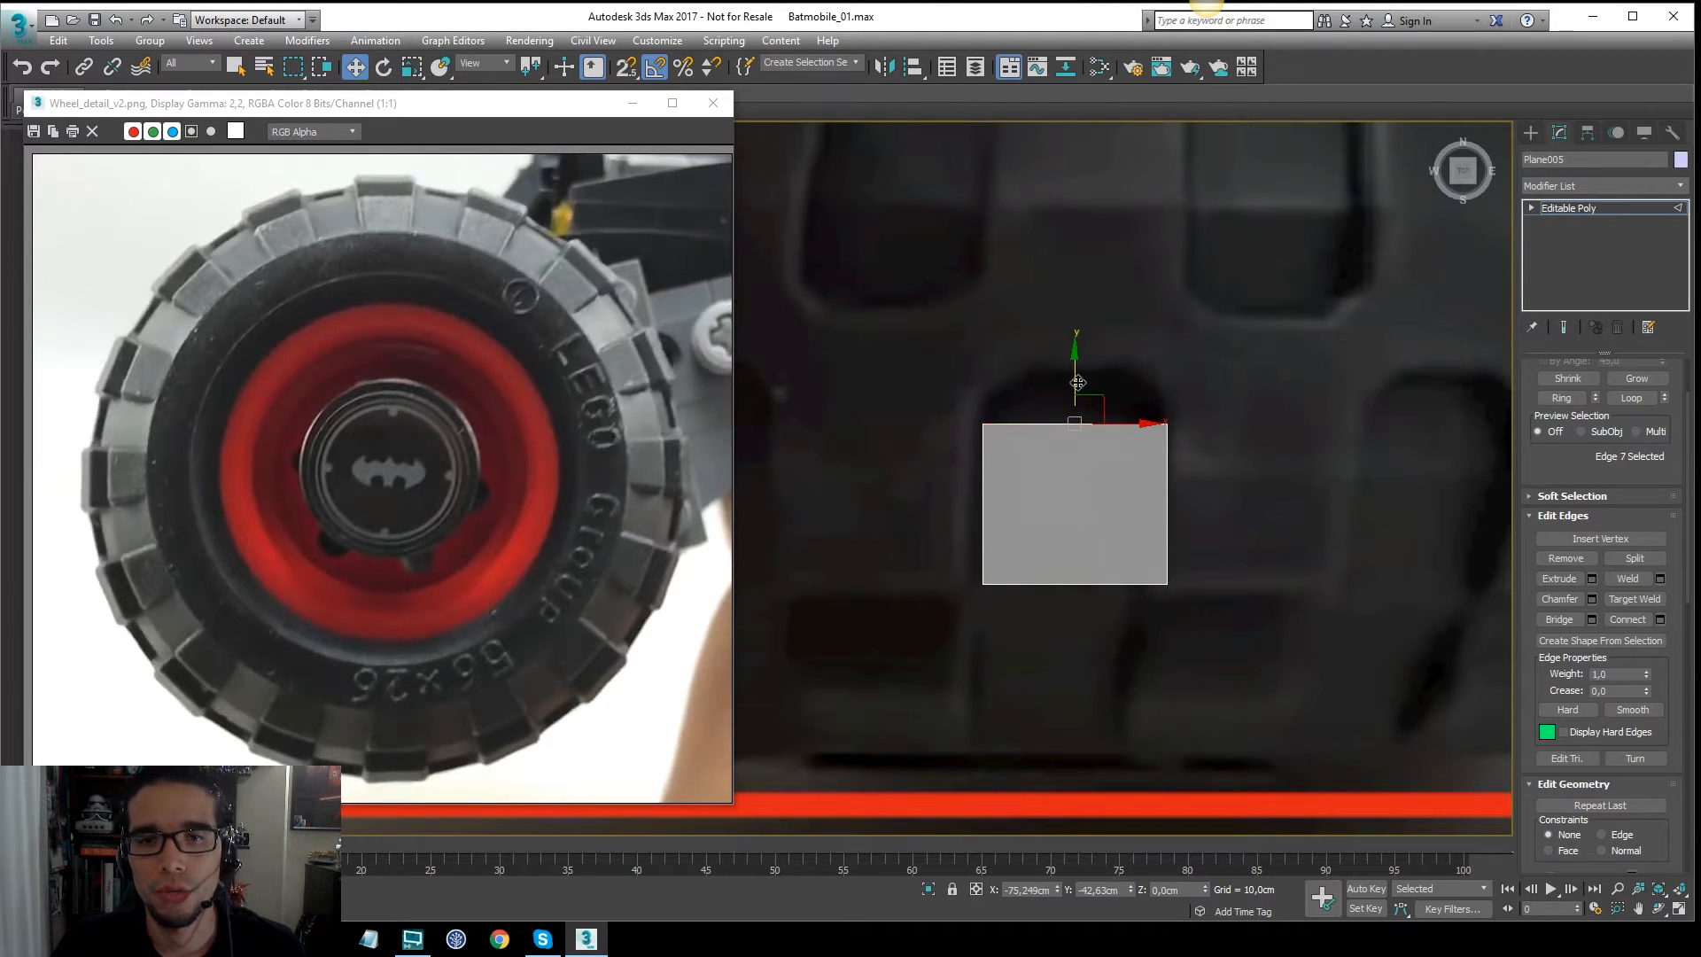
left_click_drag(1082, 379, 1125, 363, "shift")
key("r")
key("w")
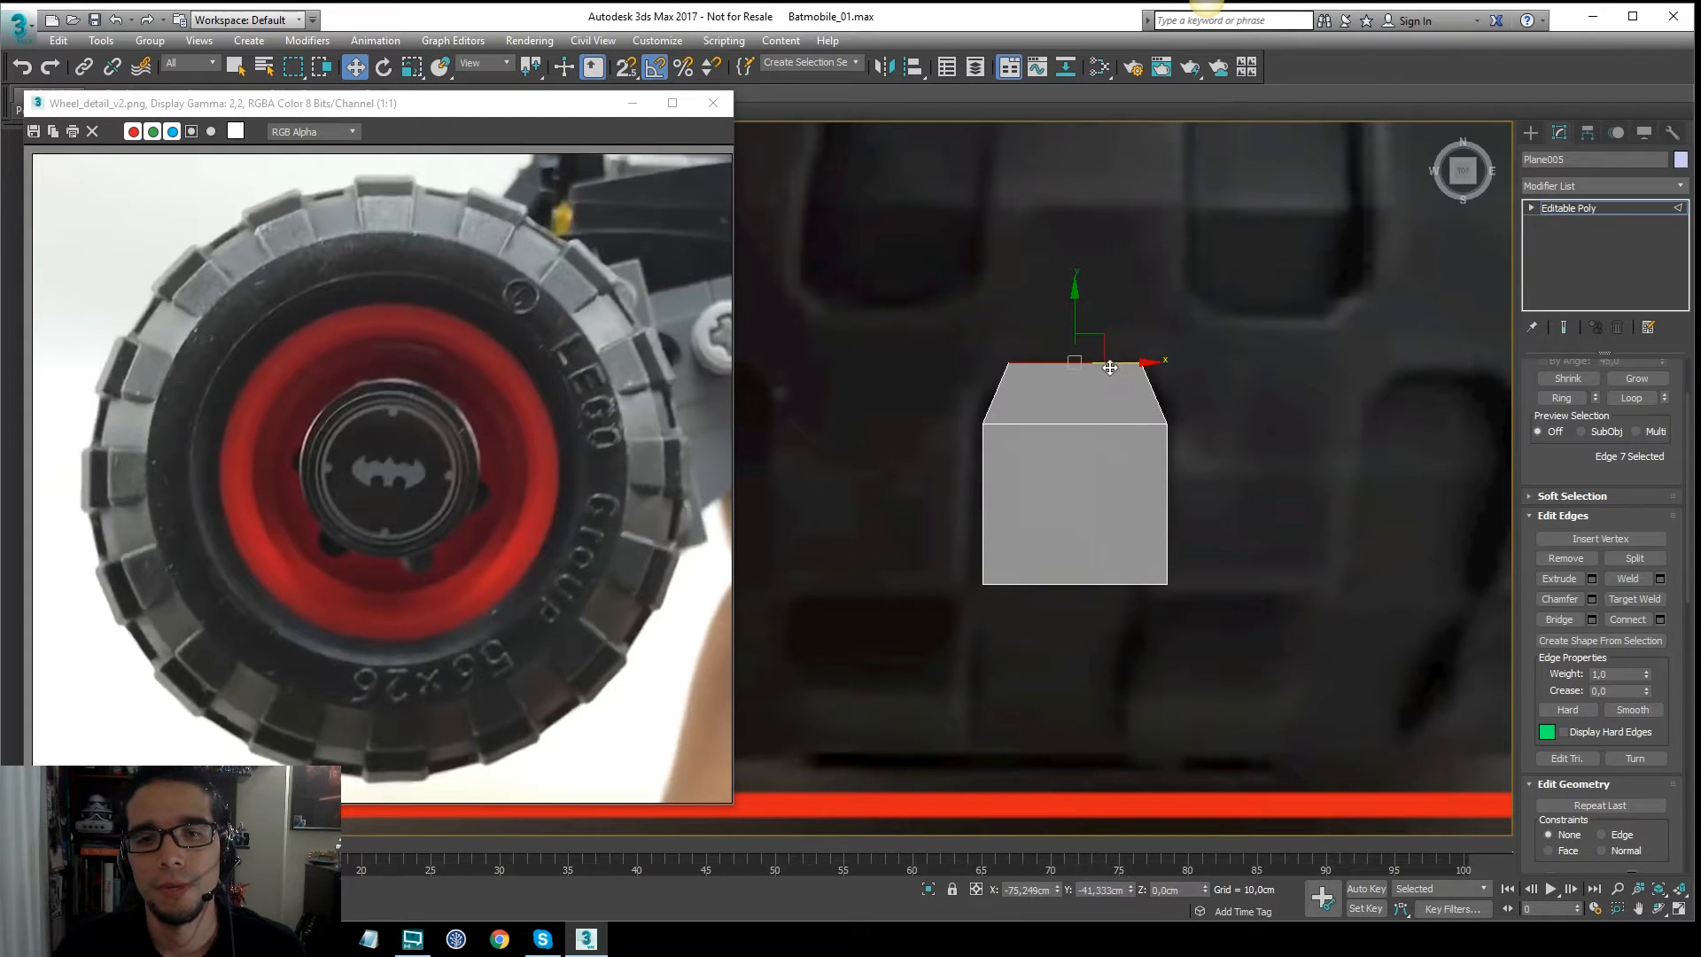
scroll(1149, 355, "down", 2)
middle_click_drag(1172, 440, 1172, 415)
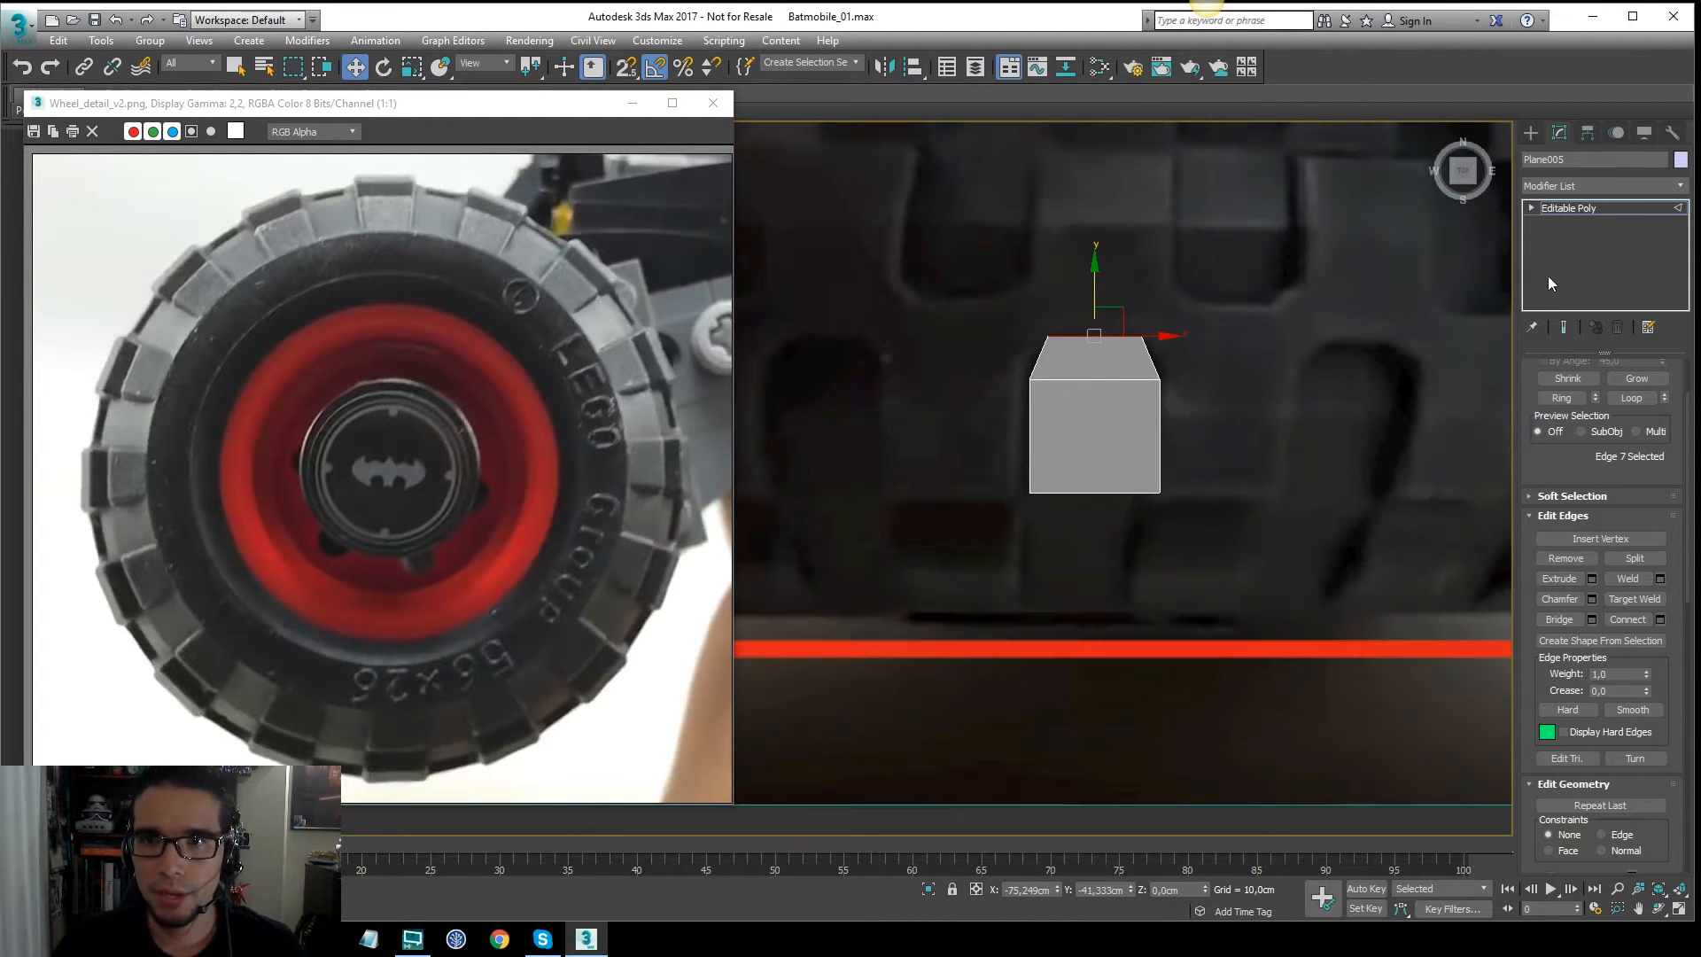
Step: Select the five edges along the recess's sides and tapered tip and extend them upward to Z about 0.89 cm as walls
left_click(1532, 208)
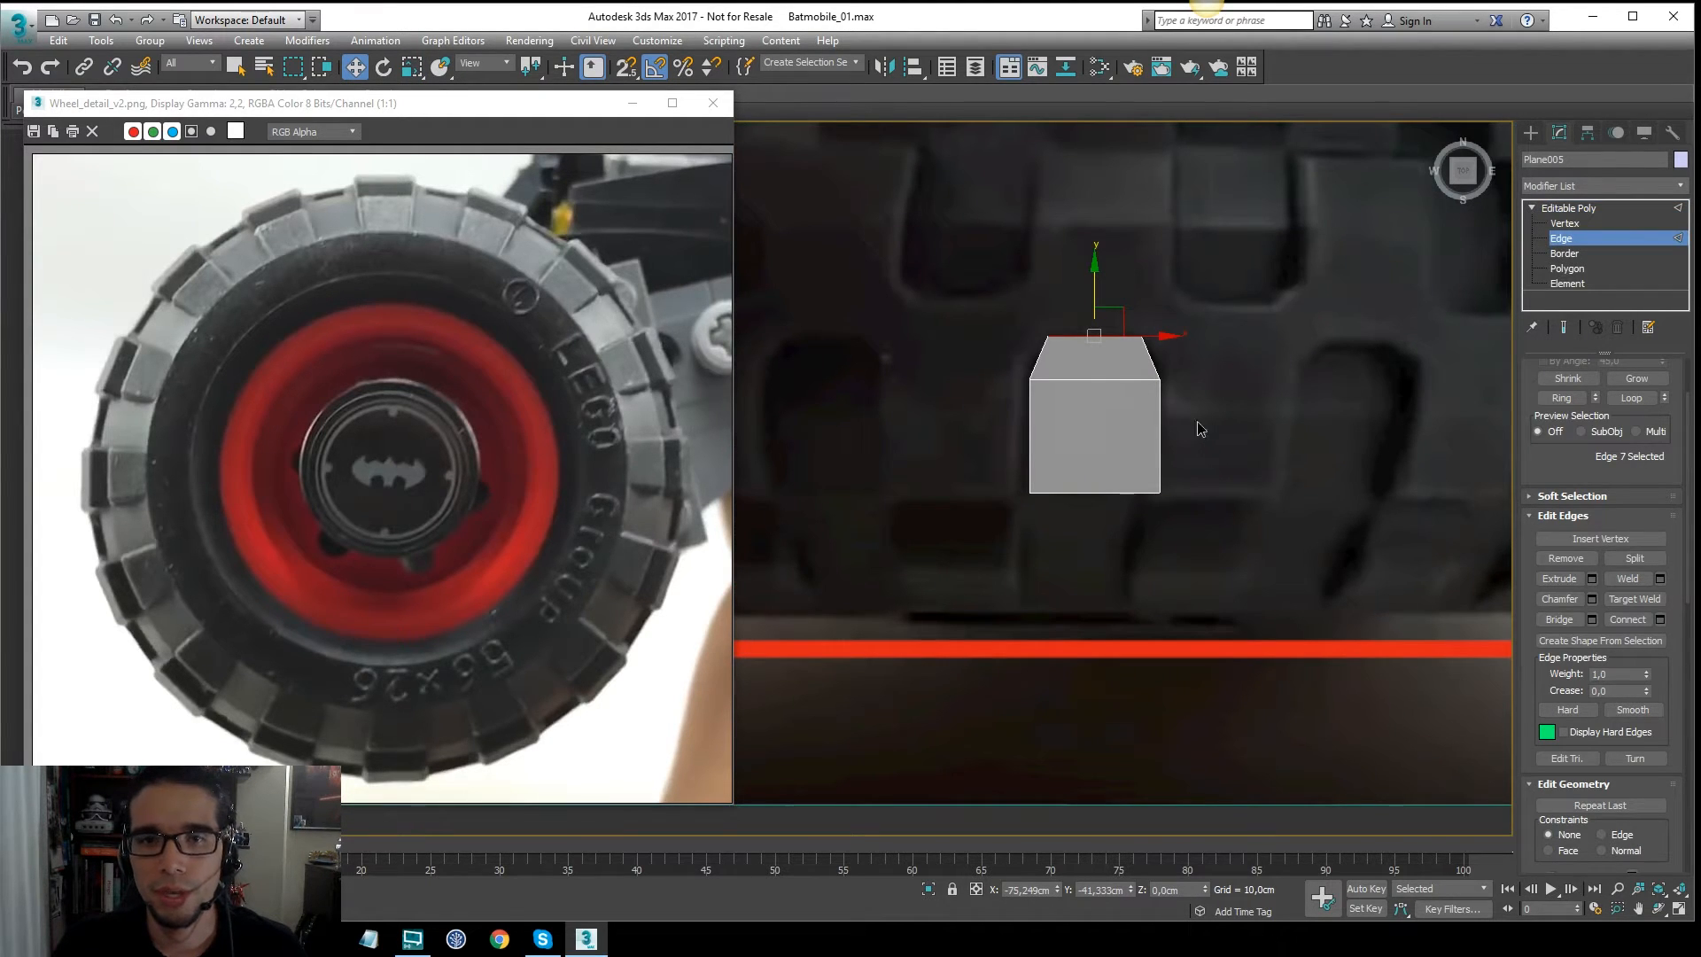
left_click(1159, 429)
left_click(1151, 358, "ctrl")
left_click(1118, 337, "ctrl")
left_click(1040, 358, "ctrl")
left_click(1029, 419, "ctrl")
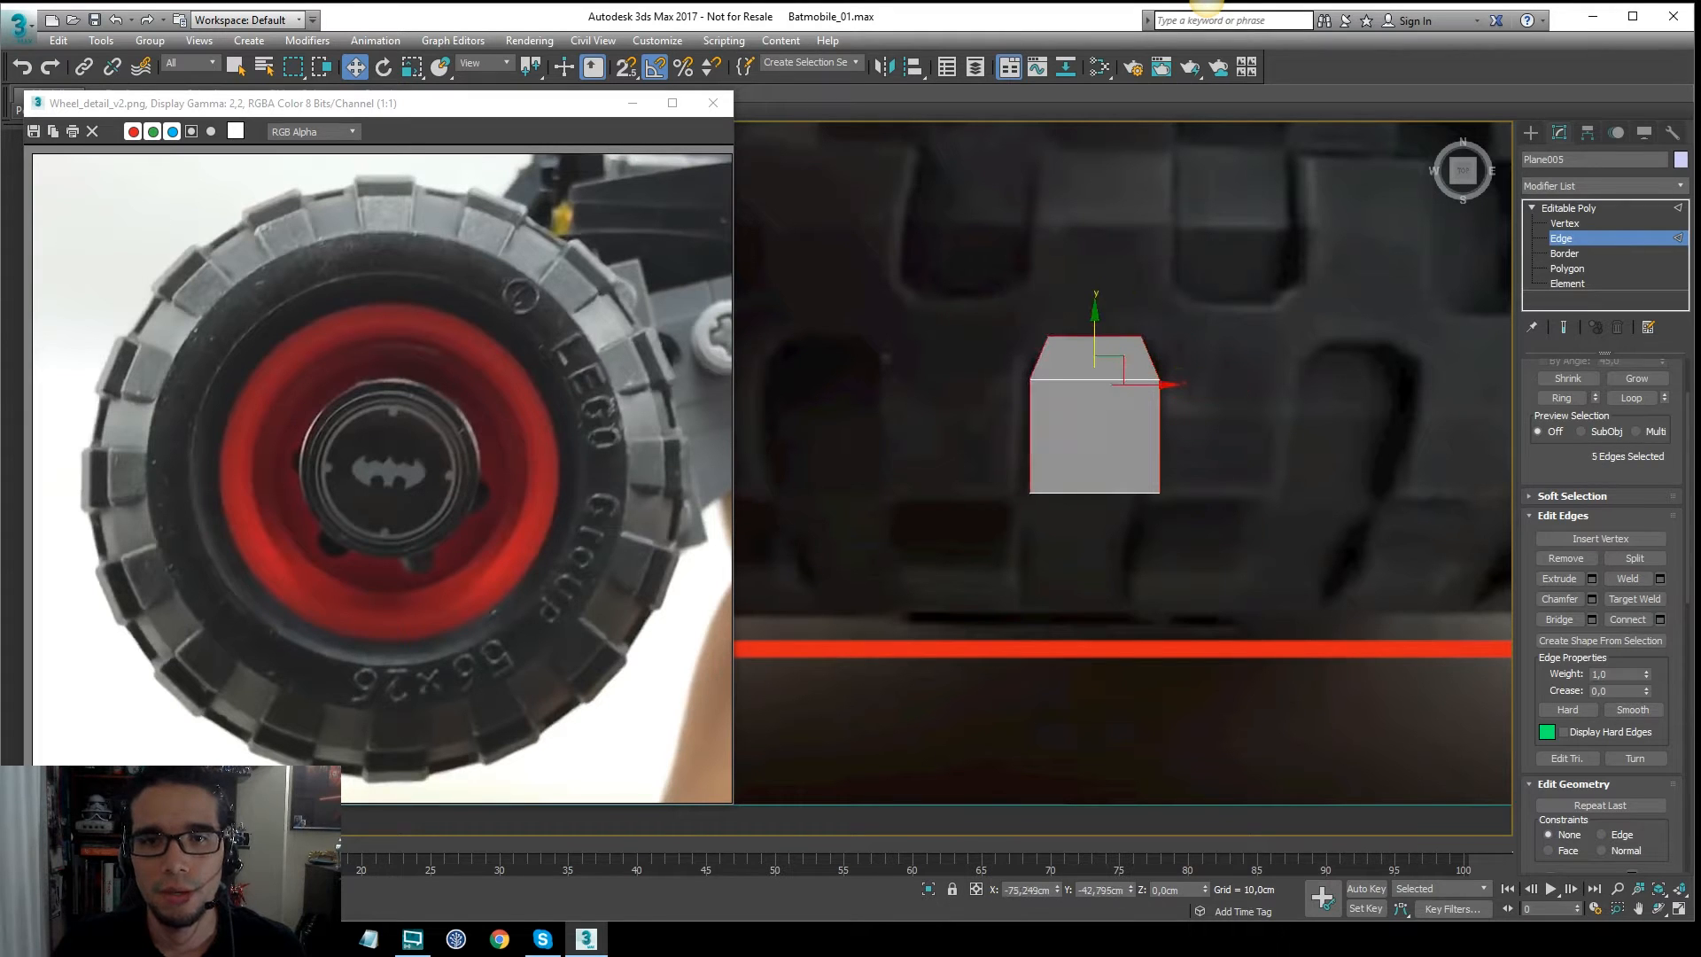
middle_click_drag(1170, 443, 1101, 343, "alt")
left_click_drag(1097, 337, 1099, 311, "shift")
middle_click_drag(1099, 311, 1157, 365, "alt")
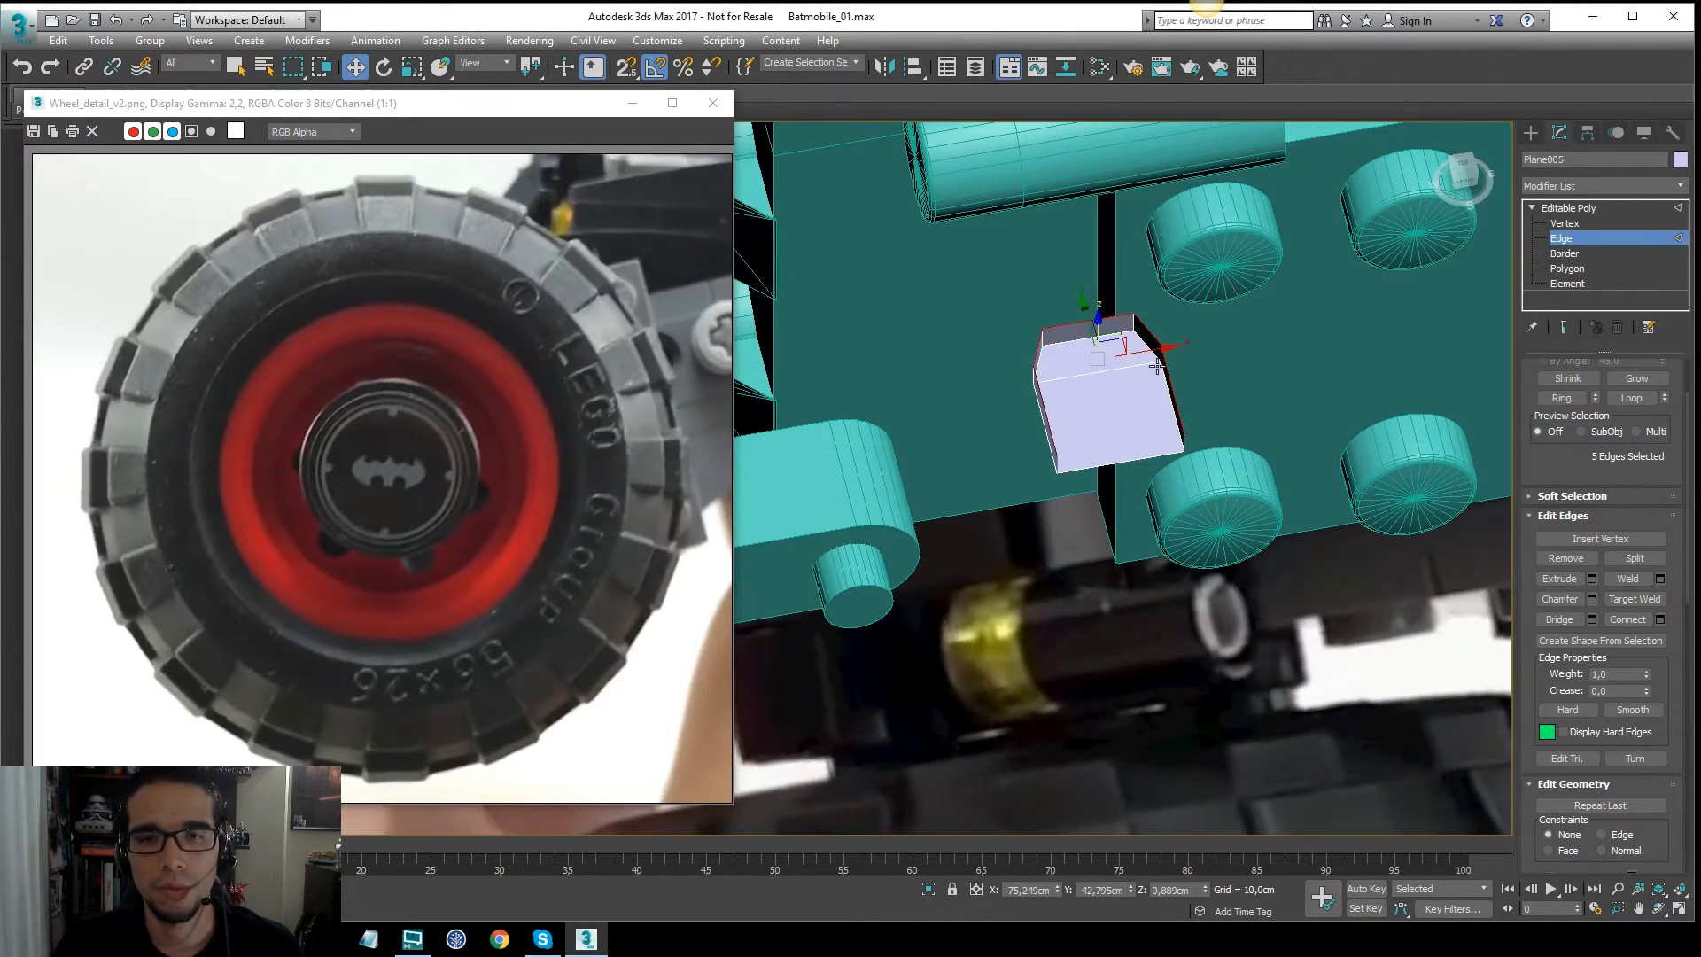
Step: Extend the walls' upper edges outward as a flat border around the recess and widen it to X about -69.97 cm at its right corner
key("t")
scroll(1152, 363, "down", 5)
scroll(1029, 403, "up", 3)
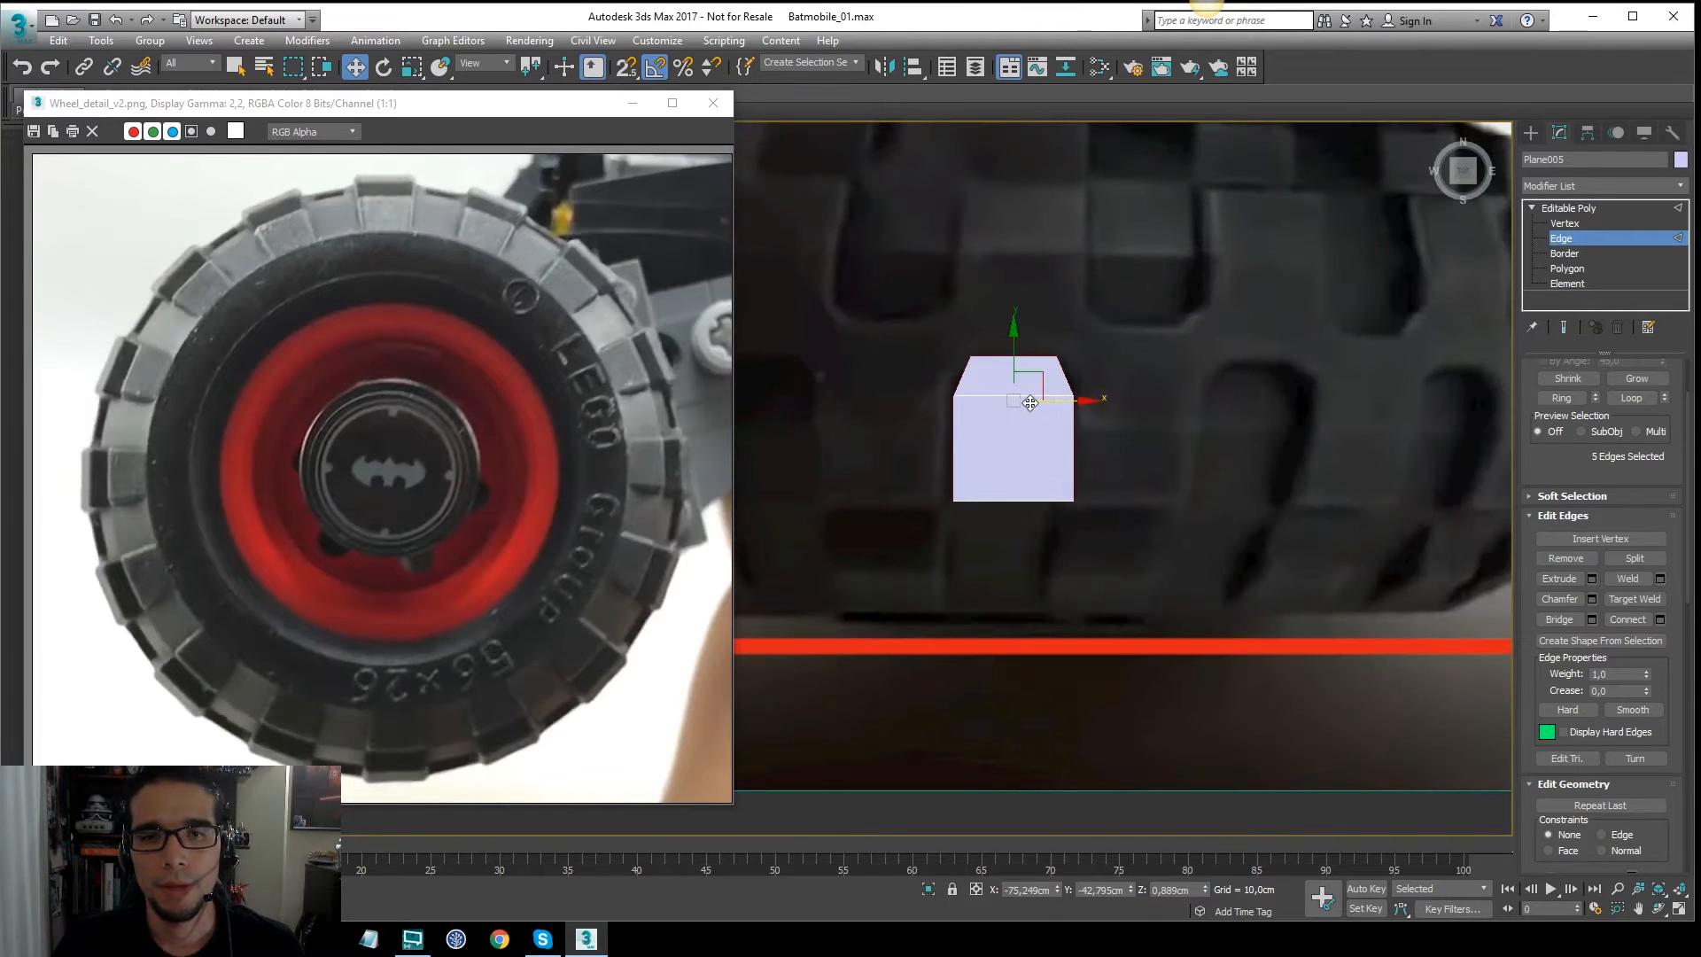
key("r")
left_click_drag(1059, 363, 1023, 315)
key("w")
key("r")
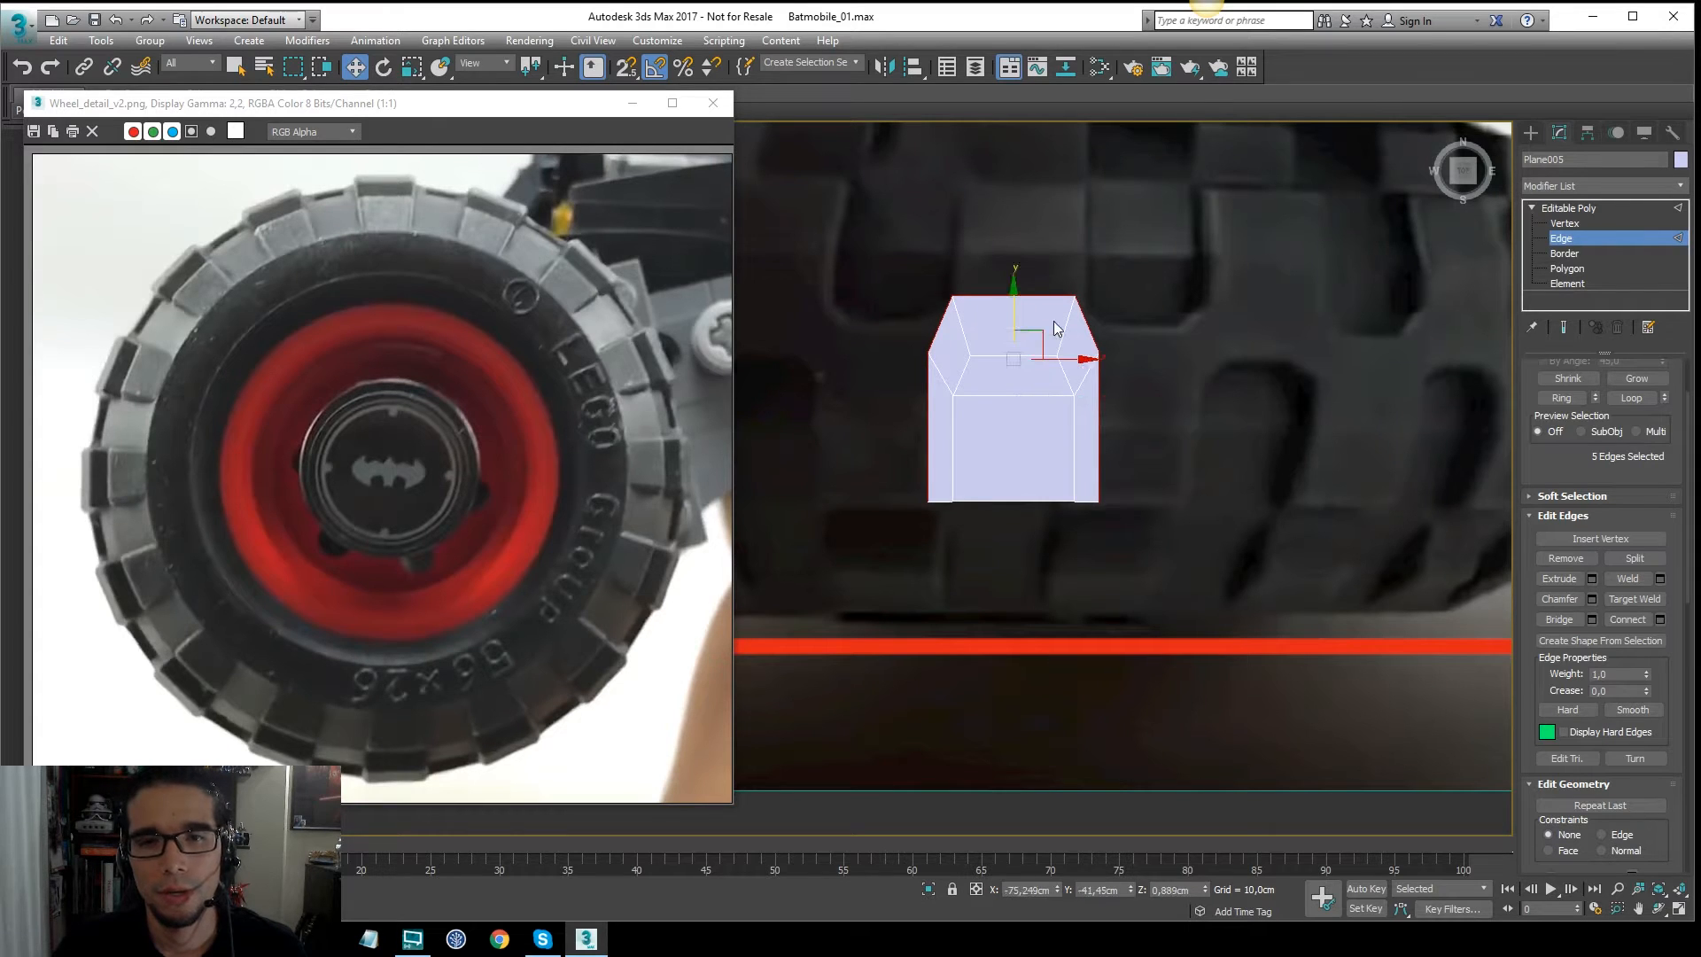
left_click_drag(1086, 358, 1146, 361)
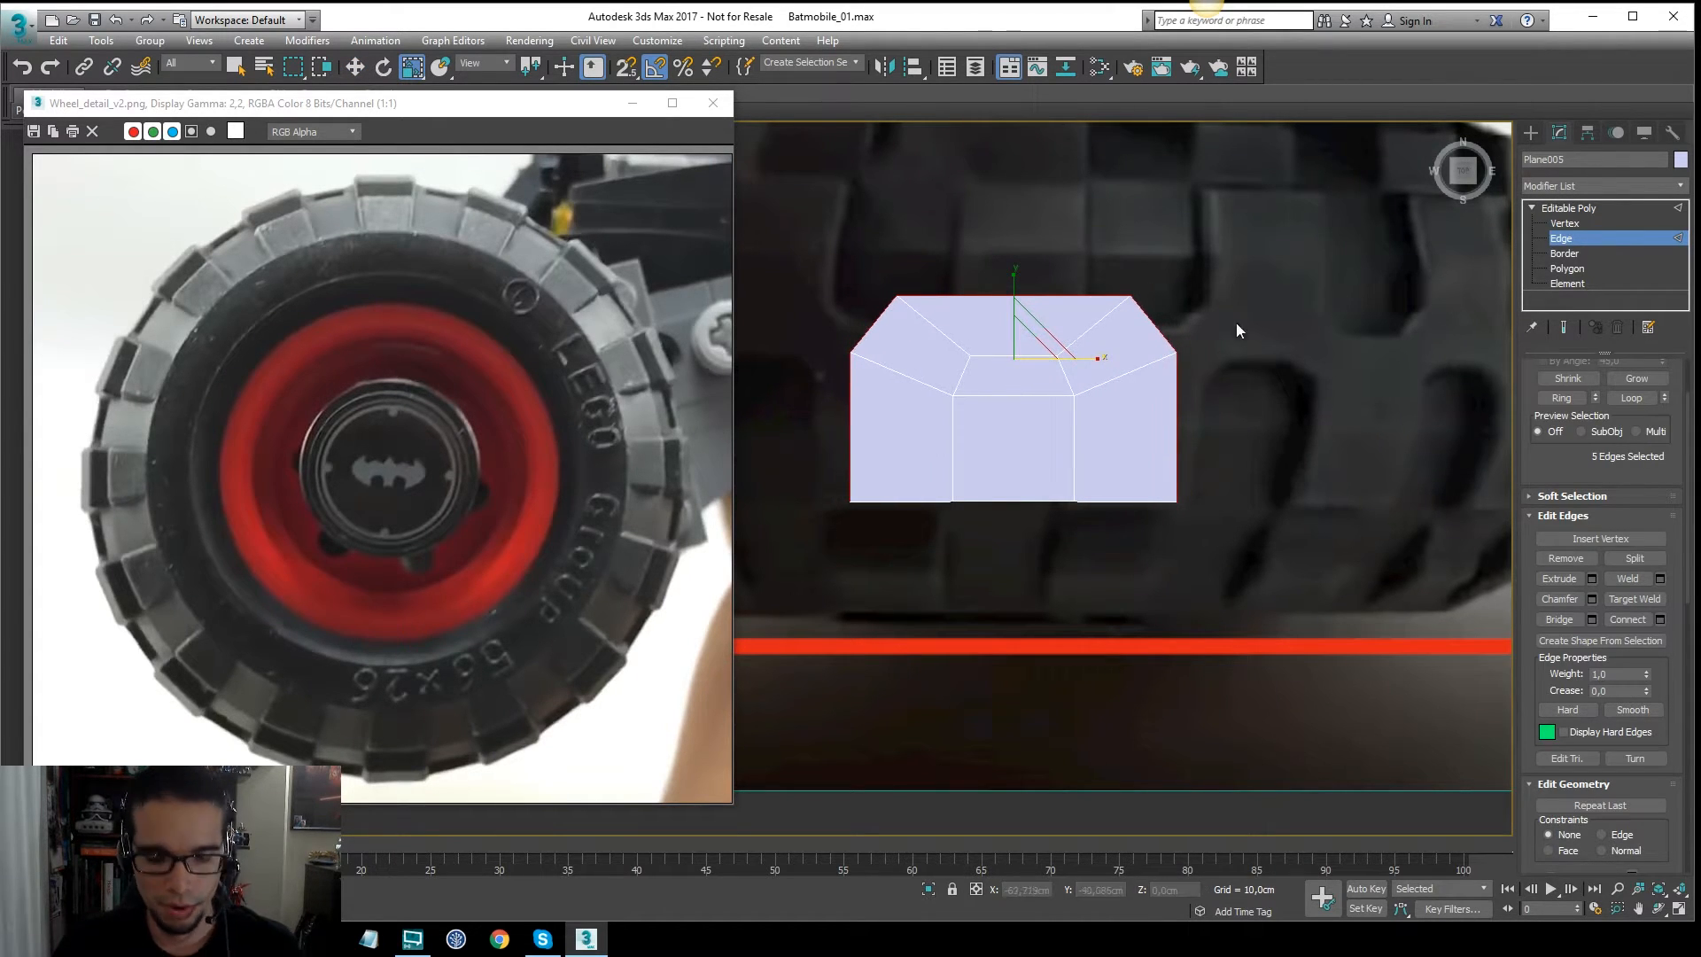
Step: Lower the border's two side corner vertices to Y about -42.9 cm on the right and -43 cm on the left
key("1")
left_click(1176, 352)
key("w")
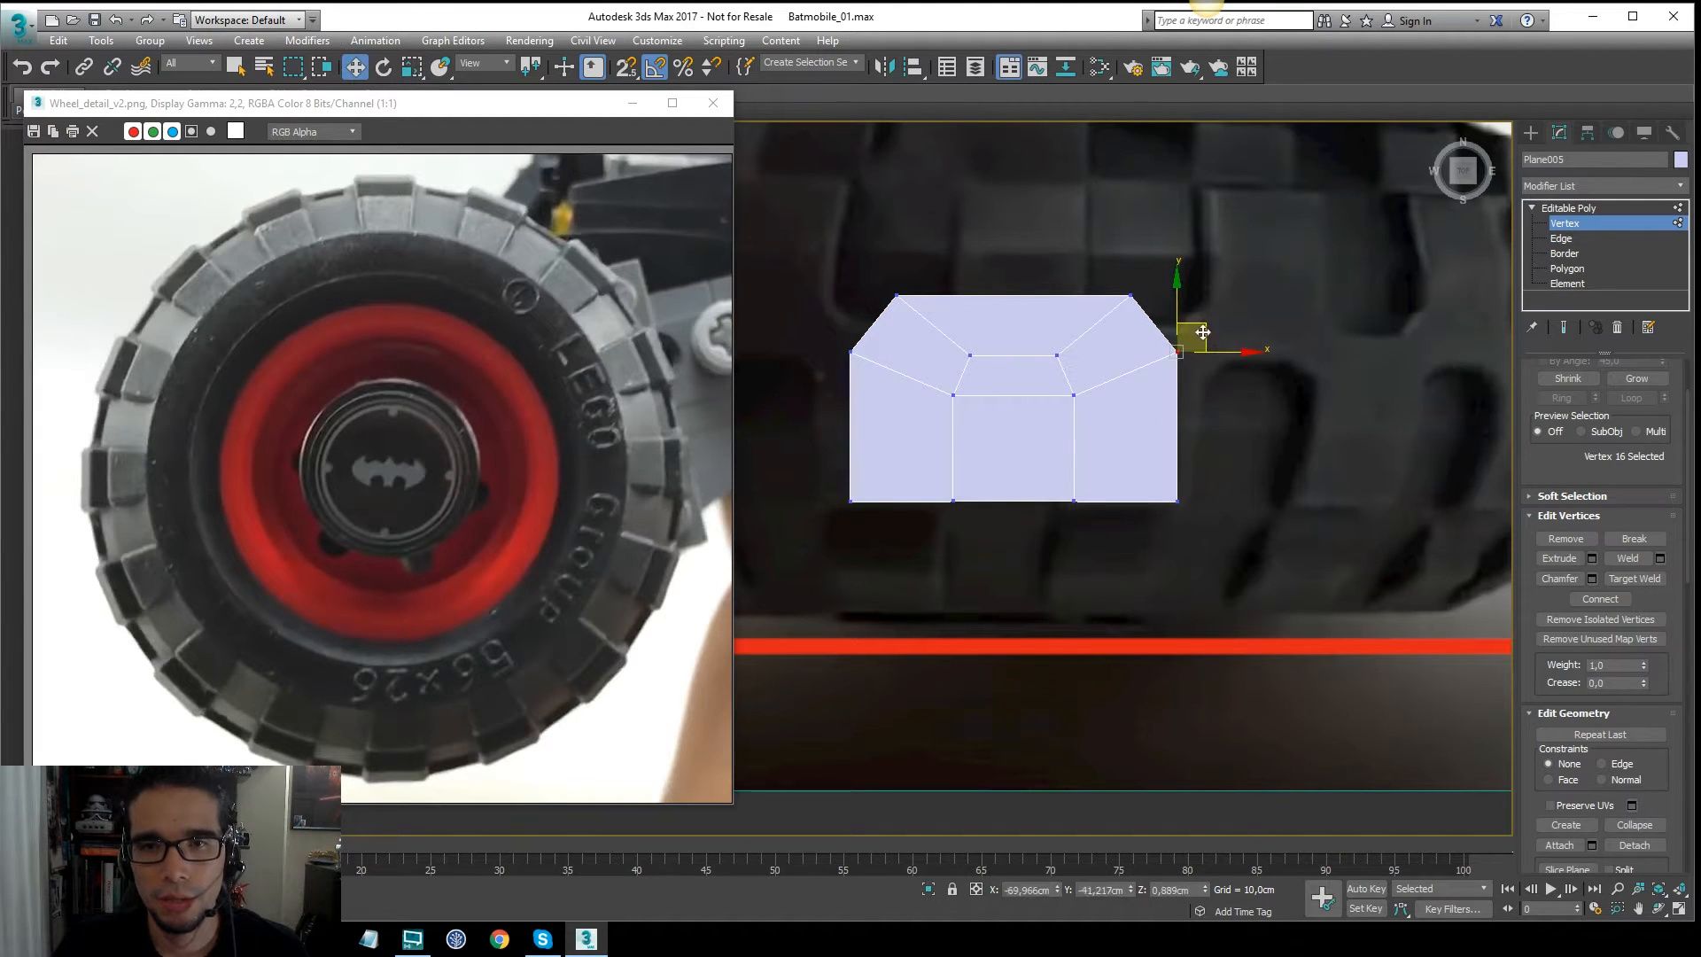
left_click_drag(1198, 340, 1214, 386)
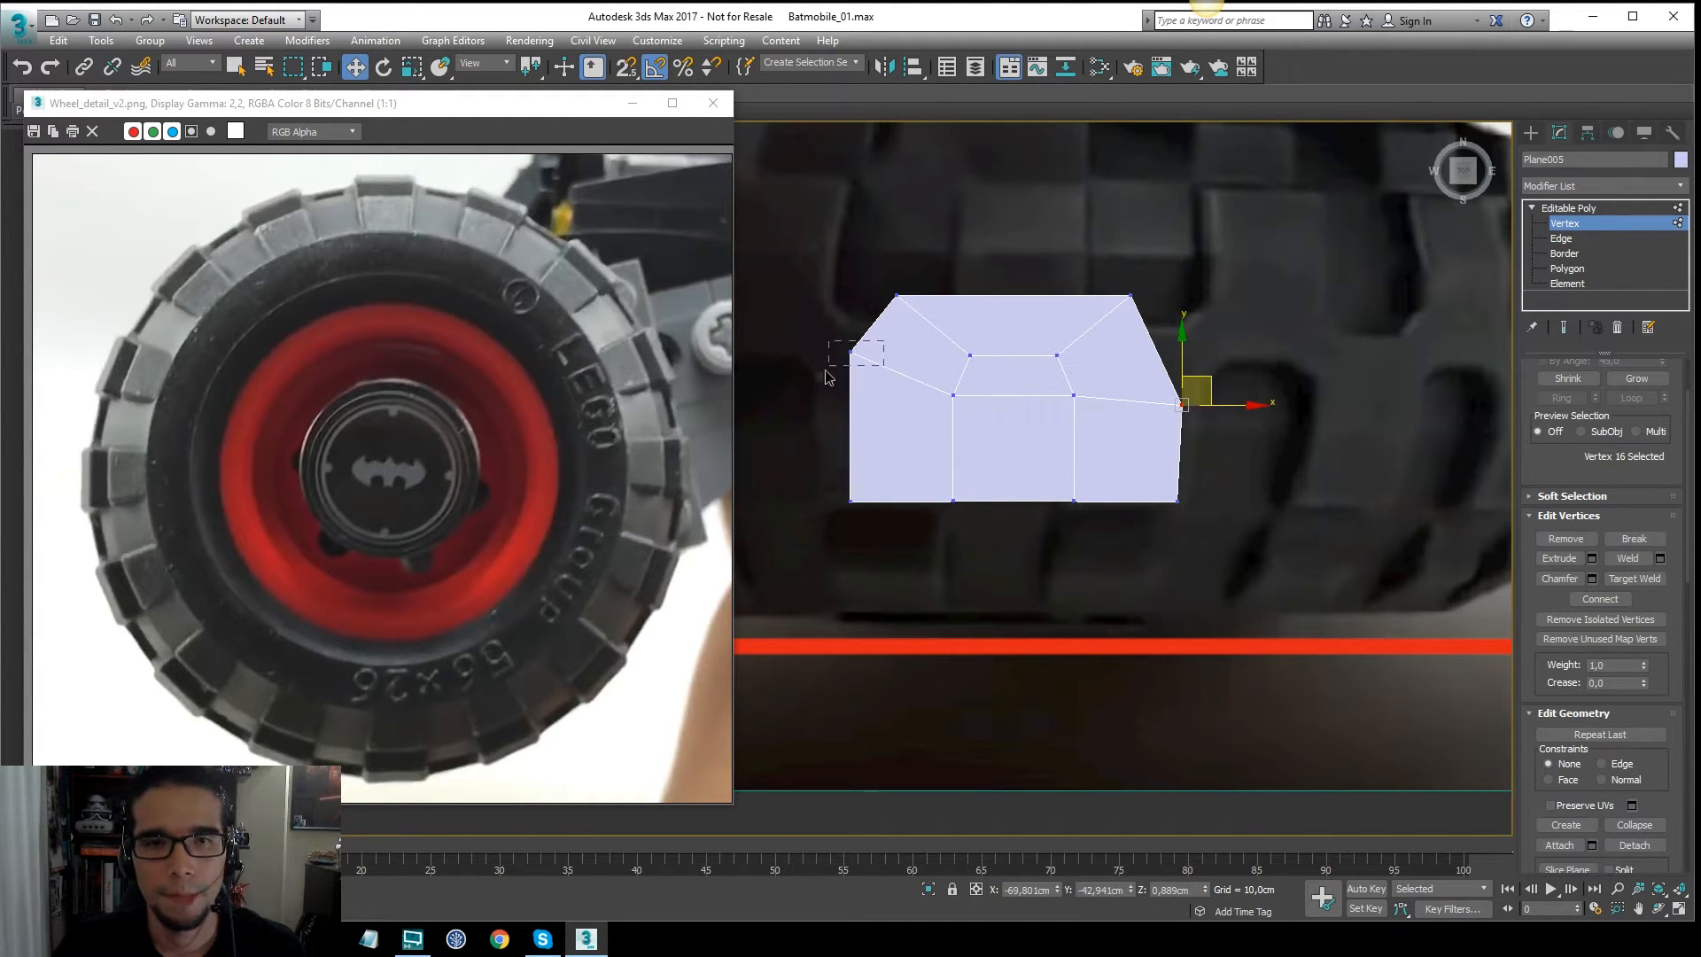
left_click(853, 352)
left_click_drag(886, 341, 881, 397)
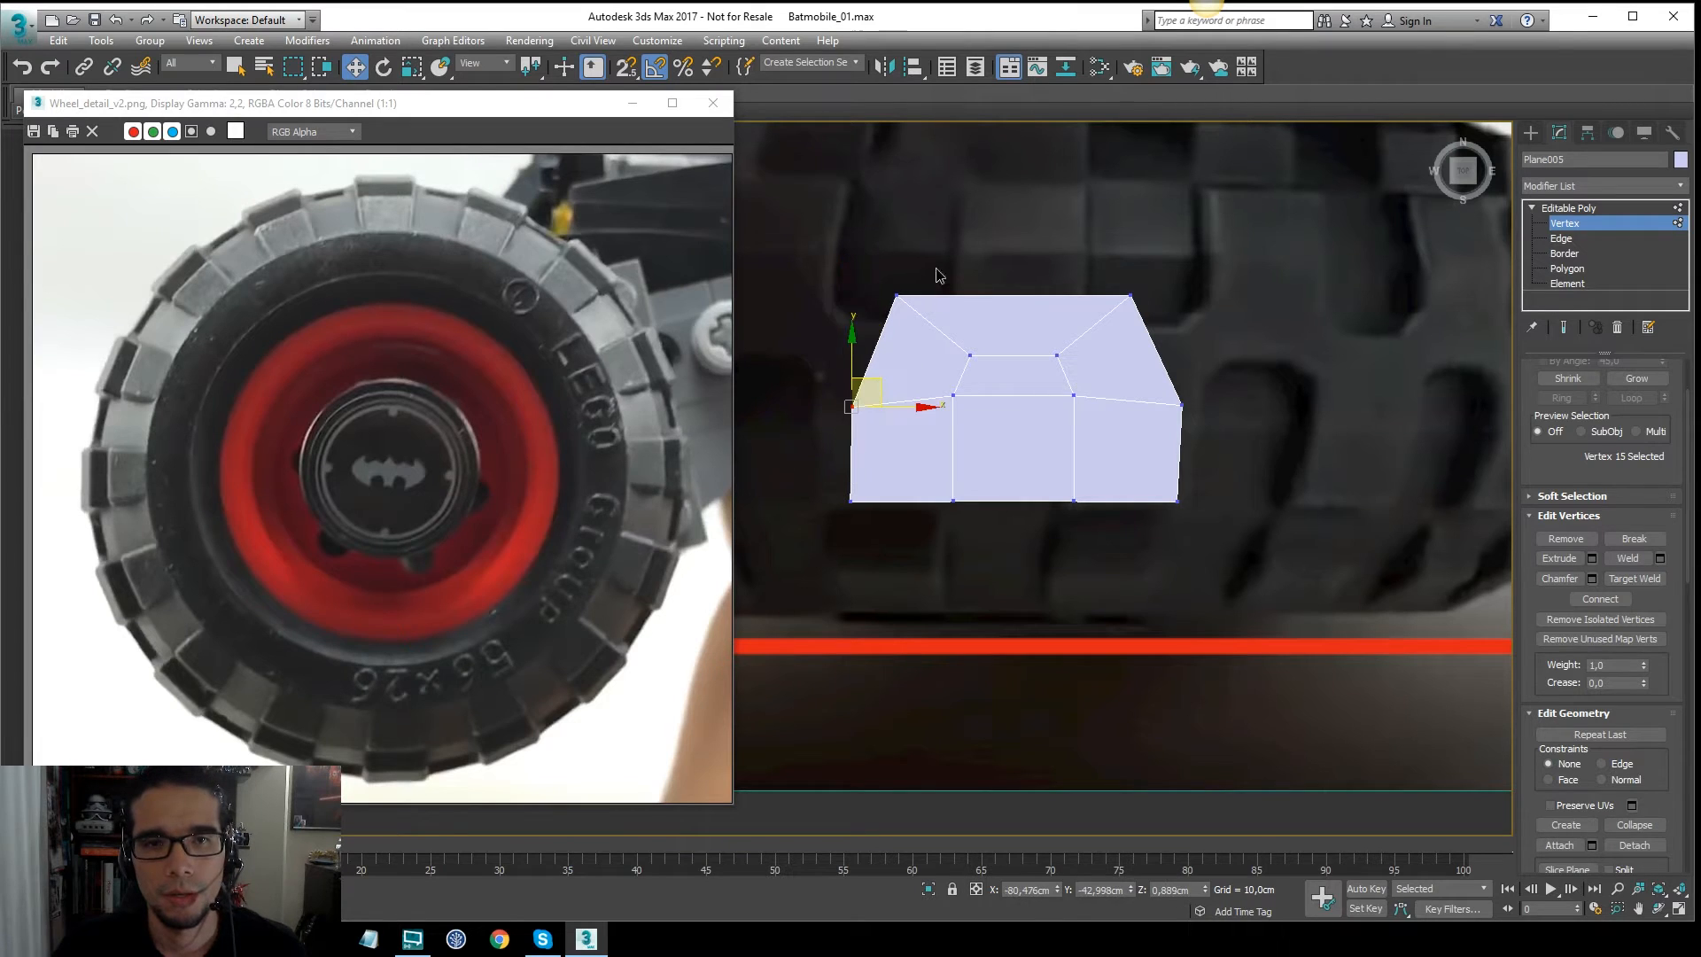
Step: Move the border's two top corner vertices inward to Y about -39.93 cm, with the left one at X about -77.49 cm
left_click(896, 295)
left_click_drag(927, 283, 975, 299)
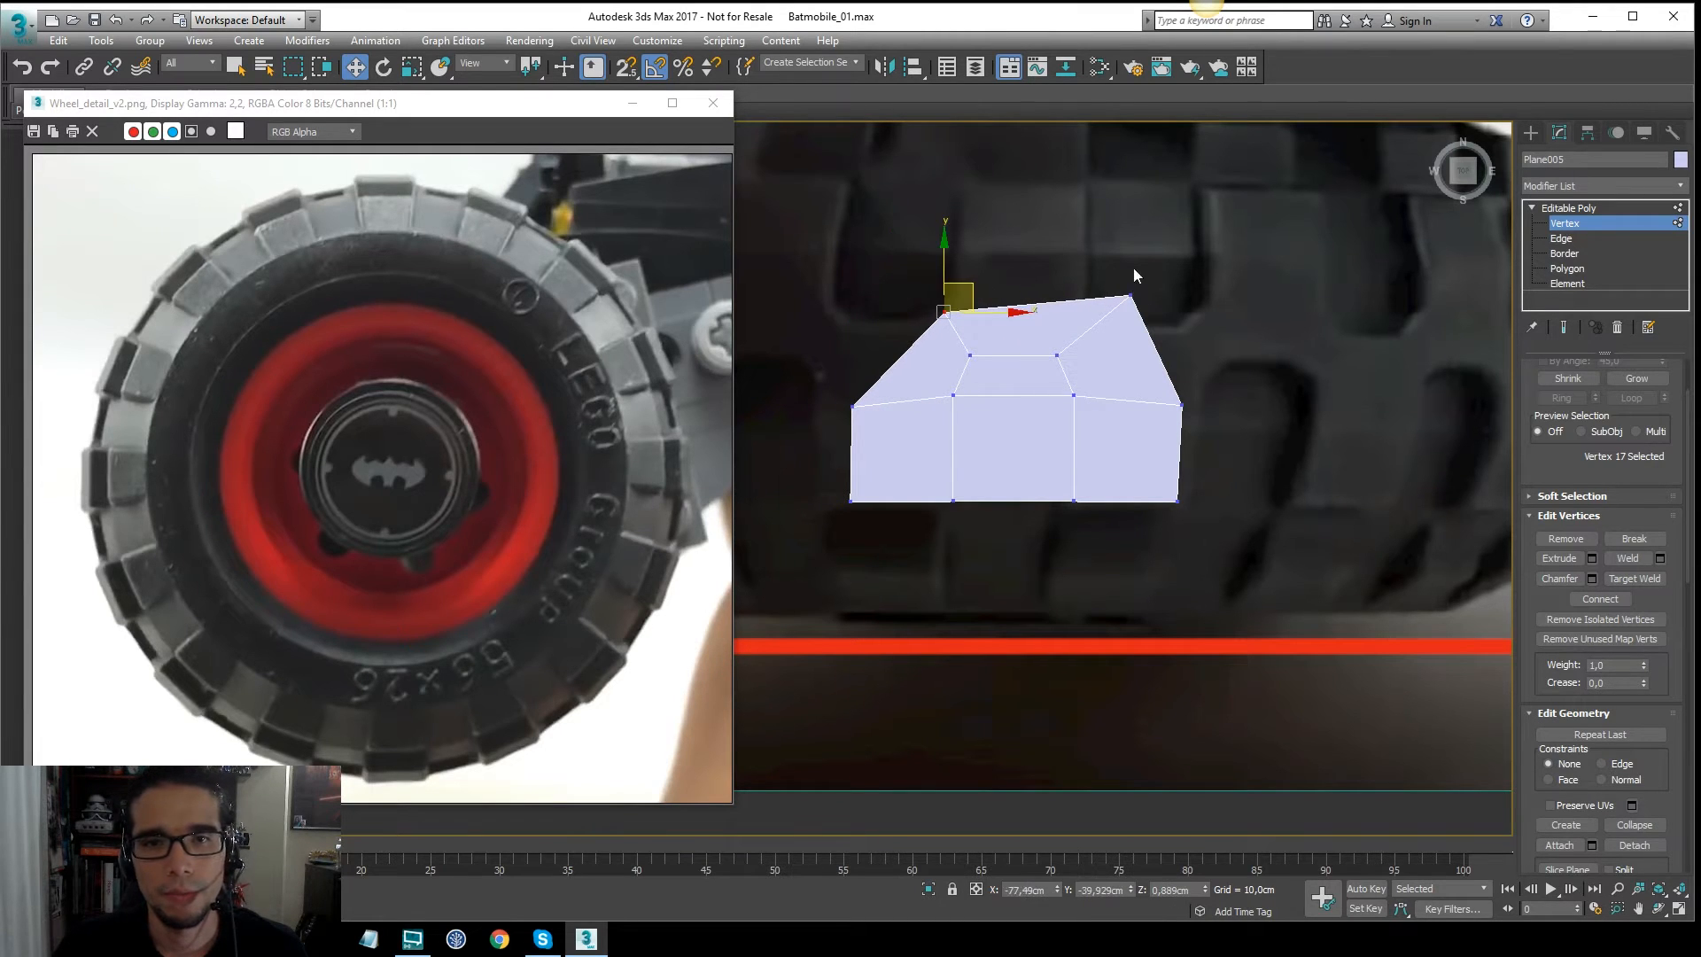
left_click(1130, 295)
left_click_drag(1157, 283, 1114, 302)
Step: Extend a new face from the border's top edge to Y about -37.9 cm and align its left vertices at X about -77.03 cm
key("2")
left_click(1012, 312)
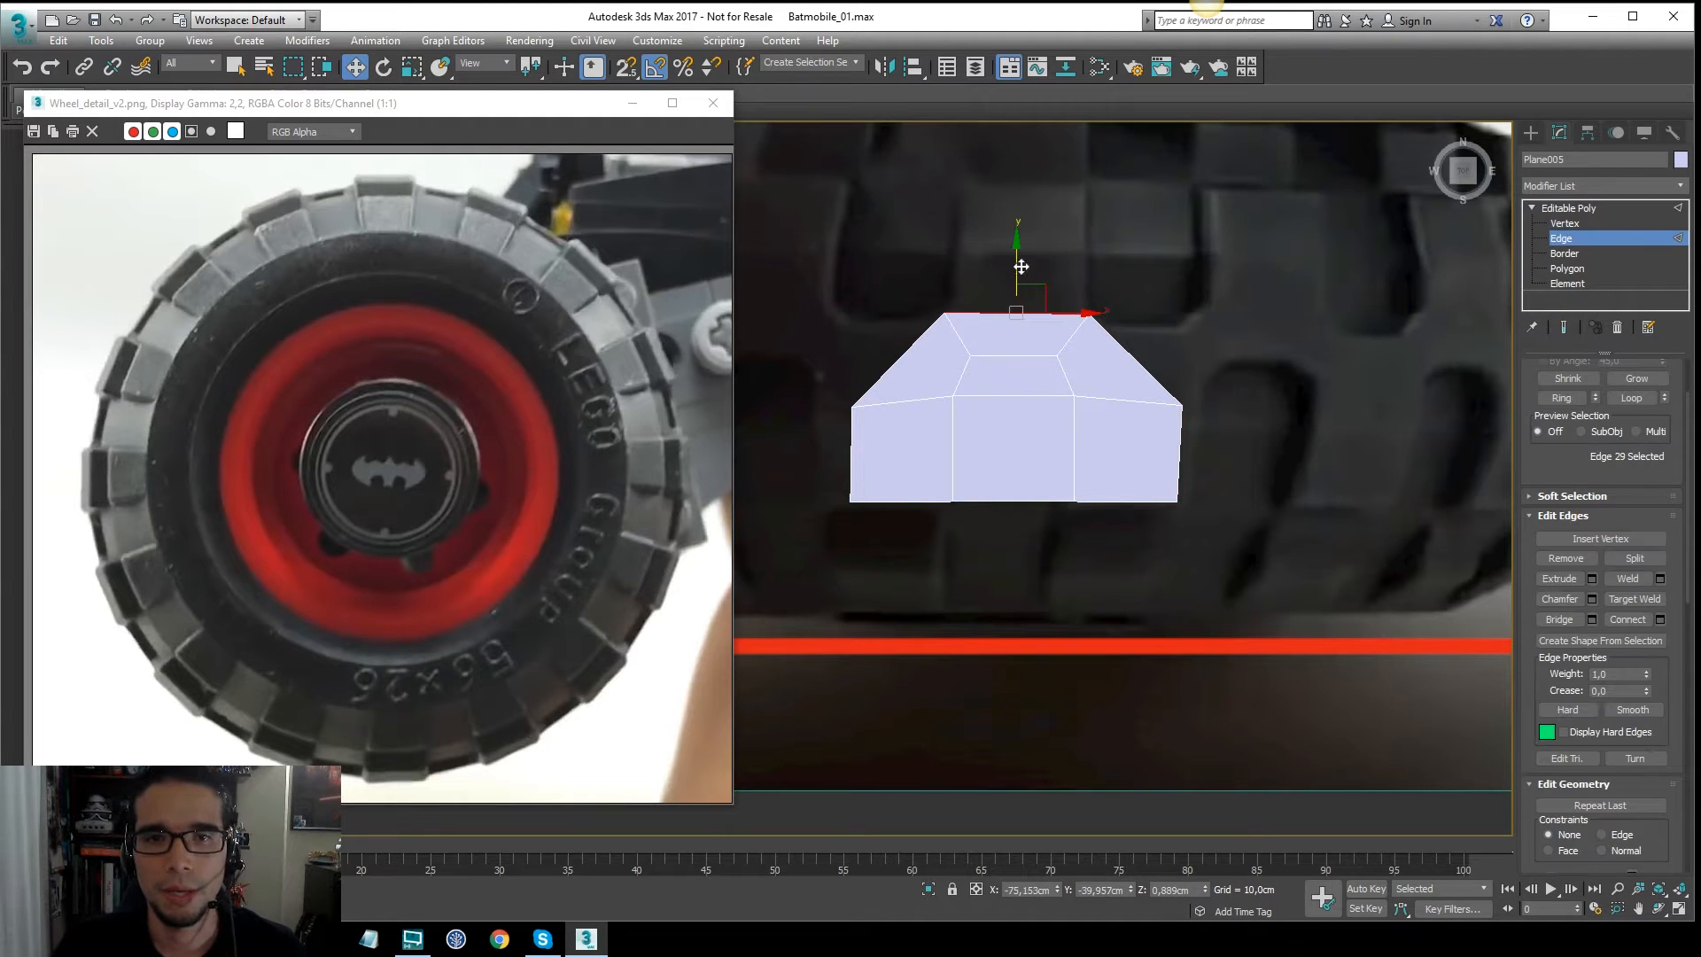
mouse_move(1019, 266)
left_mouse_down("shift")
mouse_move(1025, 202)
mouse_move(908, 332)
mouse_move(987, 270)
left_mouse_up("shift")
key("1")
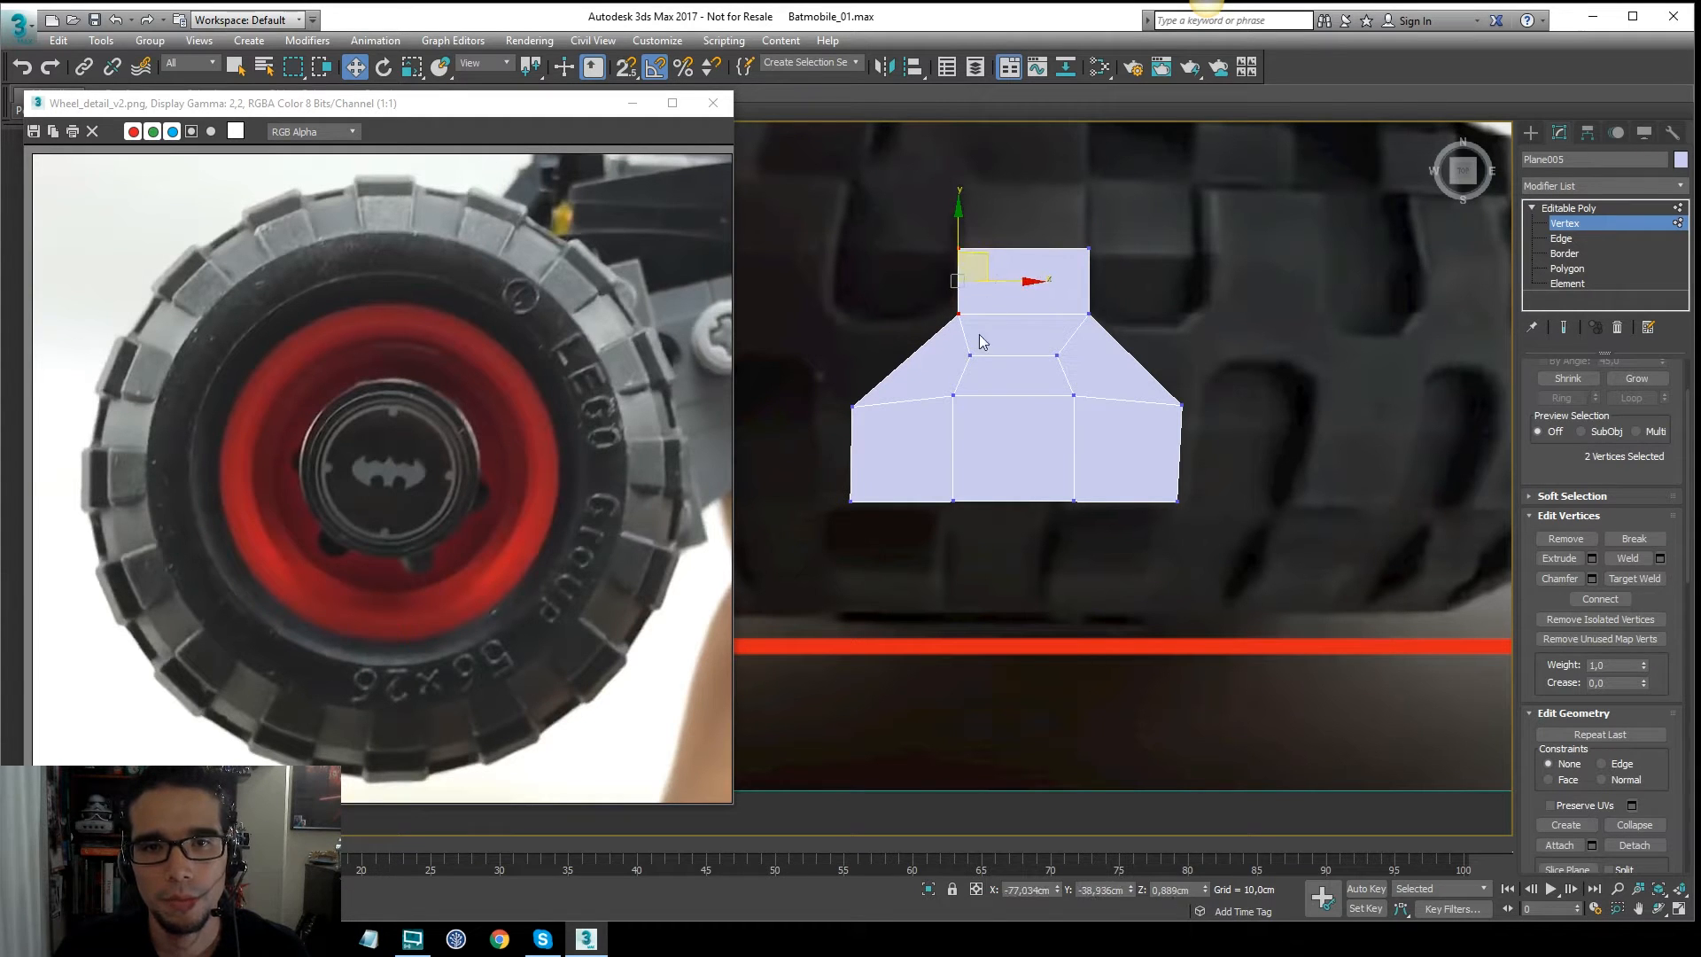
left_click(1114, 382)
Step: Select the border's two front edges beside the recess and extend them down about 0.87 cm as walls
left_click(1178, 501)
middle_click_drag(1125, 509, 1174, 375)
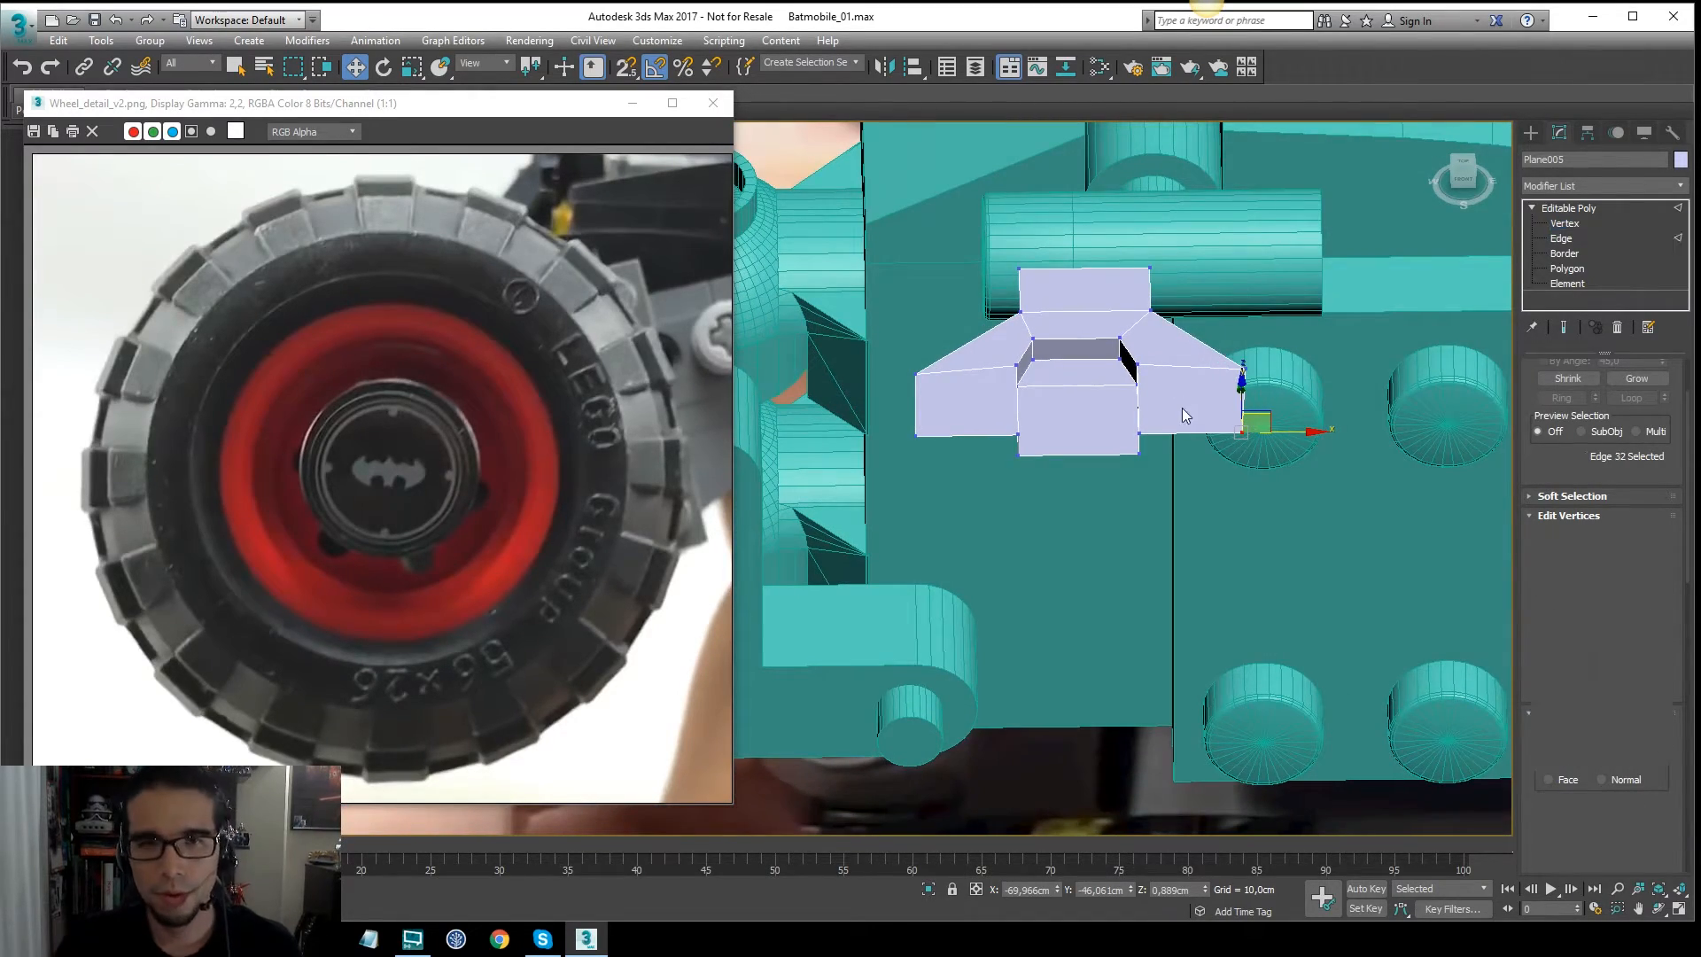
key("2")
left_click(1187, 433)
left_click(983, 435, "ctrl")
middle_click_drag(1027, 442, 970, 439, "alt")
left_click_drag(970, 439, 971, 455, "shift")
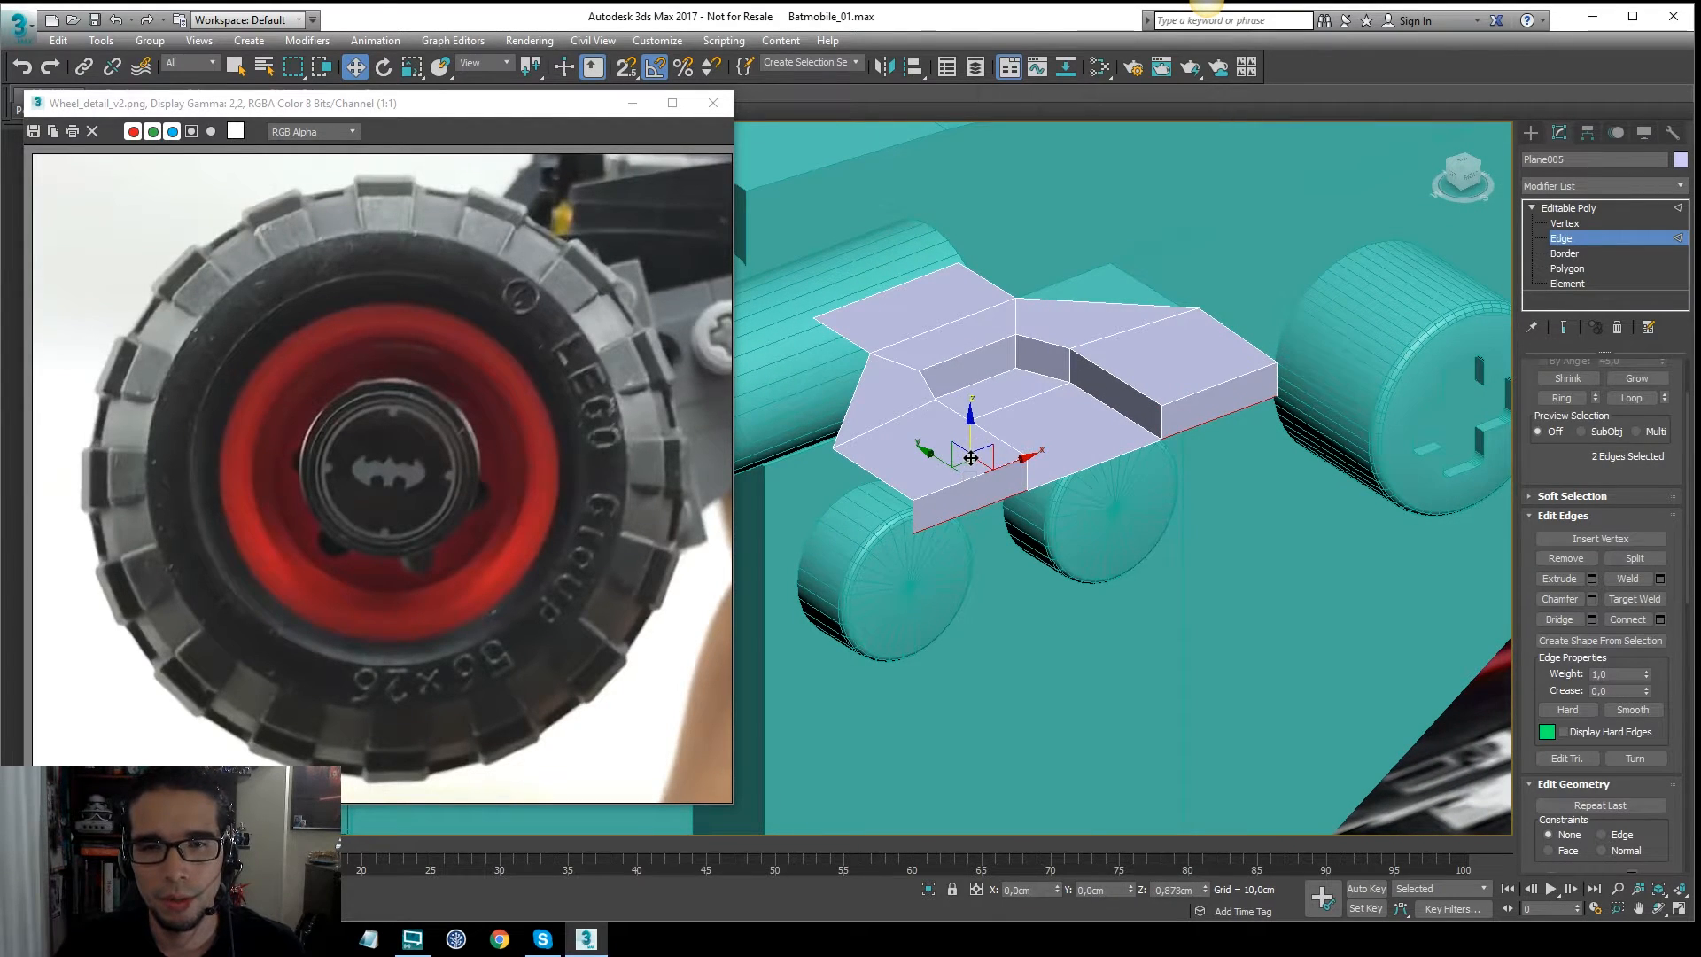
Step: Collapse the overlapping vertices at the two lower front corners where the new walls meet the recess floor
key("c")
scroll(1085, 440, "up", 5)
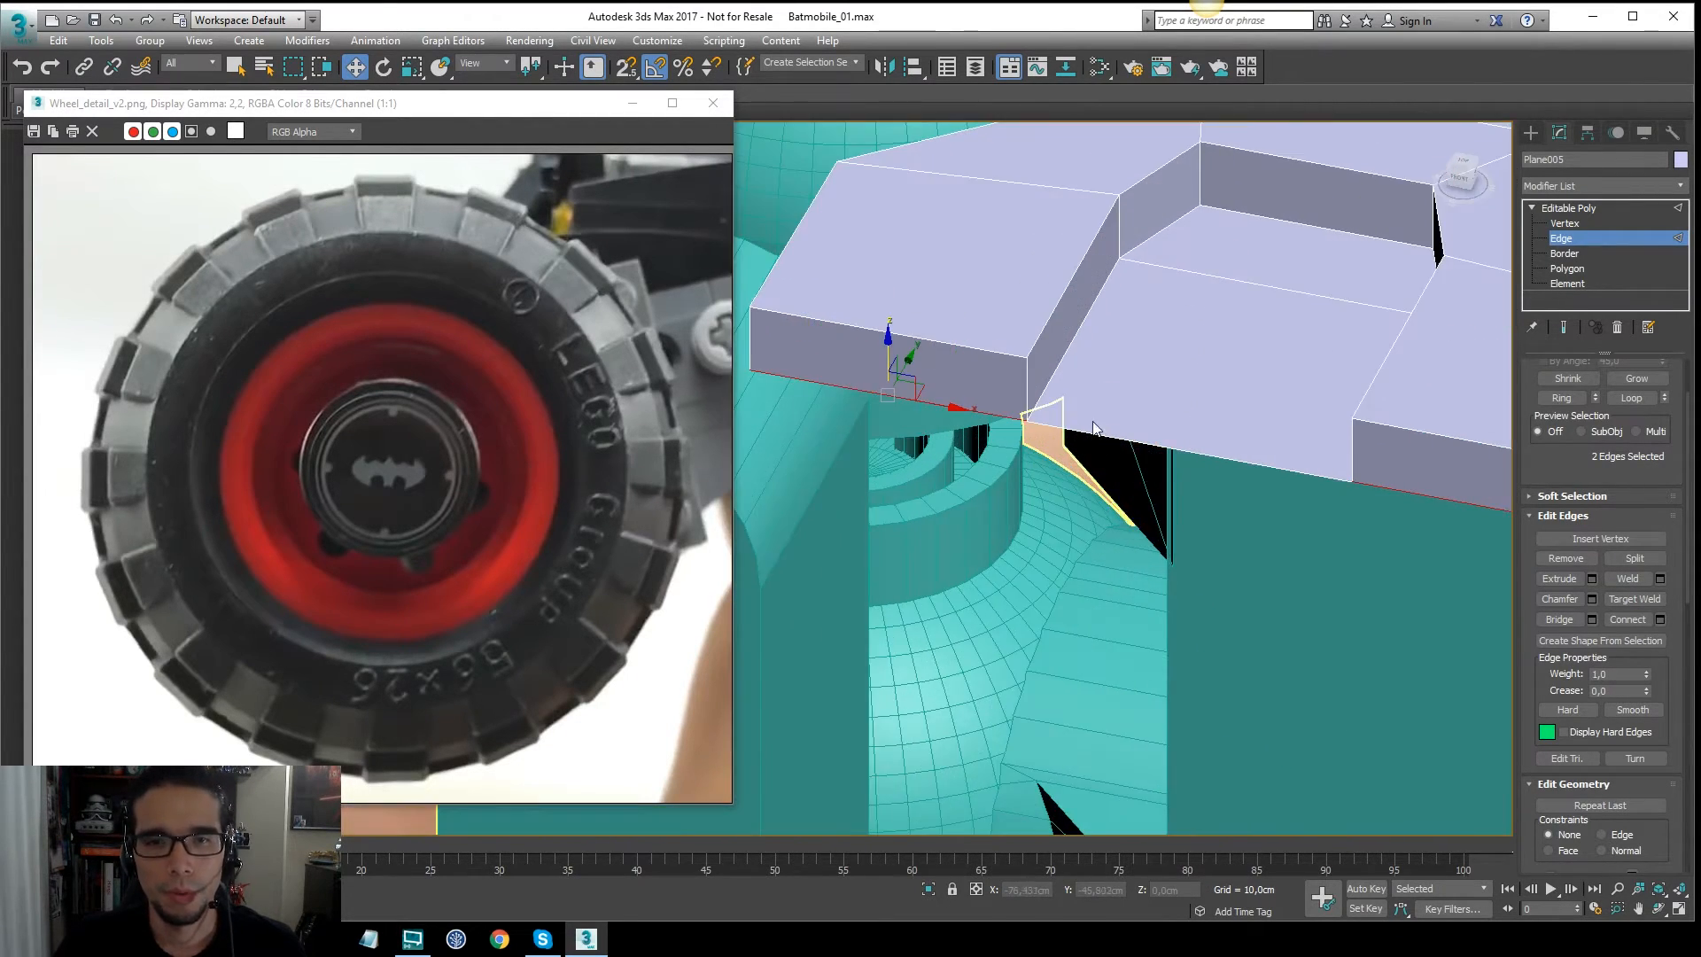
scroll(983, 410, "up", 2)
scroll(1081, 391, "down", 8)
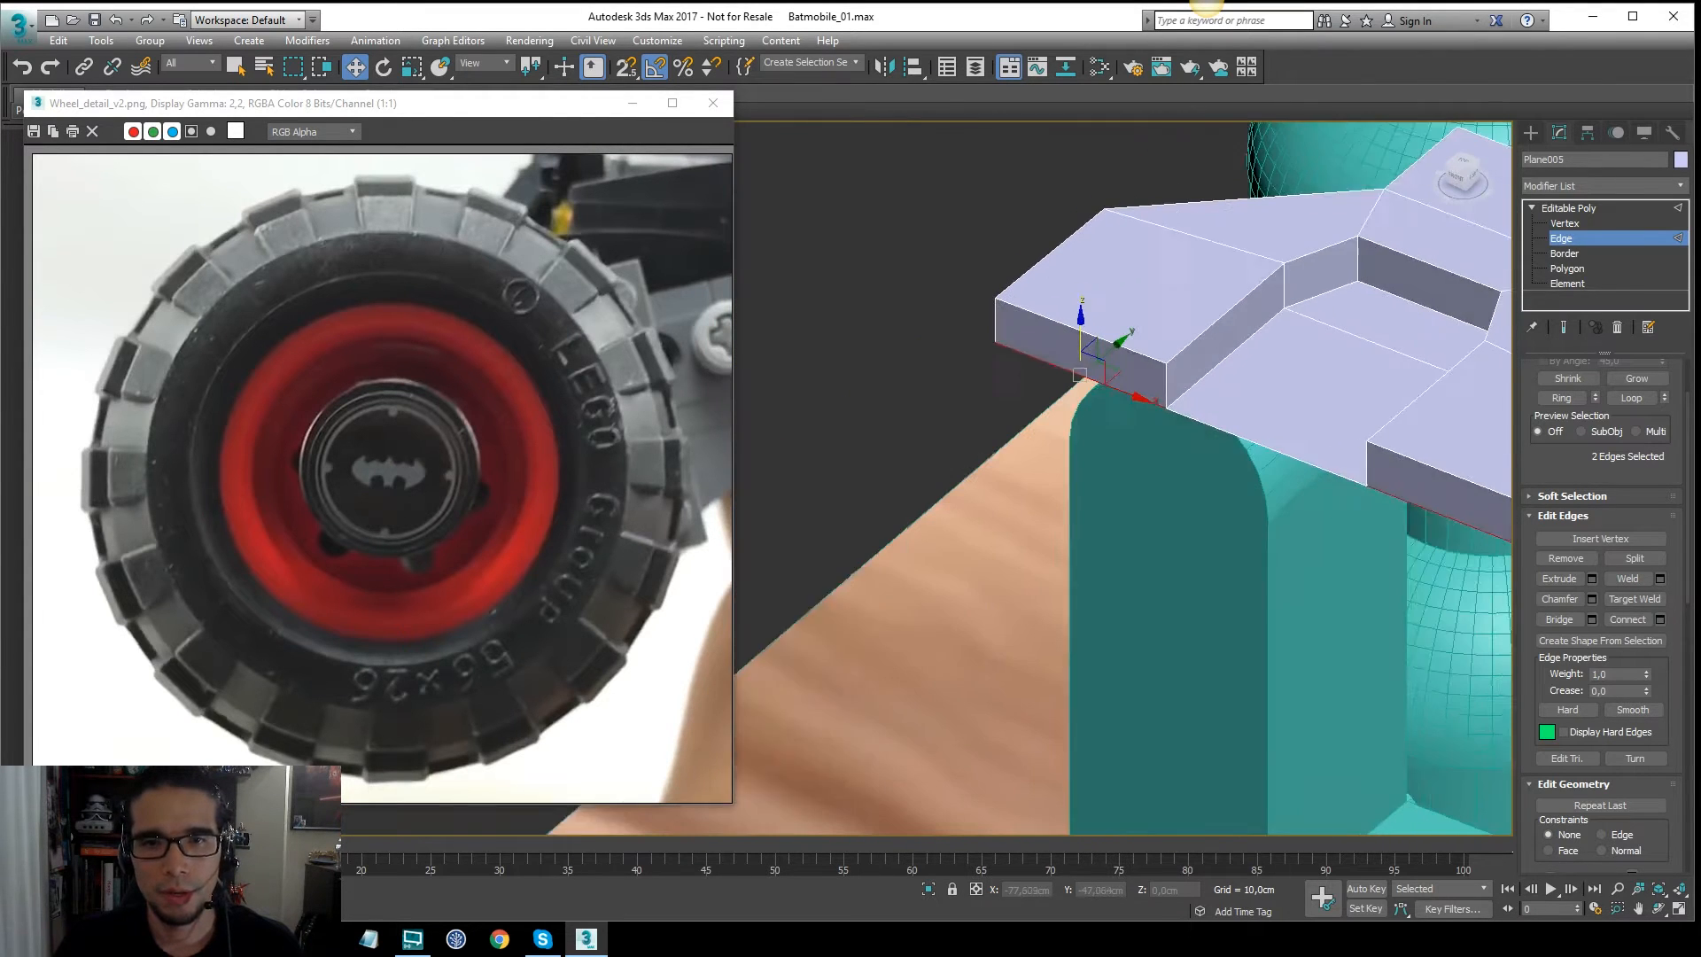
middle_click_drag(1134, 422, 1066, 401)
key("1")
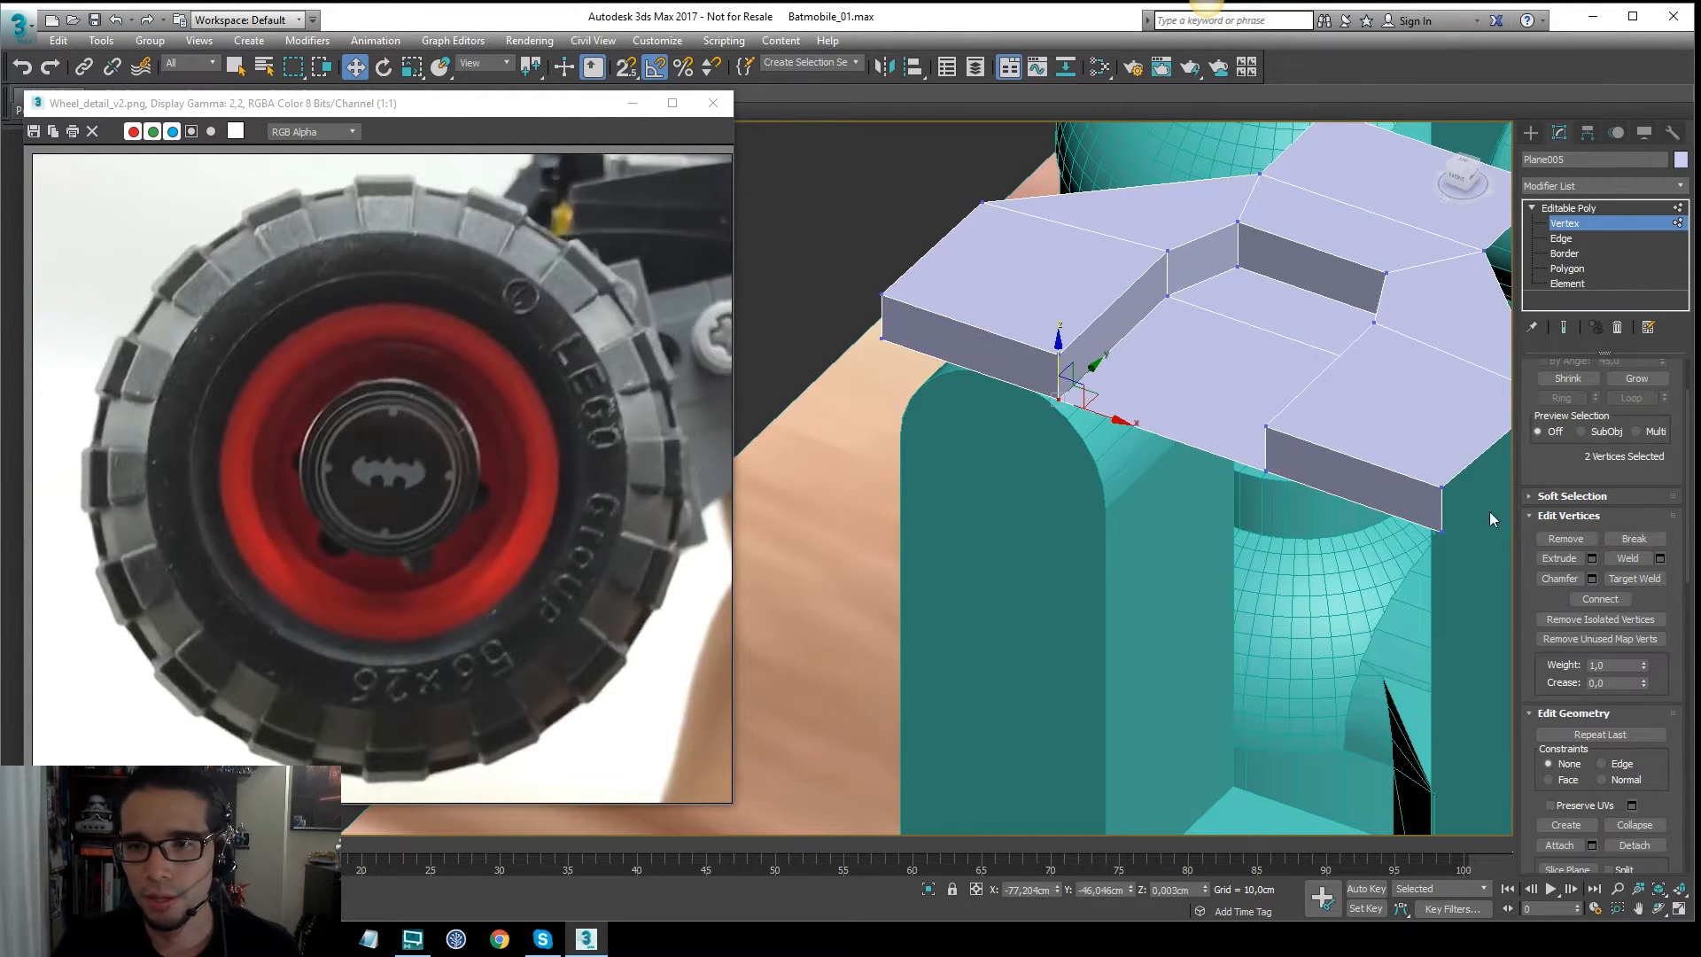
scroll(1629, 515, "down", 5)
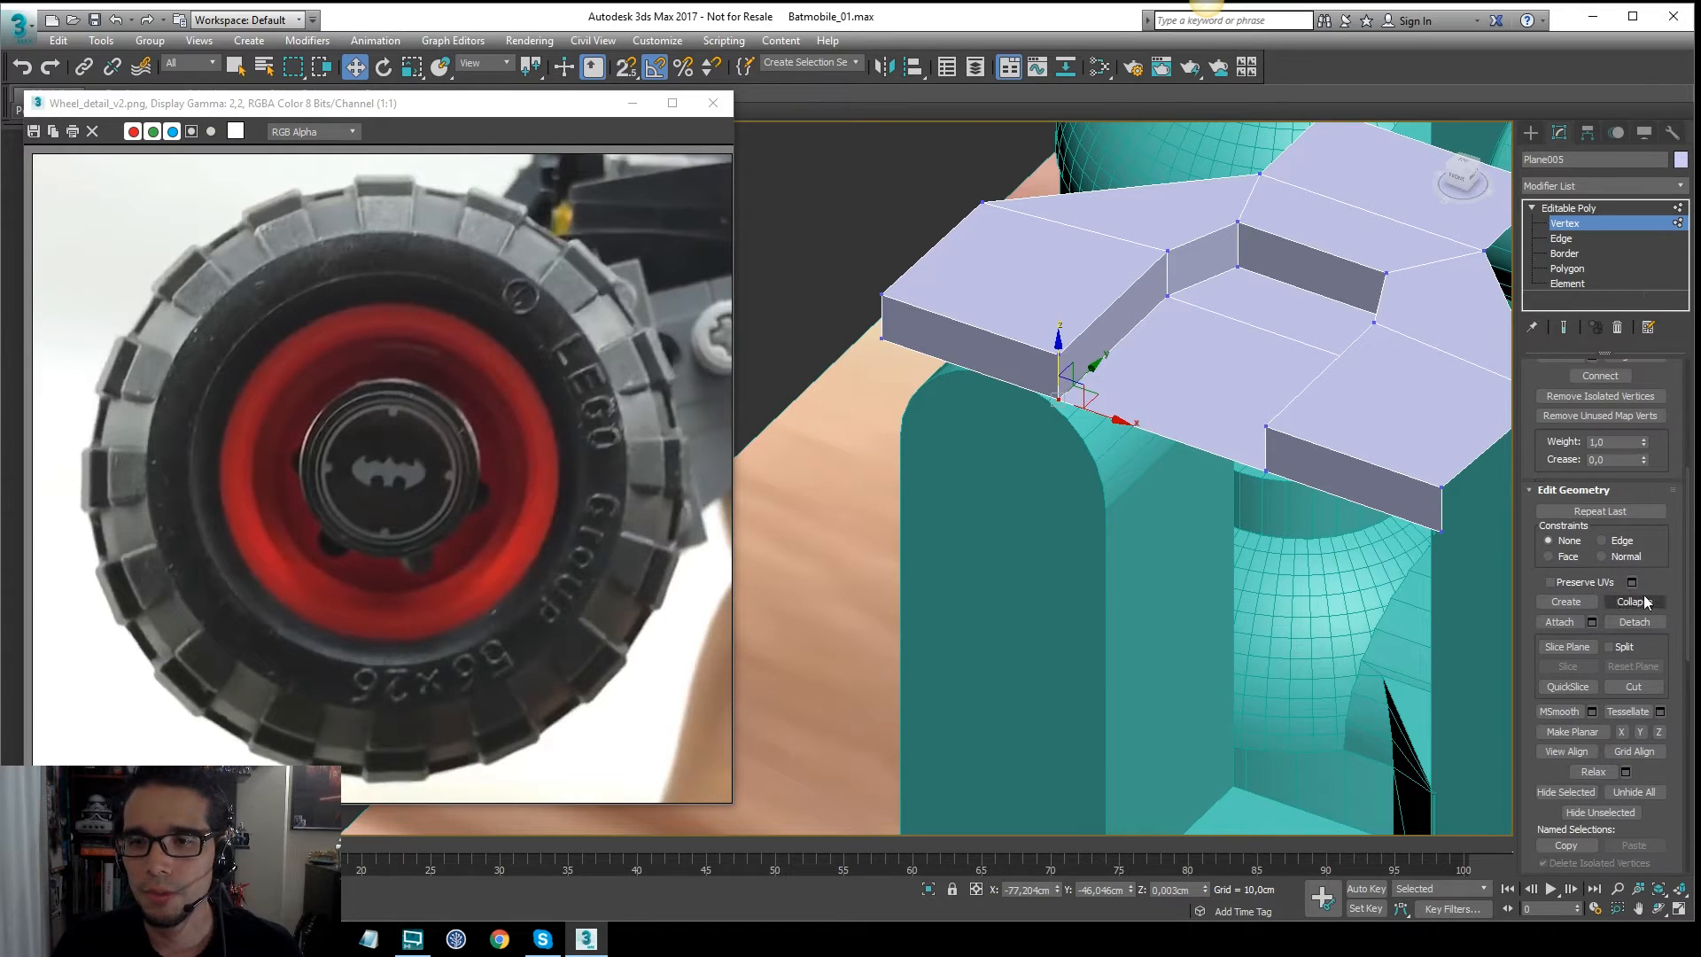
left_click_drag(1238, 506, 1236, 502)
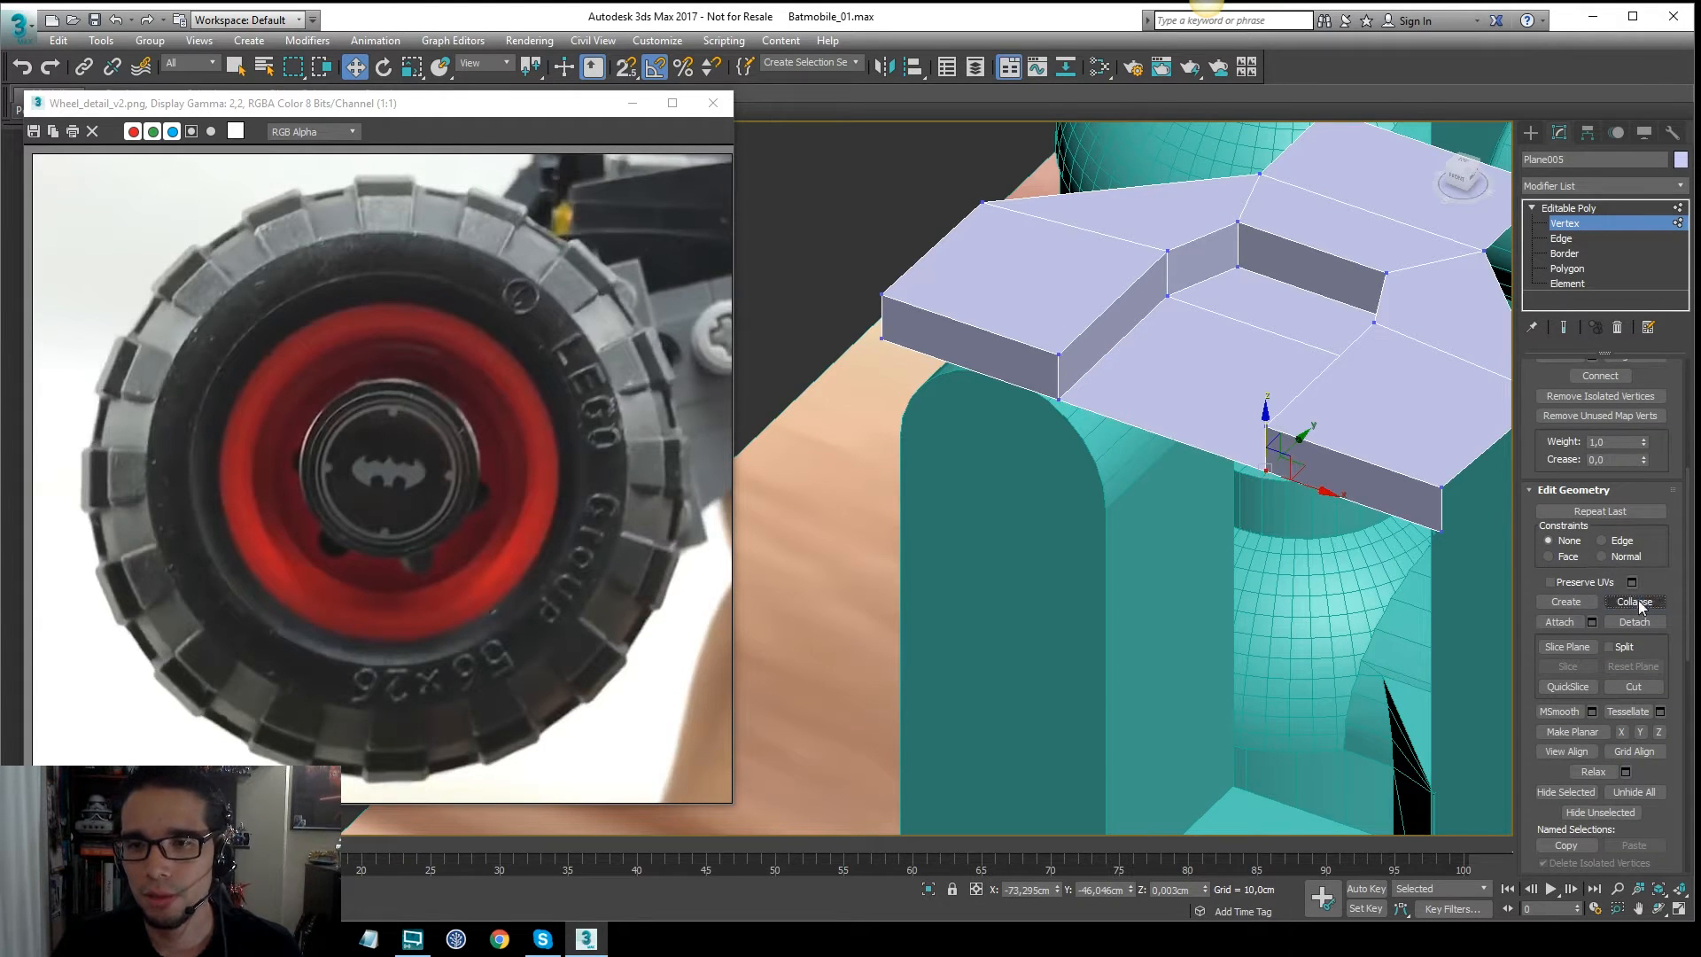
left_click(1635, 602)
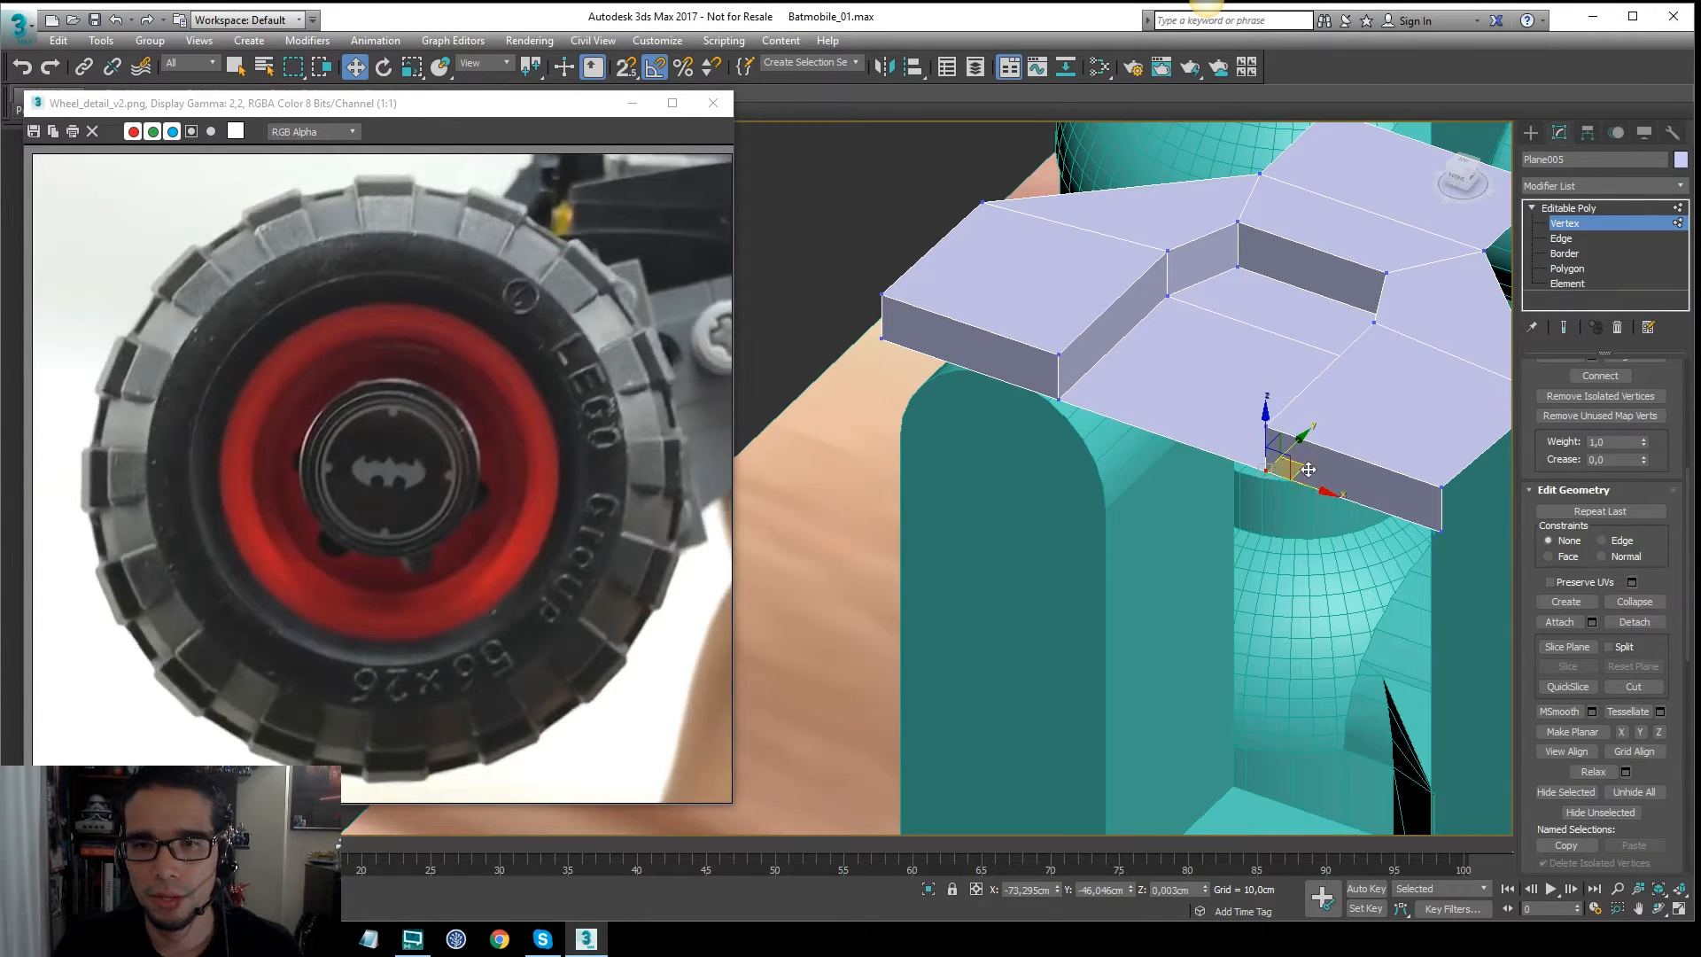
left_click(1224, 483)
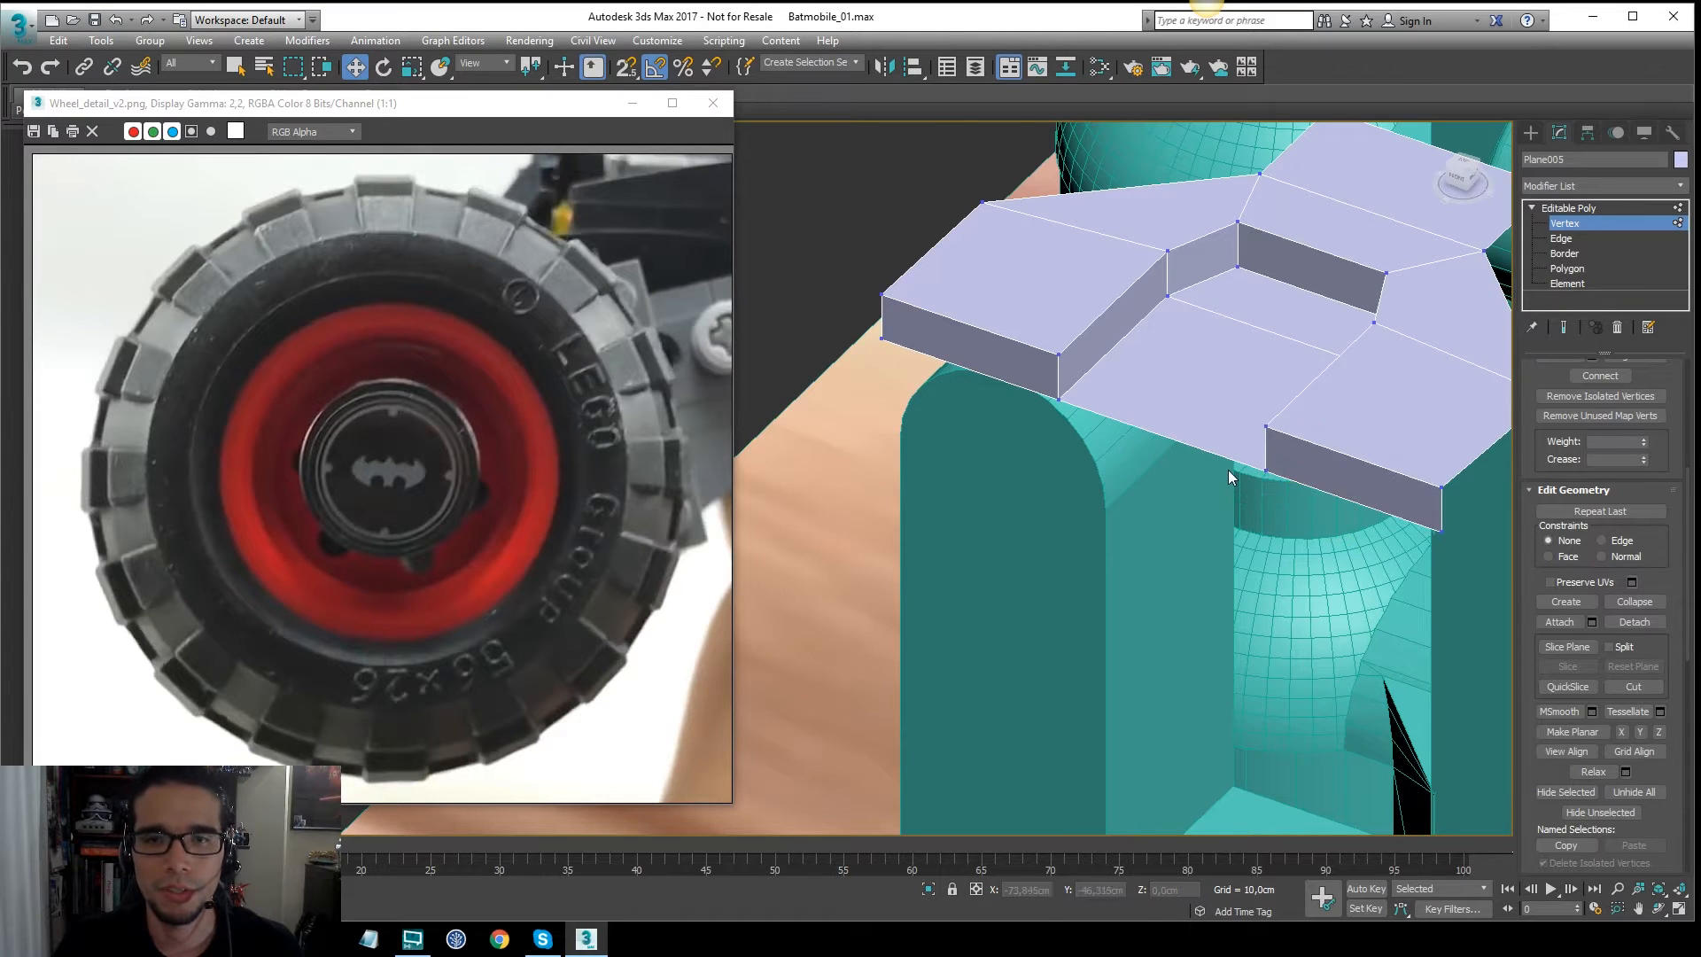
Step: Extend another face from the strip's top edge to Y about -35.46 cm and lower its end to Z about -0.045 cm
key("t")
scroll(1034, 461, "down", 5)
middle_click_drag(1032, 459, 1133, 465)
middle_click_drag(1062, 351, 1077, 382)
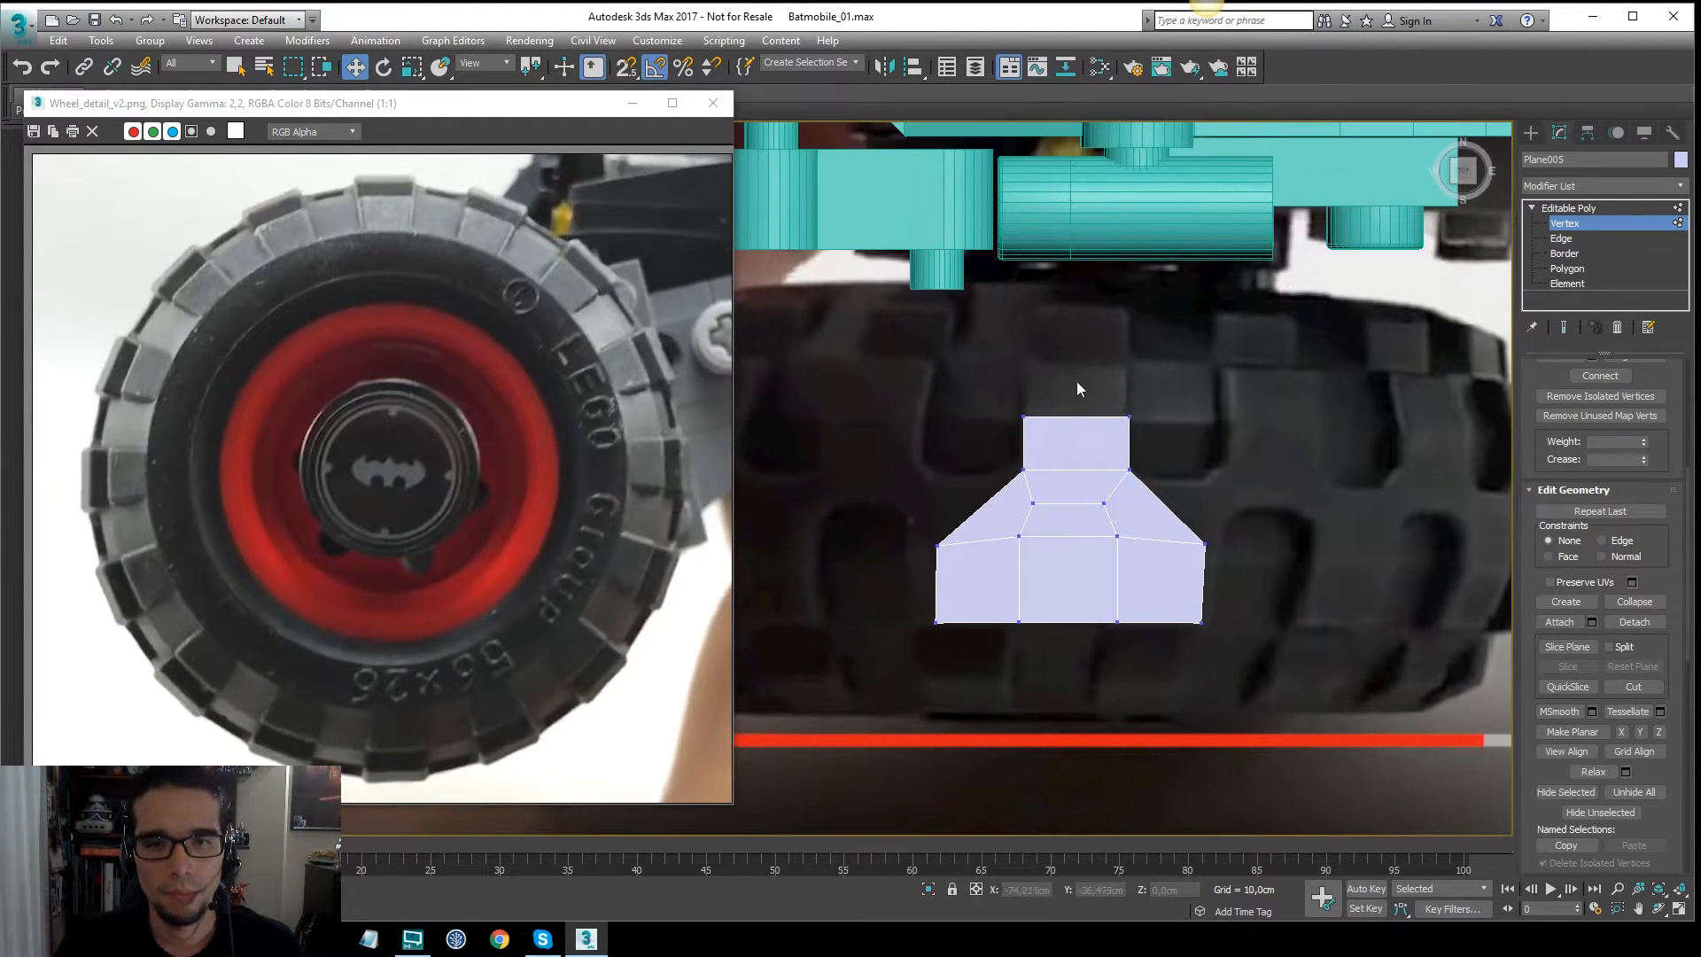
key("2")
left_click(1076, 417)
scroll(1074, 390, "up", 2)
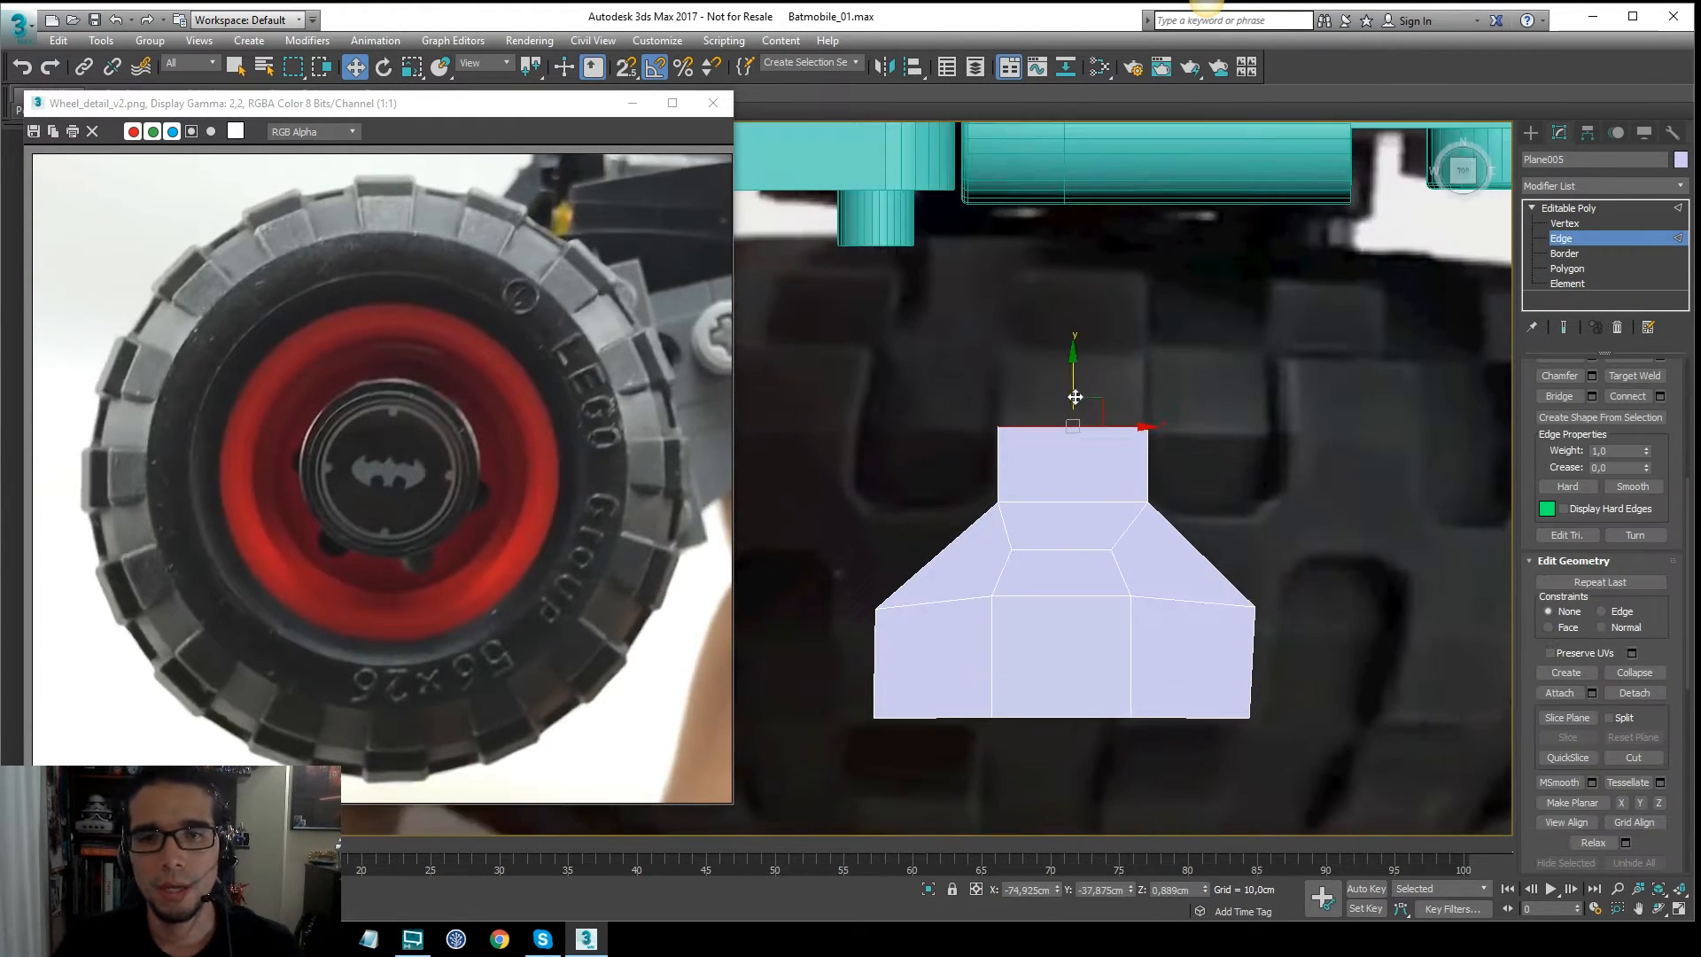
left_click_drag(1074, 383, 1073, 298, "shift")
middle_click_drag(1057, 297, 1066, 318)
scroll(1304, 390, "down", 3)
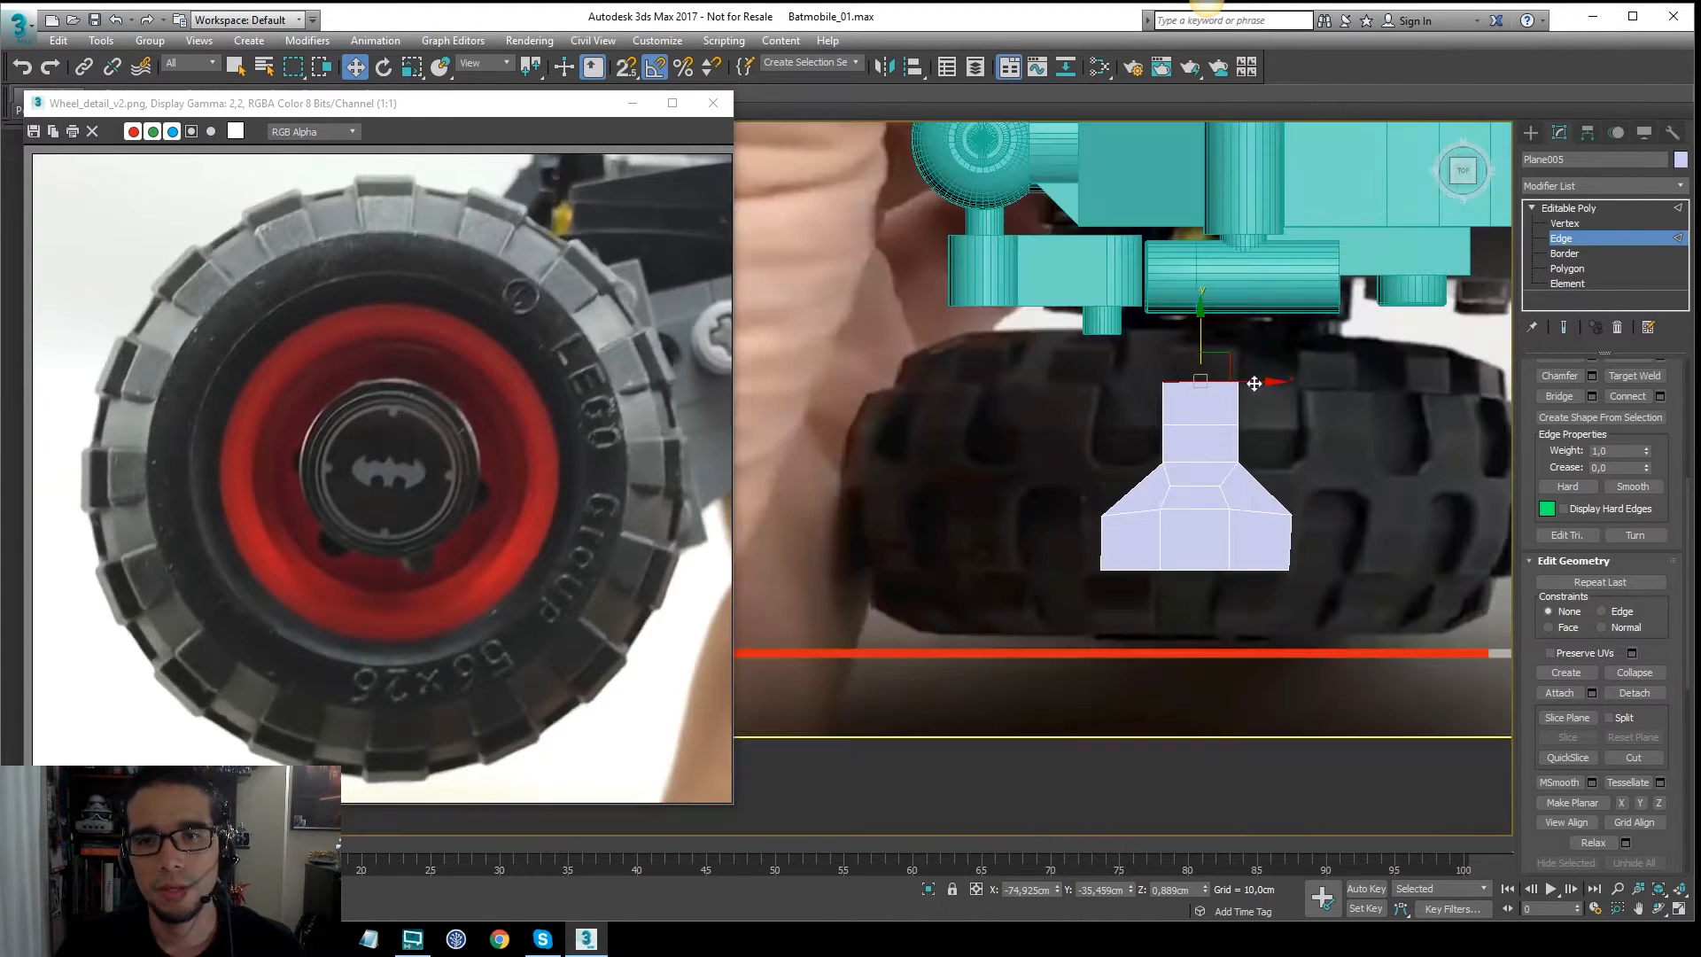
middle_click_drag(1272, 391, 1171, 336, "alt")
left_click_drag(1171, 337, 1169, 356)
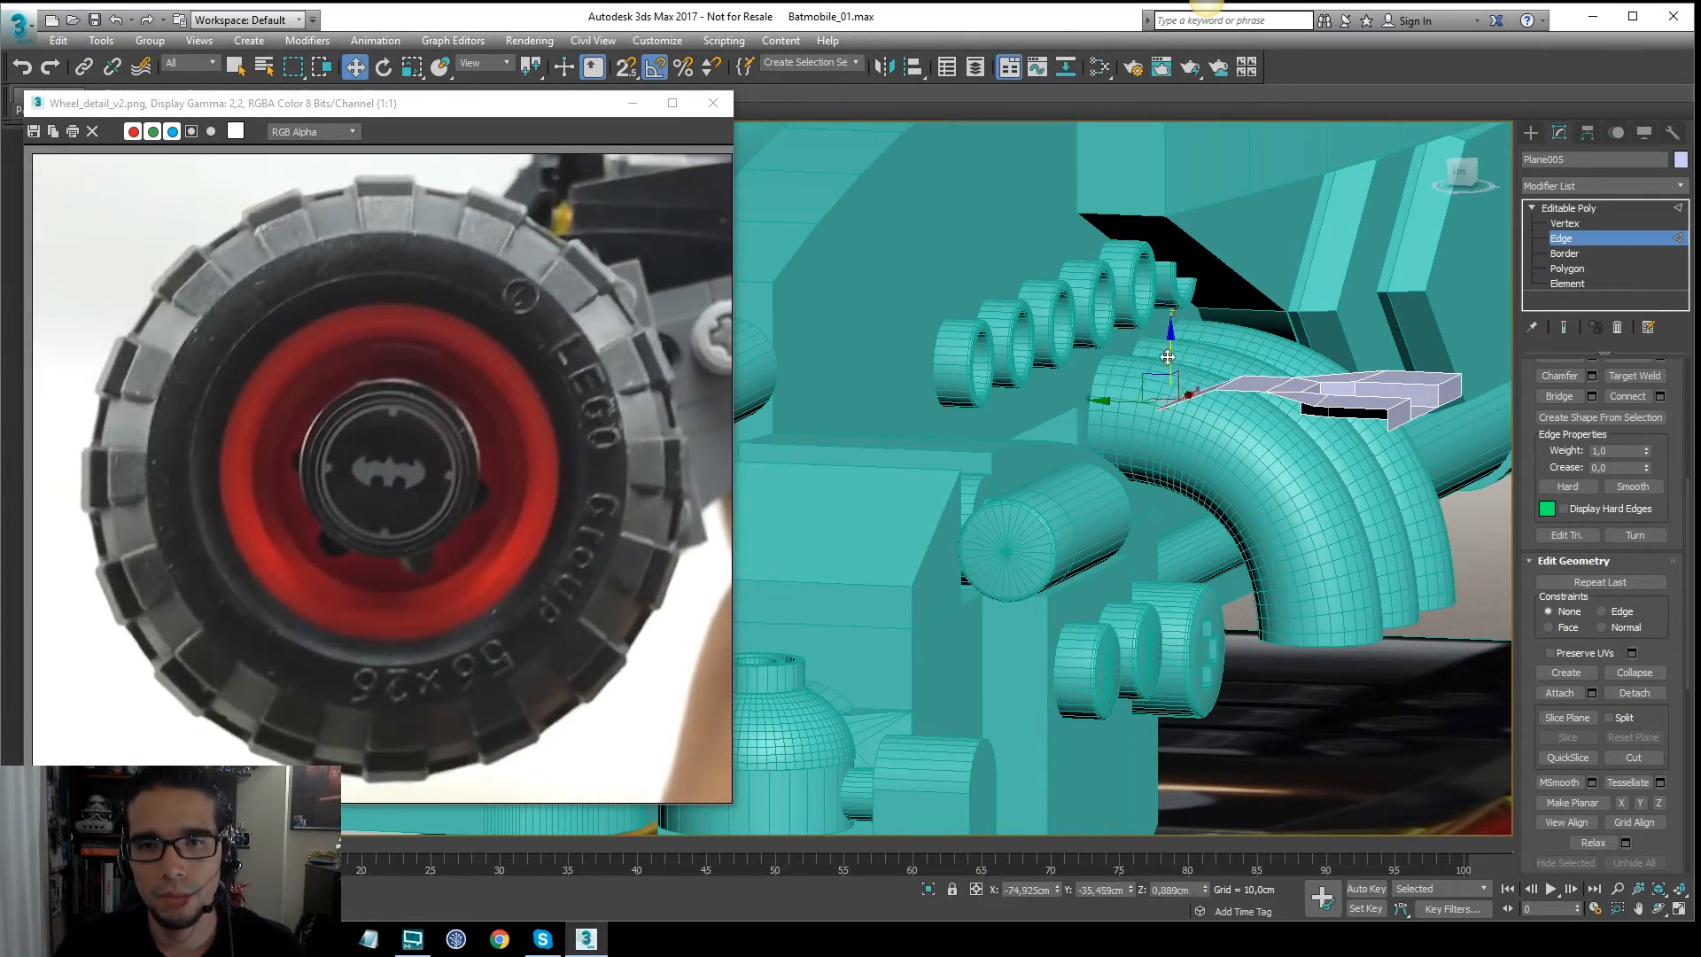
Step: Extend one more face from the strip's end to Y about -33.49 cm and lower its outer edge to Z about -2.03 cm
middle_click_drag(1169, 357, 1198, 416, "alt")
key("t")
scroll(1161, 417, "up", 5)
scroll(1143, 421, "down", 3)
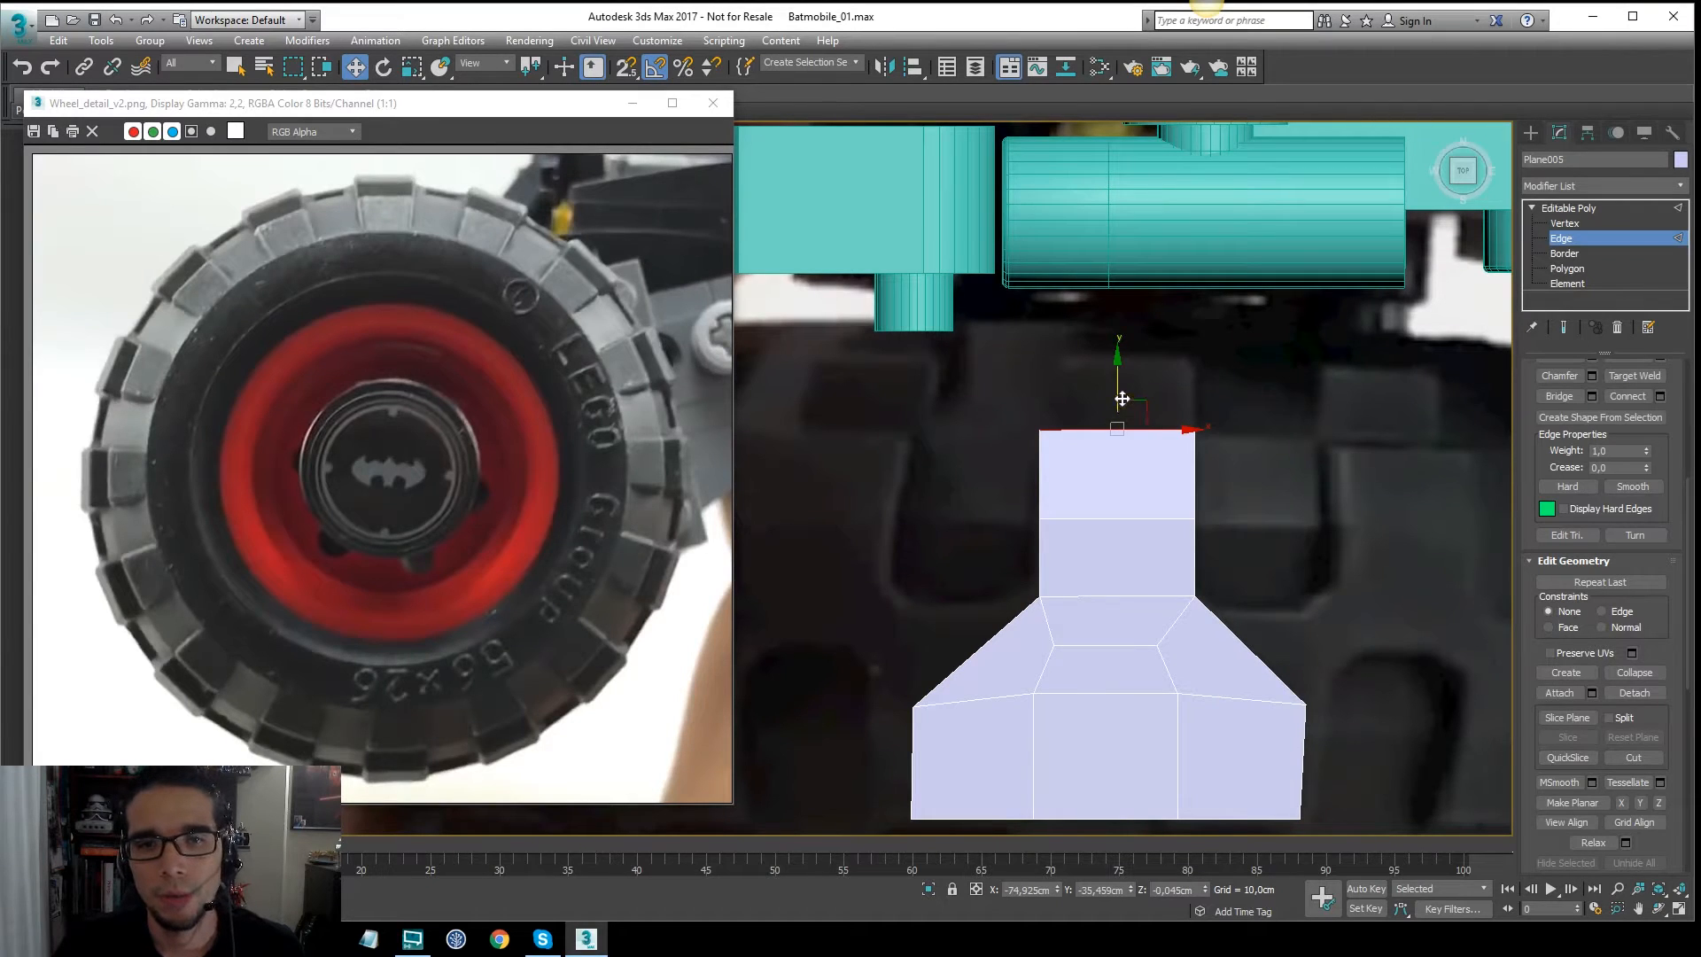
left_click_drag(1119, 393, 1123, 313)
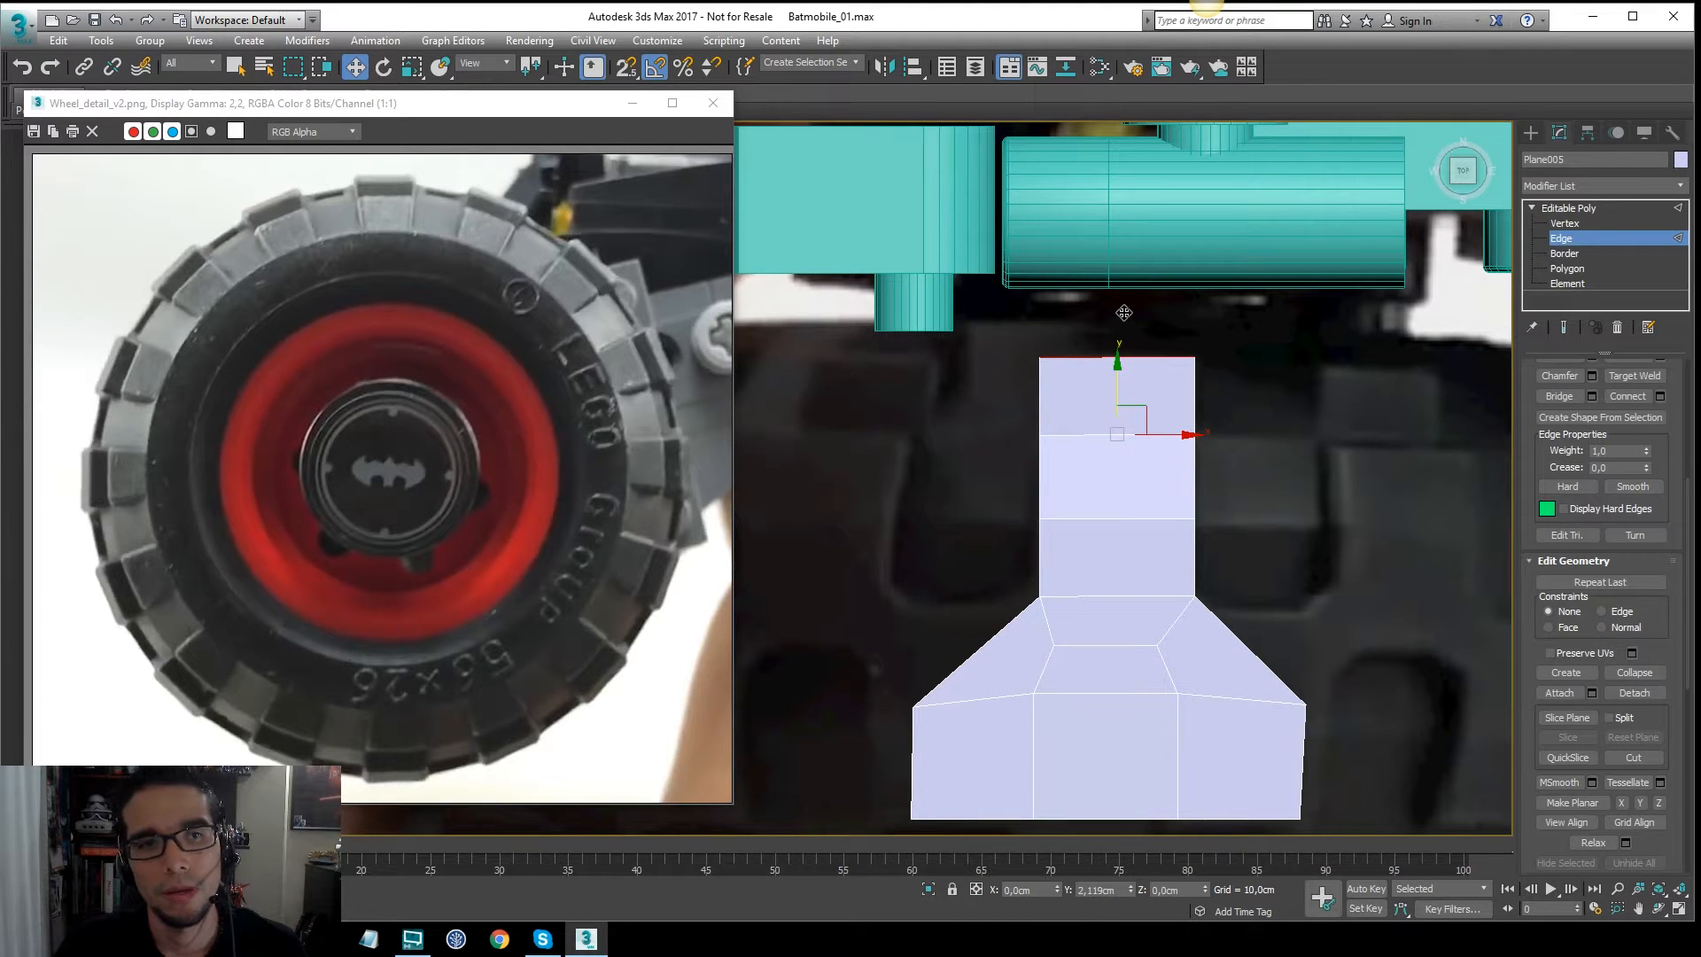
key("l")
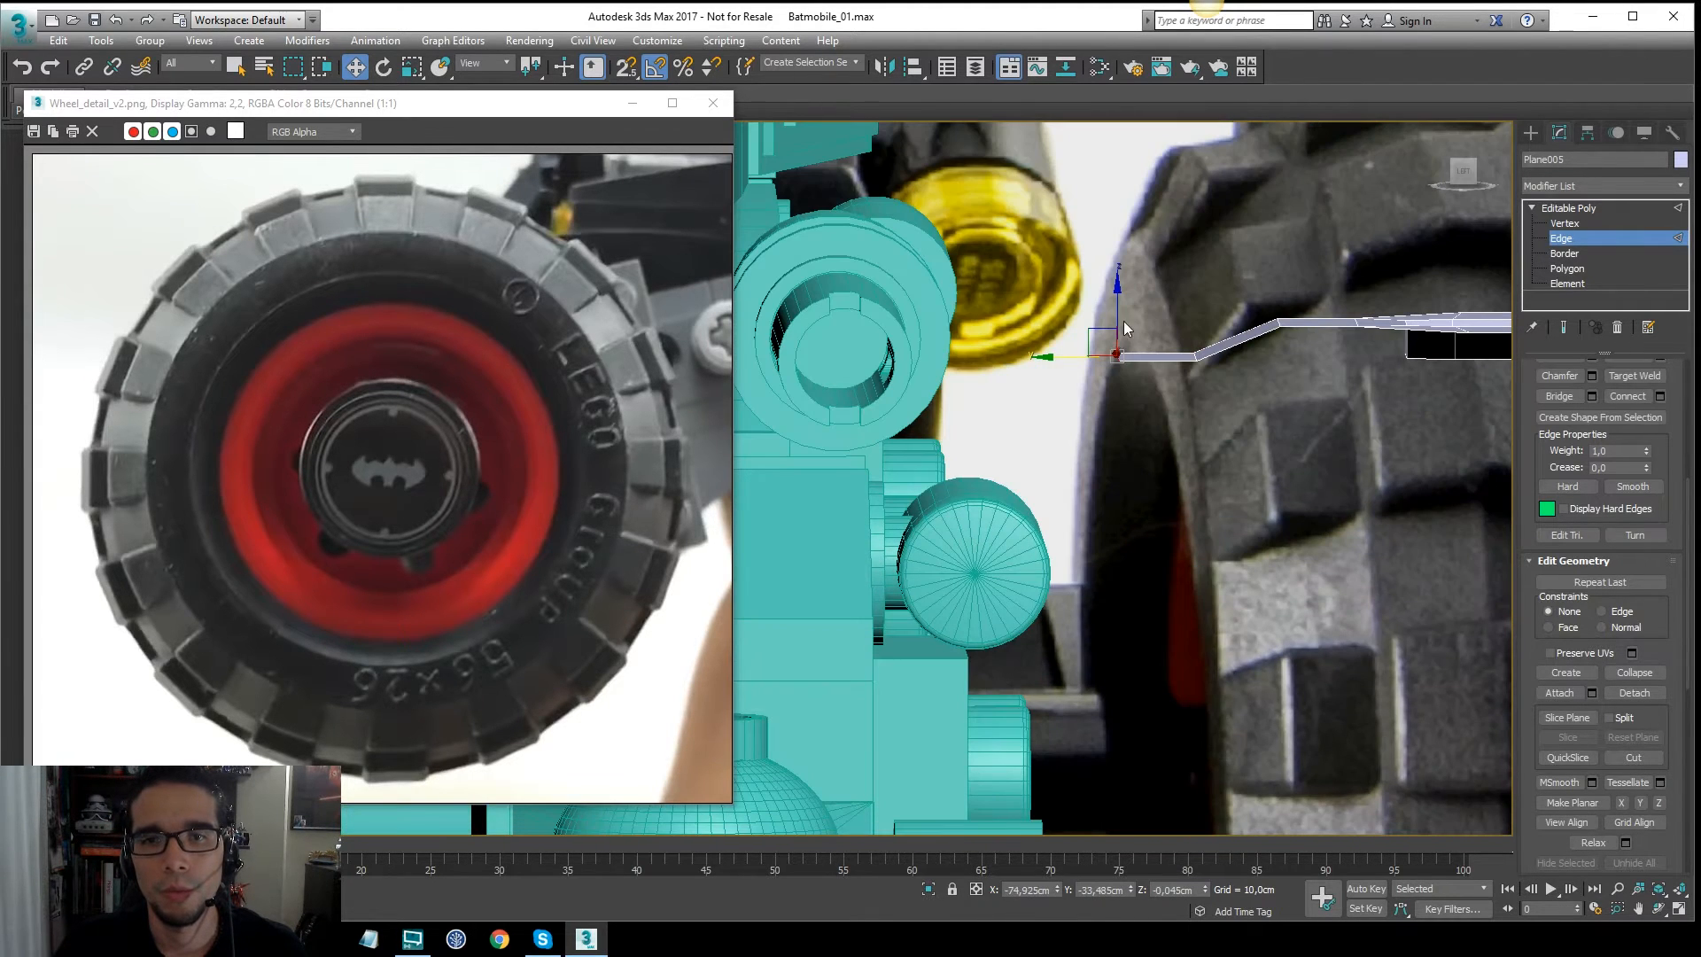
key("f")
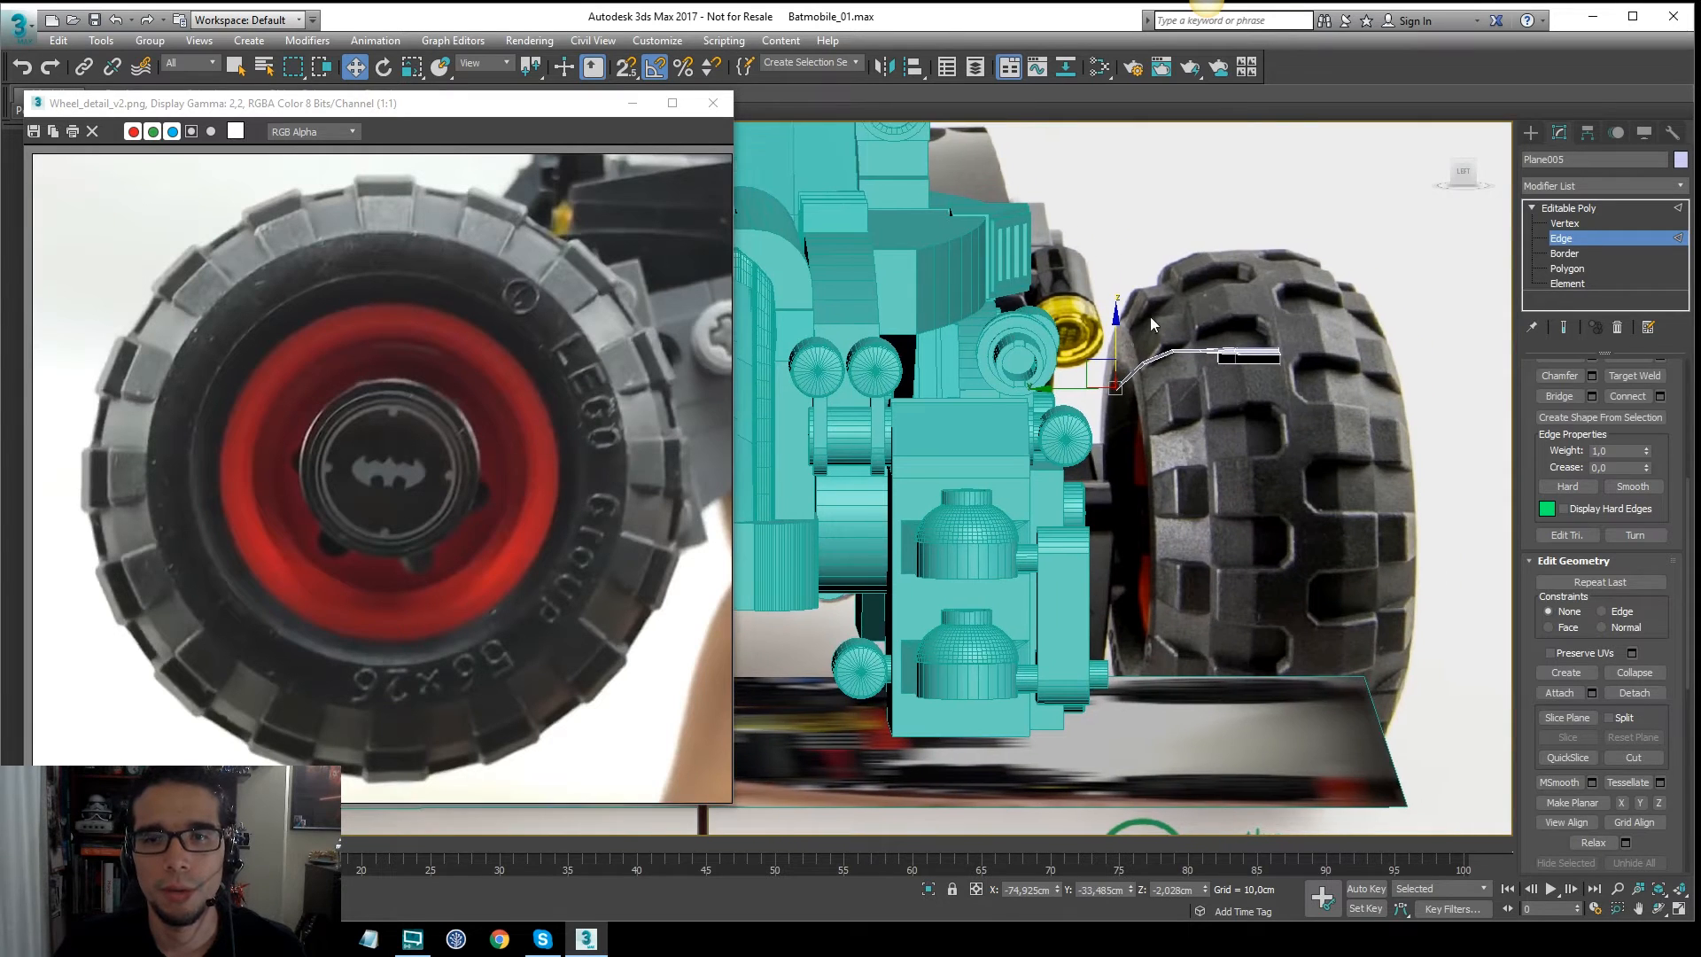
Step: Examine the tire's stepped shoulder profile in the side reference image and compare it with the mesh profile in wireframe
key("l")
scroll(874, 429, "up", 5)
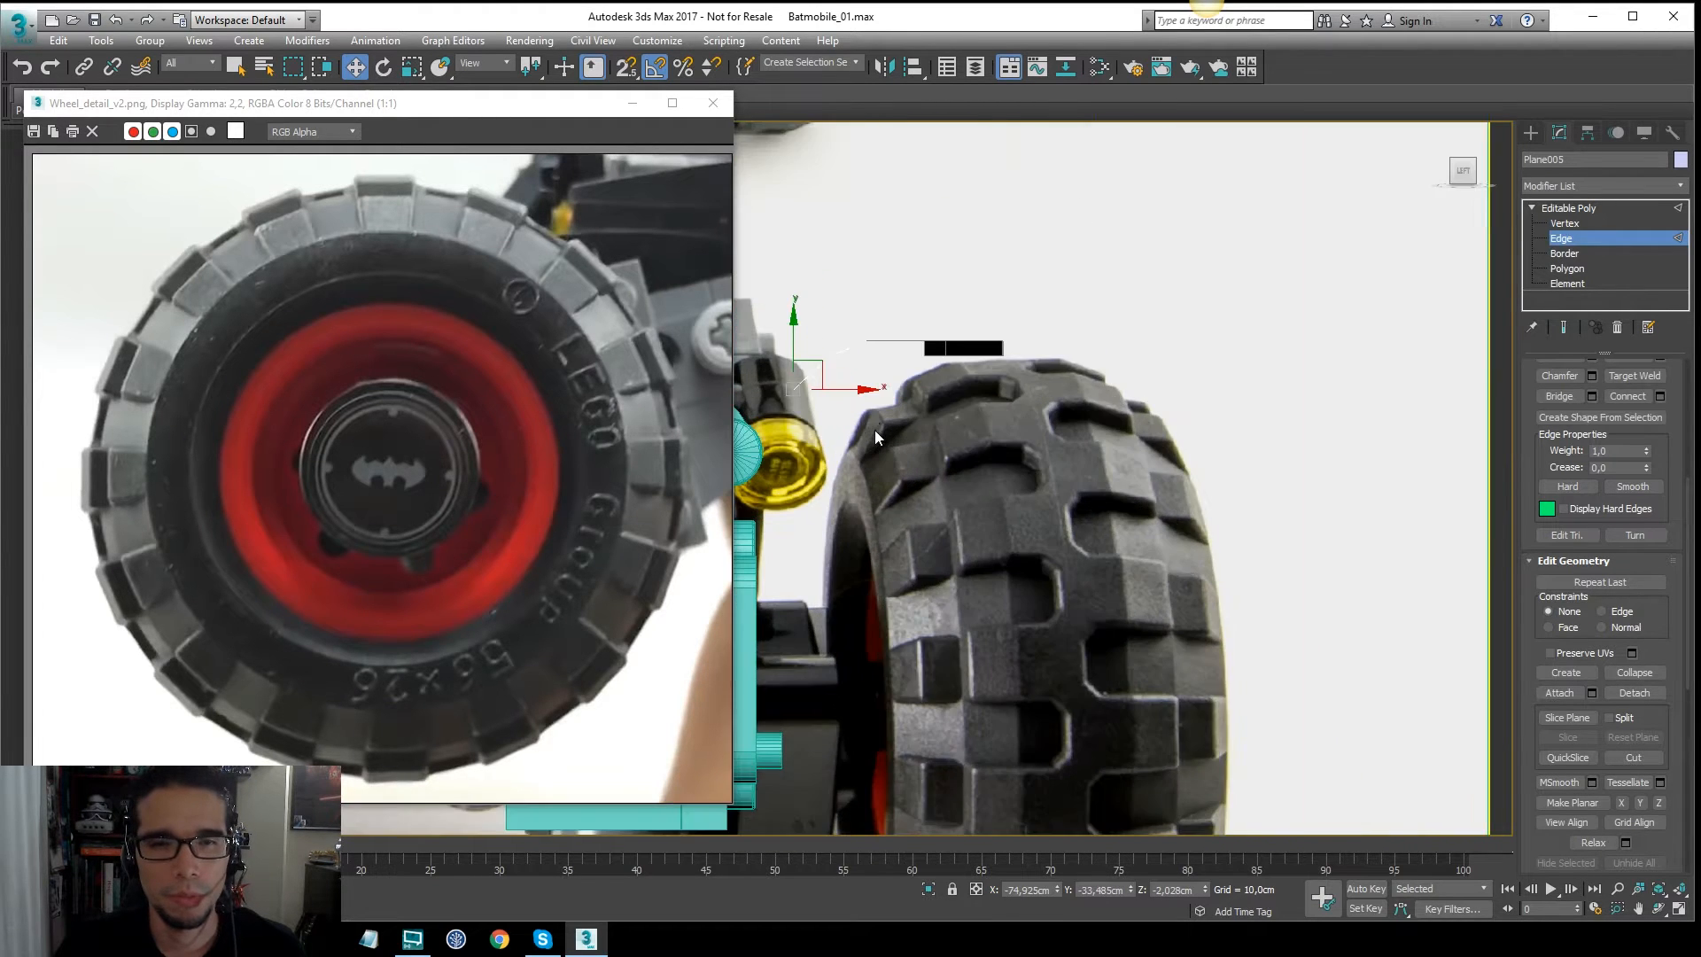
middle_click_drag(874, 429, 929, 406)
key("F3")
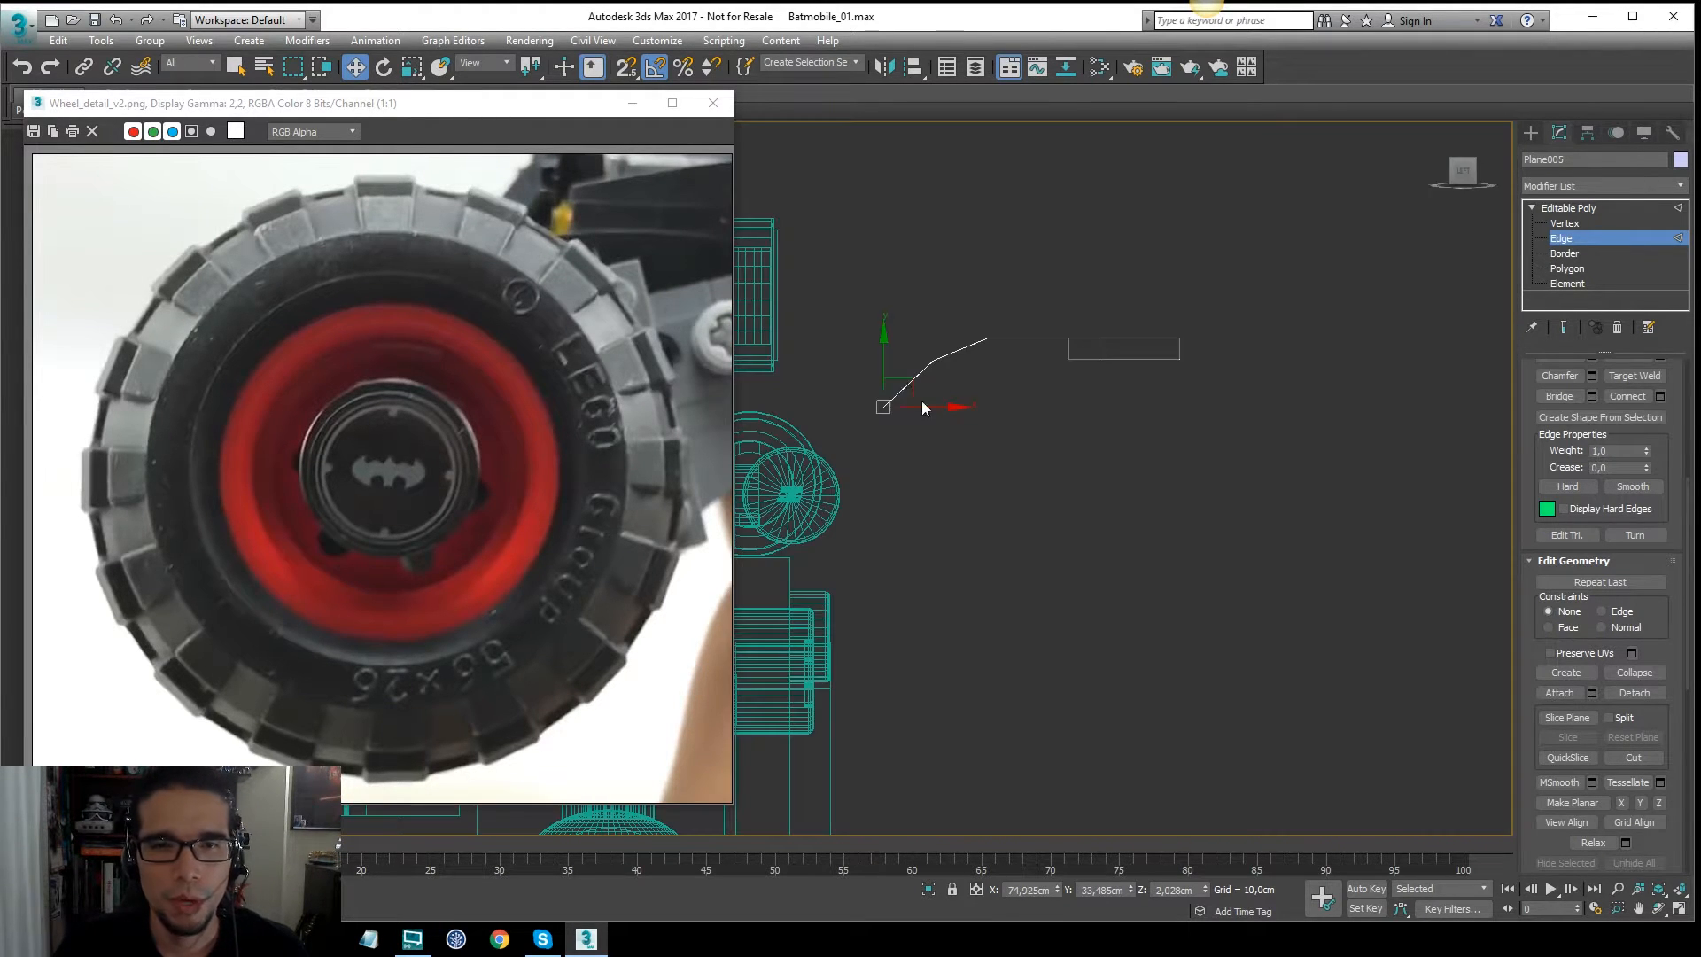
key("F3")
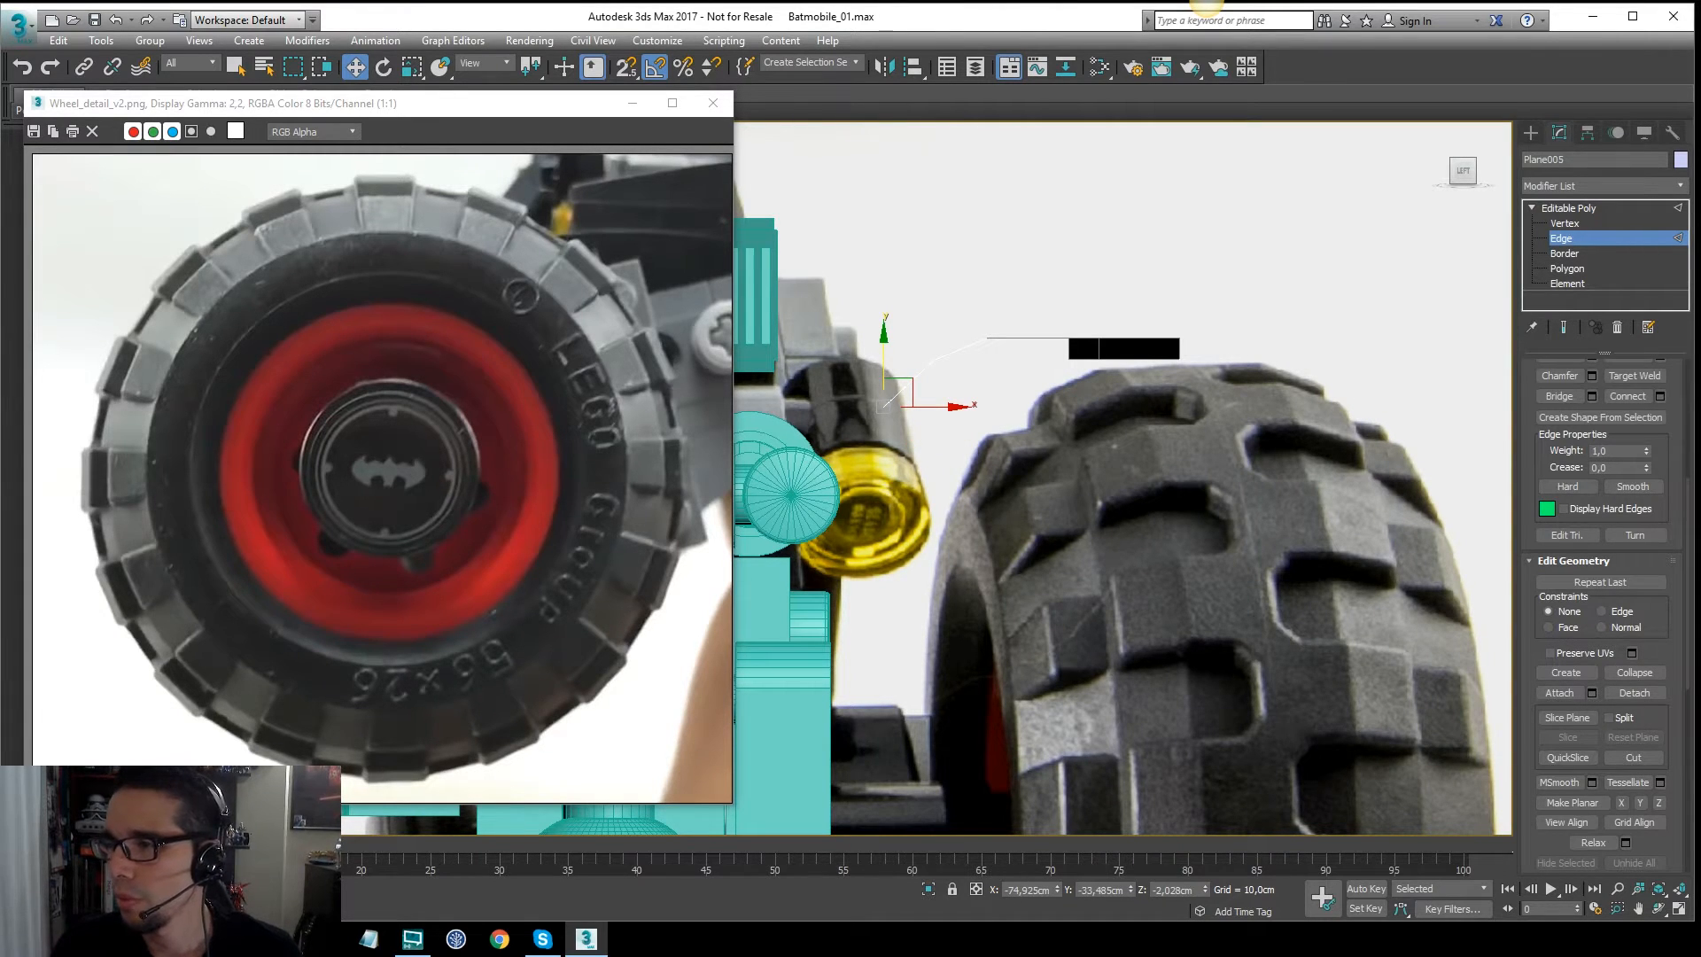
left_click_drag(1118, 369, 1189, 364)
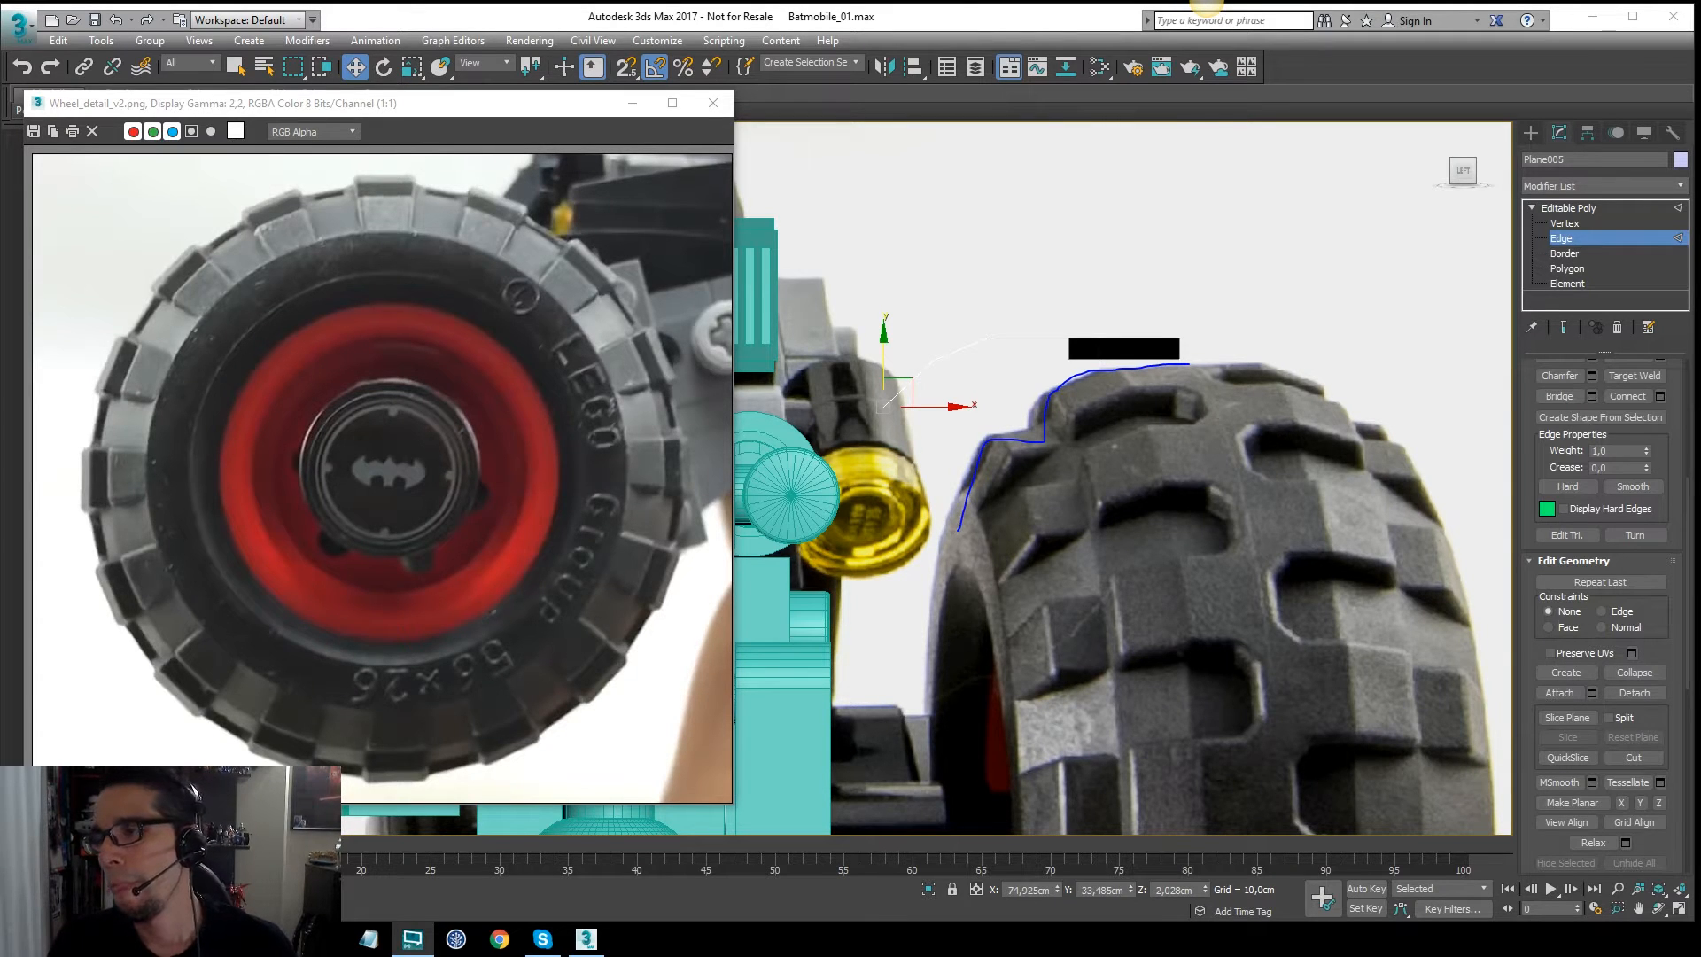
scroll(1048, 346, "up", 2)
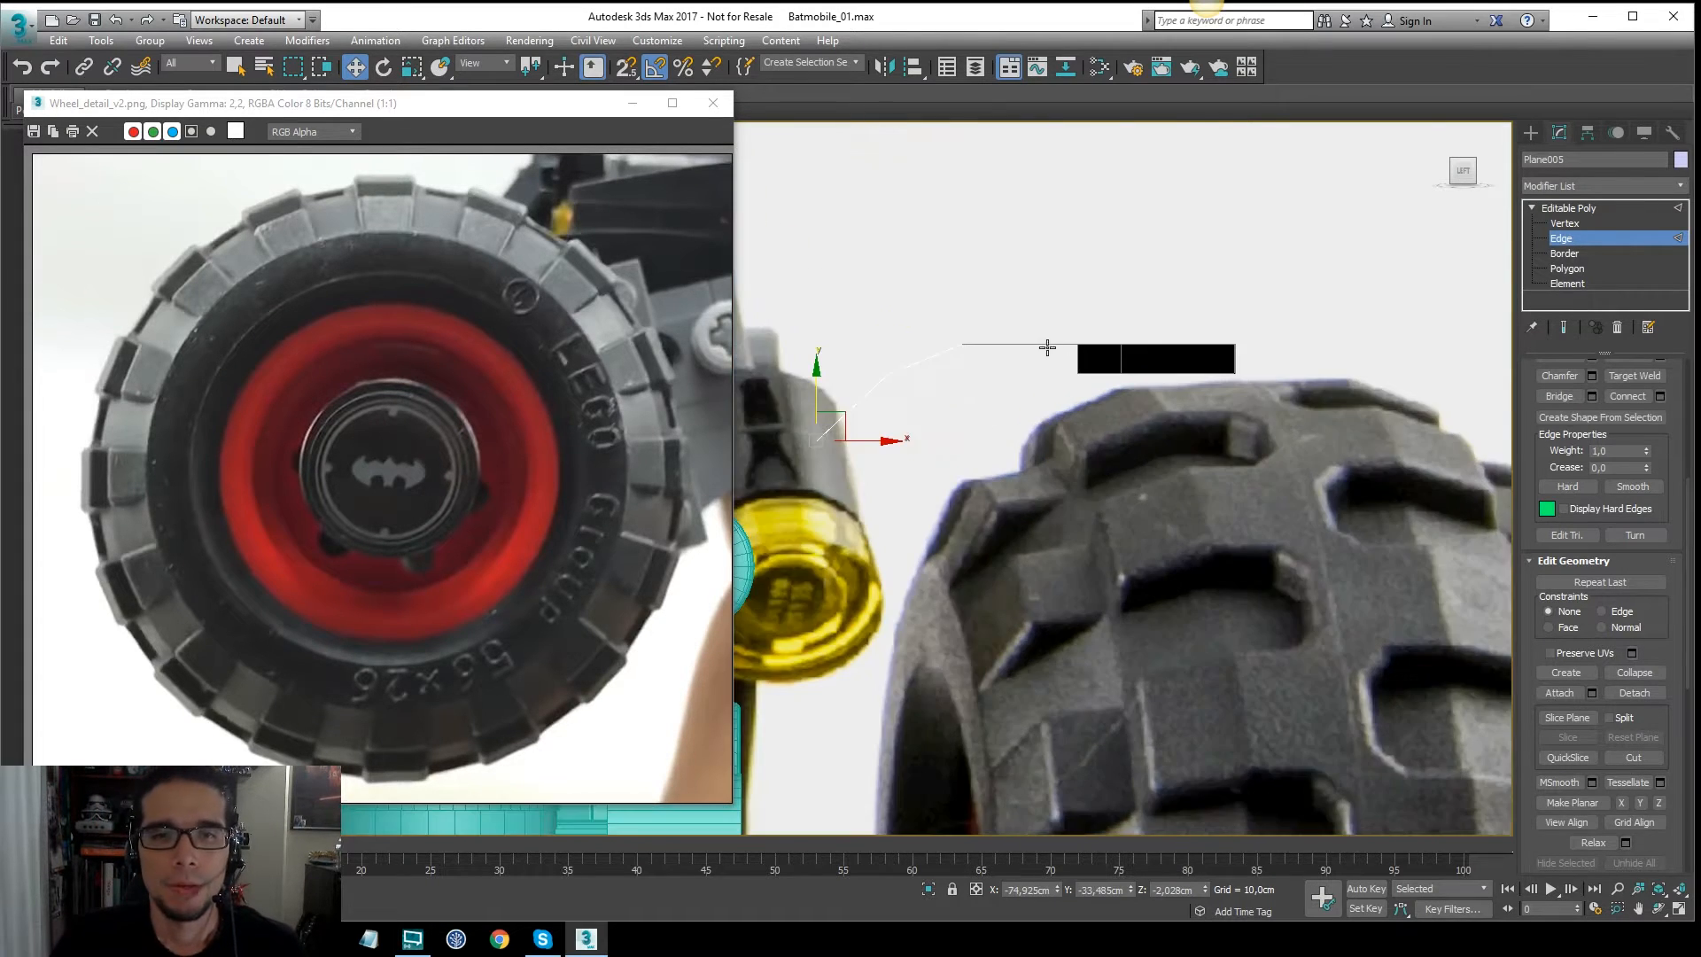
key("F3")
key("F3")
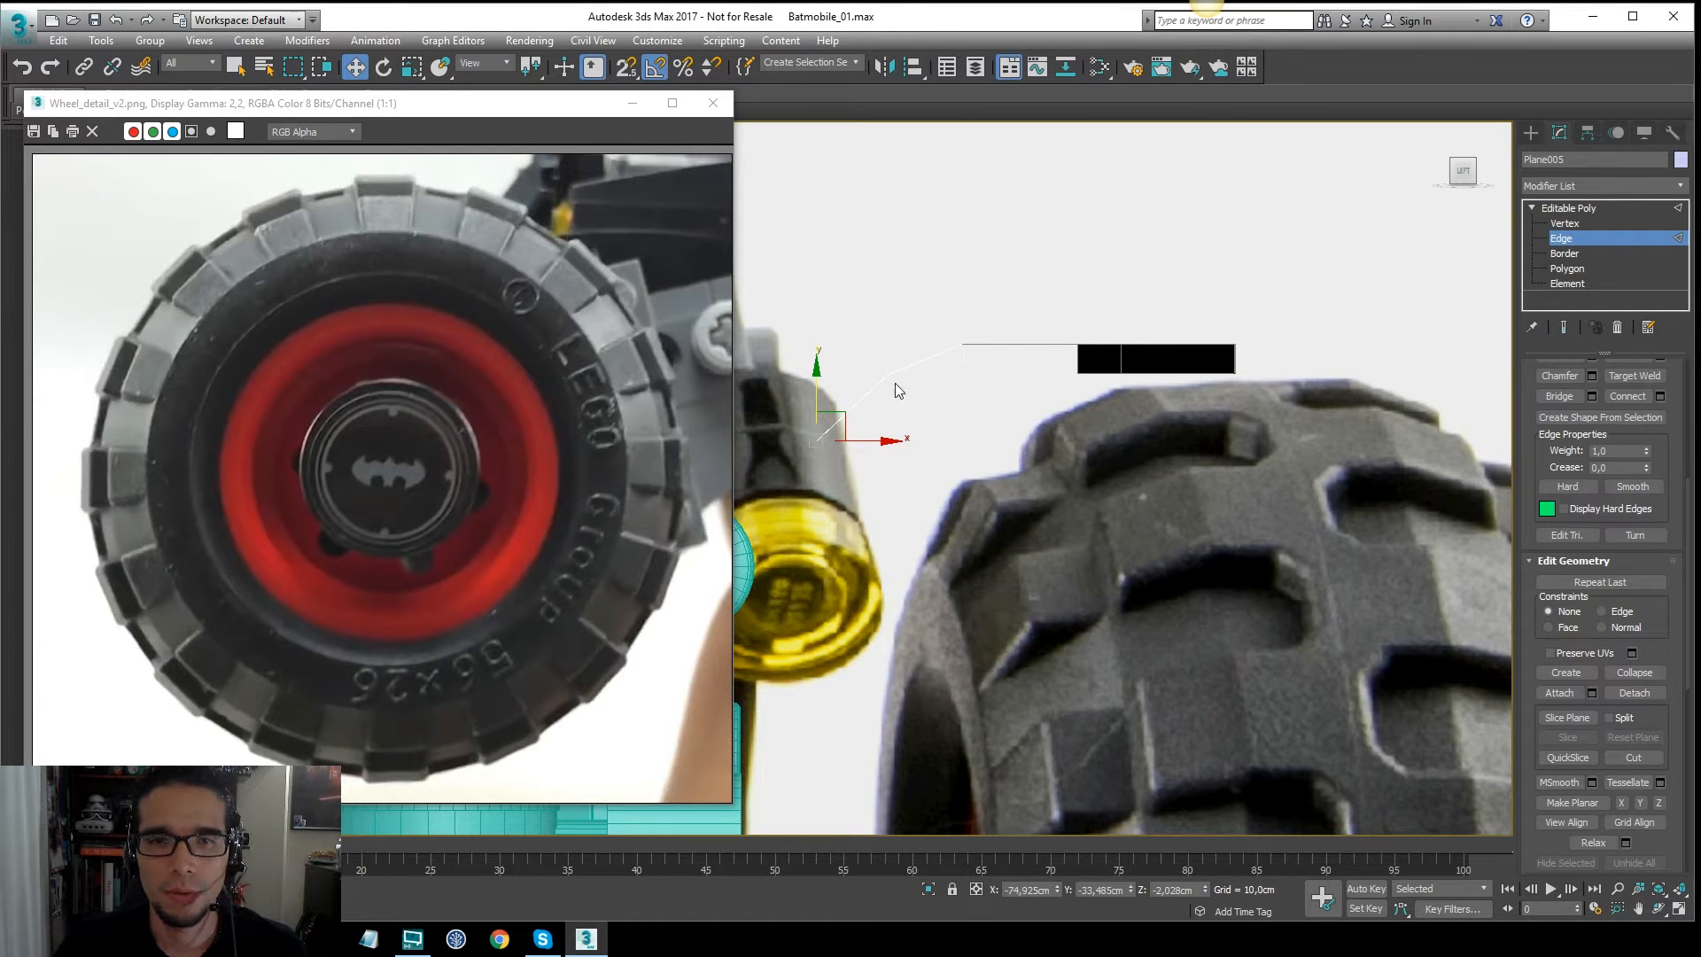
key("F3")
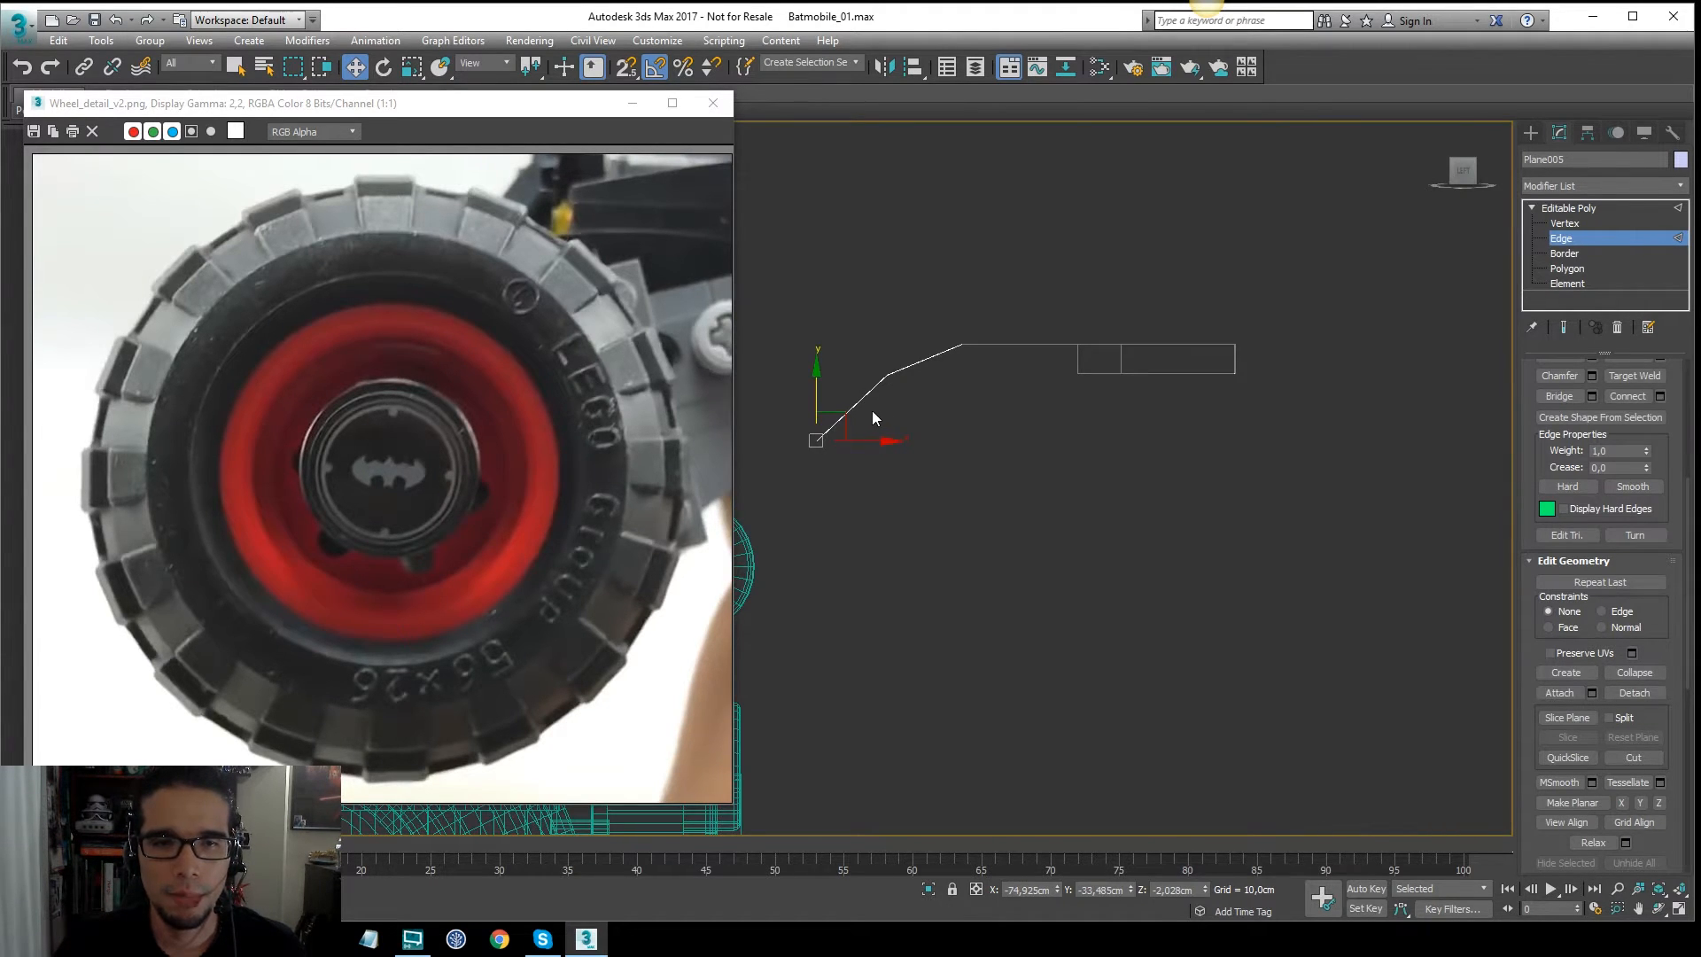
Step: Move the strip's lowered outer edge back to Y about -35.58 cm to turn the last face into a steep step
key("t")
key("z")
key("F3")
scroll(980, 453, "down", 2)
scroll(980, 458, "down", 8)
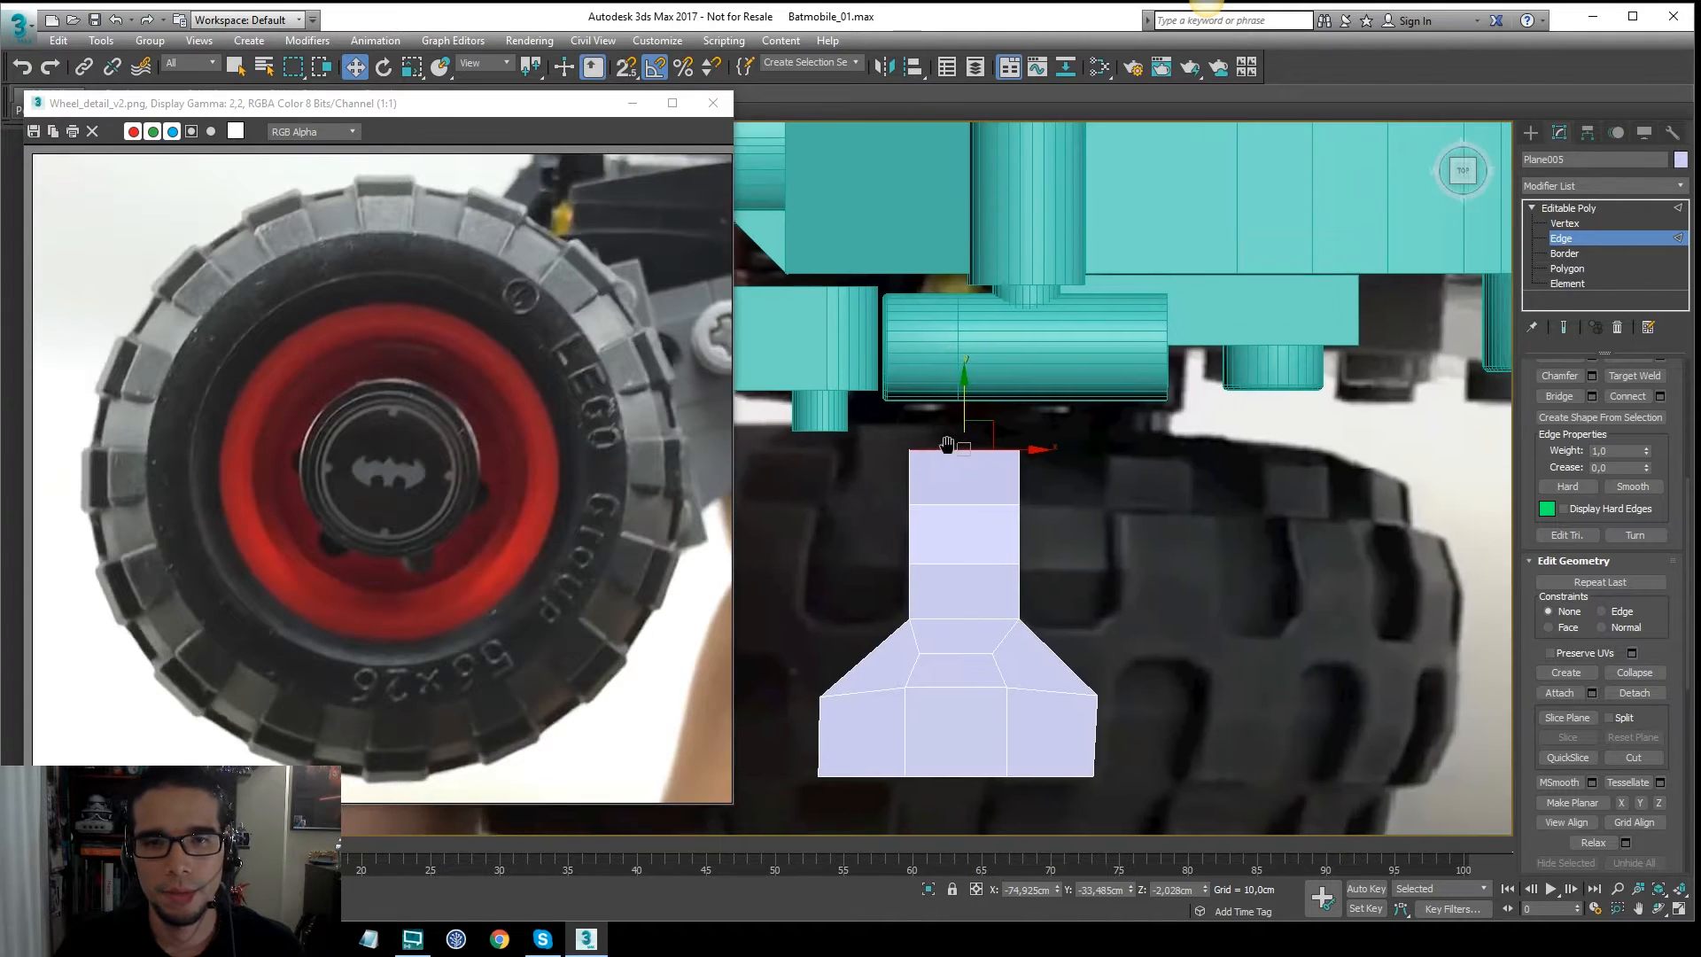
left_click_drag(1016, 349, 1015, 416)
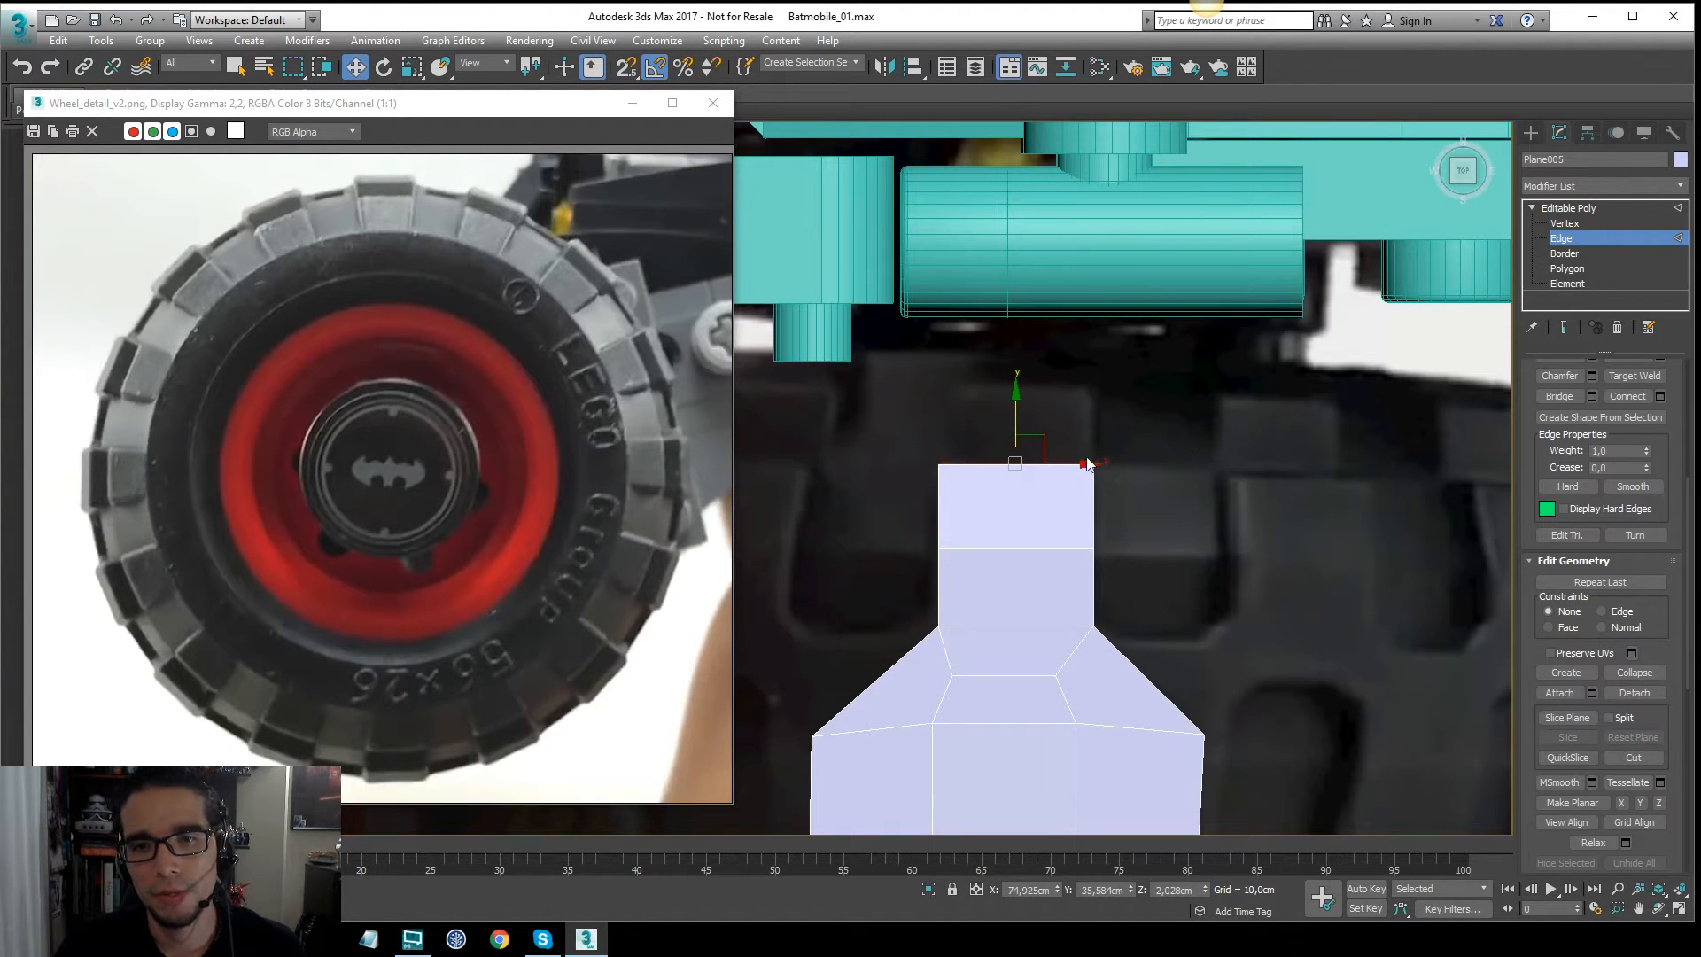
Step: Extend a new face from the narrow strip's outer edge to Y about -33.51 cm in the top view
middle_click_drag(1088, 464, 1199, 324, "alt")
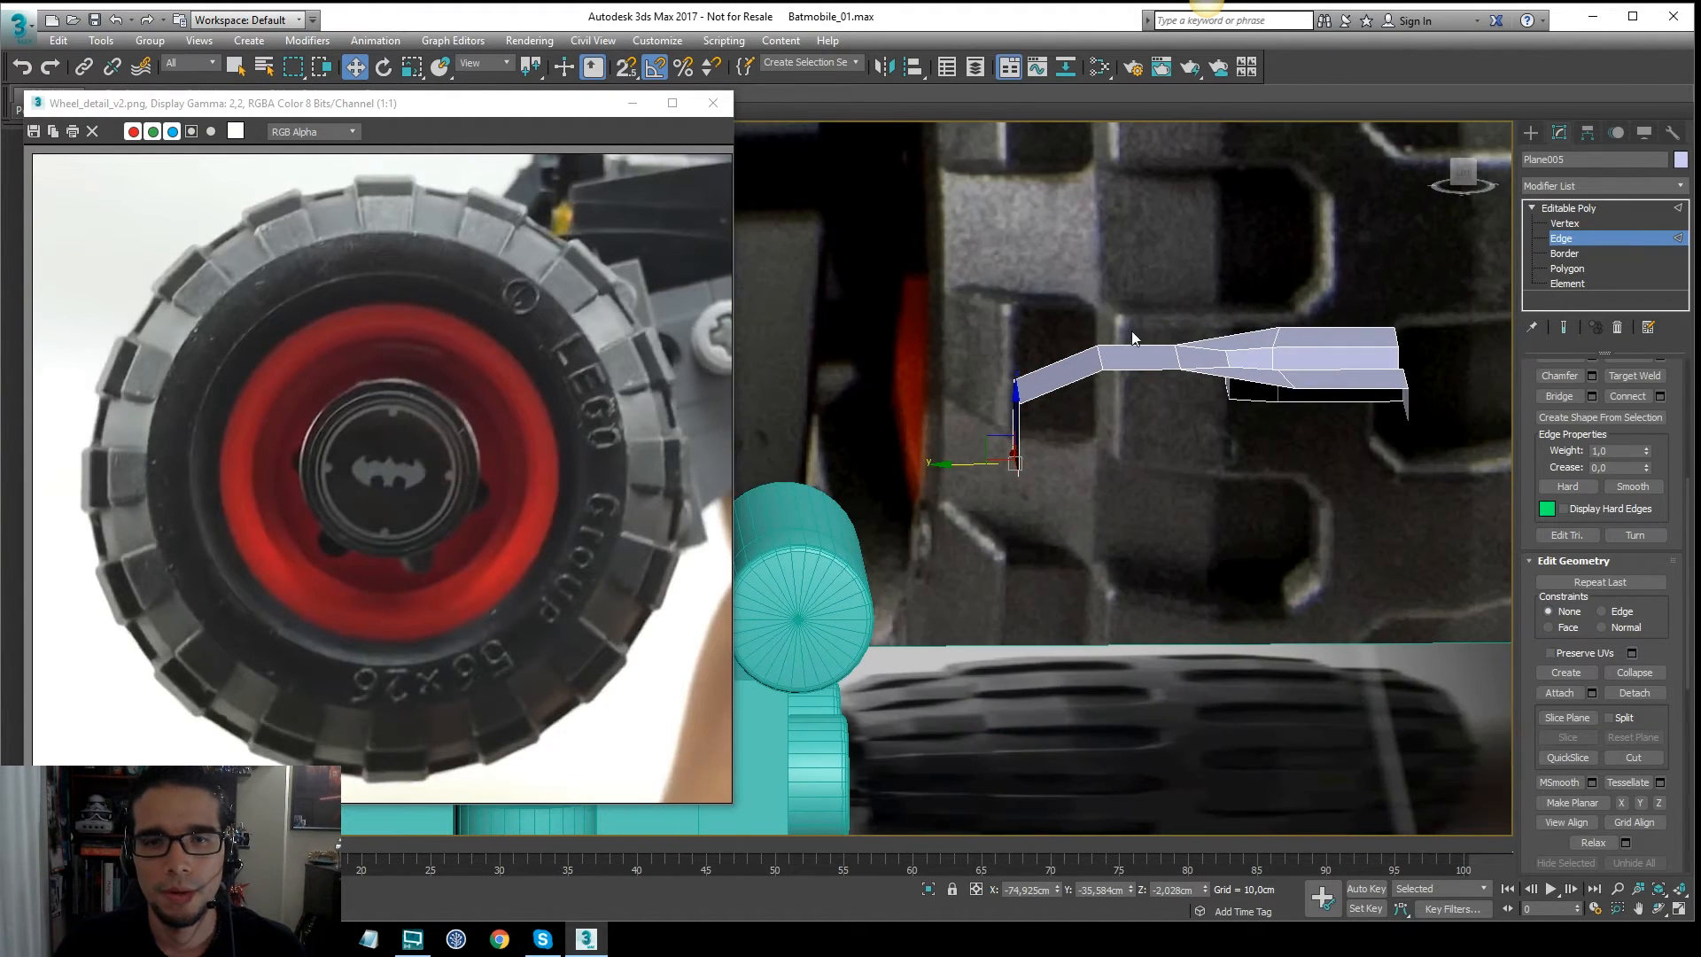
key("t")
scroll(966, 436, "down", 10)
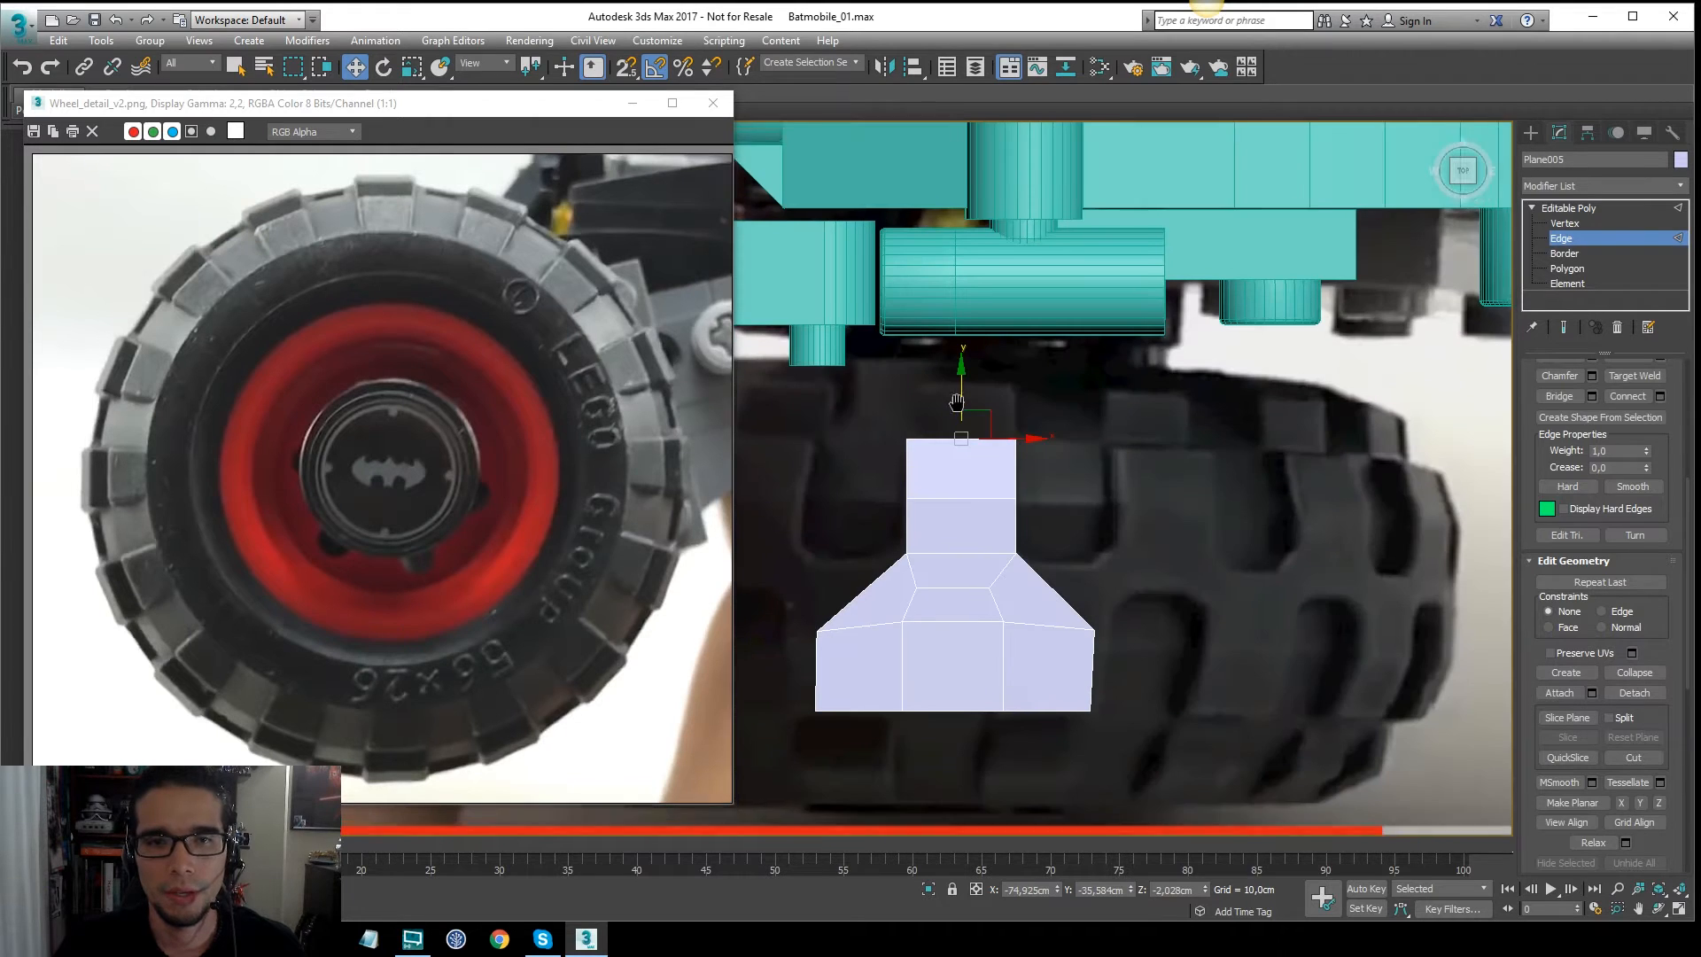
middle_click_drag(959, 400, 981, 420)
left_click_drag(983, 410, 984, 357)
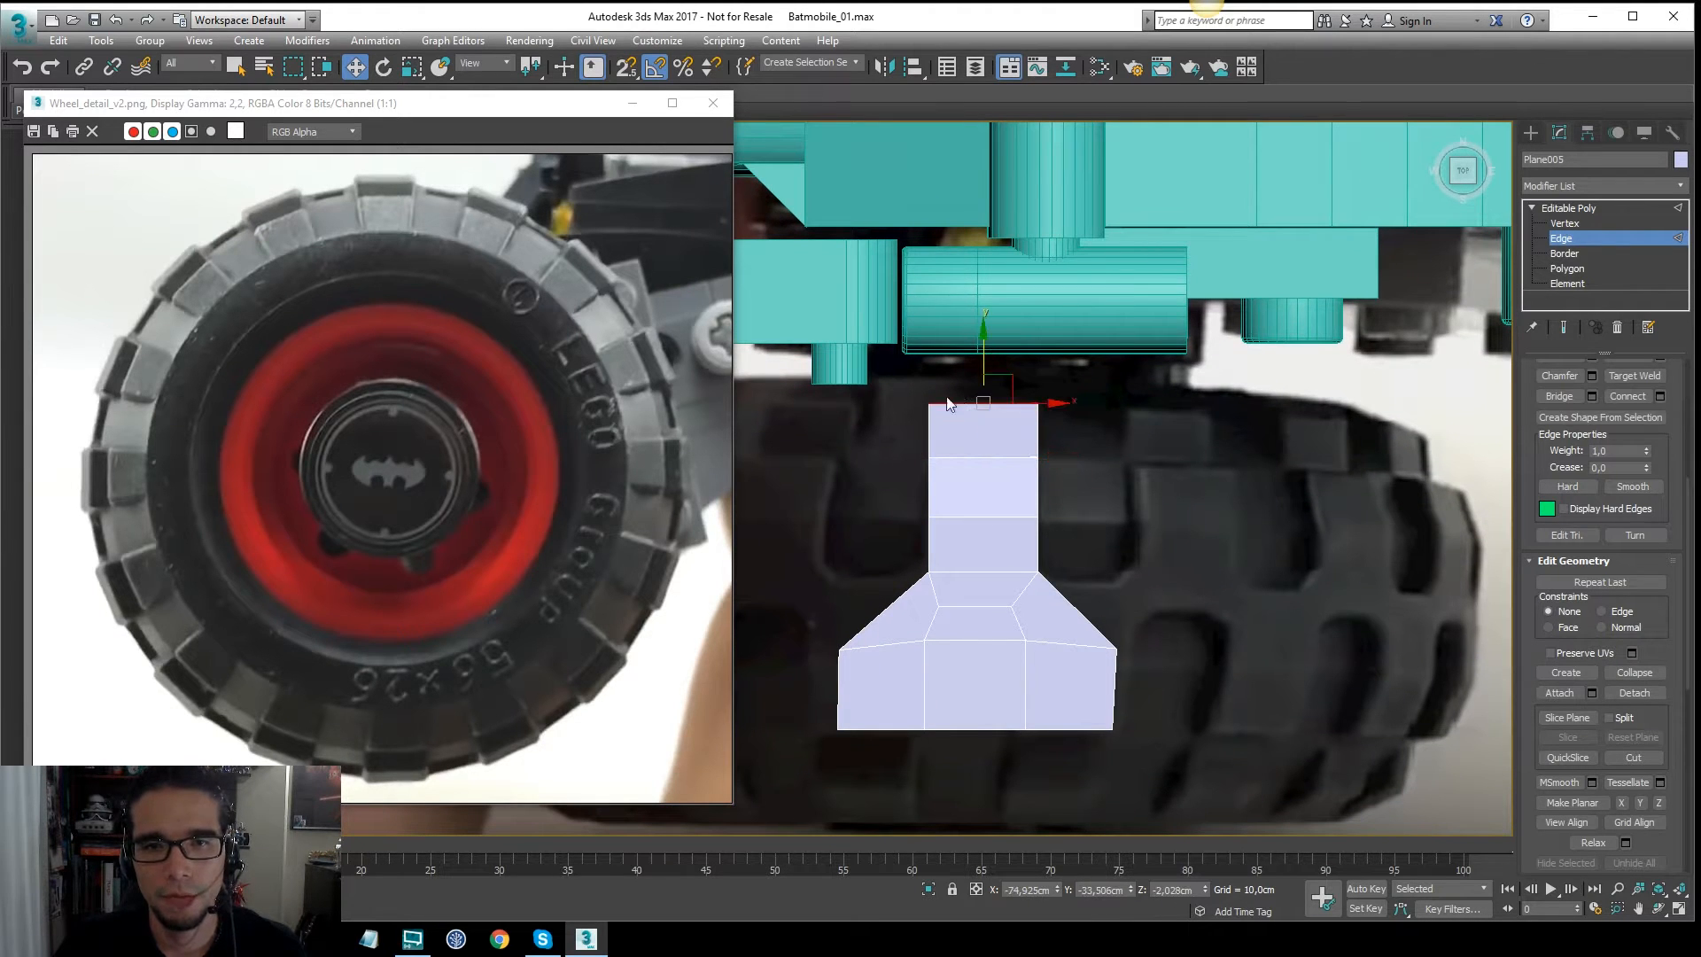
Step: Extend another face straight down from the strip's outer edge to Z about -3.05 cm
key("l")
middle_click_drag(1091, 306, 1109, 276, "alt")
left_click_drag(984, 348, 977, 375, "shift")
key("f")
key("l")
scroll(1060, 358, "down", 10)
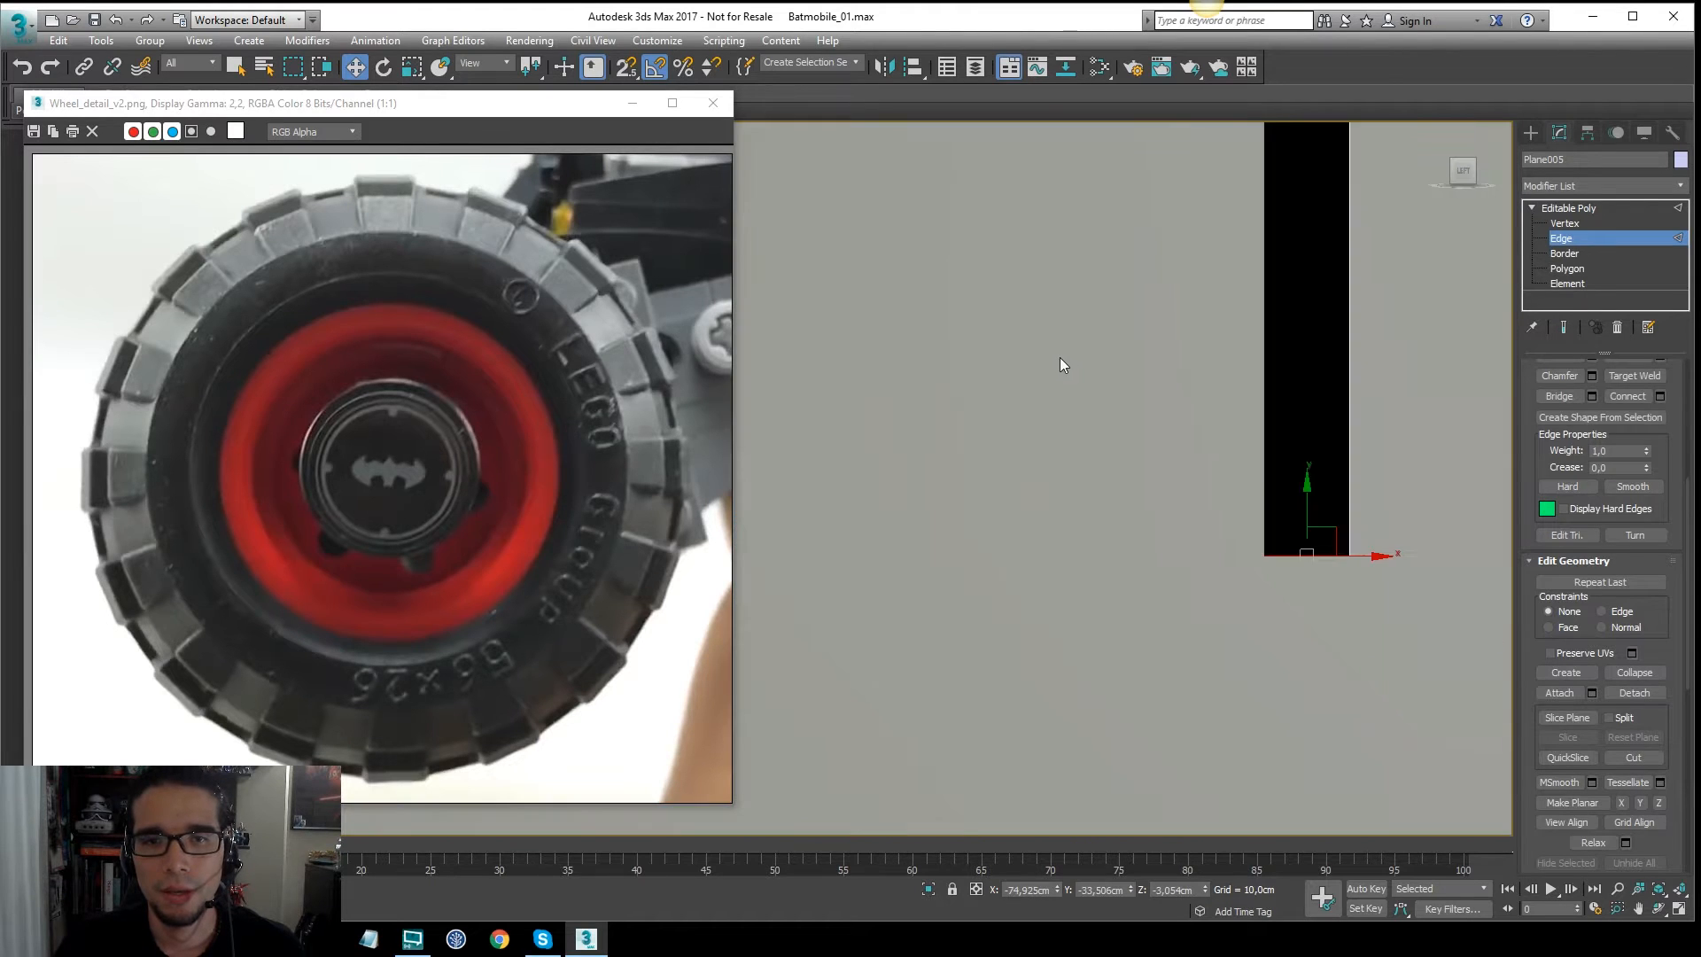
scroll(1056, 354, "down", 10)
middle_click_drag(1142, 298, 1076, 375)
middle_click_drag(1185, 326, 1128, 372)
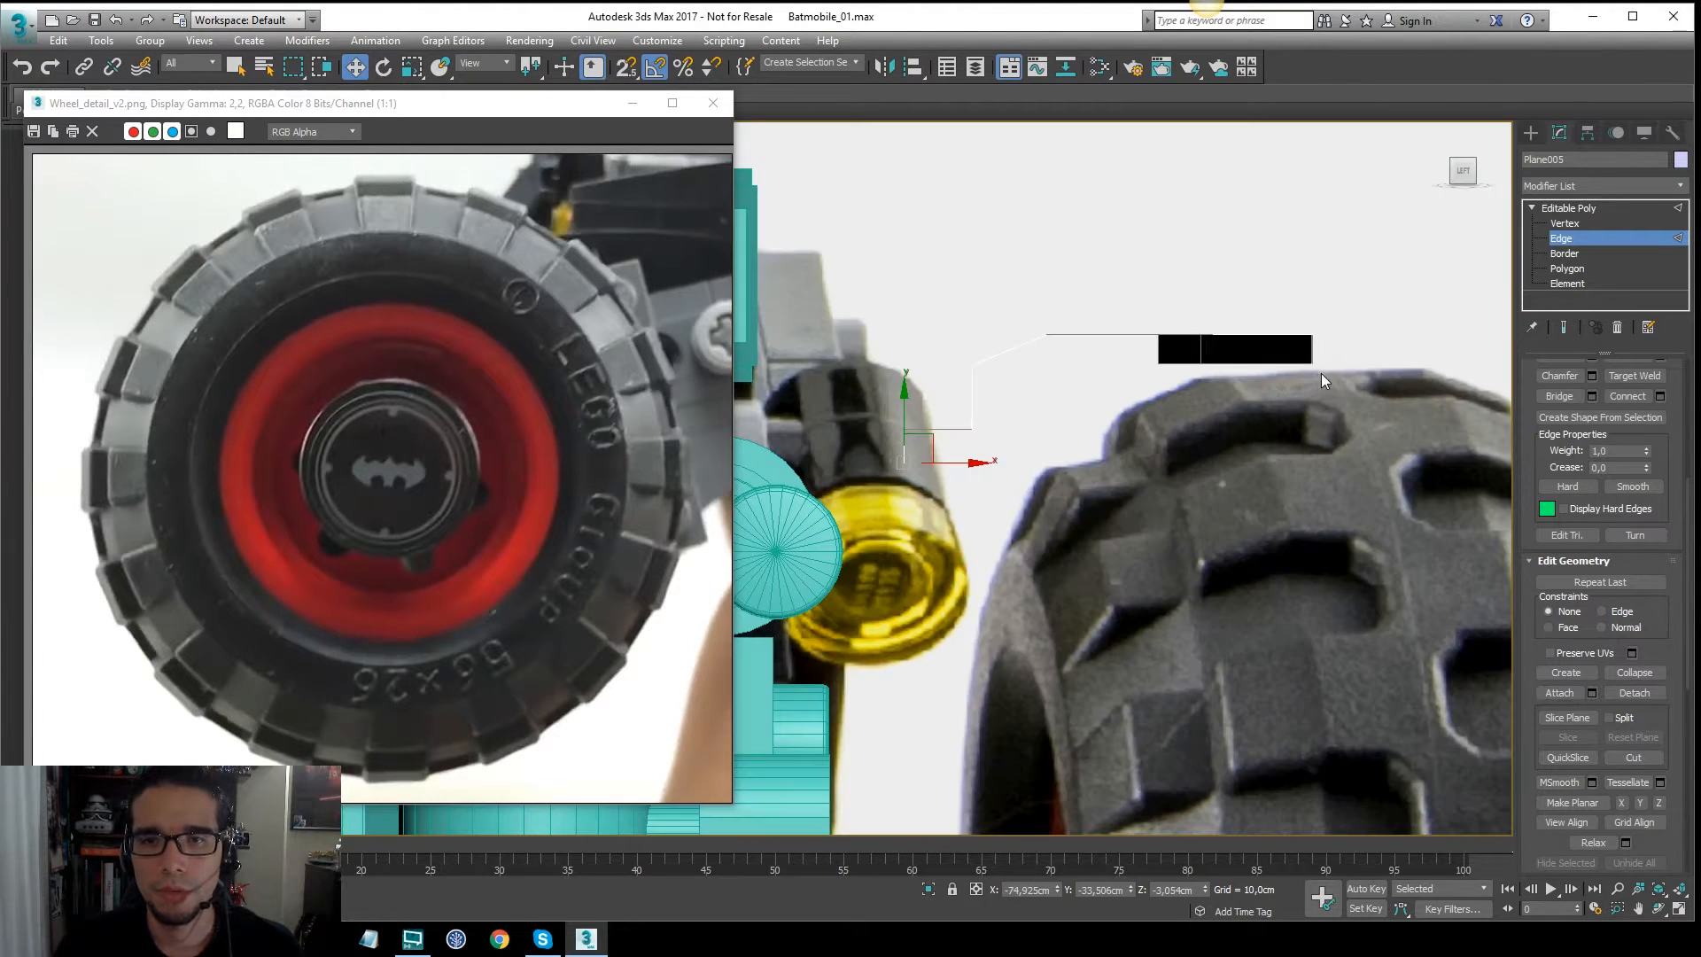
Step: Move the strip's lowest edge to Y about -32.93 cm and Z about -4.58 cm, slanting the last face along the sidewall
key("F3")
key("F3")
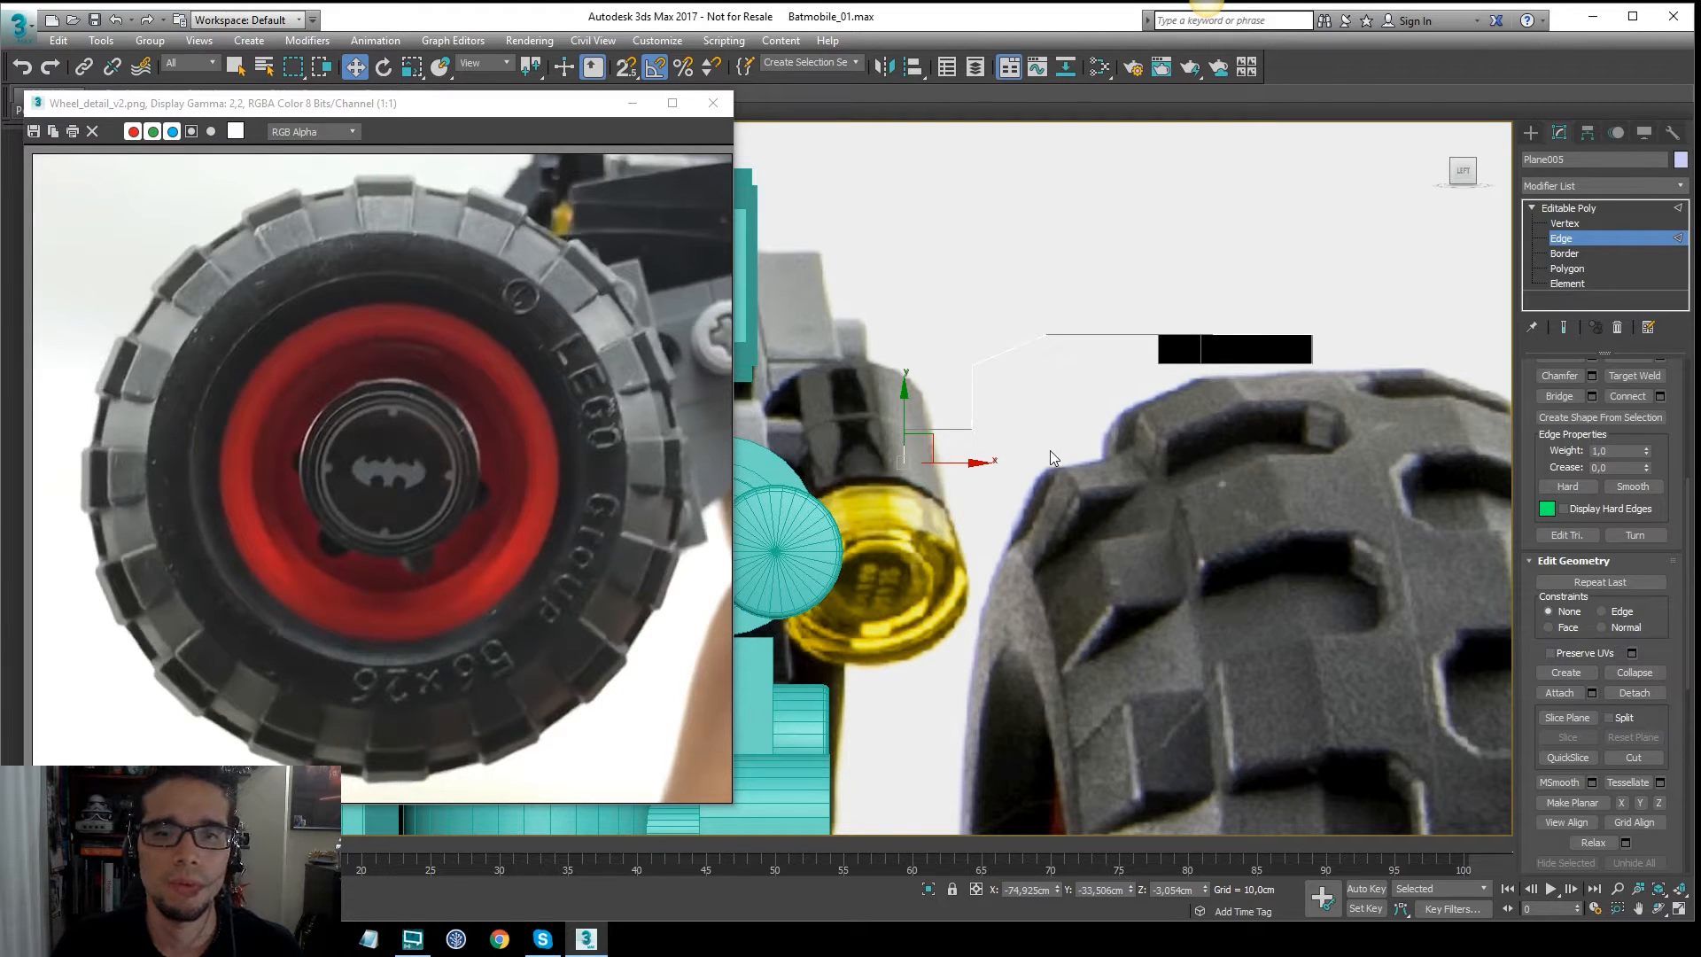
key("F3")
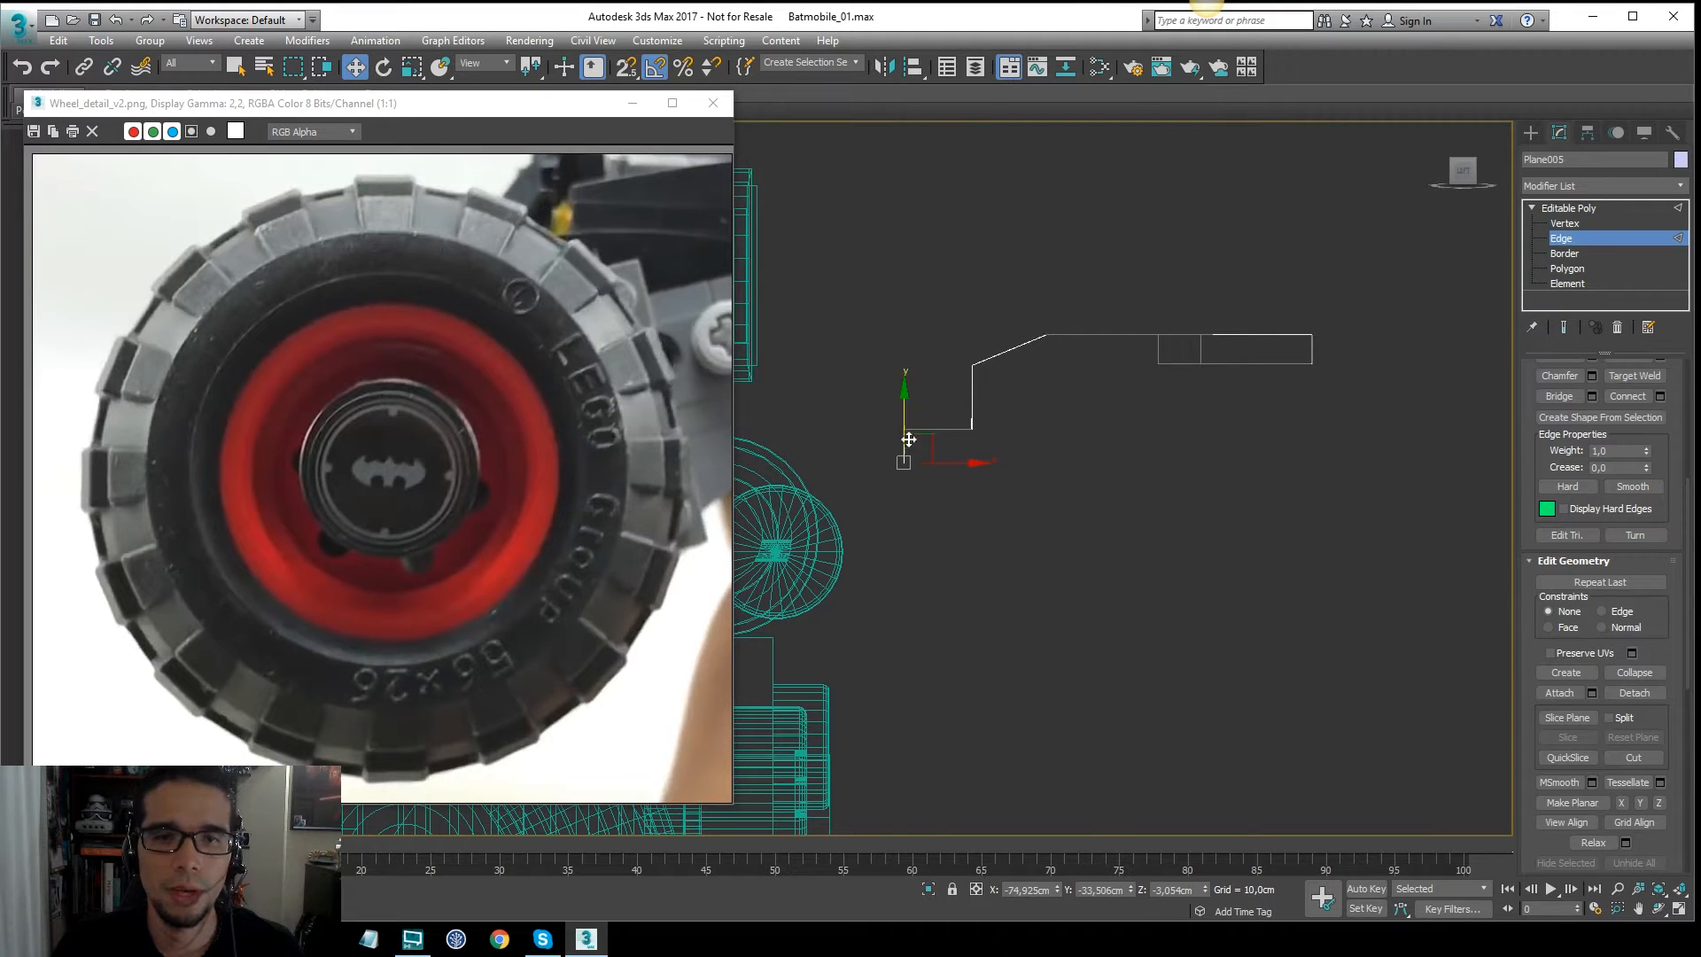
key("F3")
left_click_drag(934, 436, 904, 535, "shift")
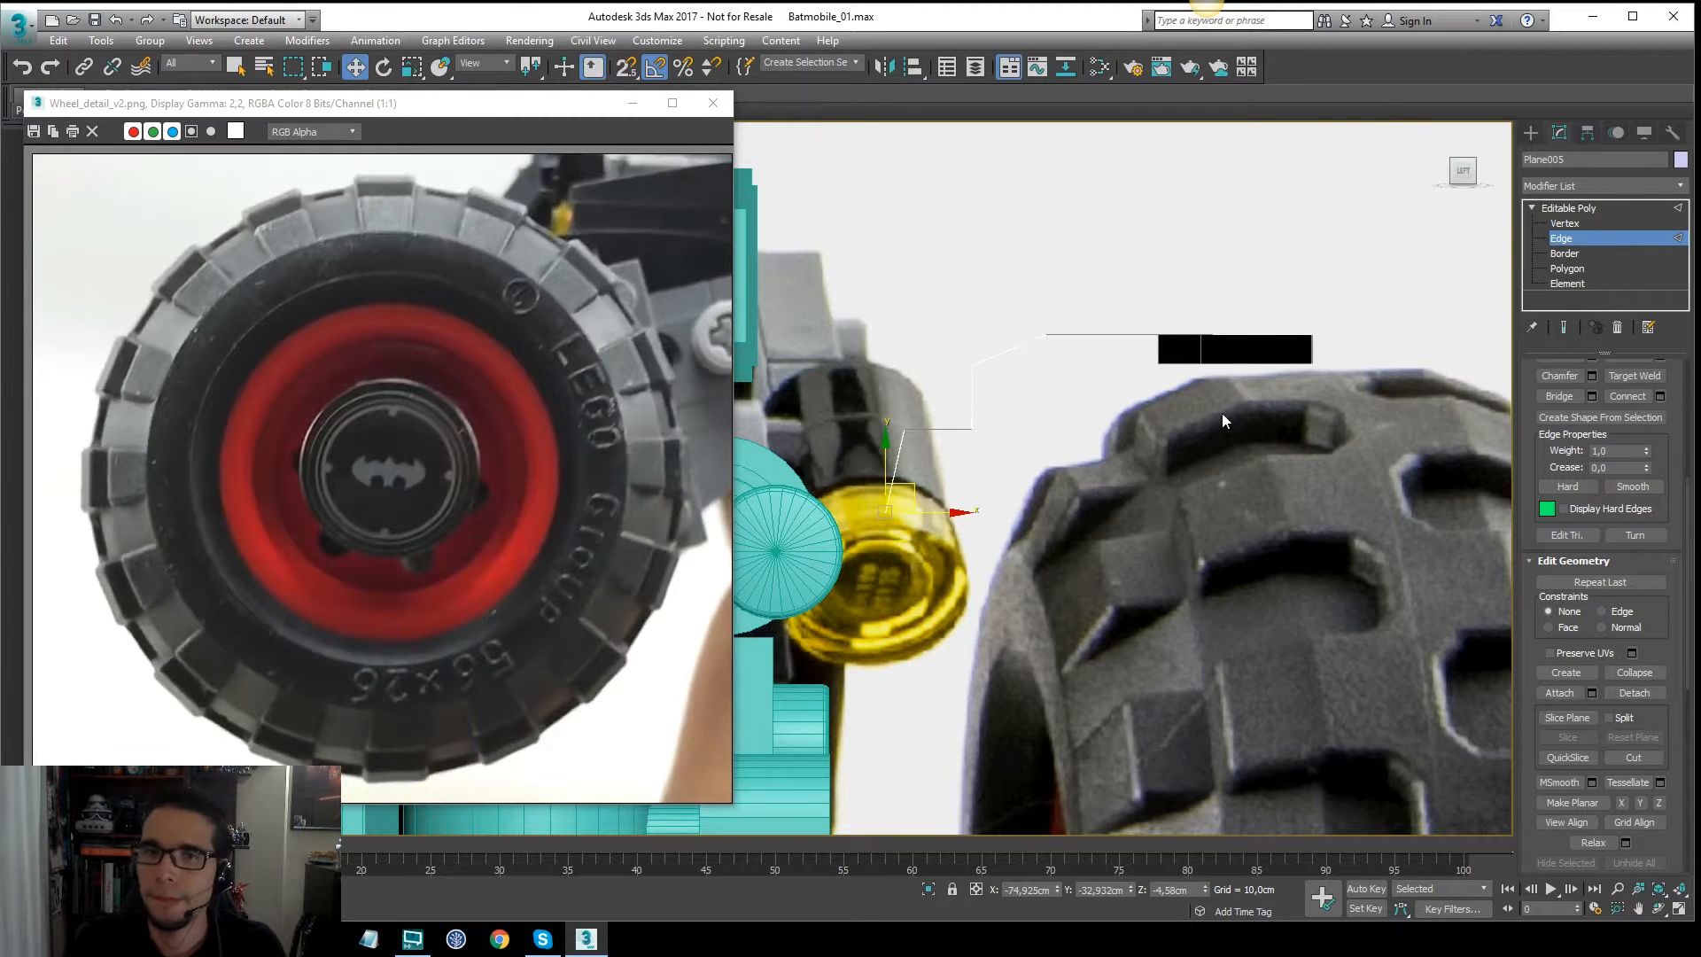
key("F3")
key("F3")
Step: Select the three lower edges across the segment's wide end and extend them into a new row of faces to Y about -48.30 cm
middle_click_drag(1225, 379, 1117, 464, "alt")
key("t")
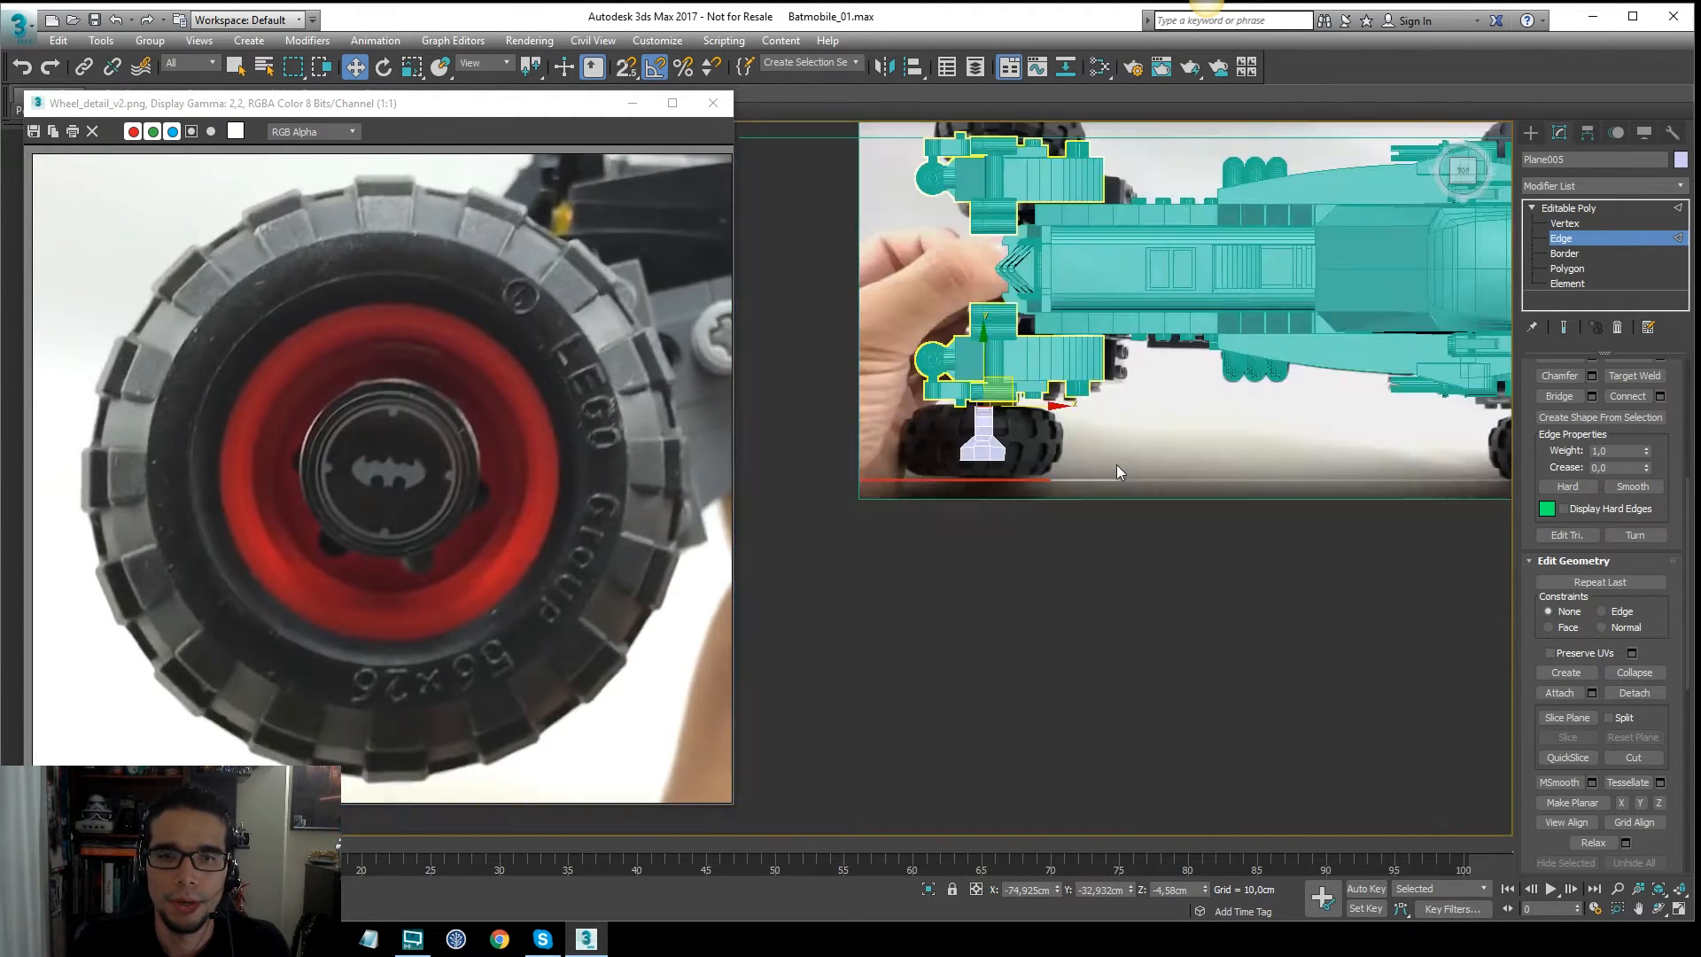
key("z")
scroll(993, 505, "down", 10)
middle_click_drag(976, 586, 988, 437)
scroll(989, 437, "up", 2)
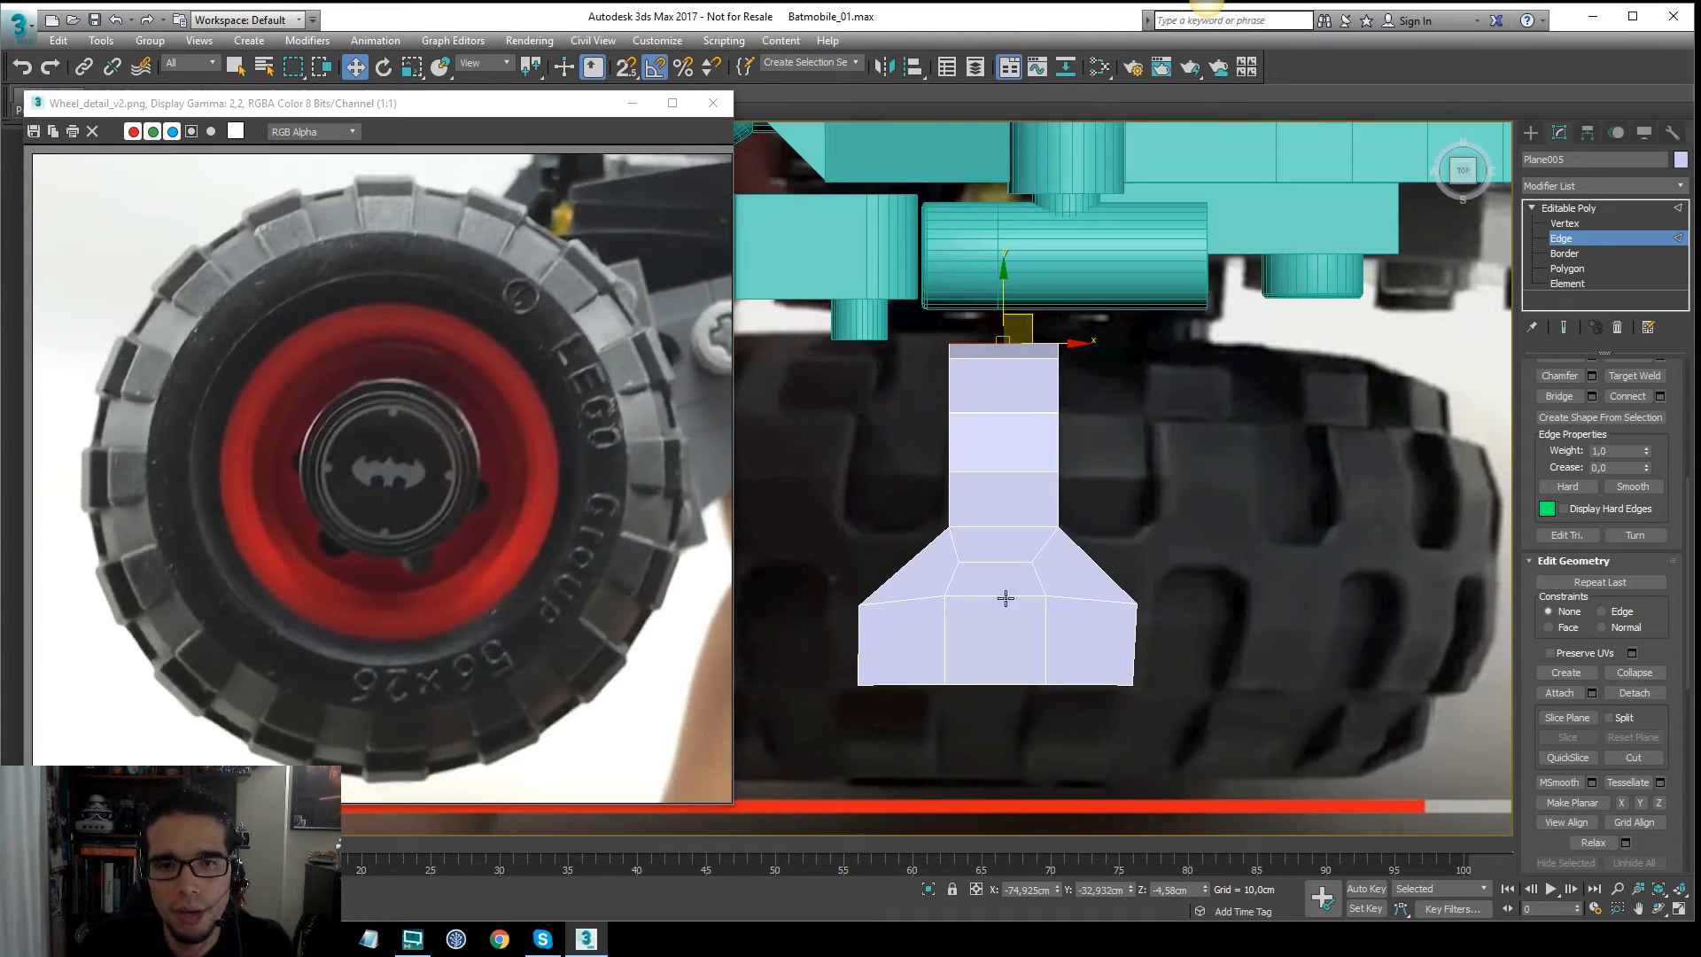
middle_click_drag(993, 533, 1060, 371)
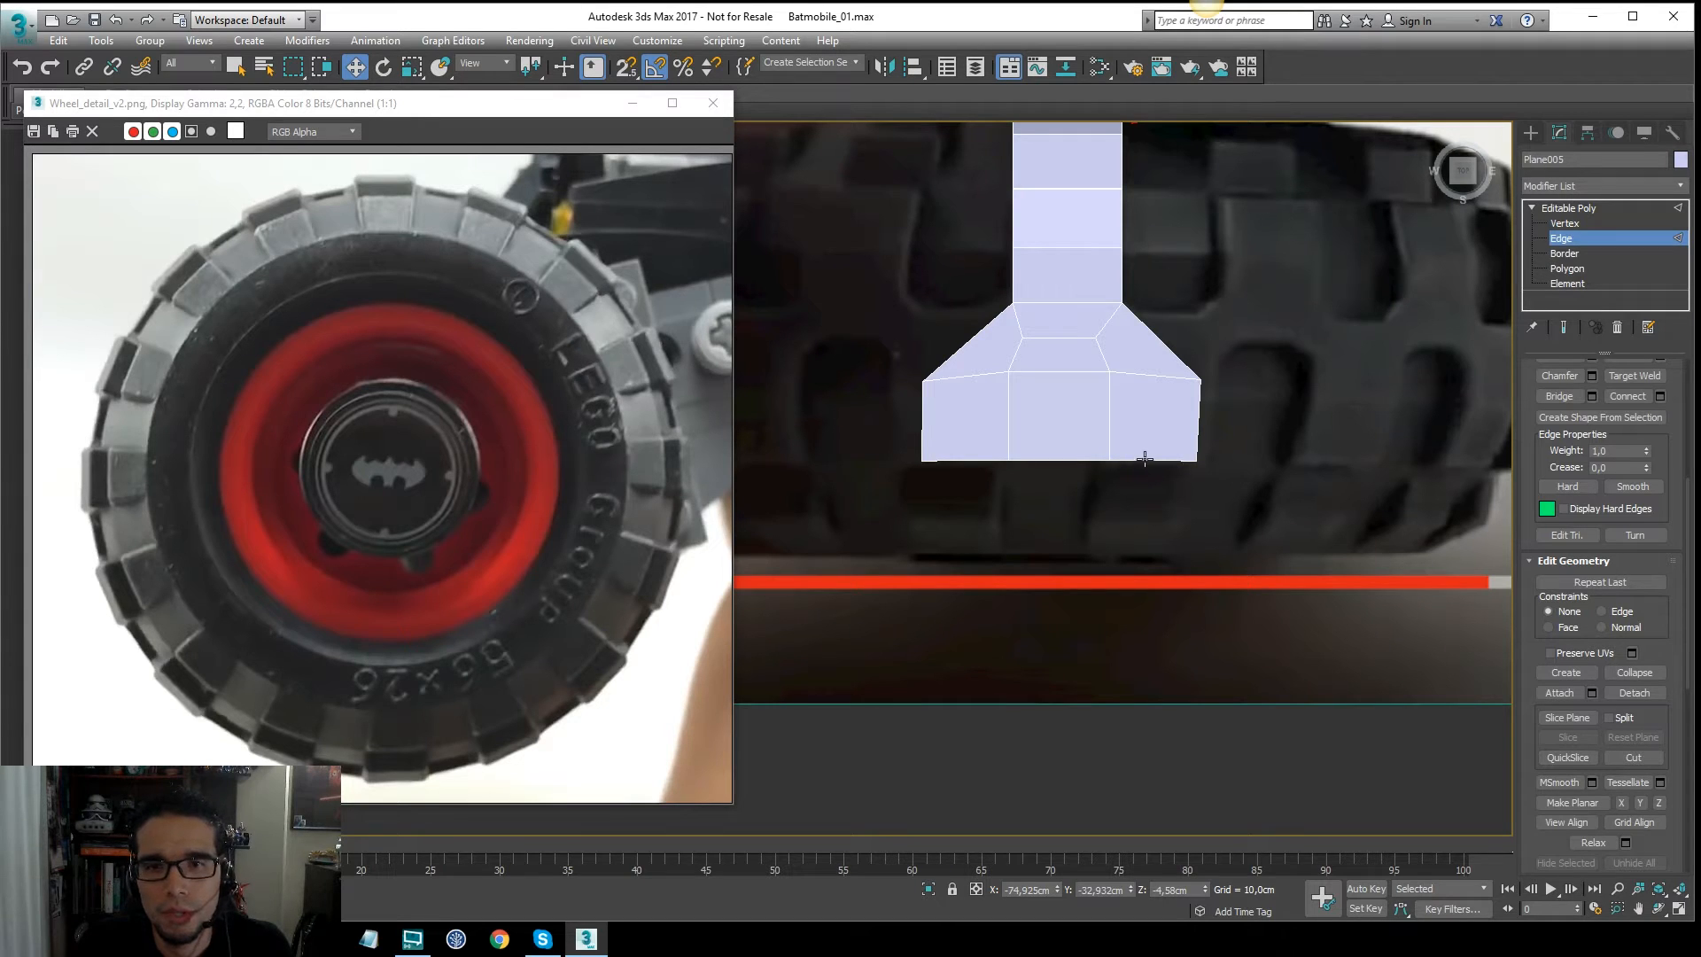
middle_click_drag(1145, 462, 1143, 410, "alt")
left_click(1149, 394)
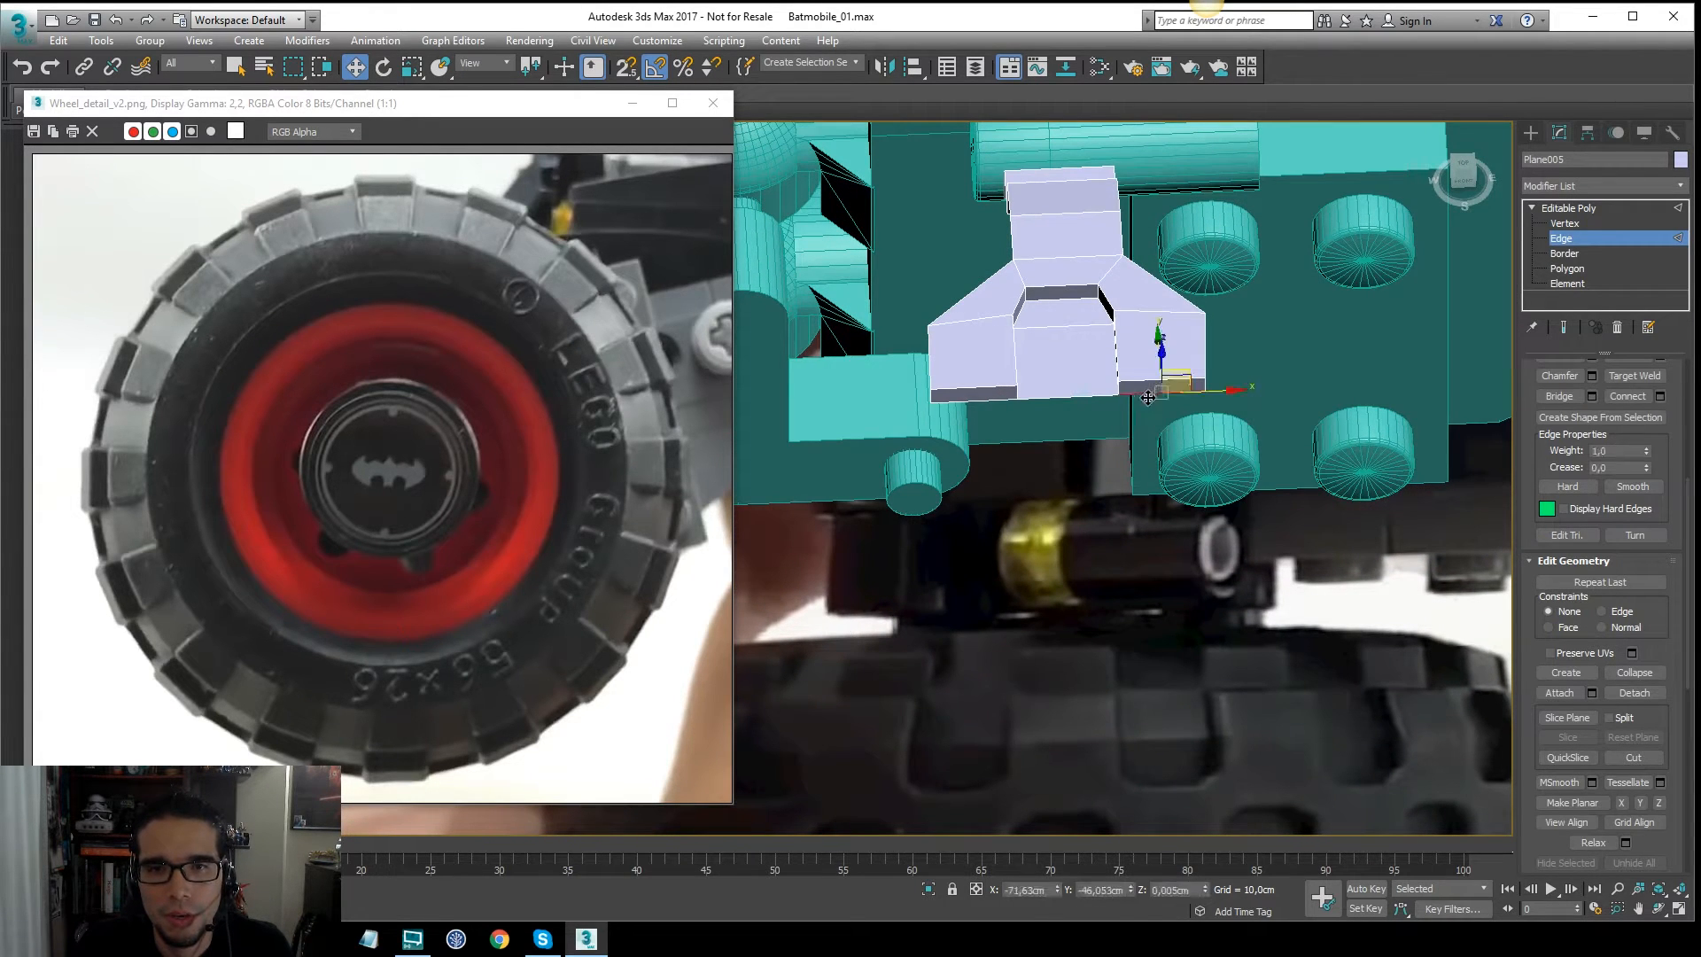
left_click(1064, 399, "ctrl")
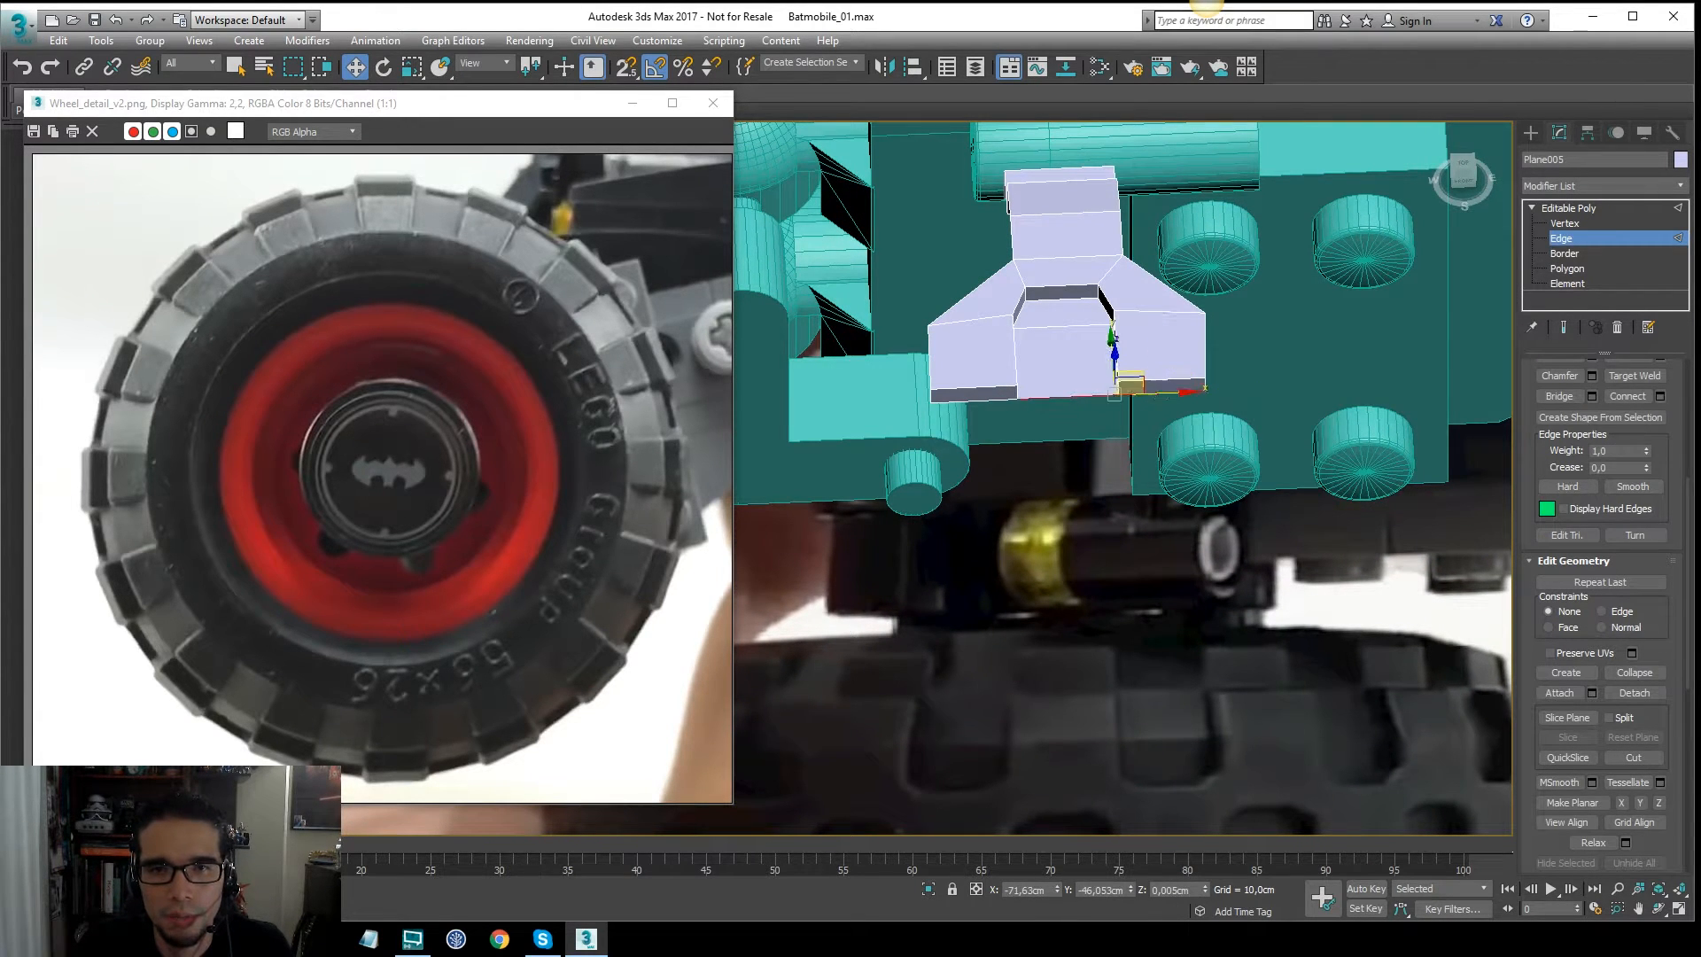
left_click(988, 405, "ctrl")
key("t")
key("z")
scroll(1055, 388, "down", 10)
scroll(1027, 381, "up", 4)
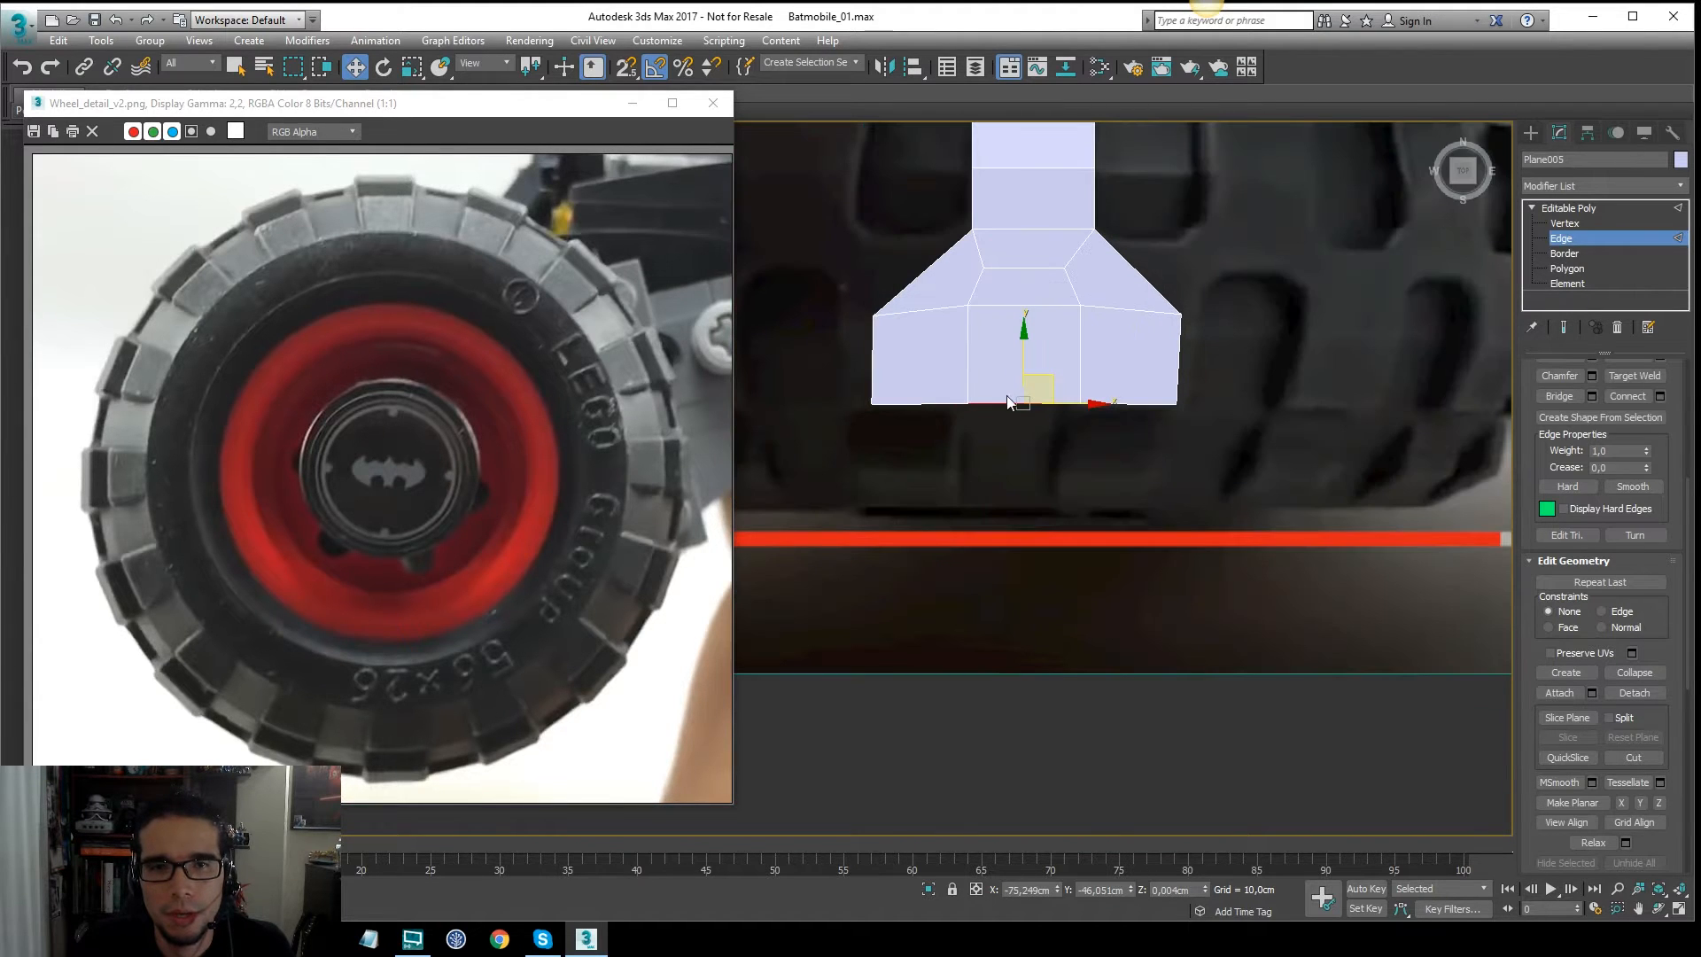
left_click_drag(1021, 366, 1018, 429, "shift")
scroll(1088, 409, "down", 4)
Step: Select the wide end's outer vertices, including the new row, and lower them together to Z about -0.23 cm following the reference tire's curvature
middle_click_drag(1088, 411, 1245, 273, "alt")
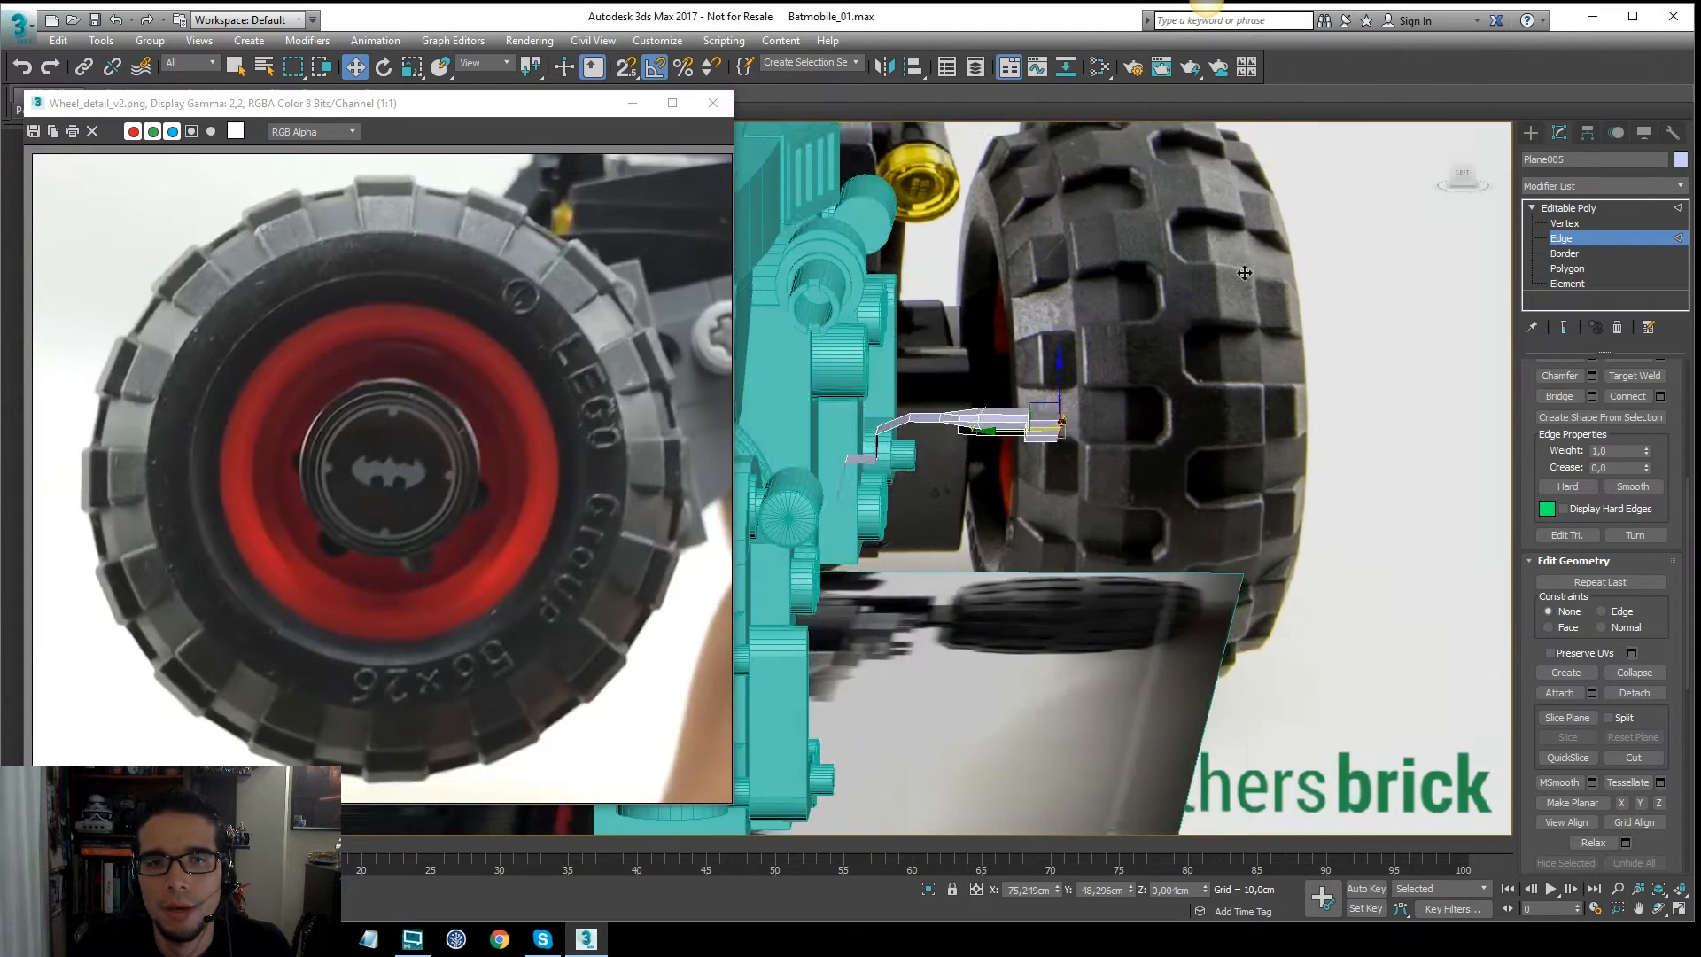
key("l")
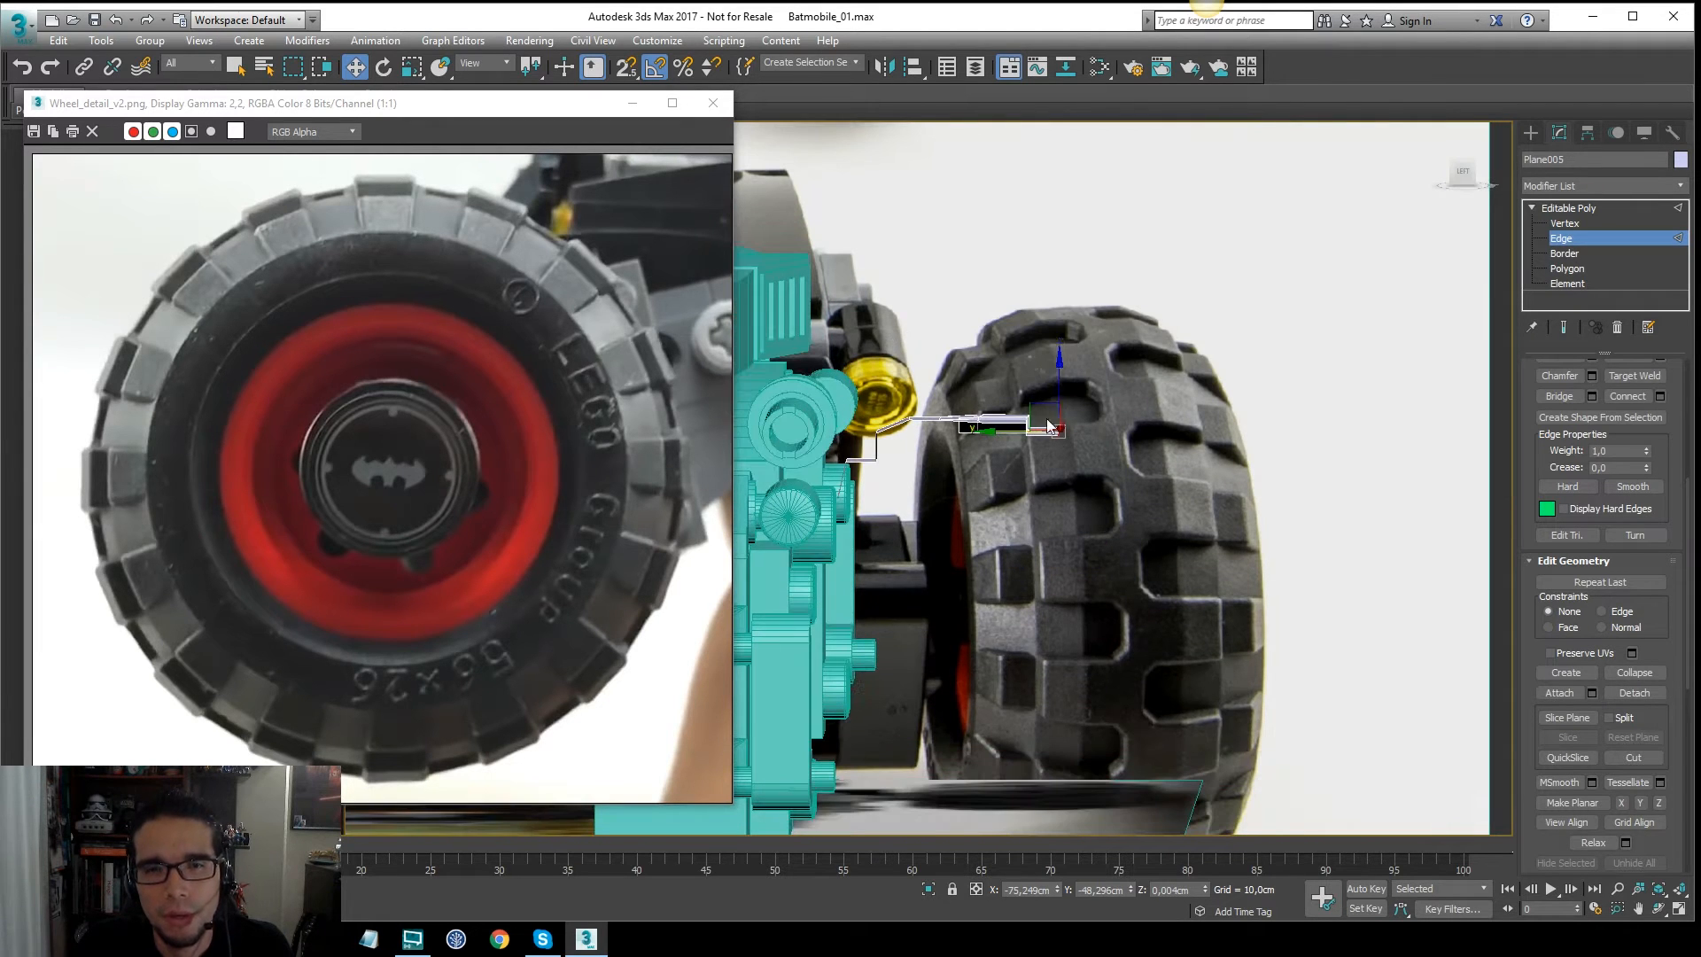
scroll(1049, 426, "up", 3)
key("alt")
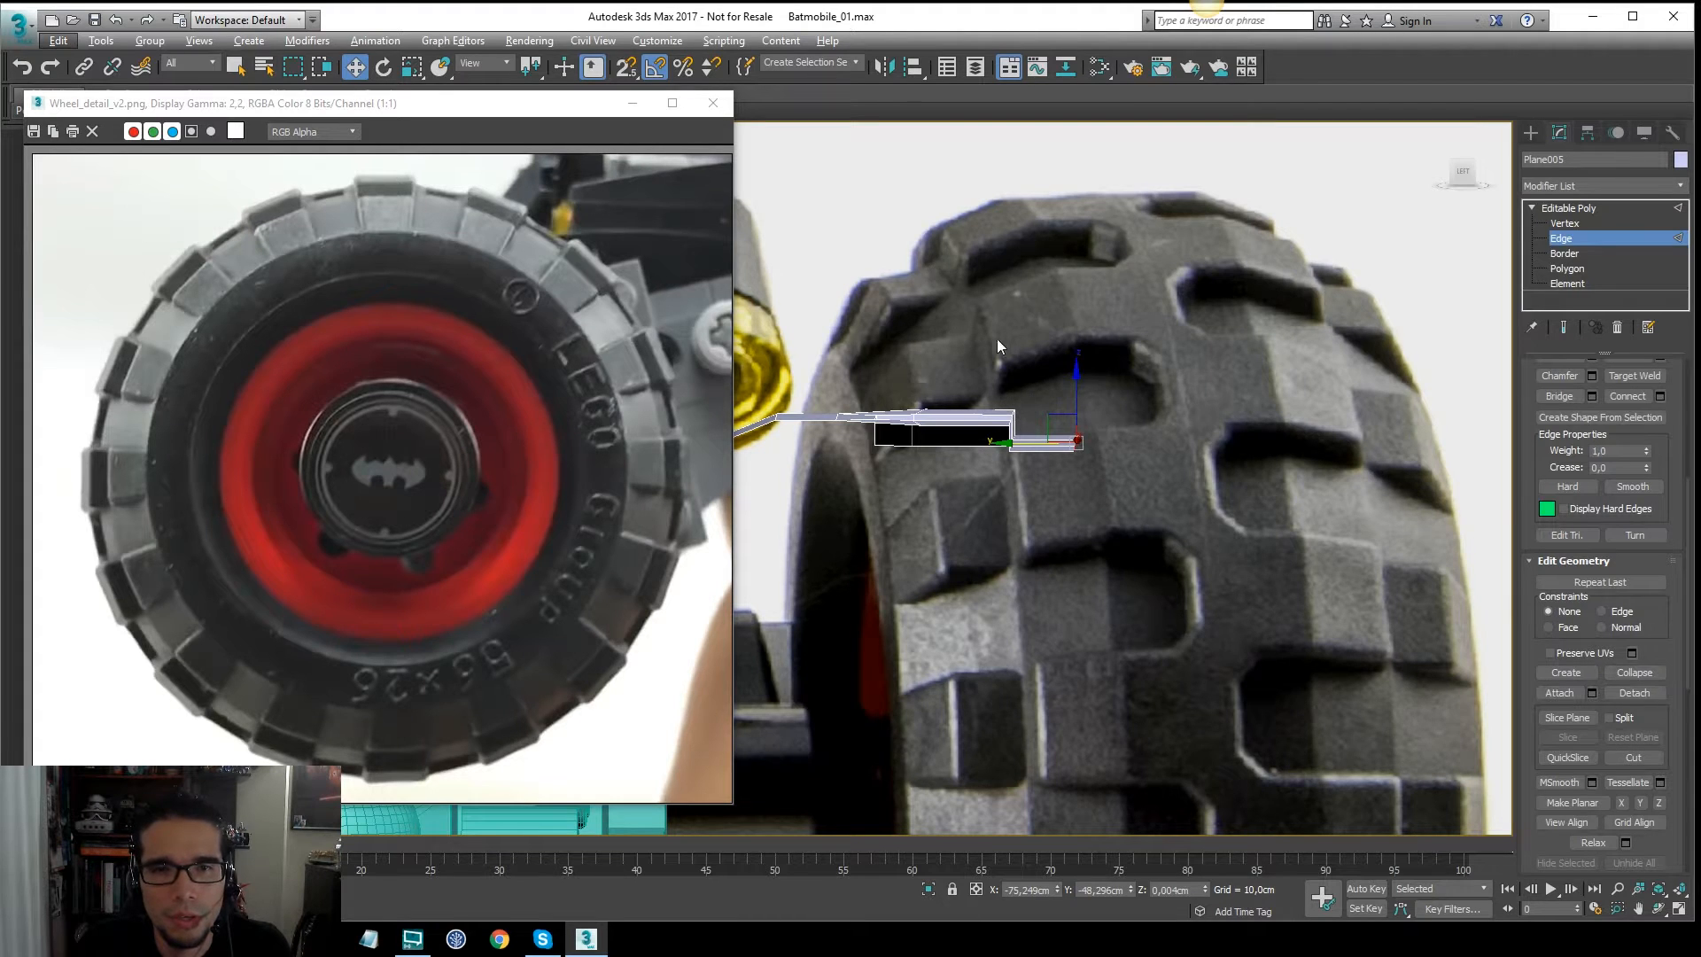
scroll(997, 345, "down", 5)
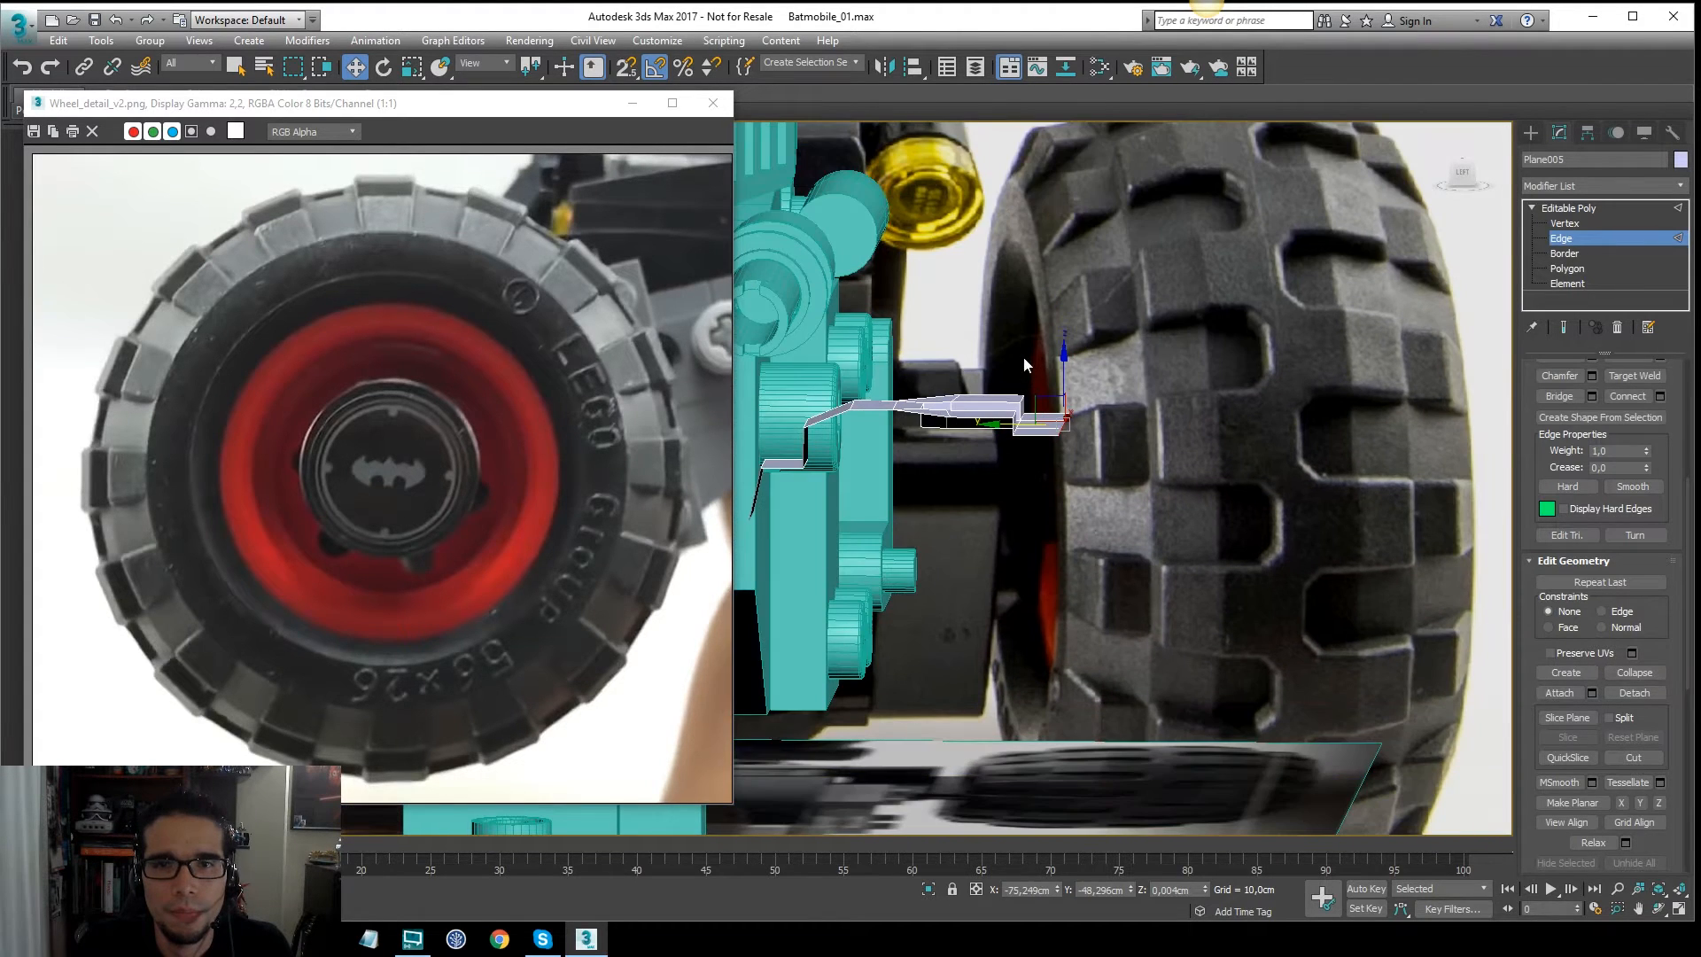
middle_click_drag(1070, 347, 1053, 416)
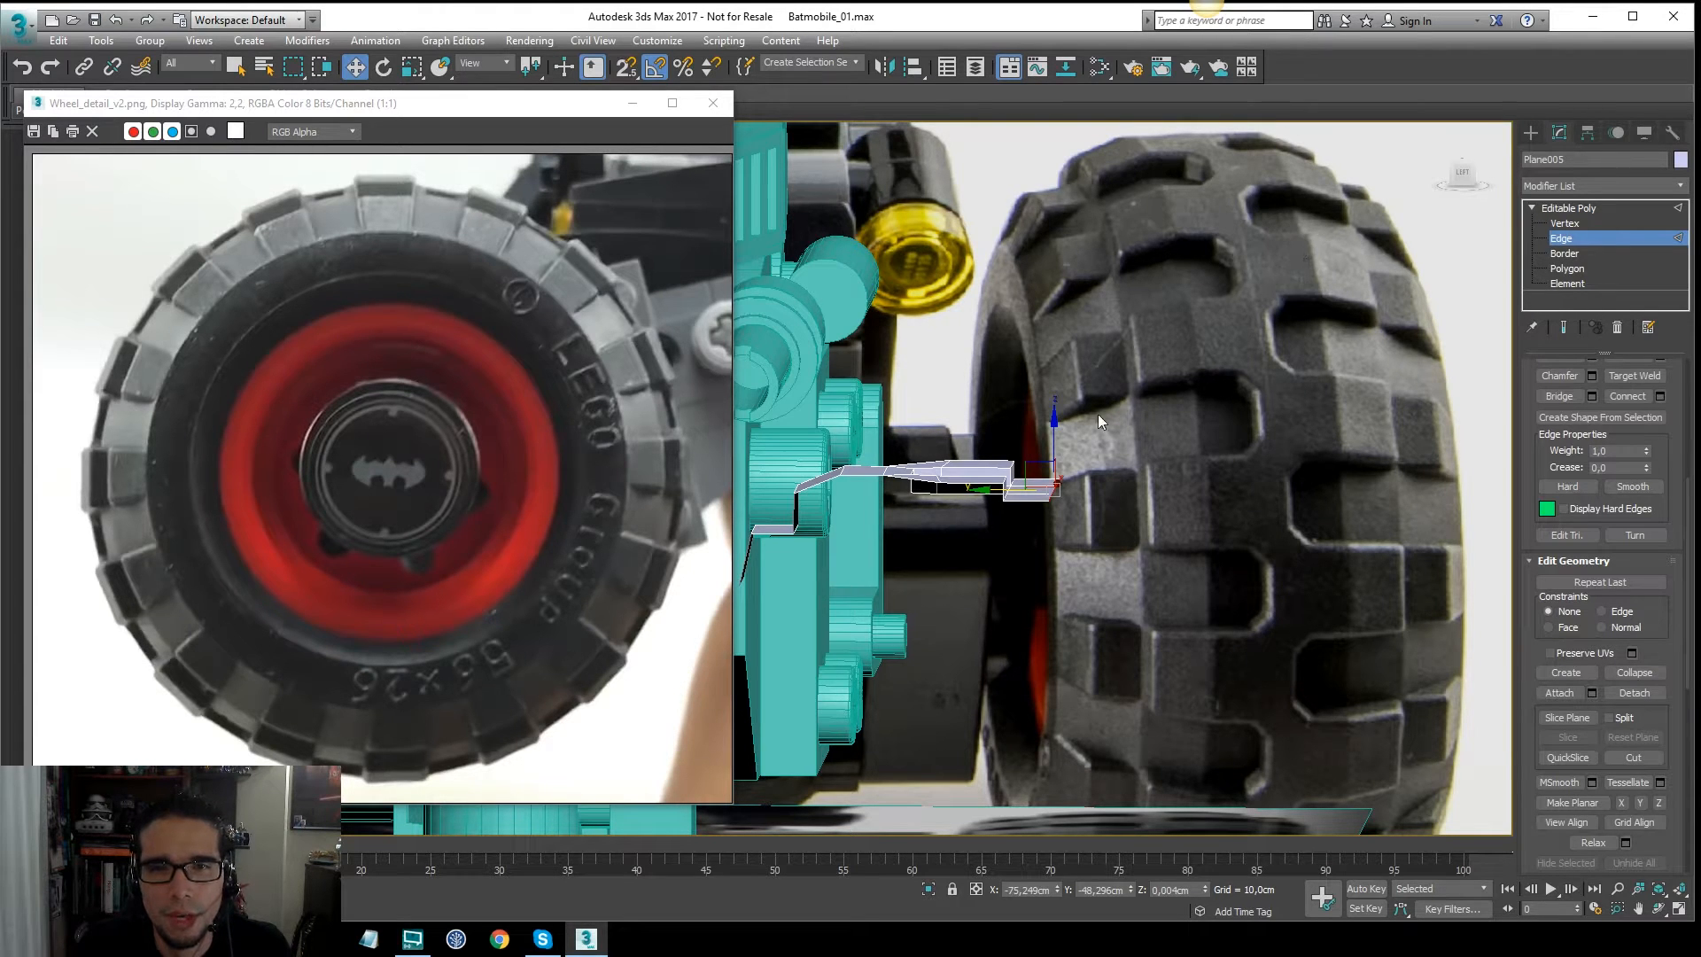
scroll(1033, 502, "up", 5)
key("1")
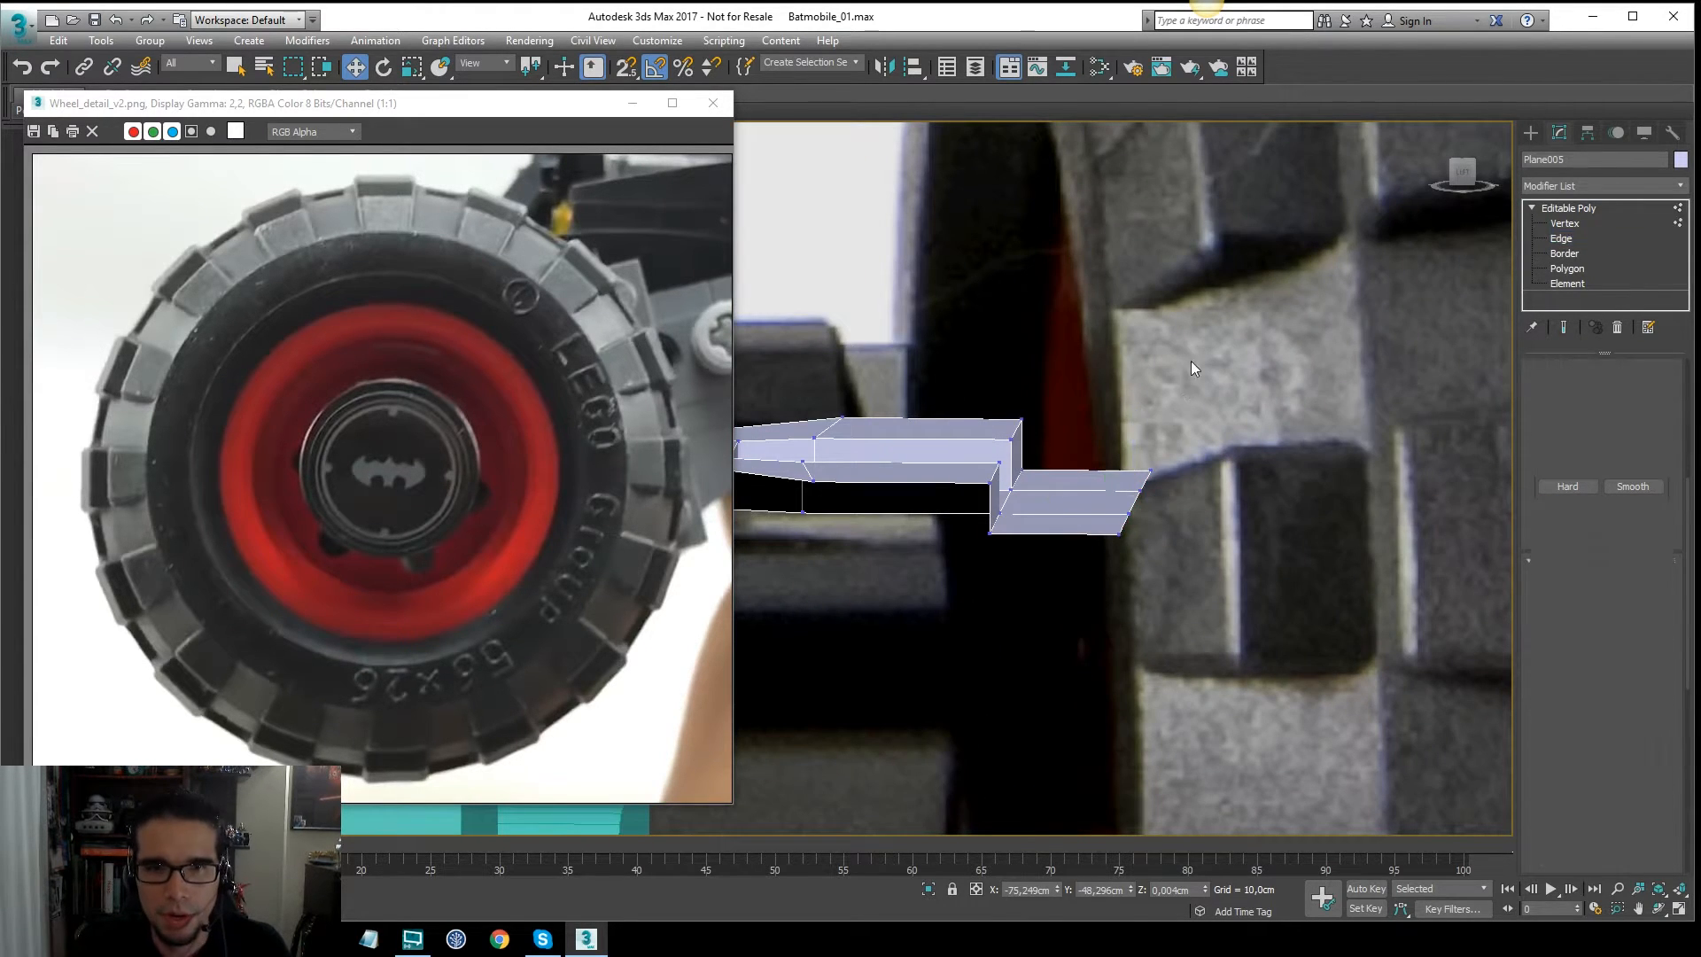
left_click_drag(1188, 331, 969, 582)
middle_click_drag(941, 440, 1061, 411)
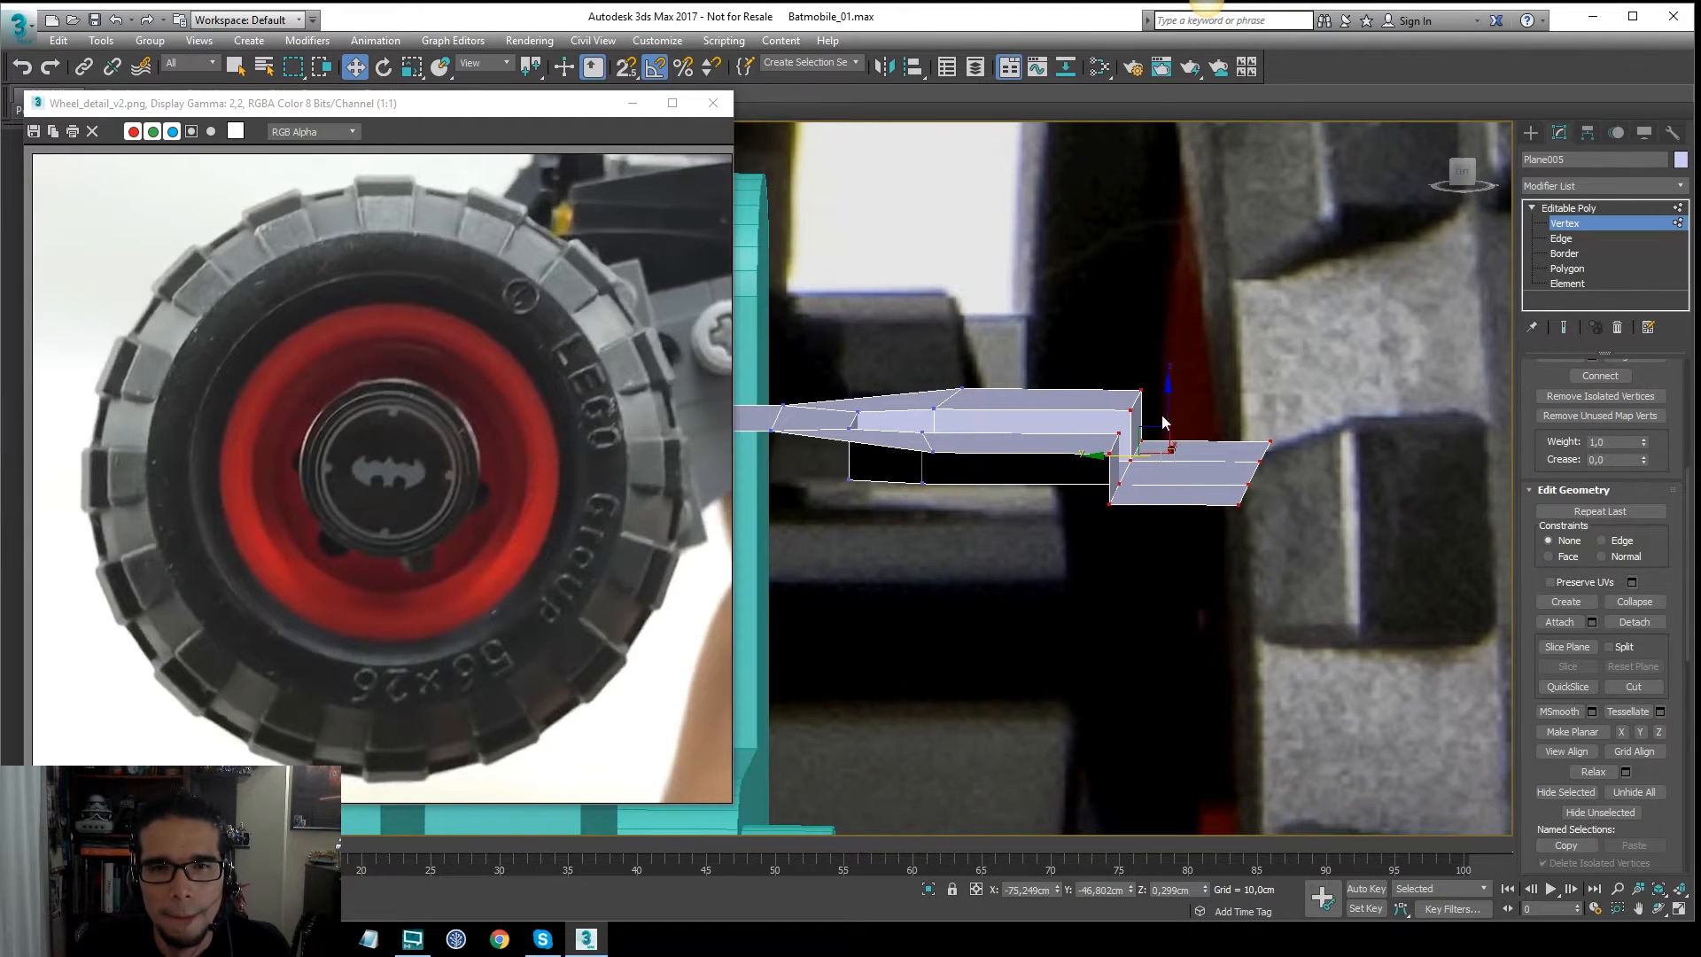
left_click_drag(1167, 412, 1167, 446)
scroll(1167, 445, "down", 4)
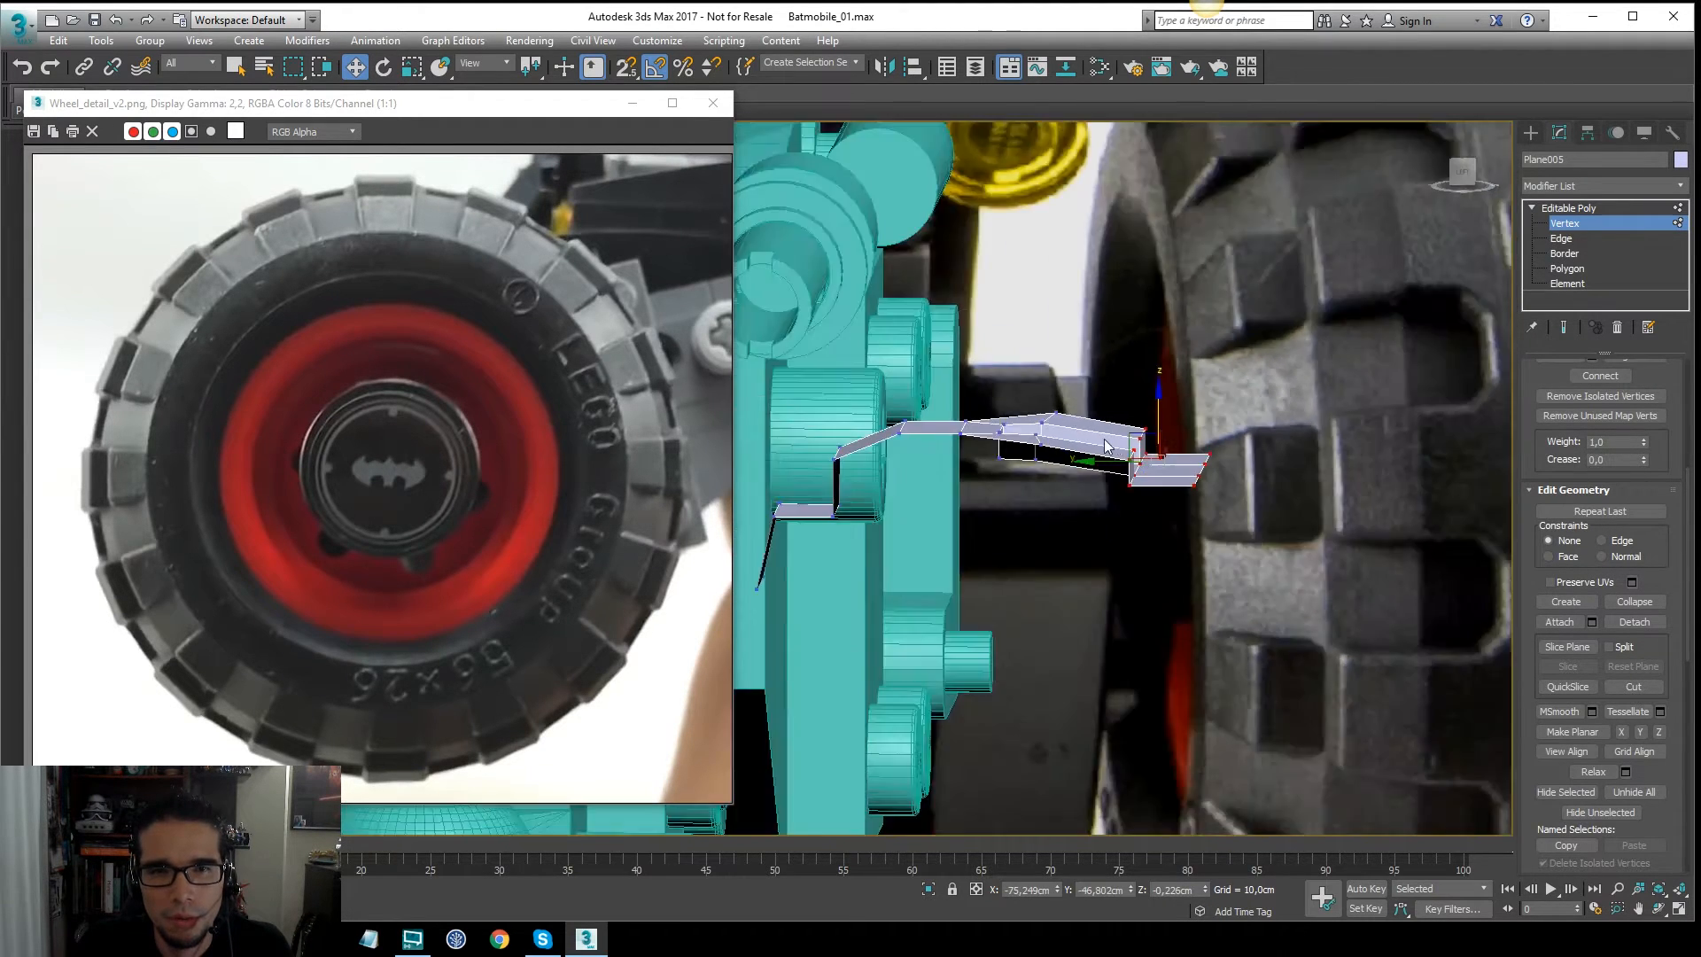
Step: Flatten the vertex row at the start of the wide section along Y and move it to Y about -43.70 cm
middle_click_drag(1166, 436, 1133, 397, "alt")
key("t")
scroll(1084, 438, "down", 10)
scroll(1087, 413, "up", 4)
left_click(1198, 429)
scroll(1146, 412, "up", 2)
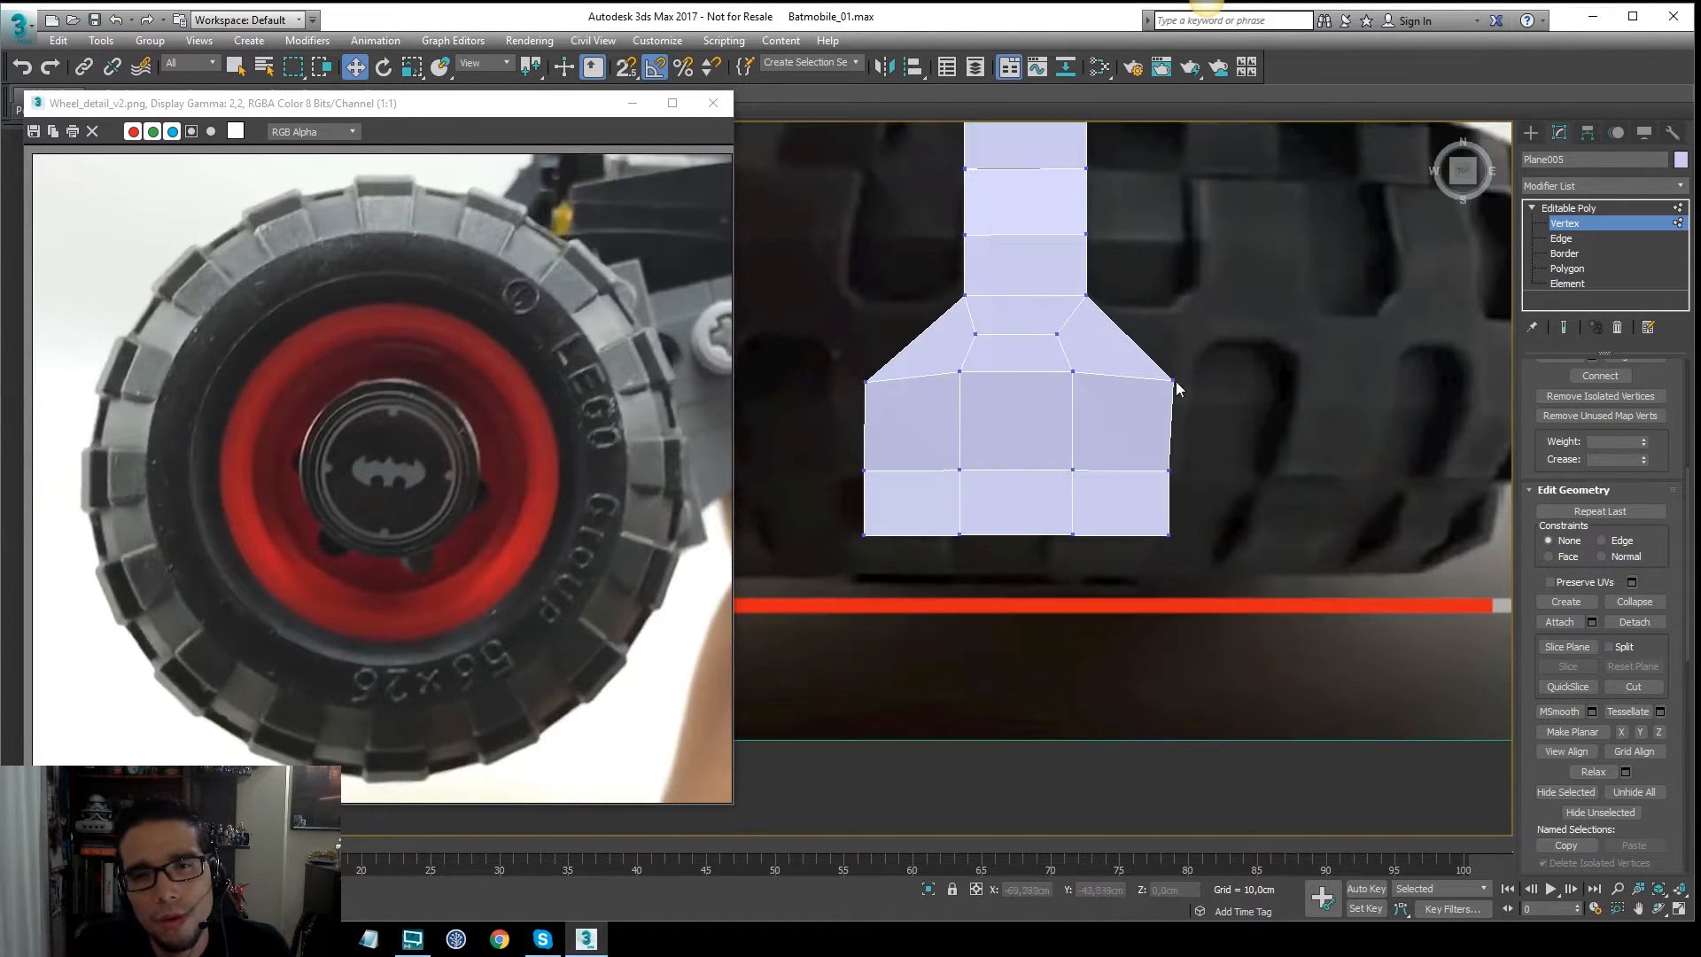
left_click_drag(1114, 388, 851, 403)
key("r")
left_click_drag(1018, 312, 1017, 738)
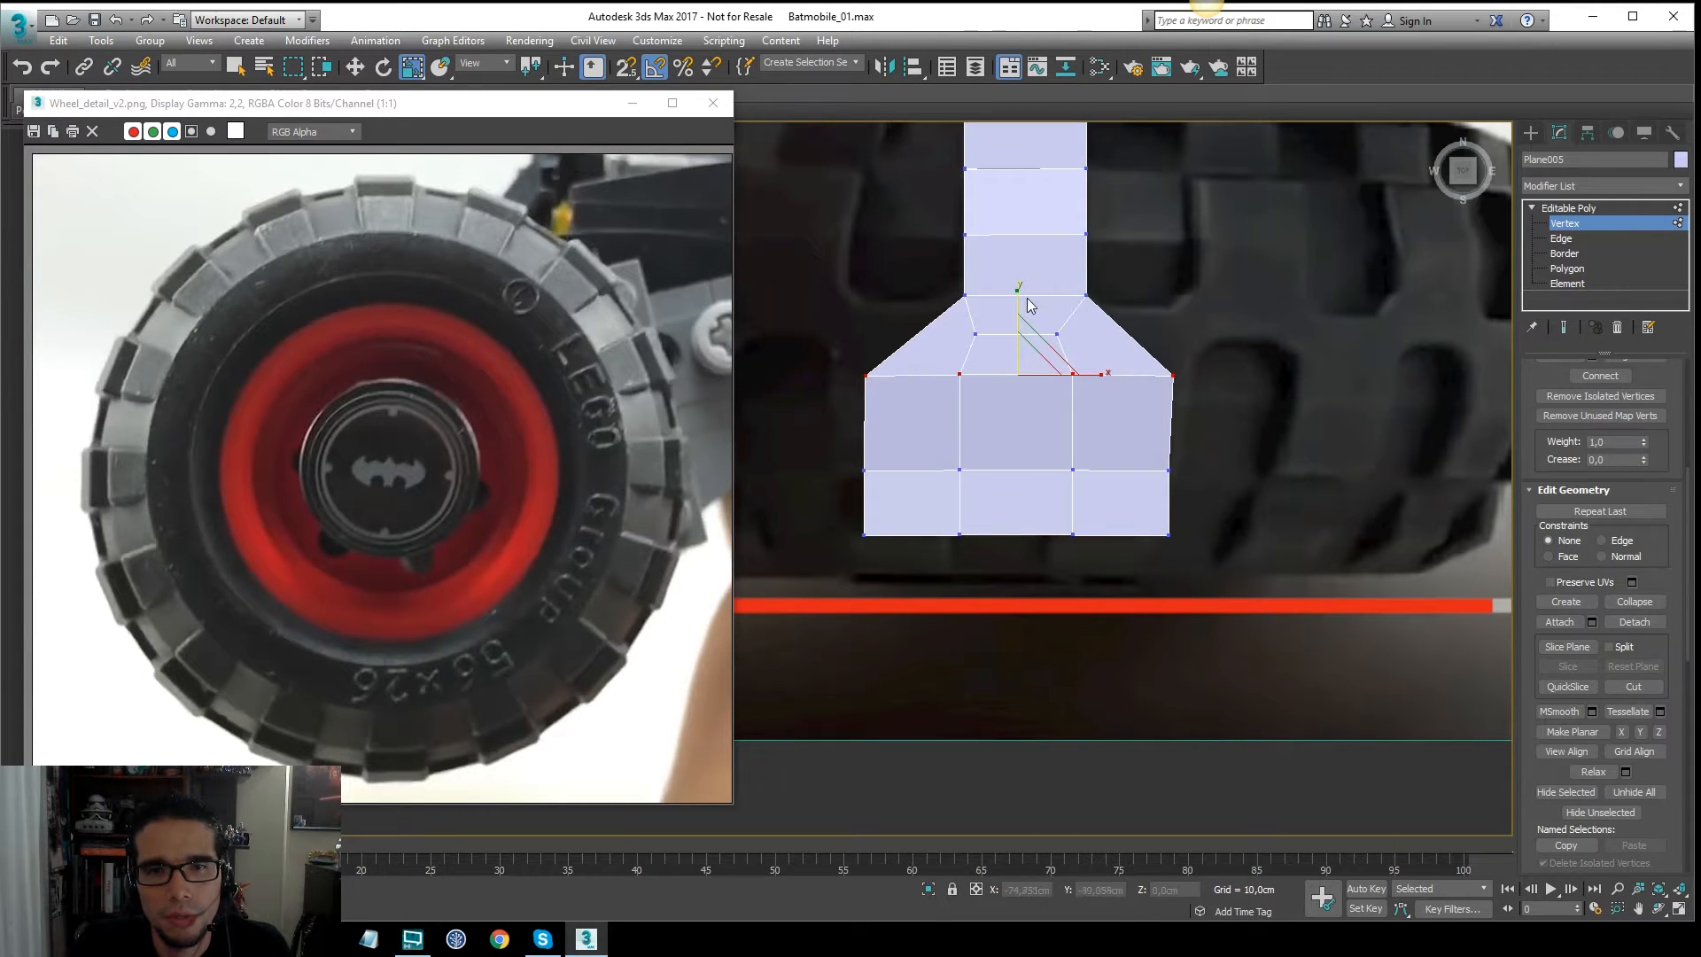
key("w")
left_click_drag(1018, 311, 1019, 338)
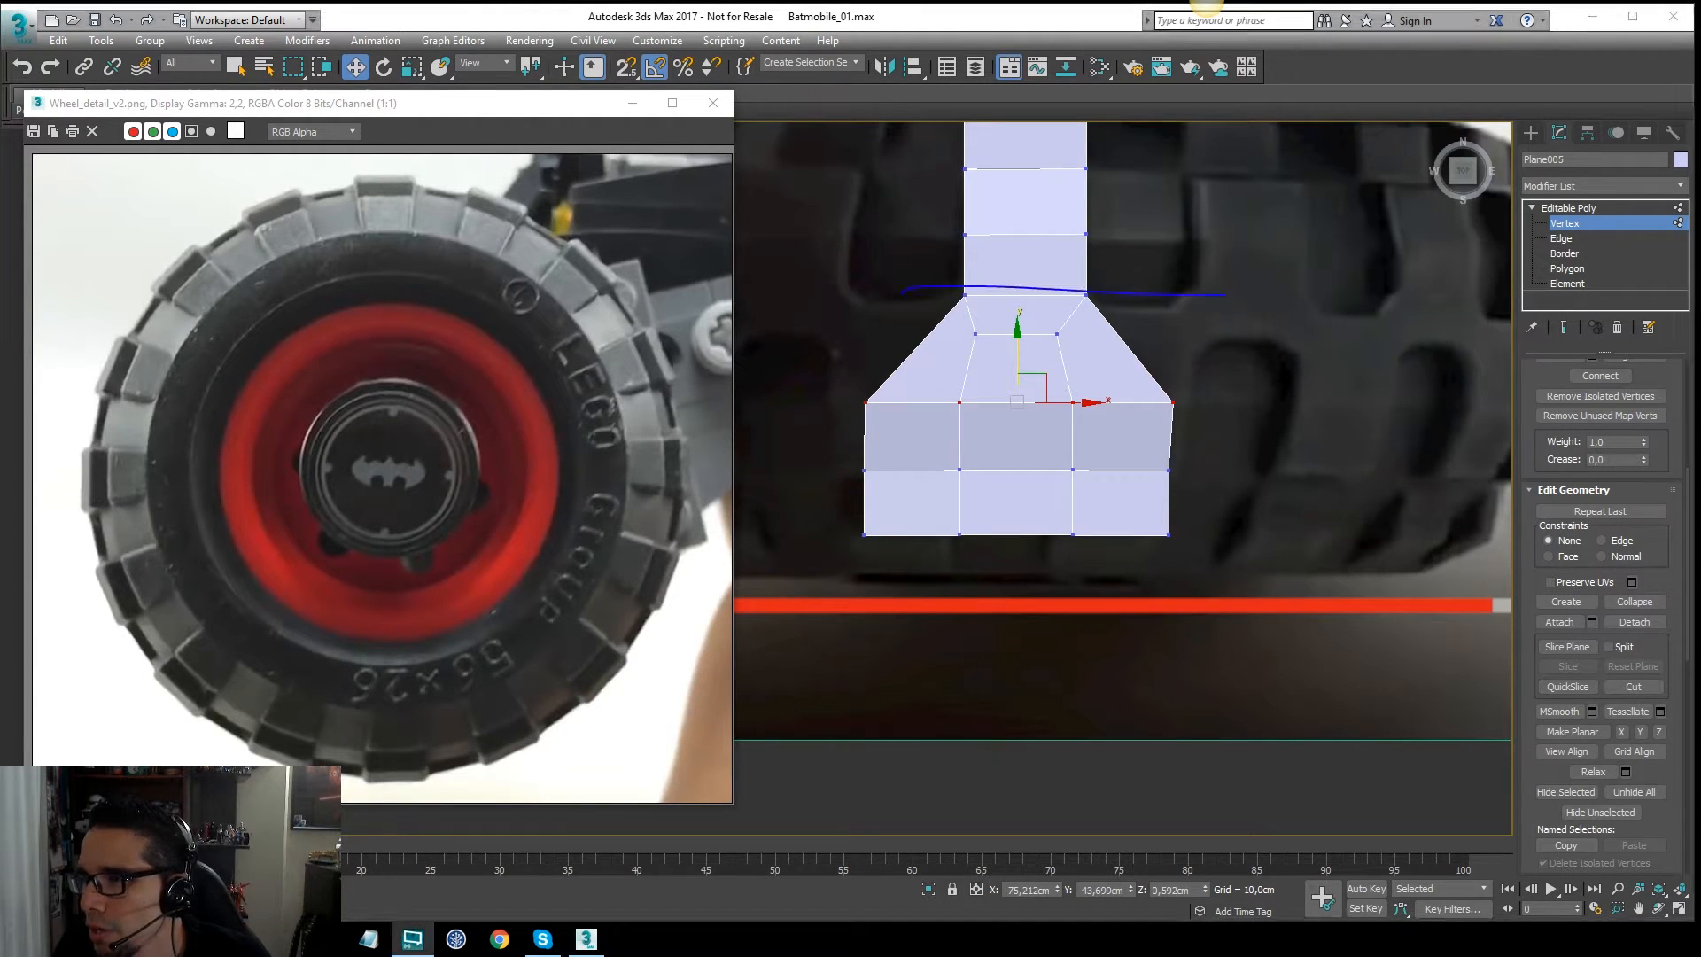
left_click_drag(880, 390, 1231, 410)
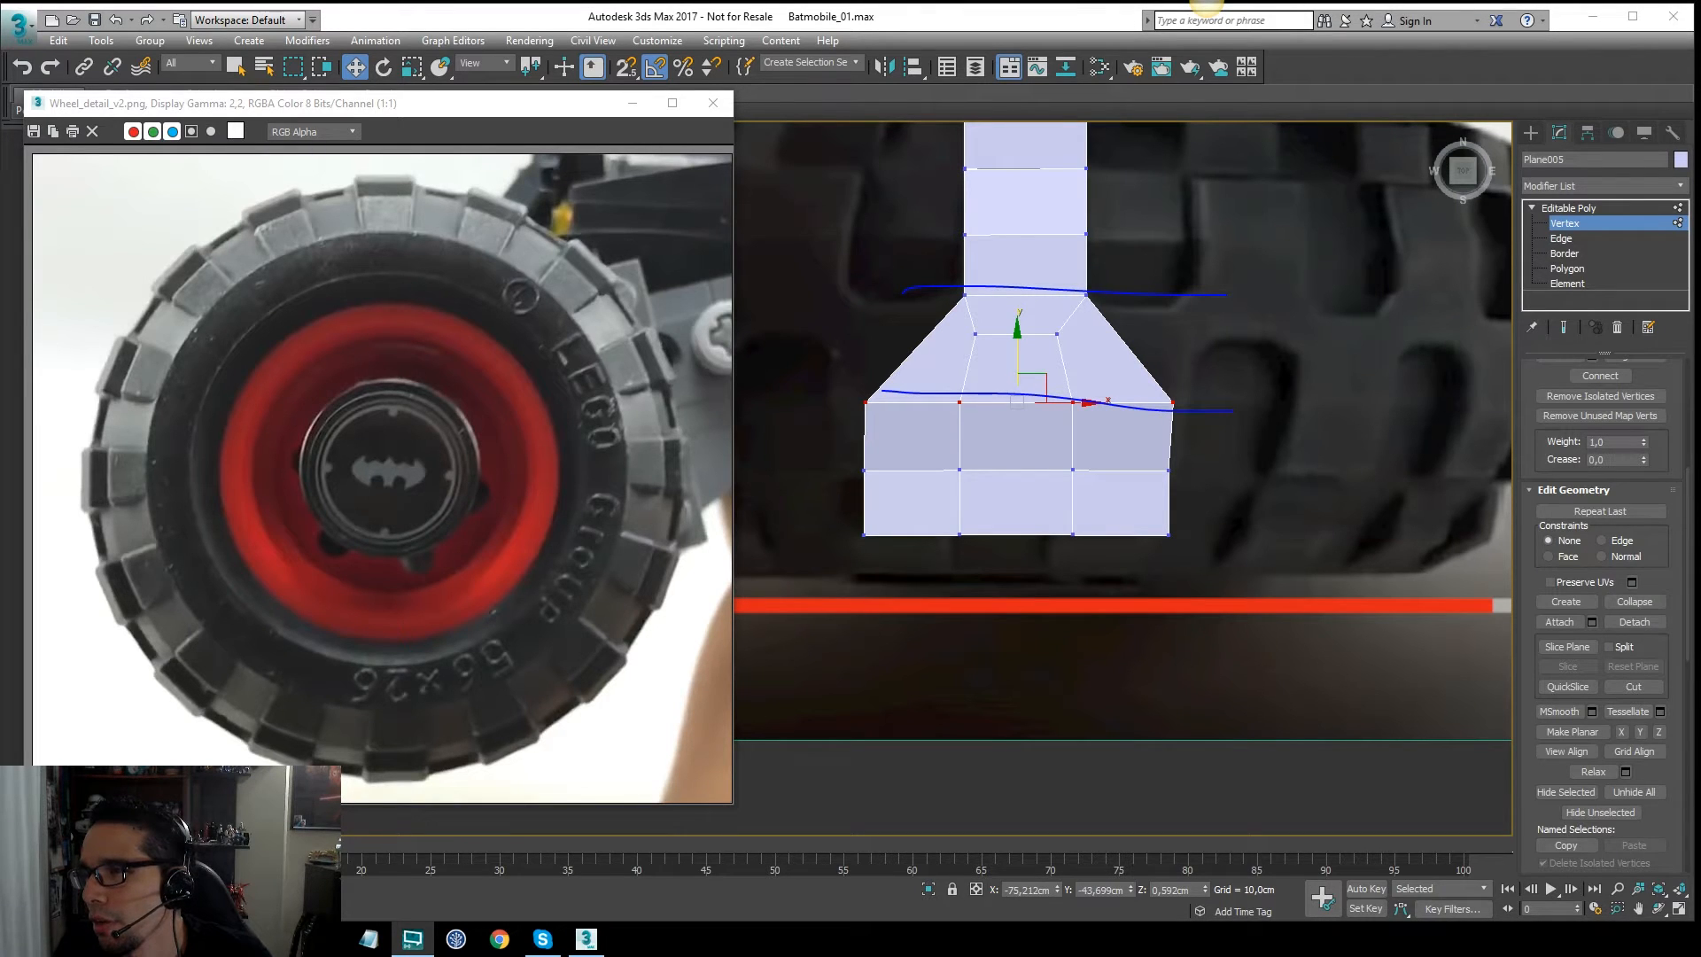
left_click_drag(918, 437, 1207, 404)
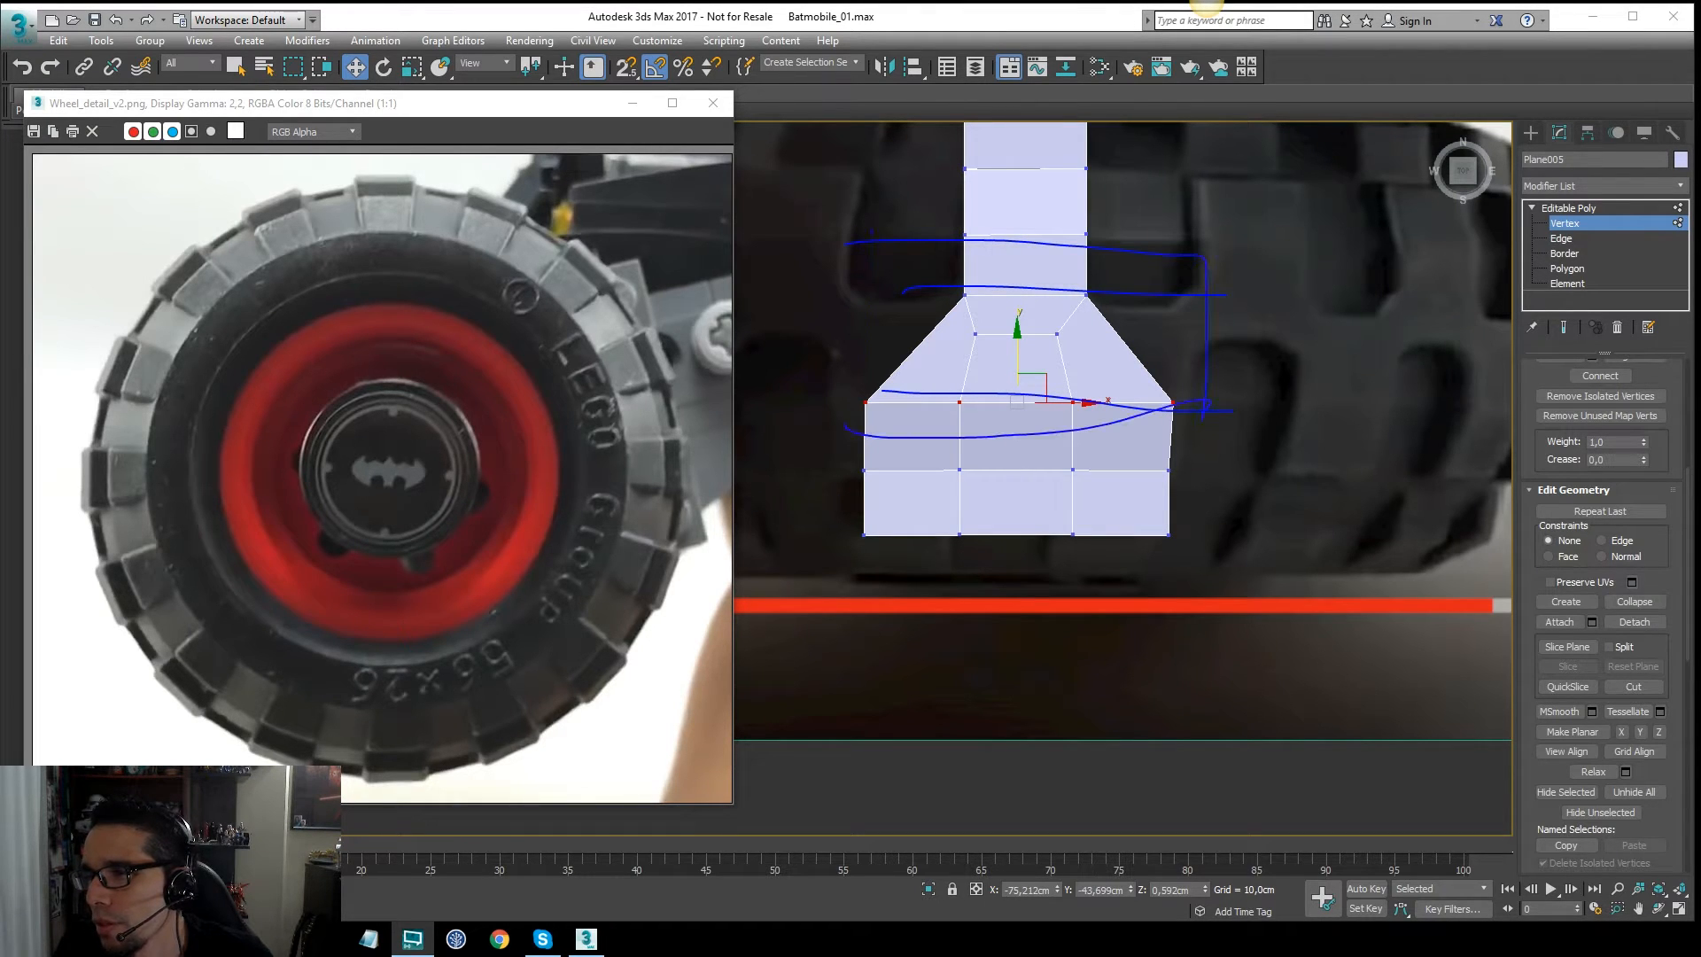
left_click_drag(872, 232, 1028, 398)
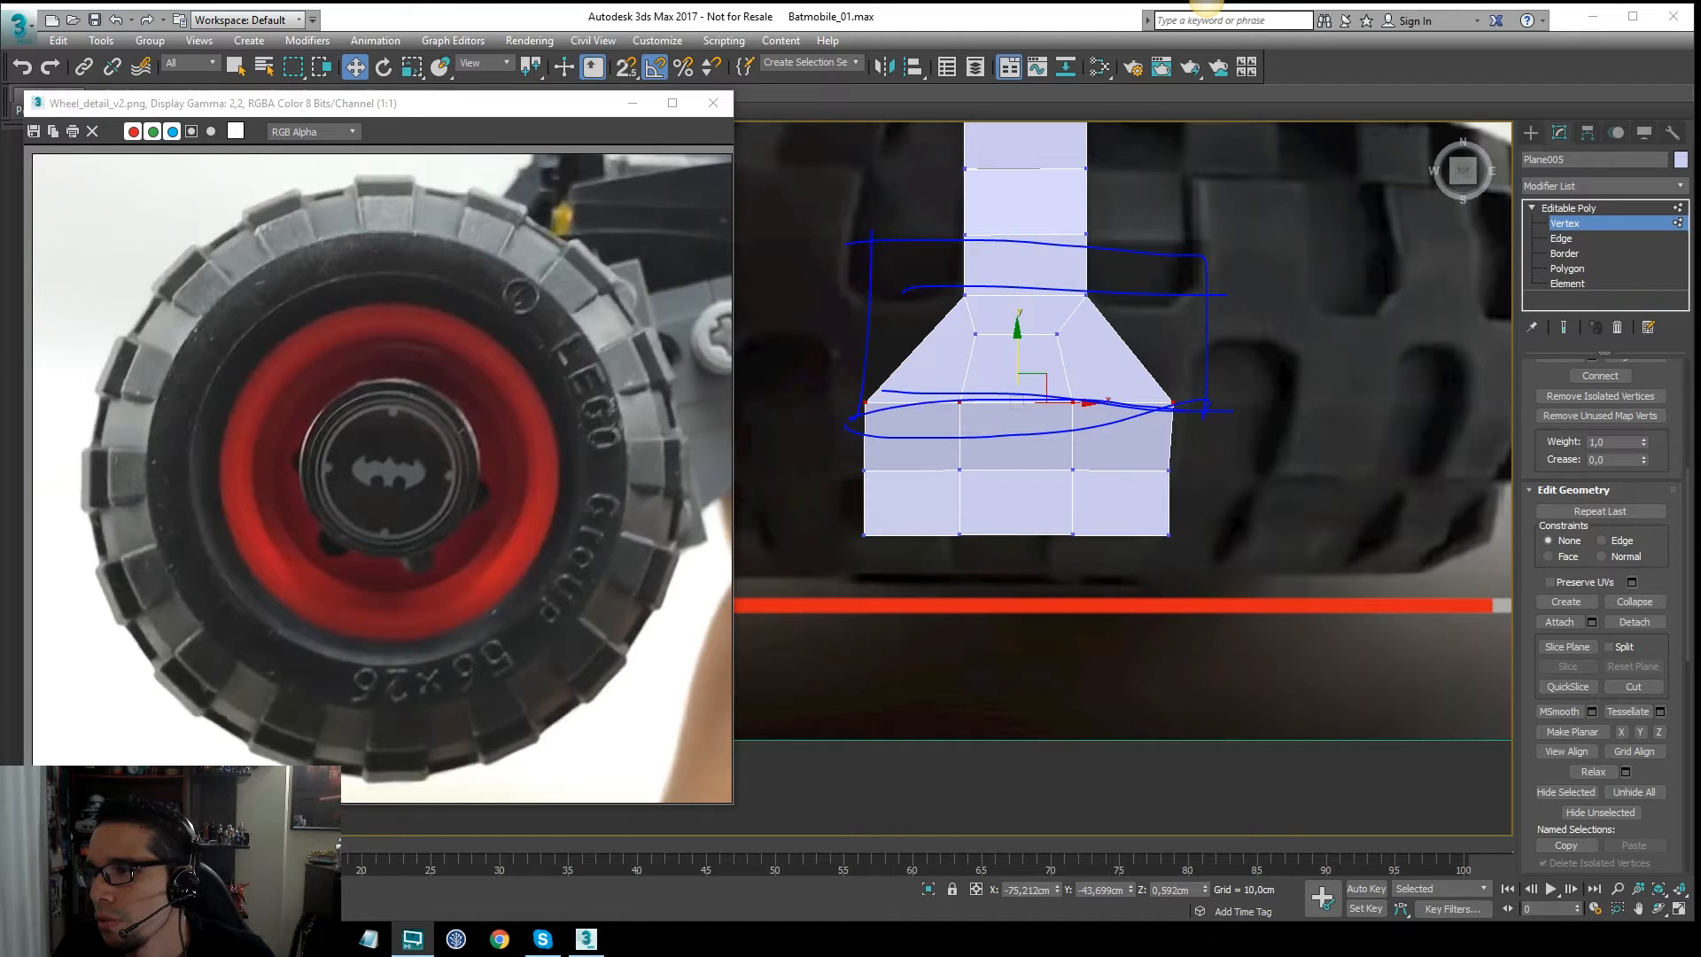
left_click_drag(1020, 176, 1166, 177)
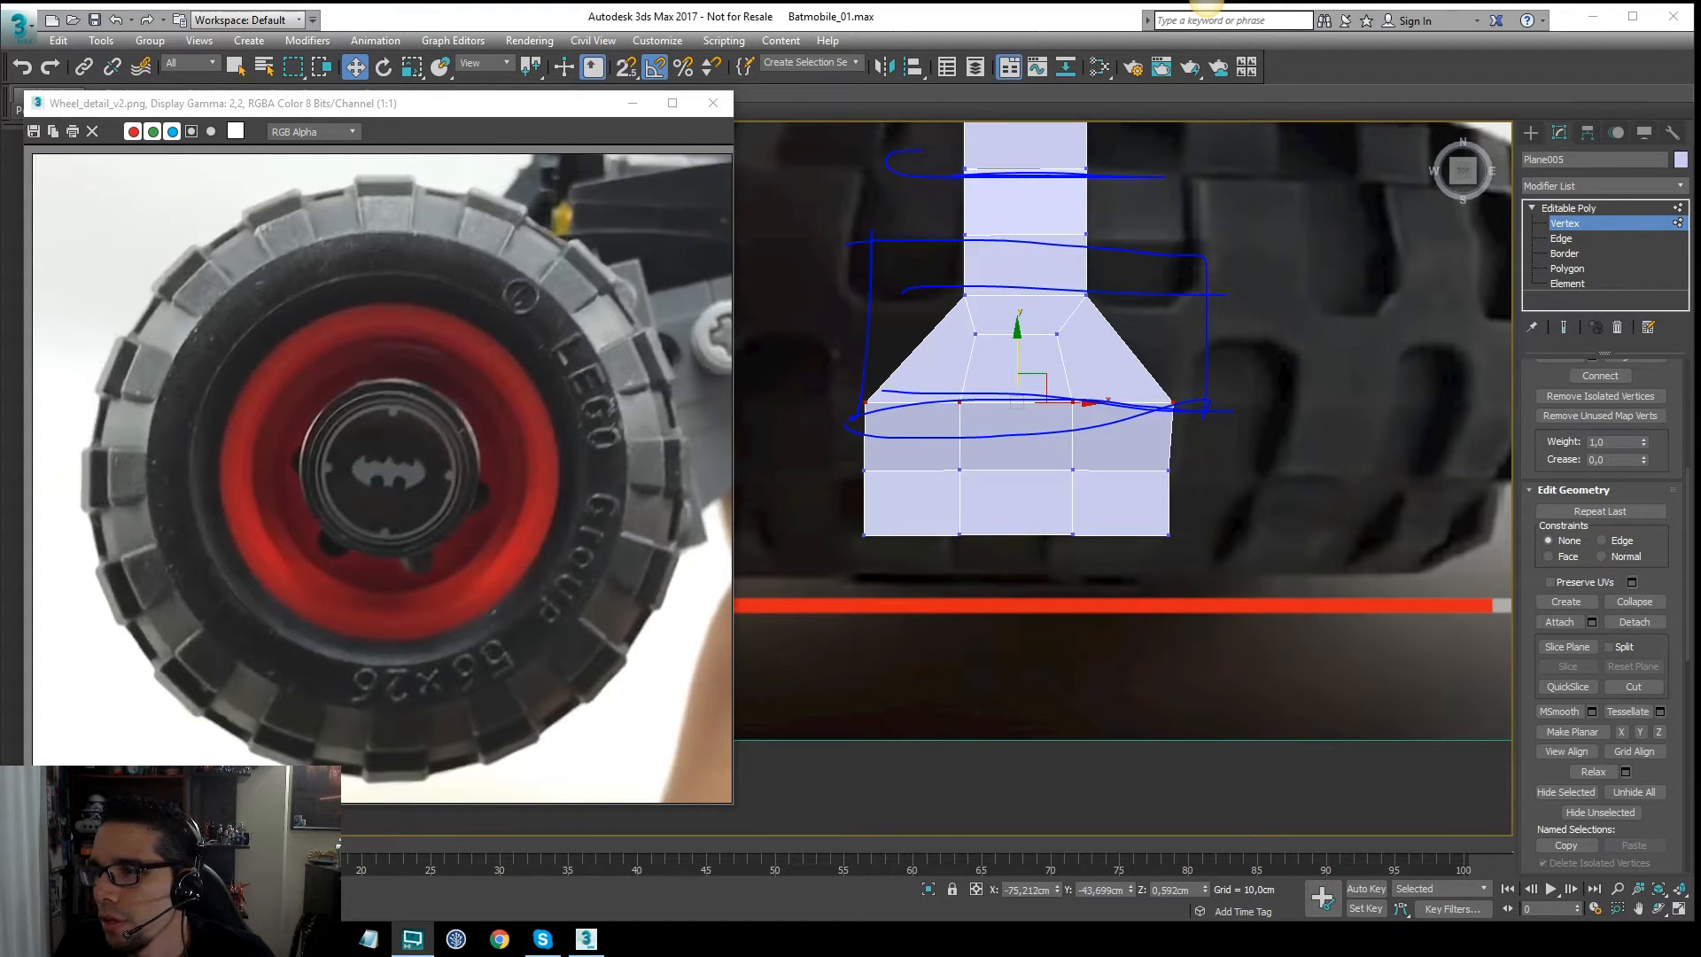
left_click_drag(864, 472, 1195, 480)
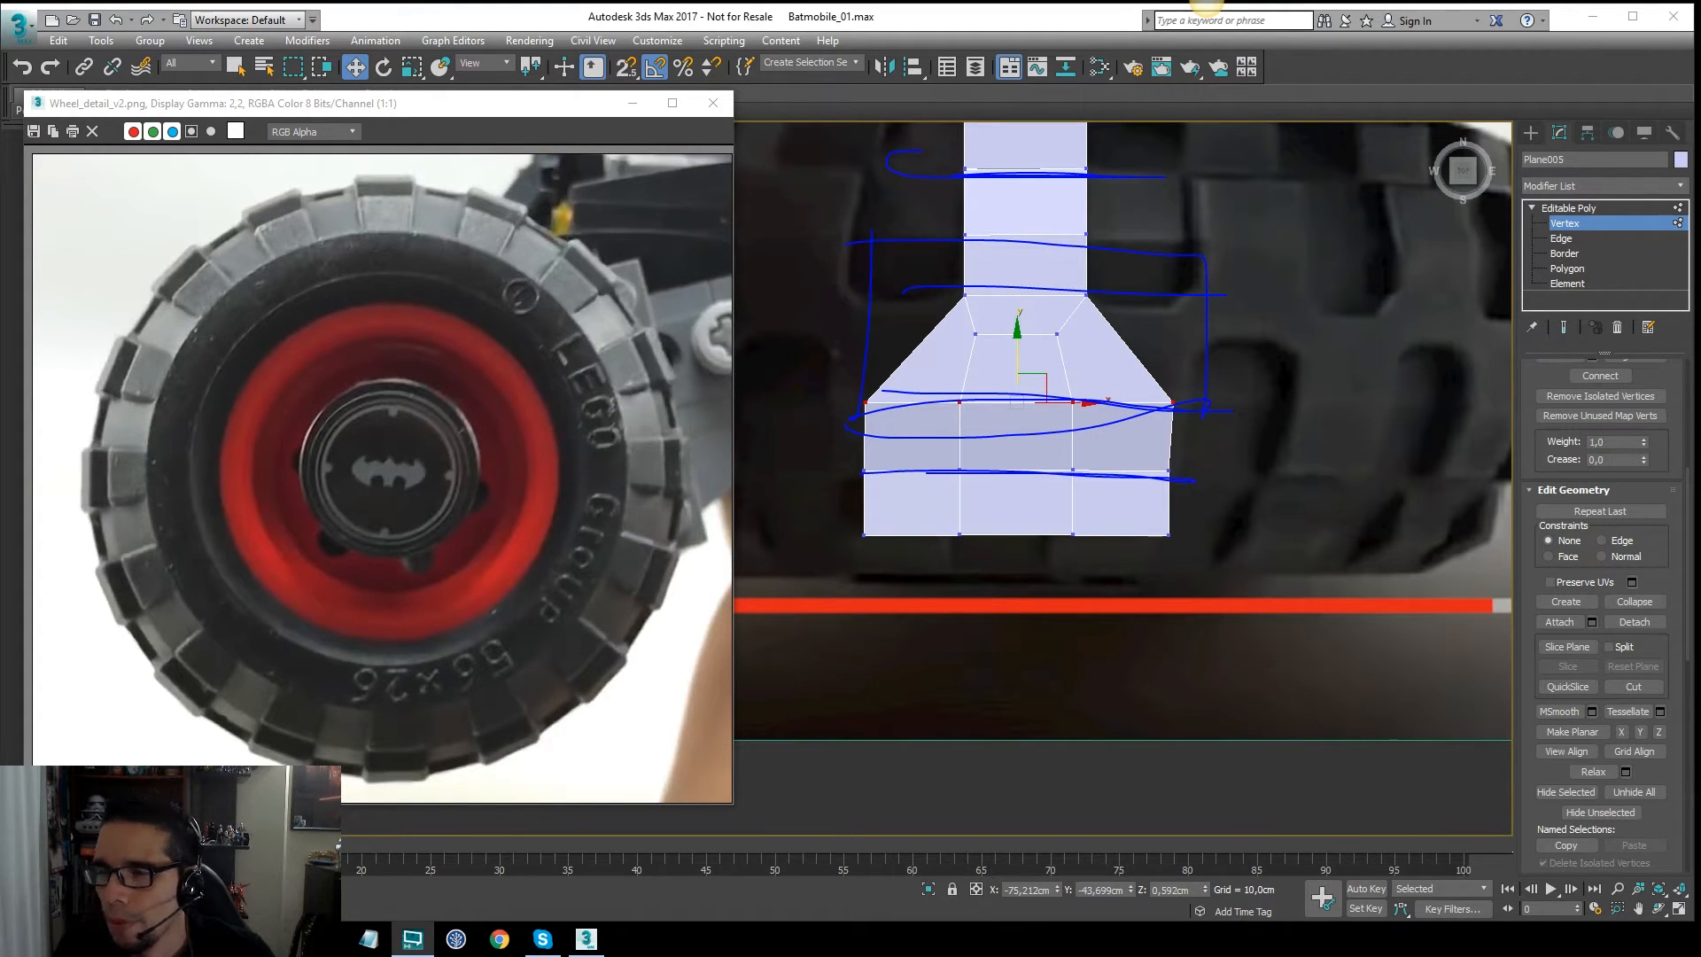
key("Escape")
Step: Lower the vertices at the wide end's outer rim together, bringing its lowest row to Z about -0.68 cm
key("l")
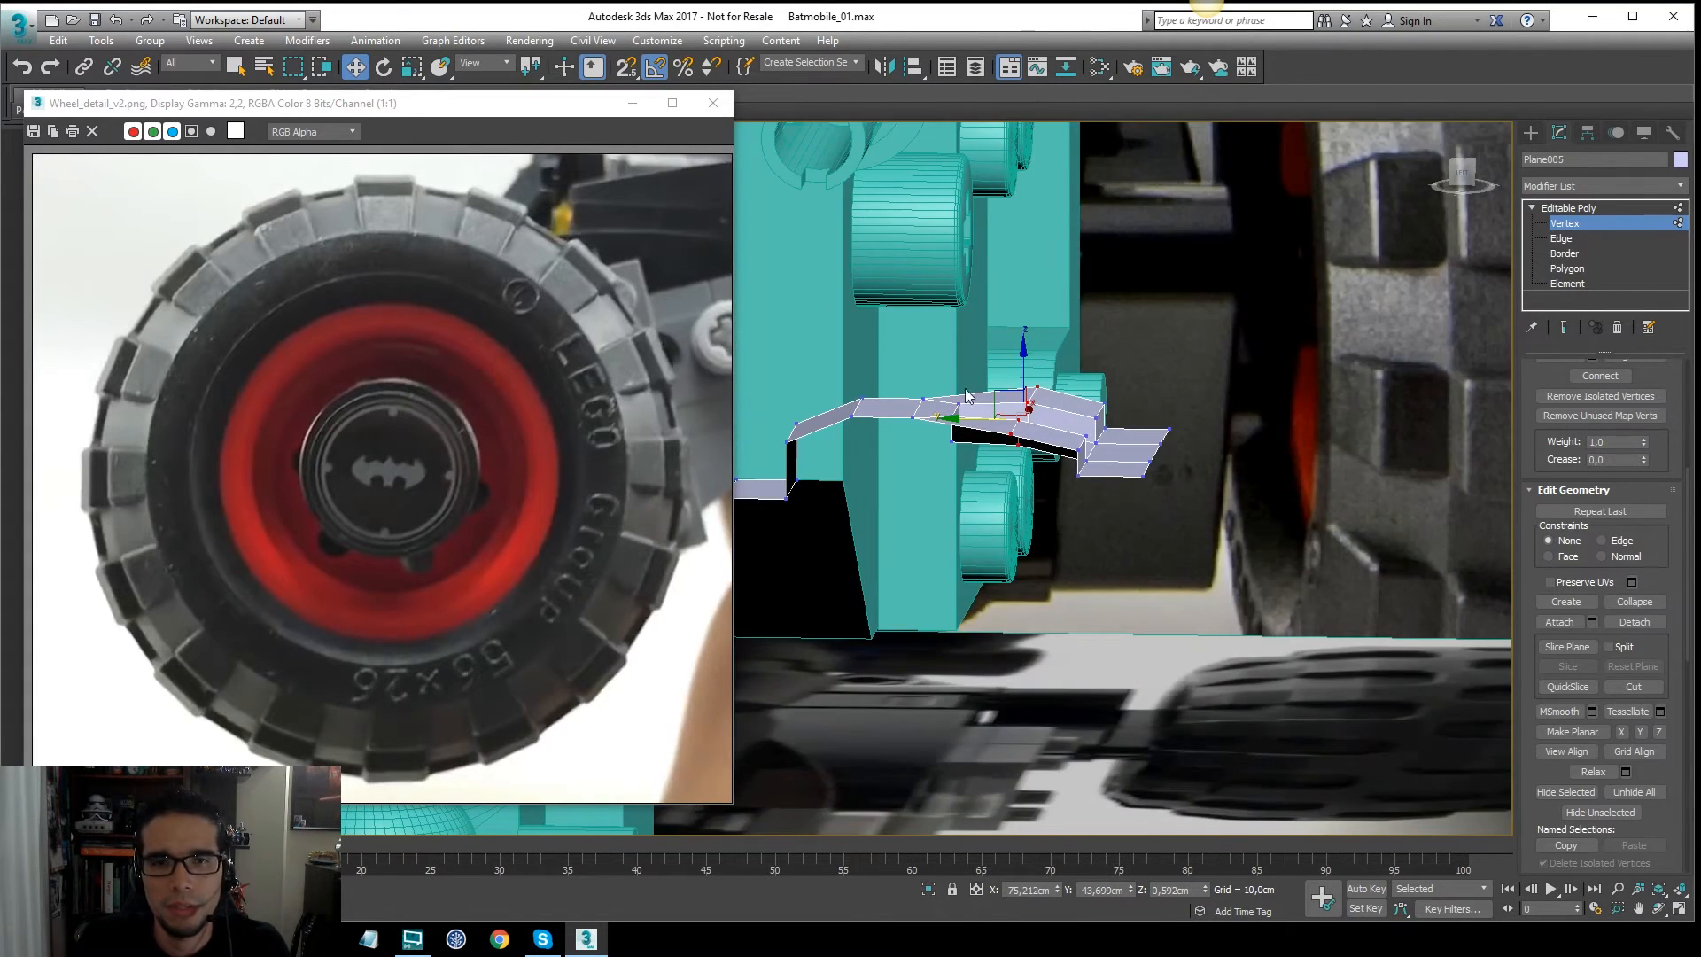
middle_click_drag(1001, 400, 1024, 385, "alt")
key("f")
key("l")
scroll(1177, 349, "up", 10)
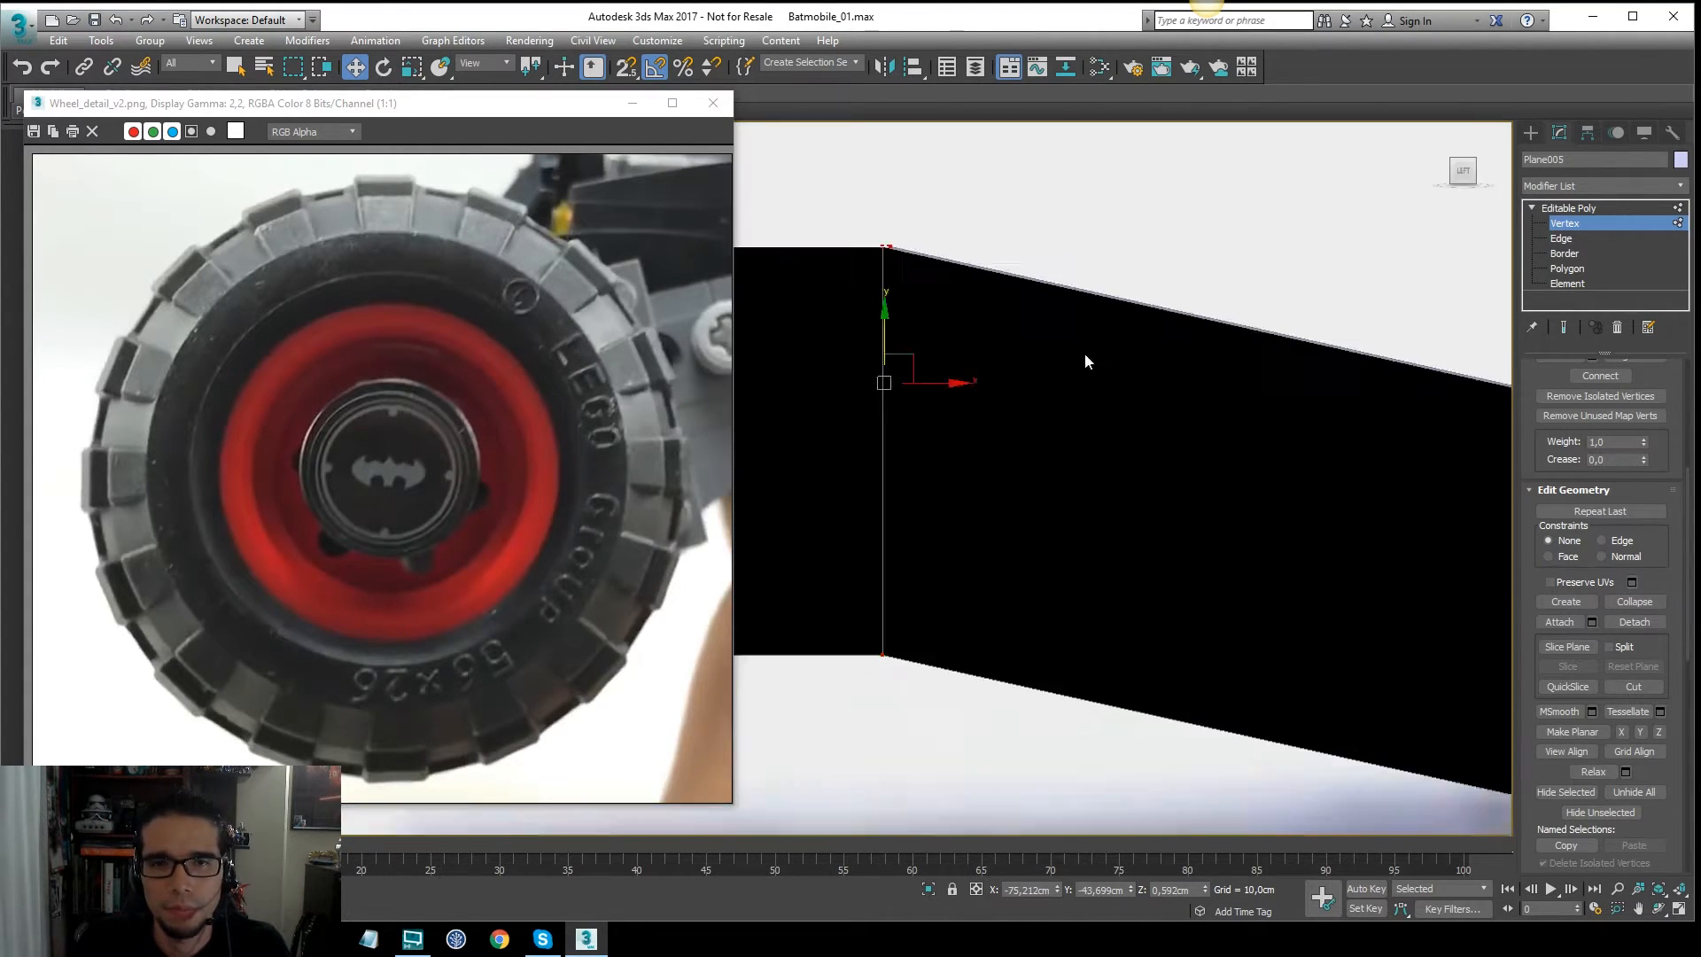
scroll(1086, 357, "down", 7)
middle_click_drag(1029, 321, 1112, 352)
key("F3")
scroll(1180, 328, "down", 5)
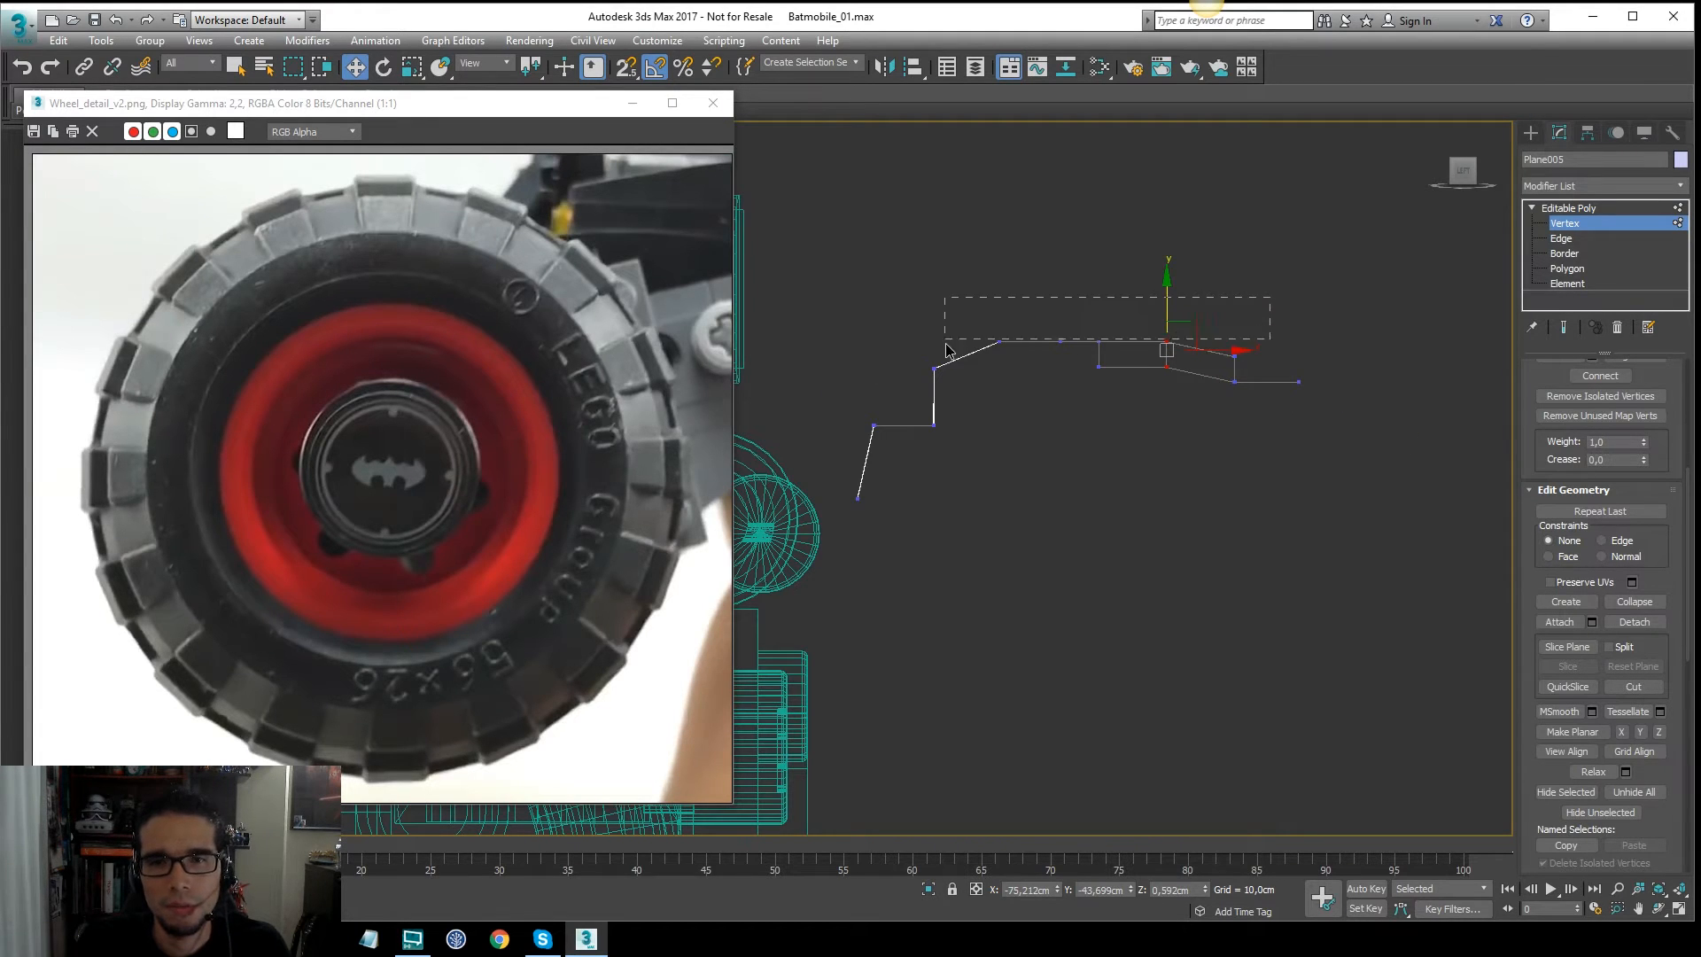
scroll(1261, 337, "up", 3)
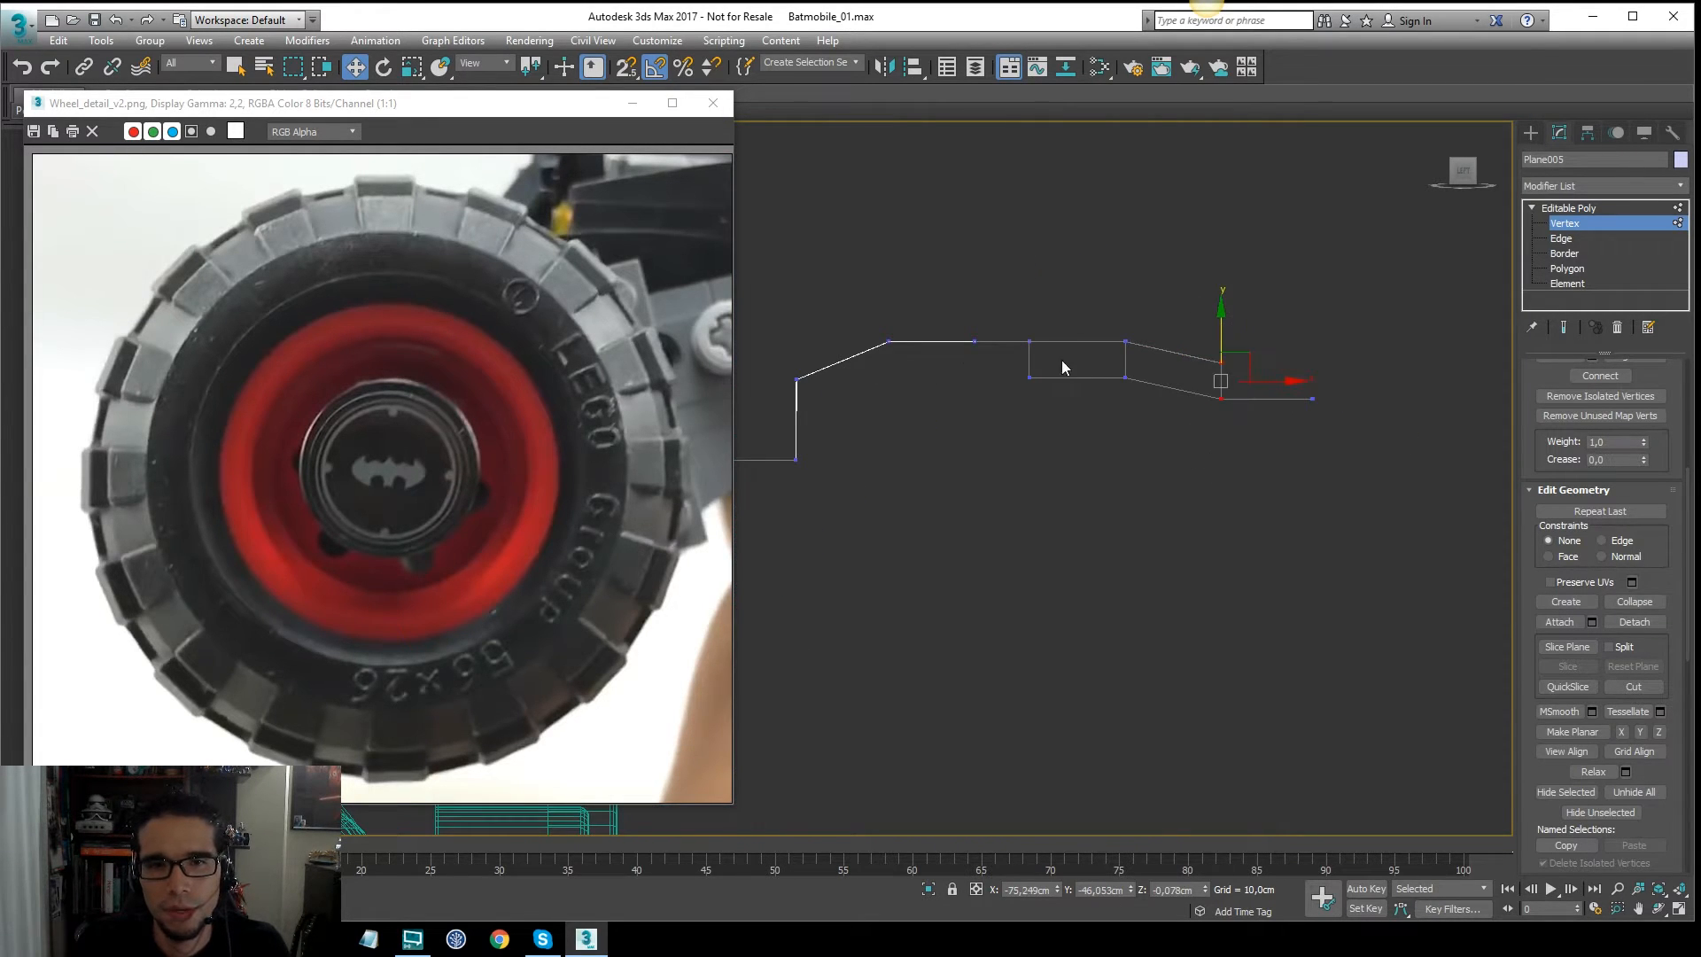
left_click_drag(1387, 342, 1178, 430)
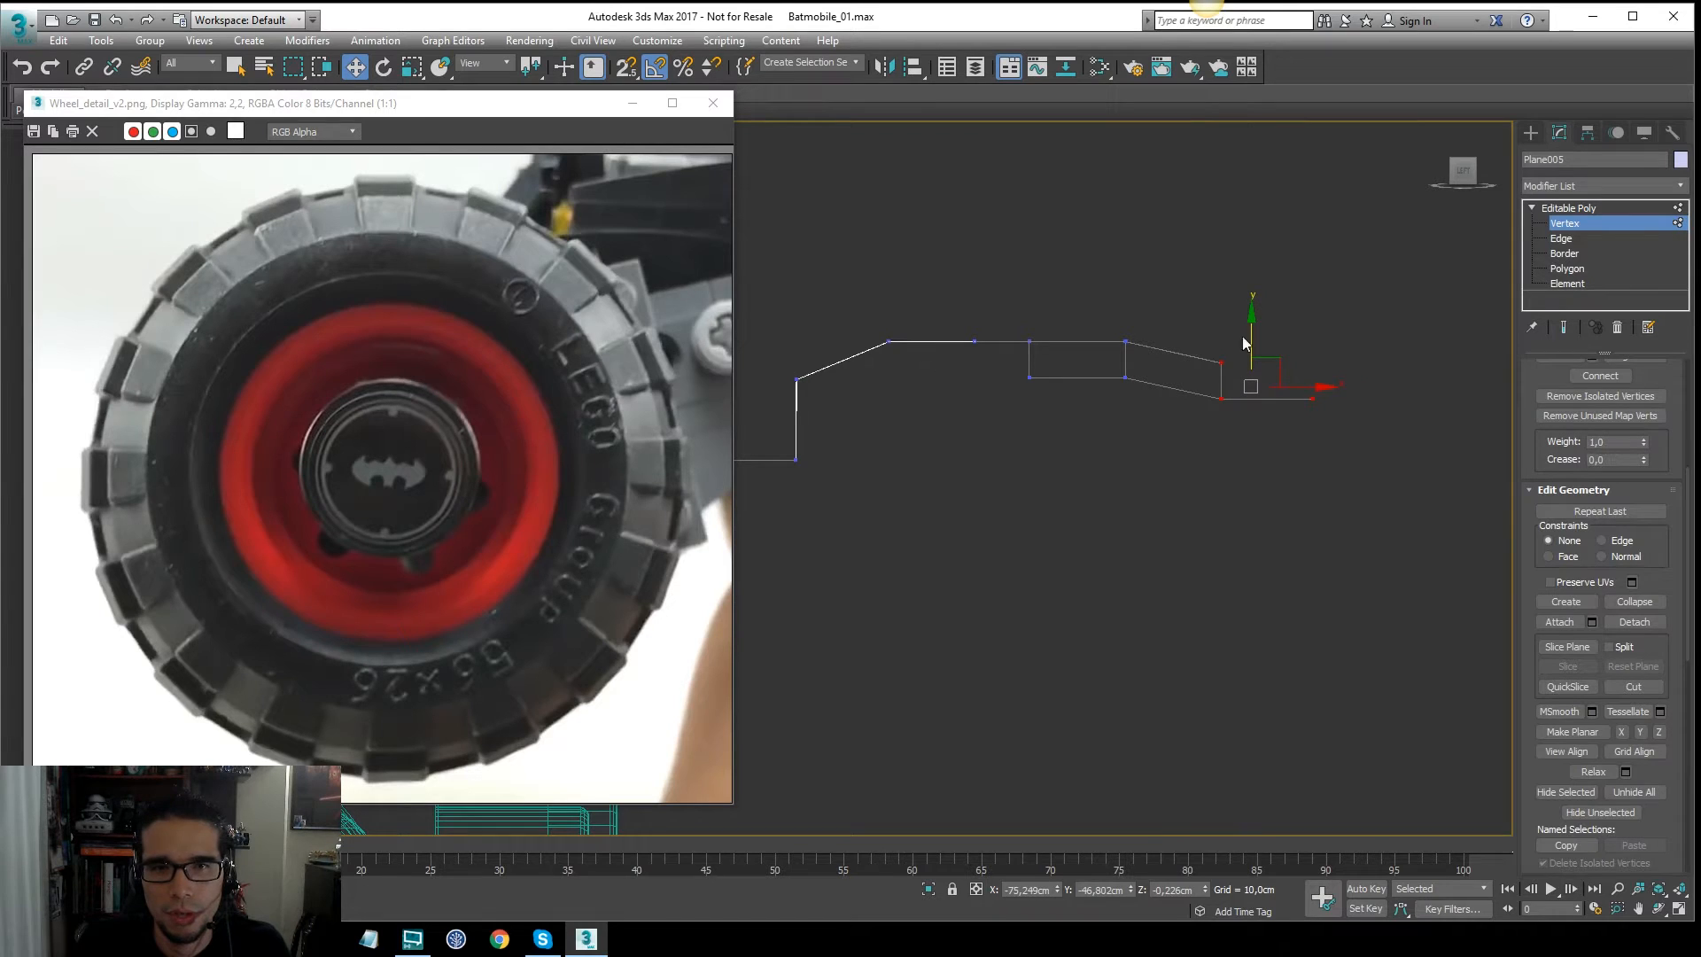
left_click_drag(1251, 342, 1251, 348)
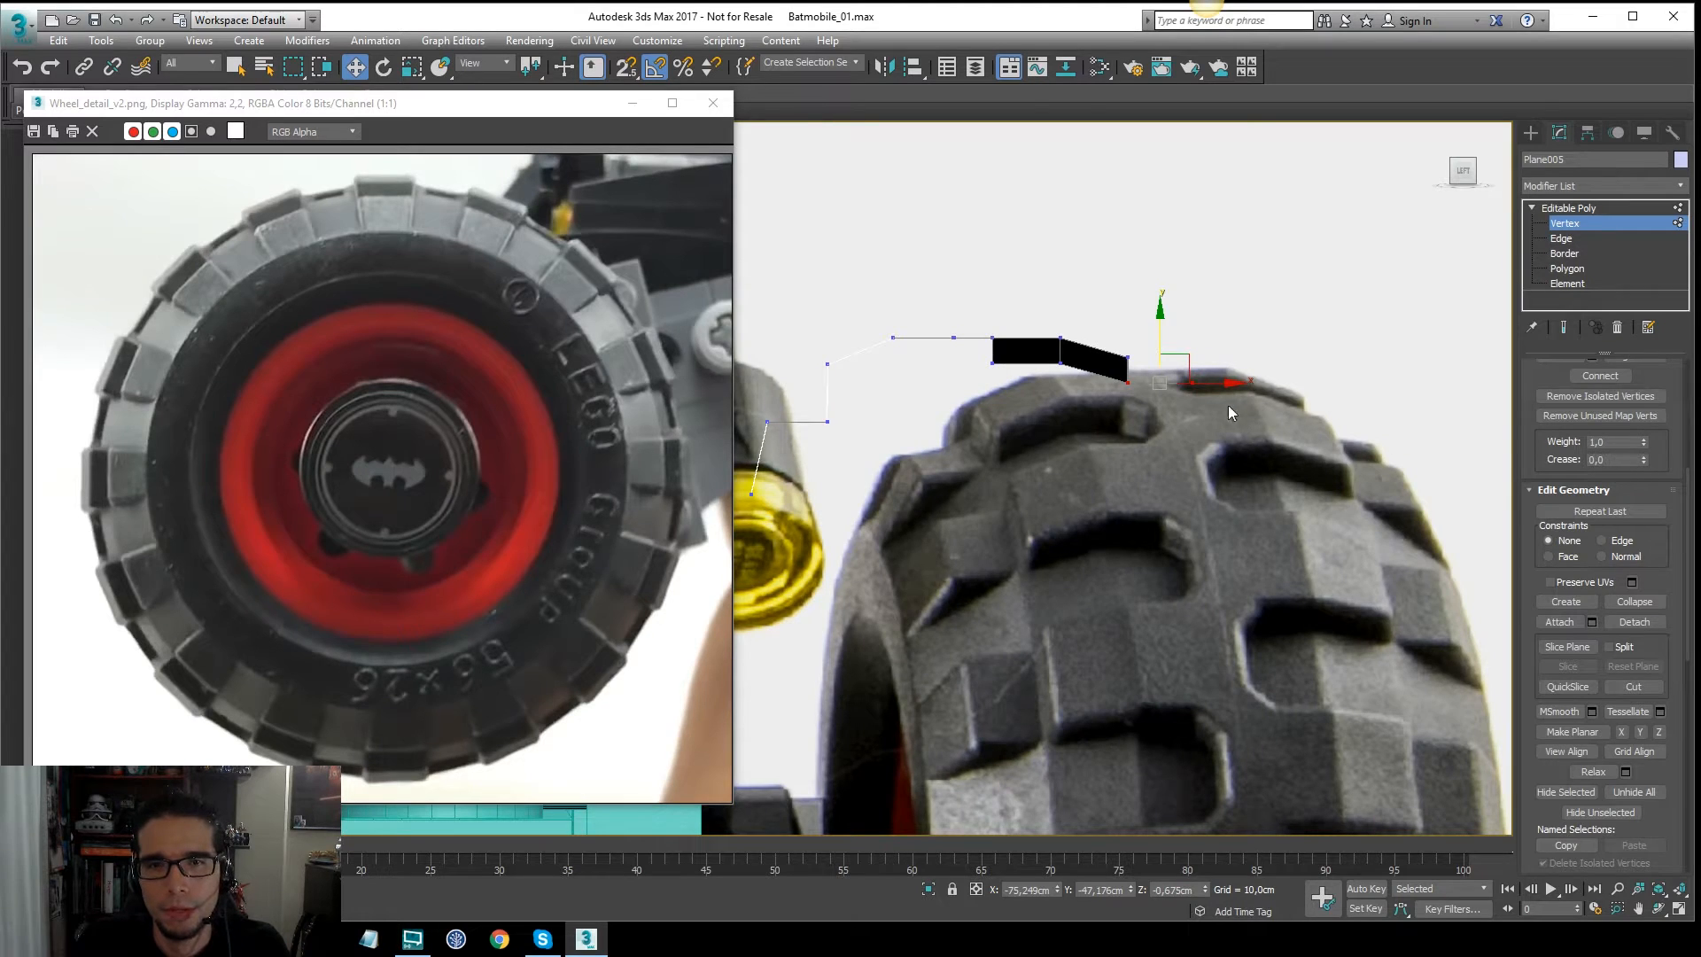
key("F3")
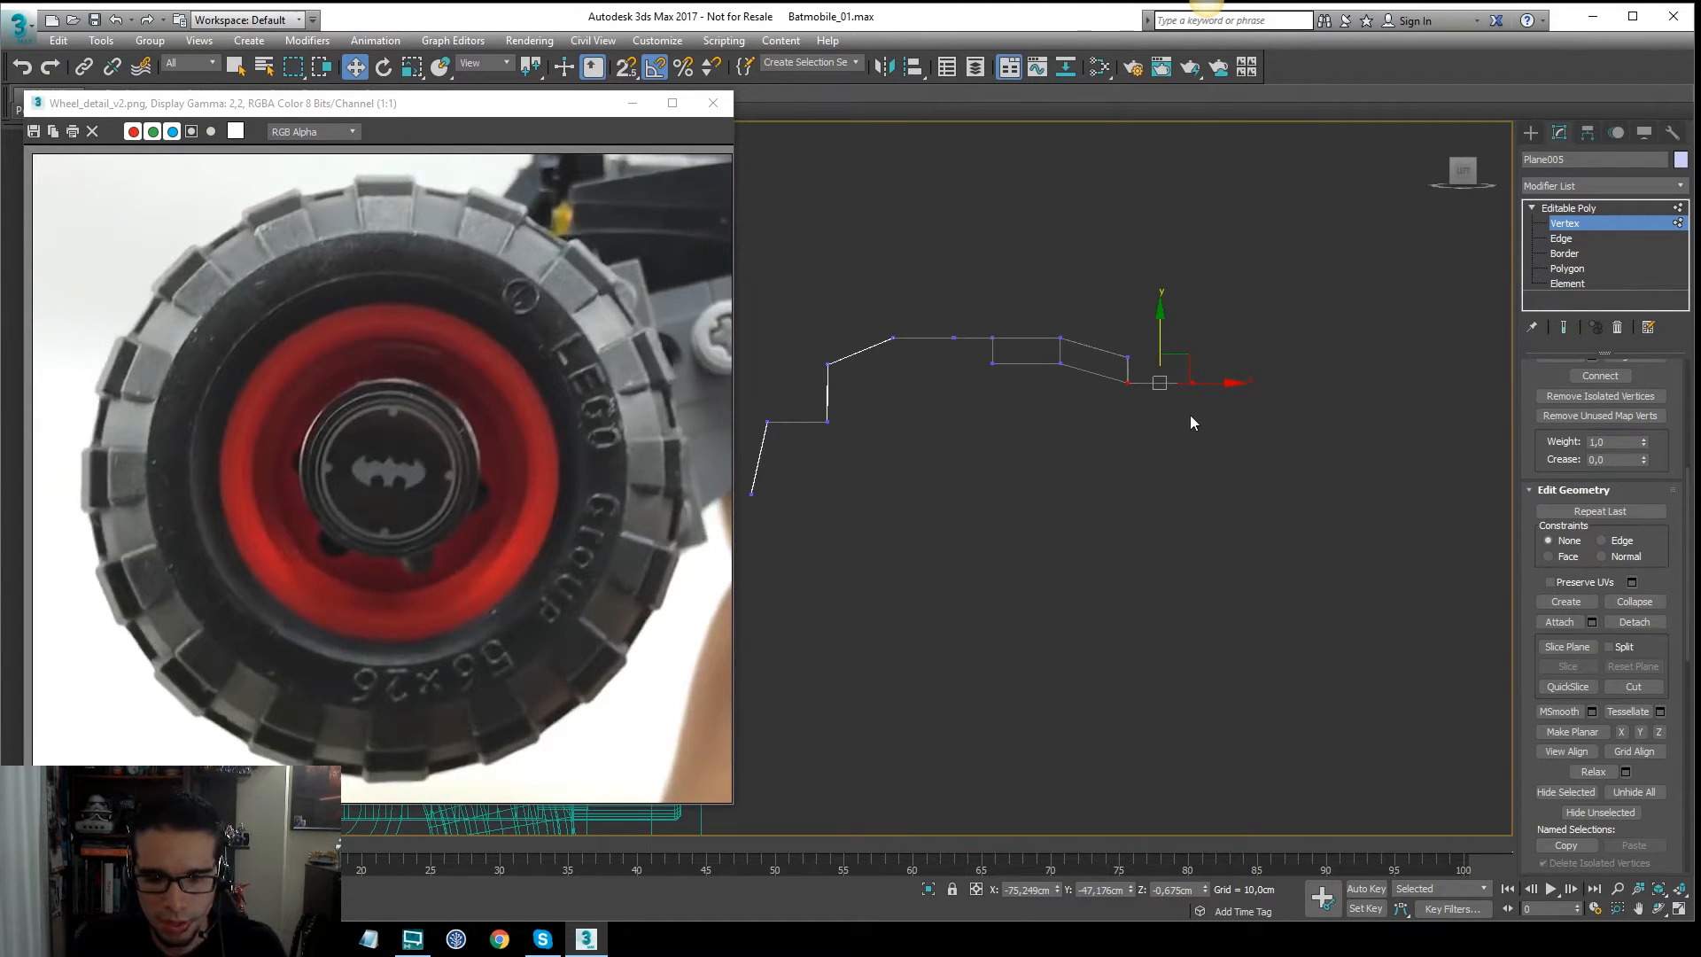
Step: Delete the middle face at the wide end's outer edge, leaving a notch between the two side faces
key("2")
middle_click_drag(1192, 420, 1184, 431, "alt")
key("t")
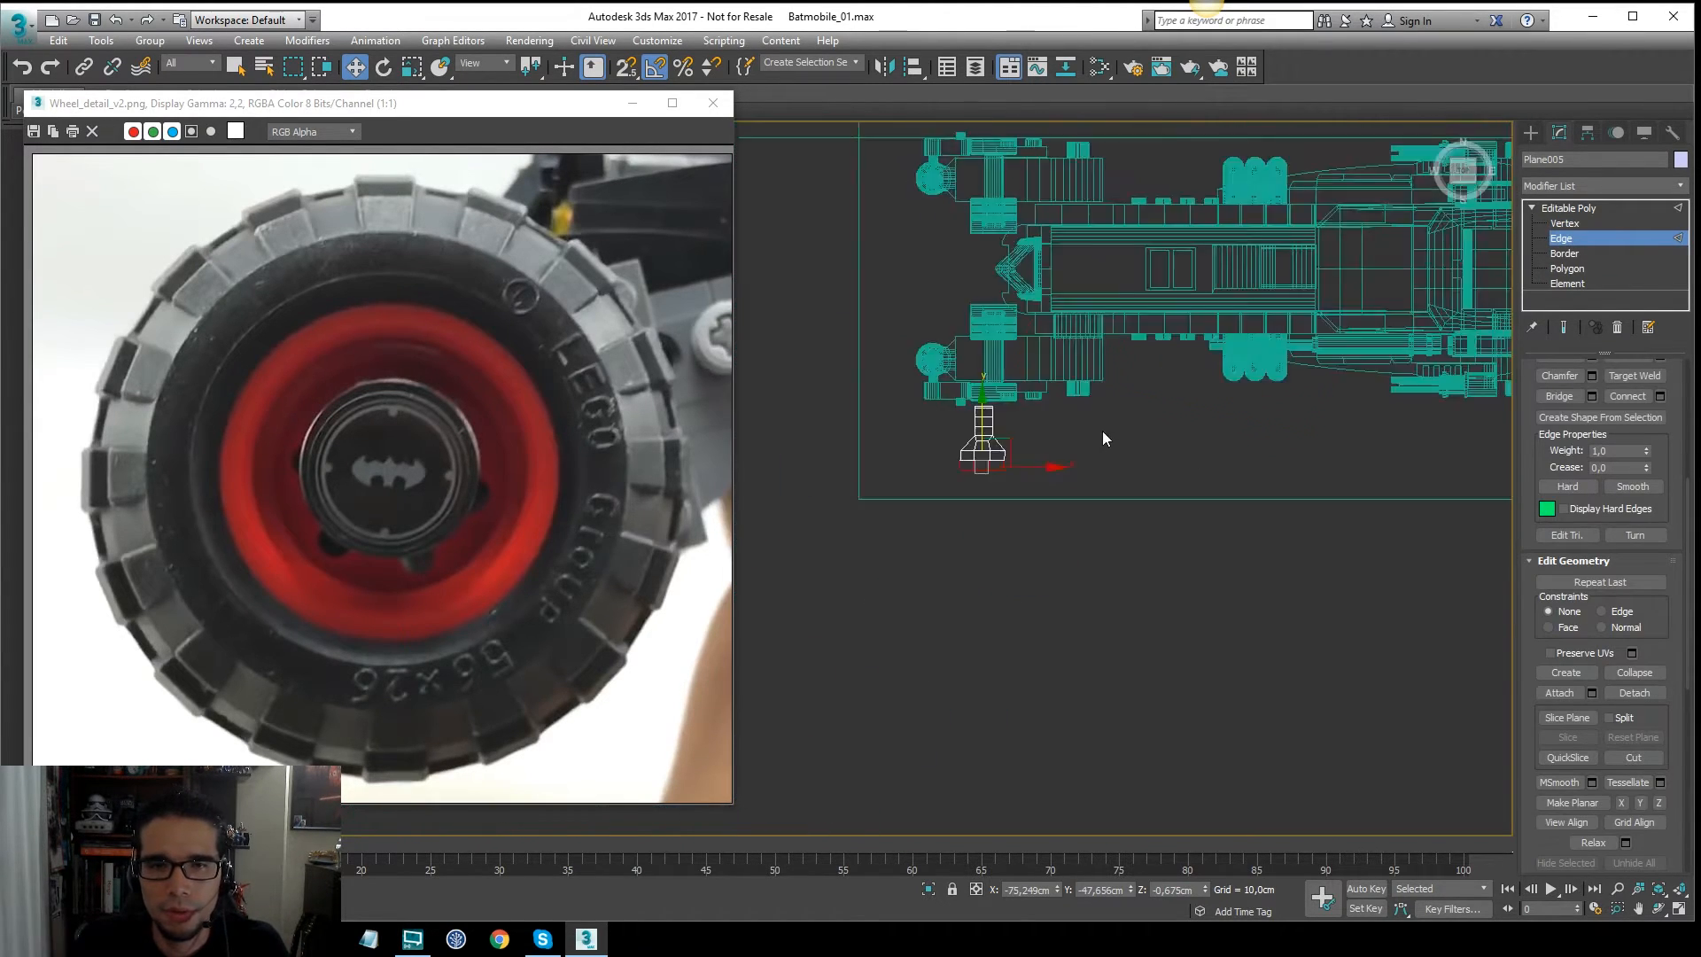
key("z")
key("F3")
left_click(1163, 438)
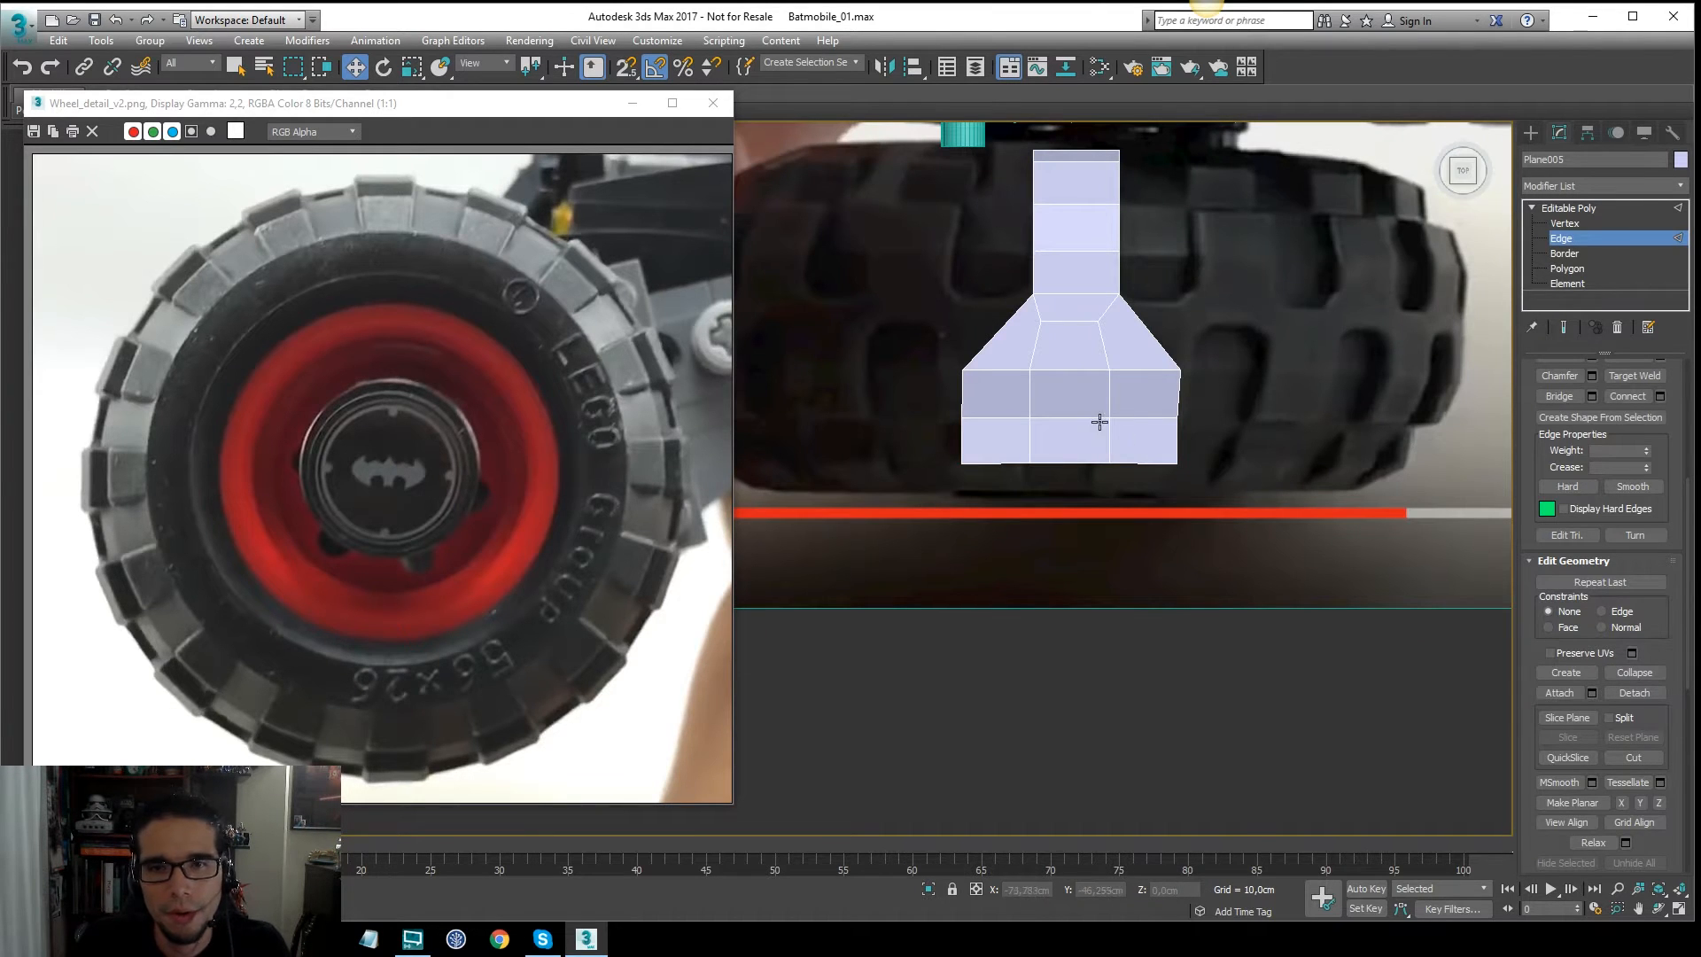
middle_click_drag(1099, 423, 1173, 429)
scroll(1228, 512, "up", 2)
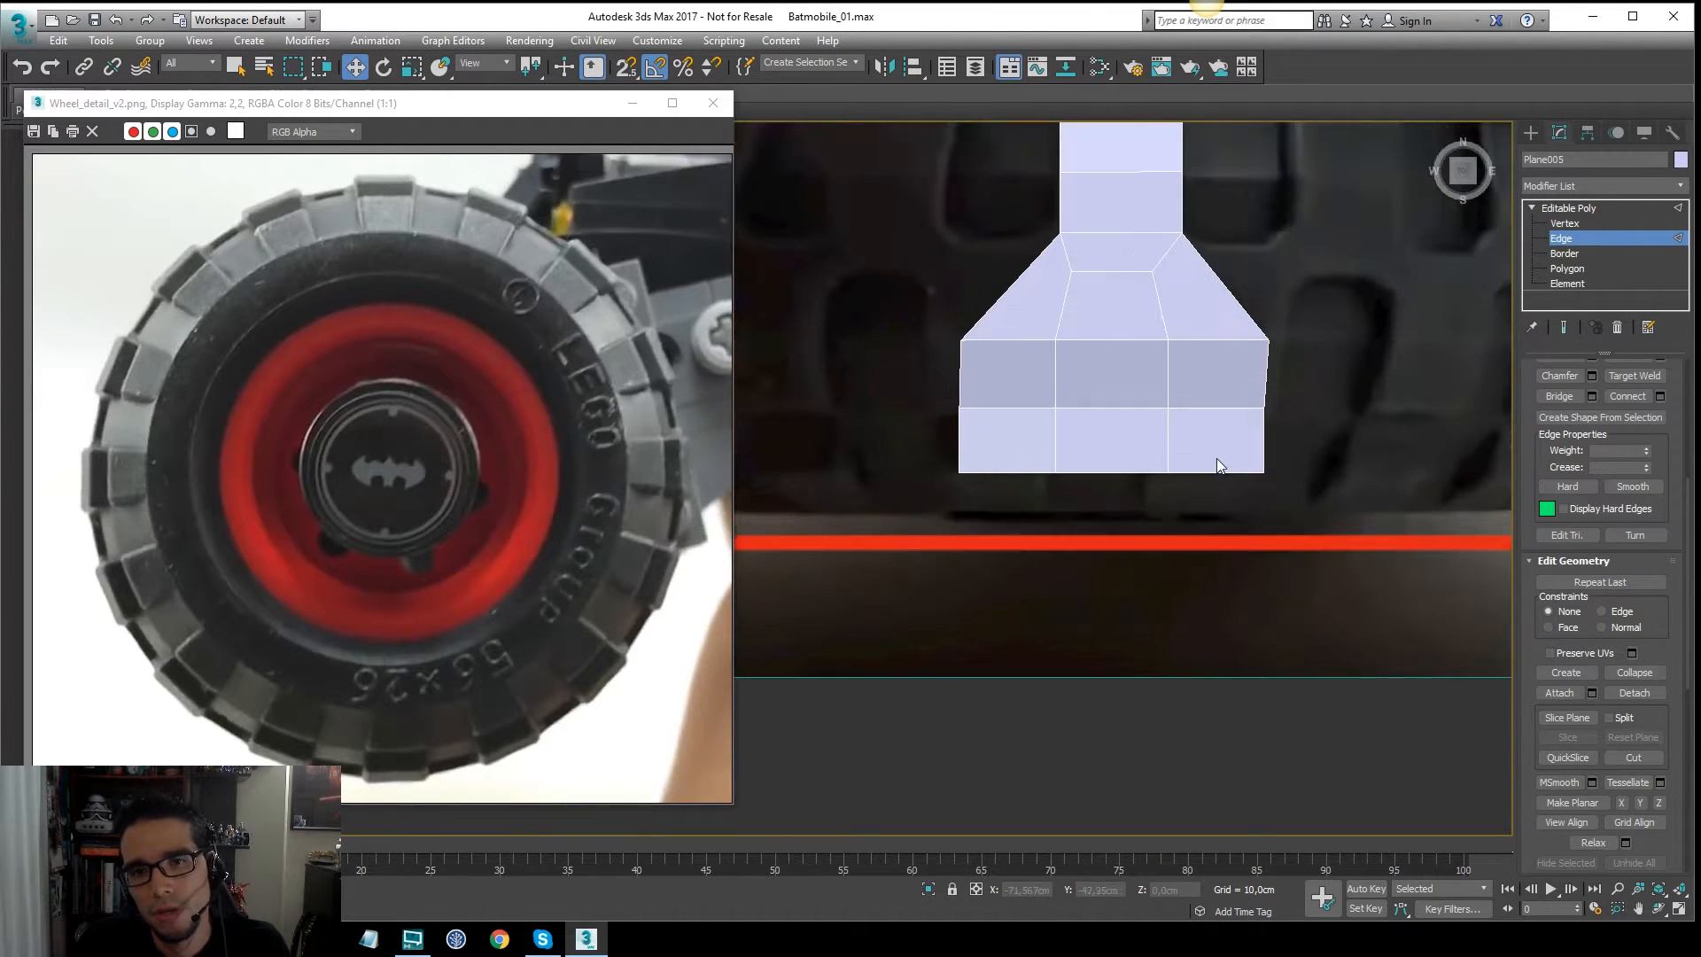
left_click(1118, 475)
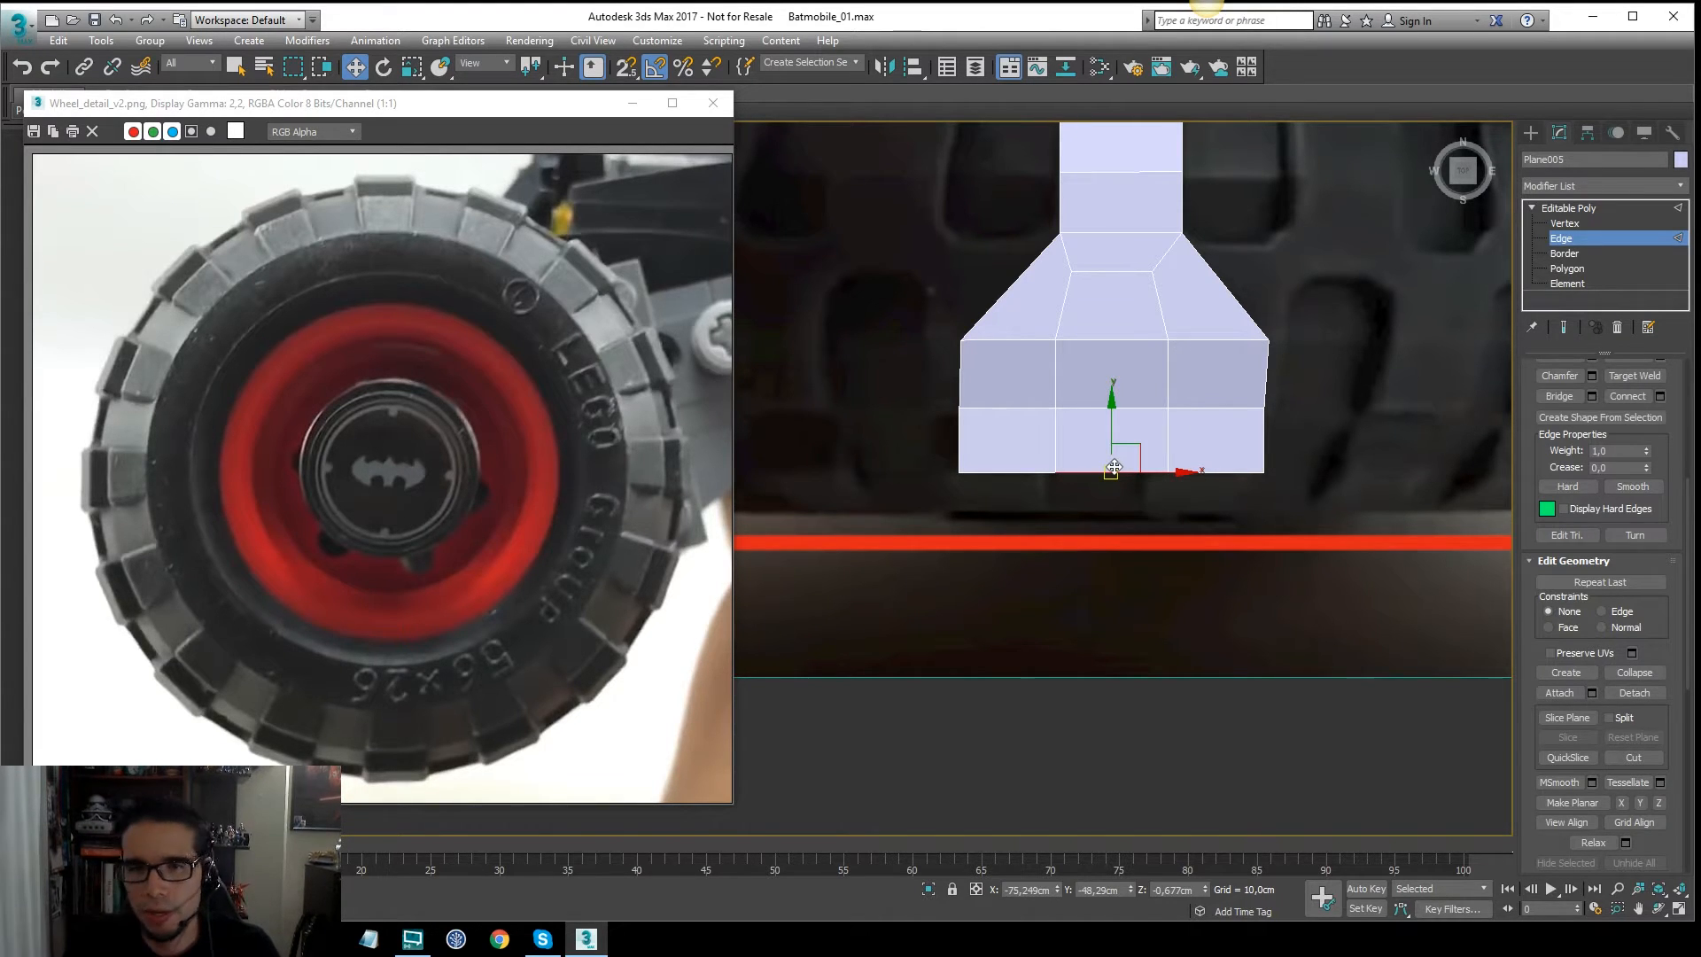
key("Delete")
Step: Extend the outer edges on both sides of the notch into slanted faces down to Y about -49.4 cm and Z about -2.95 cm
left_click(1235, 471)
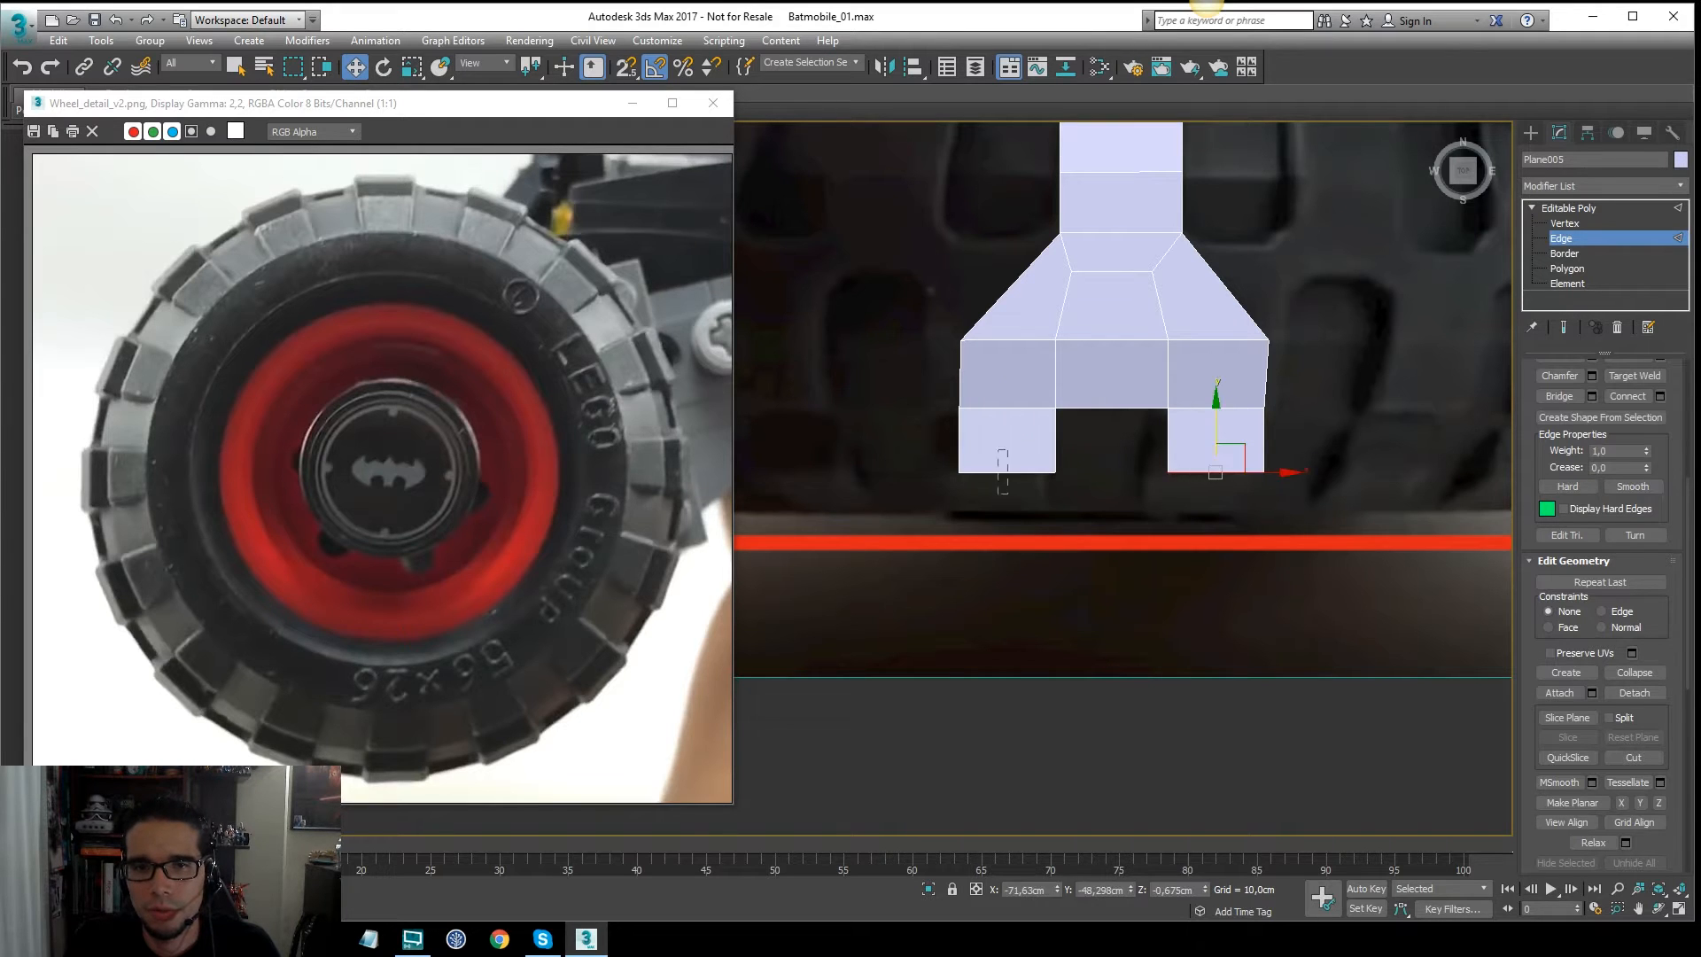
middle_click_drag(1002, 470, 1072, 394, "alt")
left_click_drag(1019, 456, 1056, 505, "shift")
middle_click_drag(1056, 499, 1142, 490, "alt")
key("t")
key("z")
scroll(1138, 499, "down", 5)
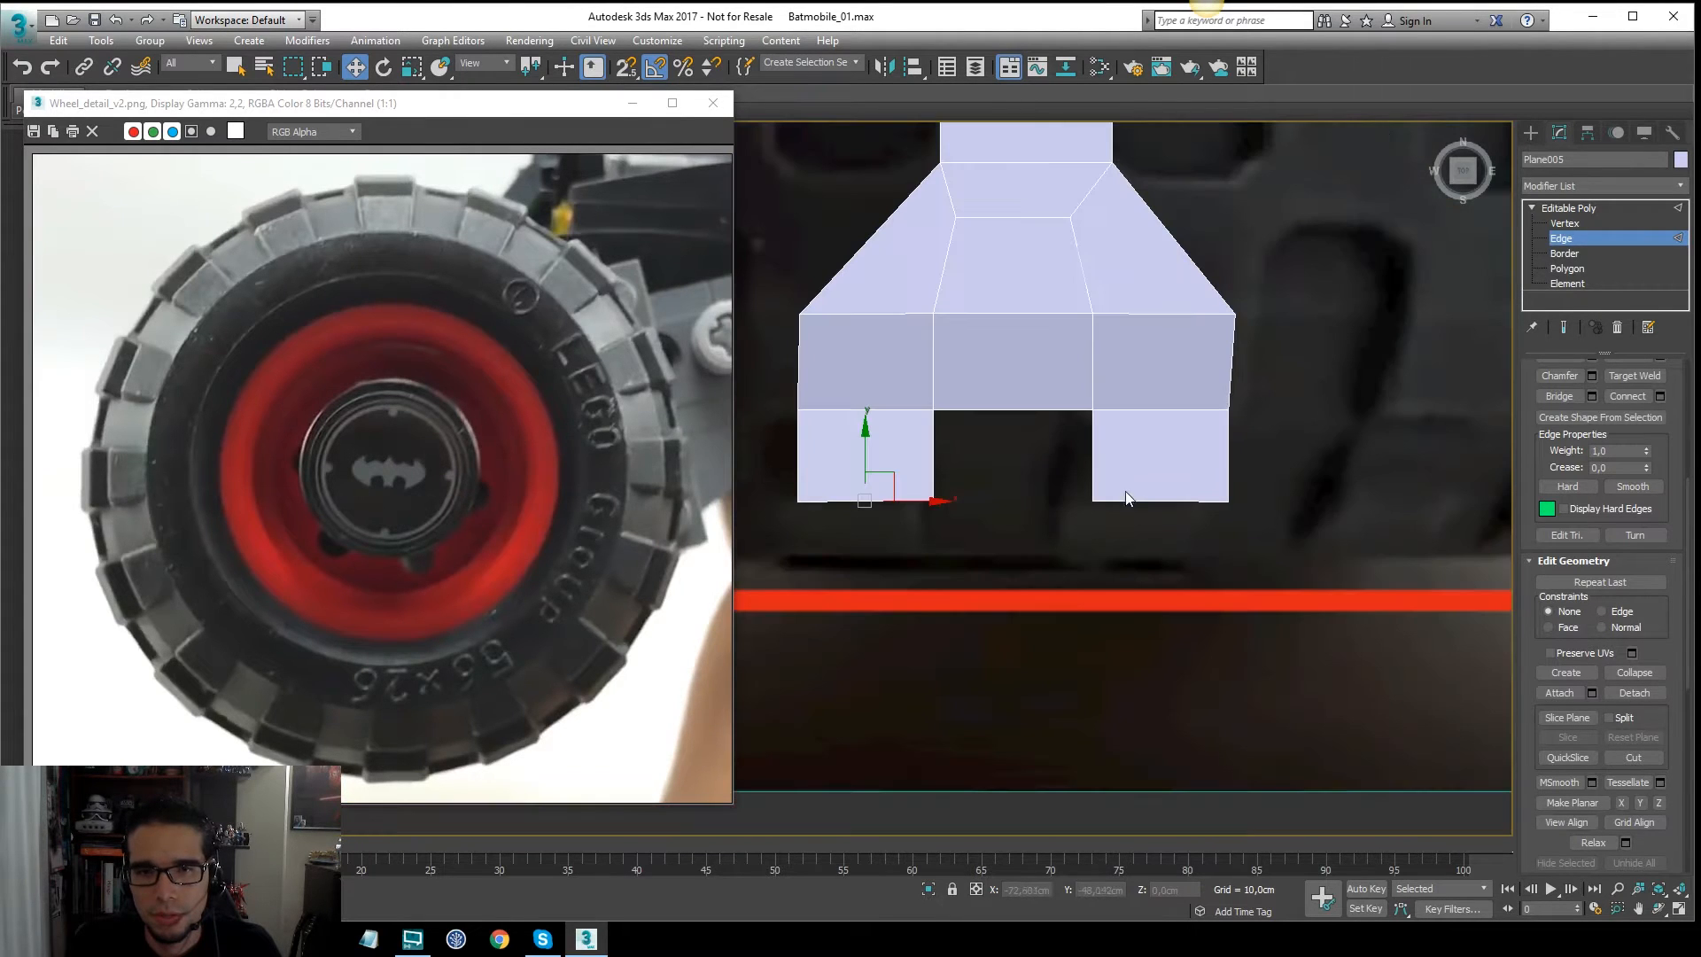
left_click_drag(866, 449, 866, 495, "shift")
middle_click_drag(1043, 512, 1068, 389, "alt")
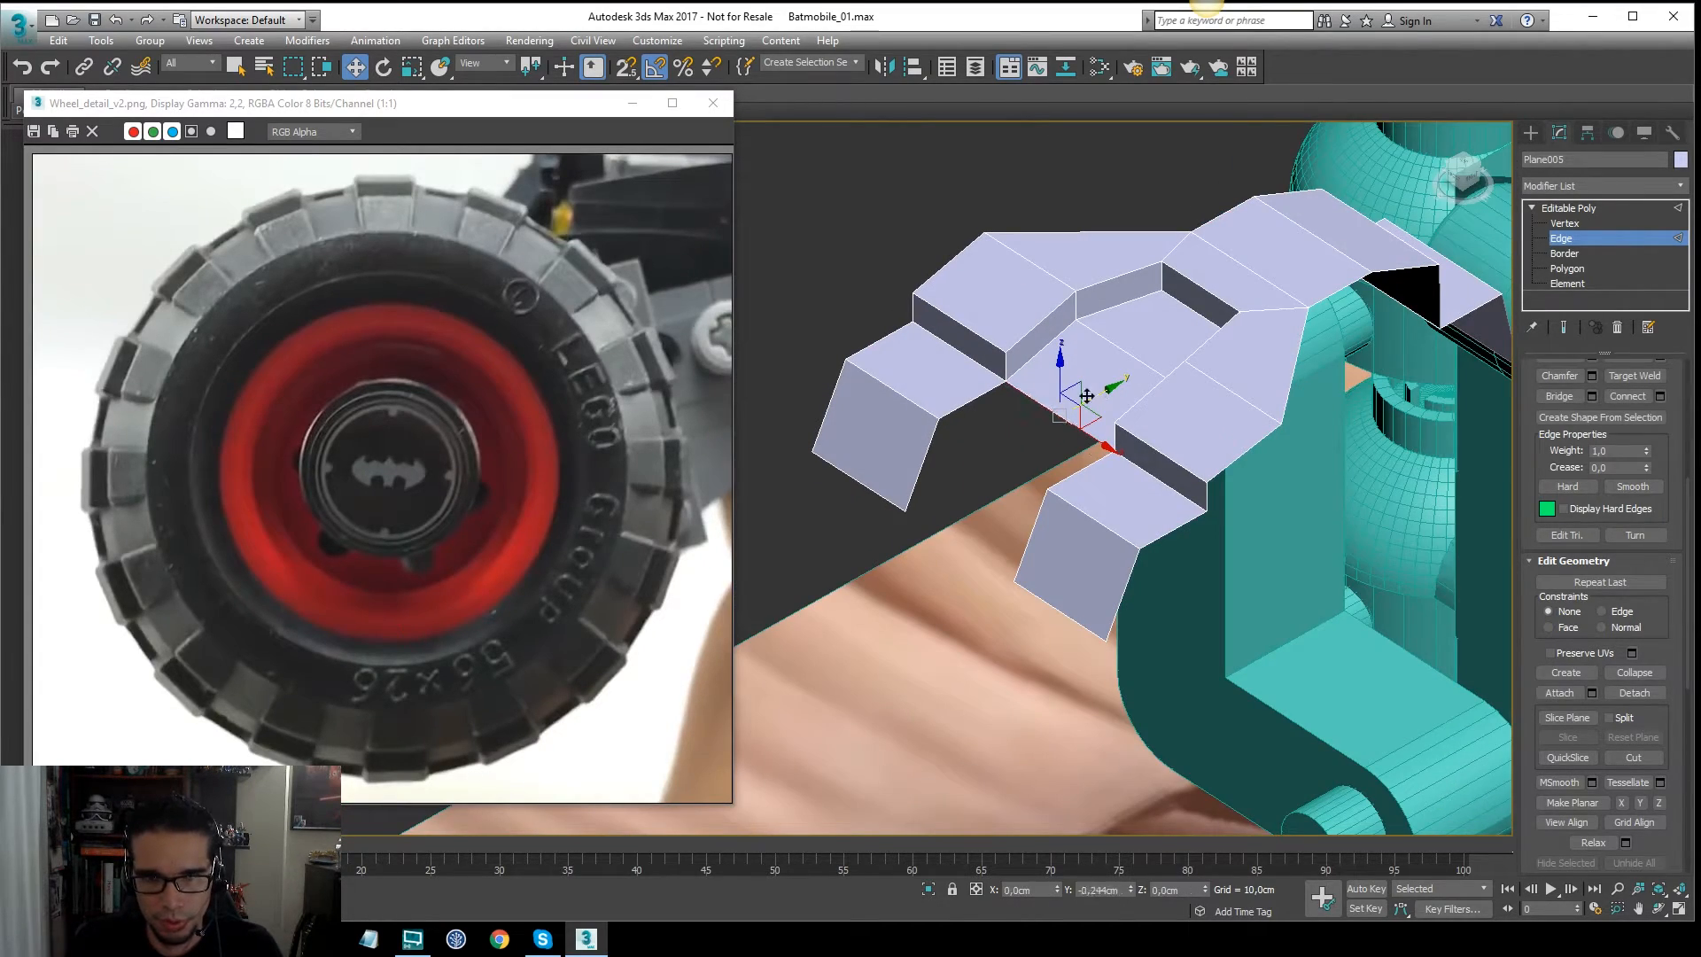
Step: Extend the notch's inner edge into a slanted face reaching Y about -49.33 cm and Z about -2.97 cm, level with its neighbours
left_click_drag(1099, 390, 964, 494, "shift")
middle_click_drag(913, 519, 961, 516, "alt")
scroll(961, 516, "up", 4)
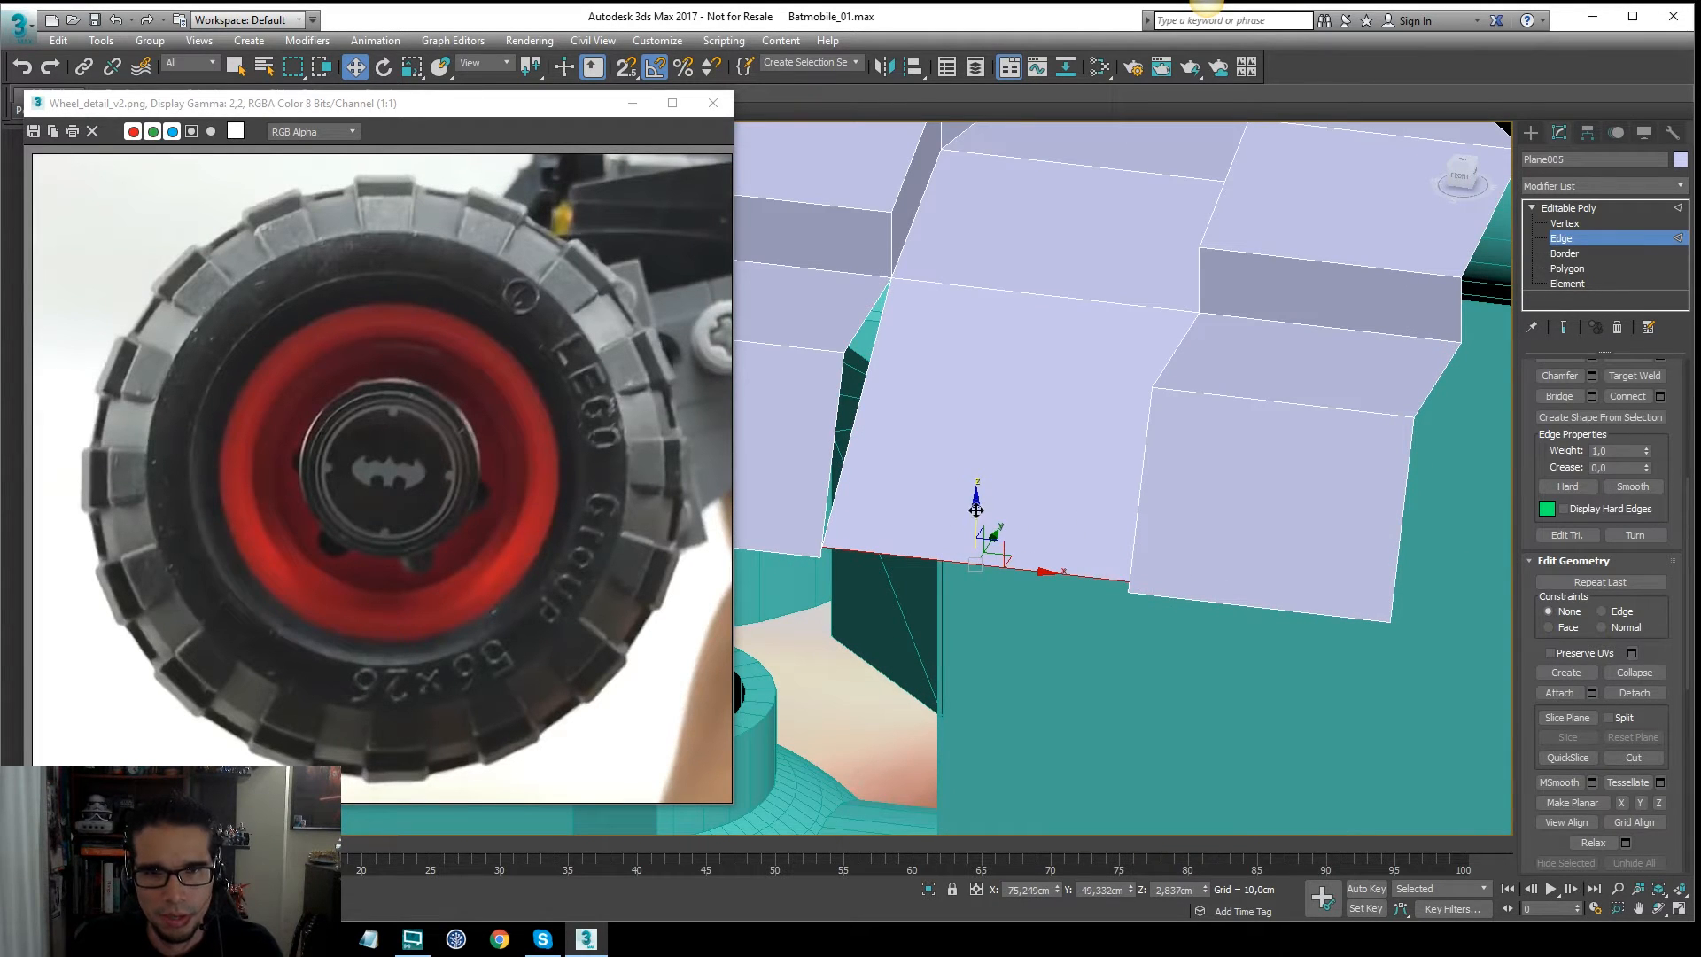
left_click_drag(976, 511, 971, 518)
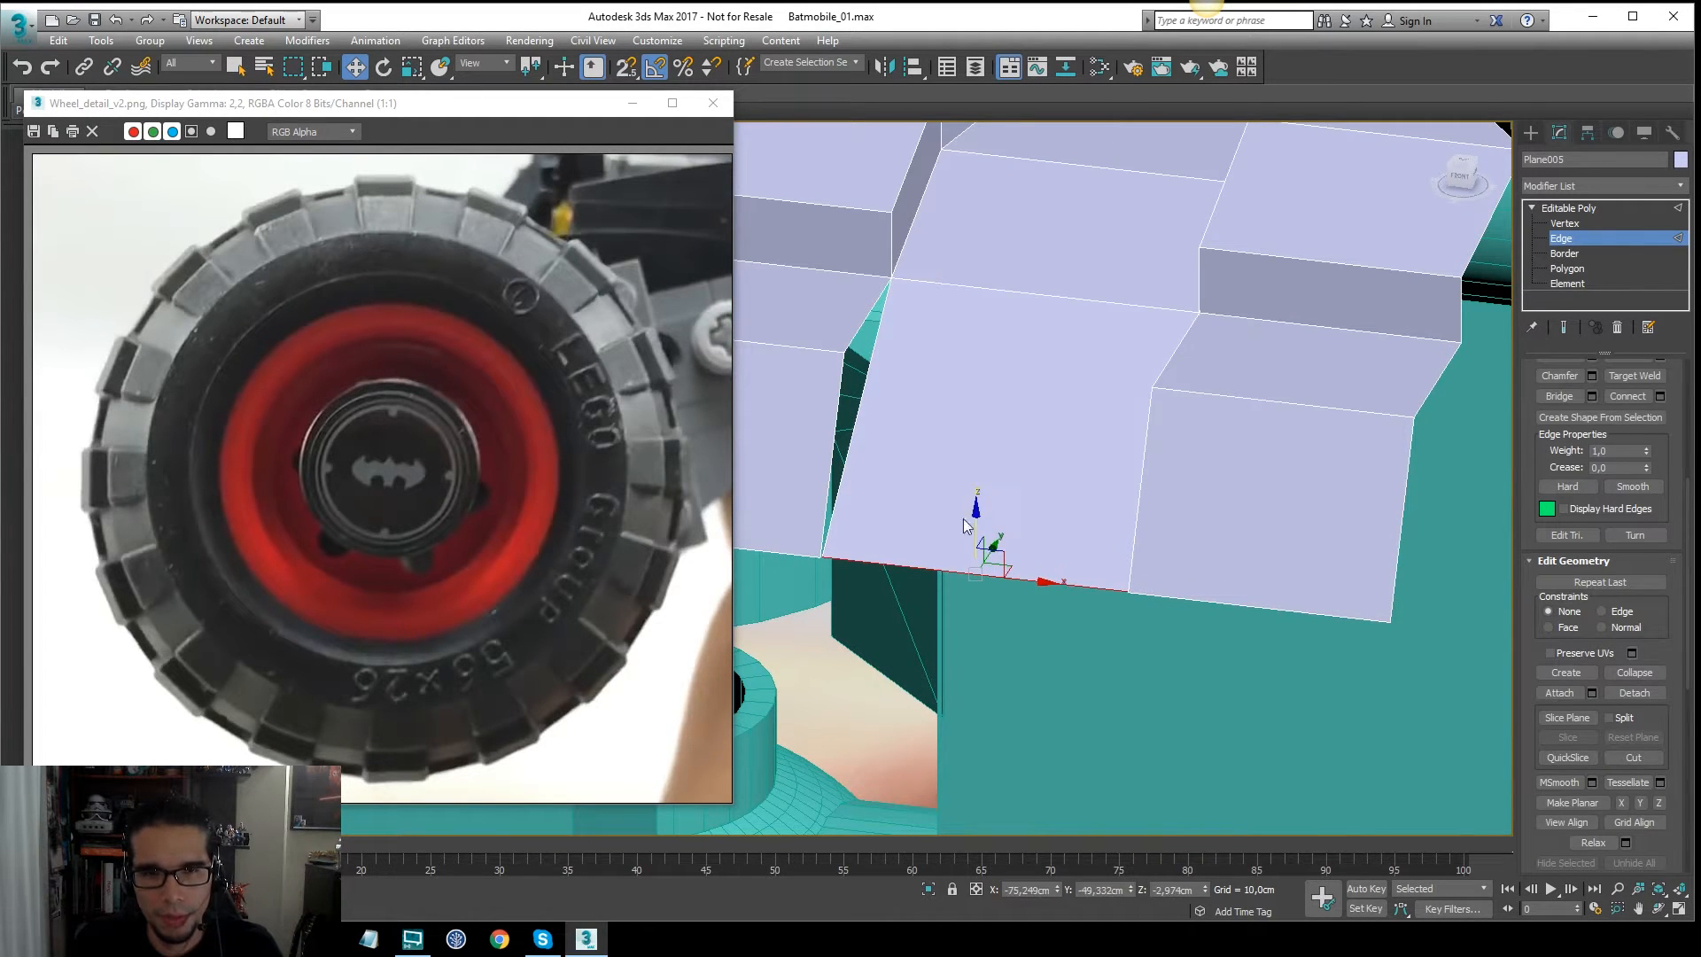
Step: Collapse the overlapping vertices at both lower corners of the middle slanted face to join it to its neighbours
middle_click_drag(940, 510, 1000, 495)
key("1")
left_click_drag(980, 594, 863, 514)
left_click(1644, 603)
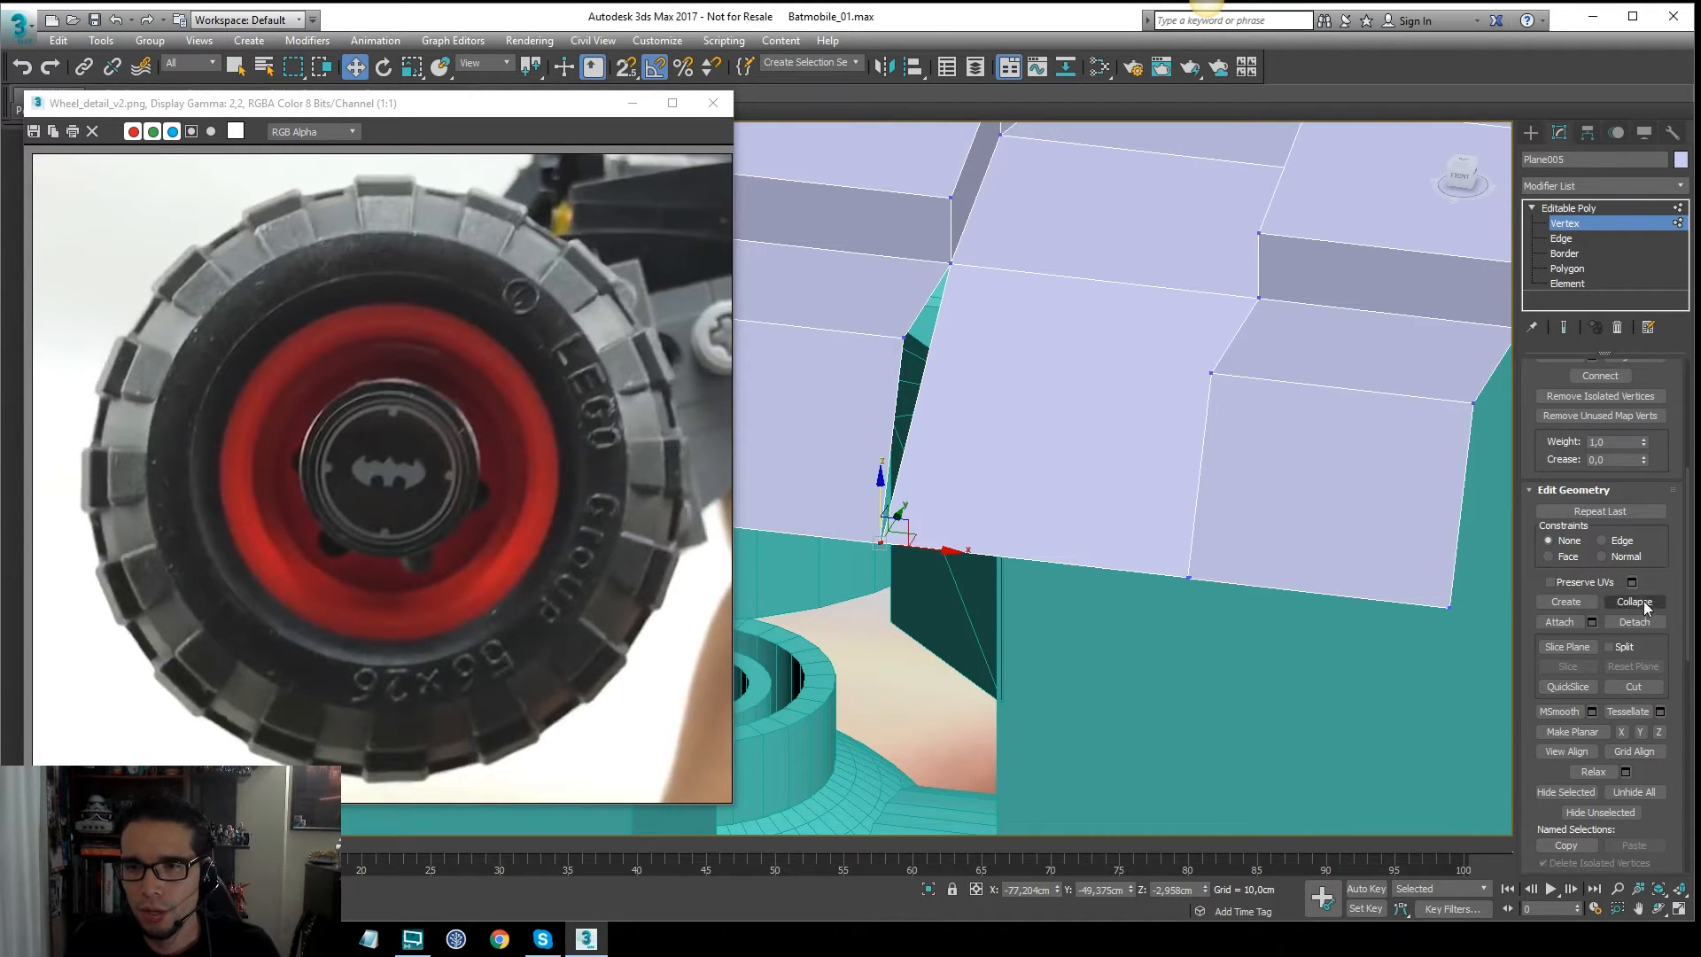
left_click_drag(1220, 613, 1172, 563)
left_click(1635, 602)
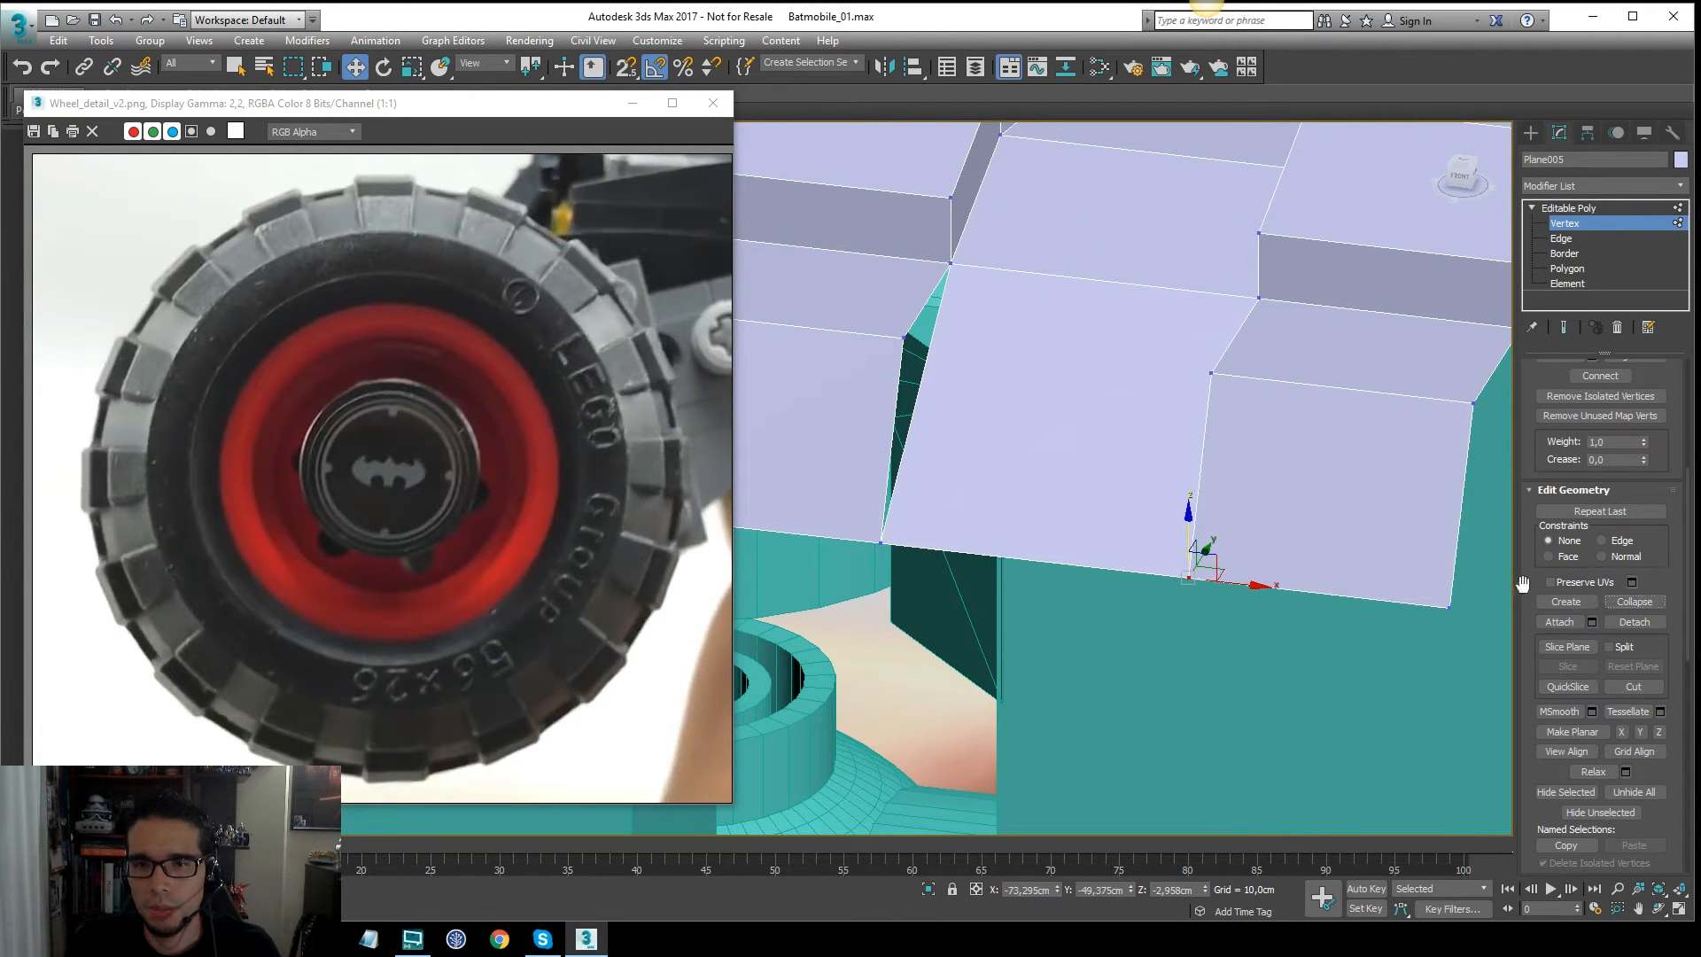
scroll(1378, 574, "down", 2)
middle_click_drag(1361, 564, 1270, 566)
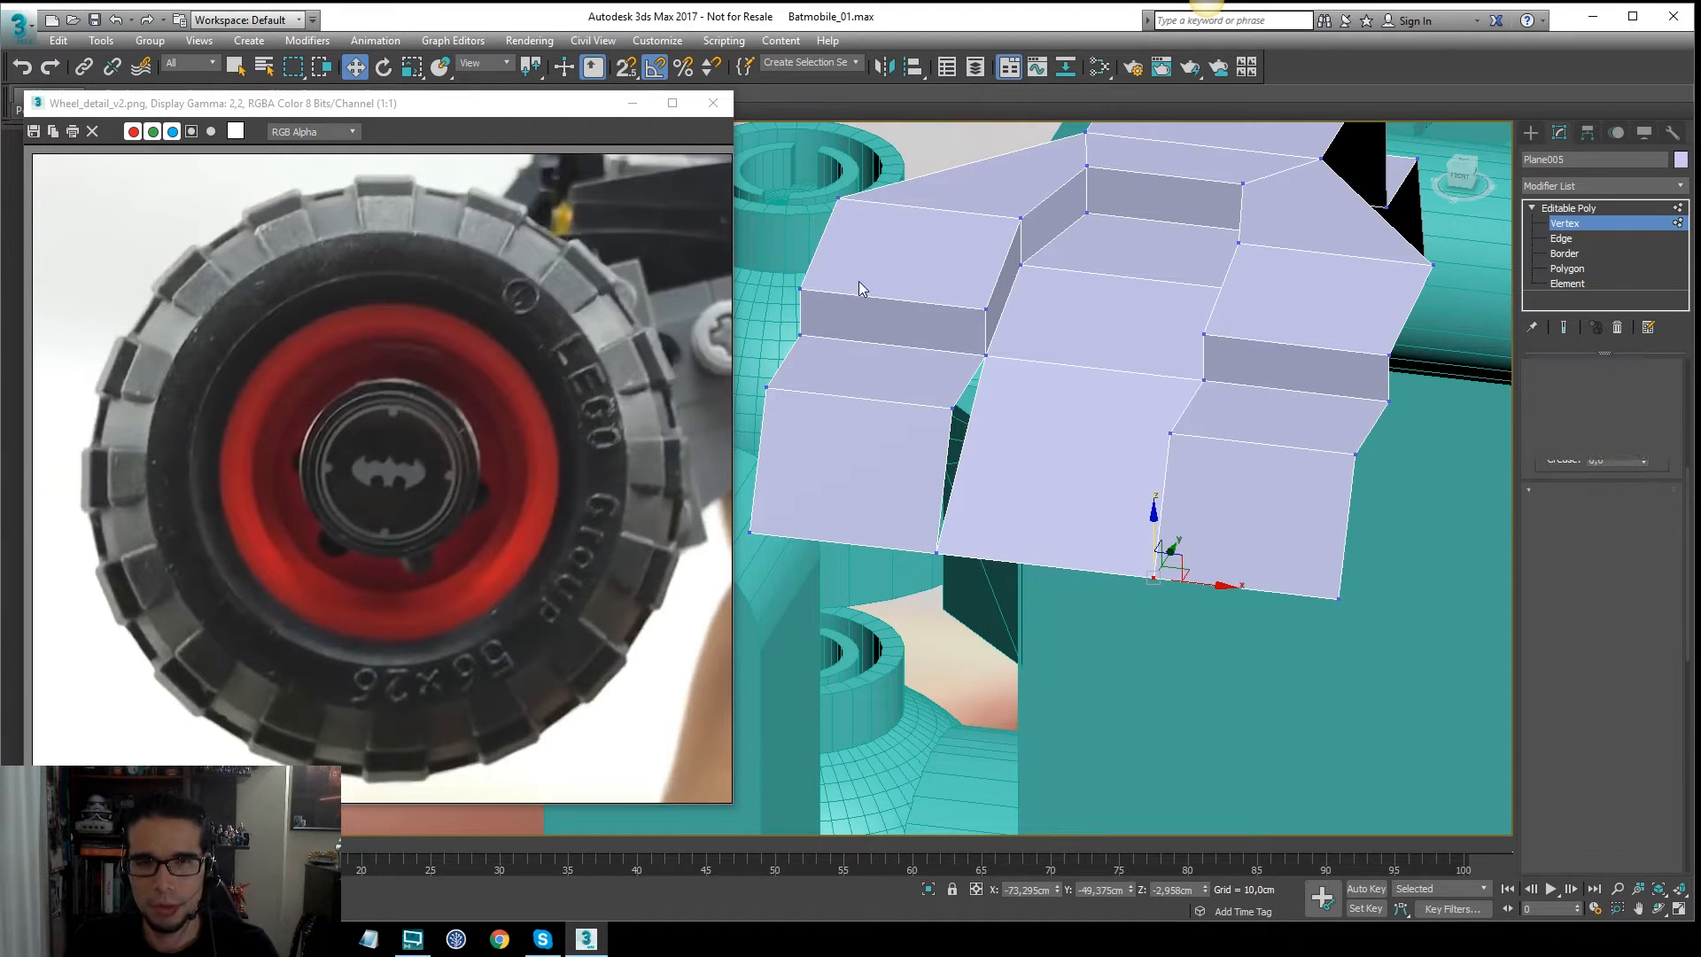
Step: Check the joins at the two collapsed lower corner vertices in wireframe by moving each one and undoing the move
key("3")
key("ctrl+a")
key("F3")
left_click(1031, 441)
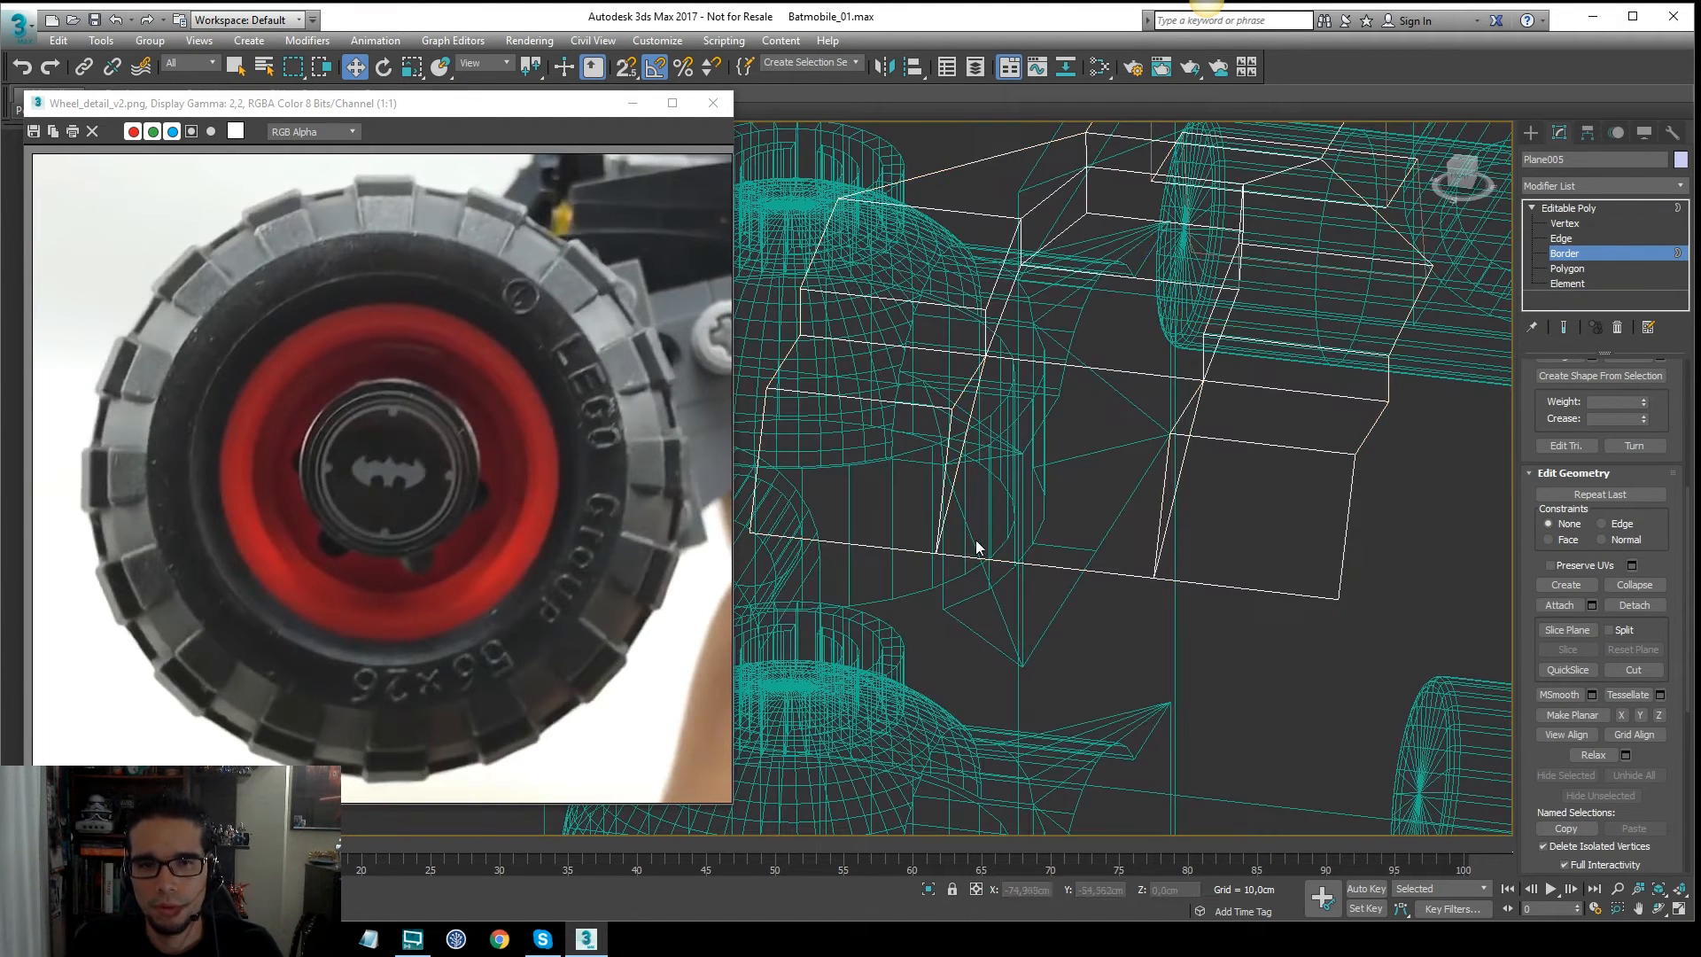
key("1")
left_click_drag(912, 567, 975, 539)
left_click(982, 533)
key("ctrl+z")
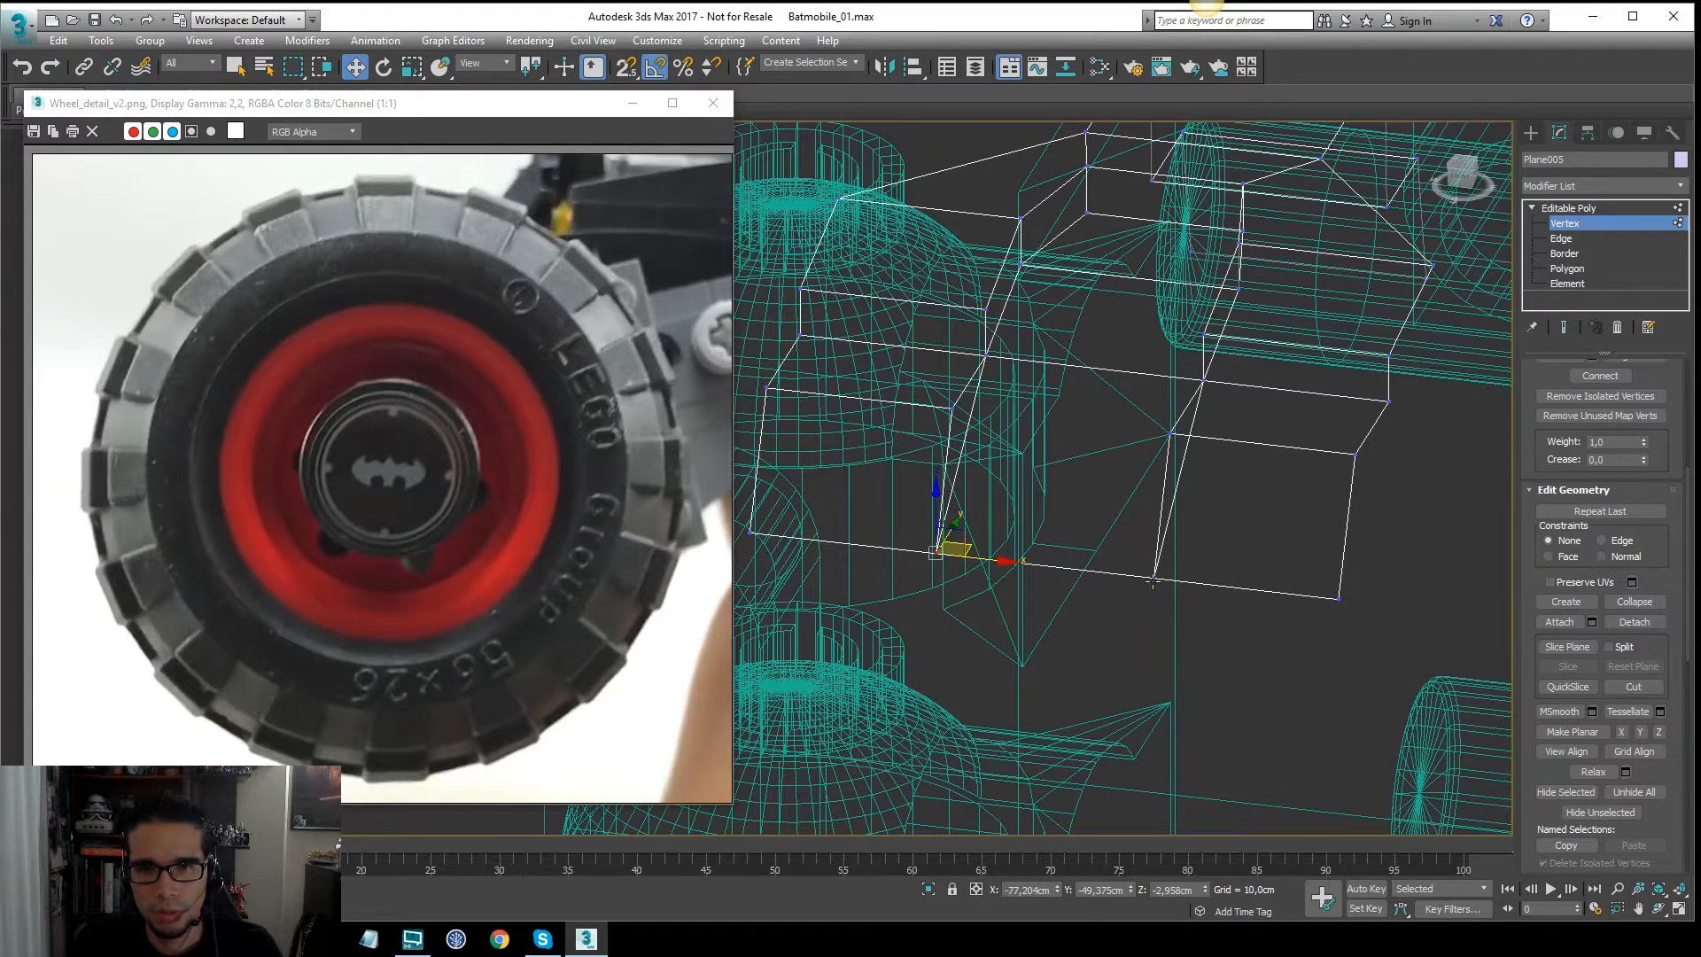
left_click_drag(1153, 580, 1080, 595)
key("ctrl+z")
left_click(1081, 487)
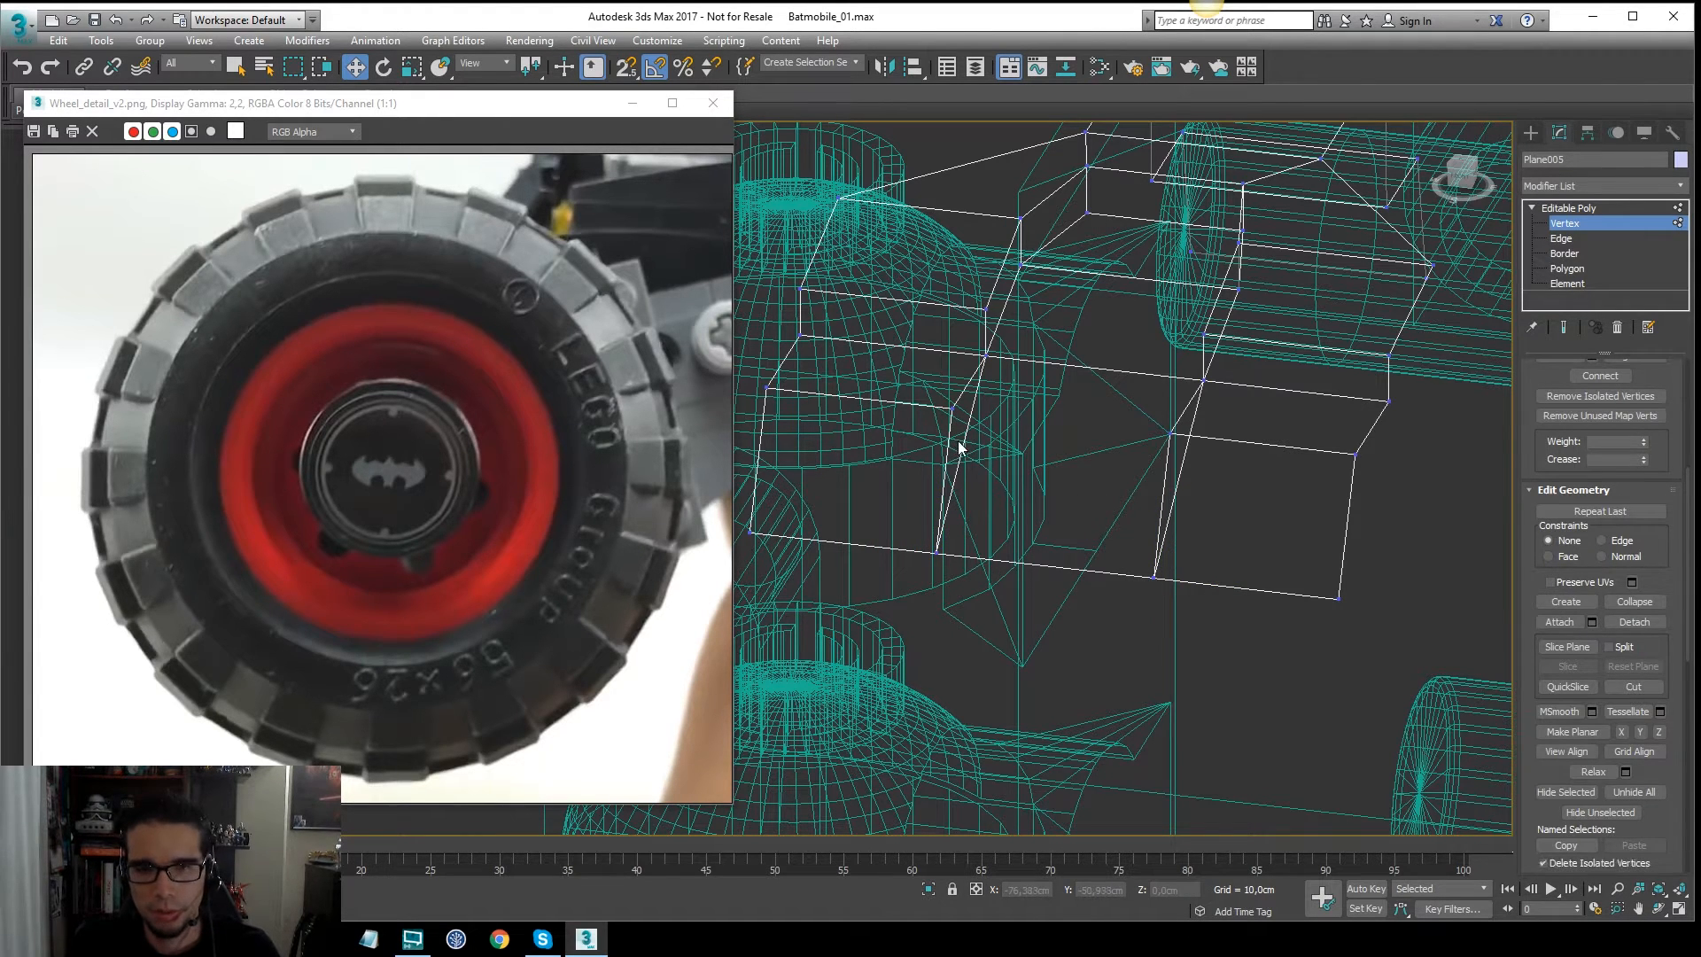
Step: Examine the open border and edges around the triangular gaps beside the middle slanted face
key("2")
left_click(959, 447)
left_click(991, 431)
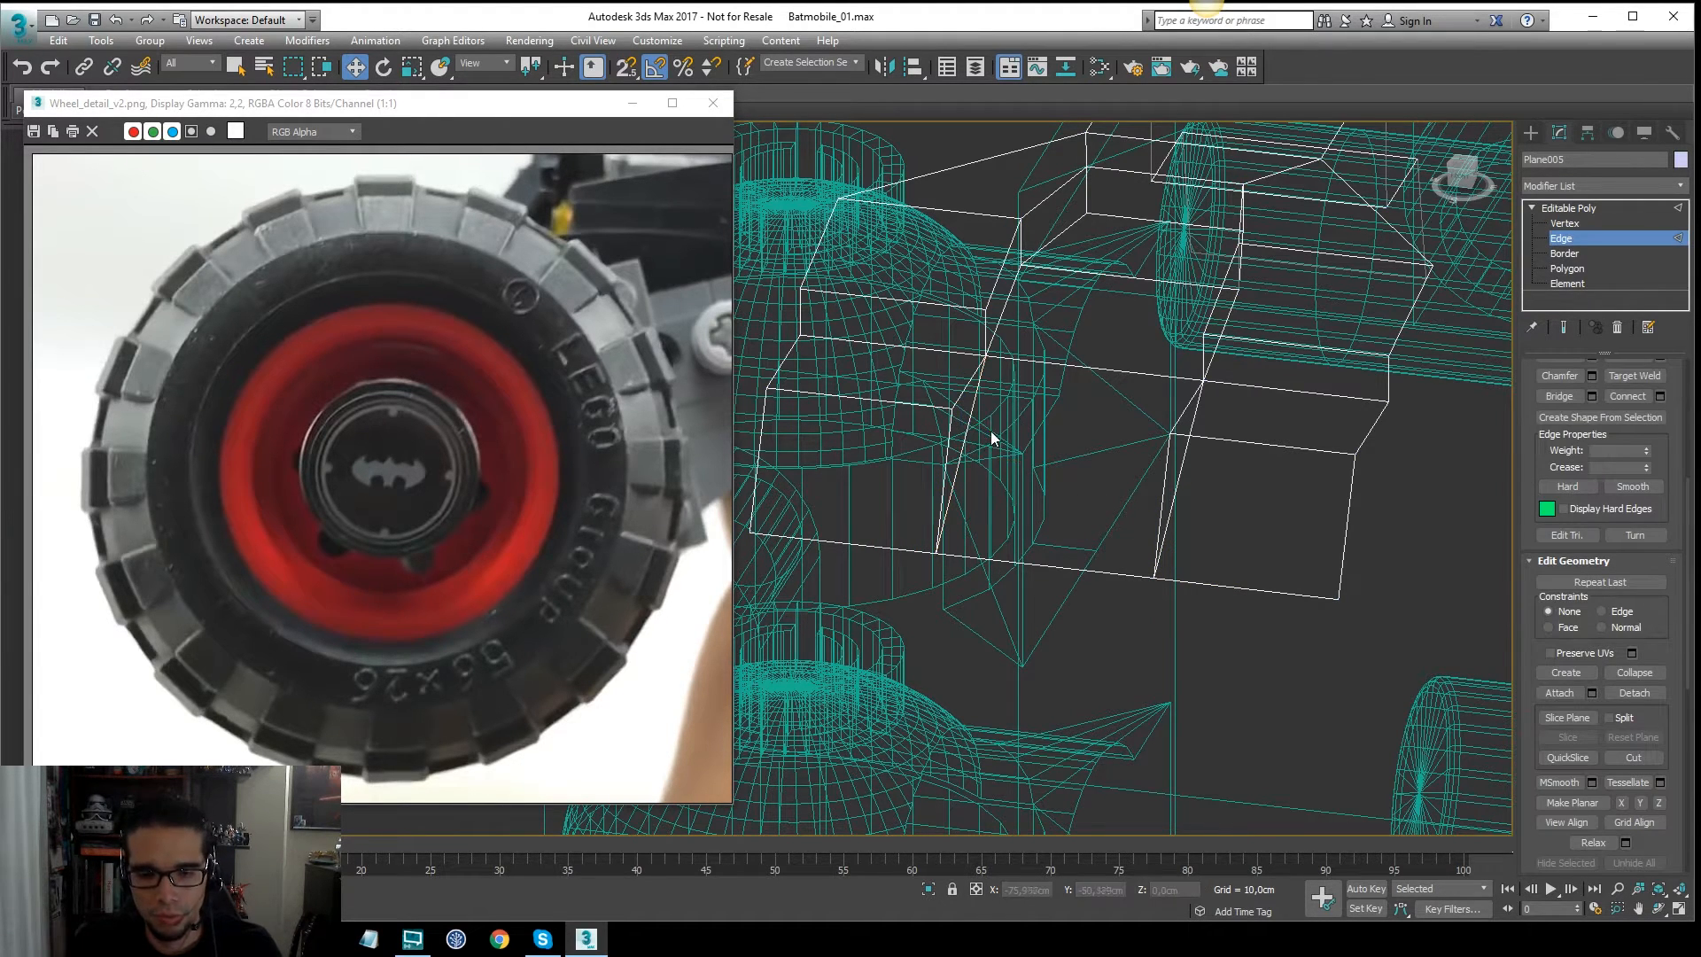
key("3")
left_click(961, 430)
mouse_move(1117, 443)
middle_mouse_down("alt")
mouse_move(1183, 443)
mouse_move(1205, 475)
mouse_move(1150, 488)
middle_mouse_up("alt")
key("3")
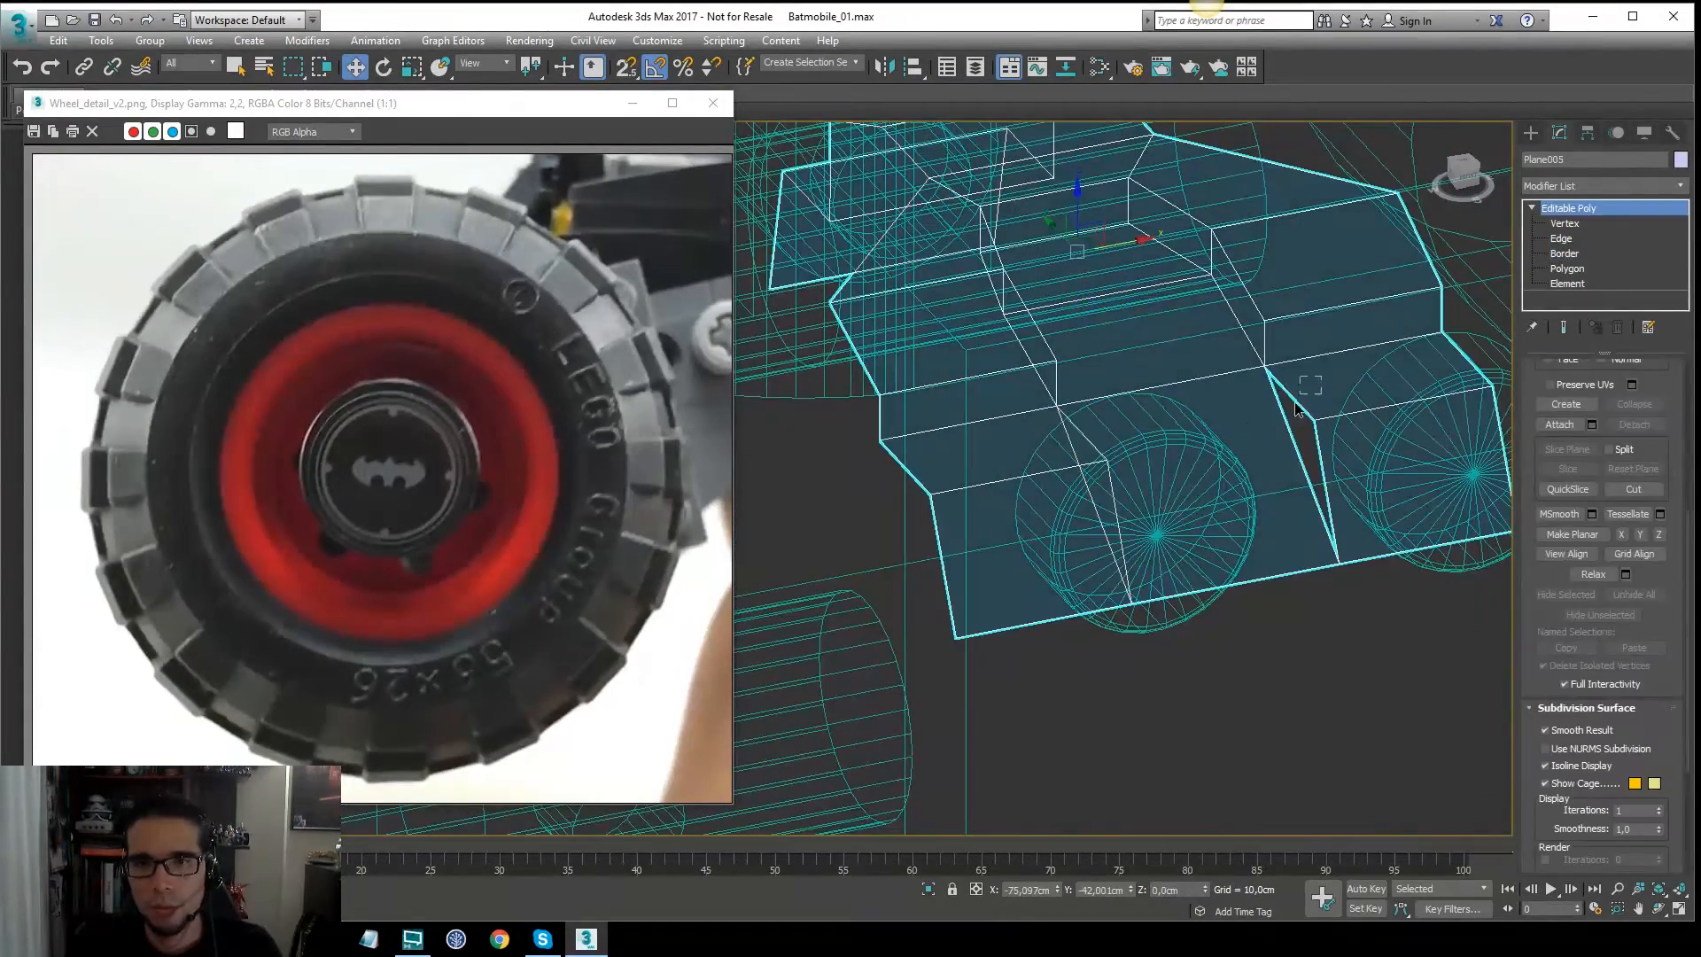
key("F3")
middle_click_drag(1347, 388, 1285, 415)
scroll(1379, 375, "up", 3)
left_click(1582, 242)
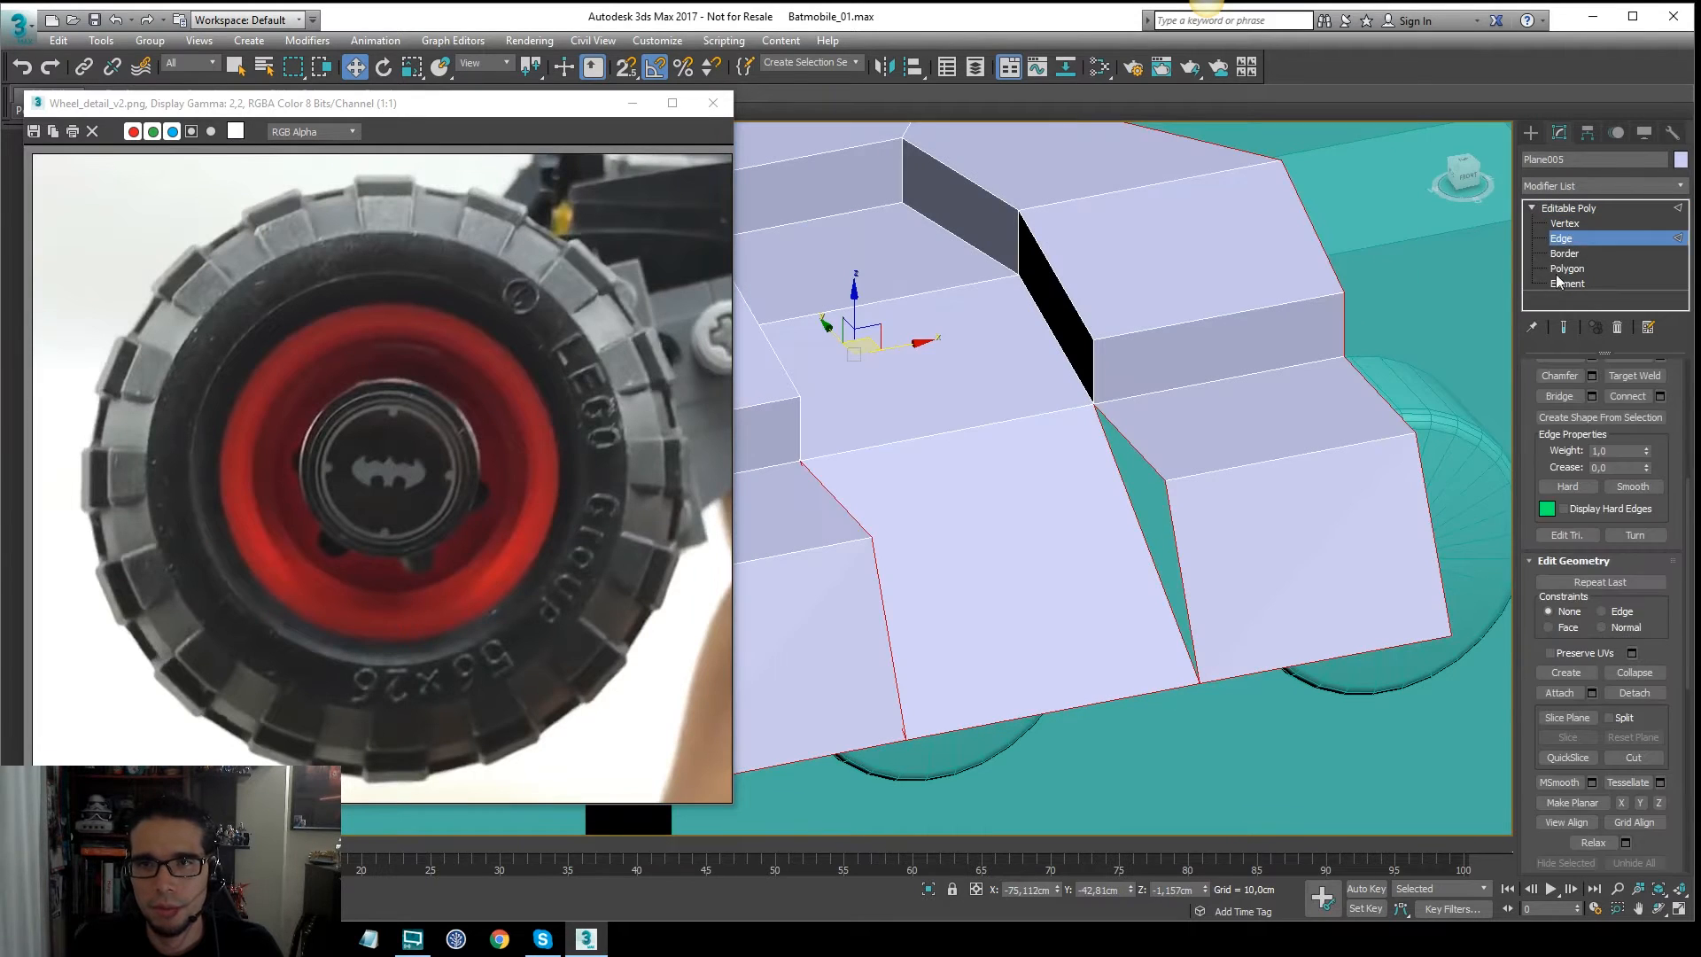
left_click(1570, 256)
middle_click_drag(1183, 558, 1278, 475)
key("F3")
key("F3")
key("2")
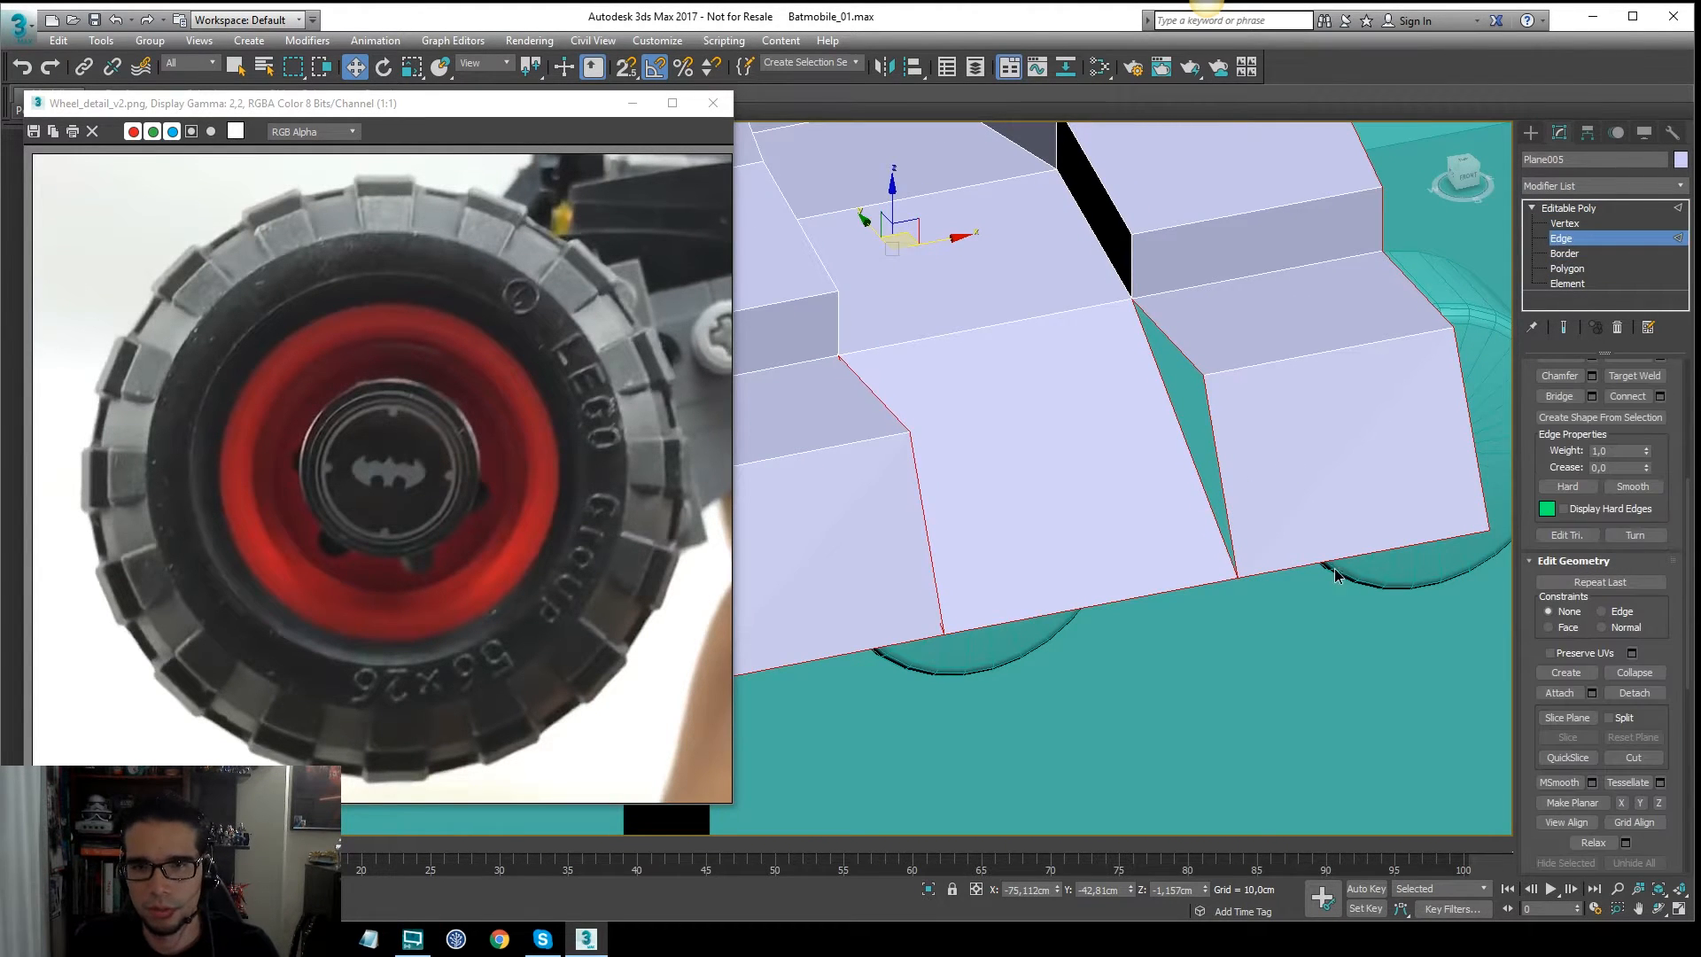
Step: Try to extend the segment's lower edges into another row of faces, check the open border, and undo the extension
left_click(1336, 571)
middle_click_drag(1274, 588, 1199, 577, "alt")
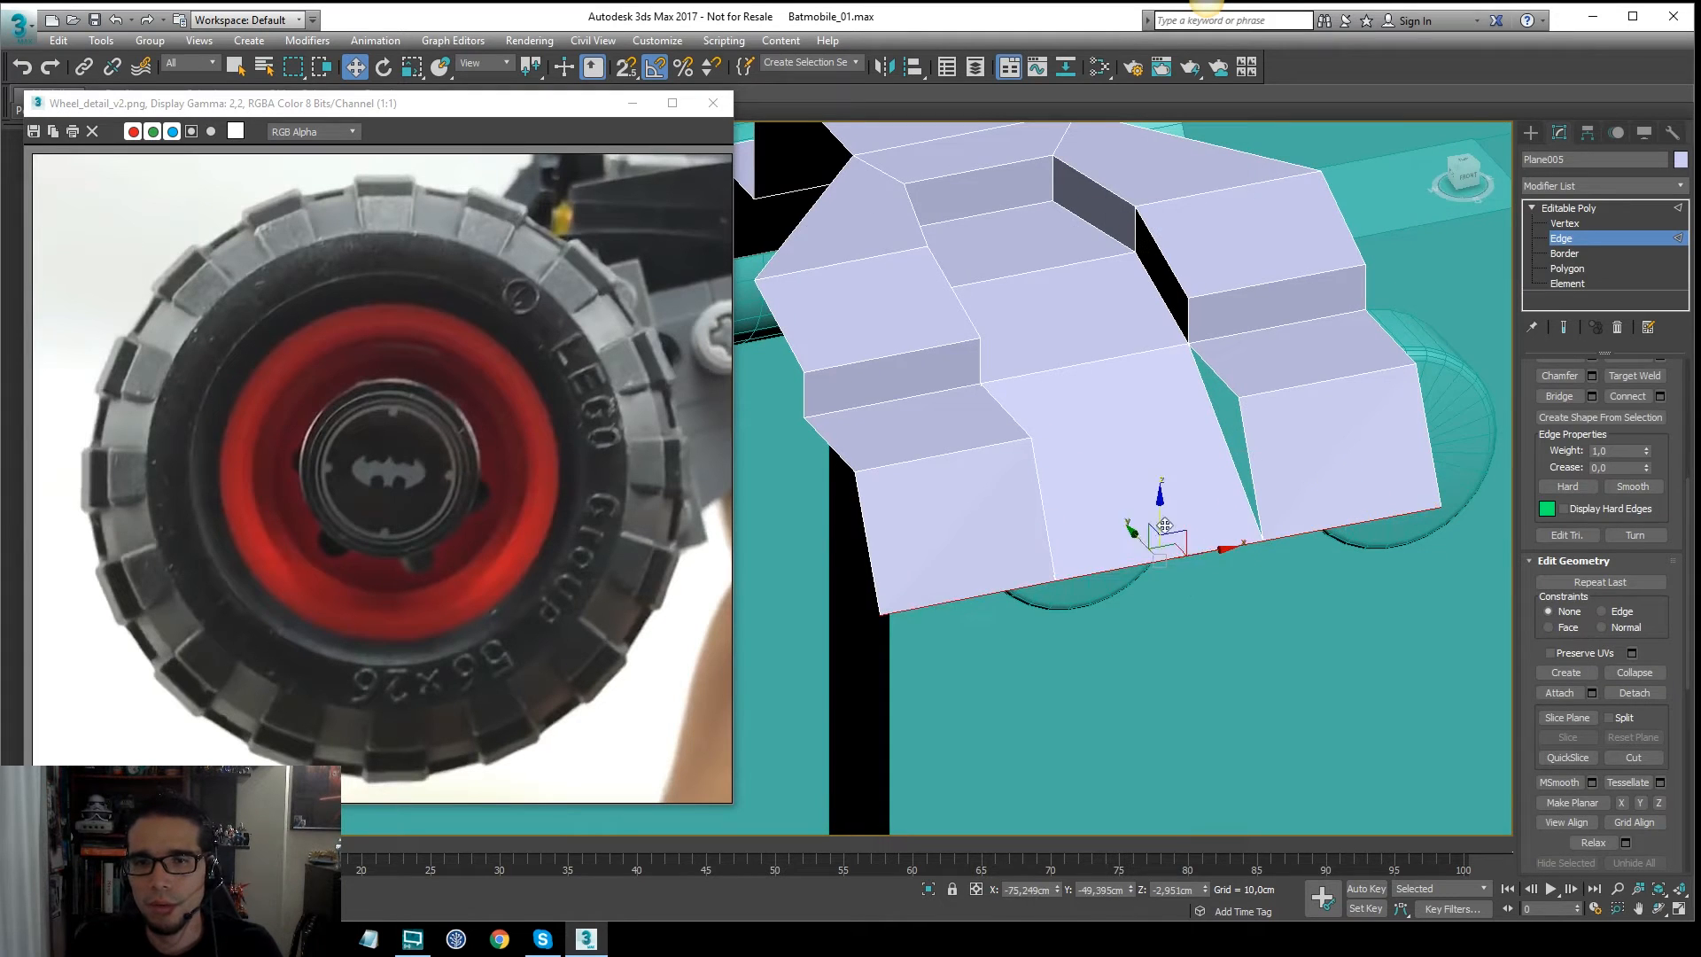
middle_click_drag(1139, 524, 1276, 470, "alt")
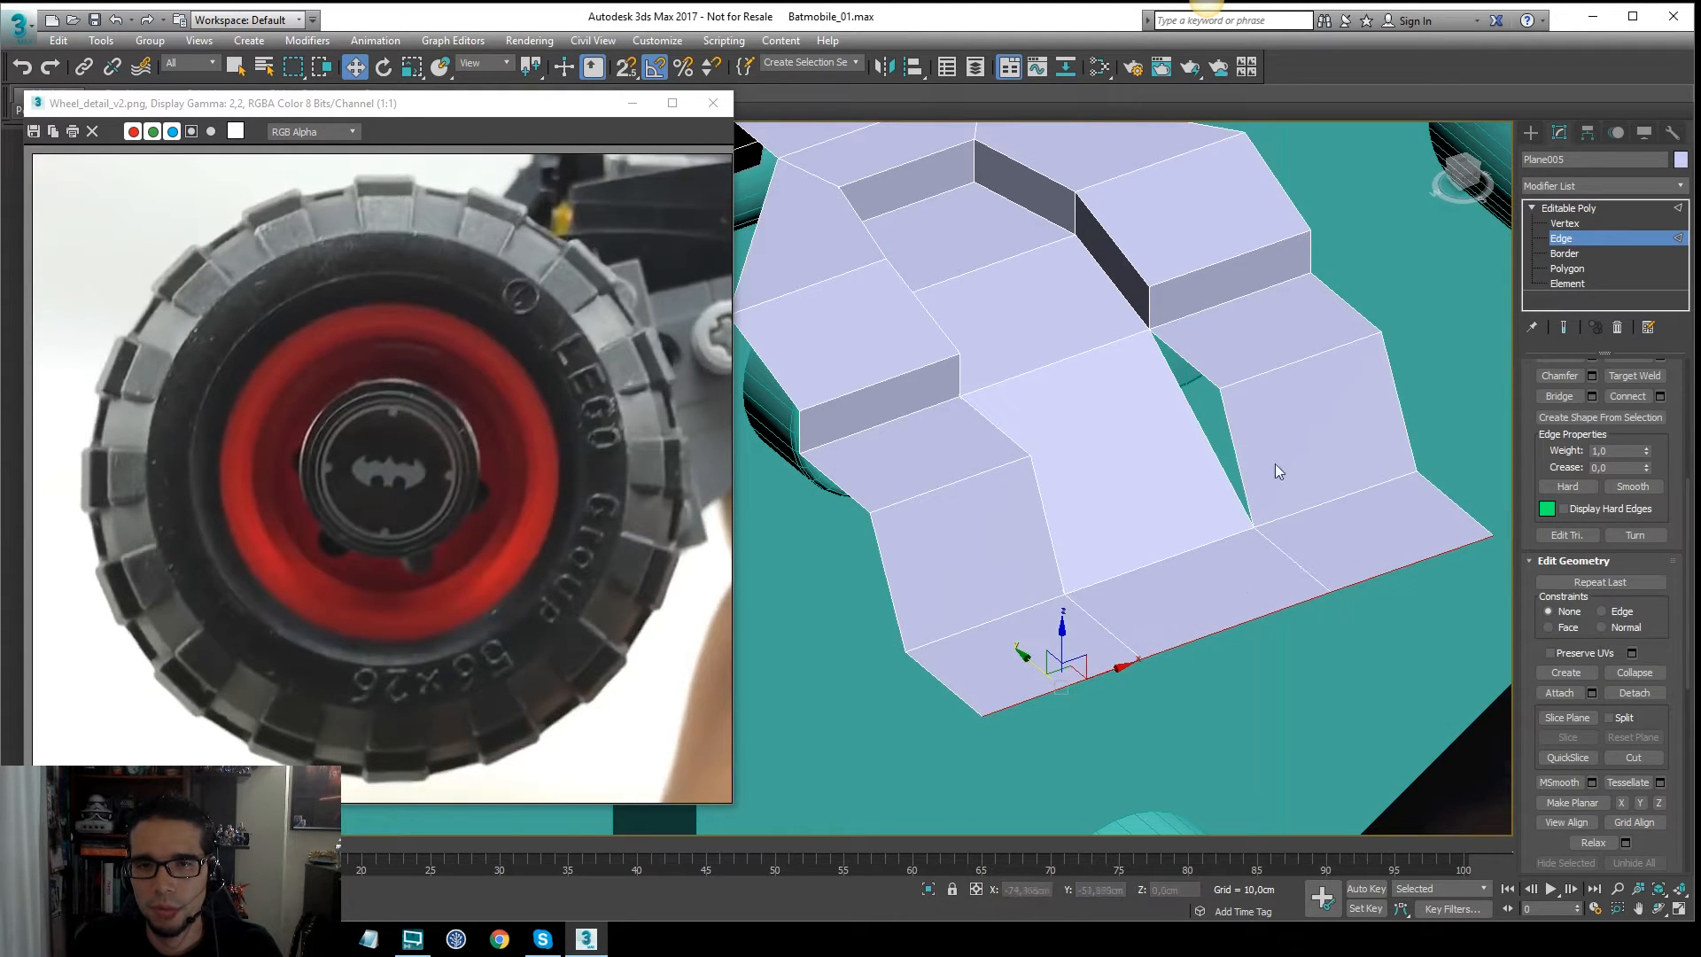
key("3")
key("F3")
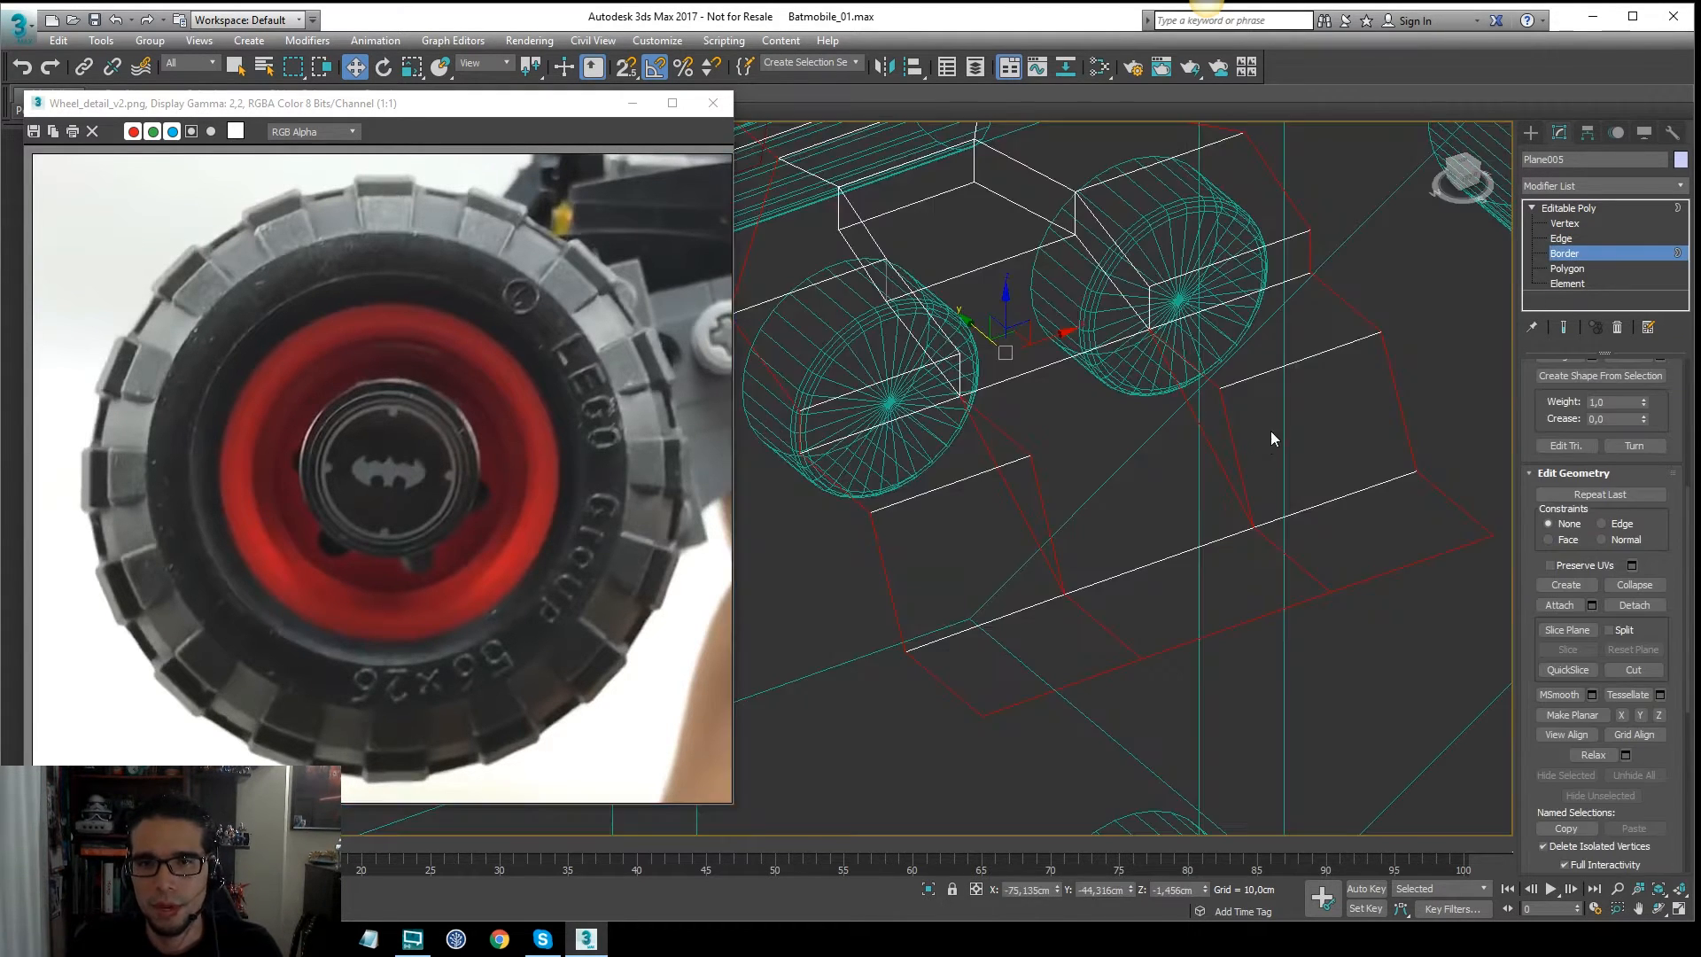
left_click(1291, 499)
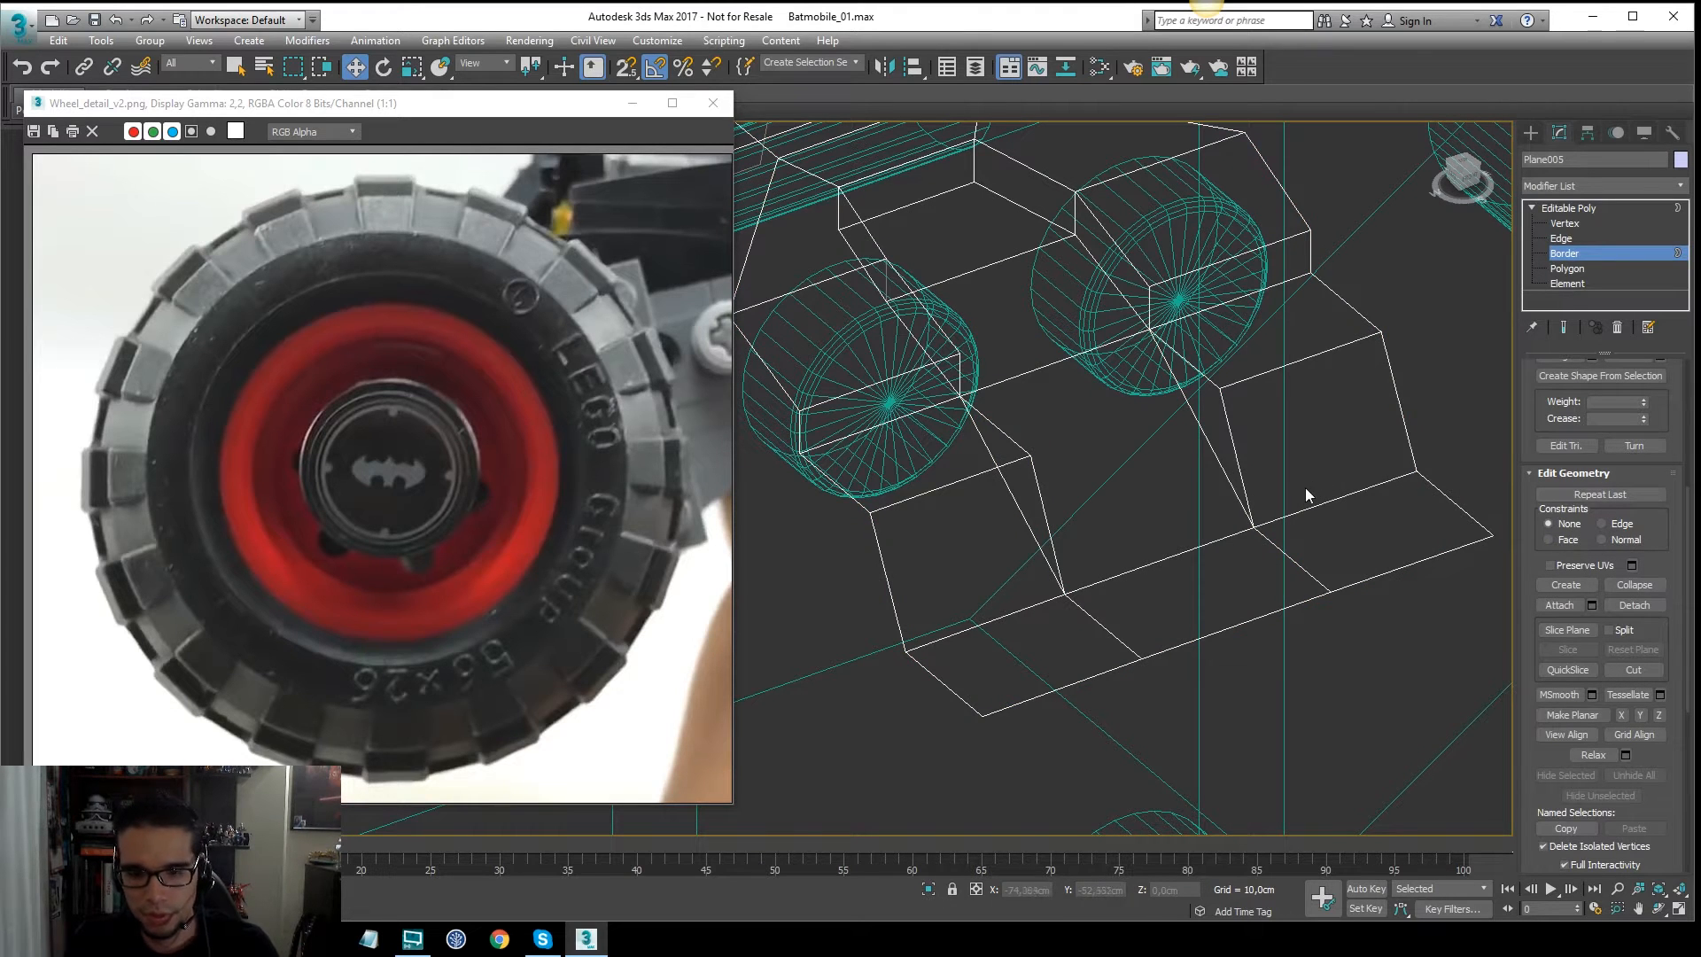
key("ctrl+z")
key("ctrl+z")
key("ctrl+z")
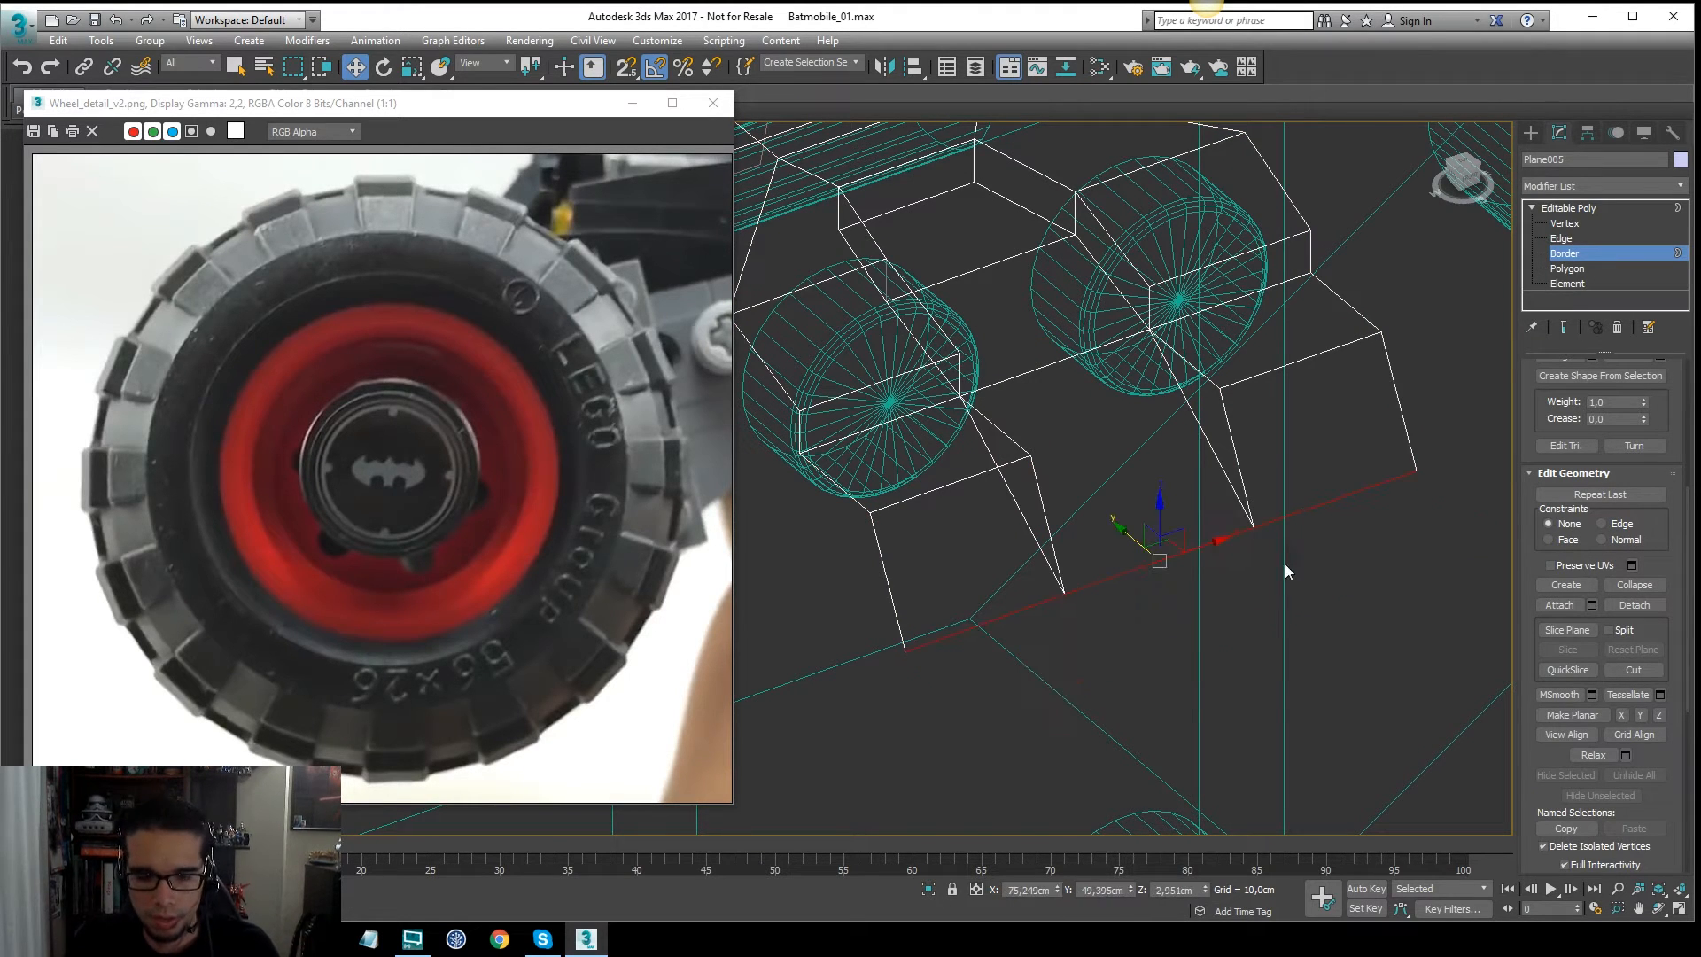
key("1")
left_click(1253, 526)
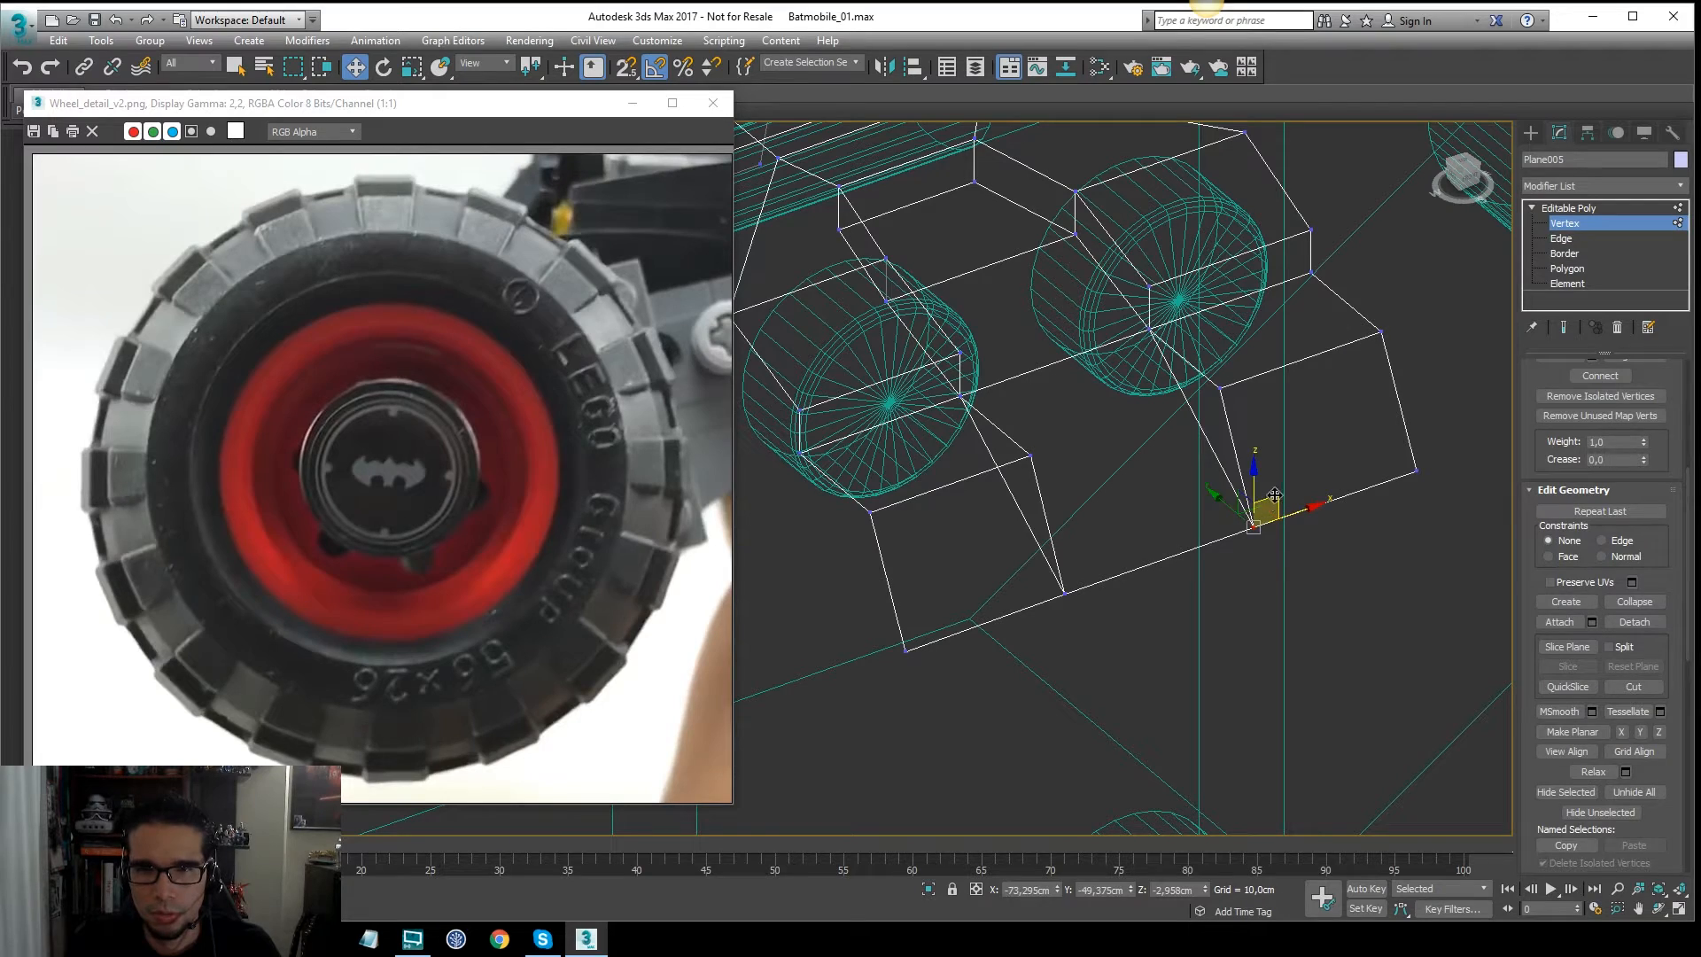
left_click(1272, 552)
key("F3")
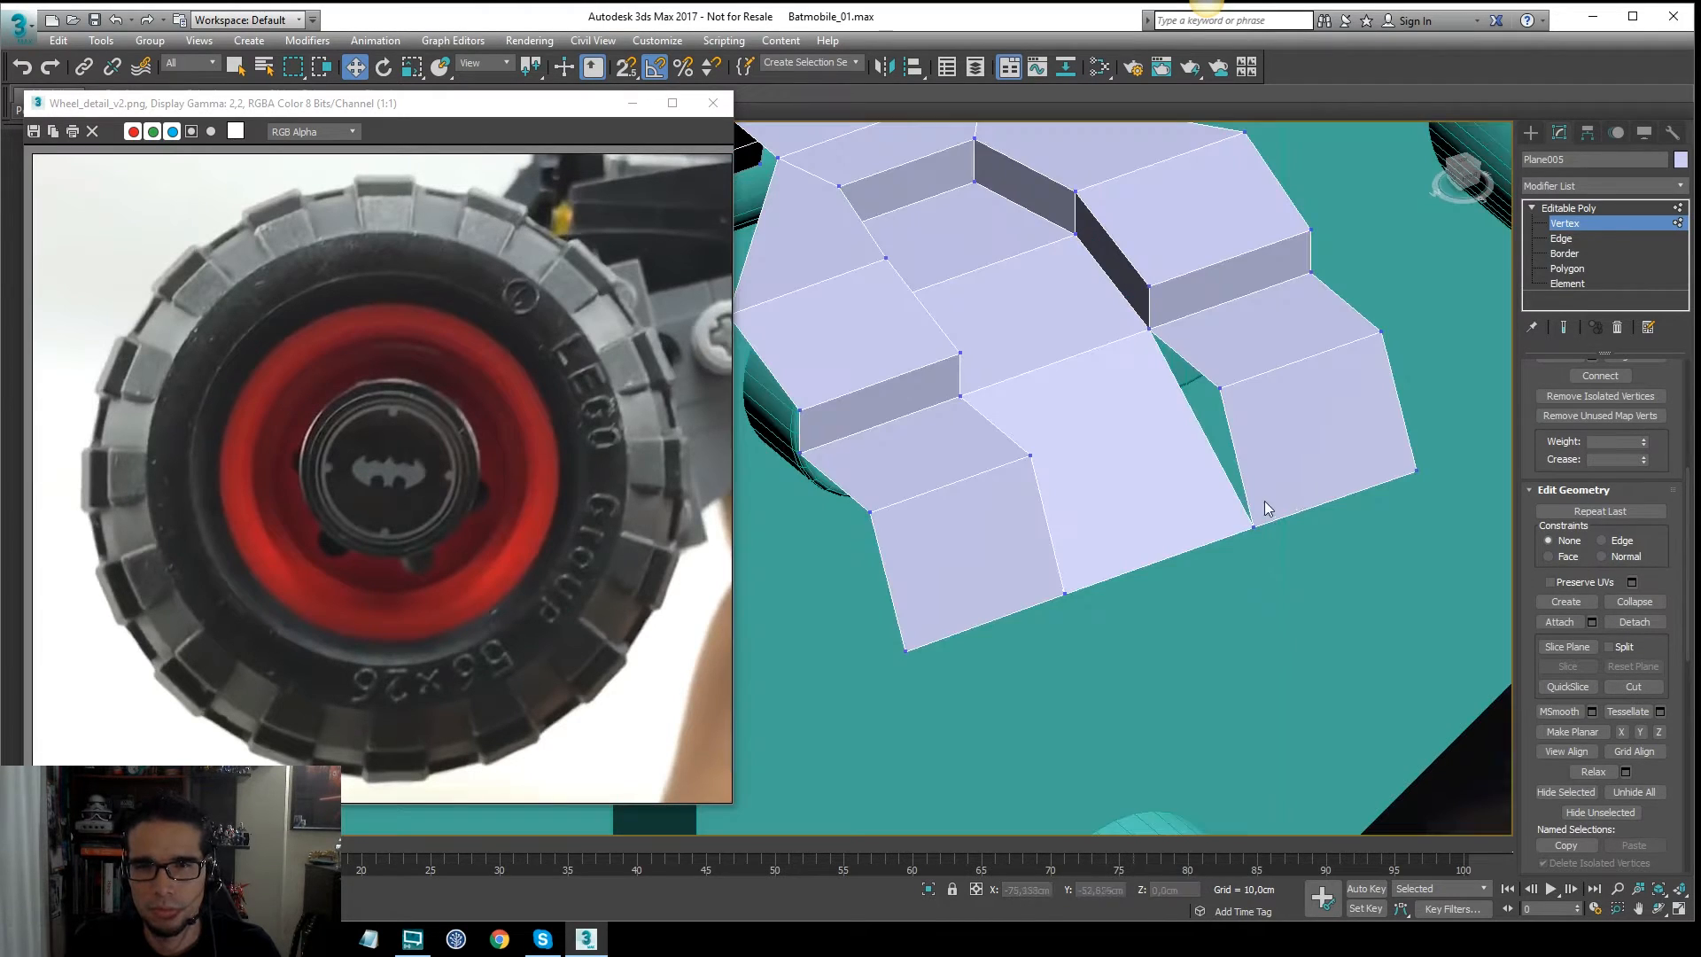
Step: Extend the short upper edge of the triangular gap on one side of the middle slanted face straight down into a new face
left_click(1253, 526)
mouse_move(1253, 526)
middle_mouse_down("alt")
mouse_move(1241, 502)
mouse_move(1283, 531)
middle_mouse_up("alt")
scroll(1242, 502, "up", 3)
key("3")
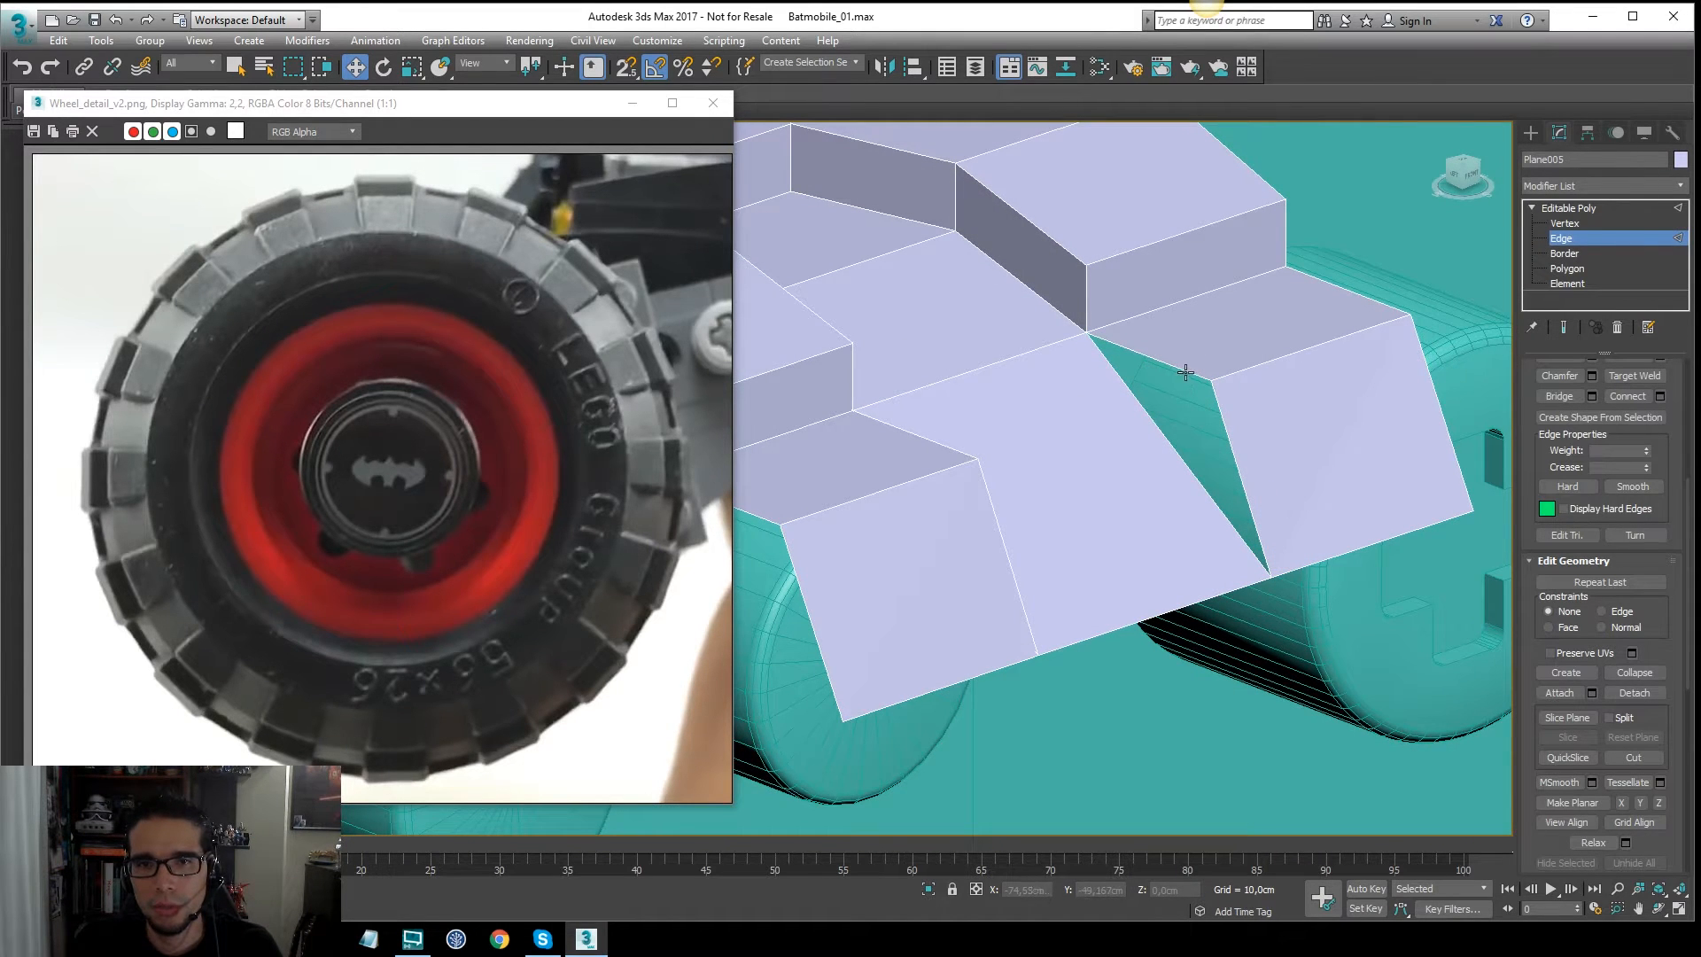
left_click(1181, 372)
mouse_move(1148, 316)
left_mouse_down()
mouse_move(1128, 407)
mouse_move(1145, 447)
left_mouse_up()
key("F3")
key("1")
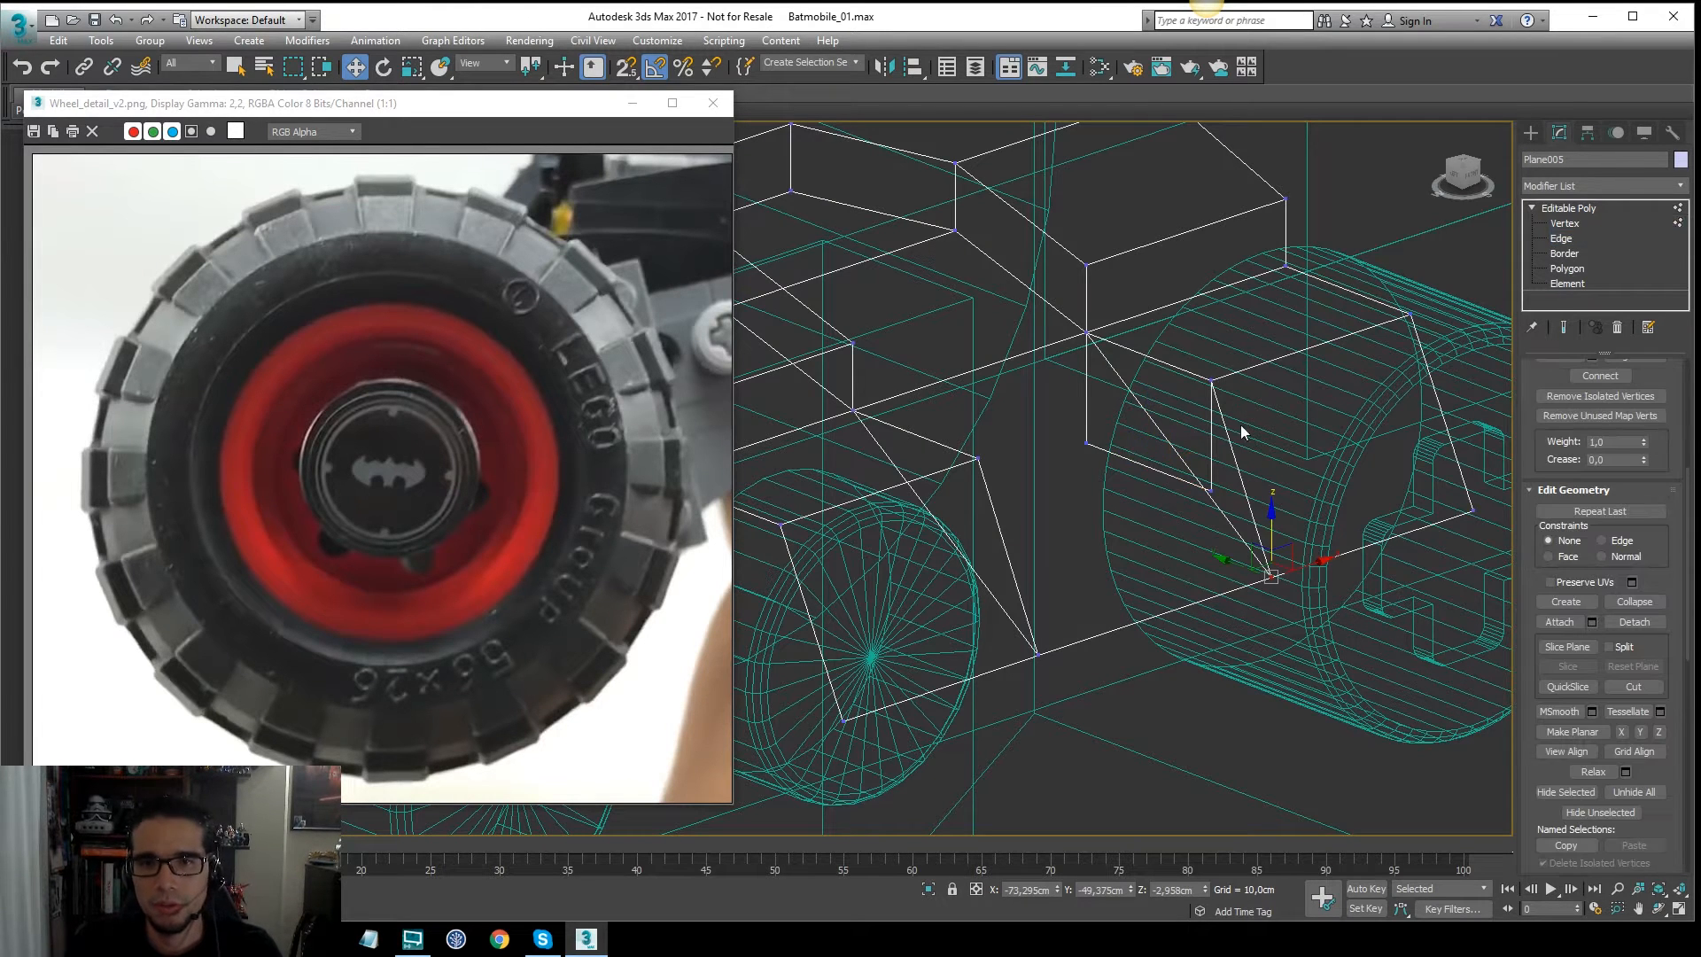
Step: Target-weld the new face's two lower vertices to the slanted face's lower corner to close the gap
right_click(1264, 450)
left_click(1219, 561)
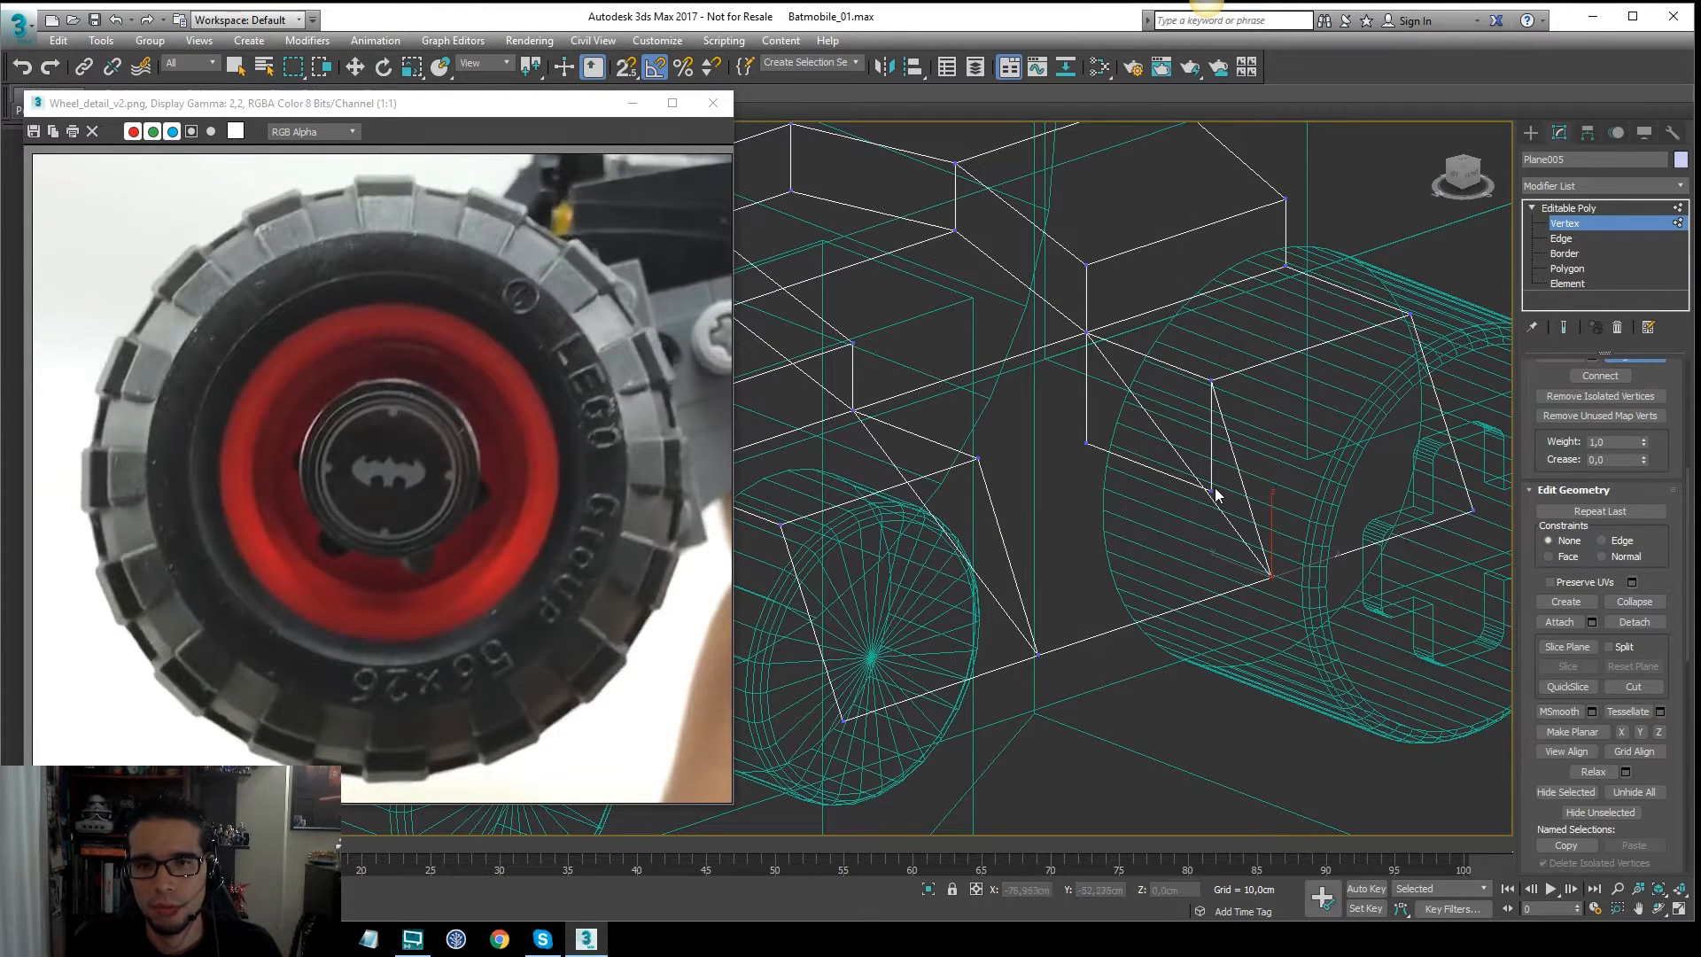
left_click(1269, 576)
key("w")
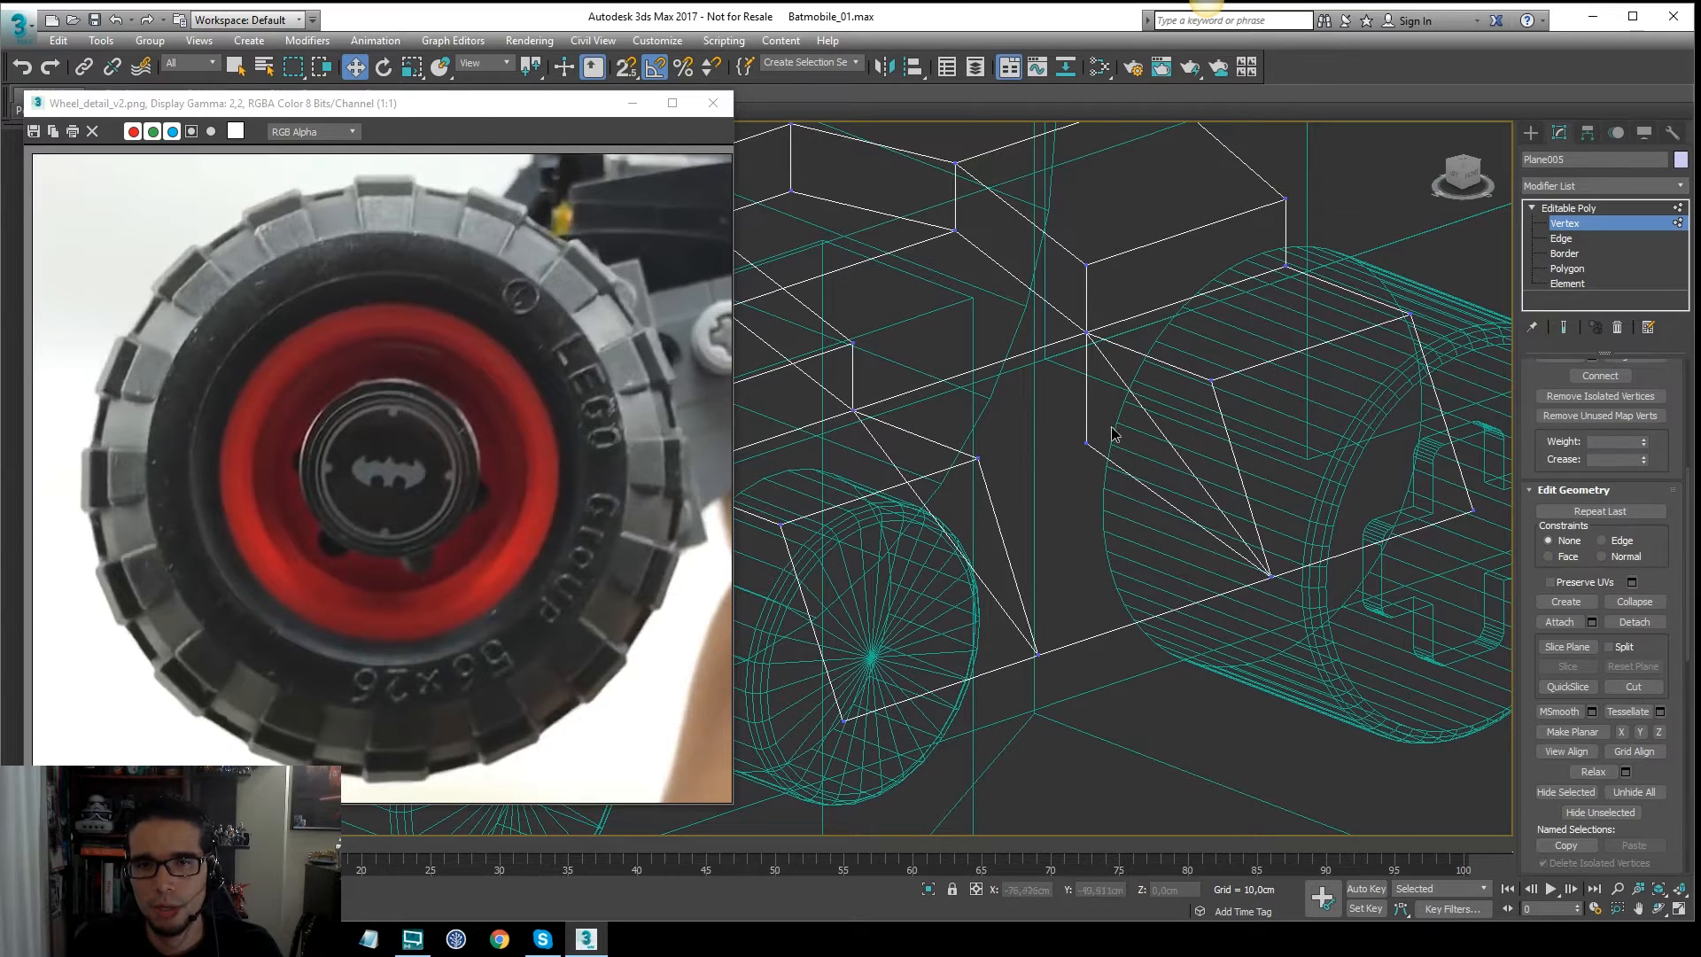
key("F3")
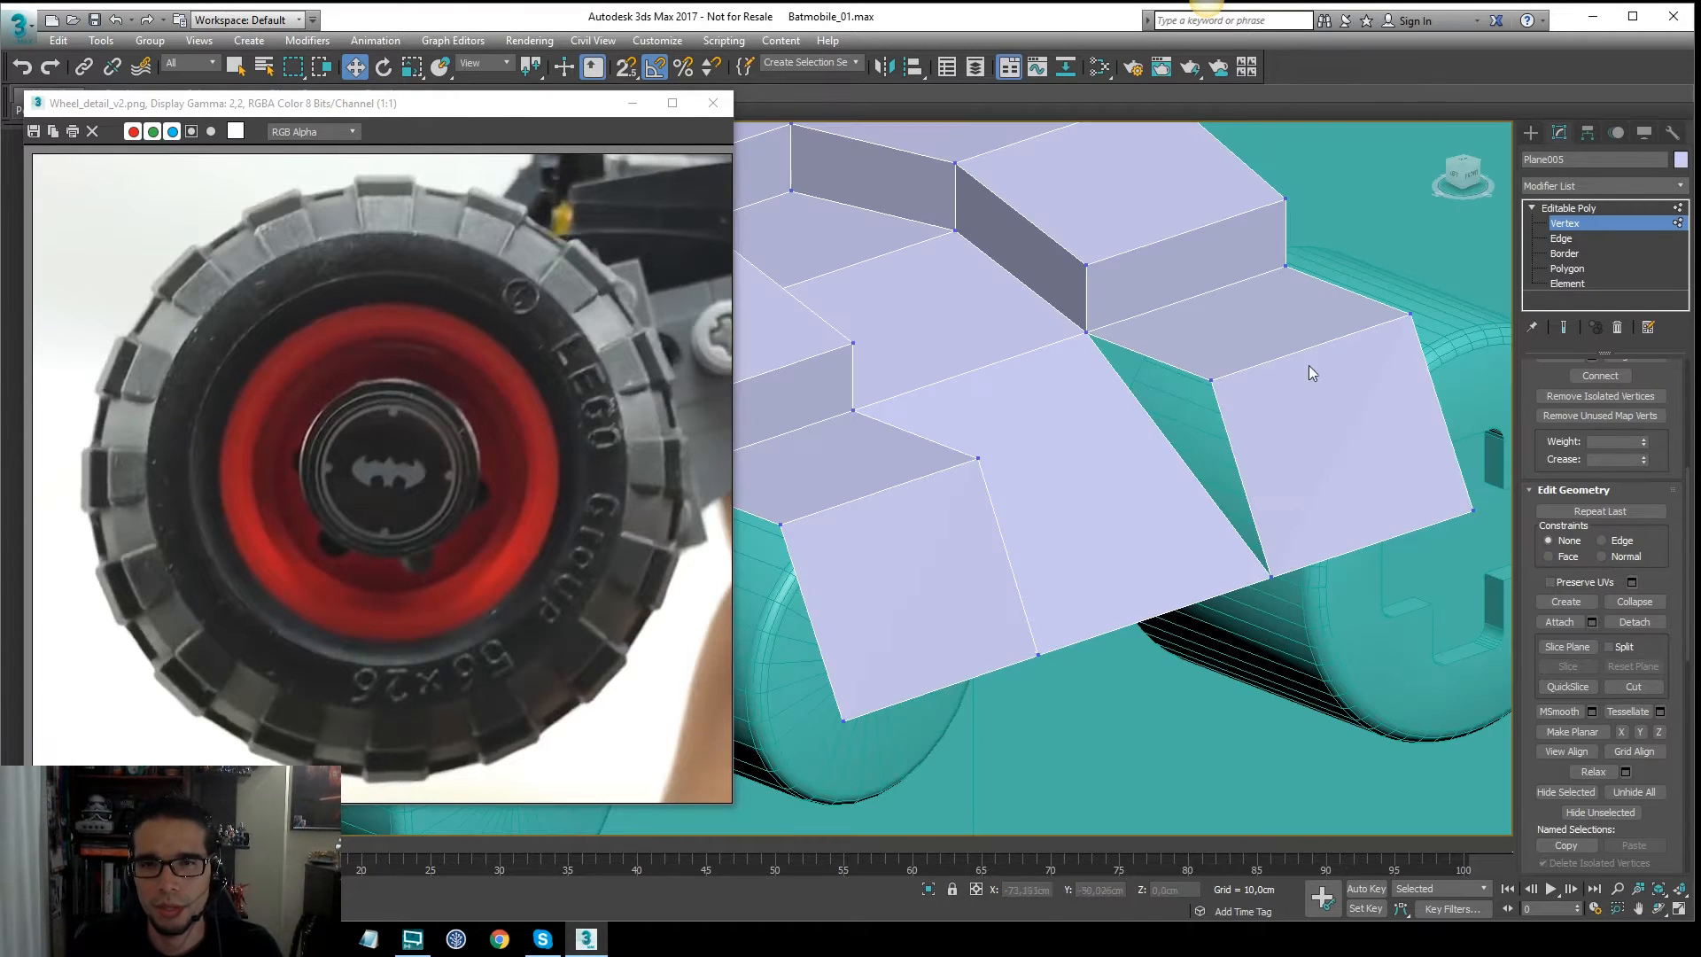
key("F3")
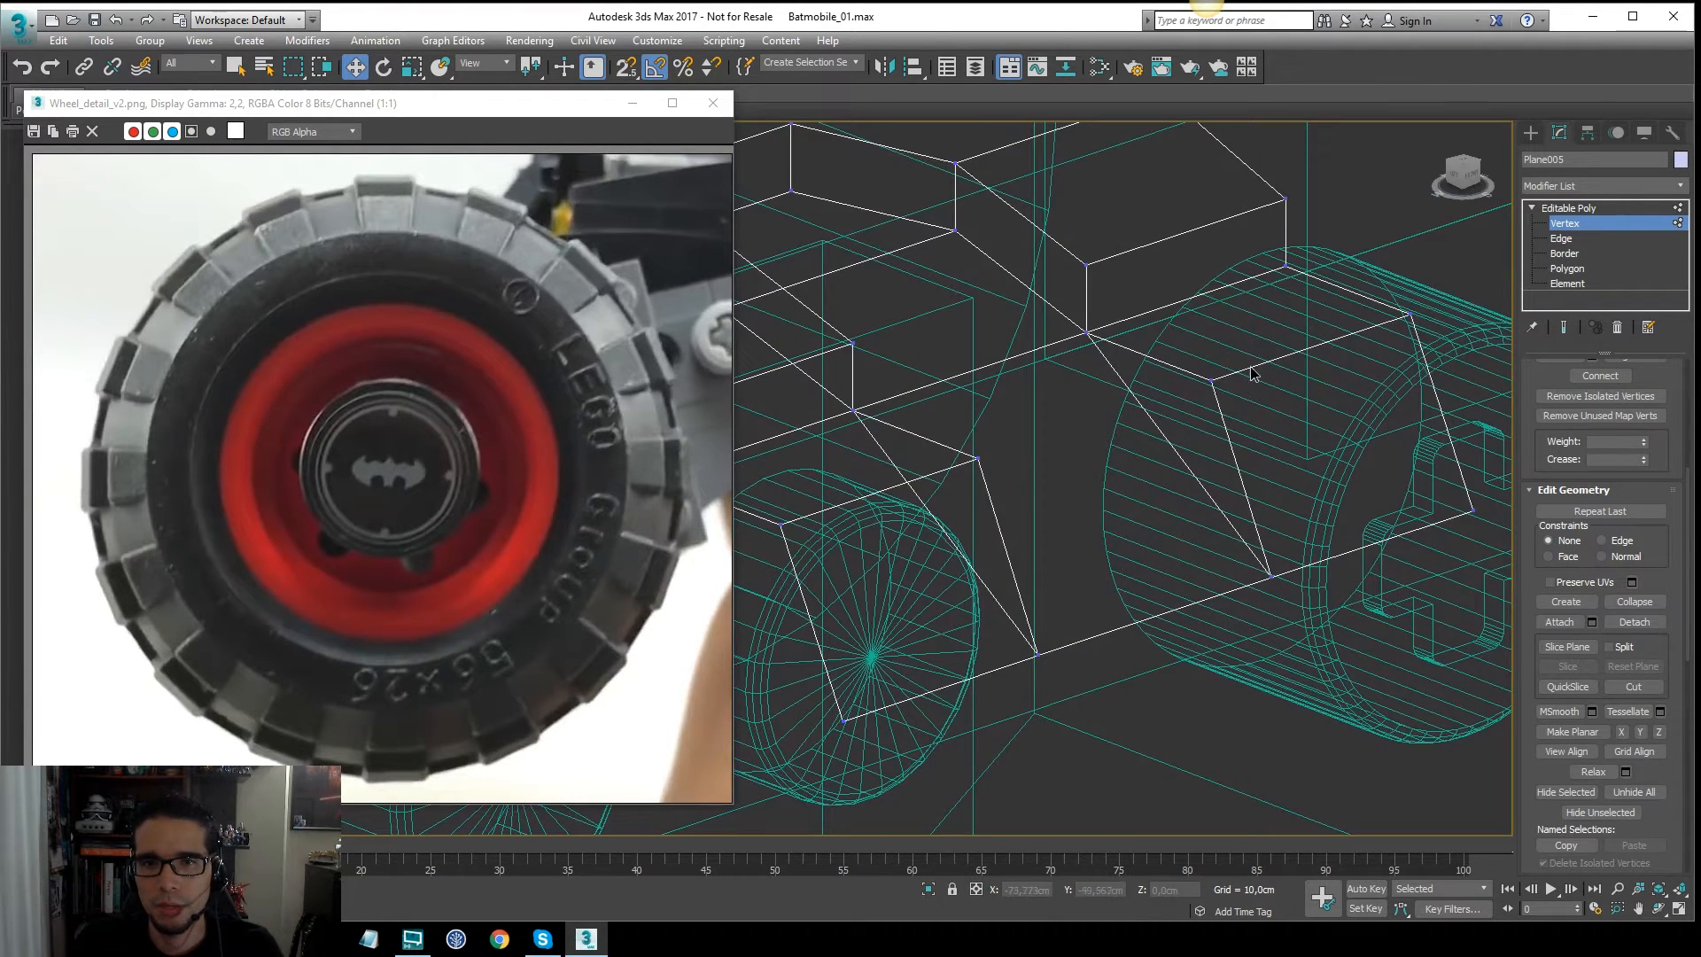
left_click(1212, 380)
key("F3")
Step: Extend the upper edge of the opposite triangular gap straight down into a new face
mouse_move(1214, 380)
middle_mouse_down("alt")
mouse_move(1125, 310)
mouse_move(988, 350)
mouse_move(1073, 404)
middle_mouse_up("alt")
scroll(1102, 375, "up", 3)
key("2")
left_click(1109, 373)
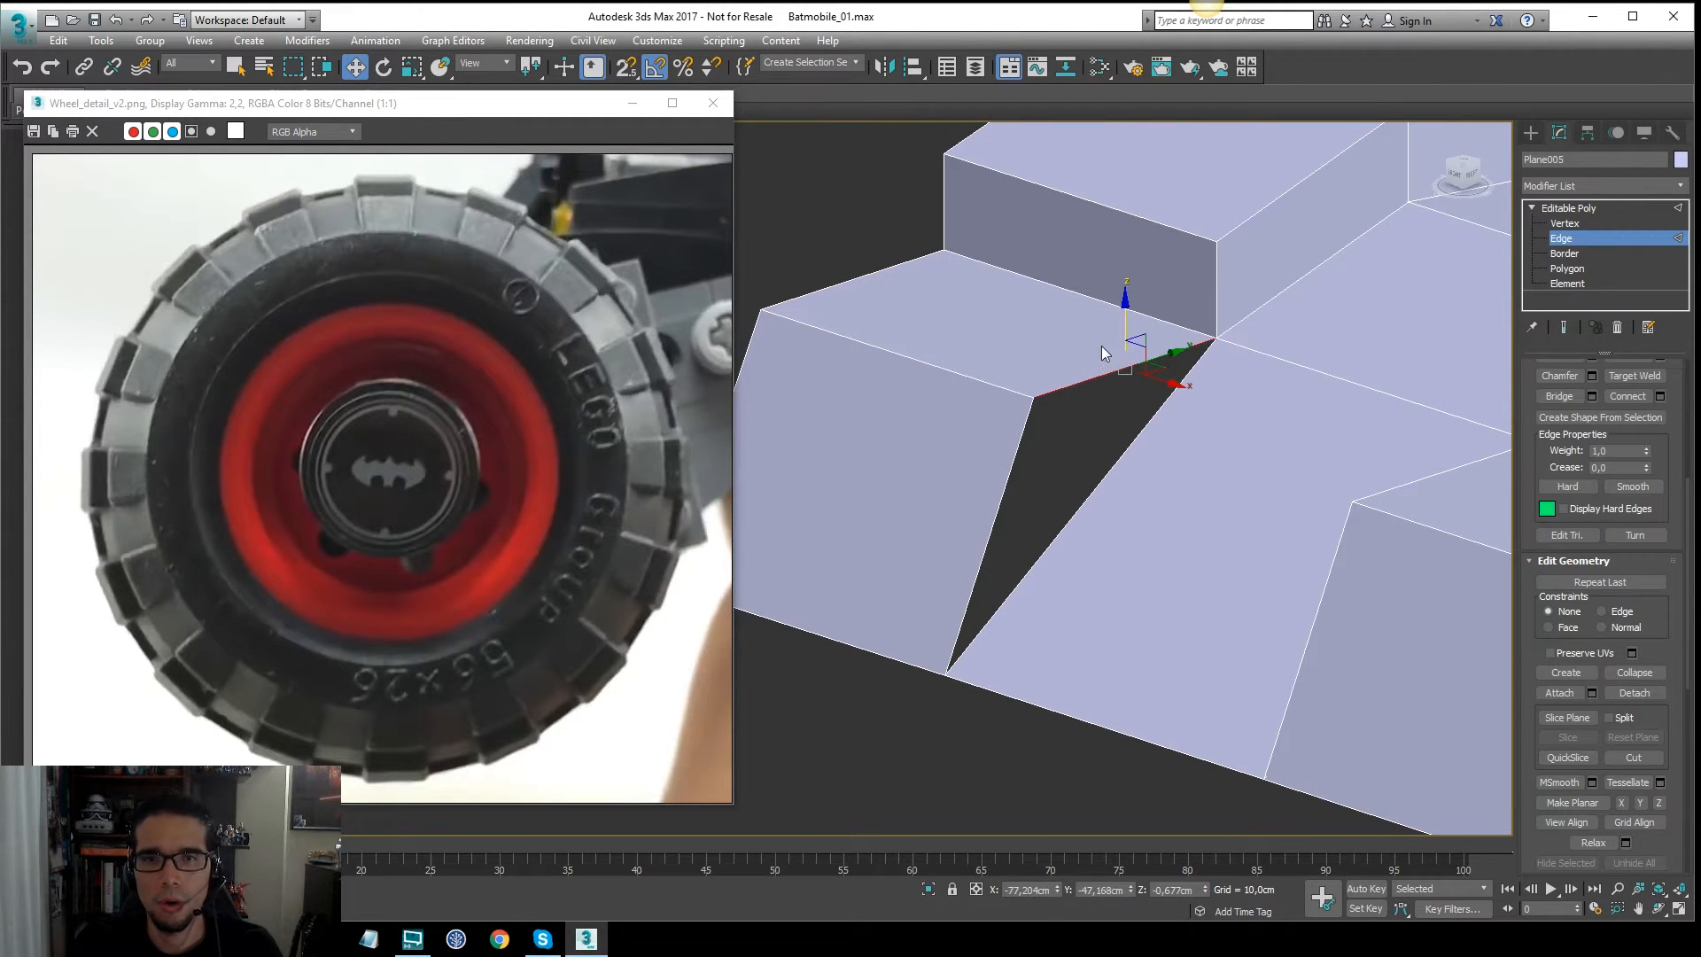
mouse_move(1123, 320)
left_mouse_down()
mouse_move(1131, 475)
mouse_move(1145, 460)
left_mouse_up()
key("F3")
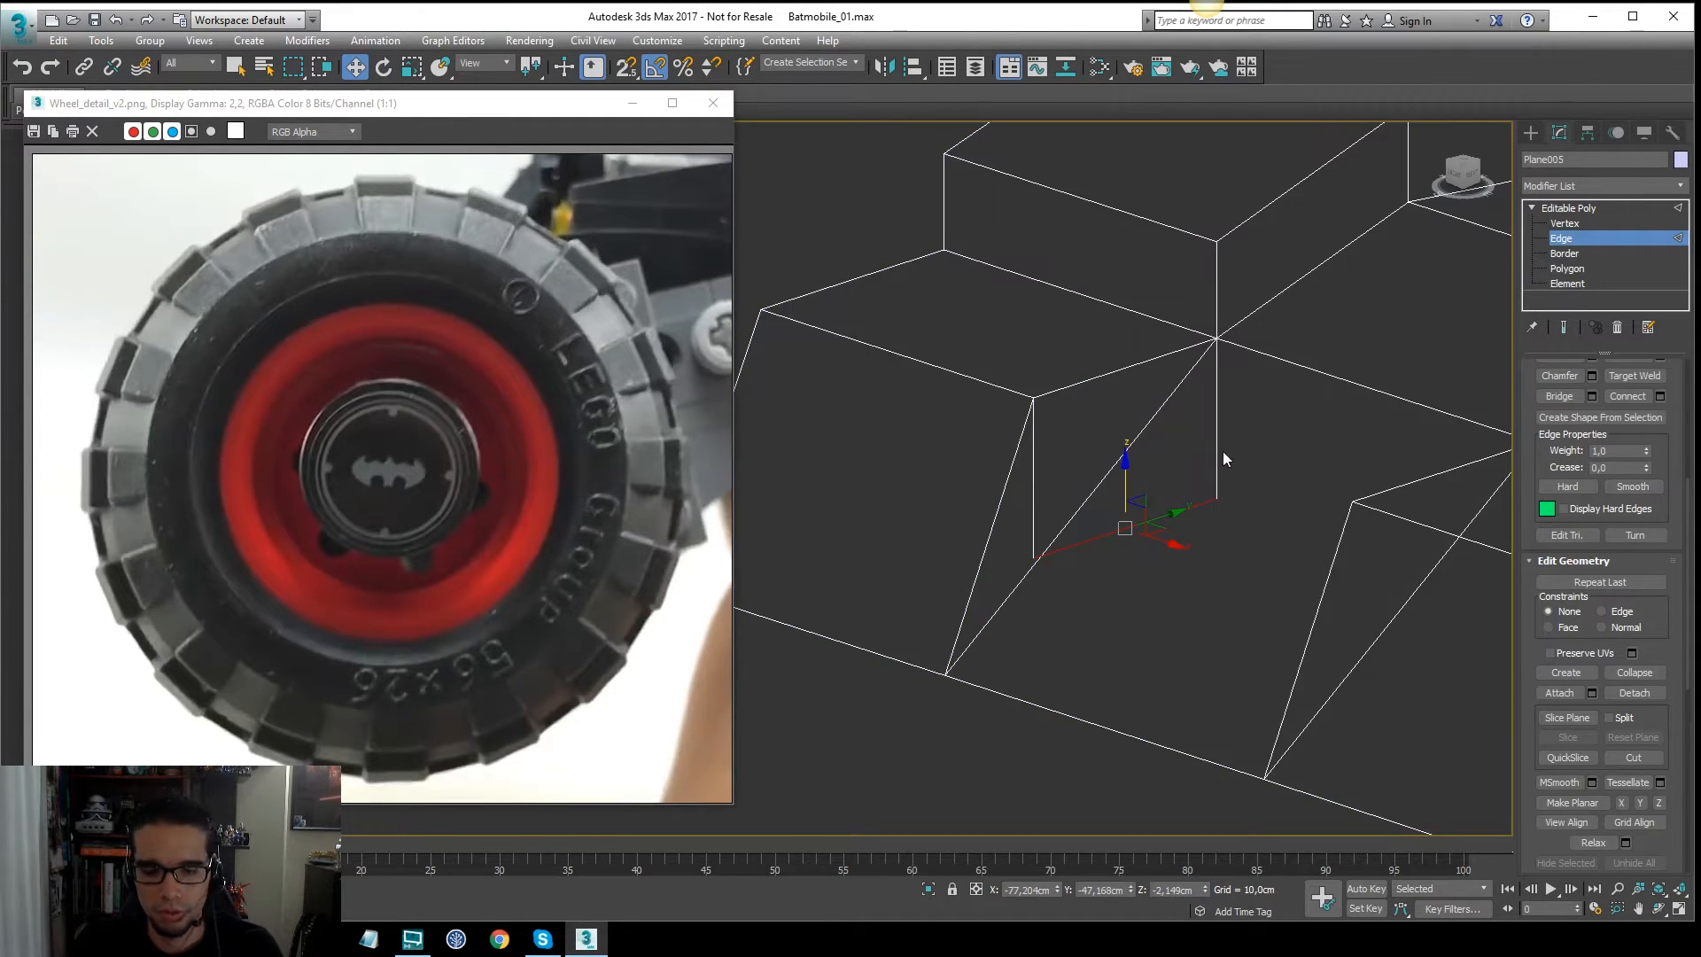
Step: Target-weld both lower vertices of the opposite new face to the adjacent lower corner, closing that gap
key("1")
right_click(1067, 543)
left_click(1030, 660)
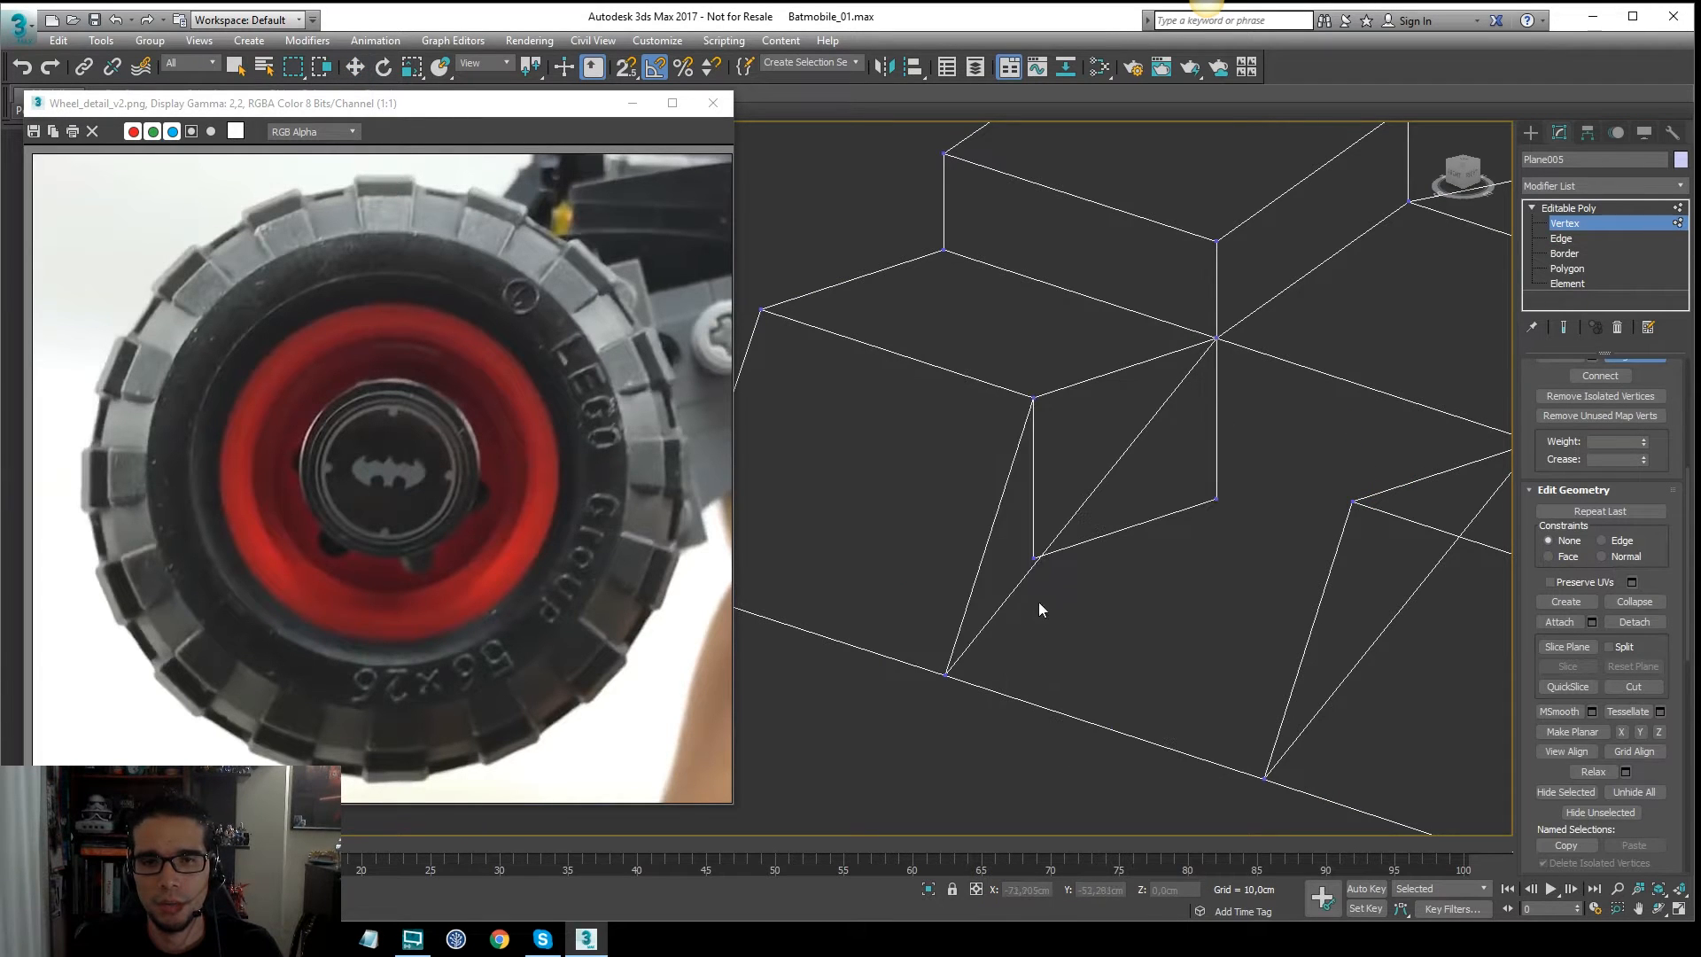
left_click(947, 674)
key("w")
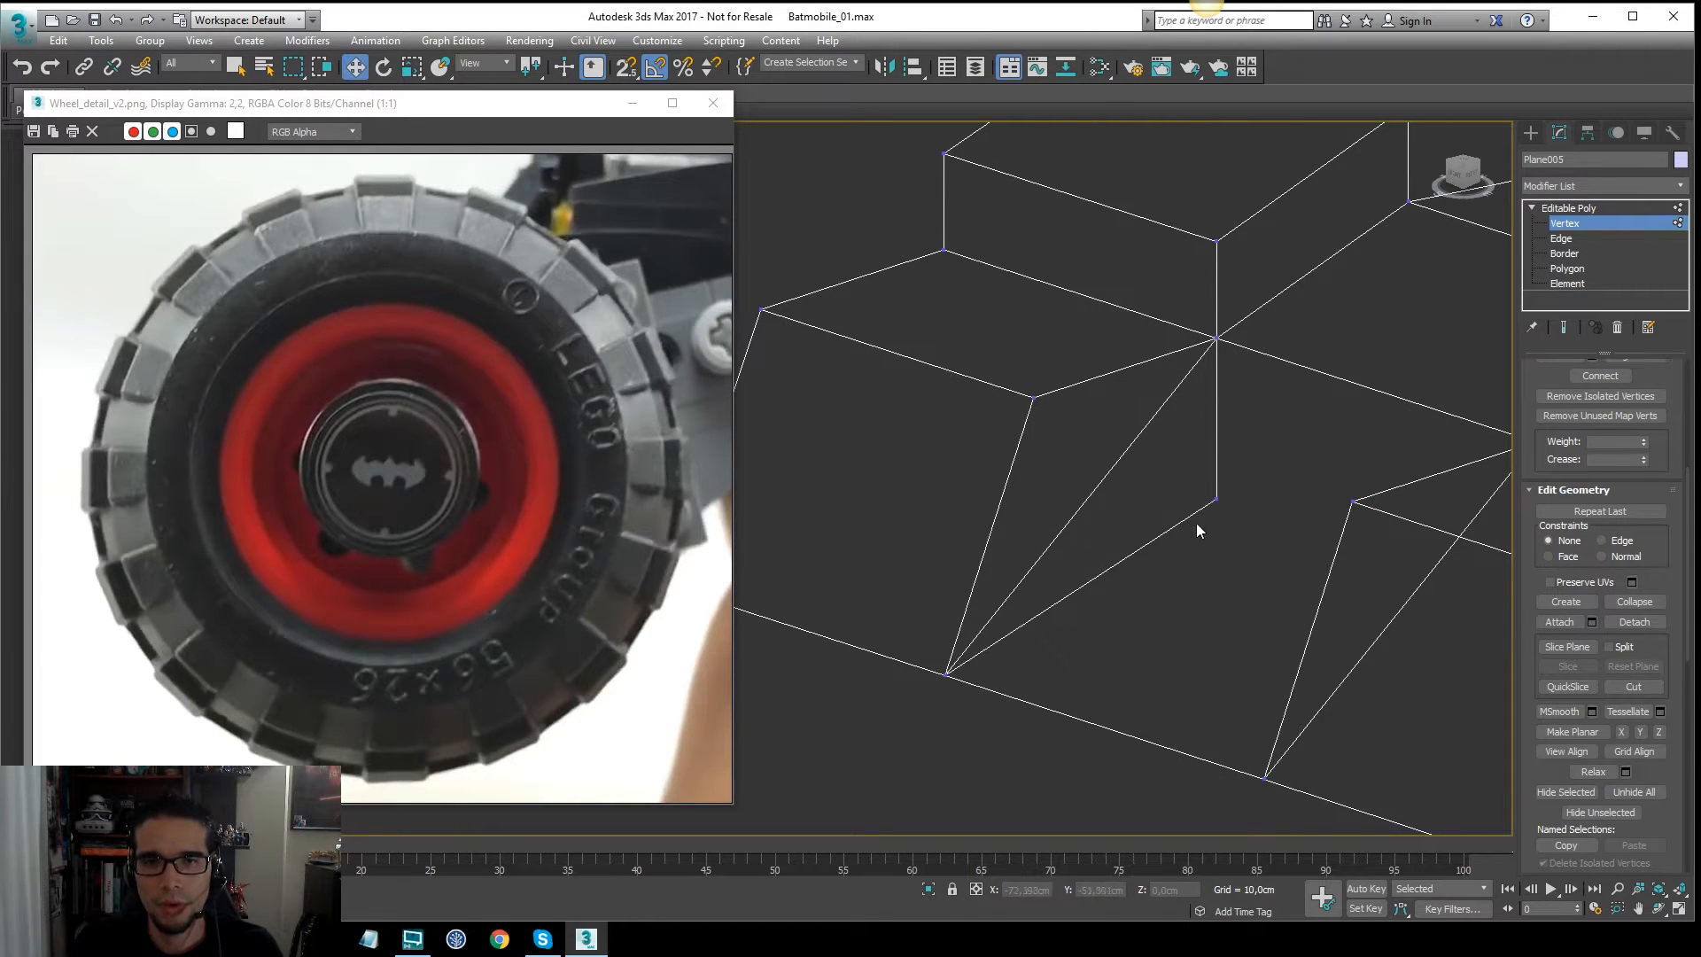
left_click(1217, 499)
key("F3")
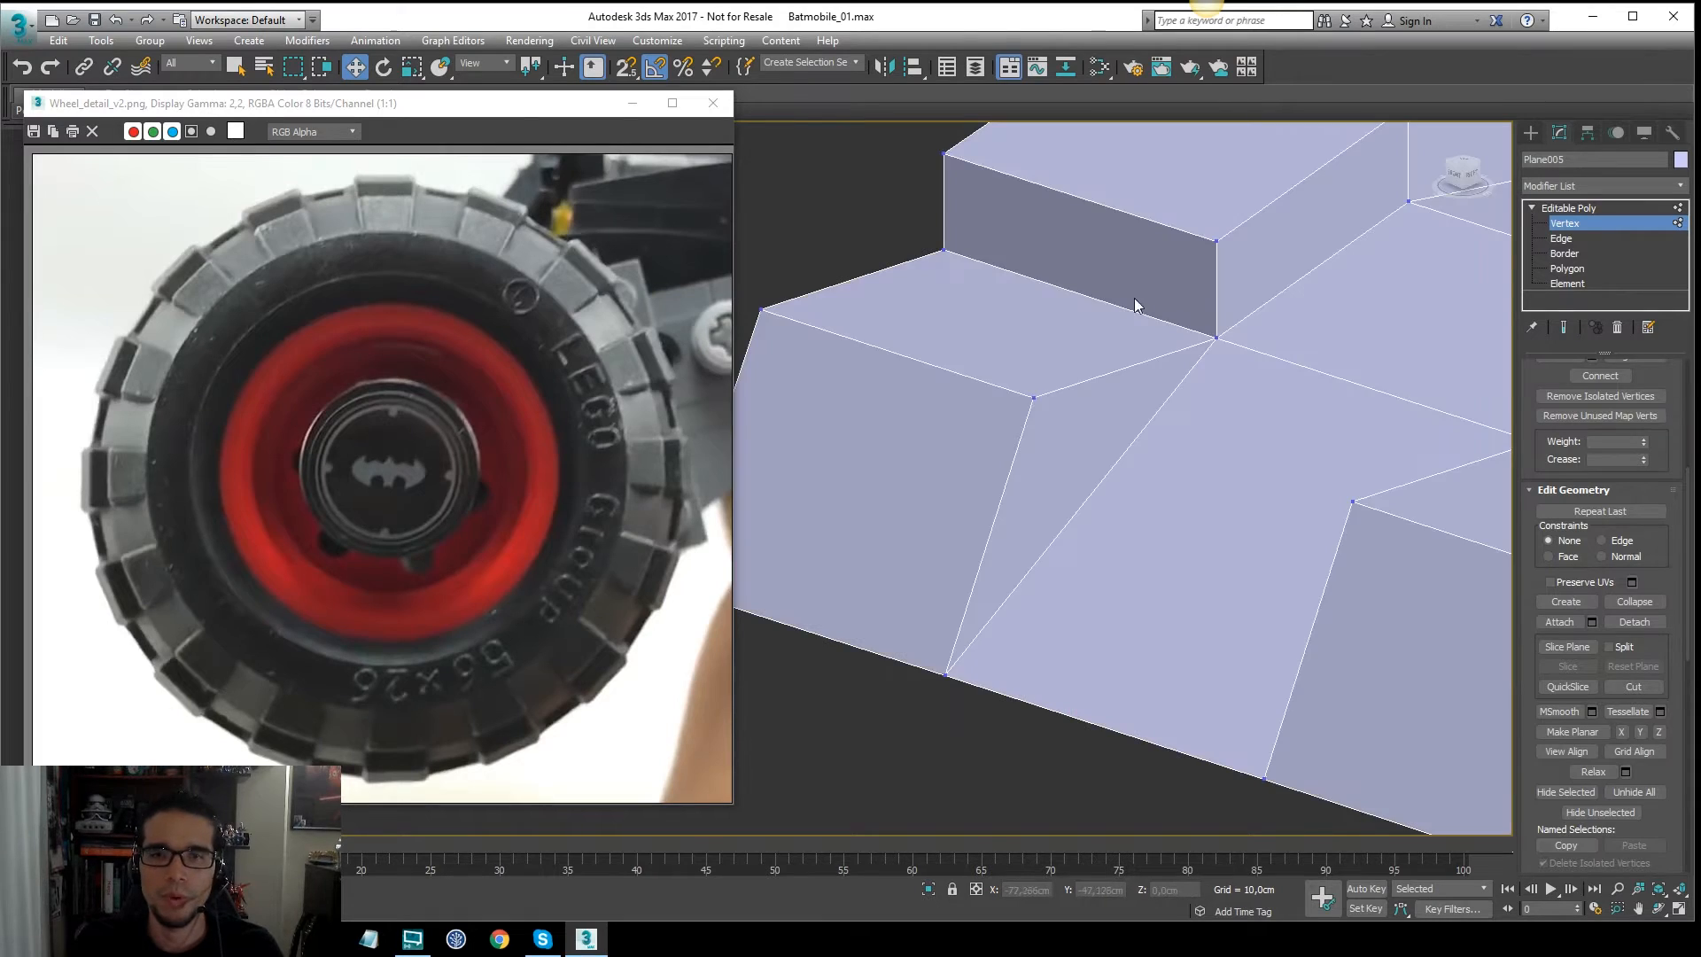
Step: Move the whole segment across the tire's width in the left view to line up with the reference tread
scroll(1109, 403, "down", 3)
mouse_move(1110, 403)
middle_mouse_down("alt")
mouse_move(1212, 399)
mouse_move(1179, 372)
mouse_move(1091, 405)
mouse_move(1183, 399)
mouse_move(1188, 359)
mouse_move(1086, 362)
mouse_move(1068, 406)
mouse_move(1090, 398)
mouse_move(1053, 392)
mouse_move(1150, 367)
mouse_move(1117, 390)
mouse_move(1244, 333)
mouse_move(1267, 350)
mouse_move(1124, 431)
mouse_move(1040, 421)
mouse_move(1127, 372)
middle_mouse_up("alt")
key("f")
key("l")
scroll(1140, 341, "down", 3)
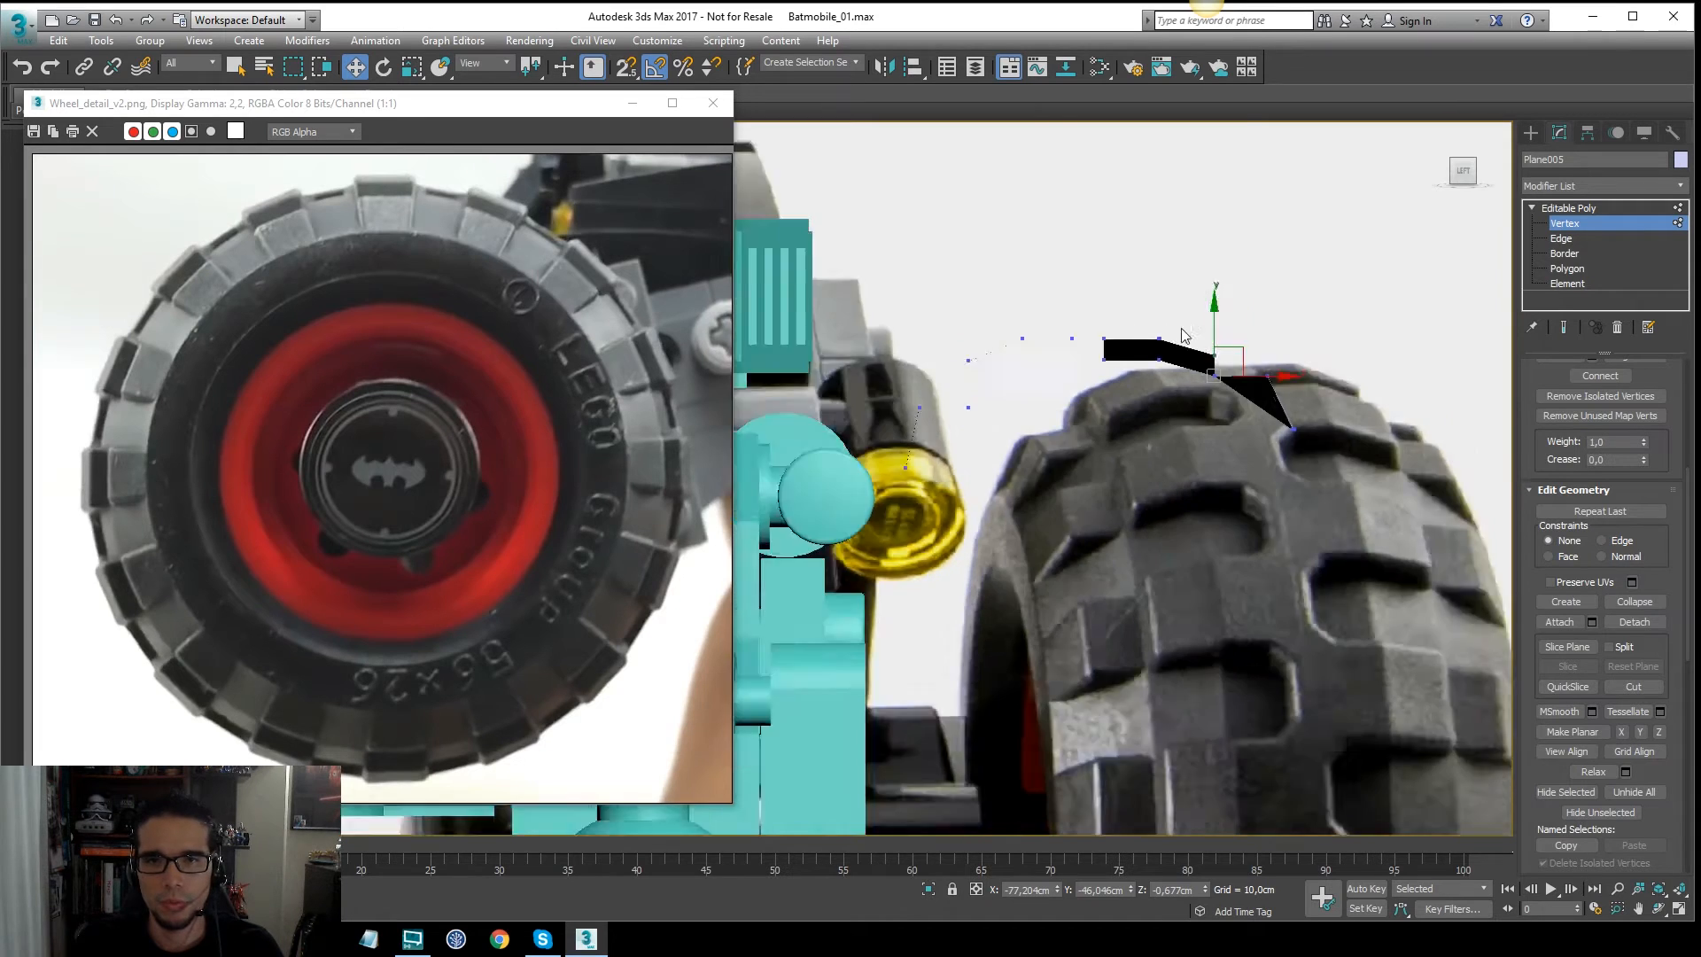
left_click(1577, 209)
key("F3")
middle_click_drag(1220, 356, 1171, 391)
key("F3")
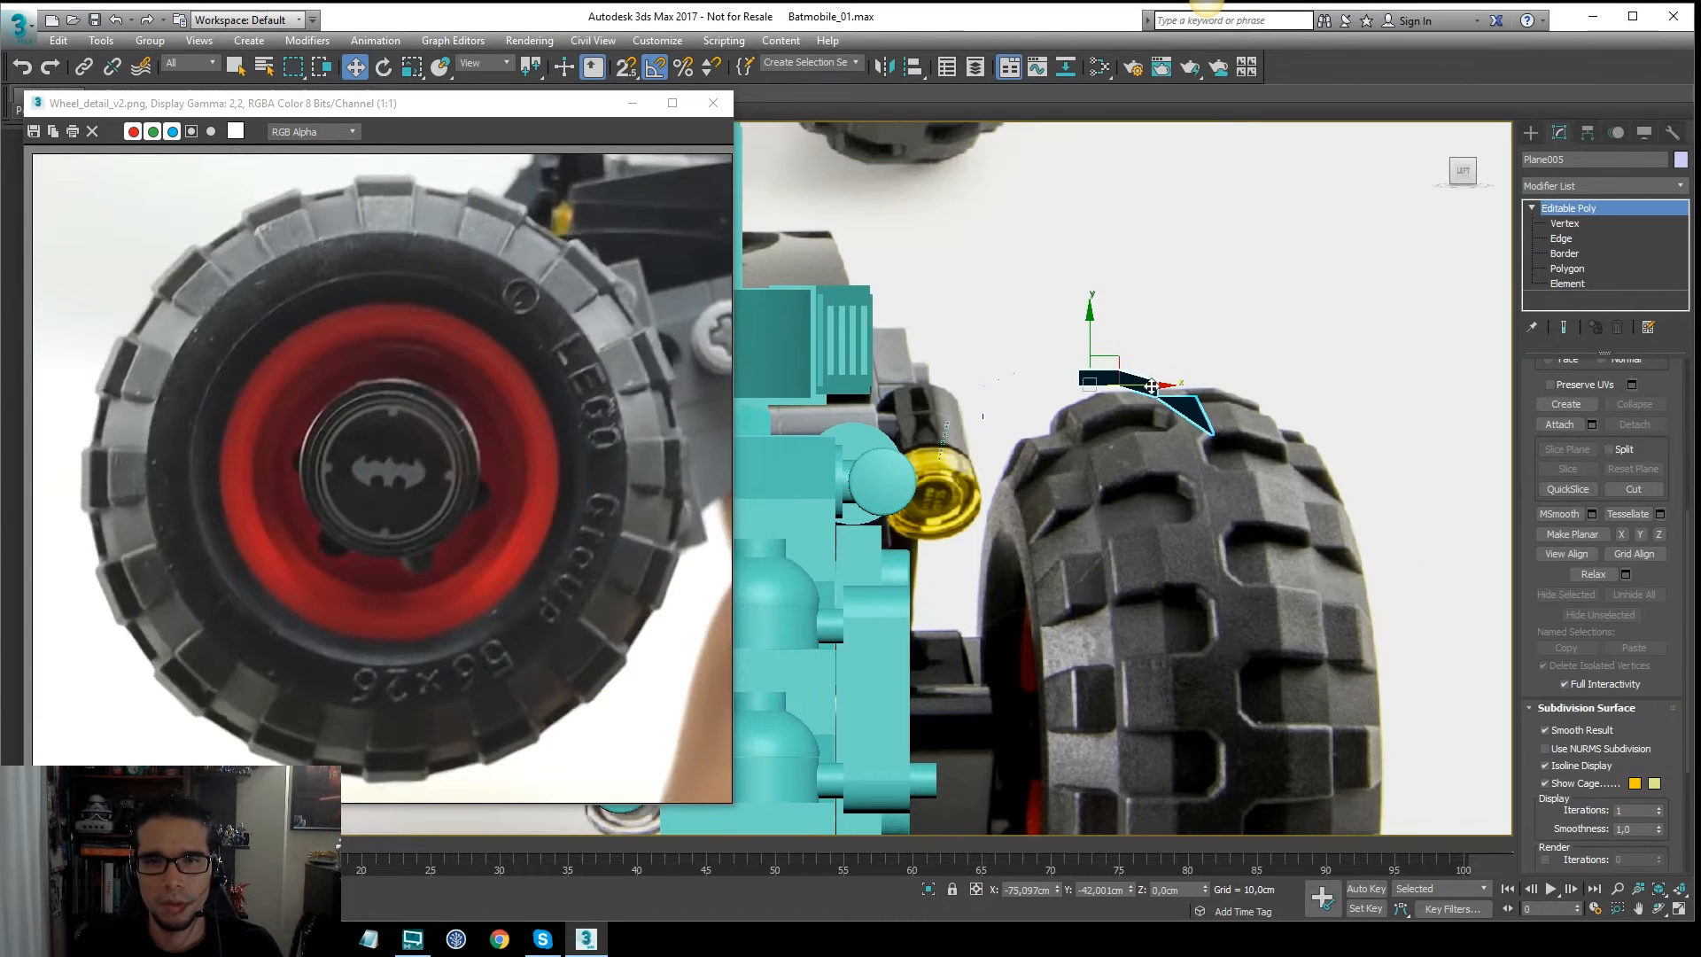
mouse_move(1150, 388)
left_mouse_down()
mouse_move(1244, 390)
mouse_move(1180, 359)
mouse_move(1180, 381)
left_mouse_up()
key("F4")
scroll(1187, 412, "up", 3)
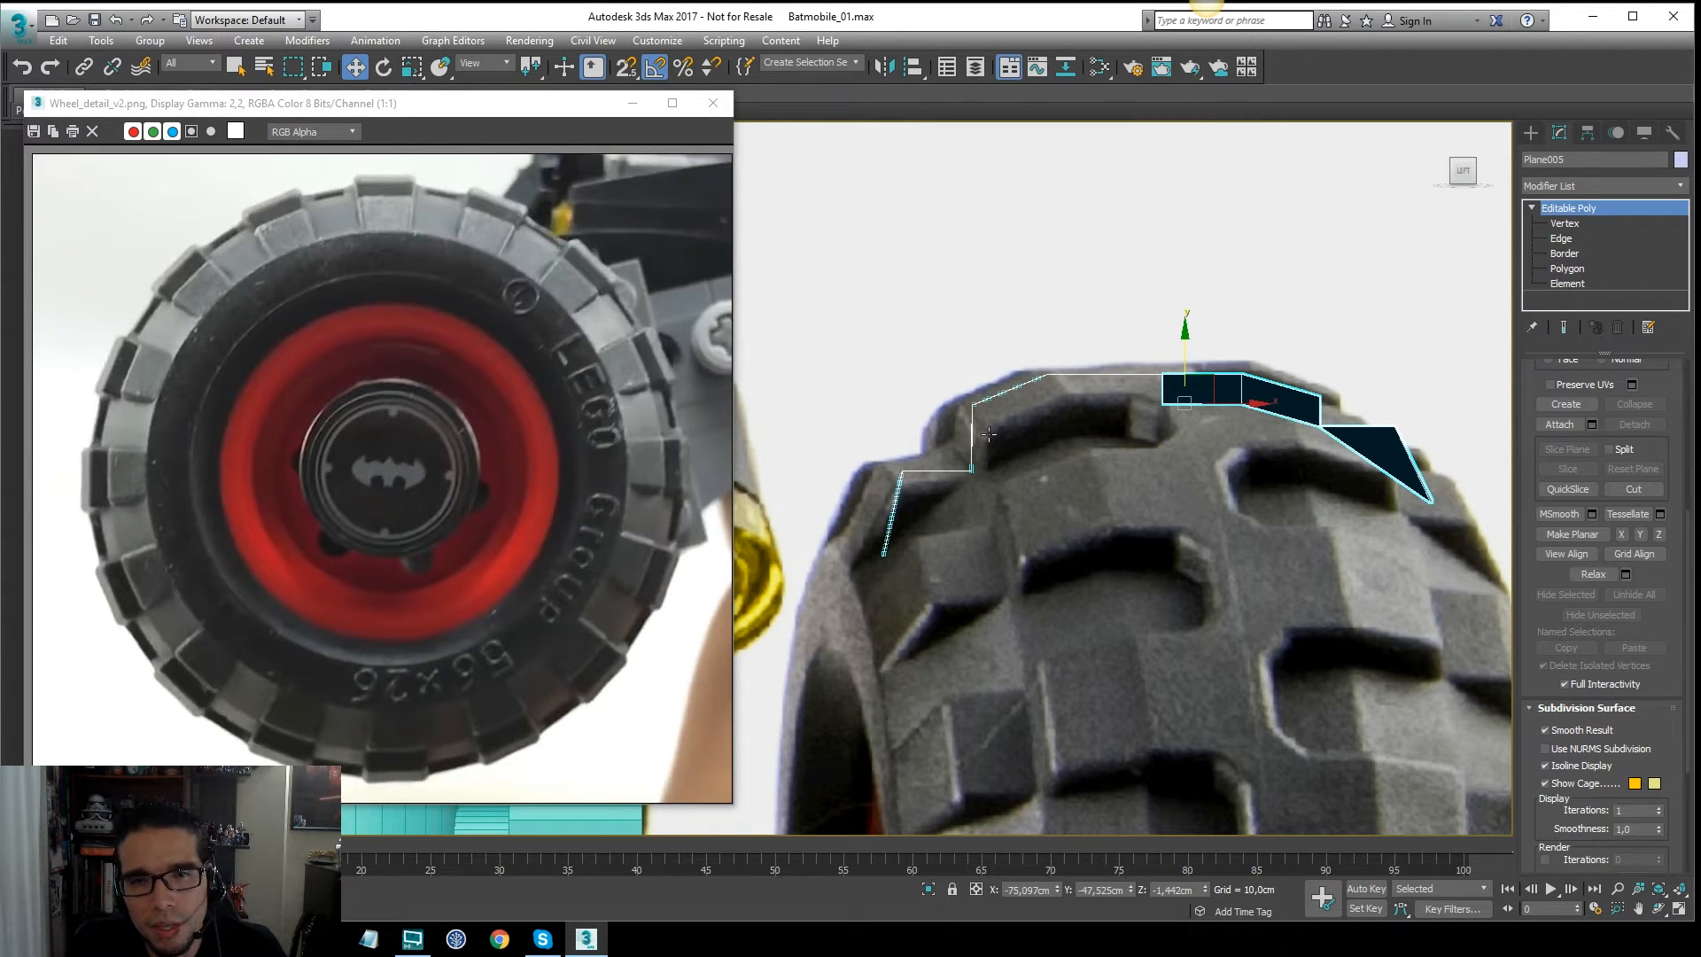
middle_click_drag(1245, 400, 1250, 407)
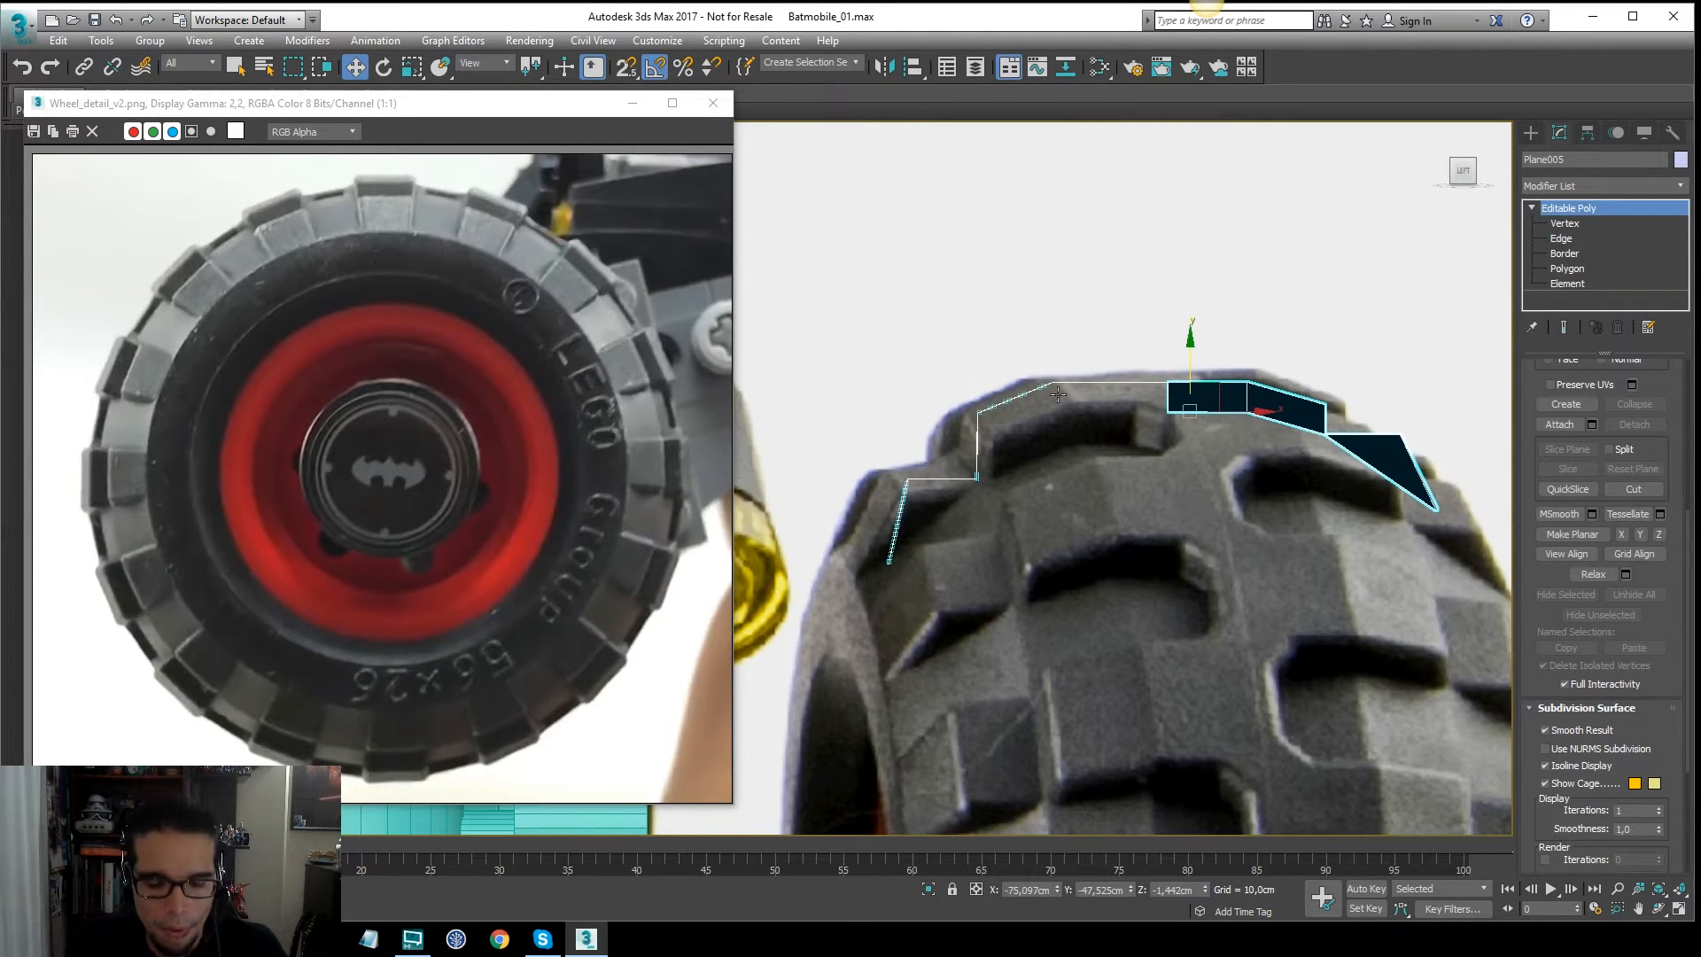
Step: Raise the shoulder and sidewall vertices on the segment's body-facing side by about 0.9 cm
key("1")
left_click_drag(1012, 460, 869, 572)
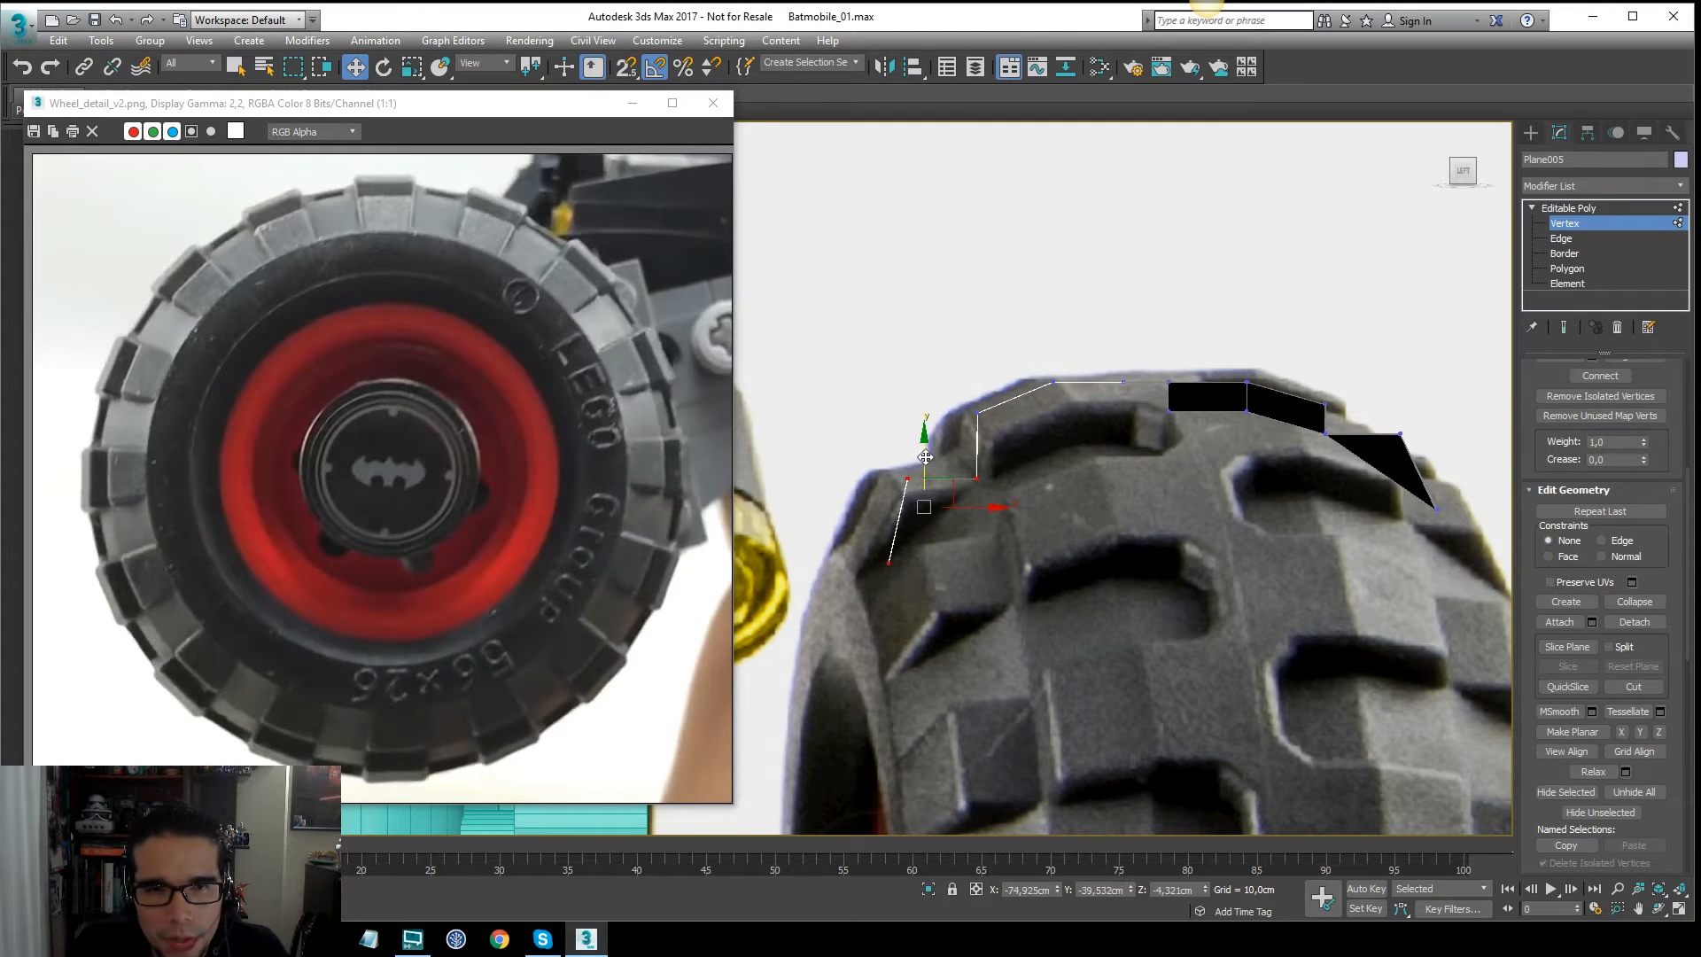
left_click_drag(925, 458, 925, 428)
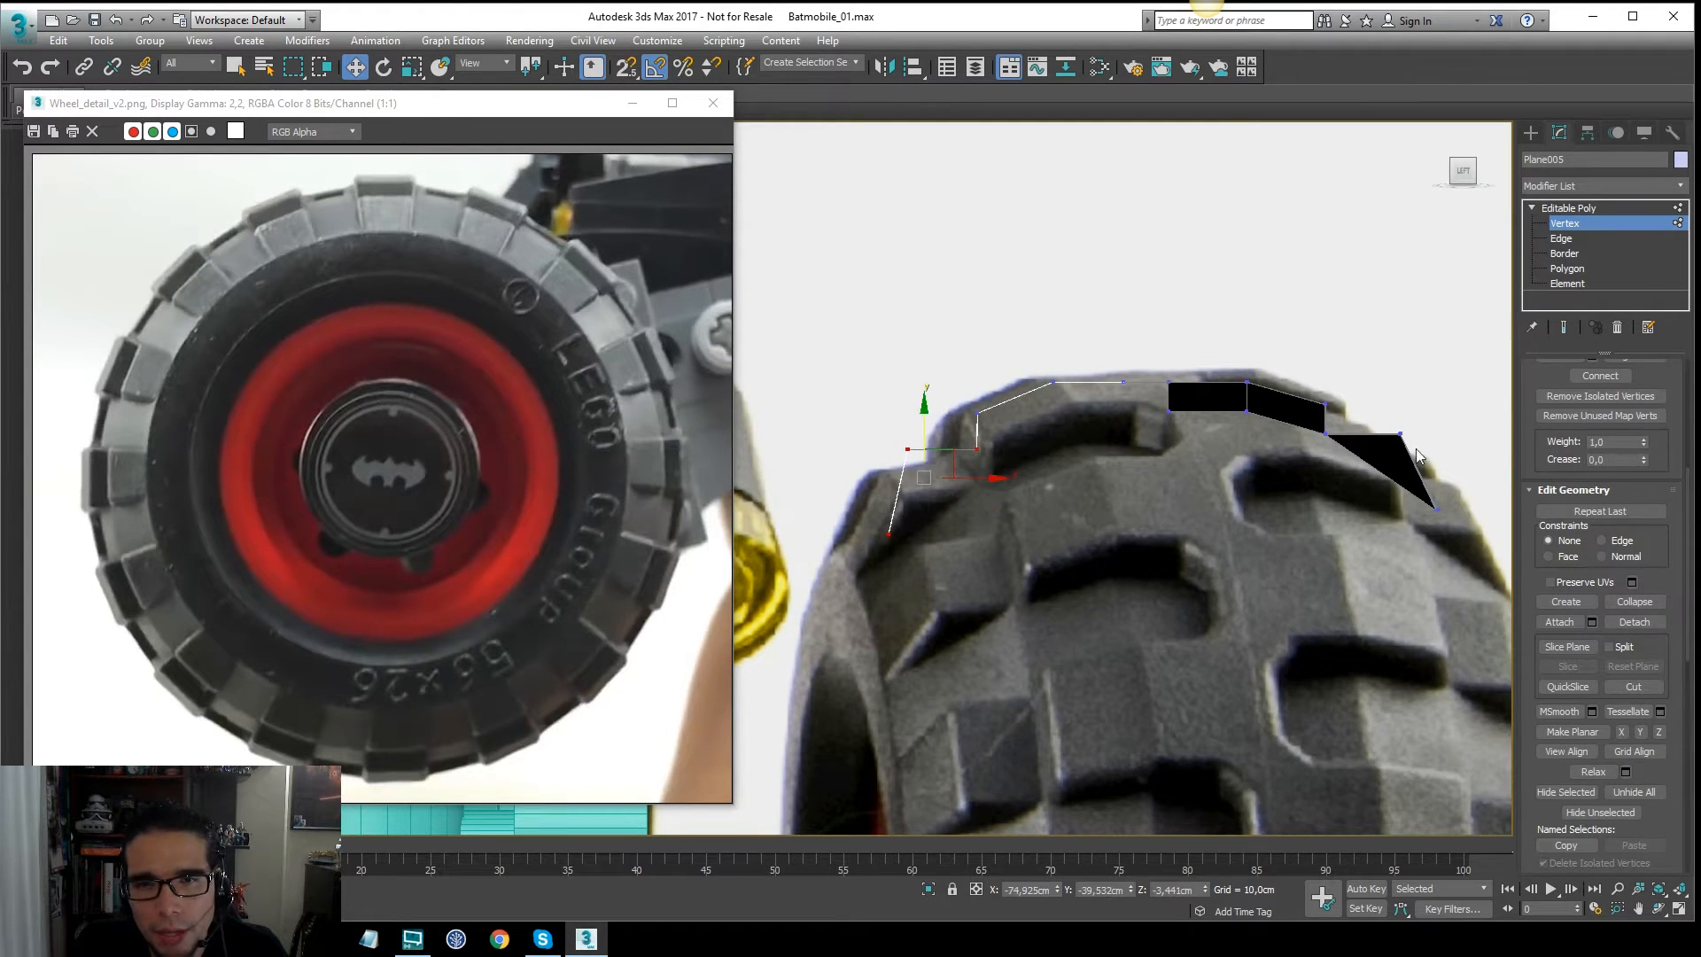
Step: Scale the shoulder vertices on both sides flat to one height and lower them about 0.27 cm
key("F3")
left_click_drag(1455, 430, 861, 474)
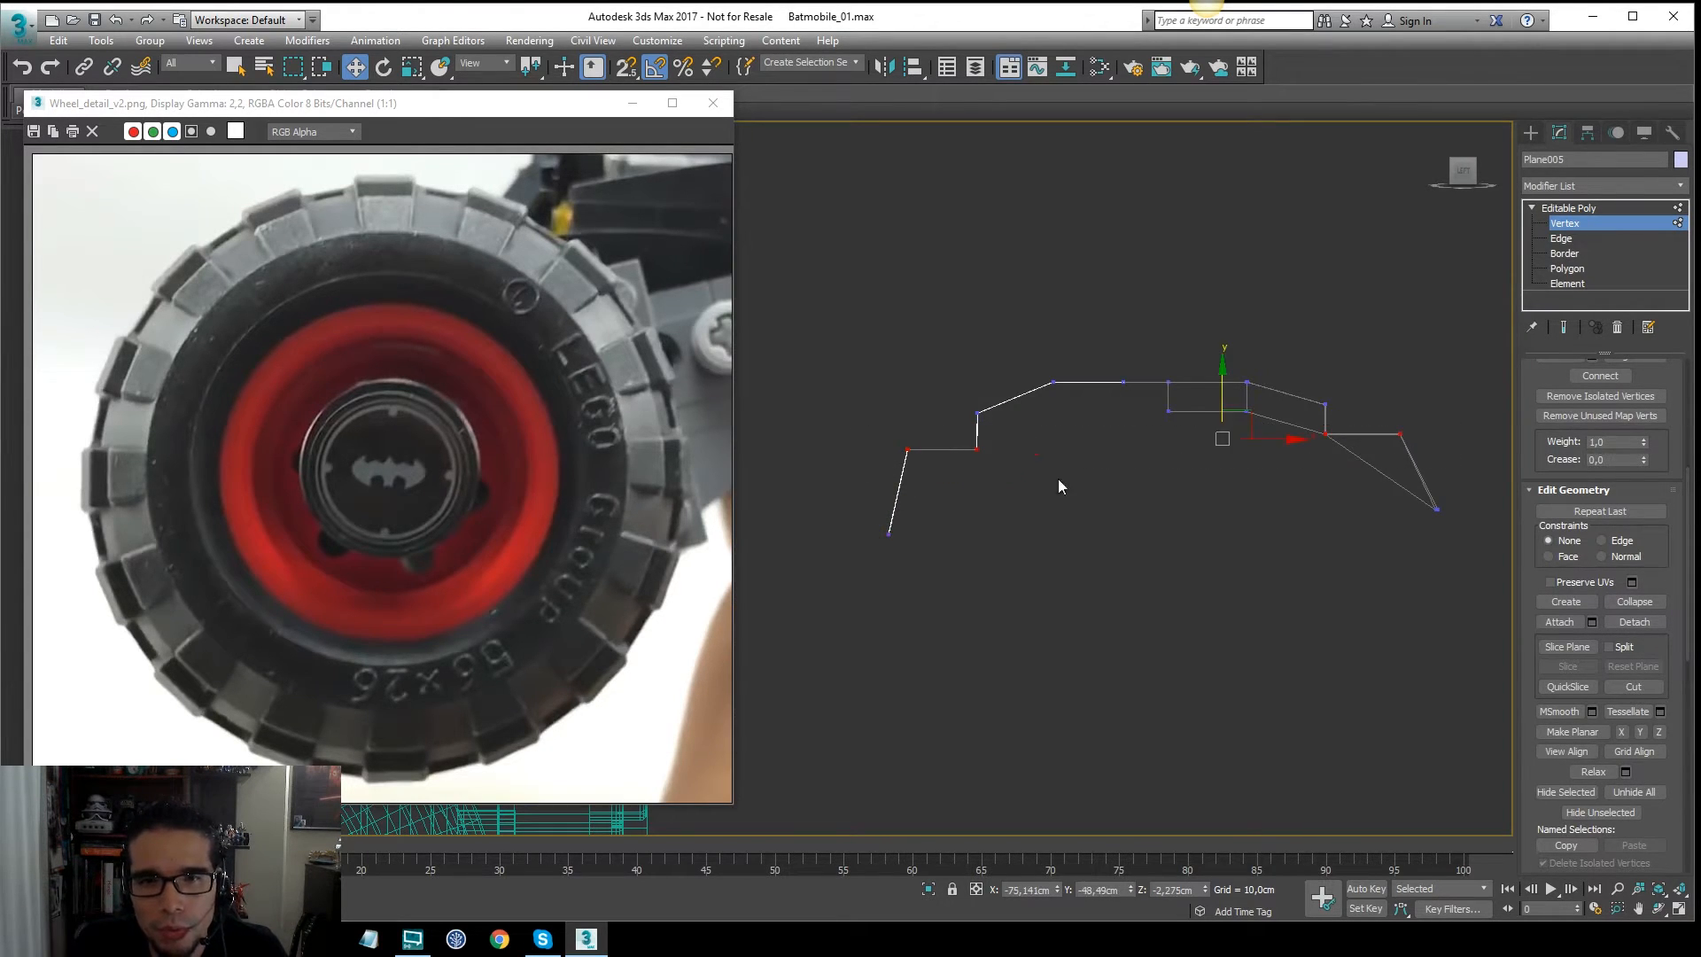
key("r")
left_click_drag(1223, 371, 1200, 774)
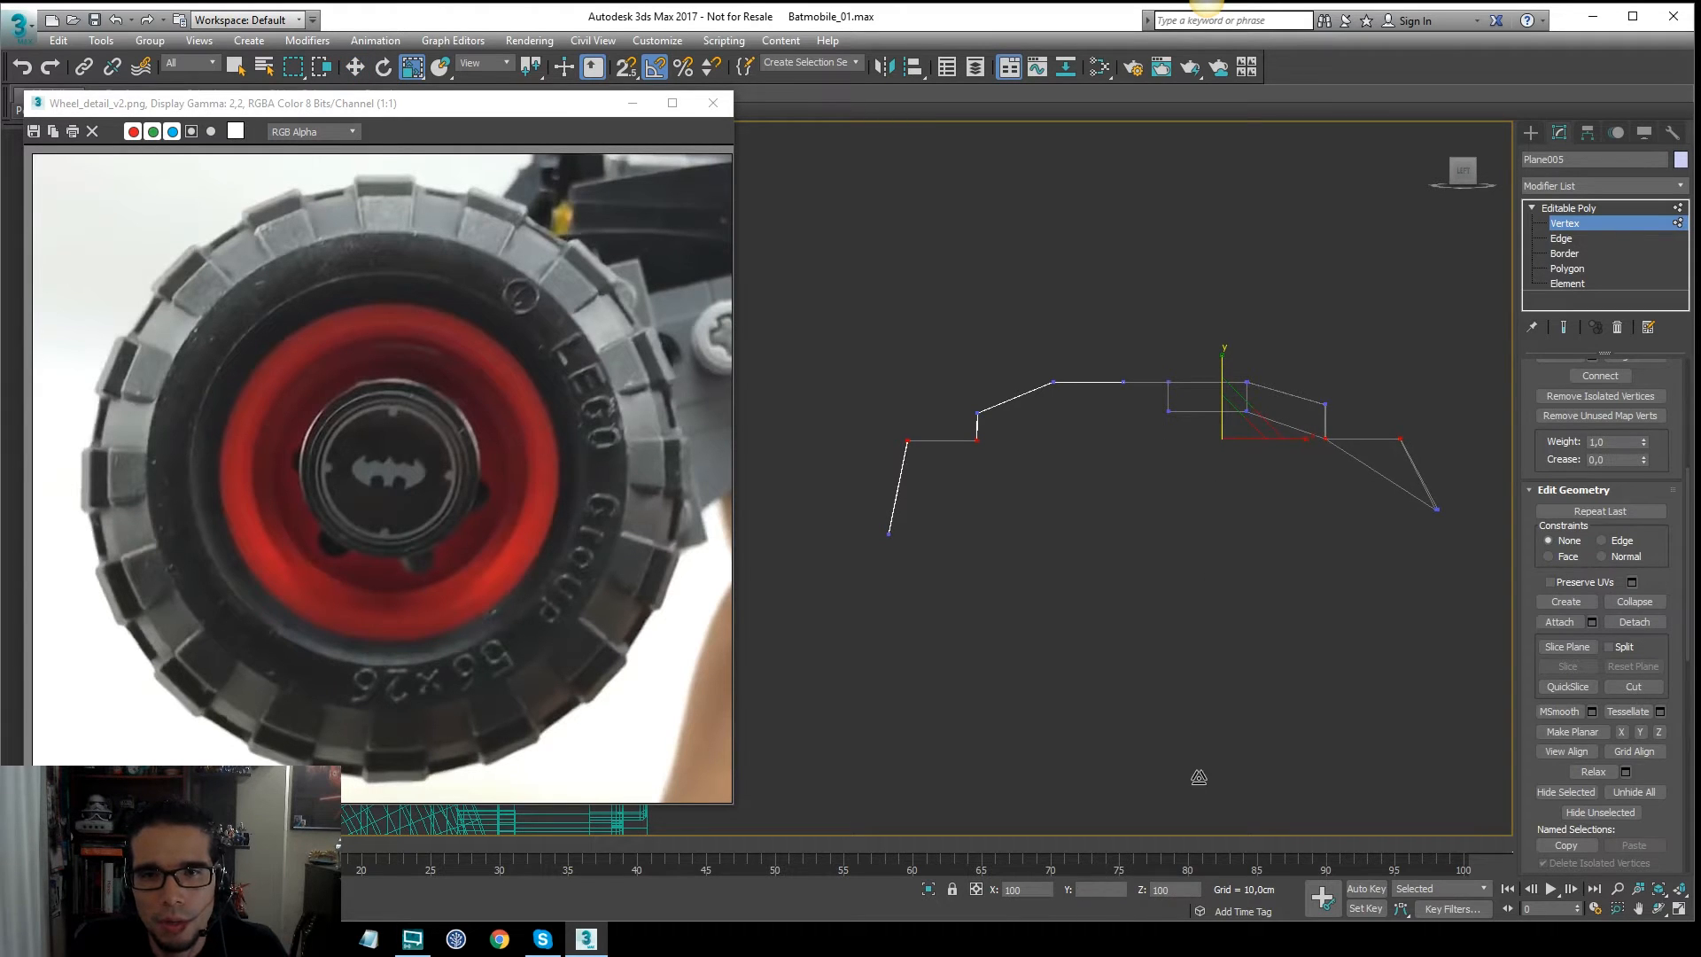
key("w")
key("F3")
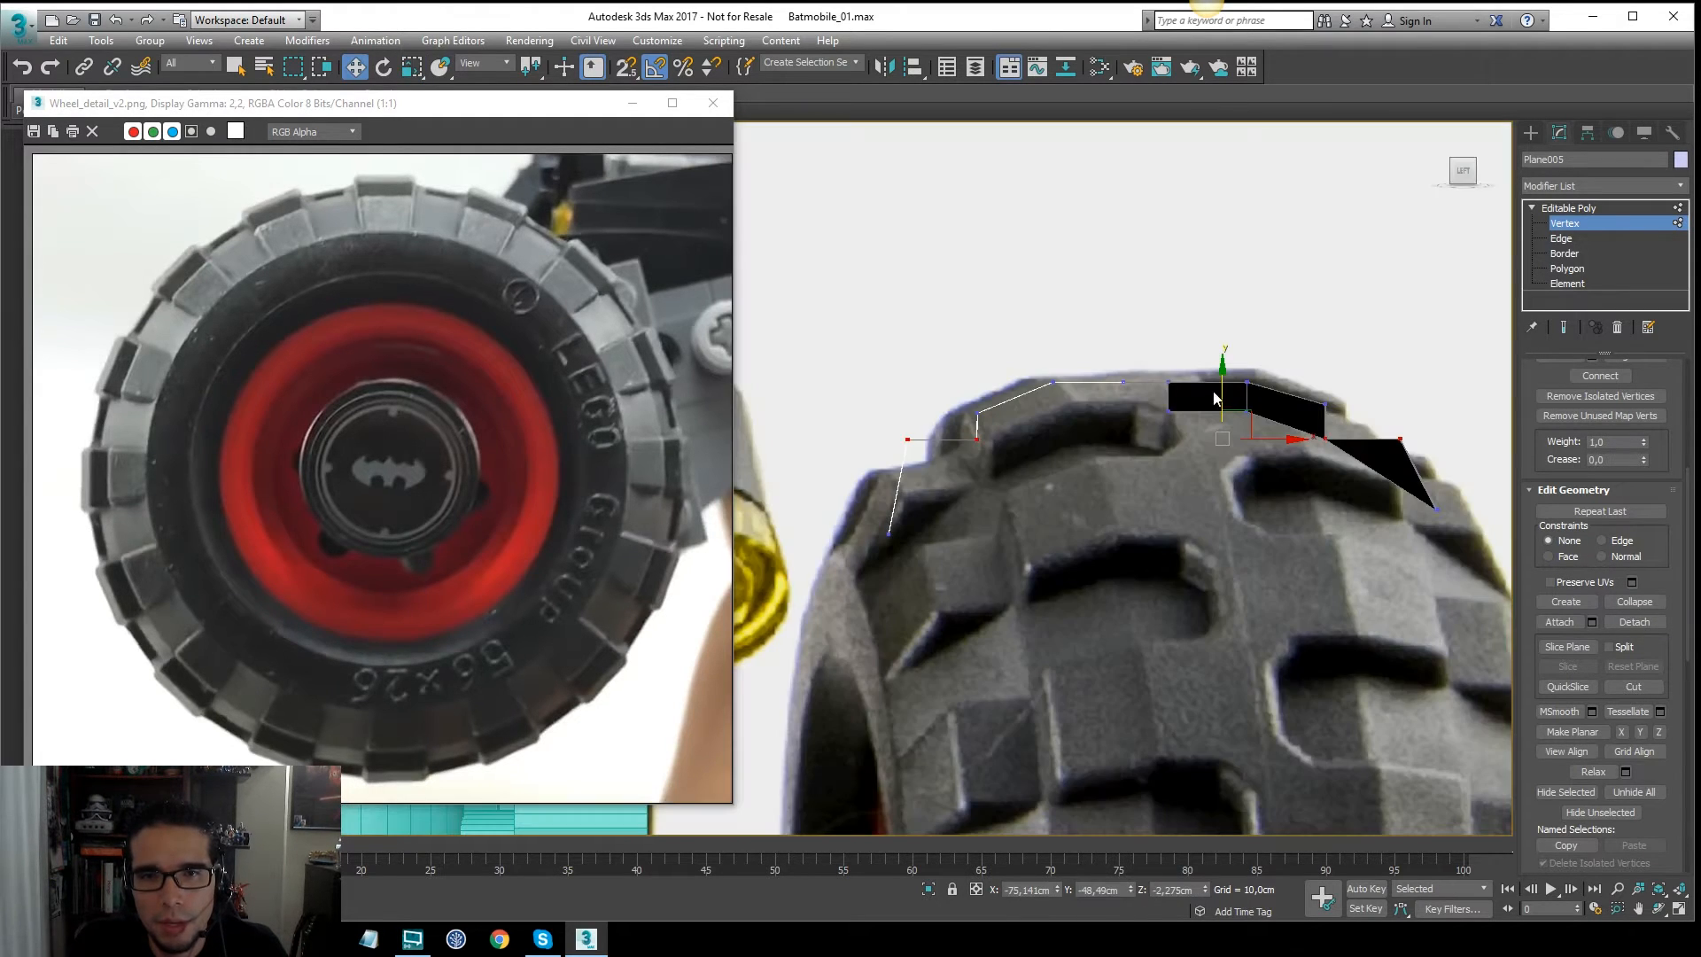
left_click_drag(1224, 379, 1229, 388)
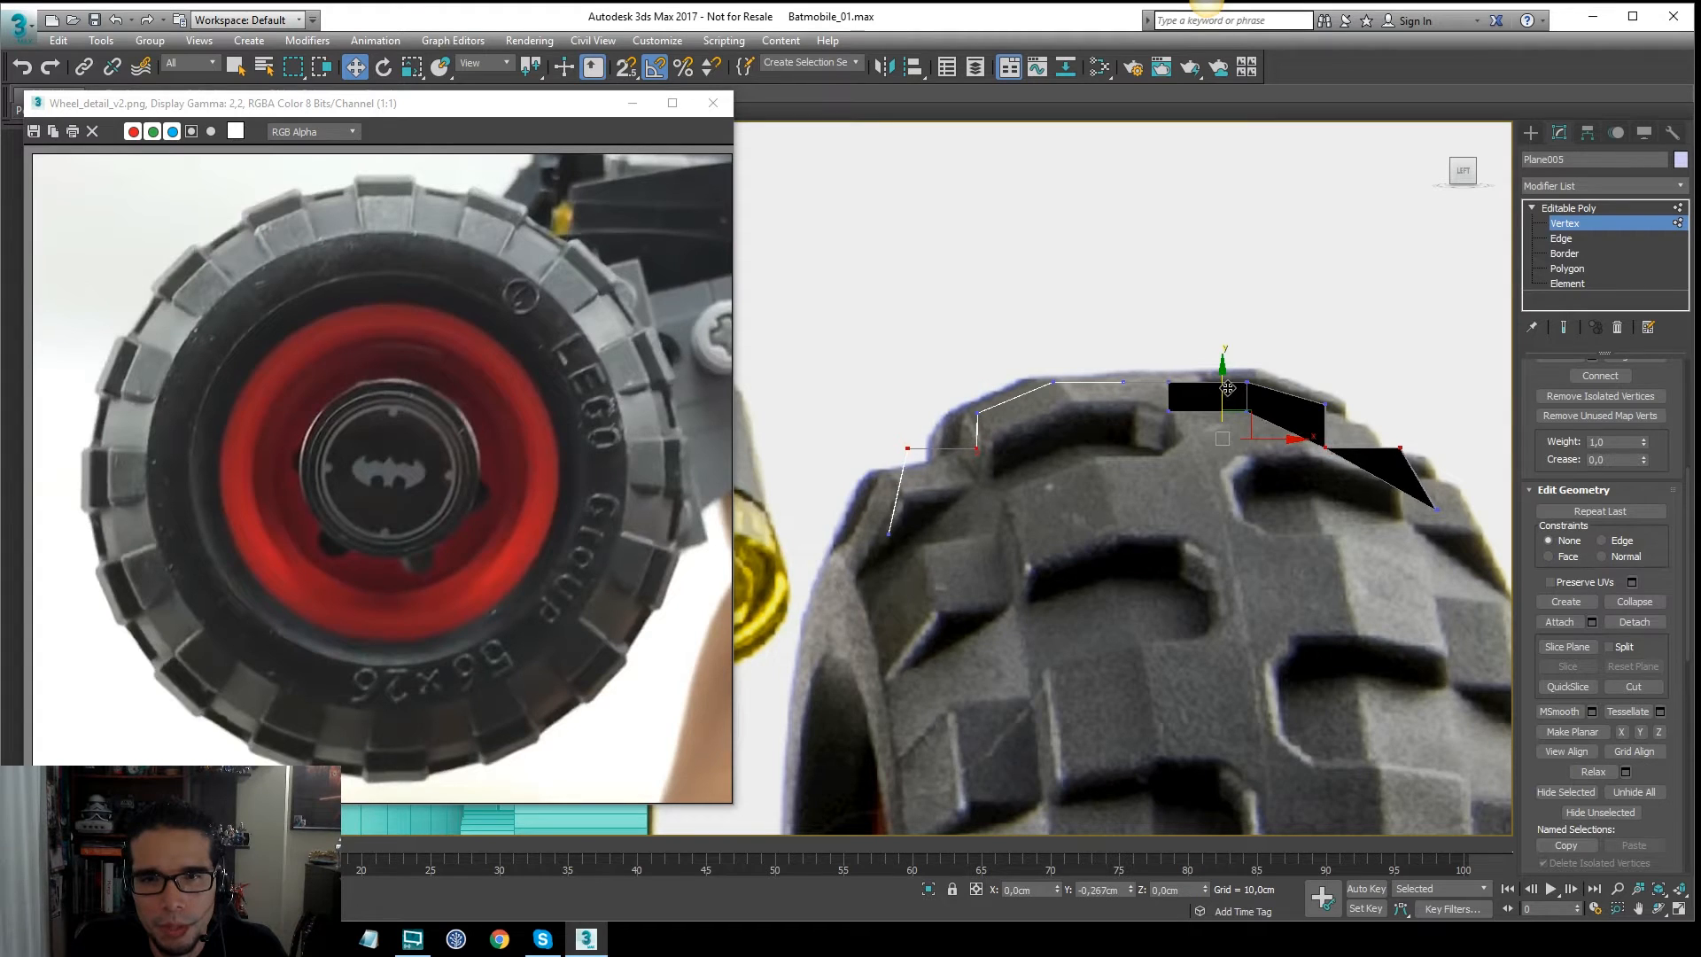
Step: Lower the outermost shoulder vertices on both sides by 0.4 cm so the shoulders slope outward
key("F3")
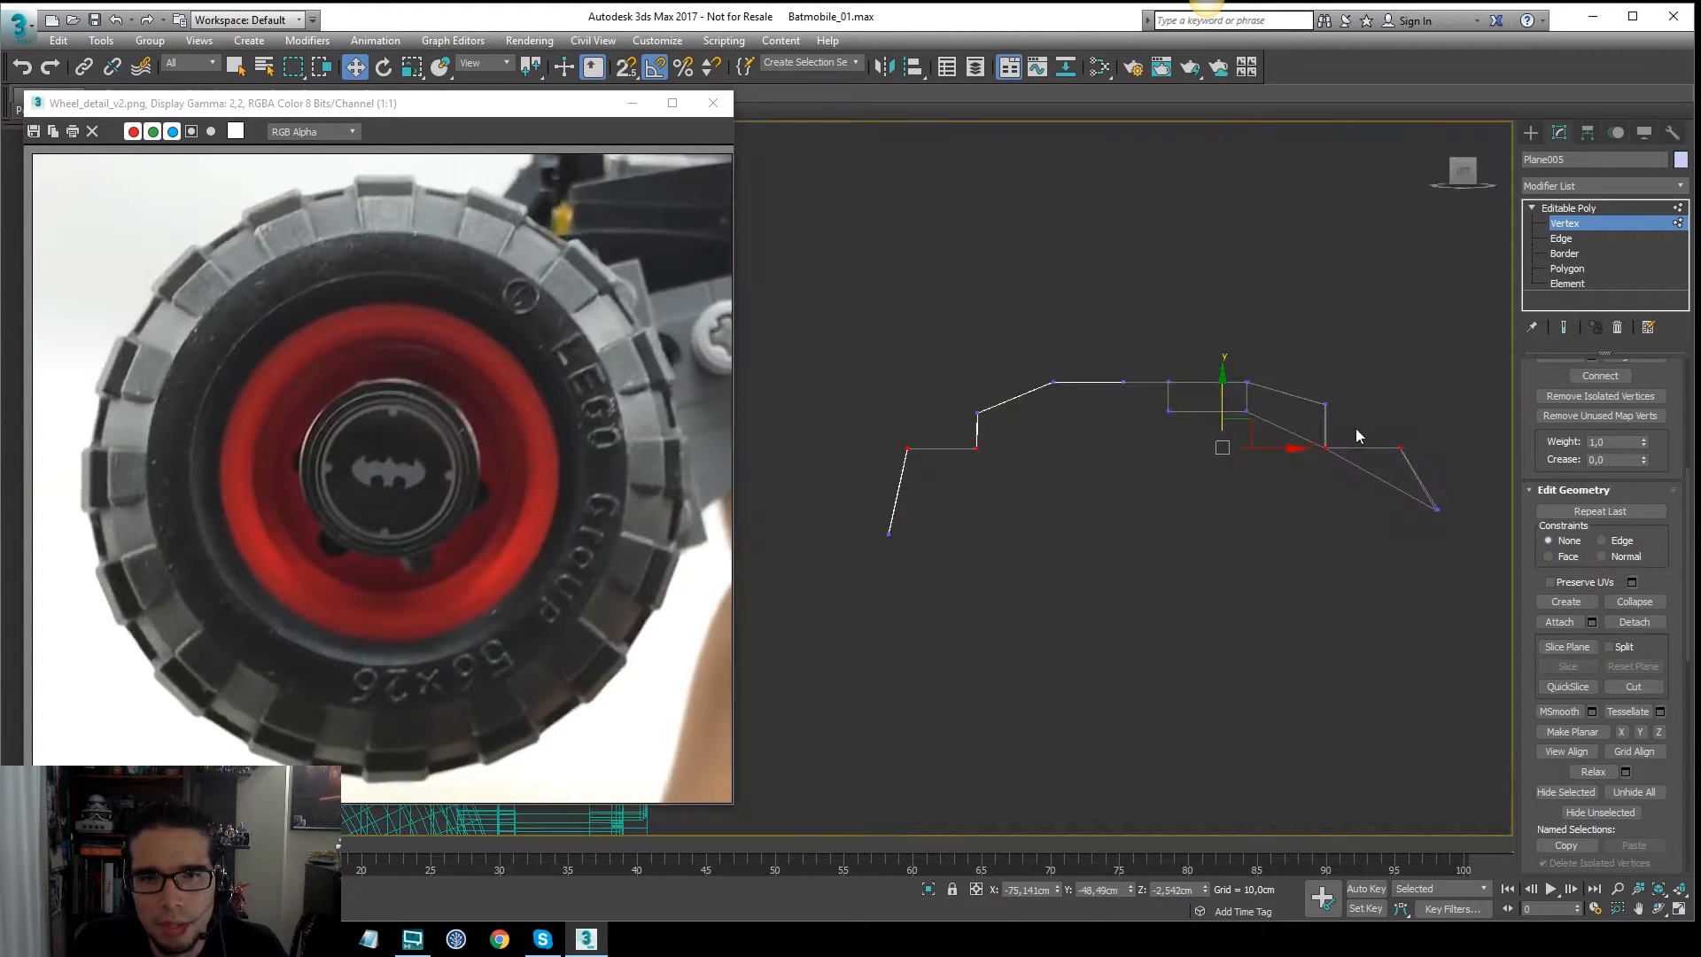
left_click(1398, 449)
left_click_drag(932, 460, 932, 460, "ctrl")
key("F3")
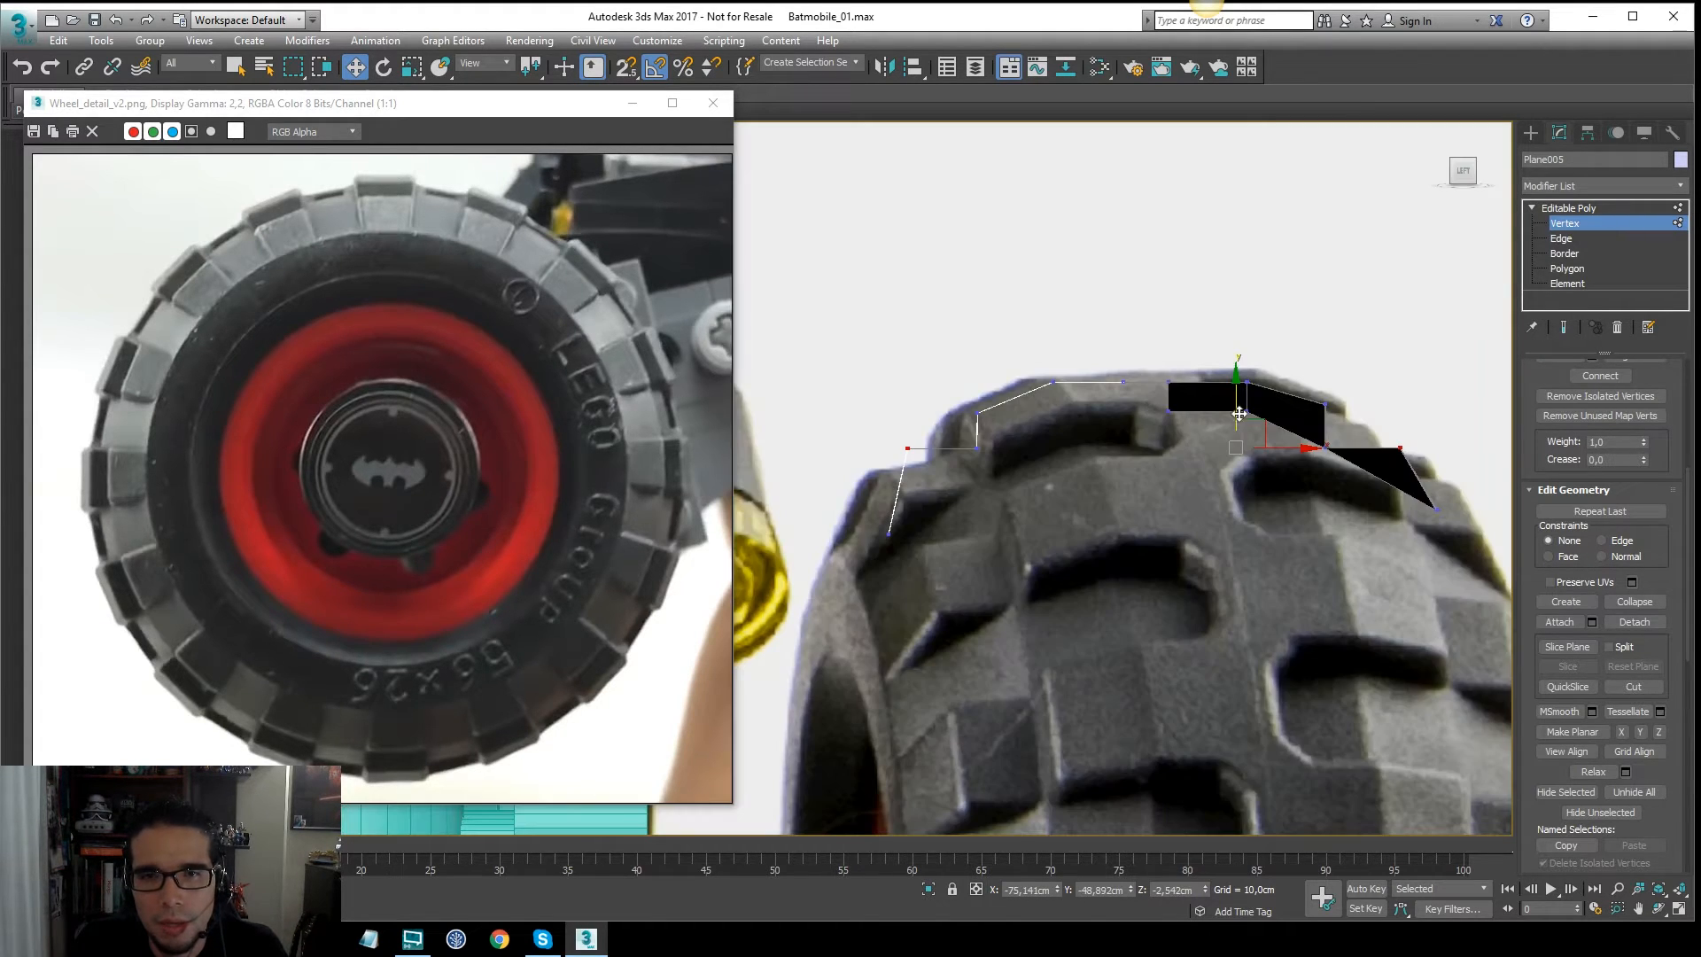
left_click_drag(1239, 405, 1238, 419)
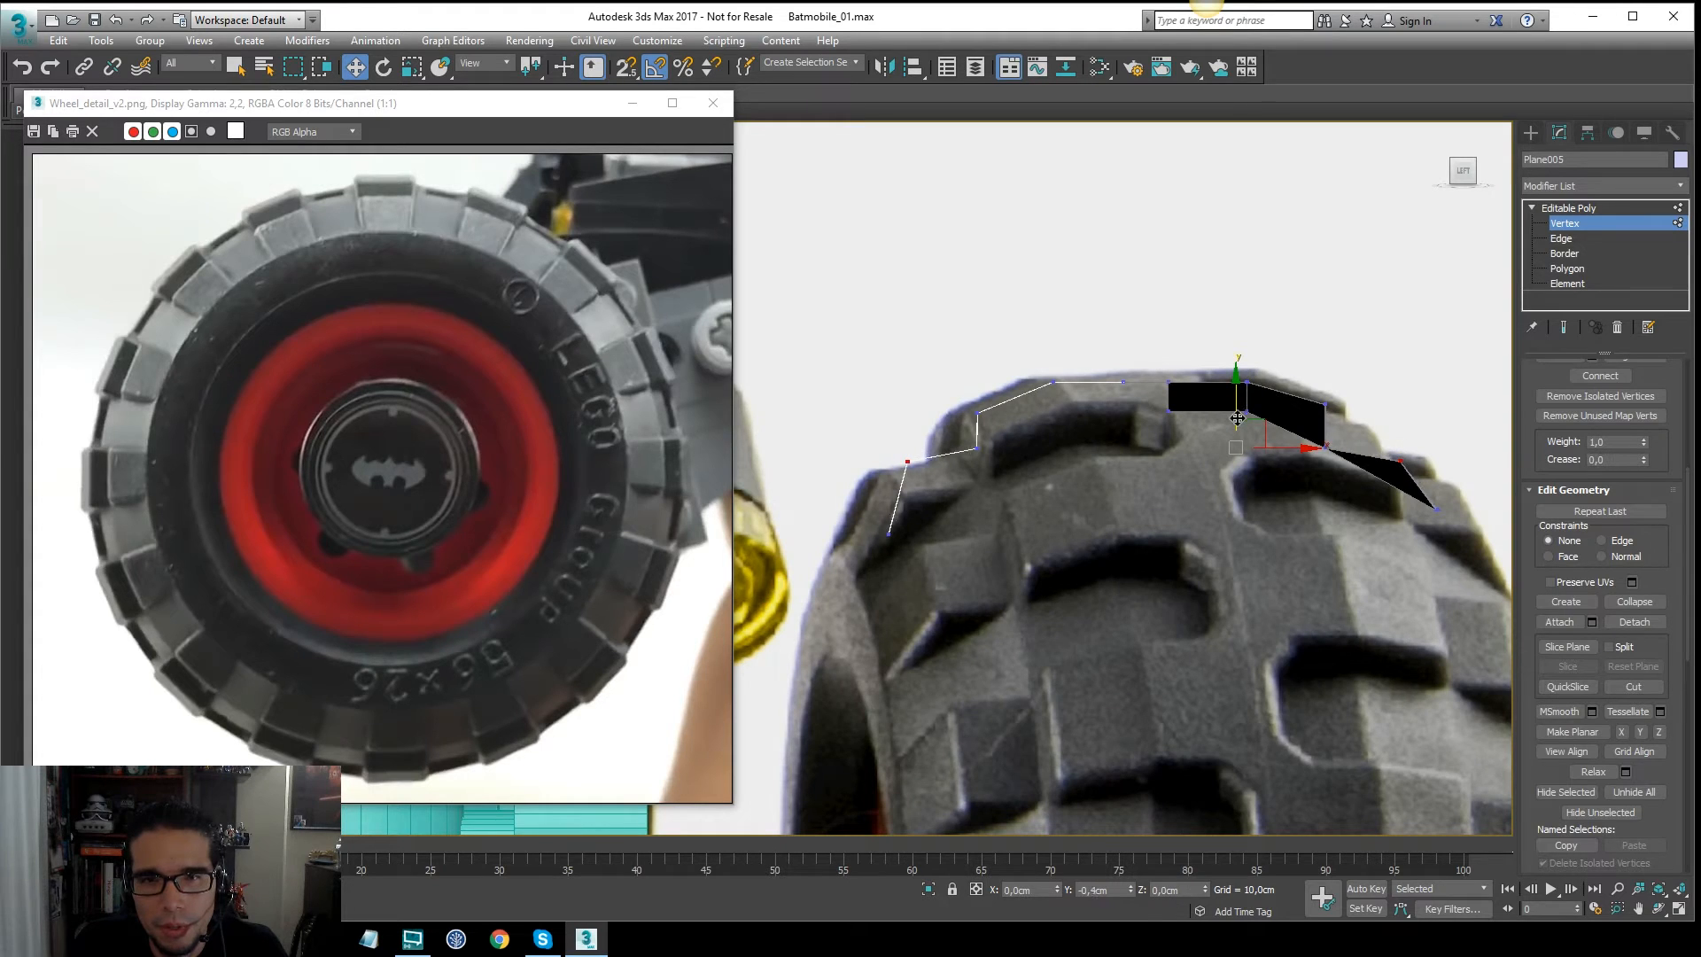
Step: Level the lowest sidewall vertices on both sides and lower them along the reference tire's sidewalls
key("F3")
key("F3")
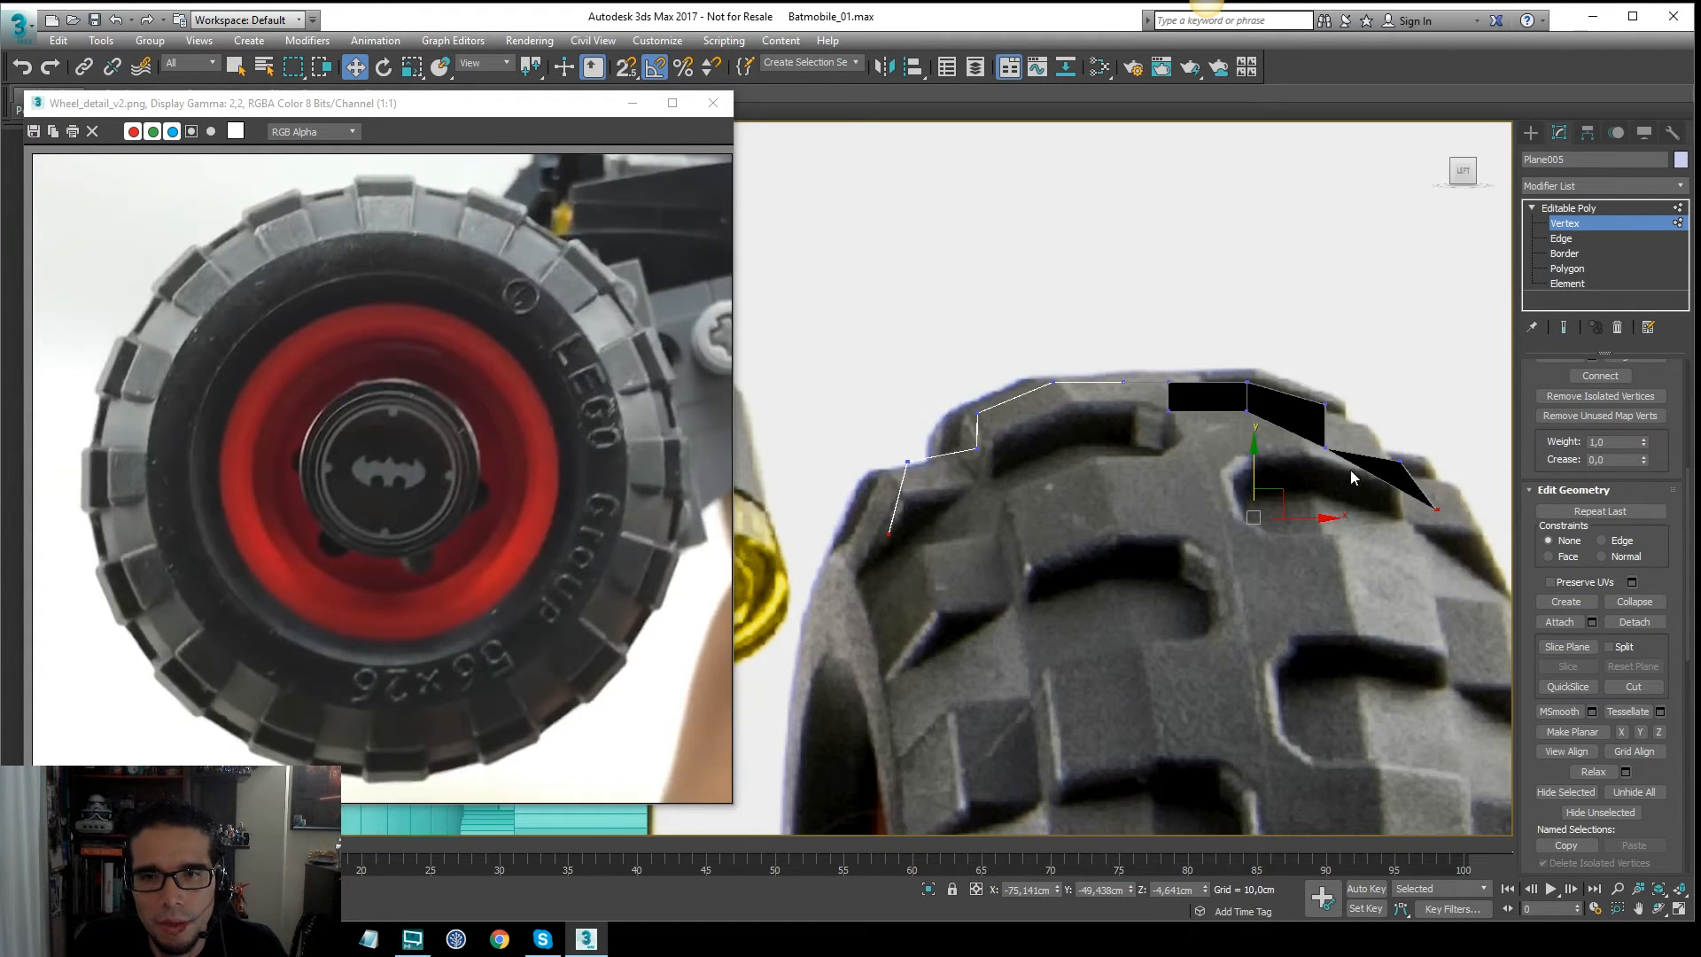
key("r")
left_click_drag(1258, 436, 1253, 502)
key("w")
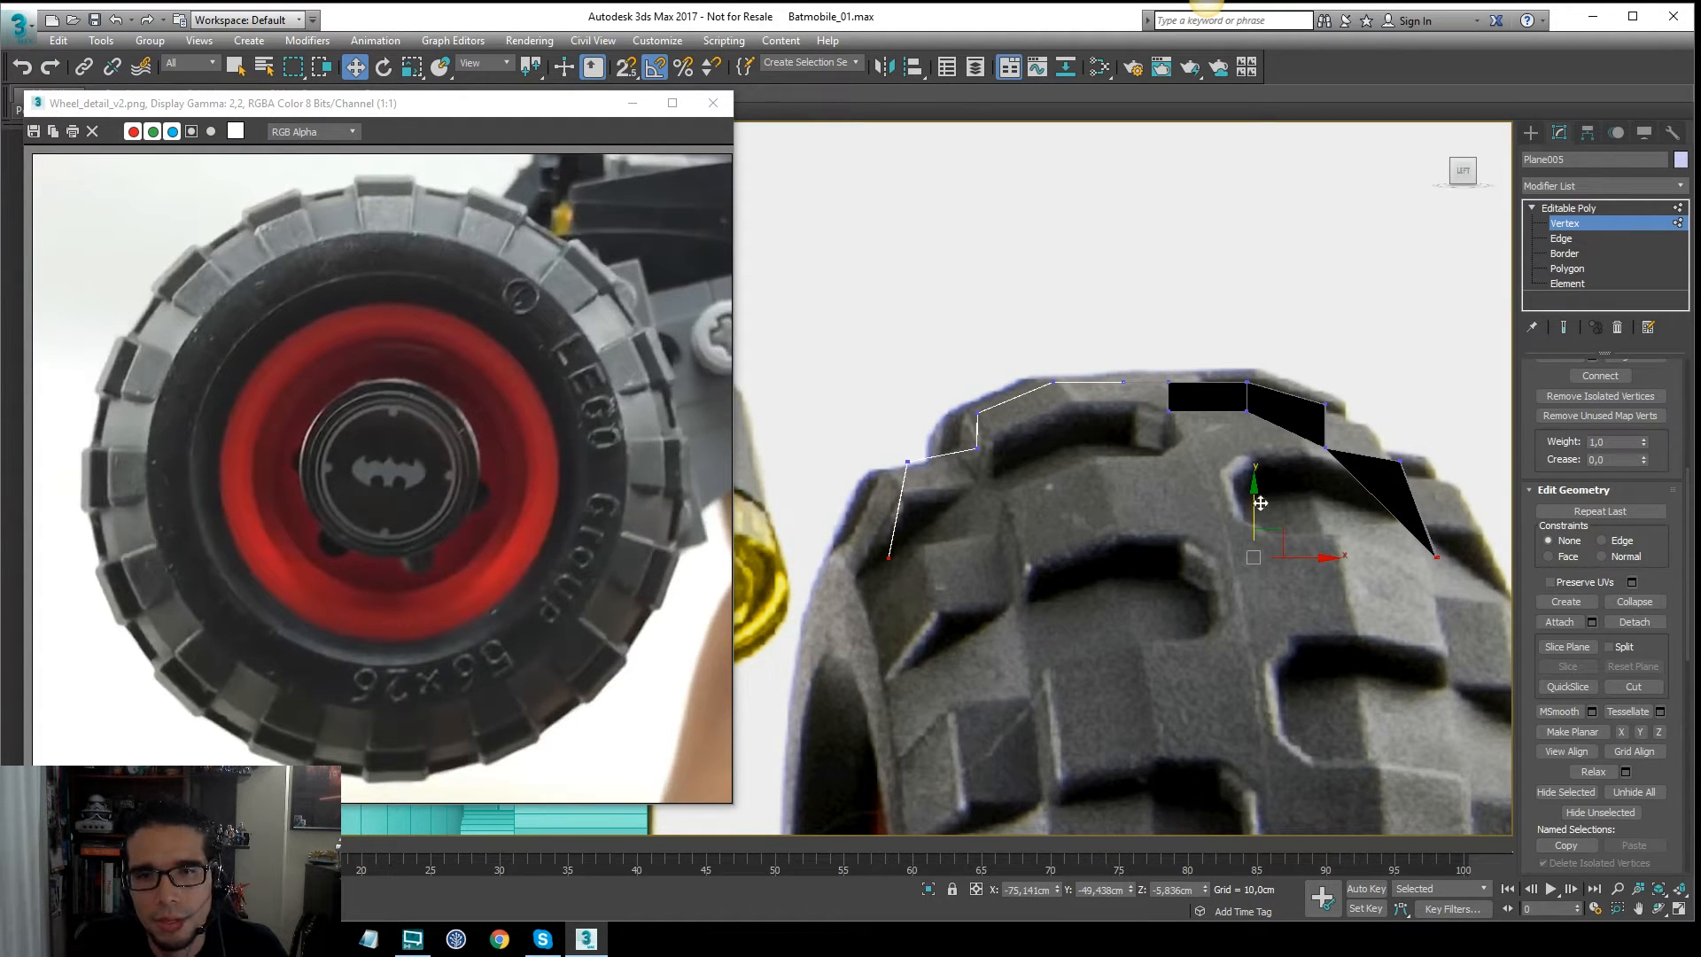
key("F3")
key("F3")
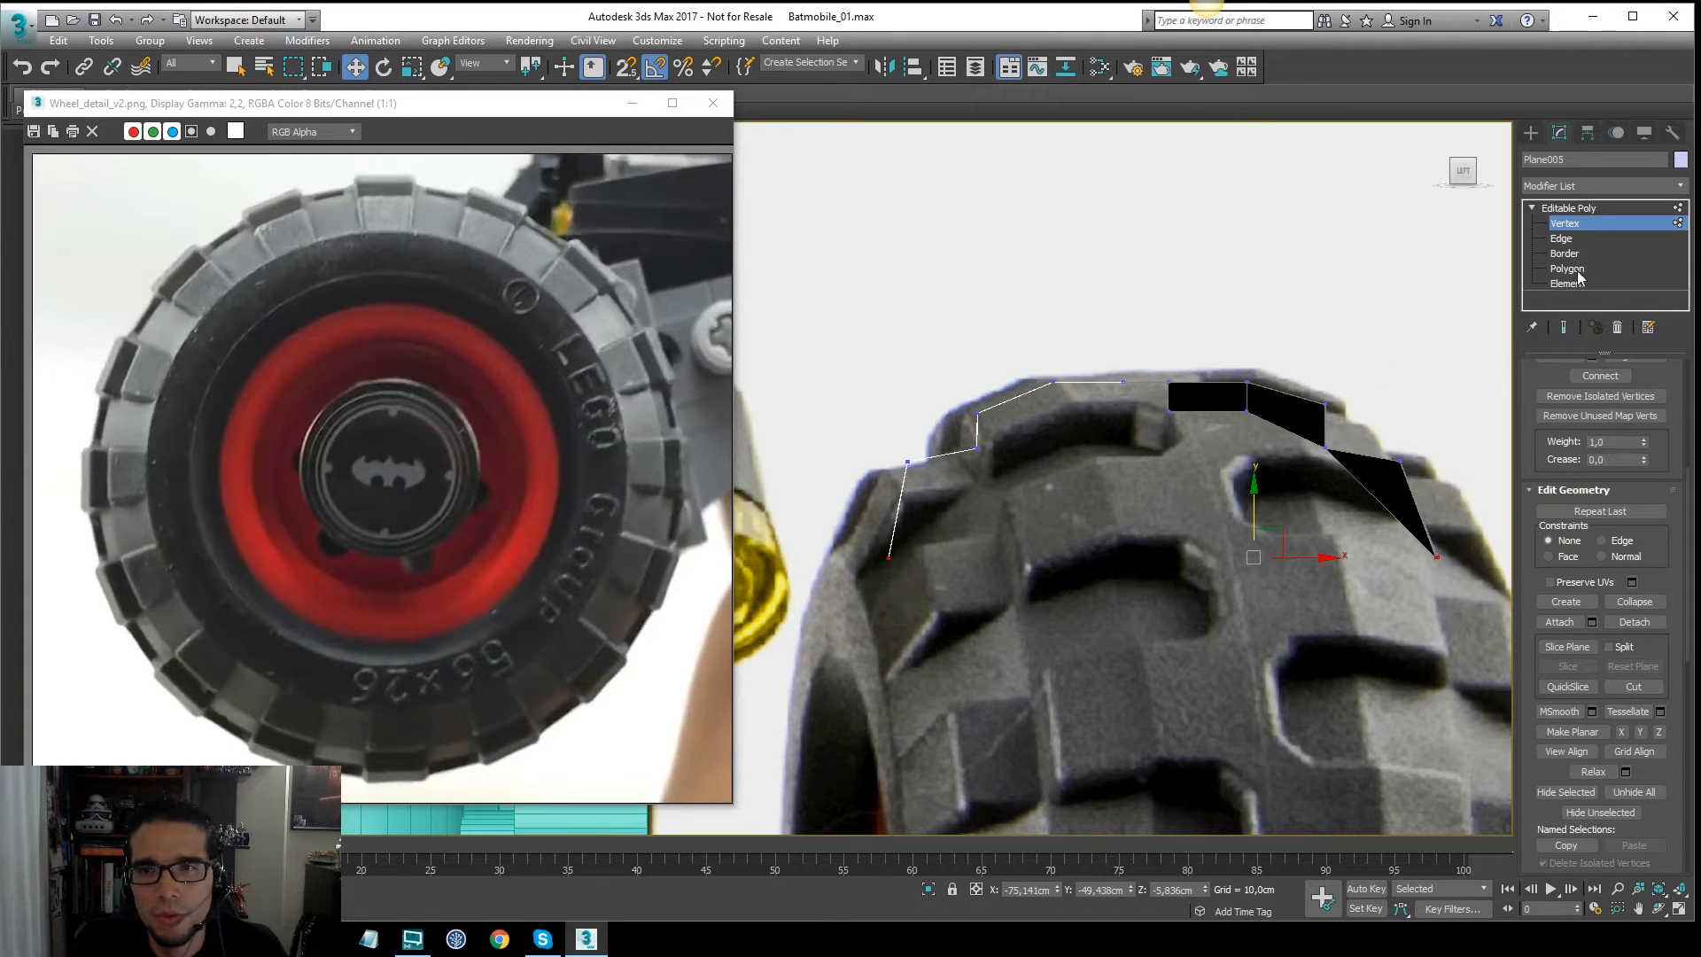
Step: Move the whole segment in the top view across the width of the reference tire to match its tread
left_click(1582, 210)
scroll(1210, 351, "down", 1)
key("t")
key("z")
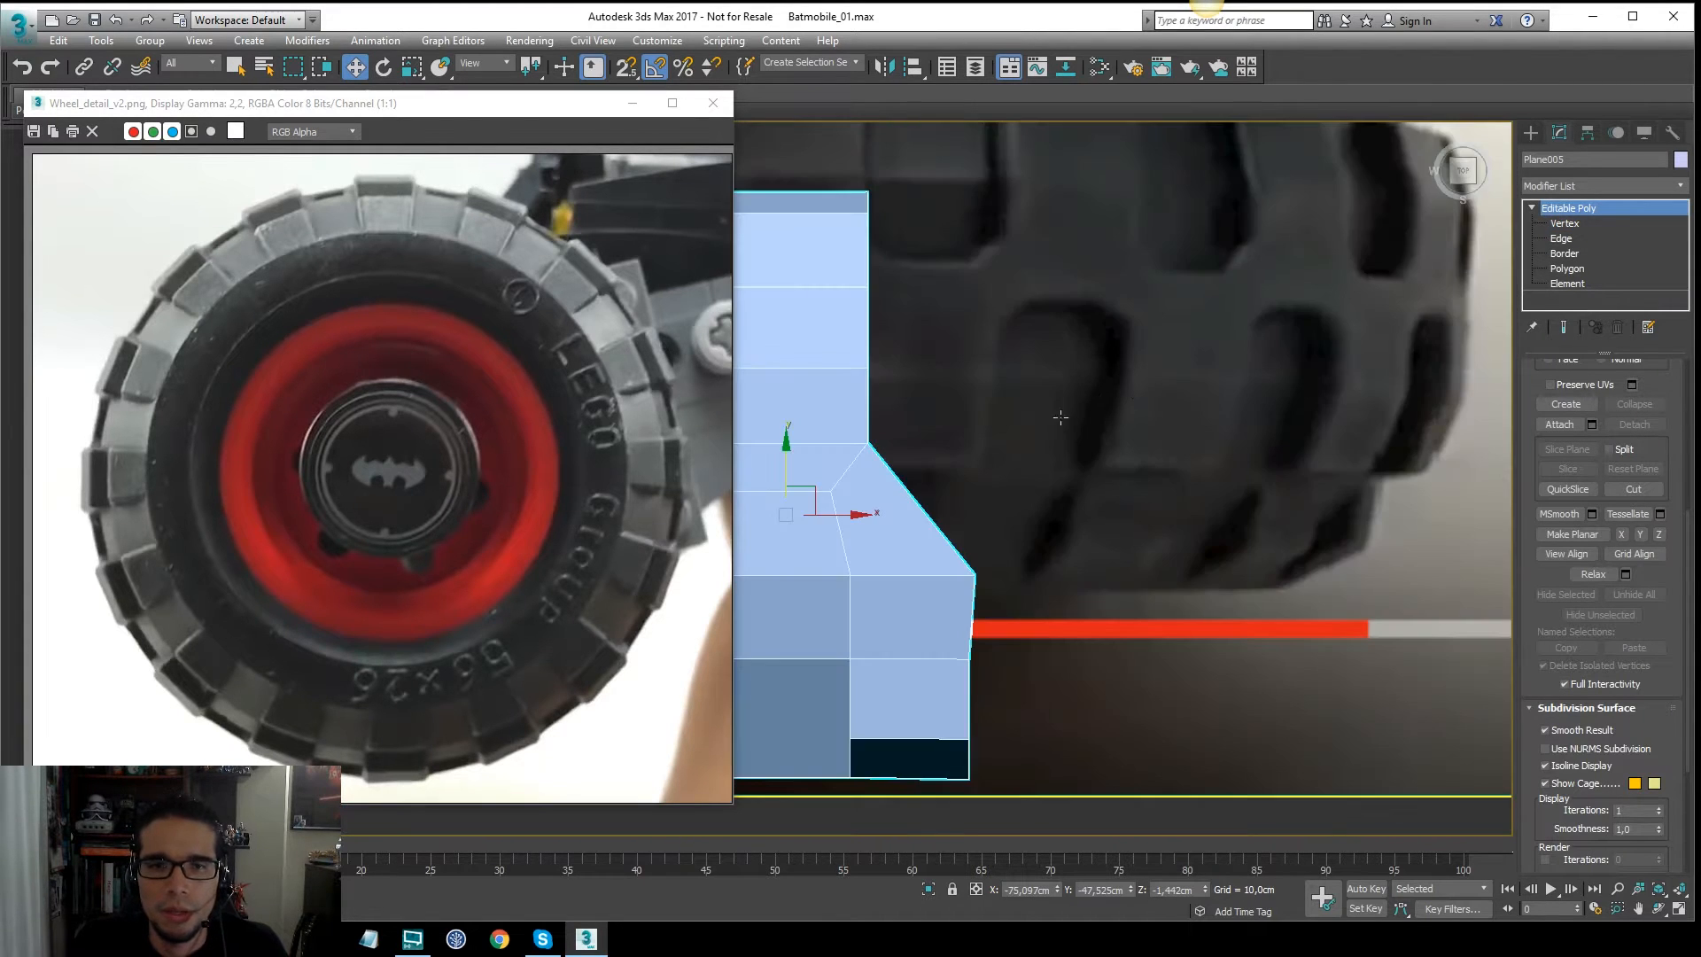
scroll(1223, 345, "down", 5)
middle_click_drag(1129, 347, 1062, 528)
scroll(1022, 544, "up", 2)
left_click_drag(1019, 571, 1020, 476)
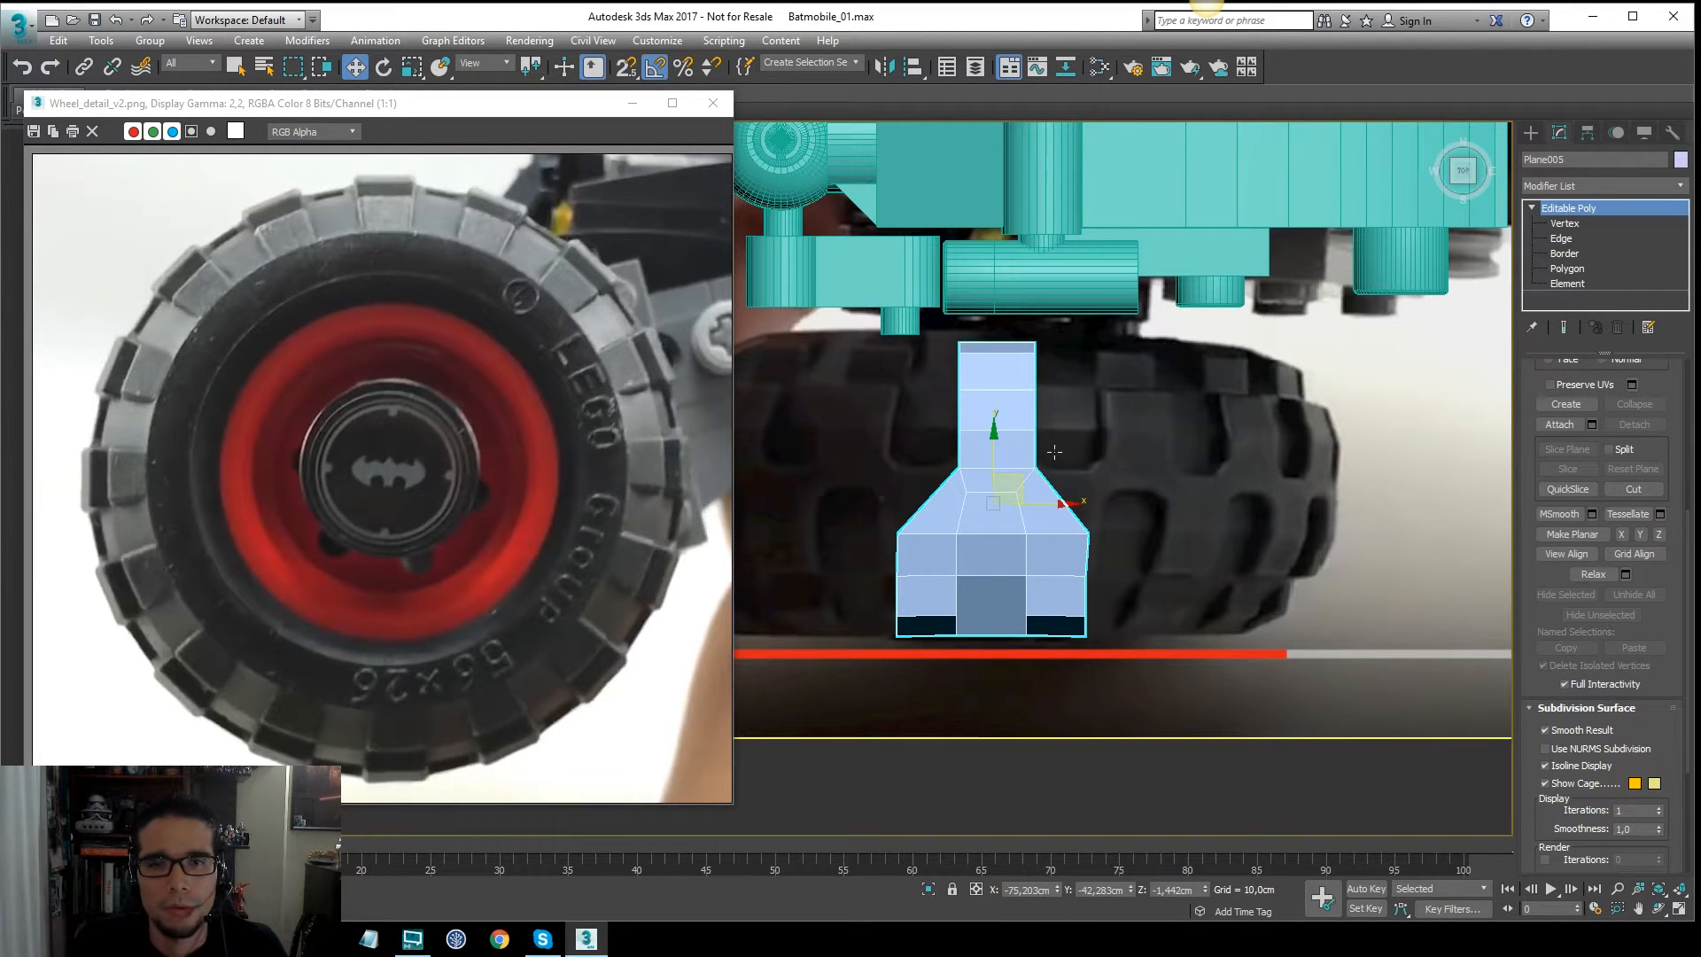
middle_click_drag(1021, 476, 1053, 463)
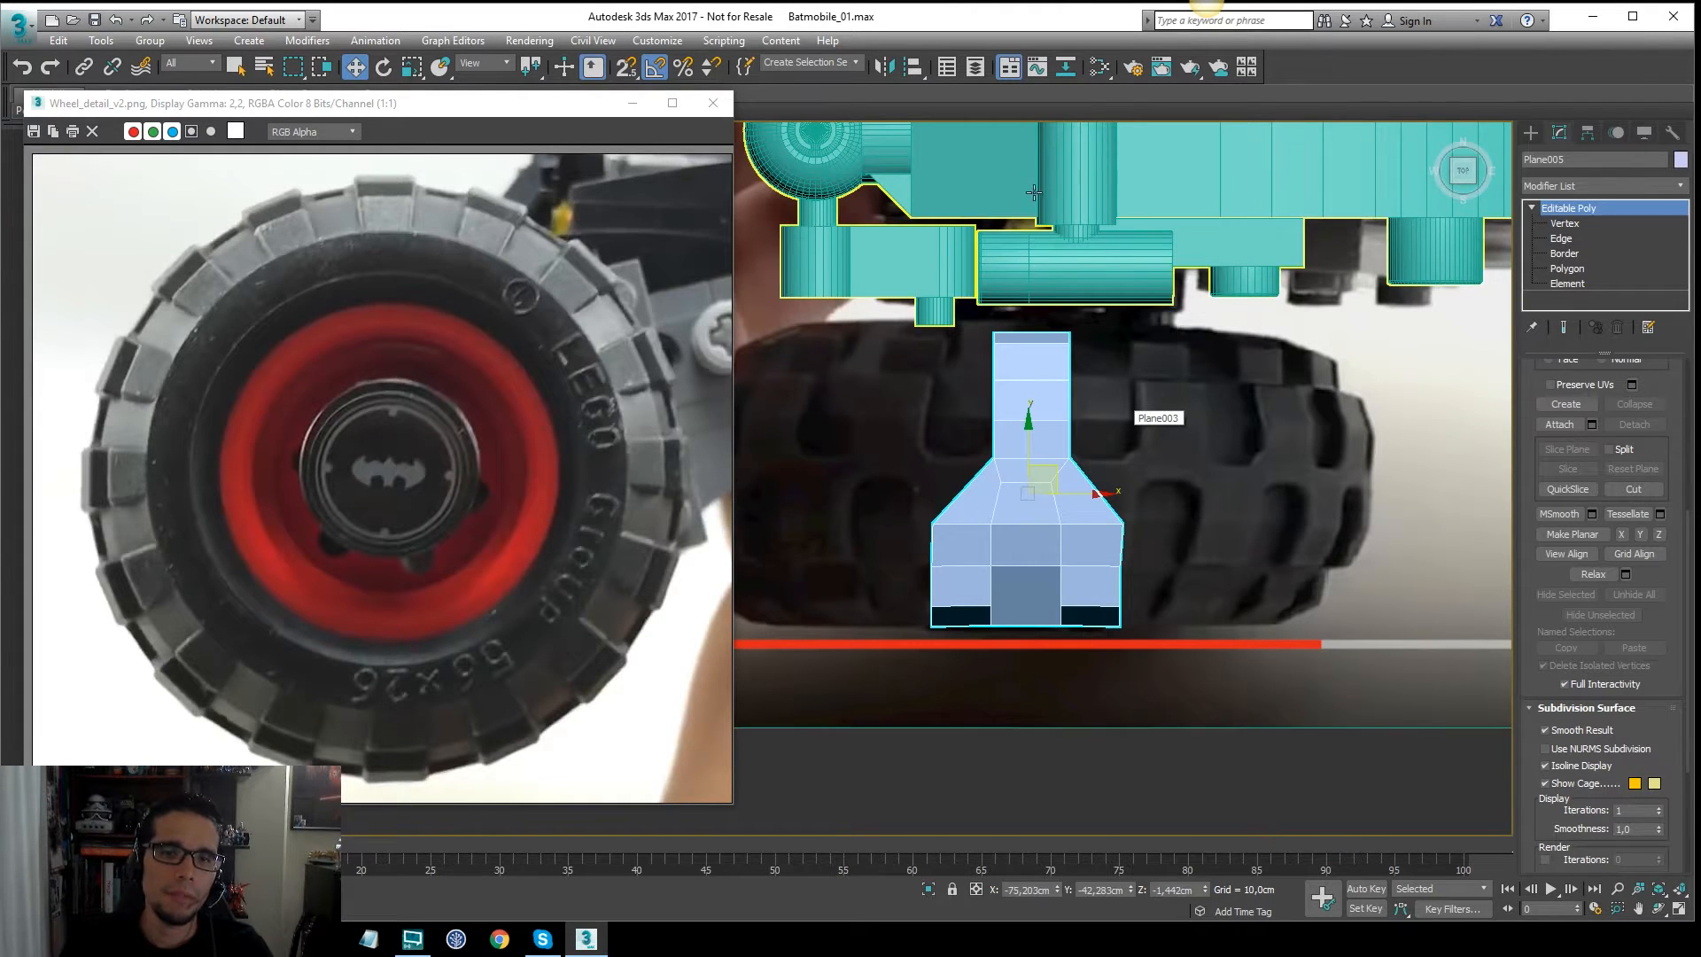
middle_click_drag(1121, 417, 1130, 353)
scroll(1088, 427, "up", 3)
key("1")
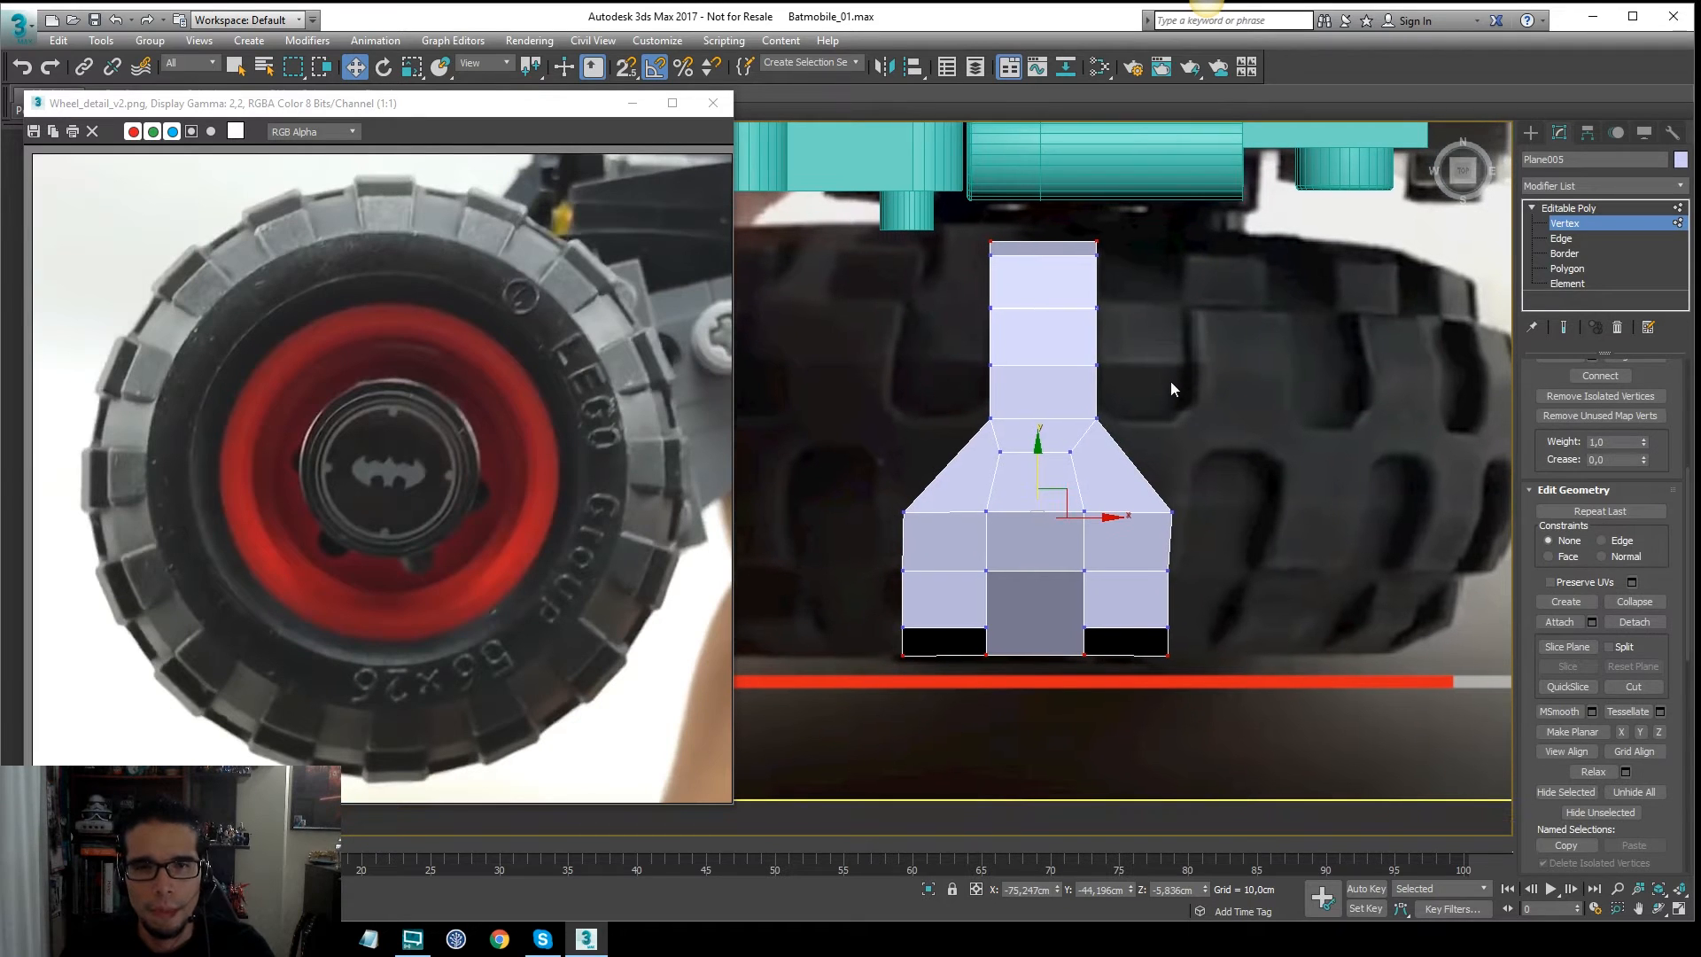
middle_click_drag(1200, 445, 1195, 426)
scroll(1158, 438, "down", 2)
scroll(1066, 592, "up", 2)
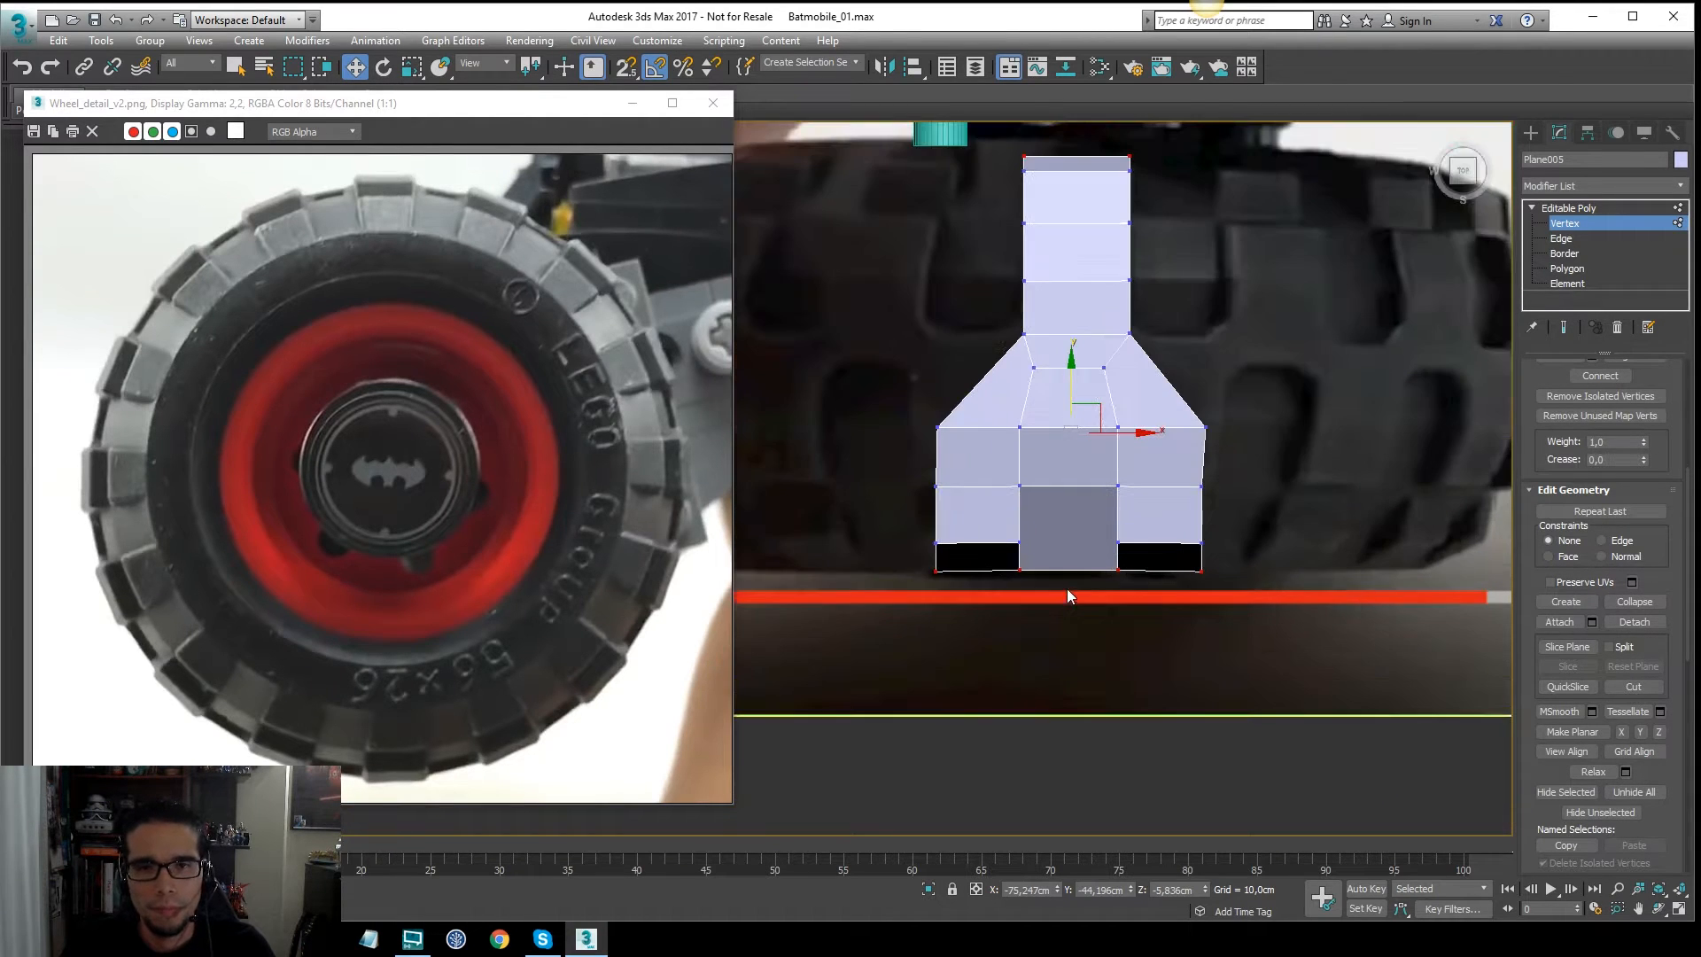
Step: Add a Symmetry modifier mirroring the segment on the X axis and activate its mirror gizmo
left_click(1576, 207)
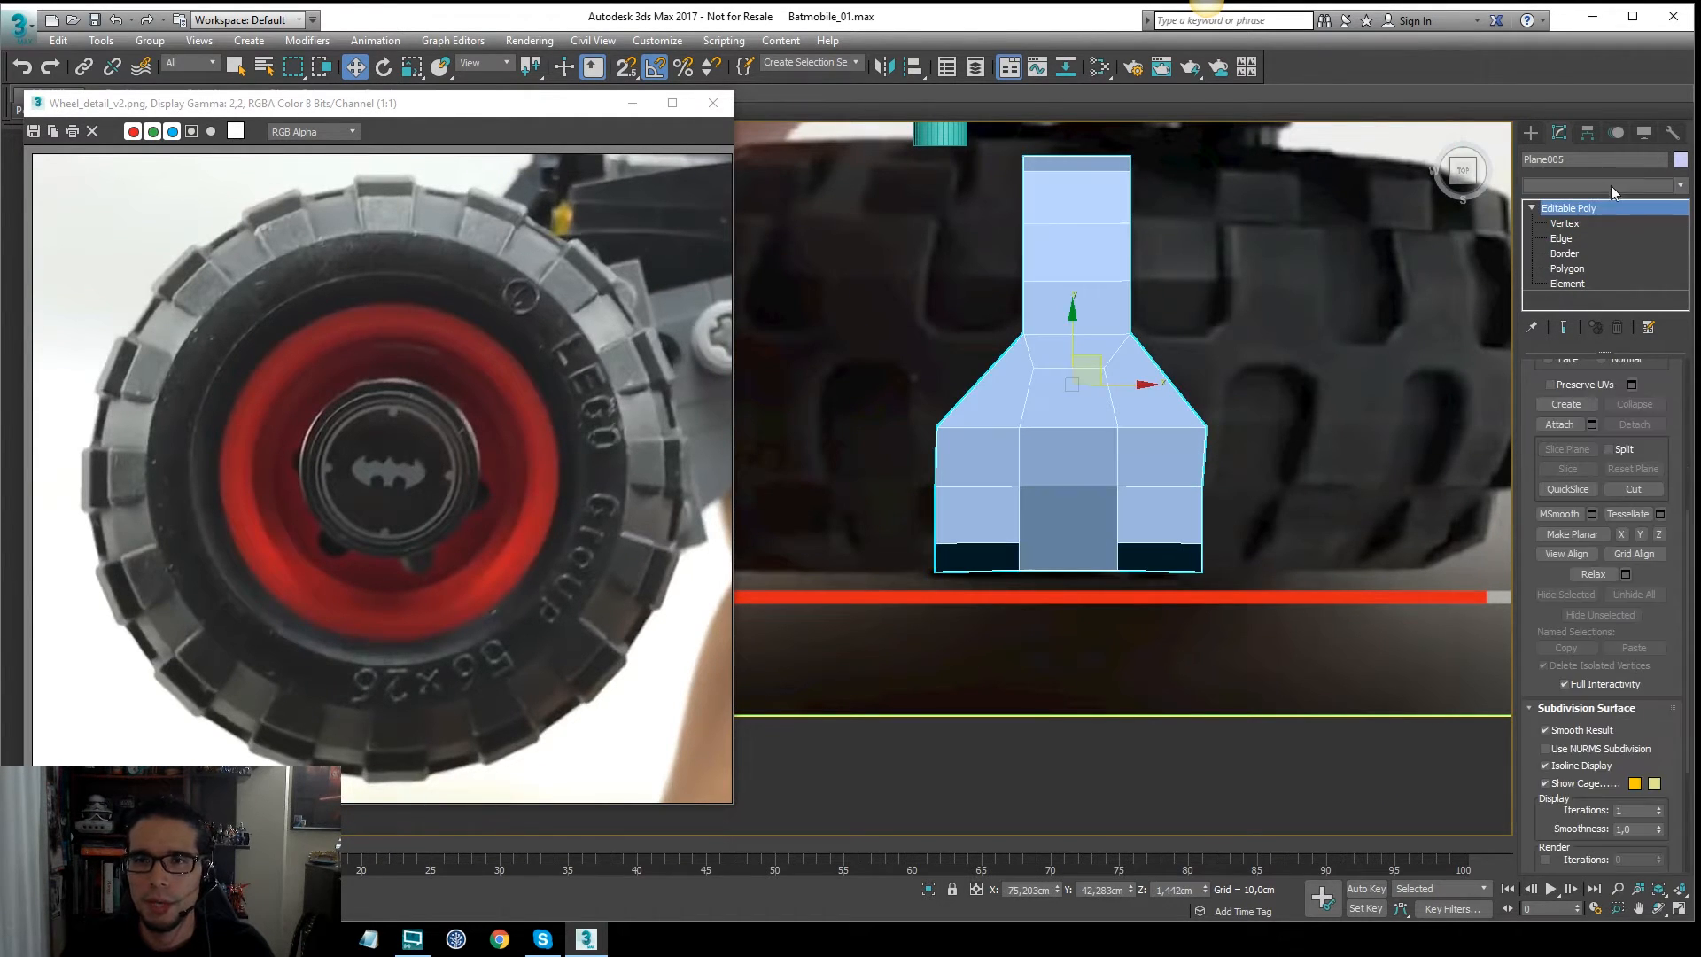
left_click(1613, 183)
type("sy")
key("Return")
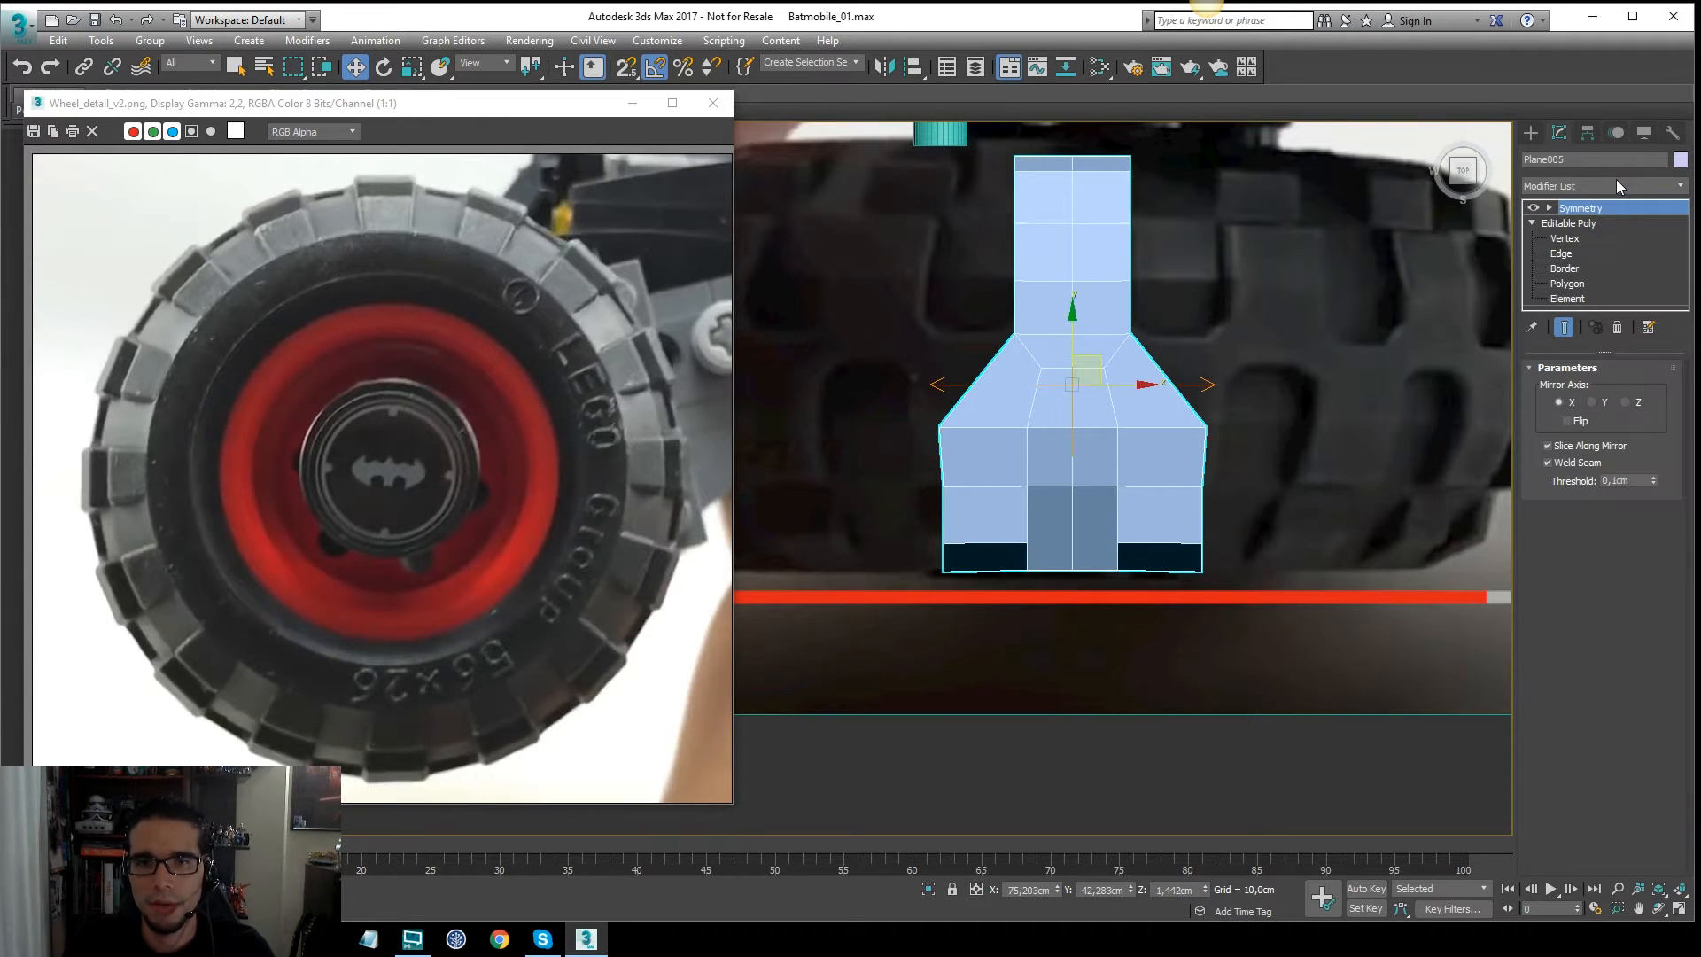
middle_click_drag(1193, 376, 1205, 390)
key("1")
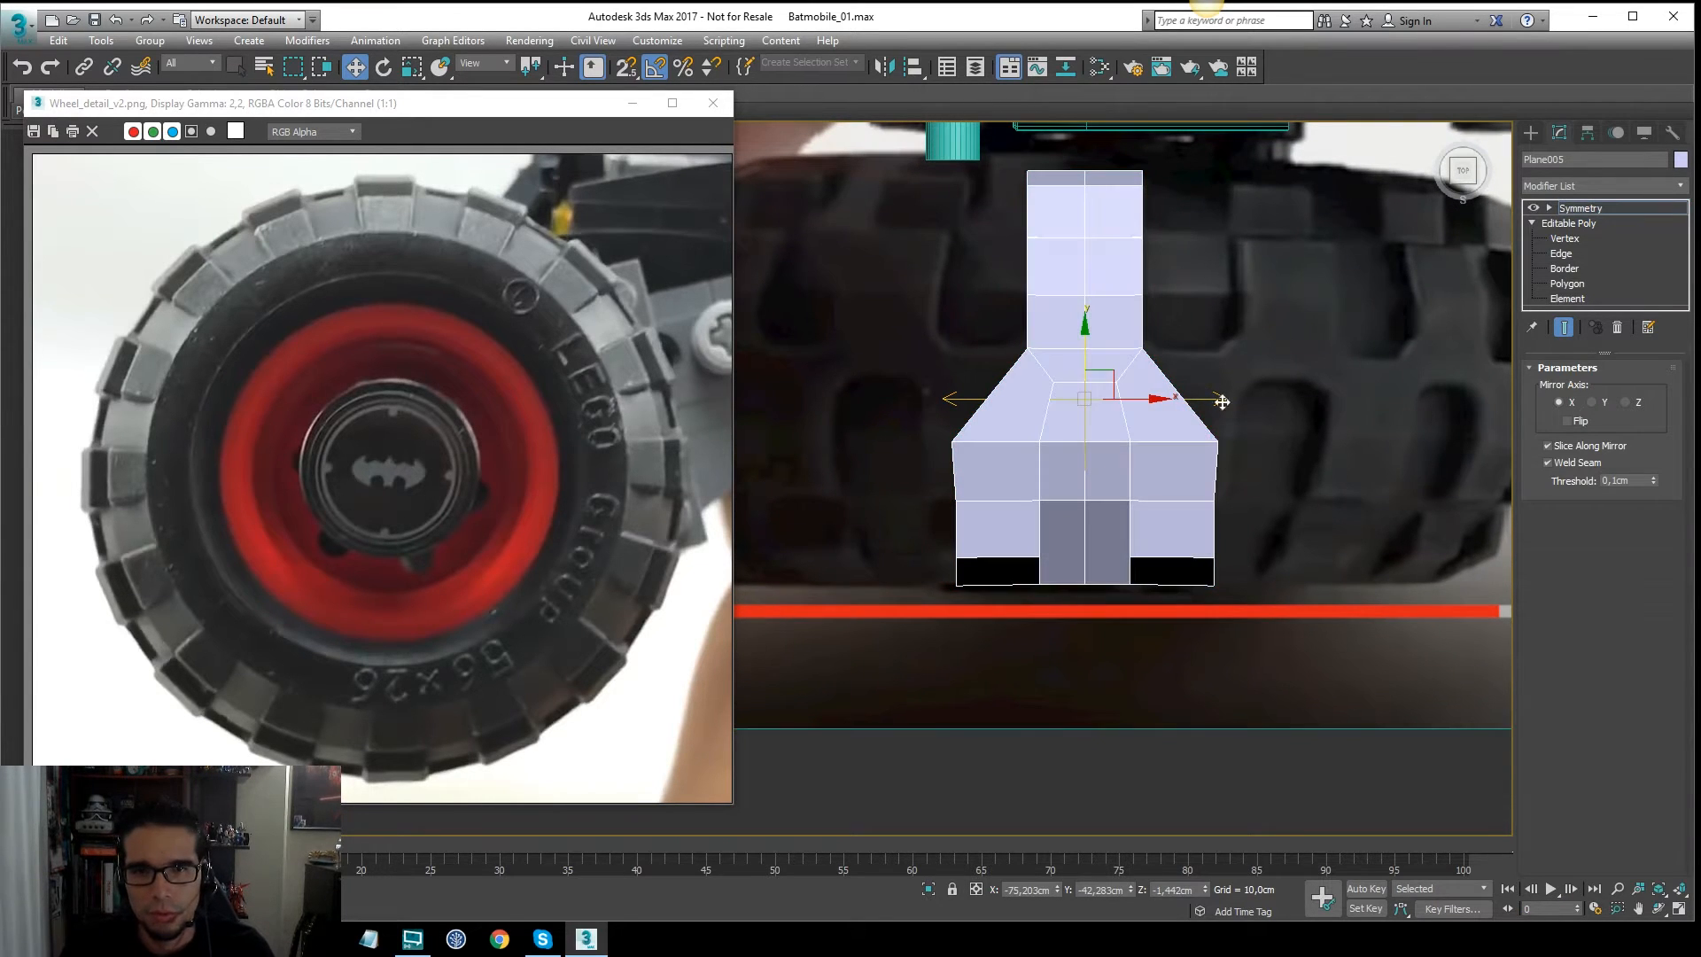
Step: Shift the Symmetry mirror gizmo slightly along X to fine-tune the segment's mirrored width
left_click_drag(1136, 396, 1140, 393)
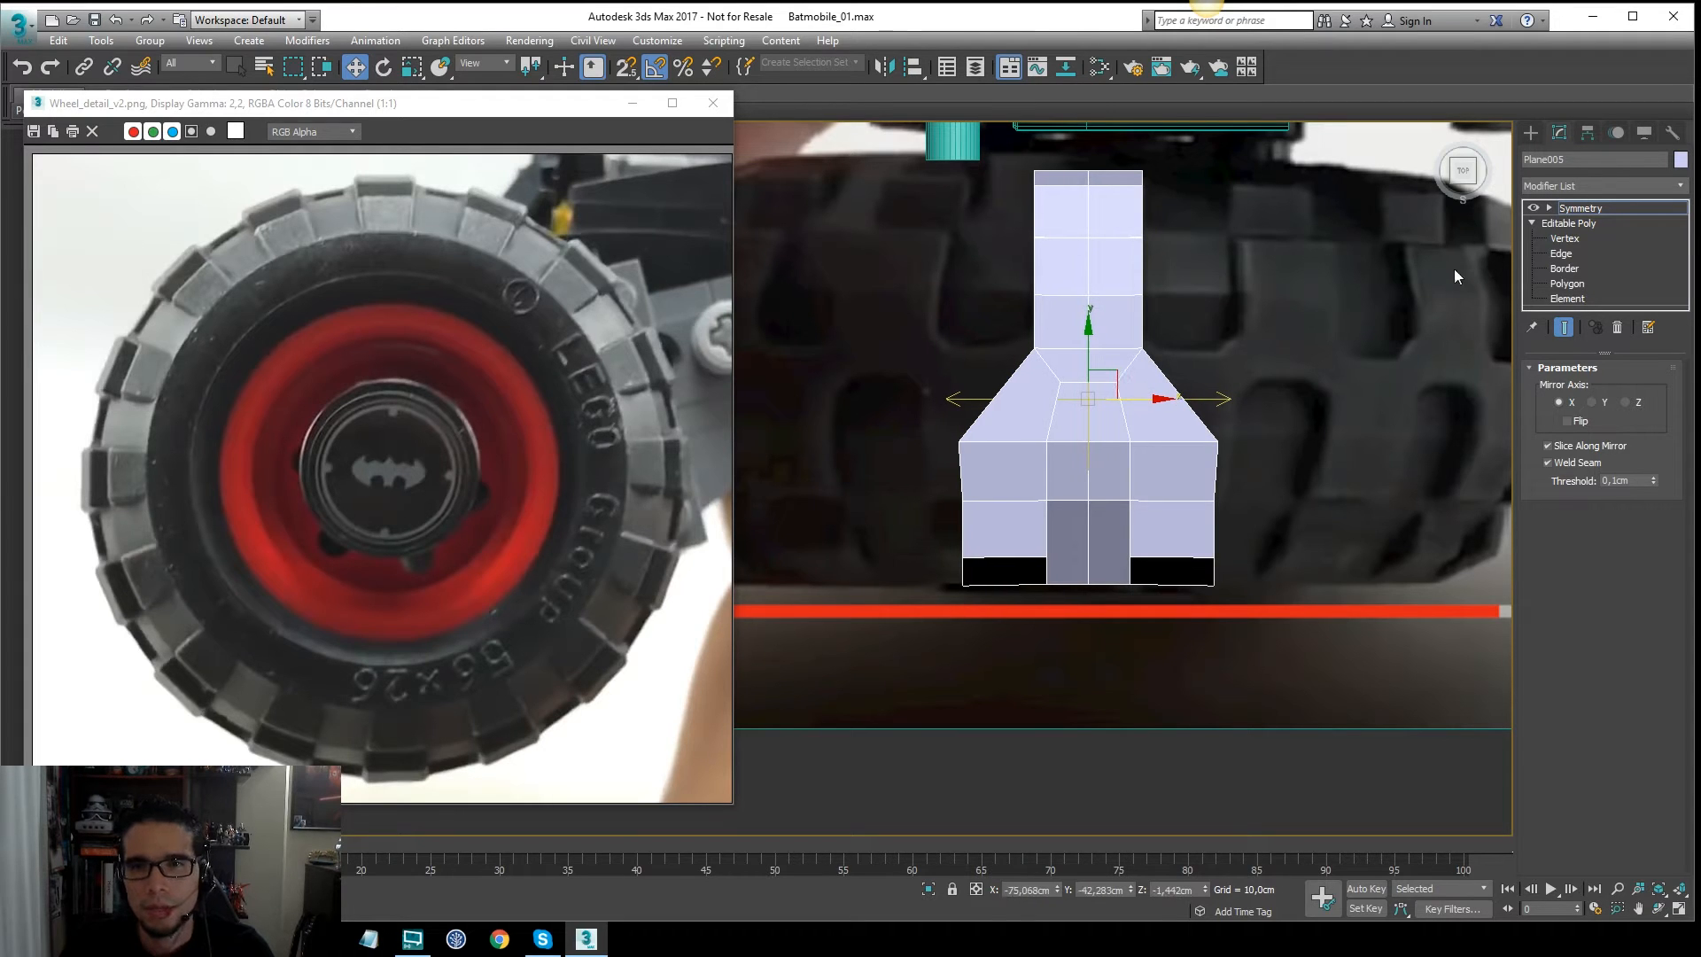
Step: Collapse the Symmetry modifier into the segment's Editable Poly
right_click(1609, 216)
left_click(1635, 369)
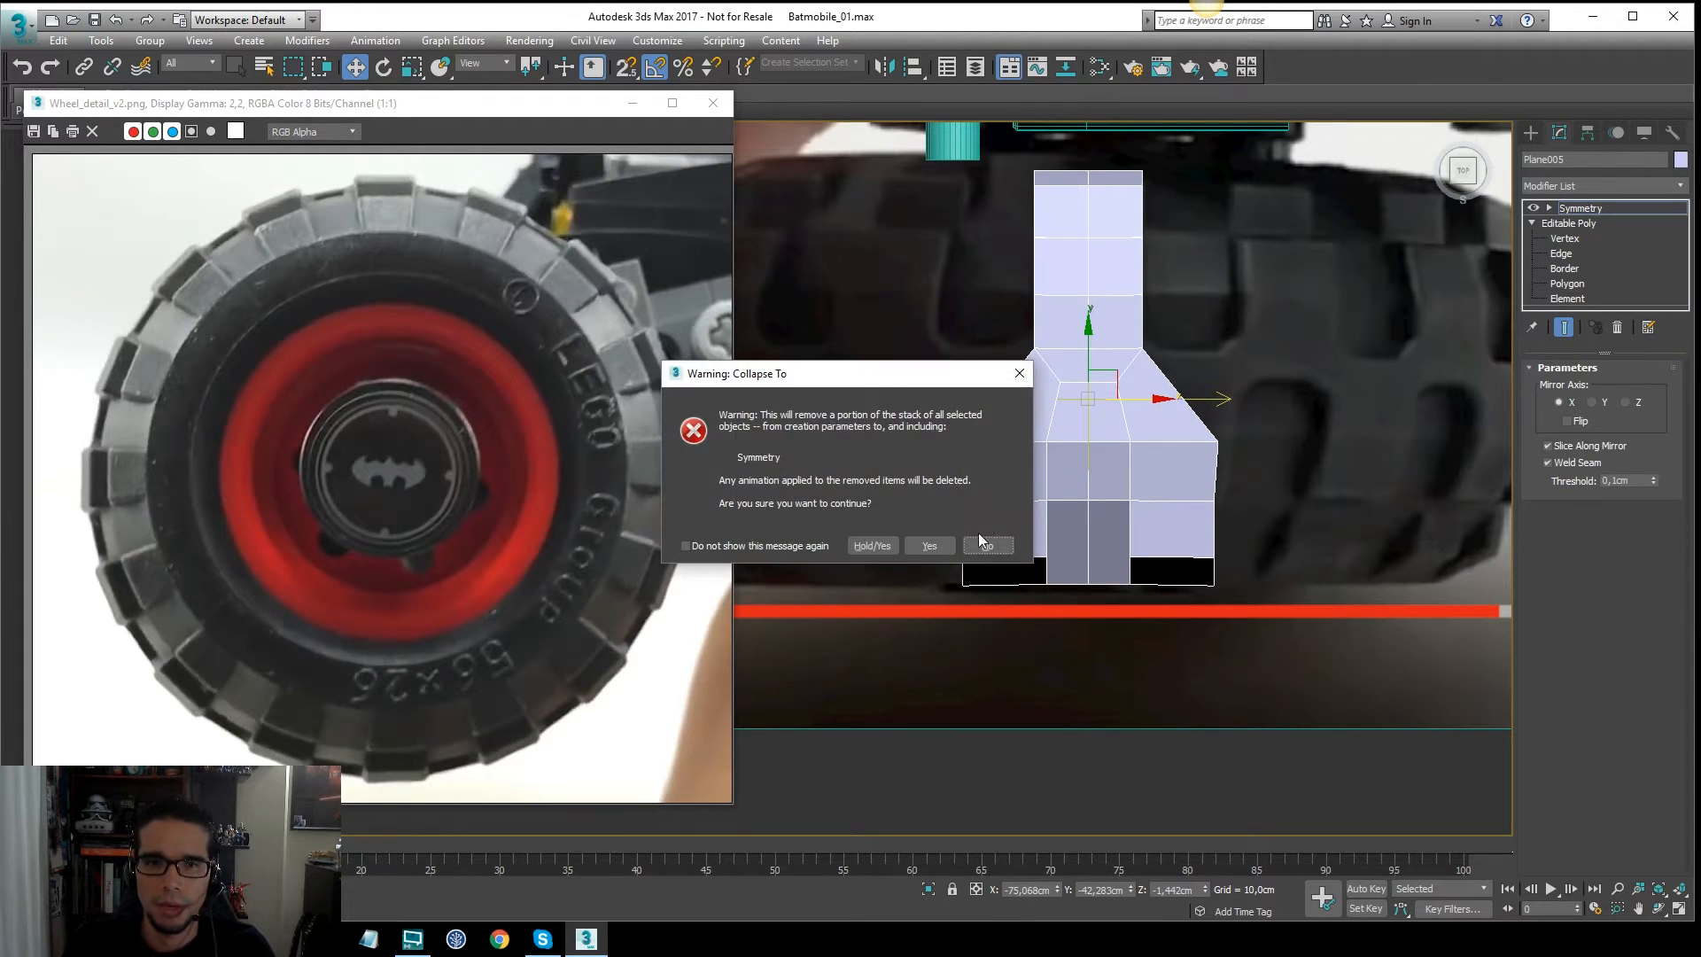
left_click(933, 545)
Step: Try copying the segment about 7.9 cm along X in the top view to test the tread spacing
mouse_move(1095, 483)
middle_mouse_down()
mouse_move(1078, 520)
mouse_move(1164, 422)
mouse_move(1280, 384)
mouse_move(1090, 381)
mouse_move(1025, 451)
mouse_move(1082, 471)
middle_mouse_up()
key("F4")
key("t")
scroll(1086, 440, "up", 3)
scroll(1022, 452, "down", 4)
middle_click_drag(949, 476, 1086, 463)
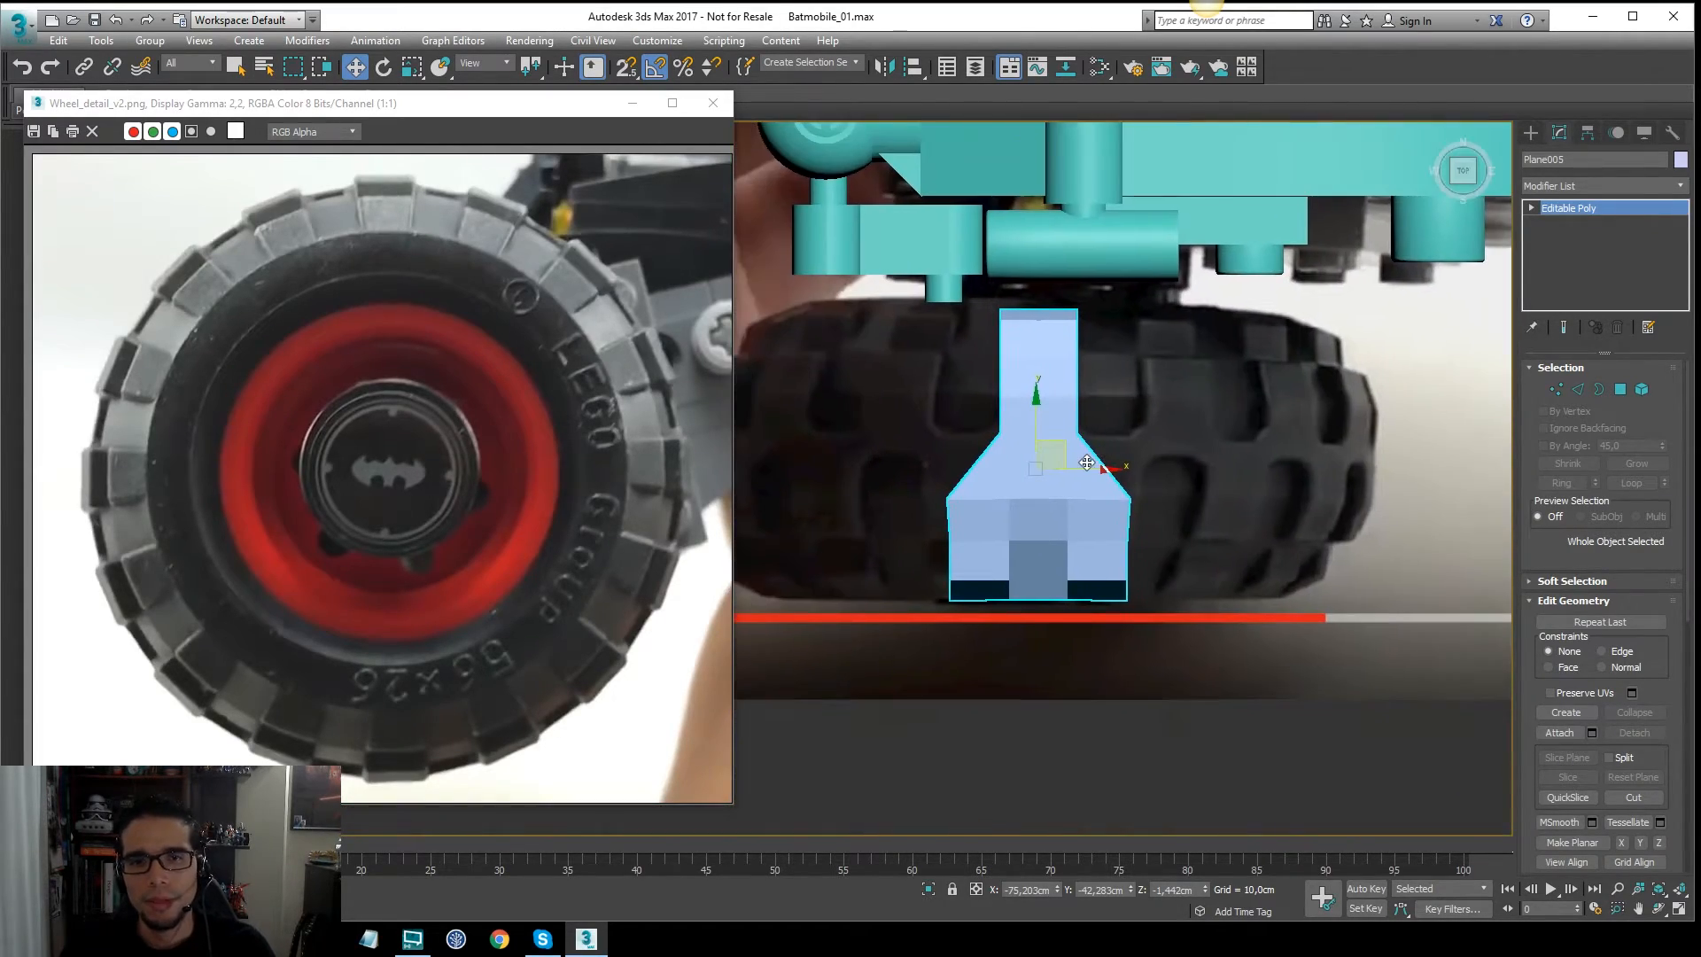
scroll(1087, 462, "up", 2)
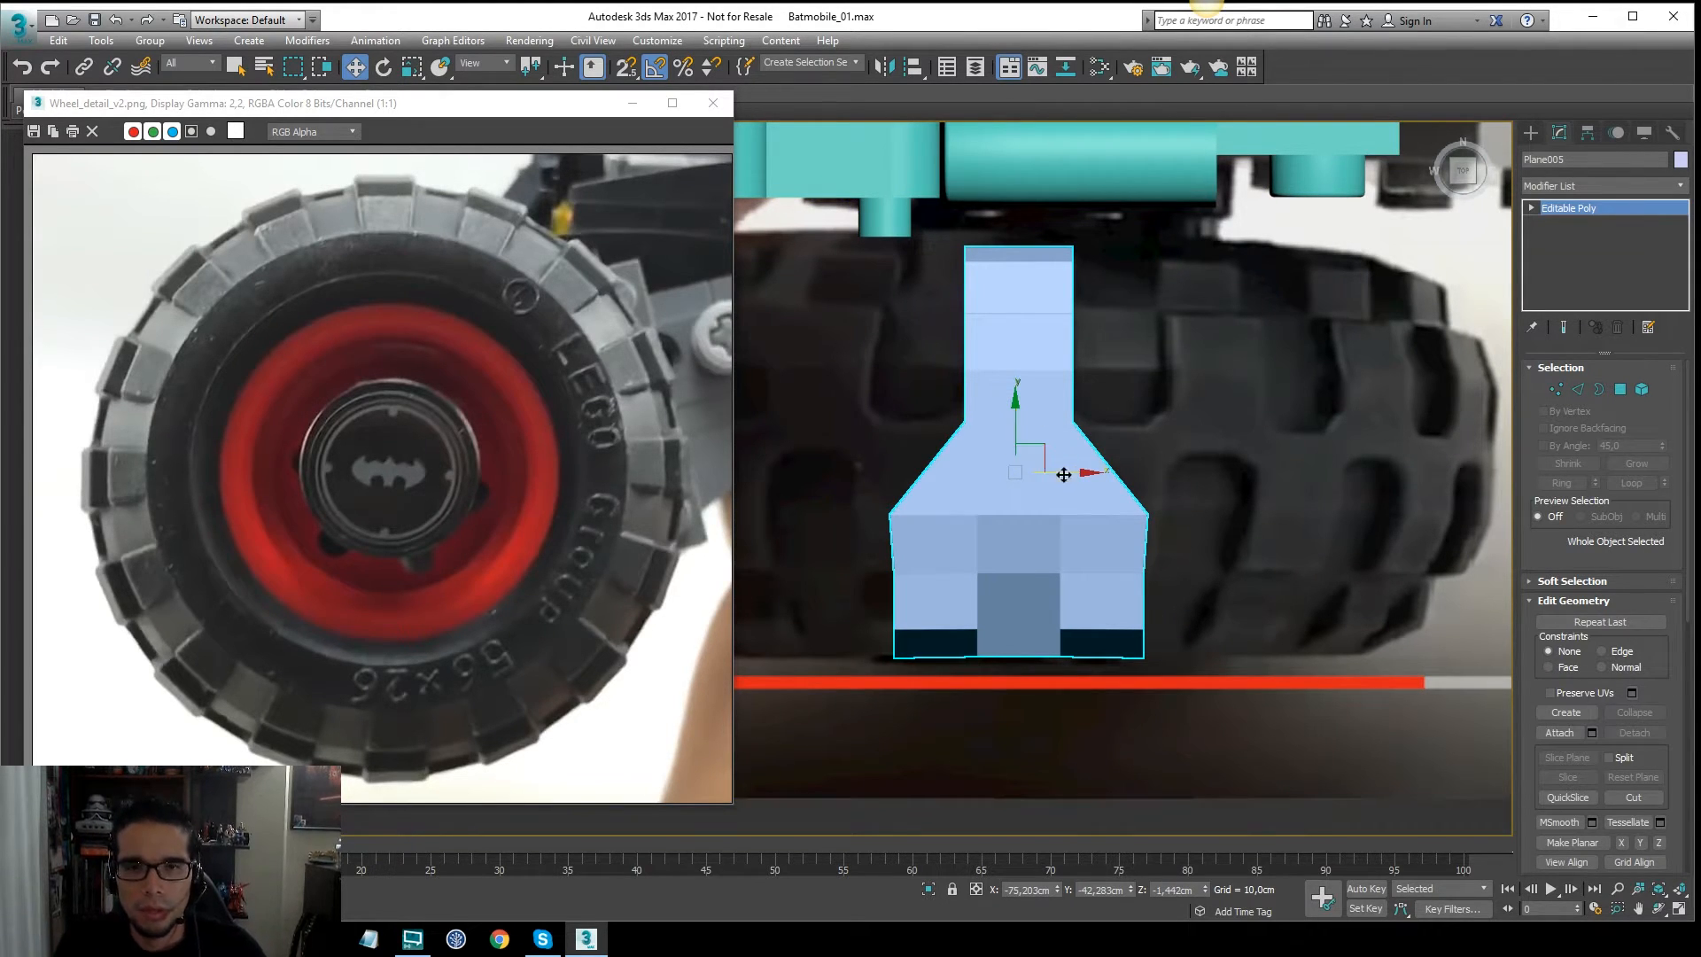
left_click_drag(1063, 474, 1261, 480, "shift")
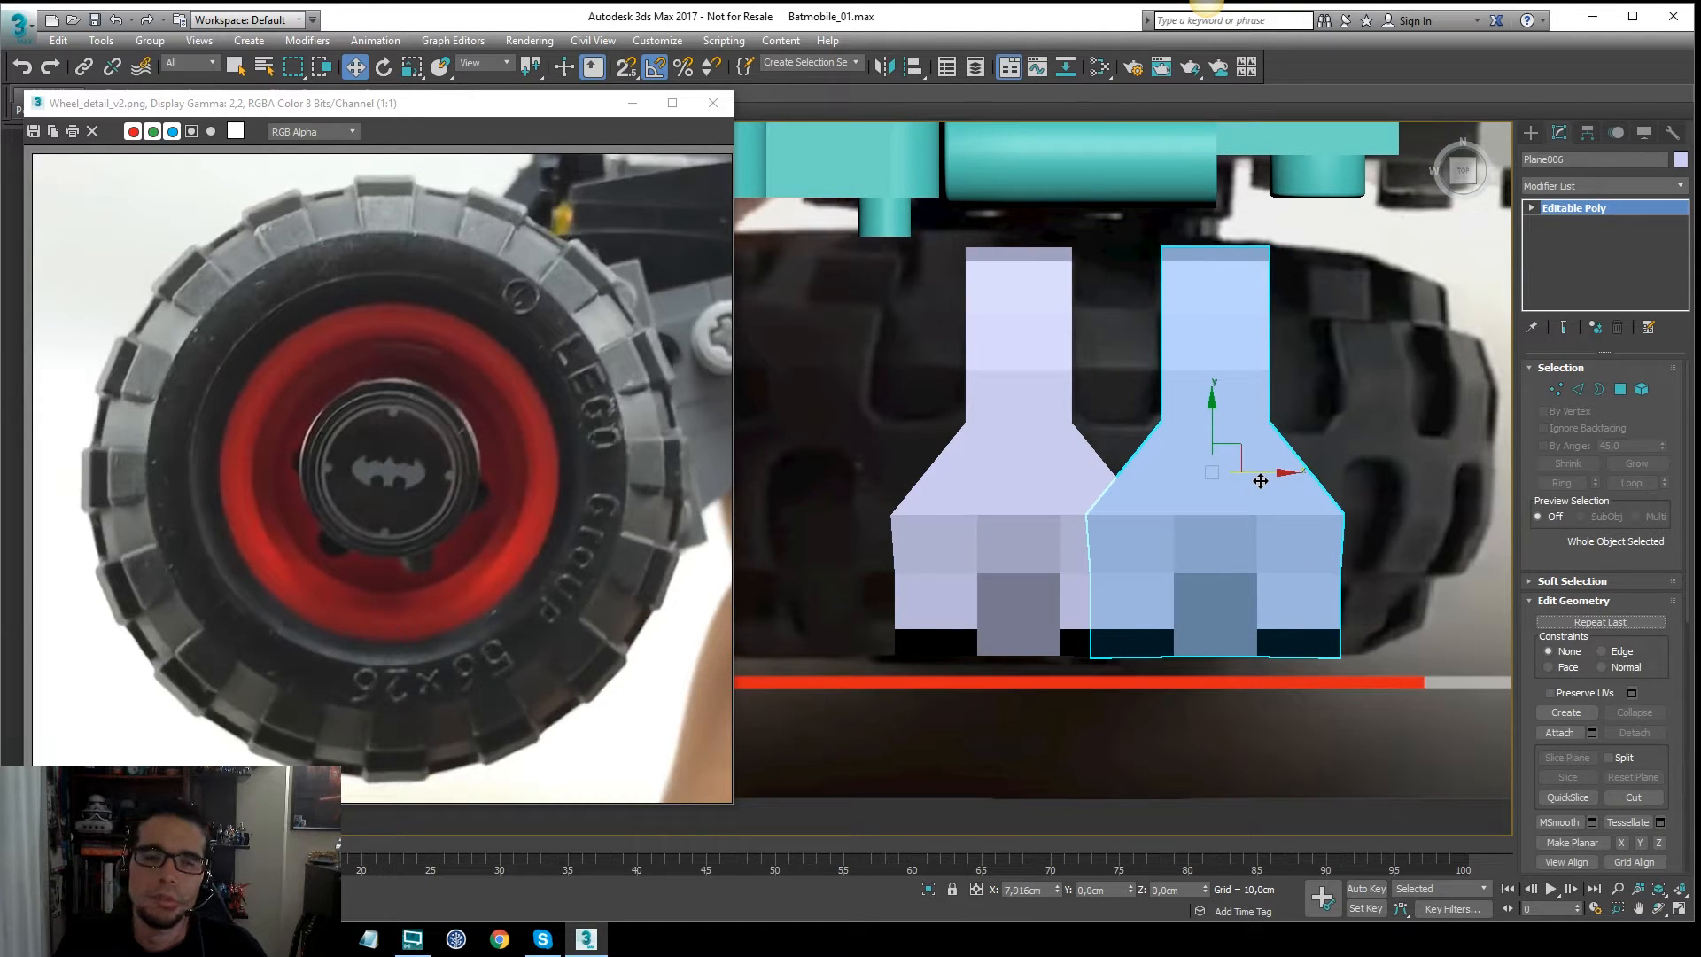
left_click_drag(1261, 480, 1249, 481, "shift")
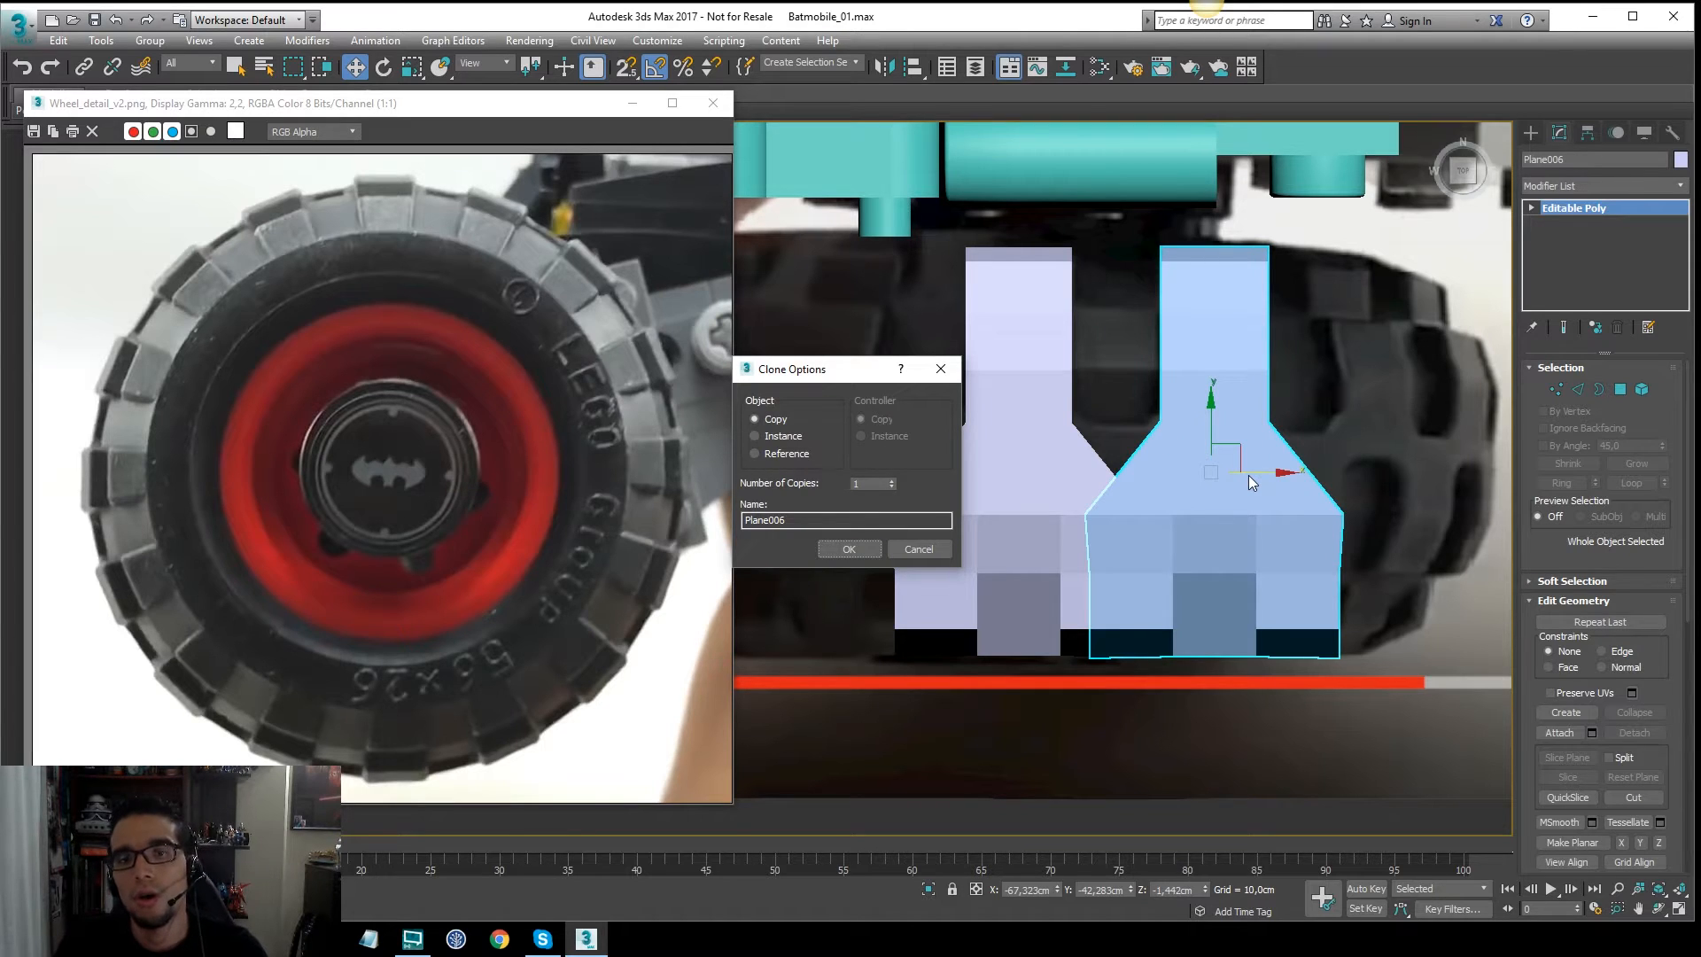
left_click(919, 549)
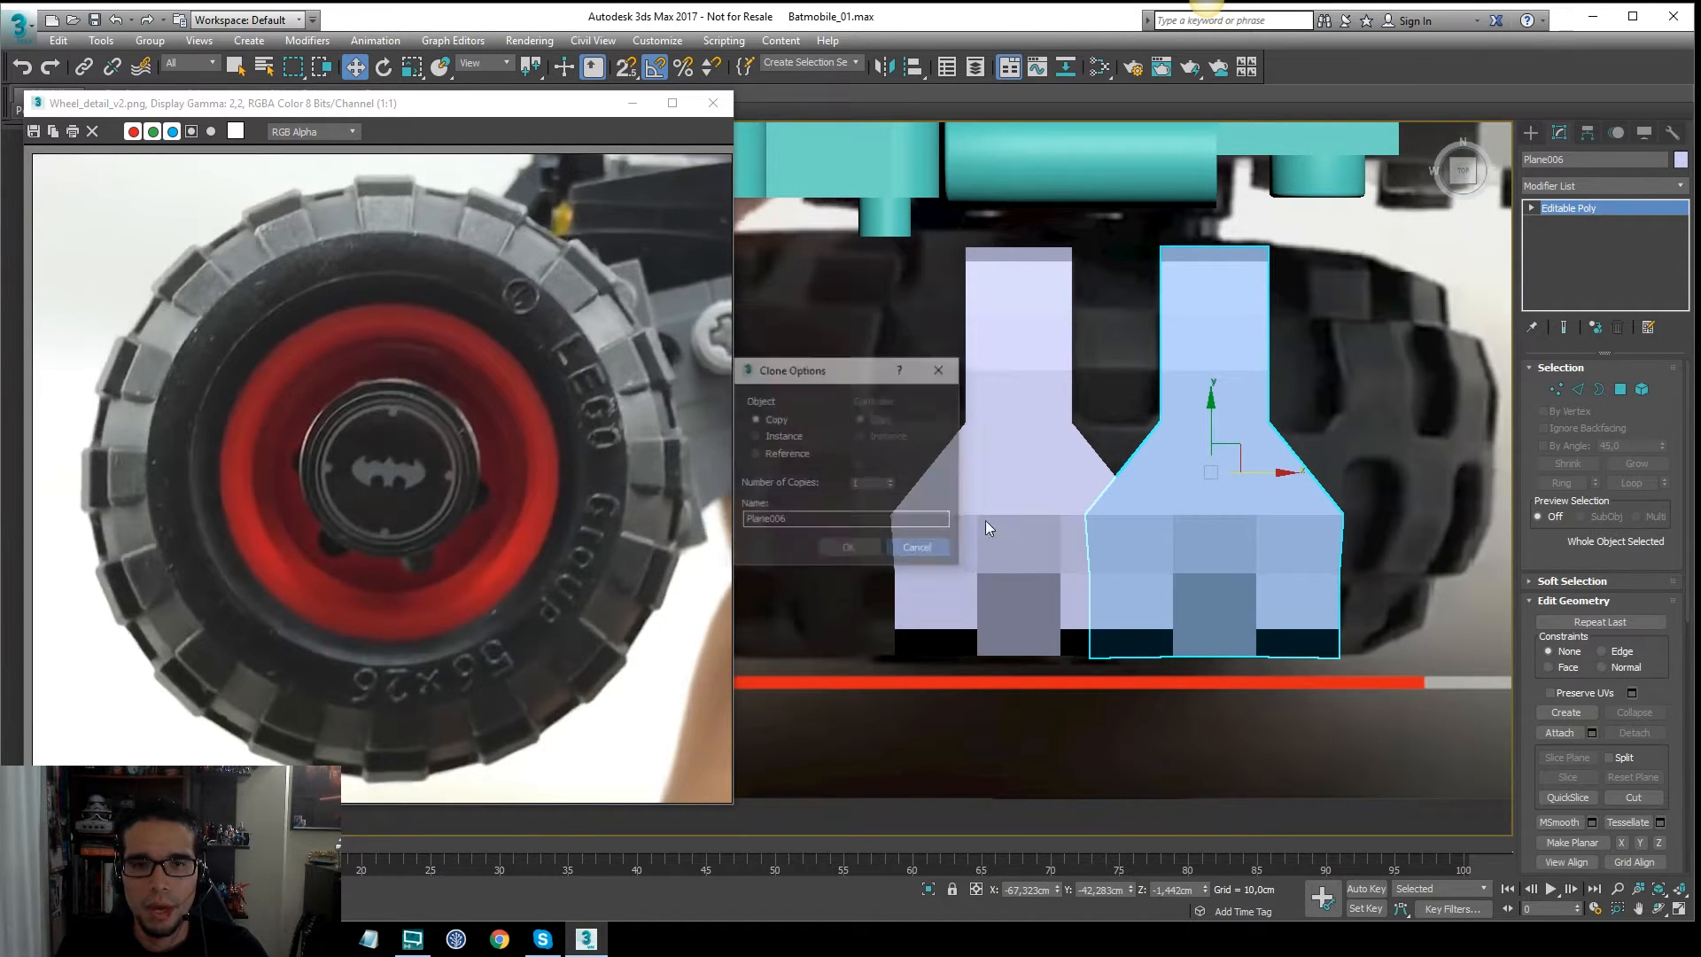
Step: Undo the collapse of the segment's Symmetry modifier
middle_click_drag(1130, 425, 1183, 435)
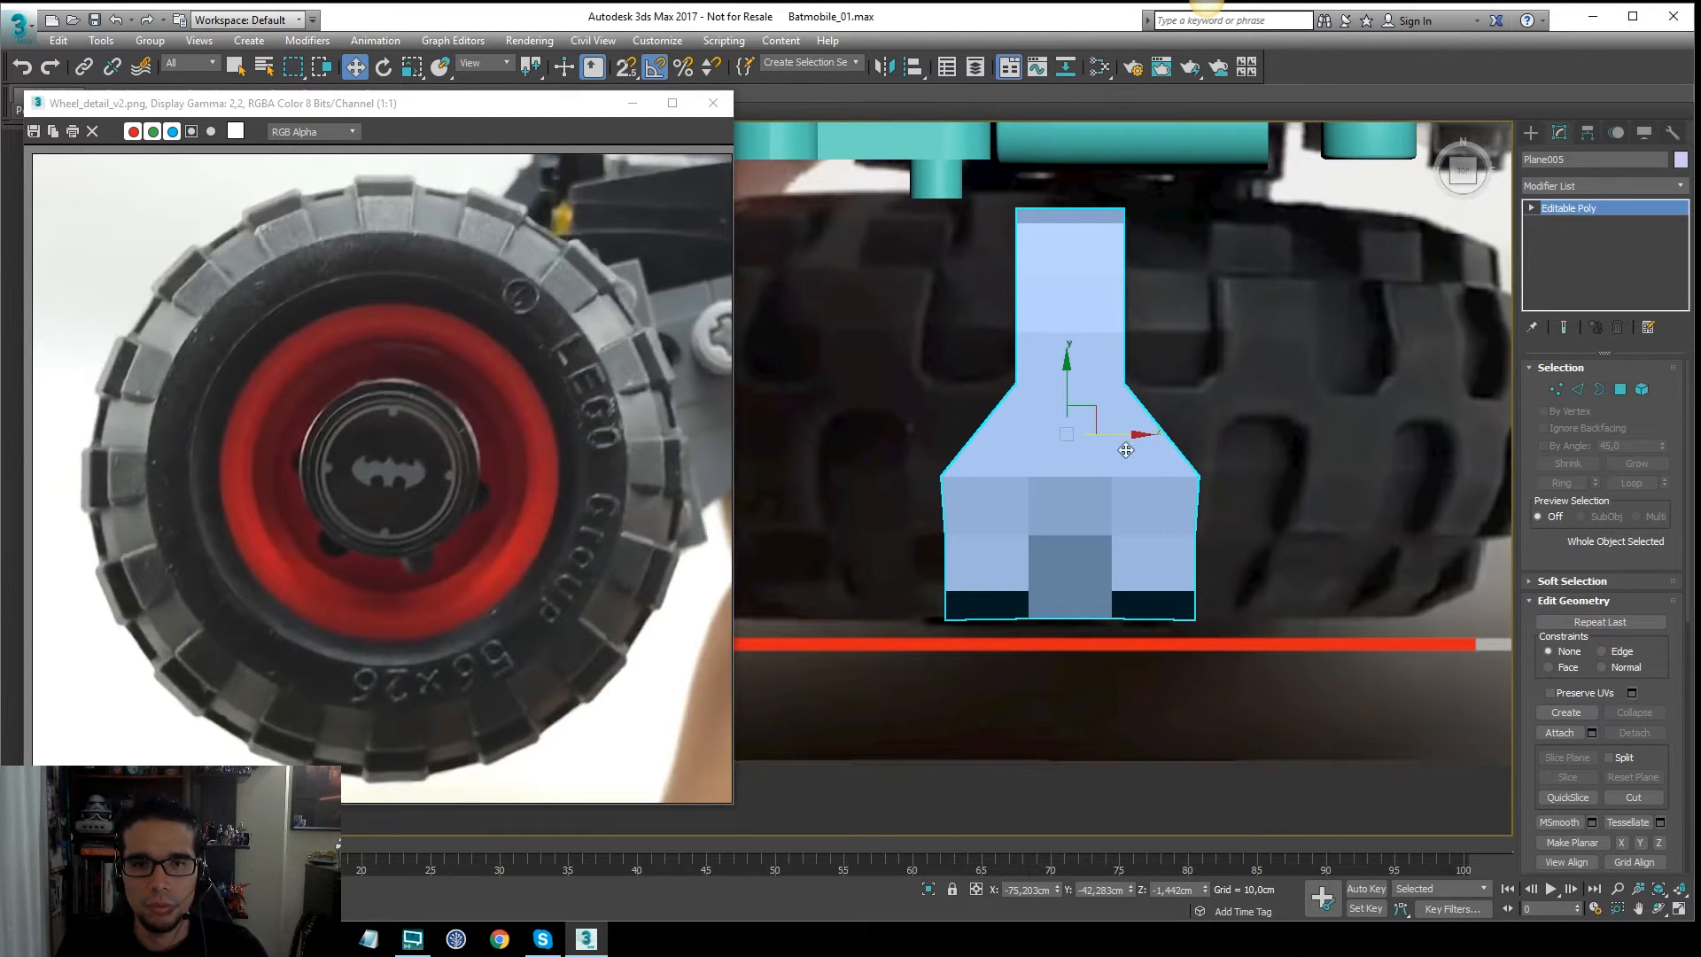
middle_click_drag(1279, 322, 1290, 327)
key("ctrl+shift+s")
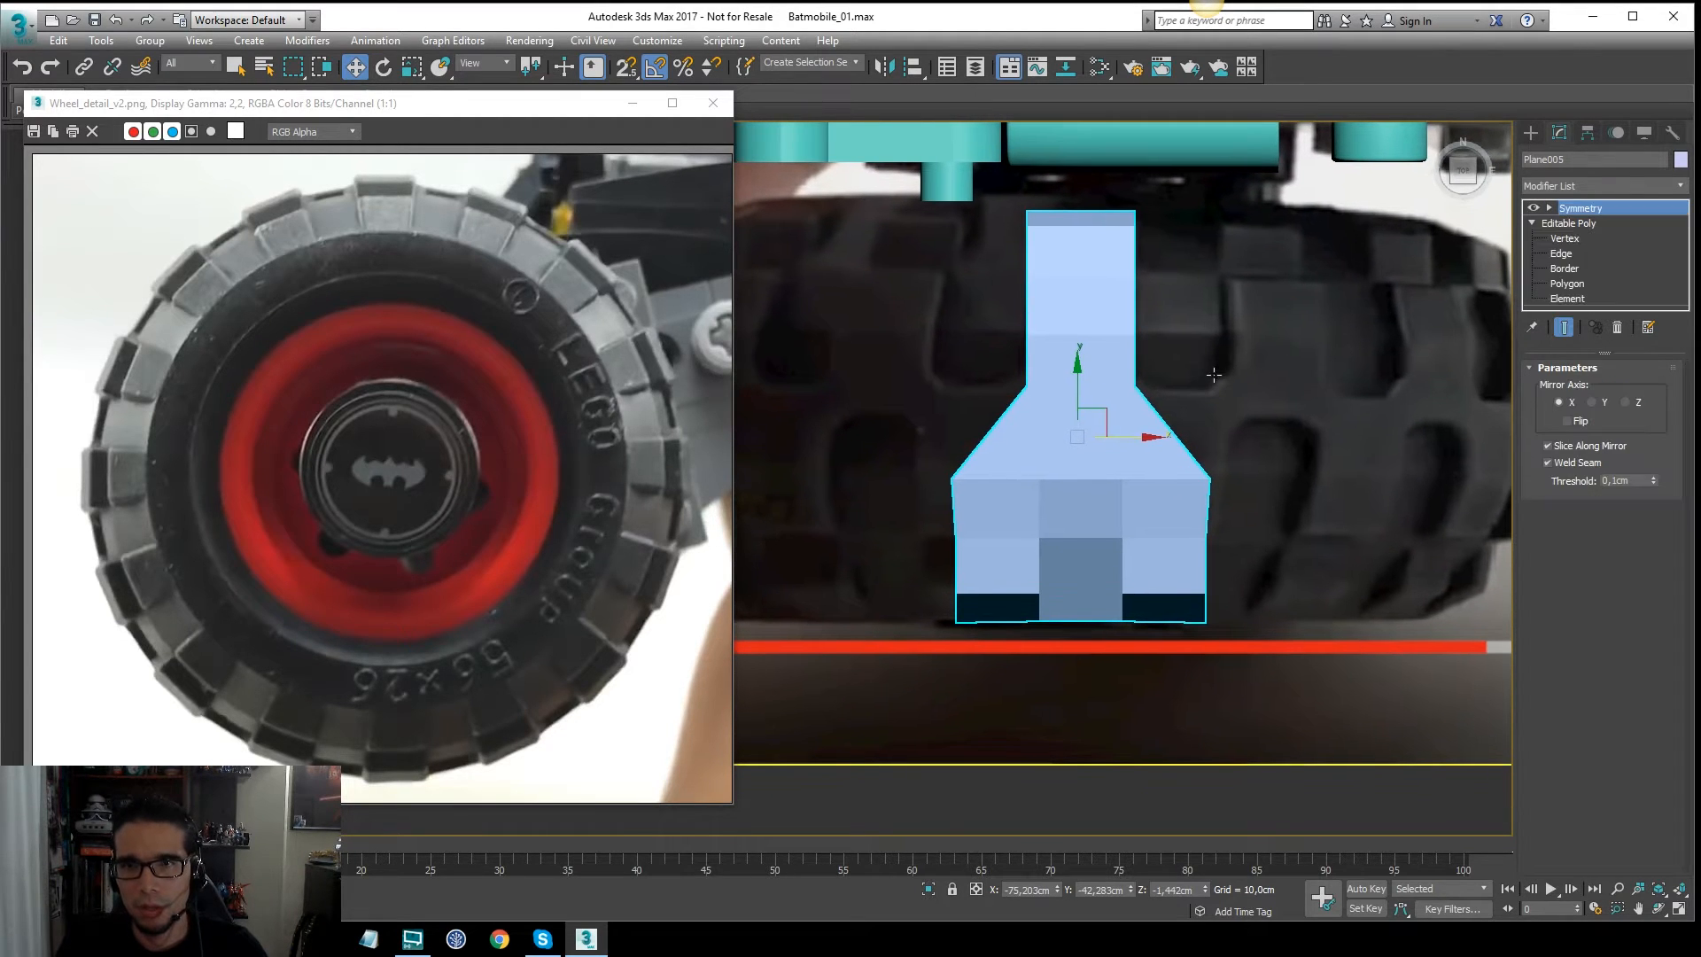
Step: Align the five outer vertices on the right side of the base mesh's wide tread block along X
left_click(1569, 222)
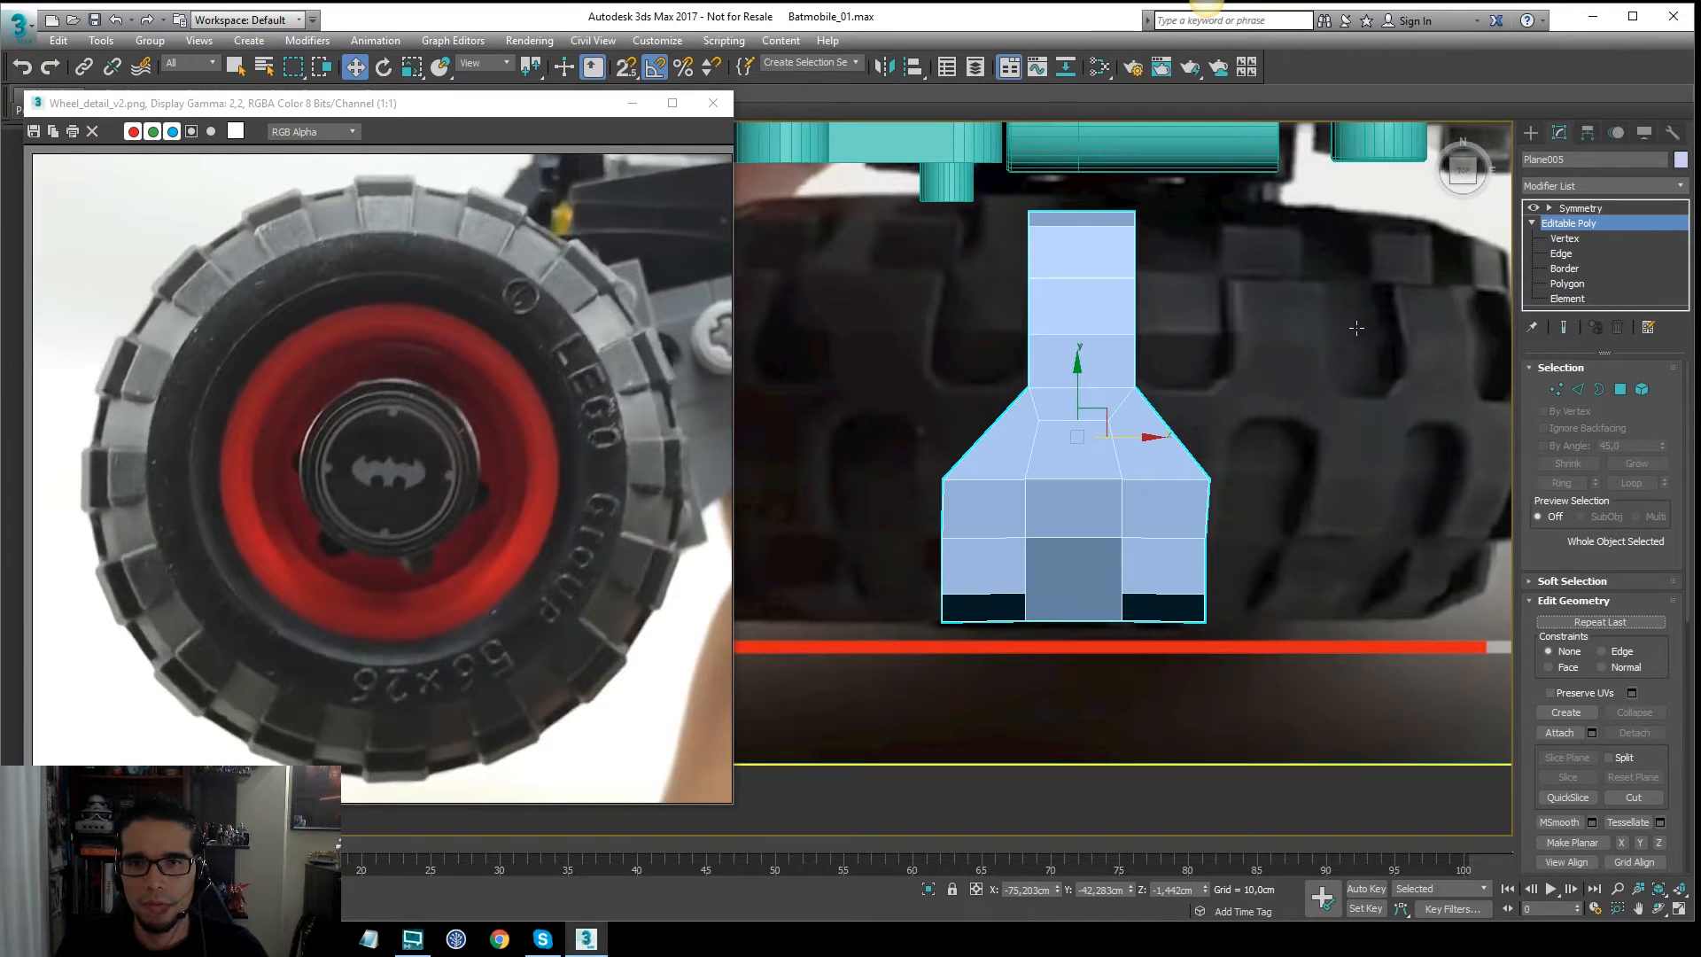
key("1")
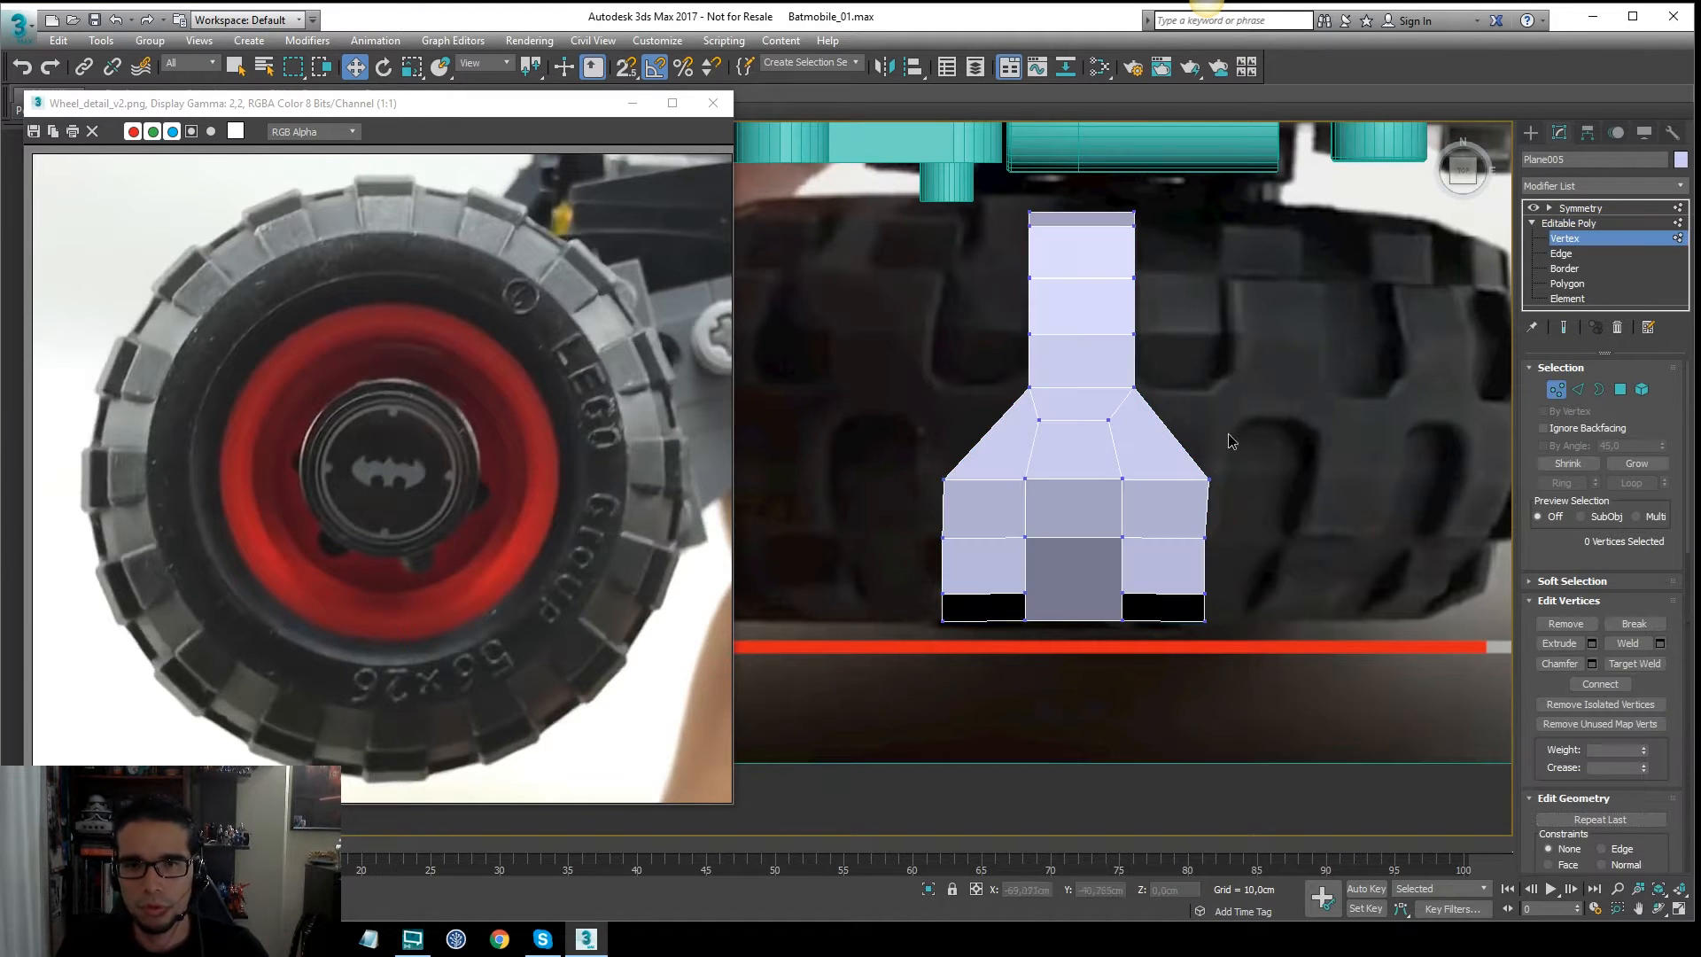
key("r")
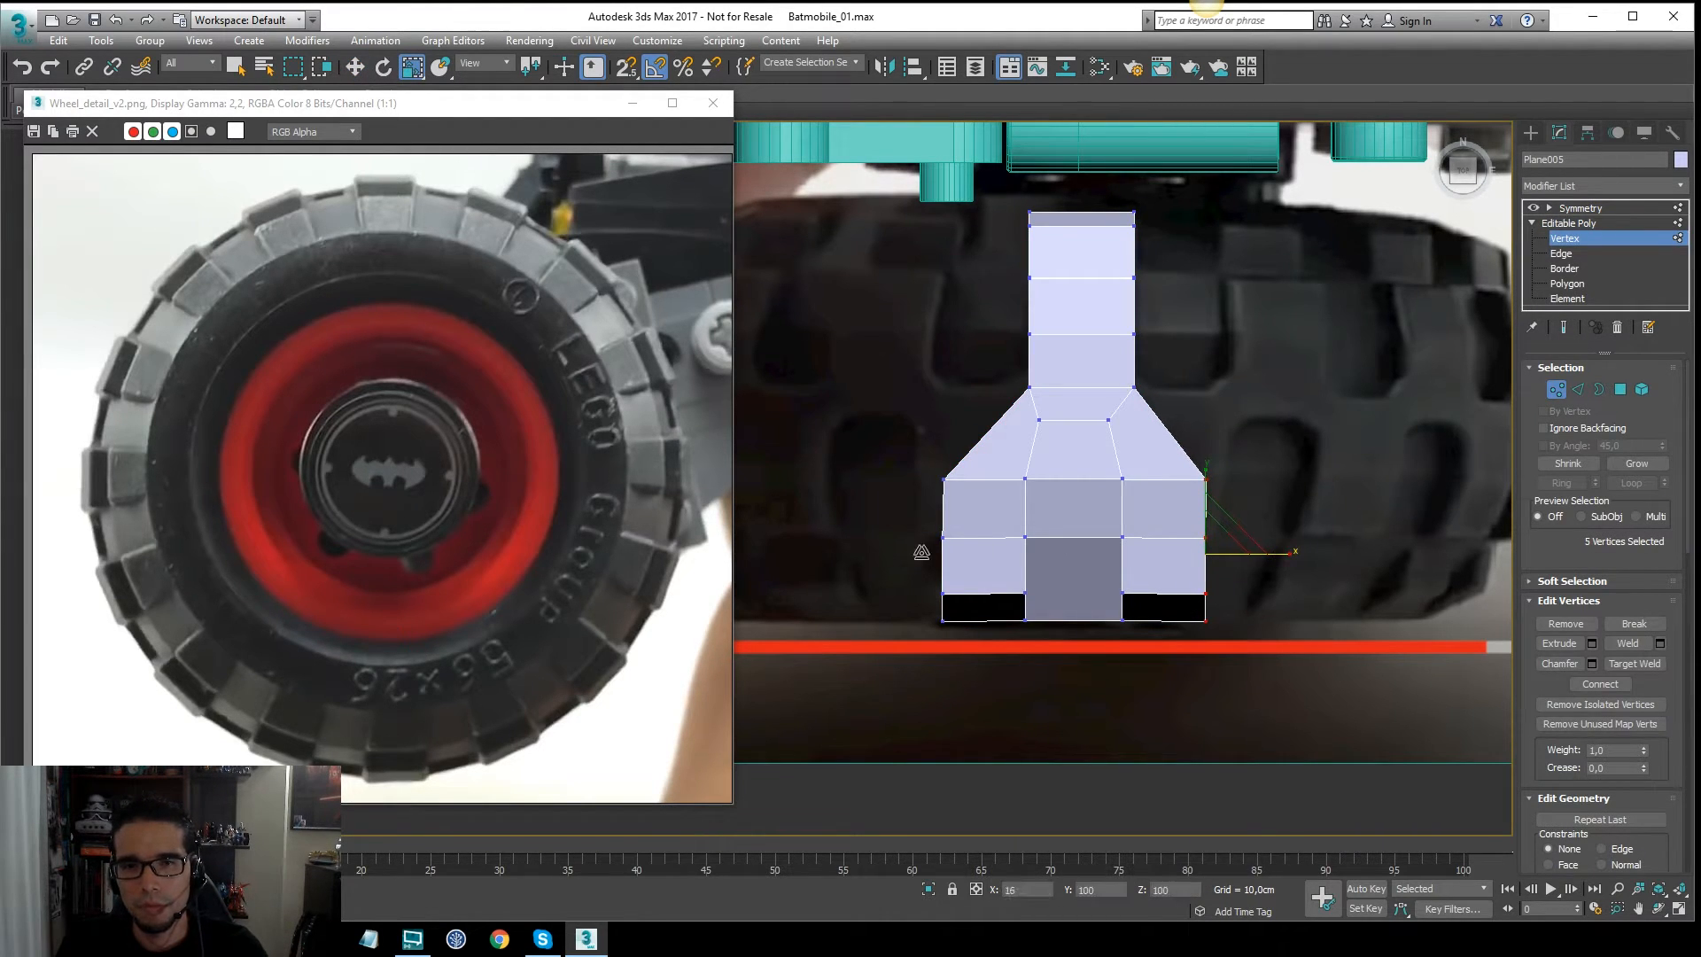
left_click(921, 549)
Step: Move the aligned outer vertices of the right side inward along X to narrow the tread block
scroll(1284, 464, "up", 3)
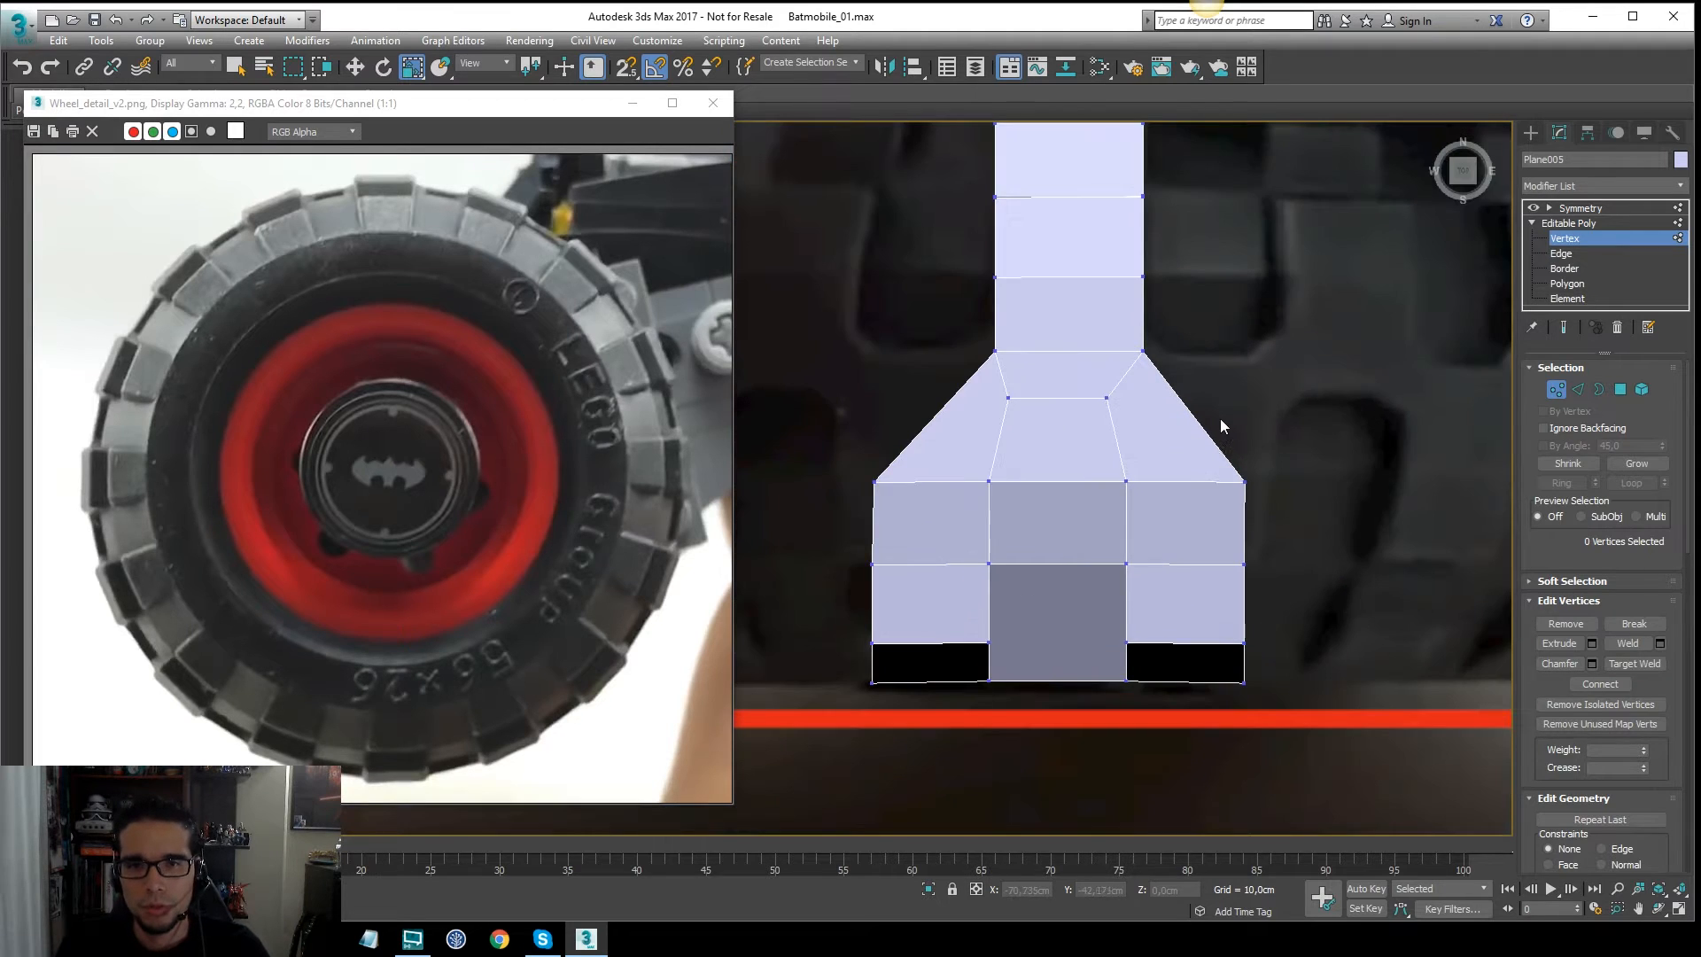
left_click_drag(1269, 596, 1232, 696)
key("w")
left_click_drag(1311, 588, 1257, 594)
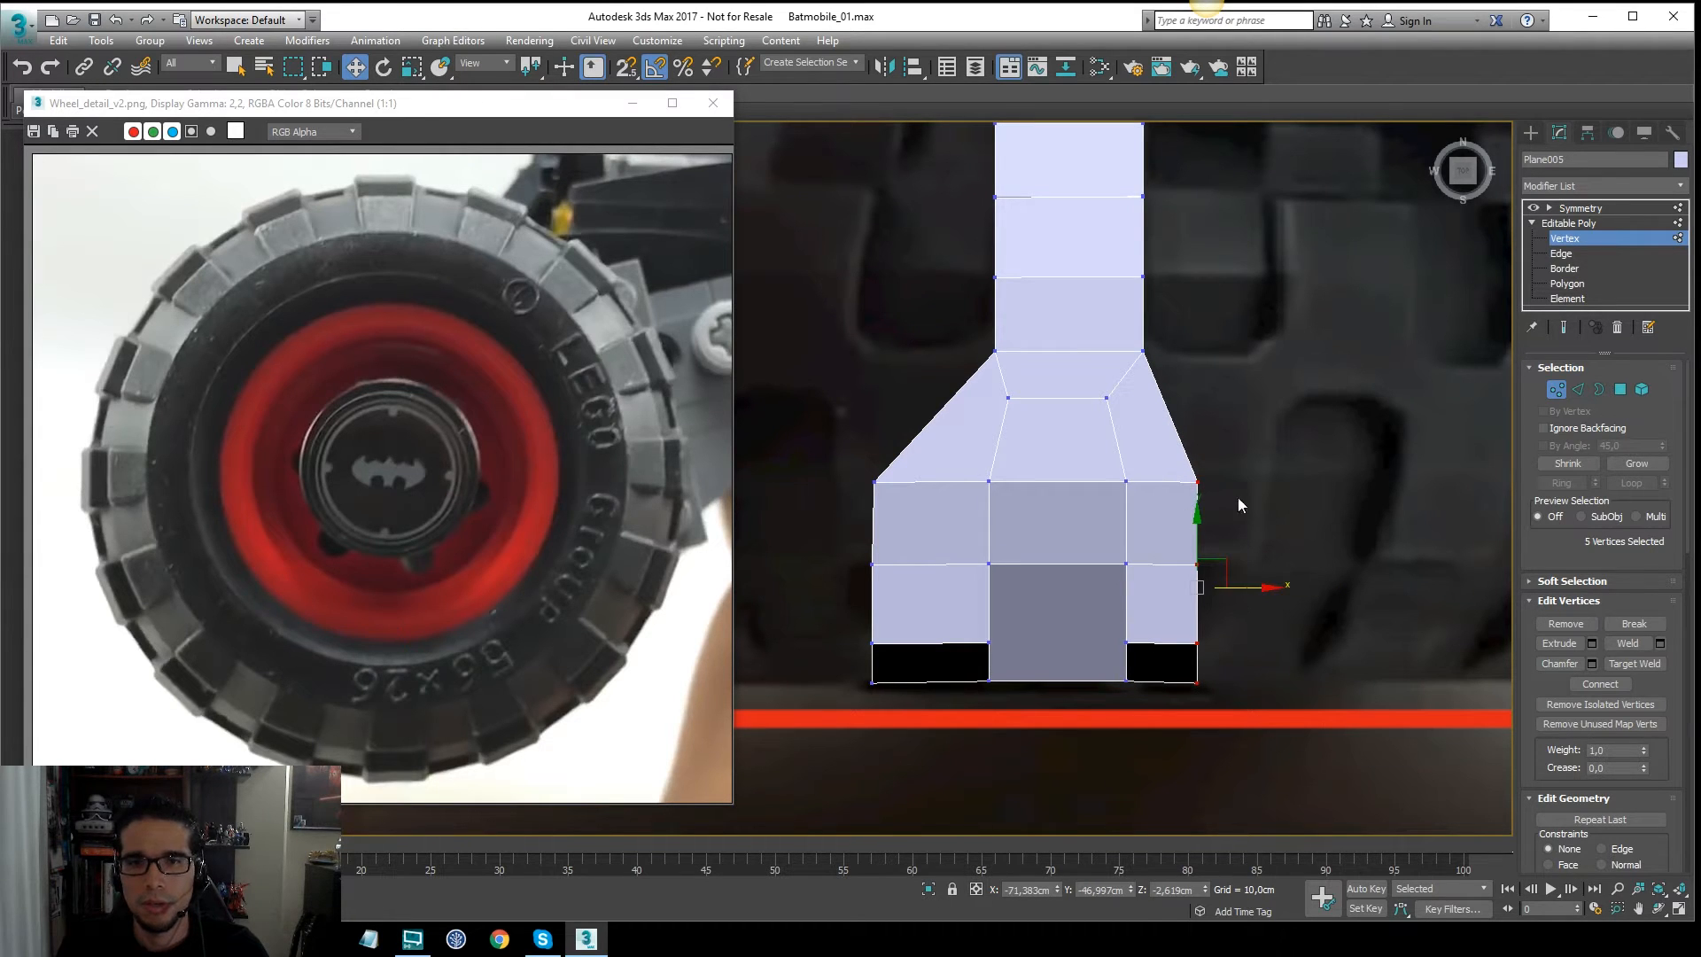
left_click_drag(1127, 561, 1196, 580)
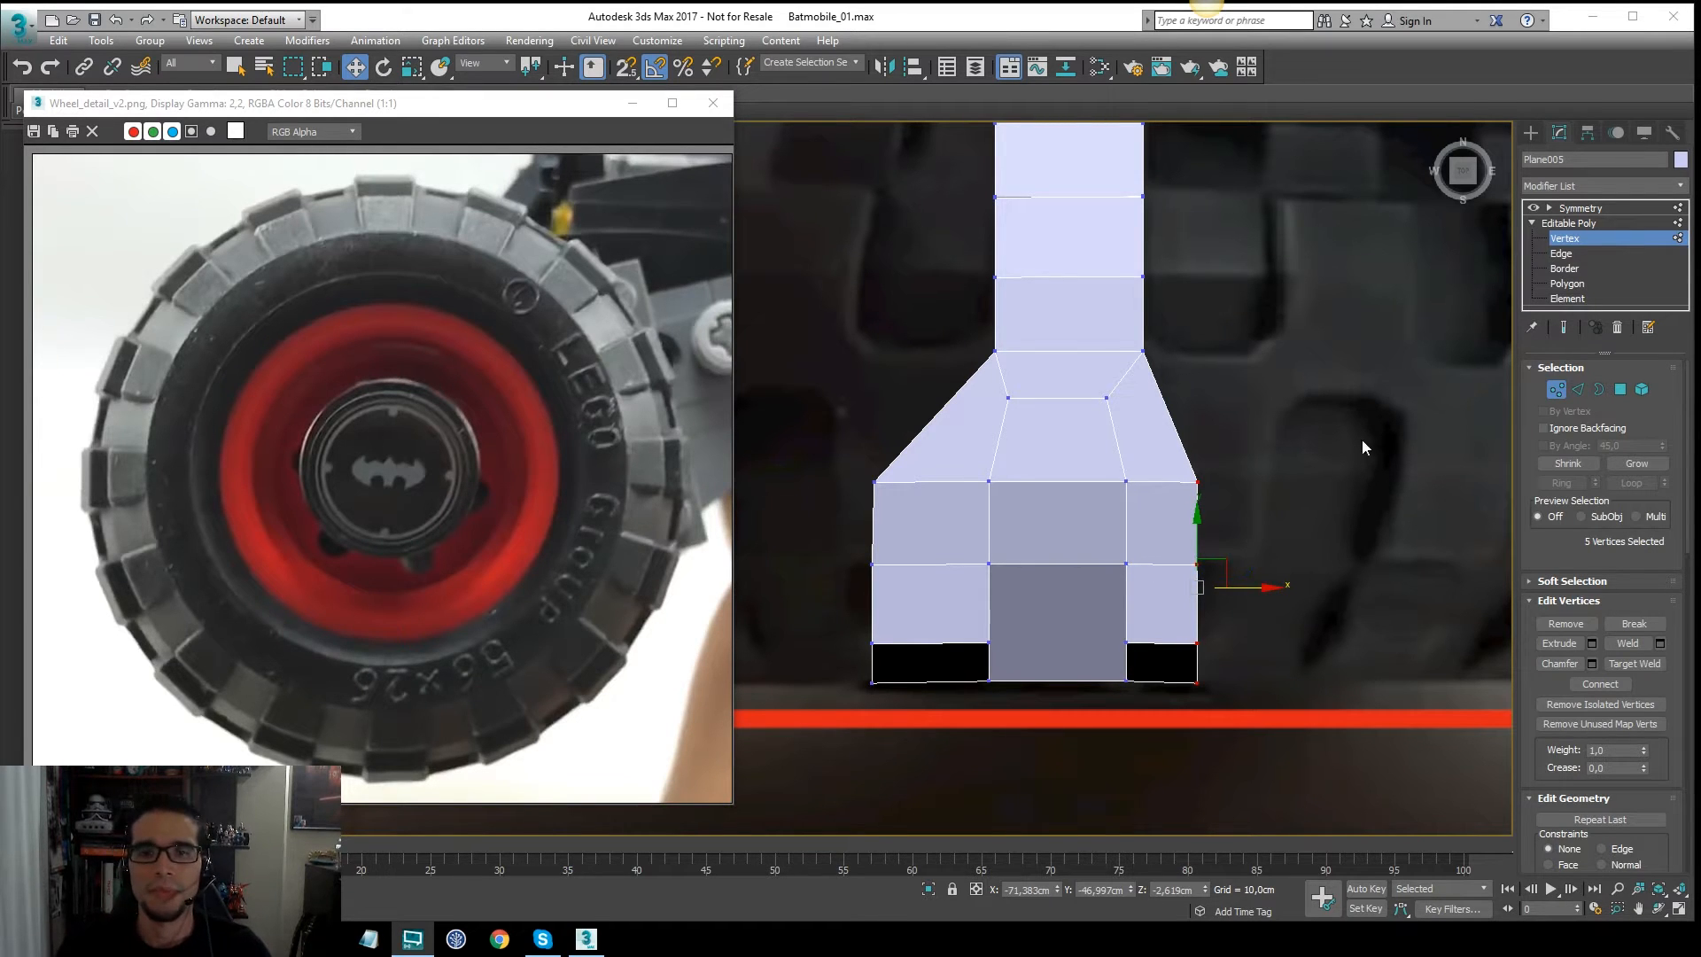
Step: Extrude the slanted edge beside the narrow neck outward into a new face on the segment's right side
middle_click_drag(1363, 440, 1379, 425)
key("2")
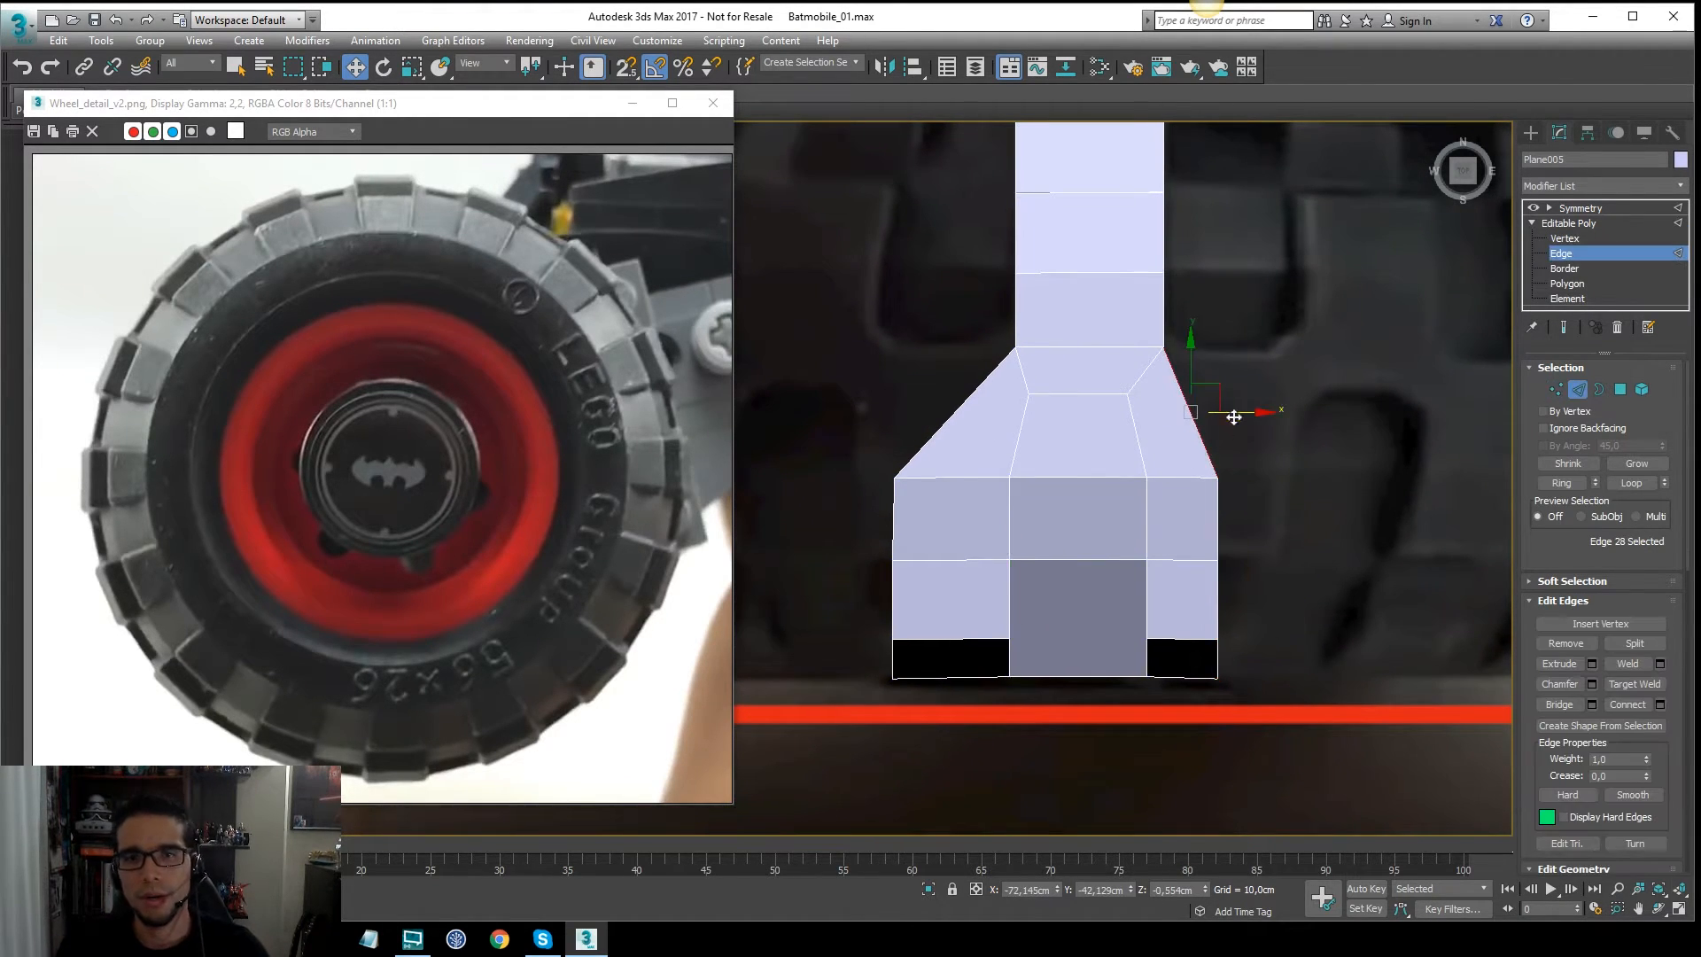
scroll(1227, 406, "up", 3)
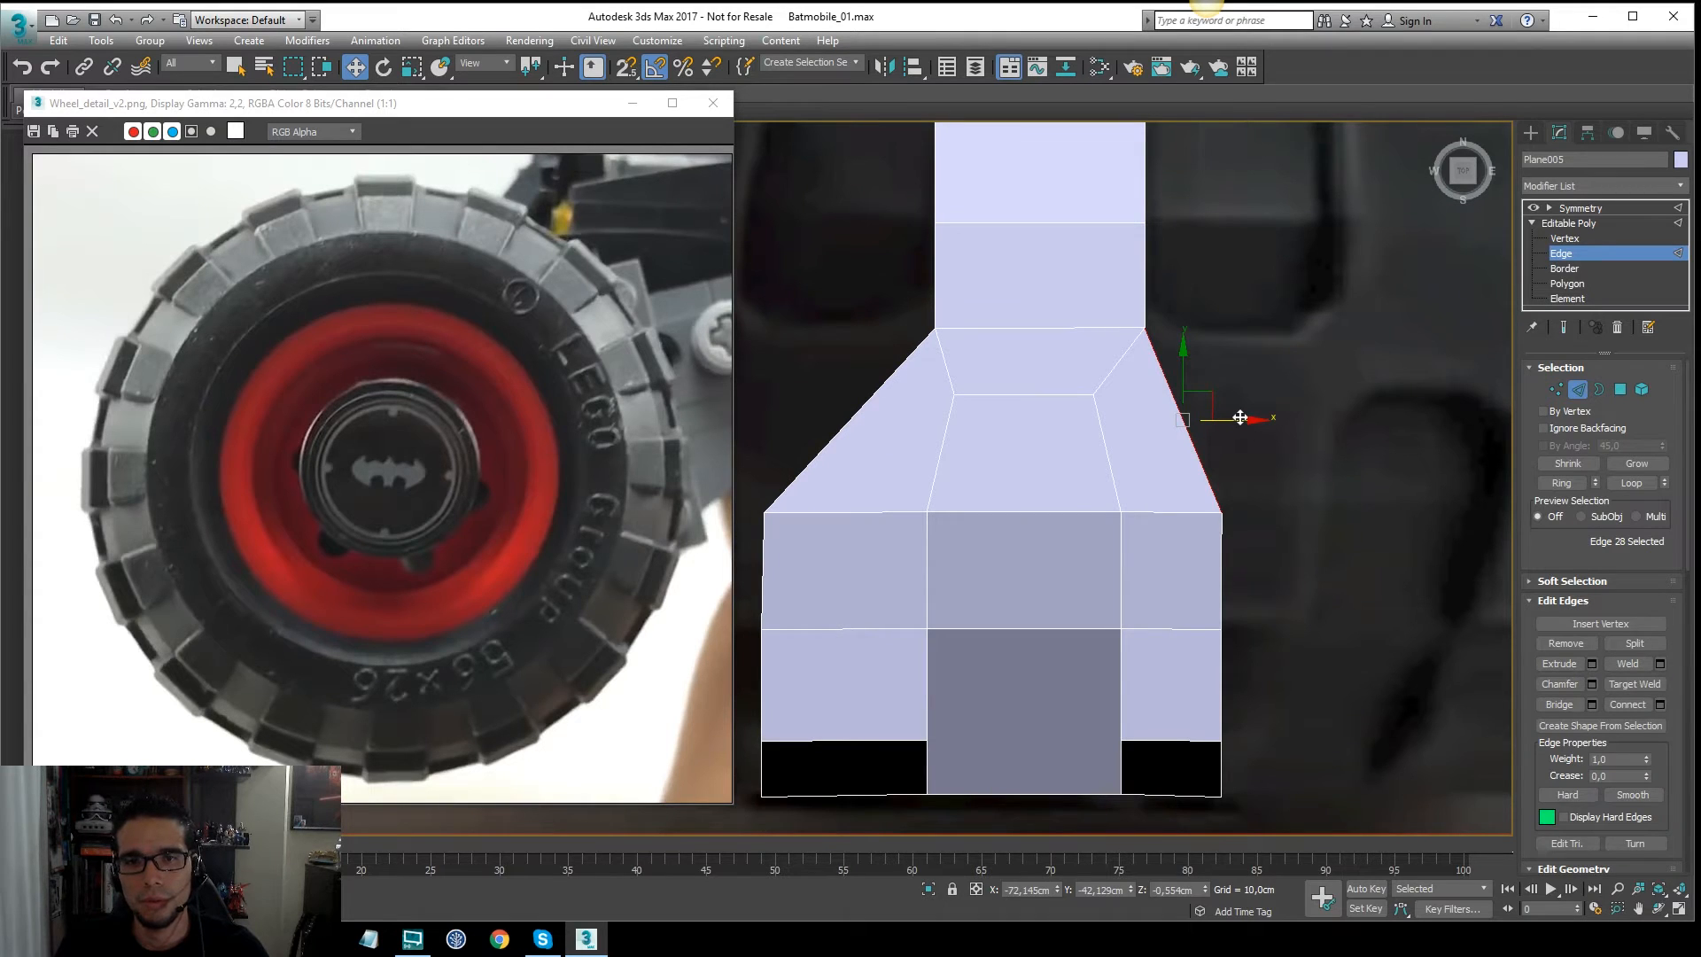
left_click_drag(1240, 418, 1273, 545, "shift")
key("1")
key("BackSpace")
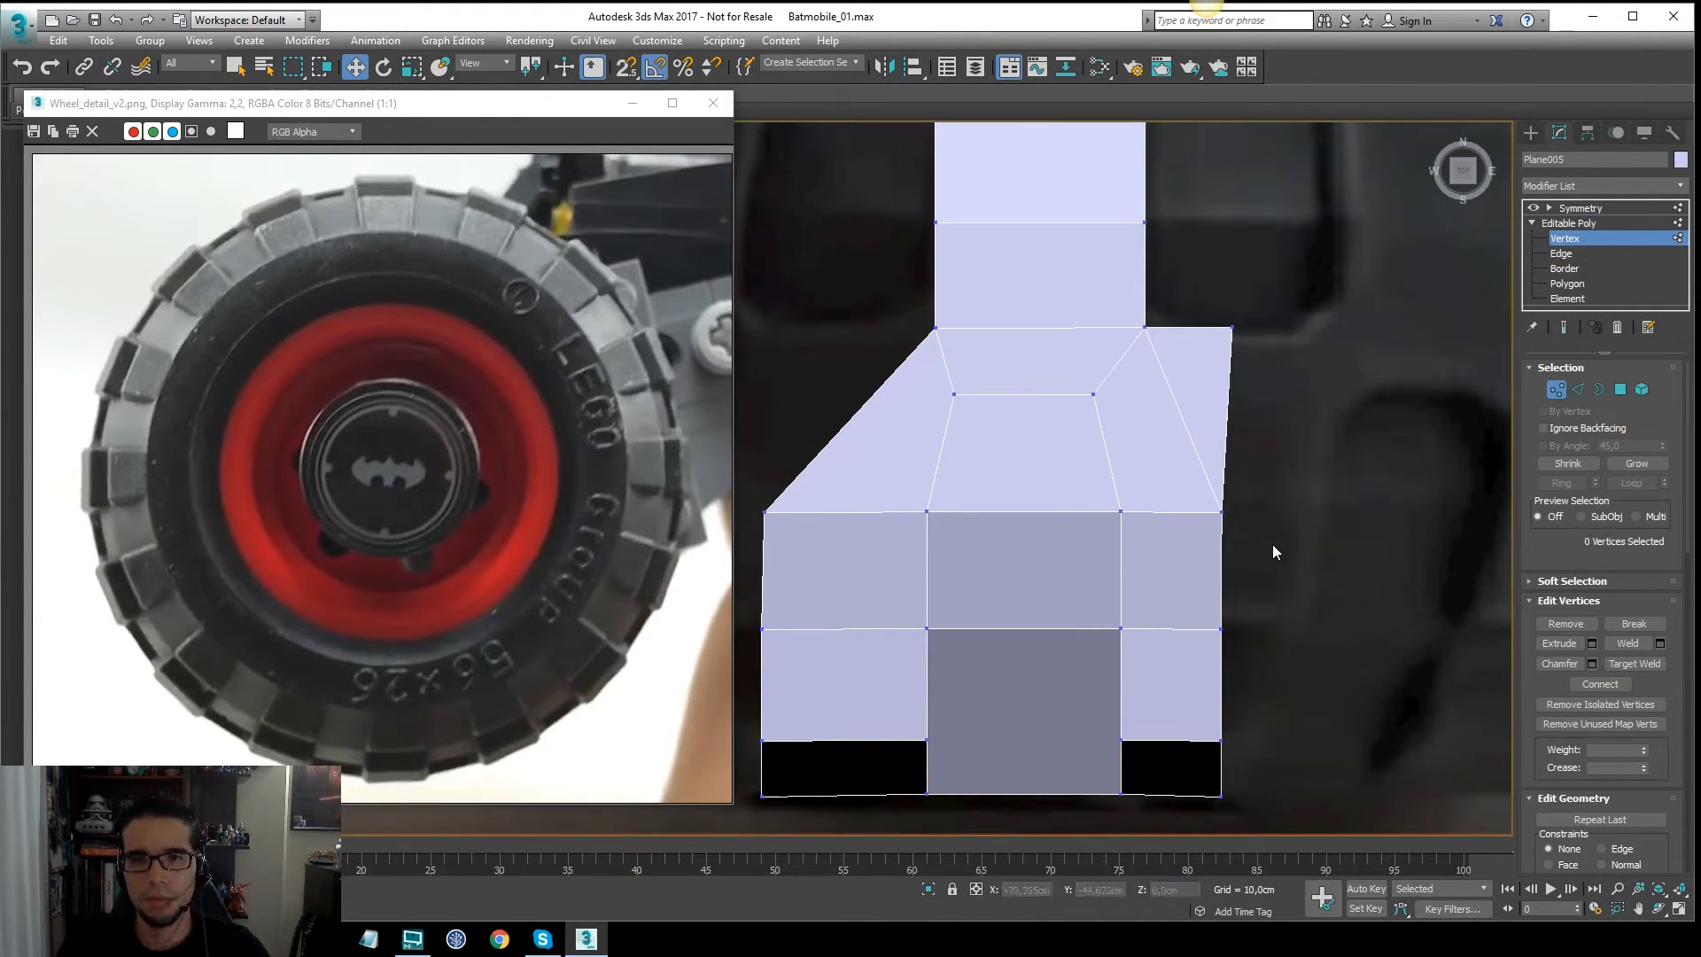
Step: Try repositioning the new face's outer vertex at its upper corner in line with the block's side
left_click(1231, 328)
left_click_drag(1258, 300, 1280, 337)
scroll(1226, 297, "down", 2)
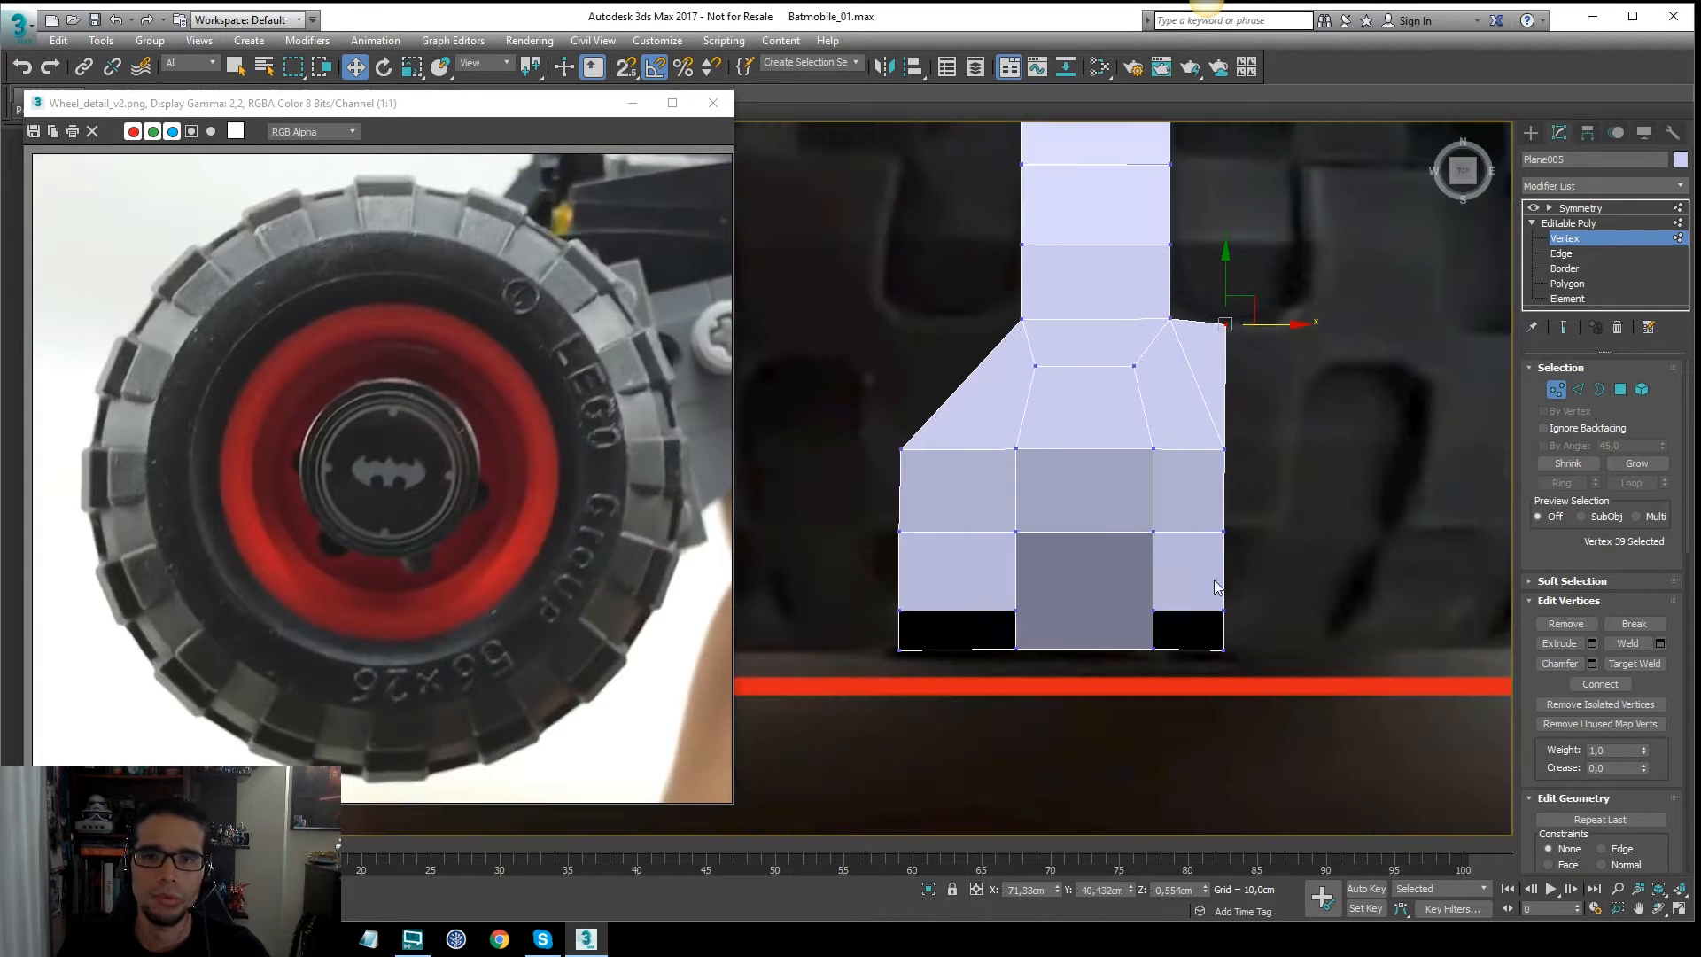
middle_click_drag(1207, 285, 1216, 398)
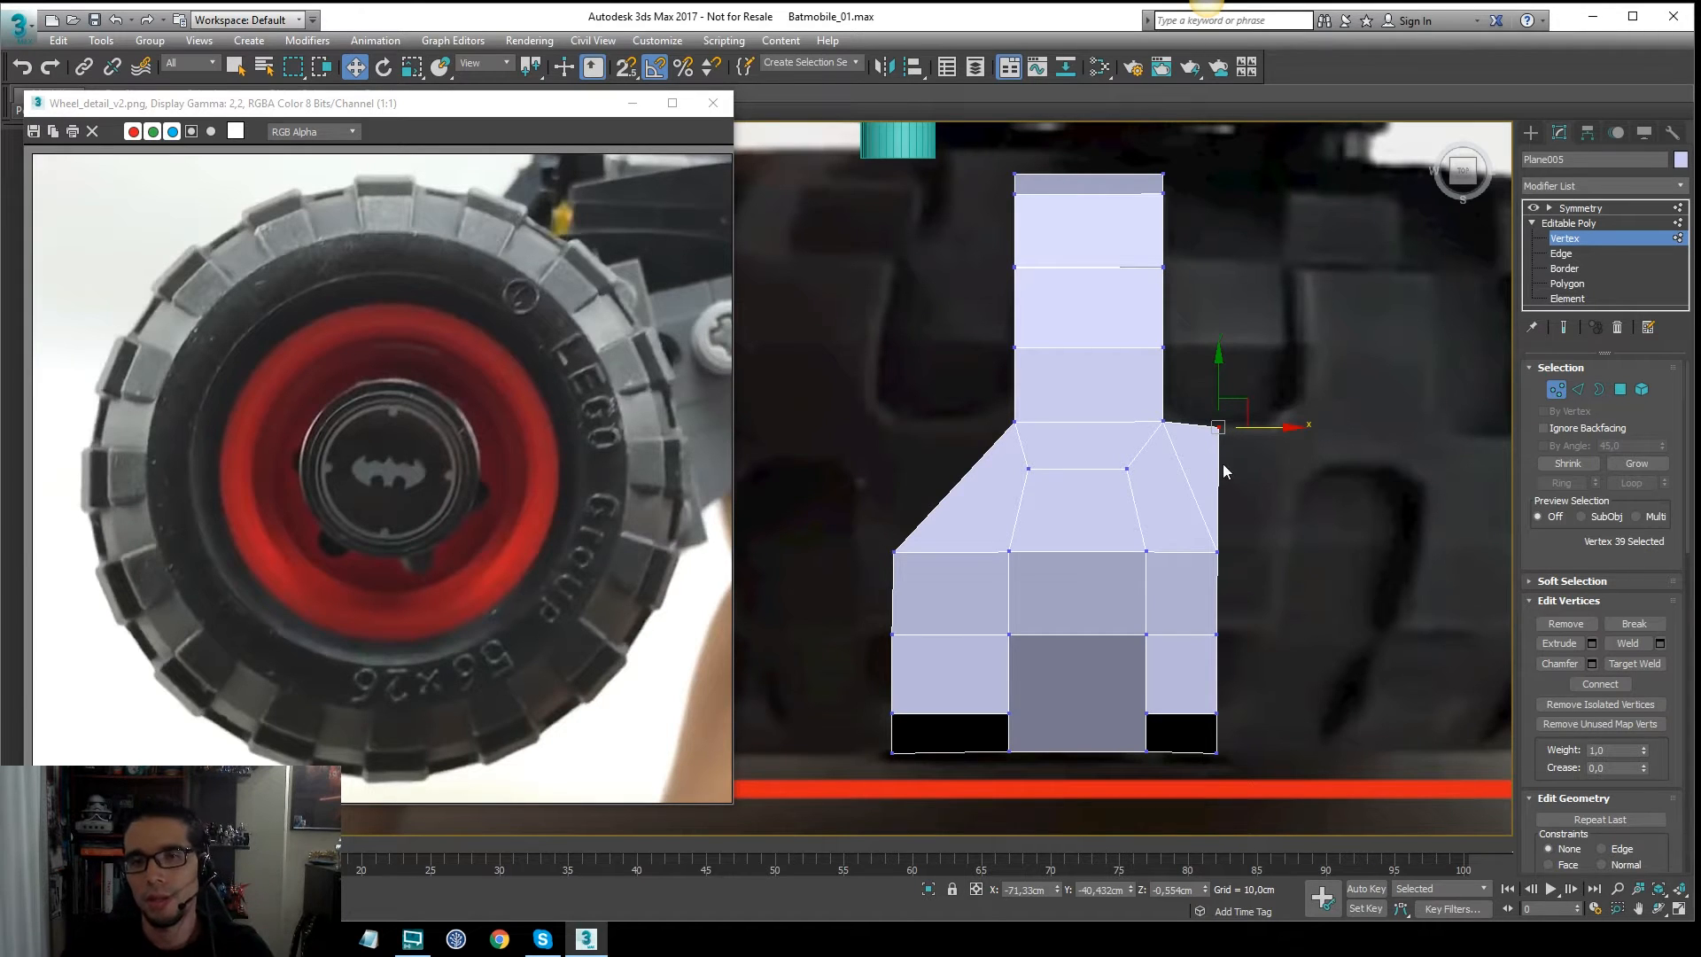
scroll(1221, 465, "up", 2)
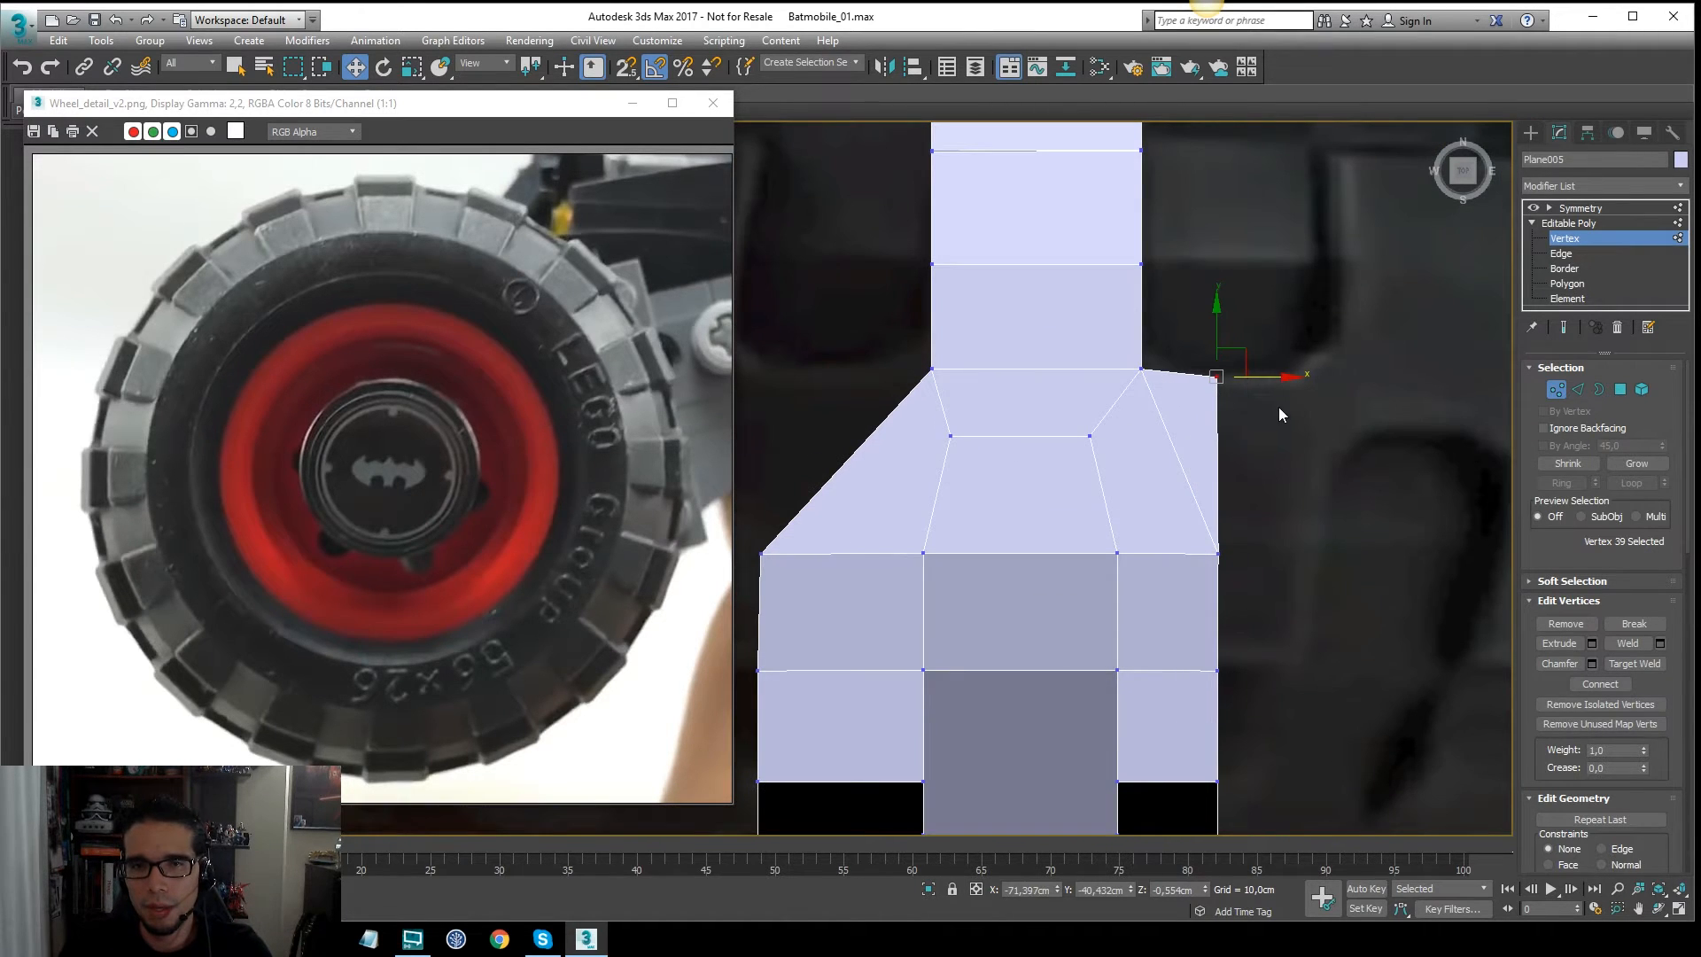
key("ctrl+z")
key("ctrl+z")
key("ctrl+z")
Step: Scale the new face's outer vertices and the block's side vertices flat along X into one straight line
left_click_drag(1336, 521, 1255, 420)
scroll(1255, 420, "down", 2)
middle_click_drag(1258, 420, 1297, 319)
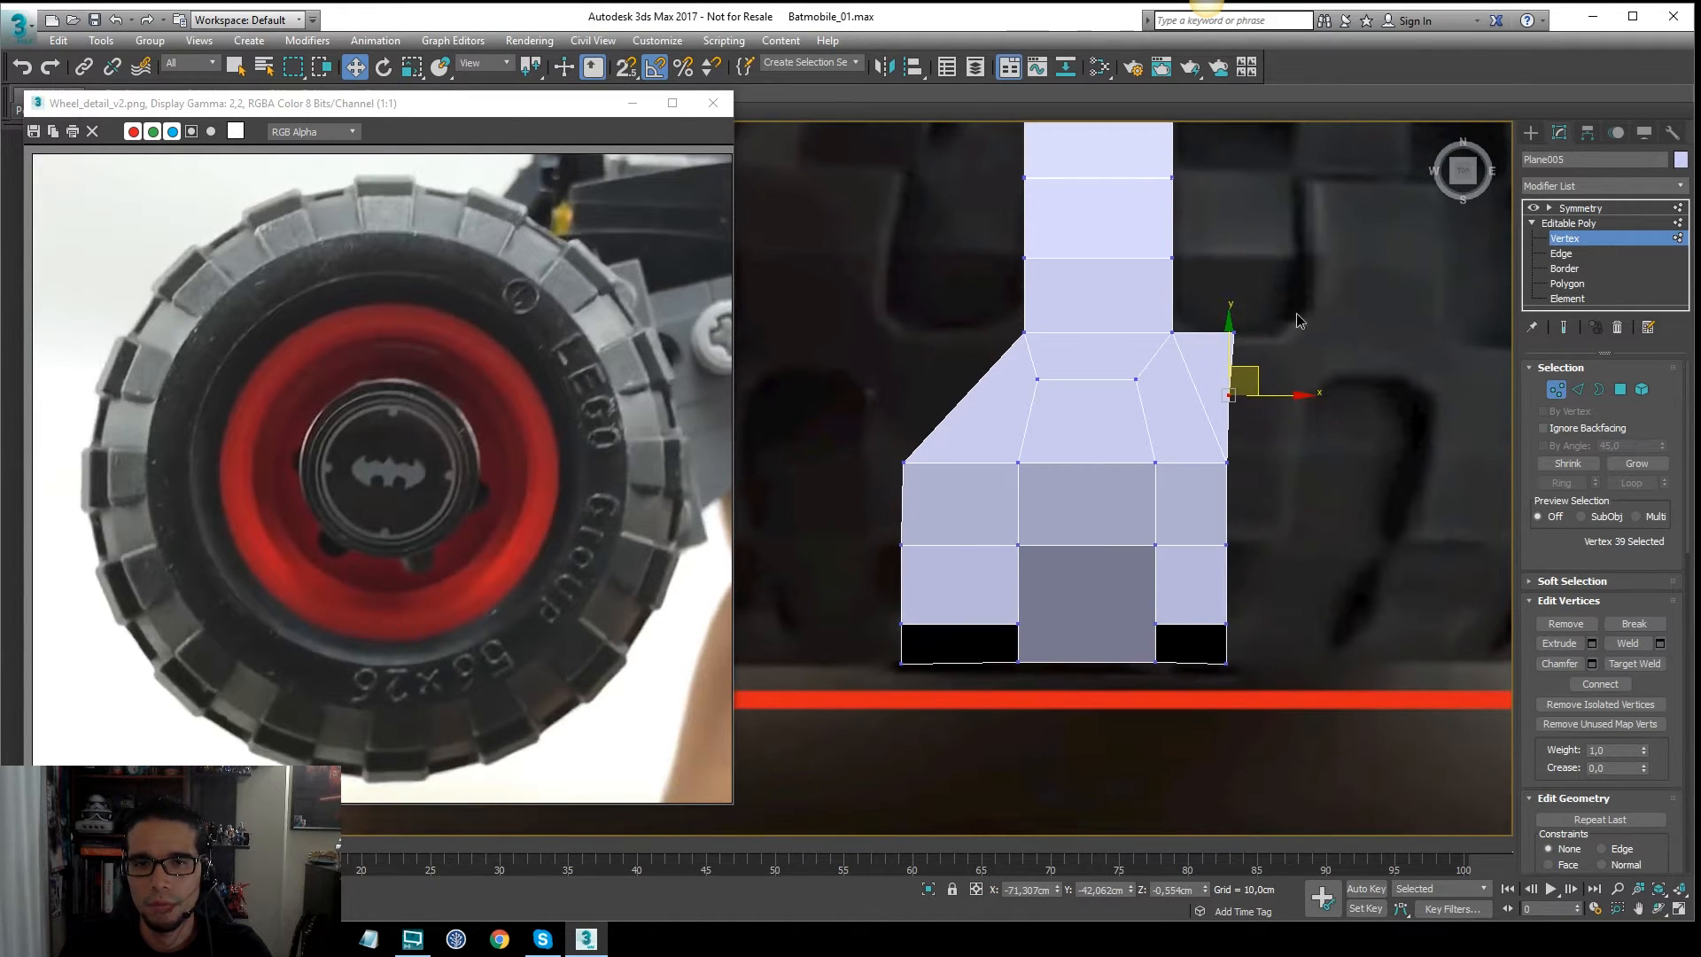
left_click_drag(1220, 725, 1219, 720)
key("r")
left_click_drag(1296, 508, 1254, 509)
left_click_drag(767, 529, 771, 514)
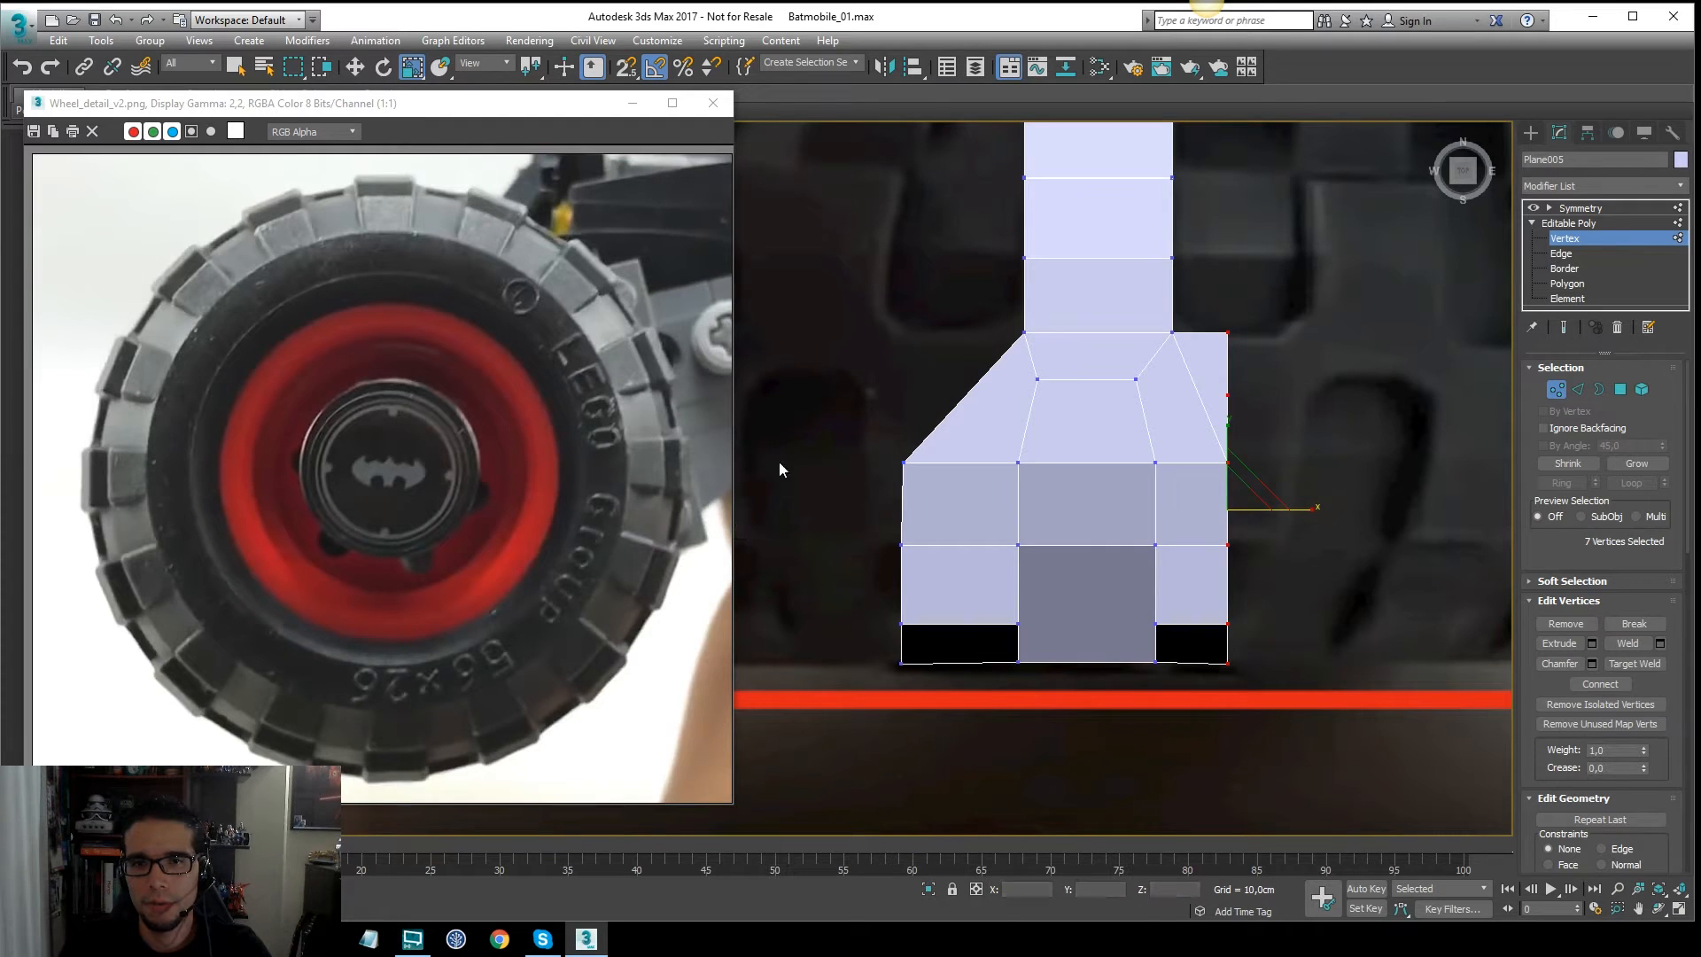
key("w")
left_click(1276, 399)
key("F3")
key("F3")
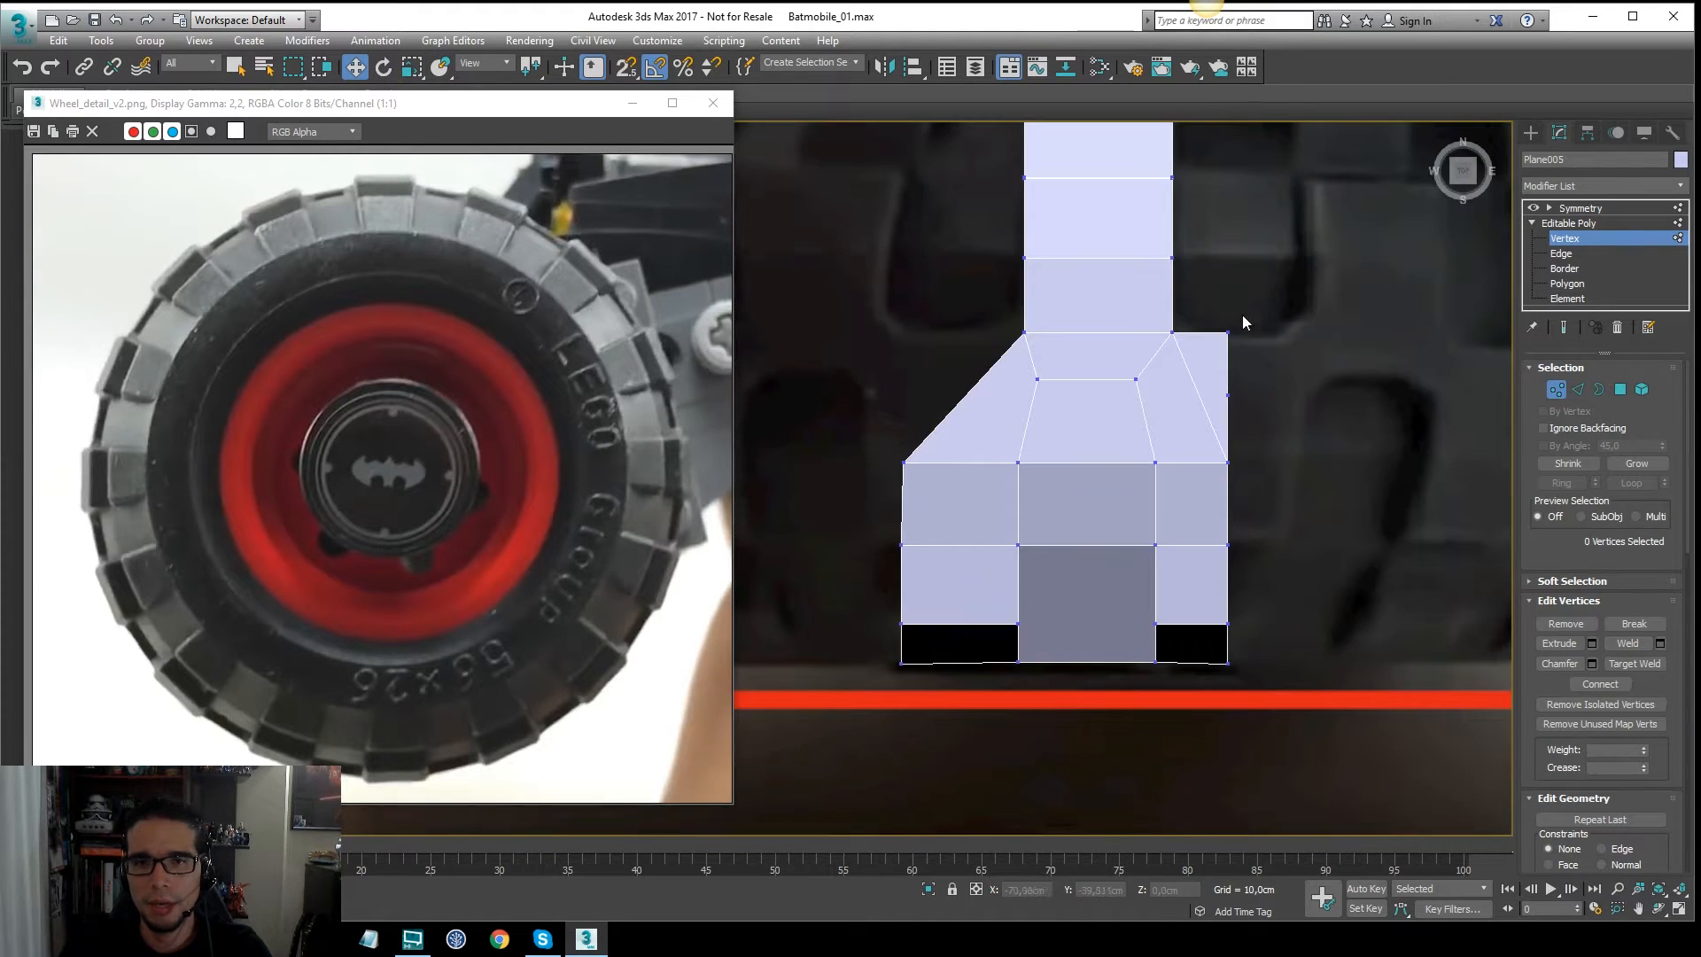
Step: Move the new face's two upper vertices so its top edge slopes slightly away from the neck's corner
left_click(1227, 333)
scroll(1230, 323, "up", 2)
mouse_move(1227, 295)
left_mouse_down()
mouse_move(1223, 337)
mouse_move(1234, 277)
left_mouse_up()
left_click(1227, 419)
scroll(1216, 316, "up", 4)
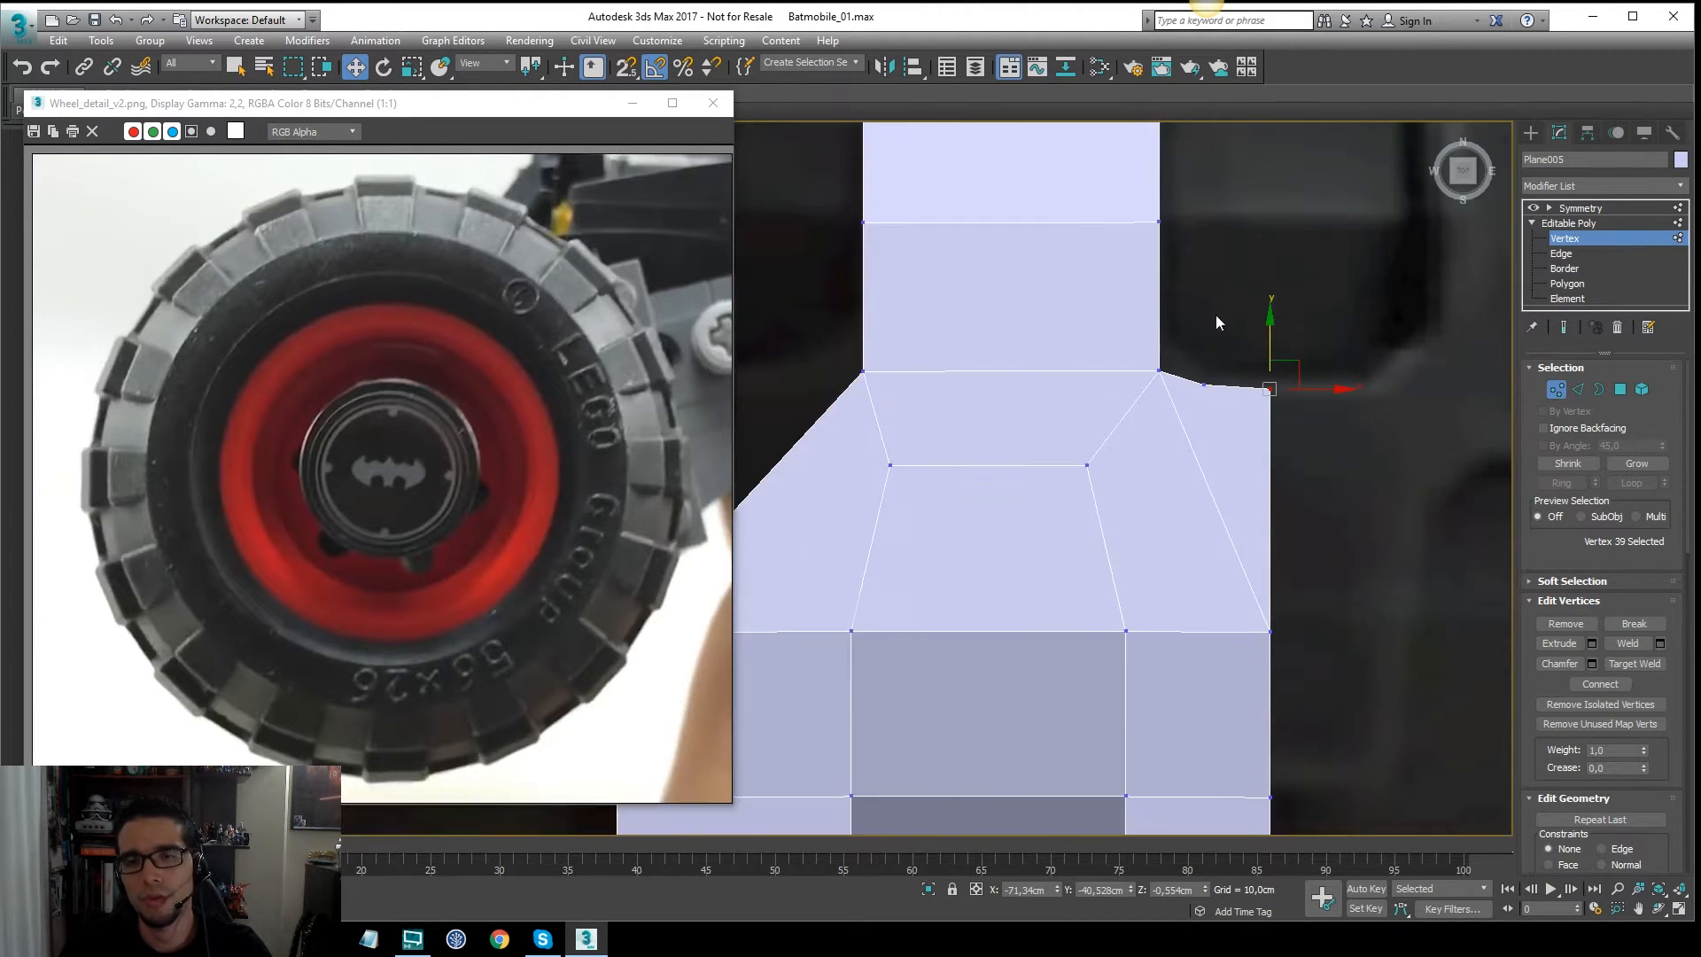
left_click_drag(1222, 391, 1202, 380)
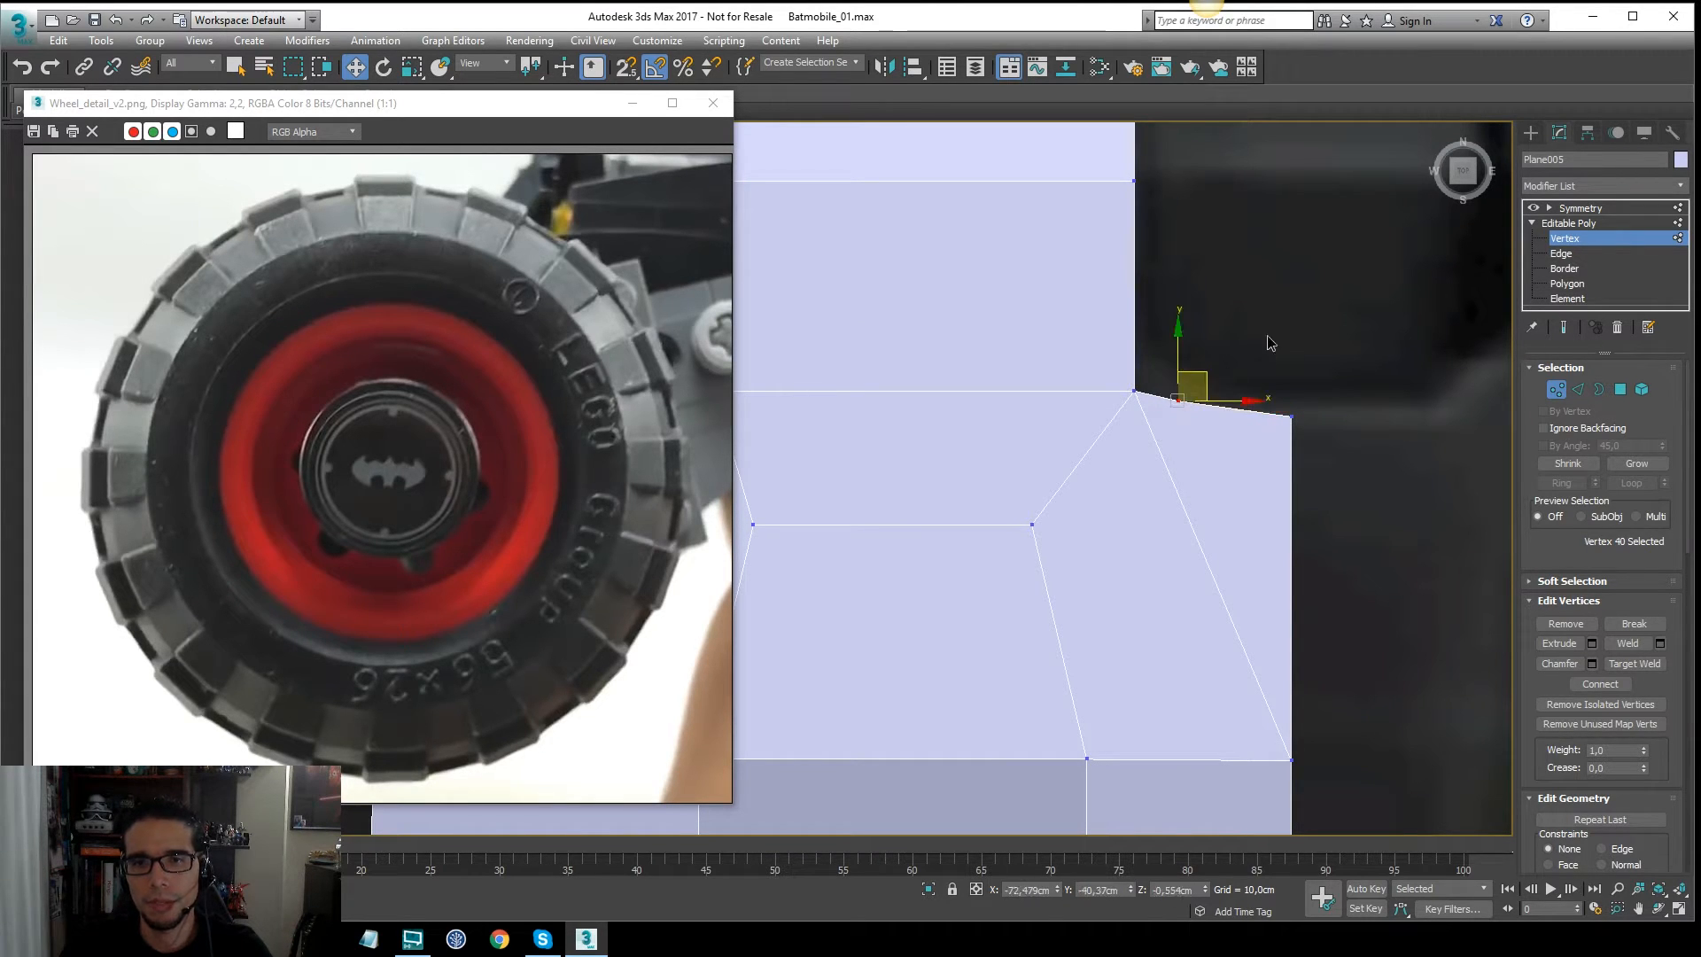
left_click(1274, 343)
scroll(1306, 347, "down", 6)
left_click(1301, 366)
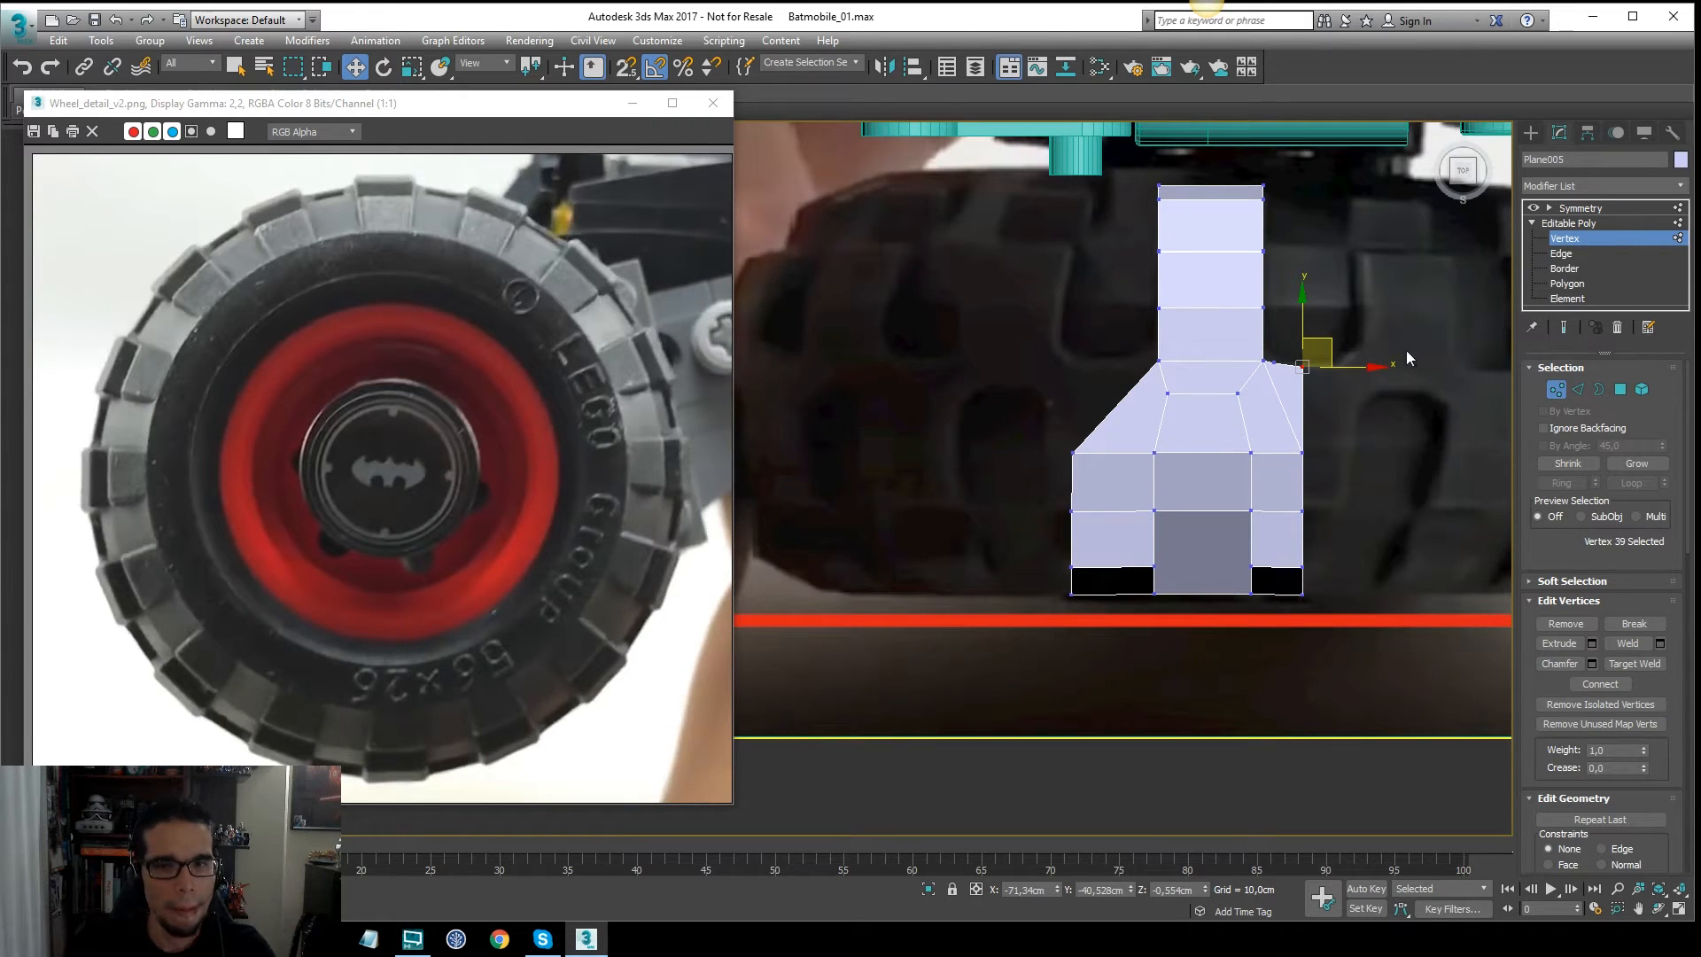
Step: Extrude the four open edges along the neck's side and the new face's top downward as a side wall
scroll(1235, 302, "up", 3)
middle_click_drag(1236, 302, 1155, 325, "alt")
key("2")
left_click(1286, 407)
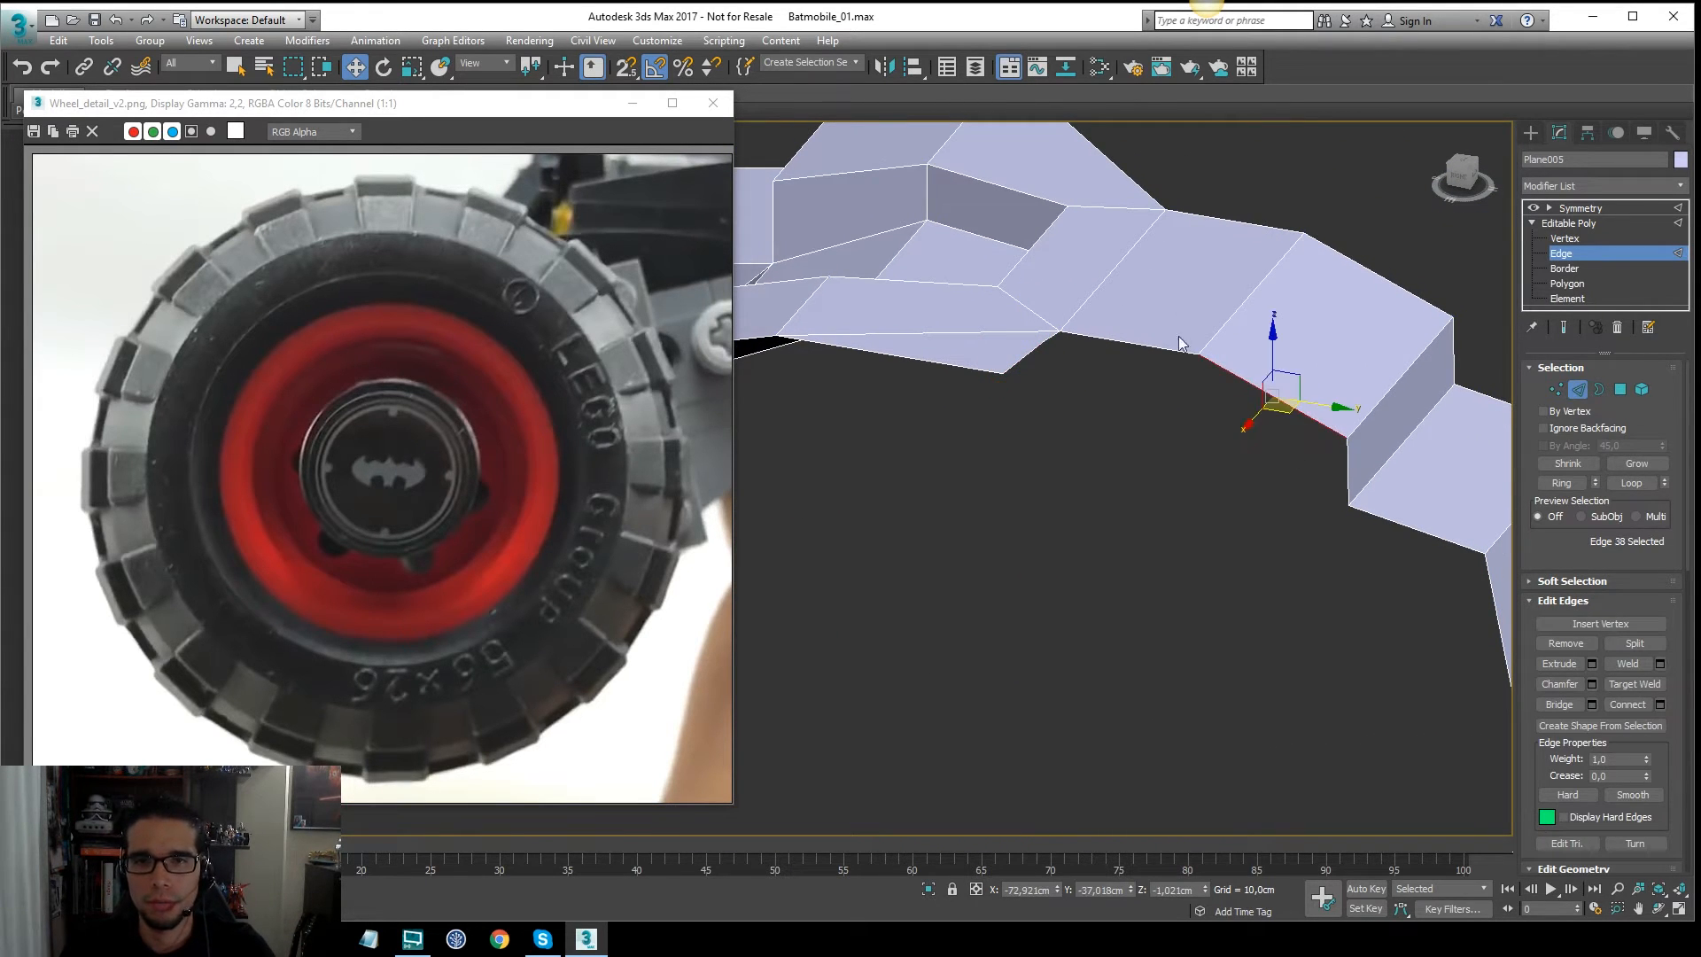
left_click(1184, 349, "ctrl")
left_click(1028, 355, "ctrl")
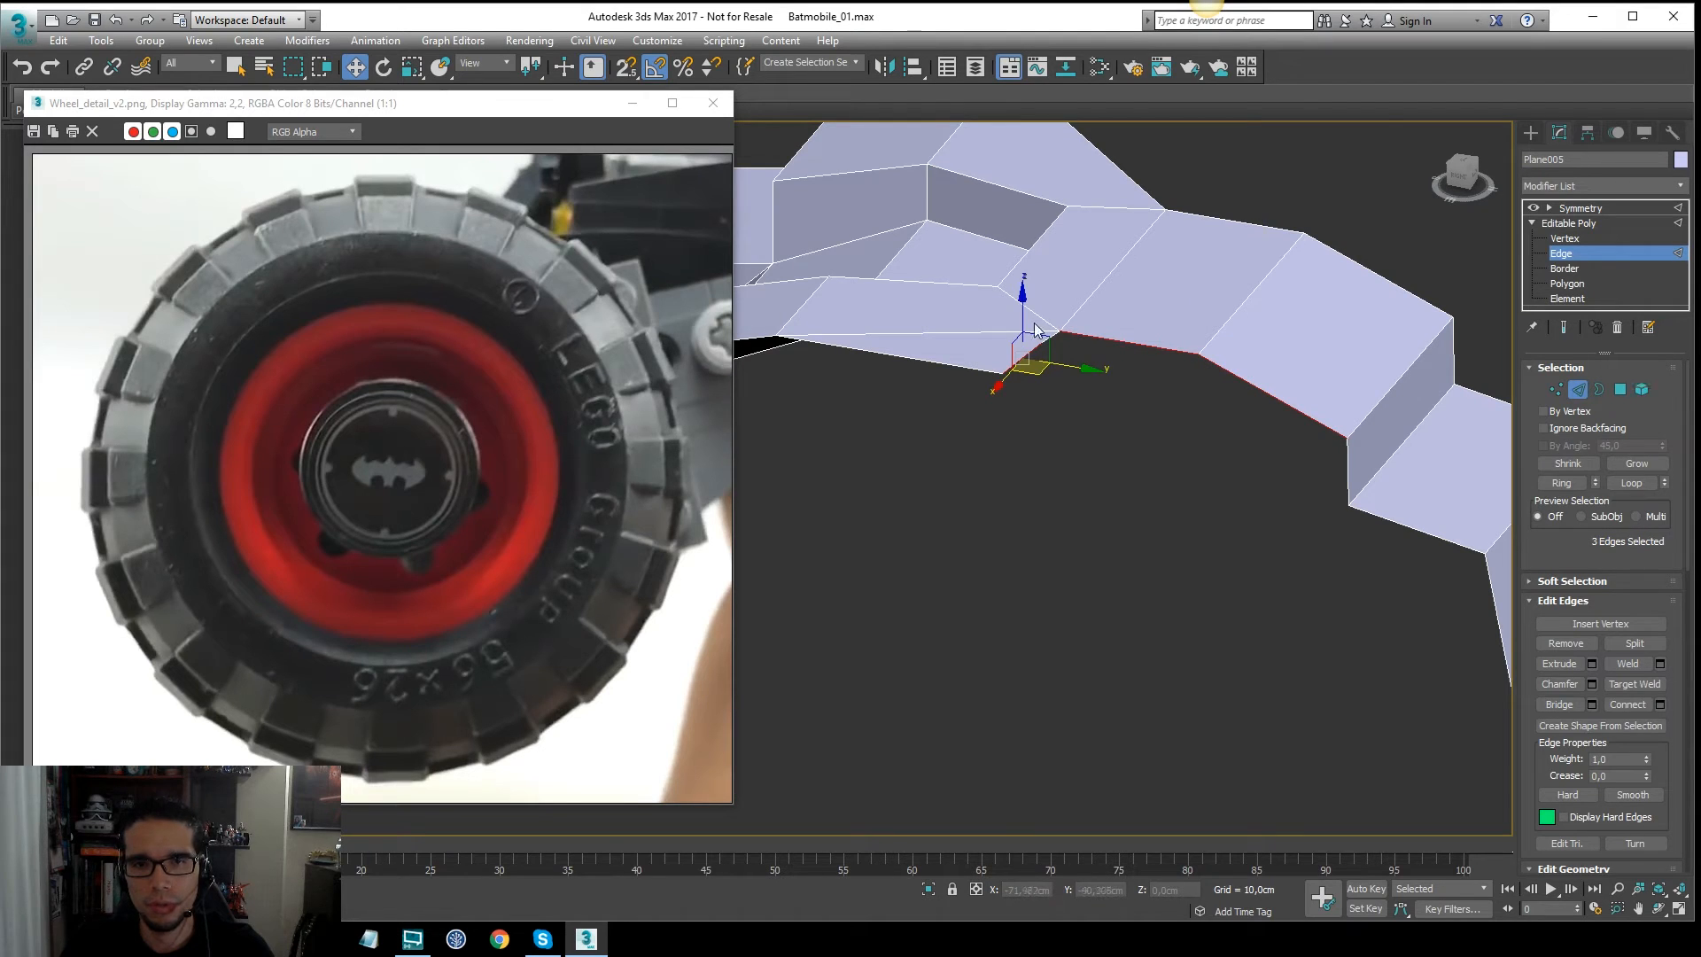
left_click(1101, 336, "ctrl")
left_click_drag(1113, 307, 1131, 382, "shift")
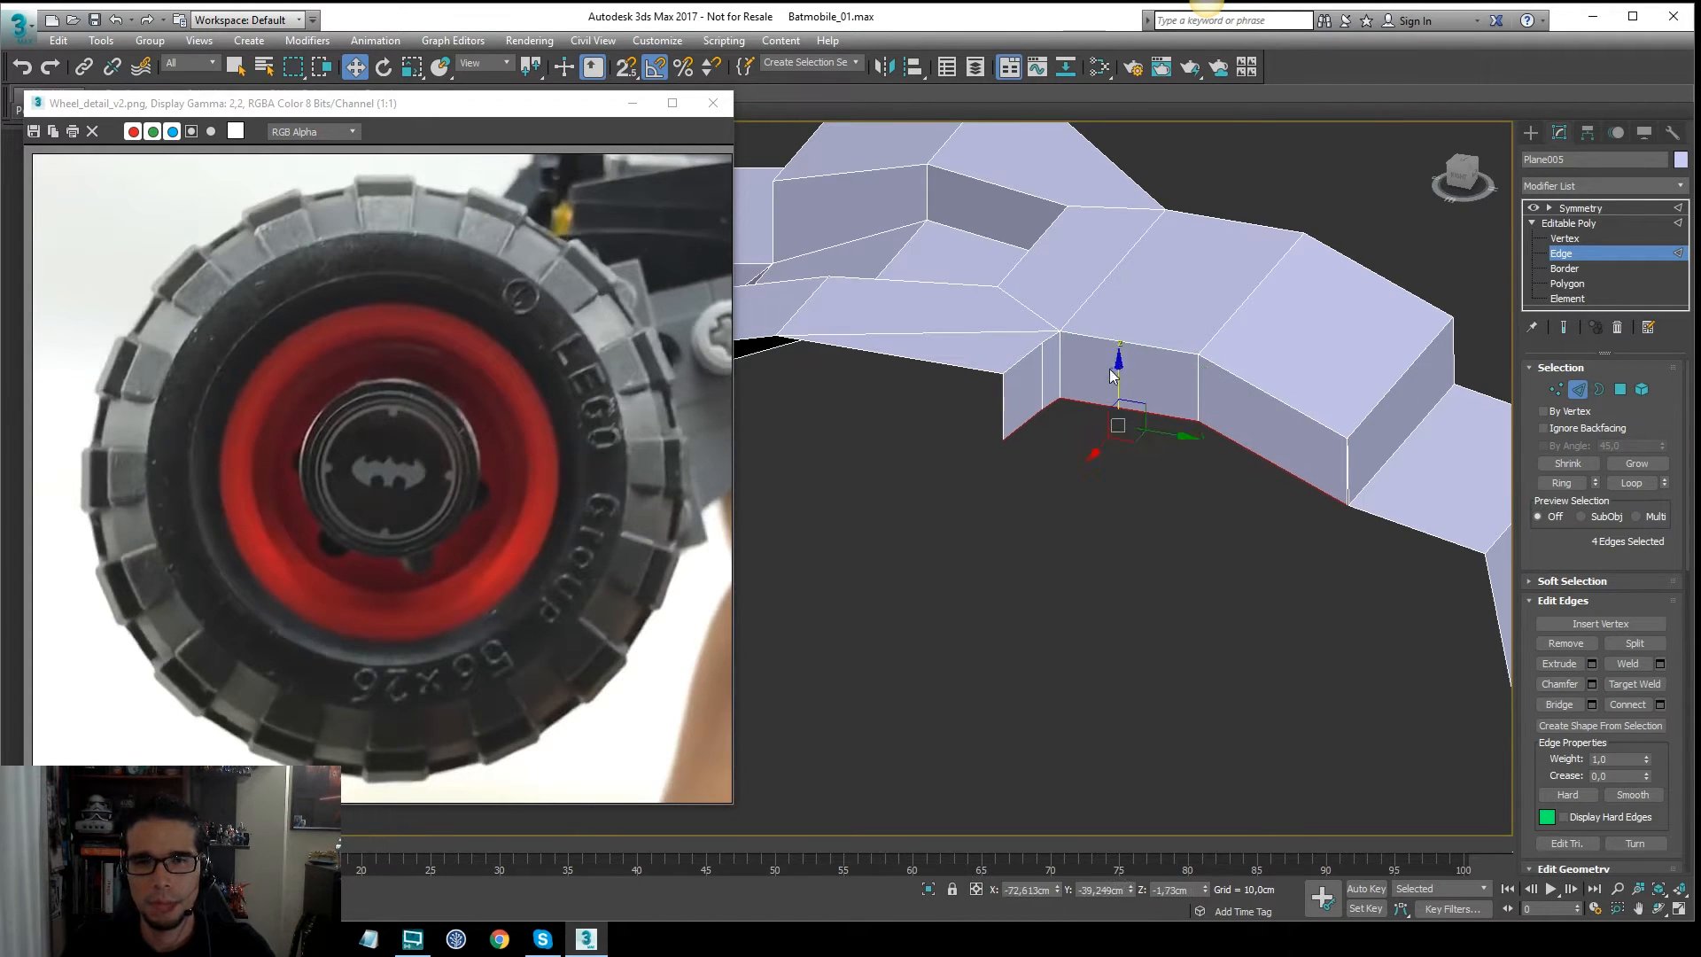
Step: Target weld the side wall's lower end vertex to the adjacent corner vertex of the stepped tread surface
key("t")
scroll(1117, 373, "down", 5)
middle_click_drag(1117, 372, 1063, 292)
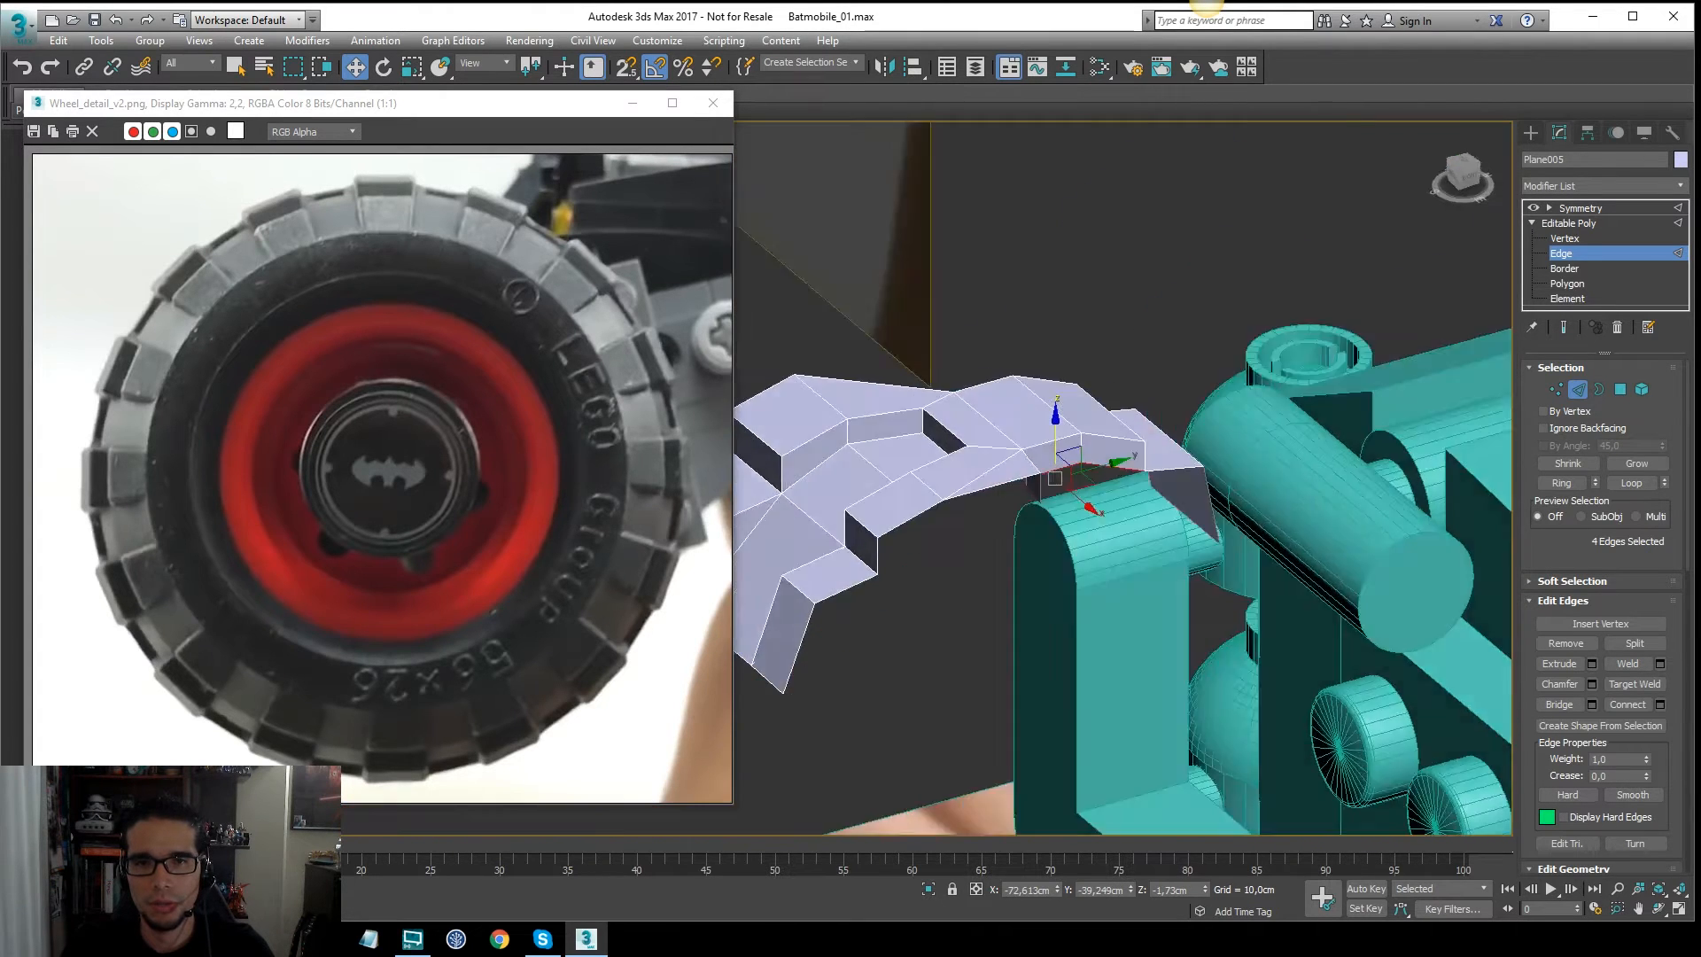
middle_click_drag(1227, 496, 1120, 475, "alt")
scroll(1135, 483, "up", 8)
middle_click_drag(1233, 578, 1223, 521)
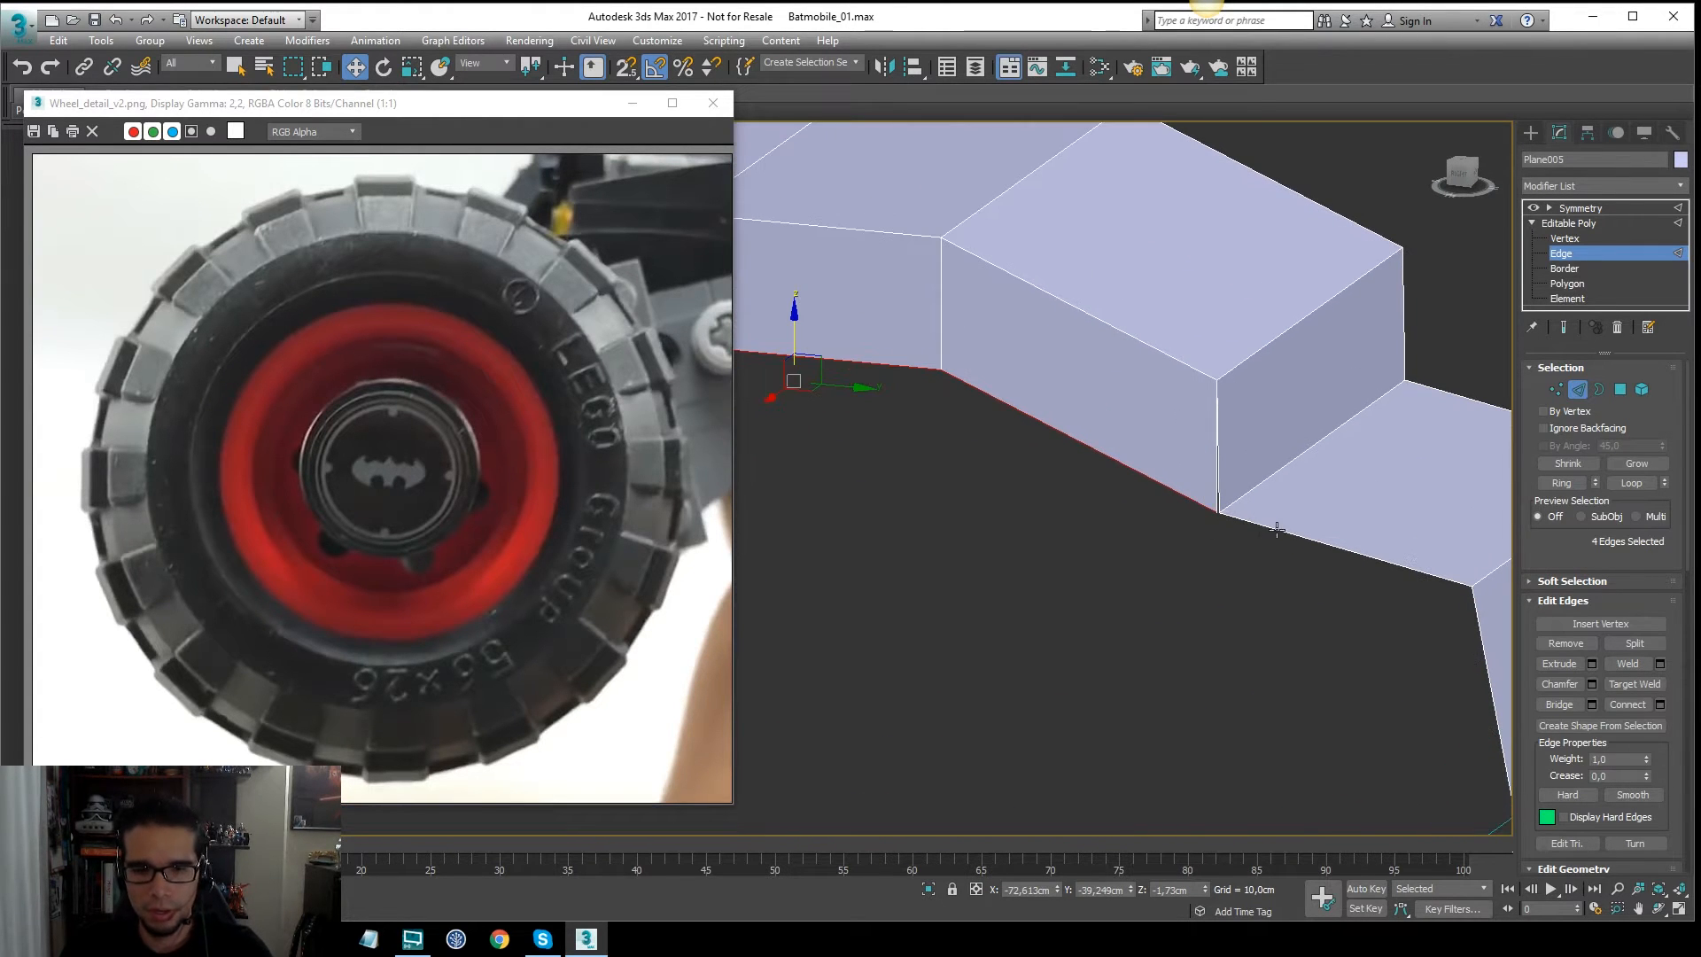
key("1")
left_click_drag(1243, 494, 1177, 564)
scroll(1205, 523, "up", 5)
right_click(1200, 475)
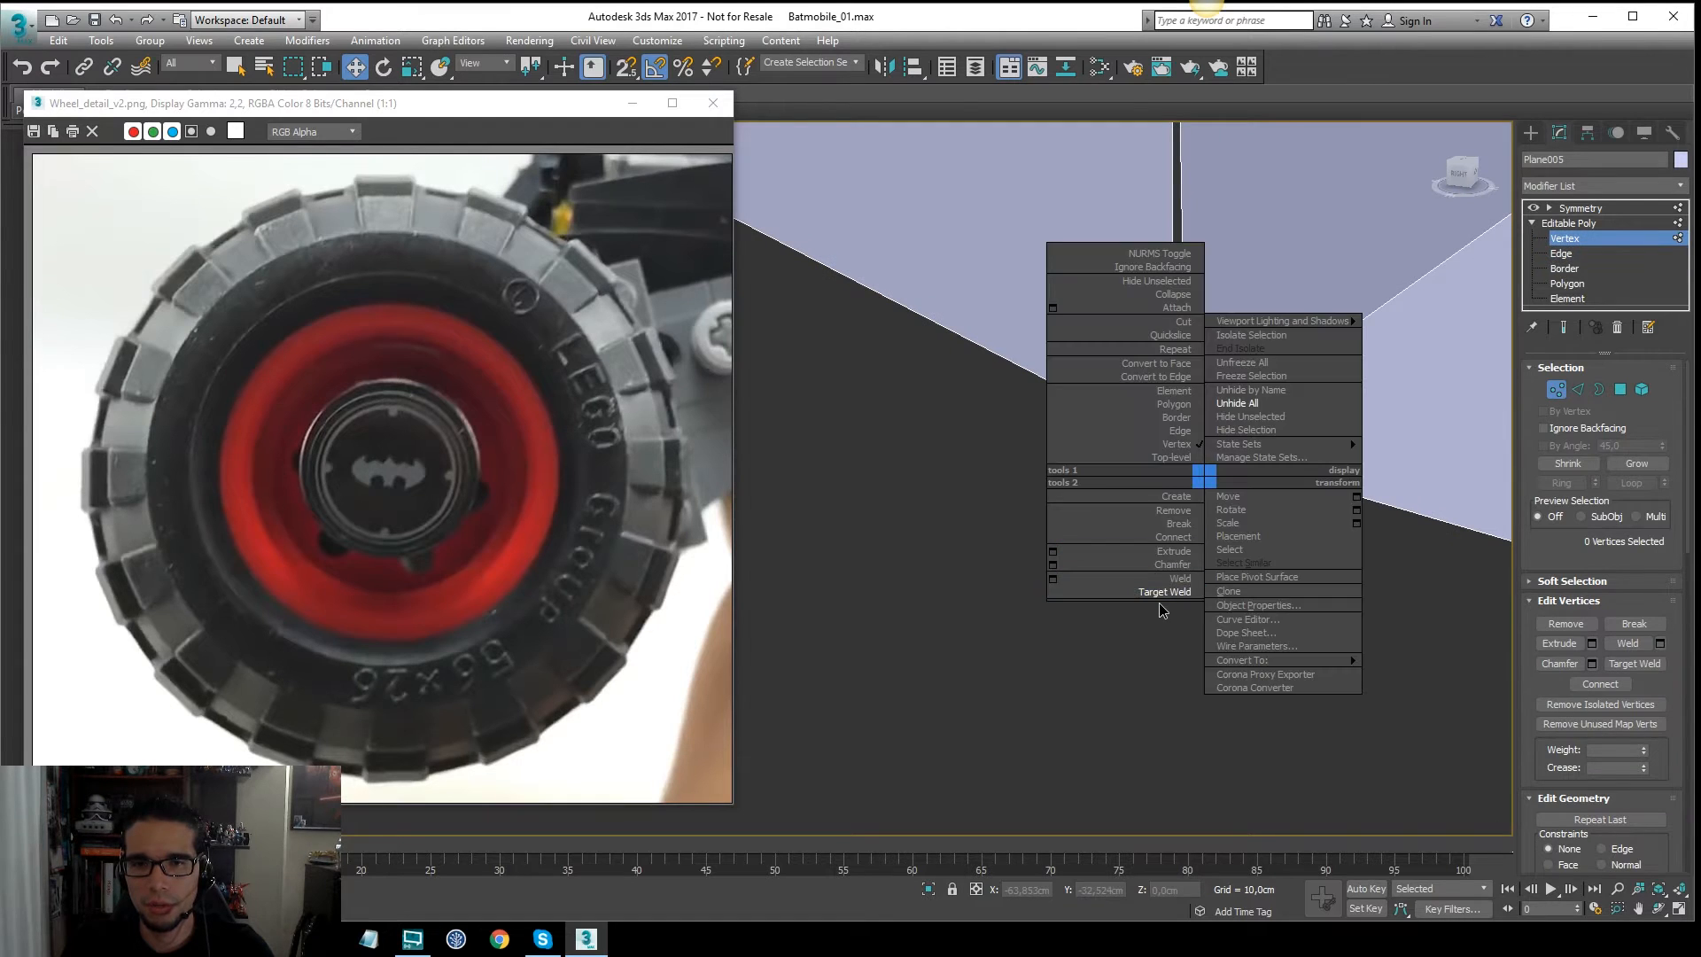
left_click(1152, 603)
left_click(1171, 446)
left_click(1186, 446)
key("w")
scroll(1171, 475, "down", 10)
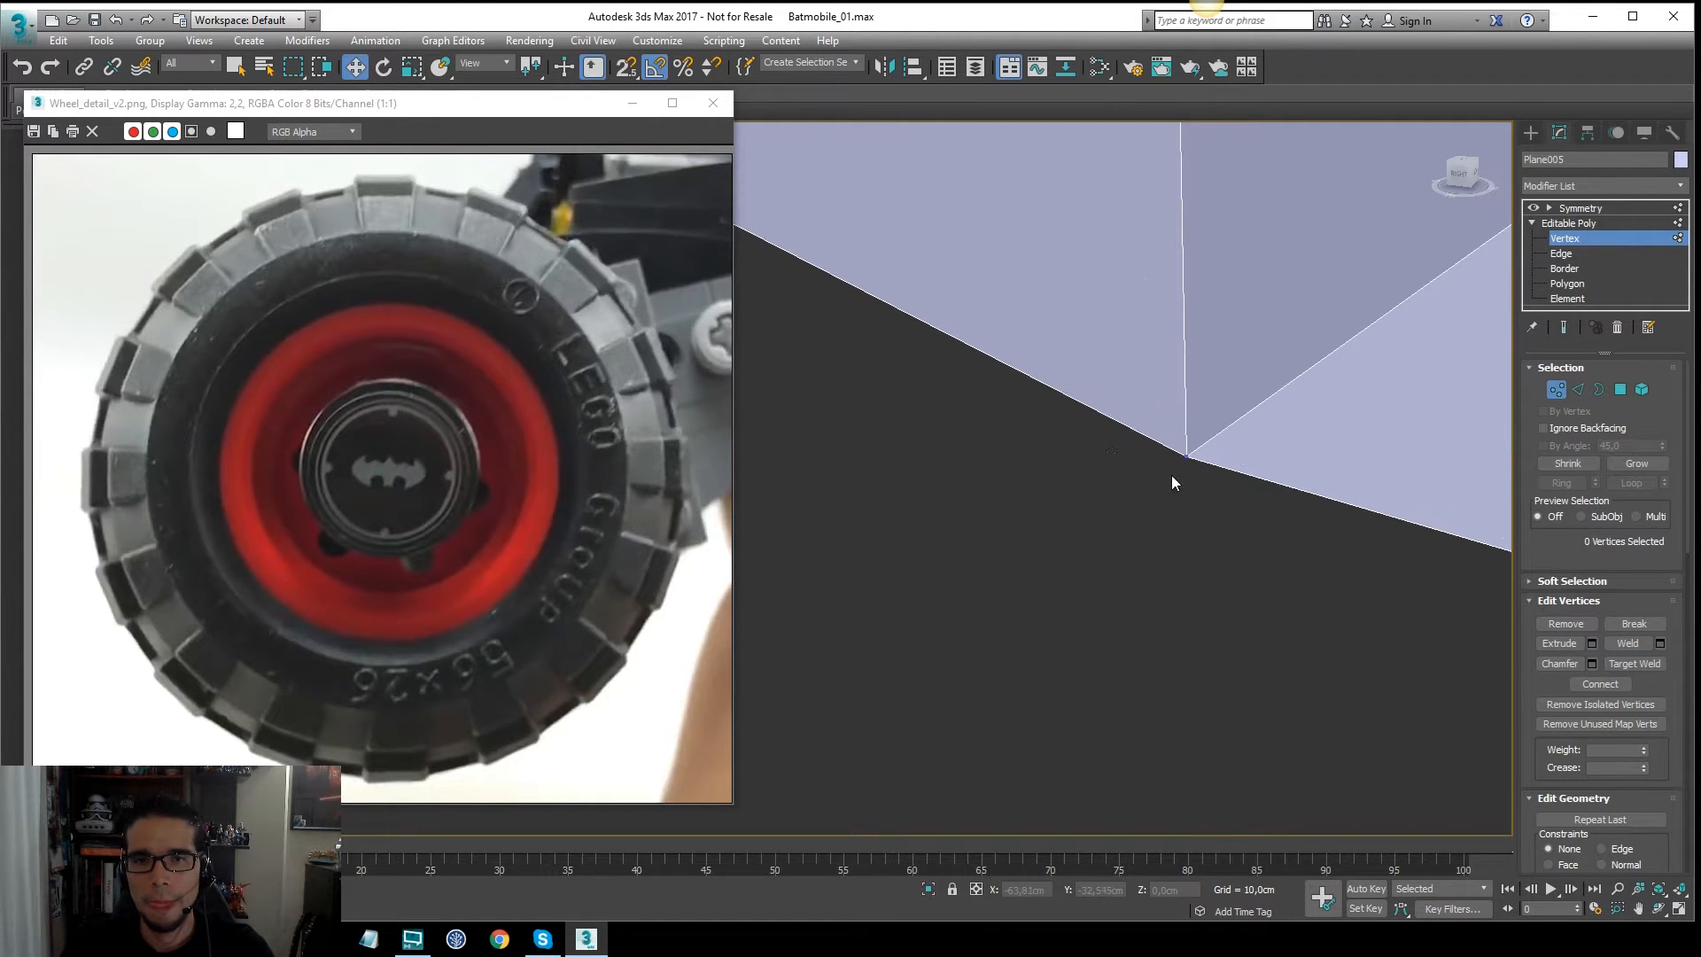
Step: Select the two lower edges of the wall along the block's side, from the inner corner to the step
left_click(1024, 391)
scroll(1085, 474, "up", 10)
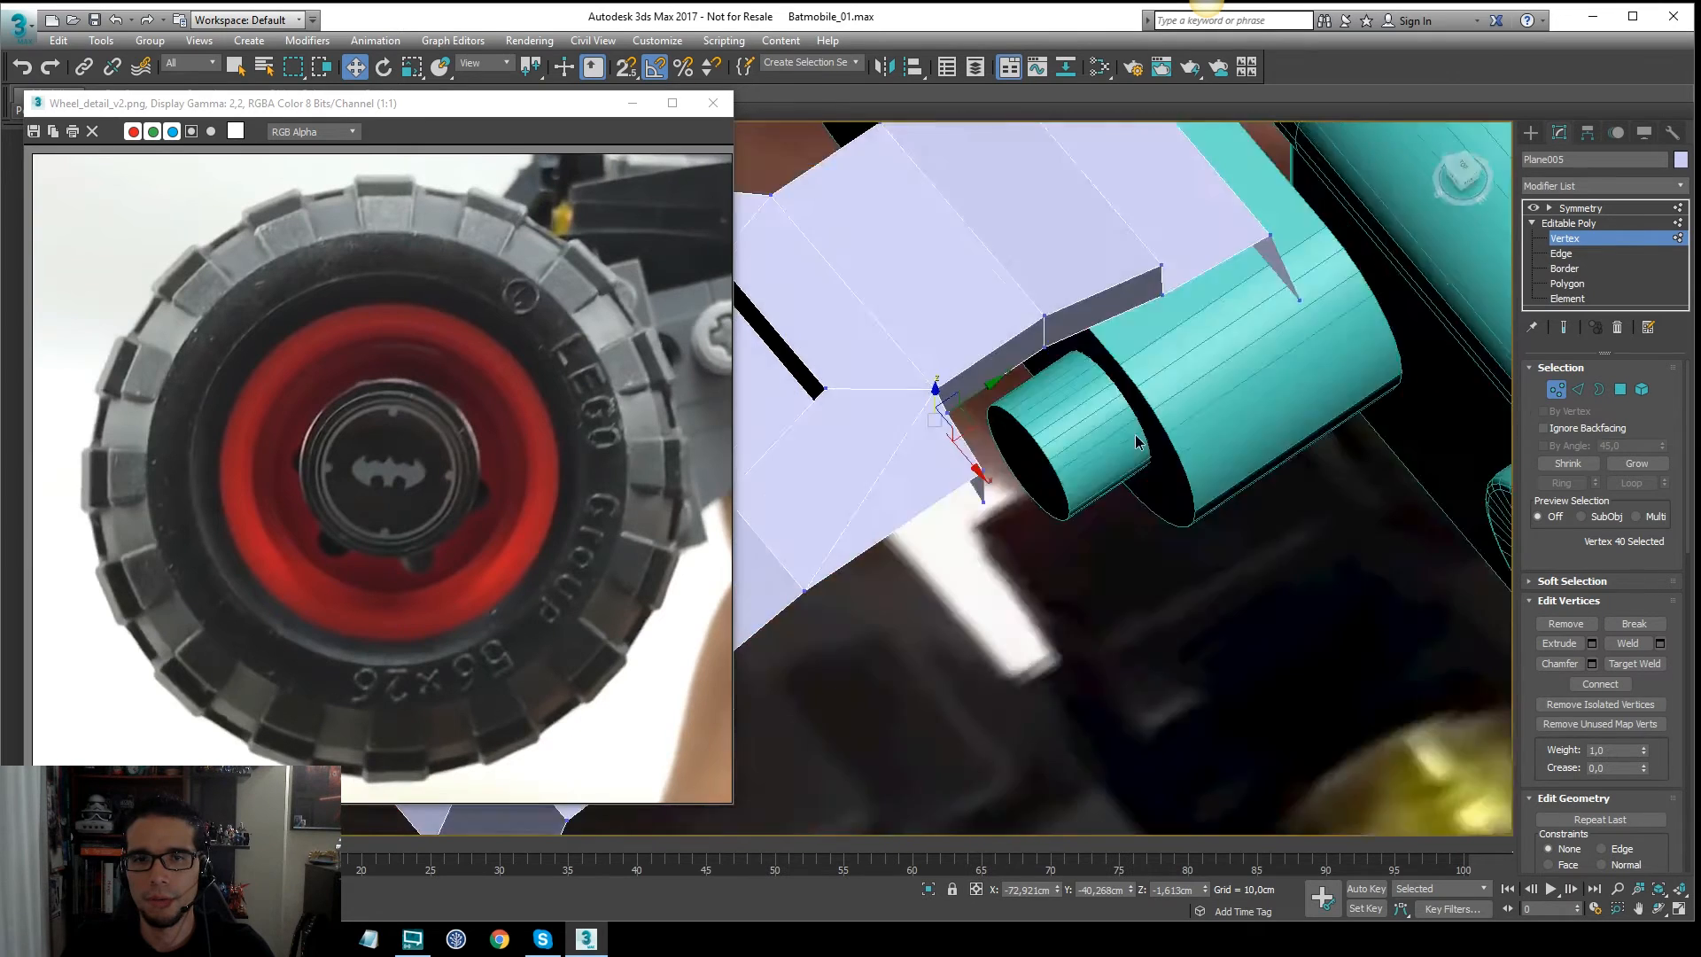
middle_click_drag(1138, 443, 1055, 407, "alt")
key("2")
left_click(1070, 419)
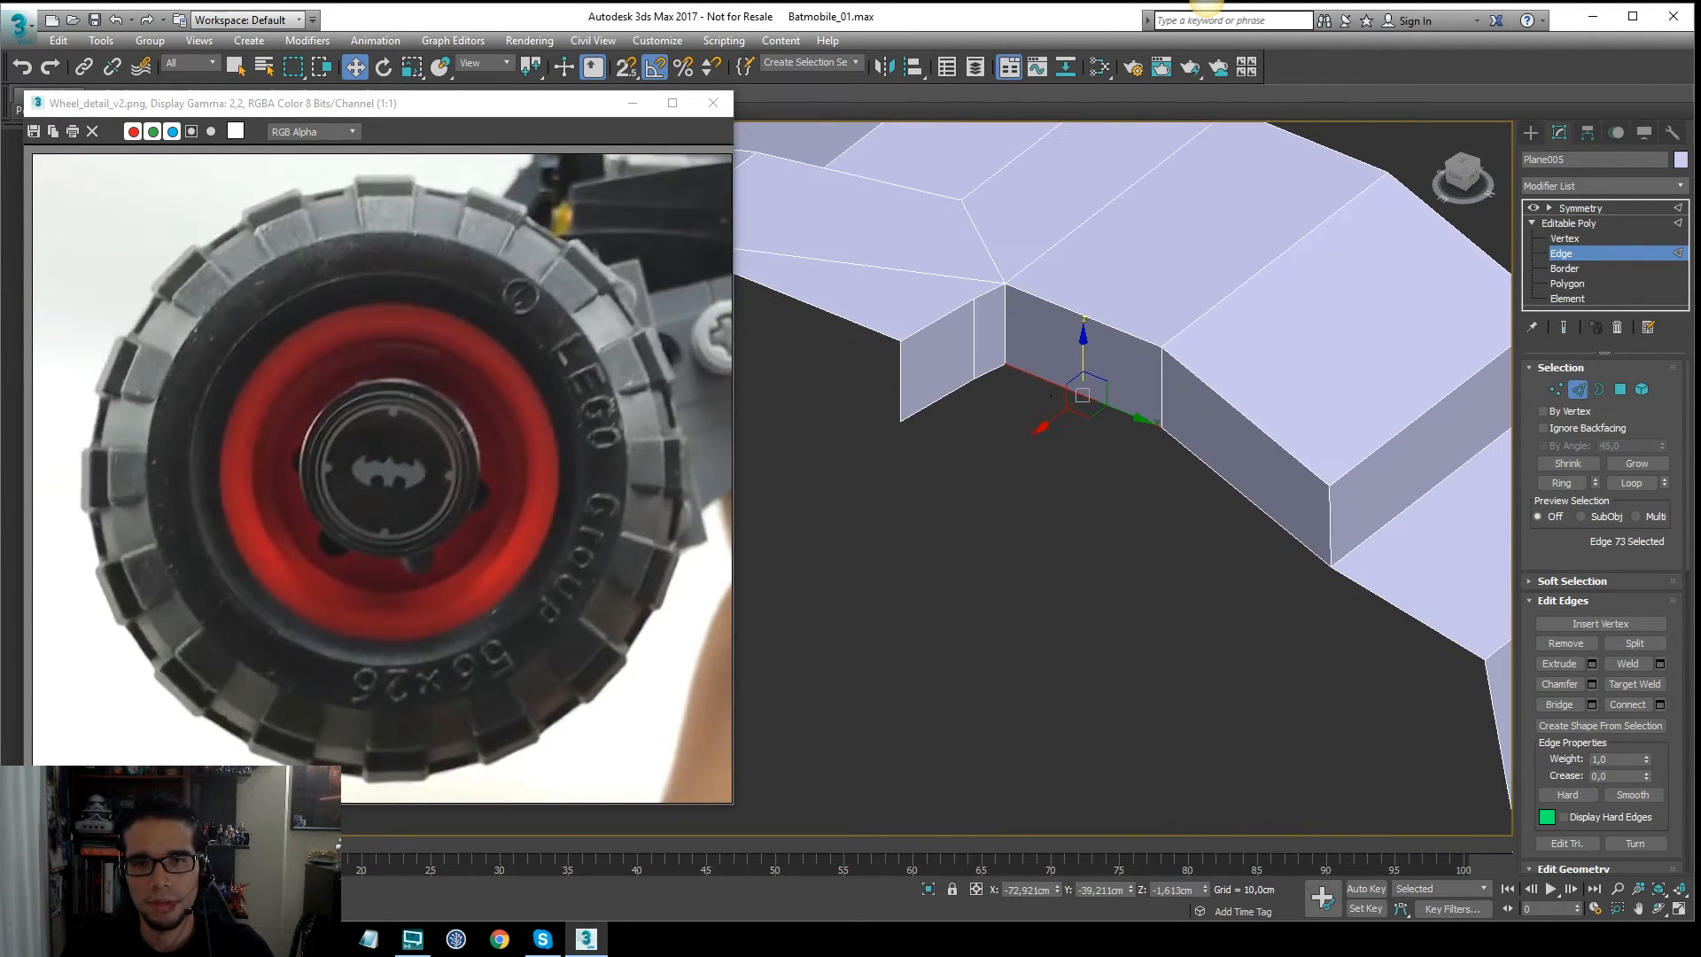
left_click(1267, 514, "ctrl")
middle_click_drag(1269, 534, 1156, 448)
left_click(1289, 529, "ctrl")
middle_click_drag(1295, 561, 1227, 488)
left_click(1309, 533, "ctrl")
scroll(1274, 494, "down", 2)
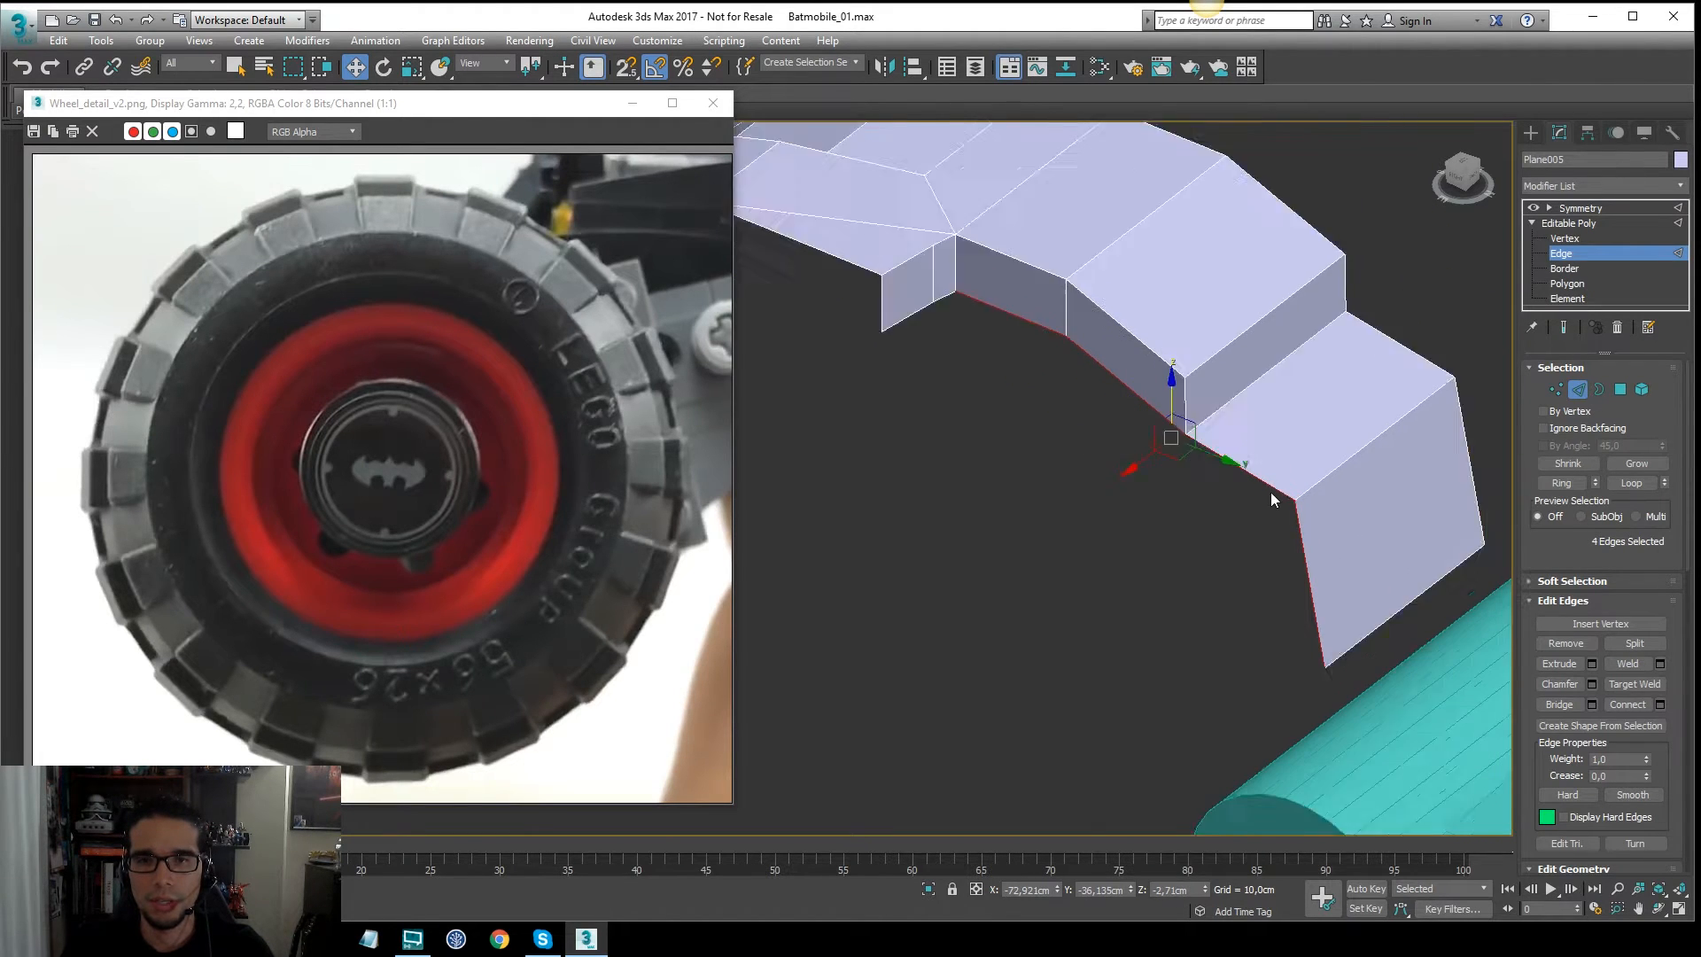
scroll(1271, 492, "down", 2)
key("ctrl+z")
key("ctrl+z")
Step: Extrude the two selected lower wall edges outward along X by about 1.6 cm as a flat ledge
middle_click_drag(1183, 376, 1166, 406, "alt")
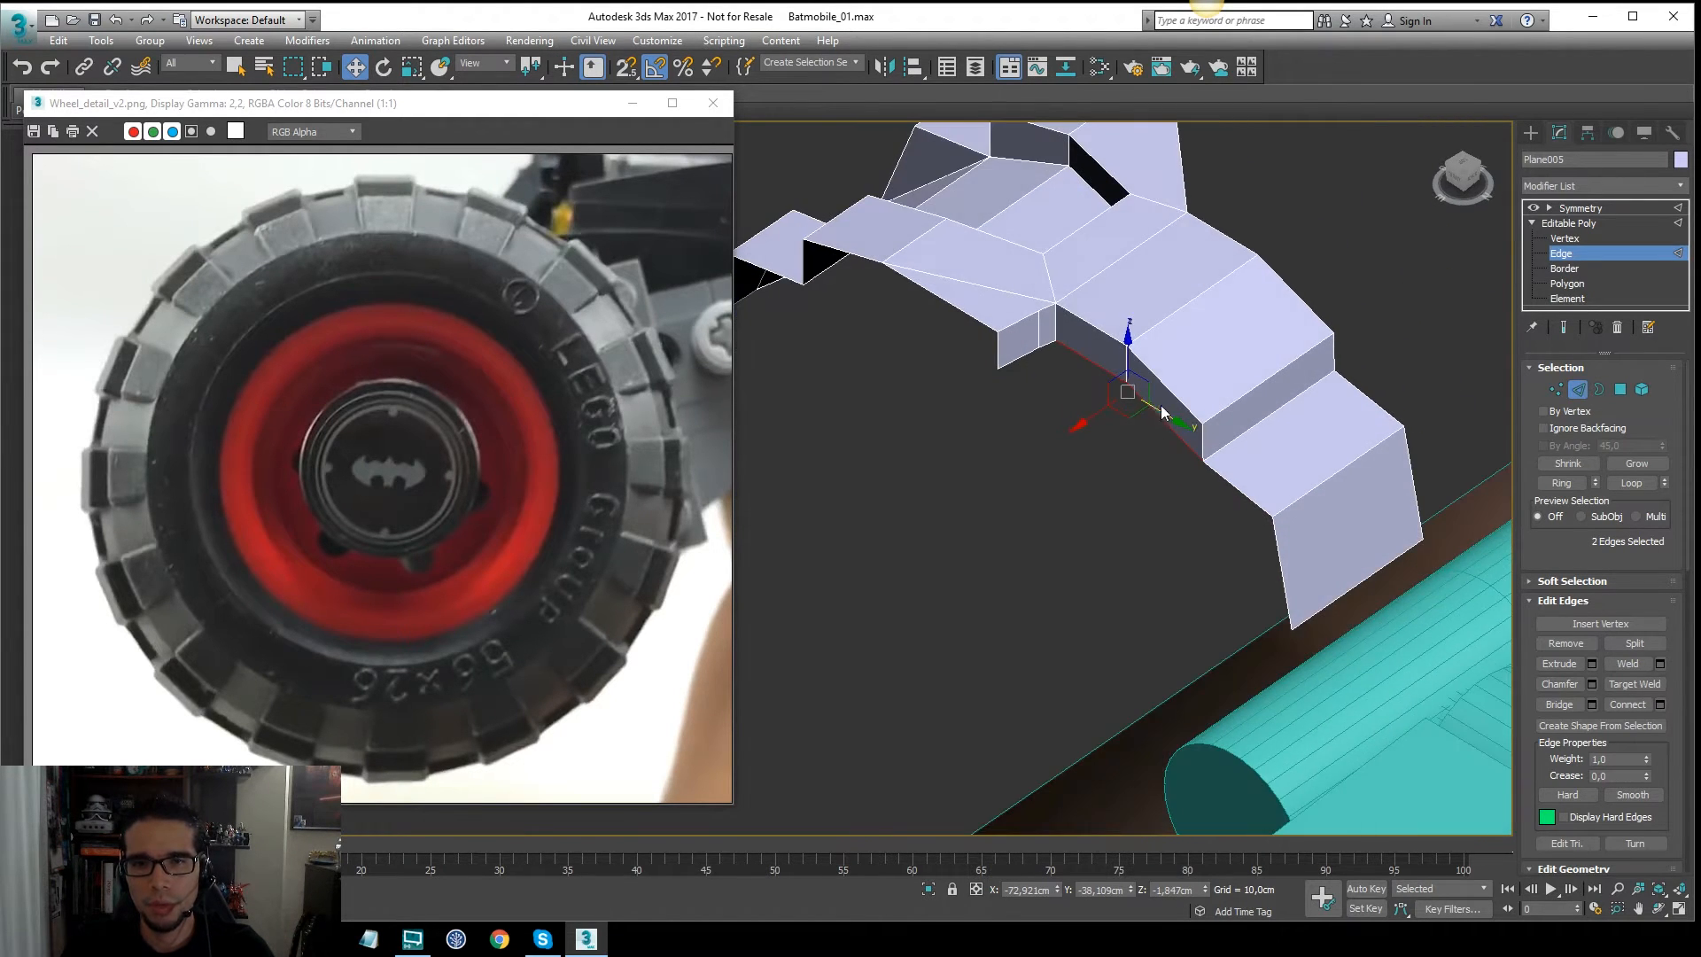
key("z")
key("t")
scroll(1163, 400, "down", 4)
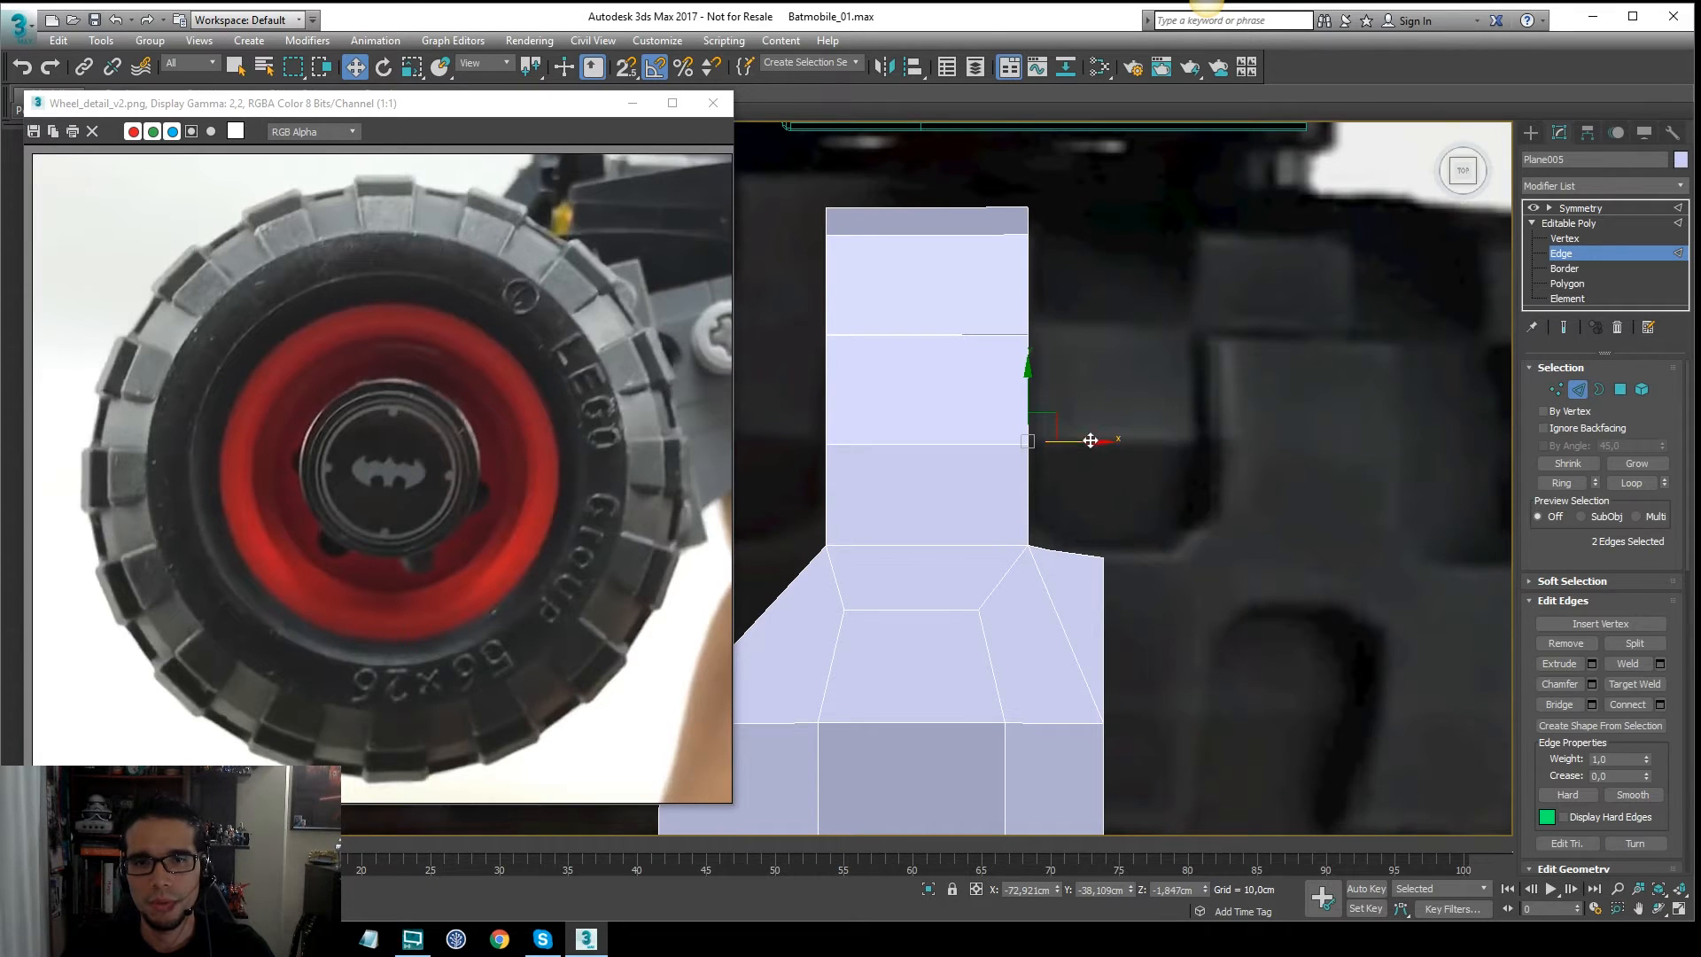
left_click_drag(1091, 440, 1161, 445, "shift")
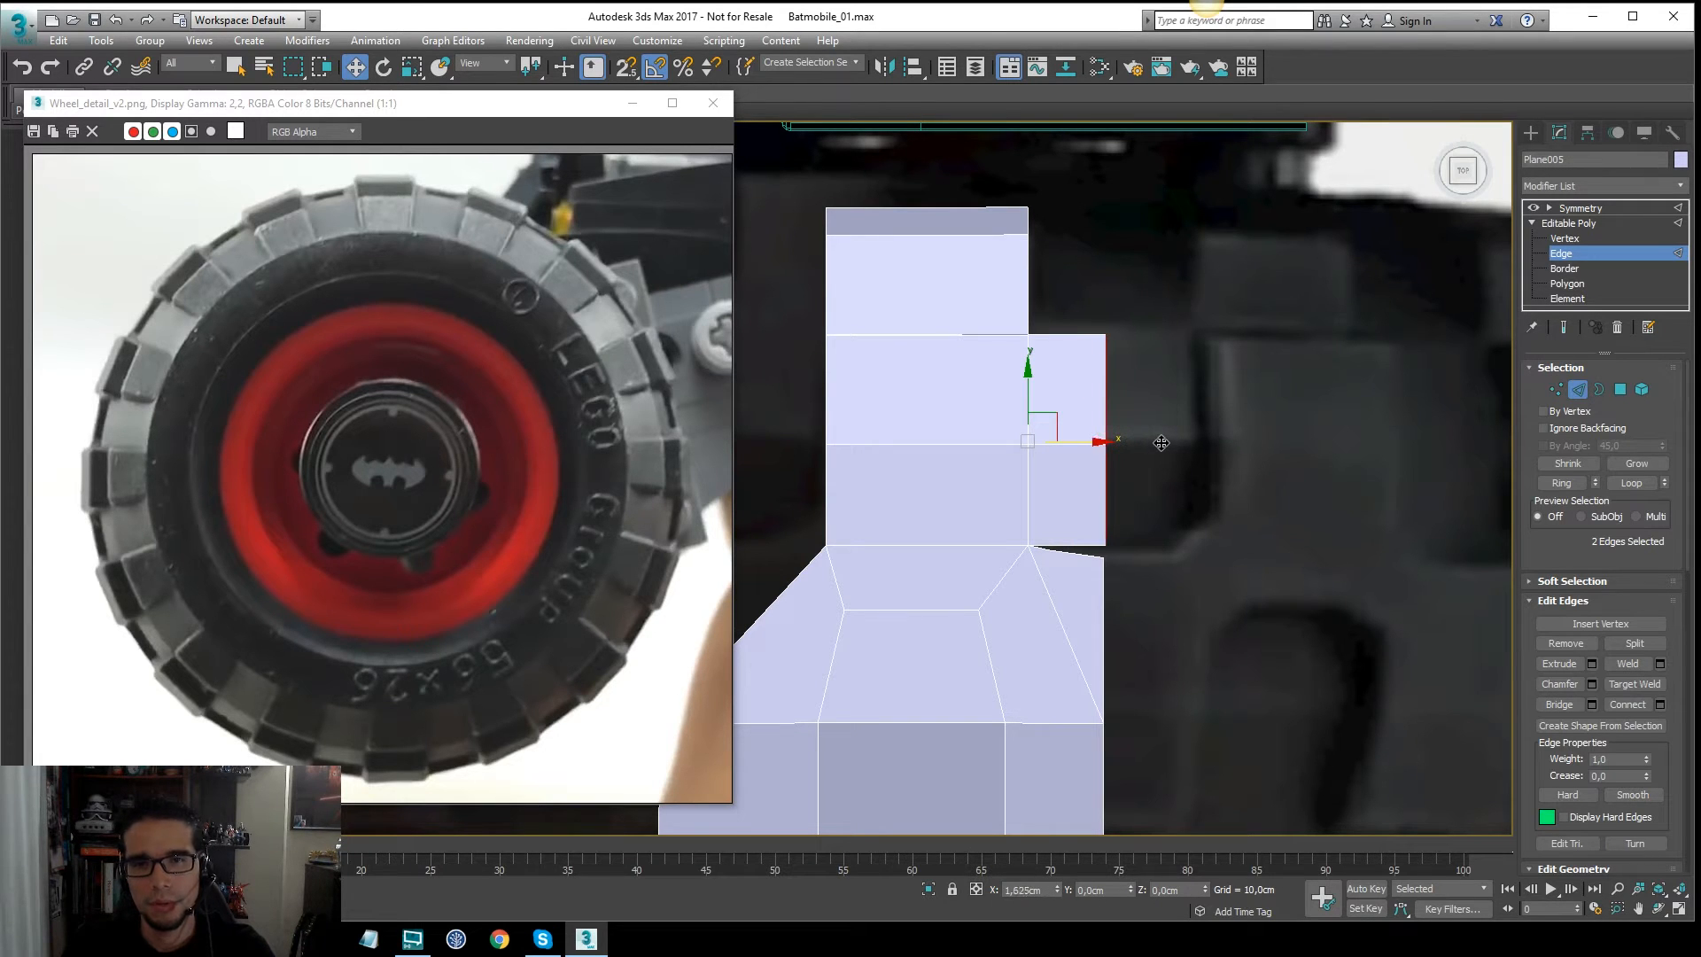
Step: Remove the extra vertical edge and its vertices from the short side wall beside the new ledge
middle_click_drag(1290, 443, 1104, 393, "alt")
scroll(1063, 363, "up", 5)
left_click_drag(1151, 368, 1093, 395)
key("ctrl+BackSpace")
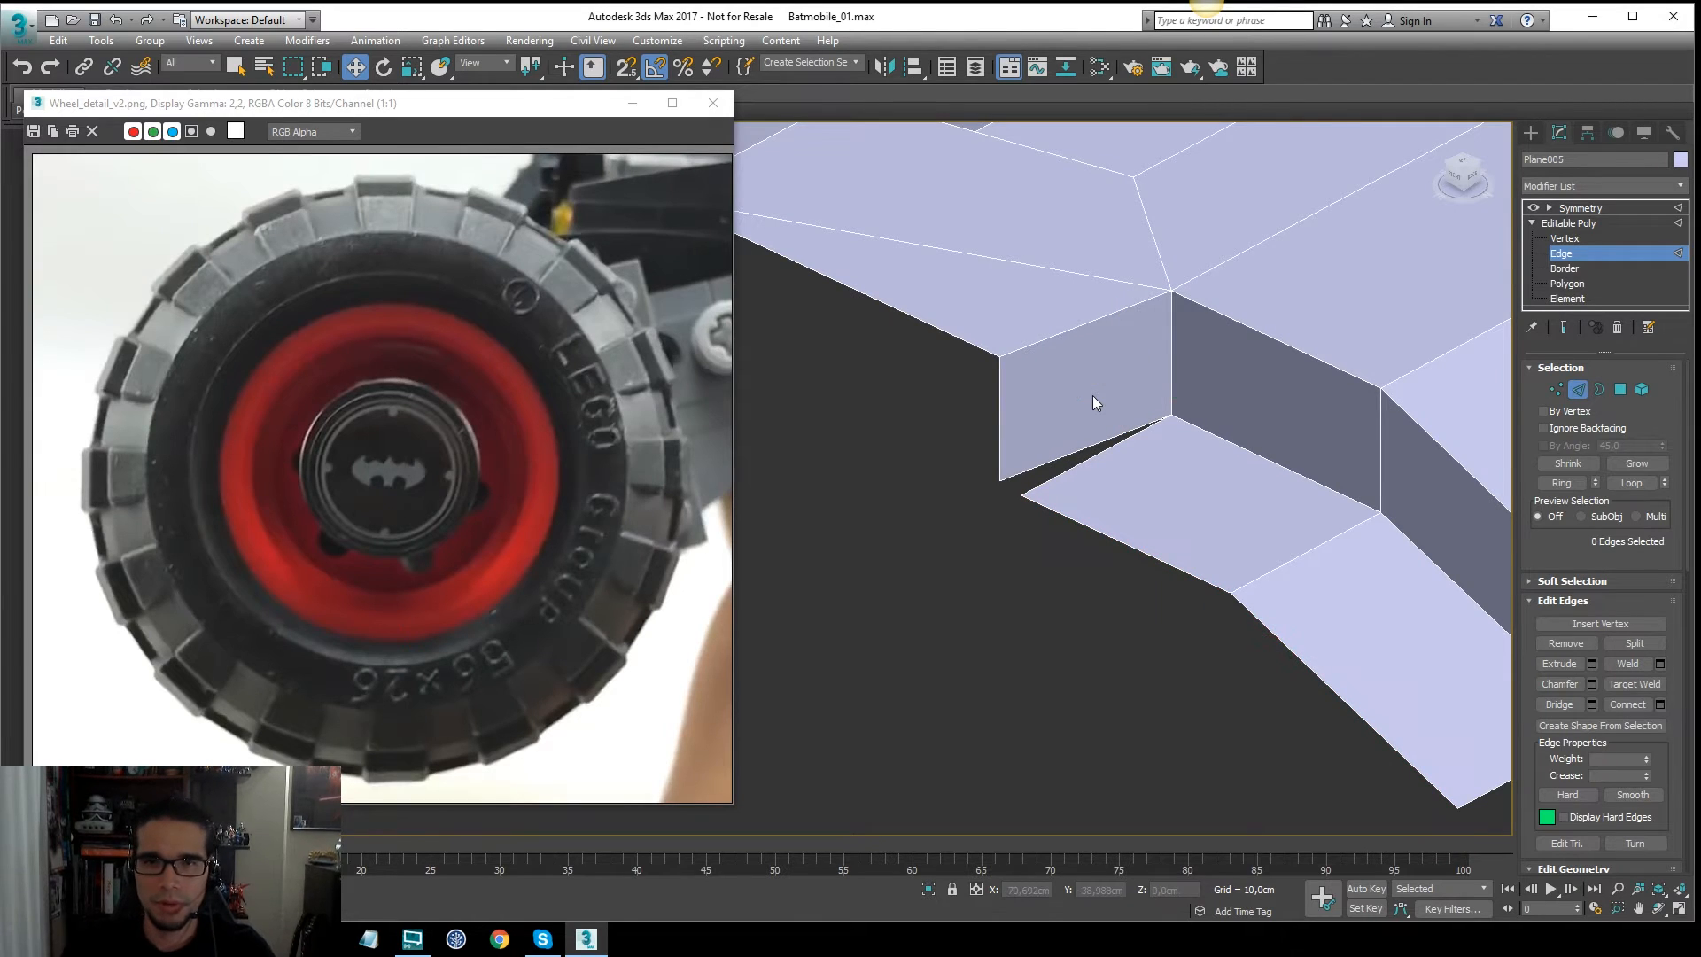
Step: Target weld the short side wall's lower outer vertex to the ledge's outer corner to close the gap
key("1")
left_click(1171, 415)
right_click(1052, 475)
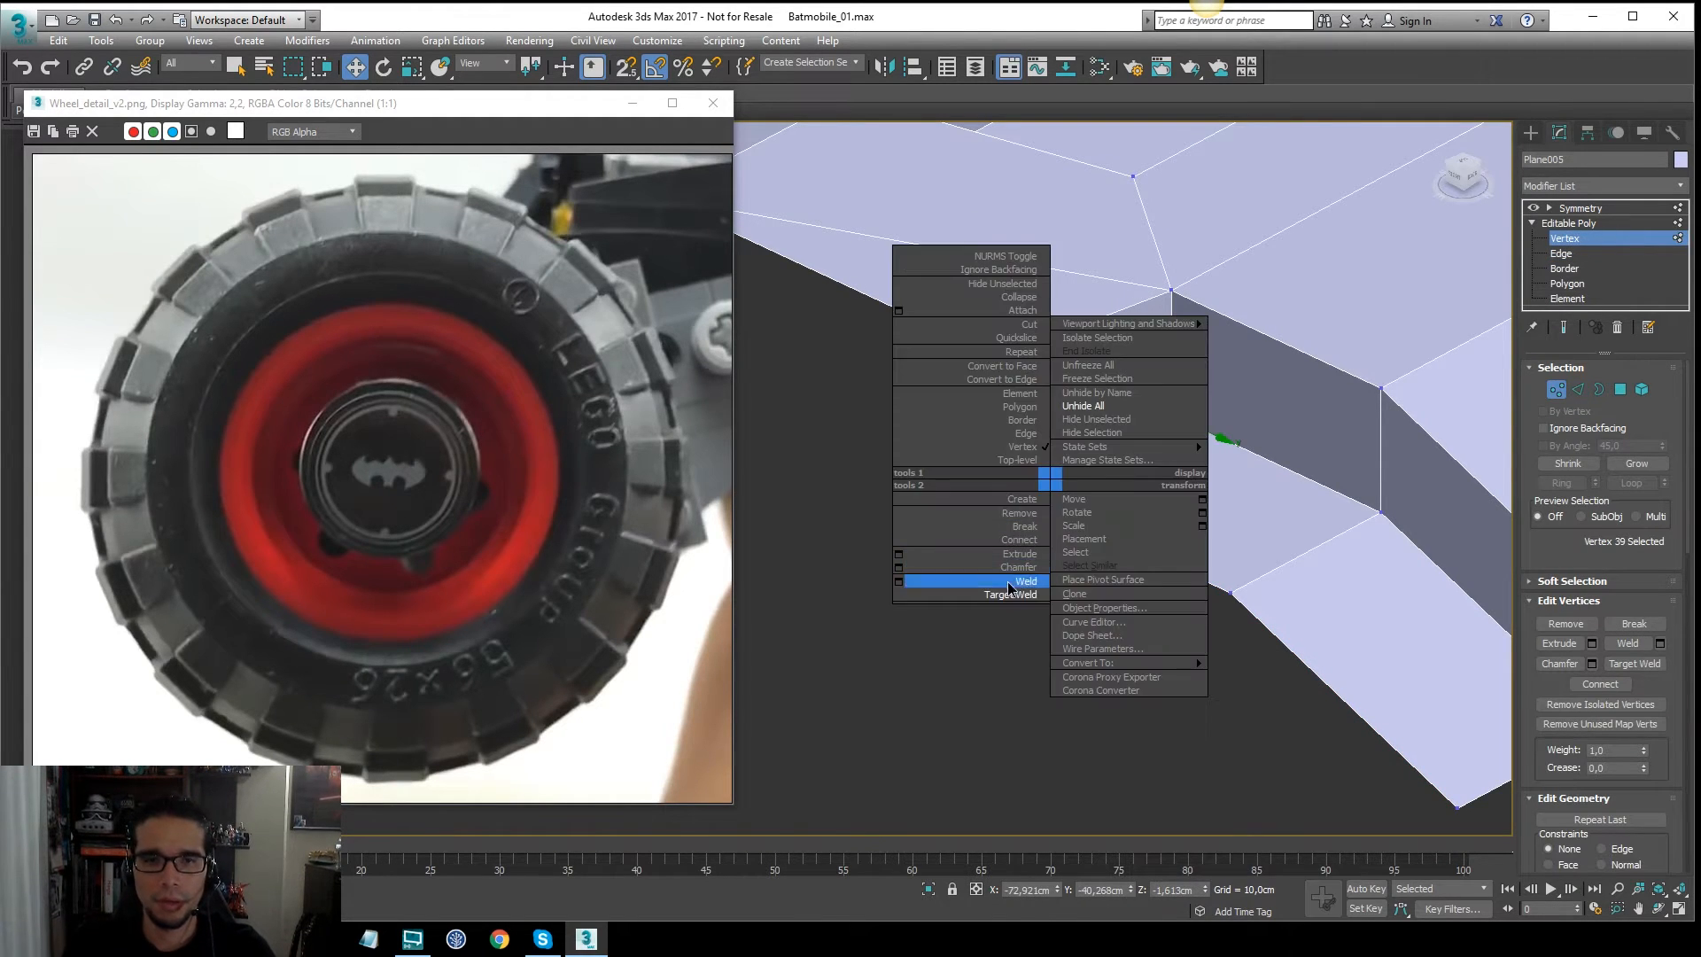
left_click(969, 577)
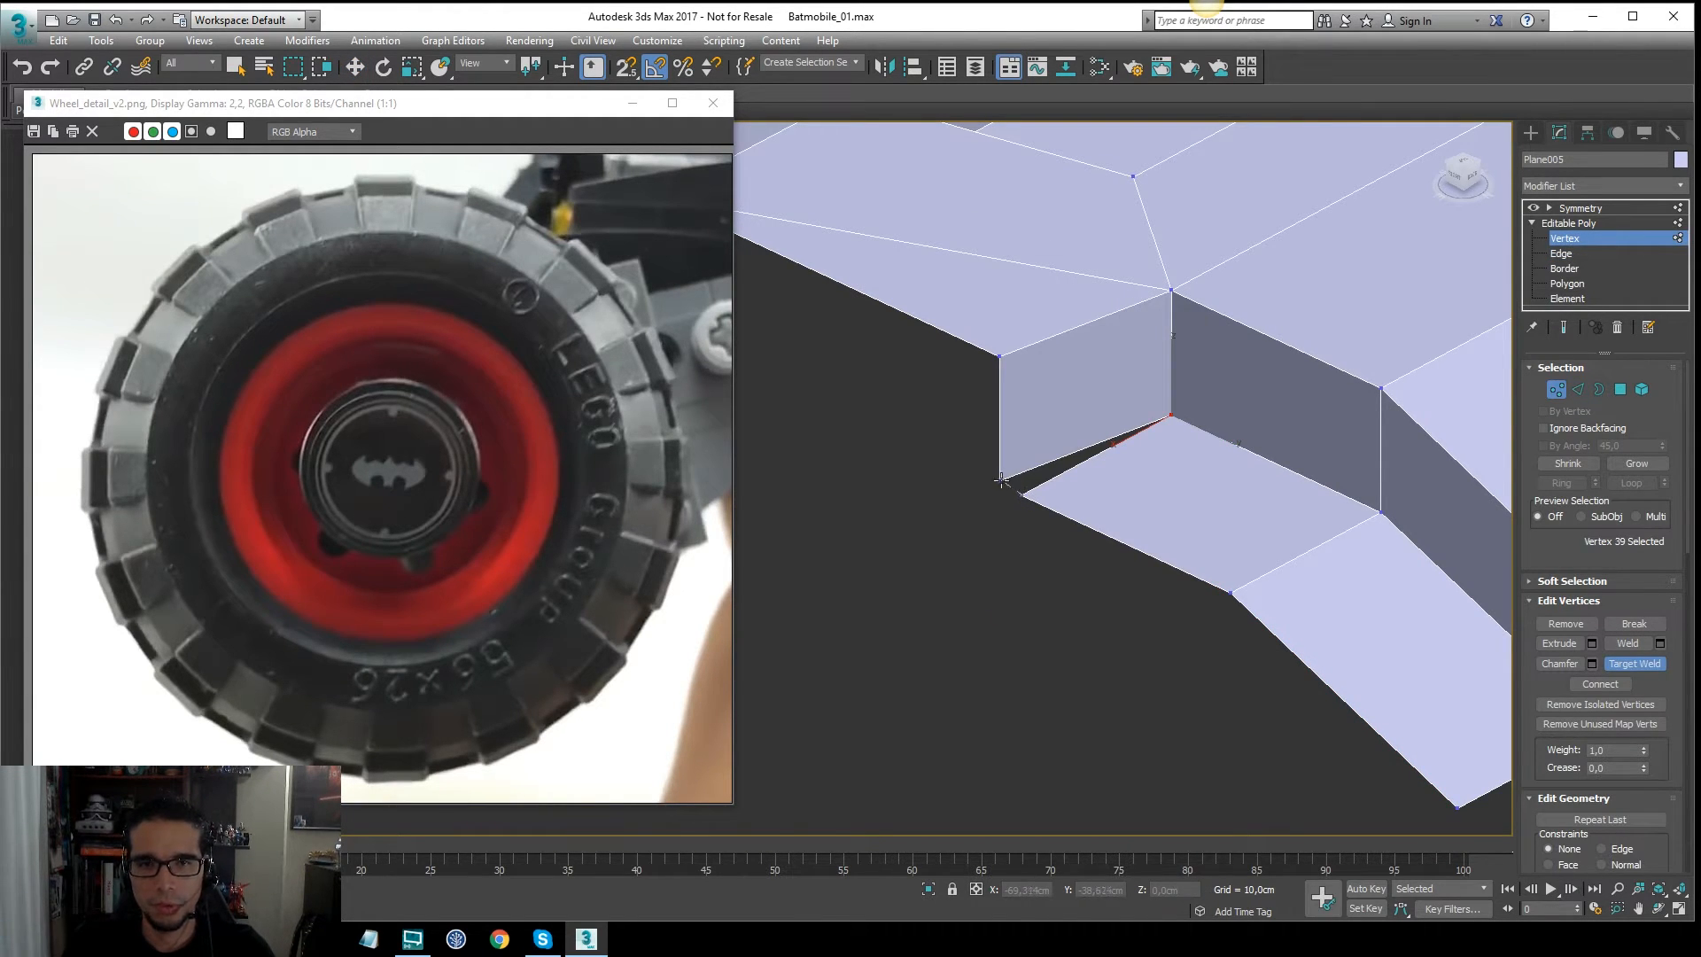
left_click(1002, 480)
key("w")
left_click(1002, 482)
Step: Extrude the ledge's open end edge diagonally downward to near the bottom corner of the end face
scroll(1054, 454, "down", 3)
middle_click_drag(1021, 410, 1169, 439, "alt")
scroll(1056, 443, "down", 2)
middle_click_drag(1126, 359, 1019, 356)
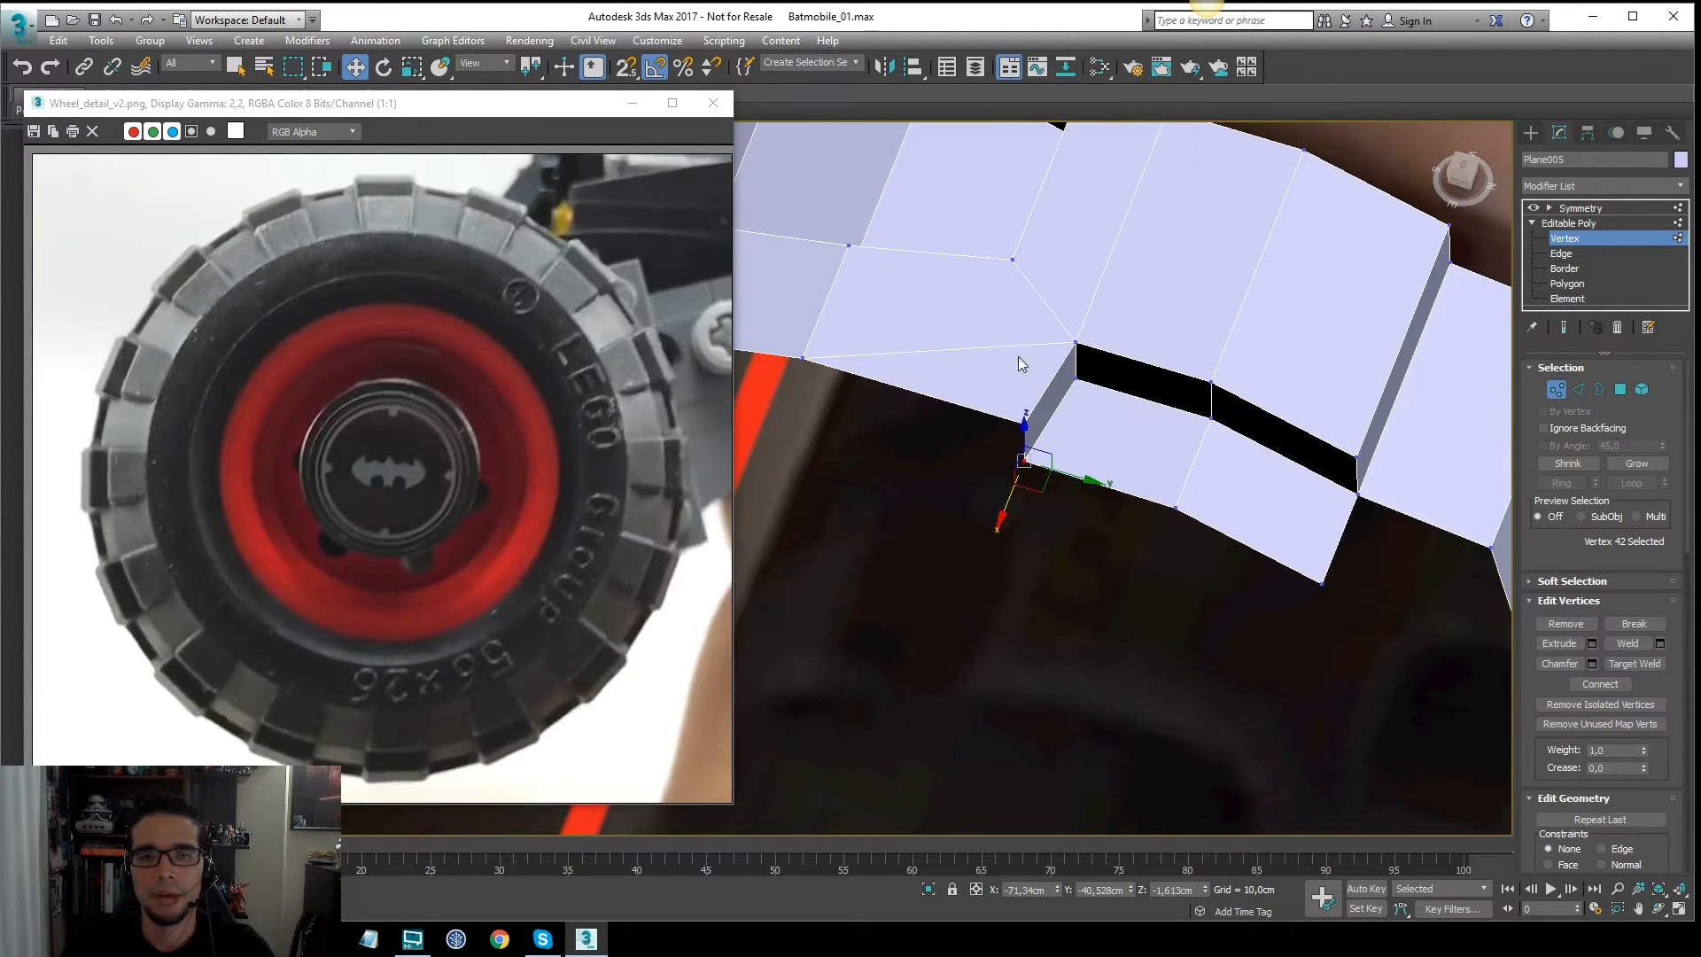
middle_click_drag(927, 297, 1012, 449)
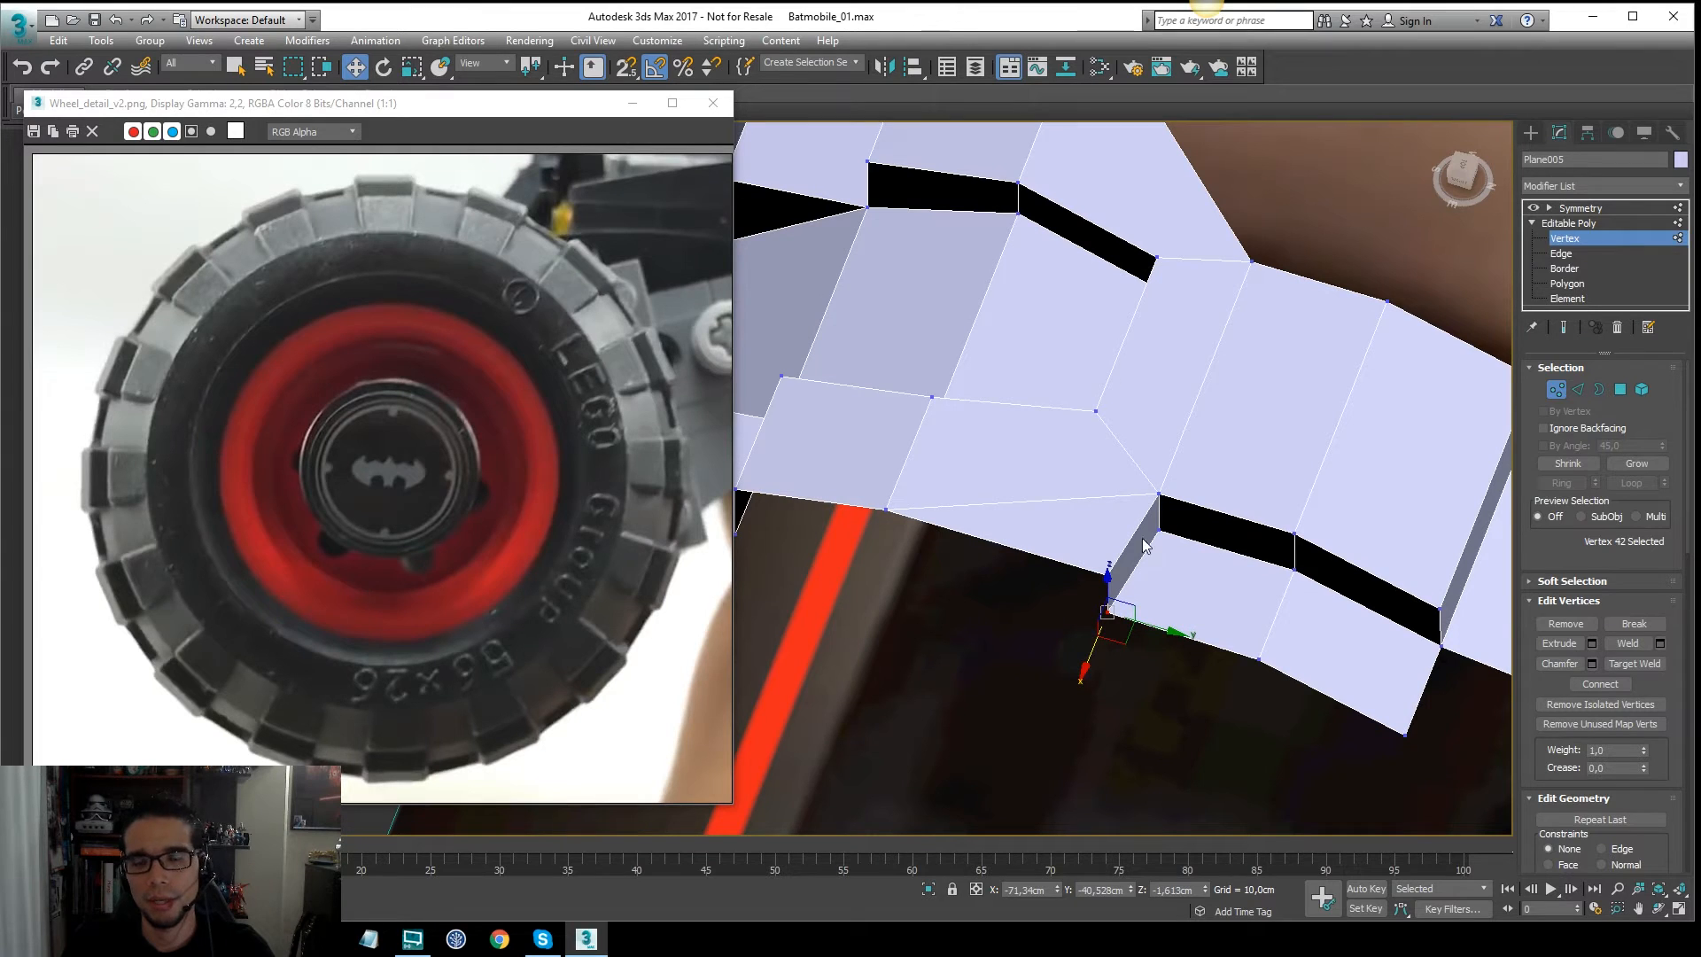
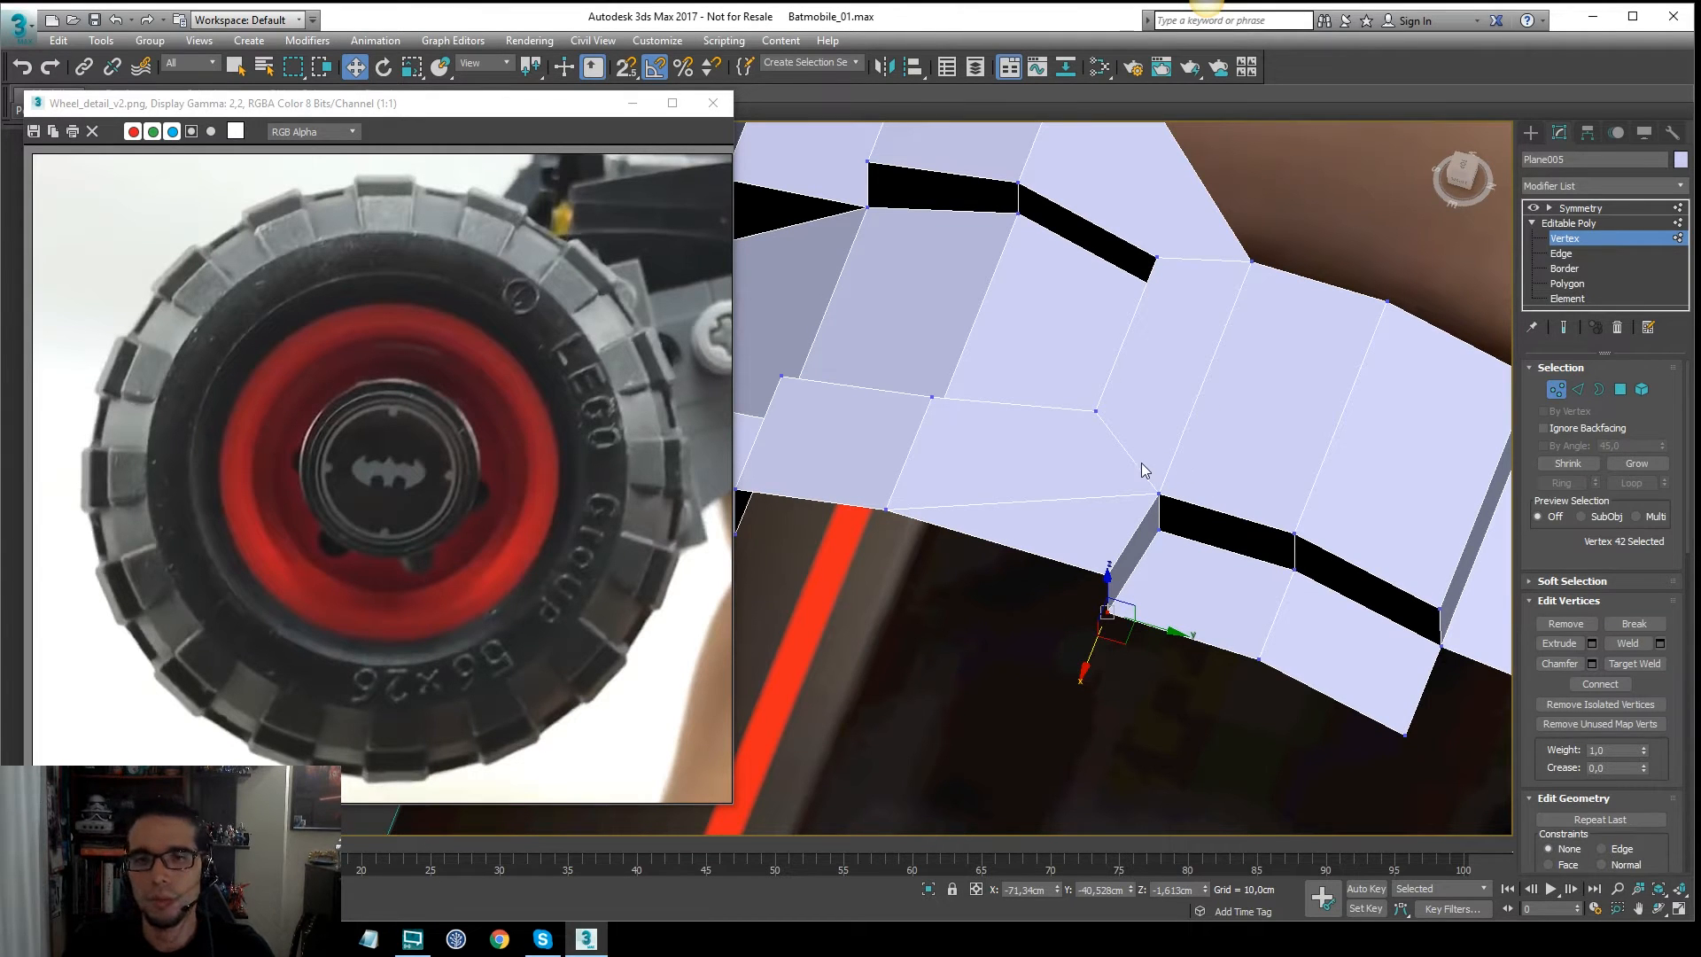
middle_click_drag(1251, 527, 1142, 409)
middle_click_drag(1276, 500, 1204, 399, "alt")
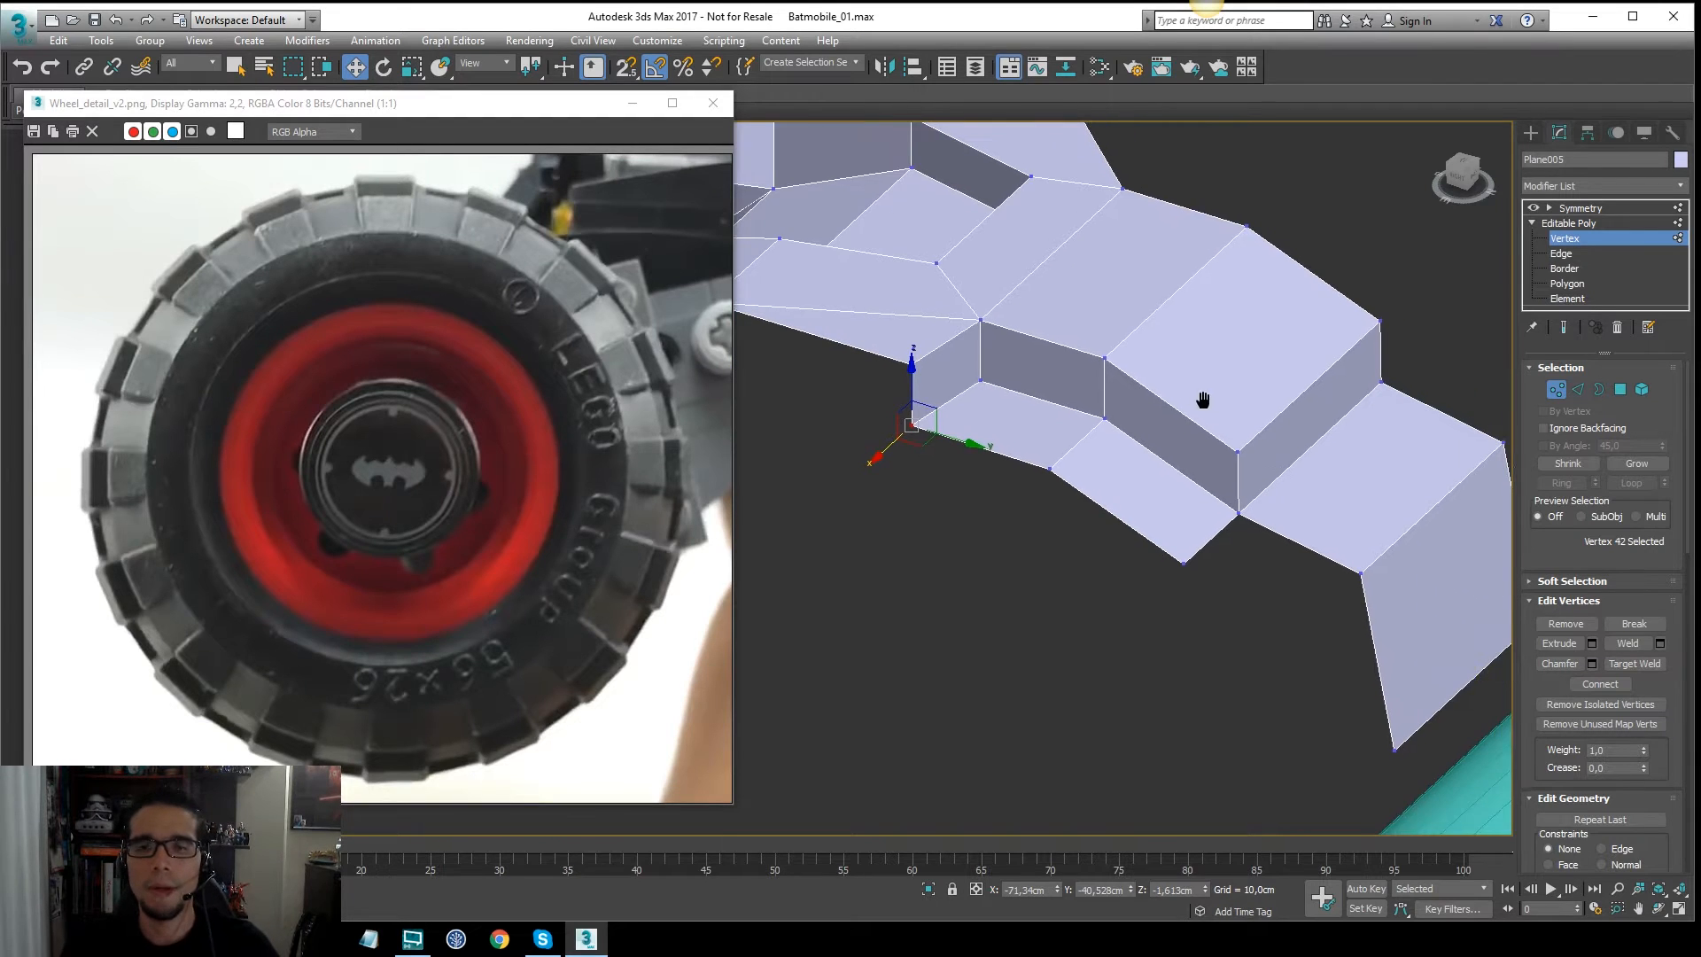
scroll(1223, 485, "up", 2)
middle_click_drag(1229, 526, 889, 456)
key("2")
left_click(1113, 496)
scroll(1155, 465, "down", 4)
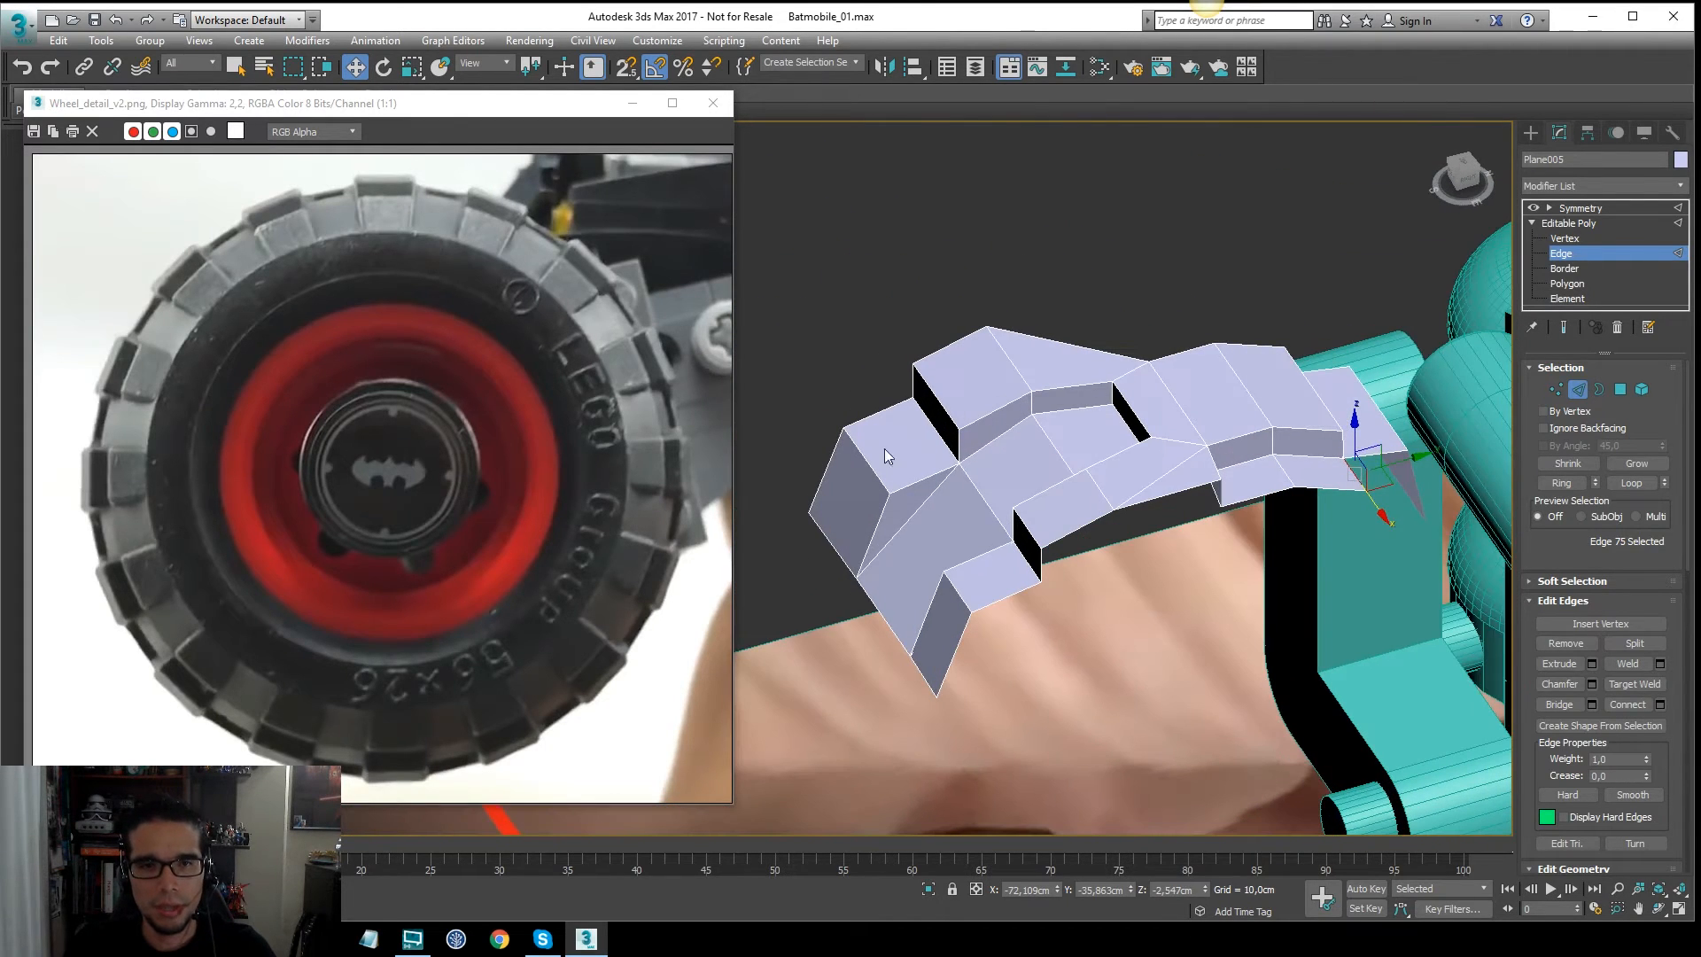
middle_click_drag(1027, 418, 895, 461, "alt")
scroll(1098, 390, "up", 3)
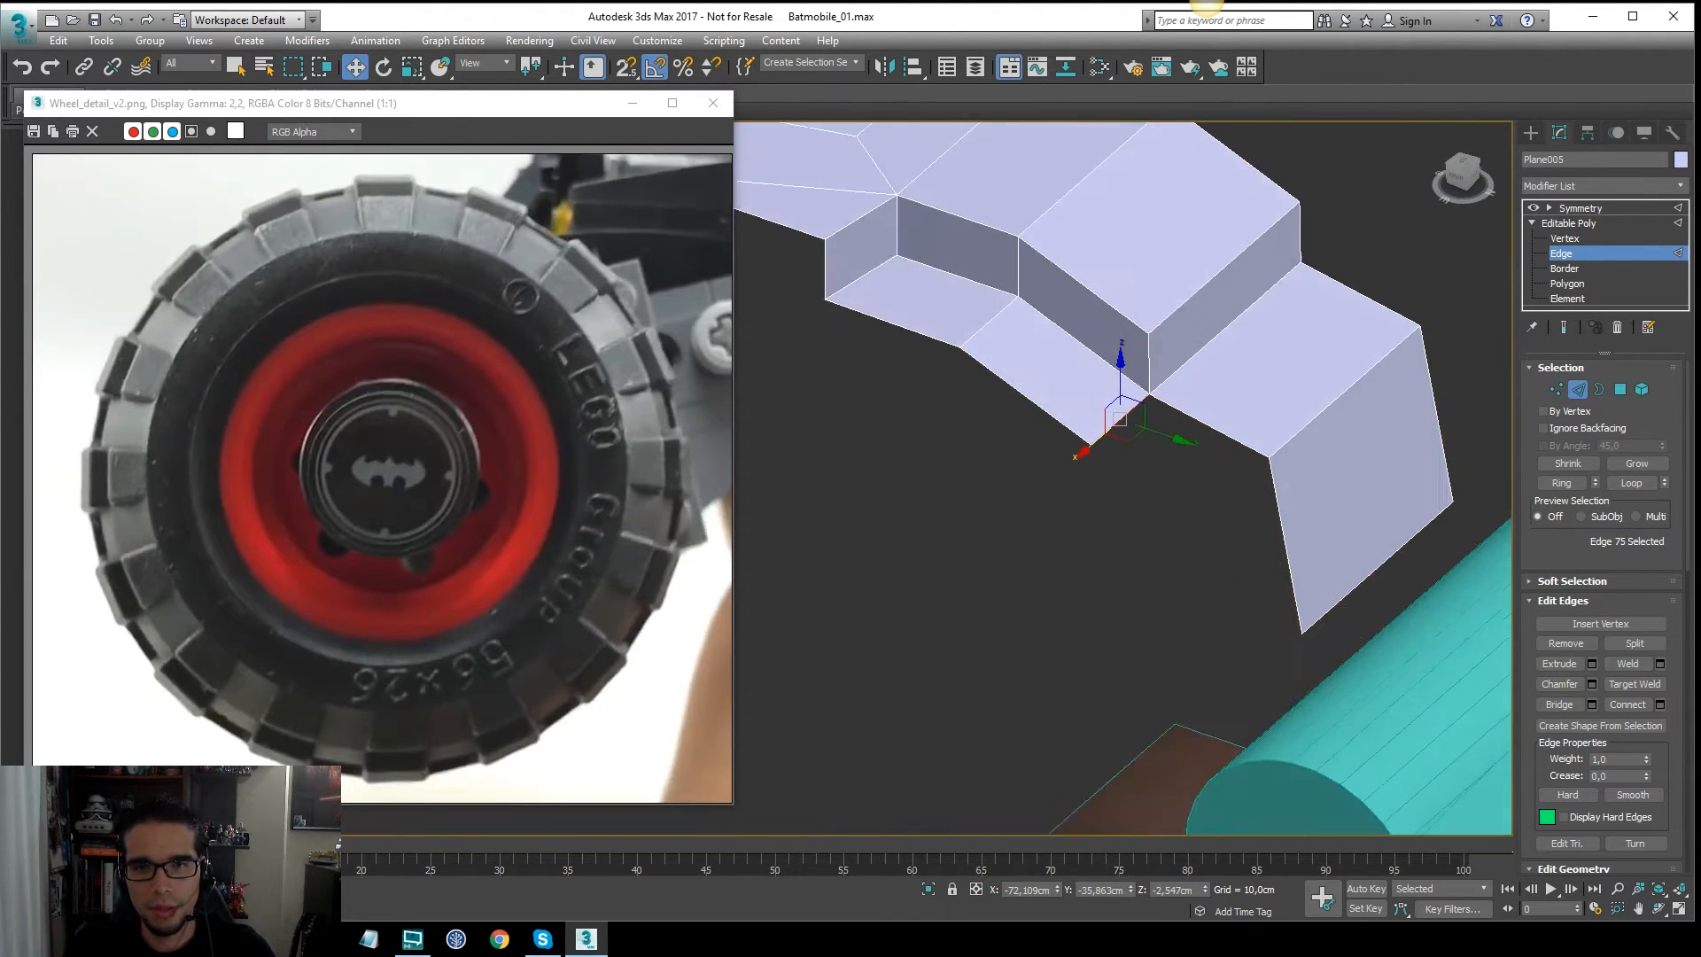
middle_click_drag(1099, 412, 1130, 399, "alt")
left_click_drag(1145, 406, 1204, 512, "shift")
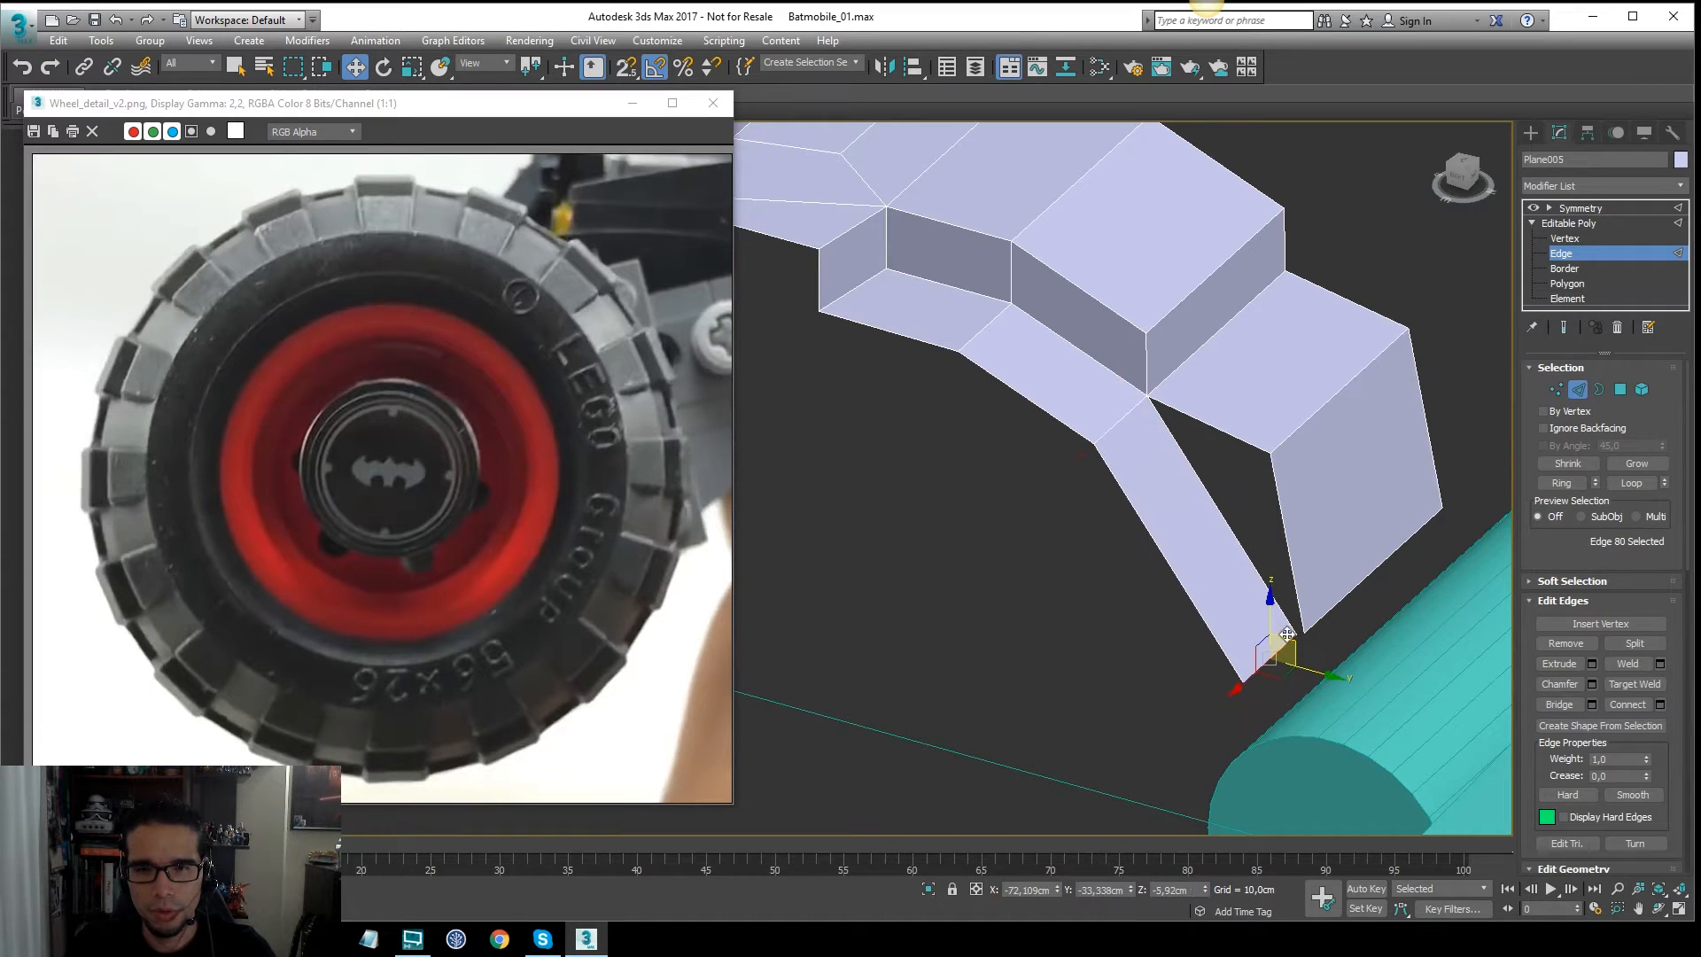
Step: With 3D snapping, move the extruded edge onto the end face's bottom corner and select the two coincident vertices there
scroll(1275, 625, "up", 6)
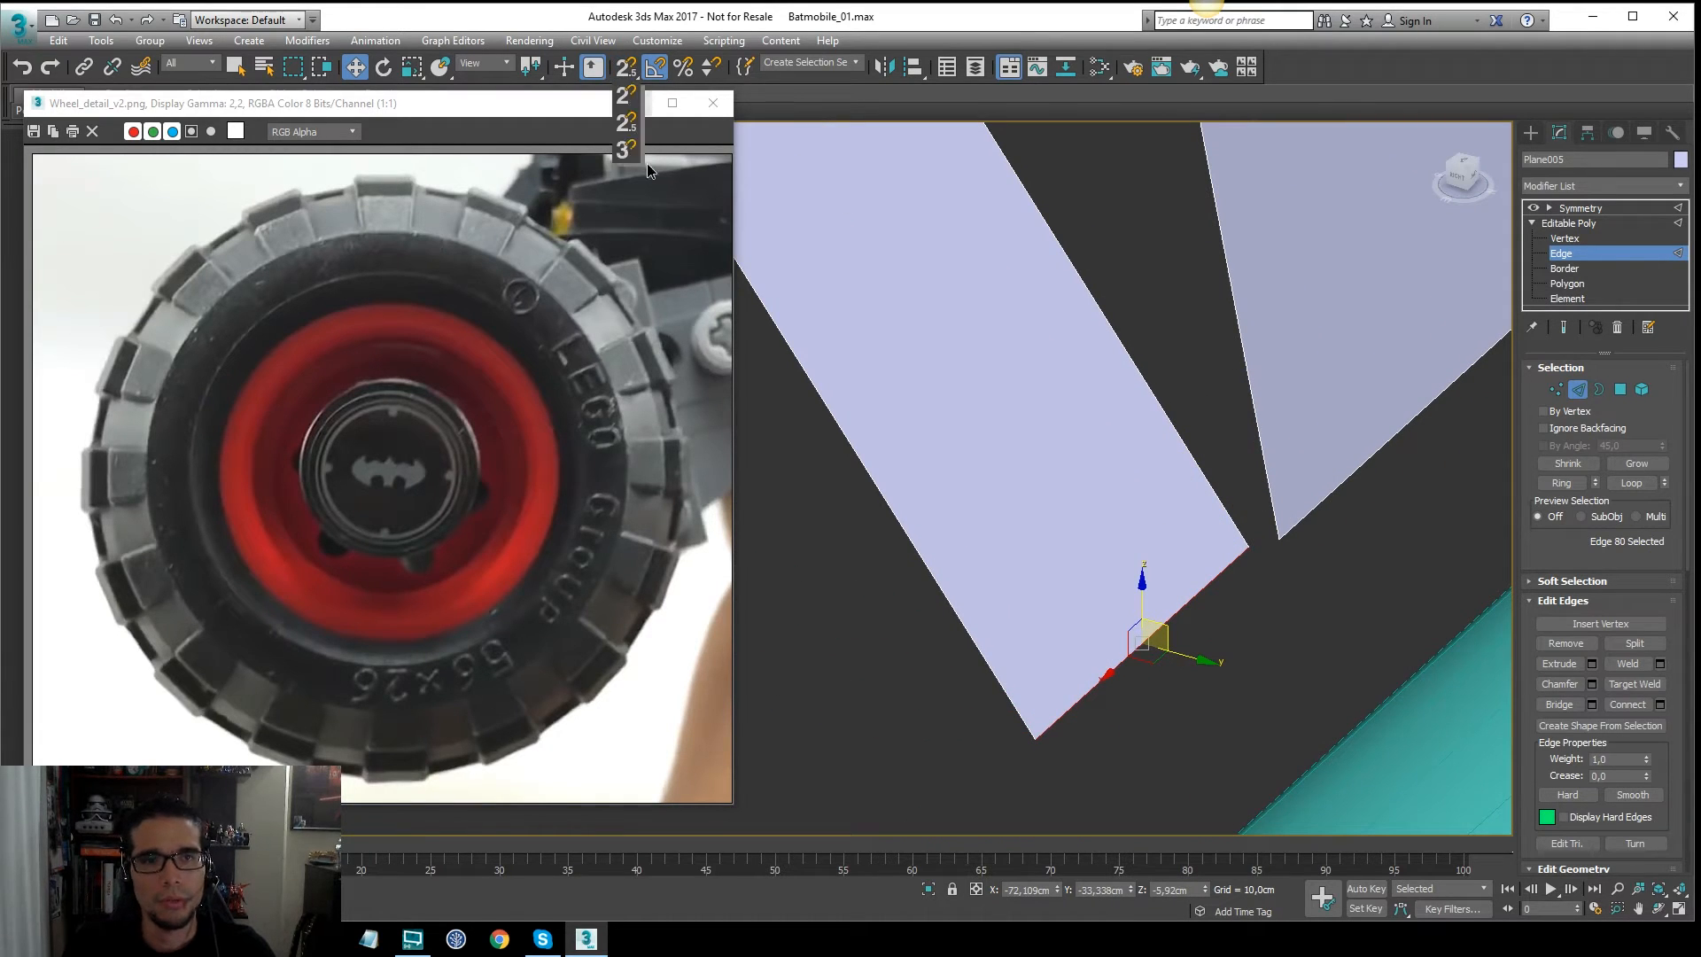
left_click(627, 149)
middle_click_drag(1293, 546, 1256, 539)
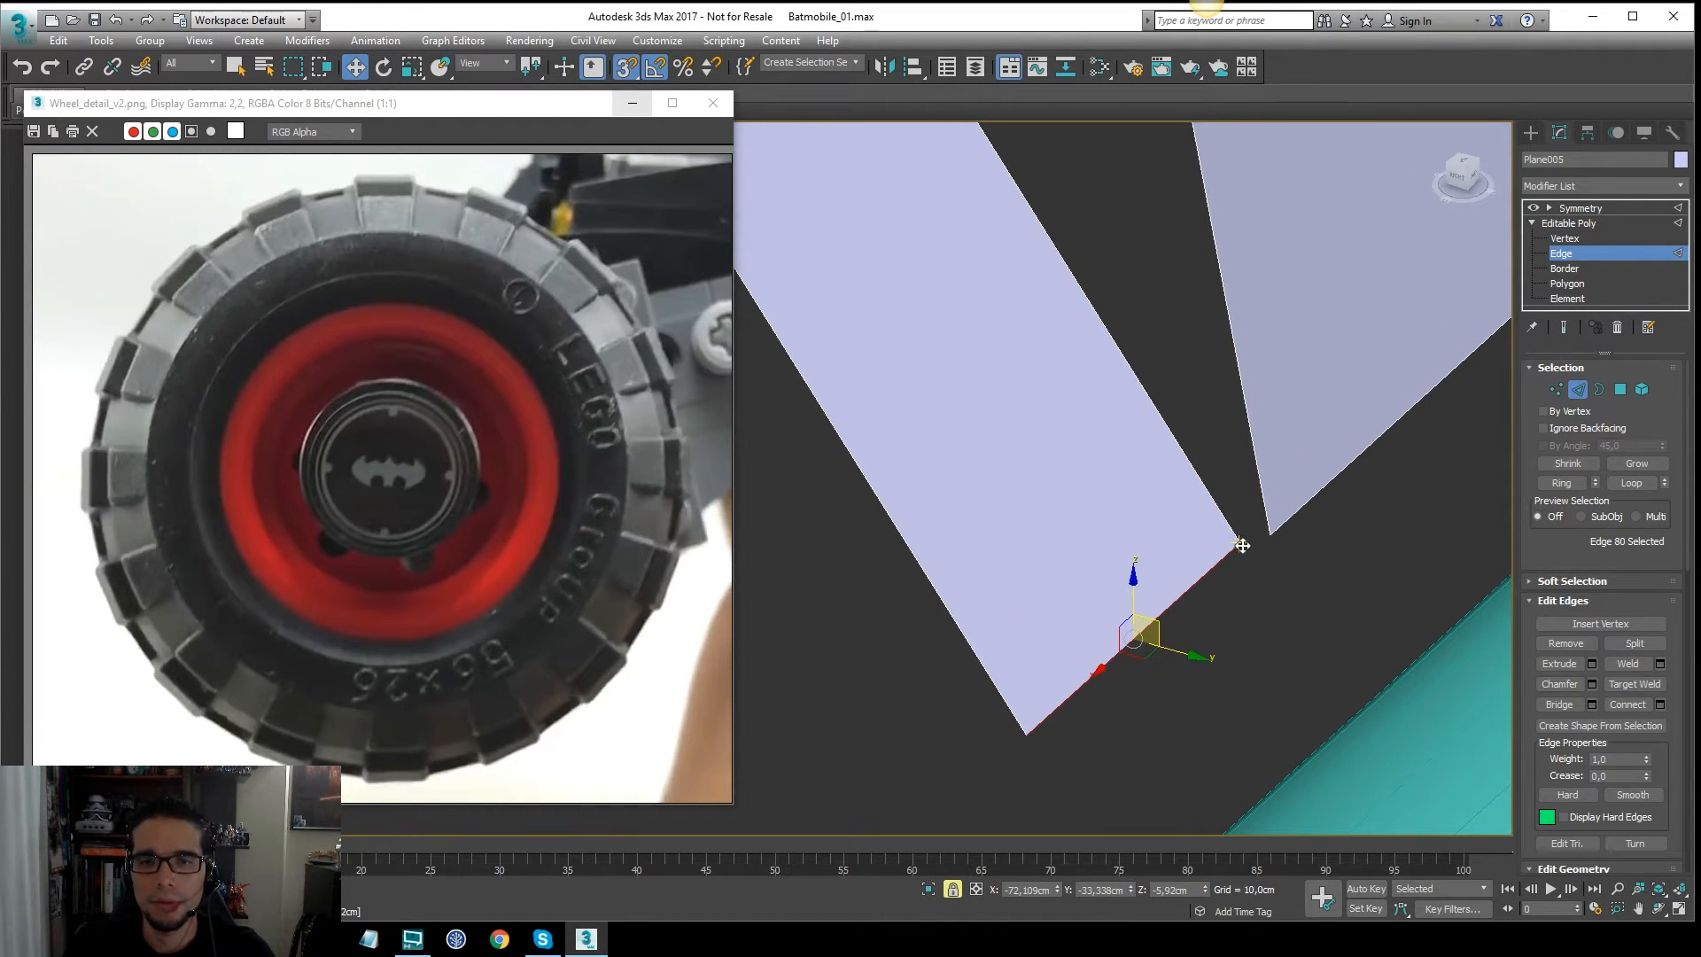
left_click_drag(1242, 546, 1266, 538)
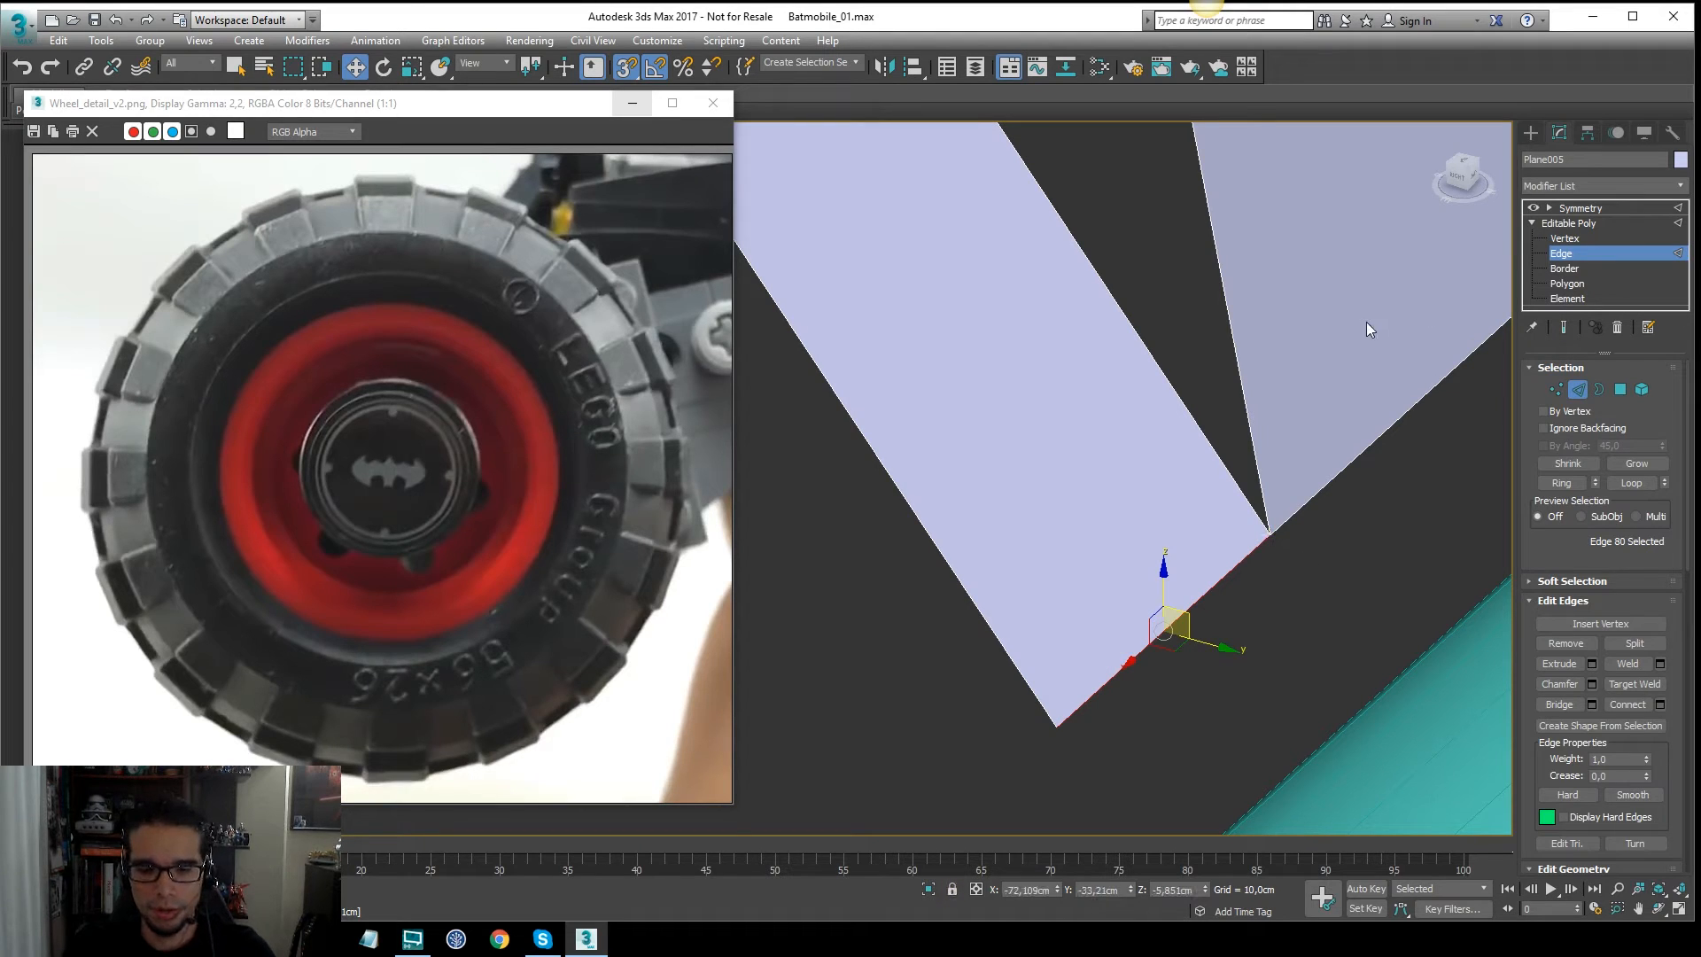
key("1")
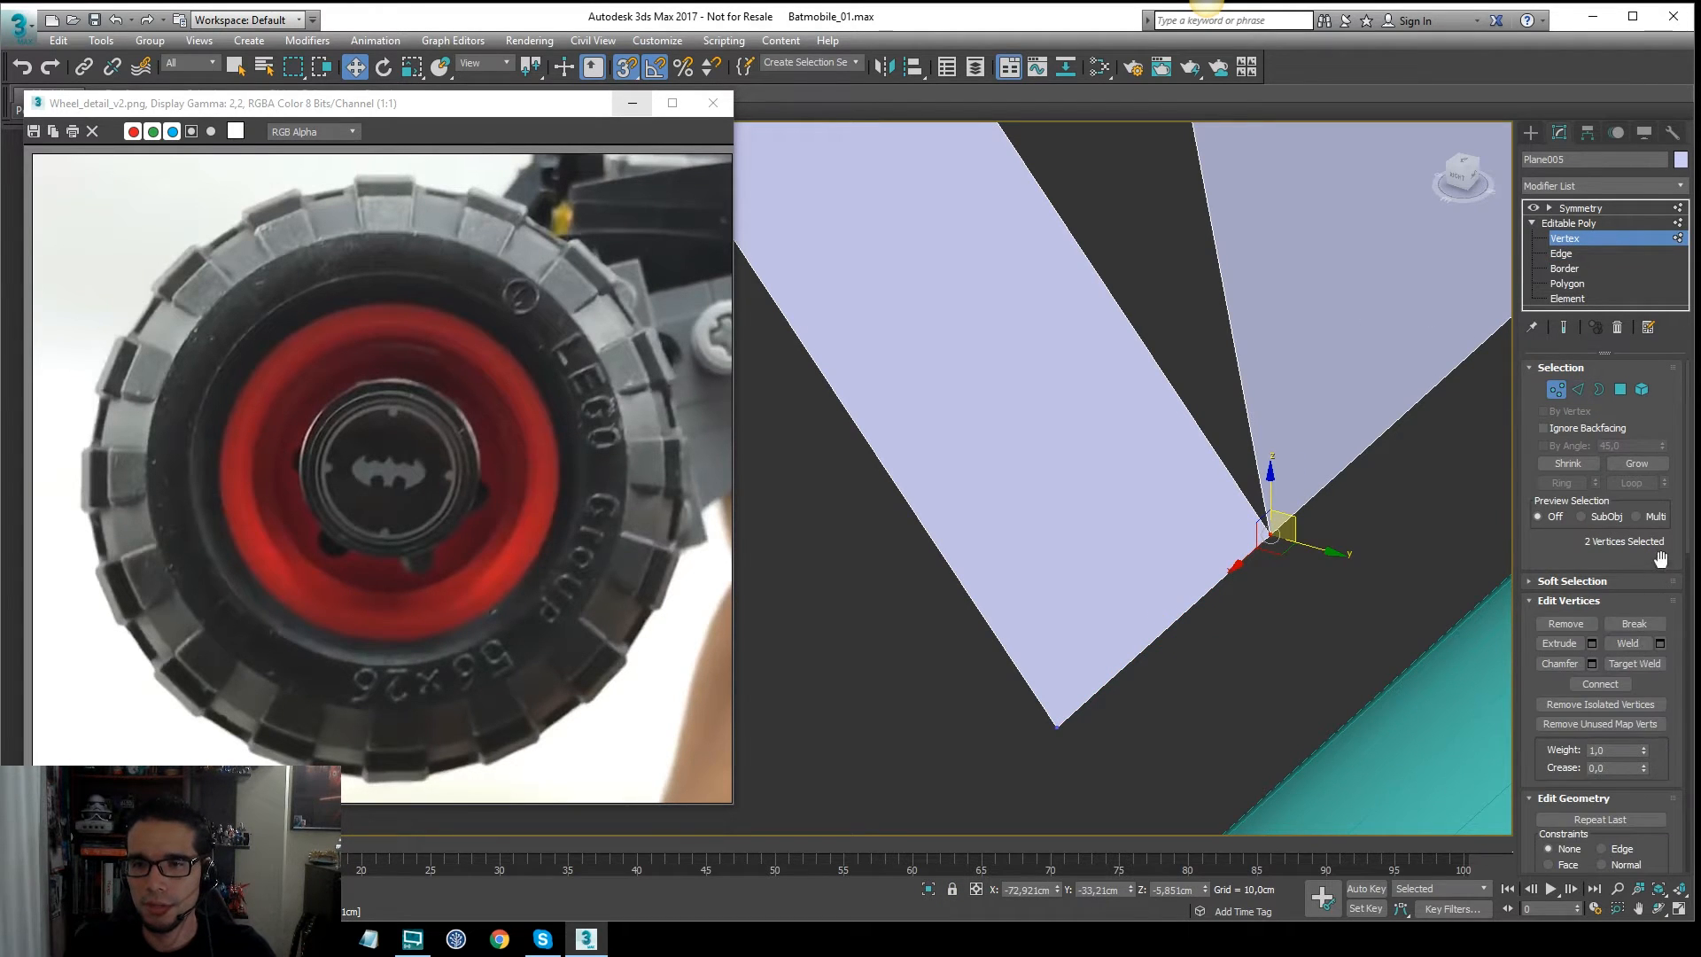
scroll(1666, 549, "down", 5)
scroll(1199, 407, "down", 6)
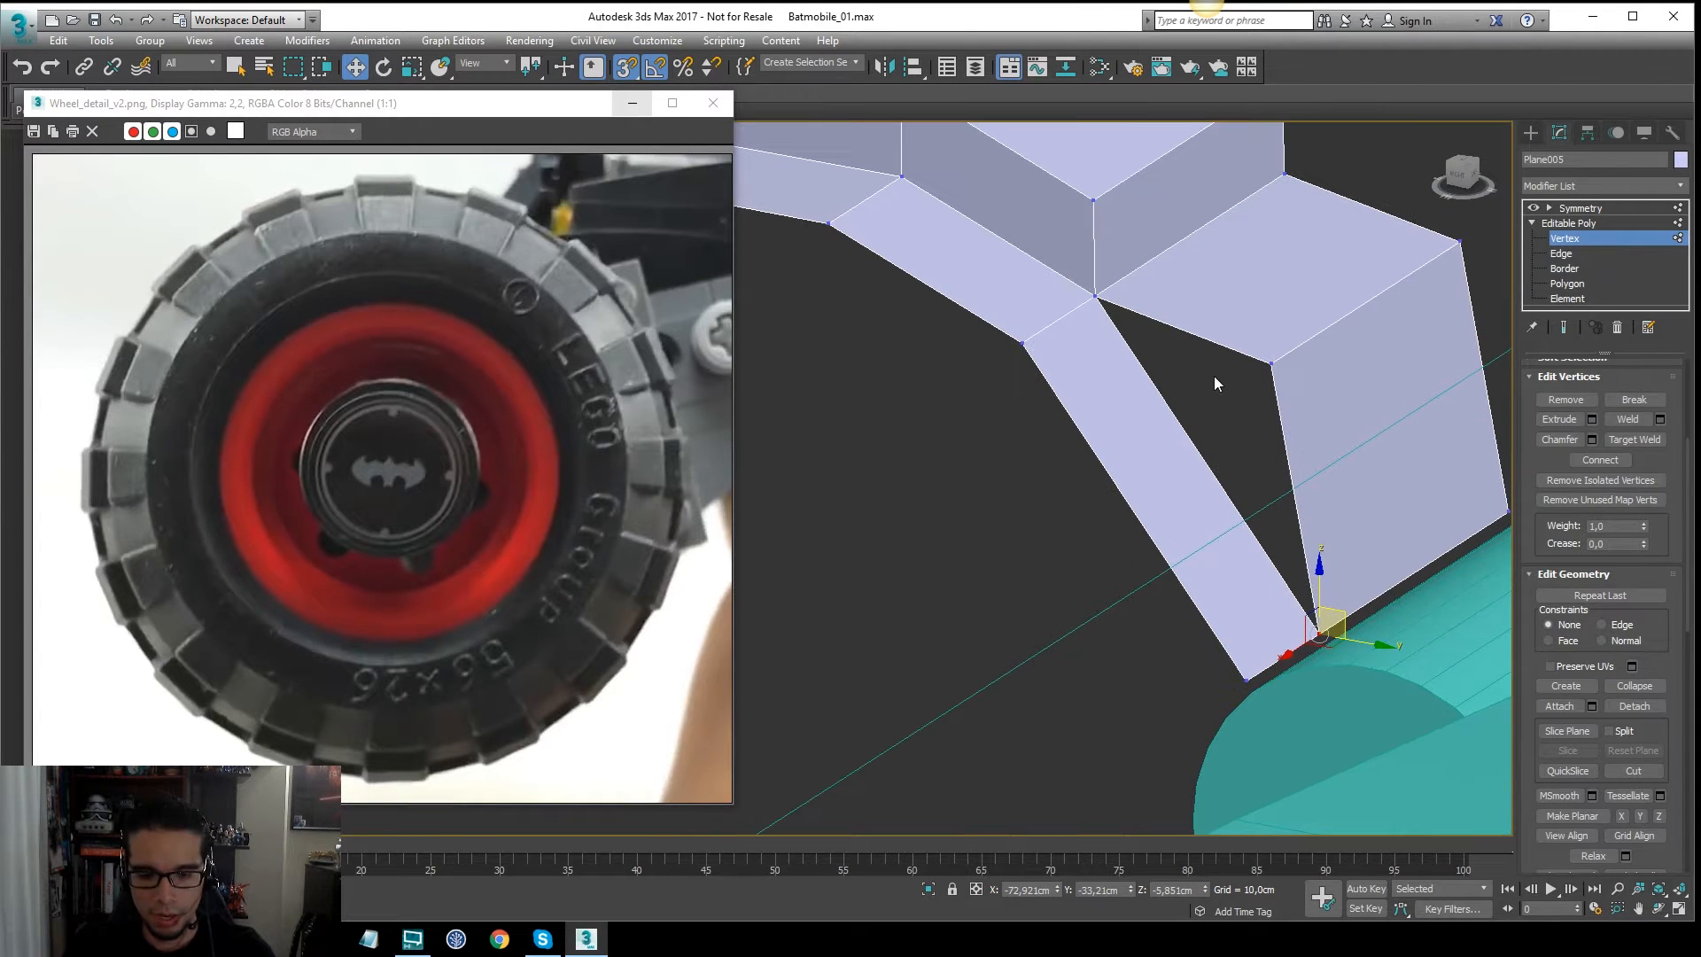
Step: Extrude the open edge above the triangular gap downward by about 1.1 cm and display the model in wireframe
key("2")
scroll(1232, 335, "up", 5)
middle_click_drag(1197, 293, 1200, 305, "alt")
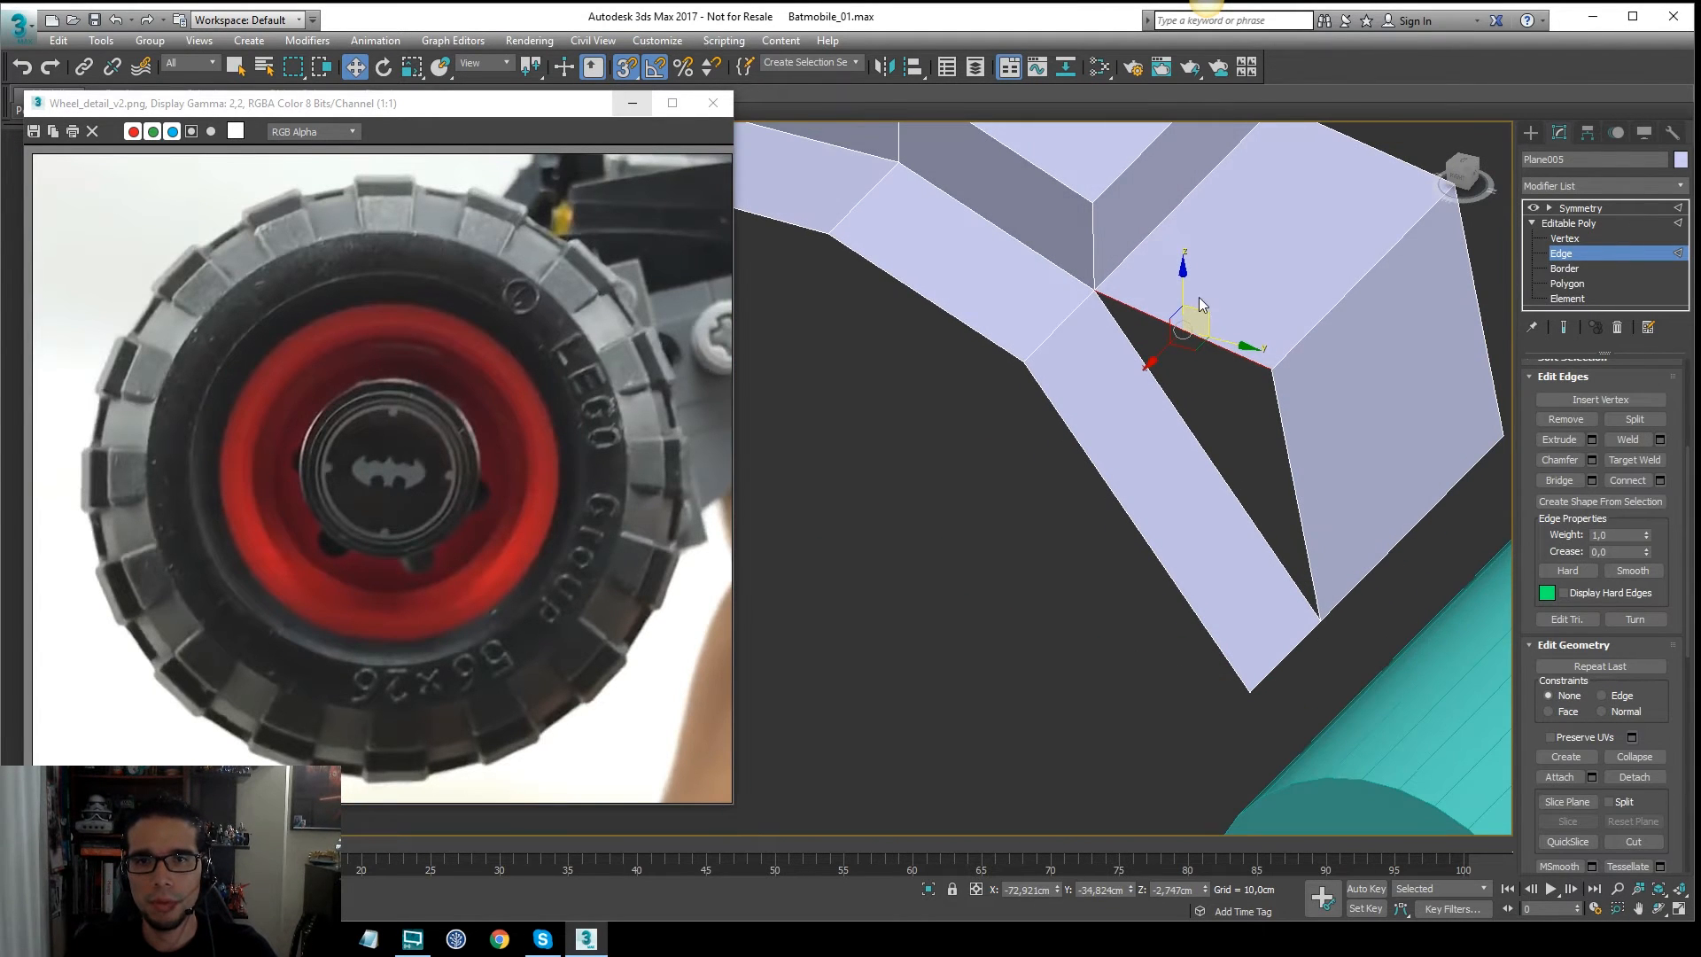
left_click_drag(1182, 295, 1182, 382, "shift")
key("F3")
middle_click_drag(1236, 480, 1221, 396)
scroll(1221, 395, "up", 2)
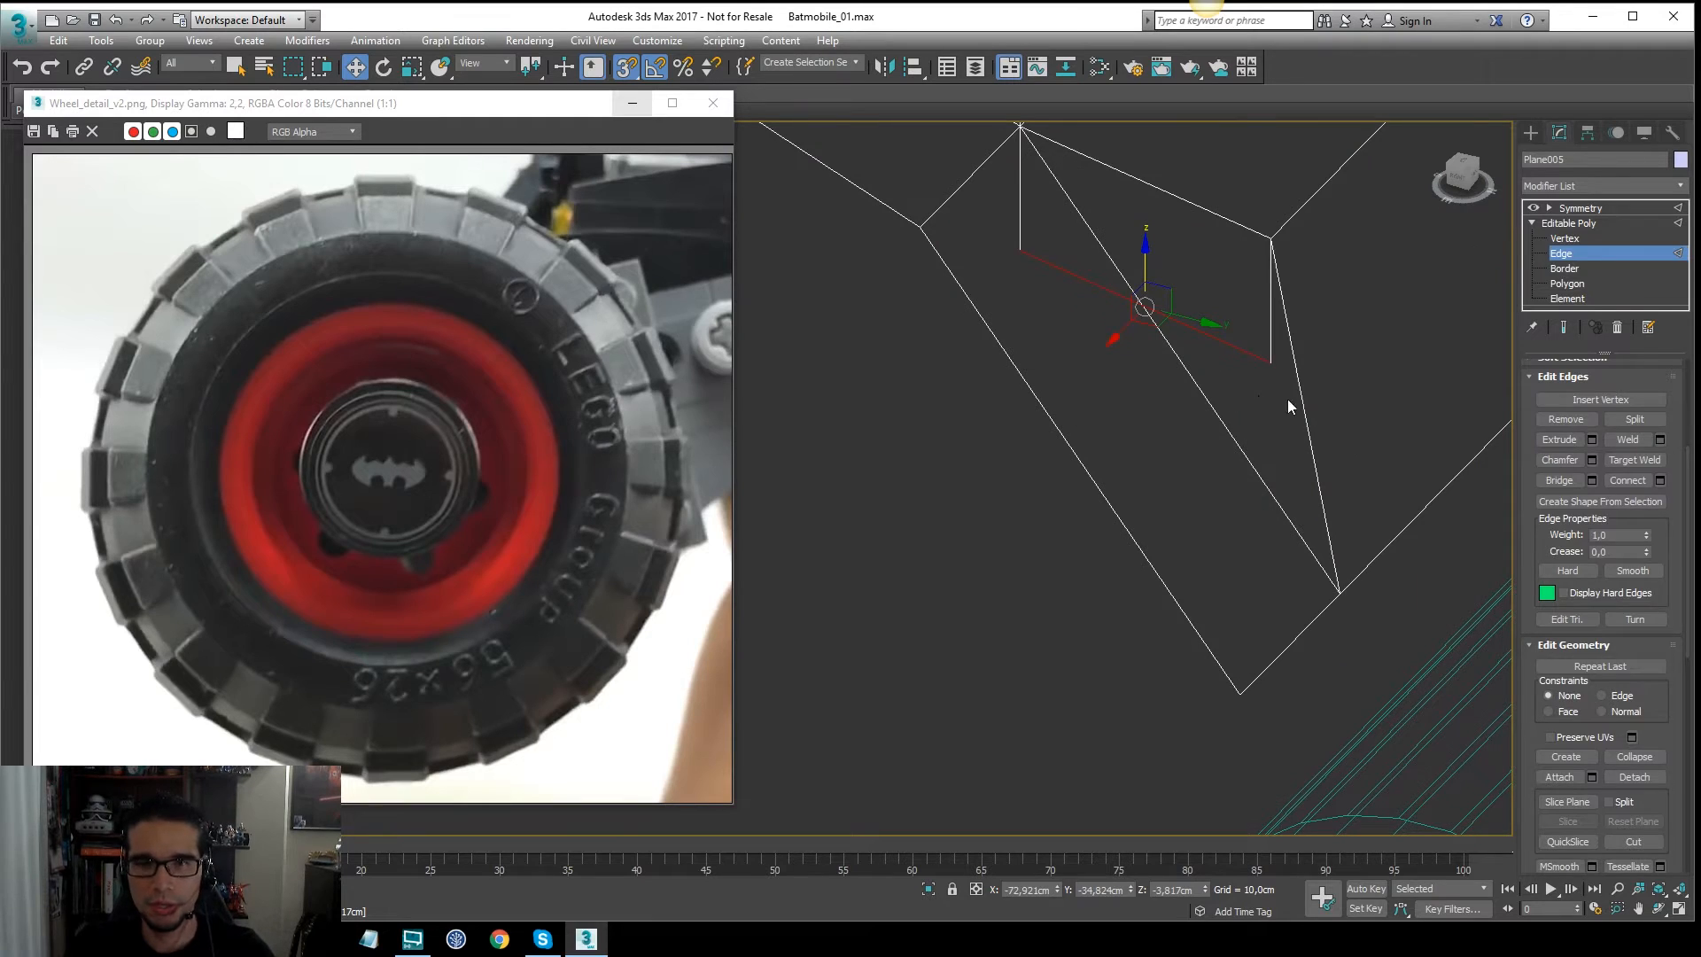
Step: Target weld the new wall's lower vertices to the end face's bottom corner and the gap's upper inner corner
key("1")
right_click(1314, 372)
left_click(1258, 486)
left_click(1270, 363)
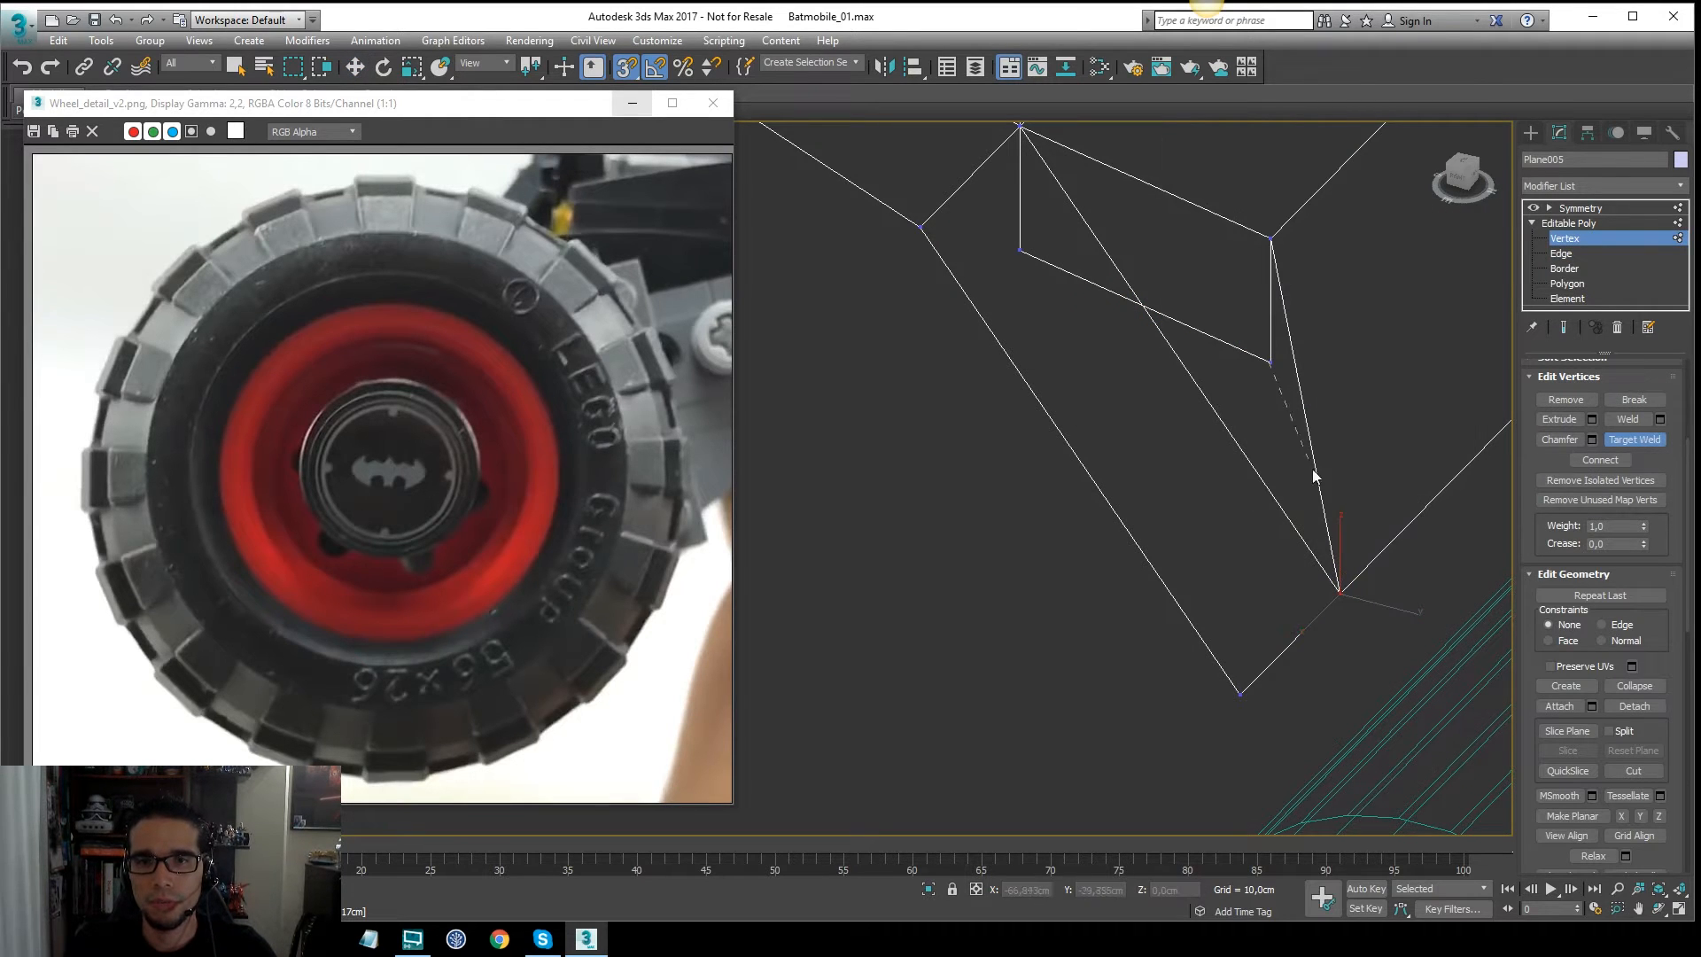
left_click(1340, 592)
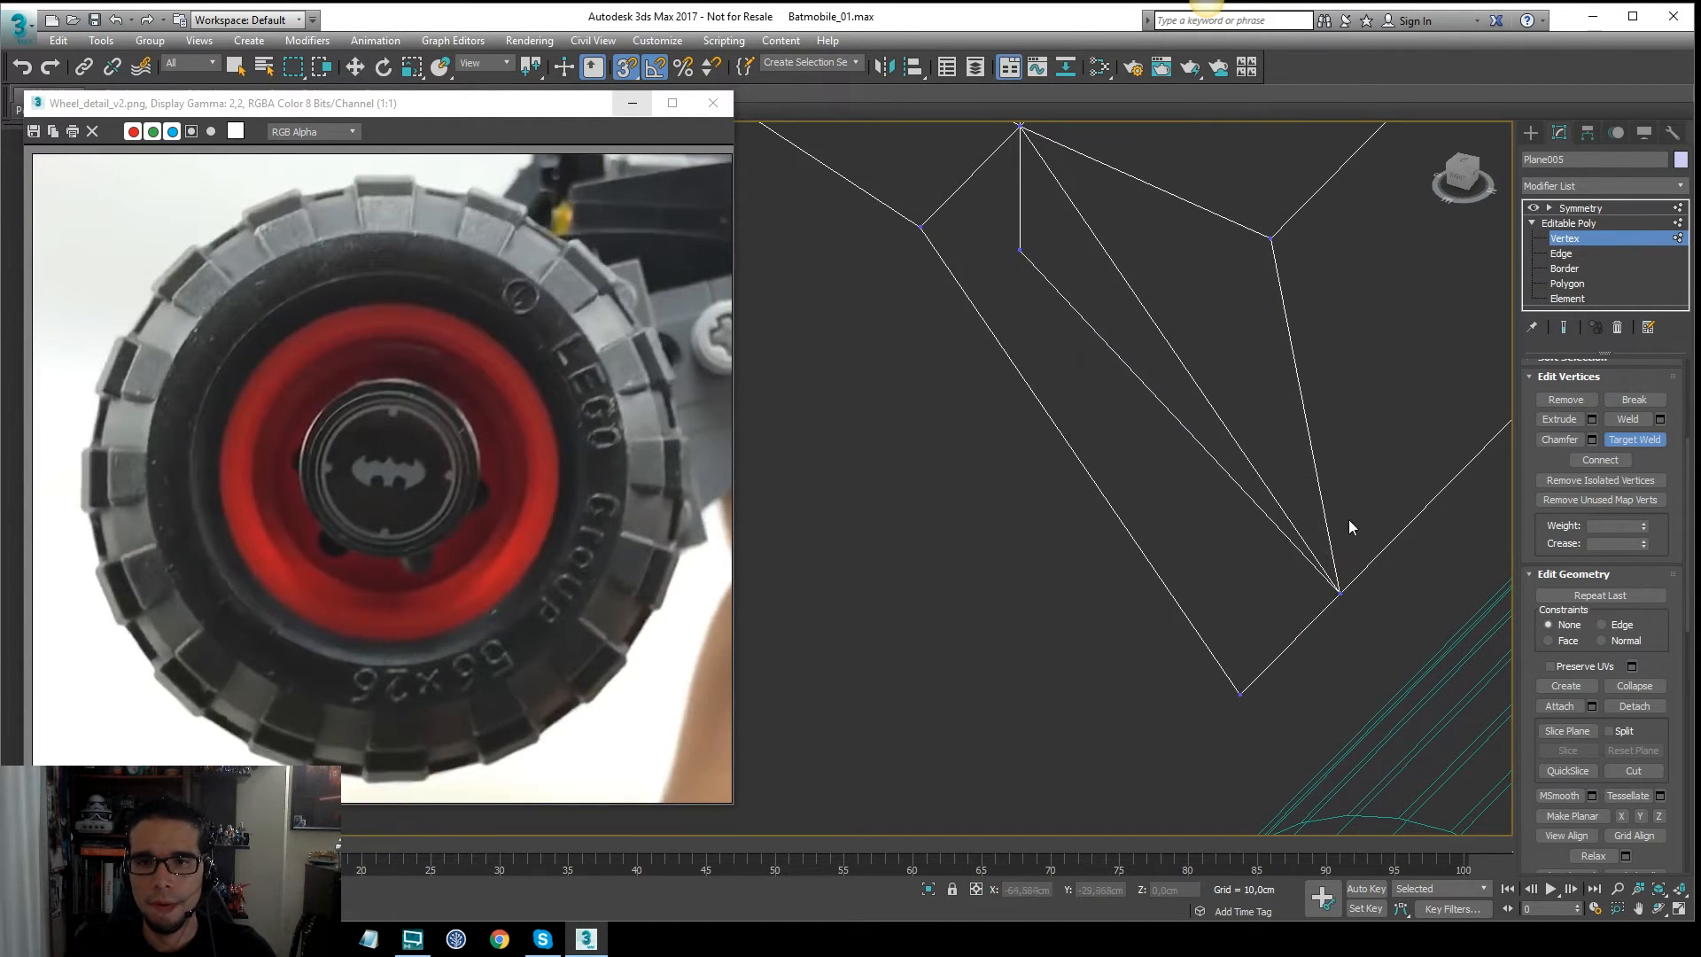
left_click(974, 264)
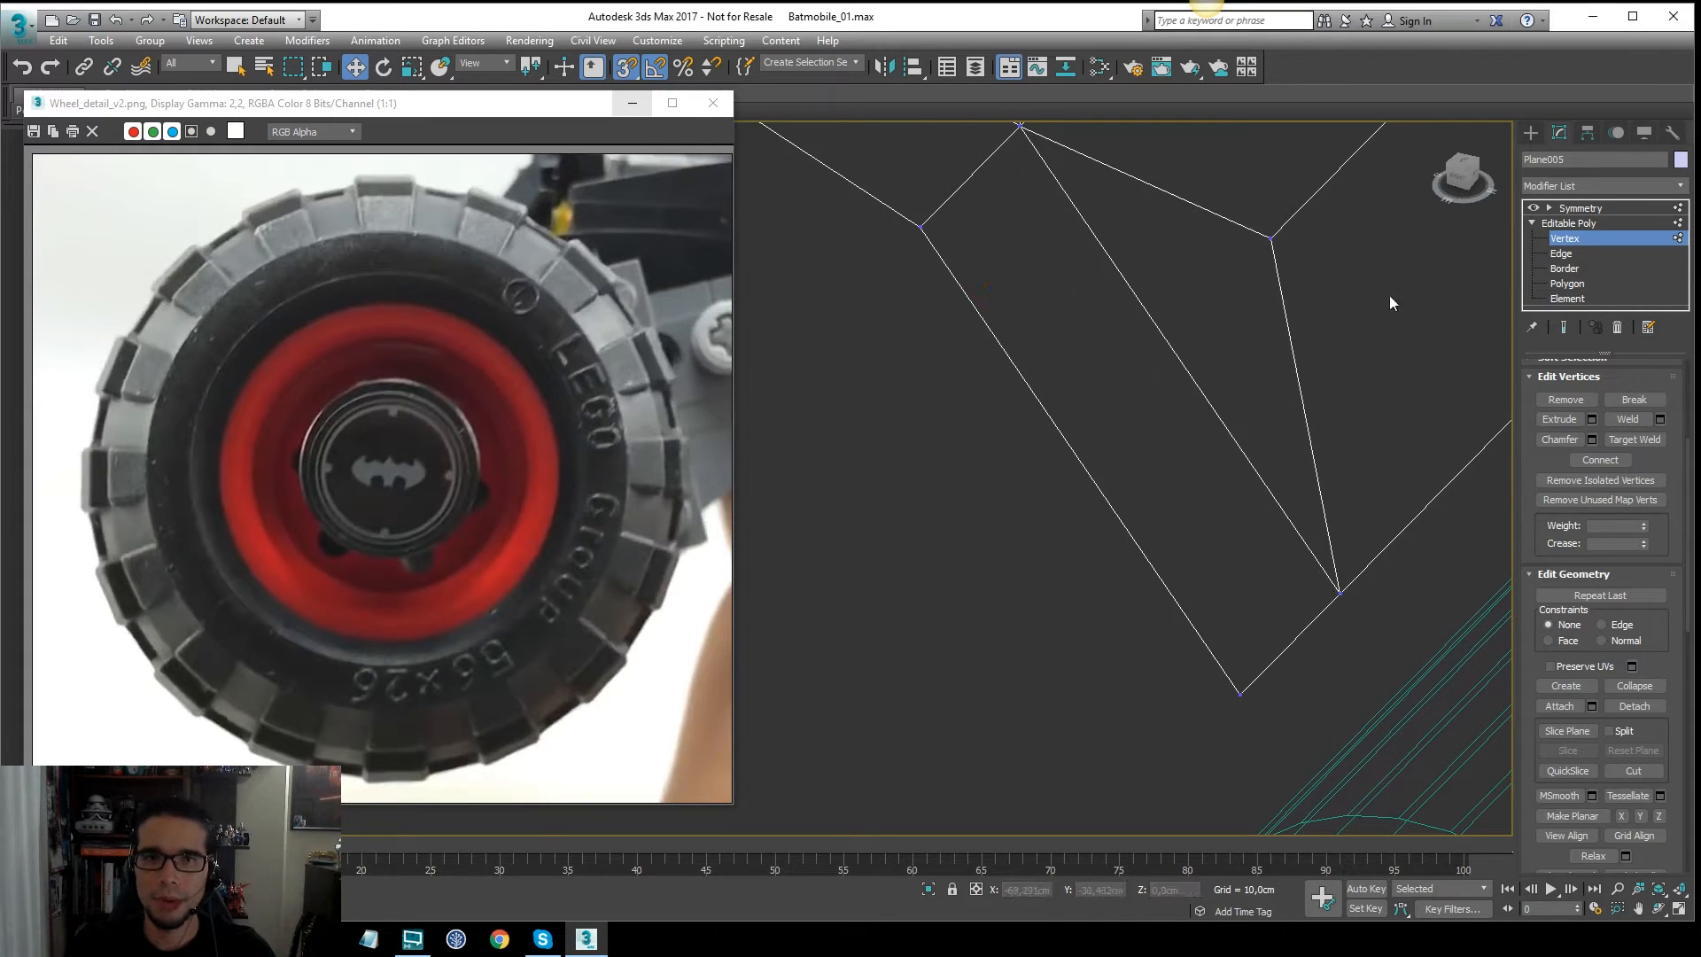
Step: Restore shaded display, leave vertex editing and return to the Symmetry modifier to show the full mirrored tread segment
key("F3")
scroll(1292, 387, "down", 2)
key("F4")
middle_click_drag(1240, 387, 1232, 460, "alt")
left_click(1182, 401)
scroll(1137, 403, "down", 2)
left_click(1584, 227)
left_click(1608, 211)
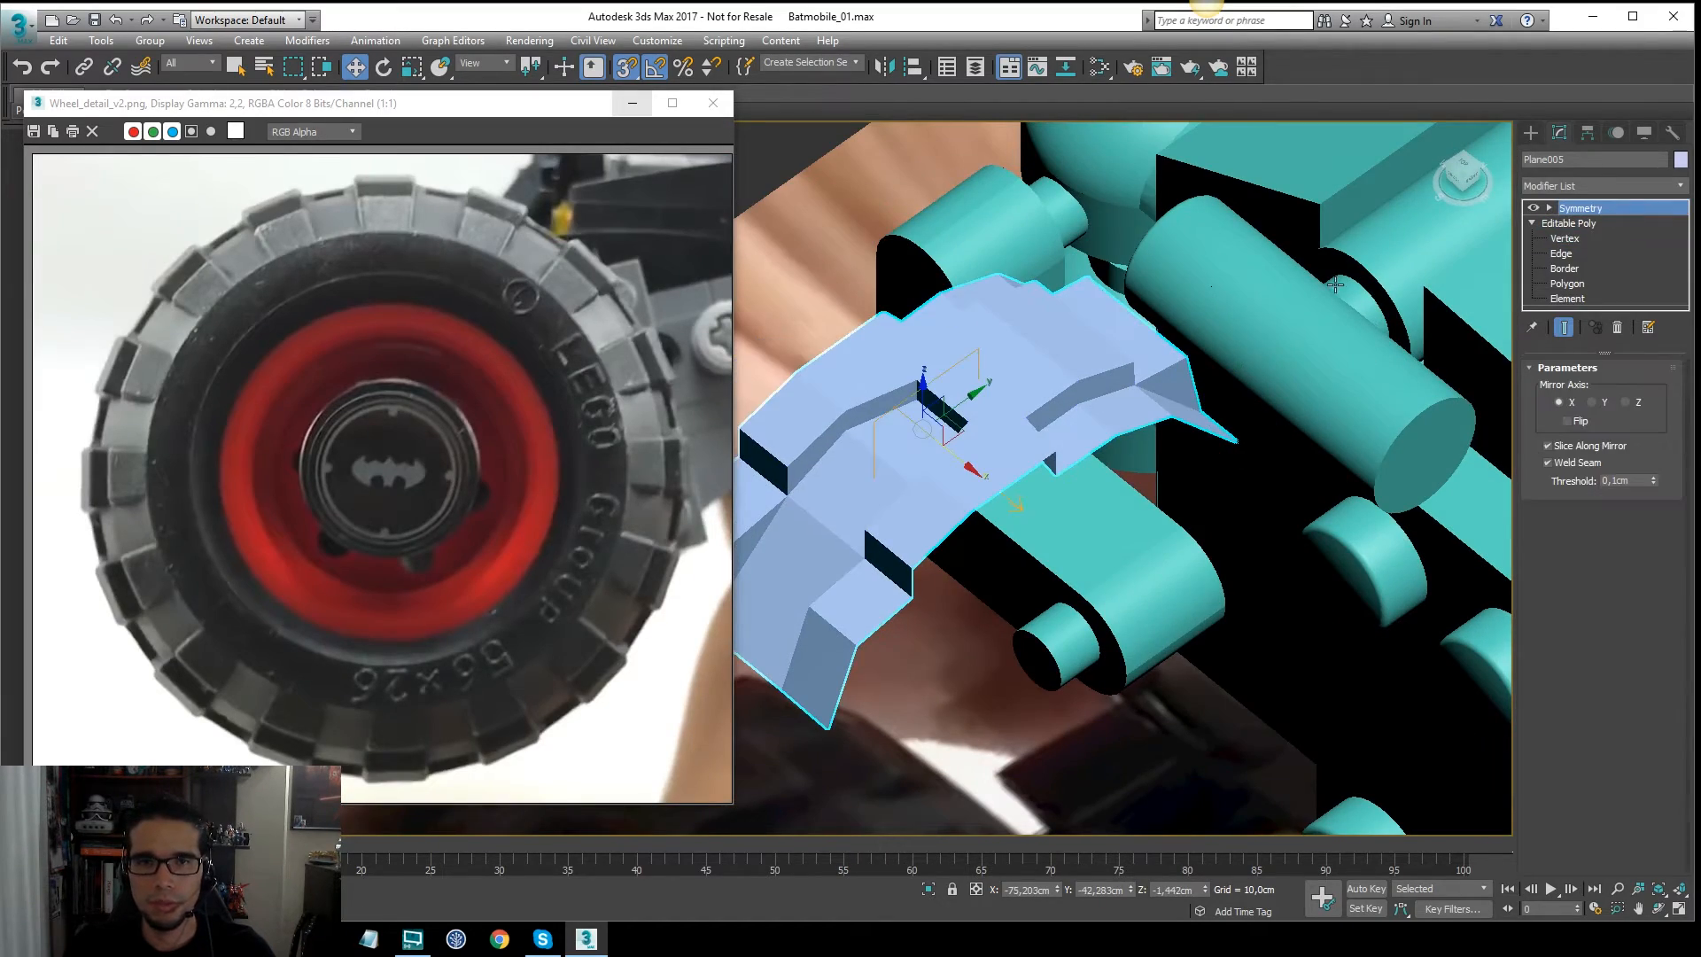
Step: Clone the tread segment along X as three instances, snapped corner to corner so they line up edge to edge
key("F4")
middle_click_drag(1063, 384, 1170, 354)
key("F4")
key("t")
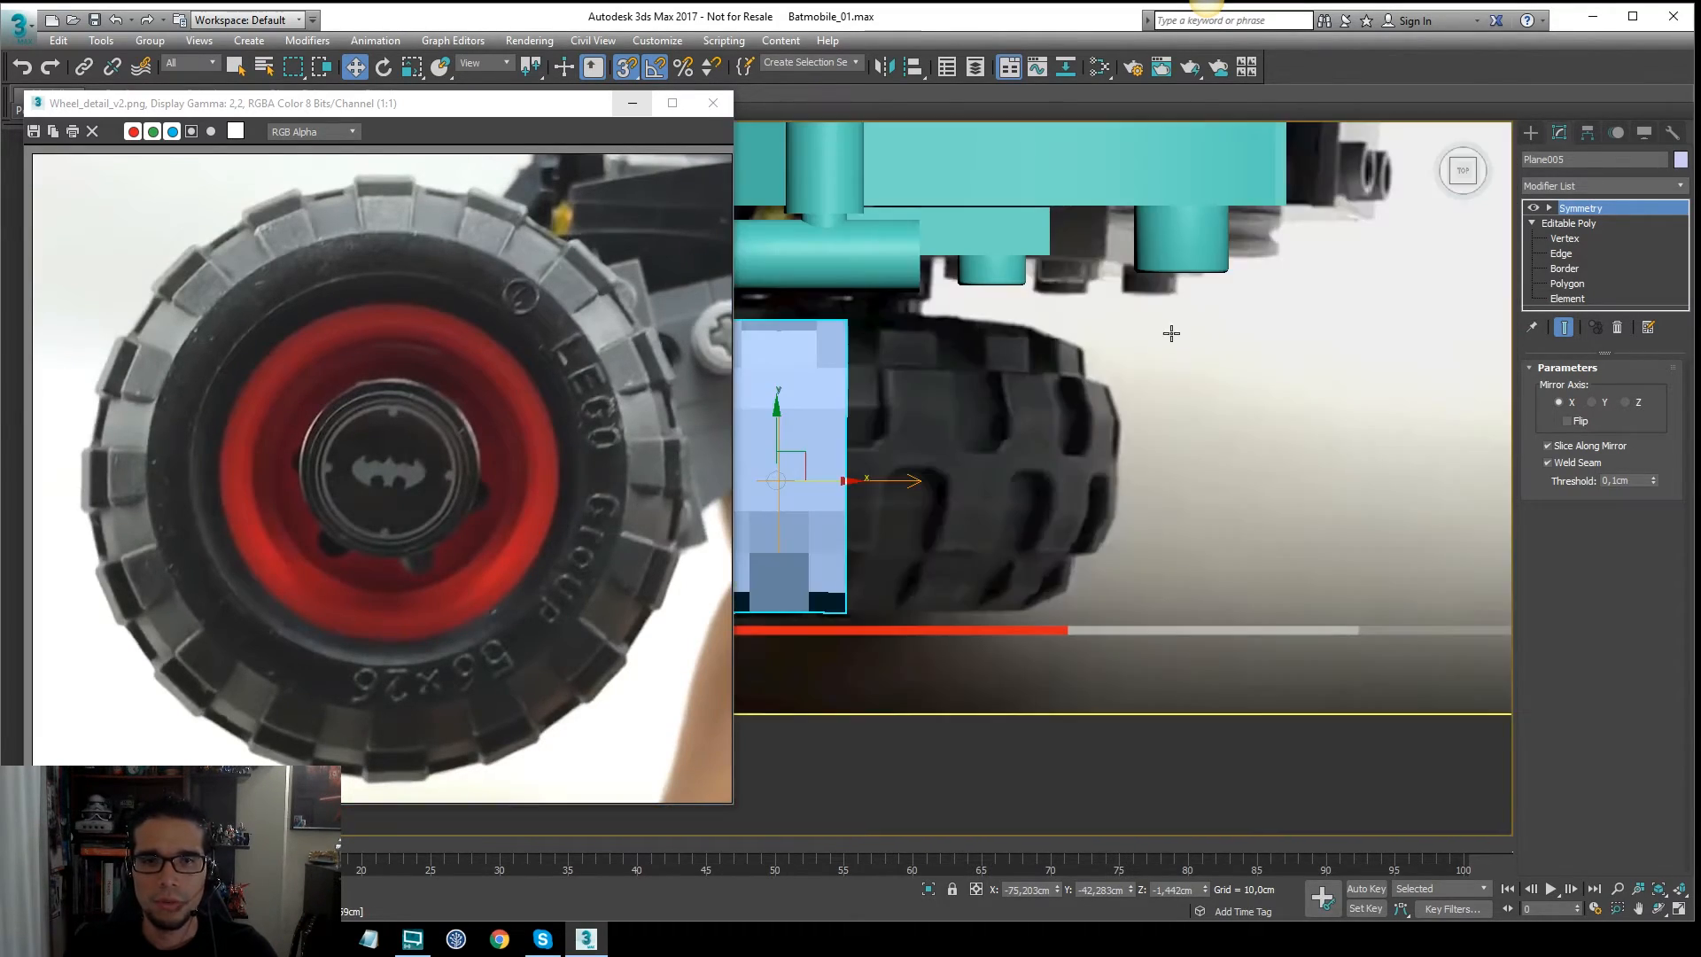
scroll(1120, 441, "up", 4)
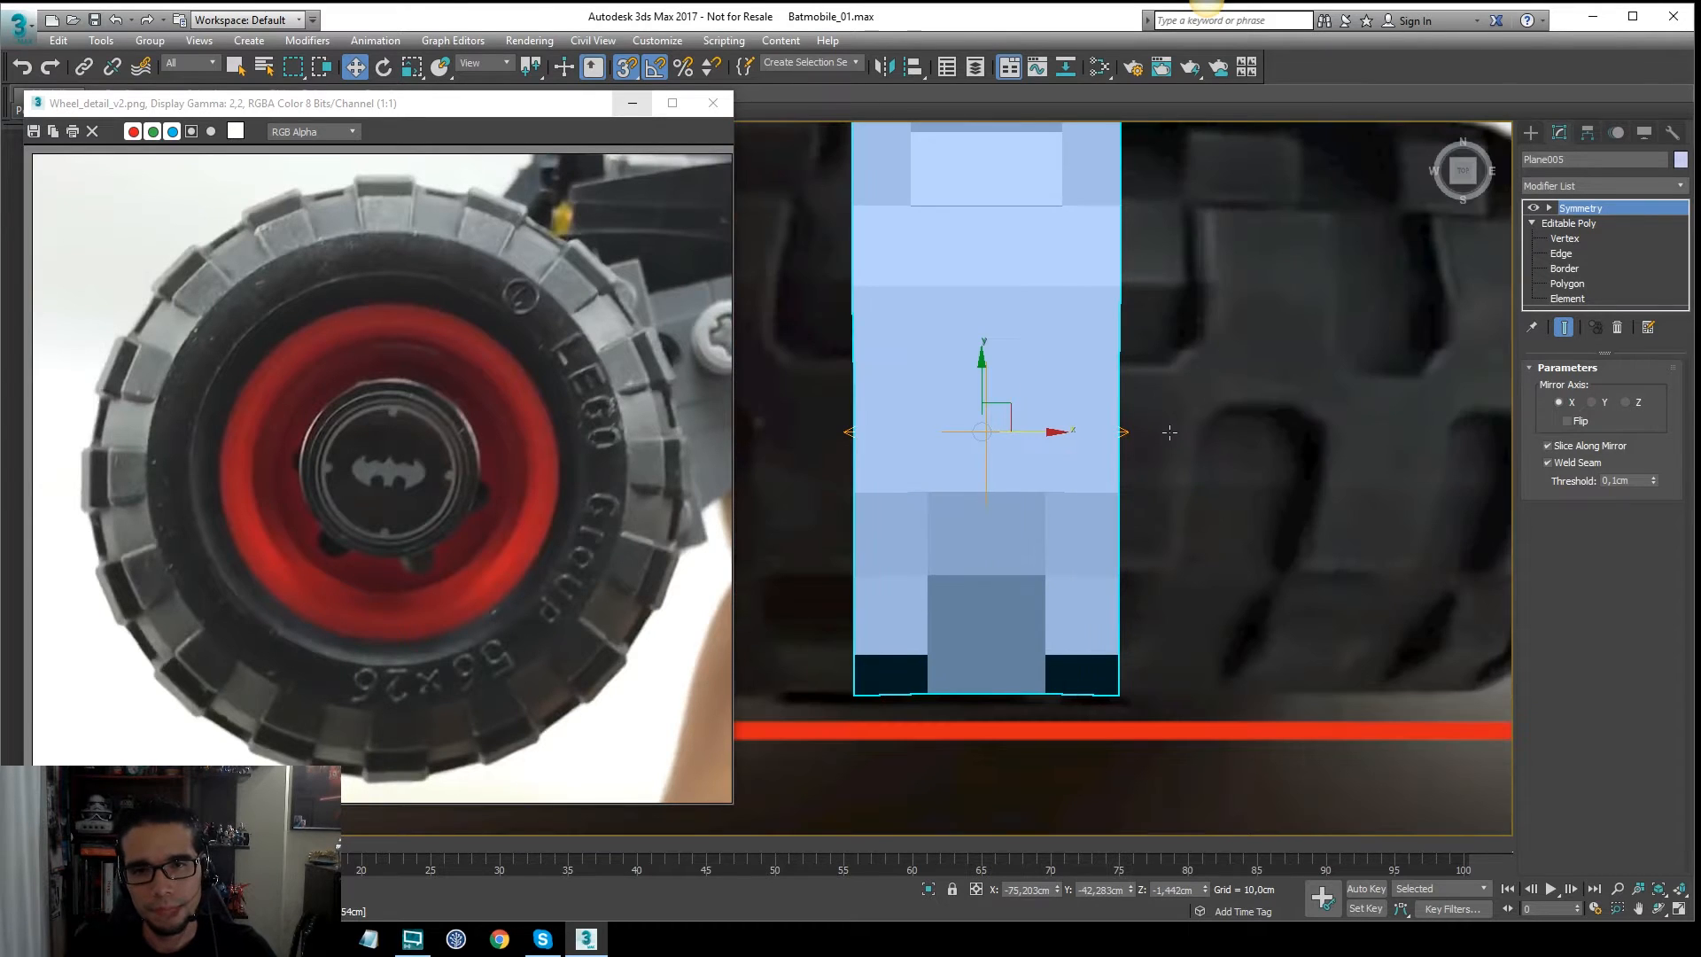
middle_click_drag(1123, 402, 1094, 377)
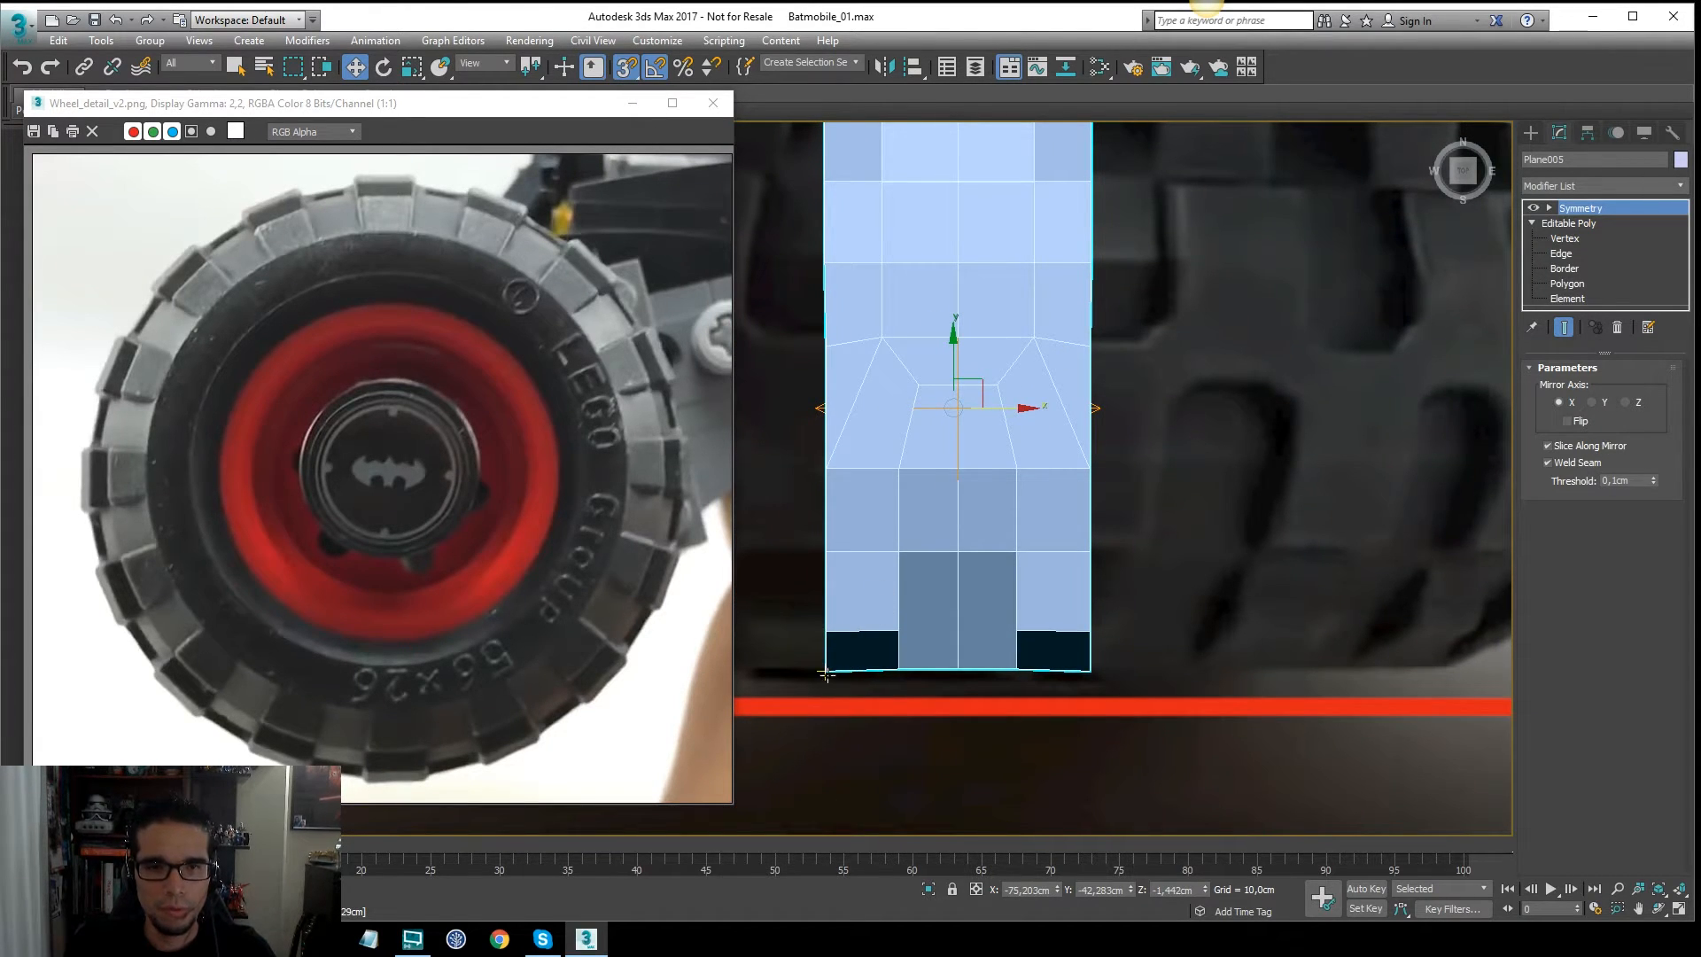
mouse_move(826, 671)
left_mouse_down("shift")
mouse_move(1166, 659)
mouse_move(1089, 671)
left_mouse_up("shift")
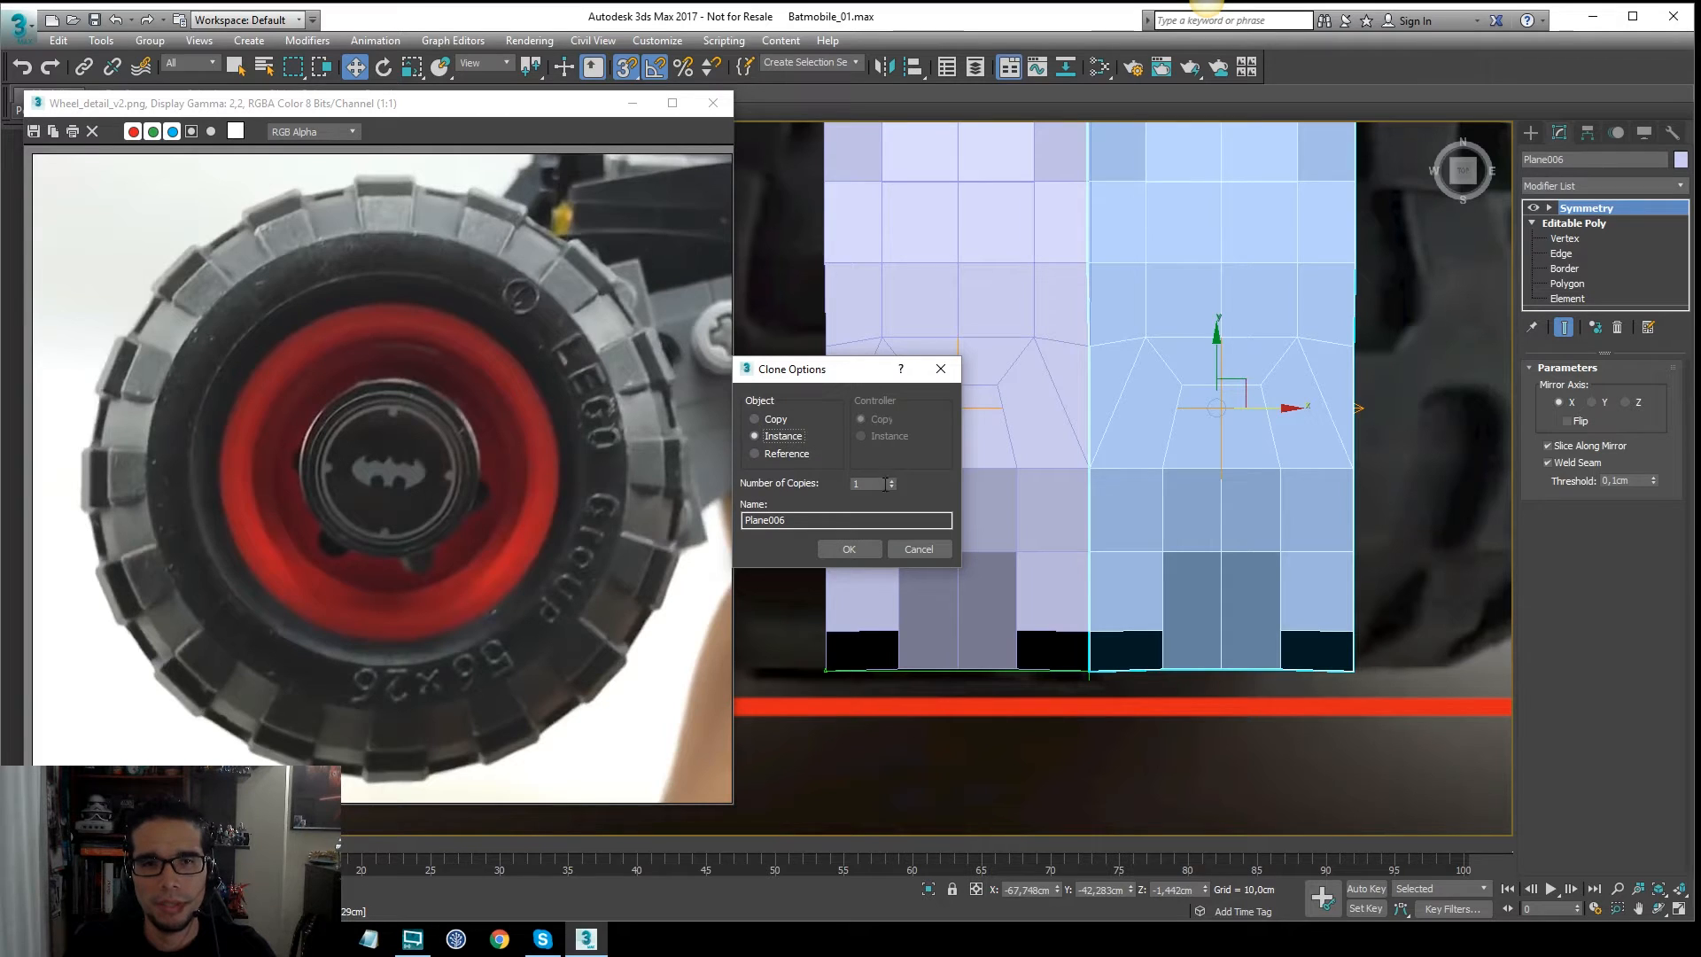
left_click(849, 550)
Step: Select all four tread segments and add a shared Bend modifier on top of Symmetry
mouse_move(974, 496)
middle_mouse_down("alt")
mouse_move(1128, 467)
mouse_move(1034, 431)
mouse_move(1181, 411)
mouse_move(807, 422)
mouse_move(999, 395)
mouse_move(1071, 448)
mouse_move(952, 516)
mouse_move(1073, 441)
mouse_move(1121, 447)
mouse_move(1146, 334)
mouse_move(1147, 356)
mouse_move(1097, 330)
mouse_move(1035, 373)
mouse_move(1099, 336)
mouse_move(1078, 304)
mouse_move(1184, 353)
mouse_move(1150, 431)
middle_mouse_up("alt")
key("t")
scroll(1037, 429, "up", 5)
scroll(1184, 353, "down", 6)
scroll(1182, 402, "up", 2)
scroll(1046, 450, "down", 4)
middle_click_drag(1019, 490, 915, 505)
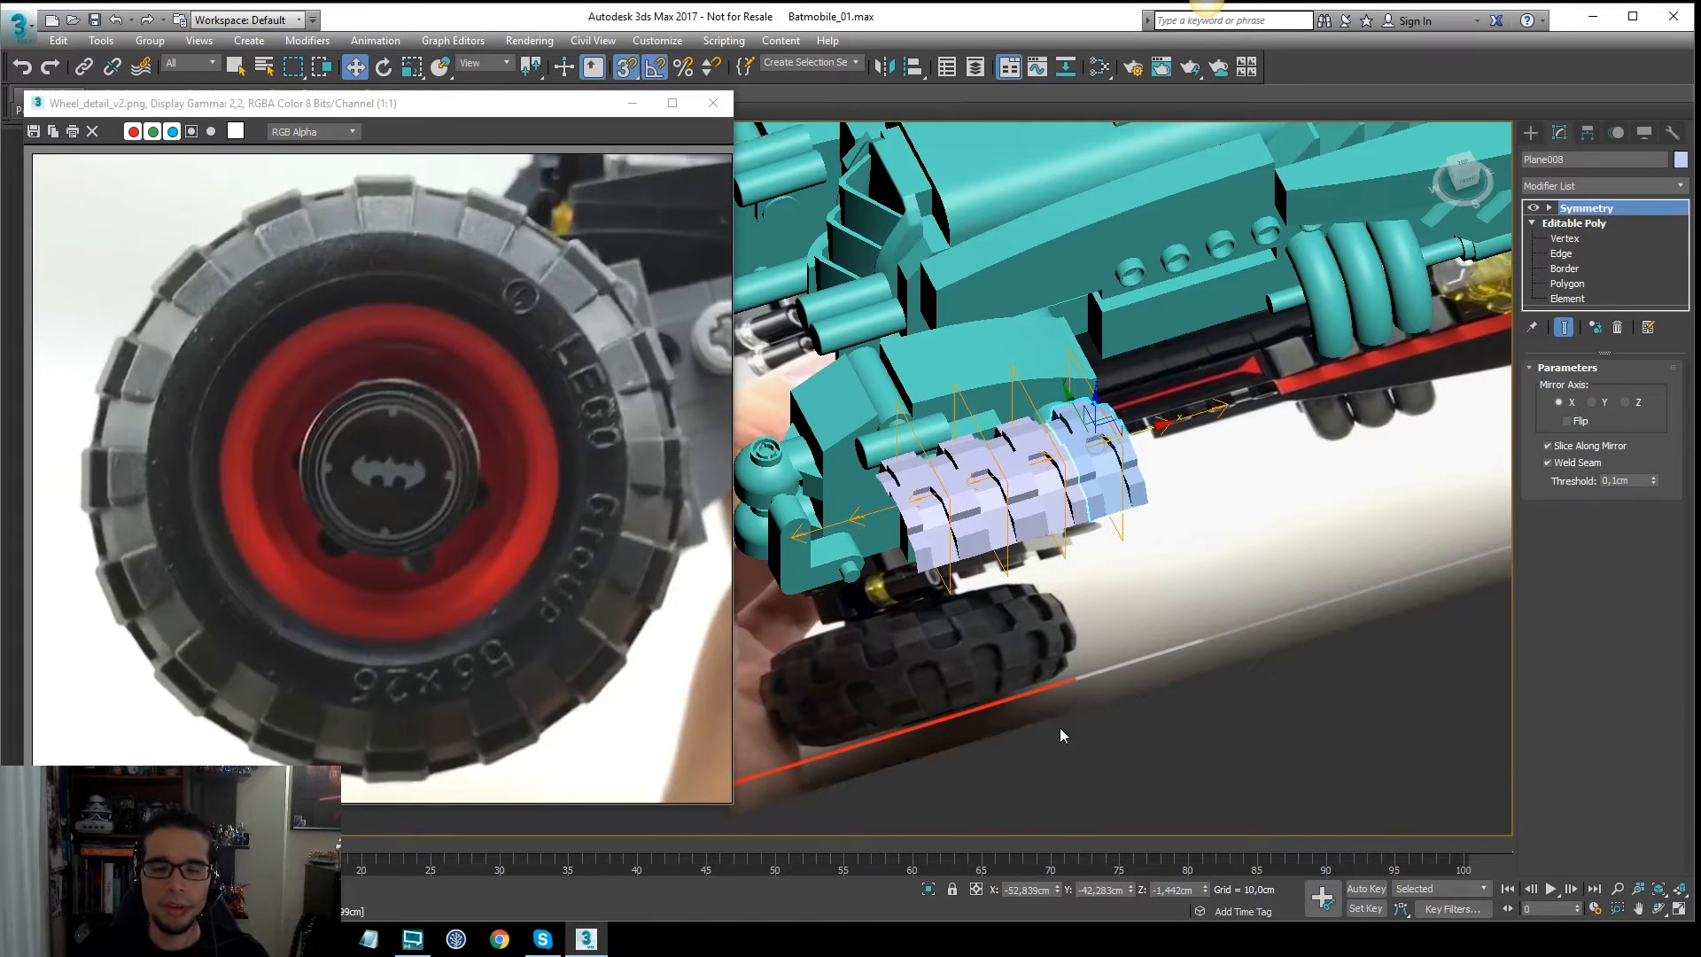
key("q")
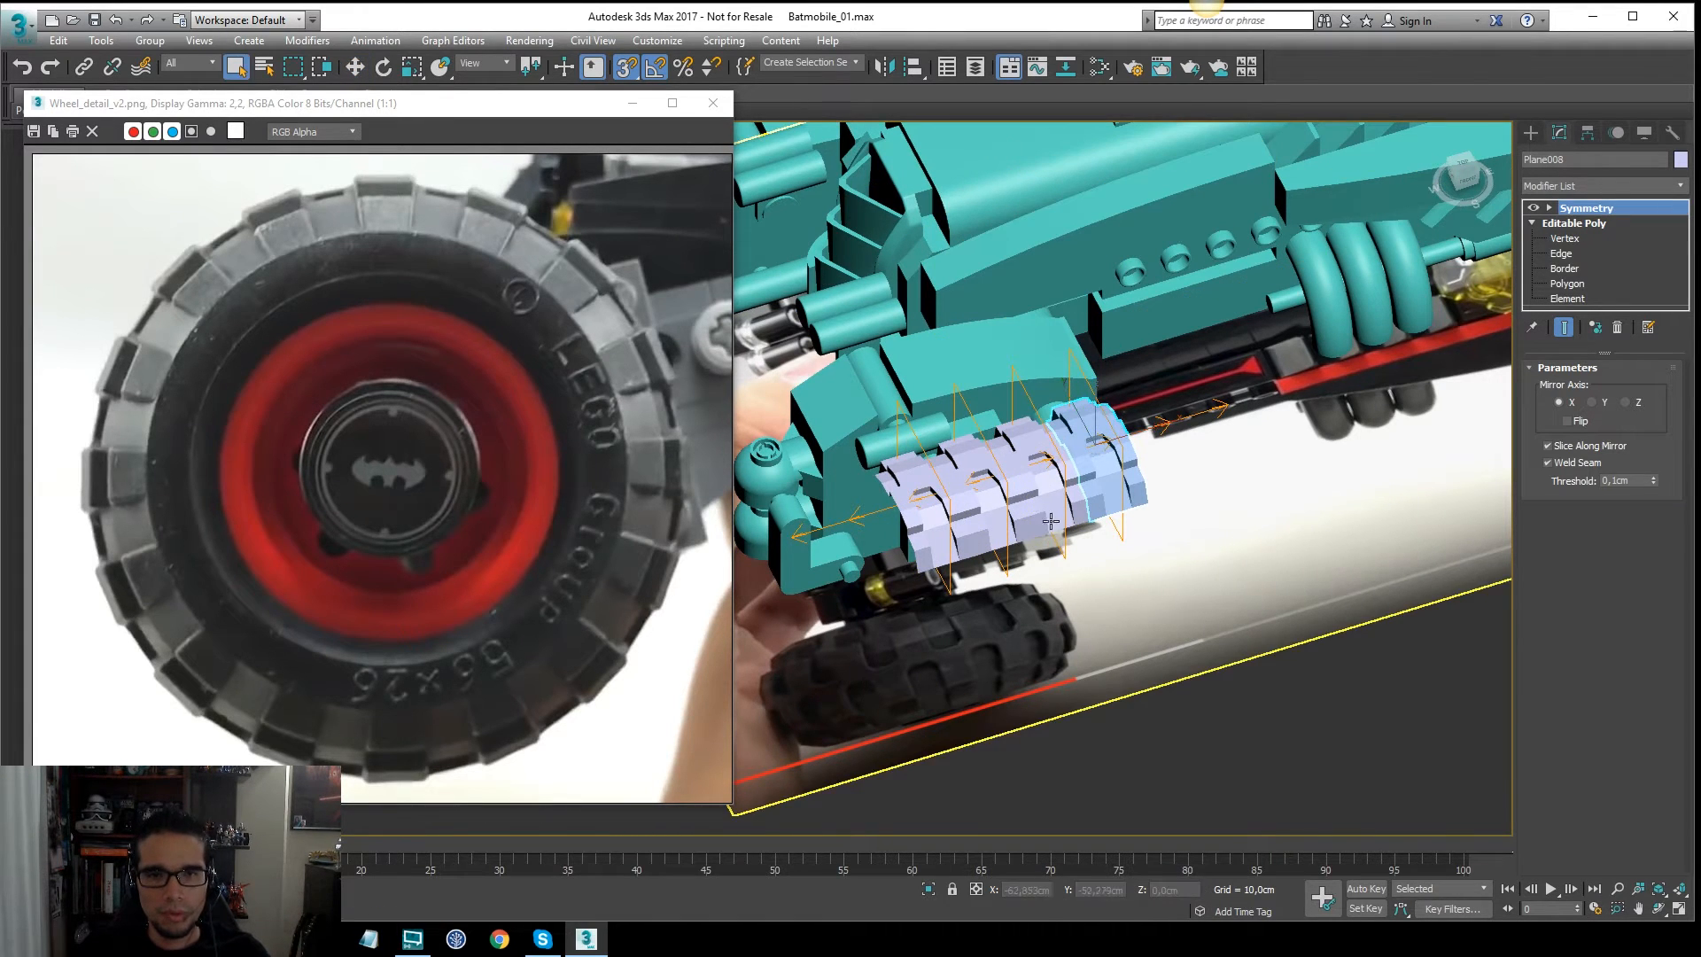
left_click(998, 512, "ctrl")
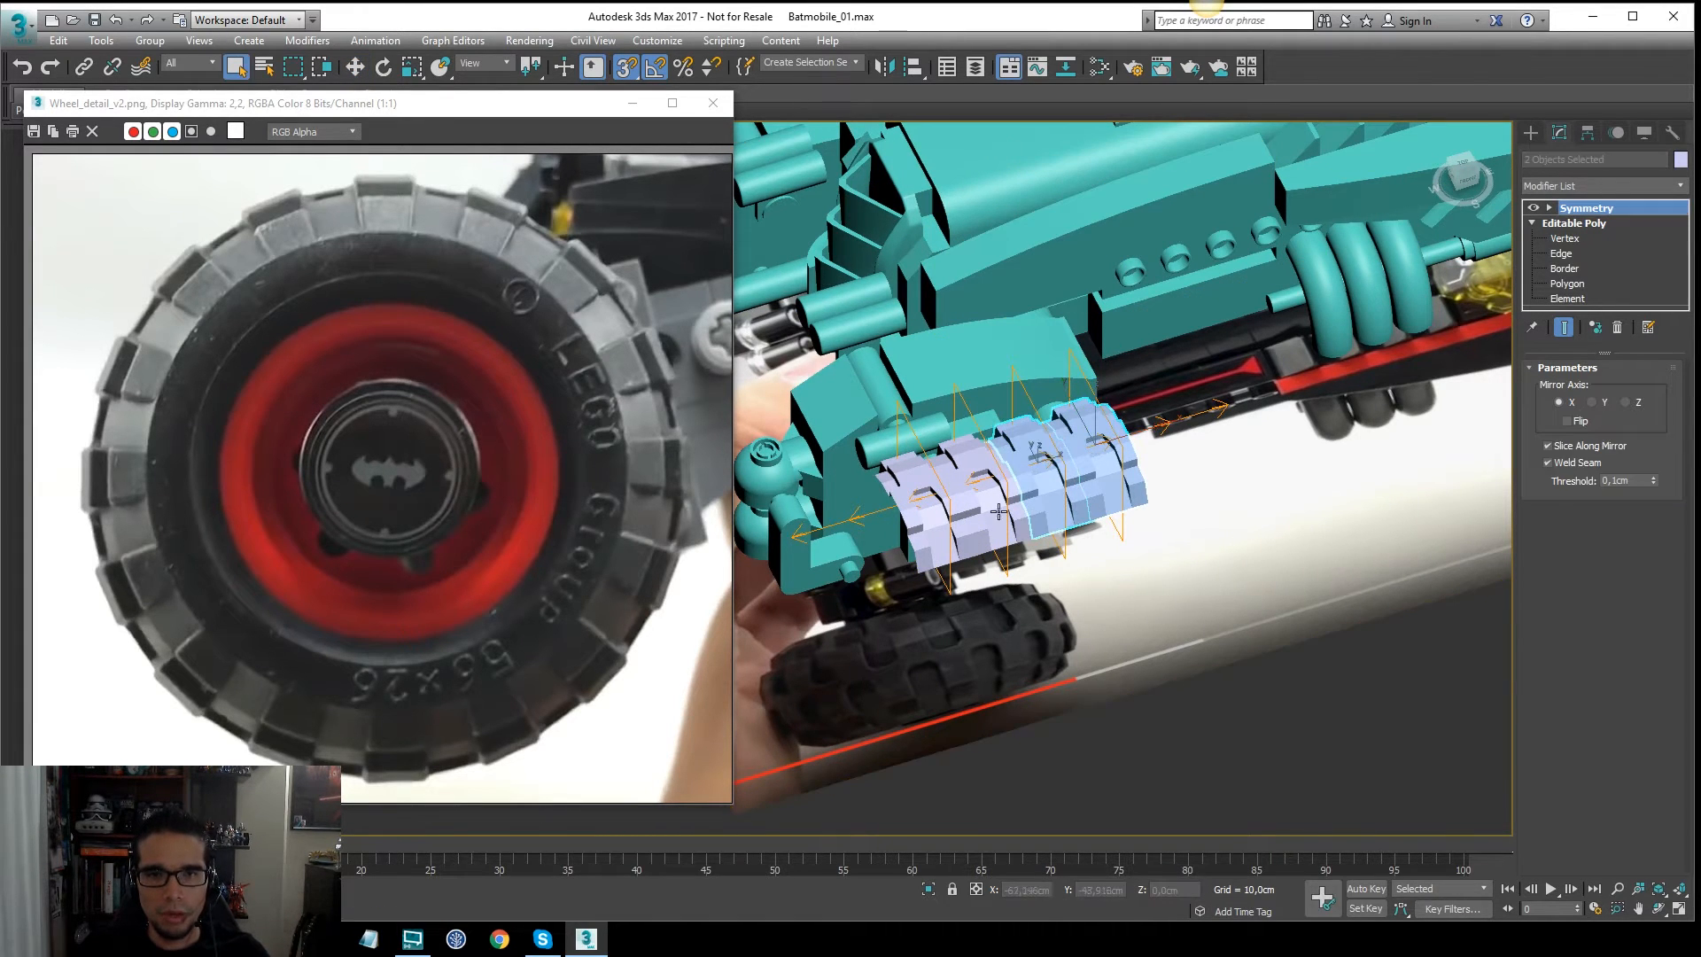
left_click(1606, 186)
key("b")
key("Return")
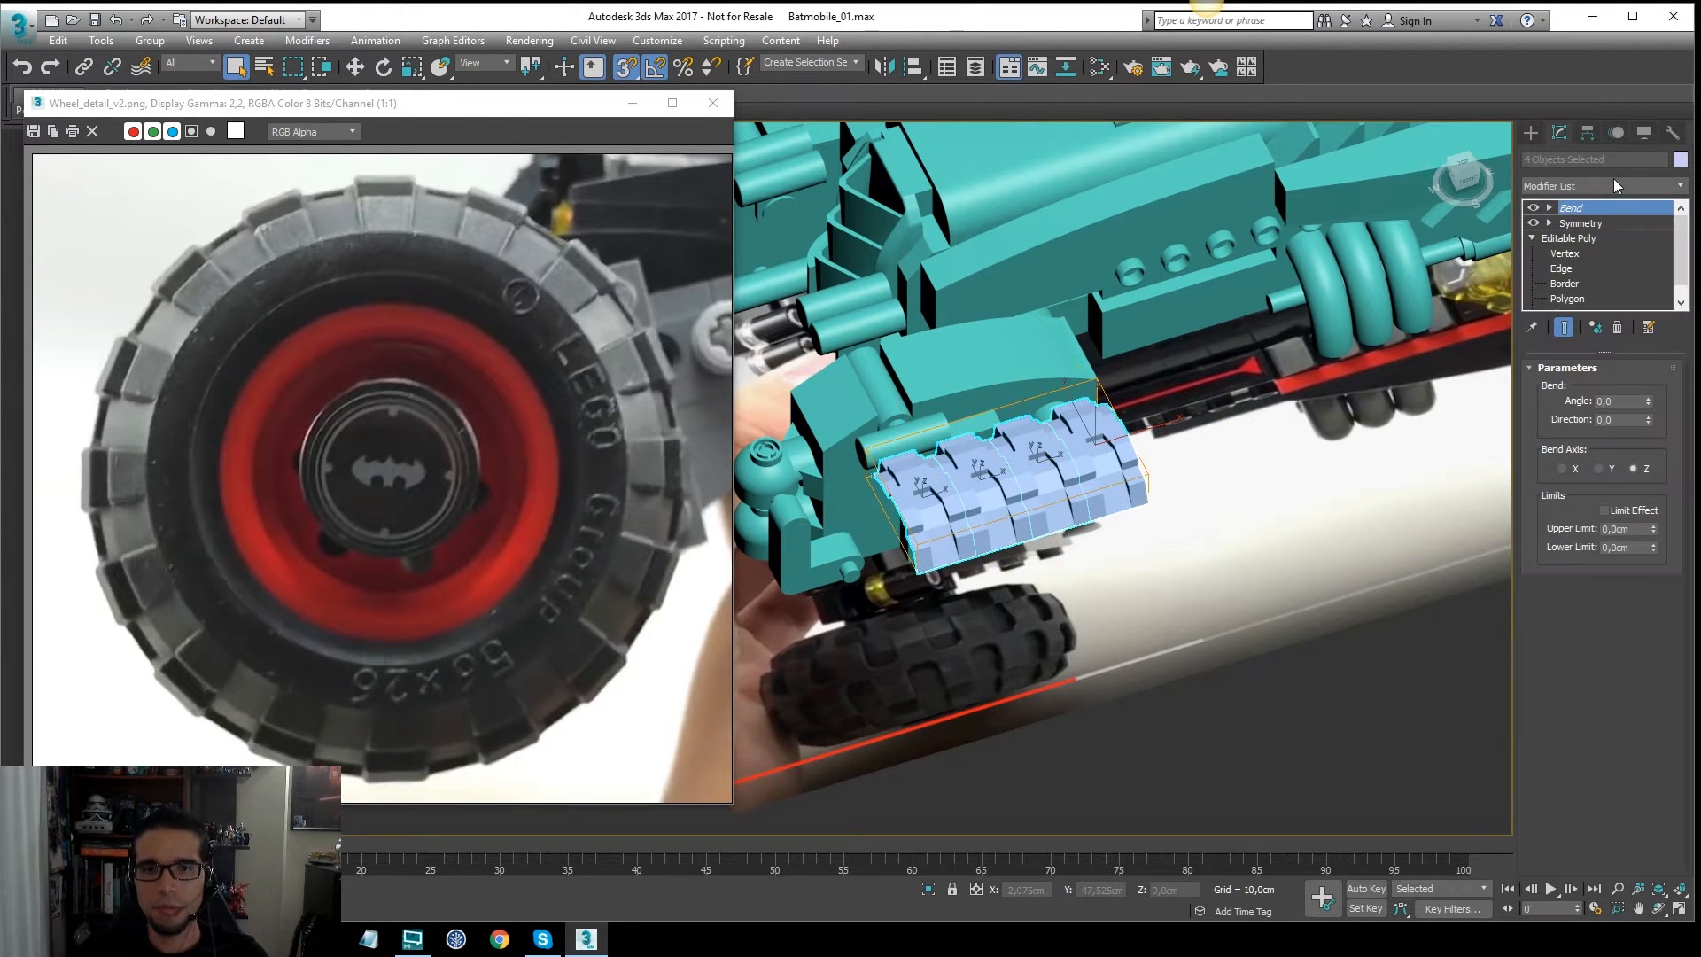
Step: Set the shared Bend angle to 71 and switch its axis to X so the row curves into an arc
middle_click_drag(1061, 461, 1145, 416)
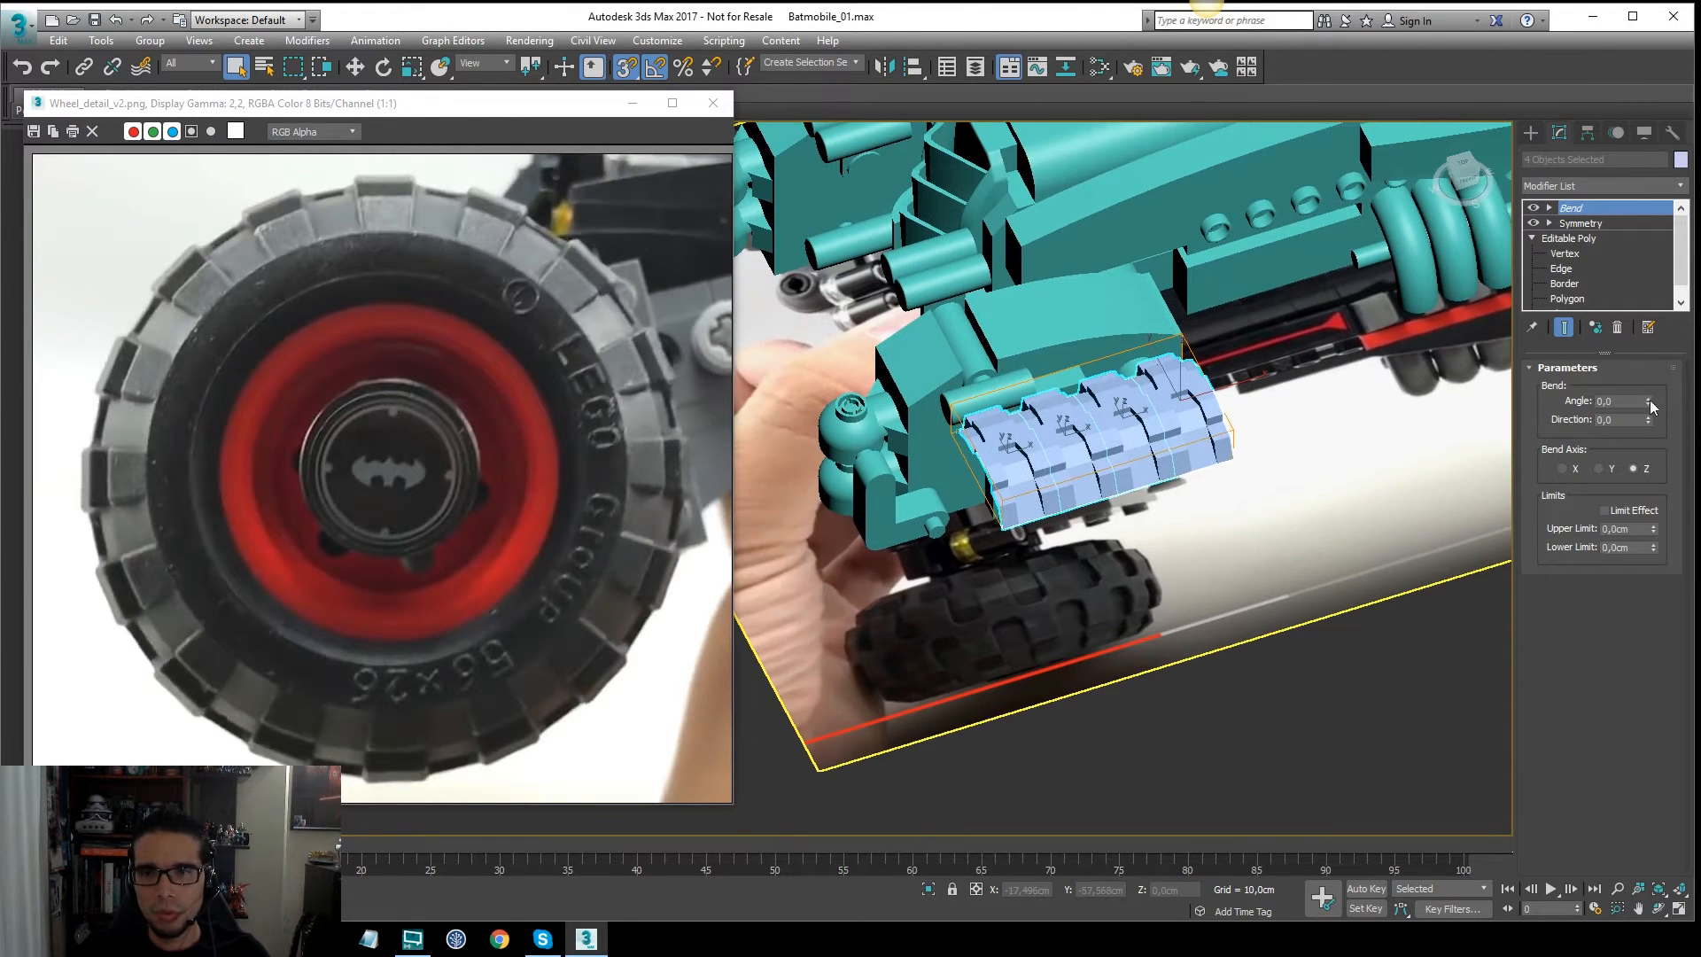
left_click_drag(1650, 404, 1615, 407)
left_click(1600, 469)
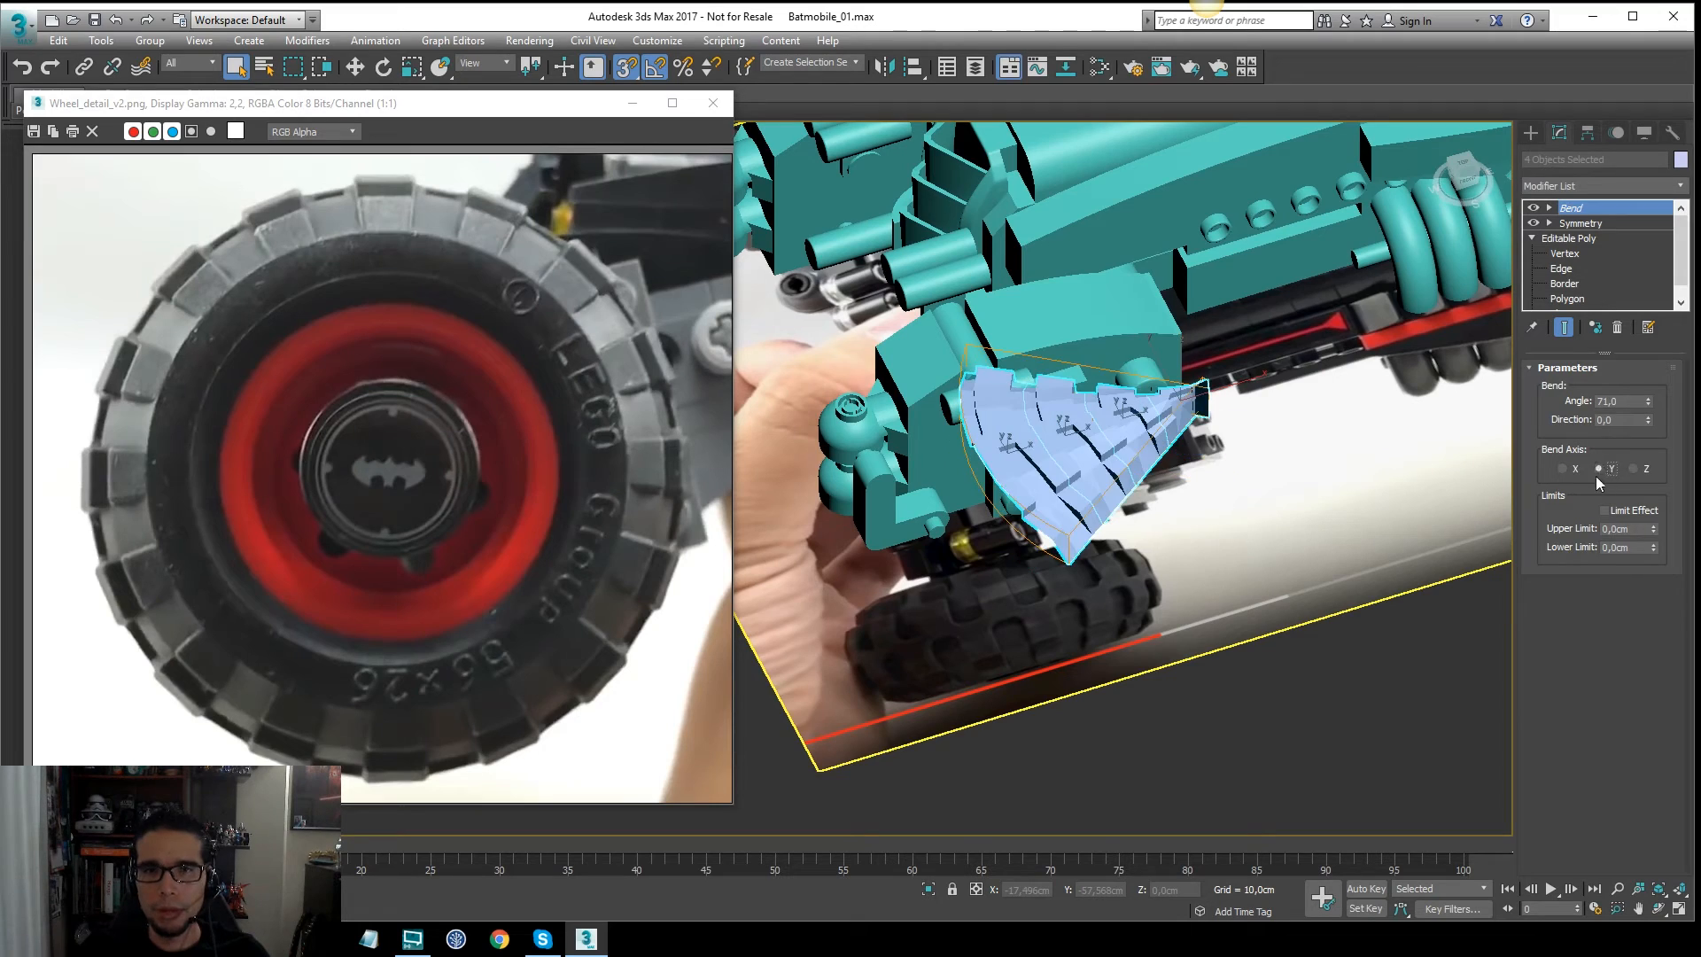
left_click(1568, 468)
scroll(1139, 450, "up", 4)
middle_click_drag(1097, 470, 1054, 386, "alt")
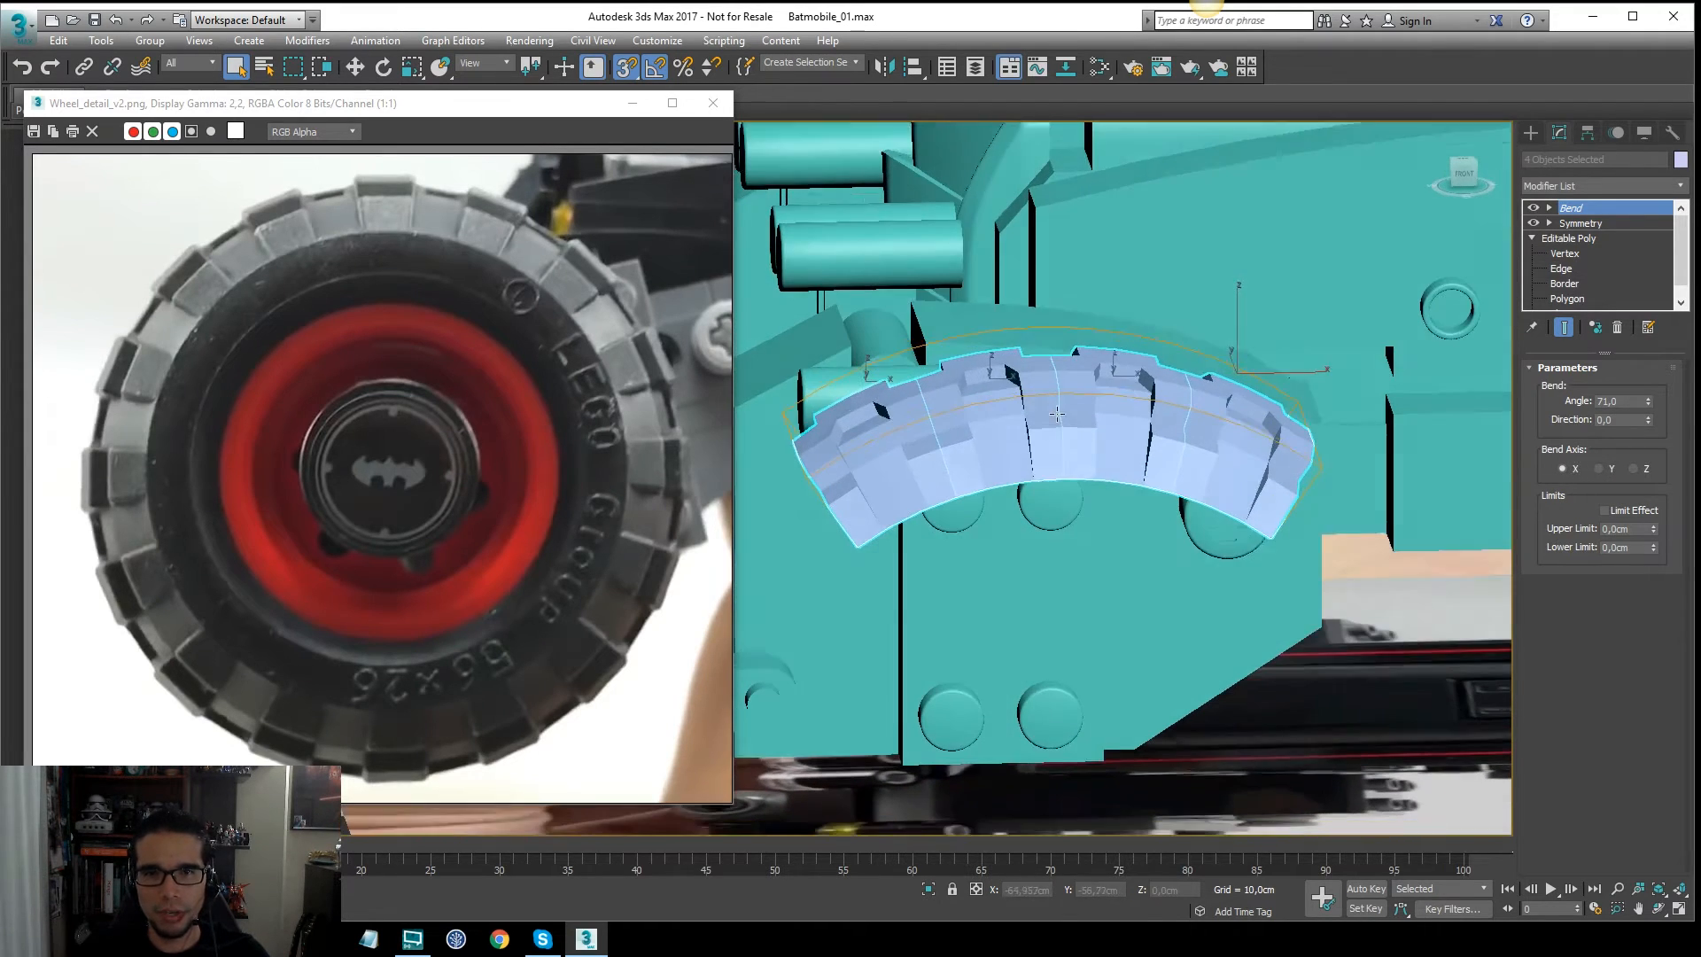
Step: Raise the Bend angle to 91 and check the curved tread row with and without edge display
left_click_drag(1651, 398, 1638, 357)
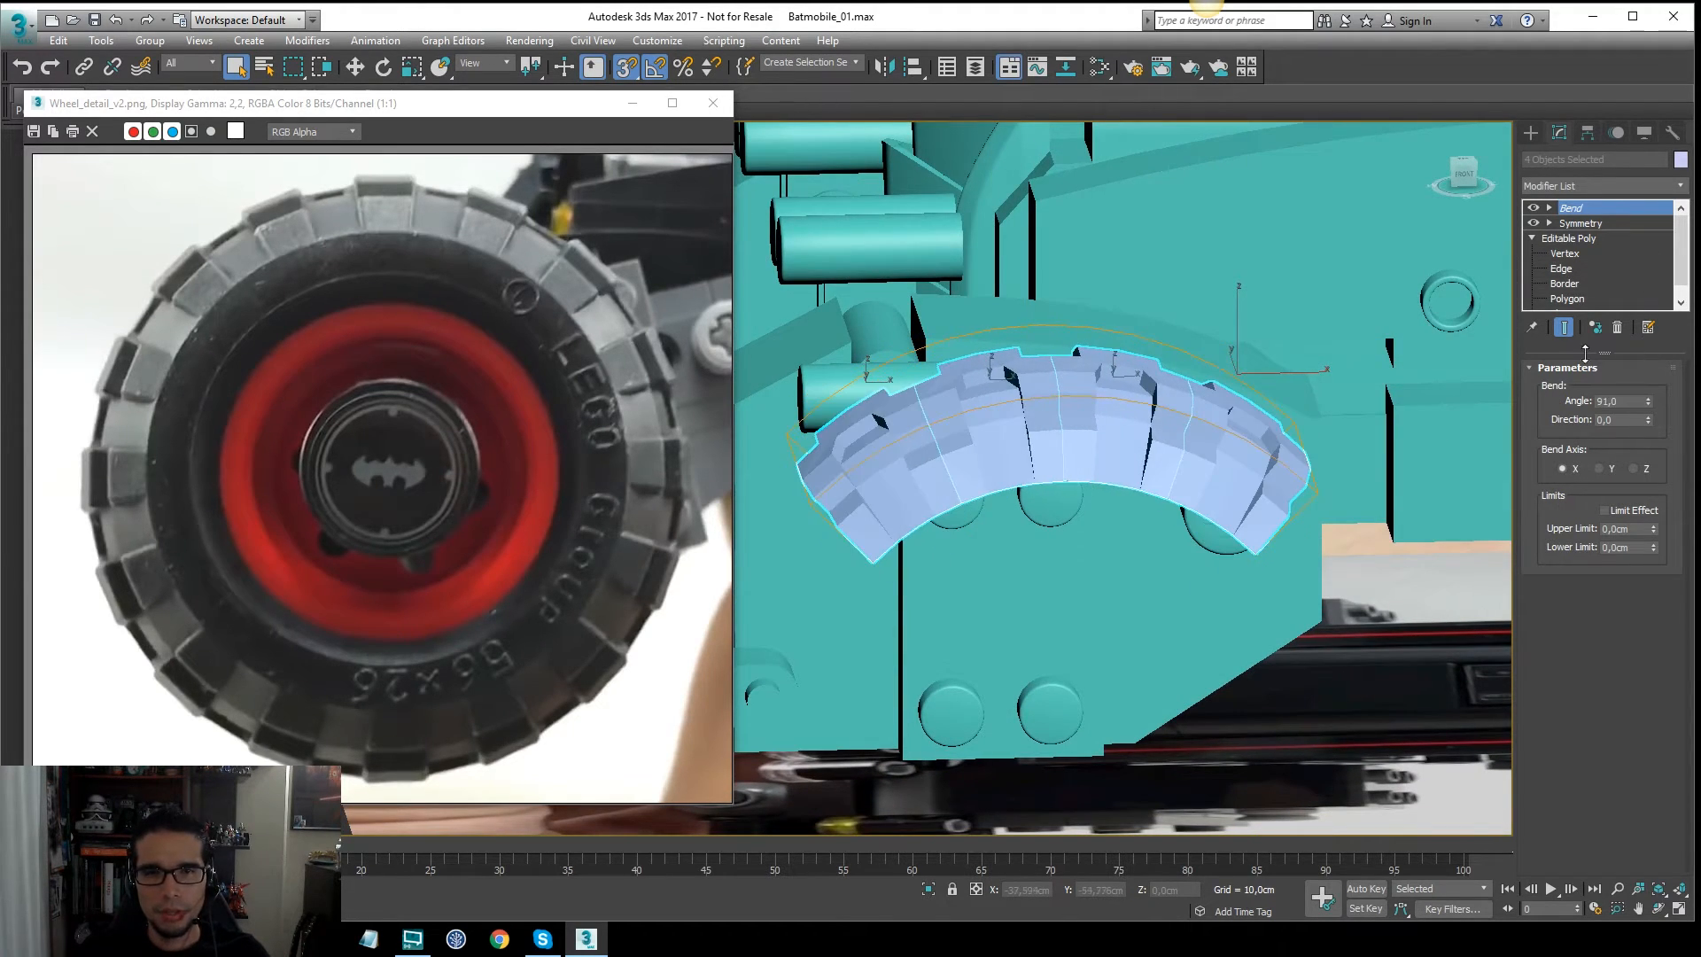
mouse_move(1044, 363)
middle_mouse_down("alt")
mouse_move(1095, 486)
mouse_move(1174, 483)
mouse_move(1264, 403)
mouse_move(1021, 381)
middle_mouse_up("alt")
key("F4")
key("F4")
scroll(1022, 381, "down", 4)
middle_click_drag(1019, 244, 1036, 343, "alt")
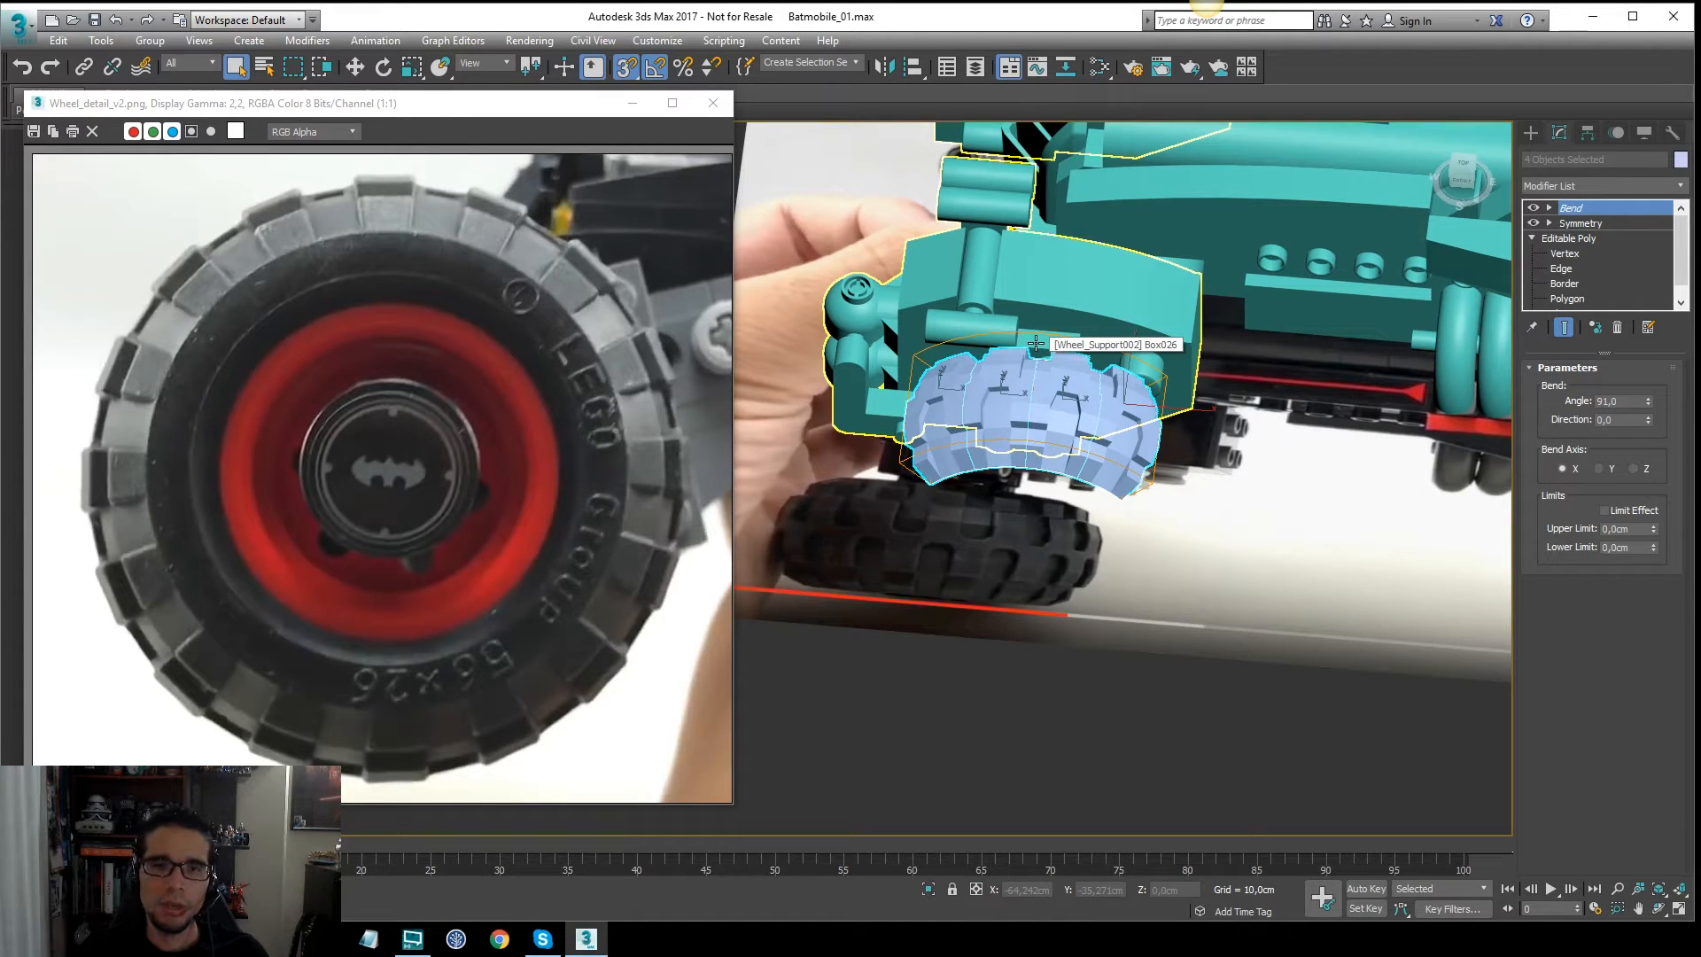
Step: Undo the bend adjustments and delete the Bend modifier from the four tread segments
key("ctrl+z")
key("ctrl+z")
key("ctrl+z")
key("ctrl+z")
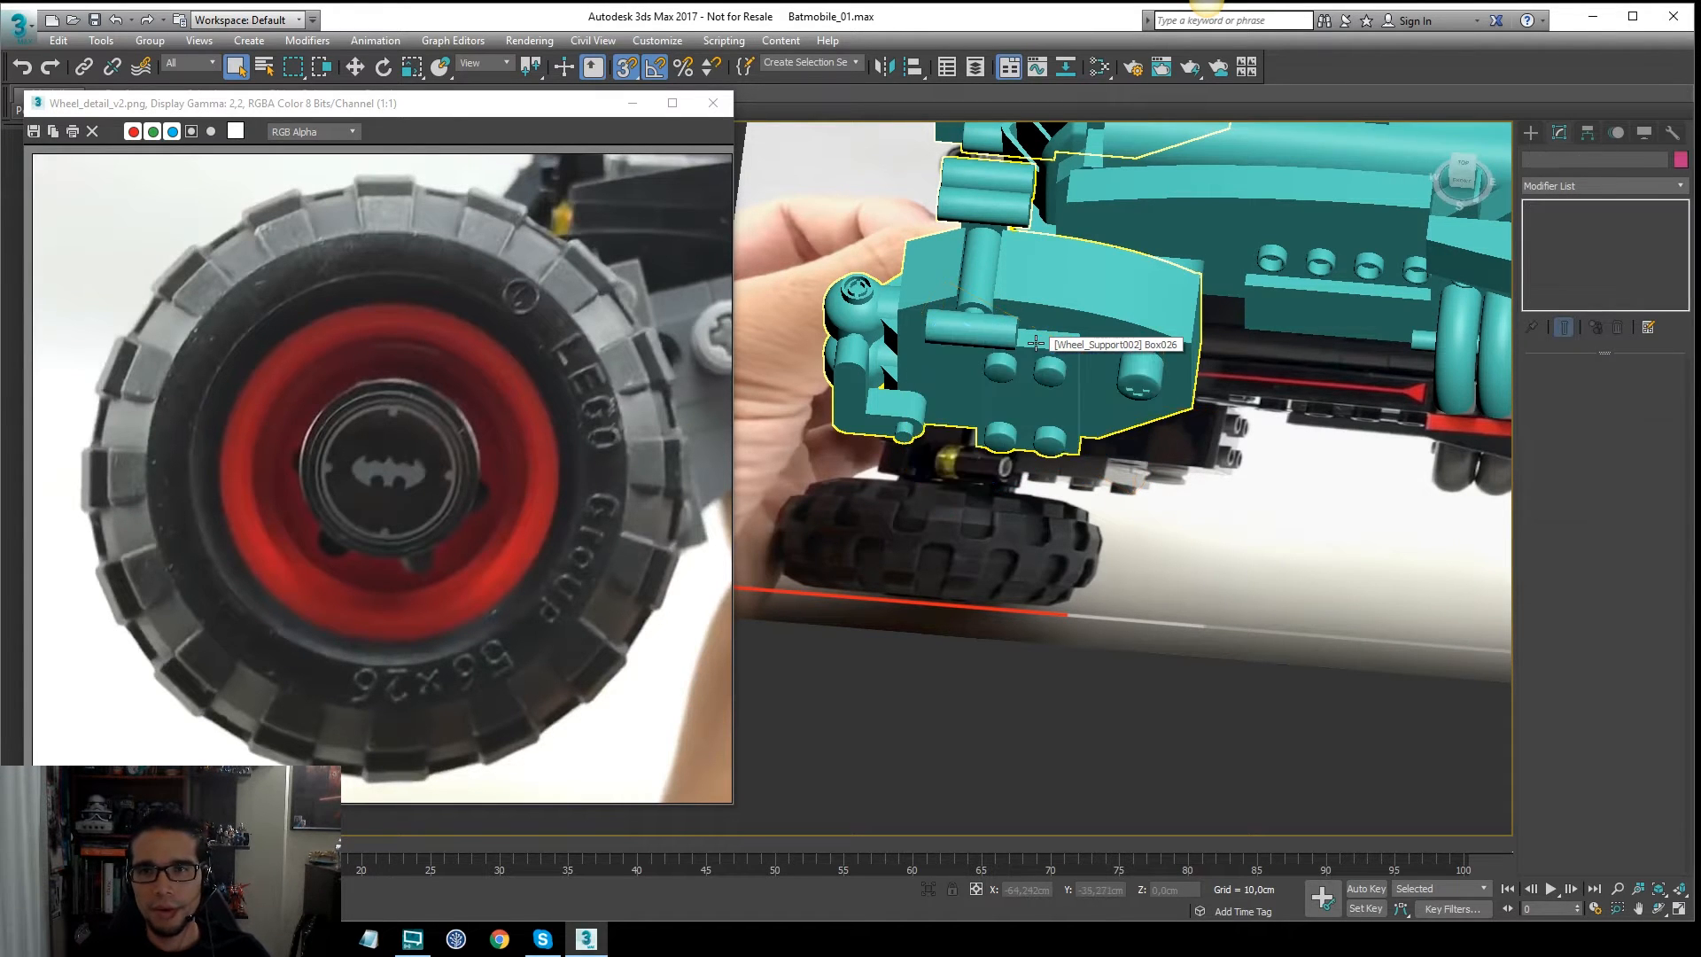
key("ctrl+y")
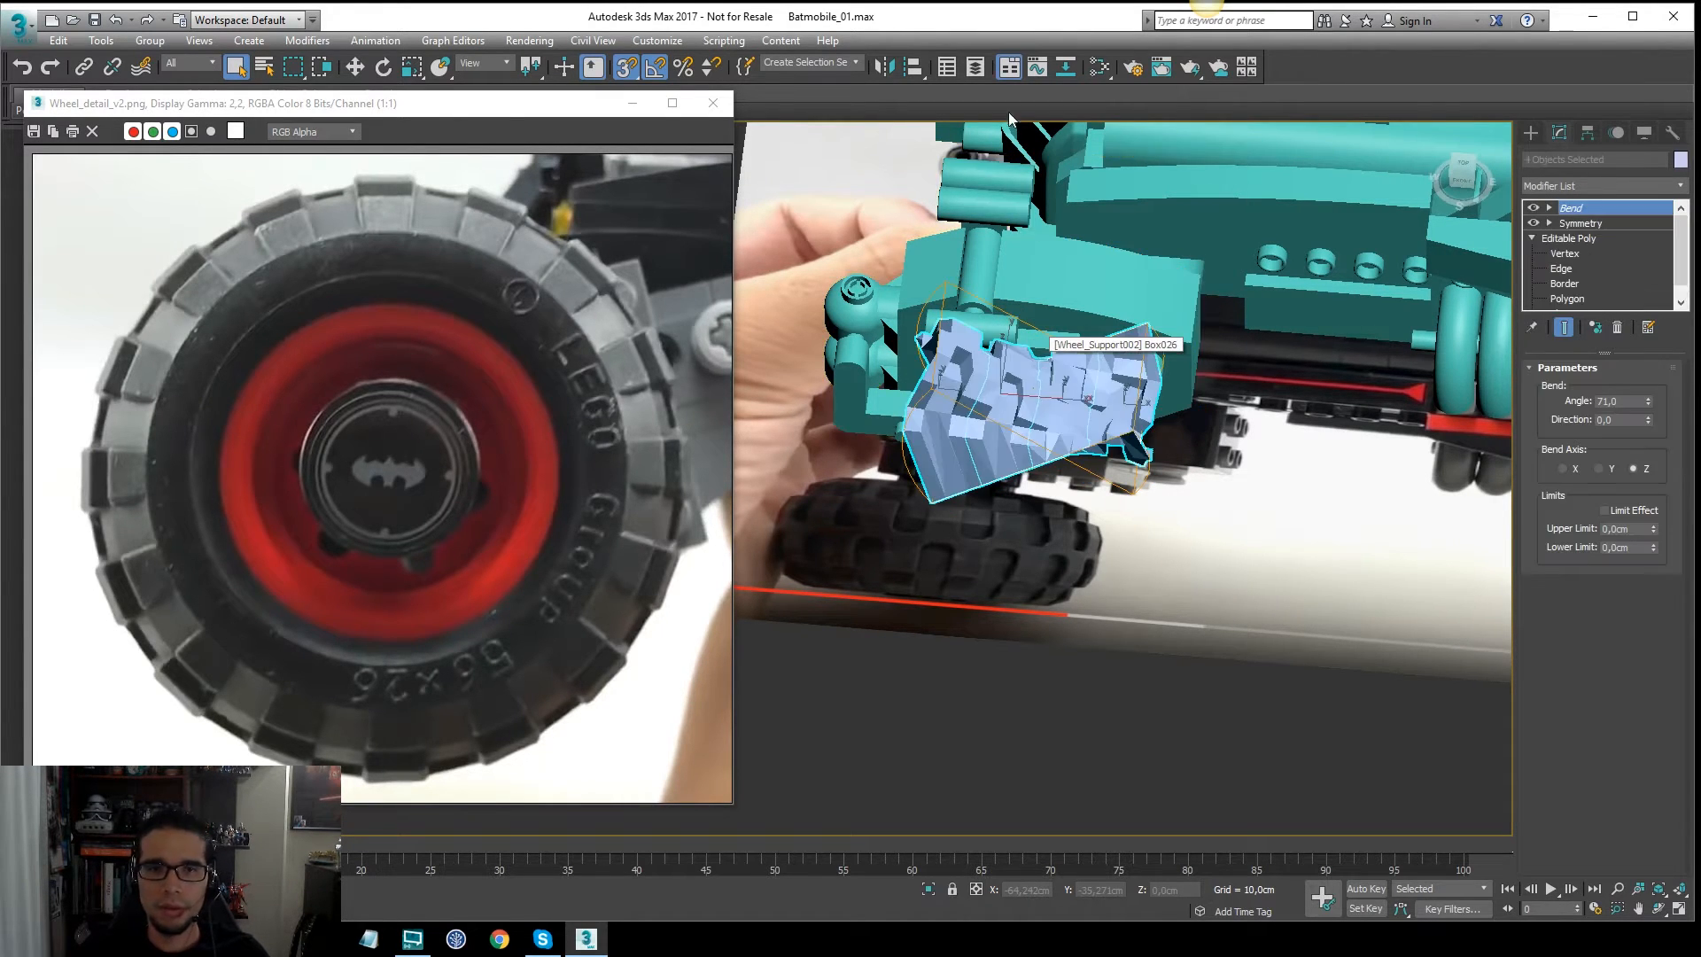
left_click(1618, 328)
Step: Select the first tread segment and add a TurboSmooth modifier above Symmetry with 2 iterations
scroll(1188, 388, "up", 3)
left_click(1078, 786)
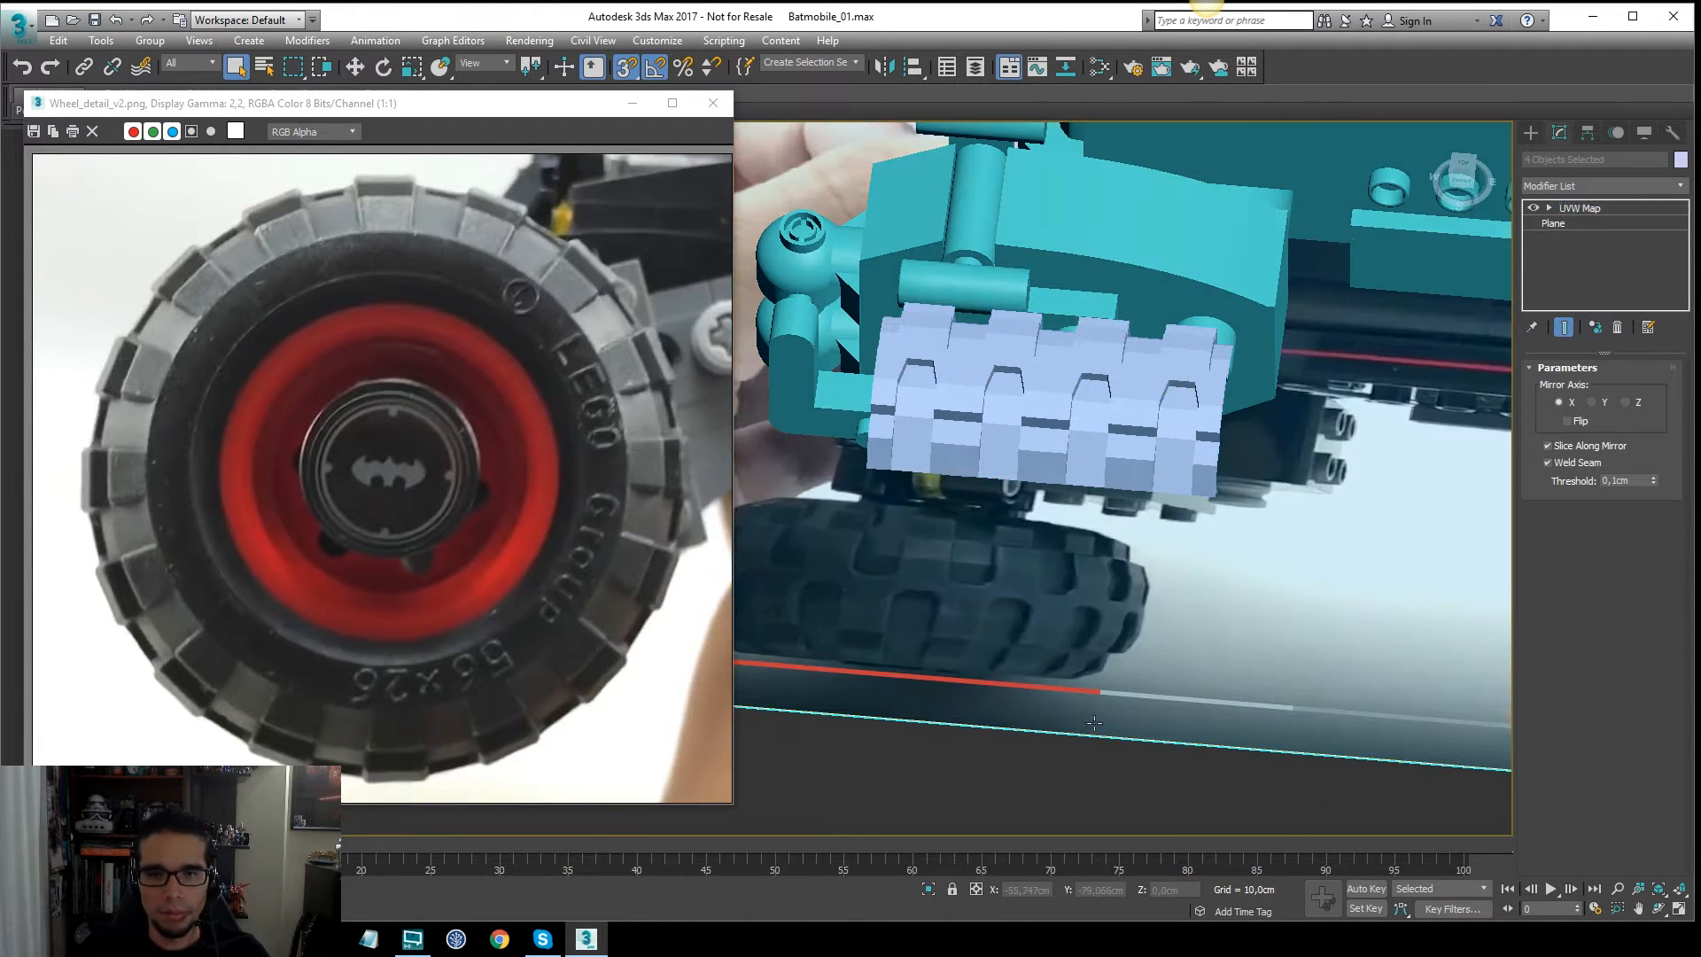
left_click(1163, 478)
left_click(950, 406)
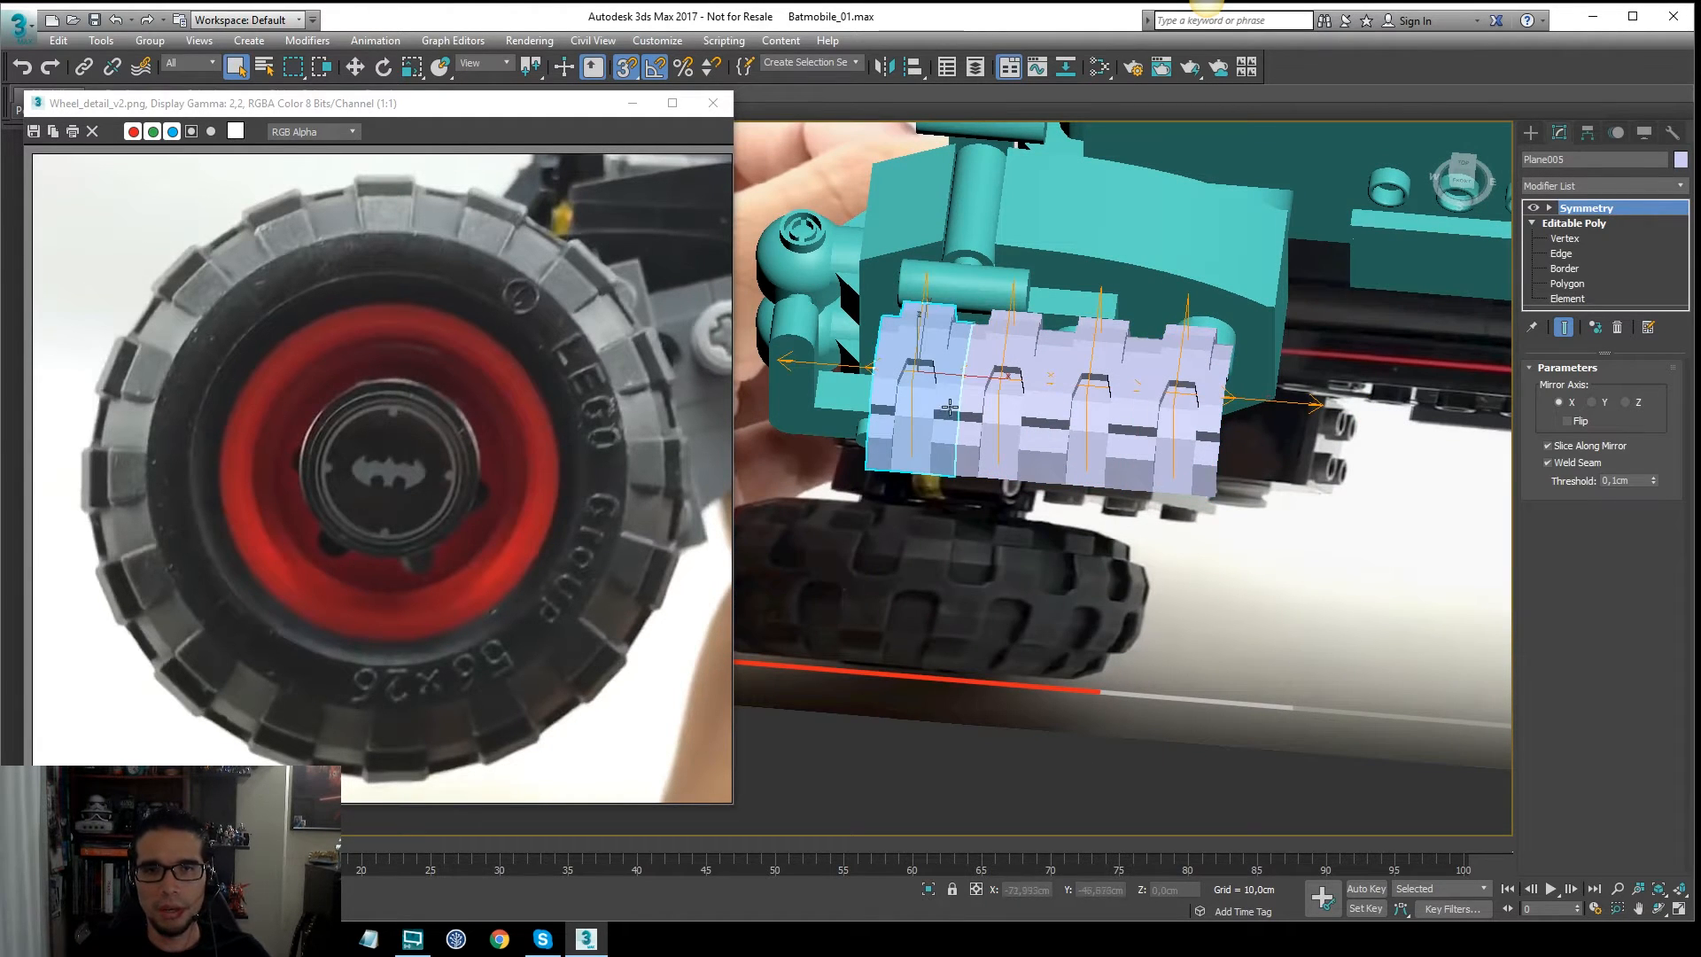
scroll(899, 431, "up", 5)
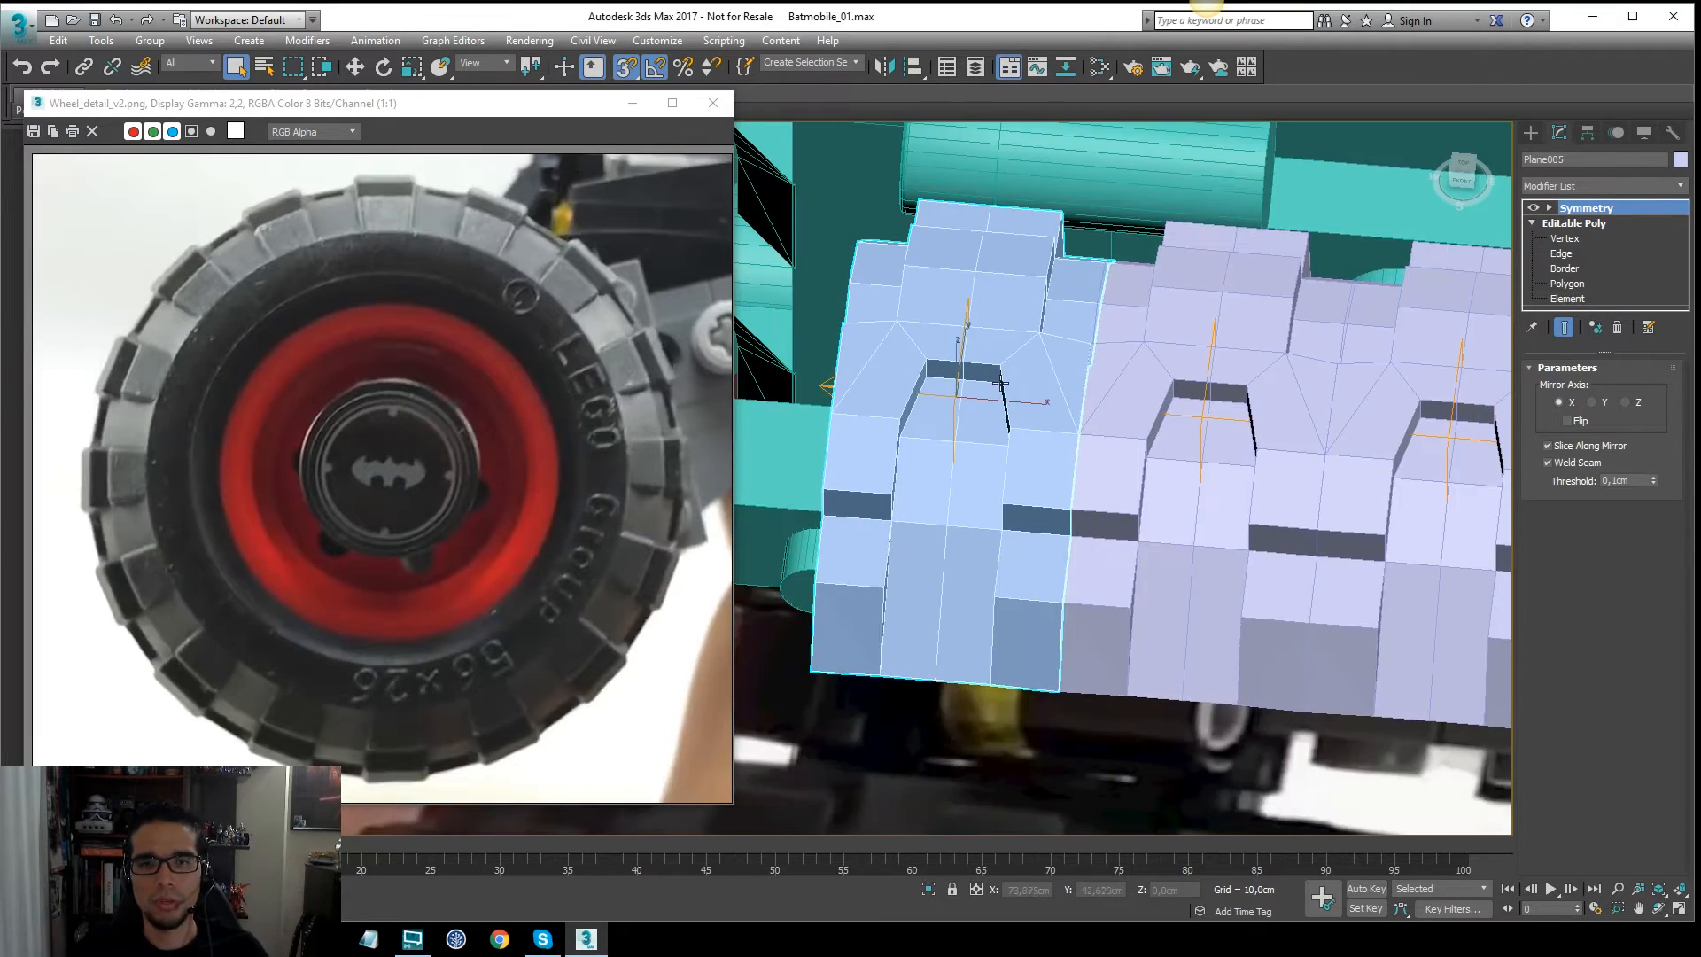
middle_click_drag(1073, 391, 1170, 306, "alt")
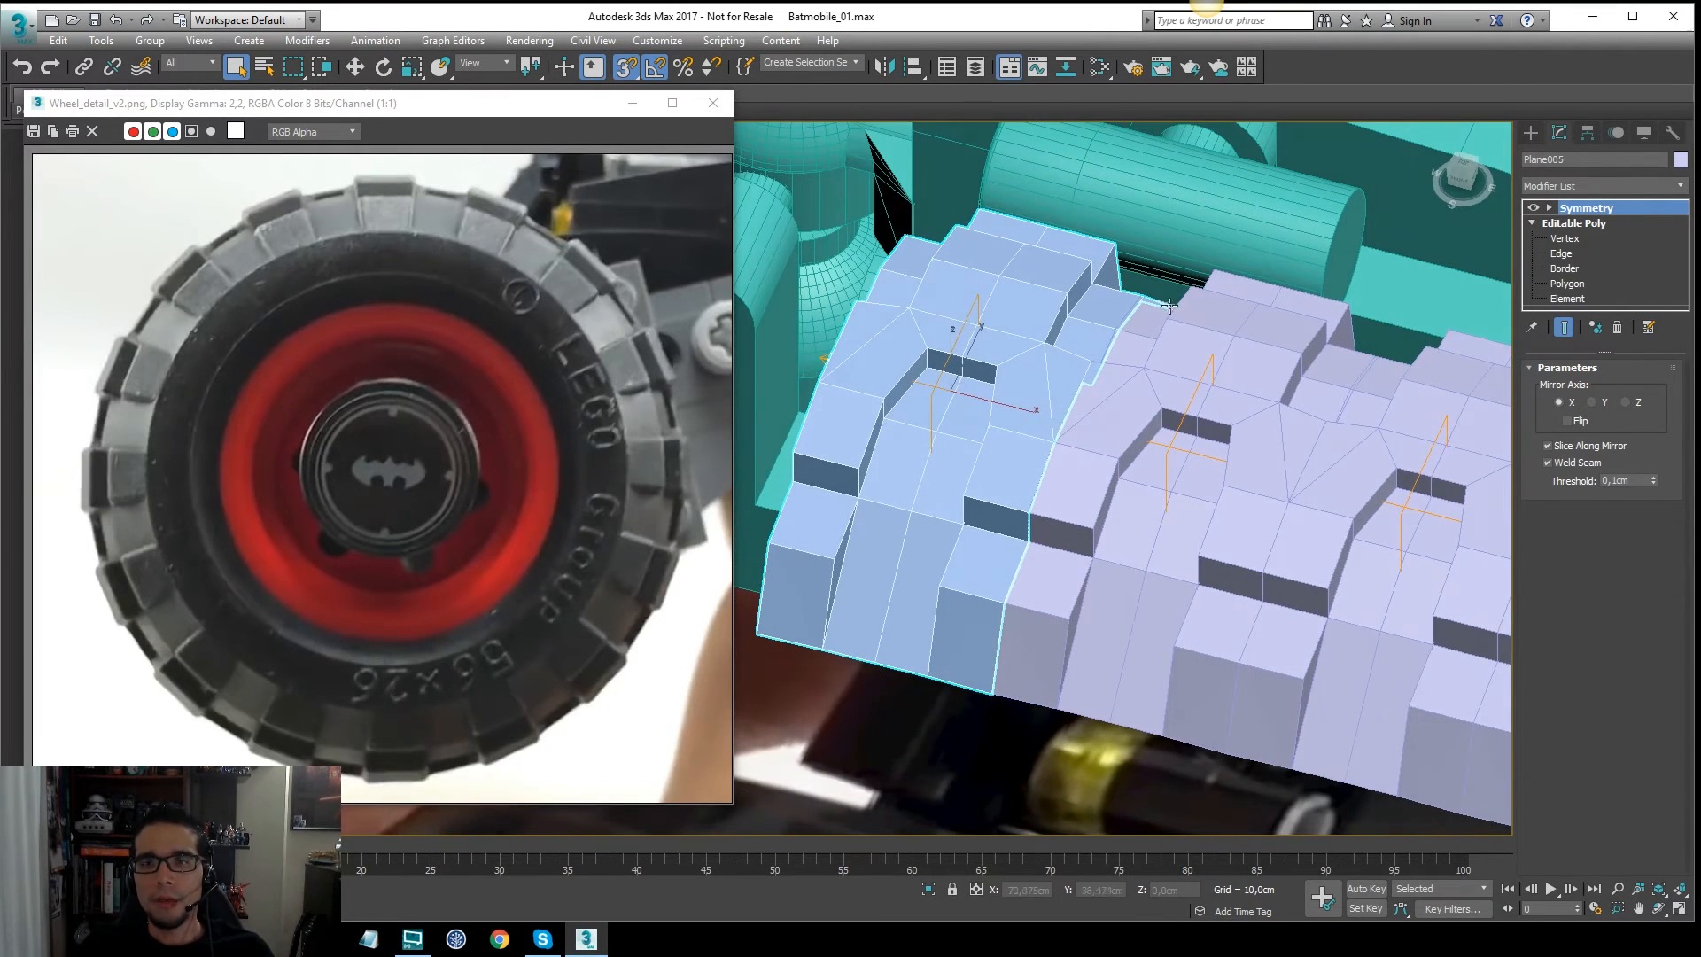
left_click(1614, 211)
left_click(1622, 190)
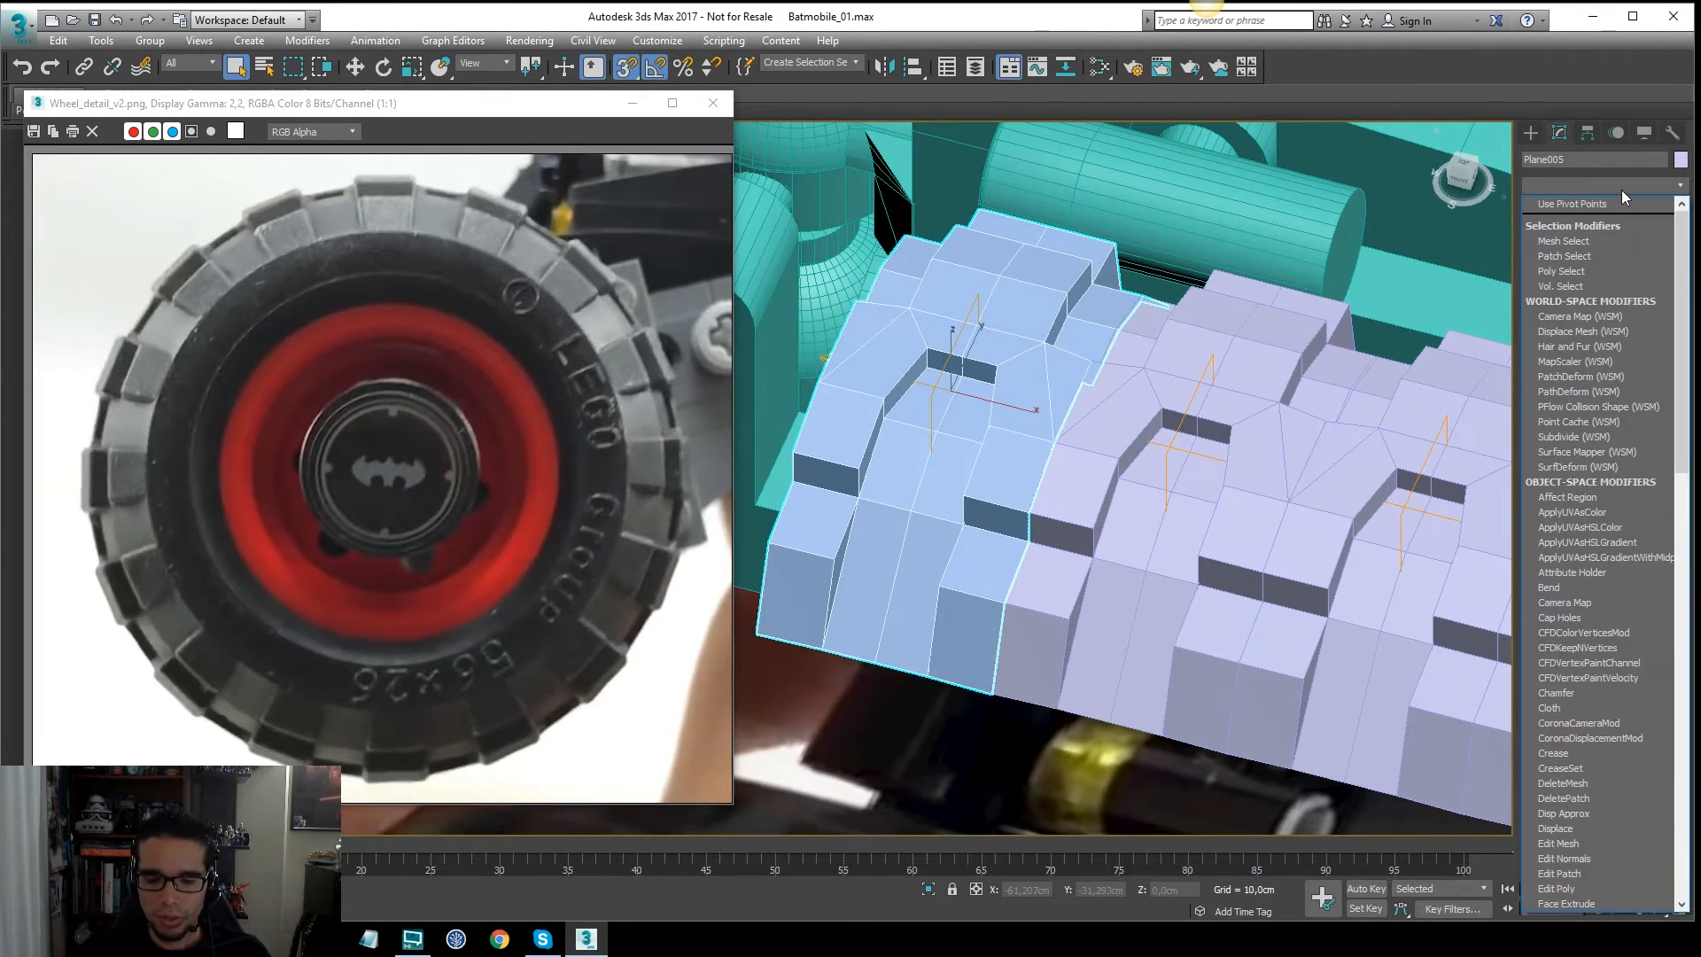
type("tu")
key("Return")
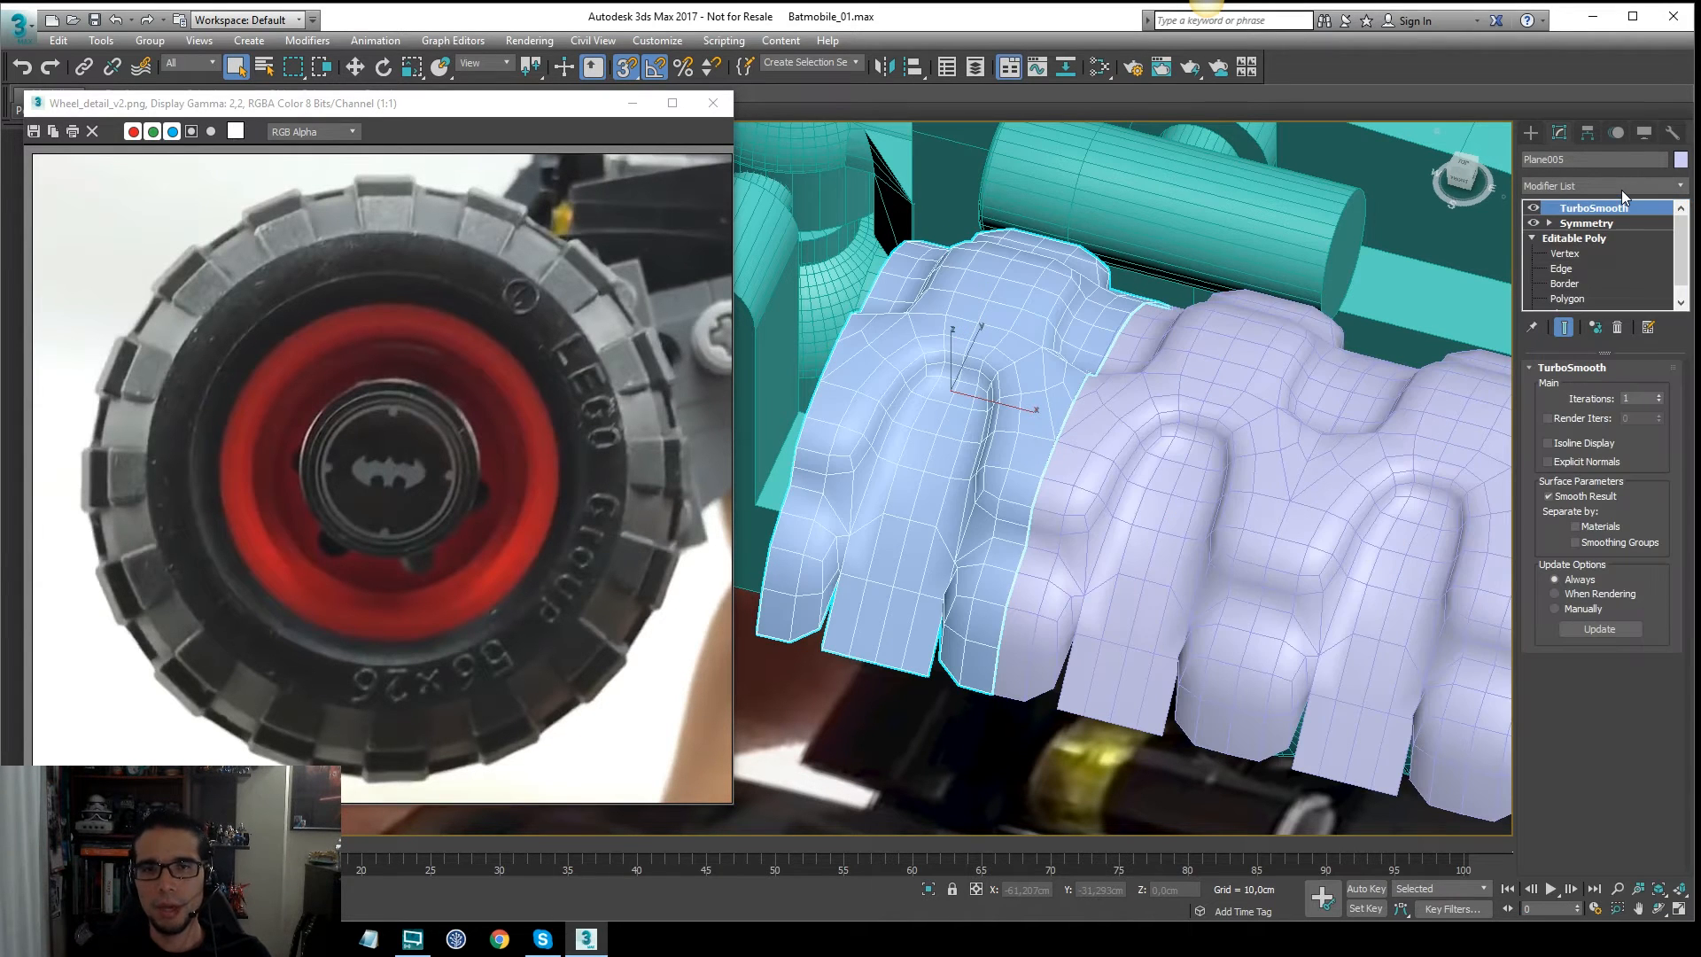
left_click(1659, 395)
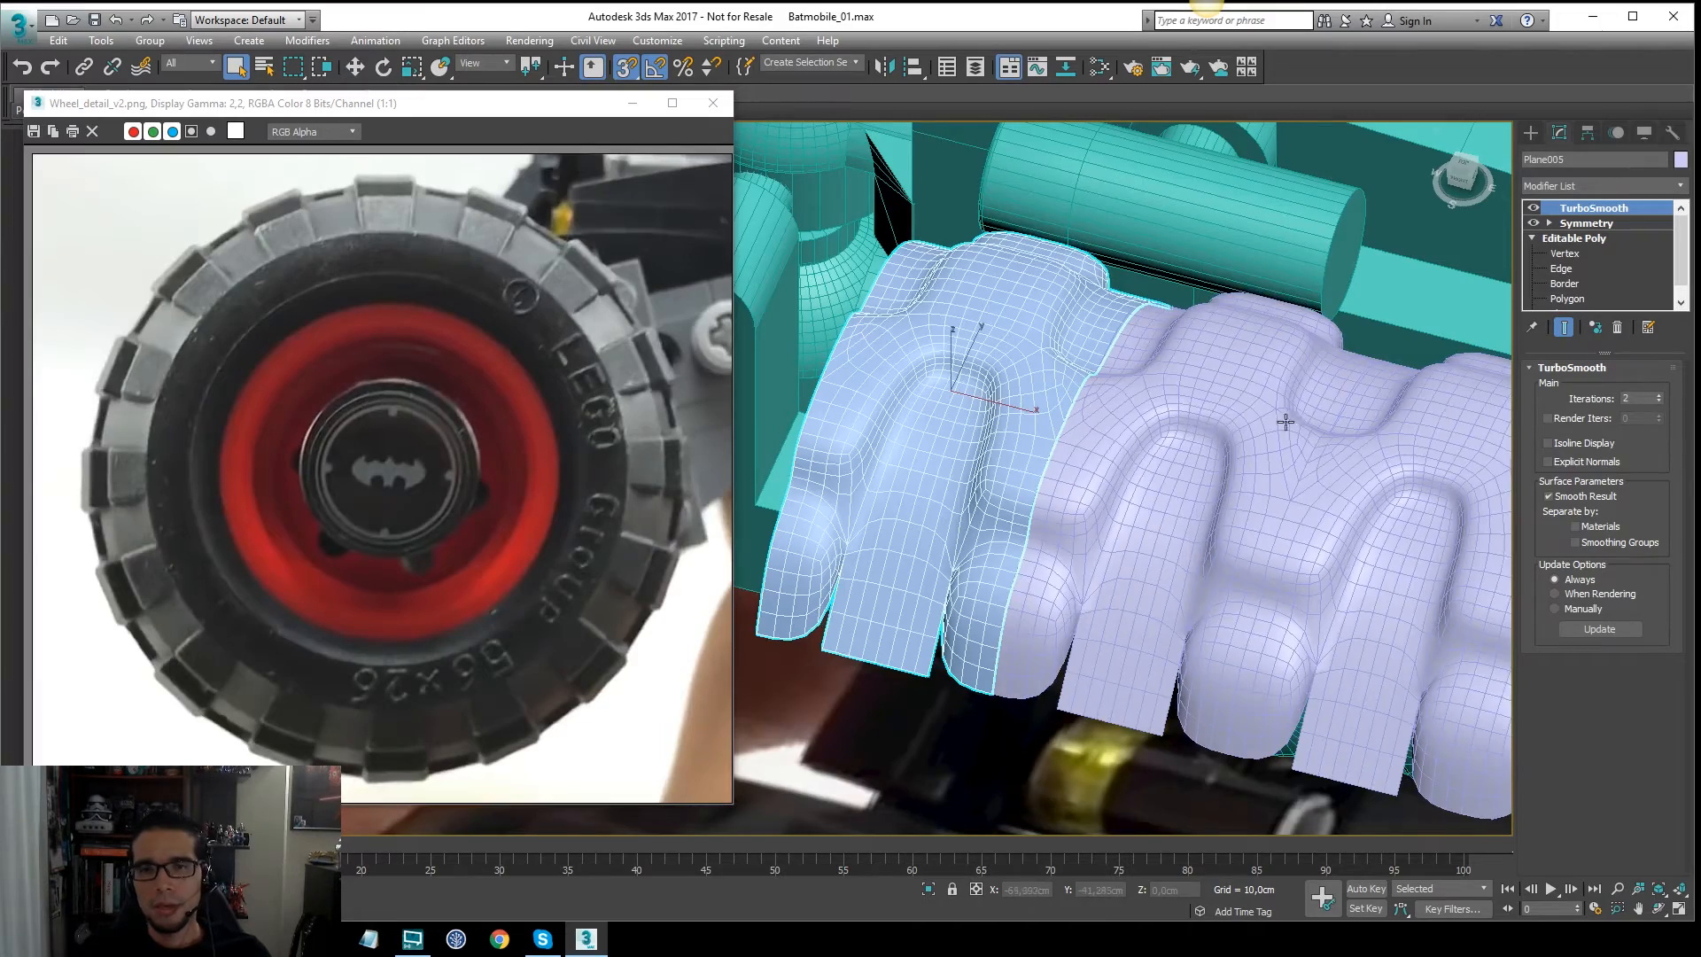
Step: Hide the edge display, check the smoothed lower end, and enter base-mesh vertex editing with the end result off
key("F4")
middle_click_drag(1063, 394, 1124, 424, "alt")
scroll(1216, 587, "up", 5)
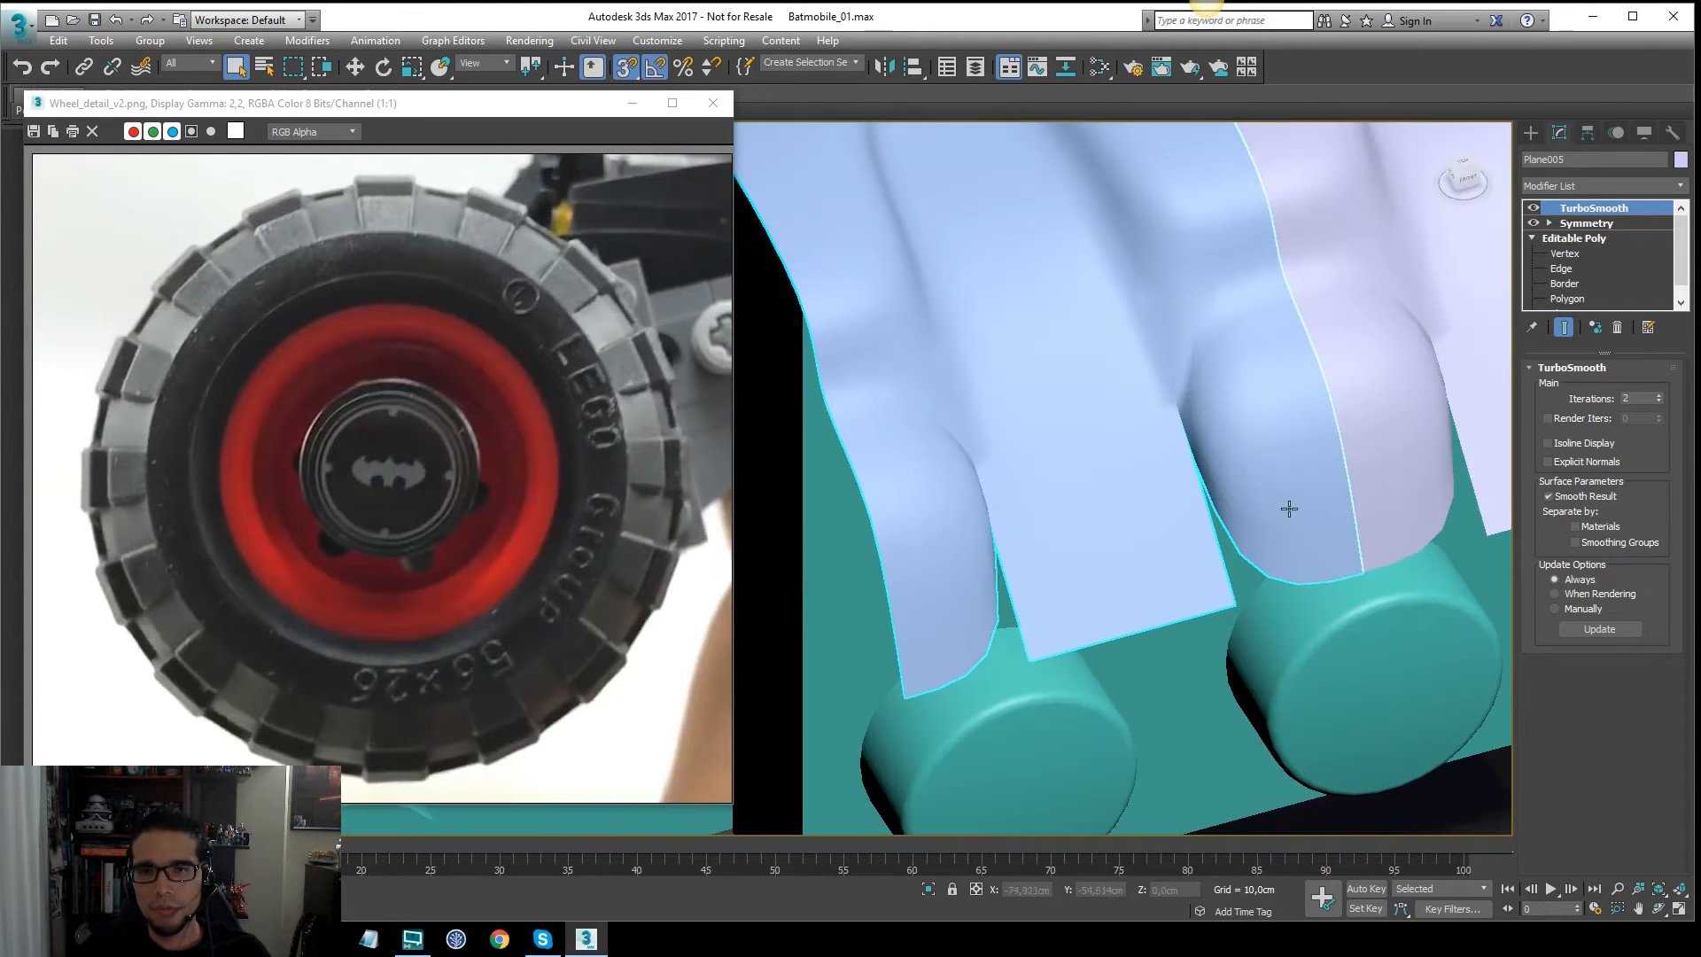
scroll(1289, 509, "down", 5)
left_click(1578, 255)
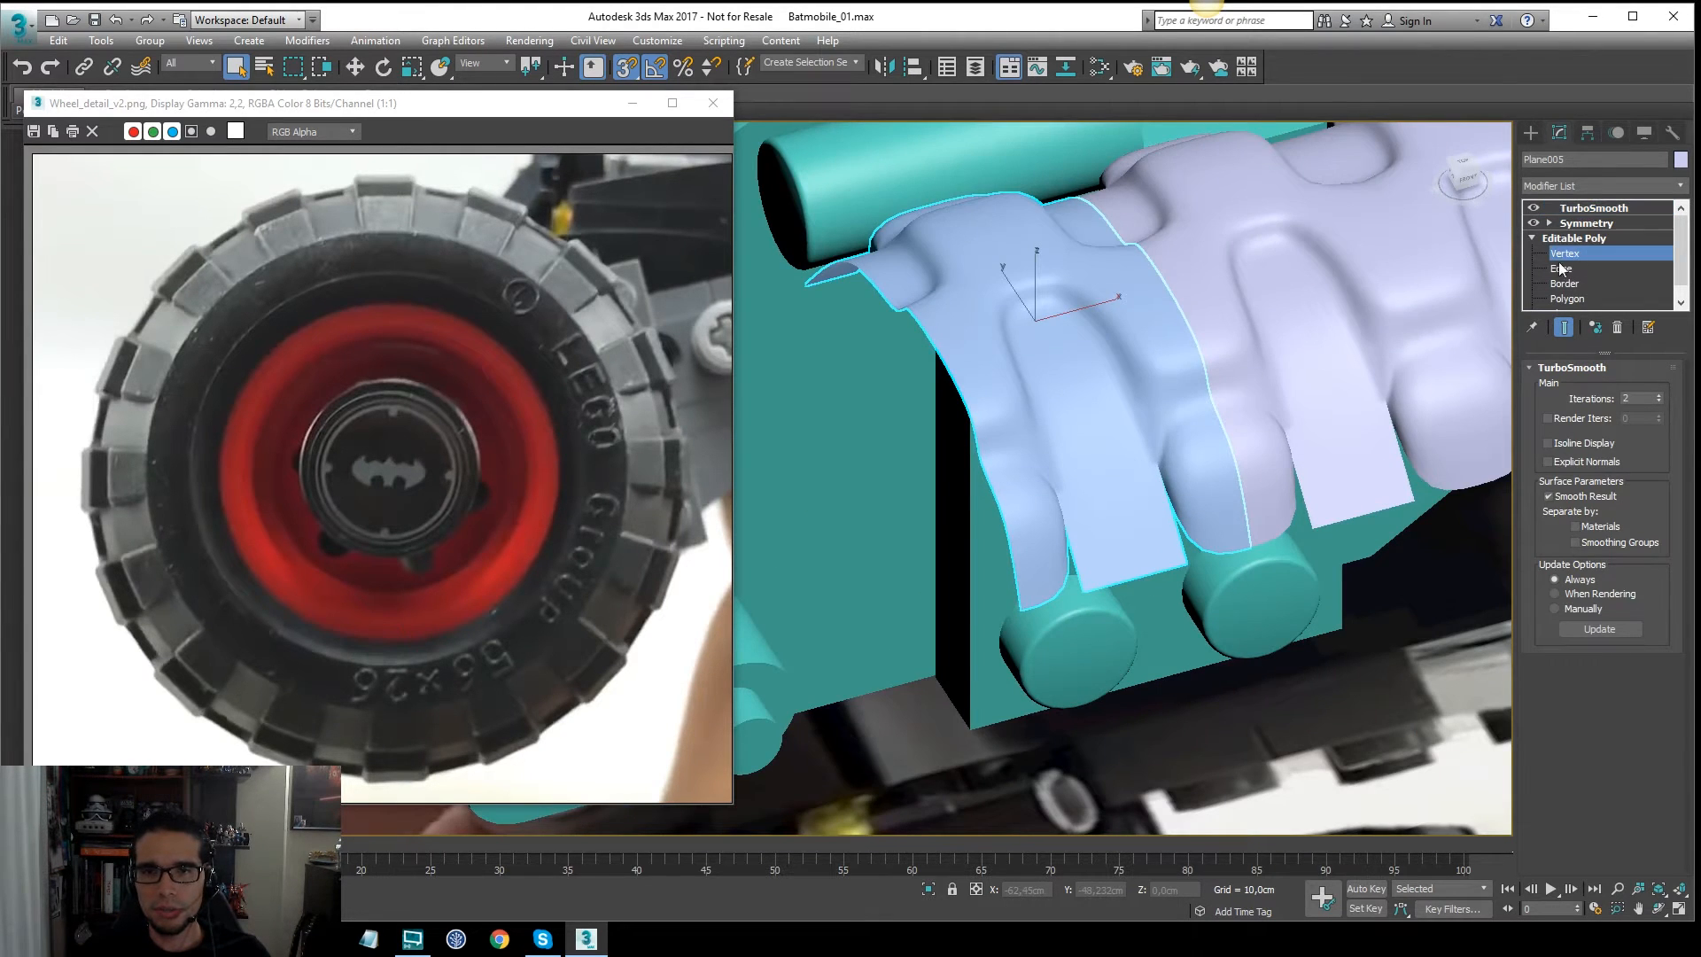
left_click(1564, 327)
Step: Try shifting the lower corner vertex beside the segment's middle gap inward along X on the unsmoothed mesh
scroll(1221, 483, "up", 5)
key("w")
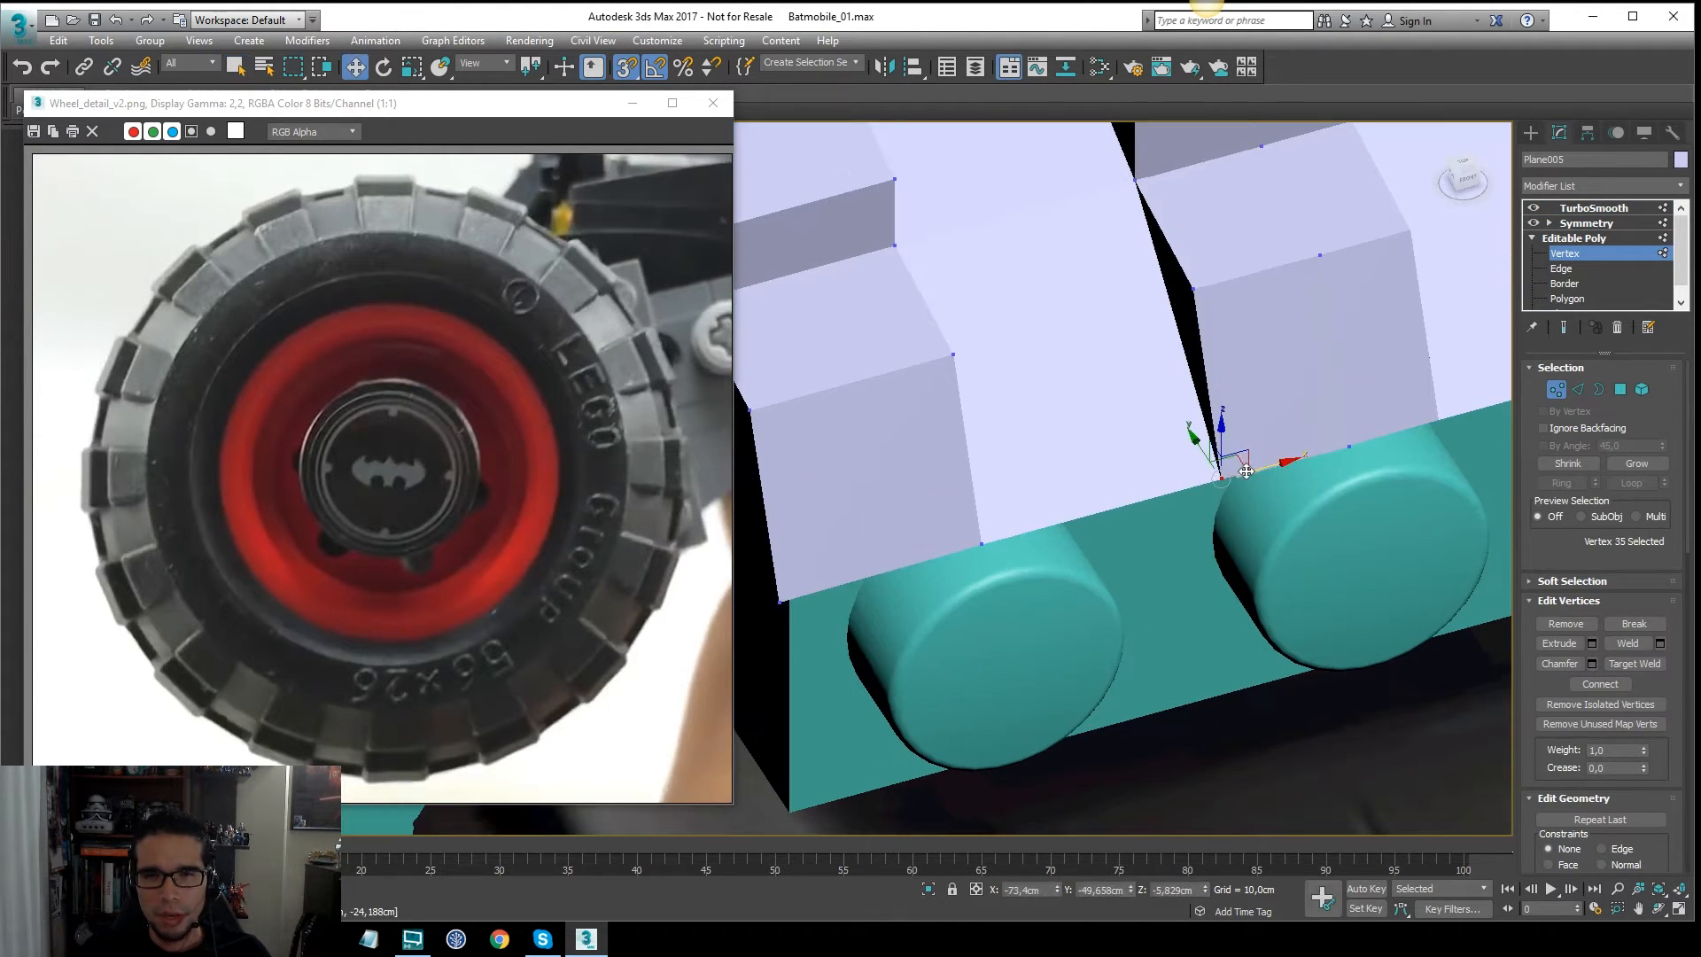
left_click_drag(1222, 478, 1144, 530)
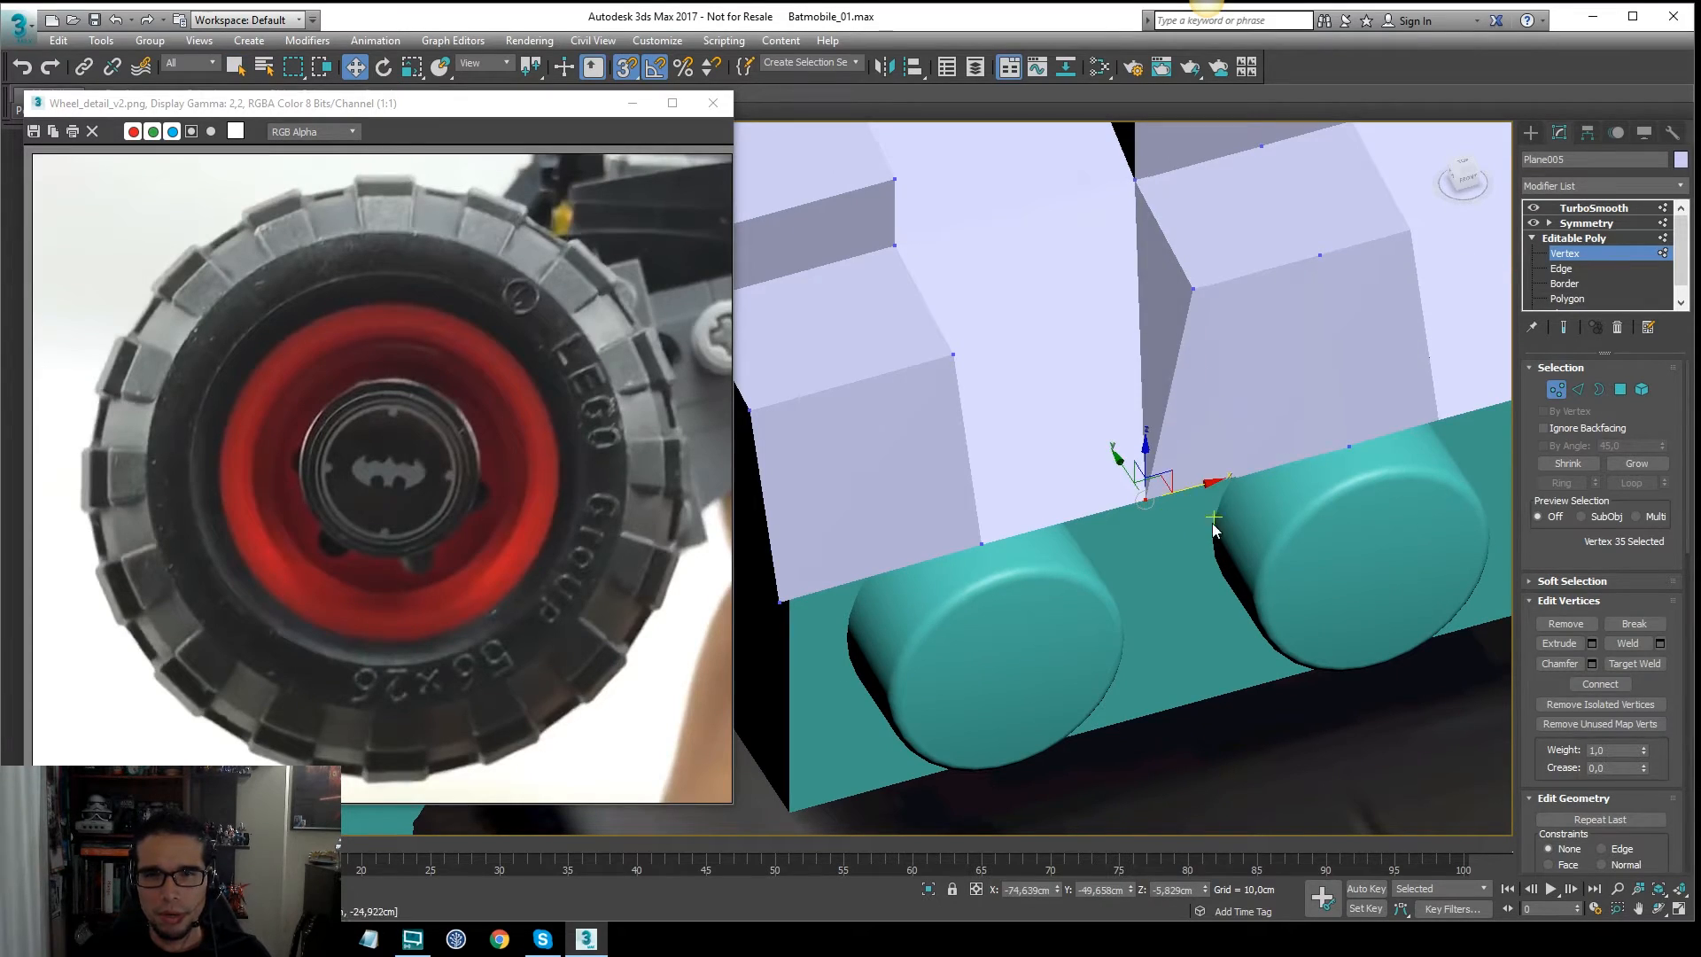
key("ctrl+z")
Step: Show the smoothed result and try moving the same lower corner vertex inward along X to close the gap
mouse_move(1257, 468)
middle_mouse_down("alt")
mouse_move(1234, 497)
mouse_move(1276, 302)
mouse_move(1209, 545)
mouse_move(1168, 496)
mouse_move(1294, 482)
mouse_move(1223, 308)
mouse_move(1232, 416)
mouse_move(1076, 547)
mouse_move(1257, 437)
mouse_move(1491, 379)
middle_mouse_up("alt")
left_click(1563, 332)
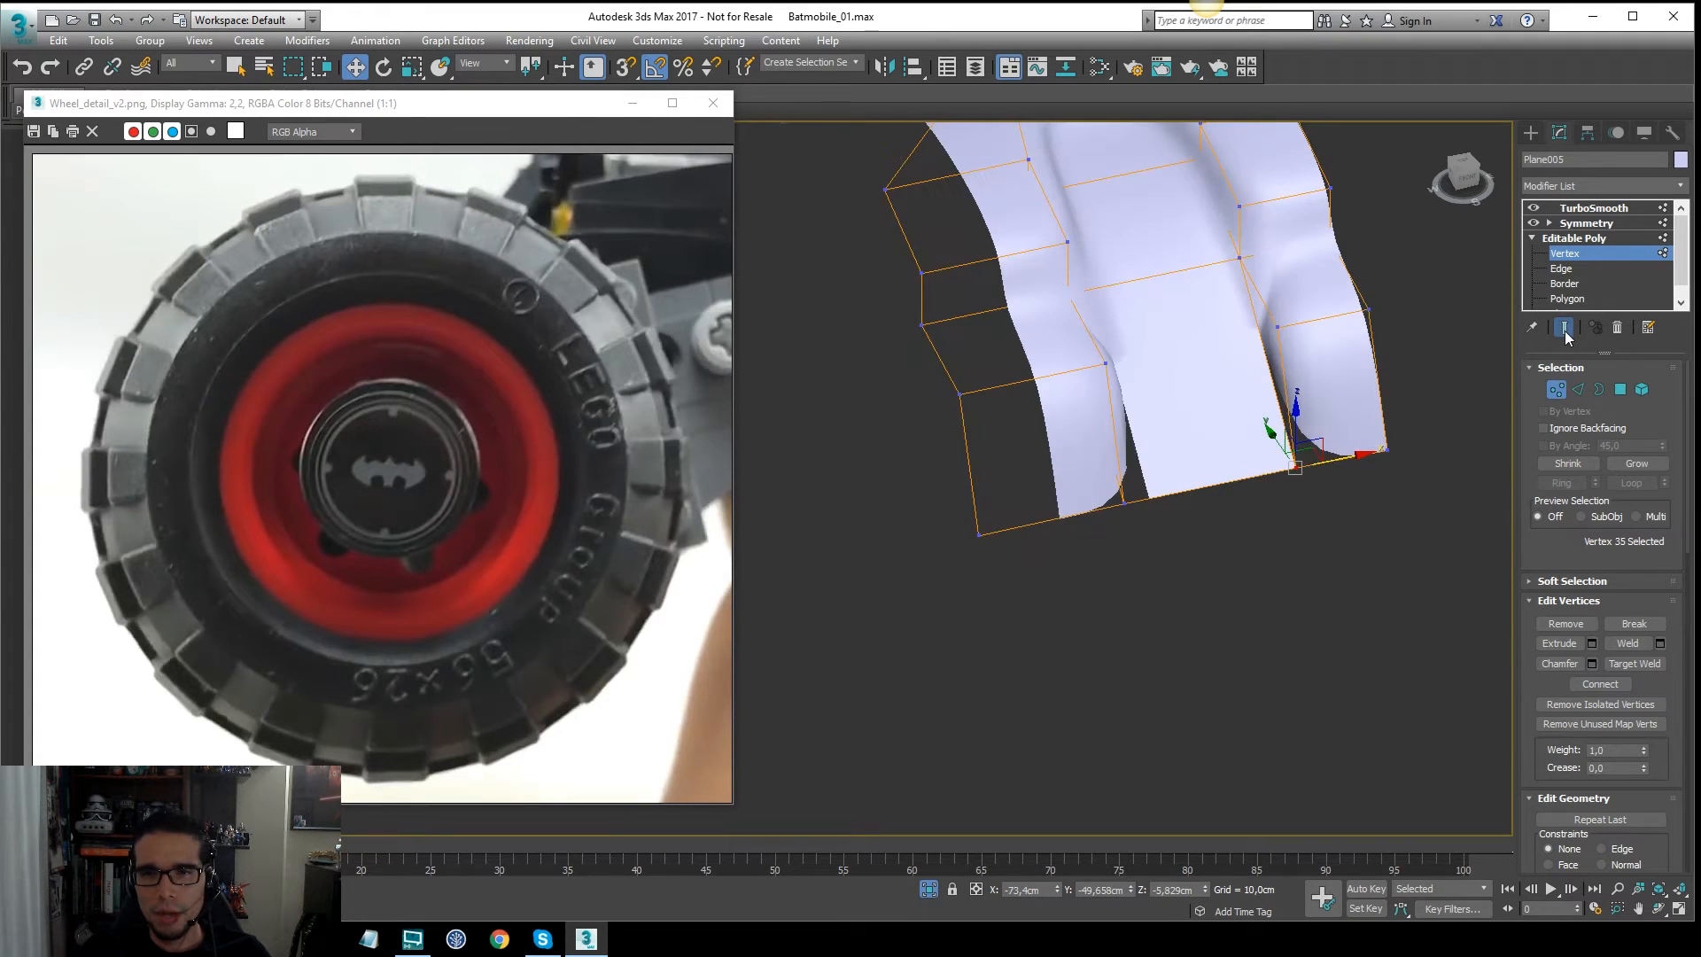
middle_click_drag(1295, 504, 1254, 511)
left_click(1255, 511)
scroll(1255, 512, "up", 3)
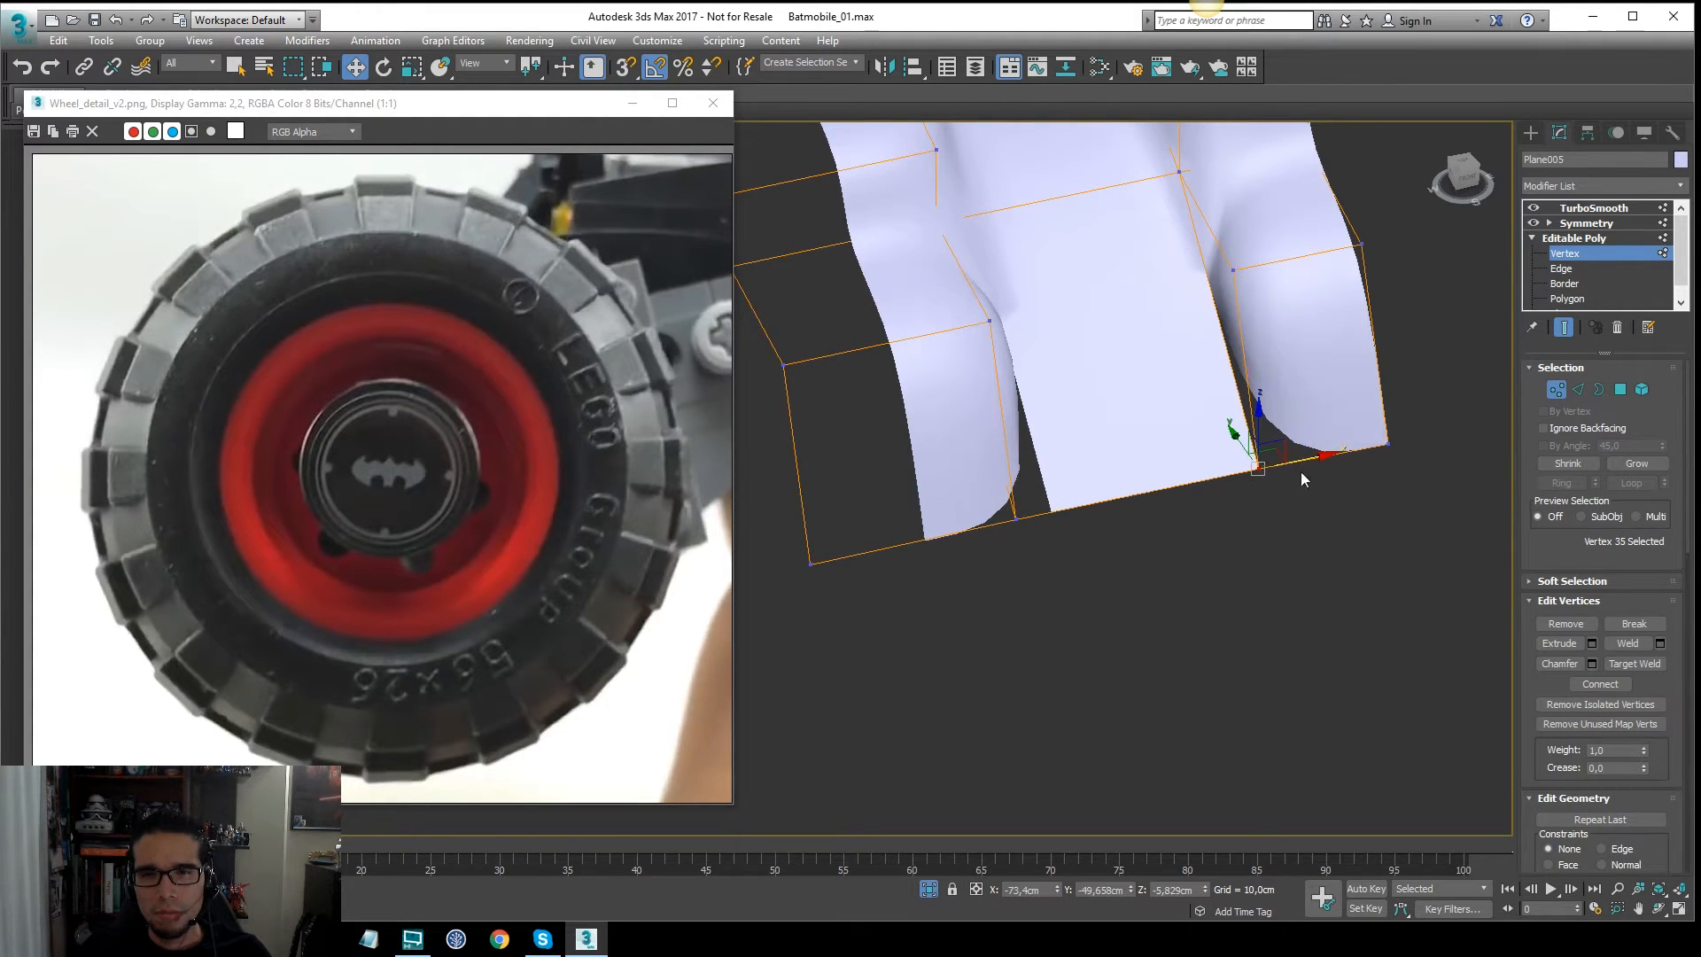
left_click_drag(1300, 462, 1253, 470)
mouse_move(1252, 470)
middle_mouse_down("alt")
mouse_move(1299, 422)
mouse_move(1197, 473)
mouse_move(1093, 334)
mouse_move(1278, 556)
mouse_move(1273, 512)
mouse_move(1248, 490)
middle_mouse_up("alt")
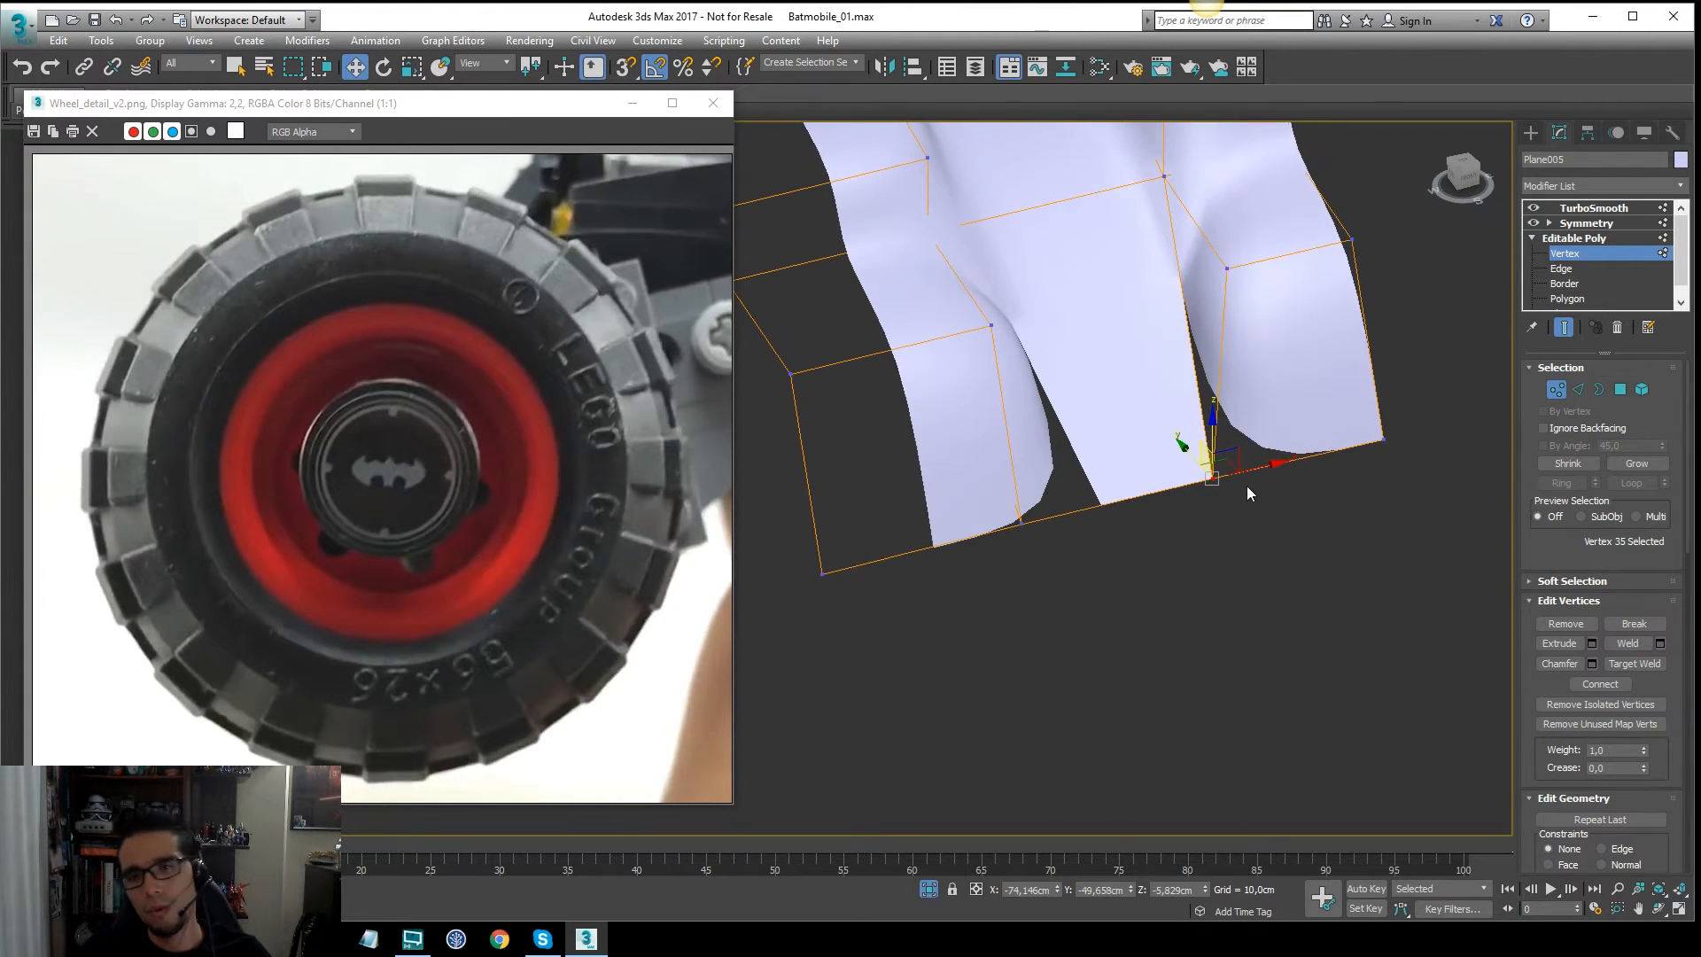
Step: Turn off the end result and delete the middle recessed polygon and its two side walls at the segment's lower end
left_click(1565, 328)
scroll(1294, 440, "up", 5)
key("4")
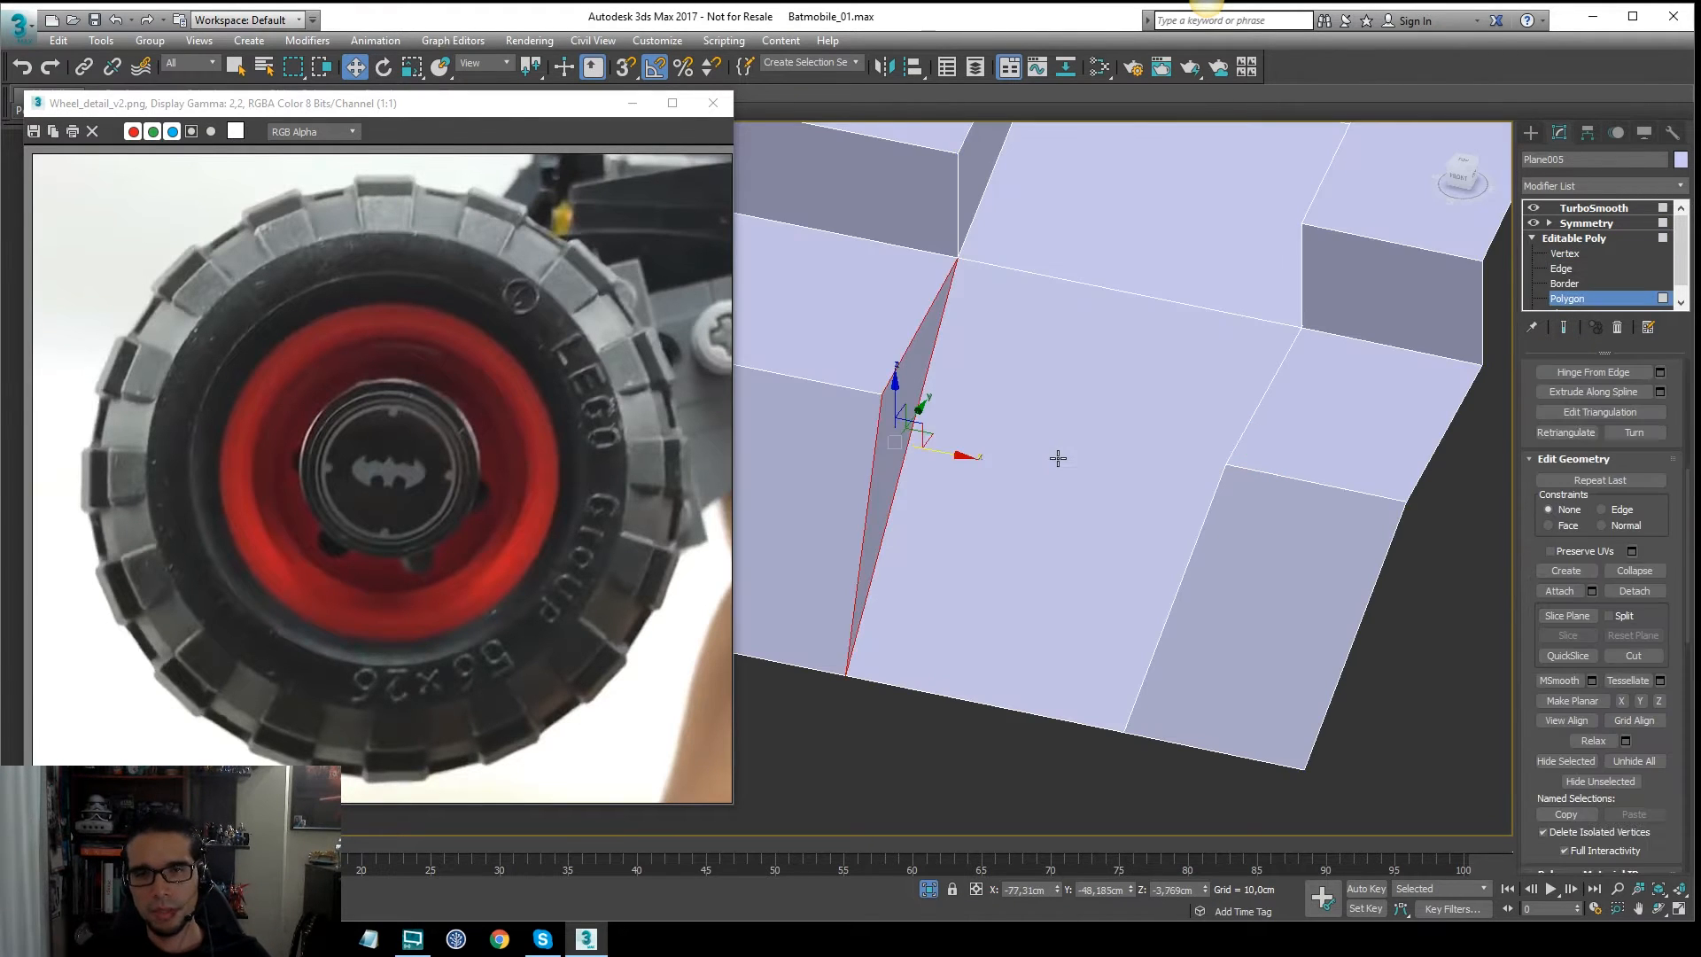
left_click(1058, 458)
middle_click_drag(900, 432, 1166, 391, "alt")
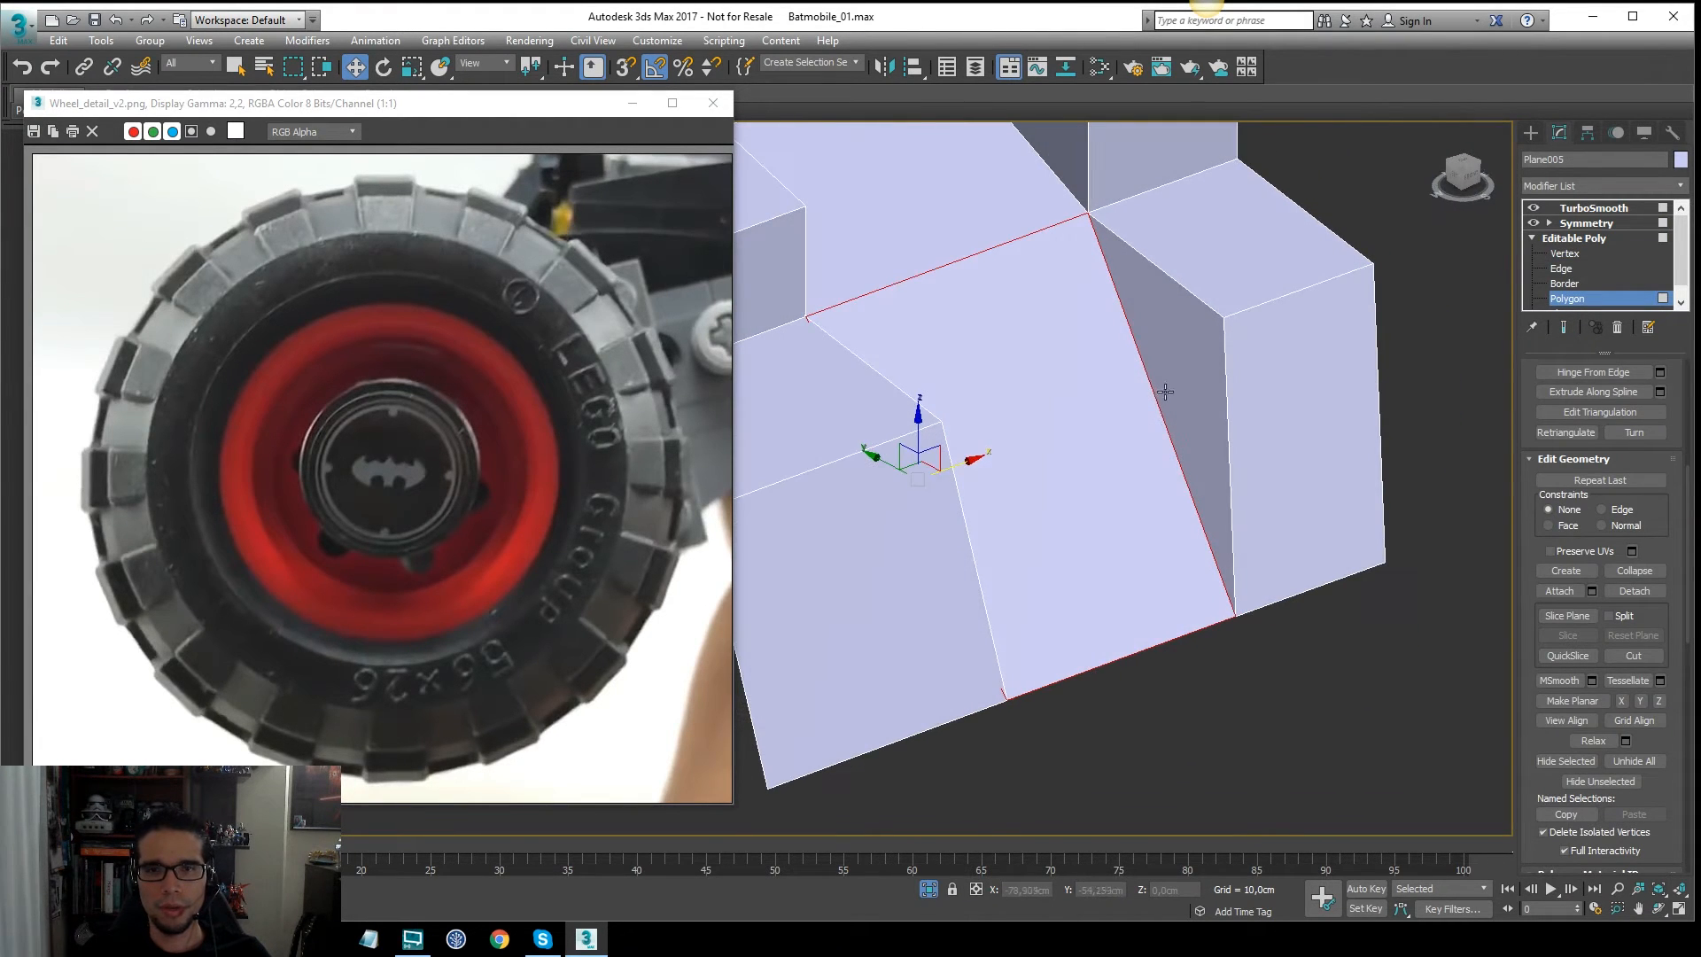
key("Delete")
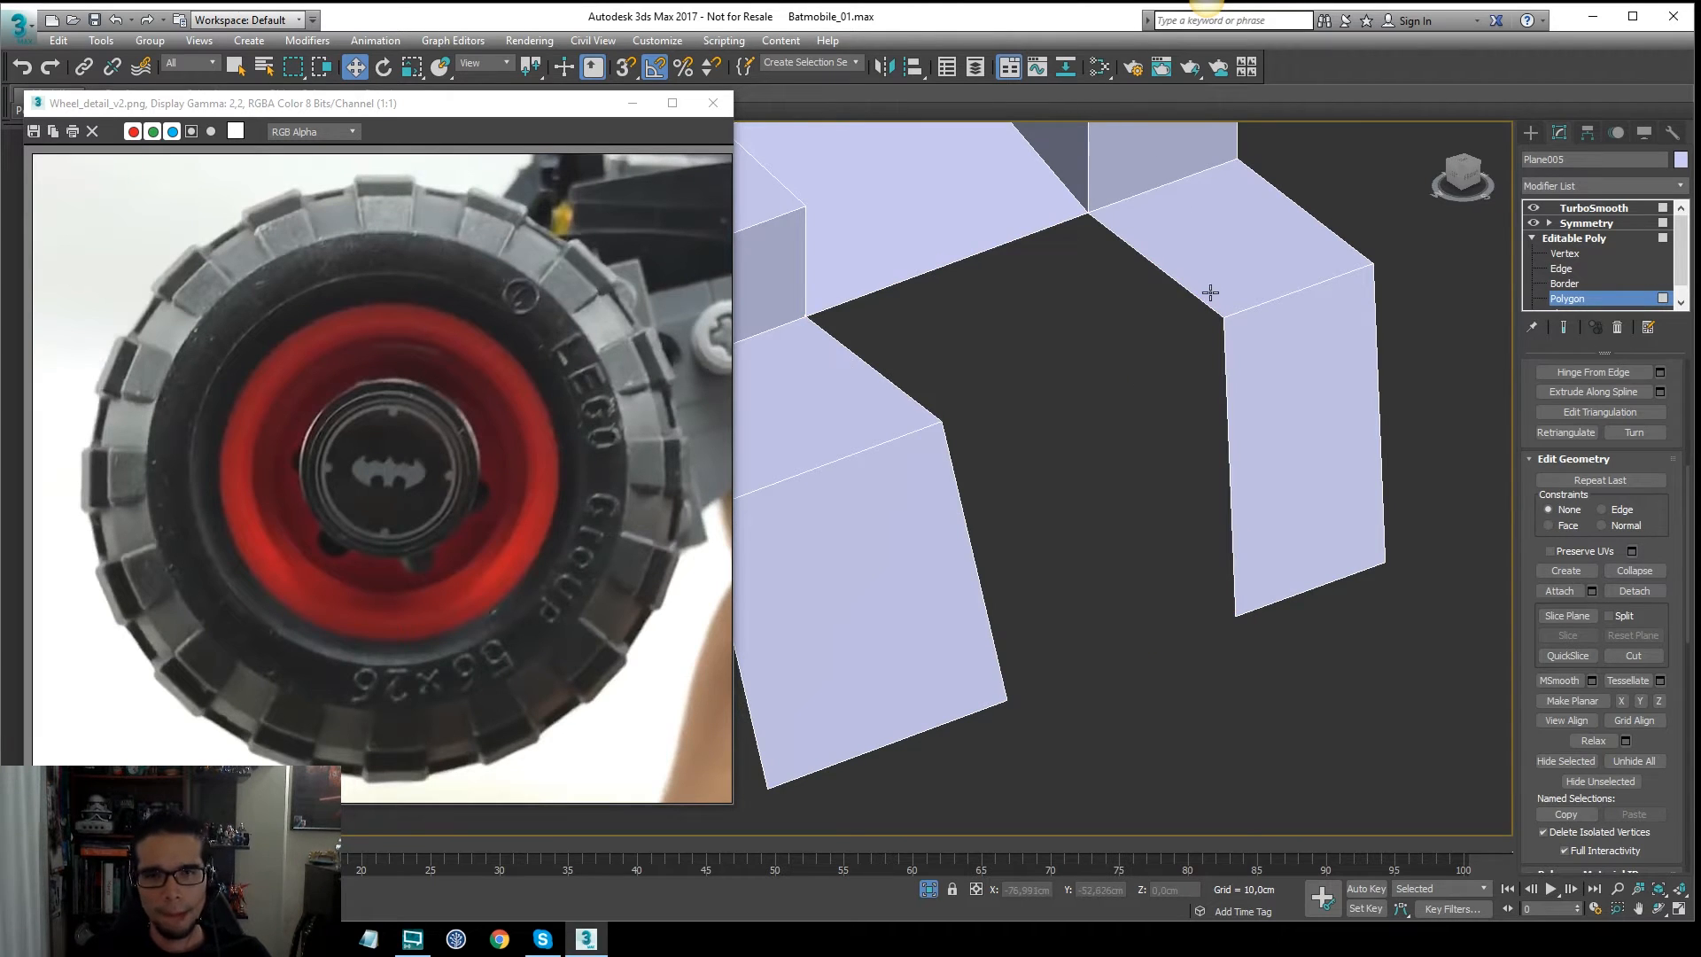
Step: Bridge the facing side edges of the two lower blocks to fill the opening between them
key("2")
middle_click_drag(1143, 306, 1055, 334, "alt")
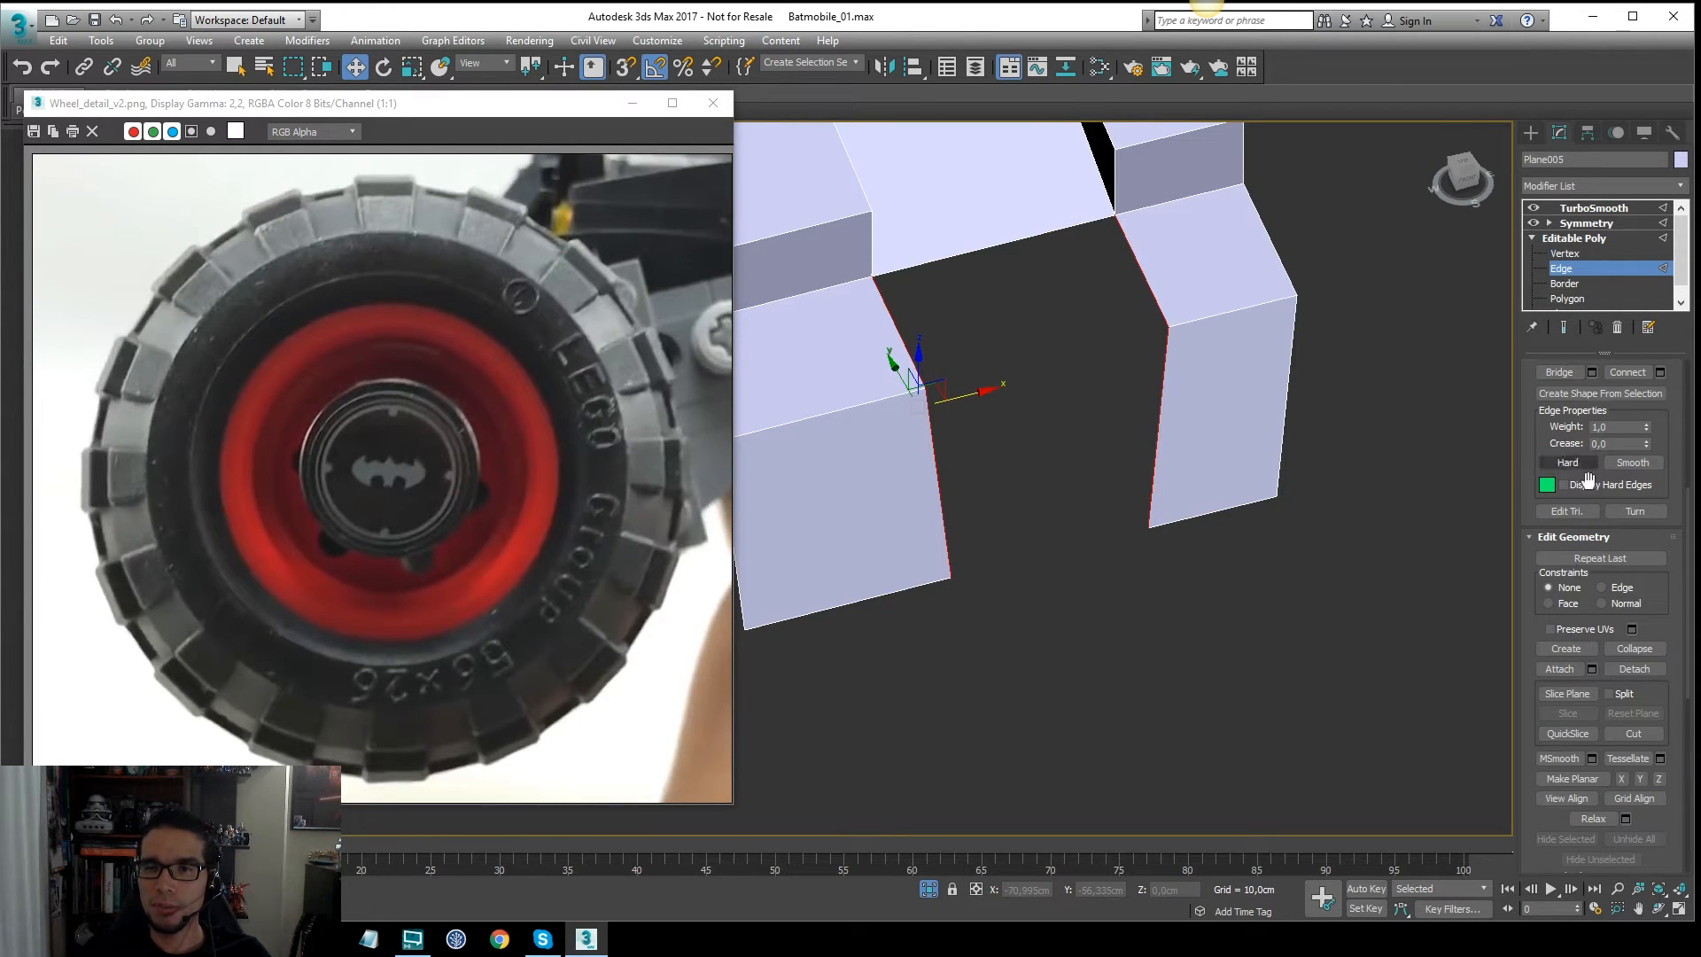
left_click_drag(1651, 592, 1652, 728)
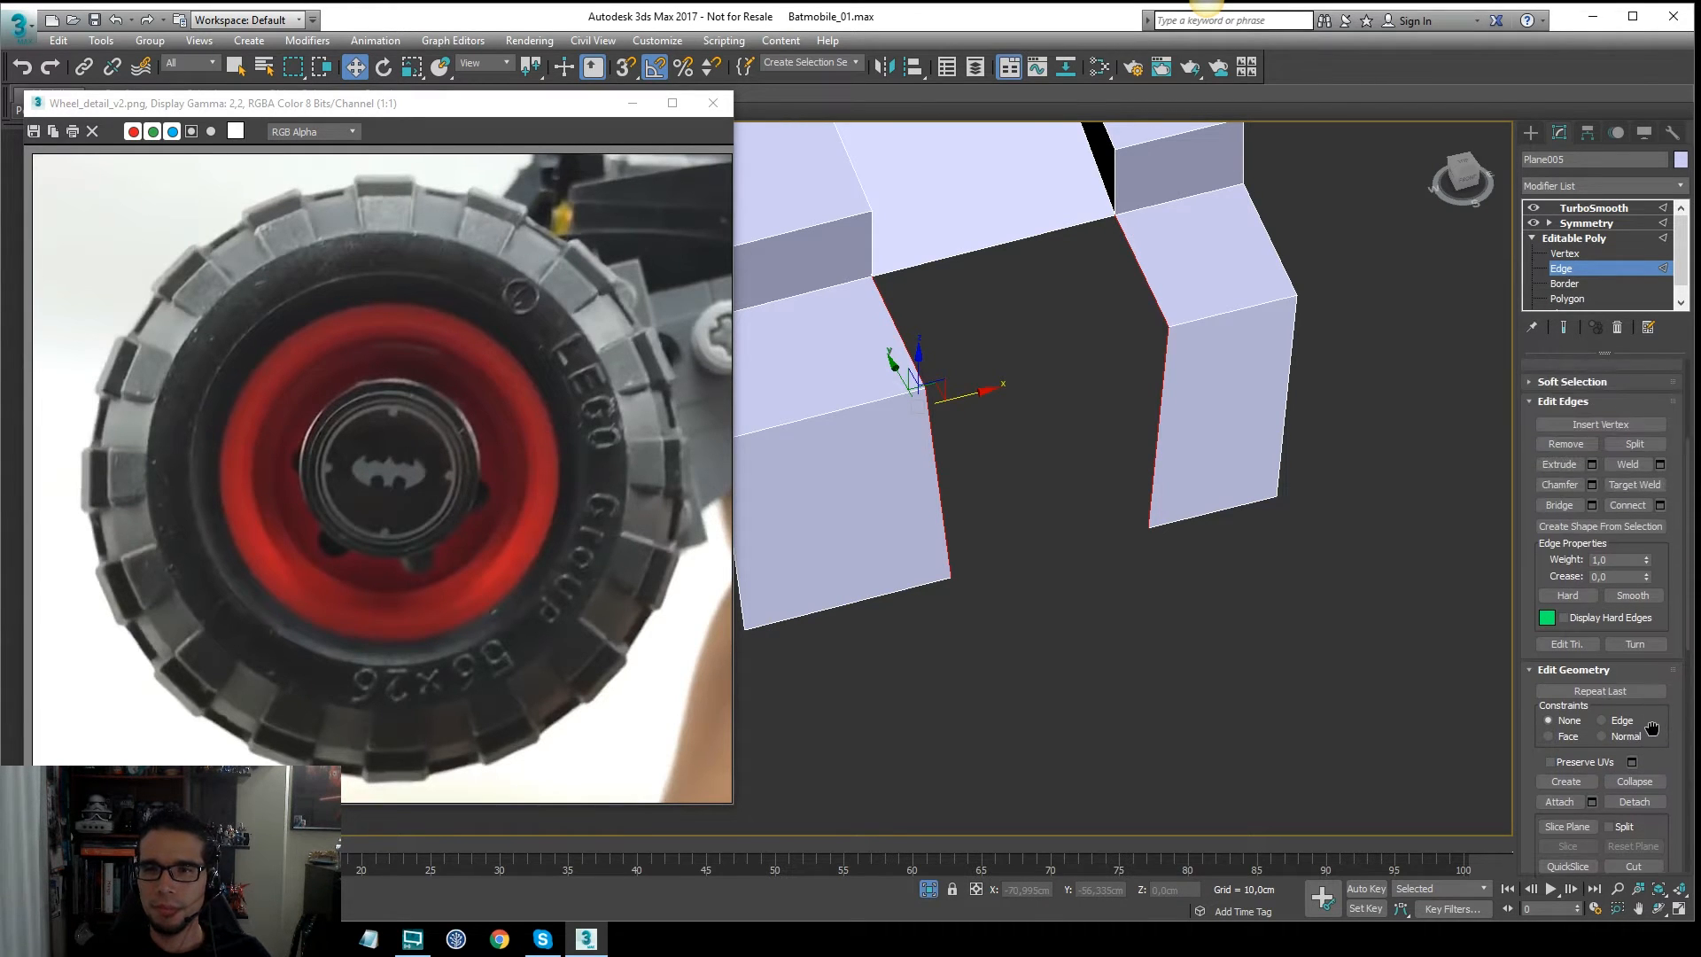
left_click(1560, 505)
middle_click_drag(1063, 395, 1060, 322, "alt")
Step: Cut new edges on both sides from the bridged face's lower corners up to the recess's upper corners
key("1")
scroll(1045, 291, "up", 2)
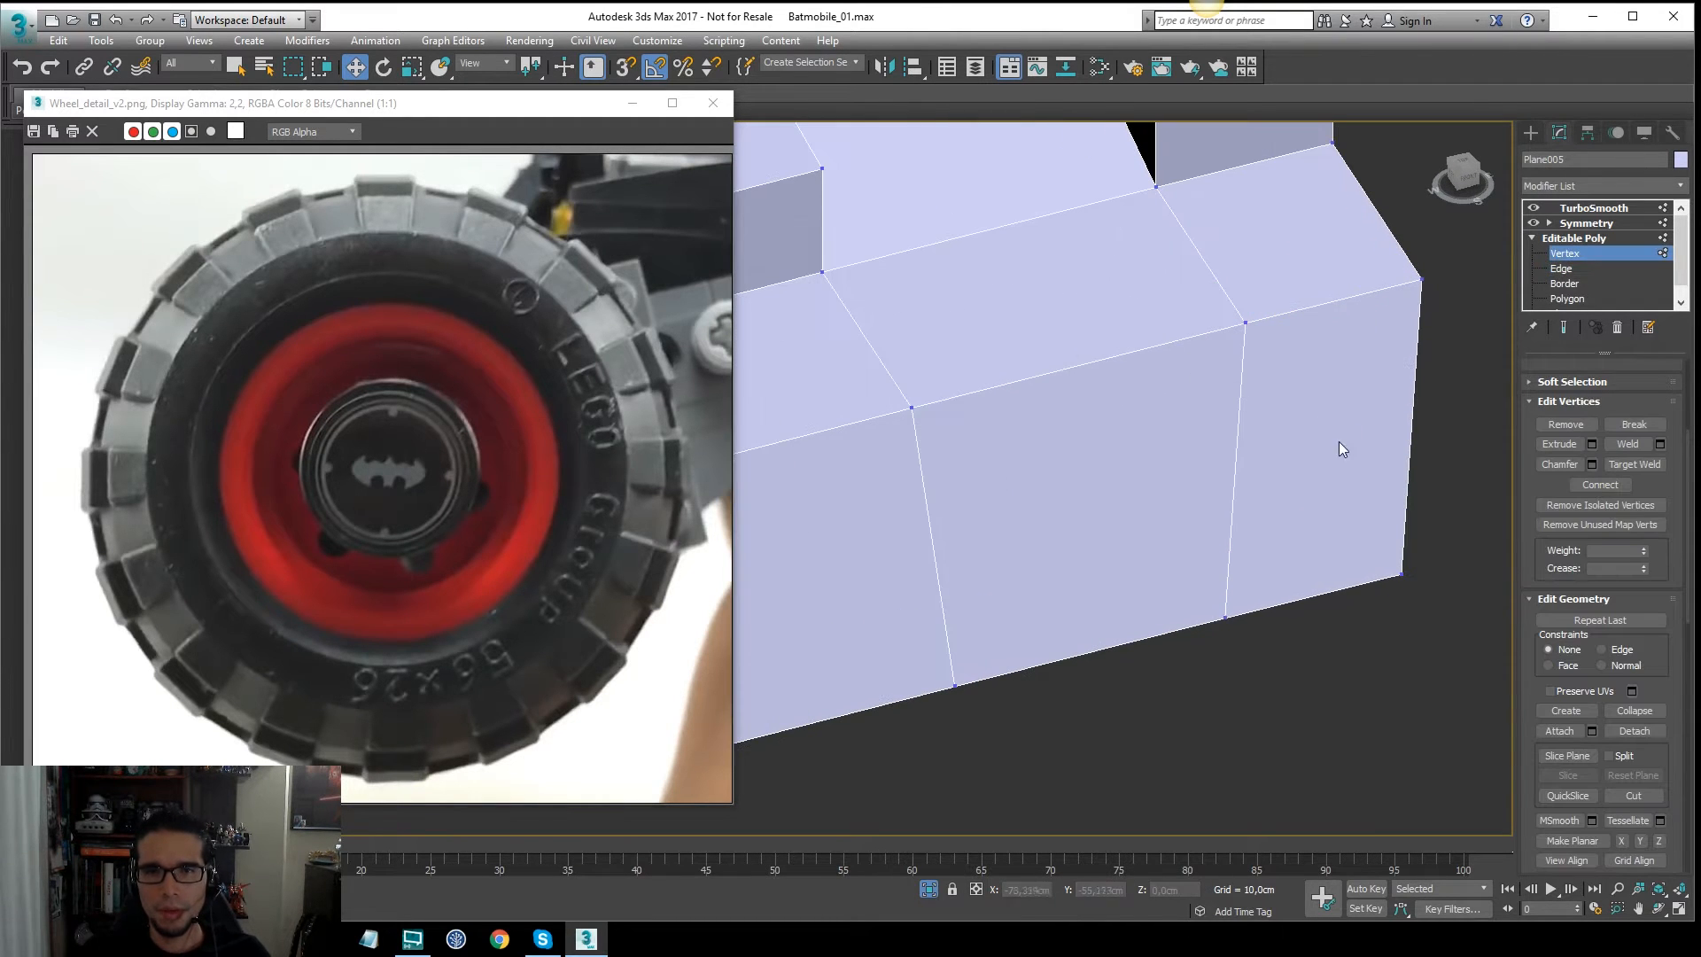
right_click(1236, 465)
left_click(1143, 288)
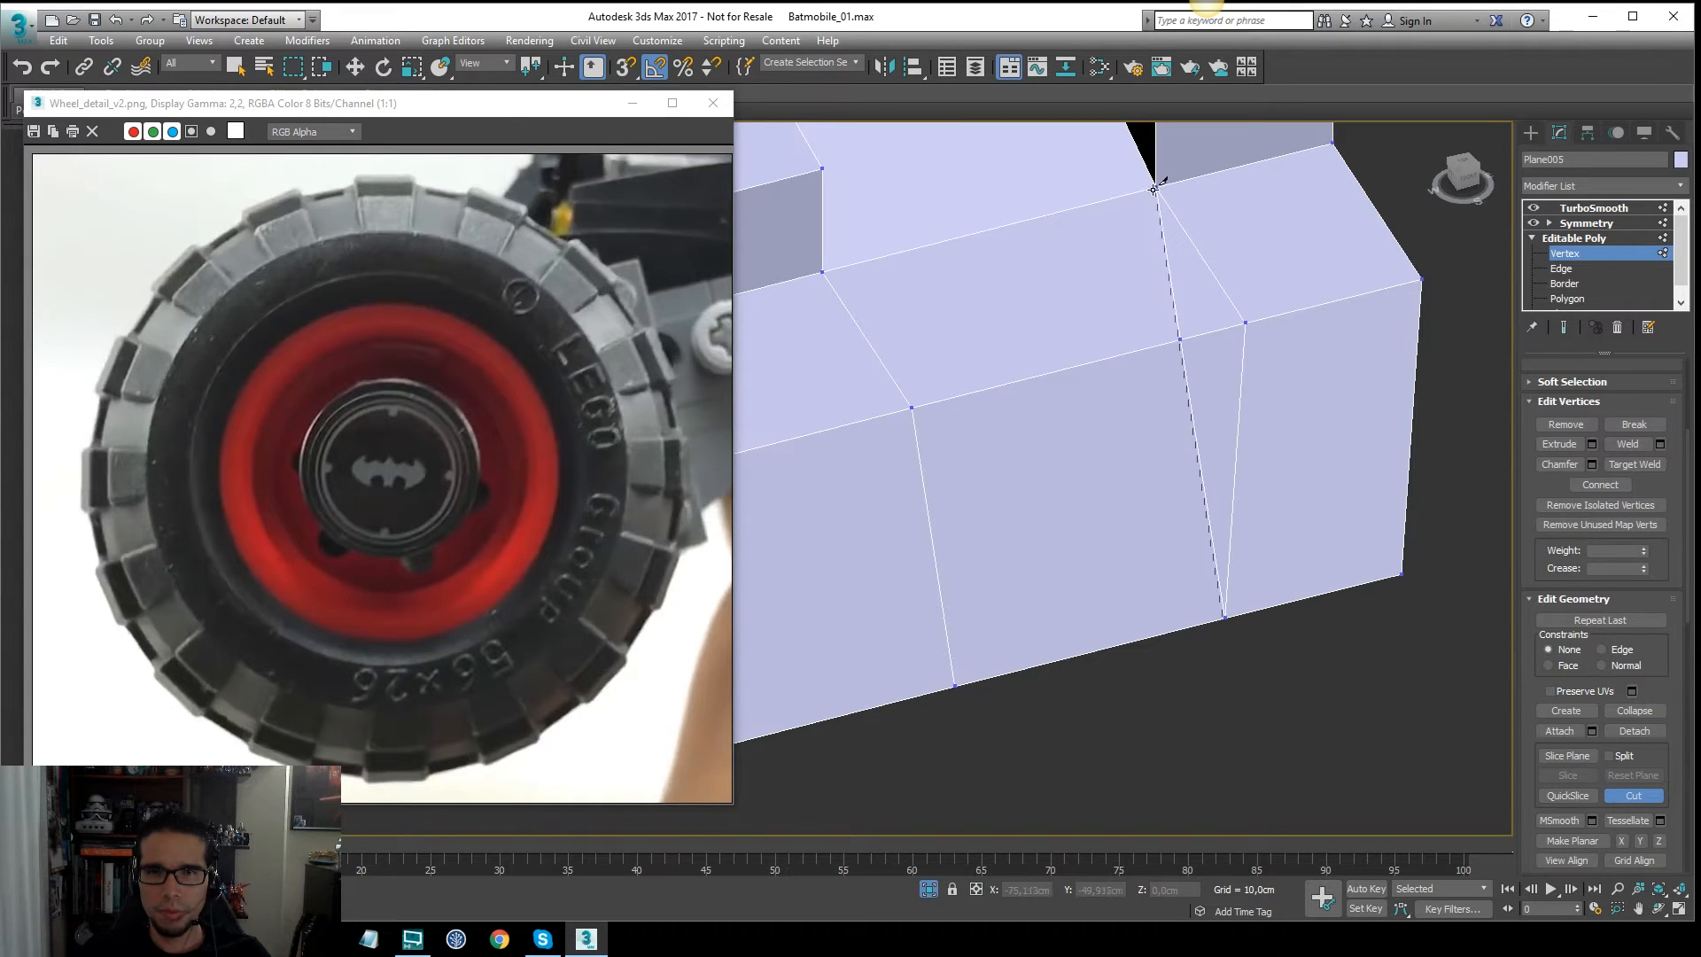
middle_click_drag(1218, 284, 1016, 210, "alt")
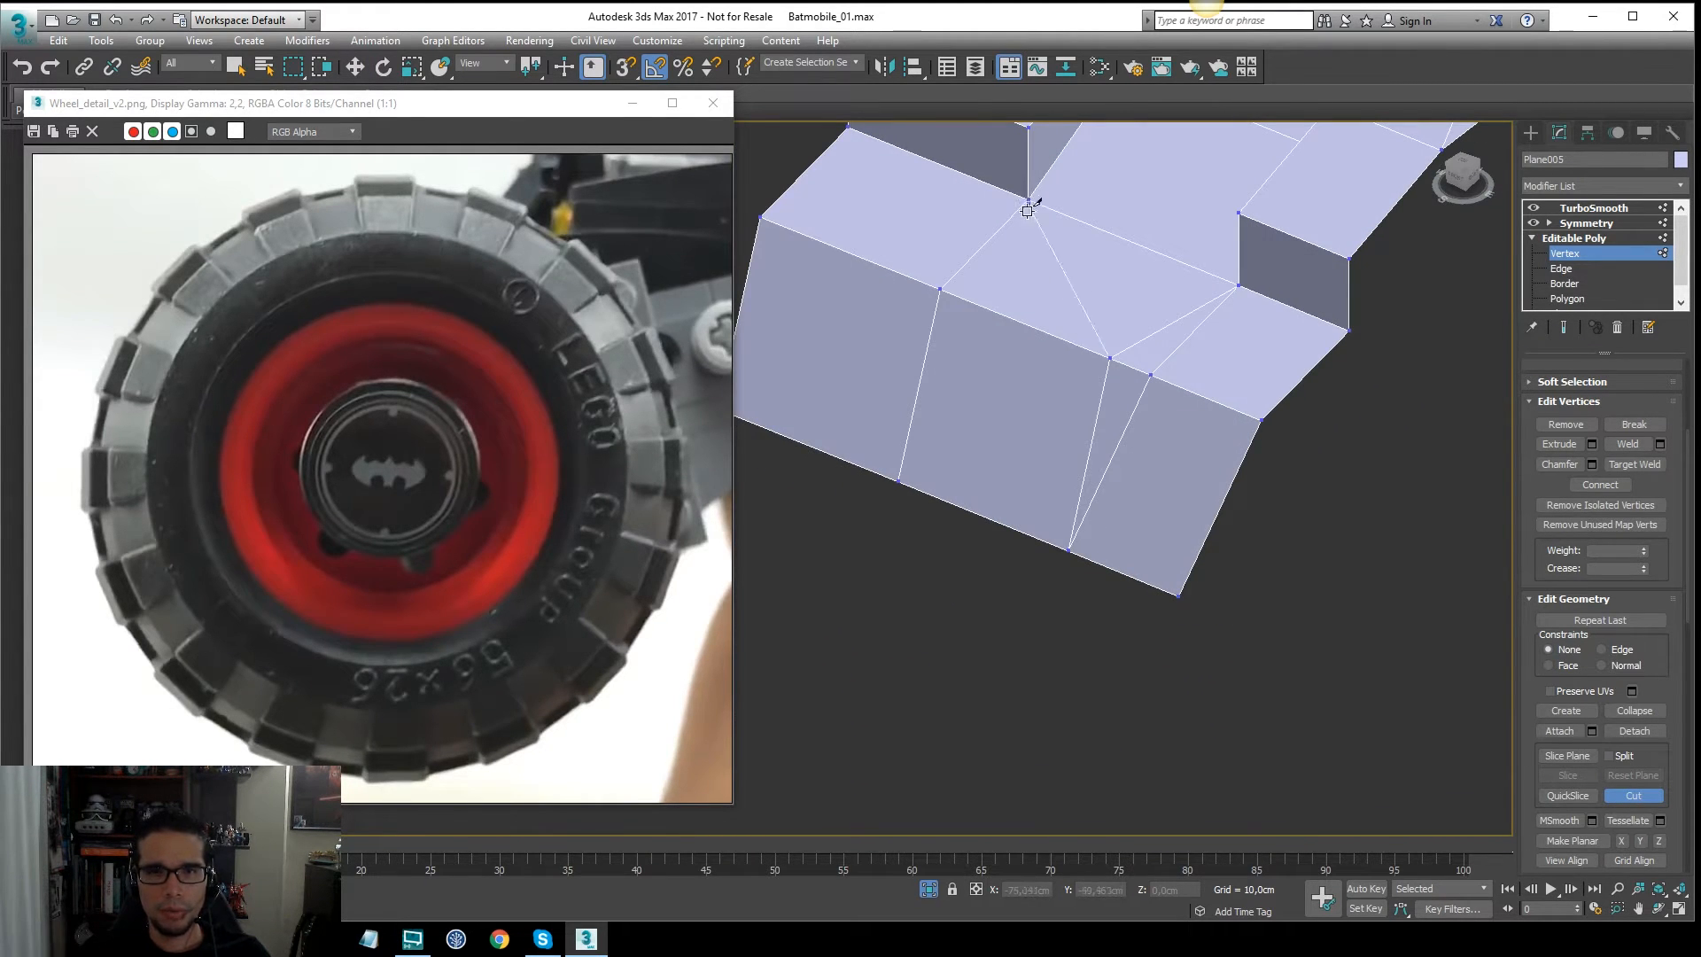
right_click(1088, 373)
Step: Remove the crosswise edges and their vertices between the two blocks, and select one slanted cut edge of the new sloped face
middle_click_drag(1088, 372, 1037, 479, "alt")
scroll(1187, 257, "up", 3)
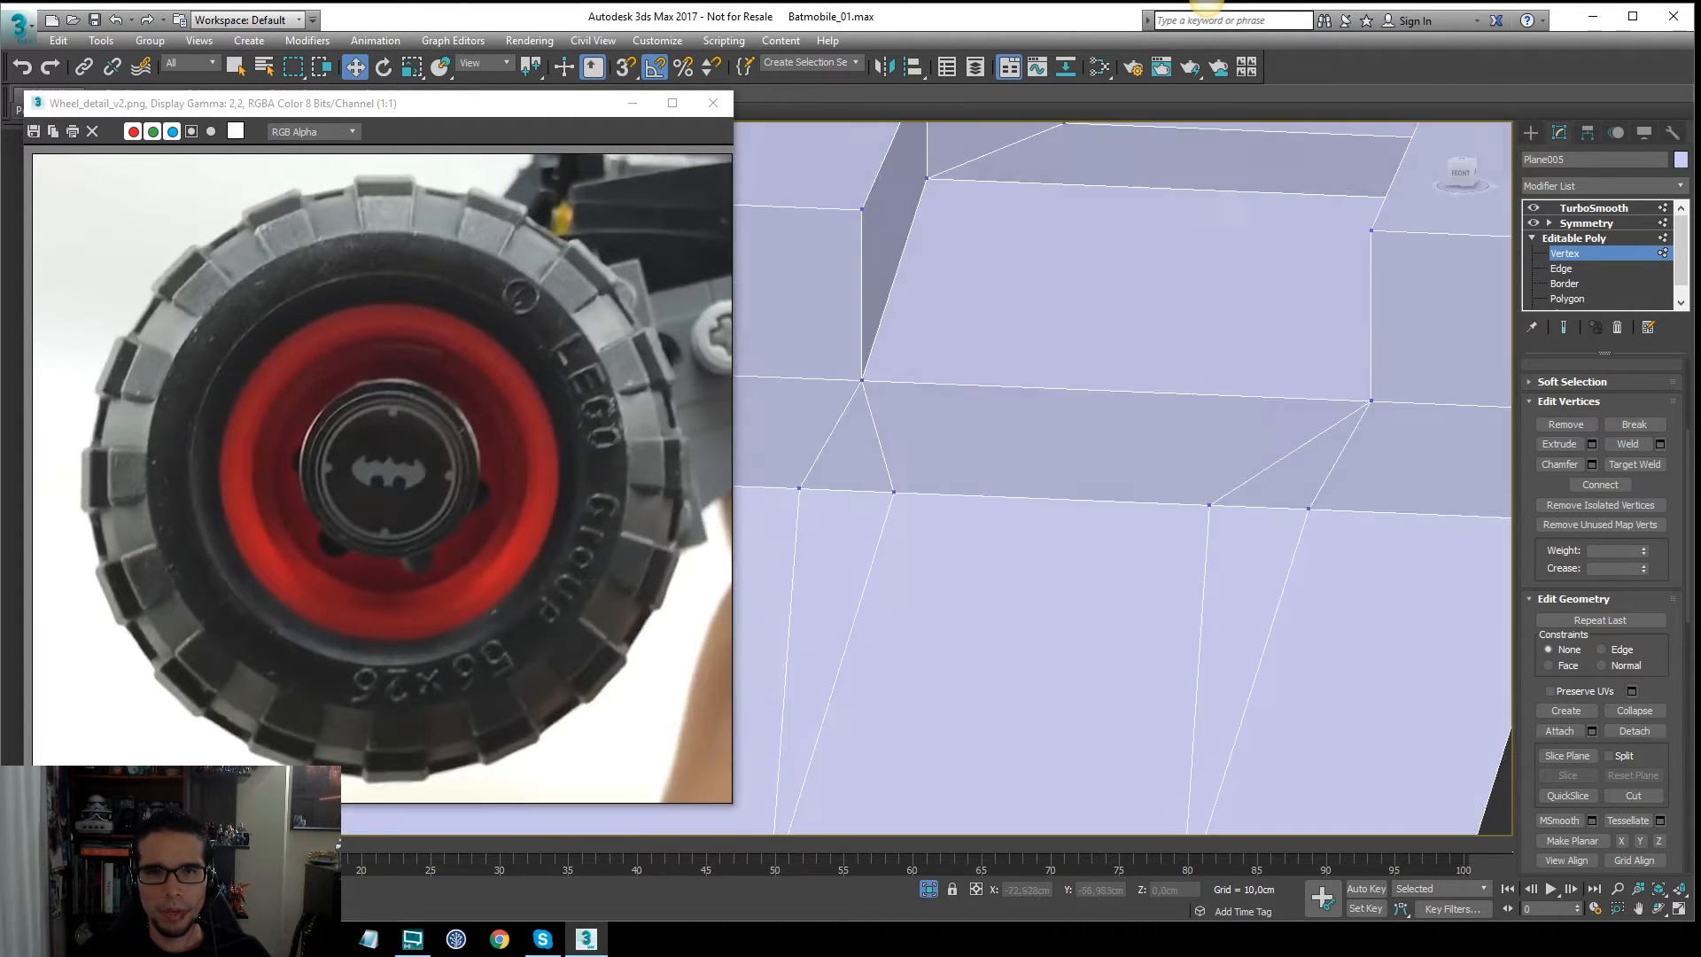
middle_click_drag(1125, 341, 1118, 394, "alt")
key("2")
left_click(1055, 519)
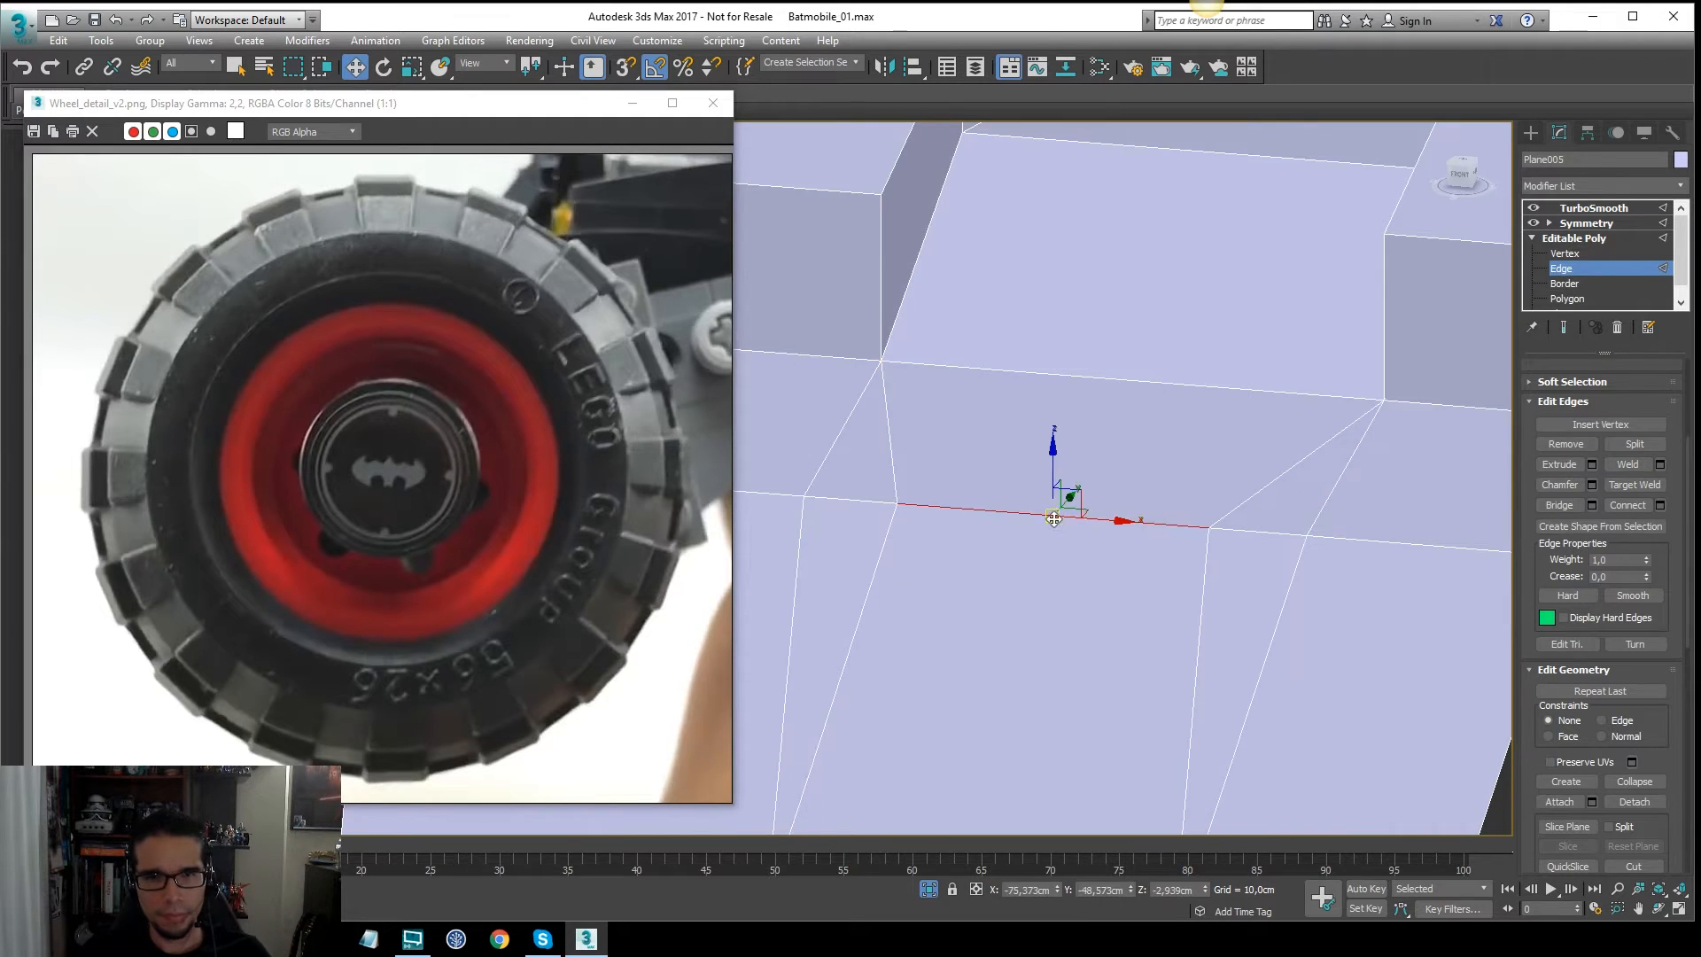
middle_click_drag(1055, 519, 924, 317, "alt")
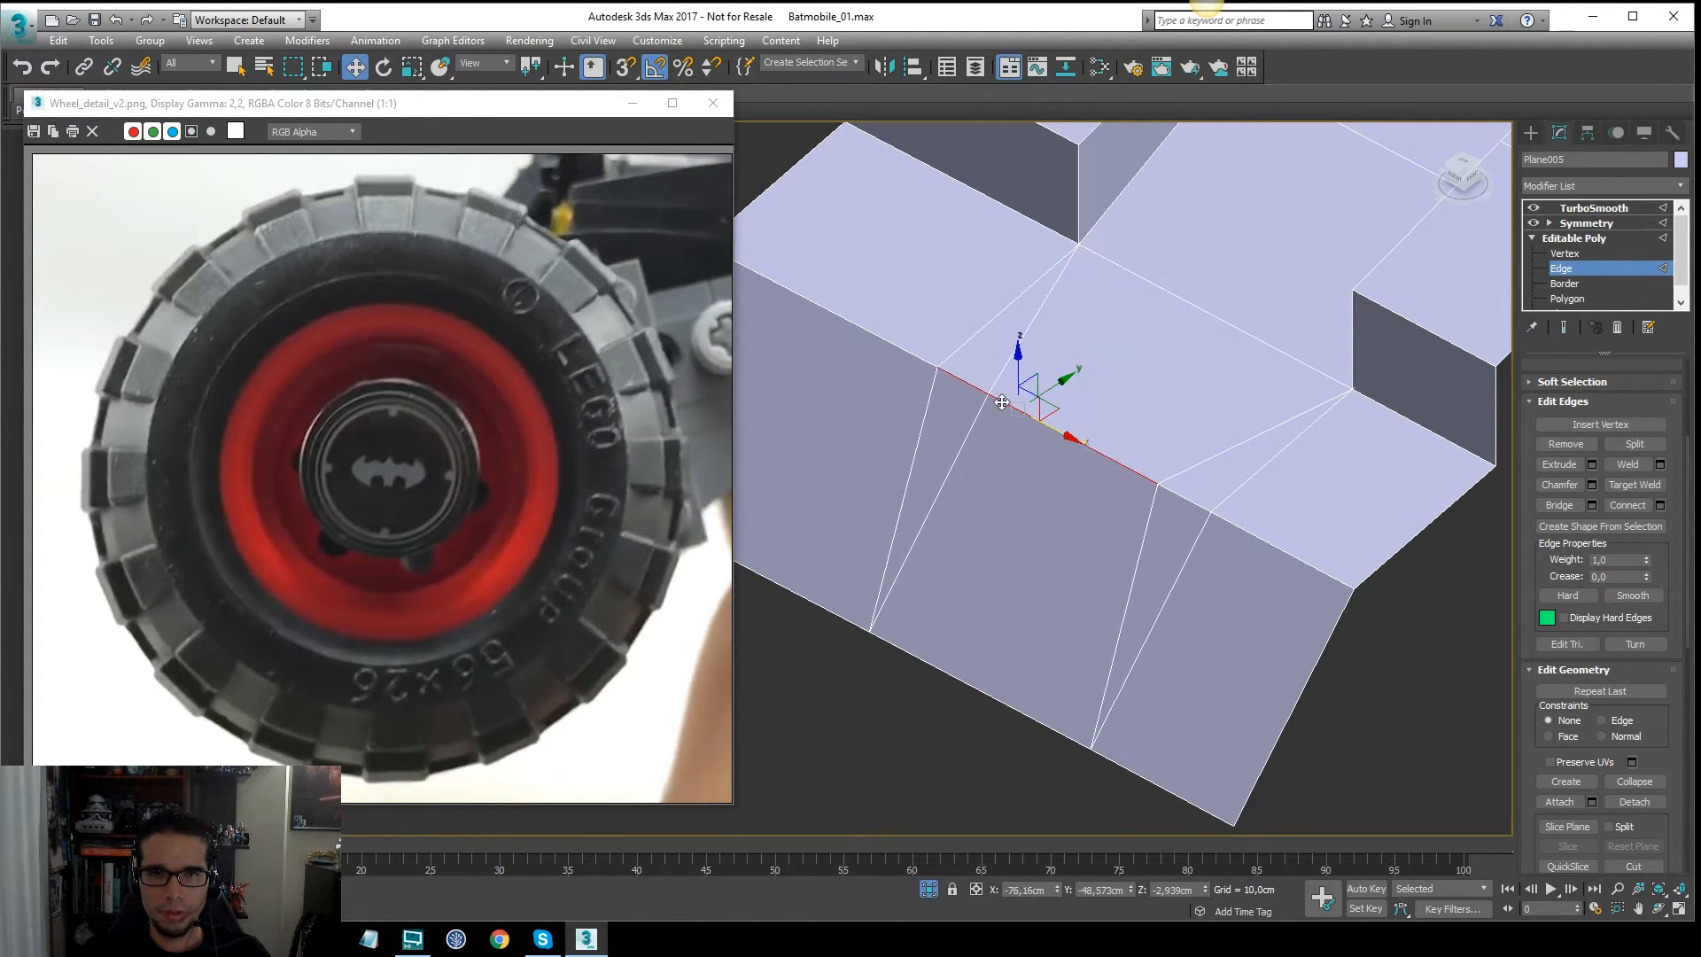
key("ctrl+BackSpace")
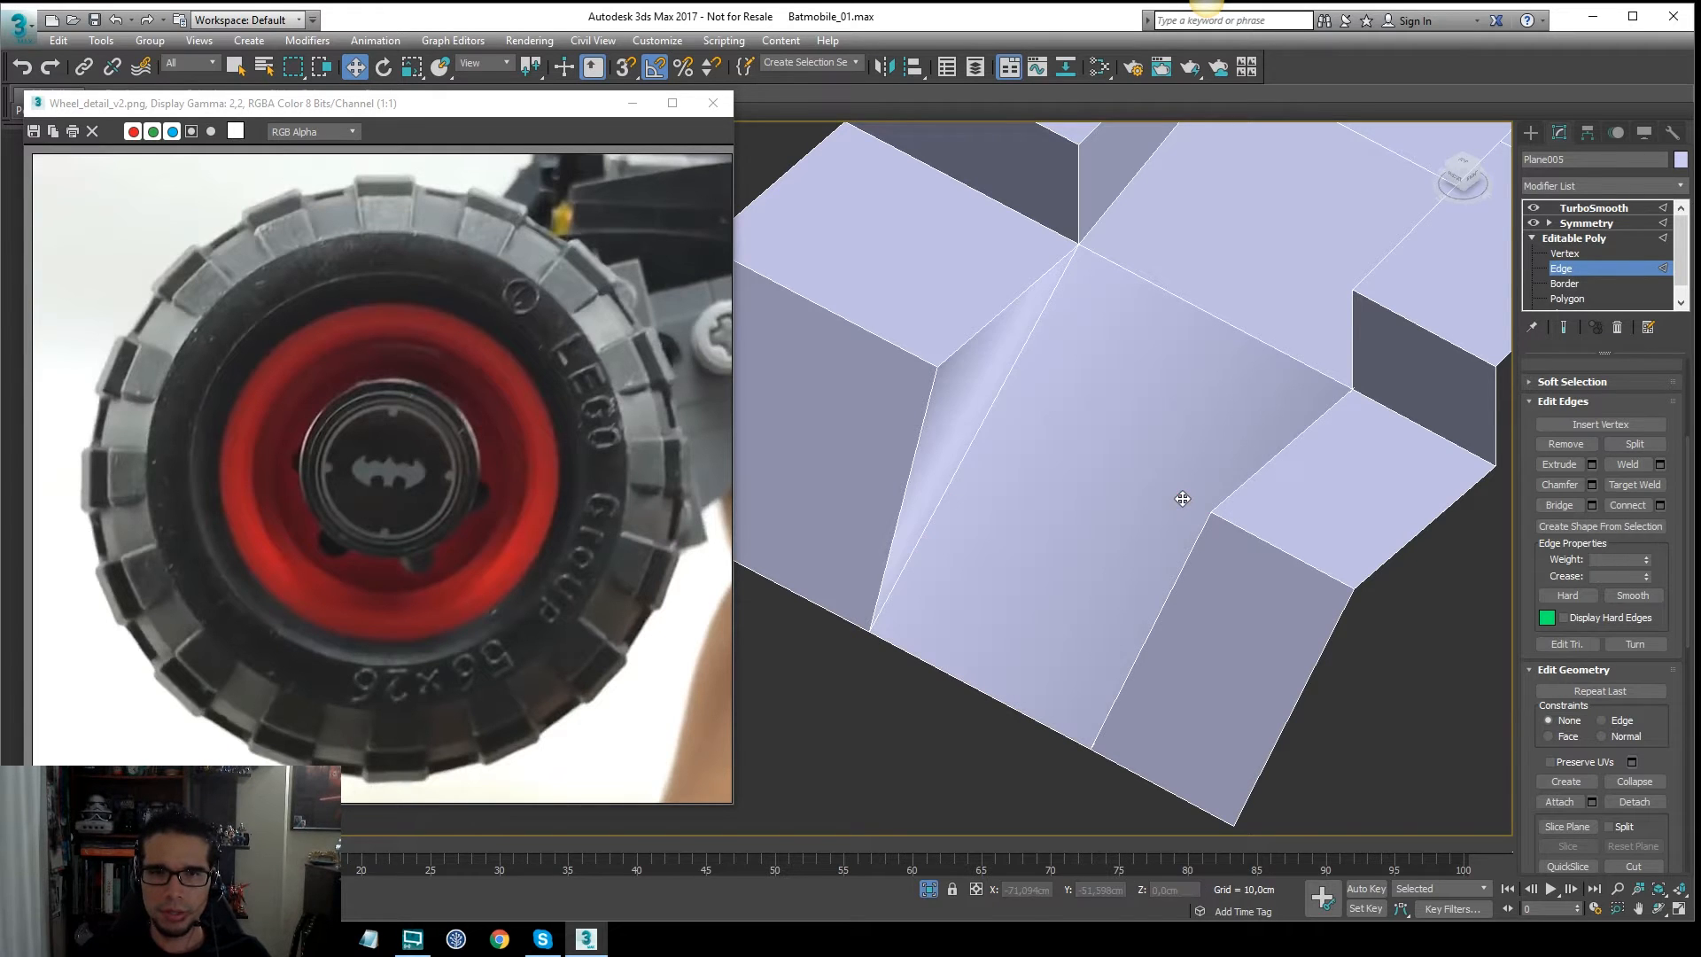
left_click(975, 423)
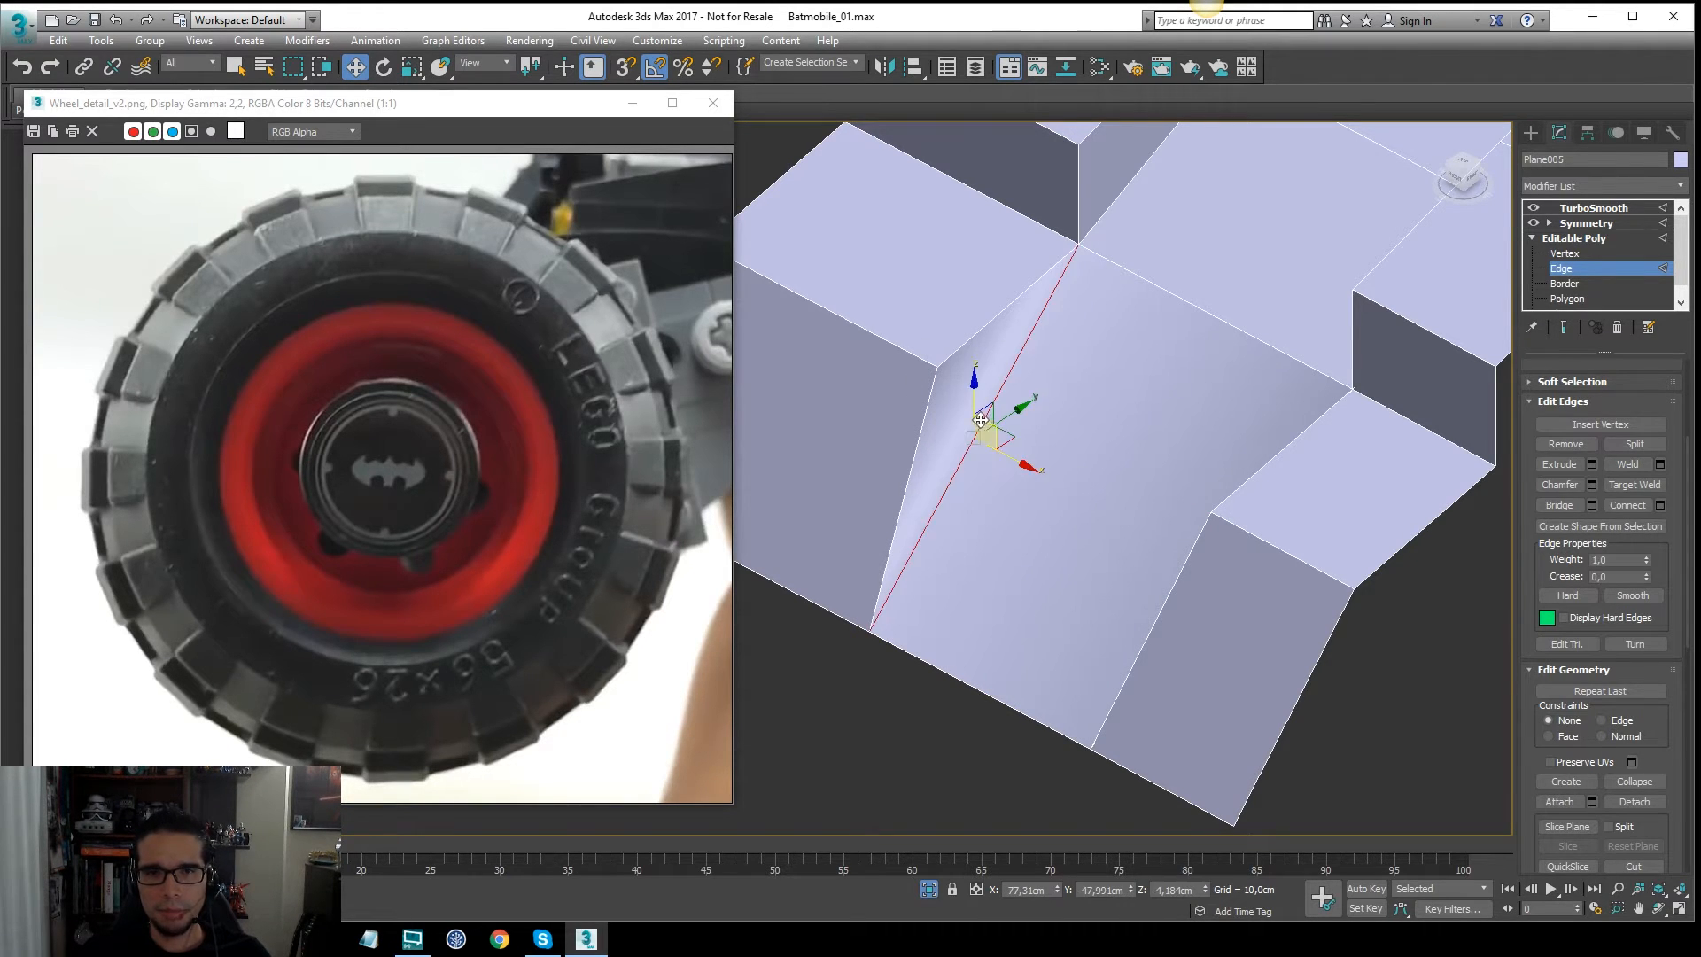
middle_click_drag(974, 423, 1103, 382, "alt")
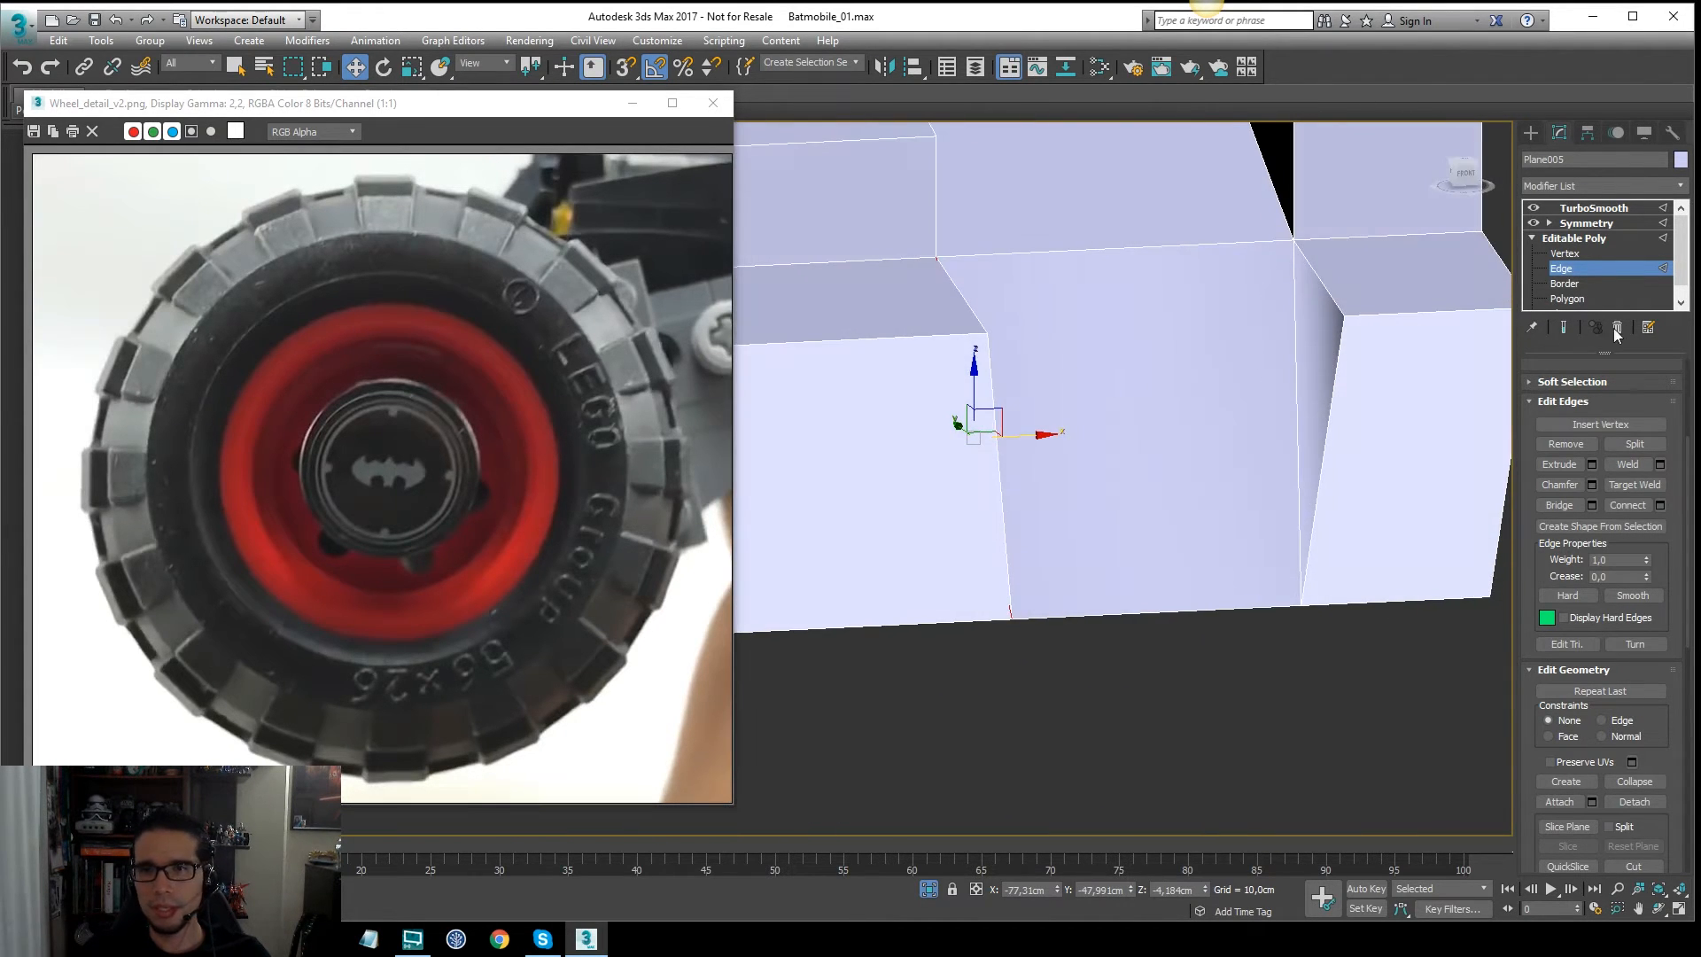
Step: Clear the smoothing groups on all polygons of the tread segment
left_click(1593, 239)
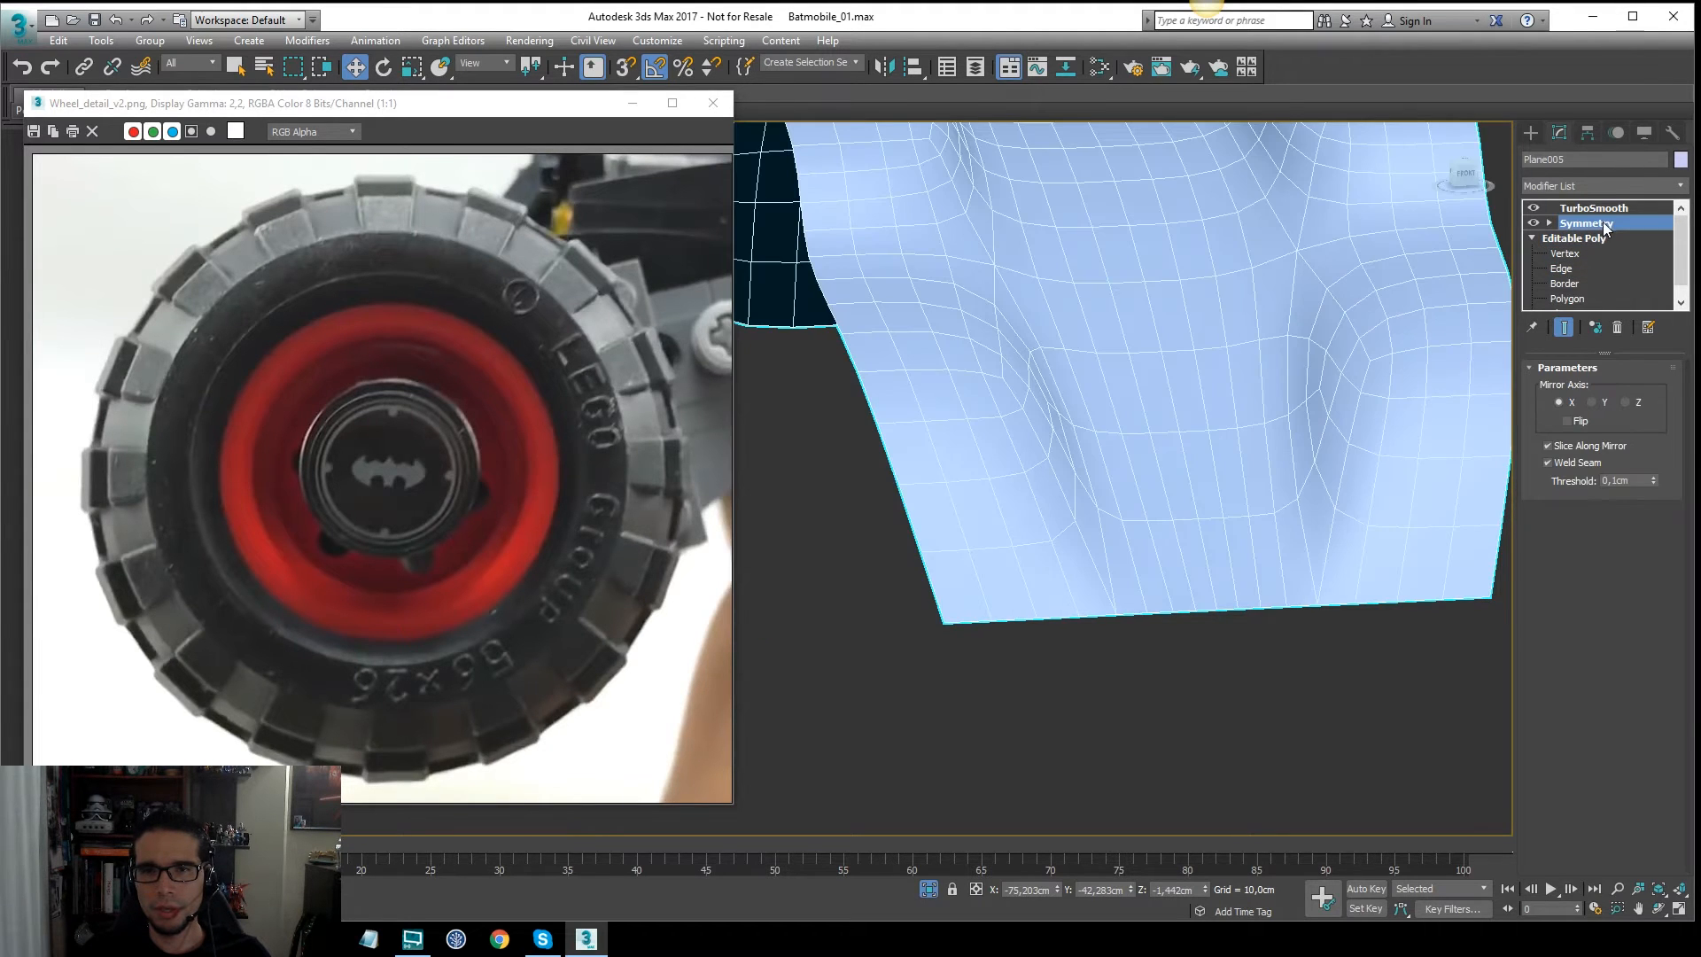
left_click(1602, 237)
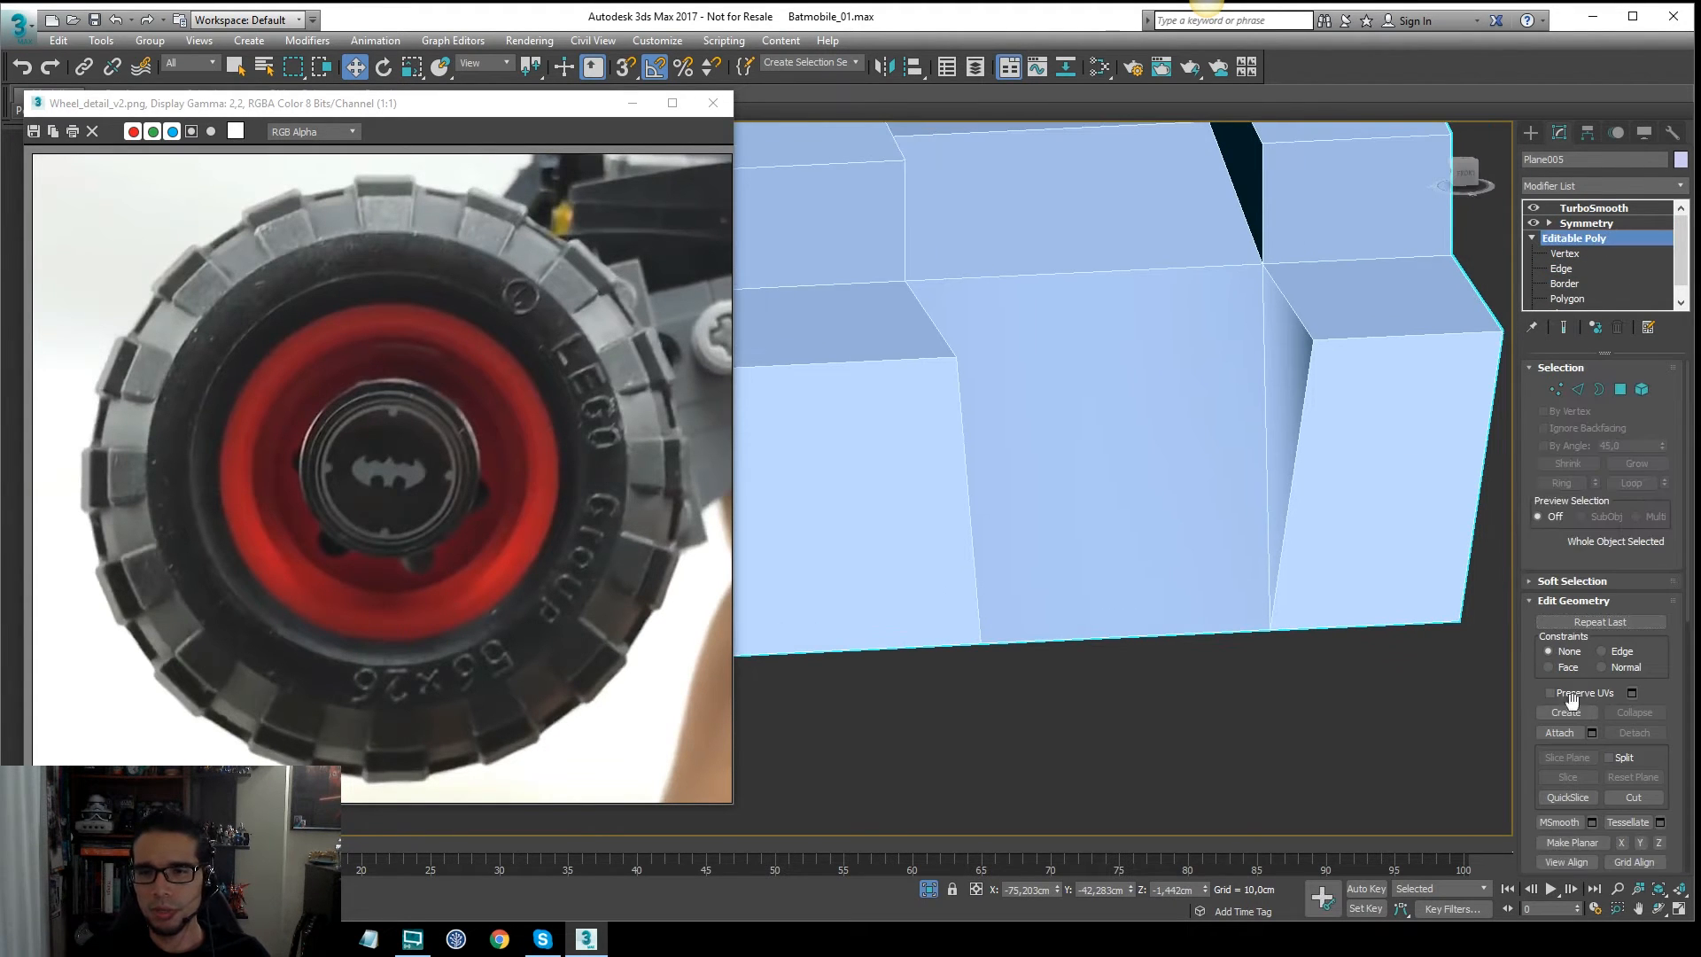
scroll(1538, 550, "down", 5)
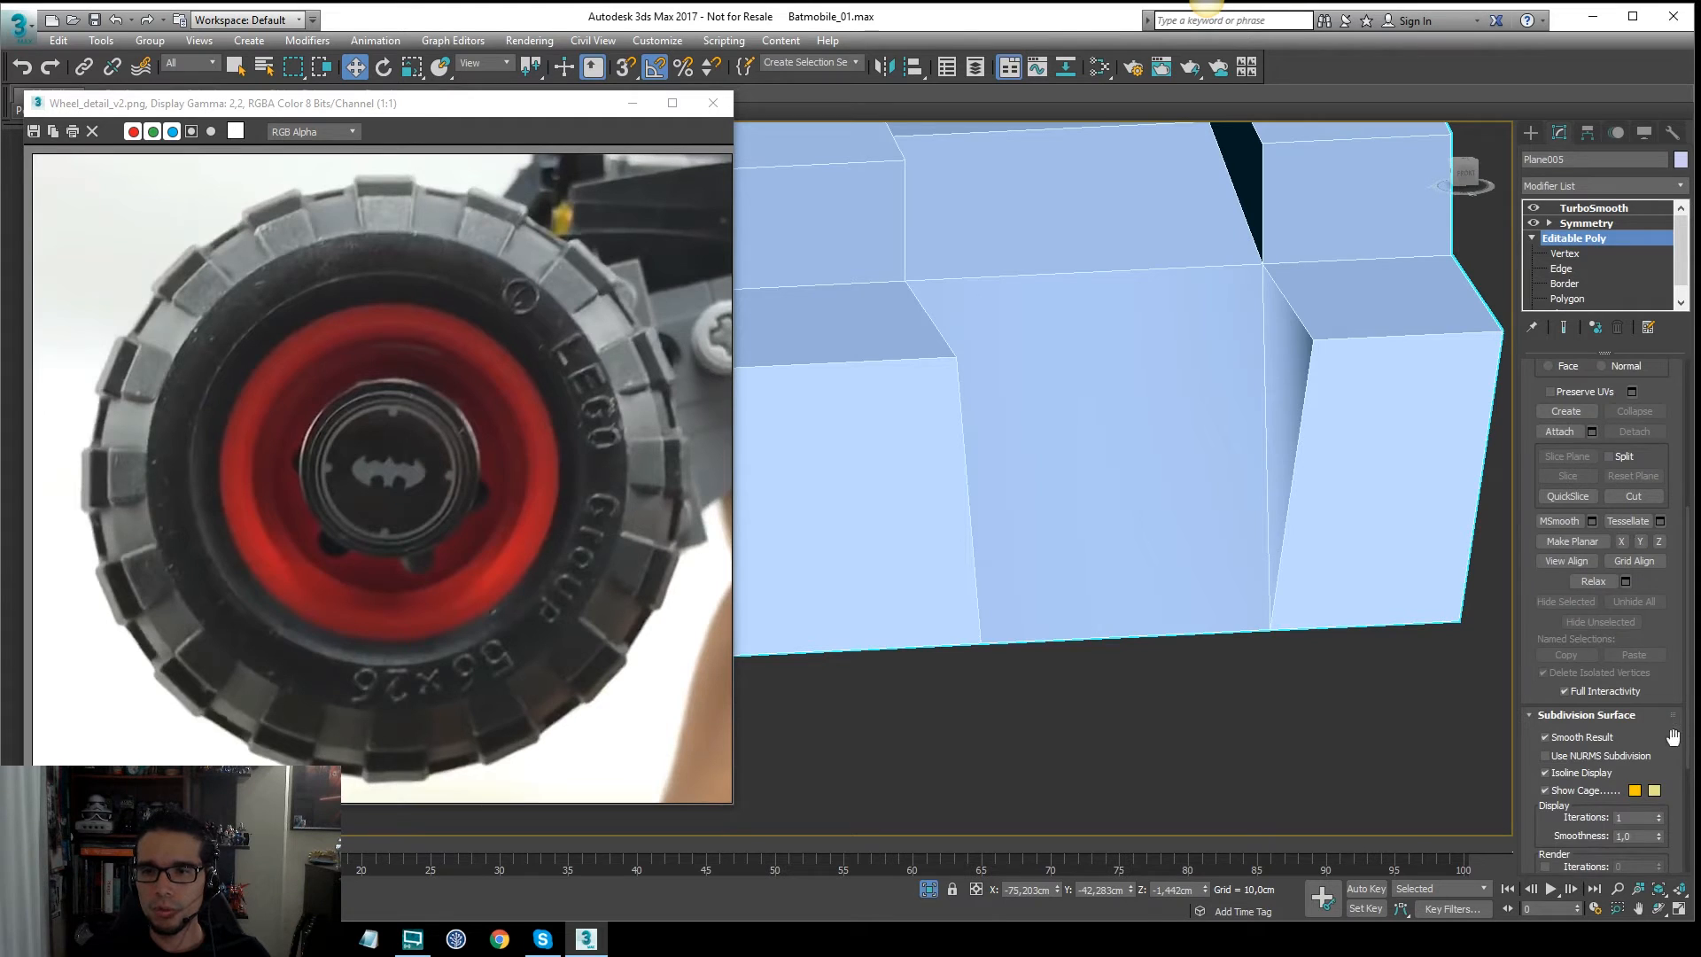
scroll(1673, 737, "up", 5)
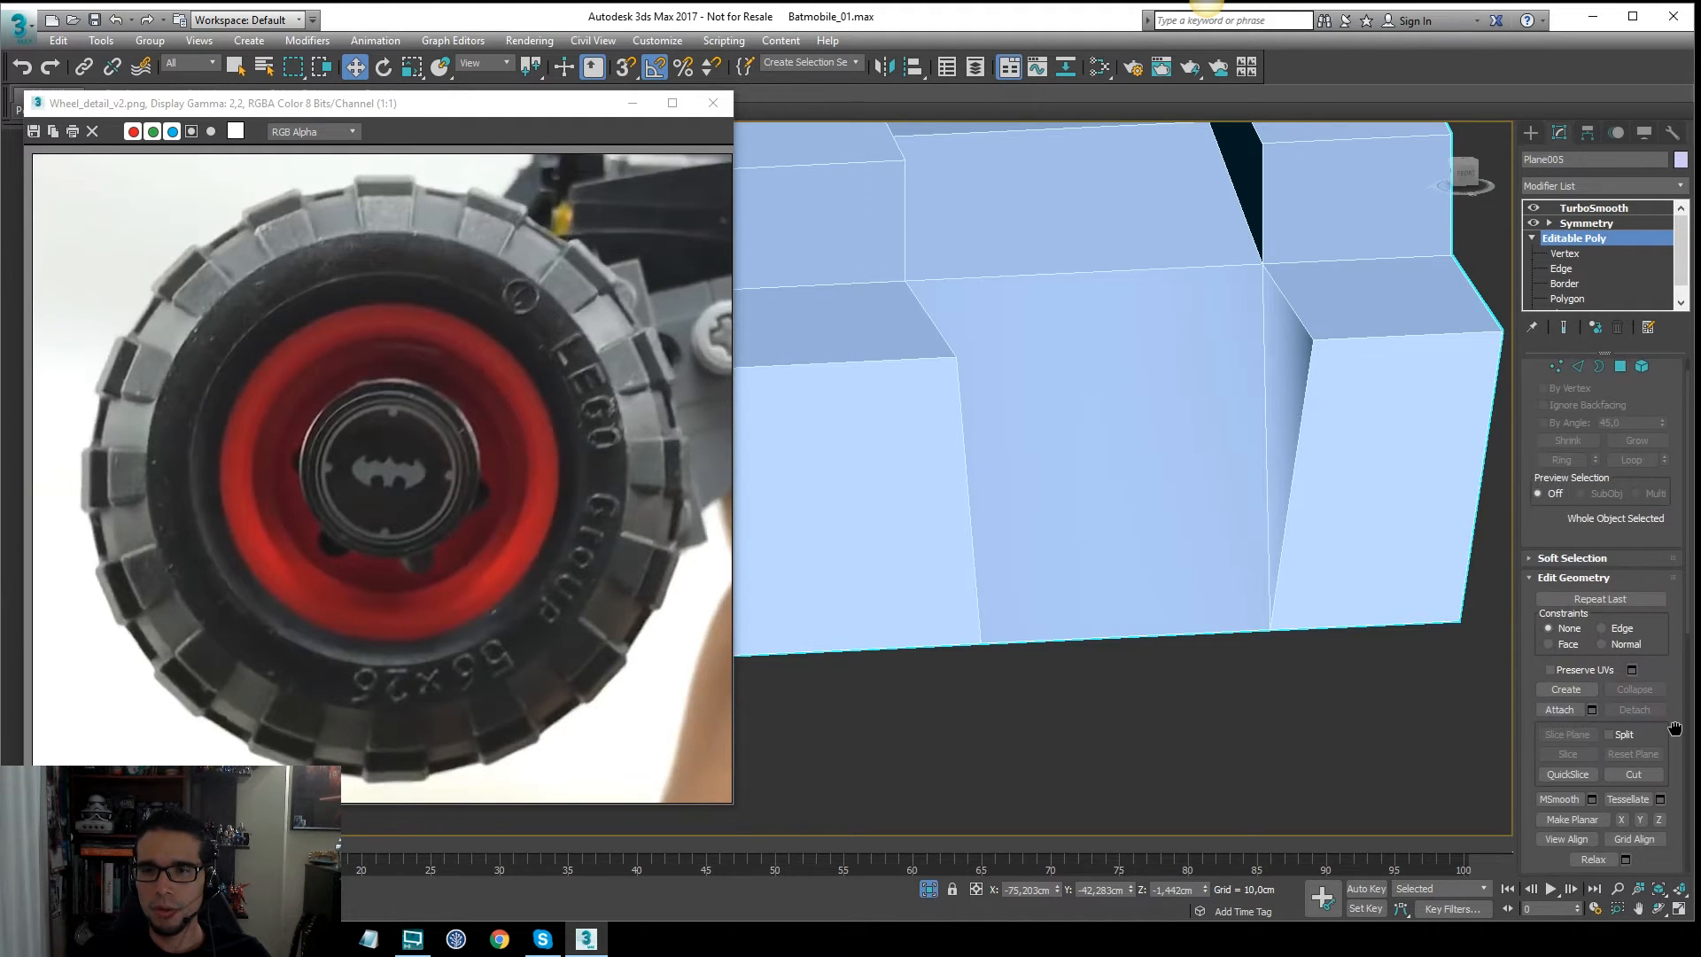
middle_click_drag(1248, 591, 1266, 586)
key("4")
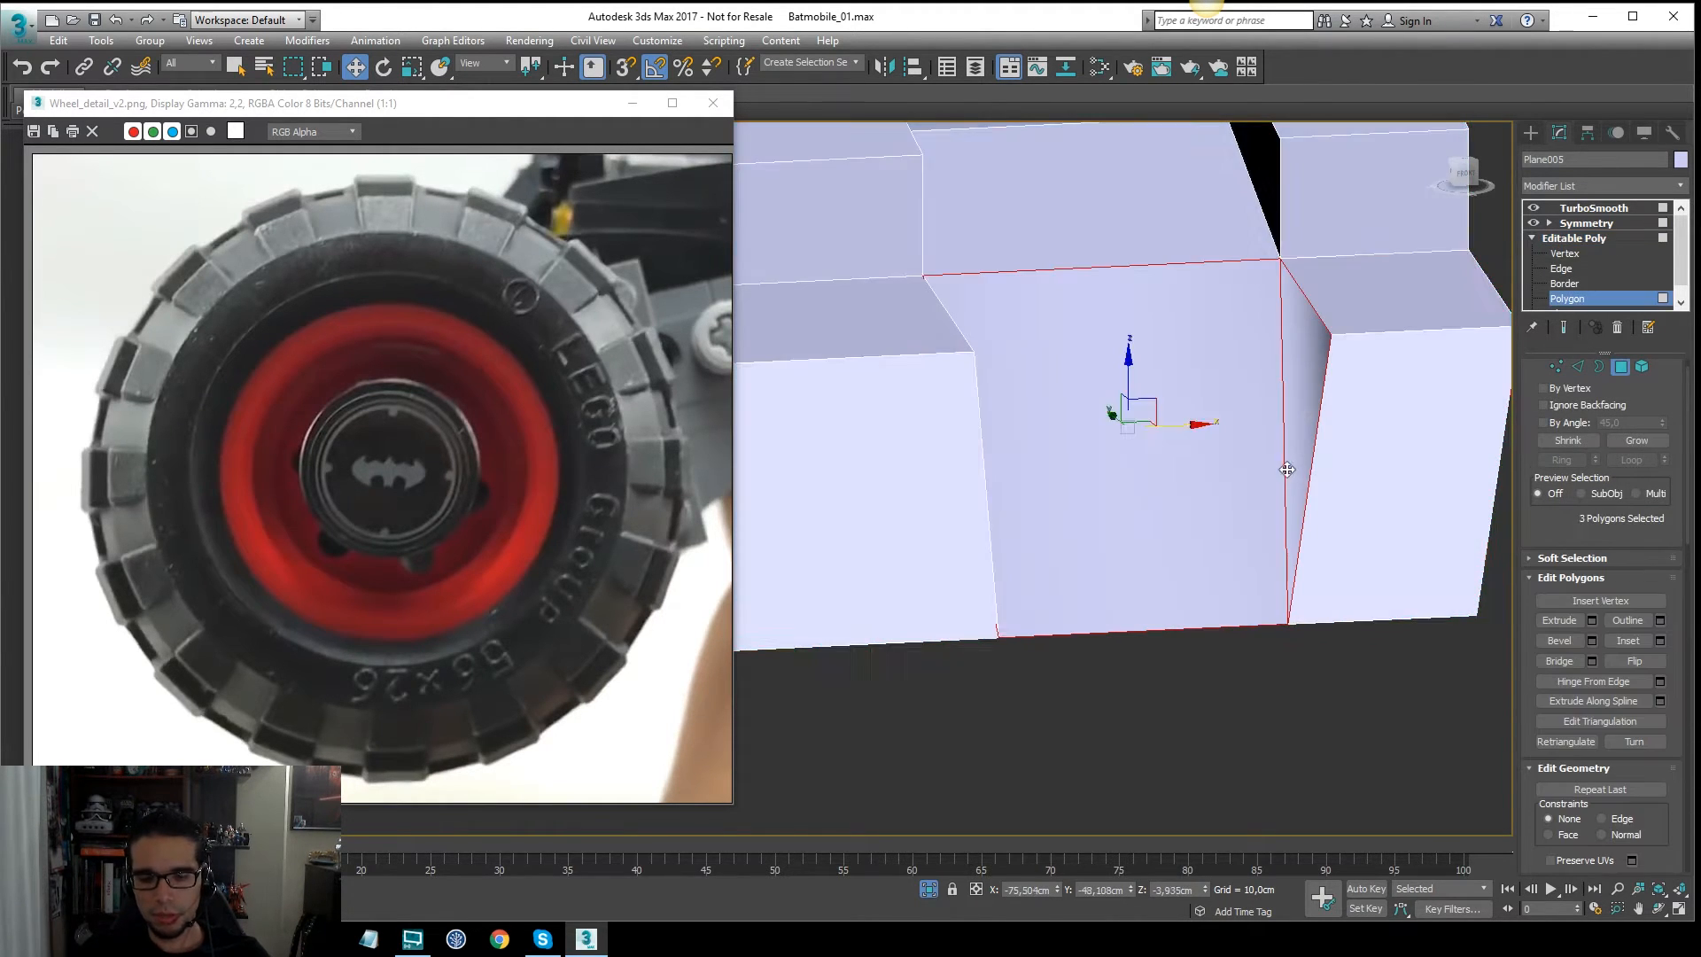
key("ctrl+a")
scroll(1675, 820, "down", 9)
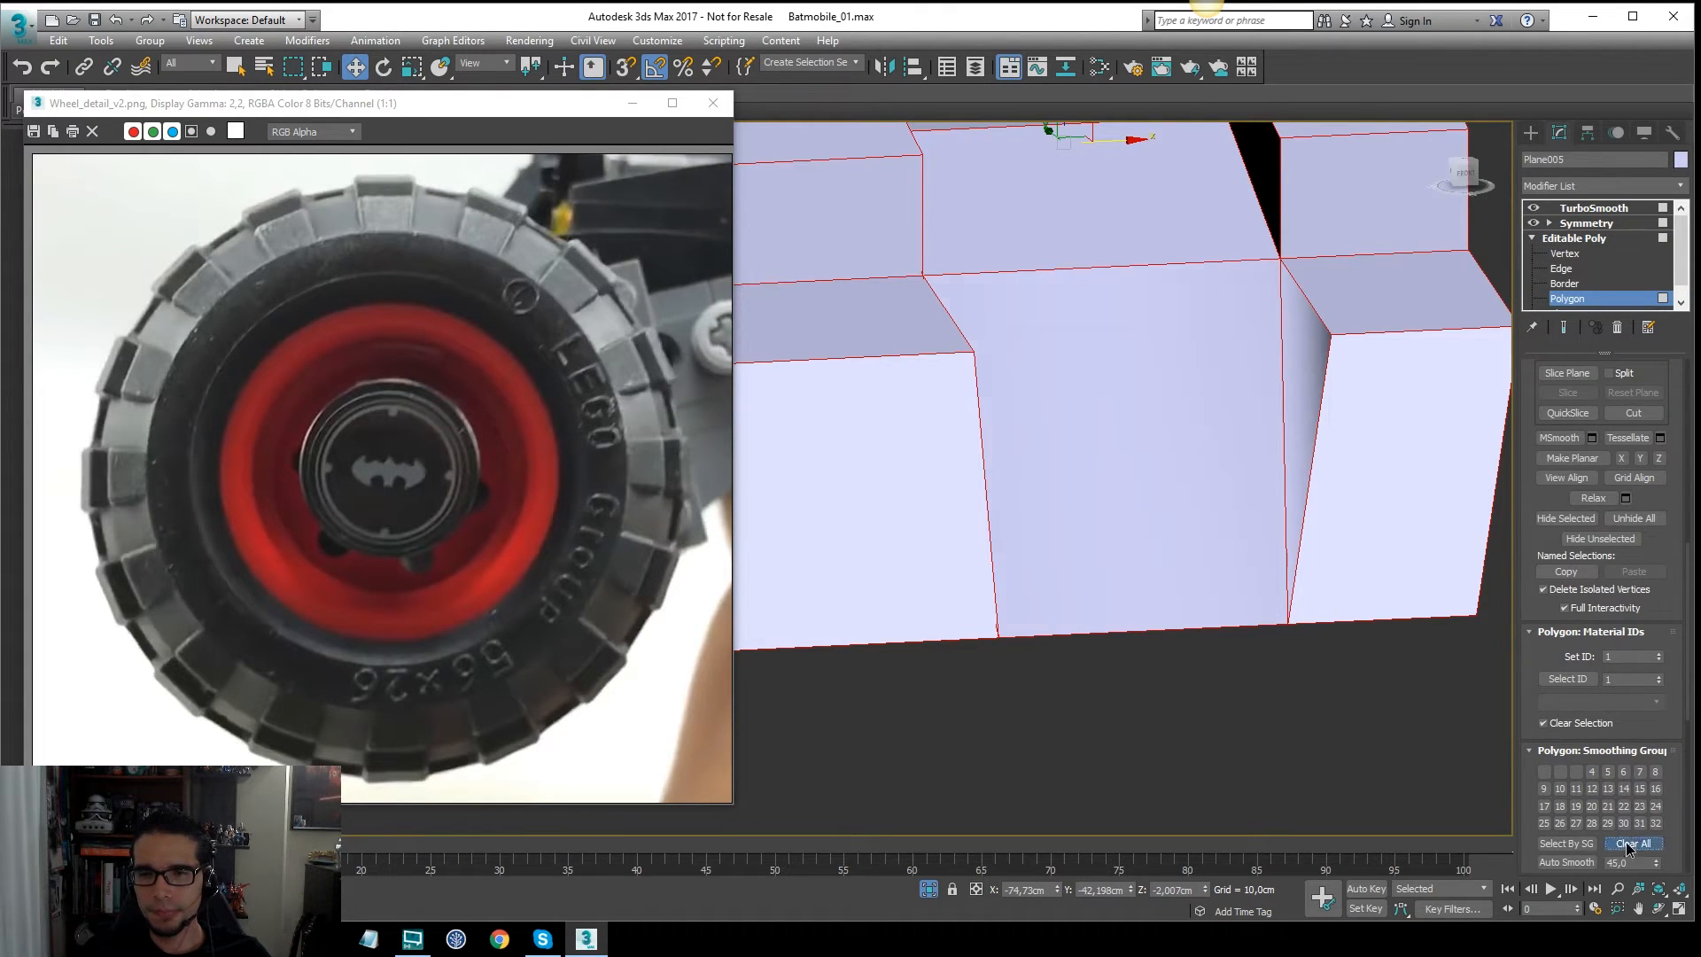
left_click(1629, 846)
left_click(1592, 239)
Step: Examine the segment's side and lower end with the TurboSmooth result and as the unsmoothed cage
middle_click_drag(1298, 365, 1118, 448, "alt")
scroll(1268, 383, "down", 5)
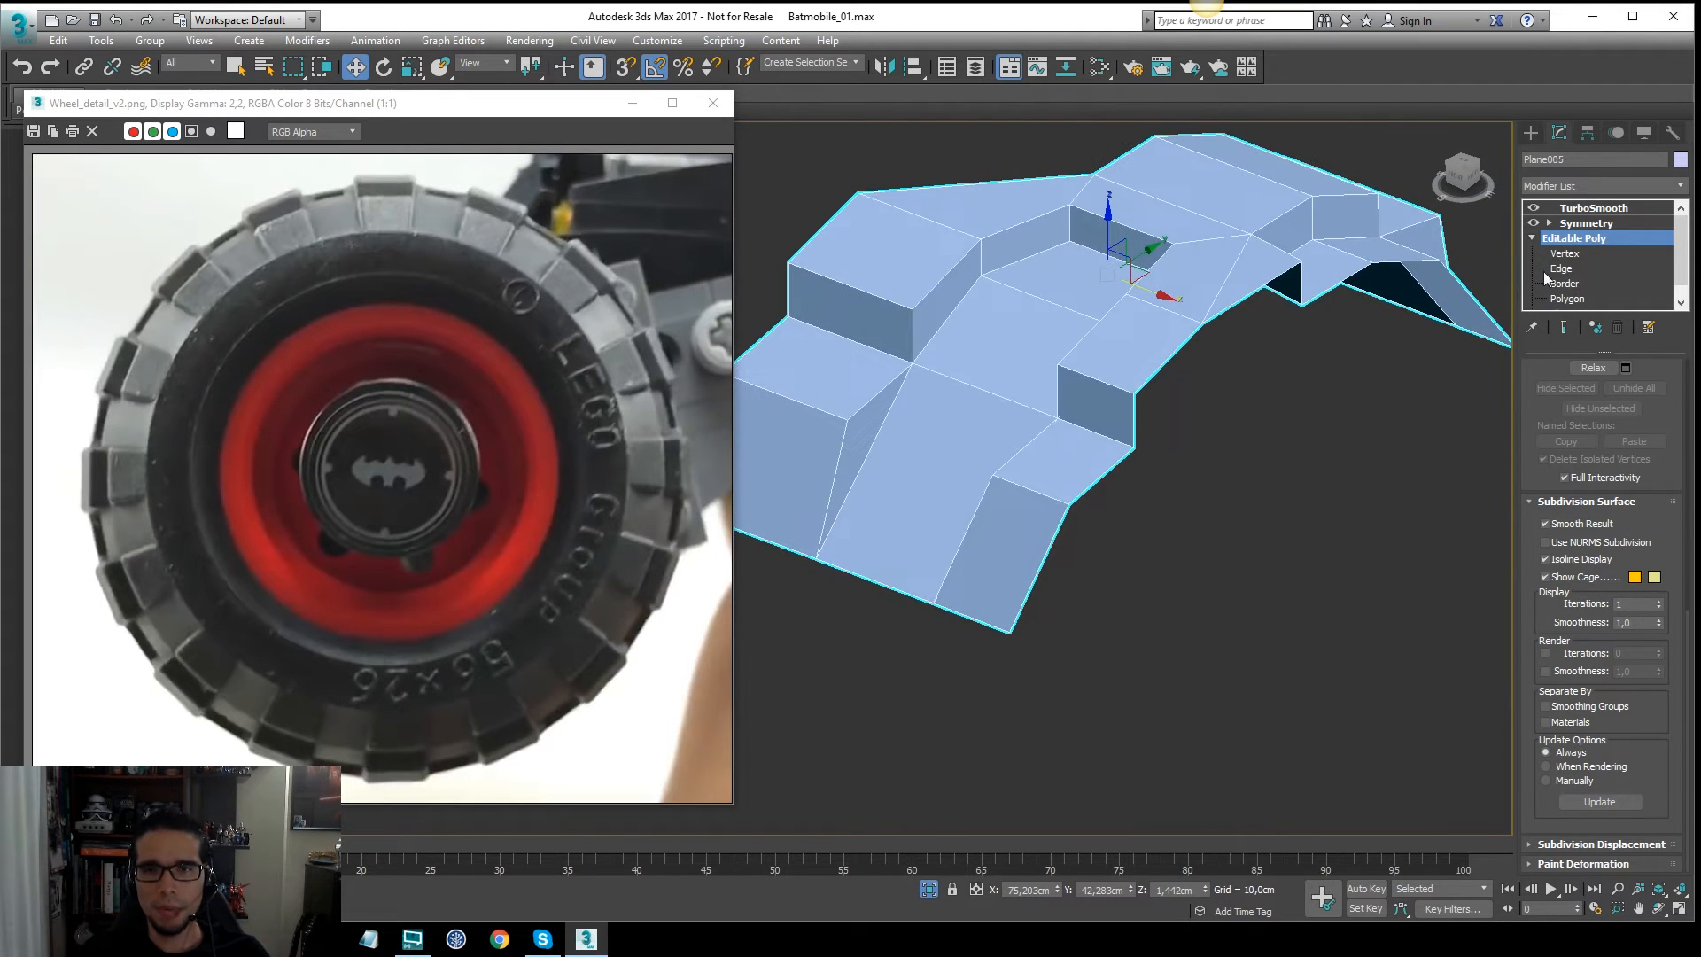
left_click(1597, 209)
left_click(1586, 237)
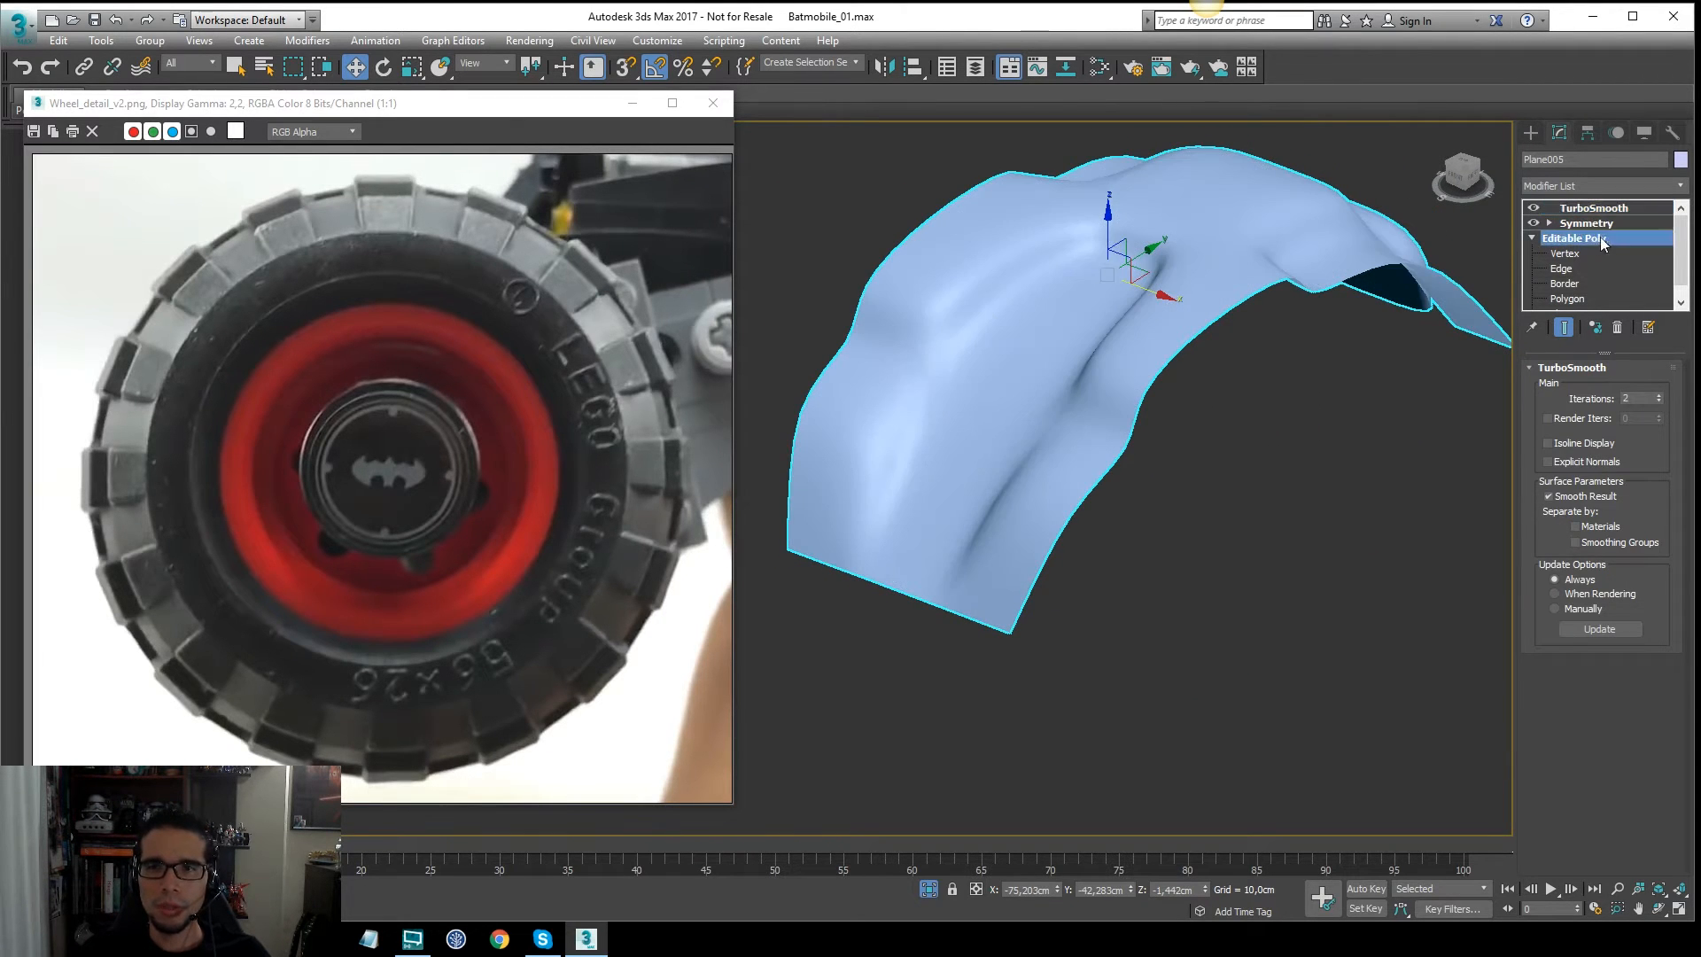
middle_click_drag(1386, 274, 1299, 464, "alt")
scroll(1299, 464, "up", 3)
left_click(1564, 328)
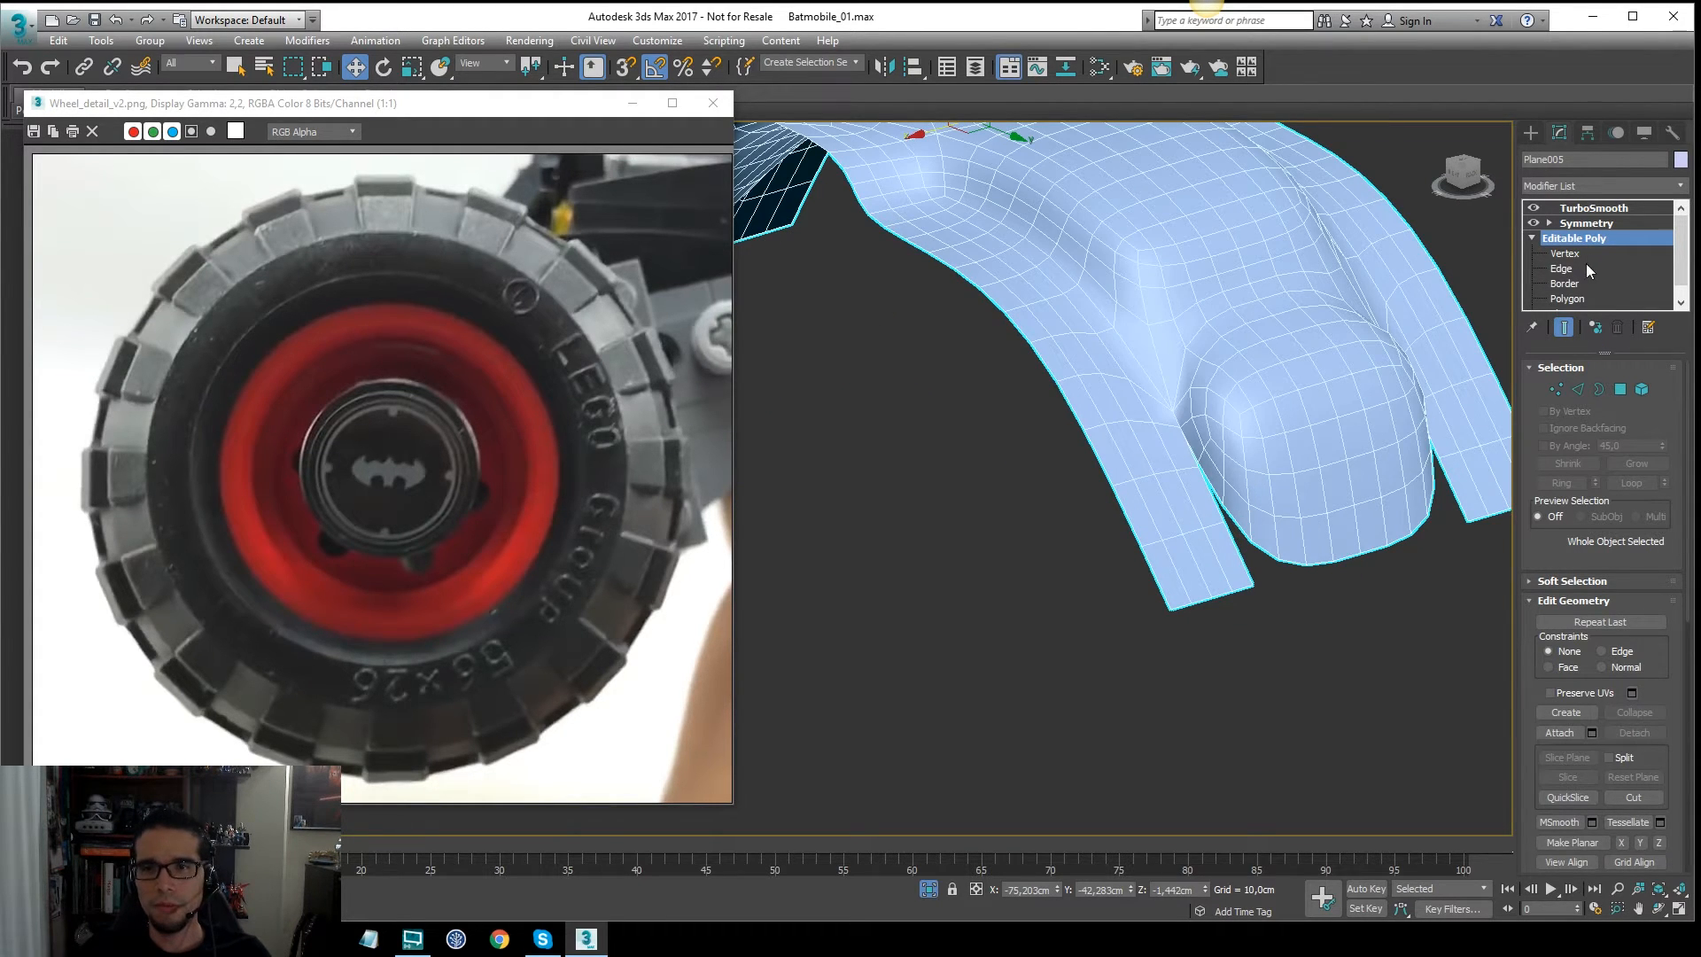
left_click(1564, 328)
Step: Replace the slanted polygon at the segment's lower outer side by deleting it and extruding the neighbouring block's slanted edge outward about 1.61 cm along X
middle_click_drag(1242, 524, 1152, 480)
key("4")
left_click(1161, 474)
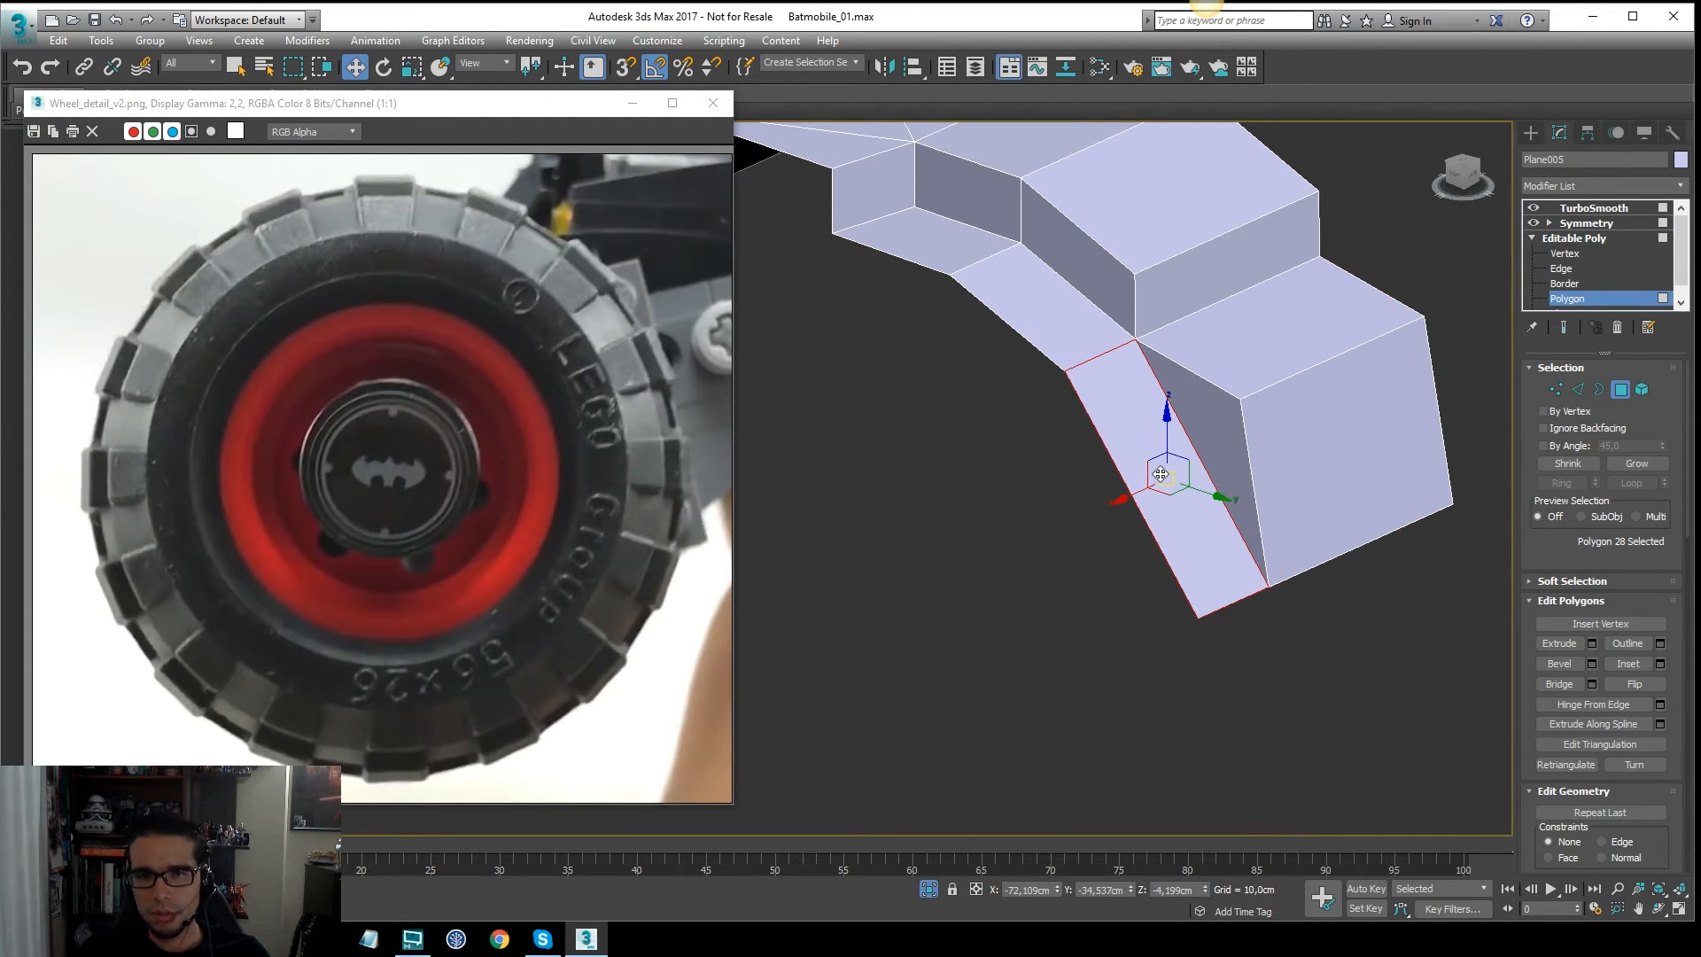
key("Delete")
middle_click_drag(1143, 337, 1151, 335)
key("2")
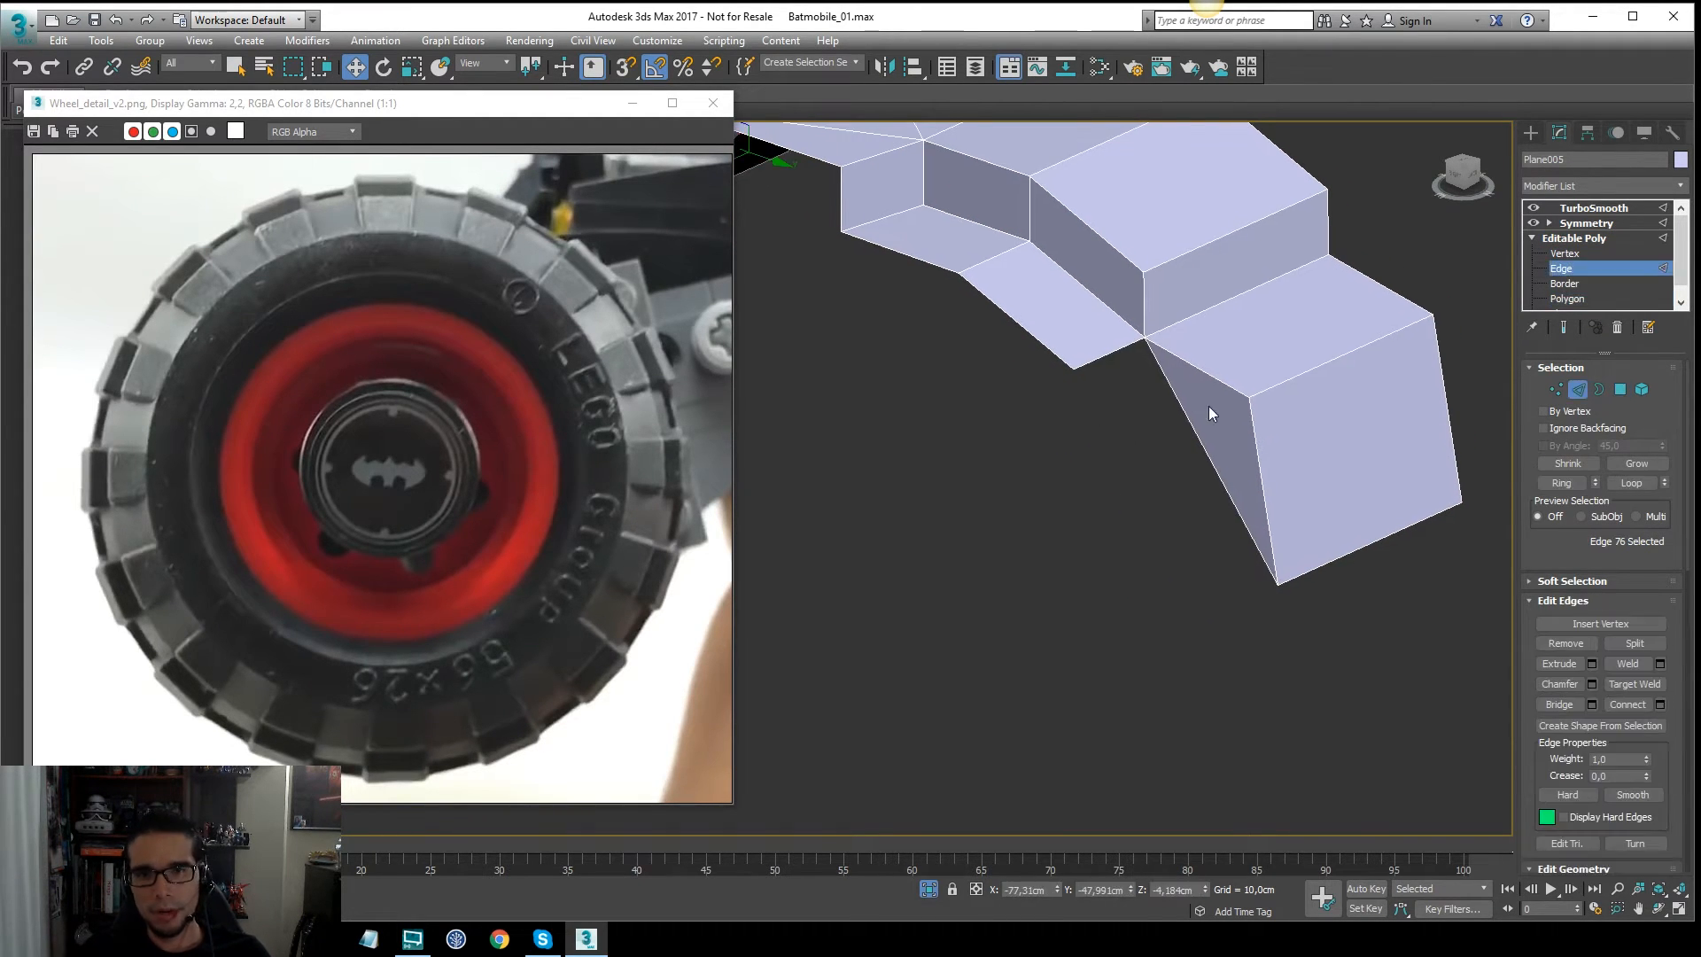
scroll(1194, 424, "up", 2)
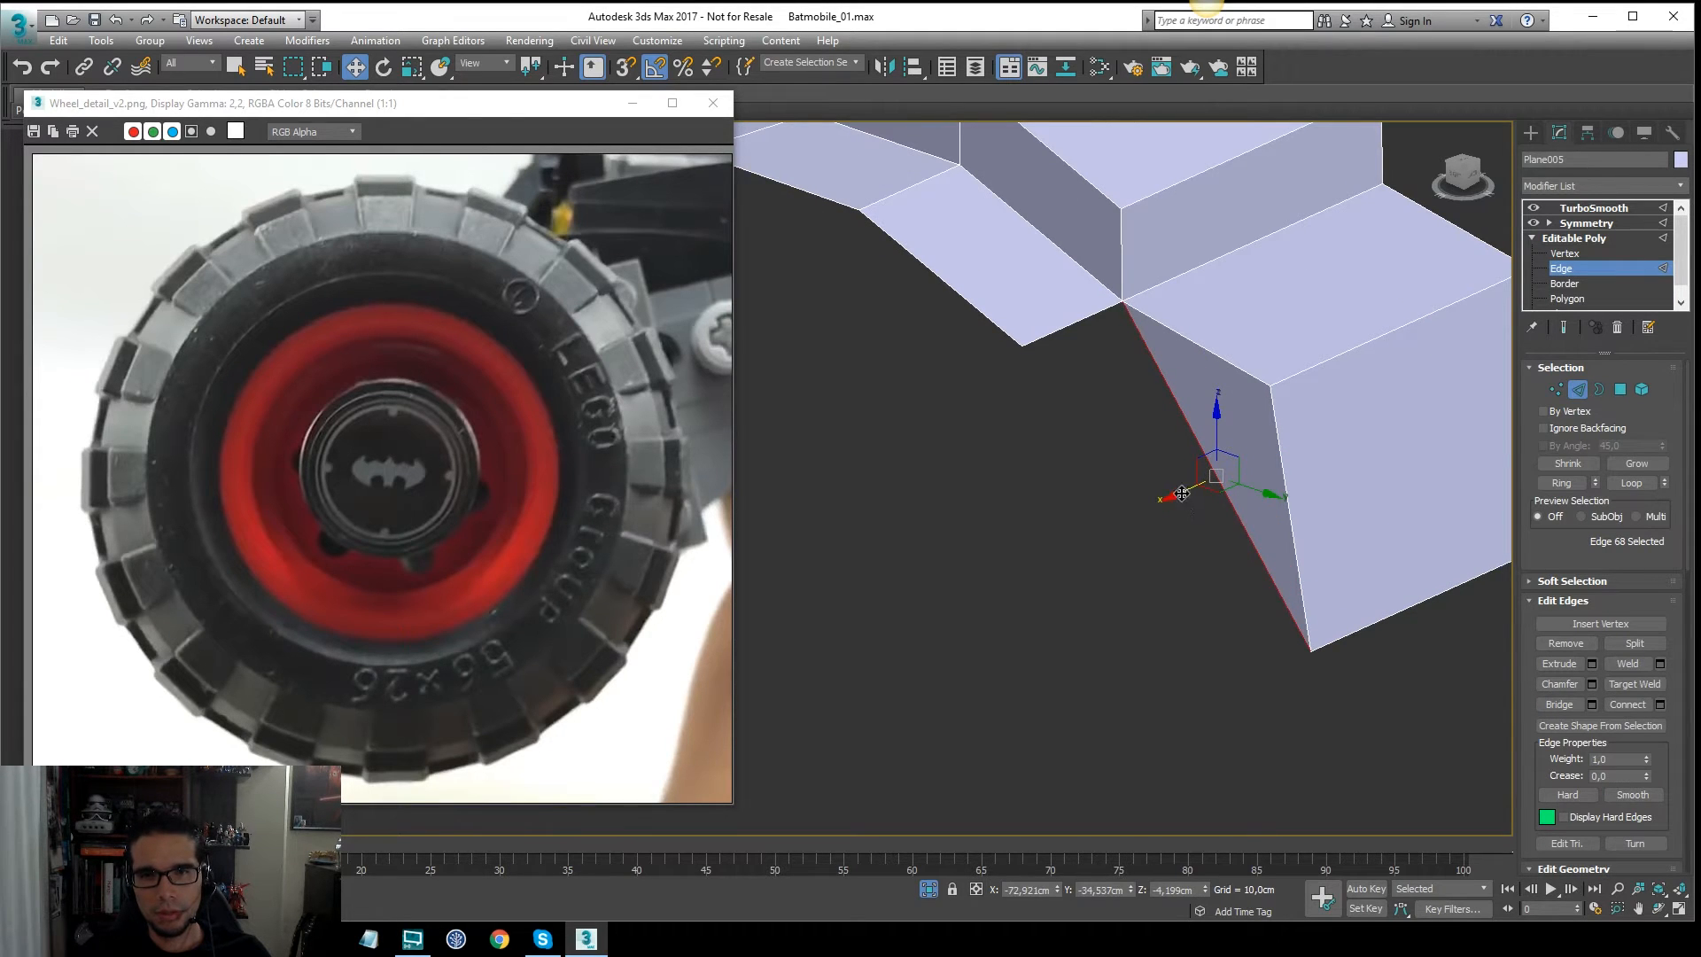
left_click_drag(1182, 494, 1083, 543, "shift")
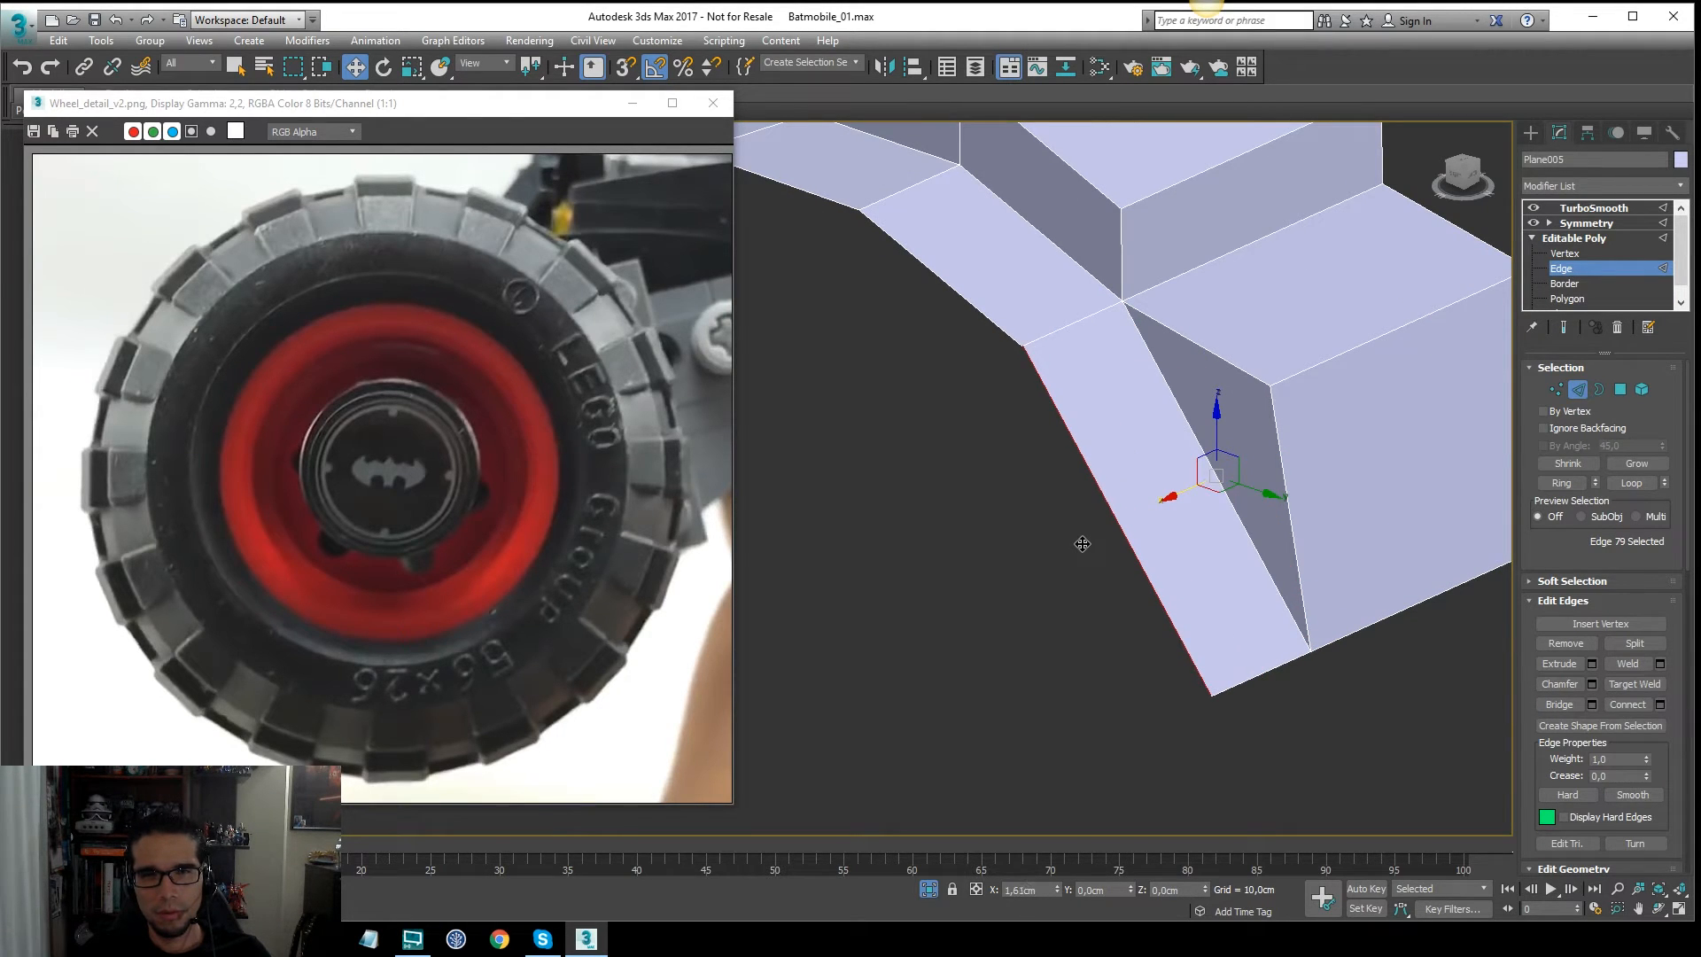
Step: Collapse the overlapping vertices at the new polygon's upper outer corner into one and show the smoothed segment
key("1")
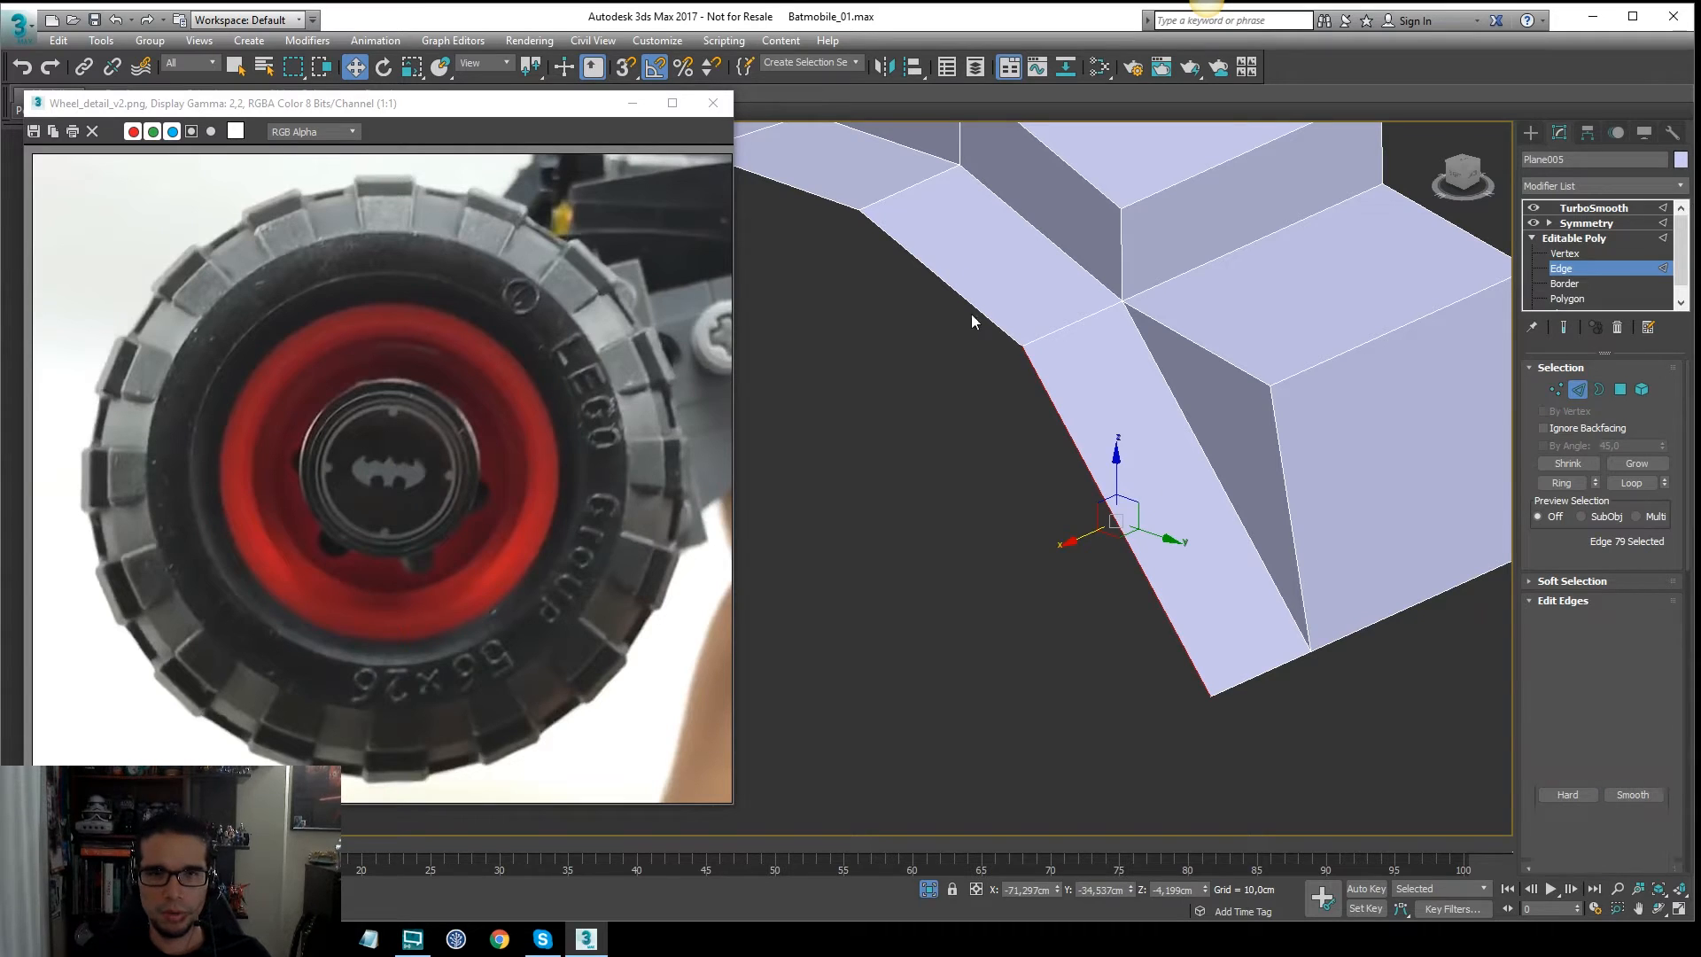
left_click_drag(1059, 317, 1001, 408)
scroll(1672, 771, "down", 5)
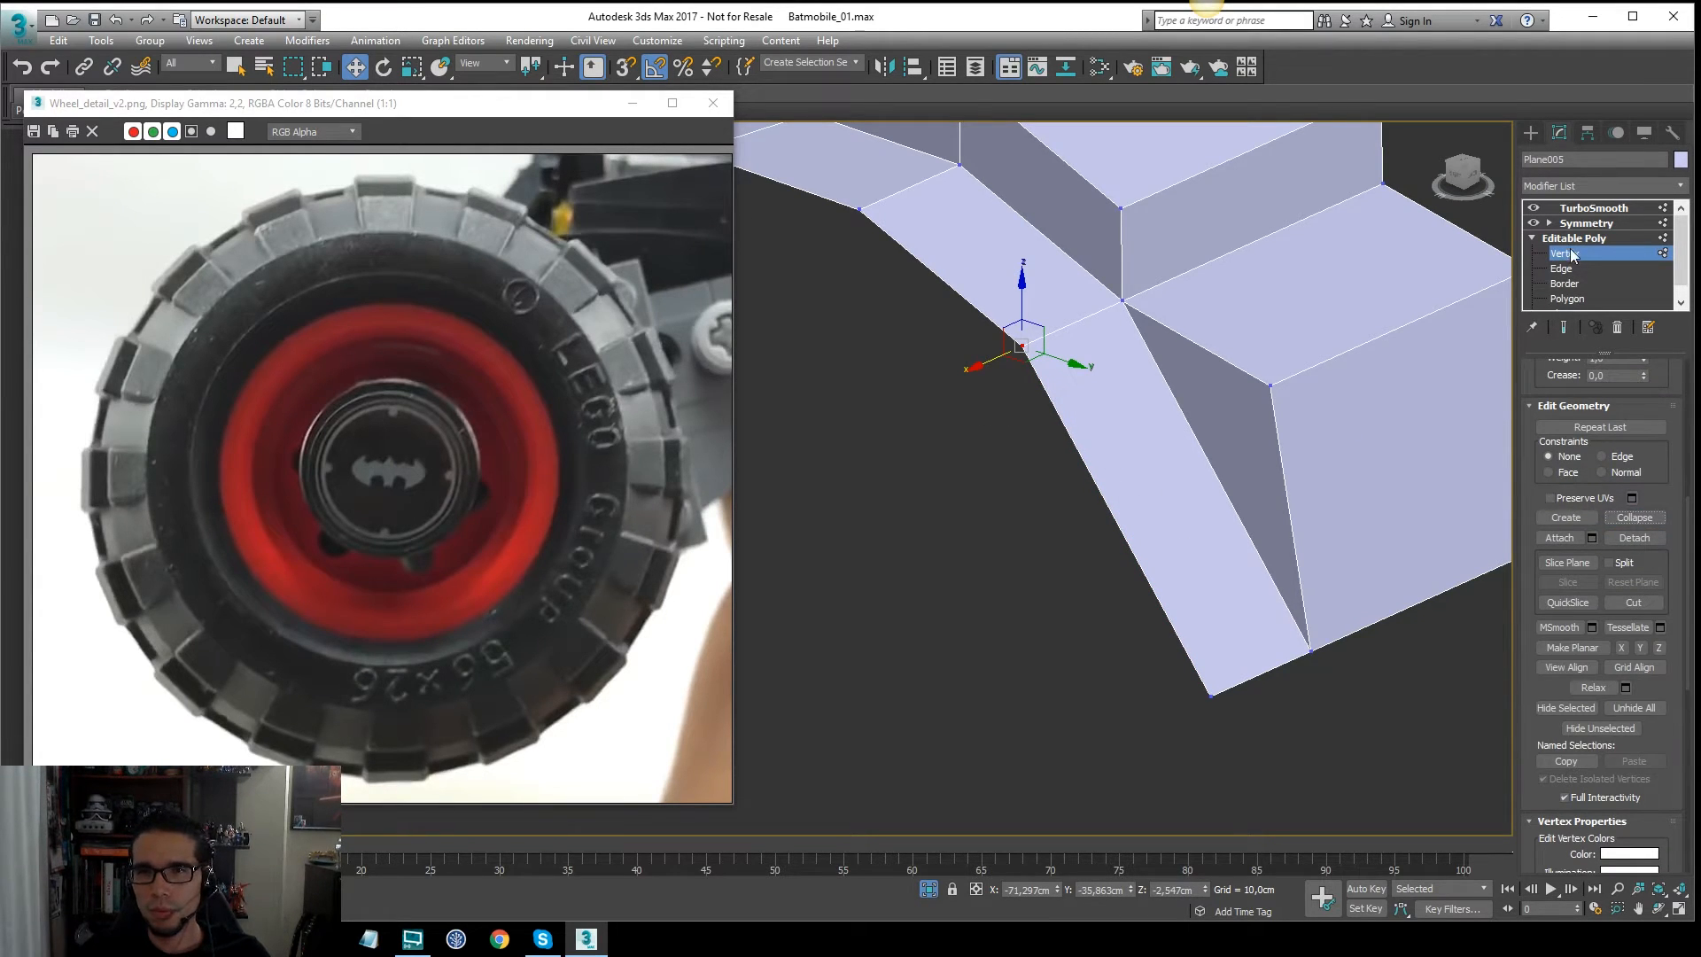
left_click(1567, 253)
left_click(1594, 208)
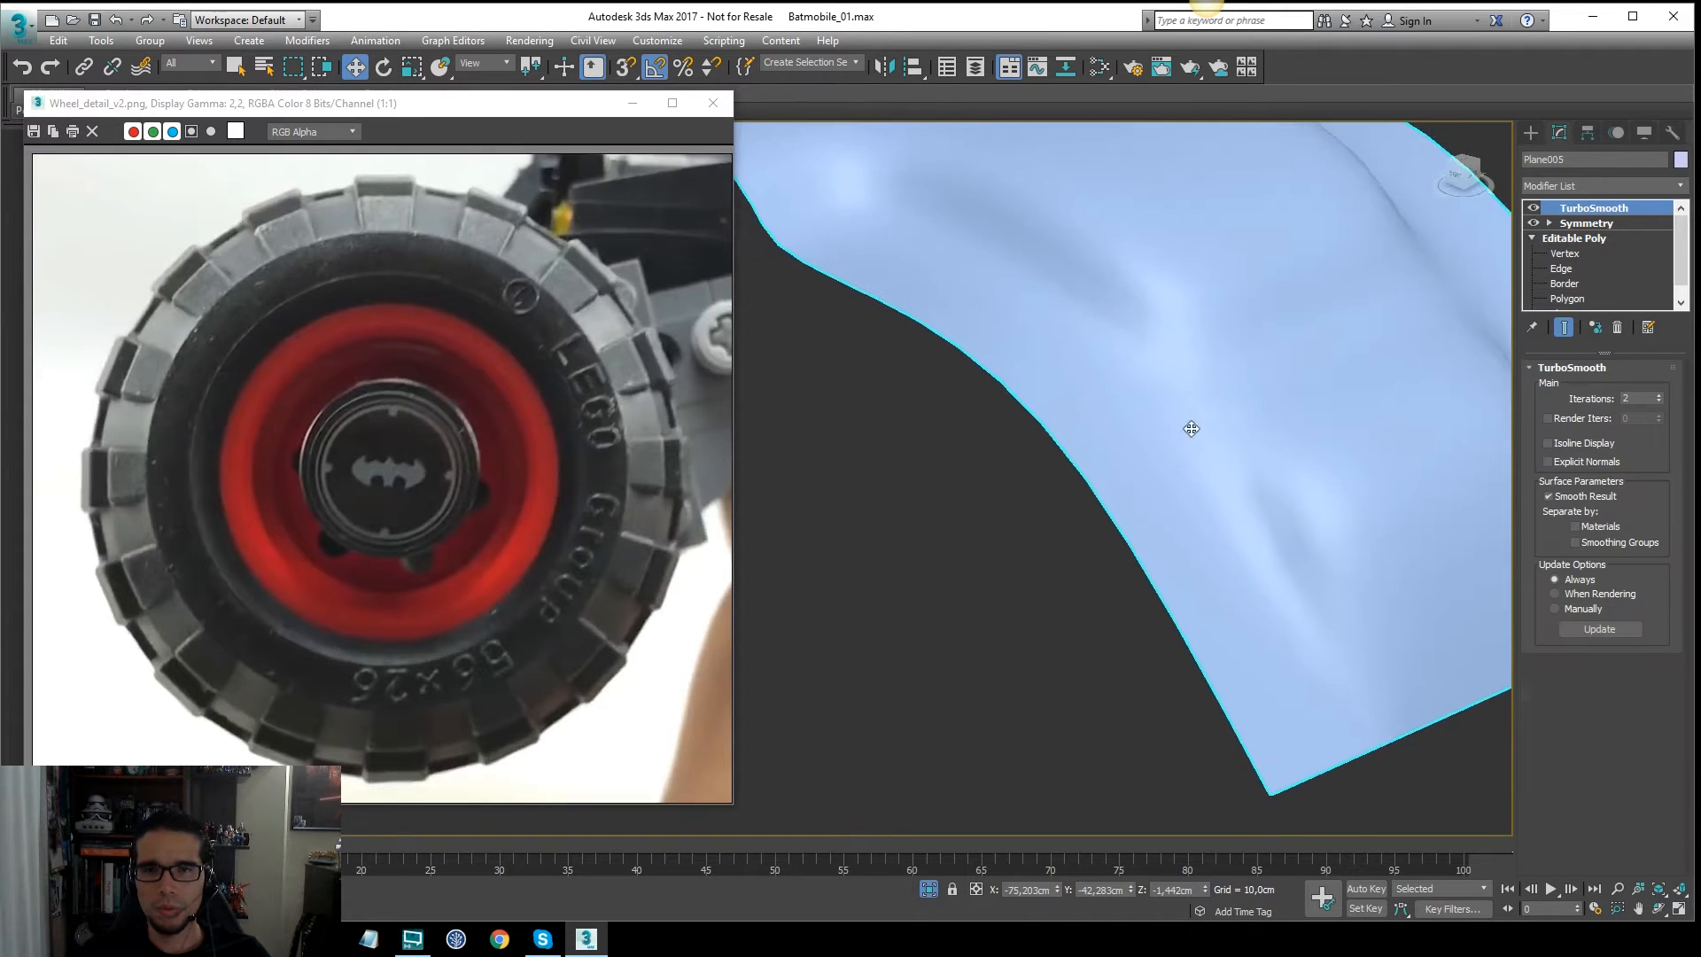
key("z")
key("f")
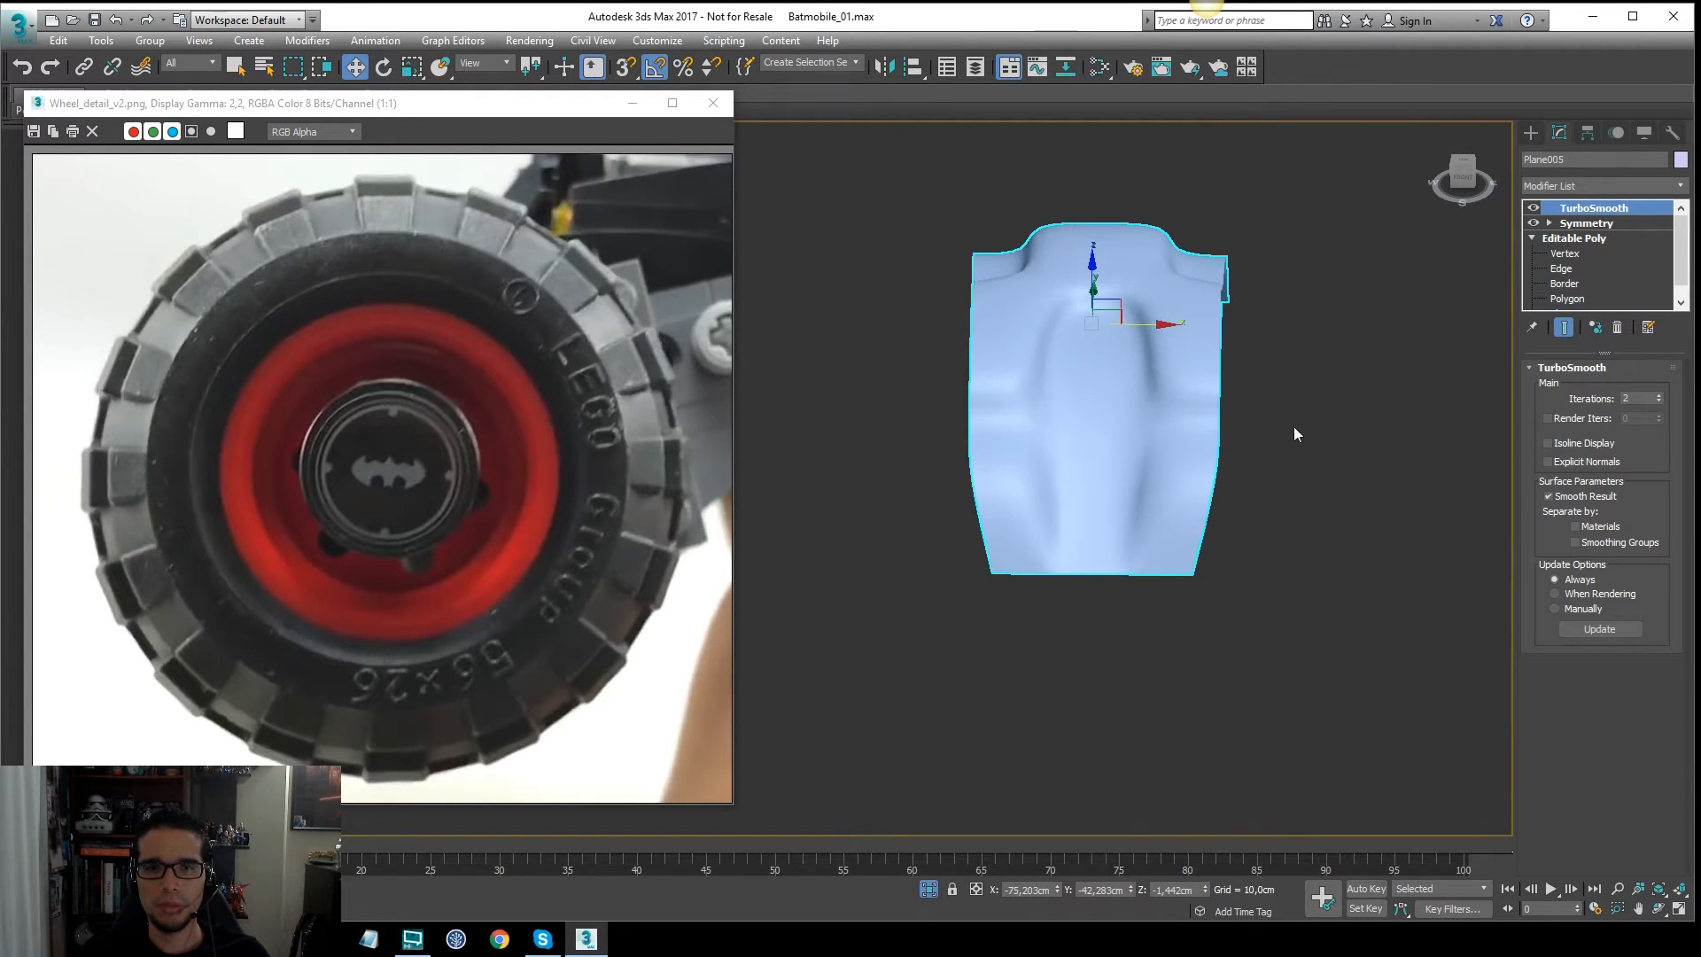
Step: In the Top view, move the two lower-end vertices of the outer strip about 0.72 cm along X, in line with the vertices above them
left_click(1588, 240)
middle_click_drag(1187, 405, 1112, 357, "alt")
key("t")
key("z")
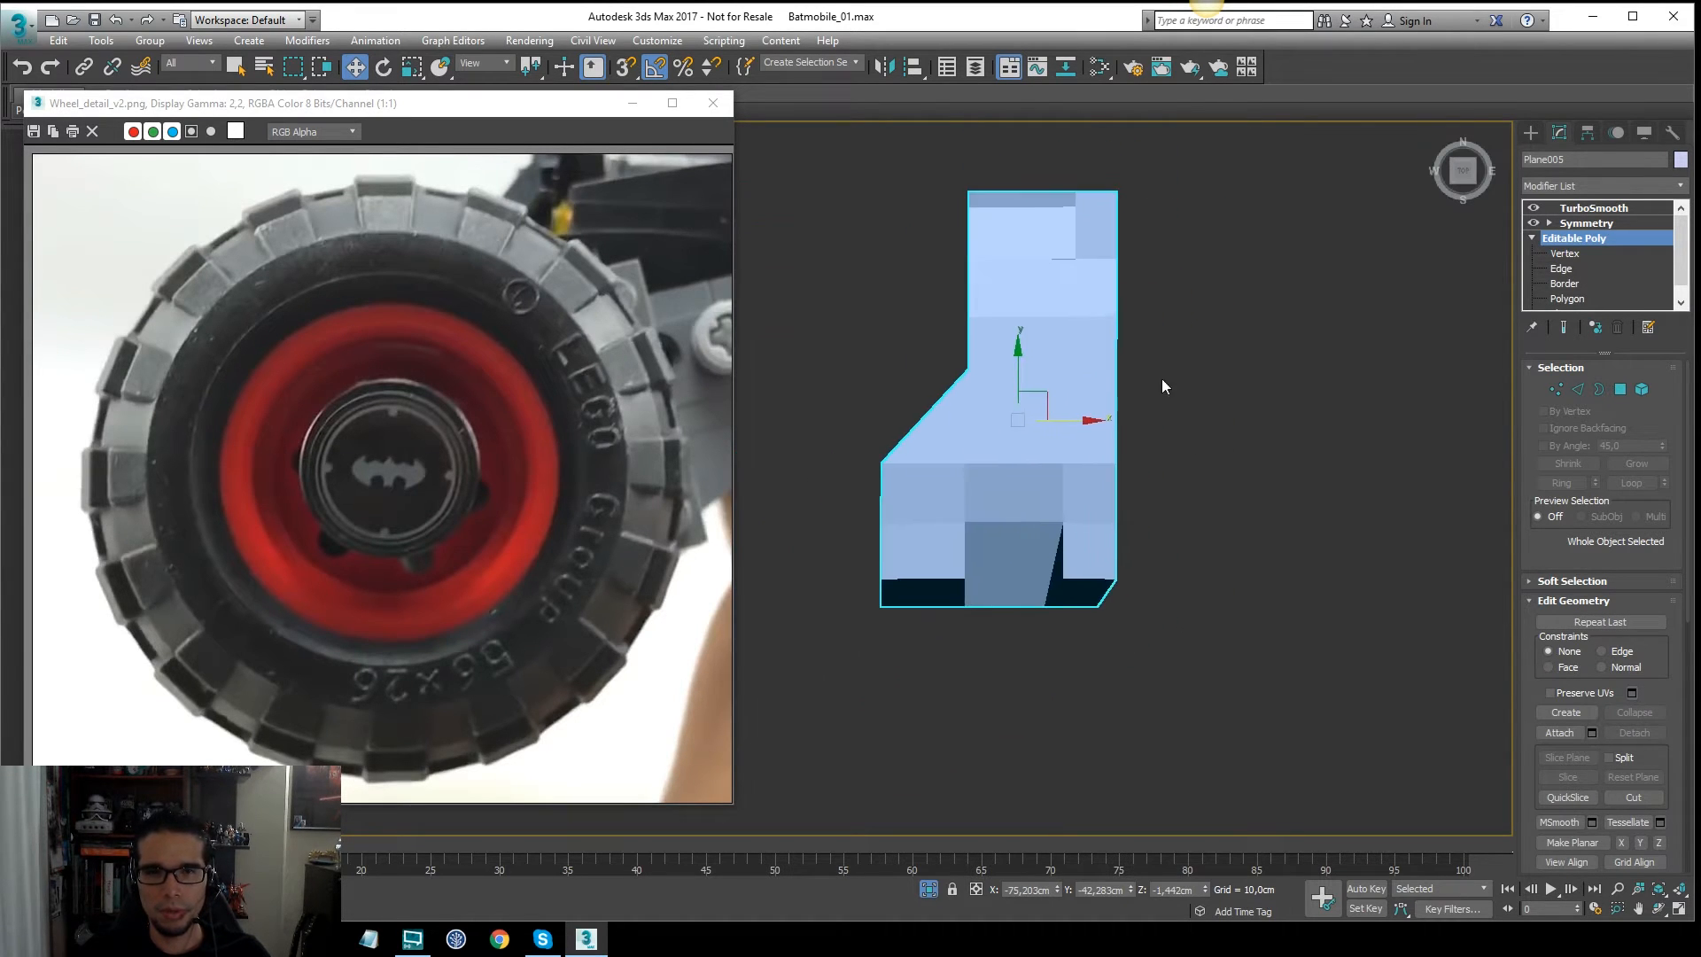
scroll(1062, 600, "up", 3)
key("1")
key("F3")
left_click_drag(1061, 640, 1035, 611)
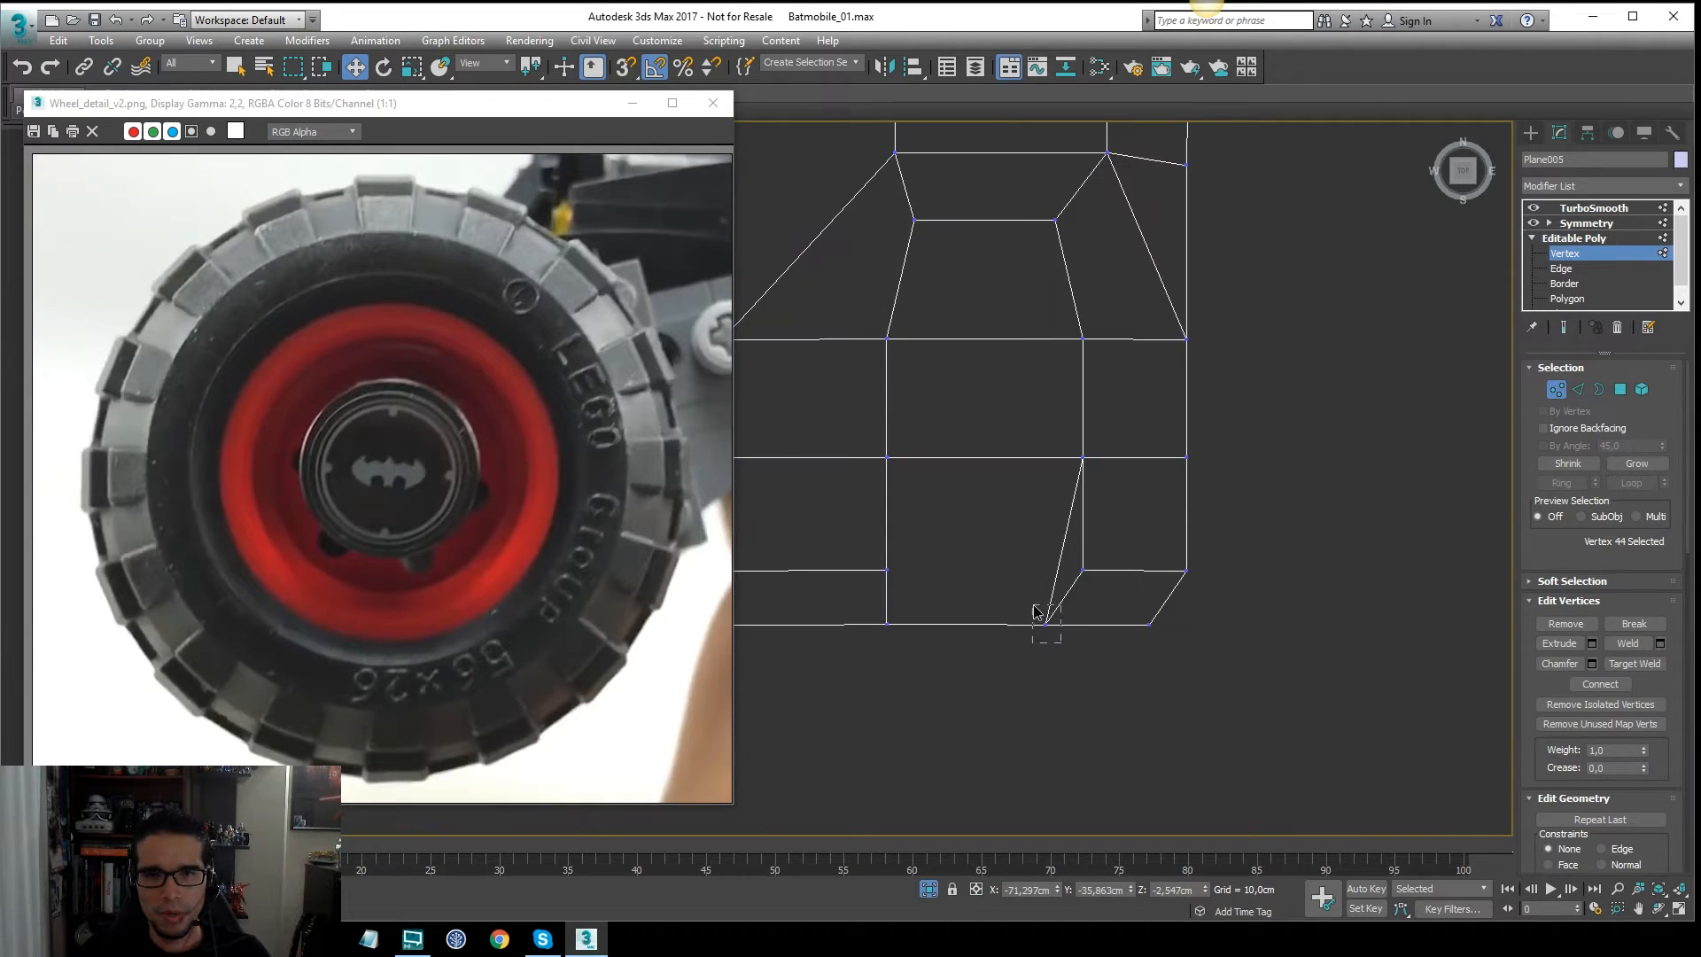
left_click_drag(1188, 641, 1135, 612, "ctrl")
middle_click_drag(979, 613, 1067, 582)
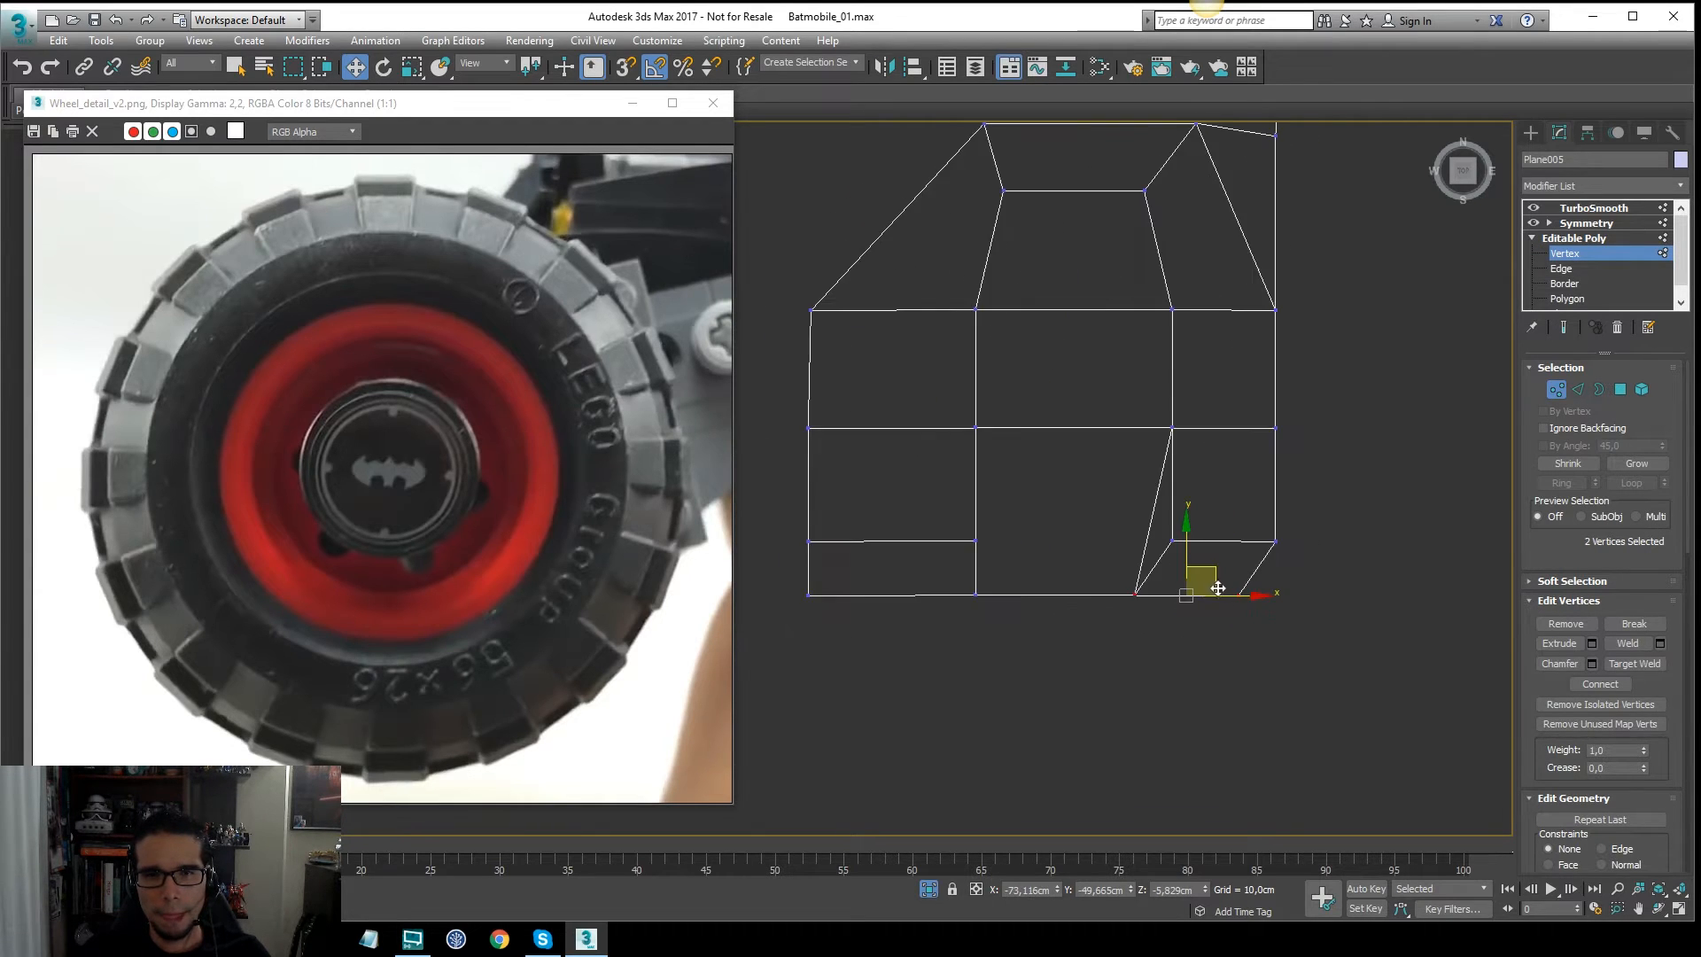
scroll(1245, 596, "up", 2)
left_click_drag(1243, 598, 1280, 593)
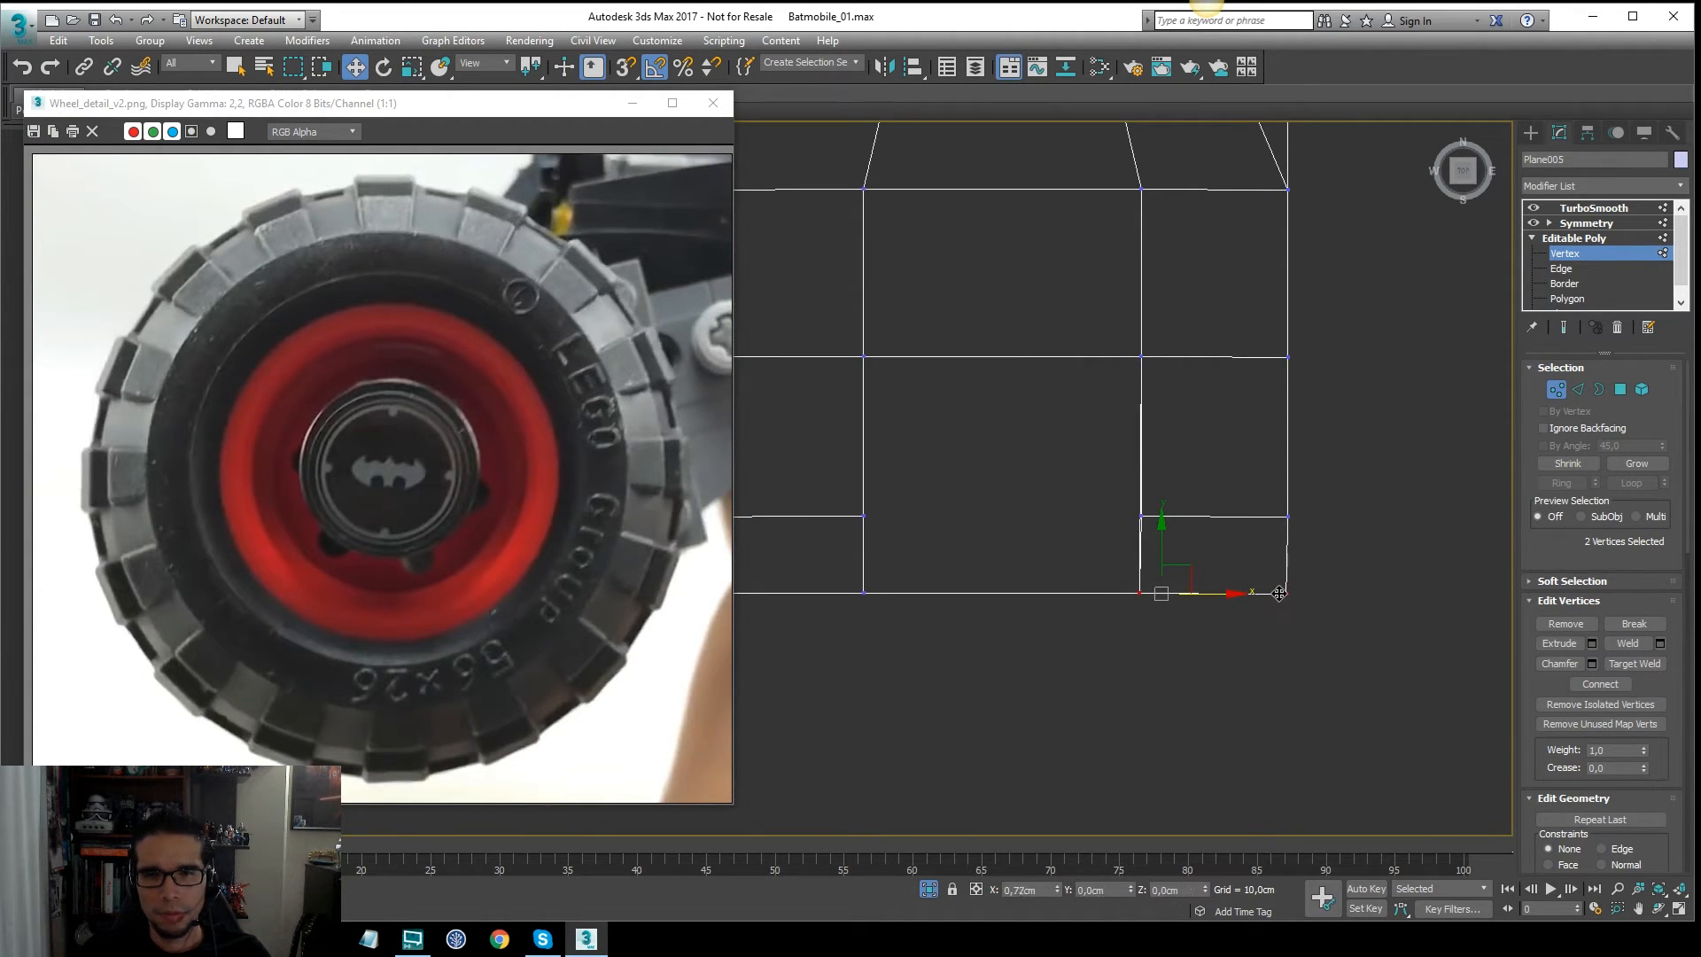
Step: Deselect the vertices, return to a shaded perspective view and examine the TurboSmooth result of the straightened lower end
left_click(1367, 517)
scroll(1265, 511, "down", 4)
left_click(1204, 549)
mouse_move(1194, 548)
middle_mouse_down()
mouse_move(1186, 666)
mouse_move(1246, 465)
mouse_move(1124, 445)
mouse_move(1146, 497)
mouse_move(1348, 475)
mouse_move(1320, 443)
middle_mouse_up()
key("F3")
left_click(1612, 207)
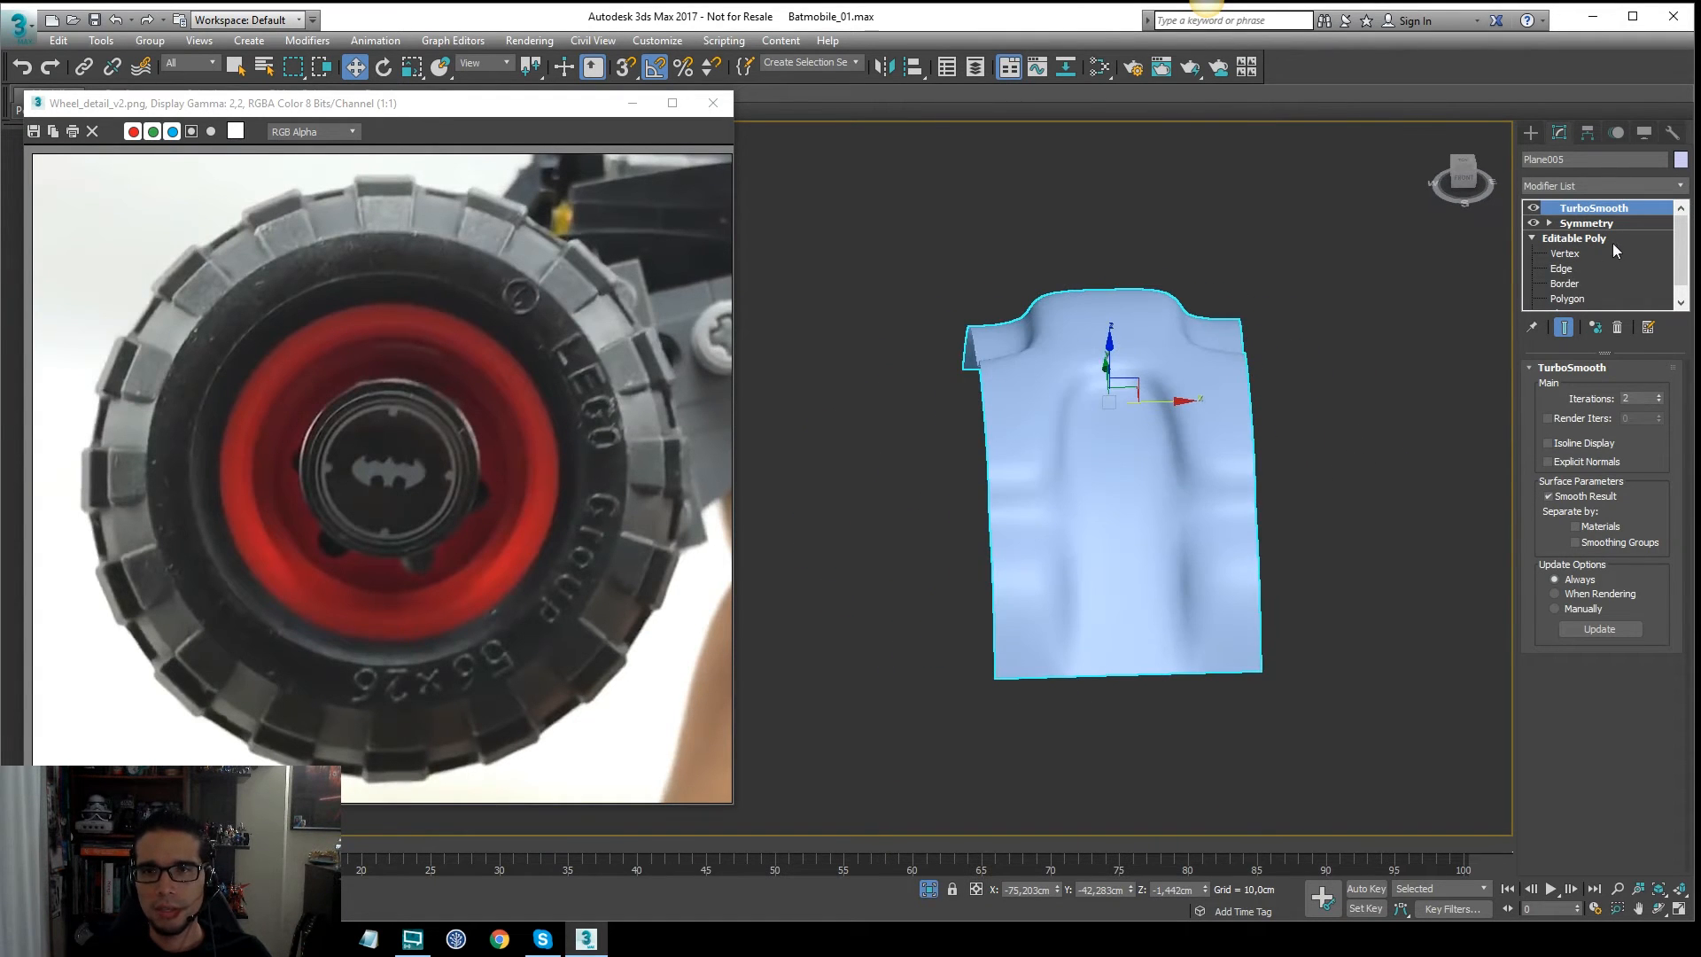
Step: Select the ring of vertical edges around the step walls between the raised and lower blocks, and turn on the end result
left_click(1586, 237)
middle_click_drag(1206, 405, 1108, 447, "alt")
key("2")
left_click(1069, 455)
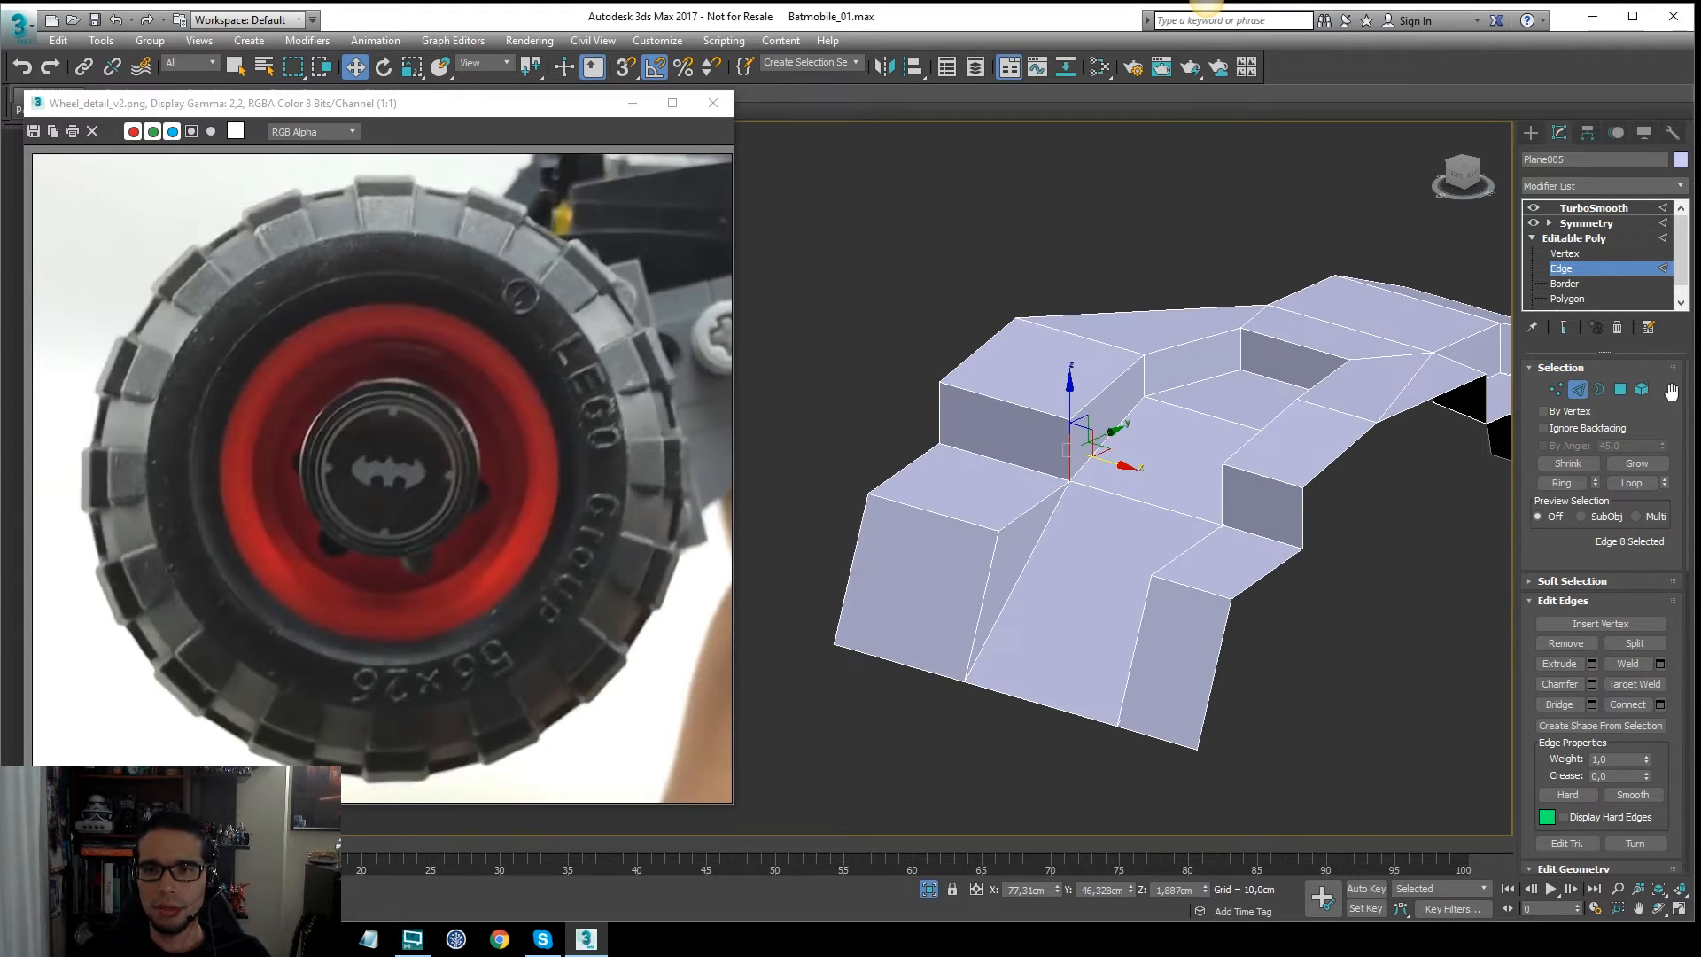
scroll(1673, 540, "down", 2)
left_click(1146, 373, "shift")
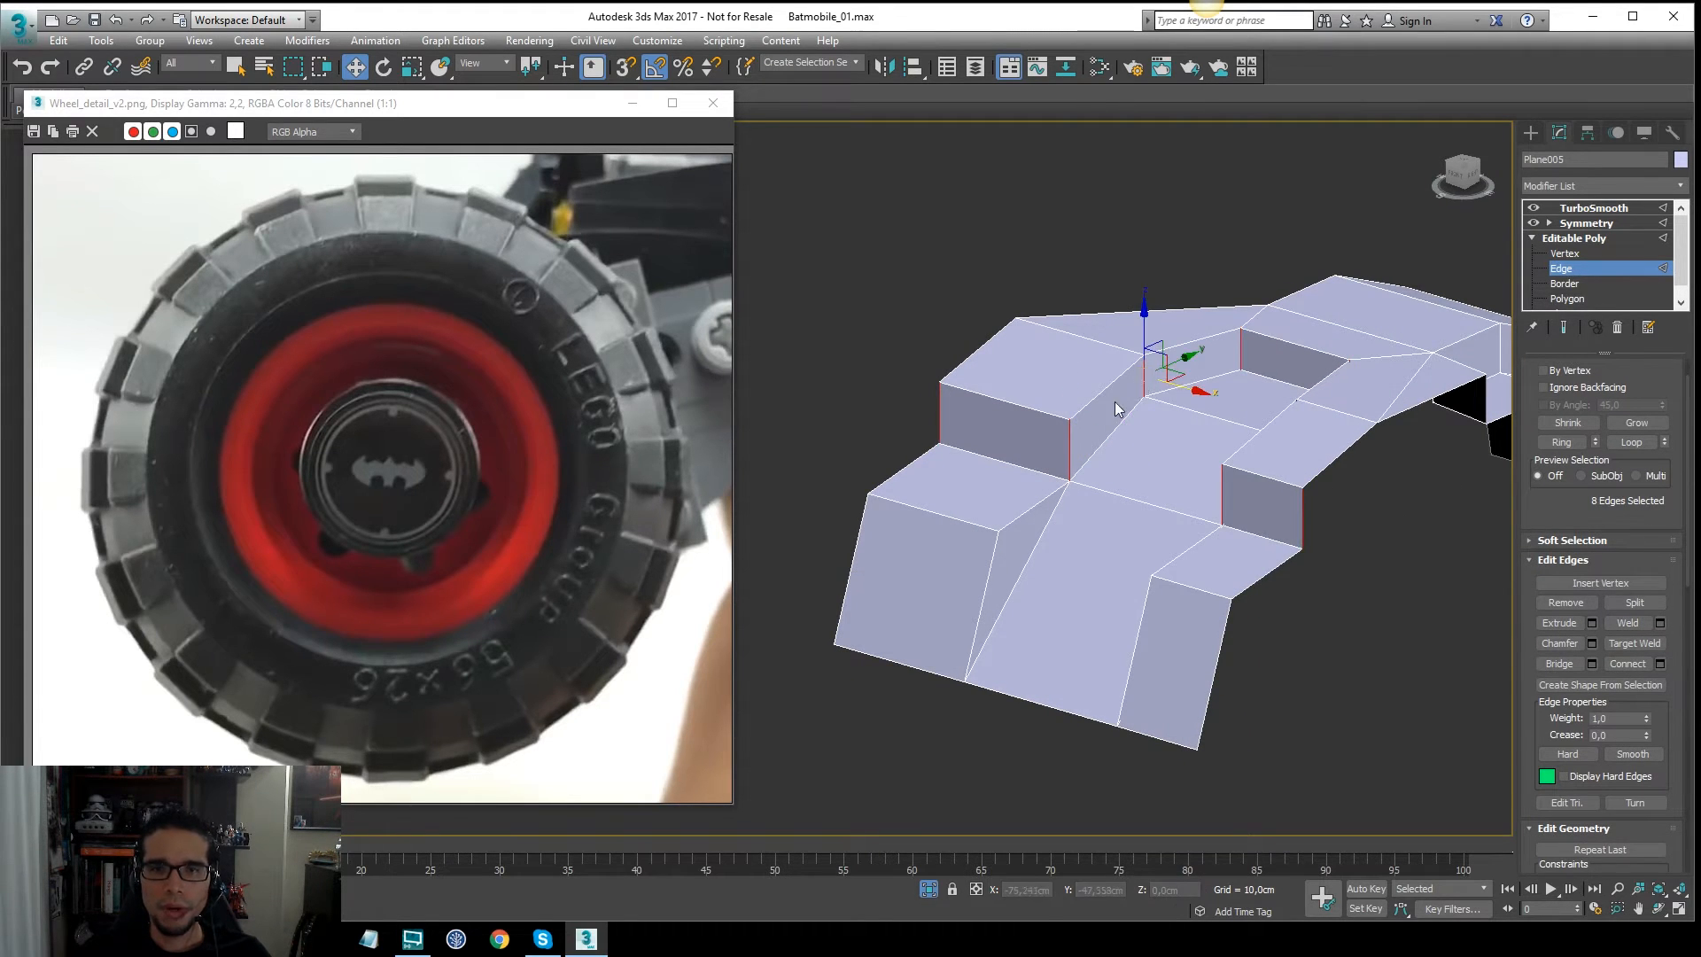
middle_click_drag(1119, 408, 1262, 426, "alt")
scroll(1261, 426, "up", 5)
scroll(1098, 390, "down", 3)
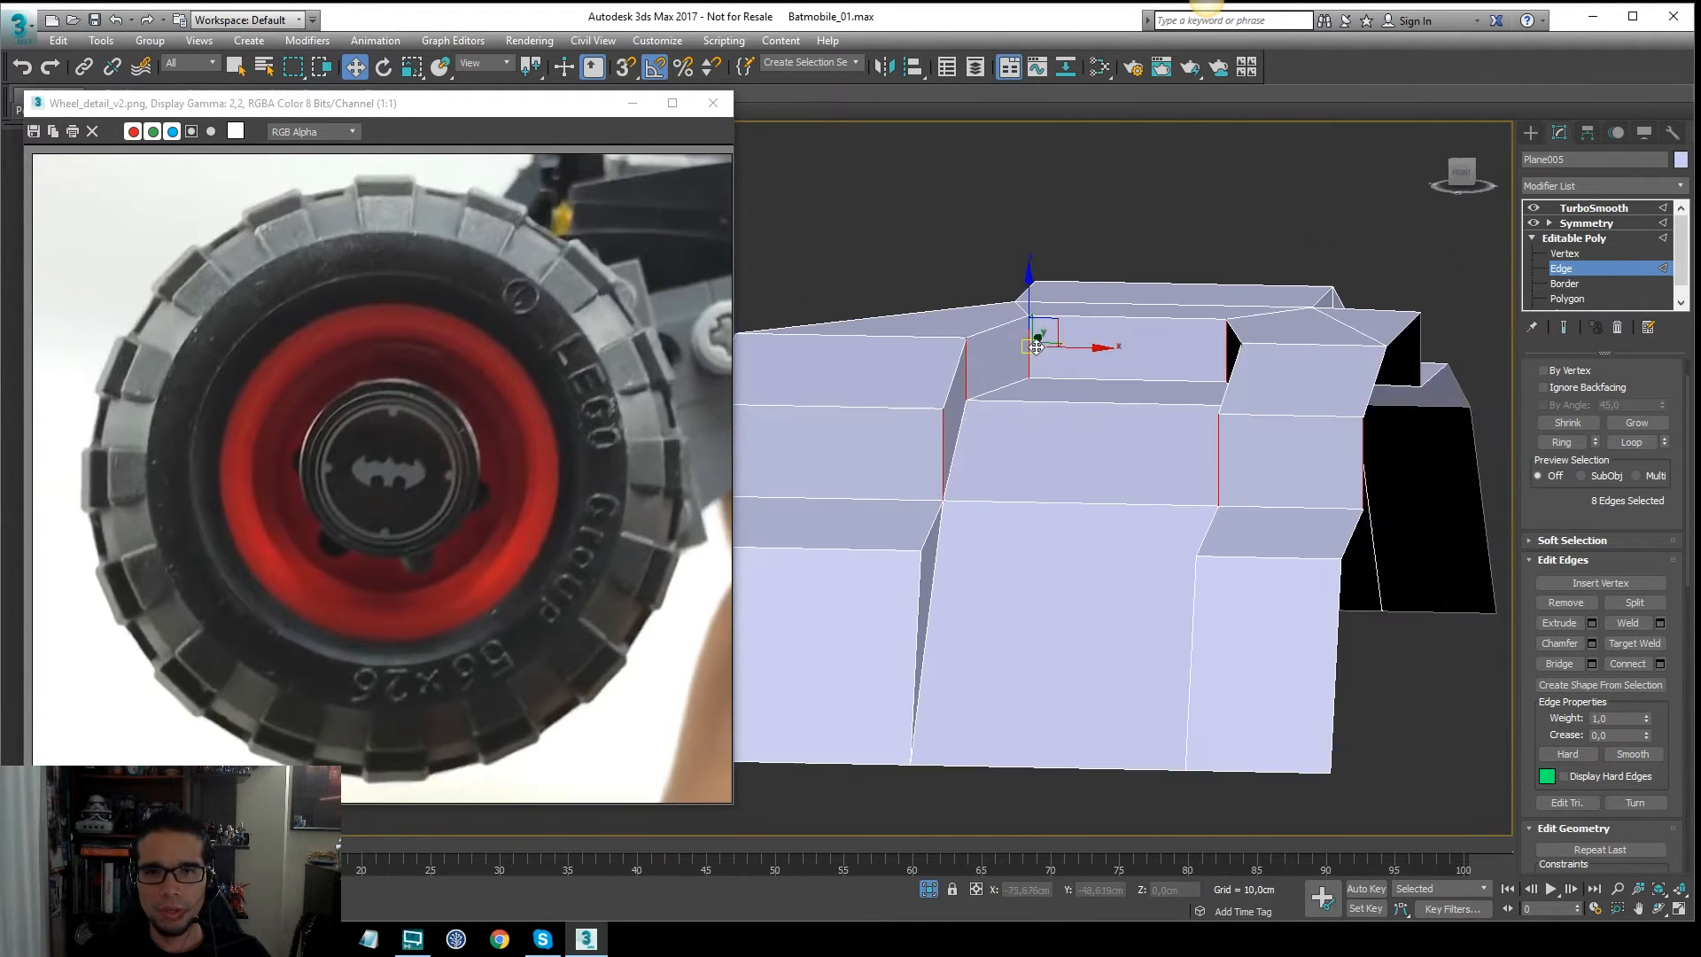
middle_click_drag(1099, 390, 1309, 366, "alt")
left_click(1564, 330)
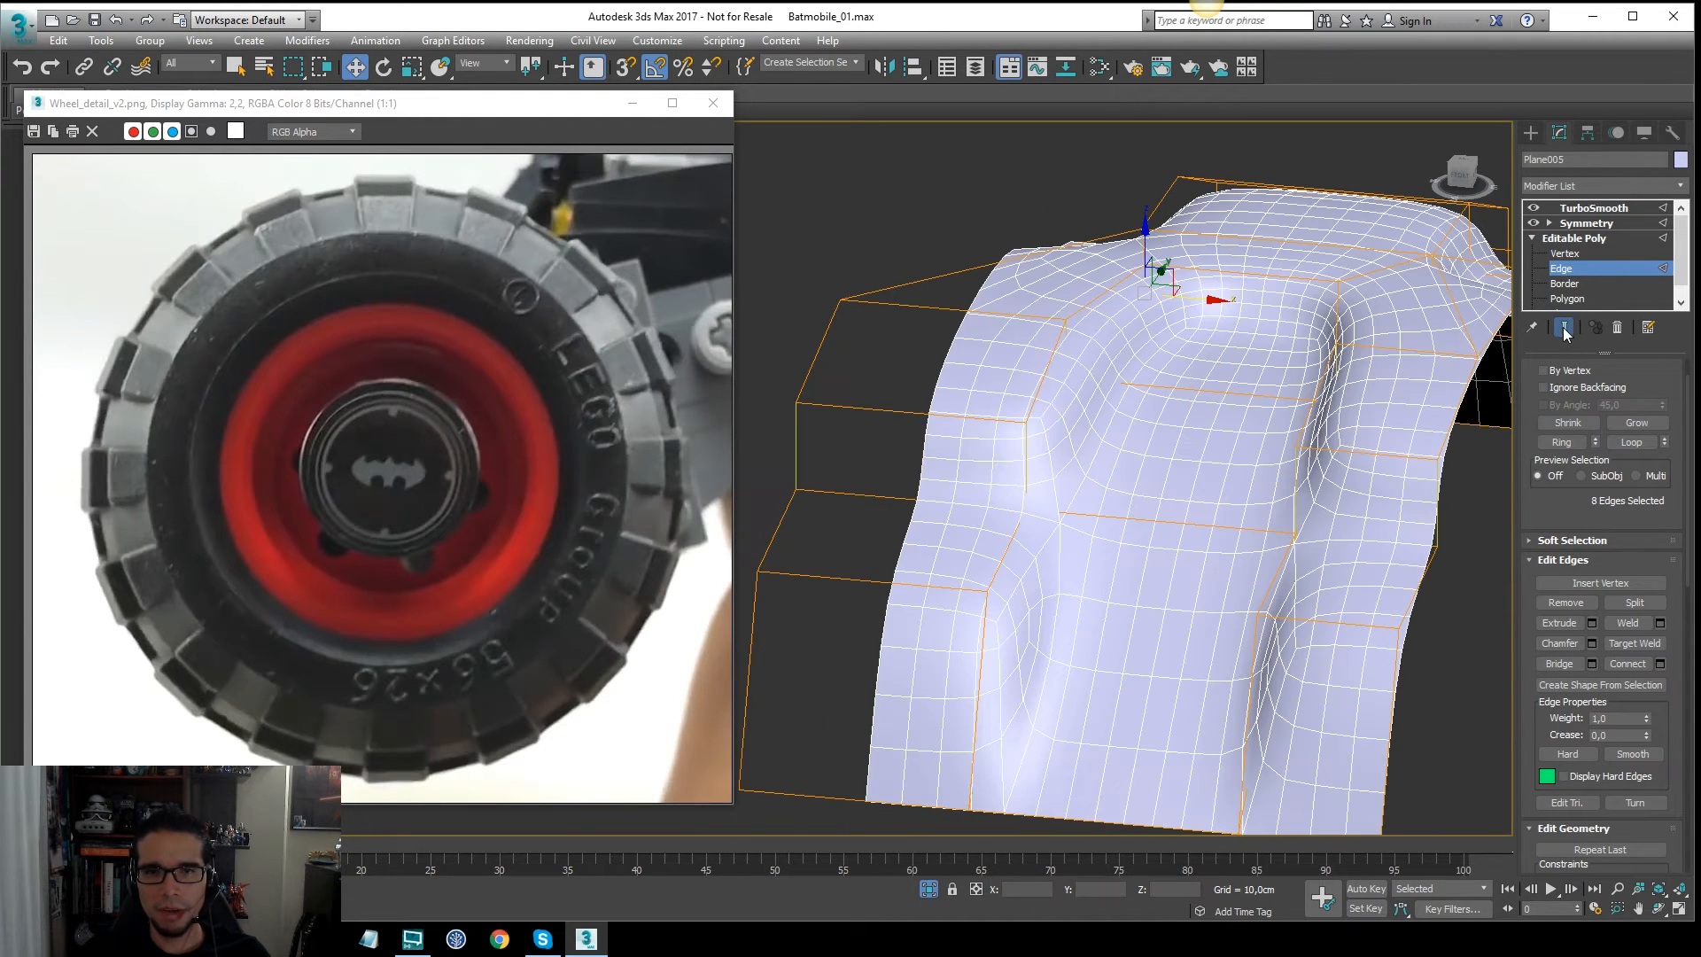
Step: Connect the selected vertical wall edges around the recess with 2 segments and pinch 90, and display the smoothed result
left_click(1565, 330)
right_click(1090, 443)
left_click(951, 505)
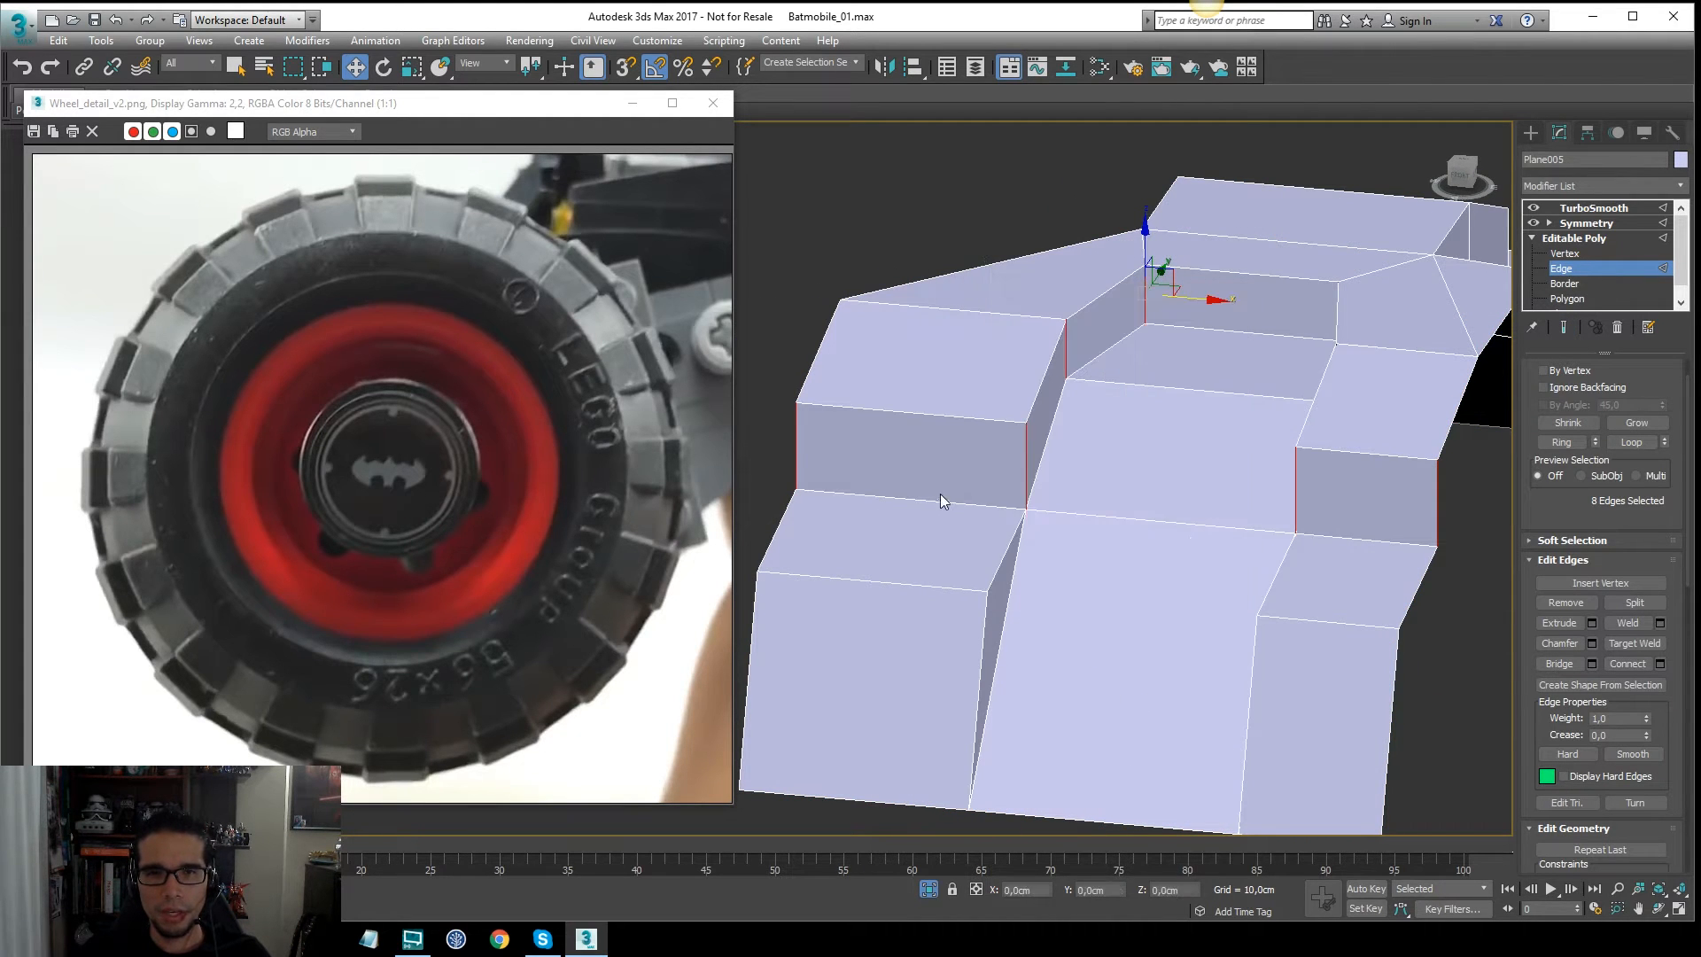
left_click_drag(788, 487, 810, 223)
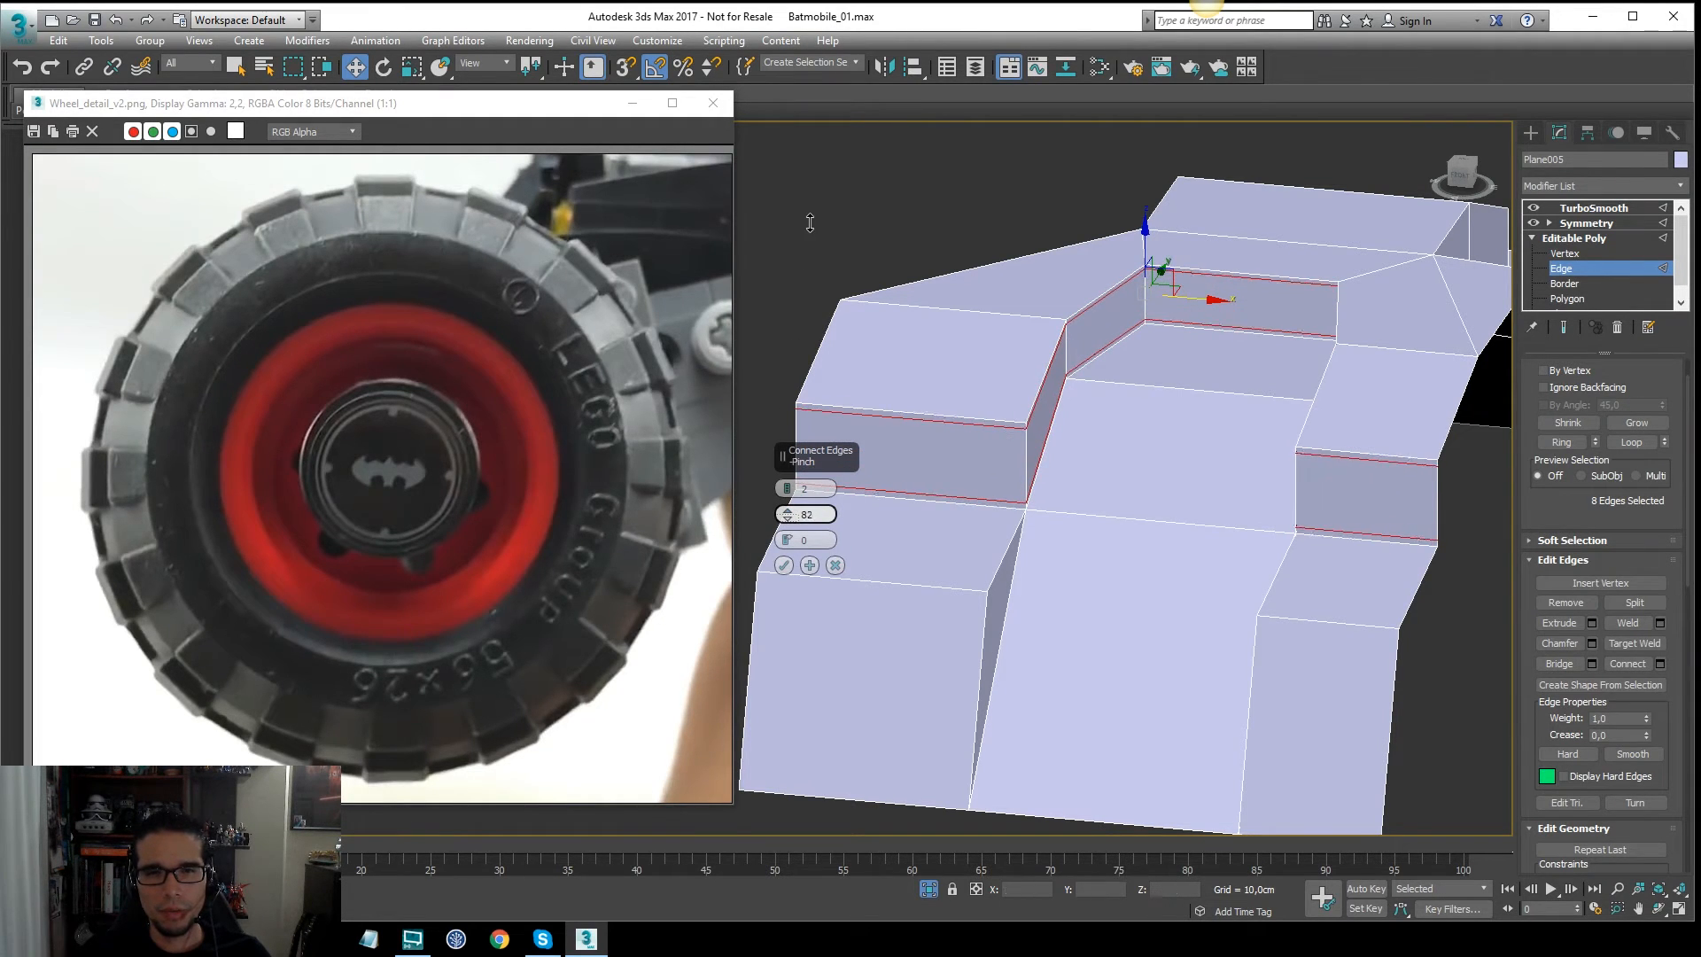
mouse_move(1099, 398)
middle_mouse_down("alt")
mouse_move(1102, 344)
mouse_move(1105, 371)
middle_mouse_up("alt")
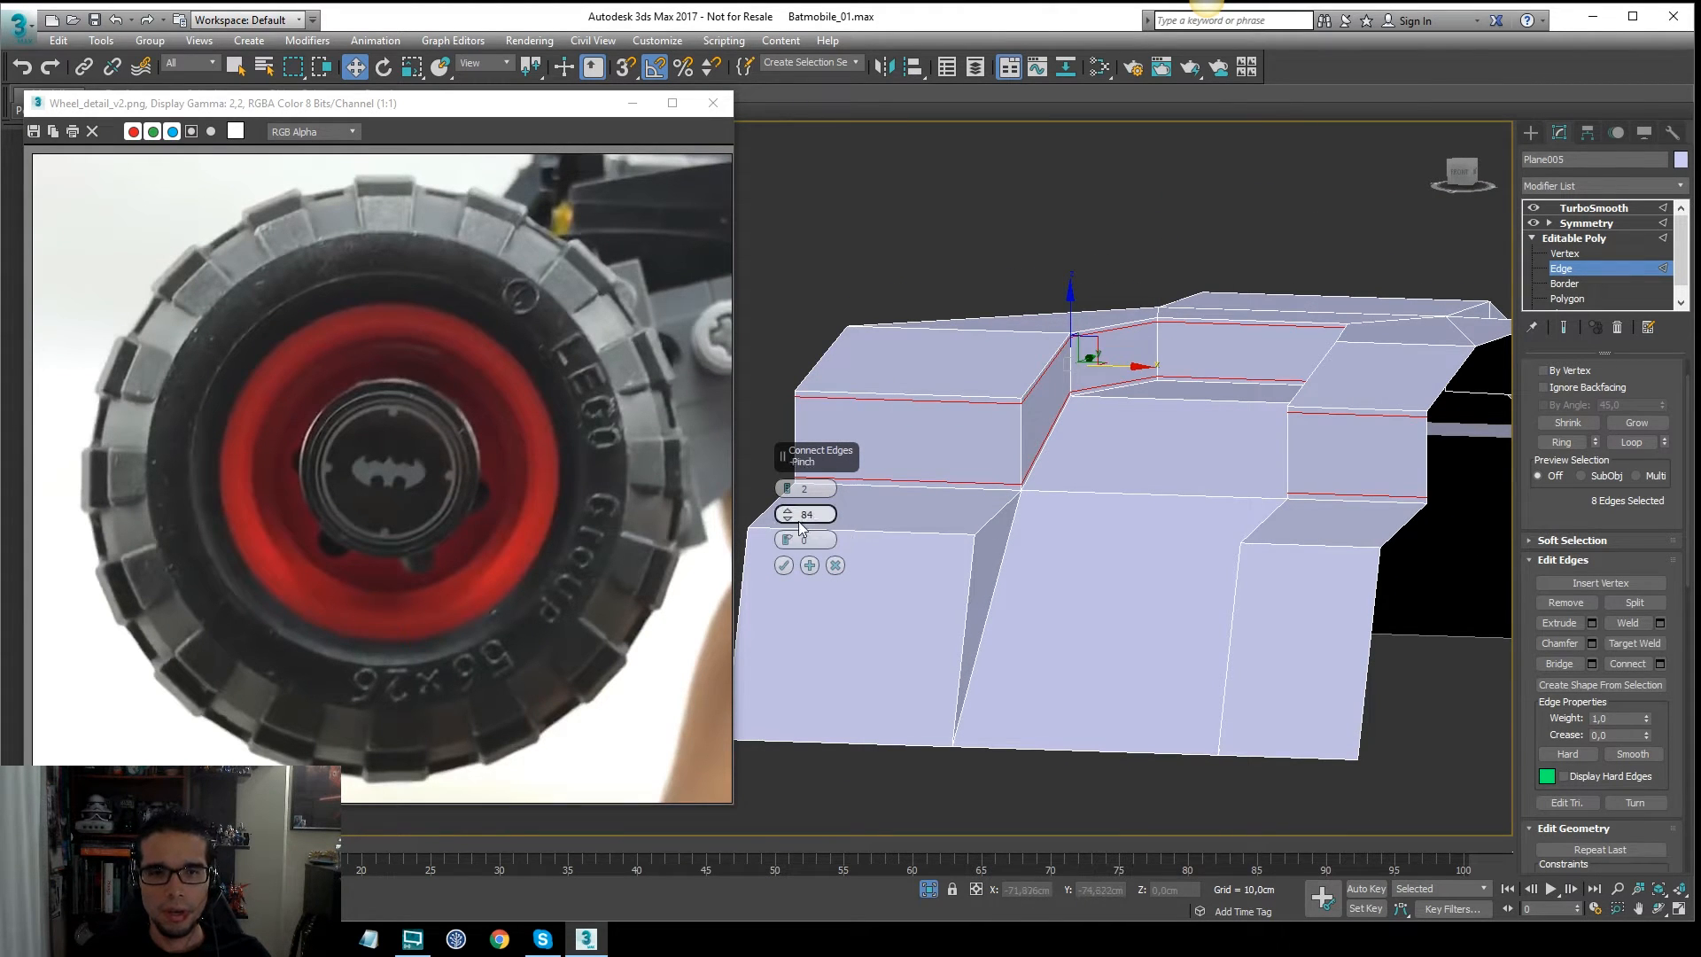
left_click_drag(790, 501, 791, 495)
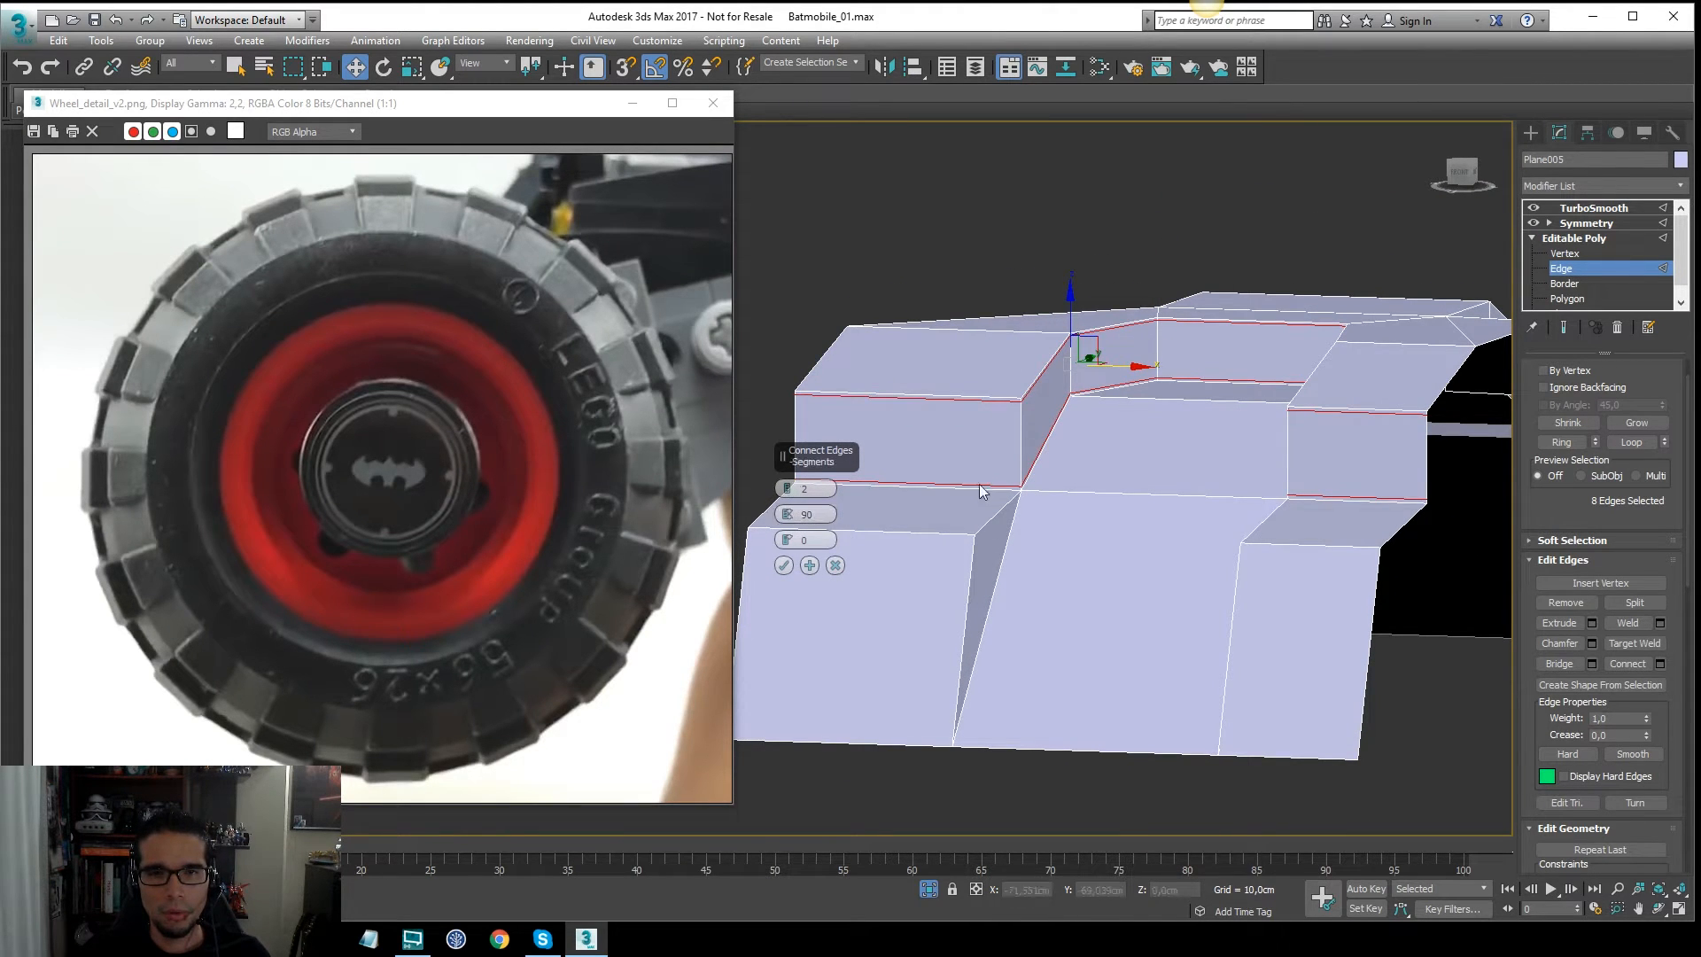
left_click(784, 566)
left_click(1564, 328)
middle_click_drag(1019, 399, 957, 361, "alt")
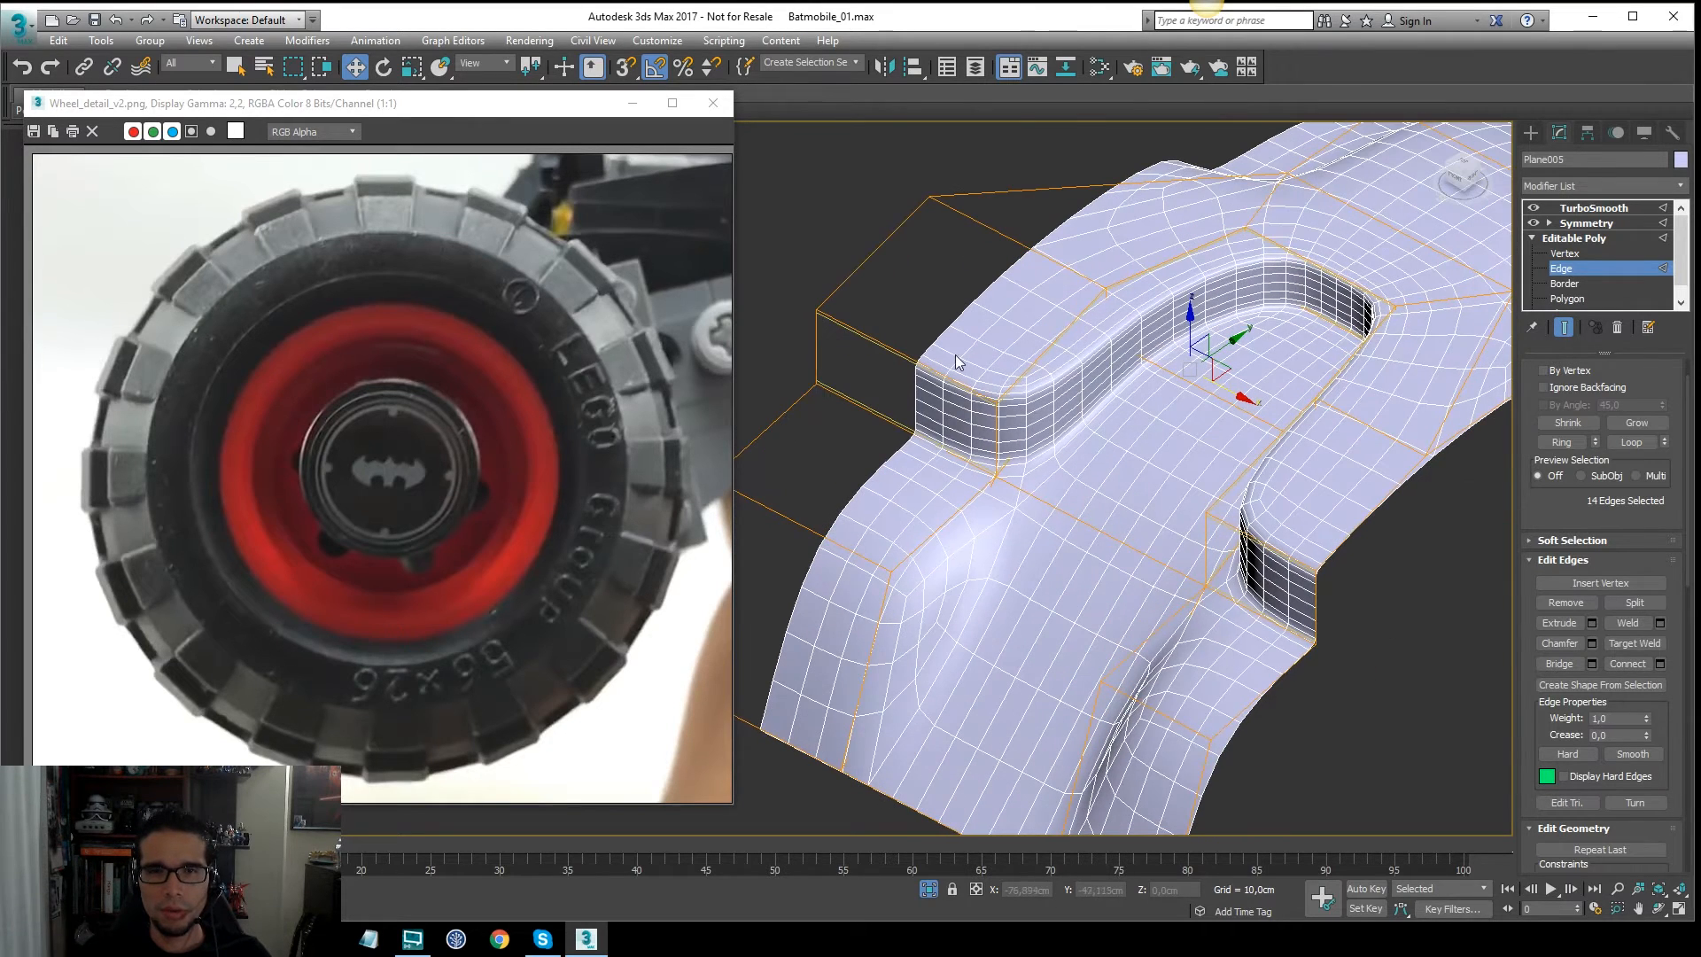
middle_click_drag(1265, 538, 1329, 581, "alt")
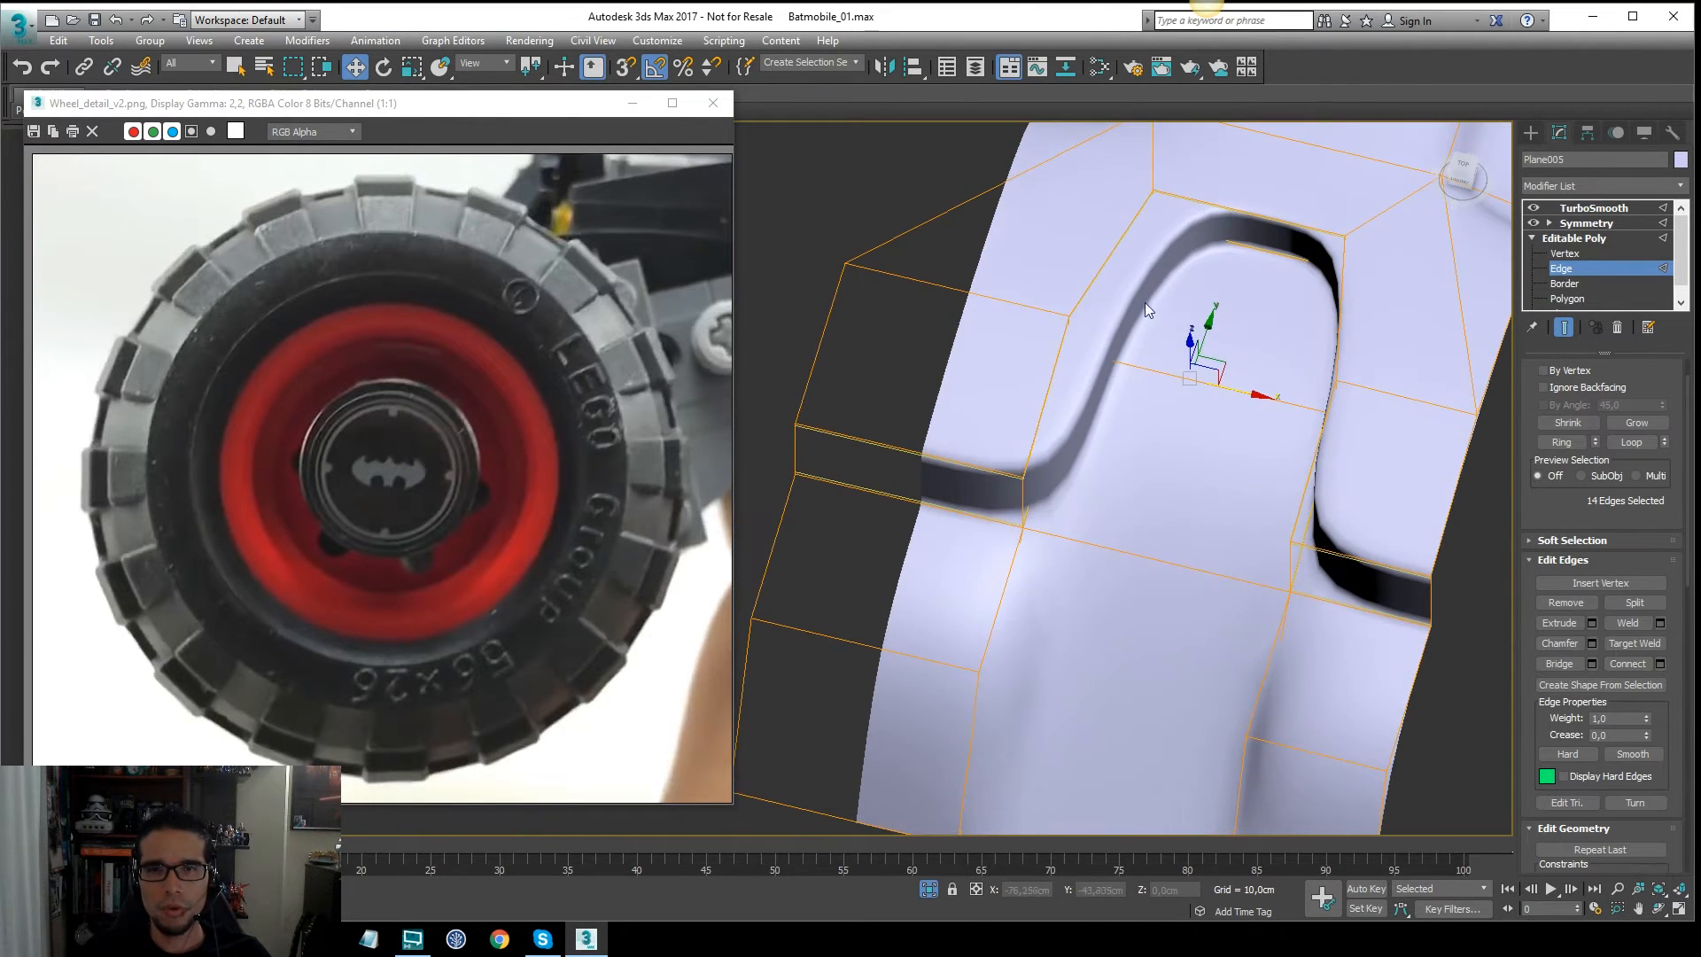
Step: Connect the vertical wall edge ring of the recess on the tread's other side with 2 segments and pinch 90, and display the smoothed result
left_click(1567, 328)
middle_click_drag(1325, 429, 1114, 437, "alt")
left_click(1098, 436)
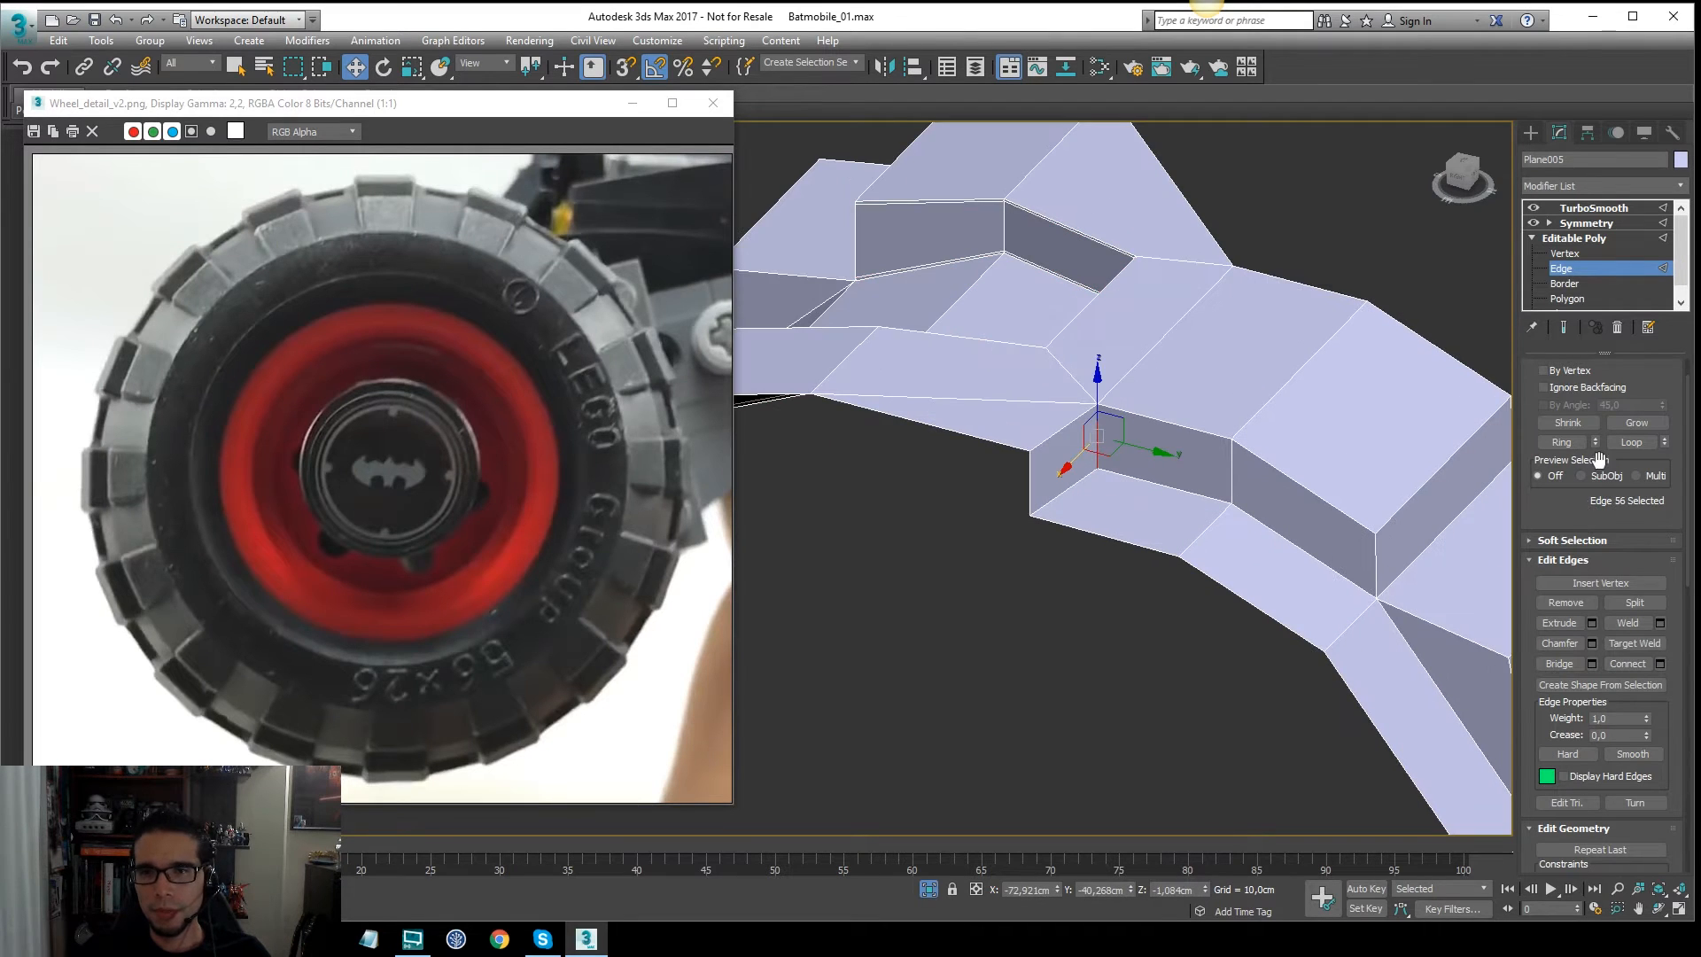
left_click(1232, 468, "shift")
middle_click_drag(1232, 468, 1057, 439, "alt")
right_click(1051, 439)
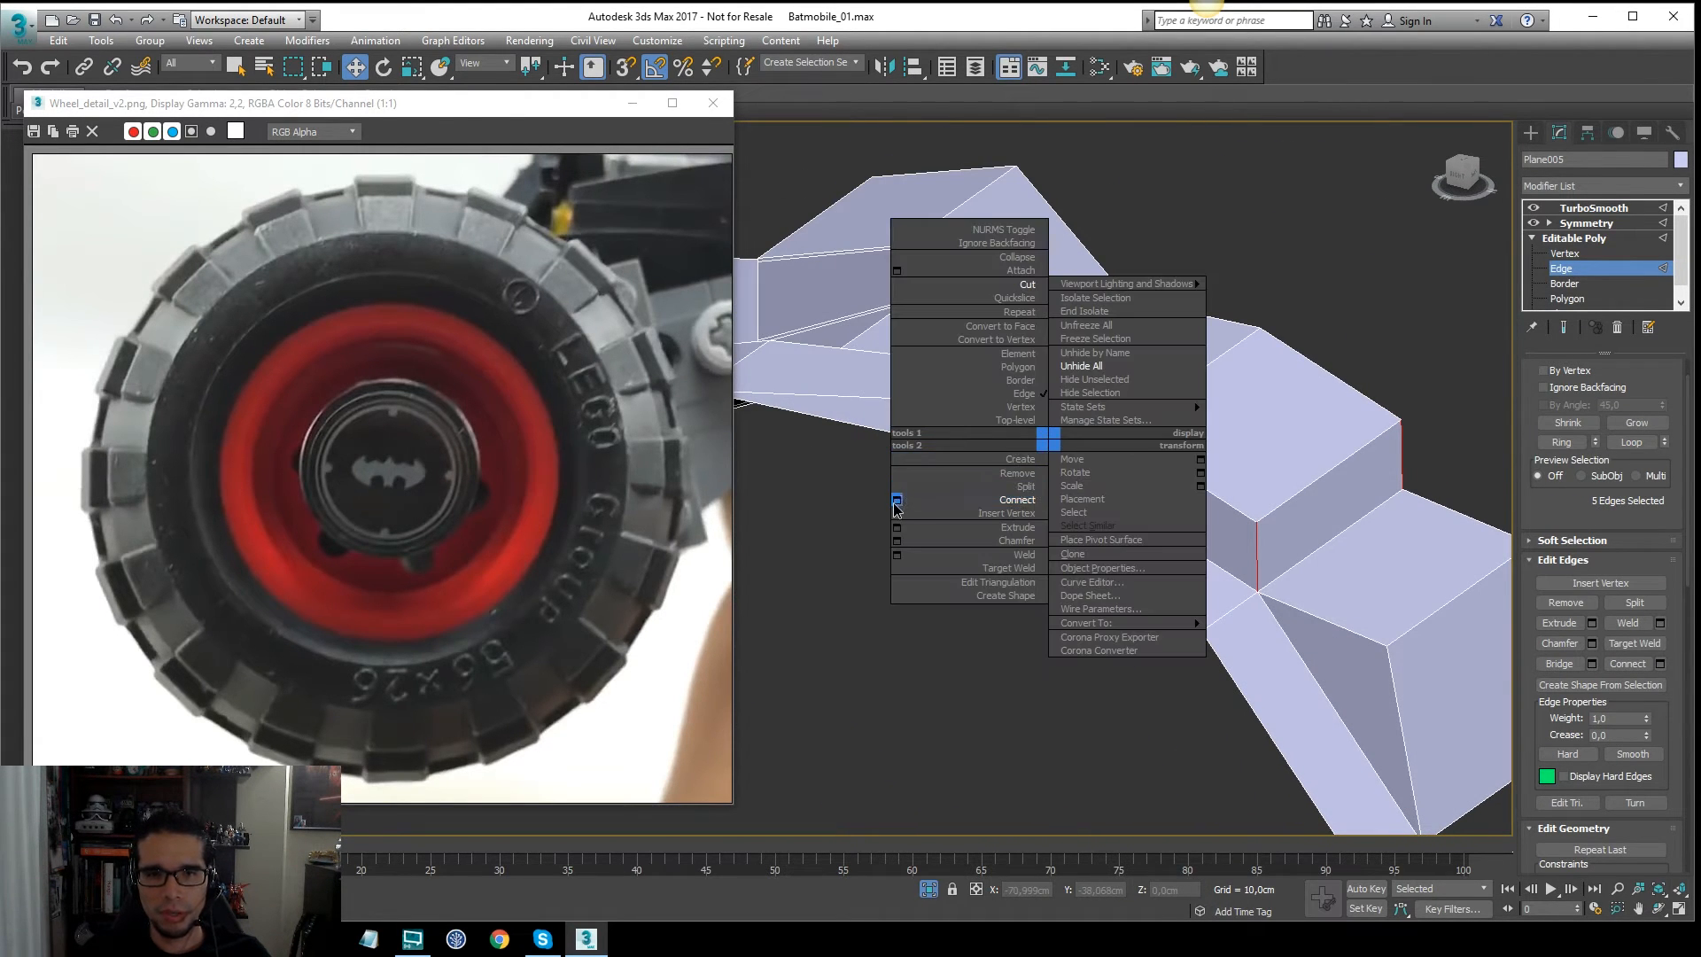
left_click(896, 501)
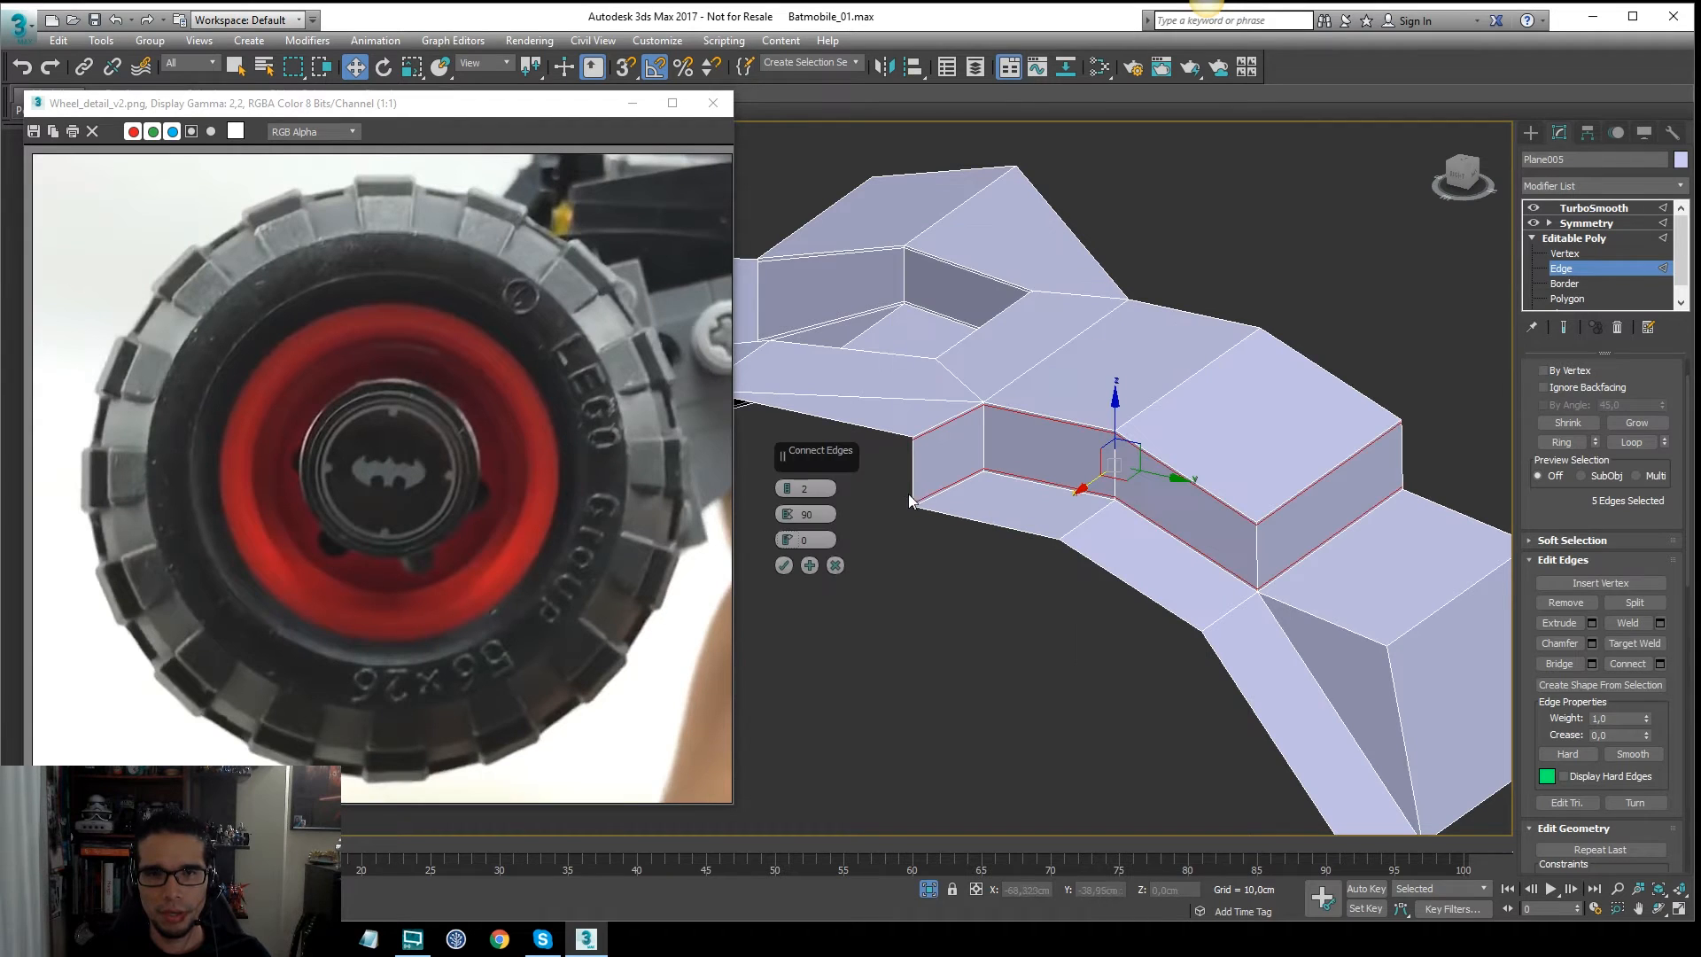
left_click(784, 566)
left_click(1566, 328)
key("F4")
scroll(1259, 420, "down", 3)
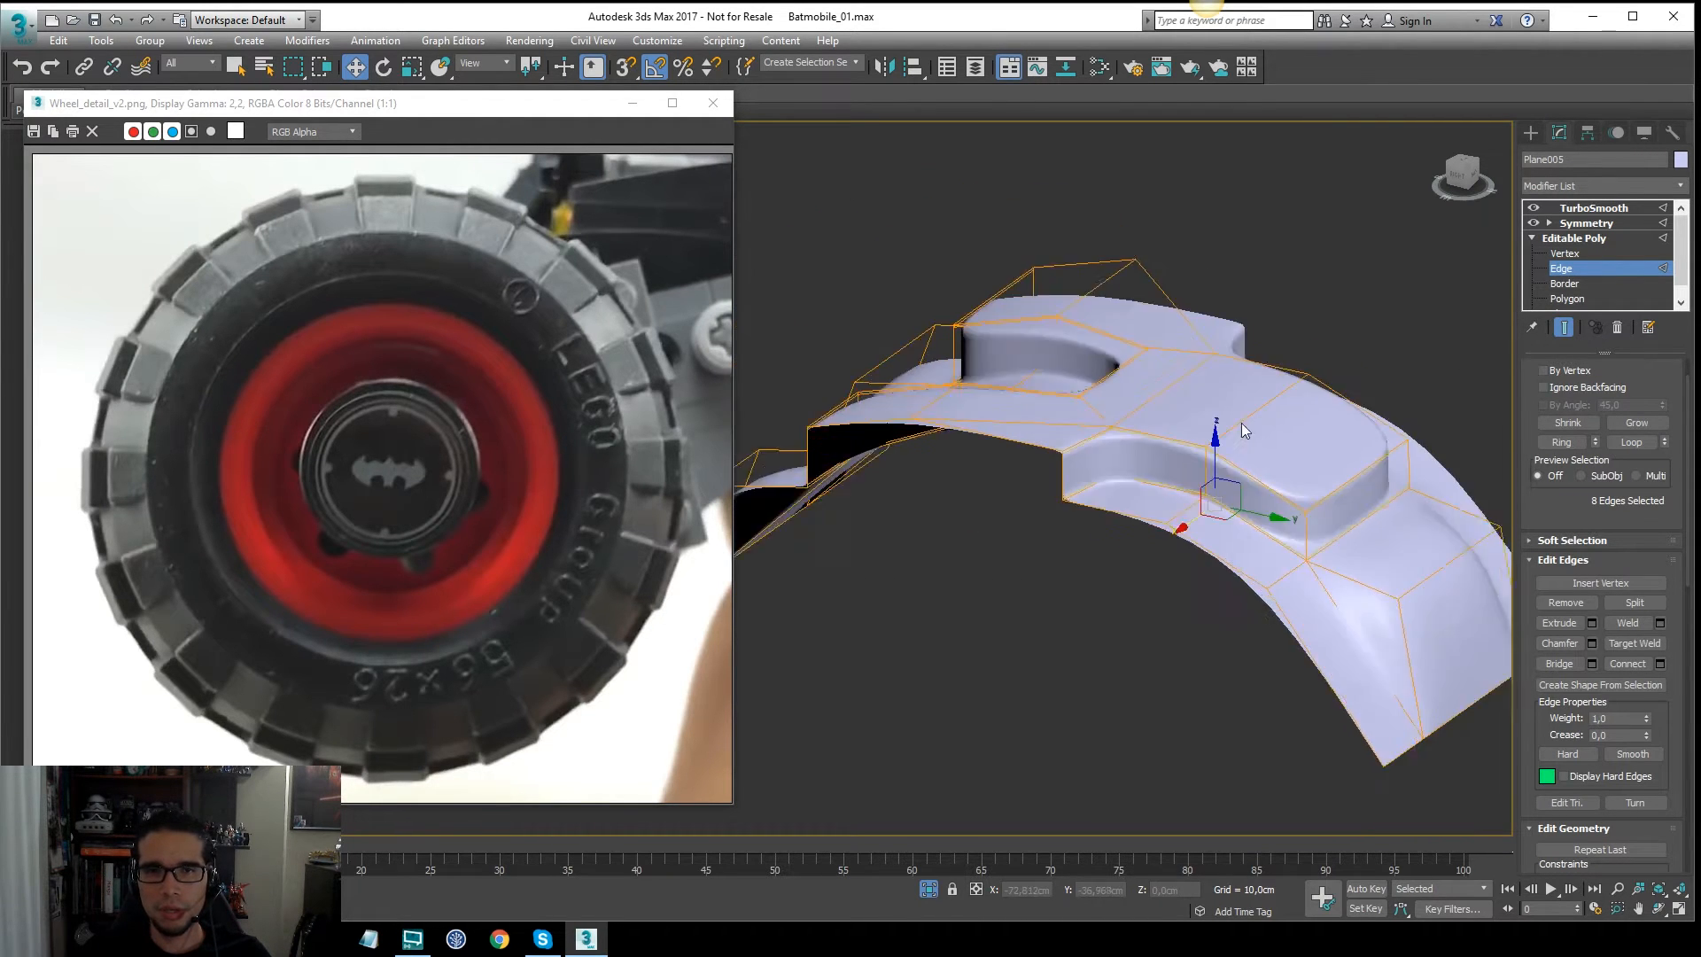
middle_click_drag(1241, 423, 1285, 407, "alt")
Step: Examine the smoothed tread against the tyre reference in top view, then isolated in perspective around the recess walls
left_click(1564, 328)
middle_click_drag(1407, 394, 1245, 409, "alt")
scroll(1150, 455, "up", 8)
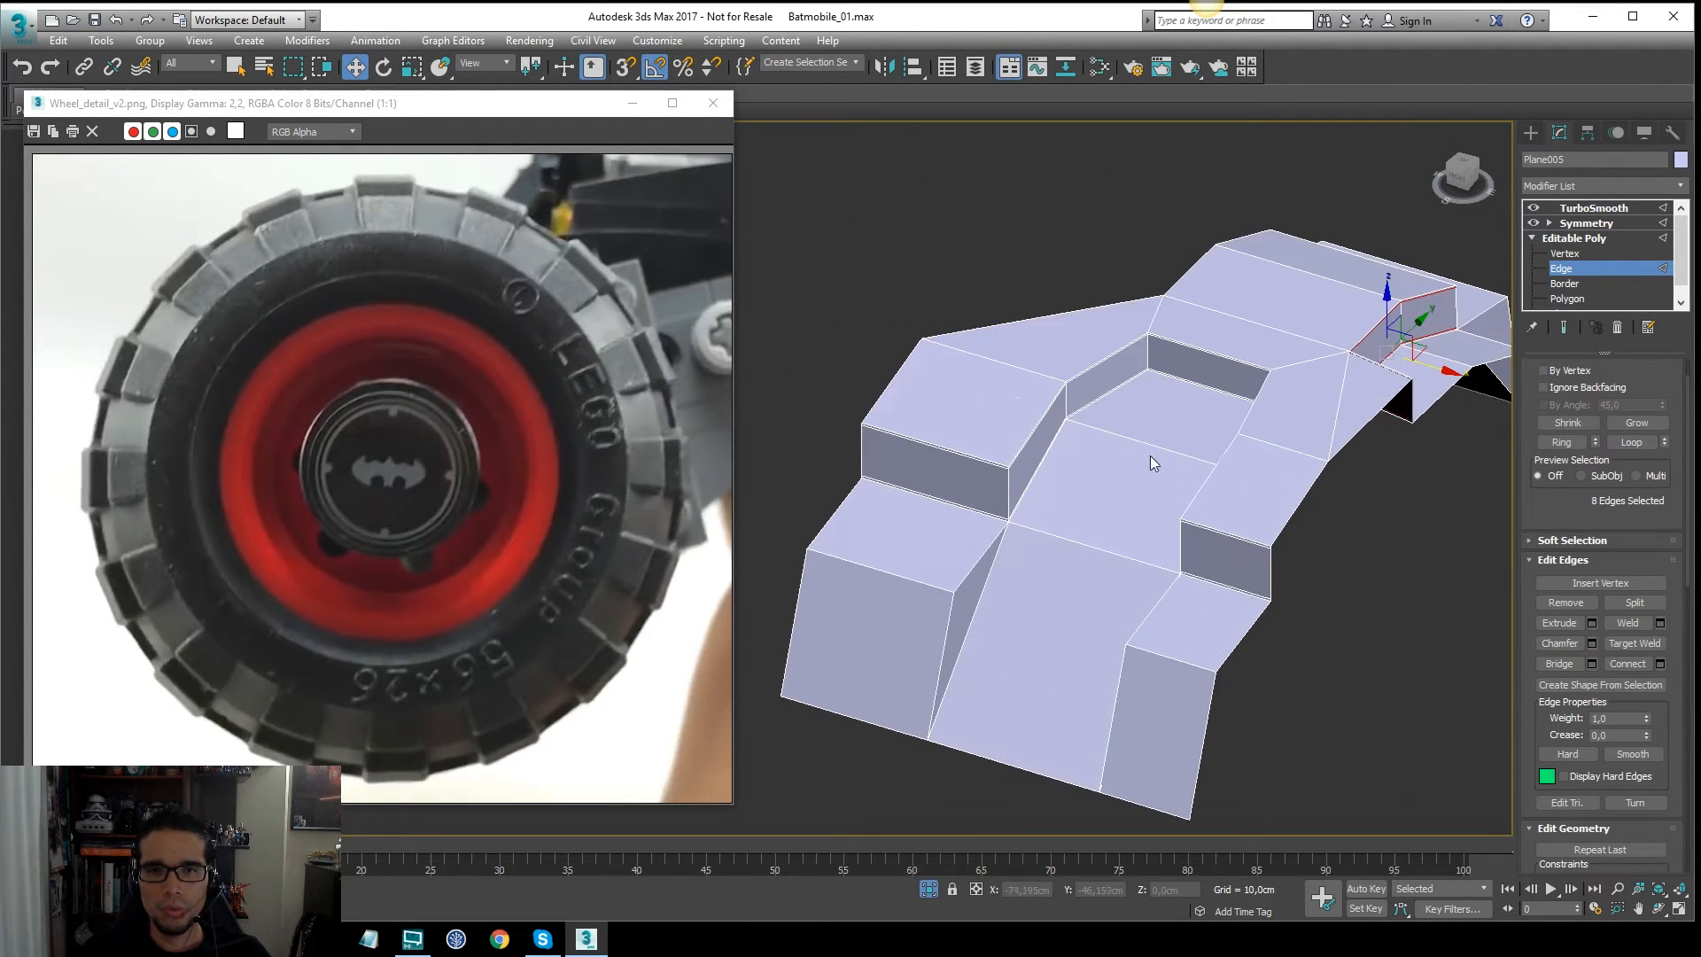
left_click(1564, 329)
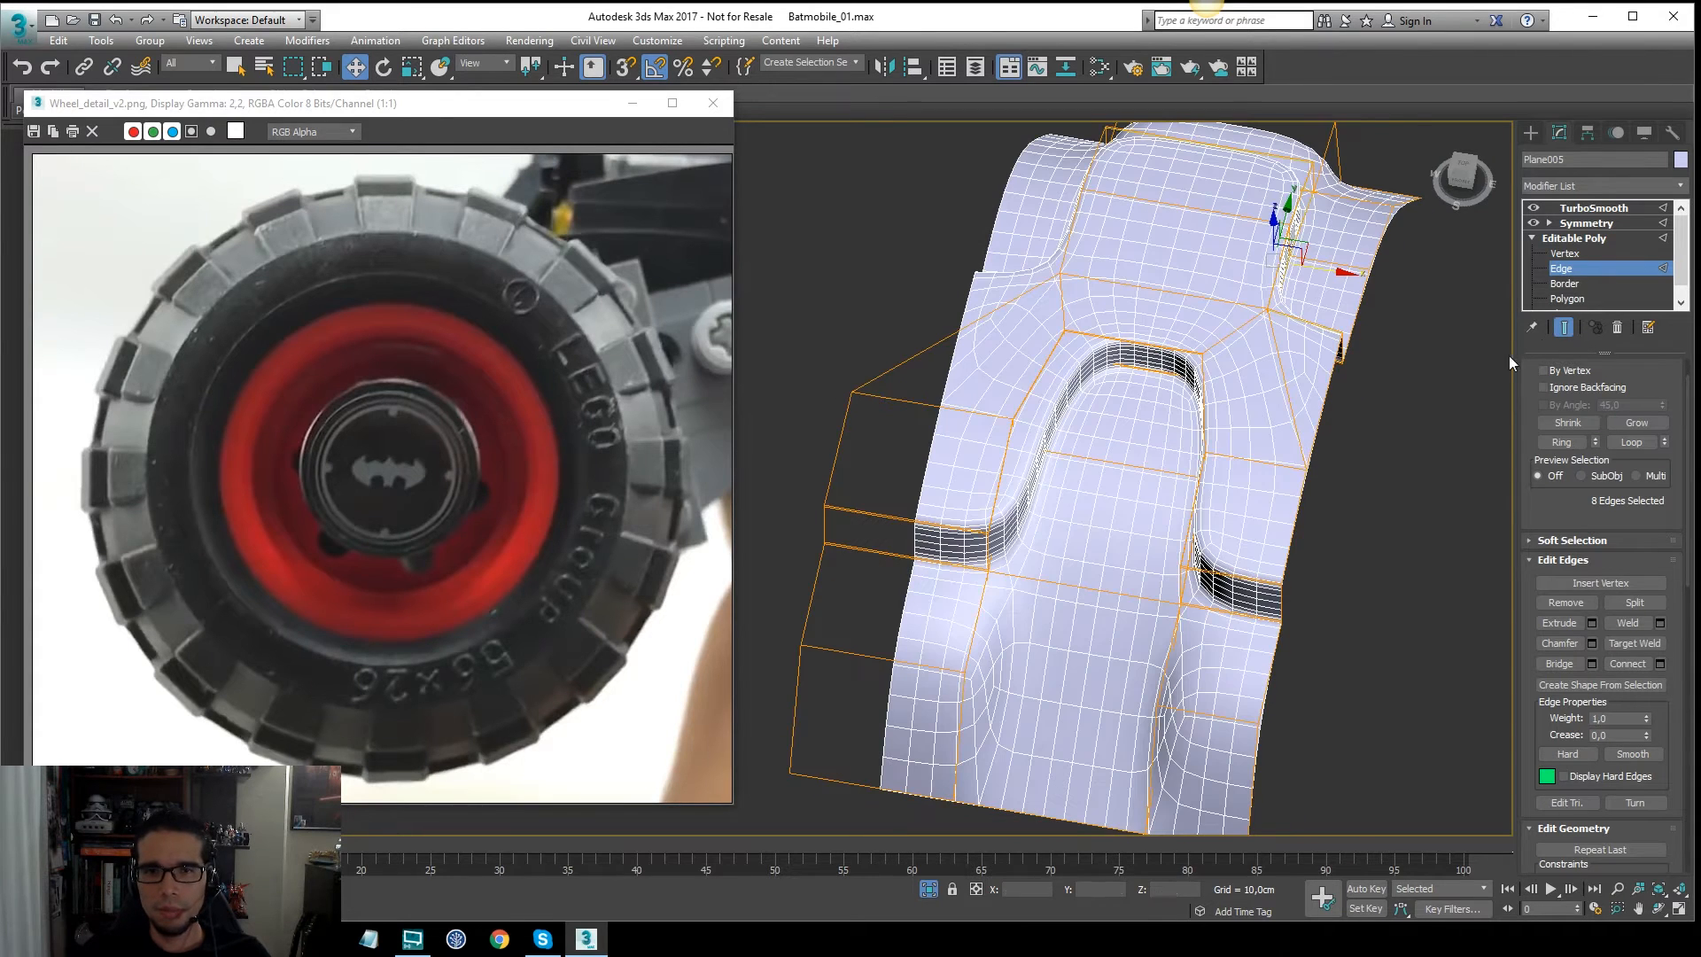
middle_click_drag(1114, 366, 1242, 456, "alt")
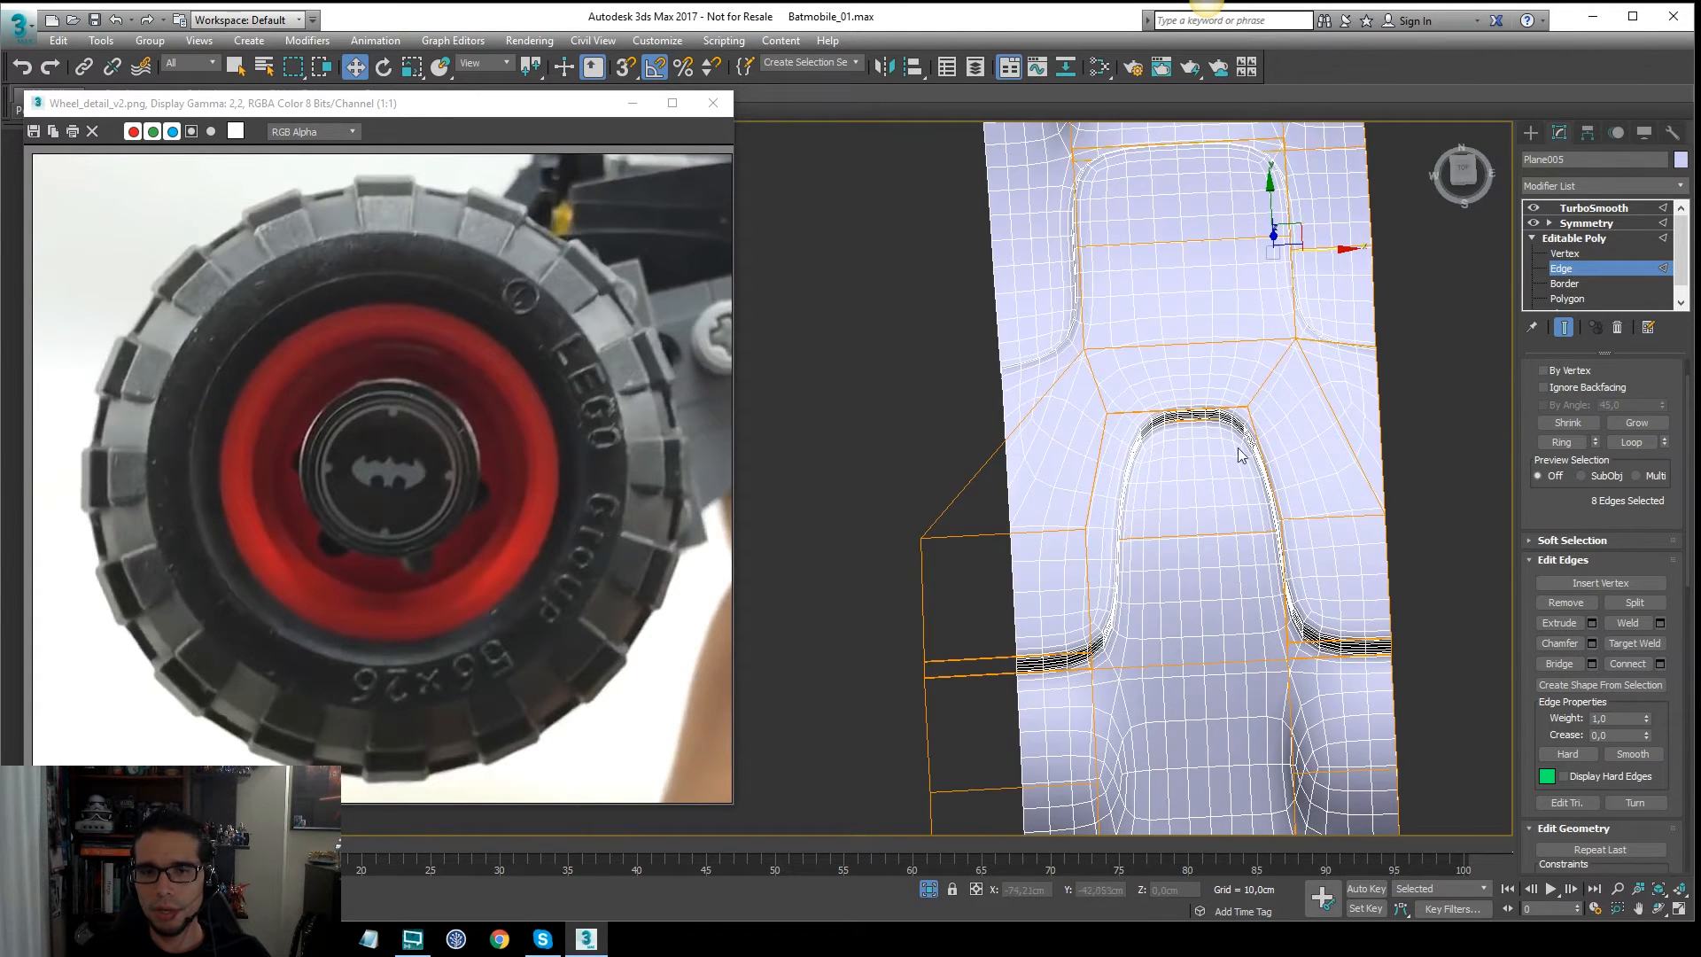
key("t")
key("z")
middle_click_drag(1021, 550, 1204, 516)
scroll(1034, 739, "down", 5)
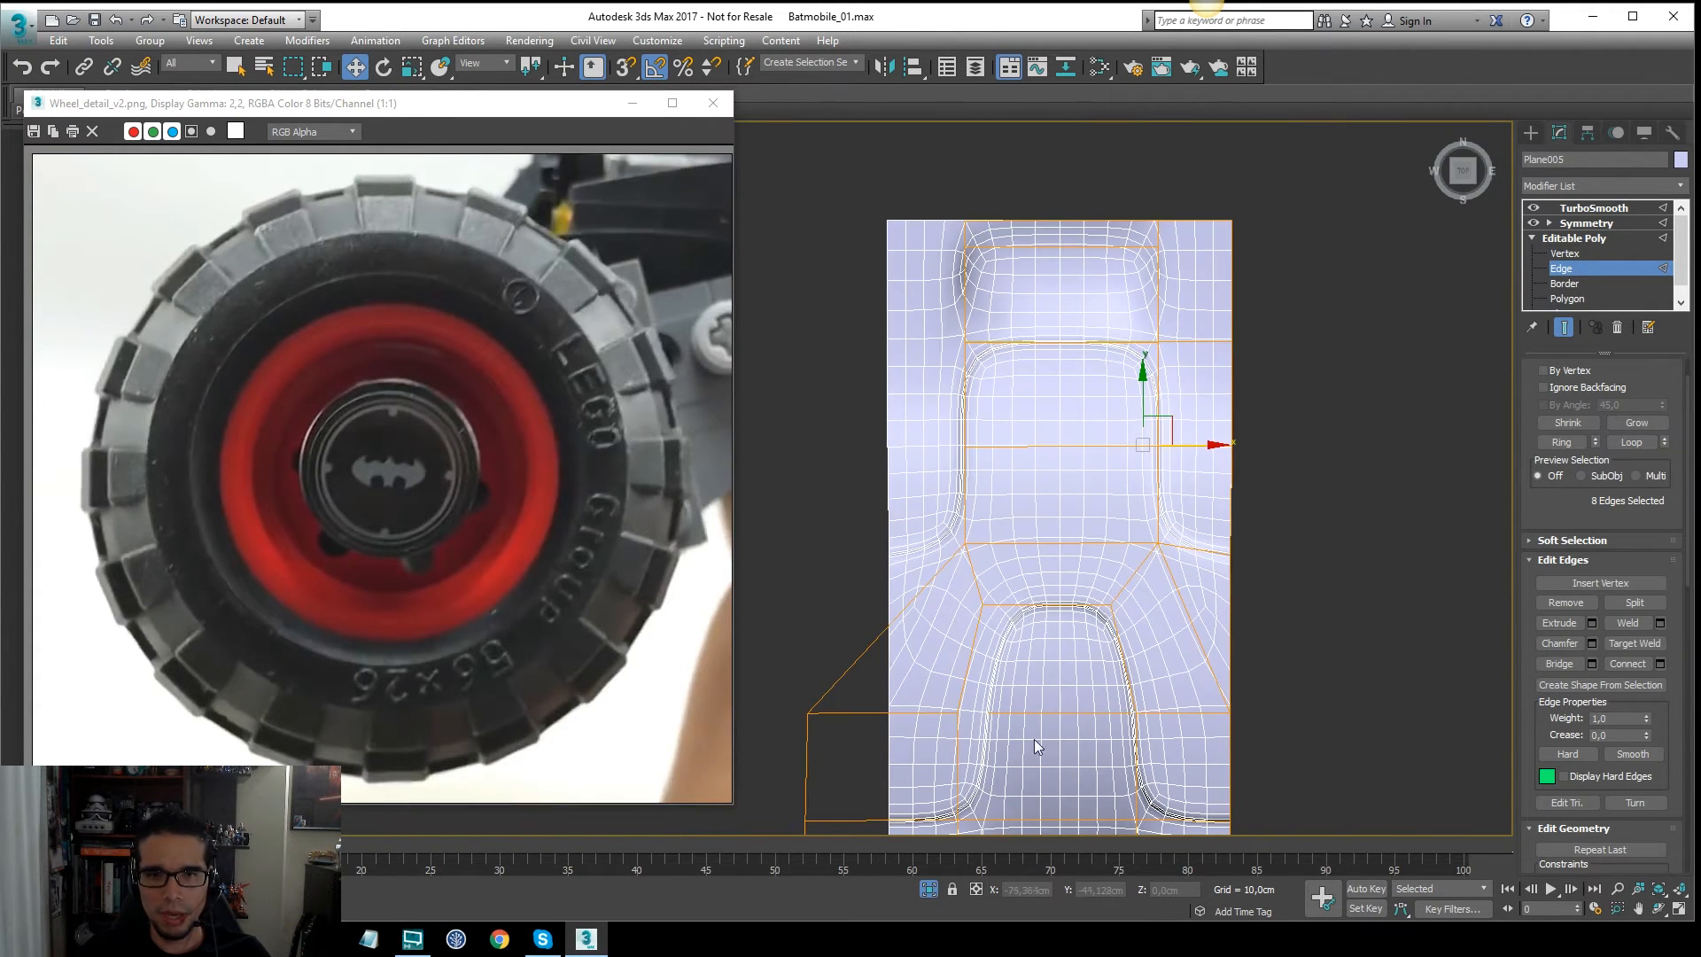
left_click(929, 890)
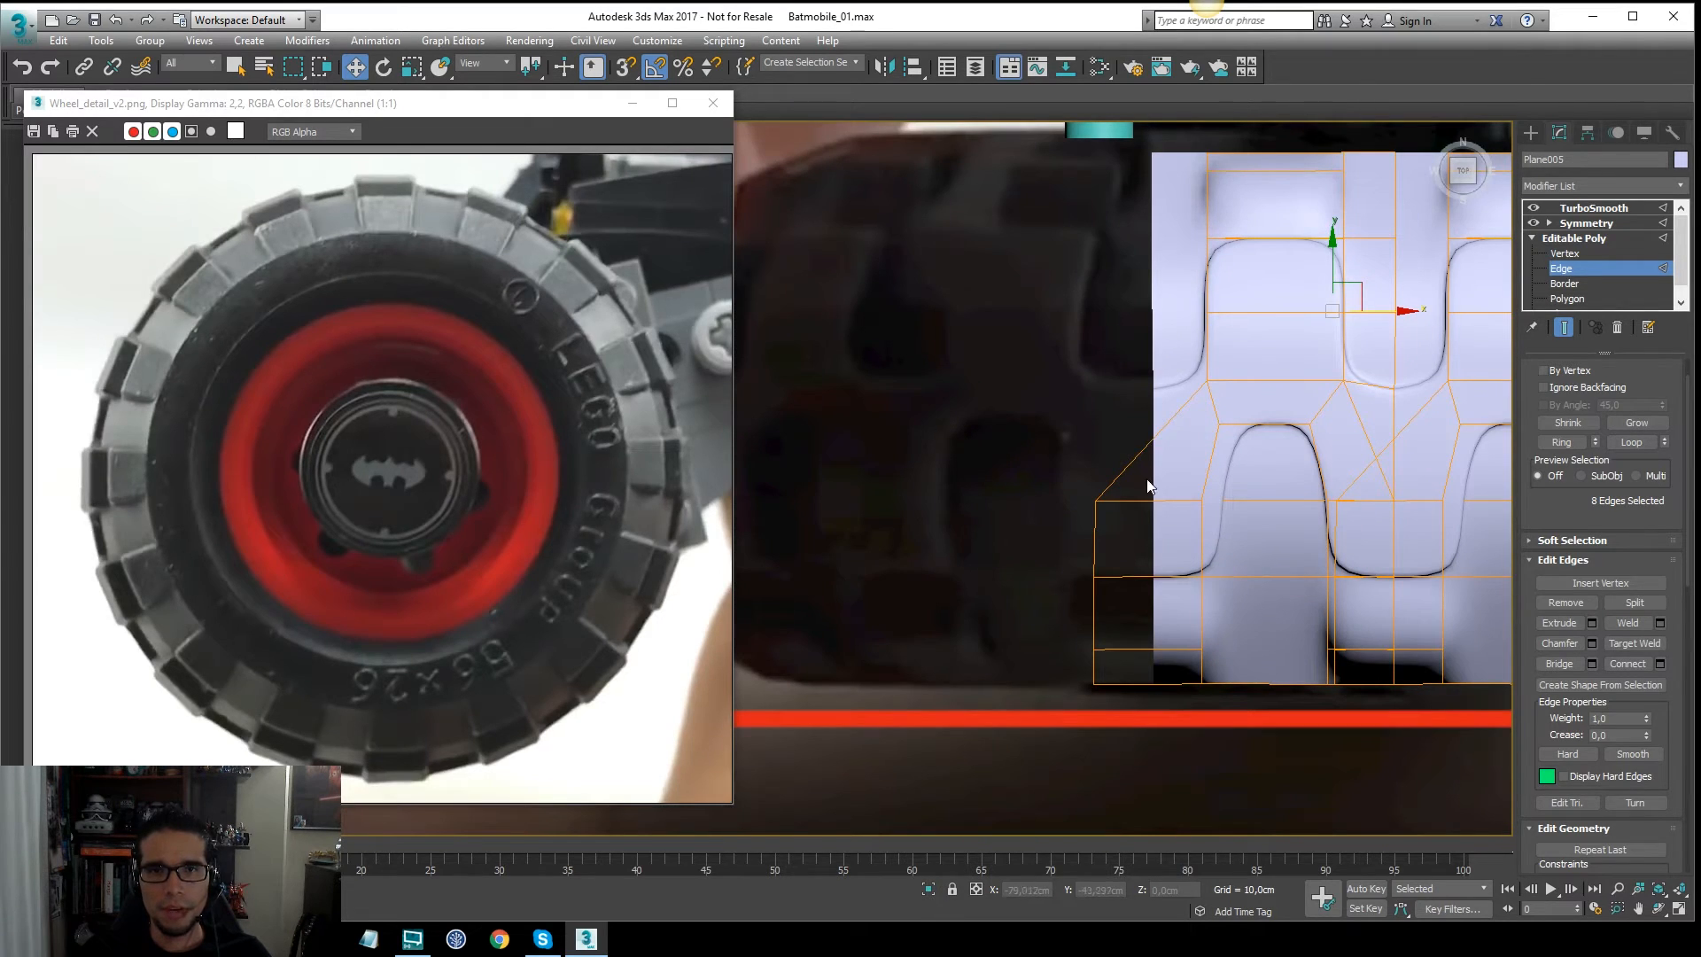
key("F4")
middle_click_drag(1067, 639, 1321, 437, "alt")
key("alt+q")
scroll(1321, 437, "down", 4)
middle_click_drag(1205, 390, 1150, 481, "alt")
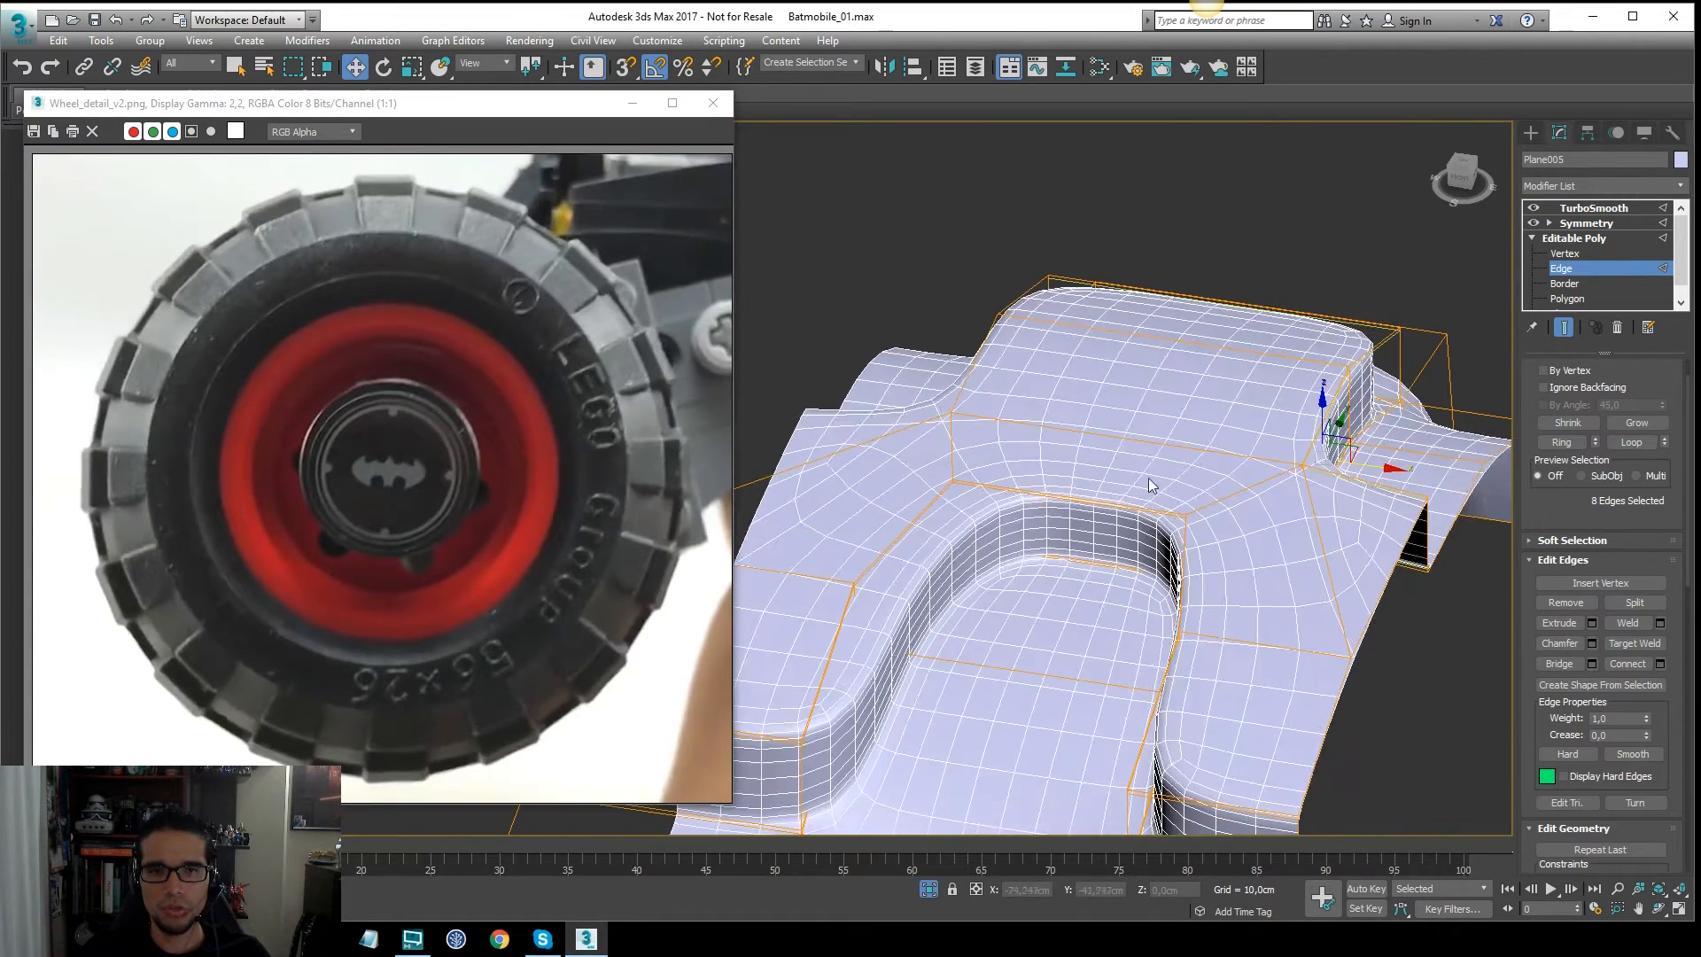
key("F4")
middle_click_drag(1054, 536, 1233, 359)
Step: Connect the lengthwise edge ring along the front section of the recess's side wall with 2 segments and pinch 90
left_click(1565, 327)
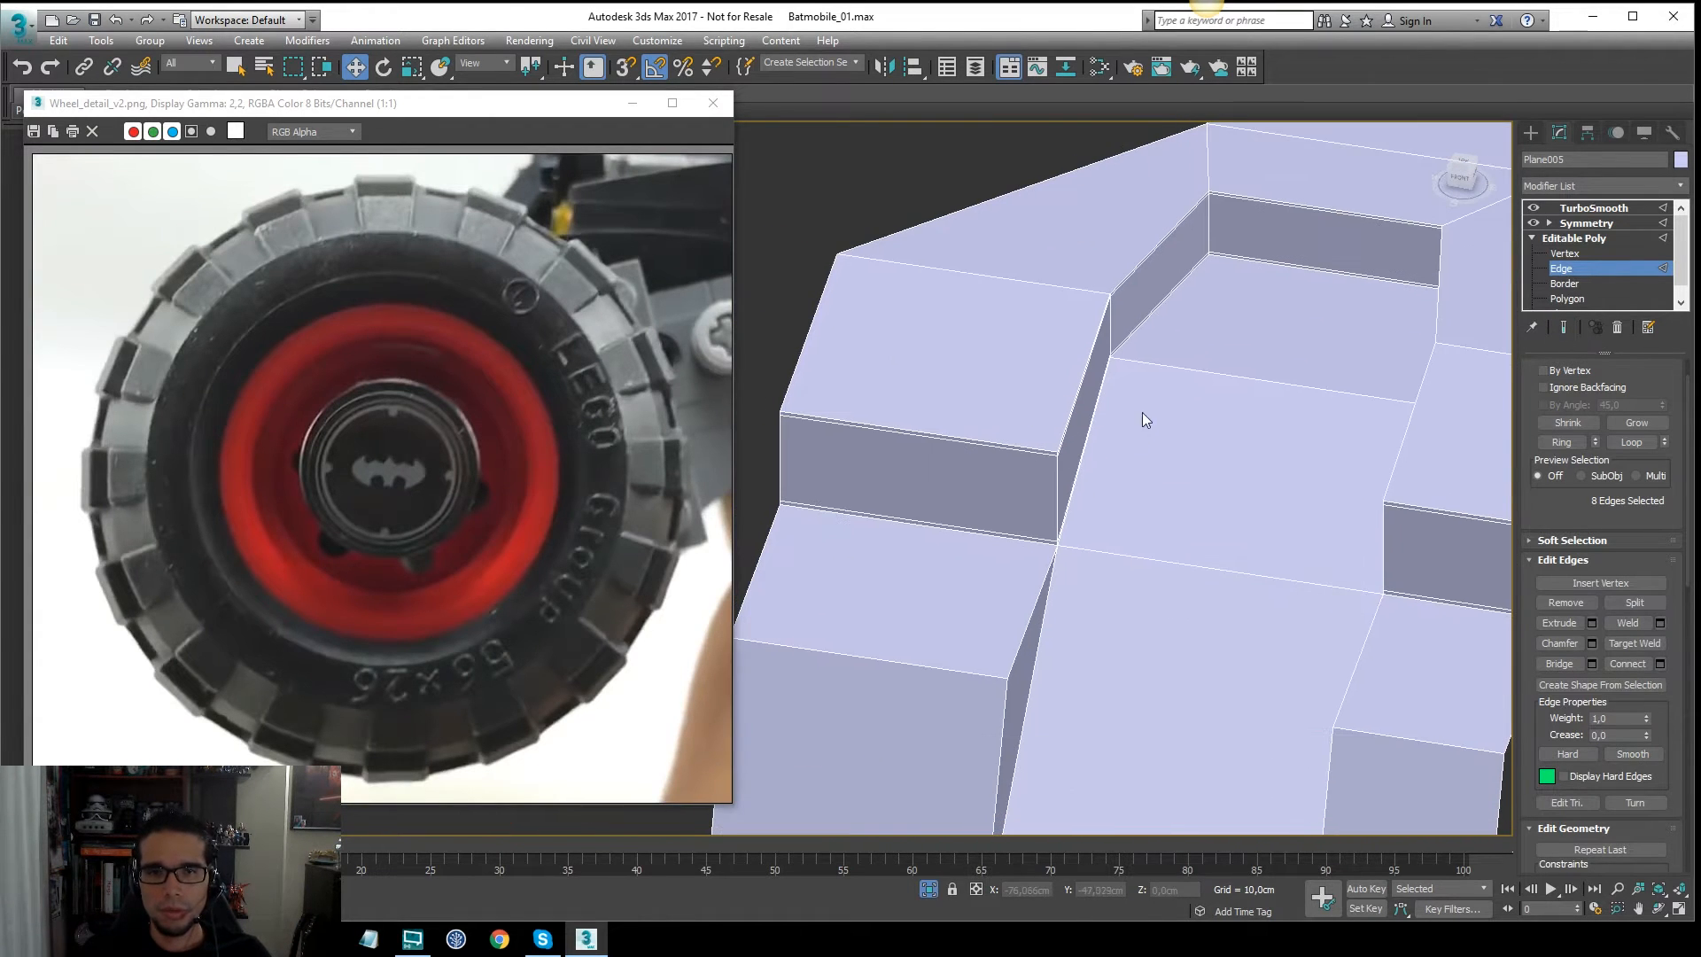
left_click(1062, 430)
middle_click_drag(1062, 430, 1497, 476, "alt")
left_click(1564, 443)
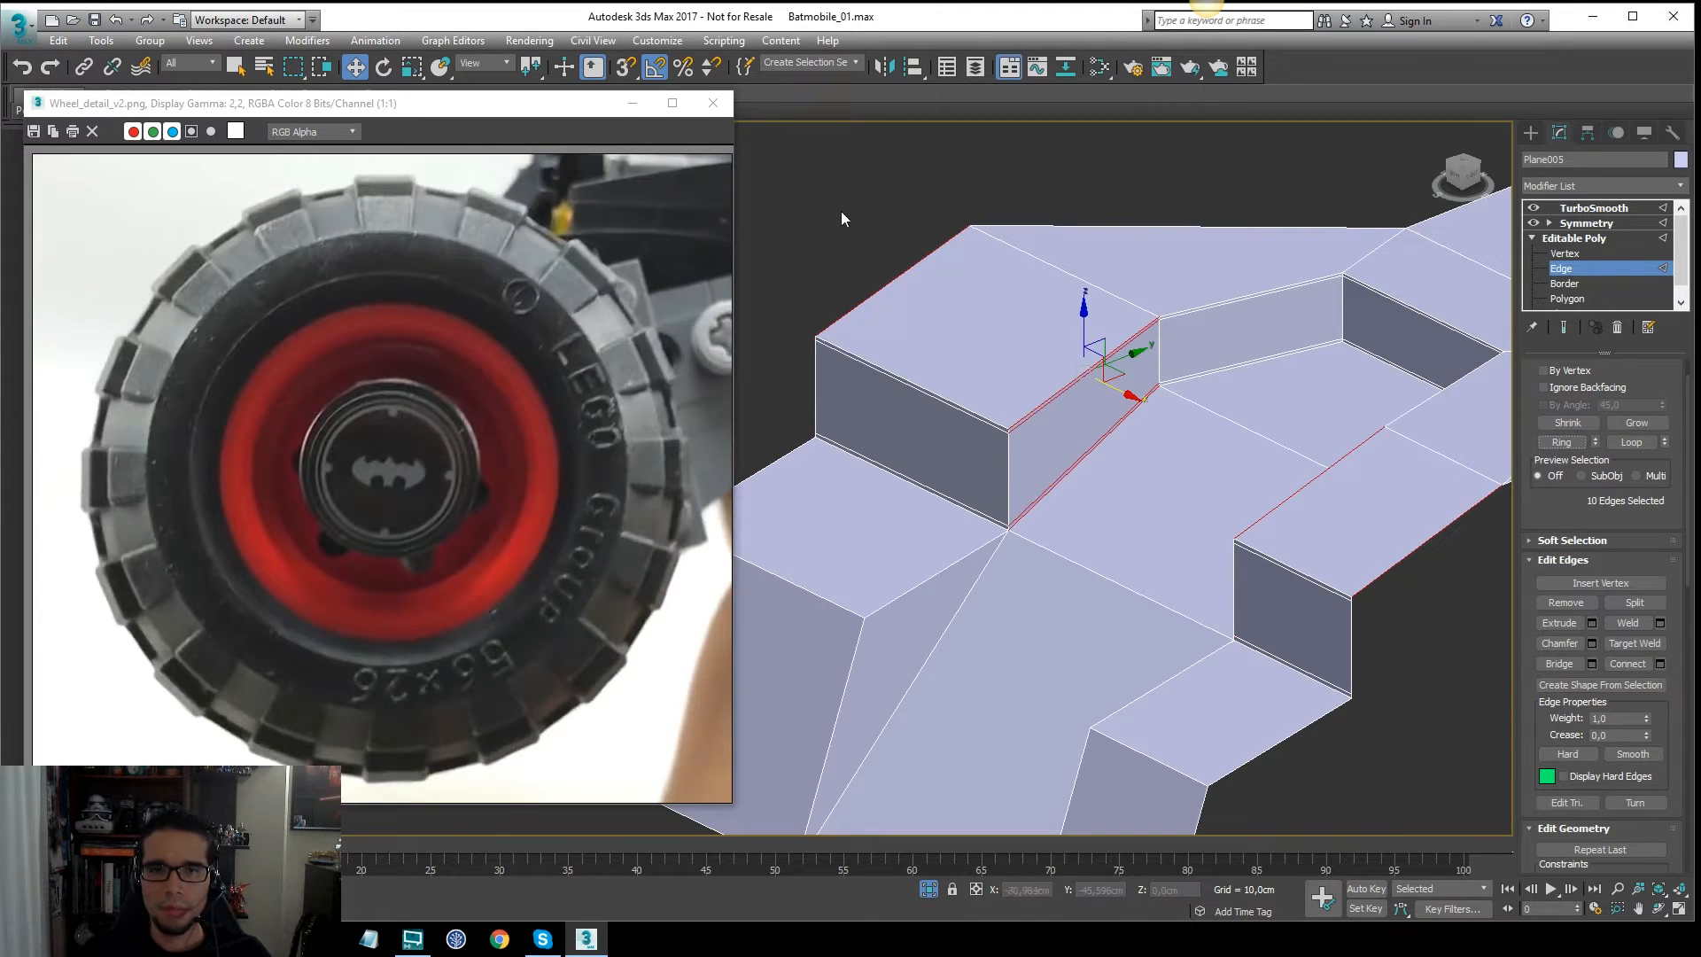
middle_click_drag(1178, 370, 1026, 355, "alt")
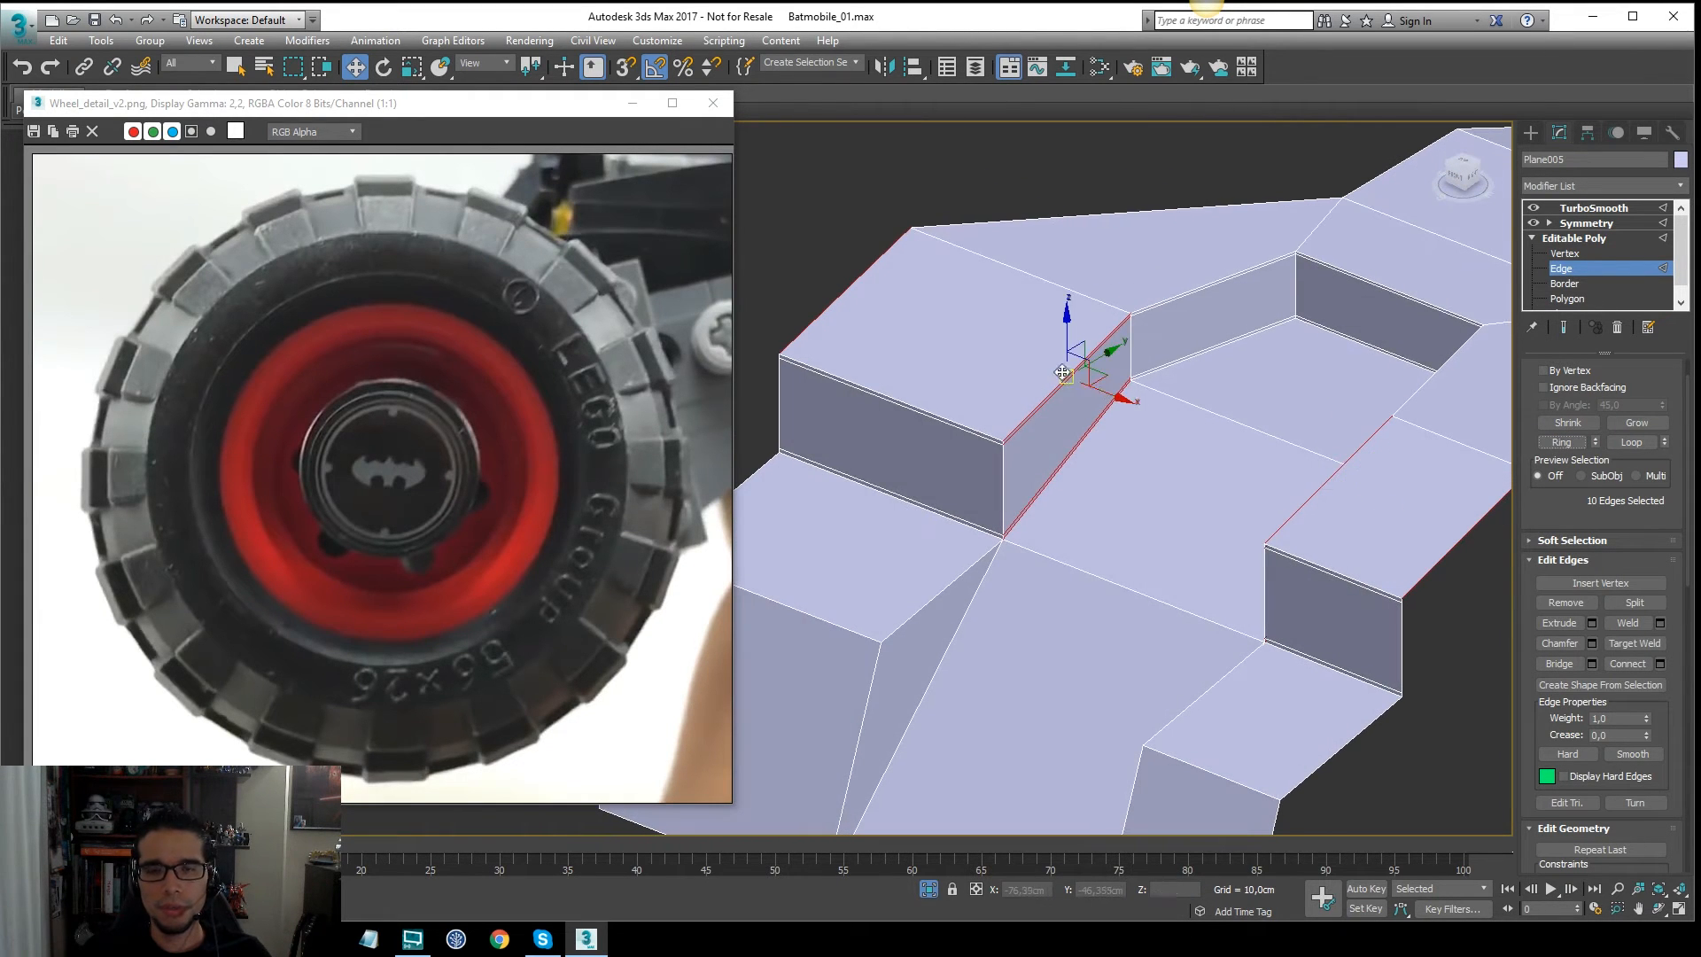
right_click(1026, 354)
left_click(873, 417)
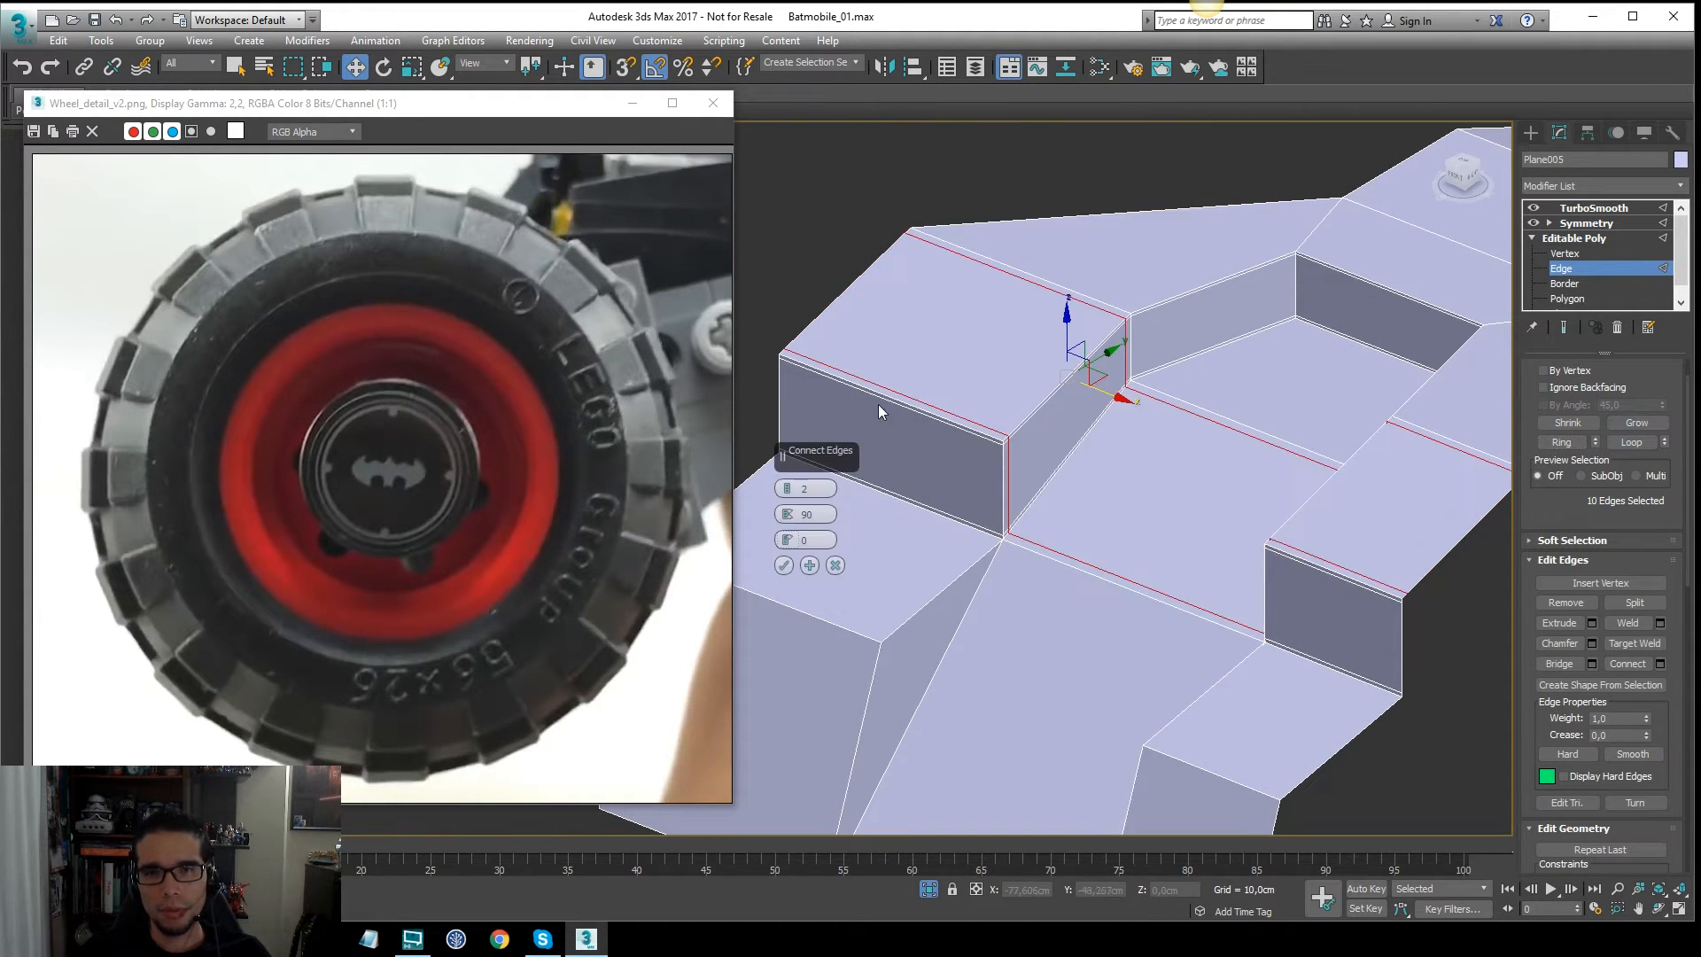
middle_click_drag(1117, 503, 1140, 405, "alt")
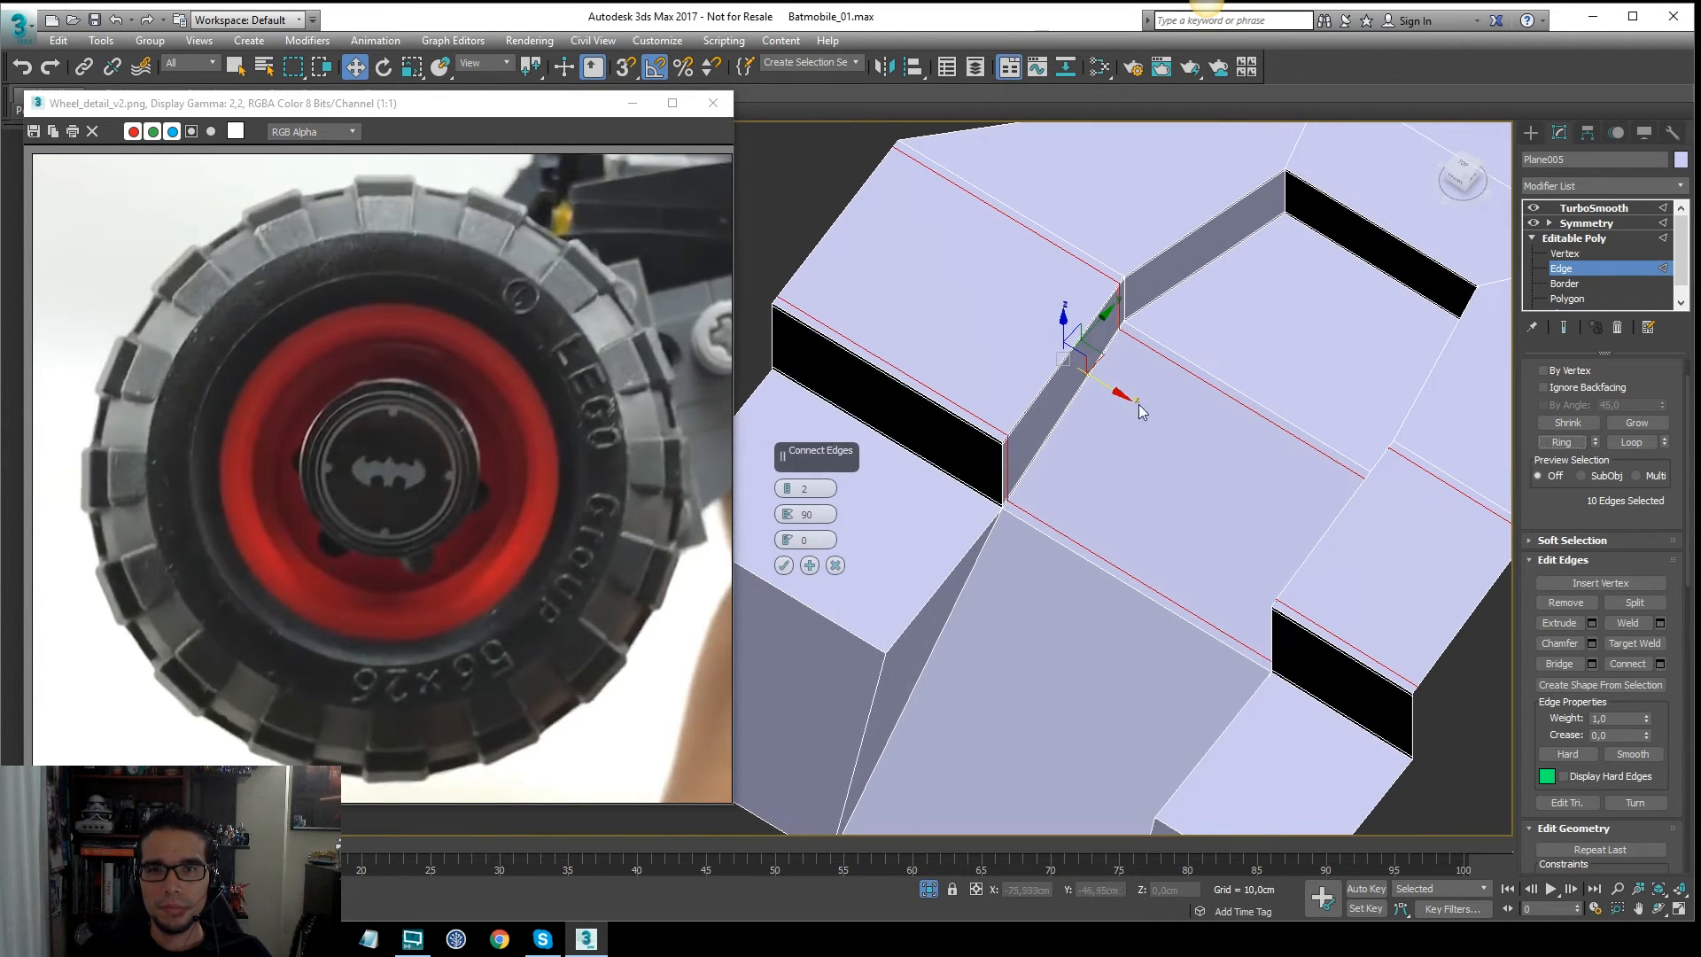
left_click(783, 565)
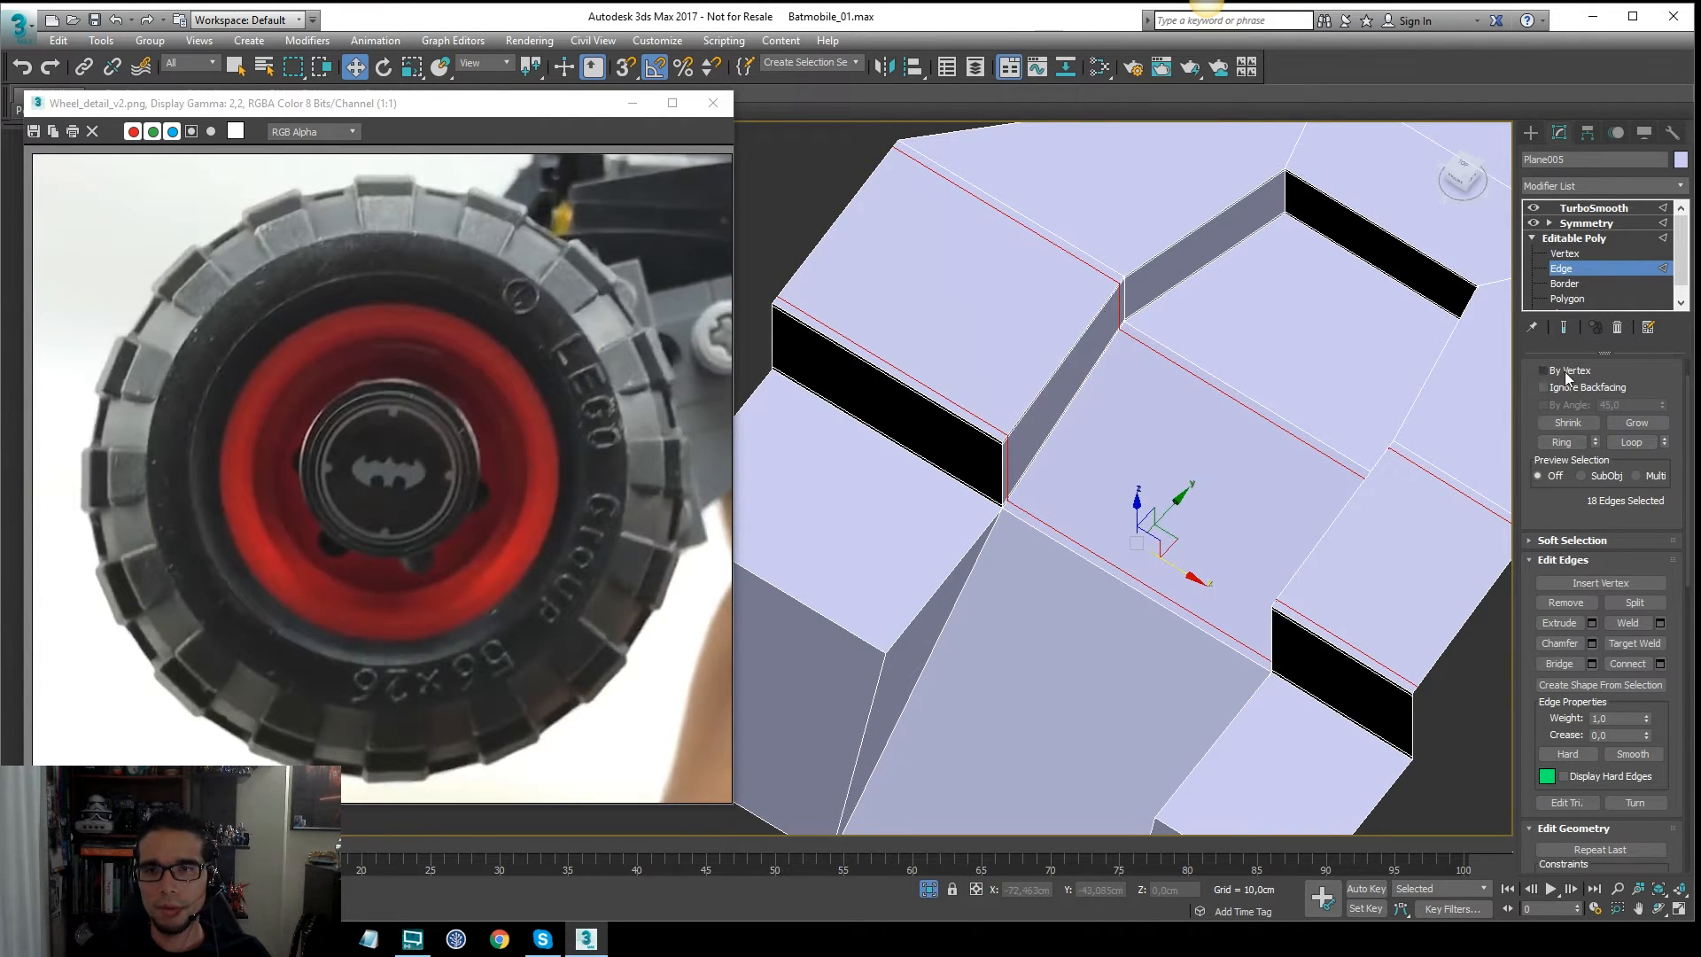
Step: Examine the smoothed tread without mesh edges, checking the corners and curvature around the recess
left_click(1564, 329)
key("F4")
middle_click_drag(1280, 403, 1250, 397)
middle_click_drag(965, 426, 1003, 461, "alt")
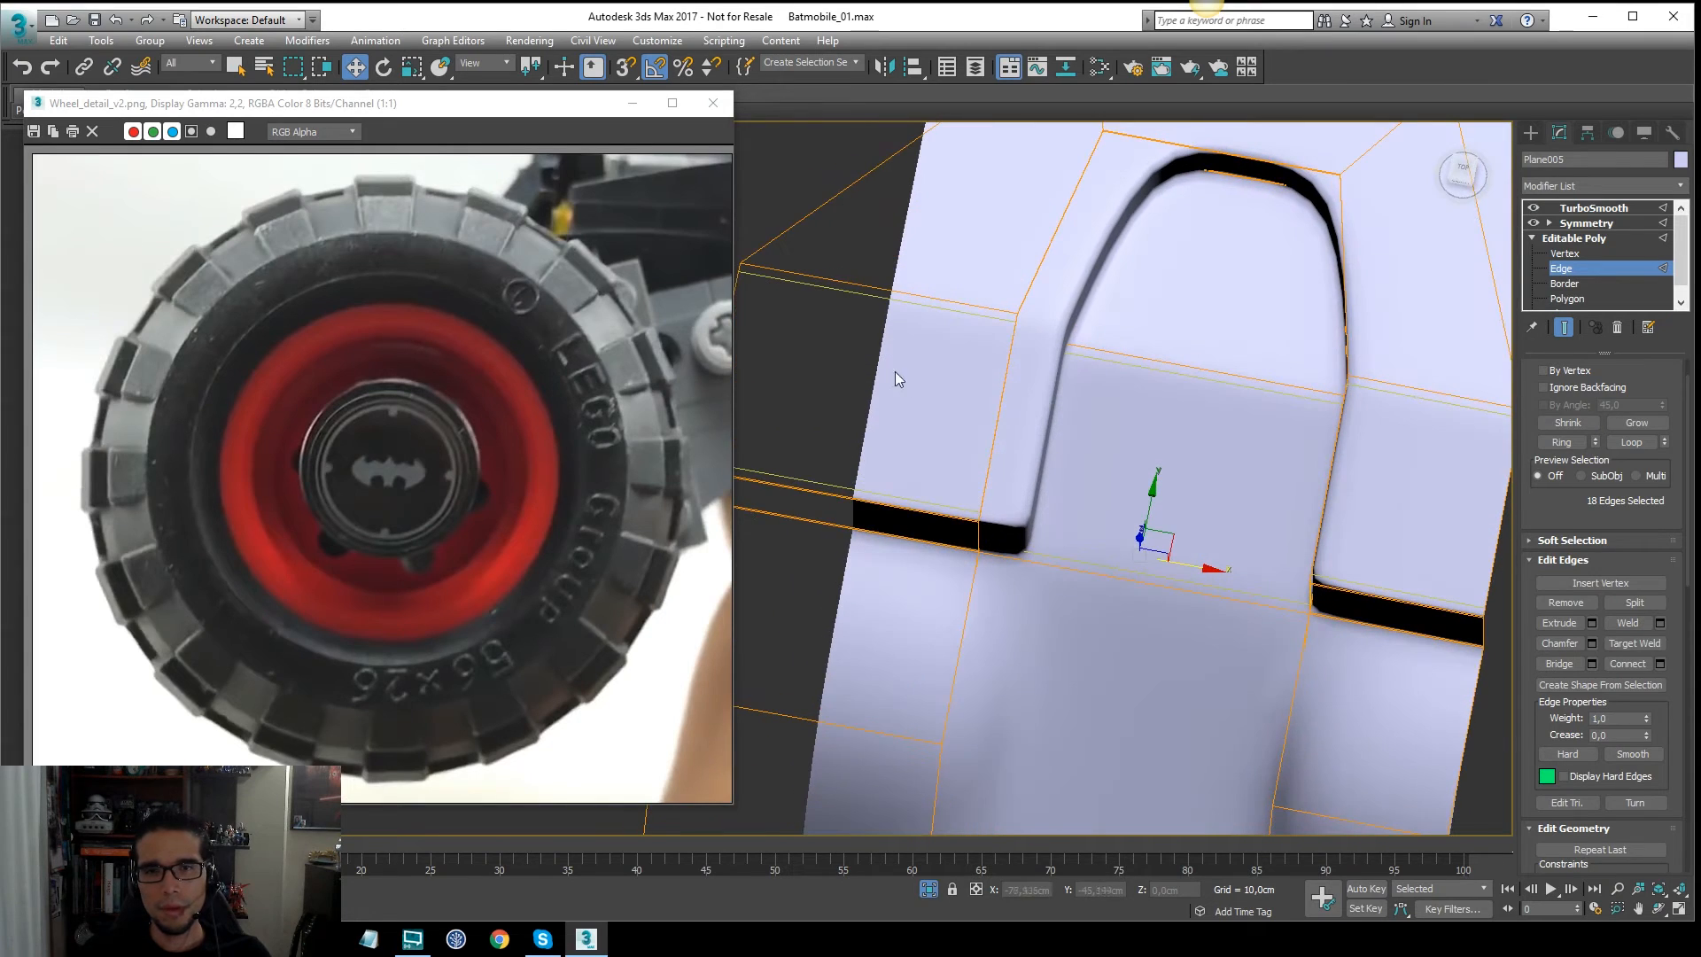
scroll(1225, 300, "down", 4)
middle_click_drag(1124, 344, 1178, 328, "alt")
scroll(1168, 341, "up", 5)
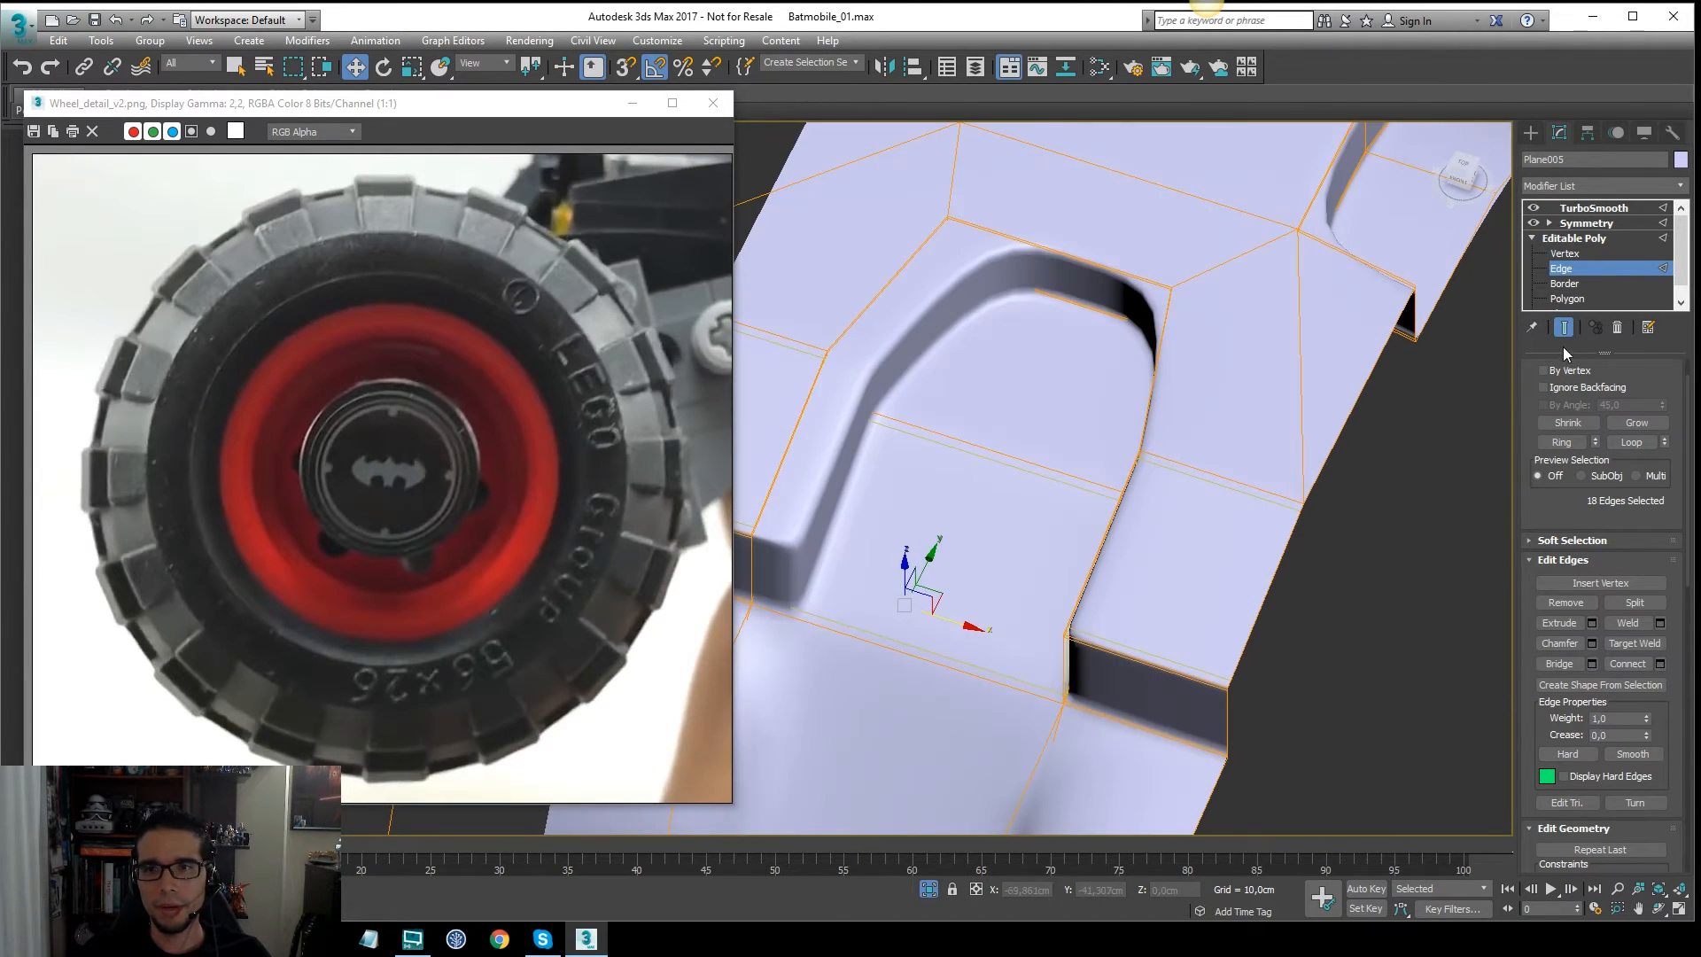
Step: Connect the edge ring along the rear section of the recess's side walls with 2 segments
left_click(1564, 329)
key("F4")
middle_click_drag(1075, 302, 1116, 392)
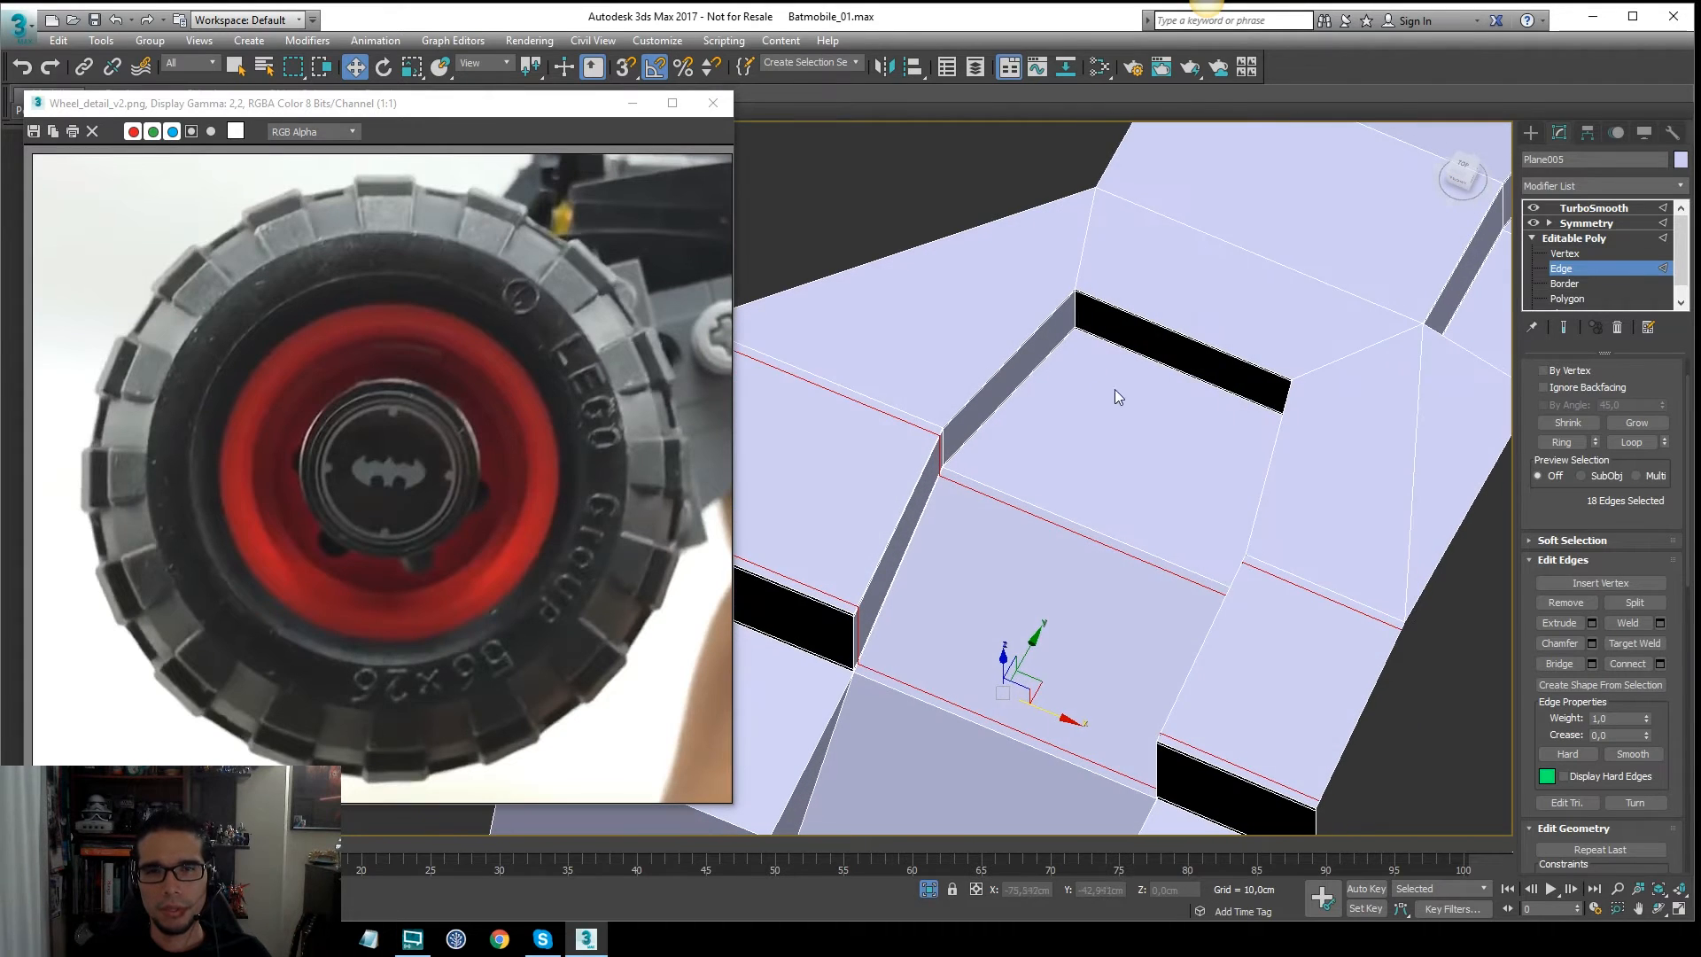
left_click(1025, 348)
key("F3")
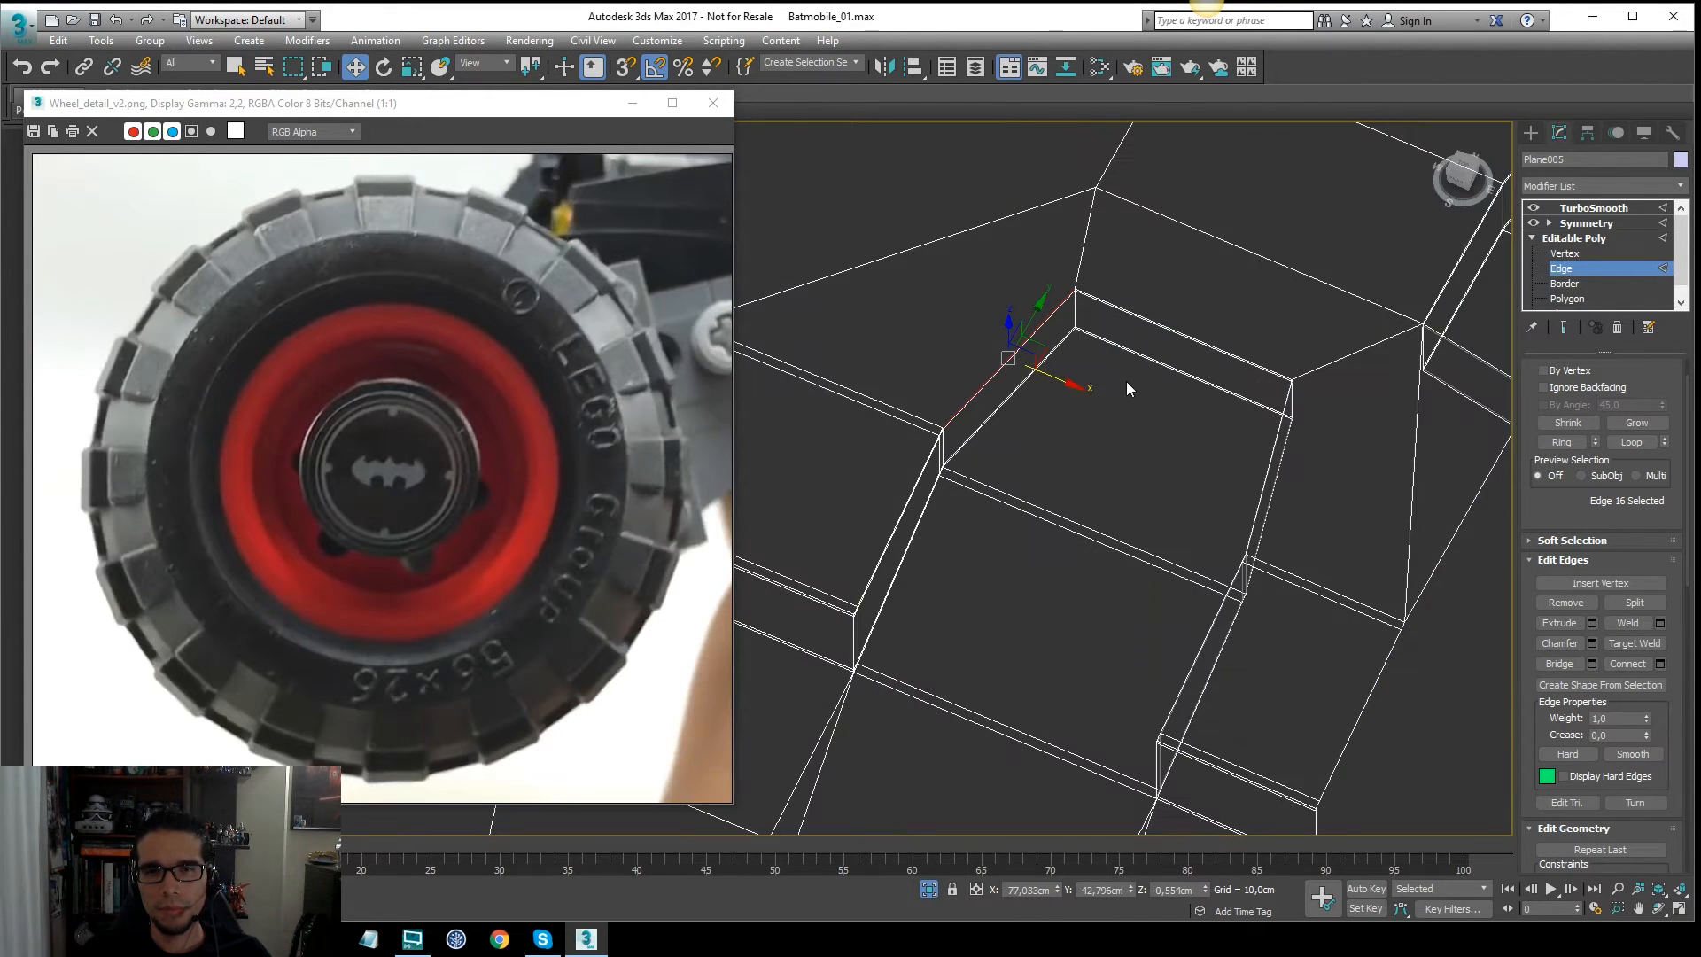
double_click(1283, 450)
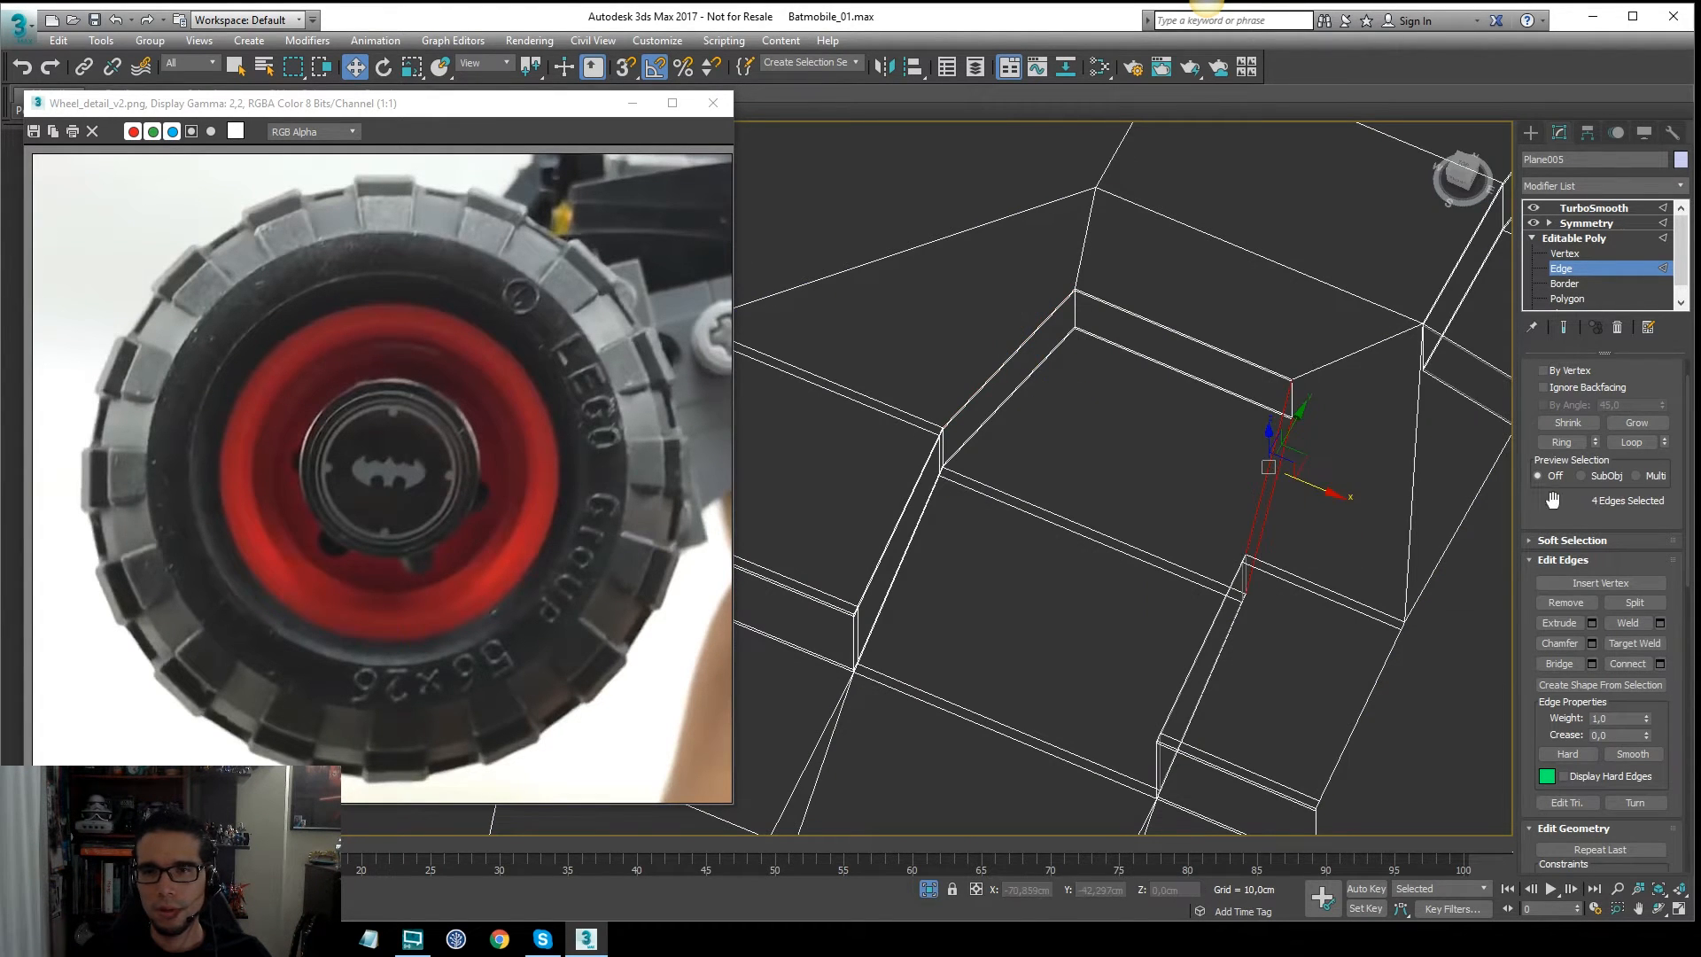
left_click(1567, 448)
key("F3")
mouse_move(1231, 383)
middle_mouse_down("alt")
mouse_move(1178, 365)
mouse_move(1085, 387)
mouse_move(1107, 396)
middle_mouse_up("alt")
scroll(1177, 362, "down", 2)
right_click(1130, 378)
left_click(1045, 428)
left_click(783, 565)
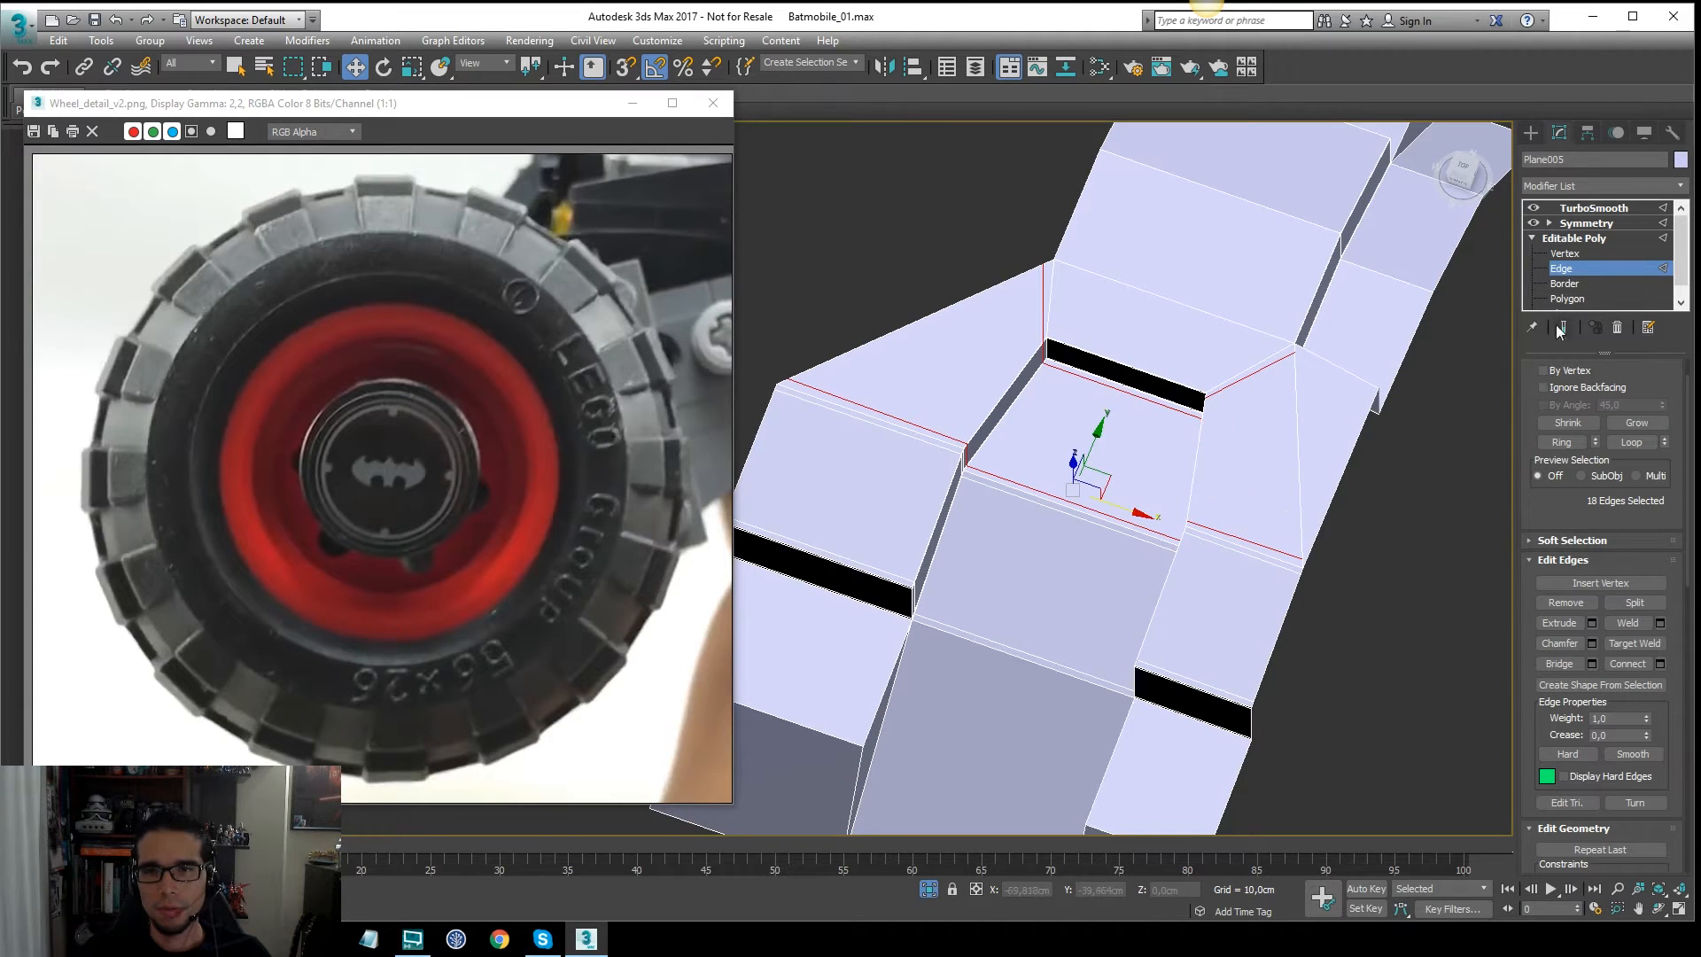
Step: Clear the edge selection and display the smoothed tread to inspect the recess from both sides
scroll(900, 426, "up", 2)
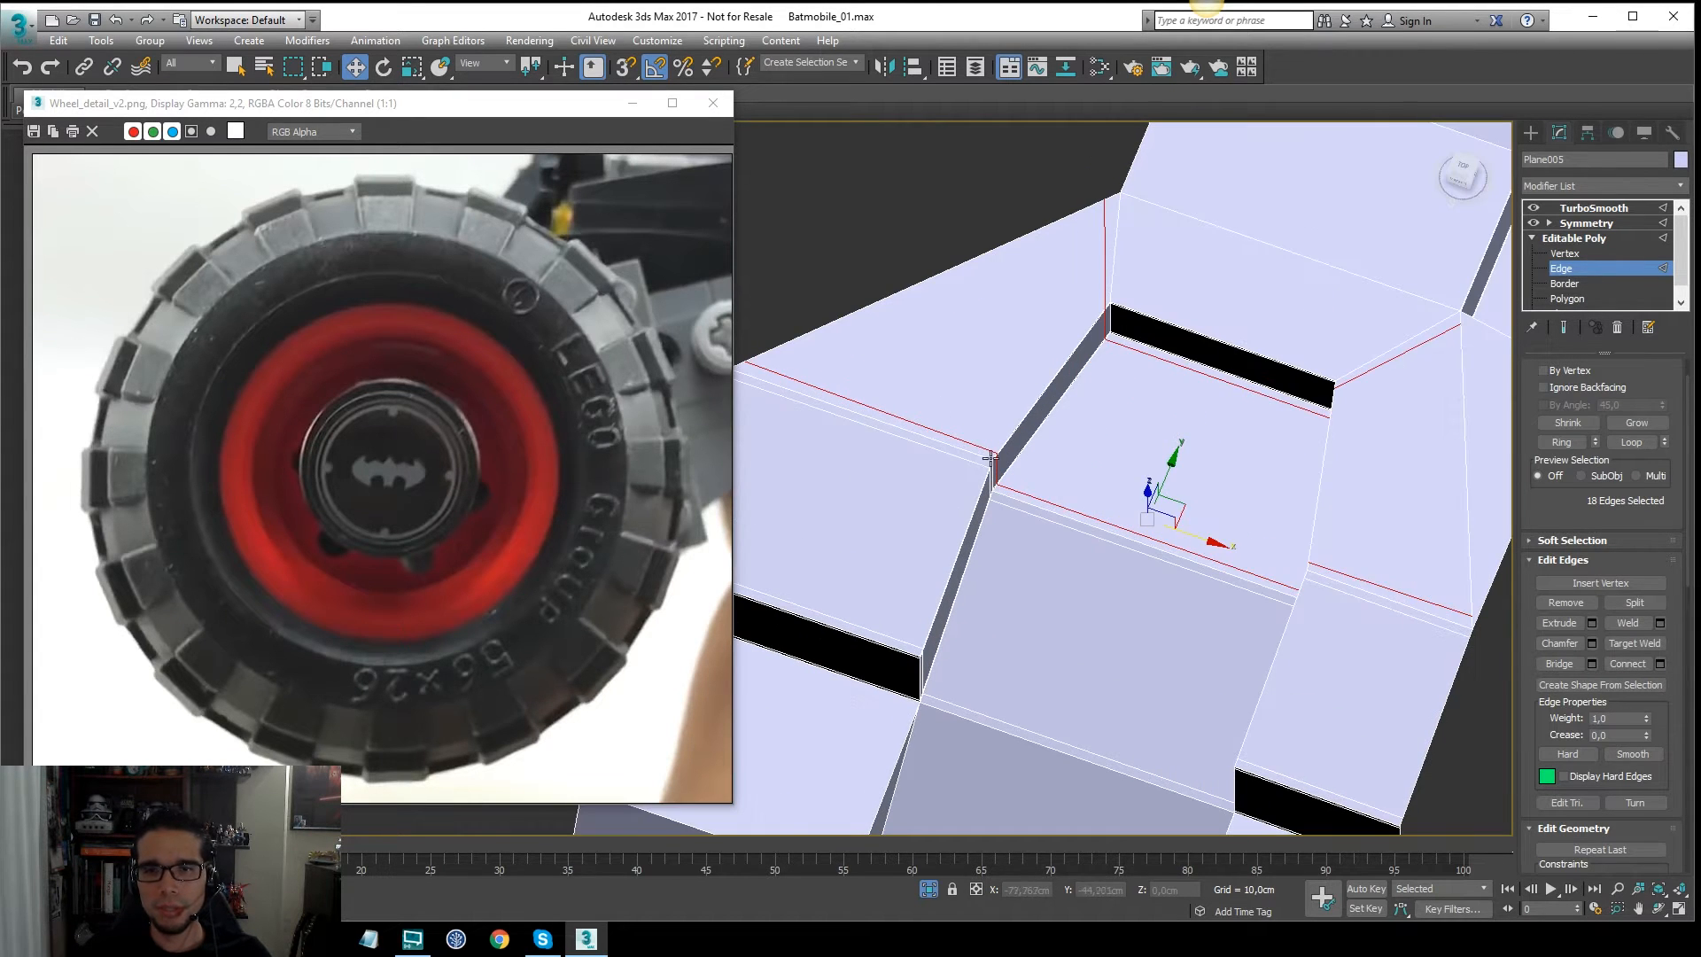
left_click(1050, 494)
left_click(1567, 333)
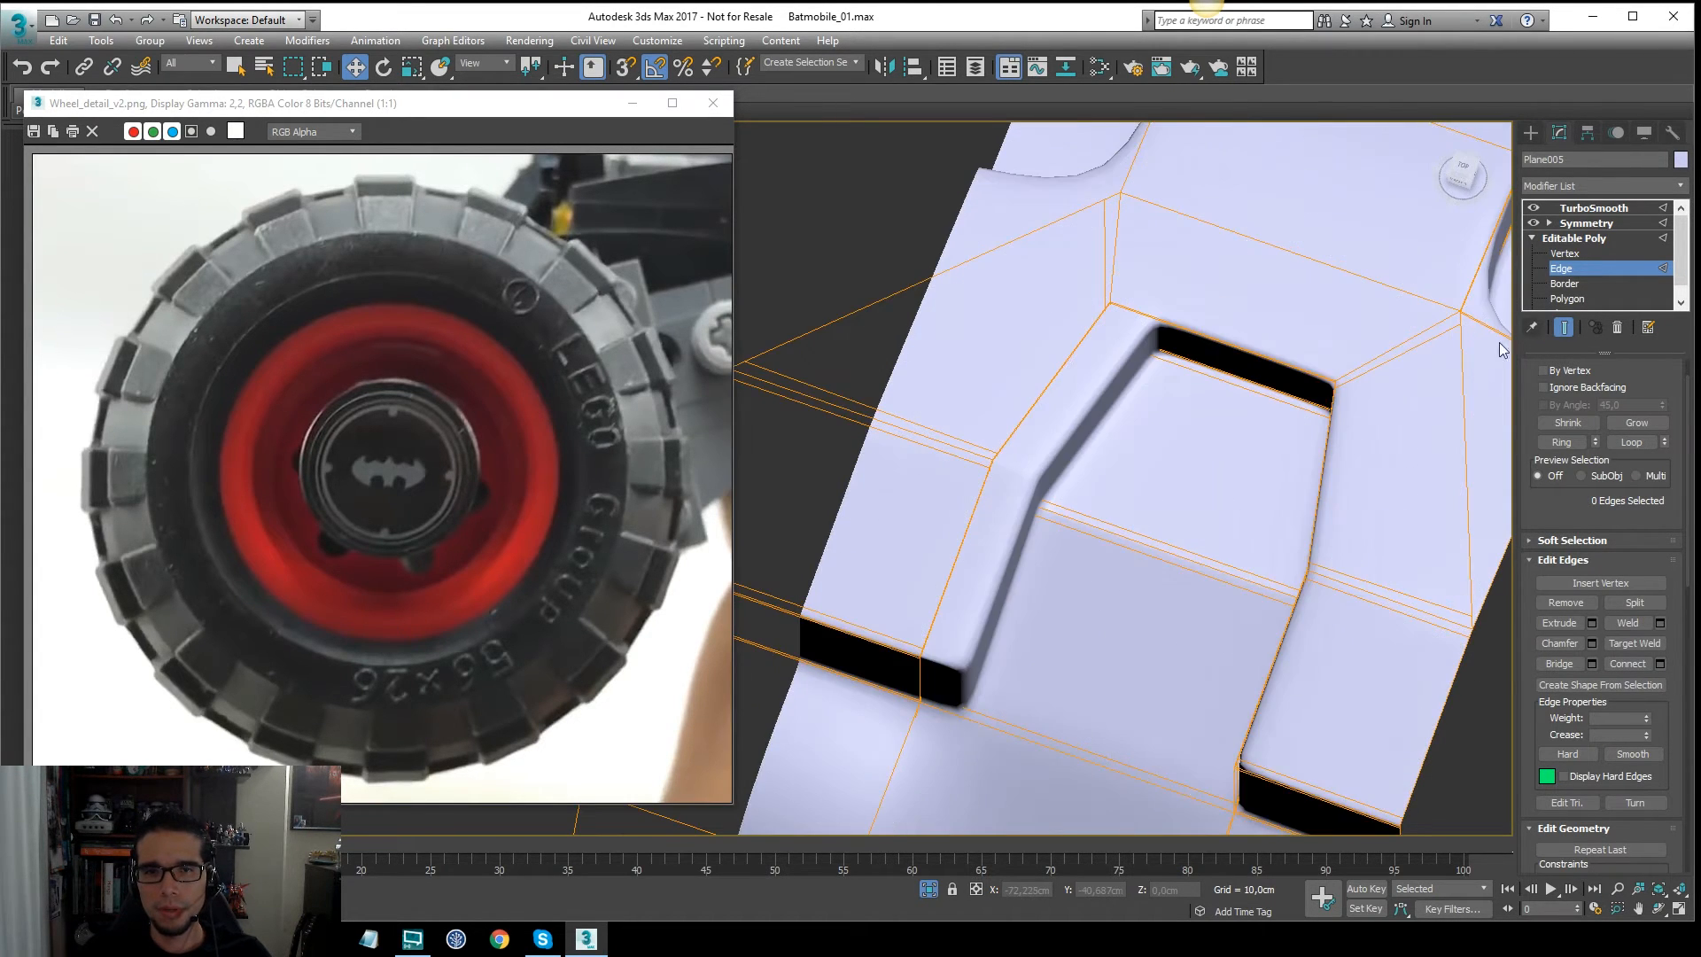
middle_click_drag(1240, 469, 1043, 411, "alt")
scroll(1219, 403, "up", 3)
Step: Connect the edge rings through both side-wall sections of the other recess with 2 segments and pinch 90, and display the smoothed result
left_click(1565, 329)
left_click(982, 503)
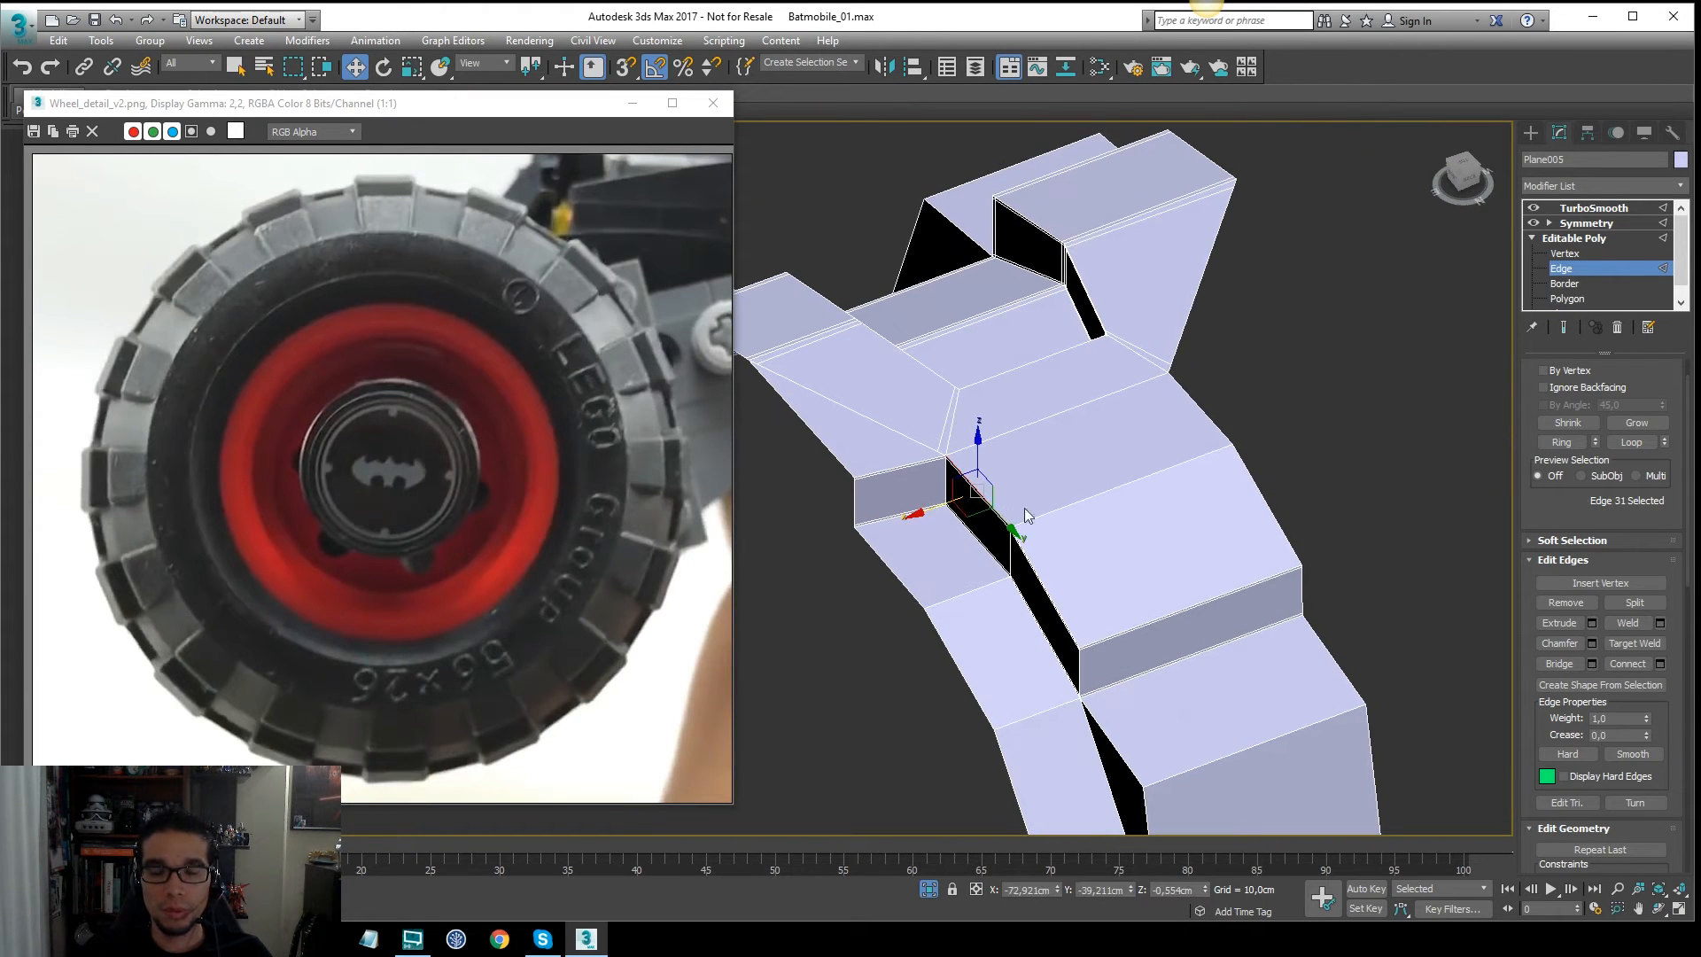
left_click(1037, 585, "ctrl")
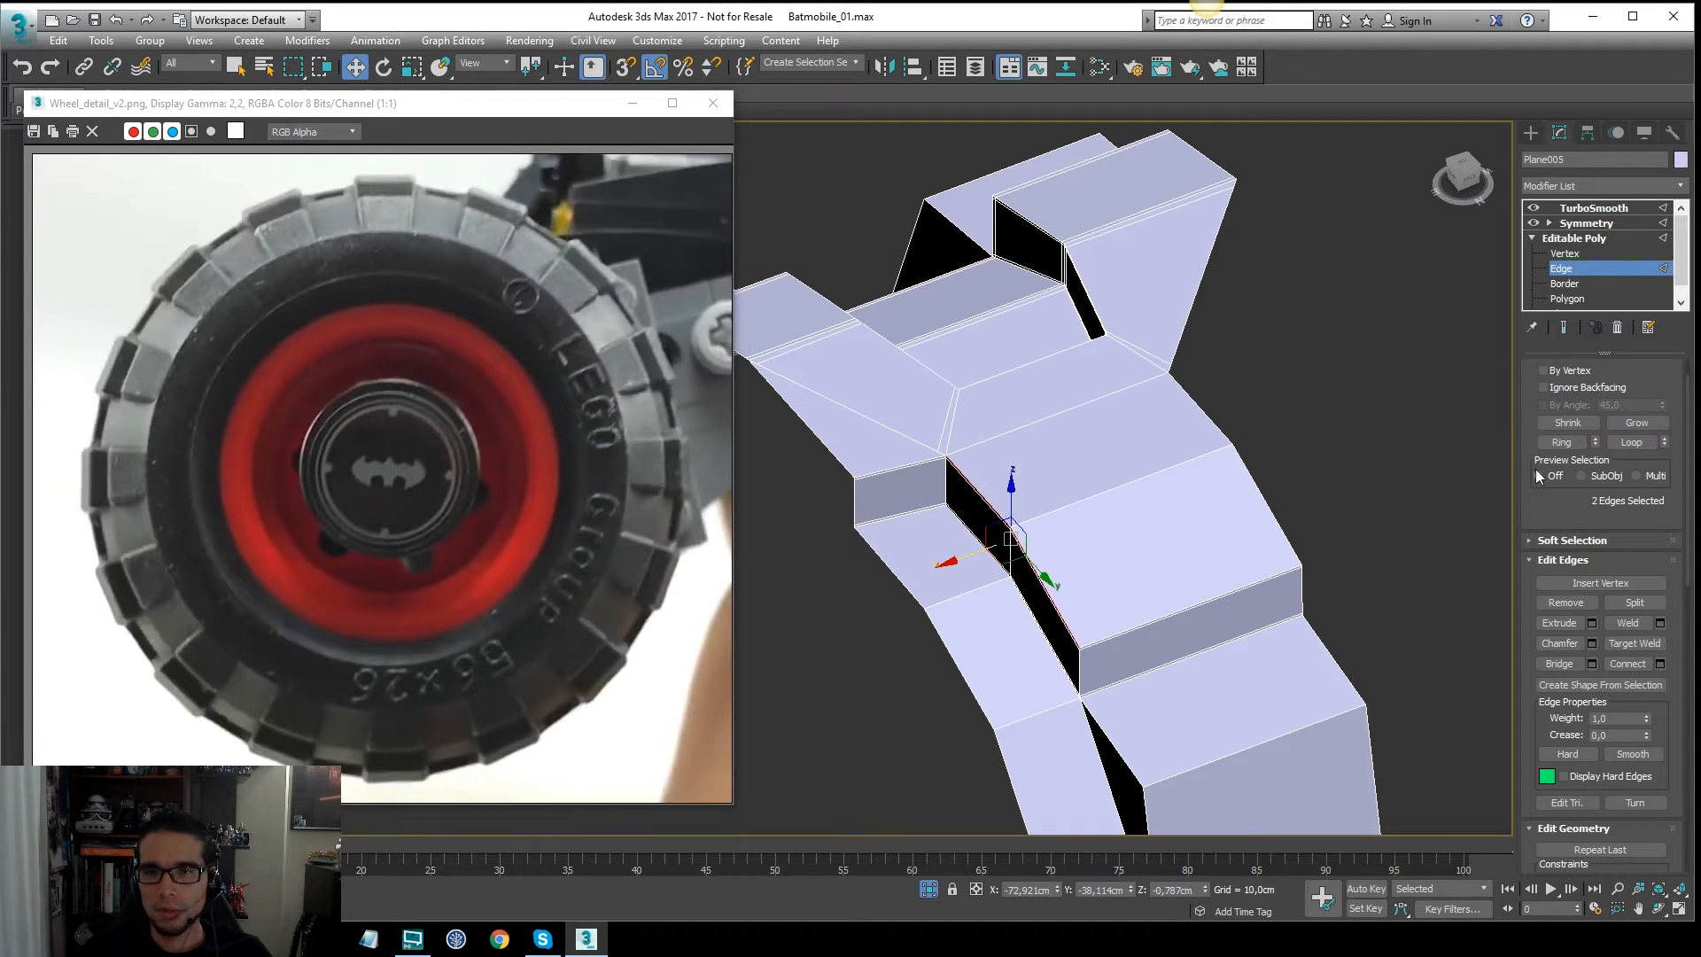
left_click(1564, 445)
middle_click_drag(1170, 502, 1193, 435)
scroll(1072, 468, "up", 3)
right_click(1075, 464)
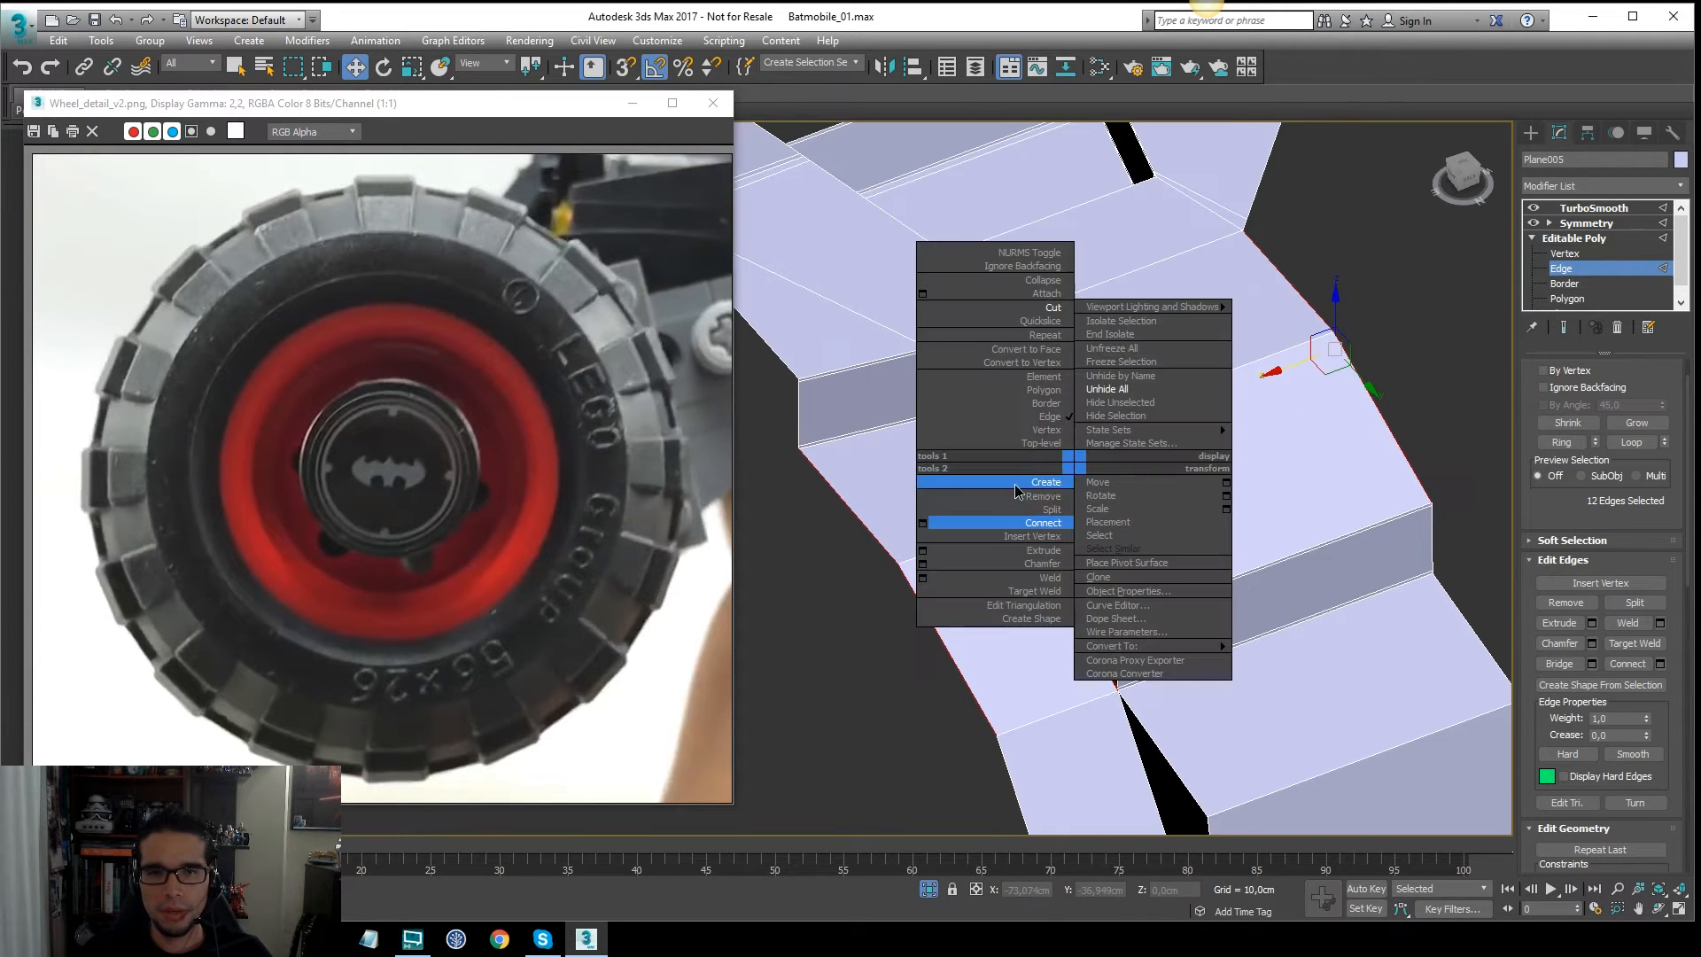
left_click(922, 521)
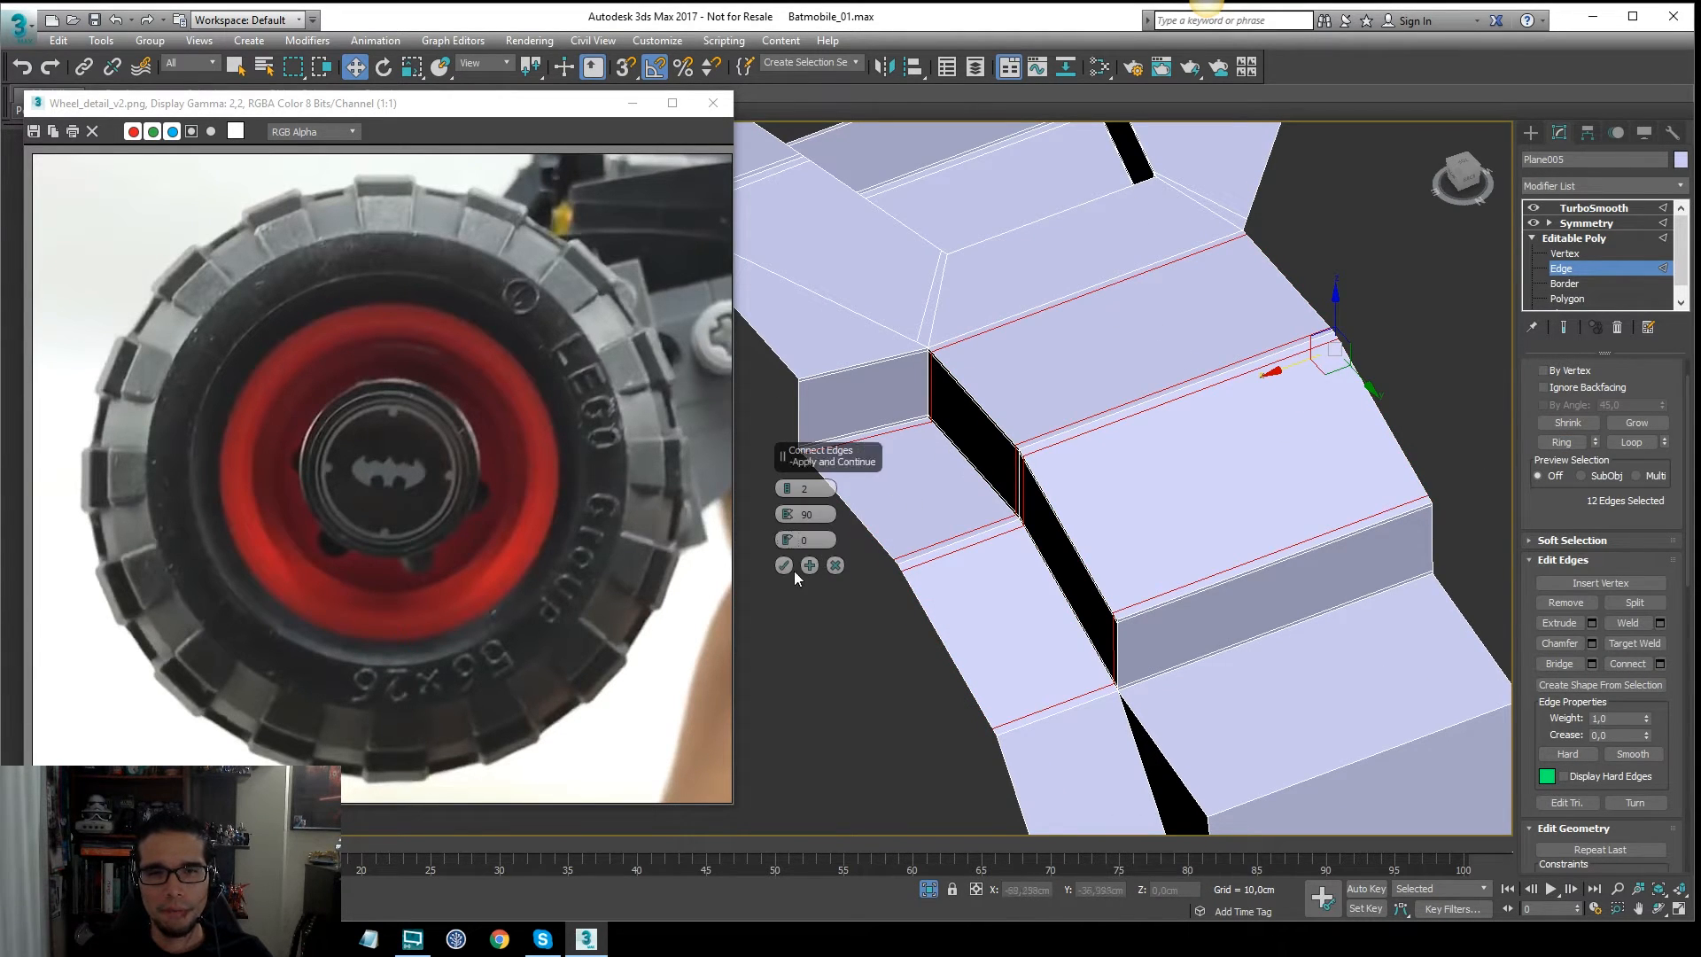
left_click(788, 567)
left_click(1567, 329)
key("F4")
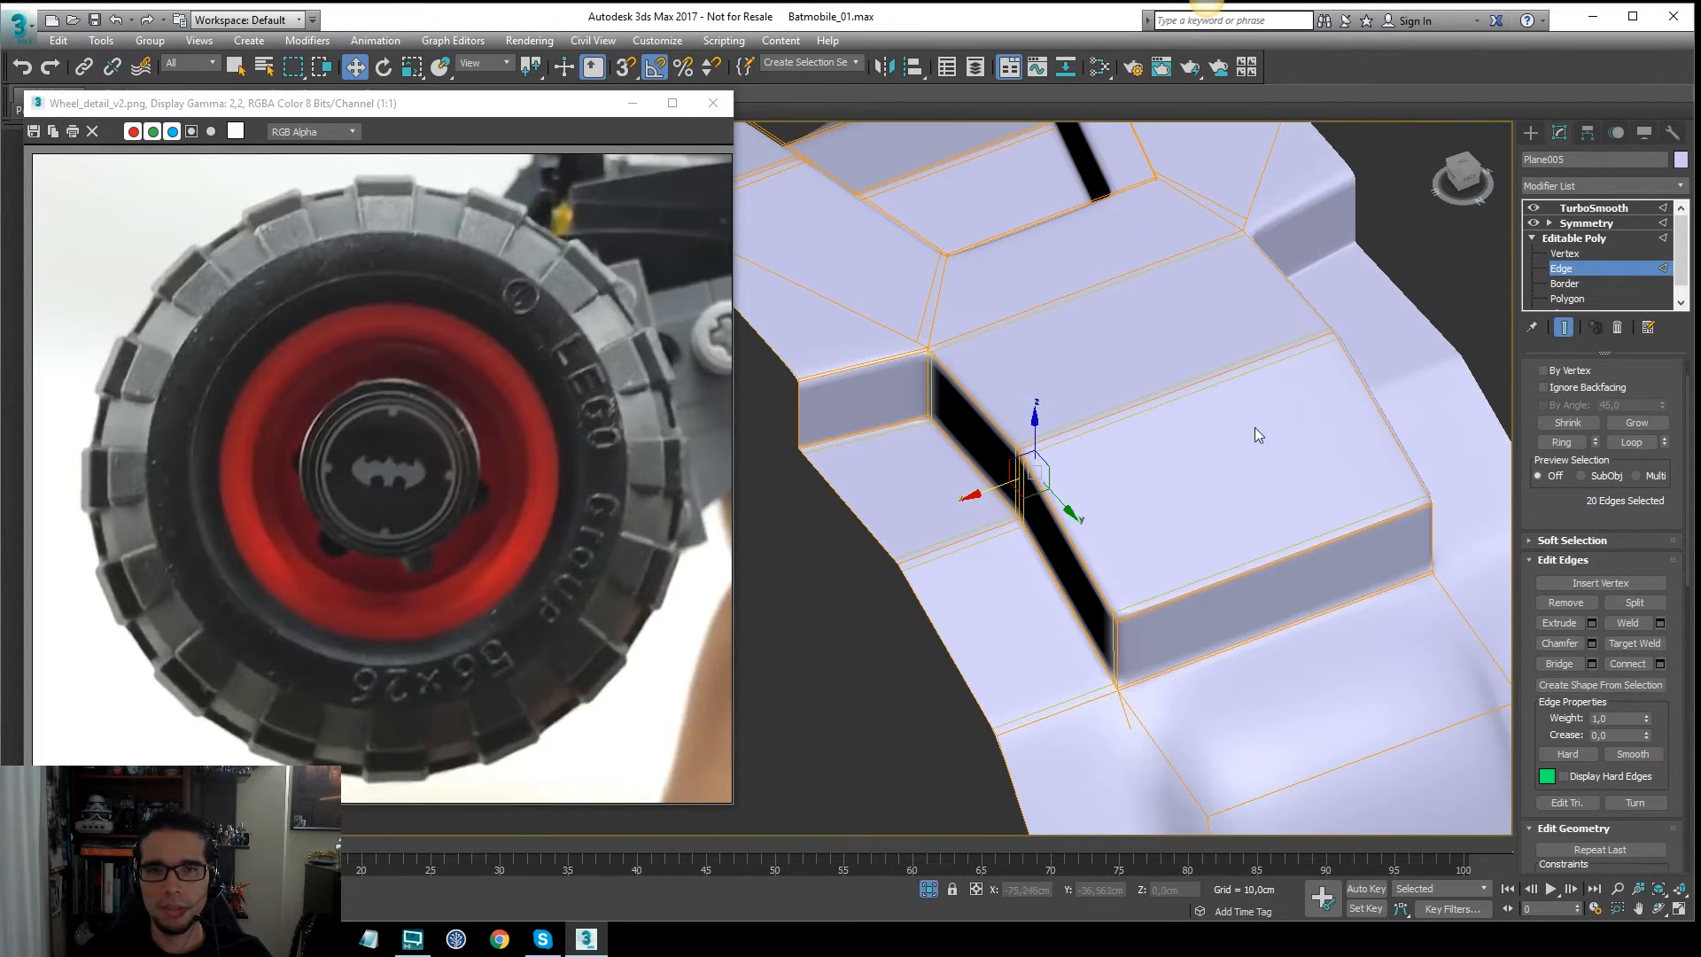
Step: Inspect the smoothed lower end of the tread and hide the smoothing to show the base mesh there
middle_click_drag(1255, 427, 938, 501, "alt")
scroll(1152, 546, "down", 5)
middle_click_drag(937, 502, 1012, 203)
scroll(1141, 496, "up", 3)
scroll(1141, 529, "up", 2)
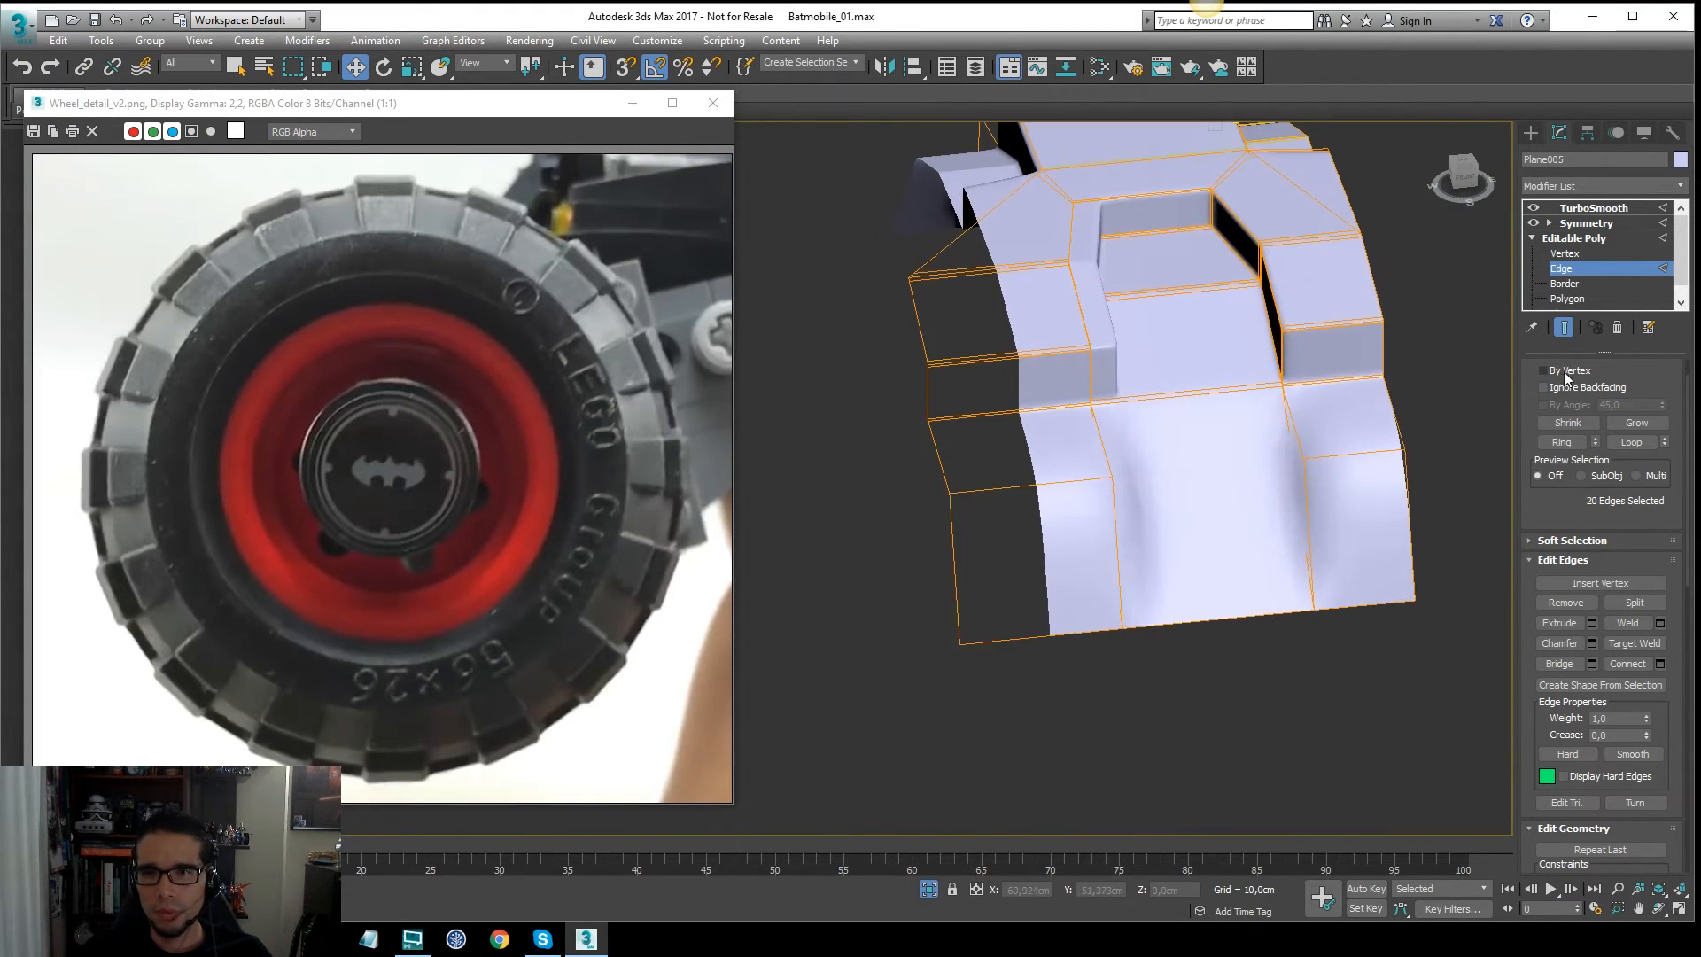
left_click(1565, 328)
scroll(939, 398, "up", 5)
middle_click_drag(938, 398, 1125, 432)
scroll(1124, 432, "up", 2)
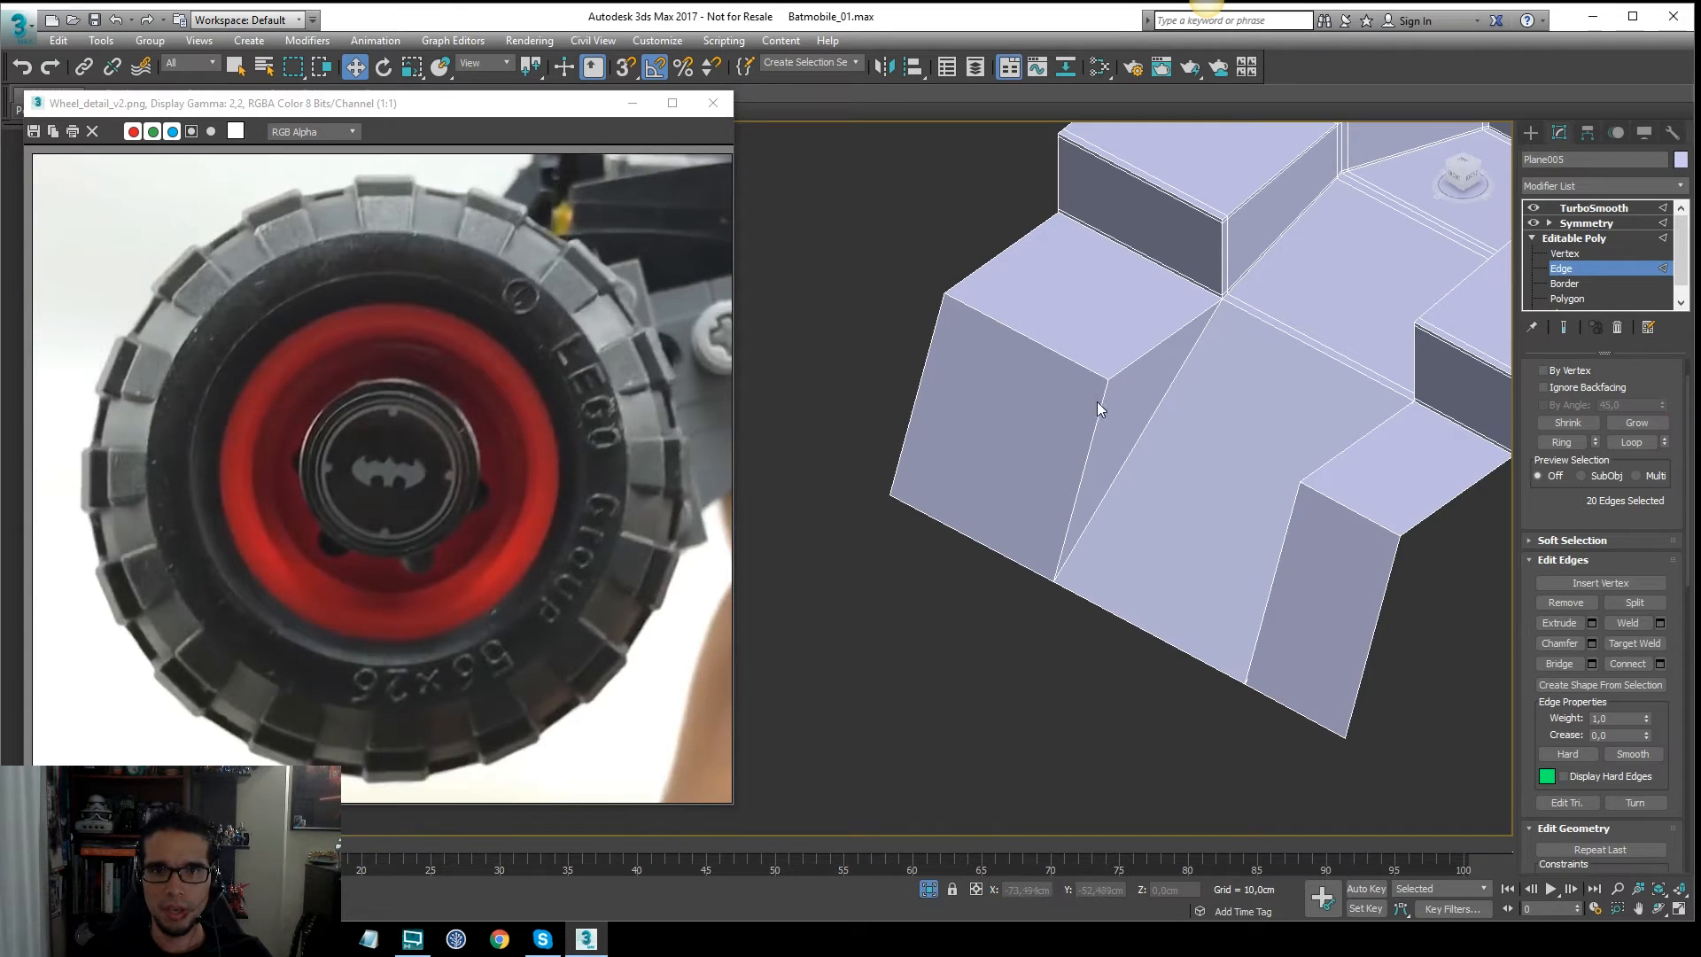
left_click(1098, 408)
left_click(917, 395, "ctrl")
middle_click_drag(921, 397, 1377, 392, "alt")
left_click(1387, 275)
middle_click_drag(1387, 275, 1277, 504, "alt")
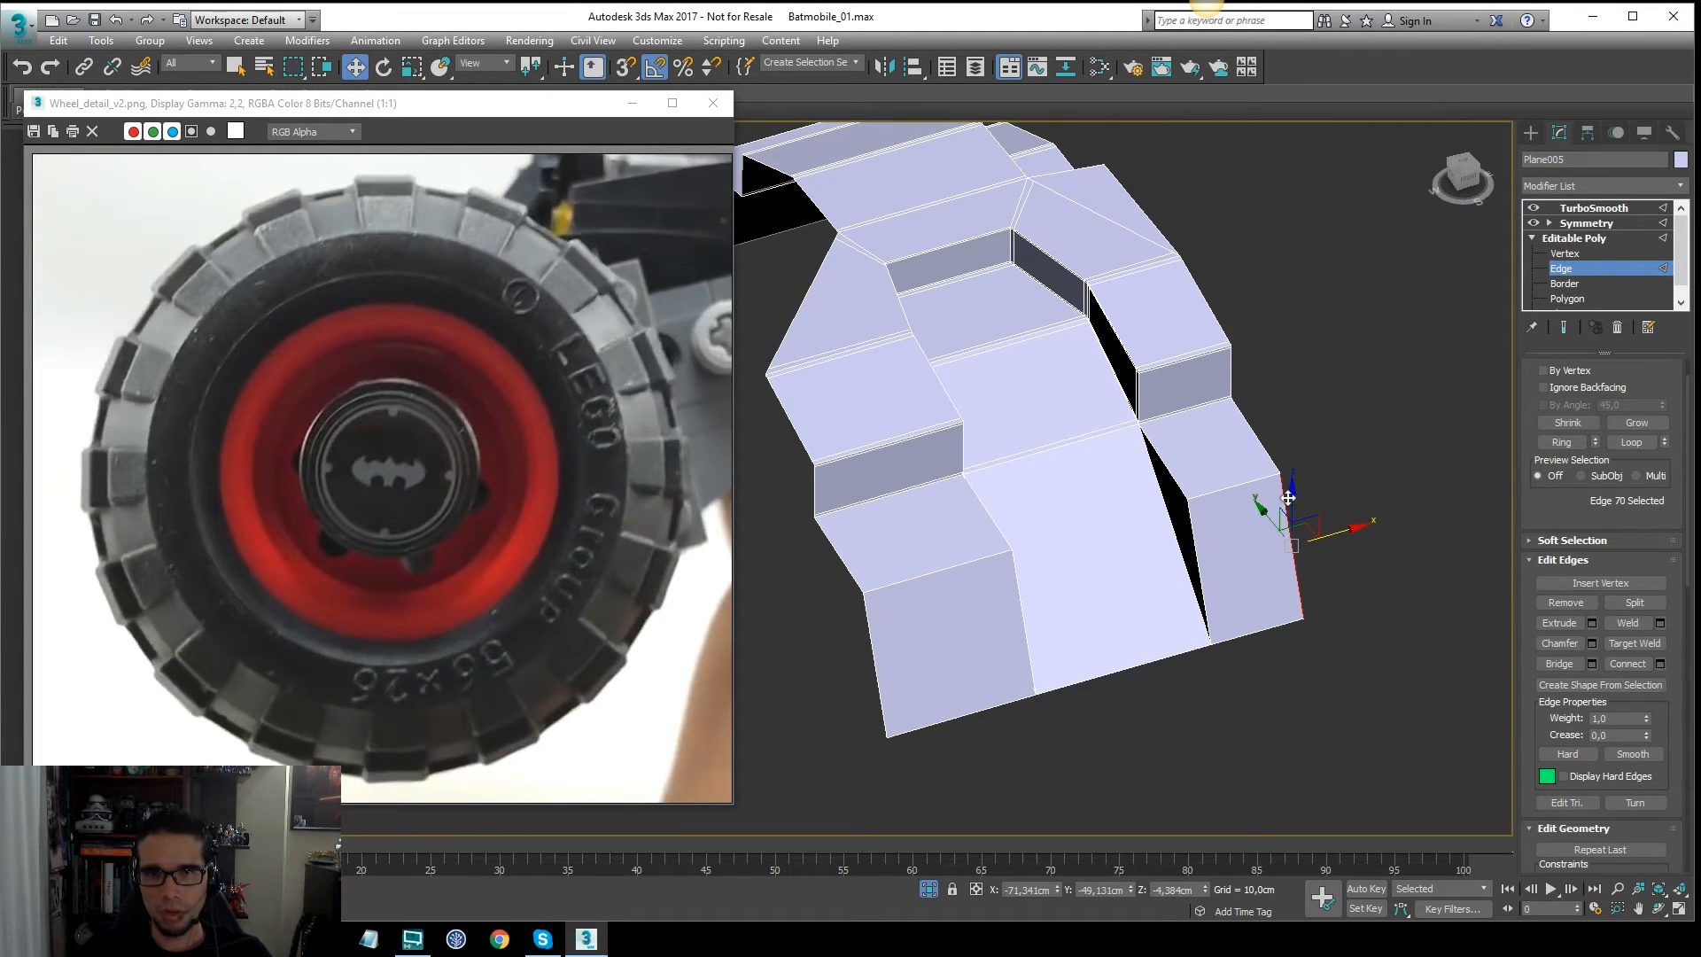
scroll(1209, 556, "up", 3)
left_click(1196, 533, "ctrl")
middle_click_drag(1196, 534, 1230, 478, "alt")
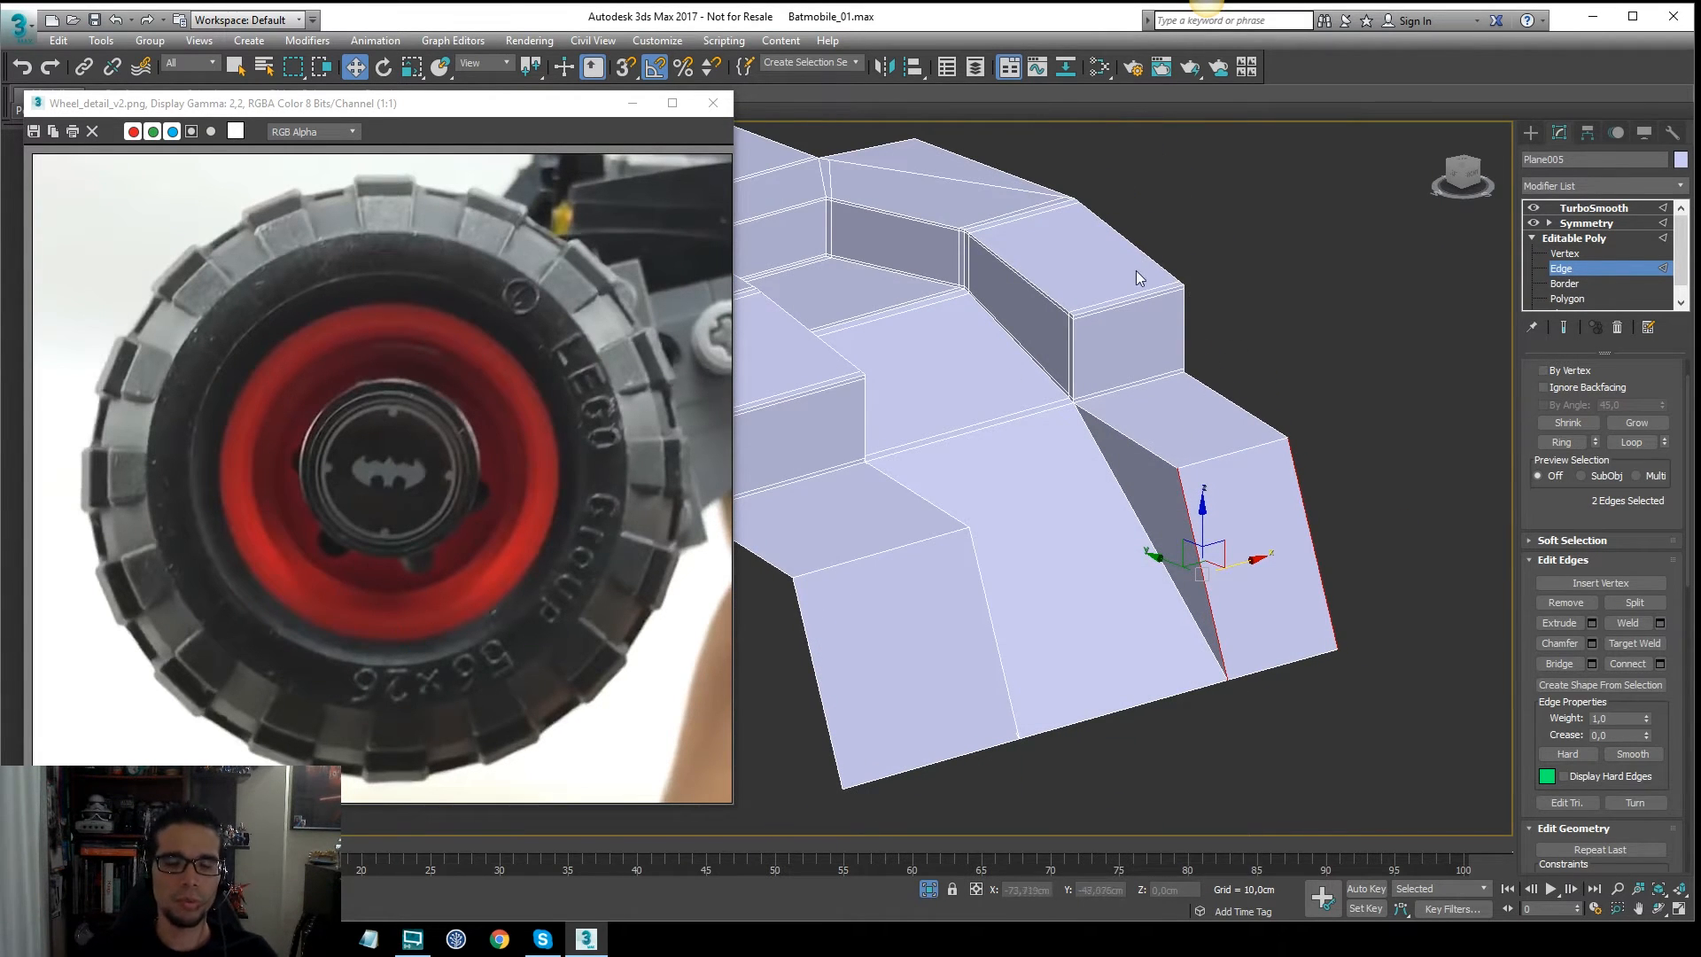
scroll(1172, 507, "up", 2)
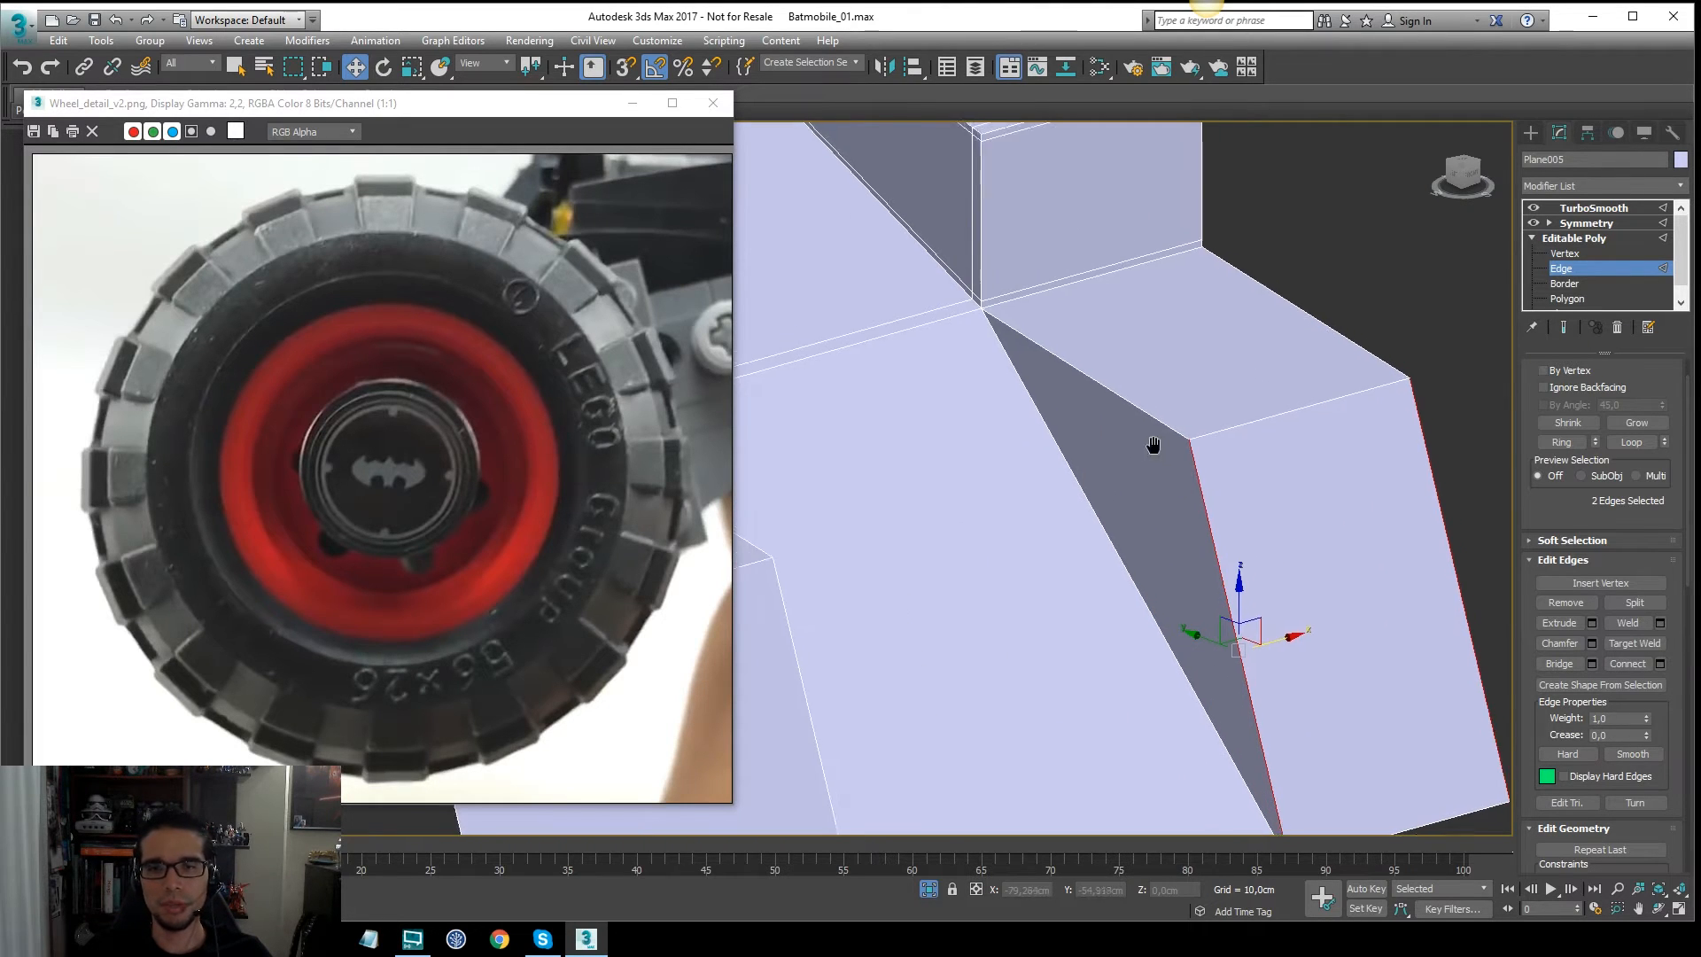
right_click(1273, 465)
left_click(1117, 511)
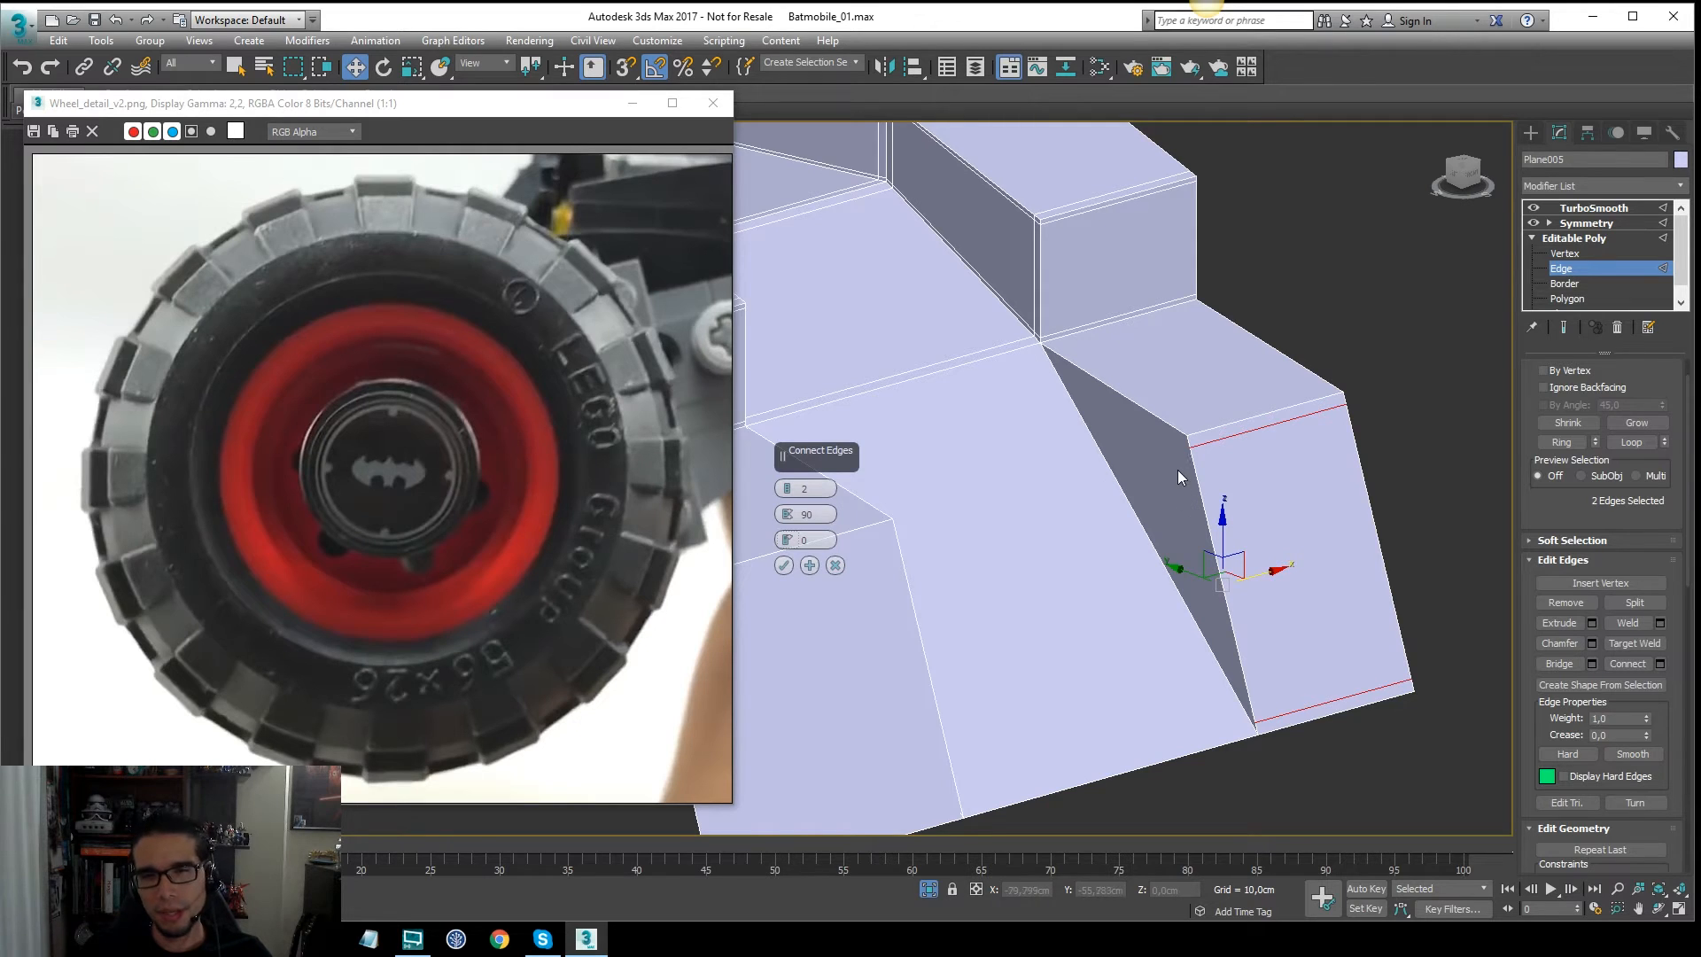
middle_click_drag(1157, 486, 1215, 477)
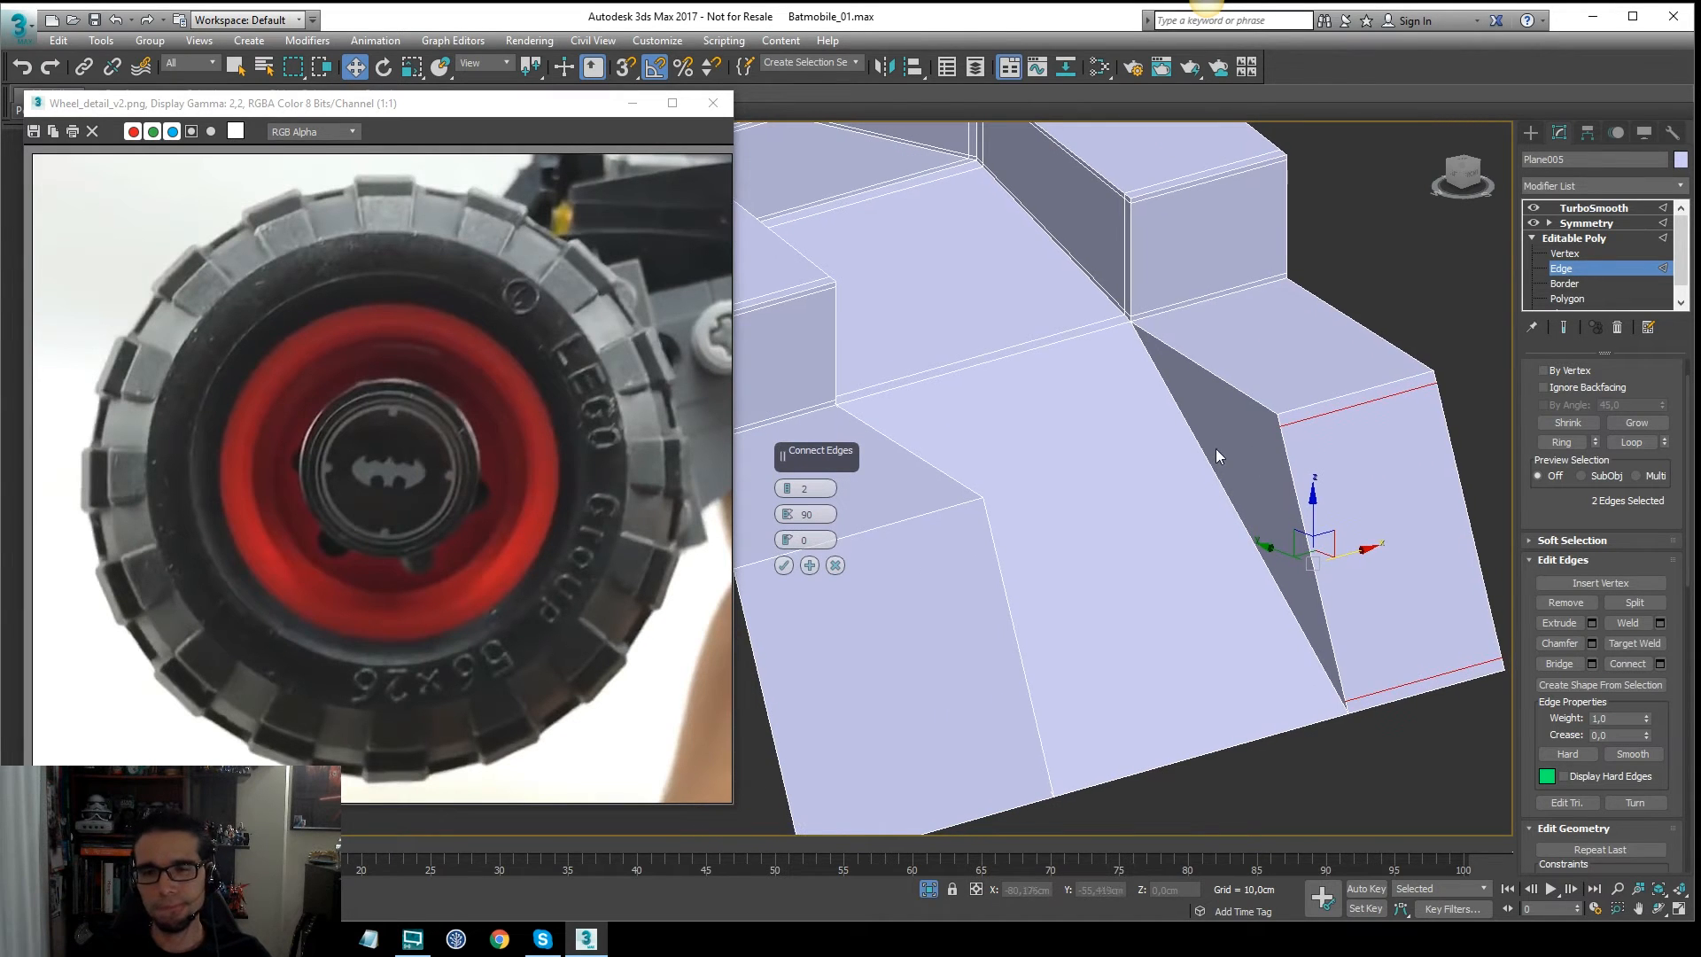
left_click(1565, 328)
left_click(1565, 329)
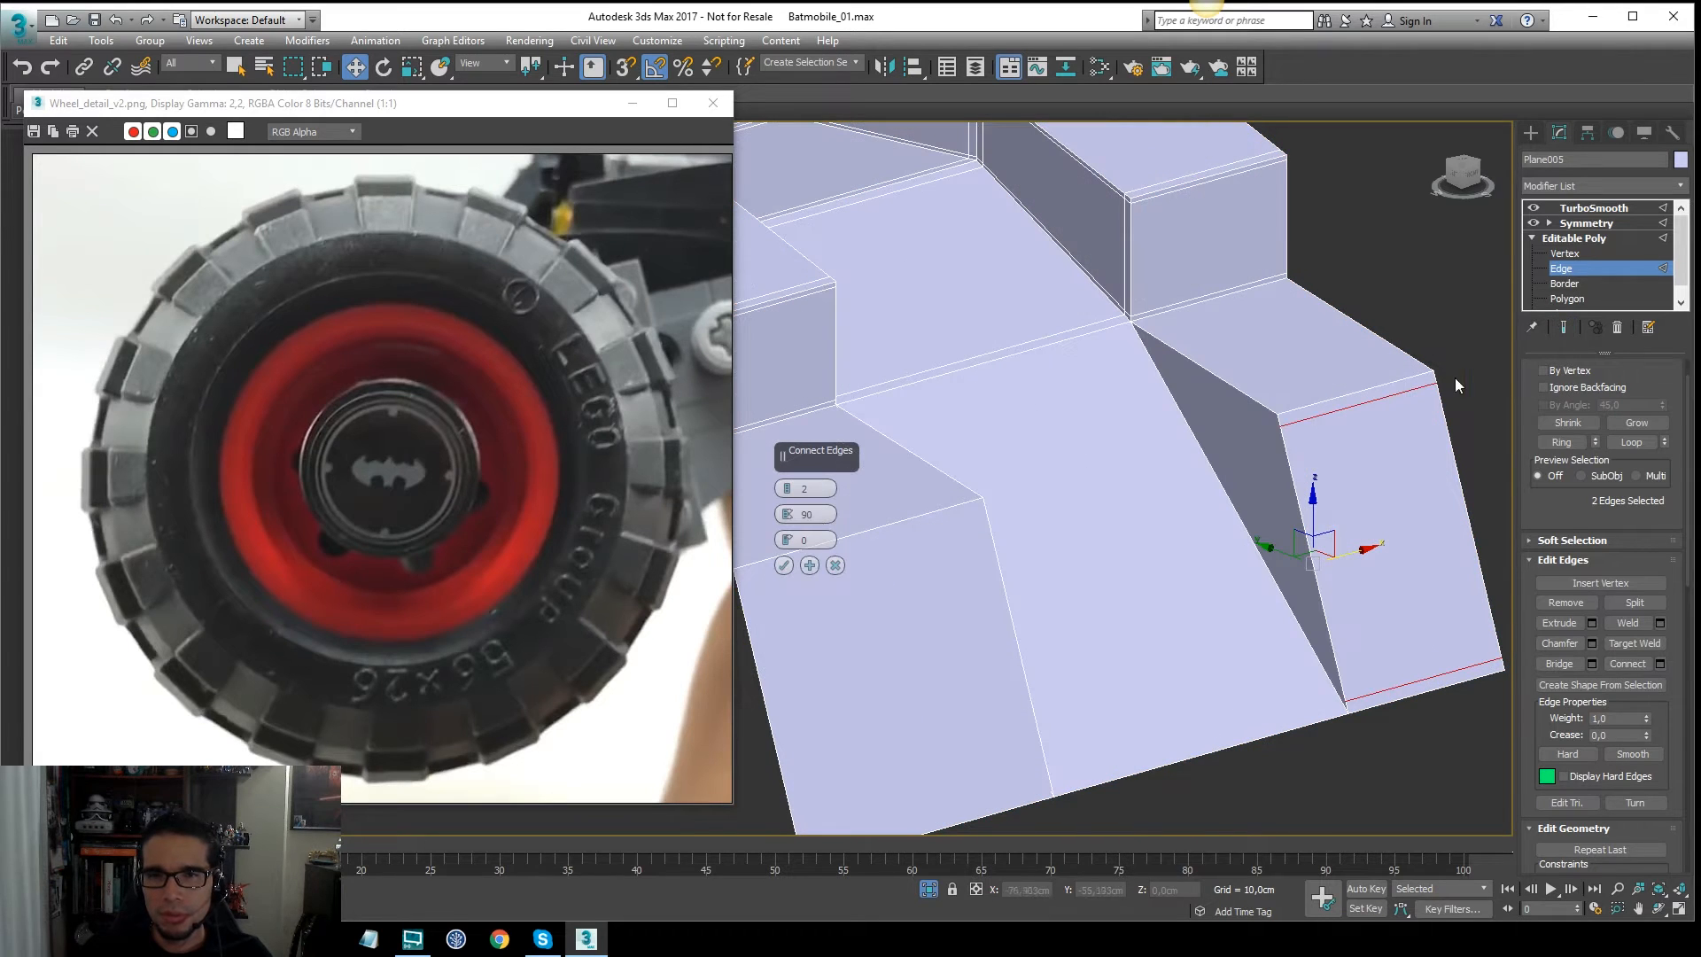
left_click(835, 565)
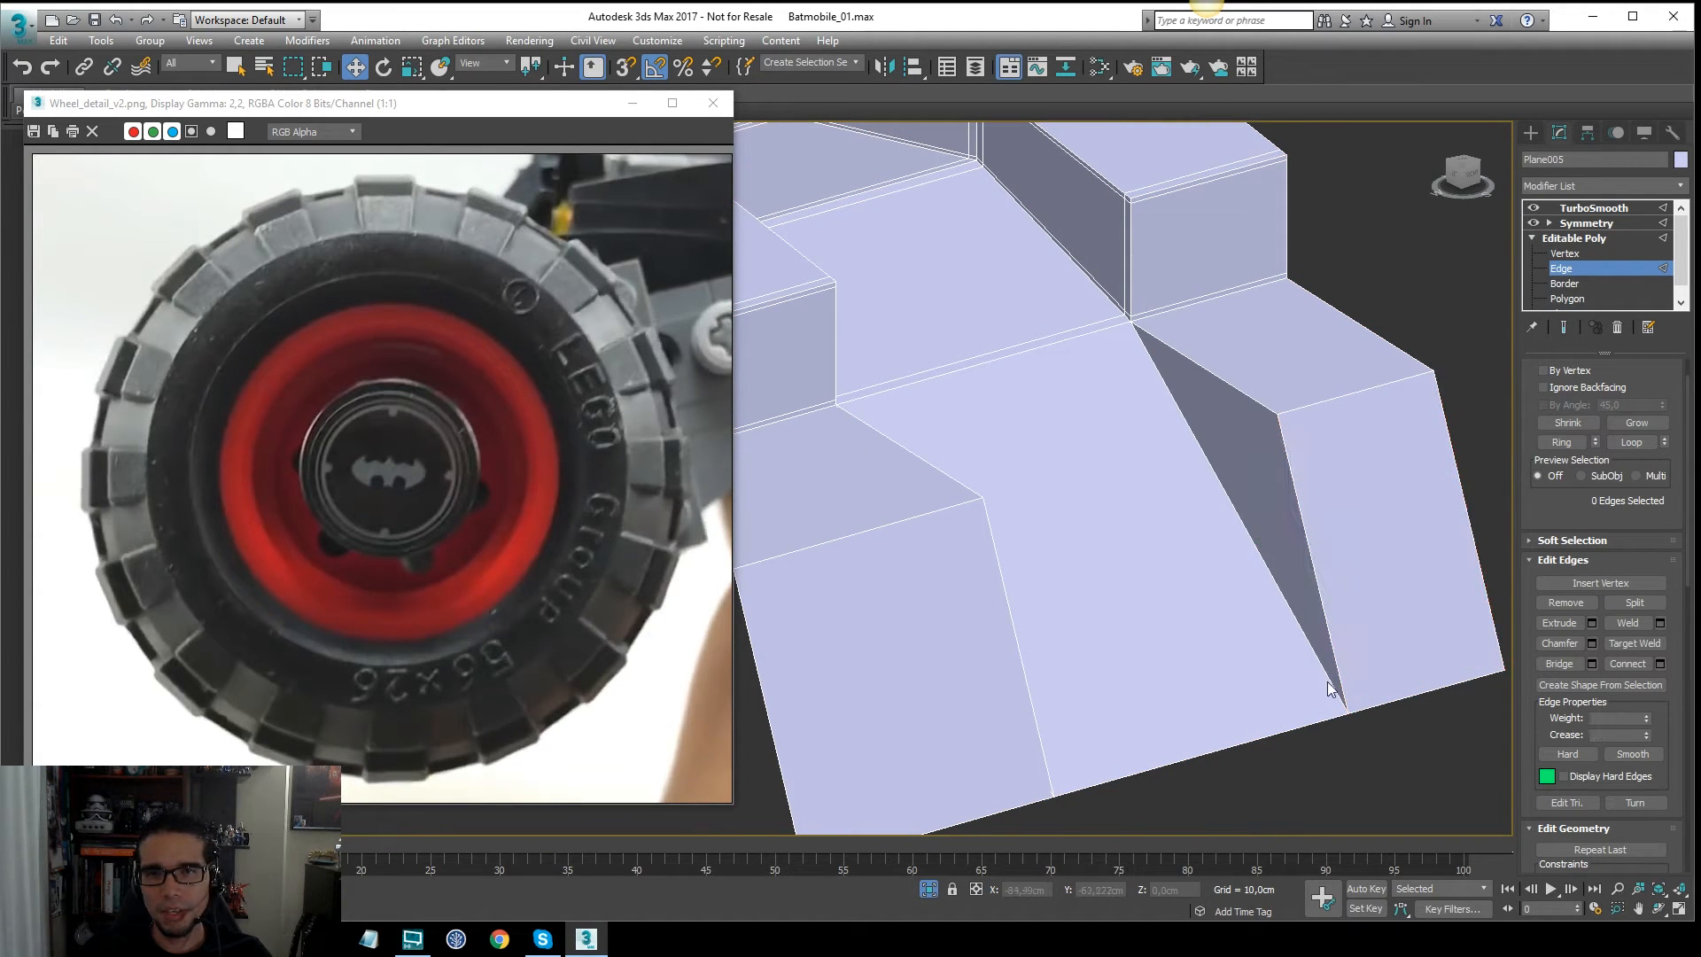
Step: Connect the edge ring across the tread's central strip and recess floor with 2 segments and pinch 90
scroll(1099, 310, "down", 5)
scroll(1125, 496, "up", 3)
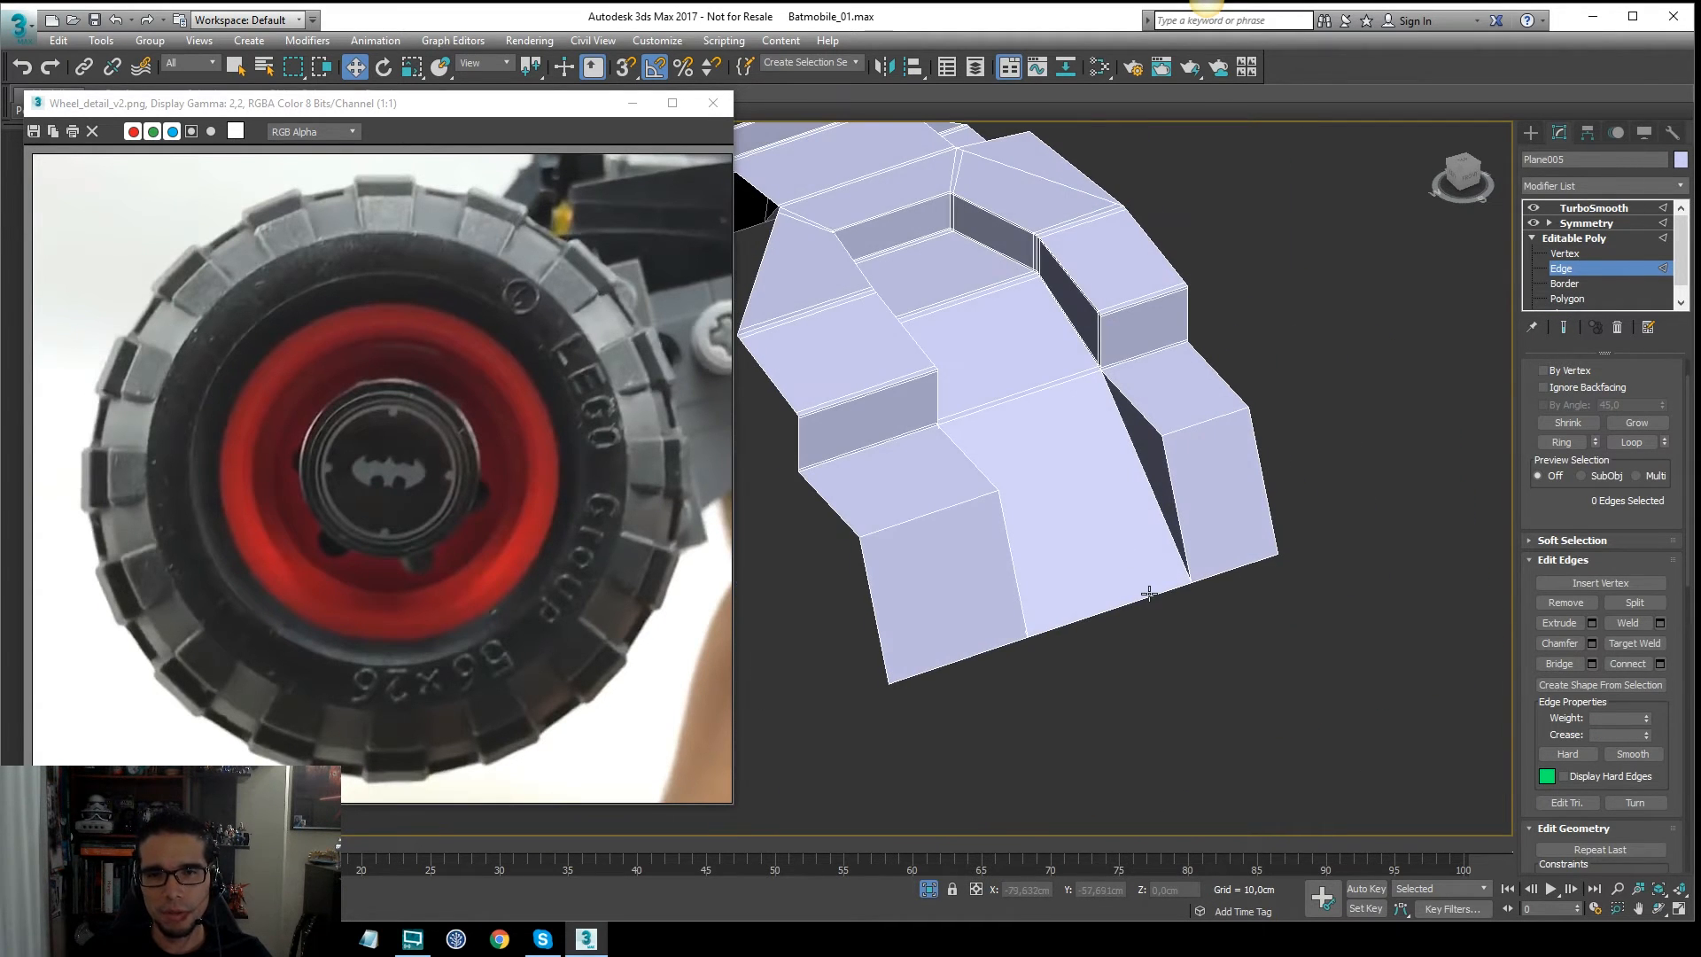
left_click(1149, 593)
left_click(1569, 444)
scroll(1100, 481, "up", 4)
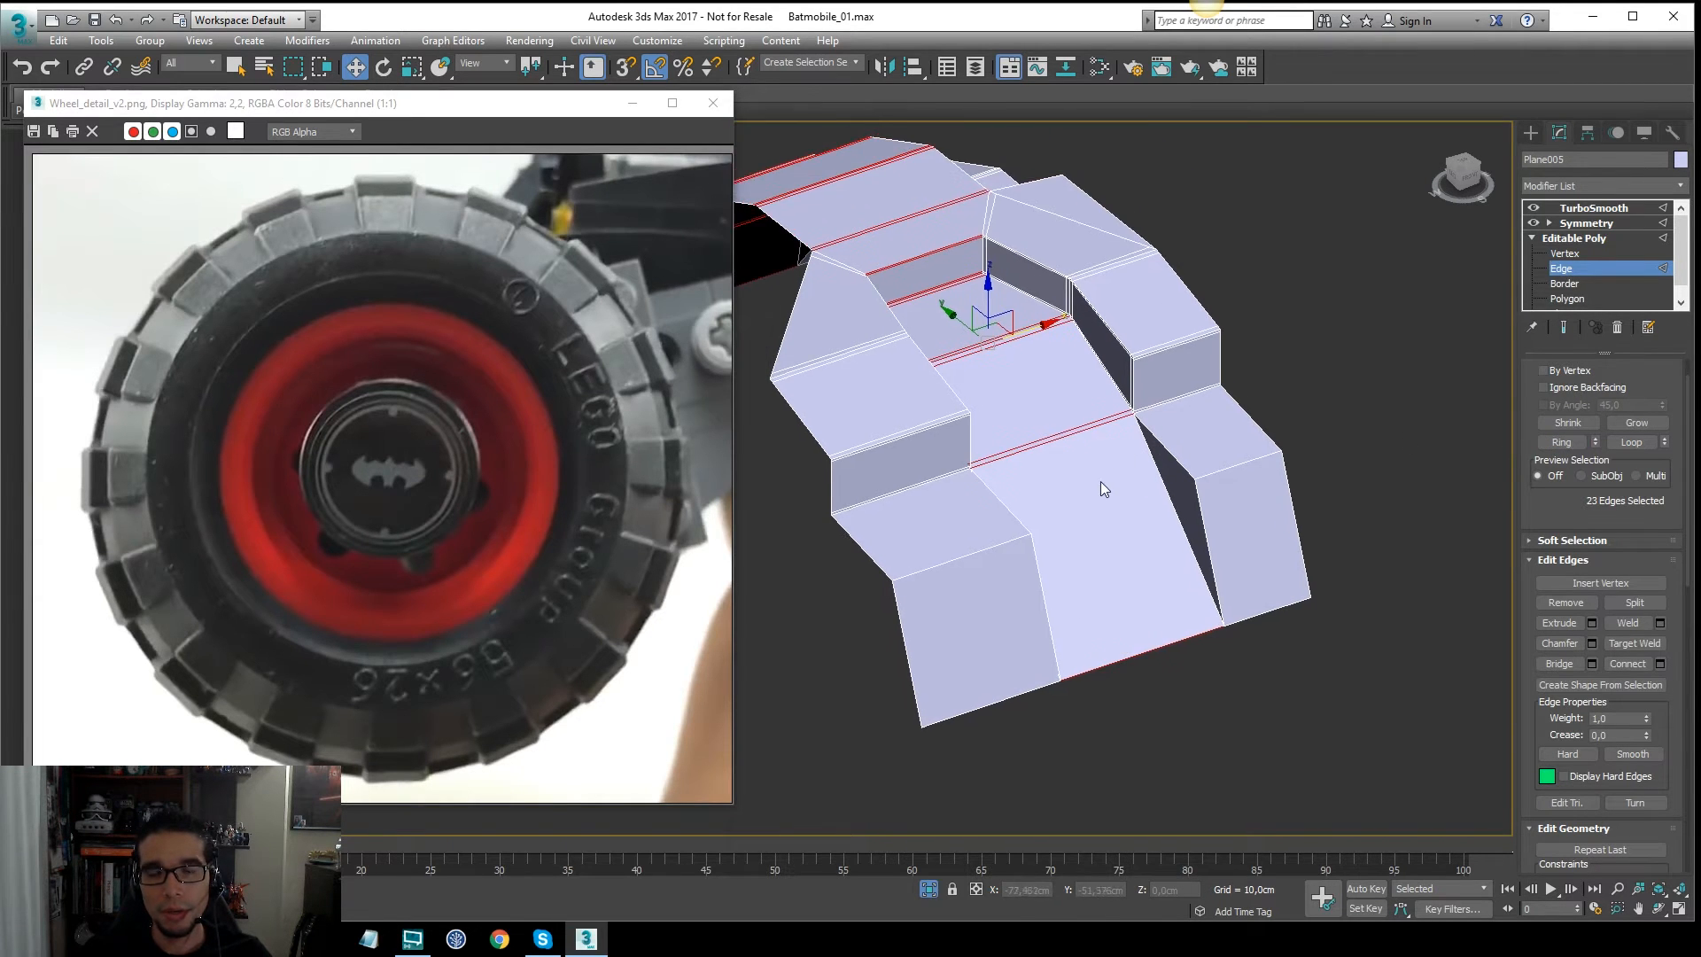
middle_click_drag(1033, 450, 1067, 515, "alt")
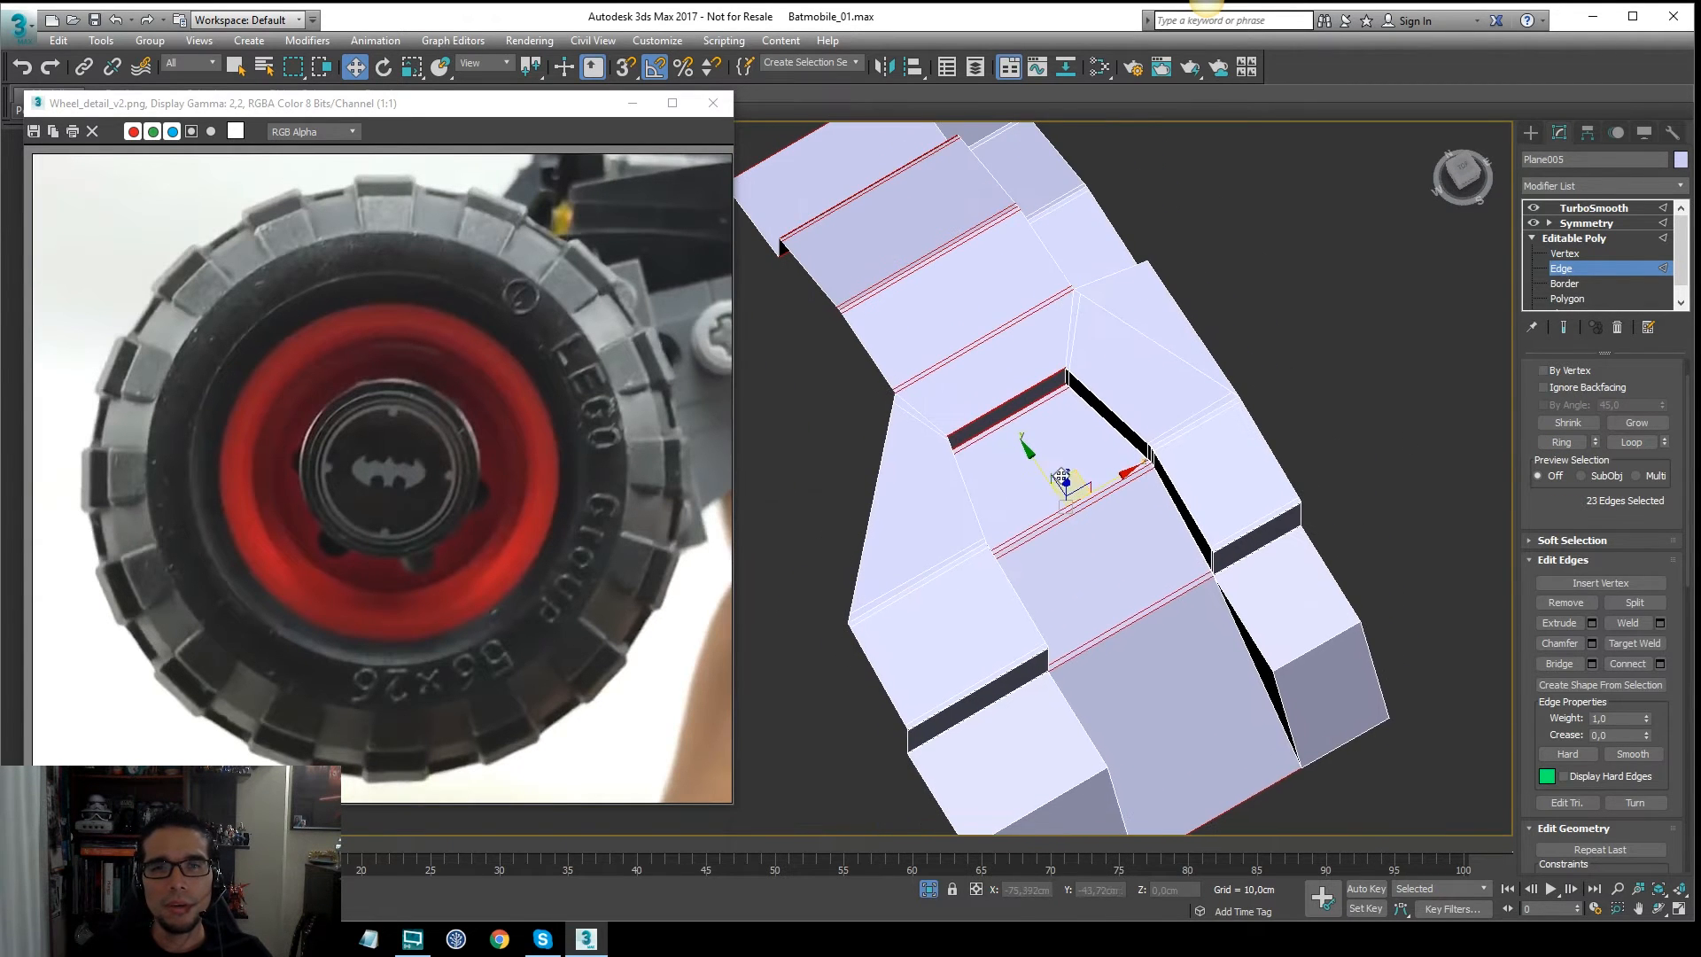
right_click(1053, 471)
left_click(902, 532)
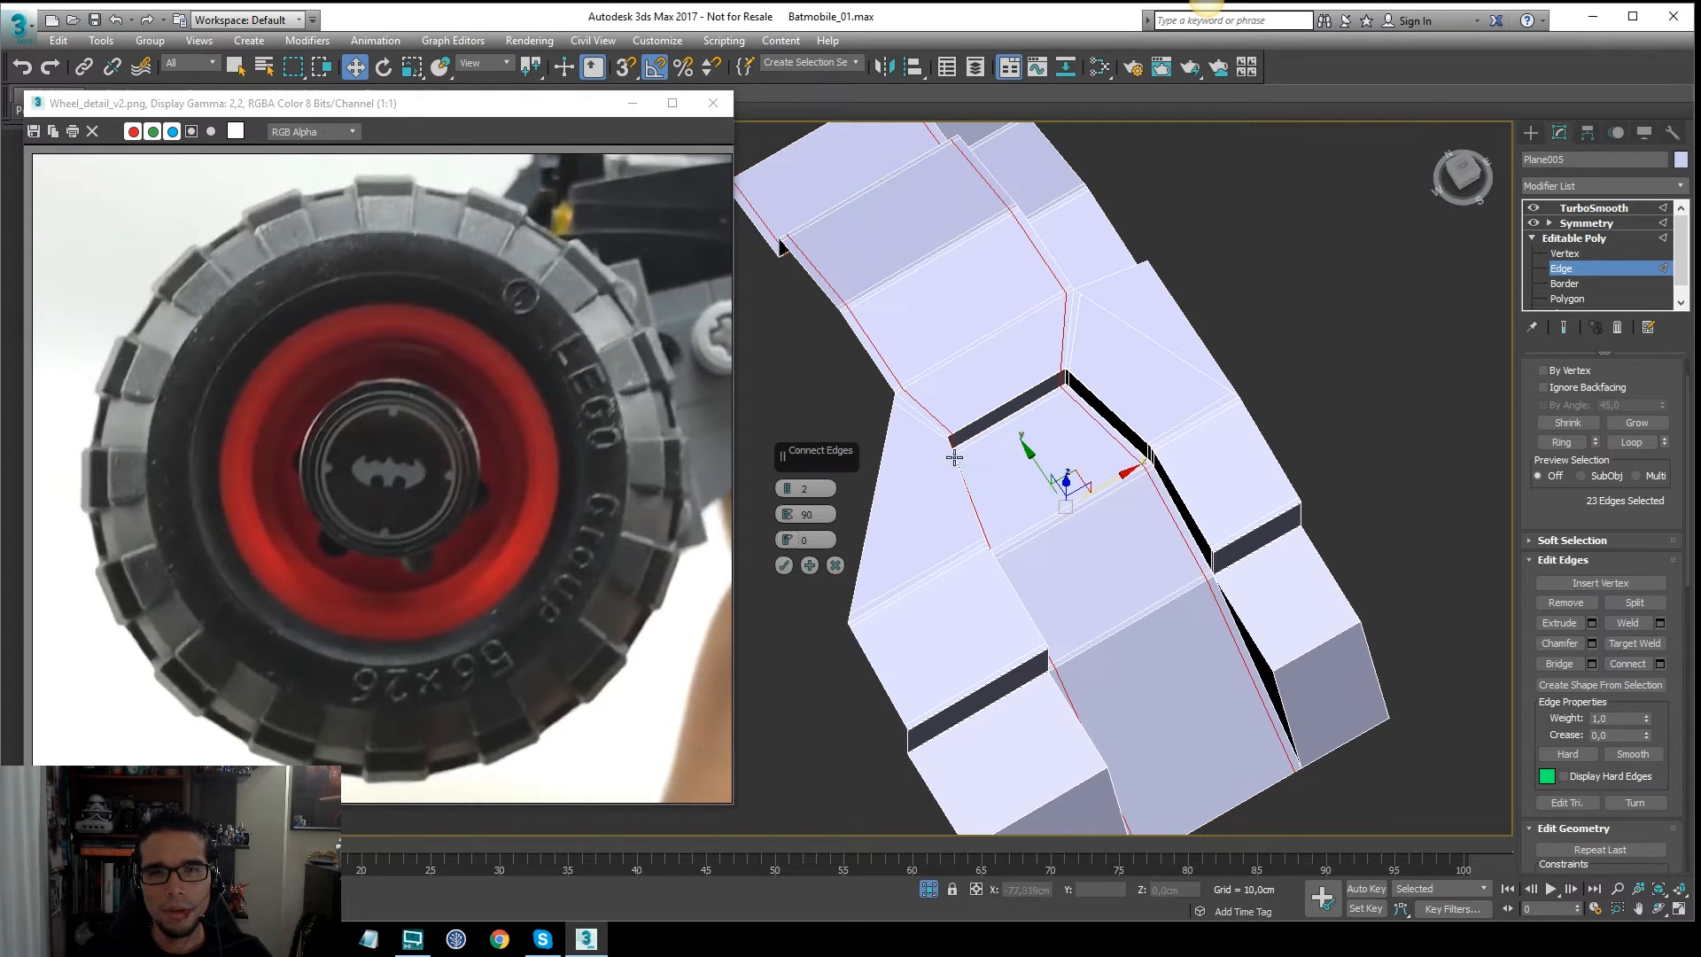
left_click(785, 565)
Step: Display the TurboSmooth result without mesh edges to check the central strip and the lower side blocks
middle_click_drag(1108, 532, 1084, 347)
left_click(1587, 240)
left_click(1598, 210)
key("F4")
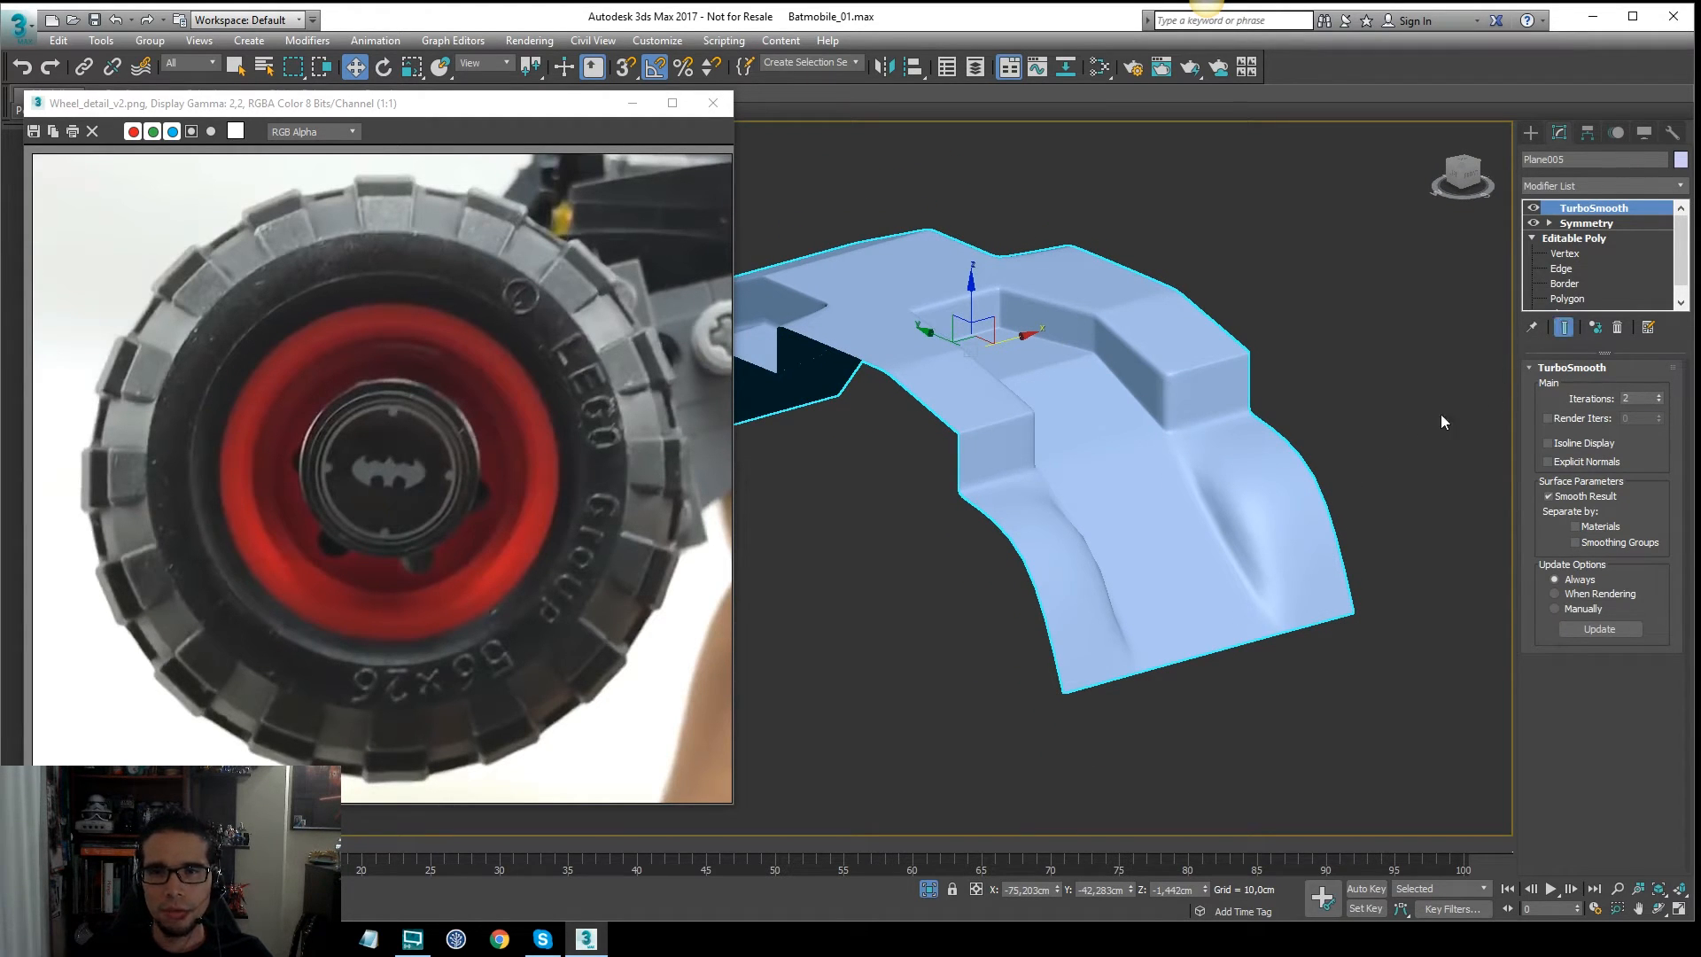
left_click(1567, 328)
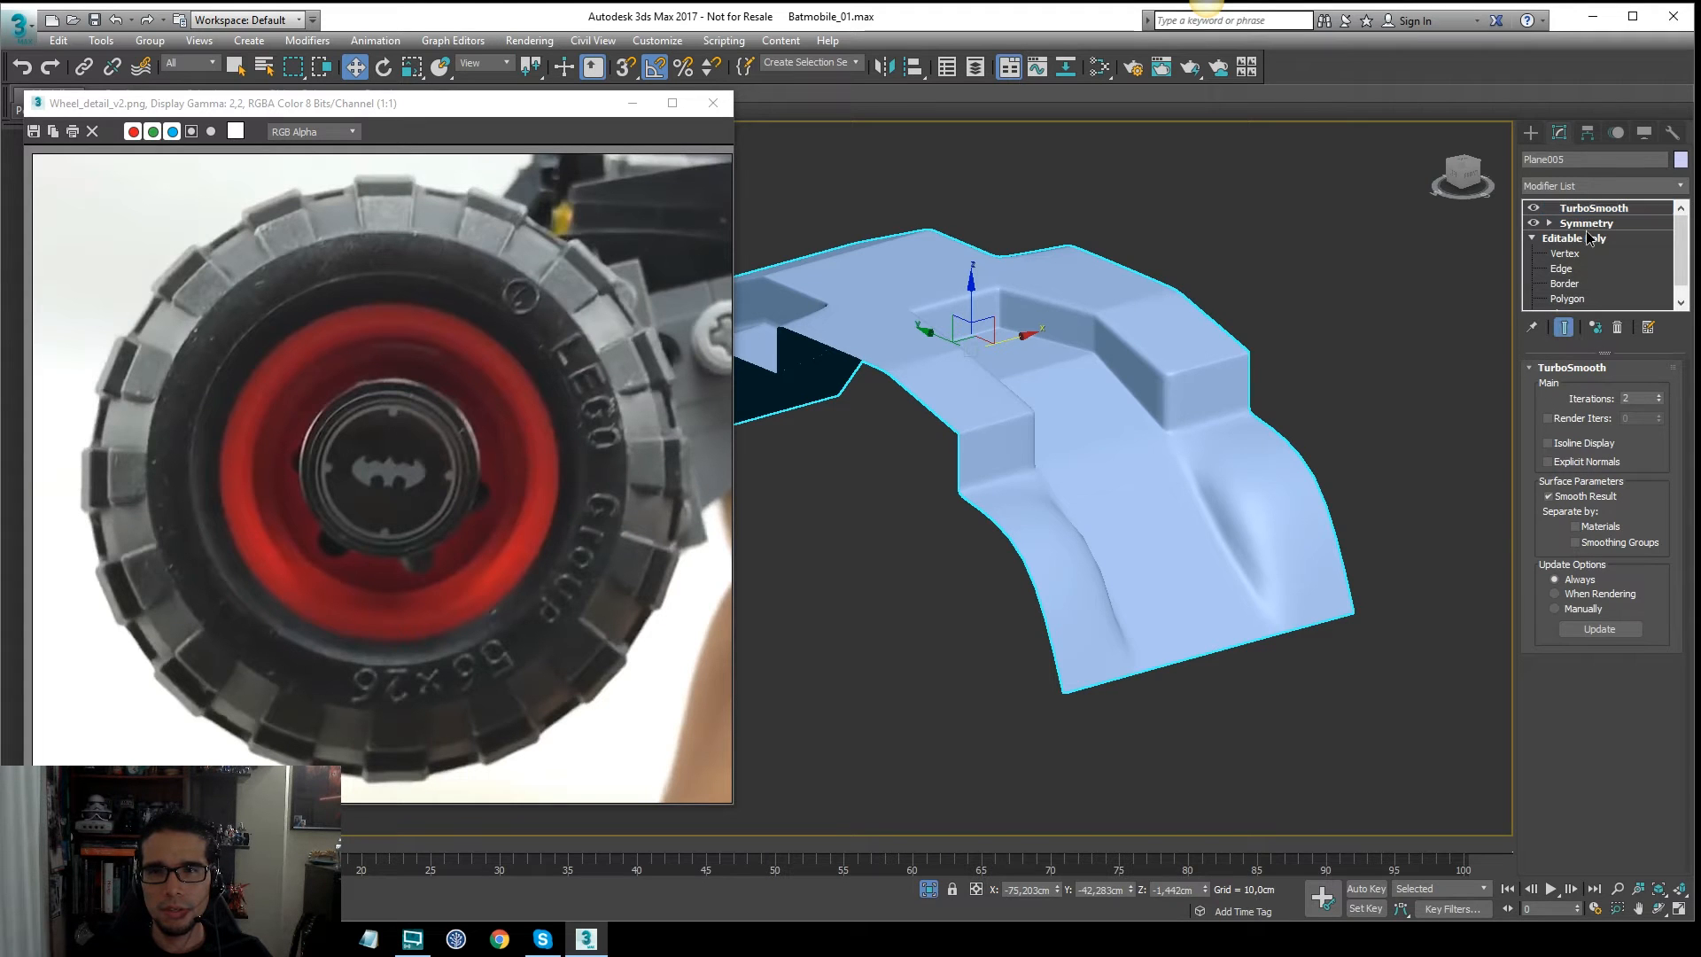
Step: Connect the edge ring running across the raised side blocks with 2 segments and pinch 90
left_click(1573, 238)
scroll(1231, 496, "up", 3)
scroll(1231, 496, "up", 2)
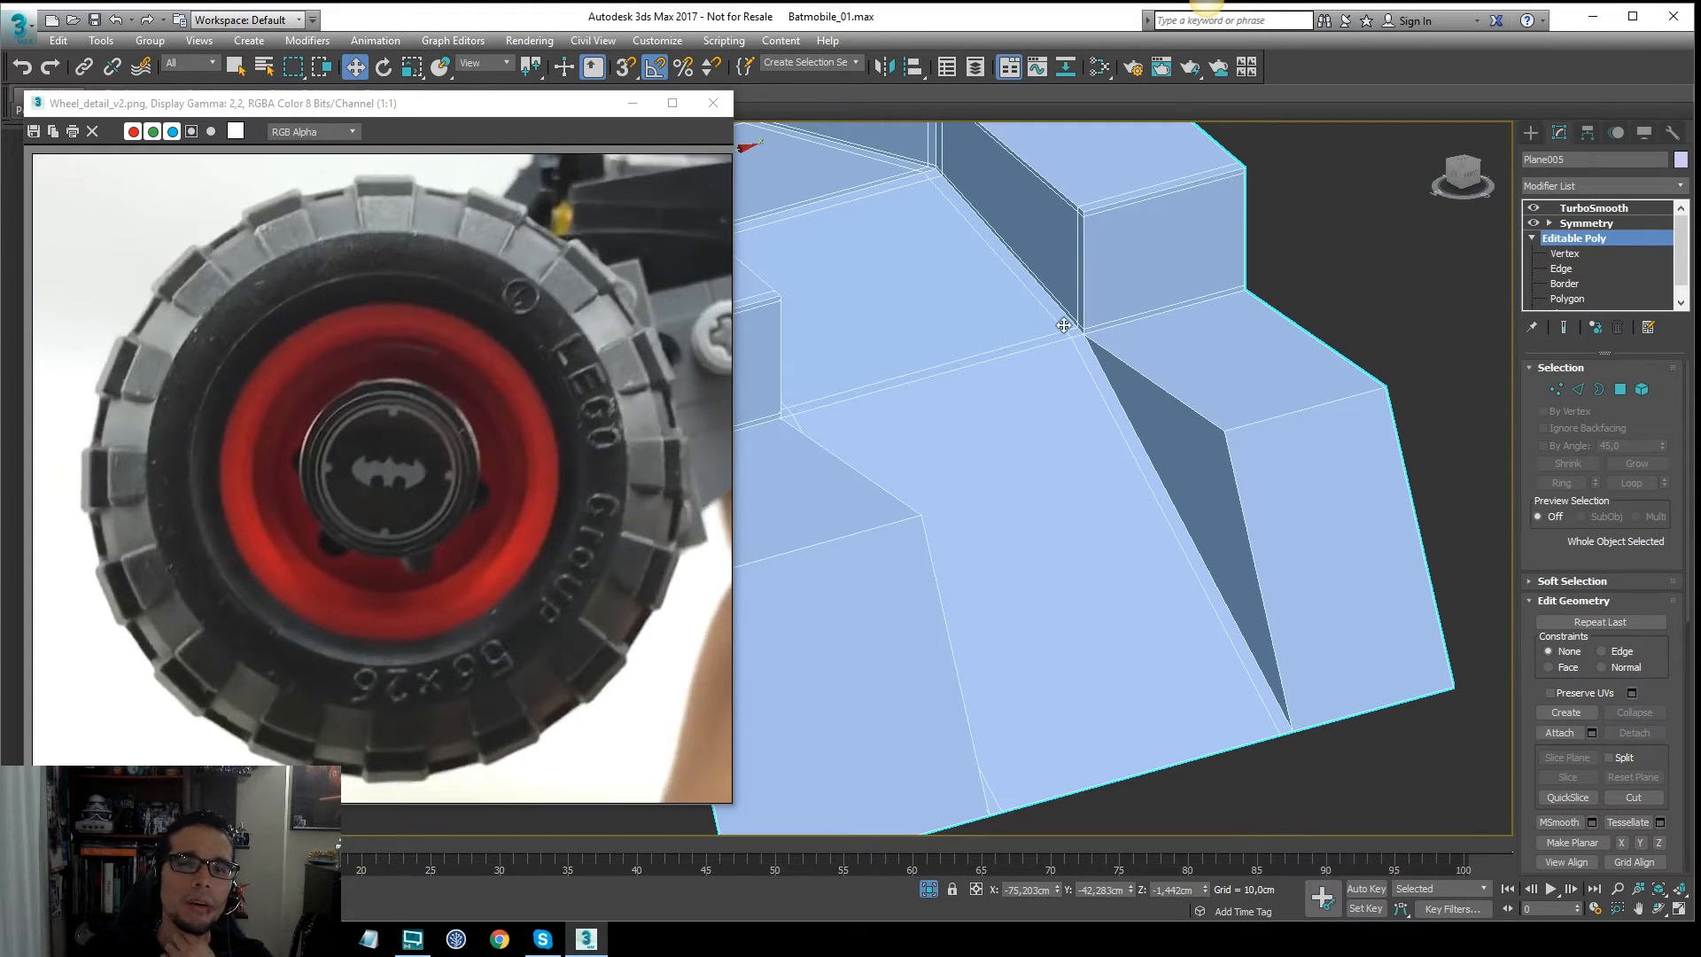
middle_click_drag(1106, 292, 1130, 337)
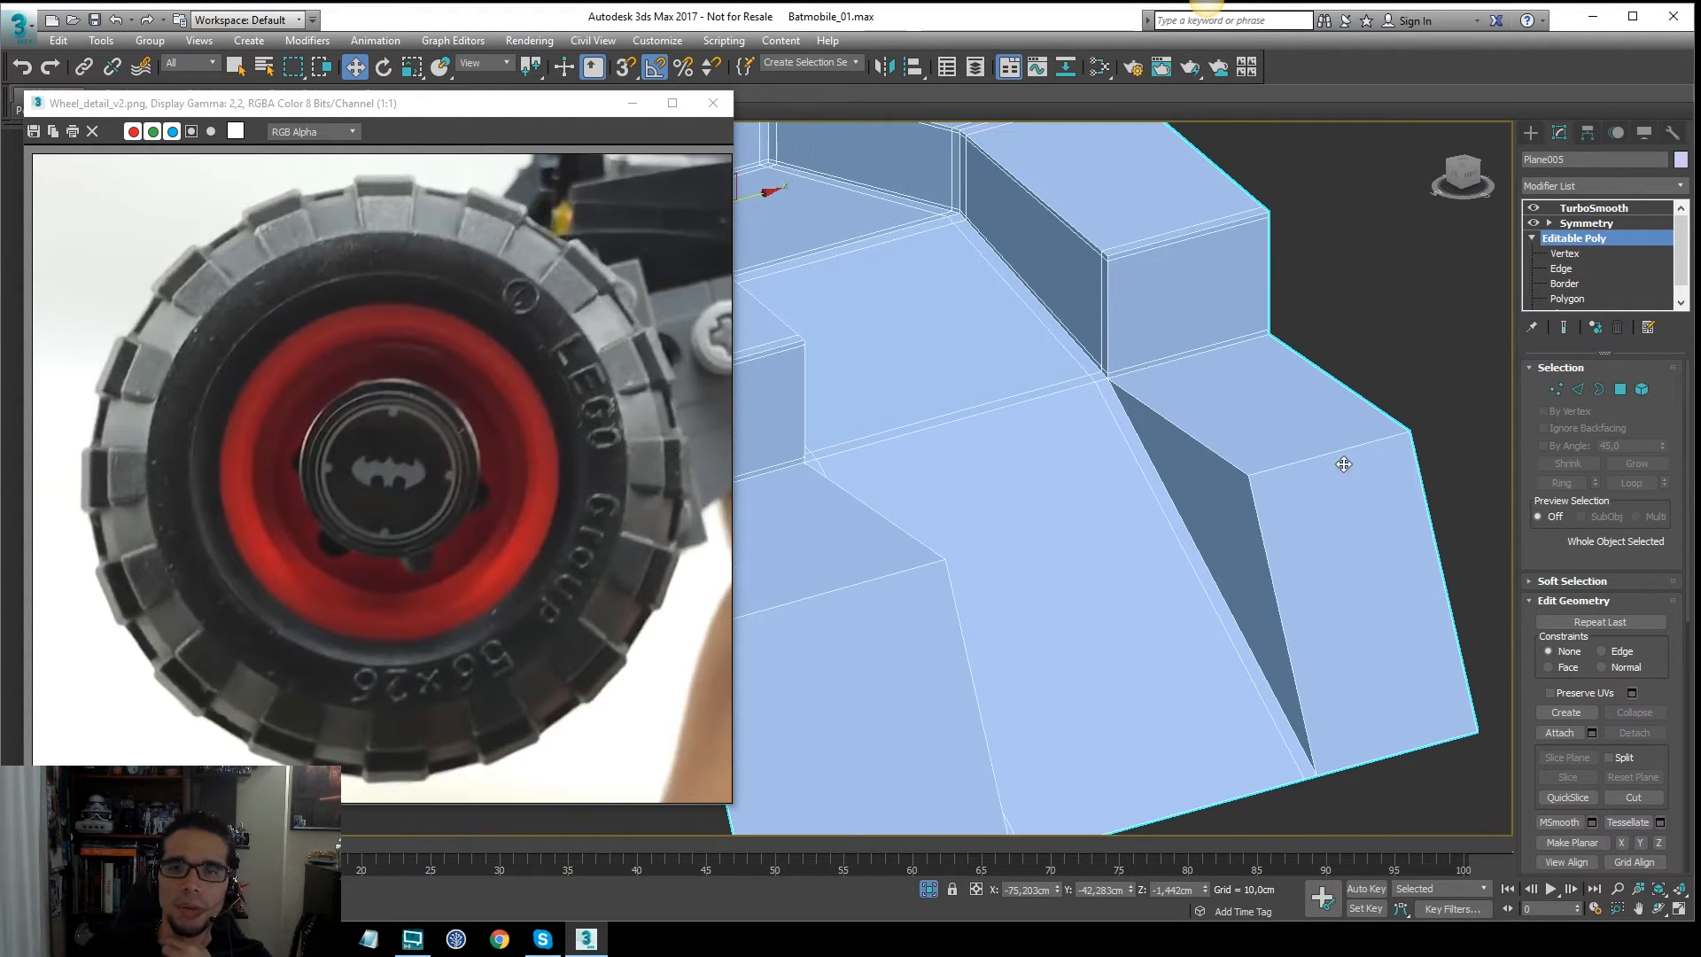
key("2")
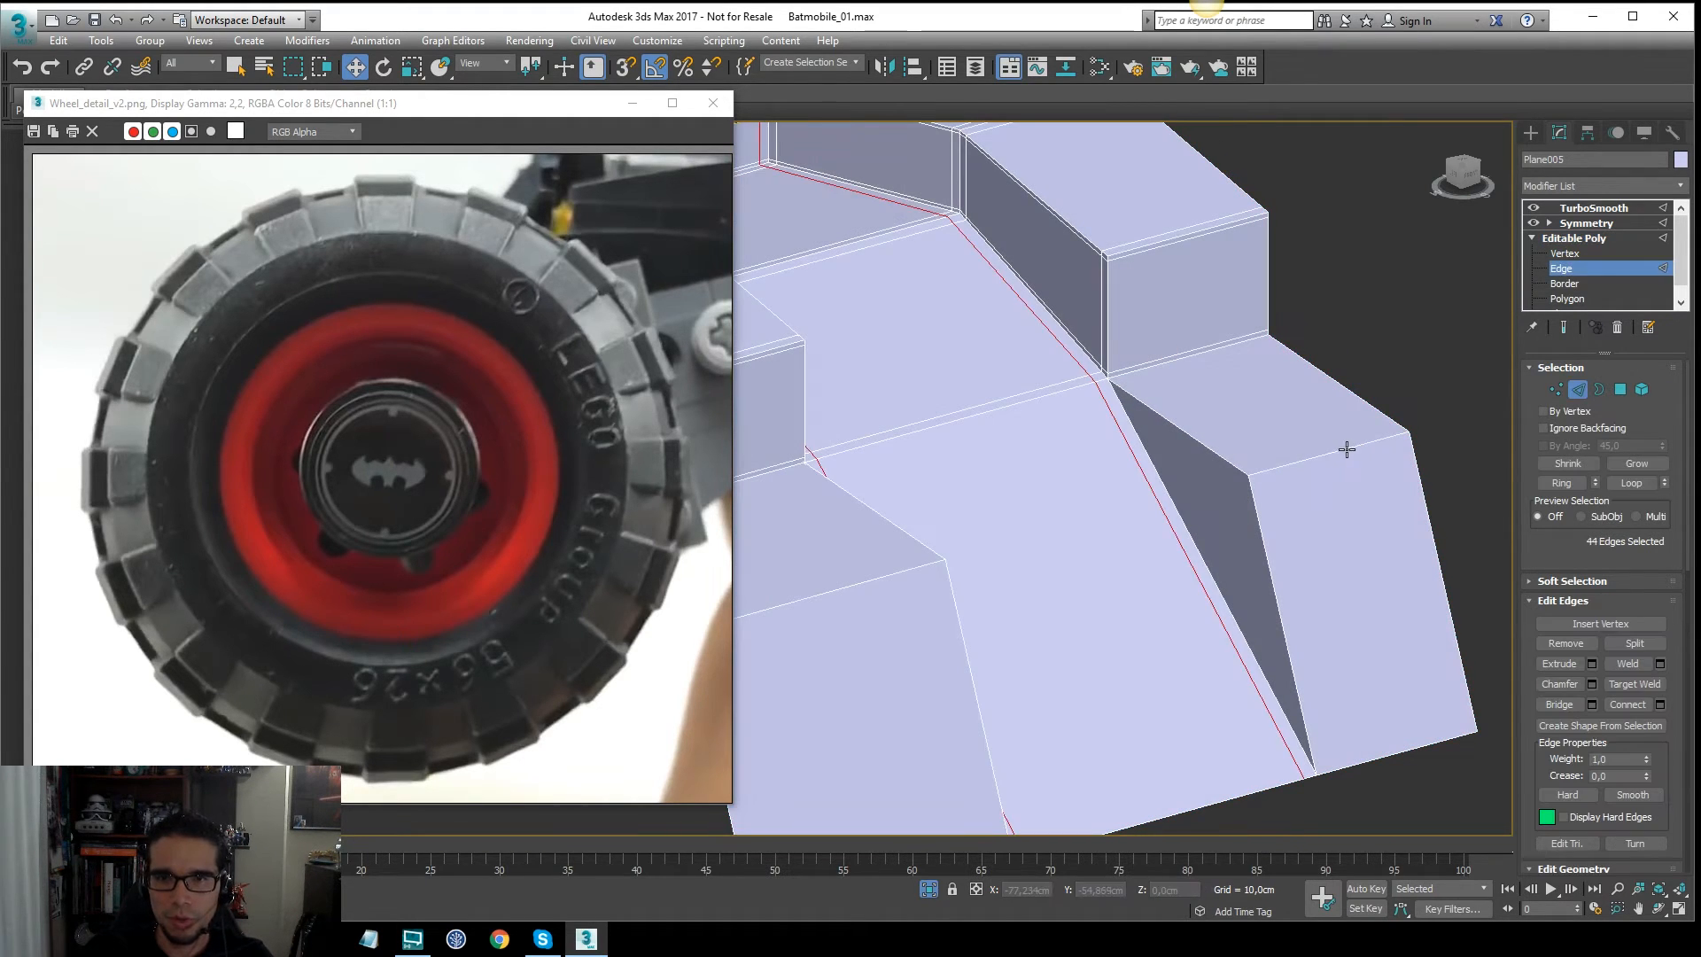
left_click(1345, 452)
left_click(1566, 483)
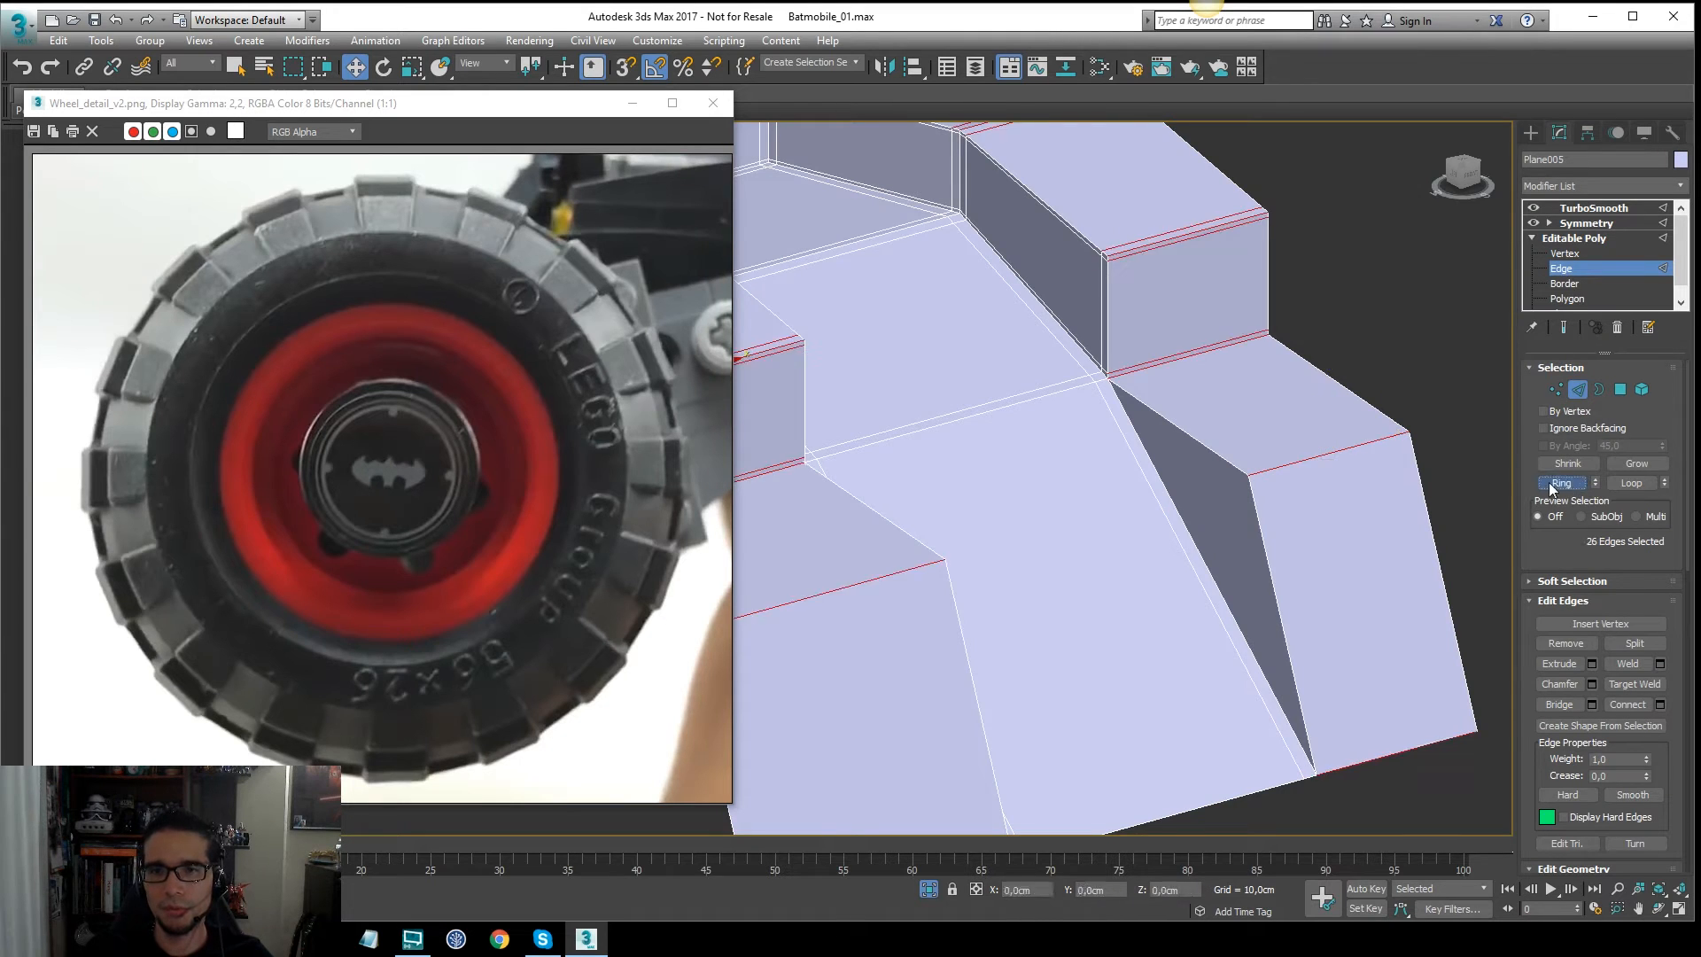
middle_click_drag(1267, 443, 1209, 391, "alt")
right_click(1208, 390)
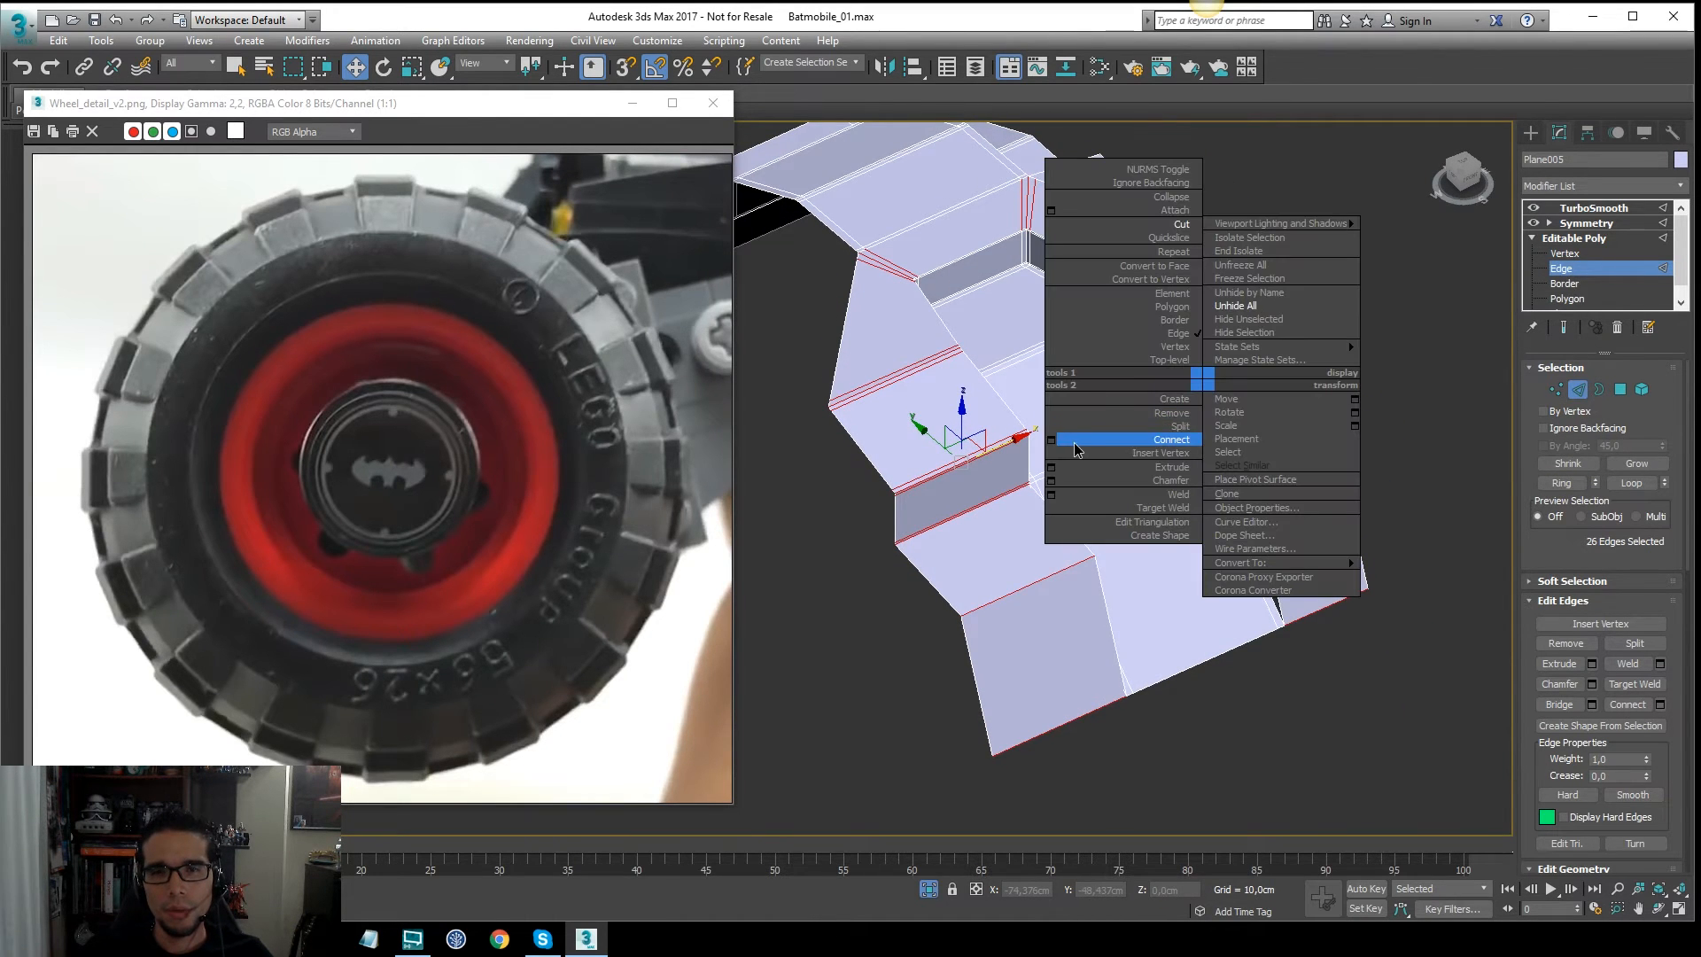
left_click(1058, 436)
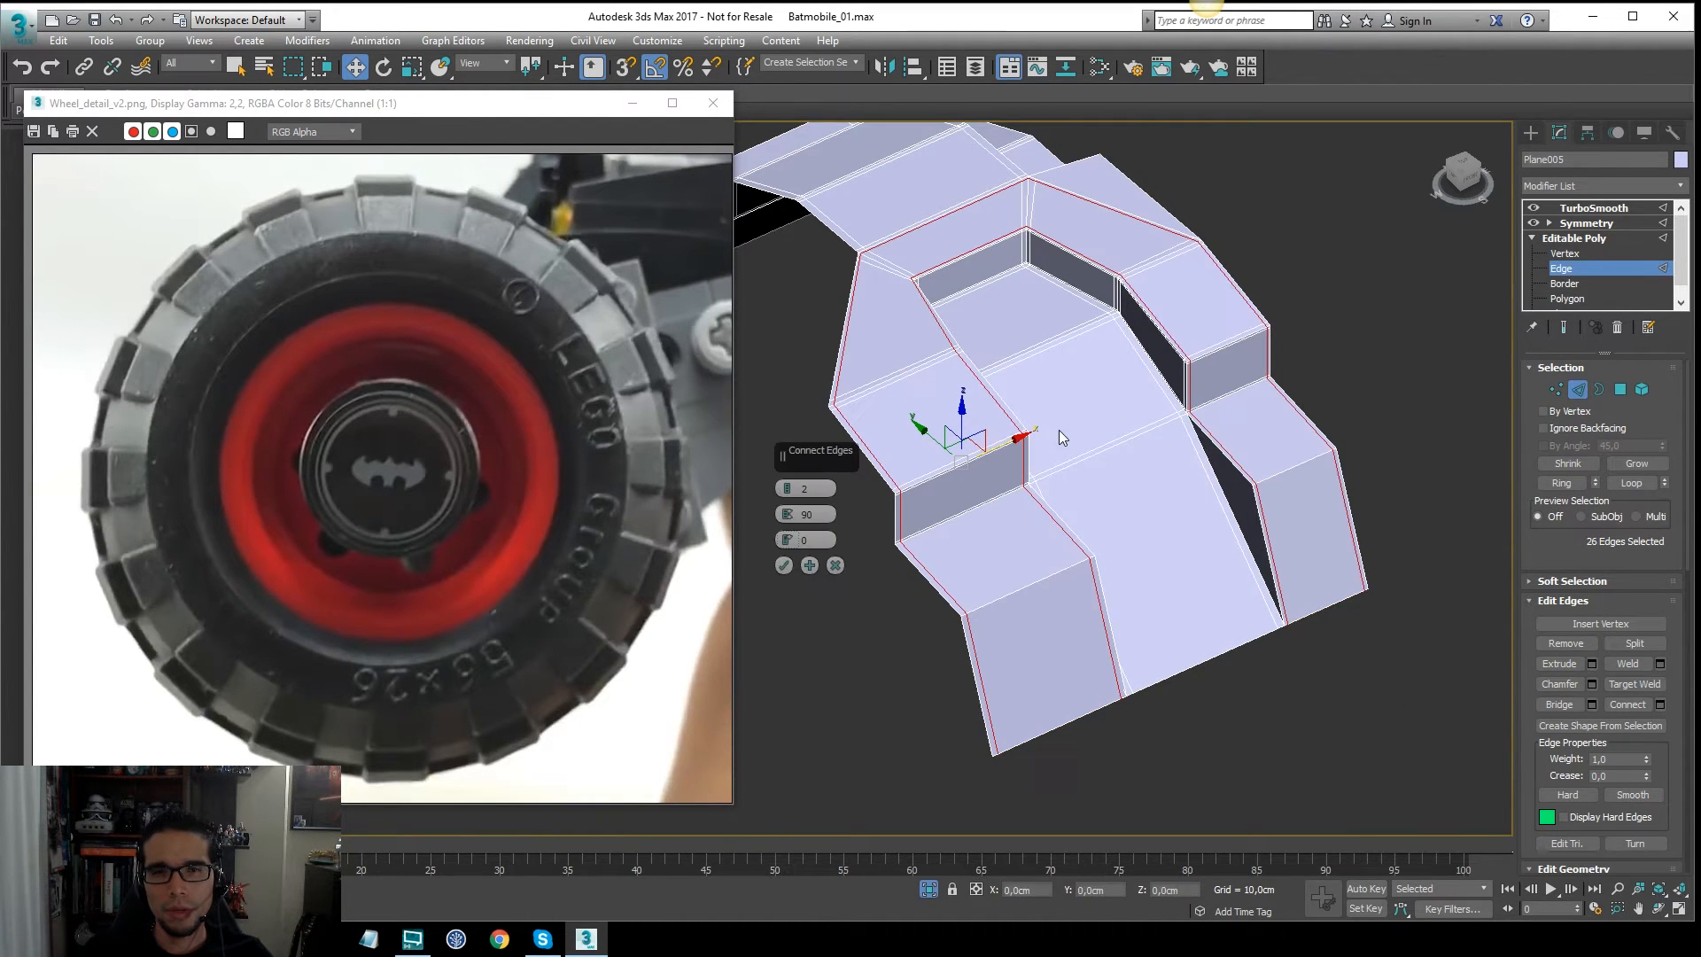
left_click(784, 566)
Step: Display the smoothed result with mesh edges and examine the middle of the recess's end wall at the mirror seam
scroll(1169, 454, "up", 2)
left_click(1565, 332)
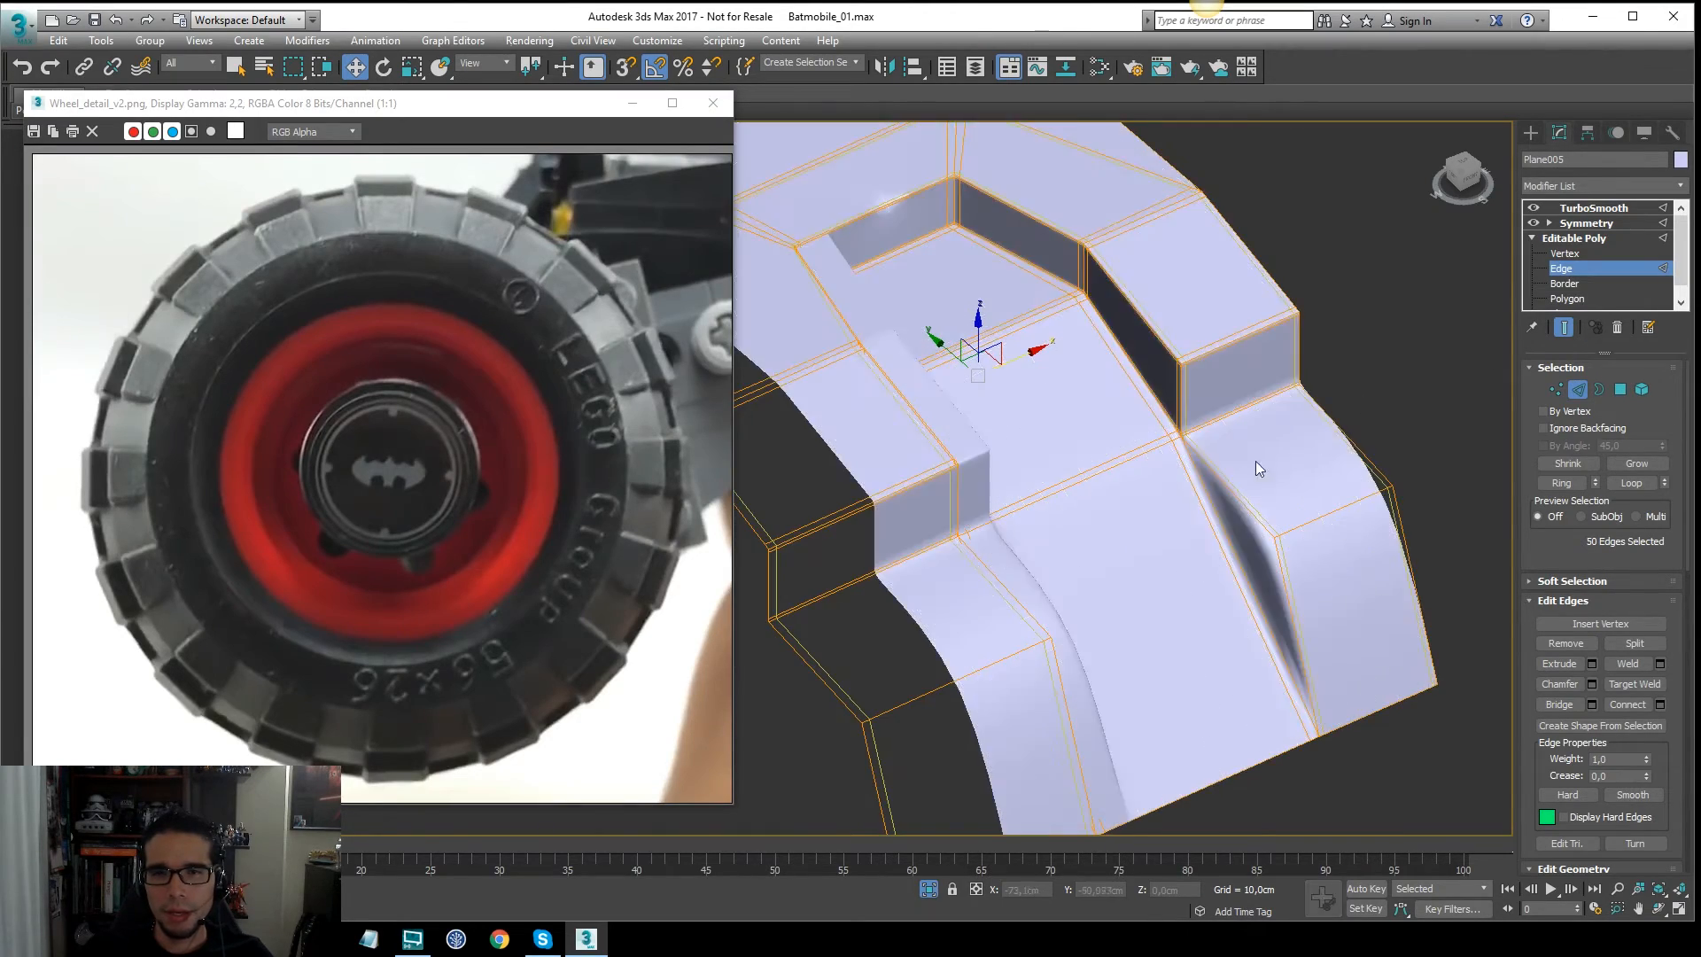
middle_click_drag(1257, 461, 1138, 266, "alt")
scroll(1137, 258, "up", 4)
key("F4")
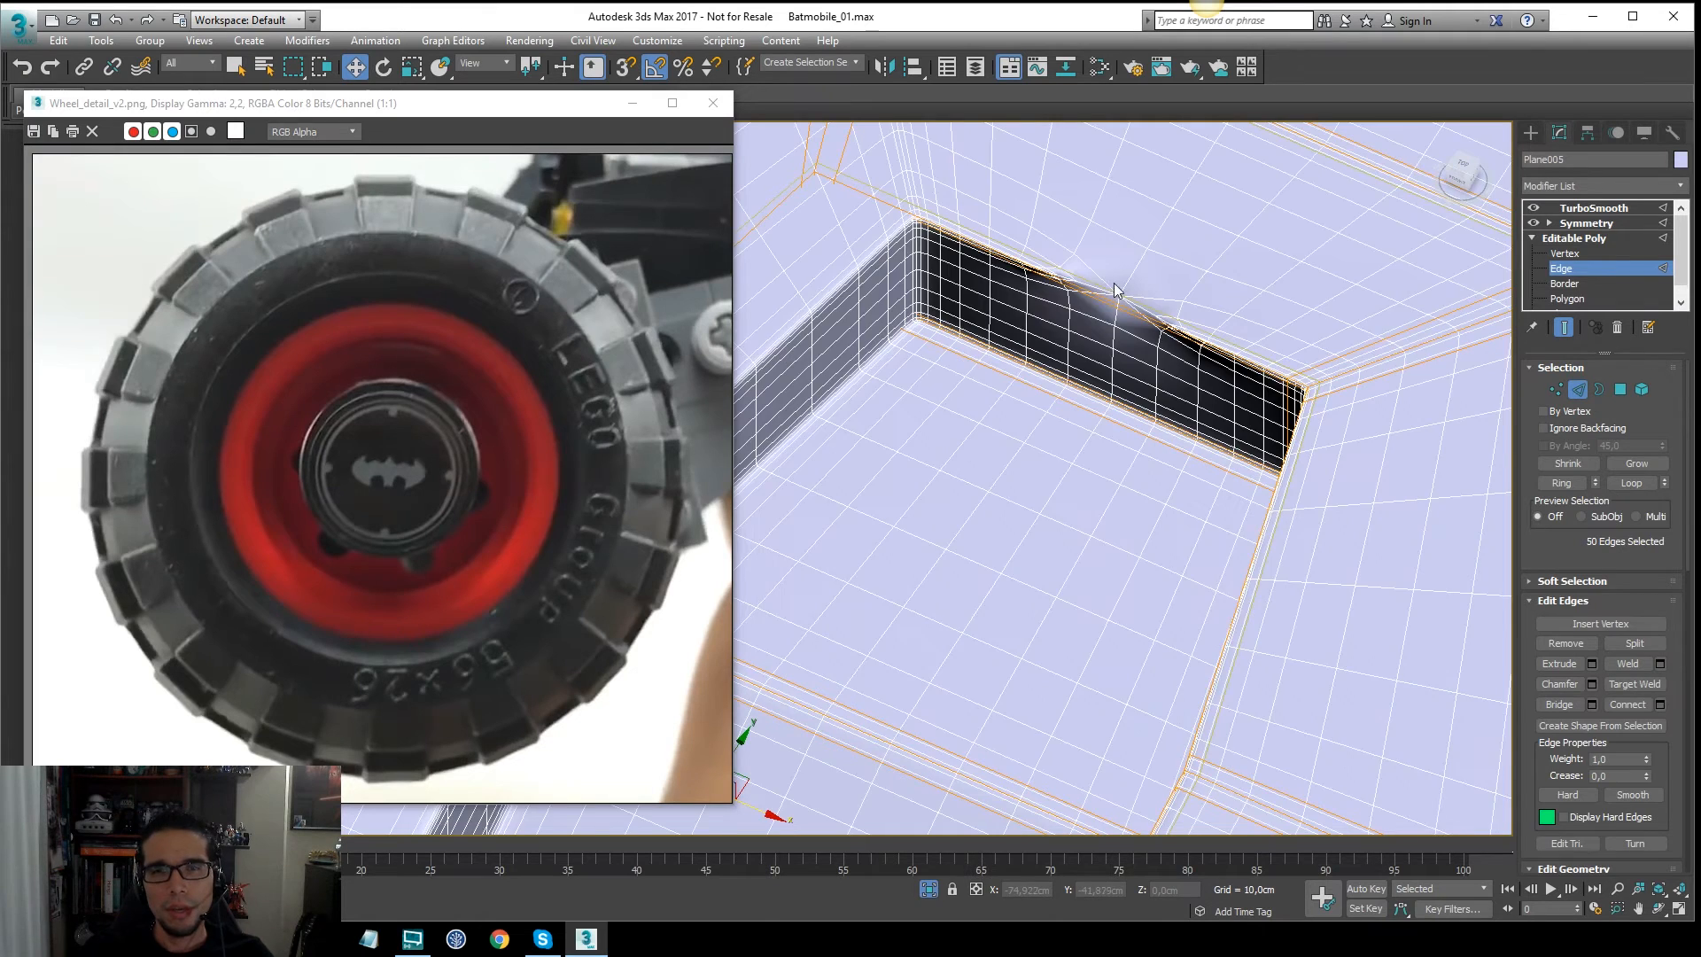
scroll(1090, 284, "up", 2)
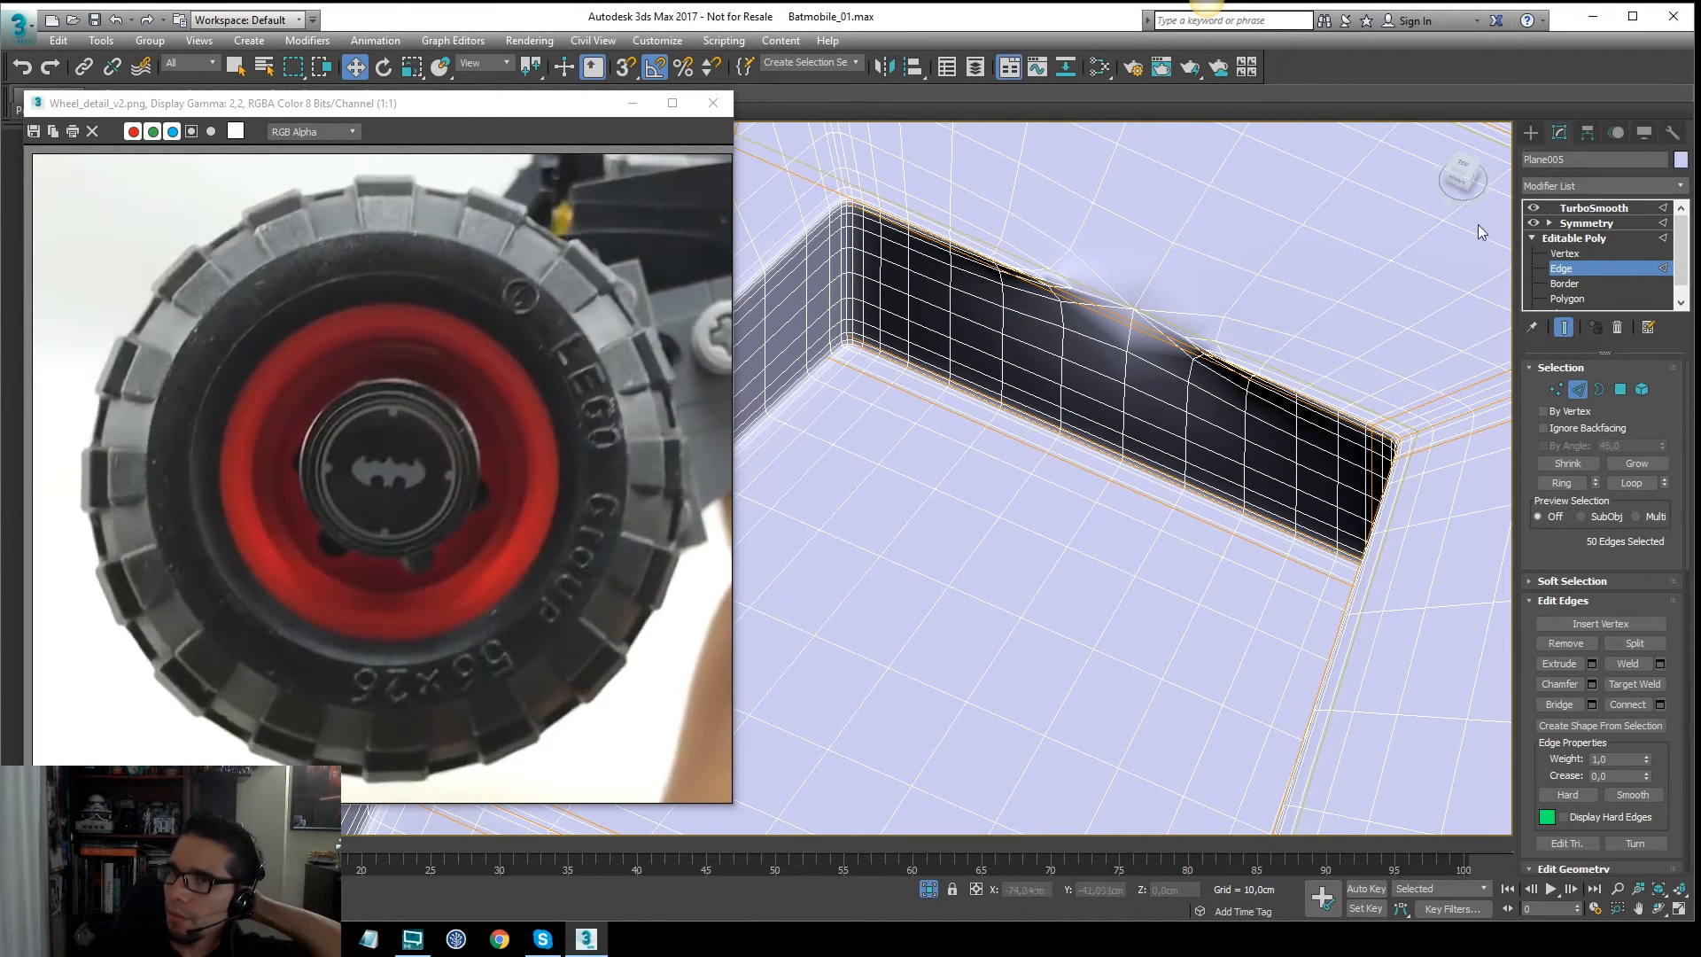
Step: Set the Symmetry modifier's weld seam threshold to 0,01cm
left_click(1604, 237)
left_click(1602, 228)
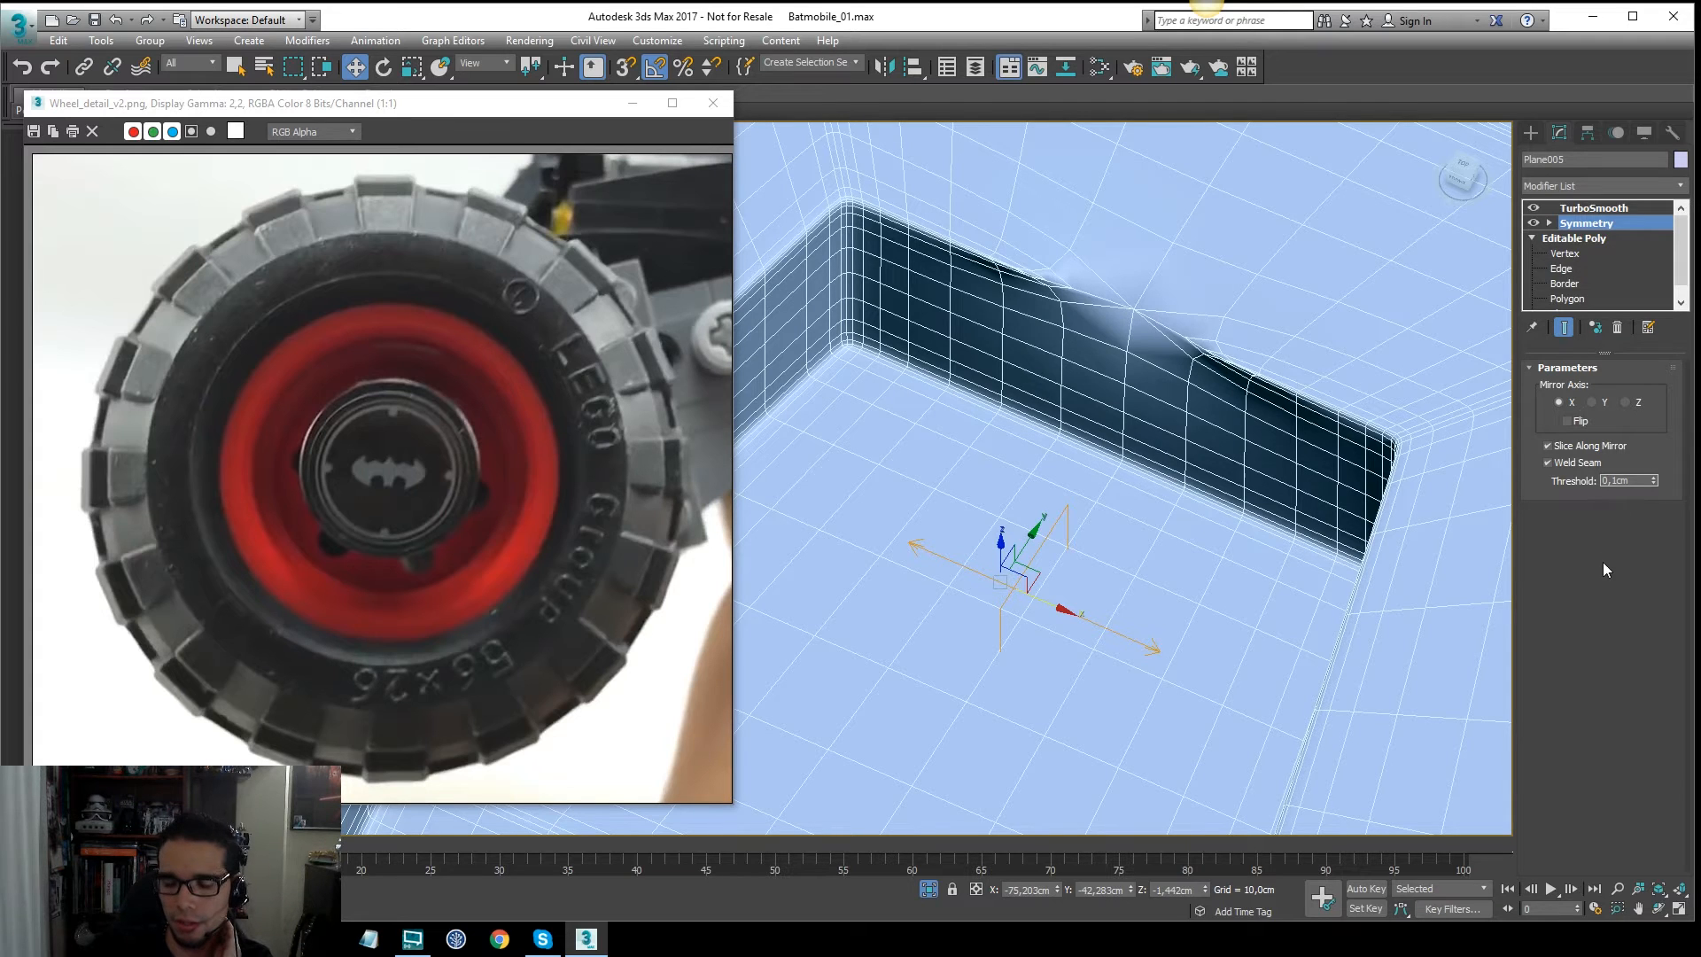
type("0")
key("Return")
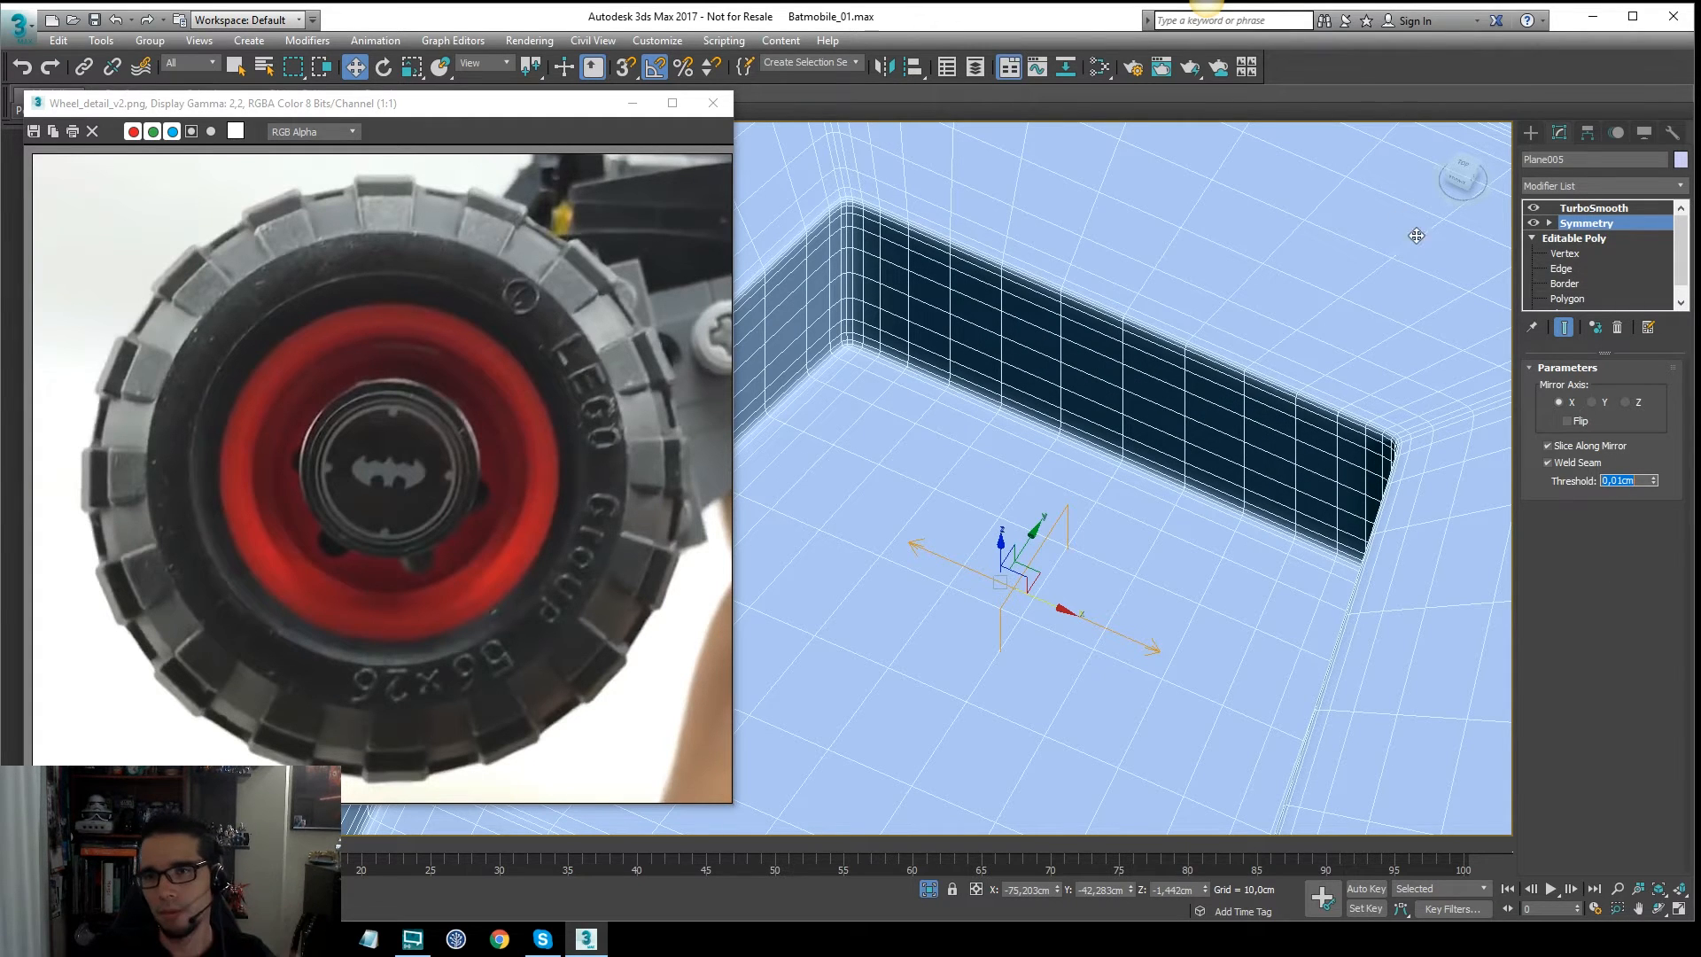
Step: Examine the smoothed tread with and without mesh edges, checking the recess wall and the tapered side of the lower block
left_click(1606, 239)
key("F4")
middle_click_drag(1259, 331, 1188, 370)
scroll(1181, 346, "down", 5)
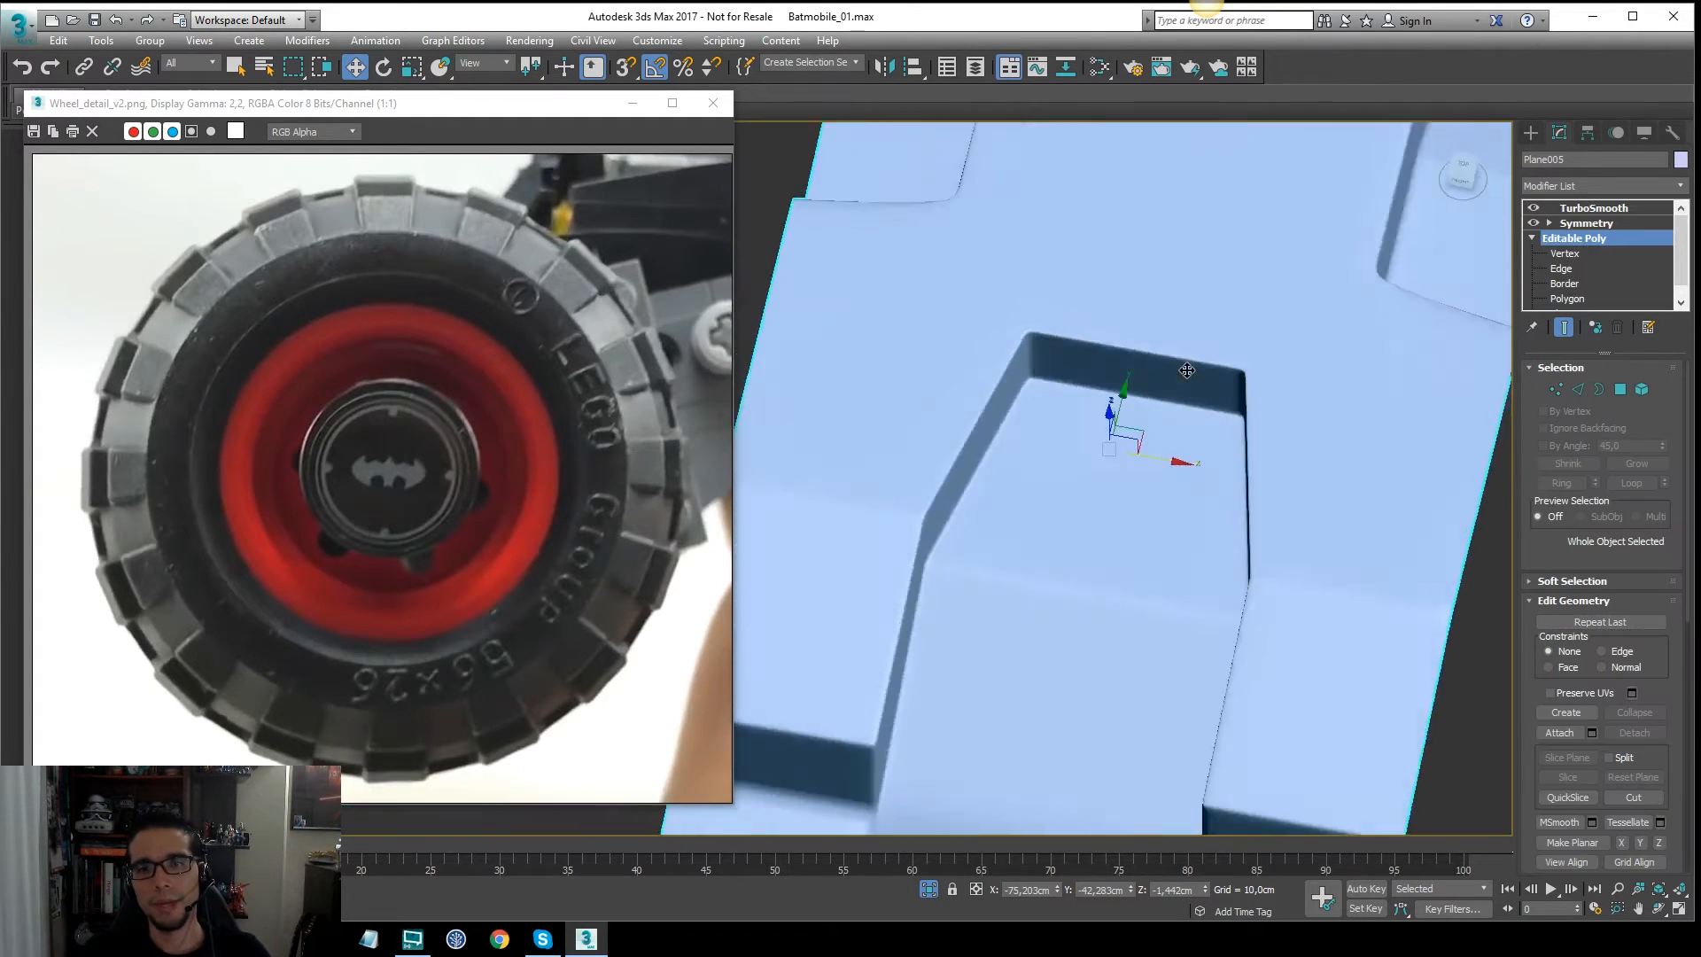
key("F4")
scroll(1223, 345, "down", 8)
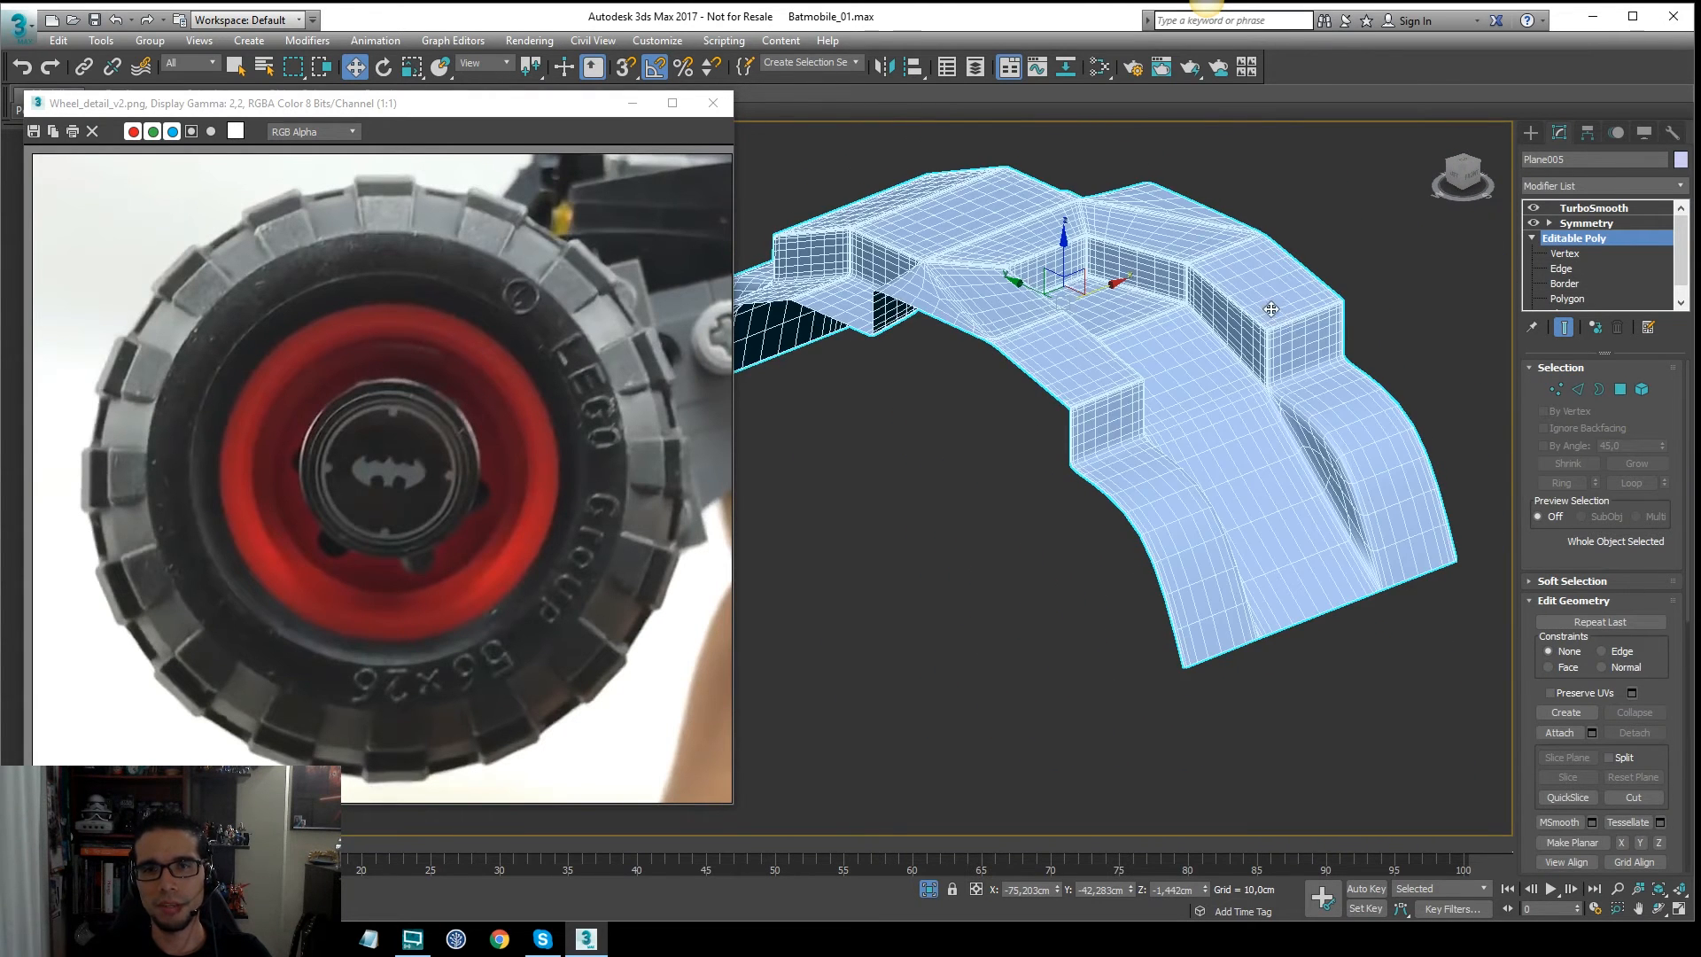
scroll(1271, 309, "up", 4)
key("F4")
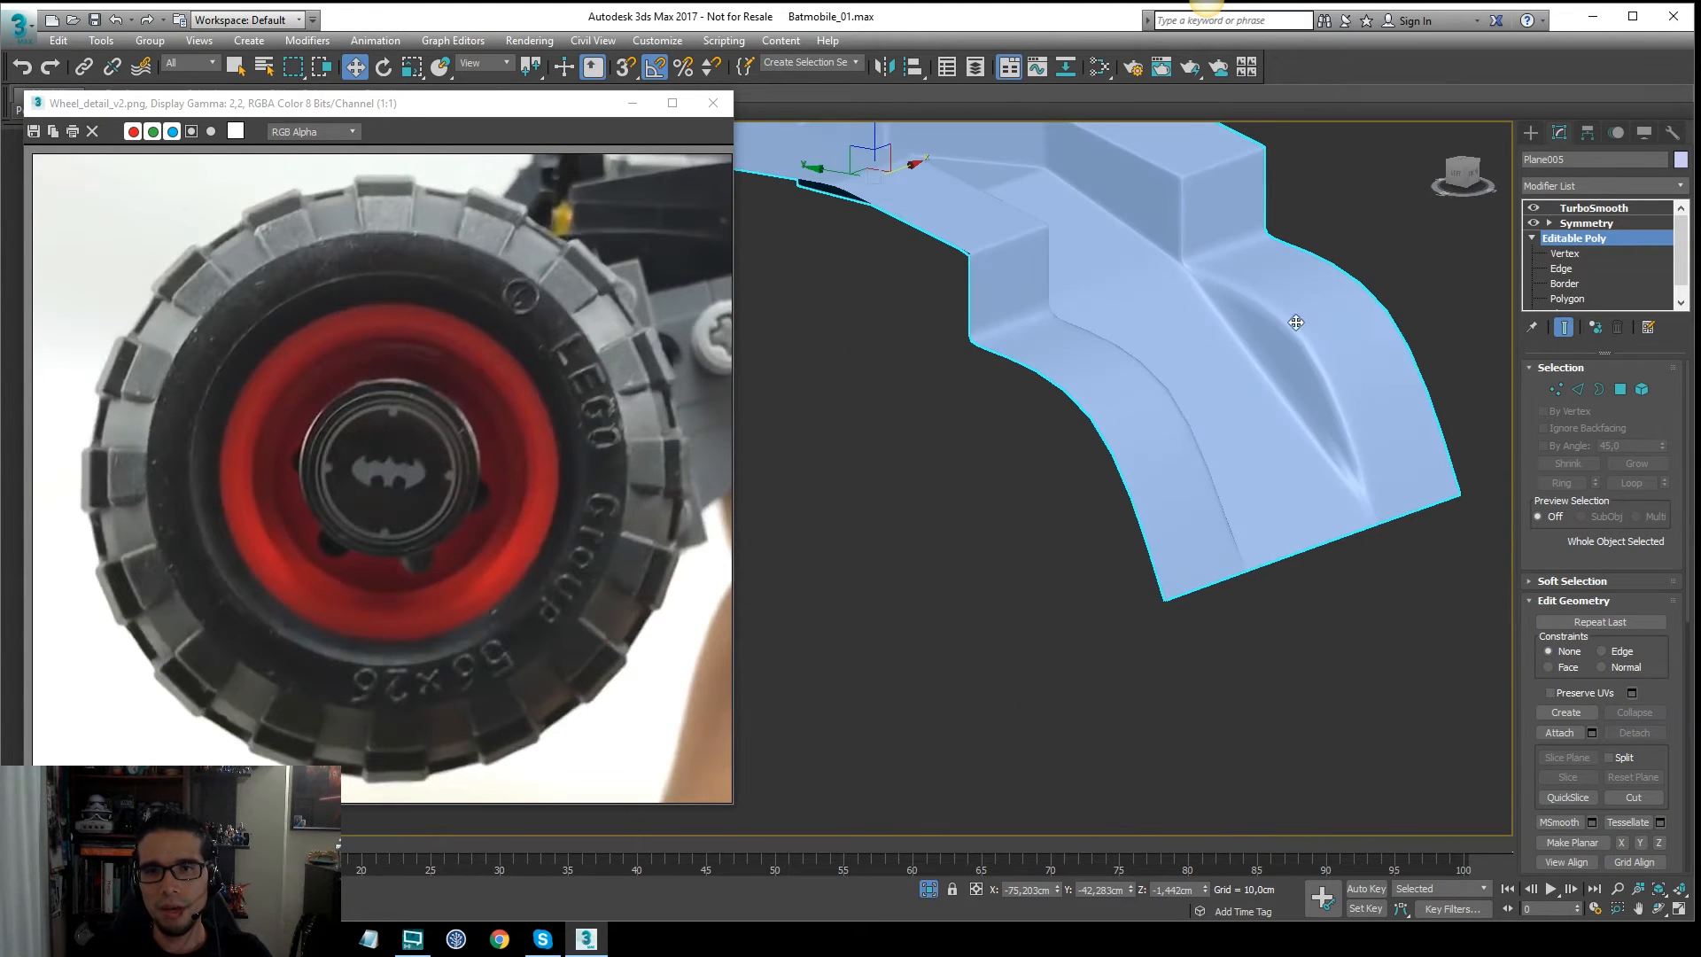
scroll(1342, 297, "up", 3)
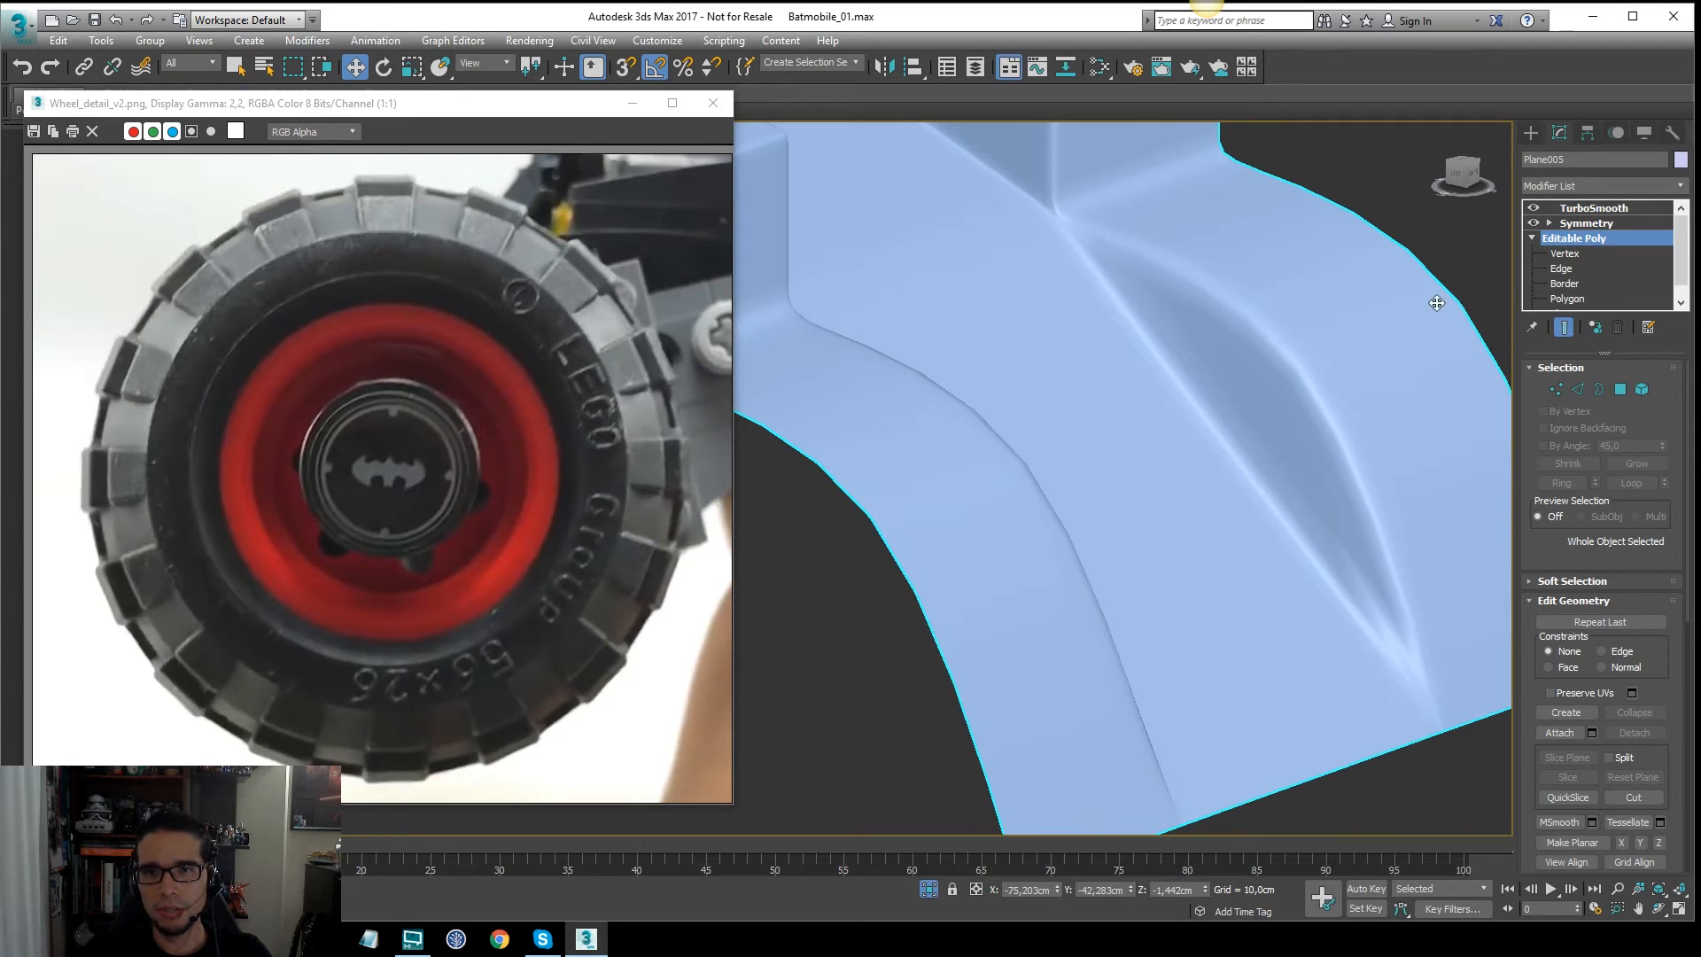
Step: Preview connecting the long side edges of the lower block's outer face with 1 segment and slide -96, checking the smoothed result
left_click(1564, 327)
key("F4")
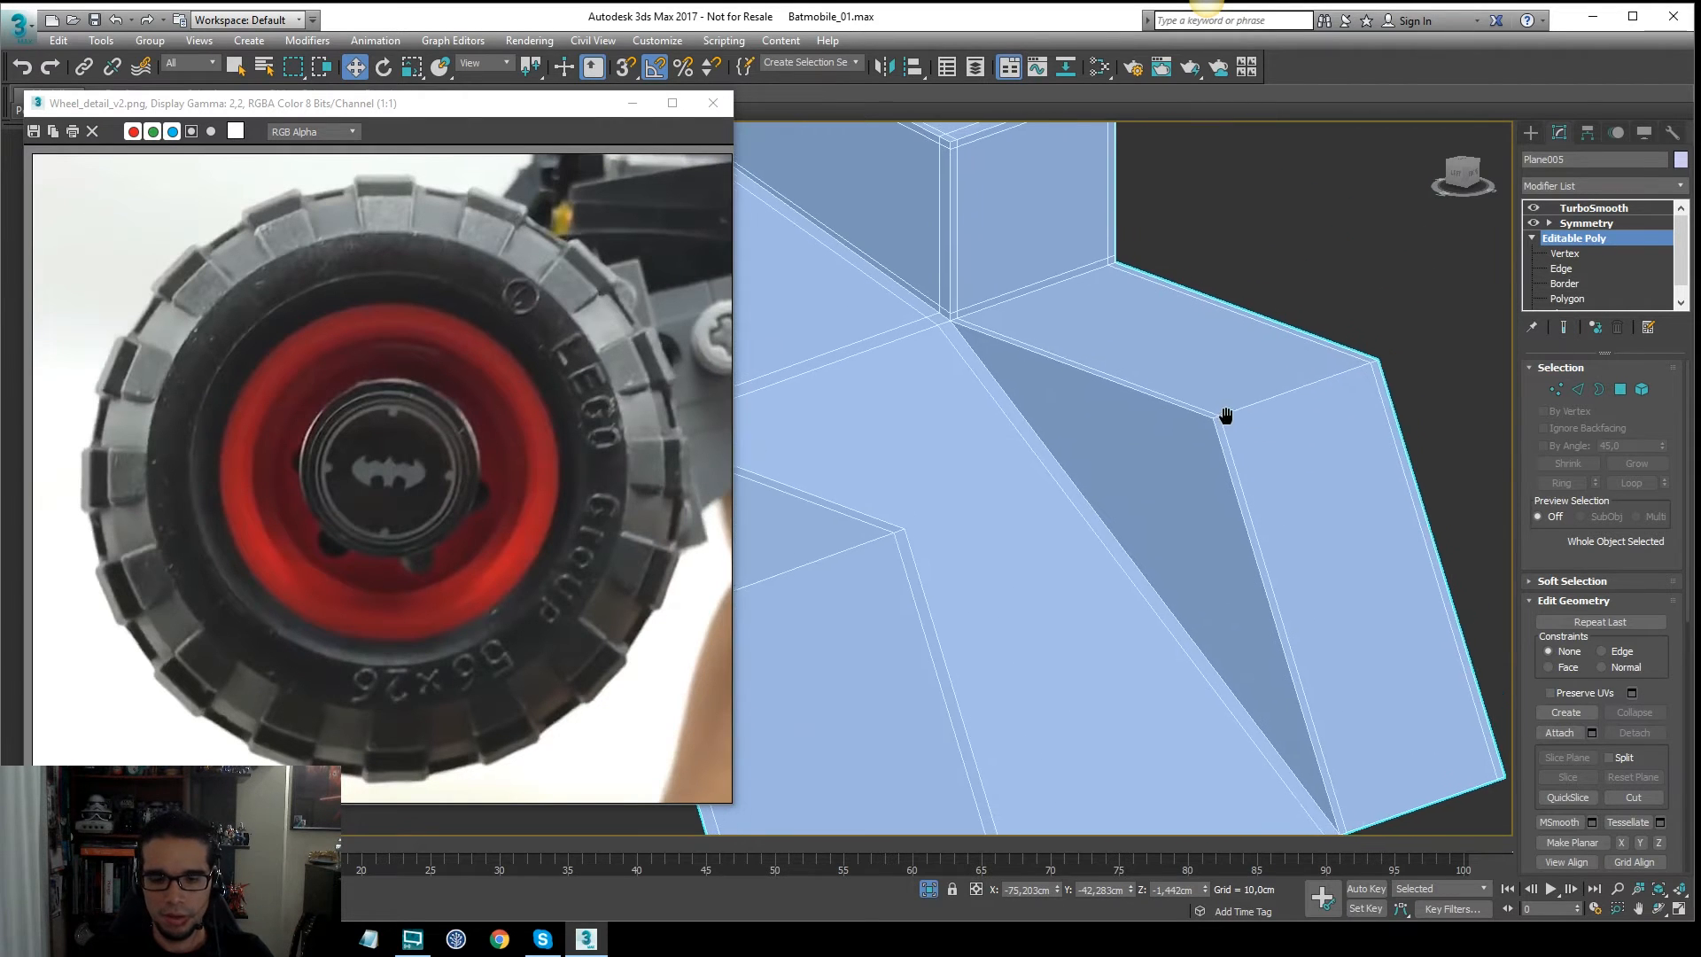
key("2")
left_click_drag(1212, 480, 1210, 483)
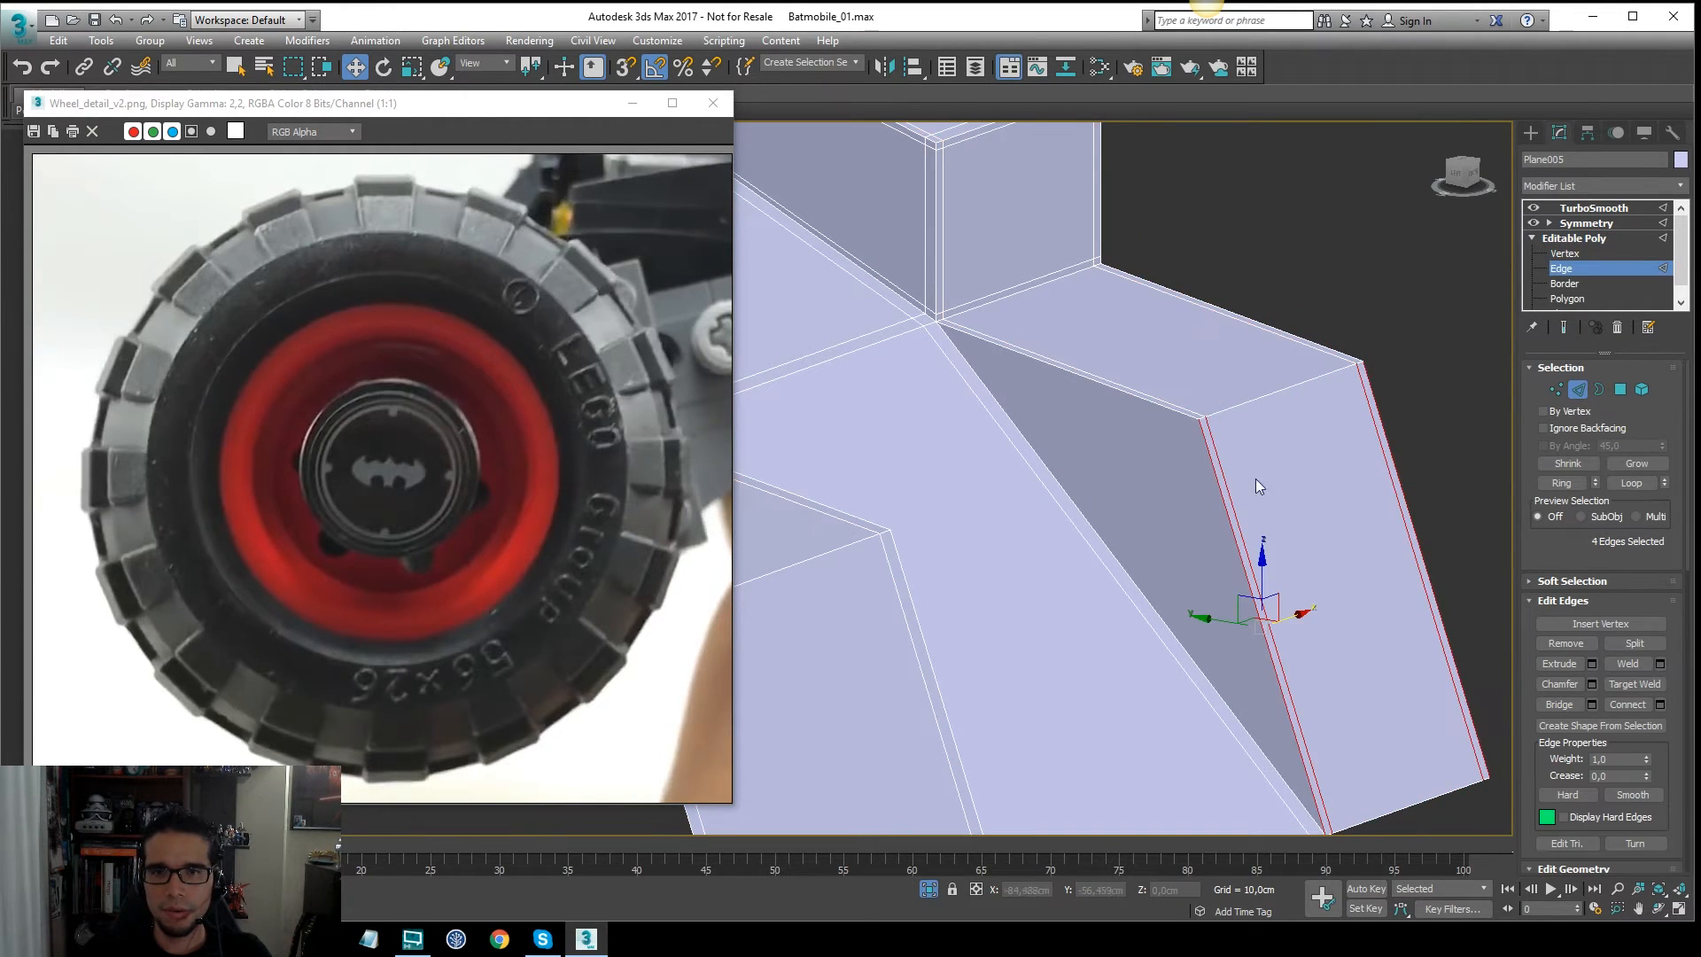
right_click(1253, 471)
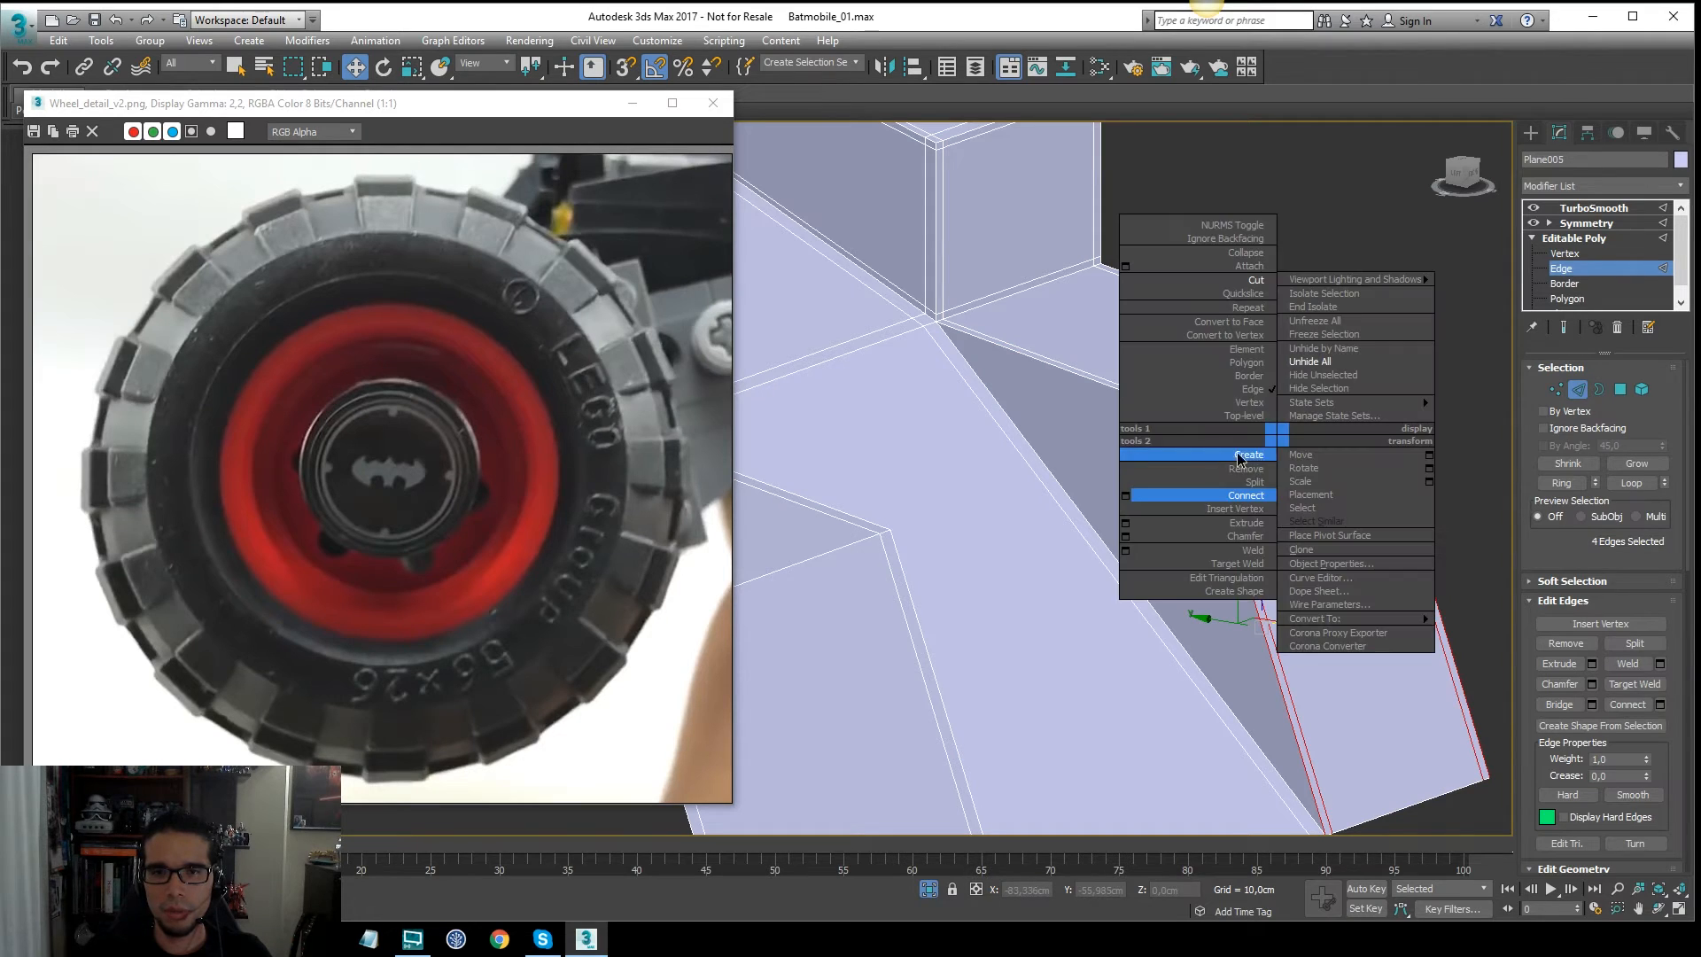
left_click(1143, 489)
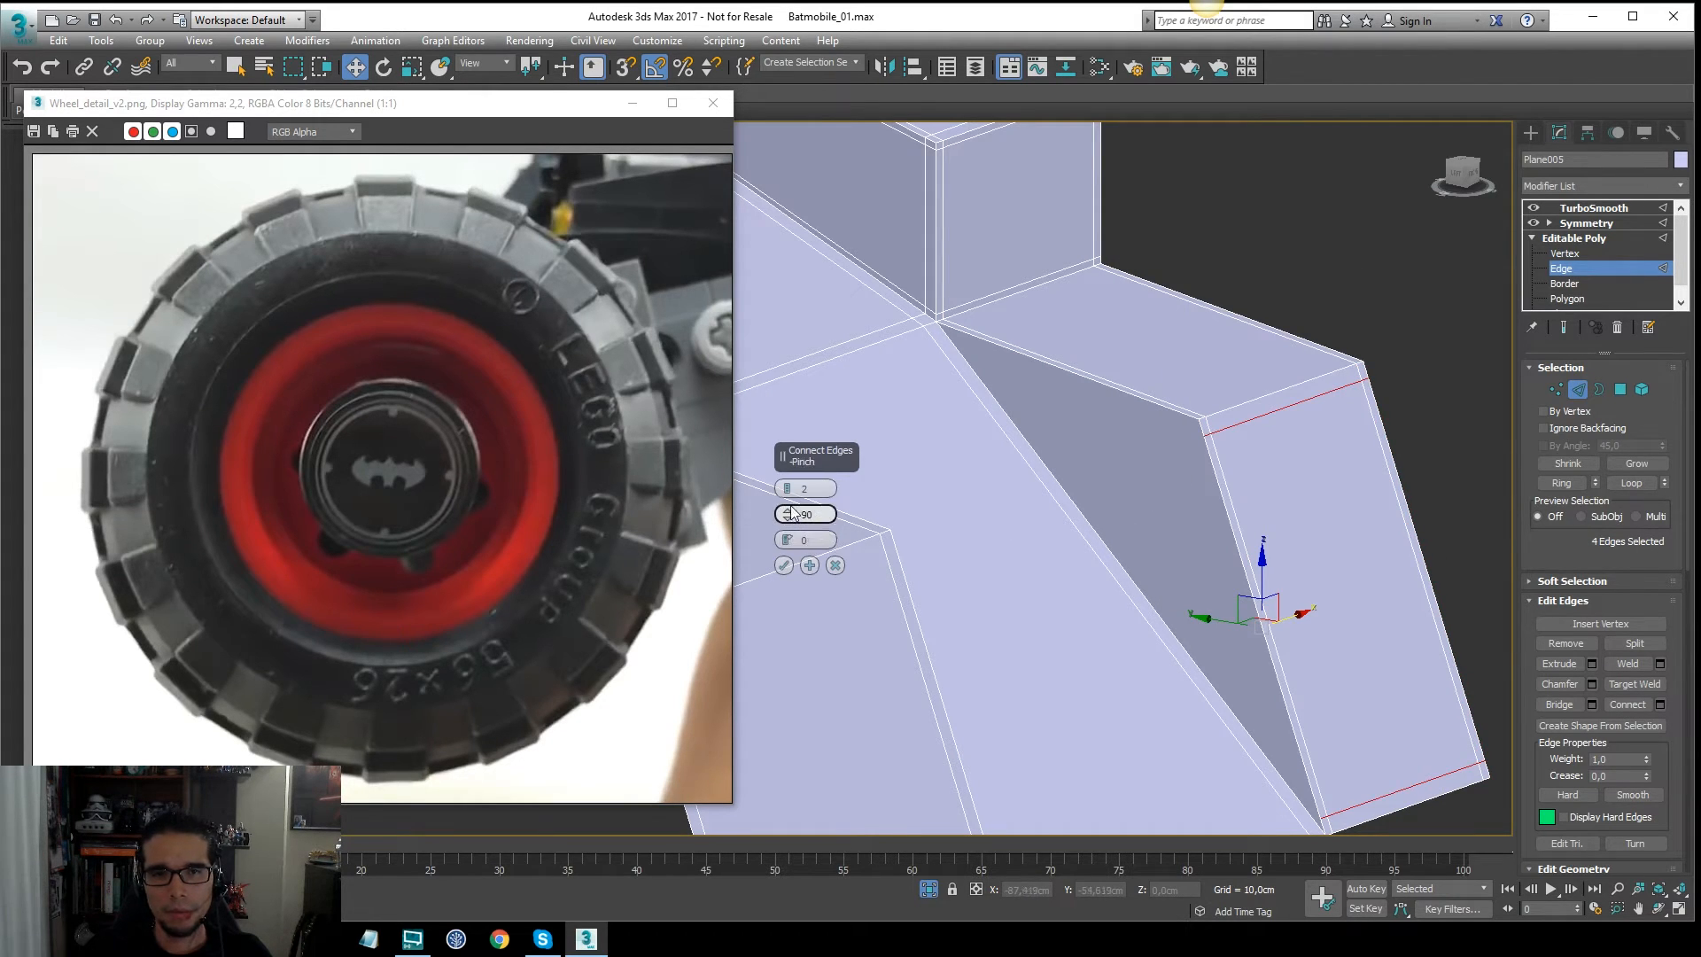
left_click_drag(788, 488, 794, 627)
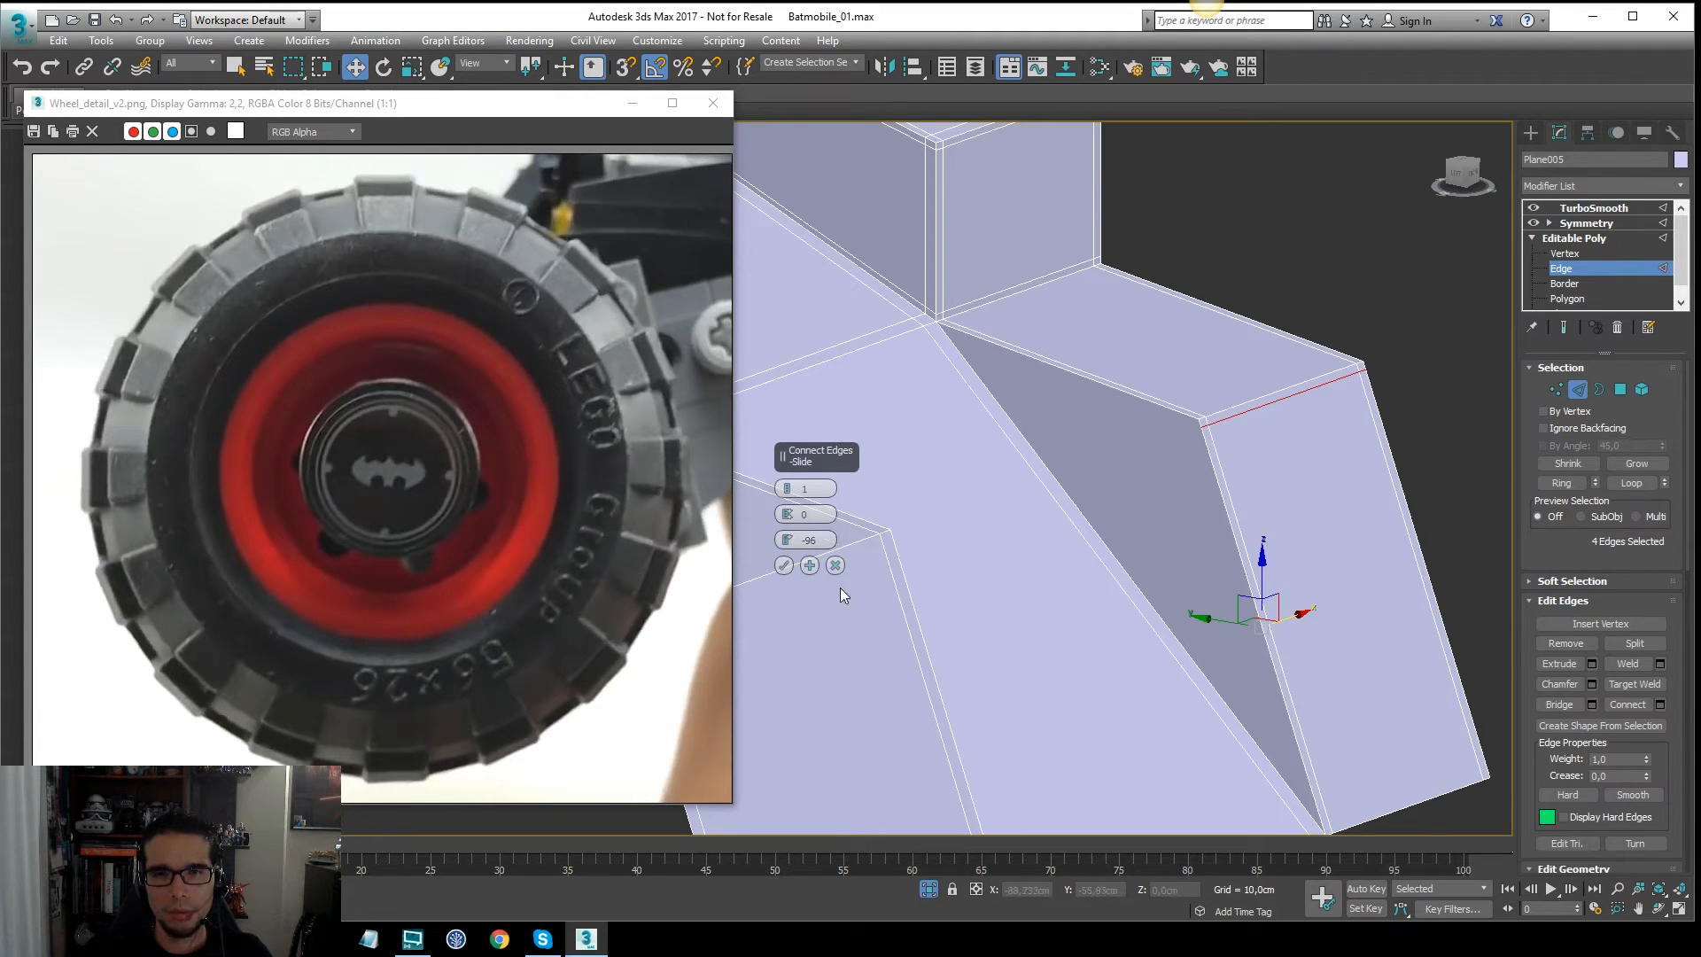
left_click(1564, 327)
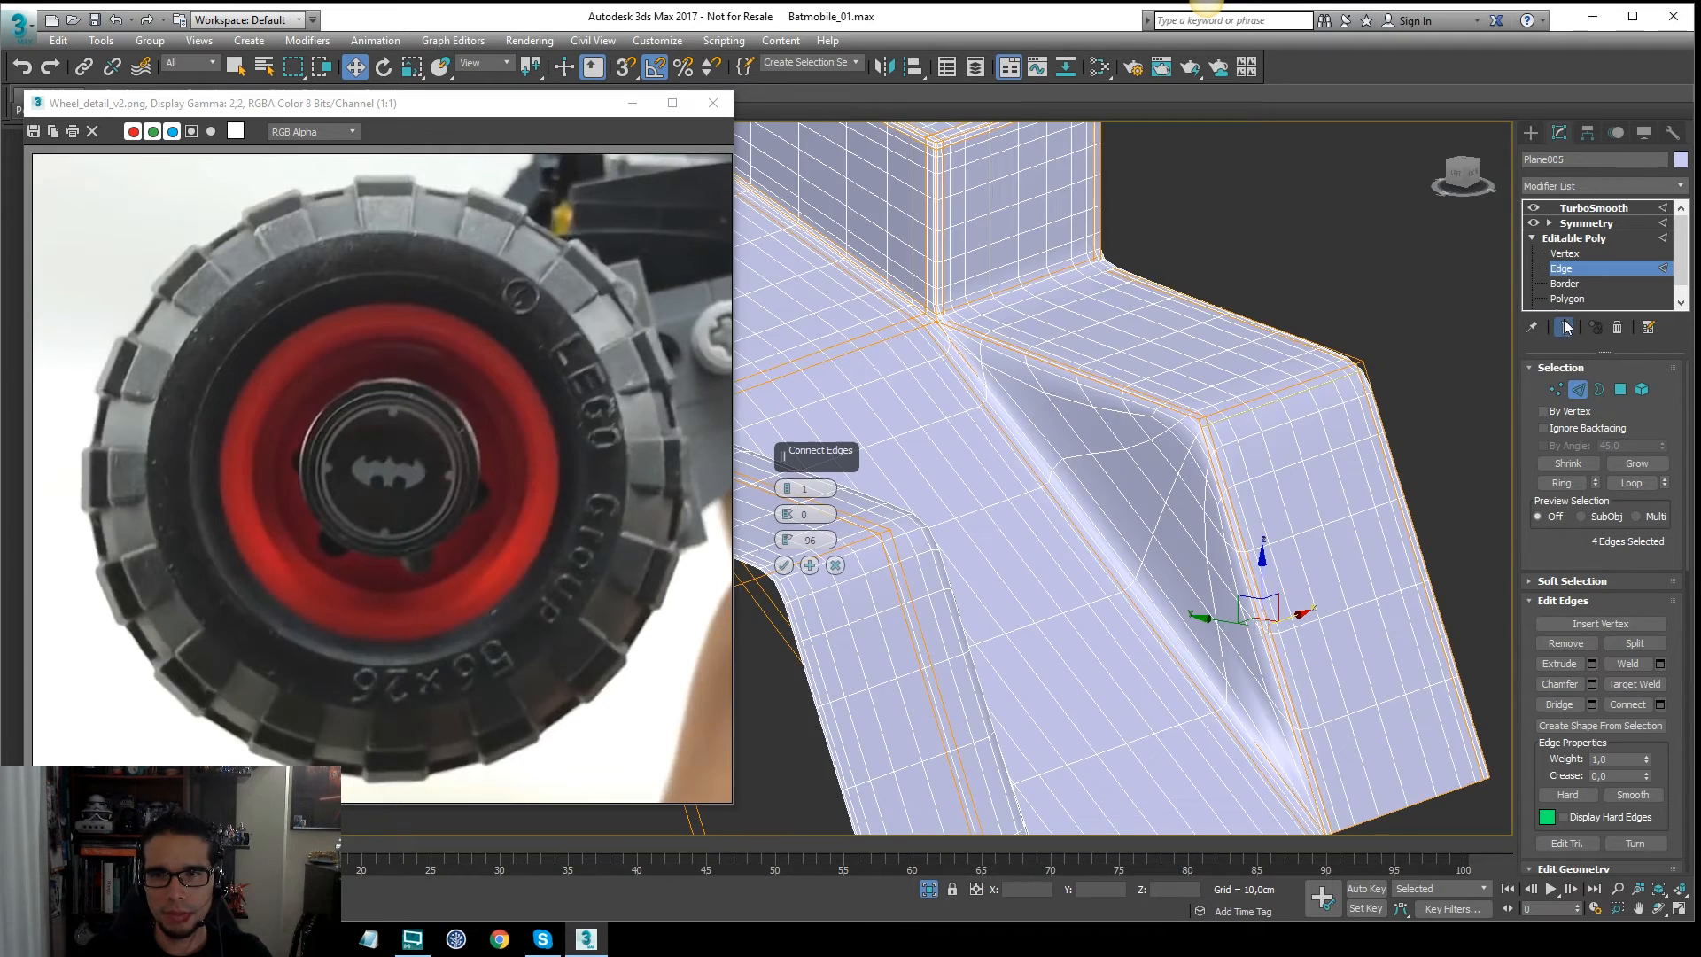
middle_click_drag(1417, 470, 1097, 443, "alt")
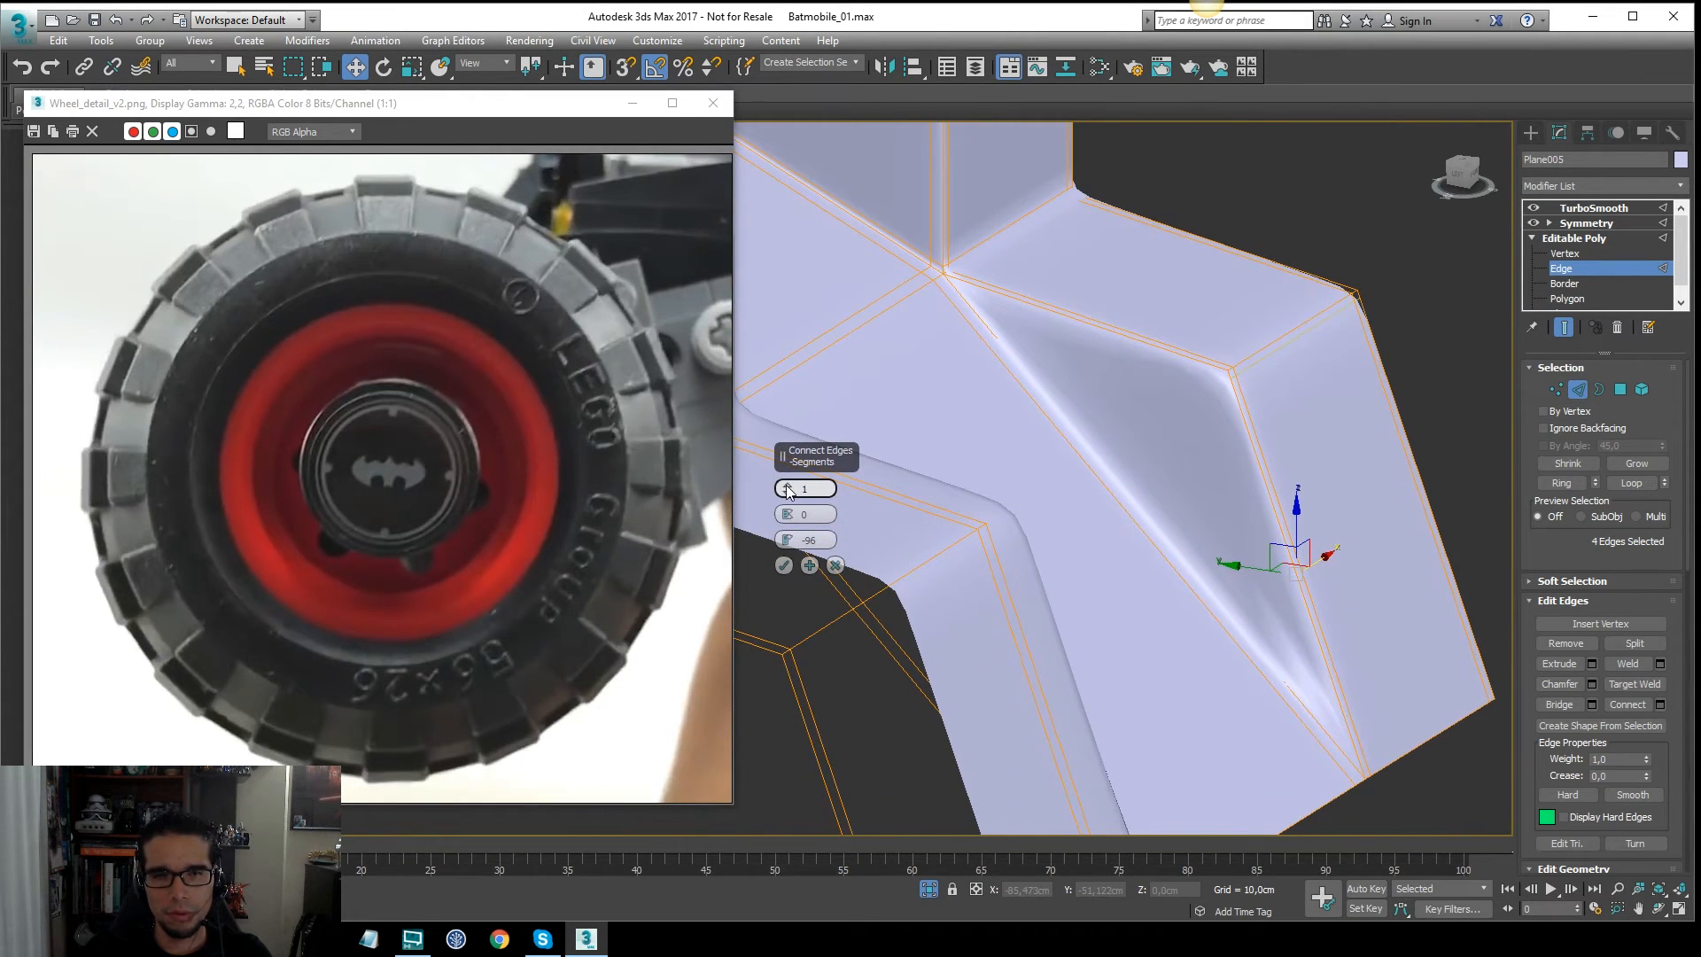
Step: Change the connection on the lower block's outer face to 2 segments, pinch 95 and slide 0, check it smoothed, and accept it
left_click_drag(788, 493, 833, 174)
right_click(785, 540)
key("F4")
key("F4")
middle_click_drag(1042, 285, 1046, 244, "alt")
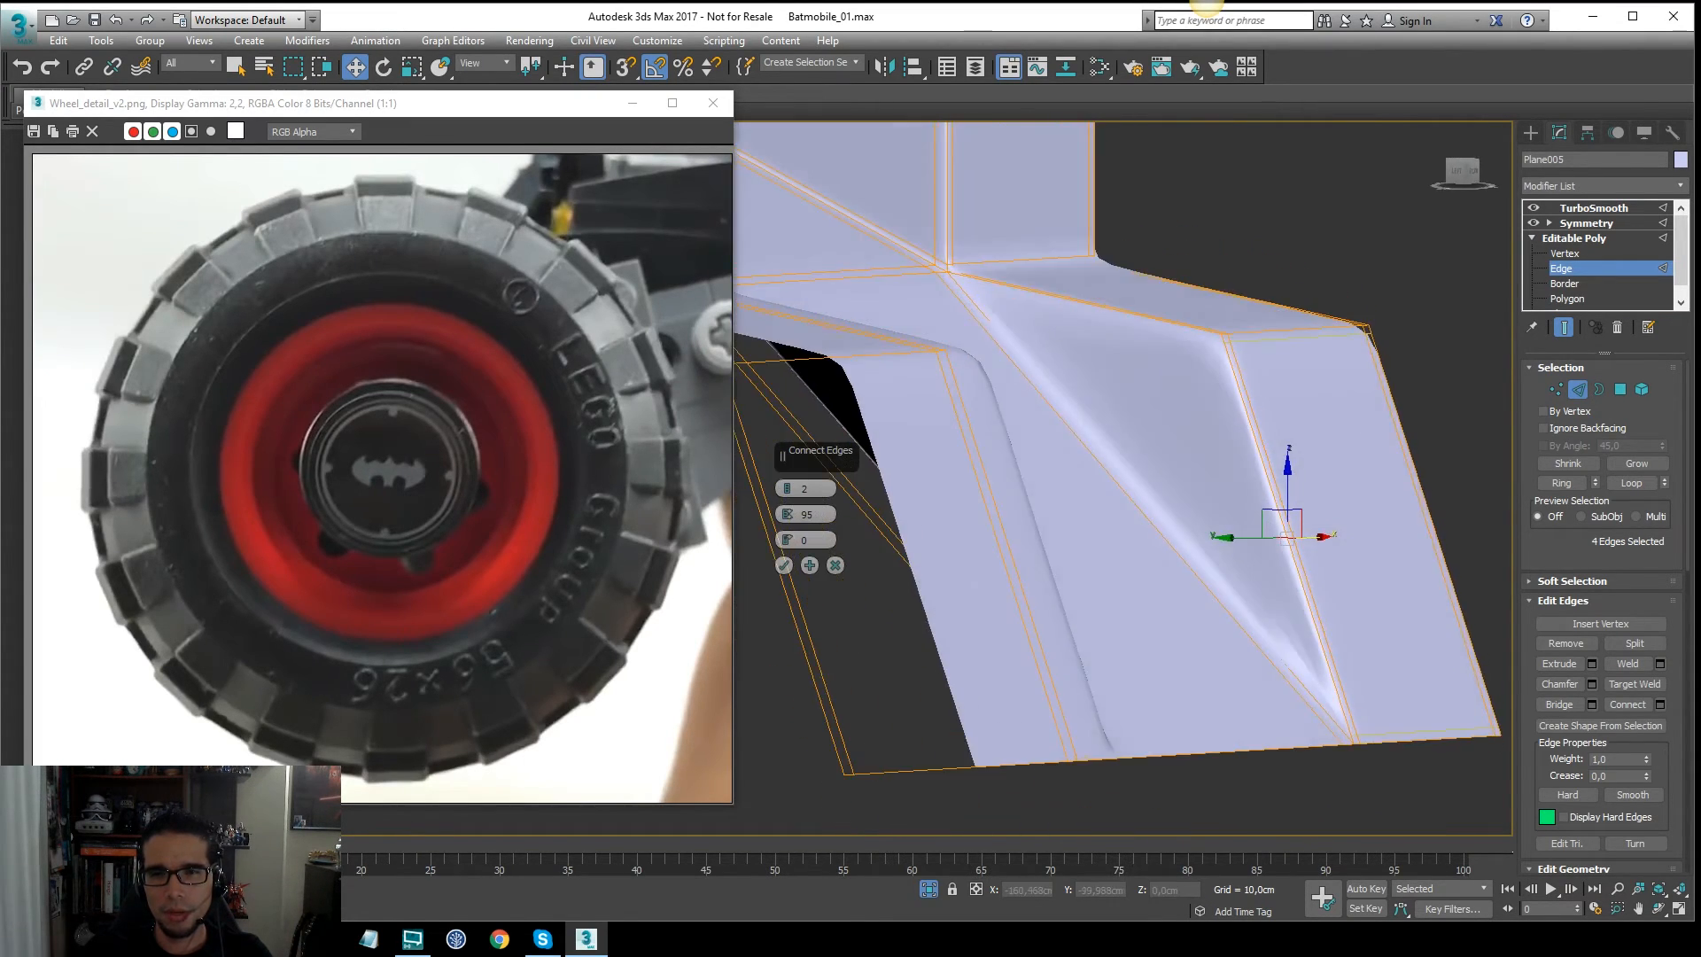
left_click(1565, 328)
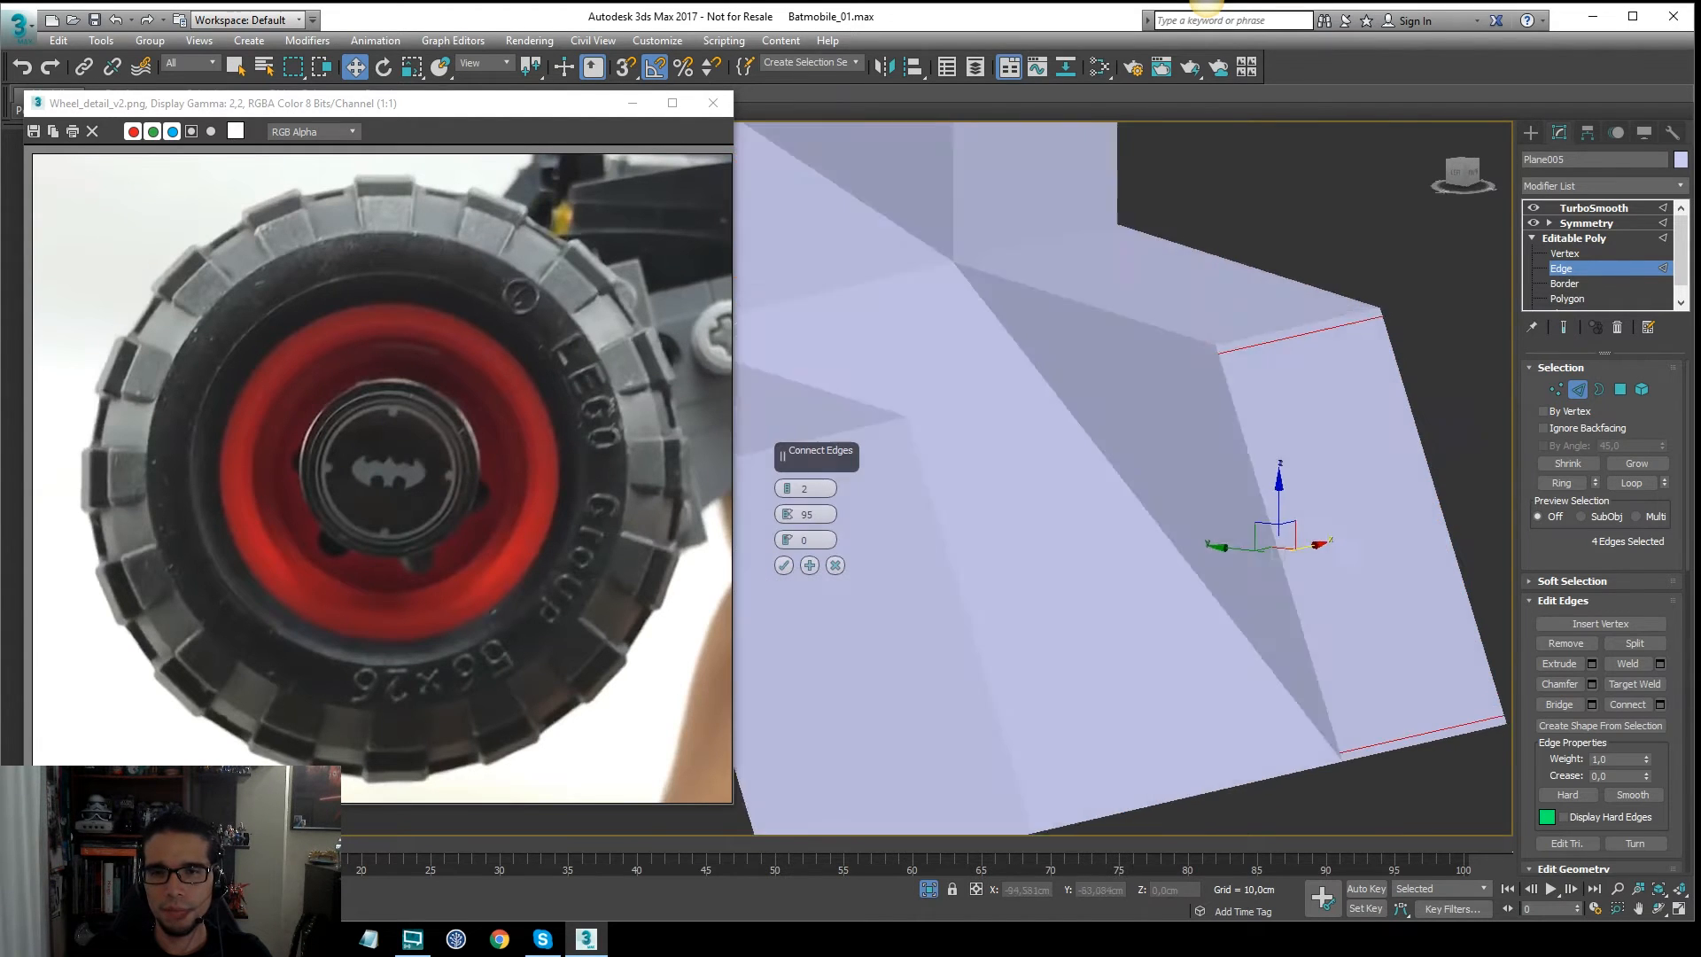
middle_click_drag(1225, 499, 1223, 470)
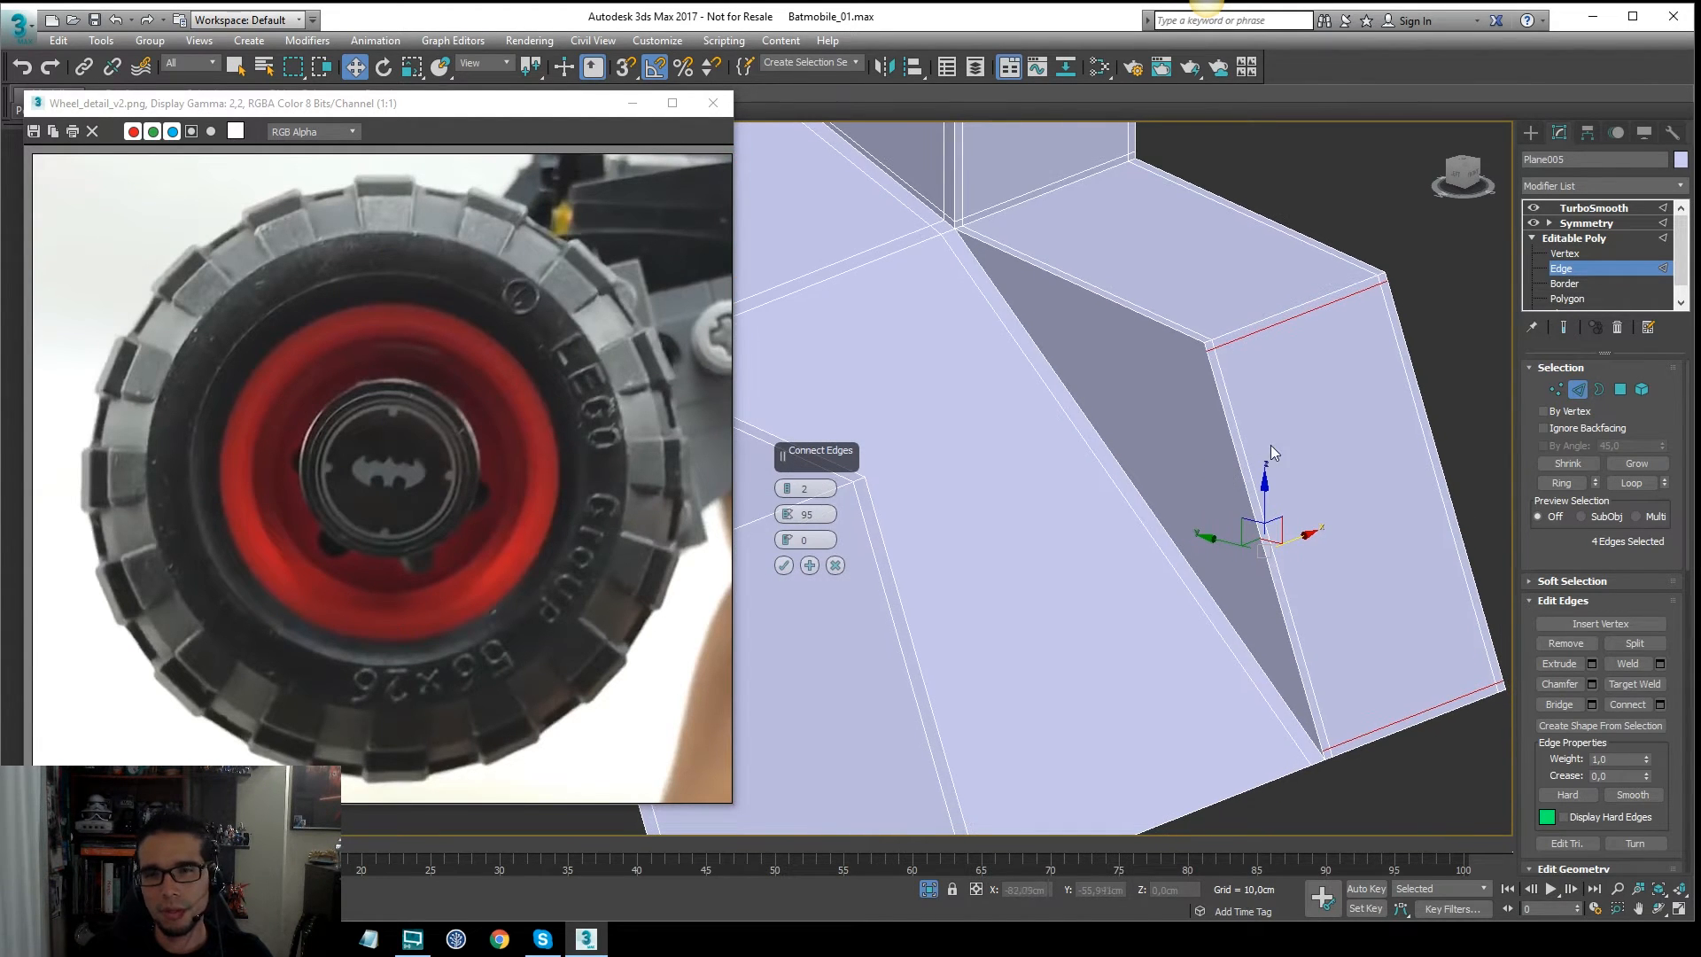
left_click(784, 565)
Step: Examine the lower corner of the block where the new support edge meets the tapered side
middle_click_drag(1132, 442, 1182, 308)
scroll(1204, 354, "down", 3)
scroll(1347, 544, "up", 3)
scroll(1214, 361, "up", 3)
scroll(1227, 351, "down", 1)
scroll(1182, 308, "down", 2)
scroll(1291, 537, "up", 2)
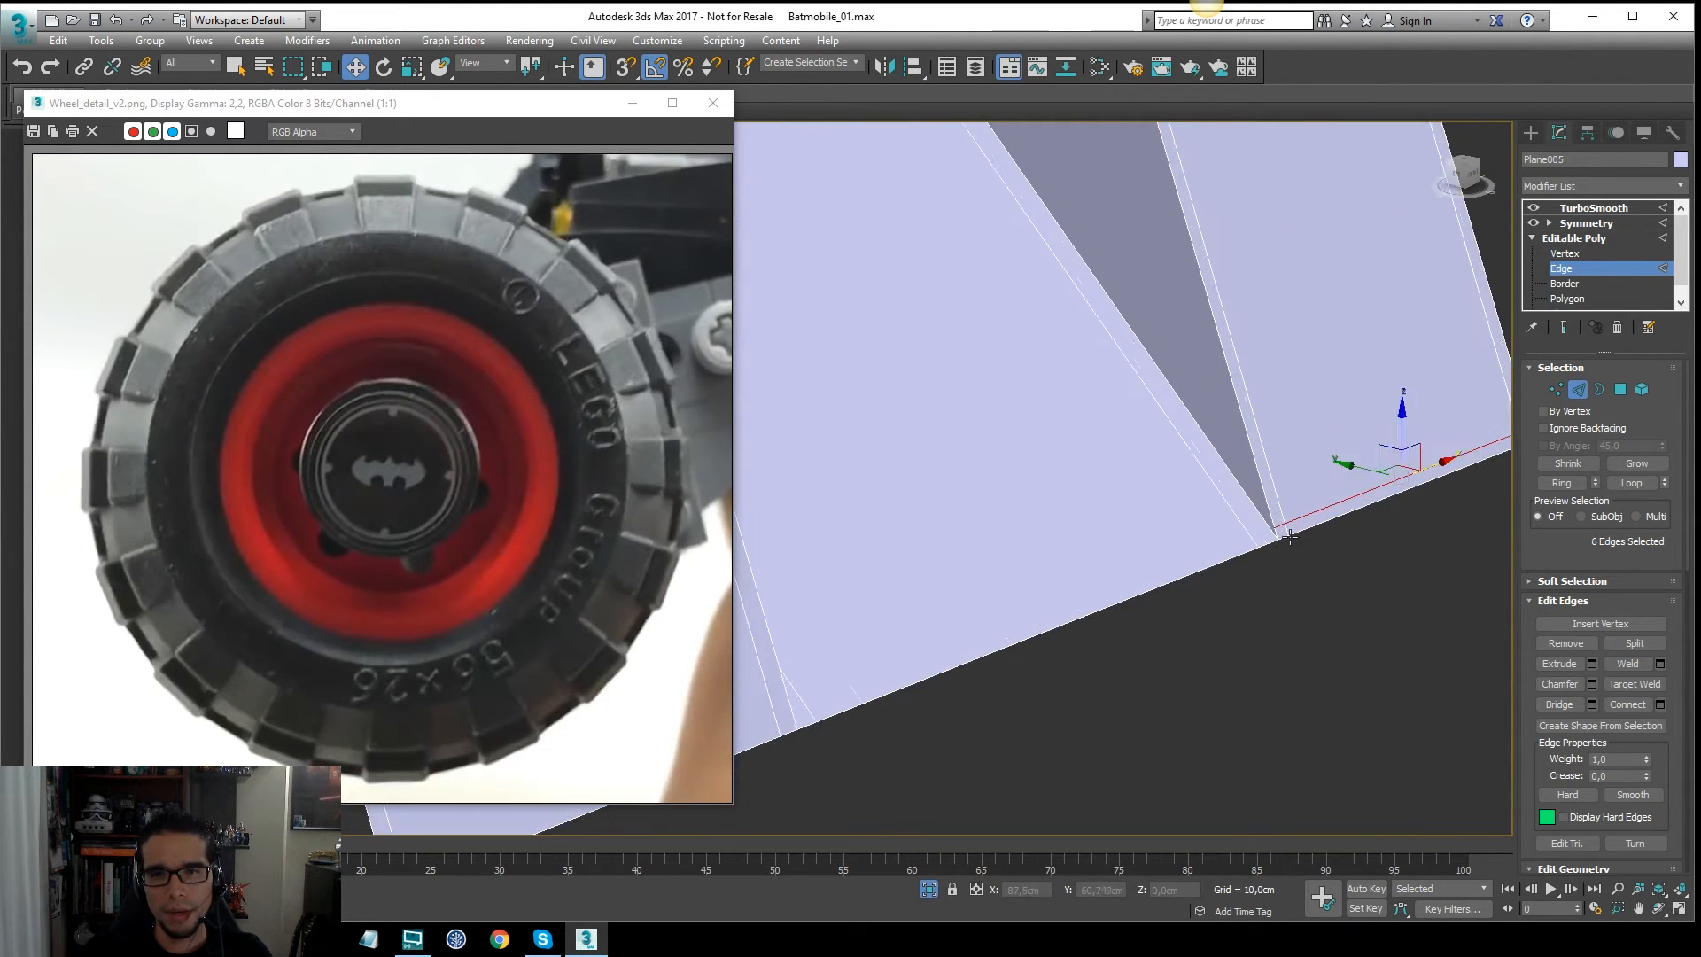
scroll(1290, 537, "down", 4)
scroll(1278, 452, "up", 3)
Step: Select the lower block's triangular tapered side polygon and inspect its three corners and their vertices
key("4")
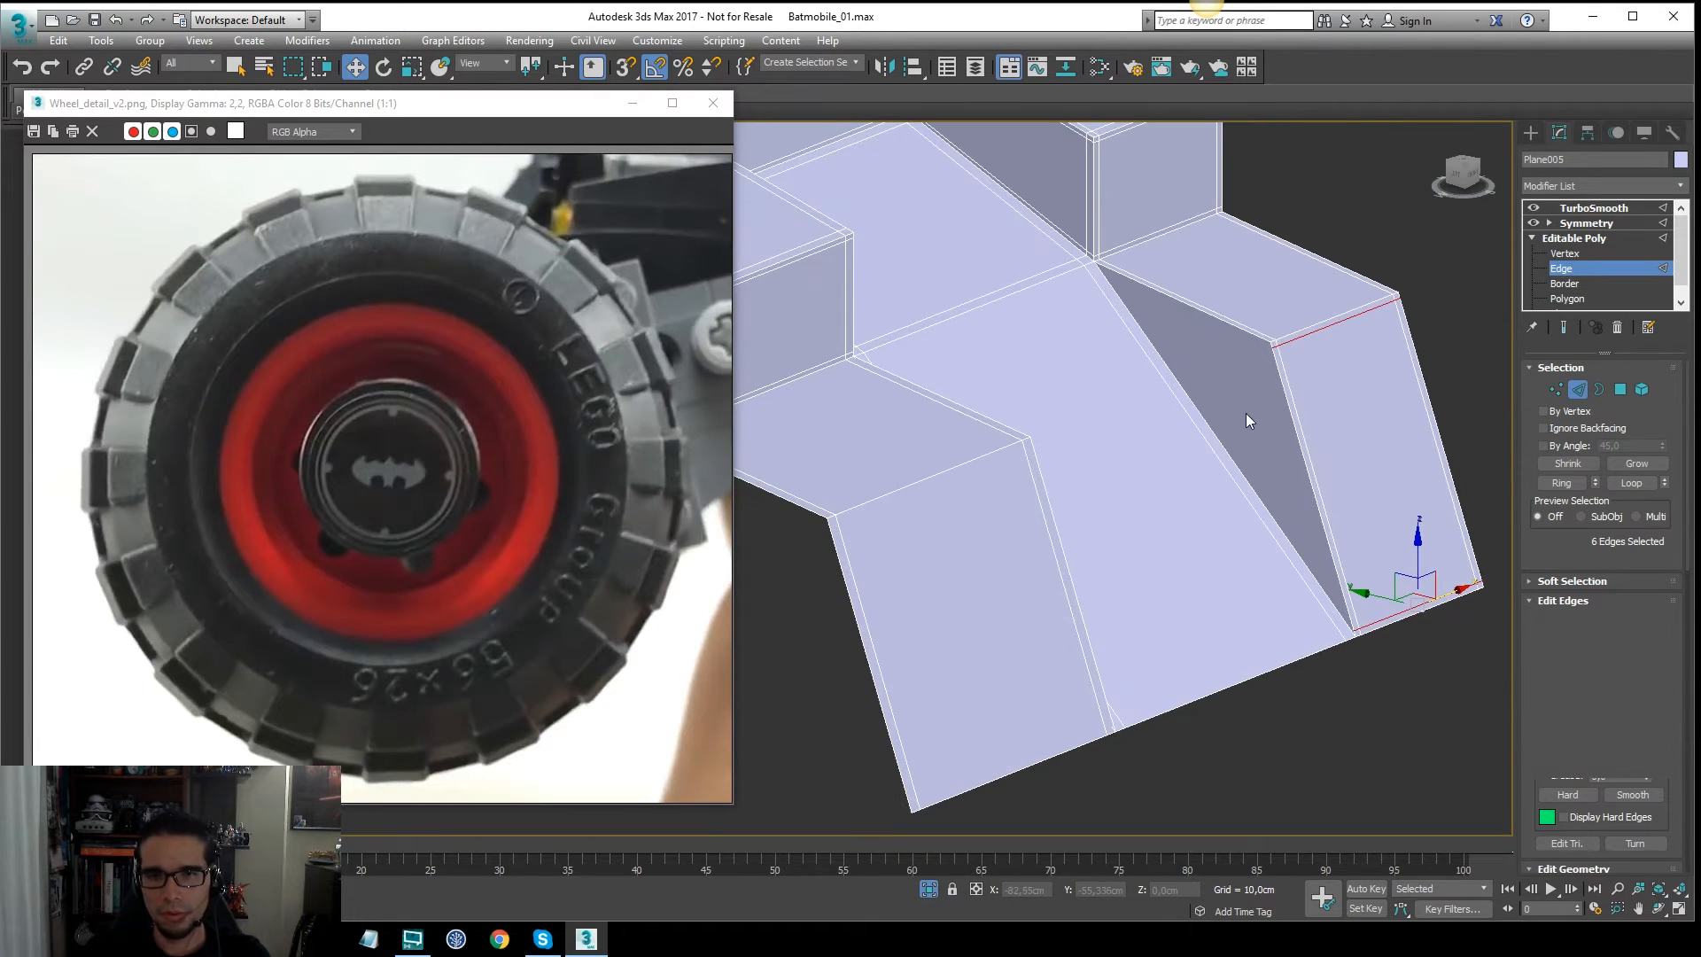
left_click(1239, 409)
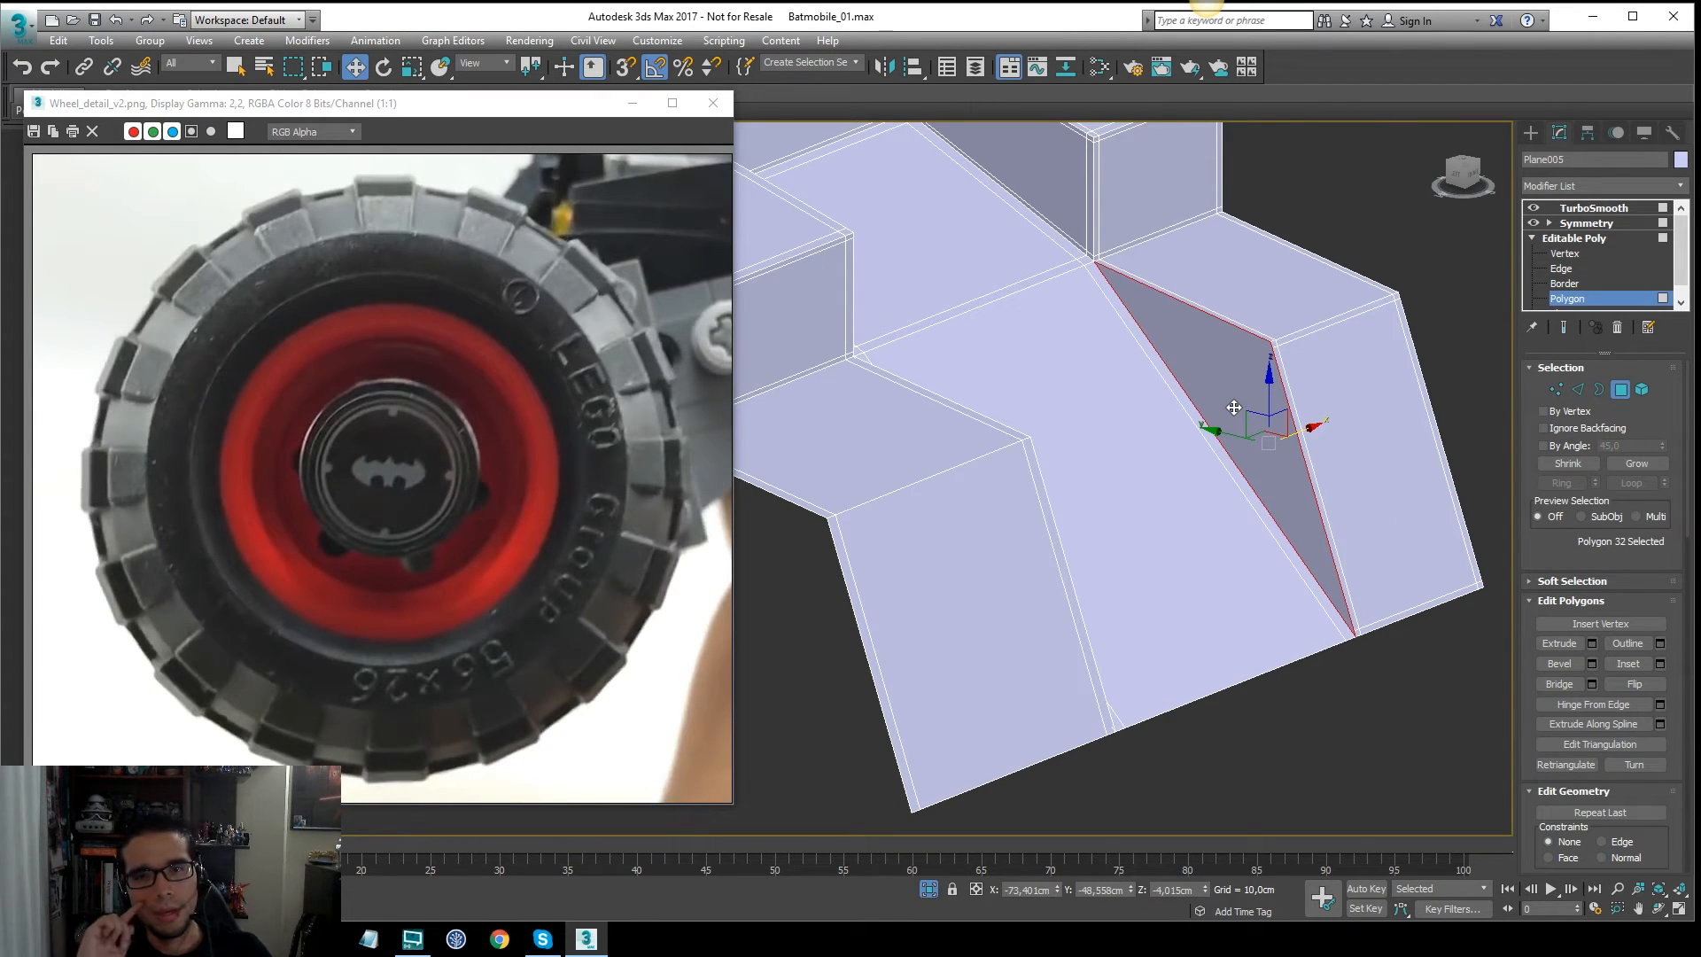
scroll(1232, 381, "up", 2)
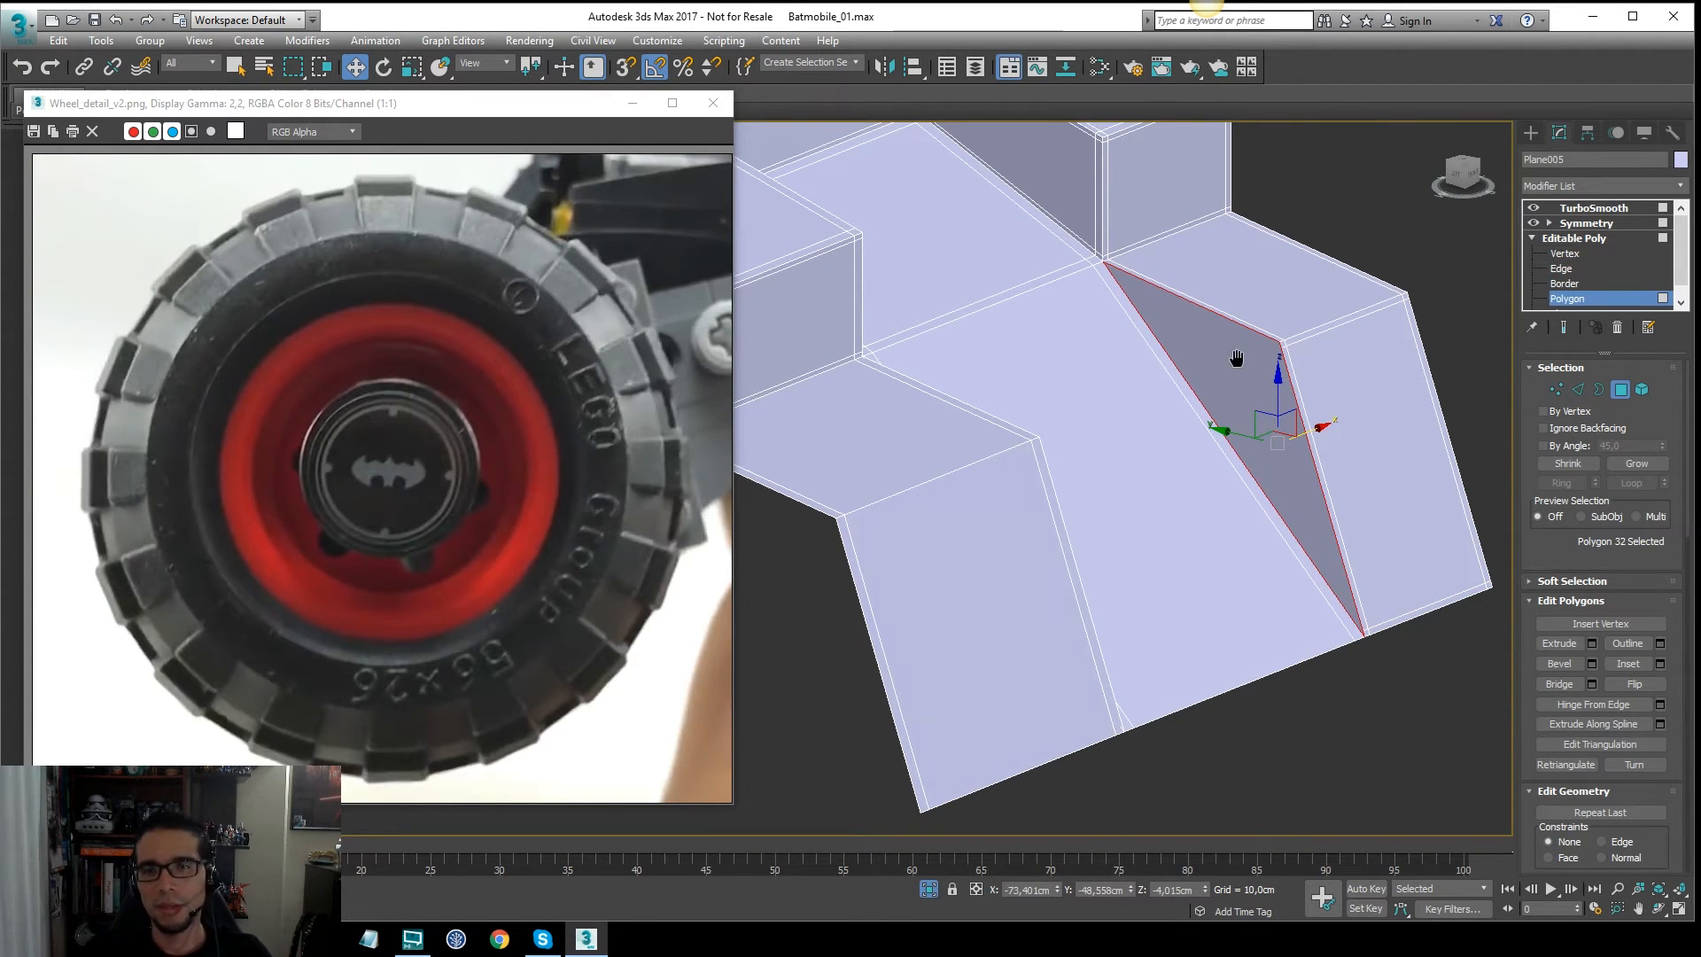
scroll(1293, 350, "up", 2)
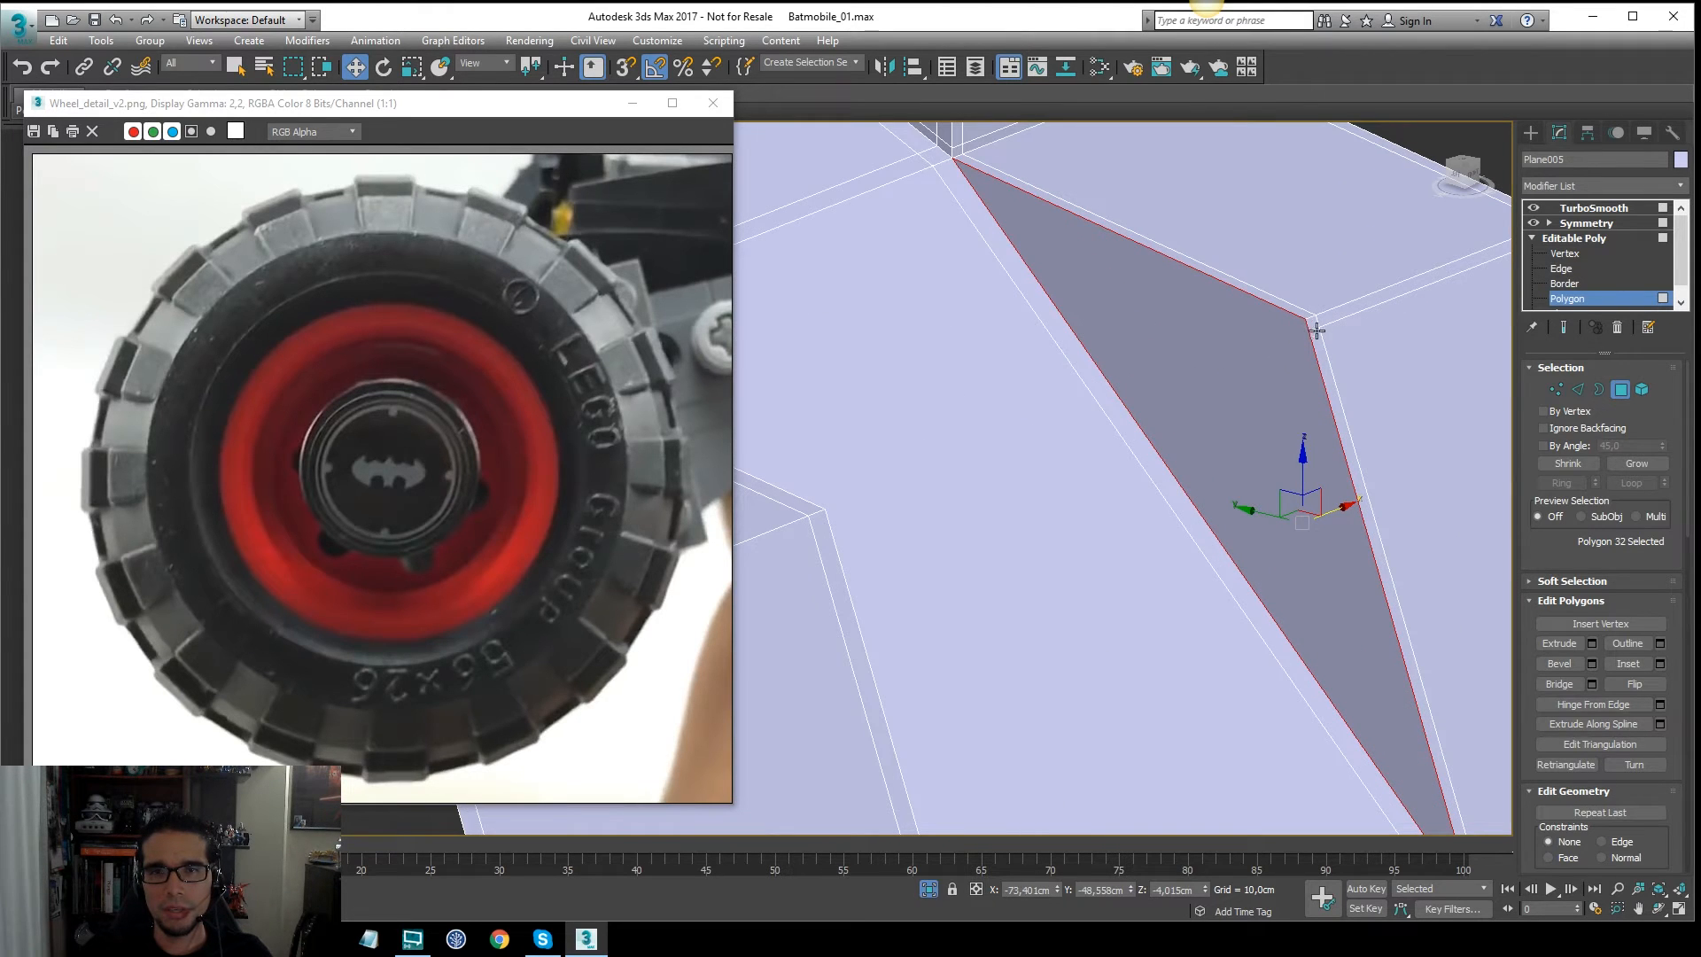
middle_click_drag(1352, 718, 1216, 526)
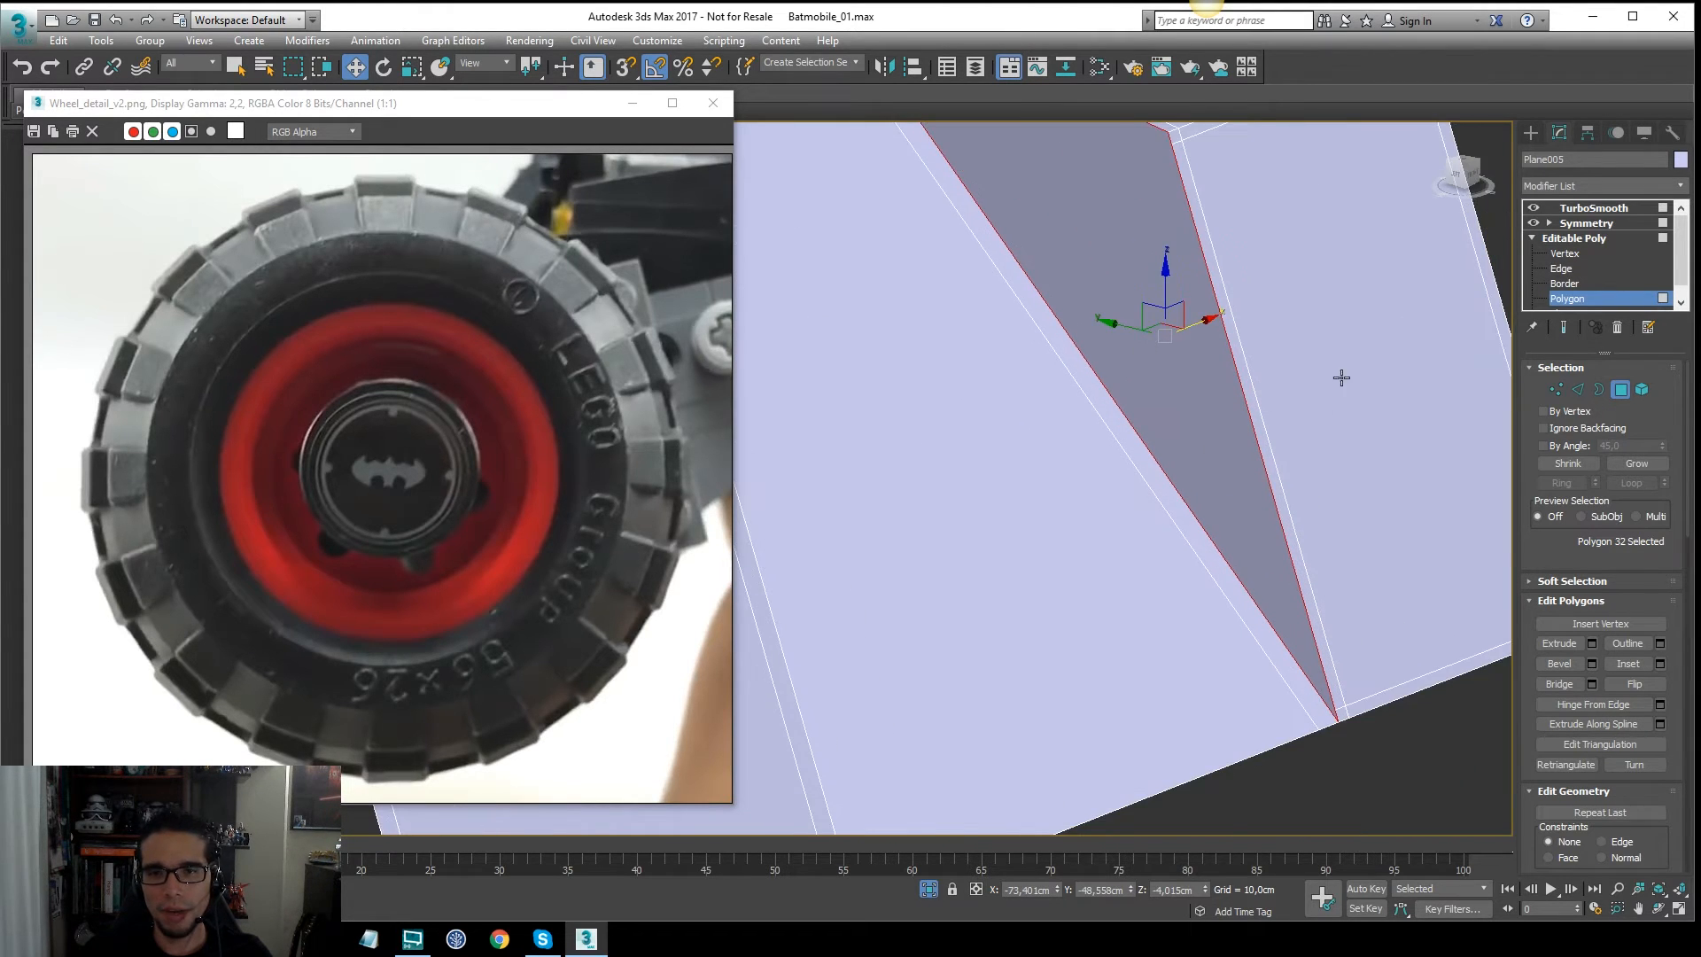
middle_click_drag(1199, 245, 1250, 346)
scroll(1276, 356, "down", 2)
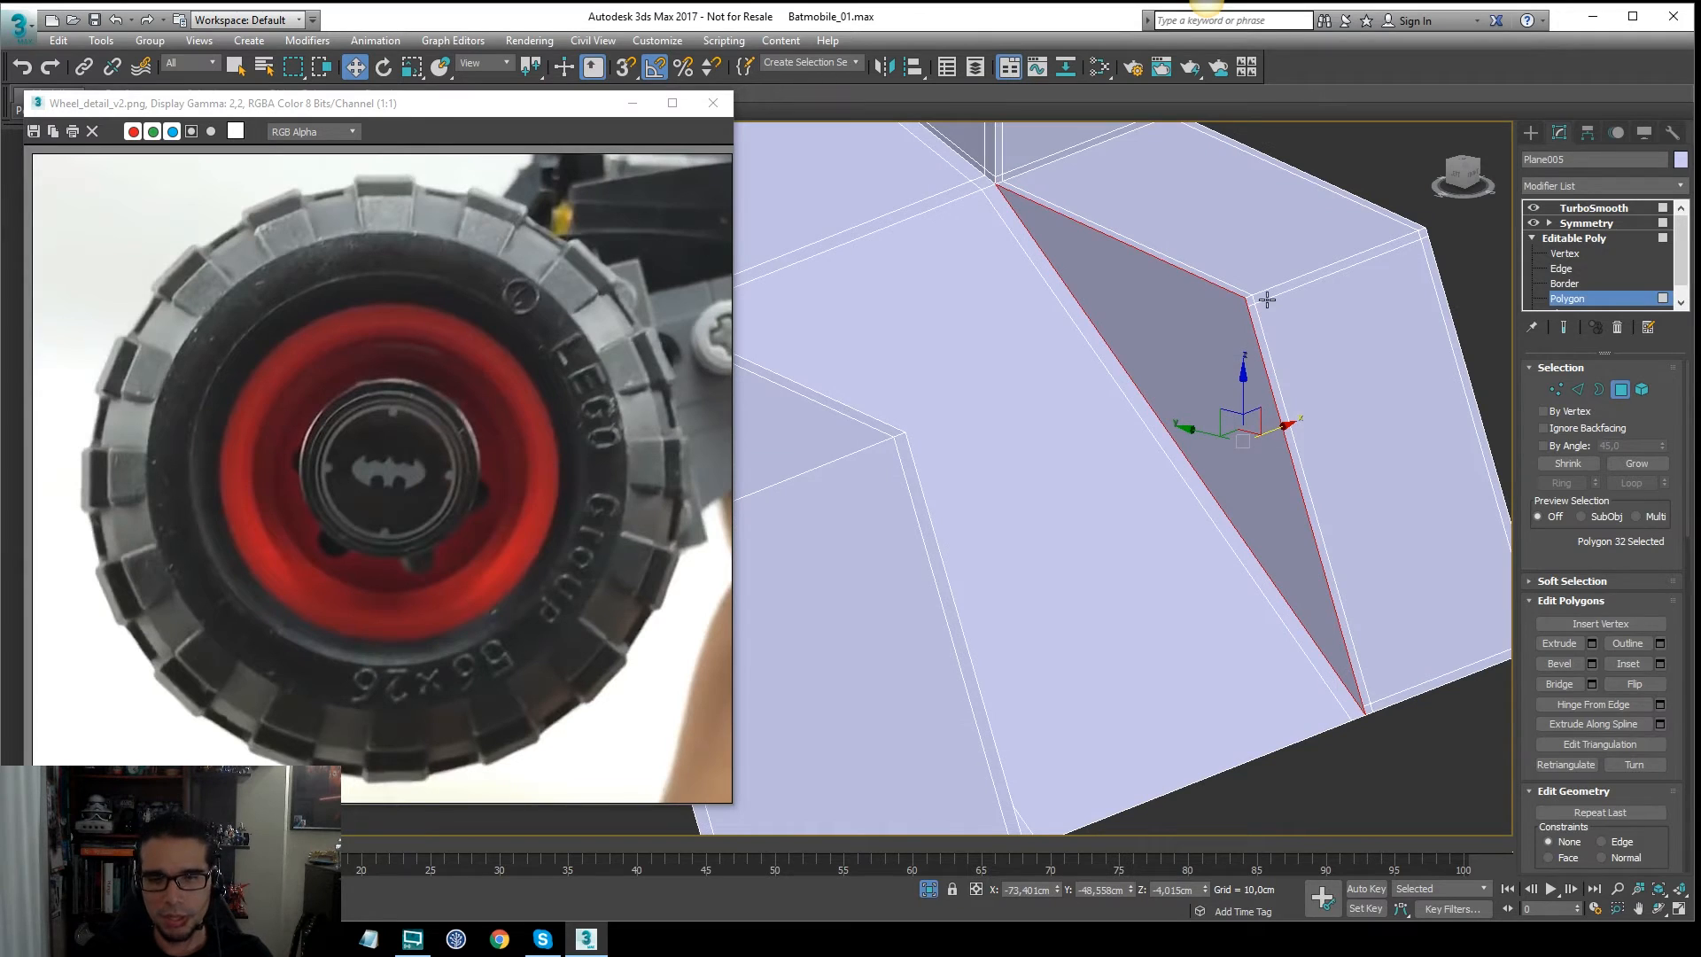
key("1")
left_click(1232, 328)
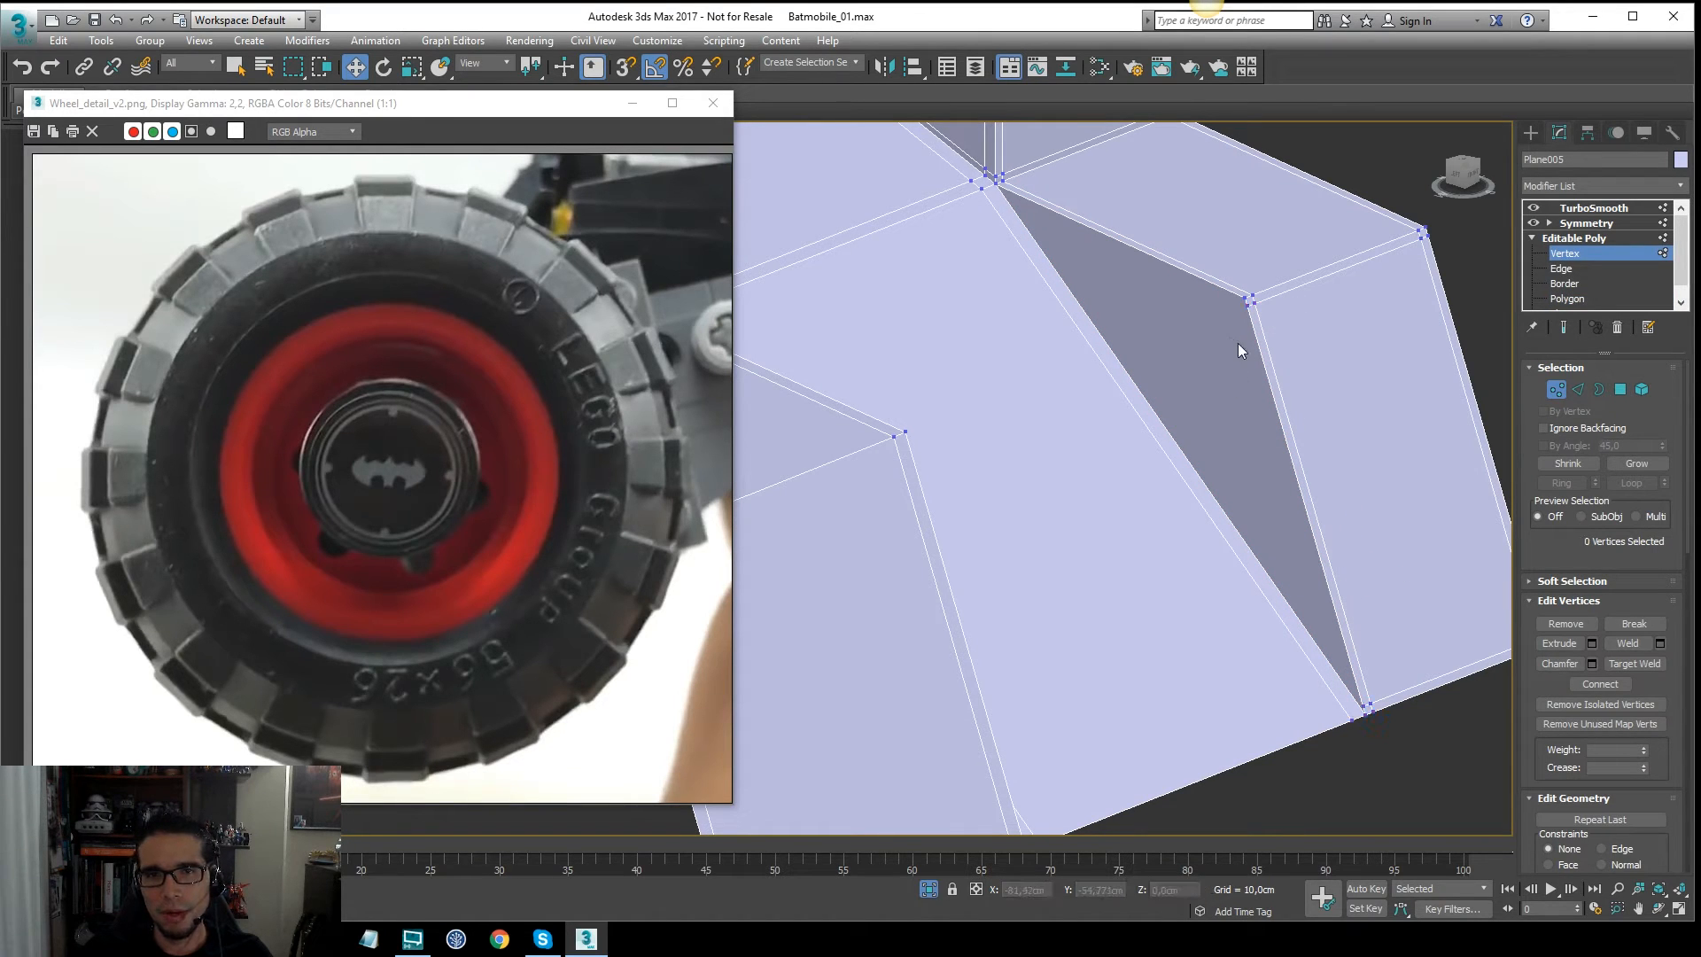
middle_click_drag(1309, 376, 1300, 369)
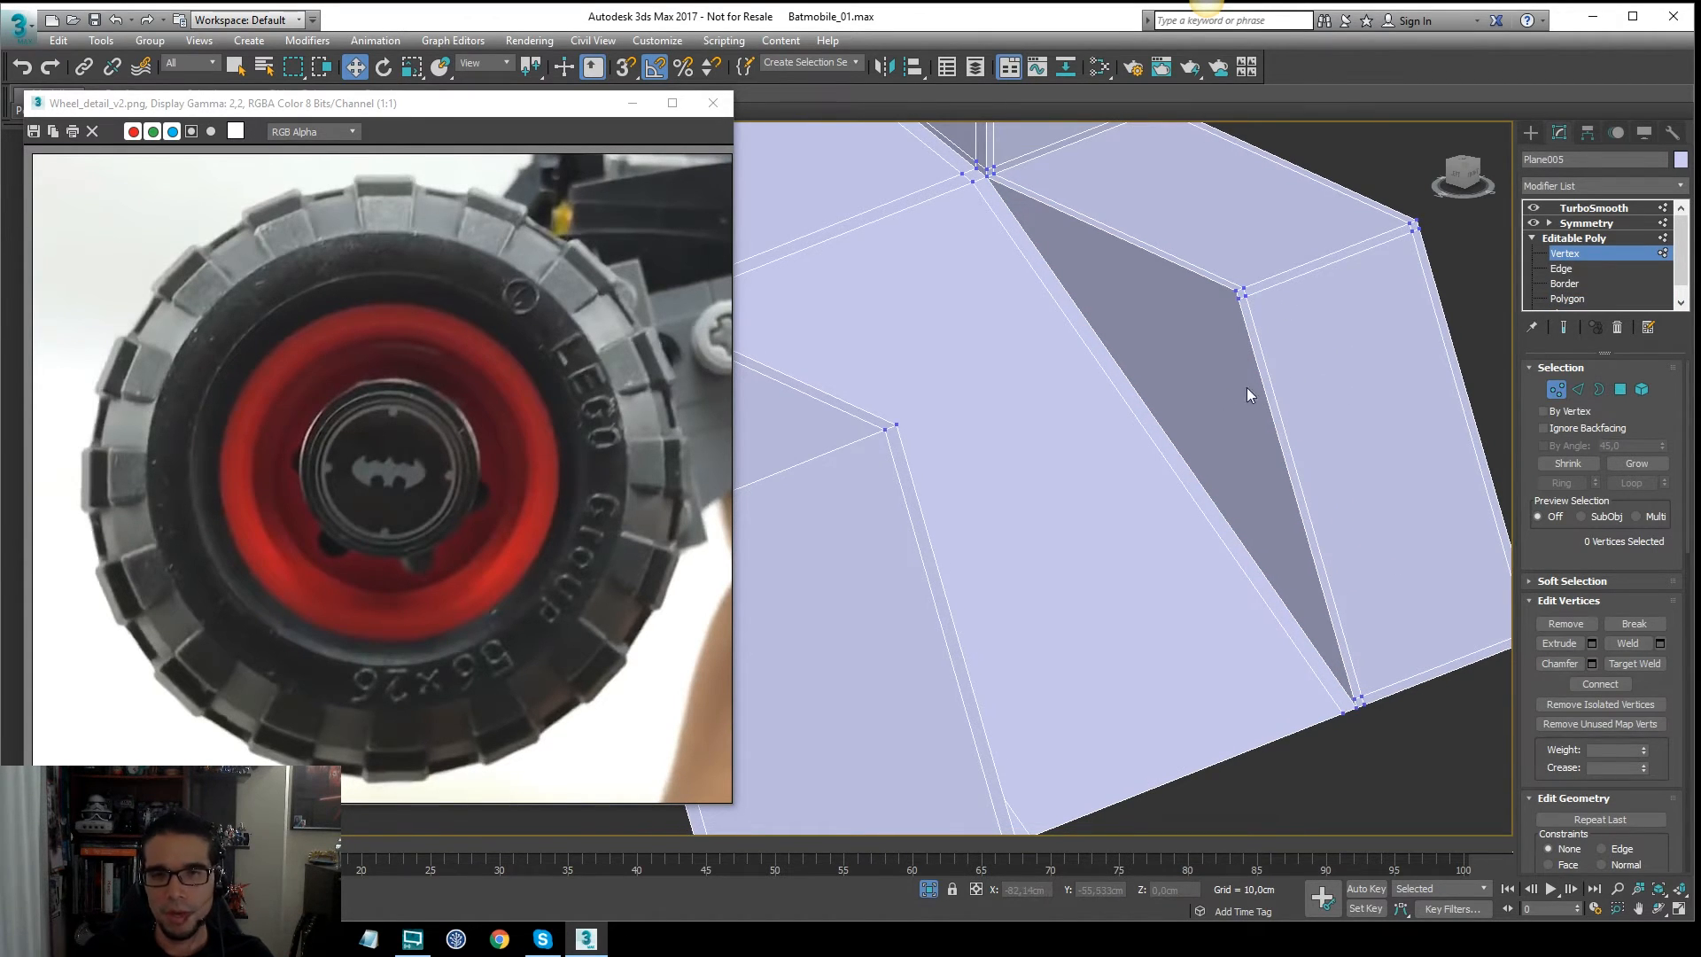
Step: Connect the long edges along the lower block's tapered side and outer face with 1 segment, pinch 0 and slide 0
key("2")
left_click(1184, 464)
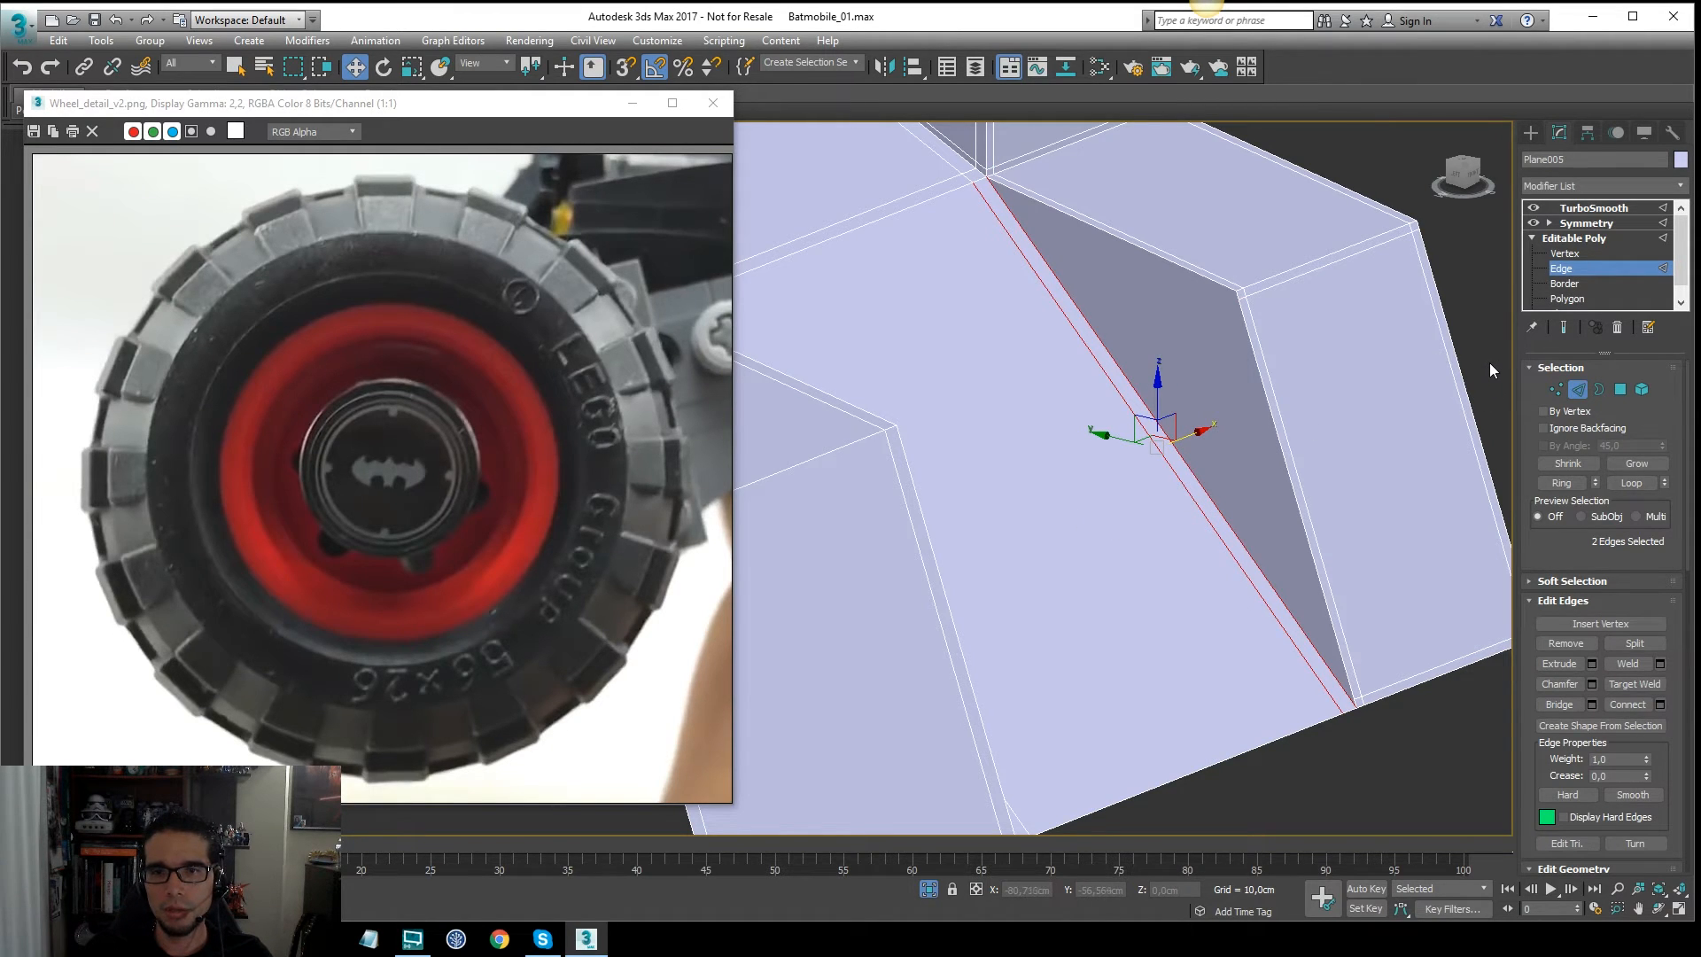
left_click_drag(1075, 475, 1073, 472)
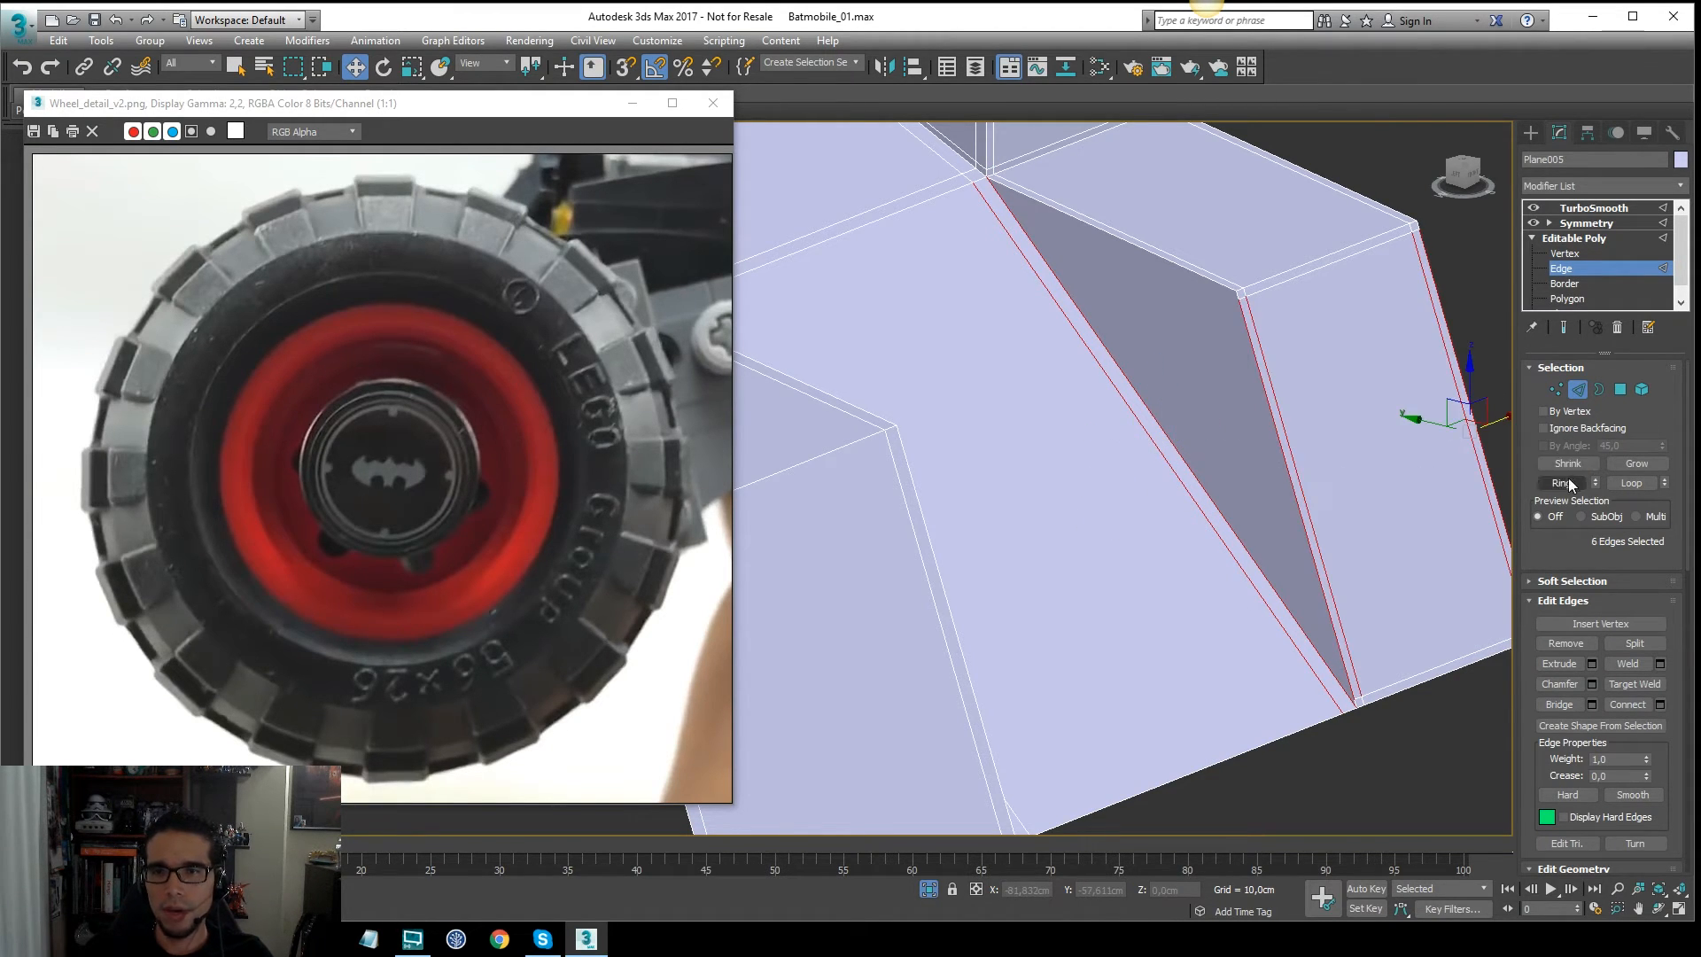
left_click(1570, 484)
middle_click_drag(1454, 466, 1245, 490, "alt")
left_click_drag(1018, 397, 985, 399, "ctrl")
middle_click_drag(969, 414, 1215, 449)
left_click_drag(906, 483, 822, 478, "ctrl")
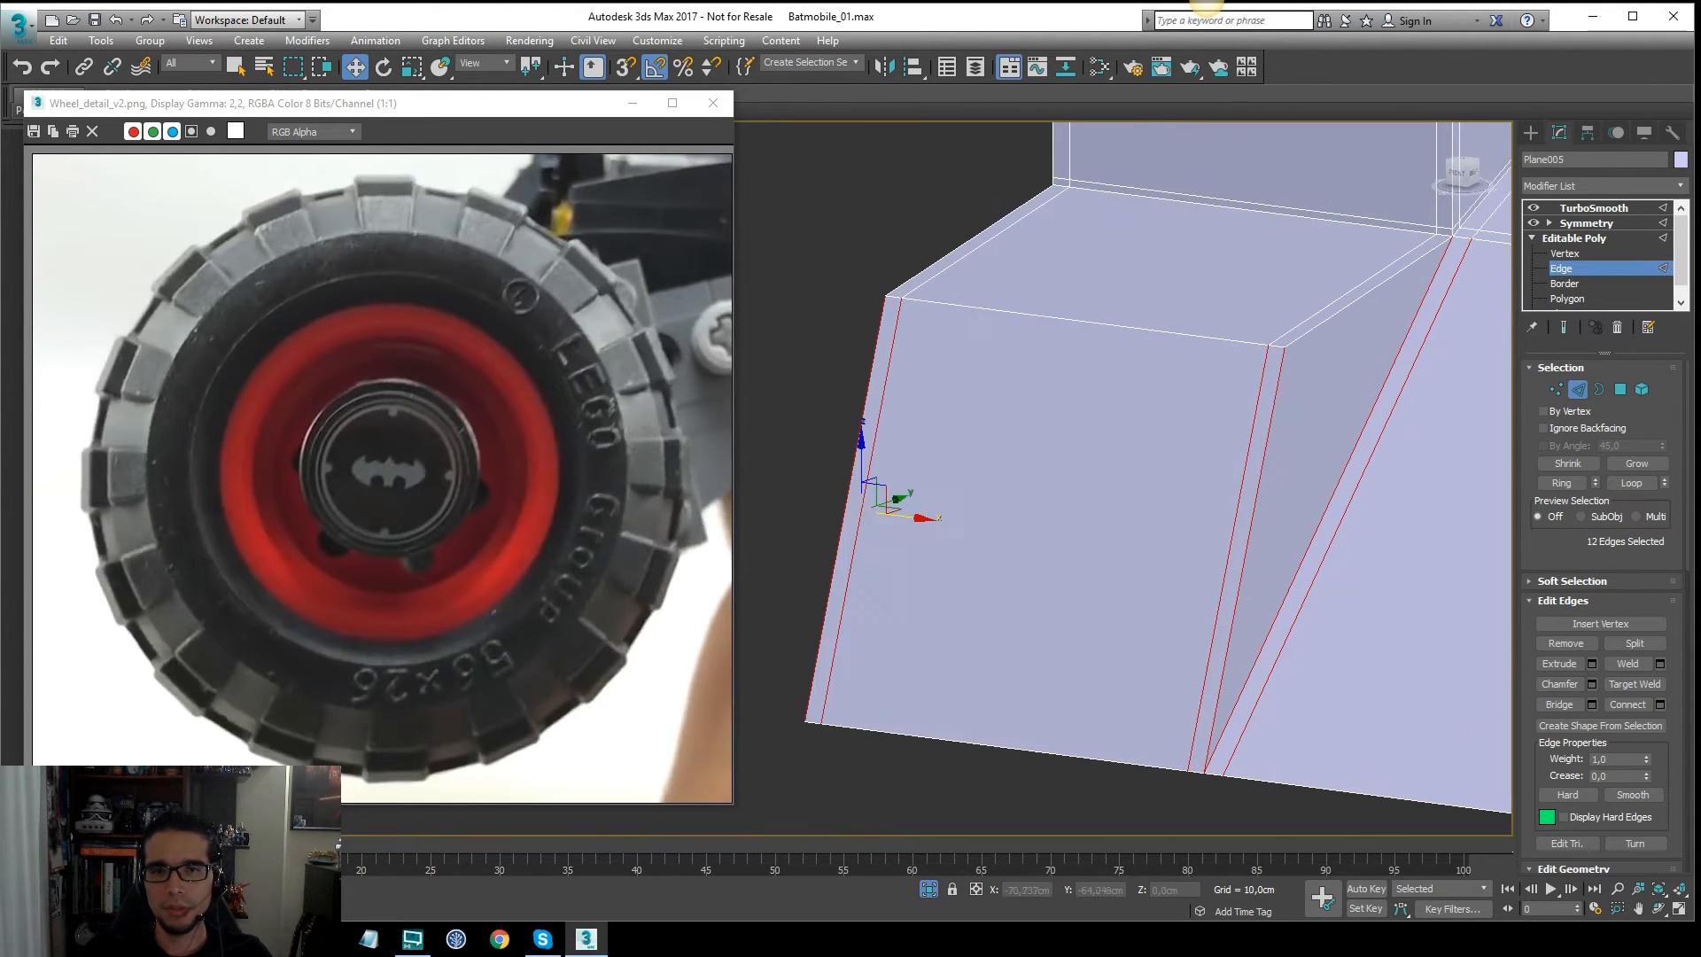
right_click(1252, 466)
left_click(1101, 530)
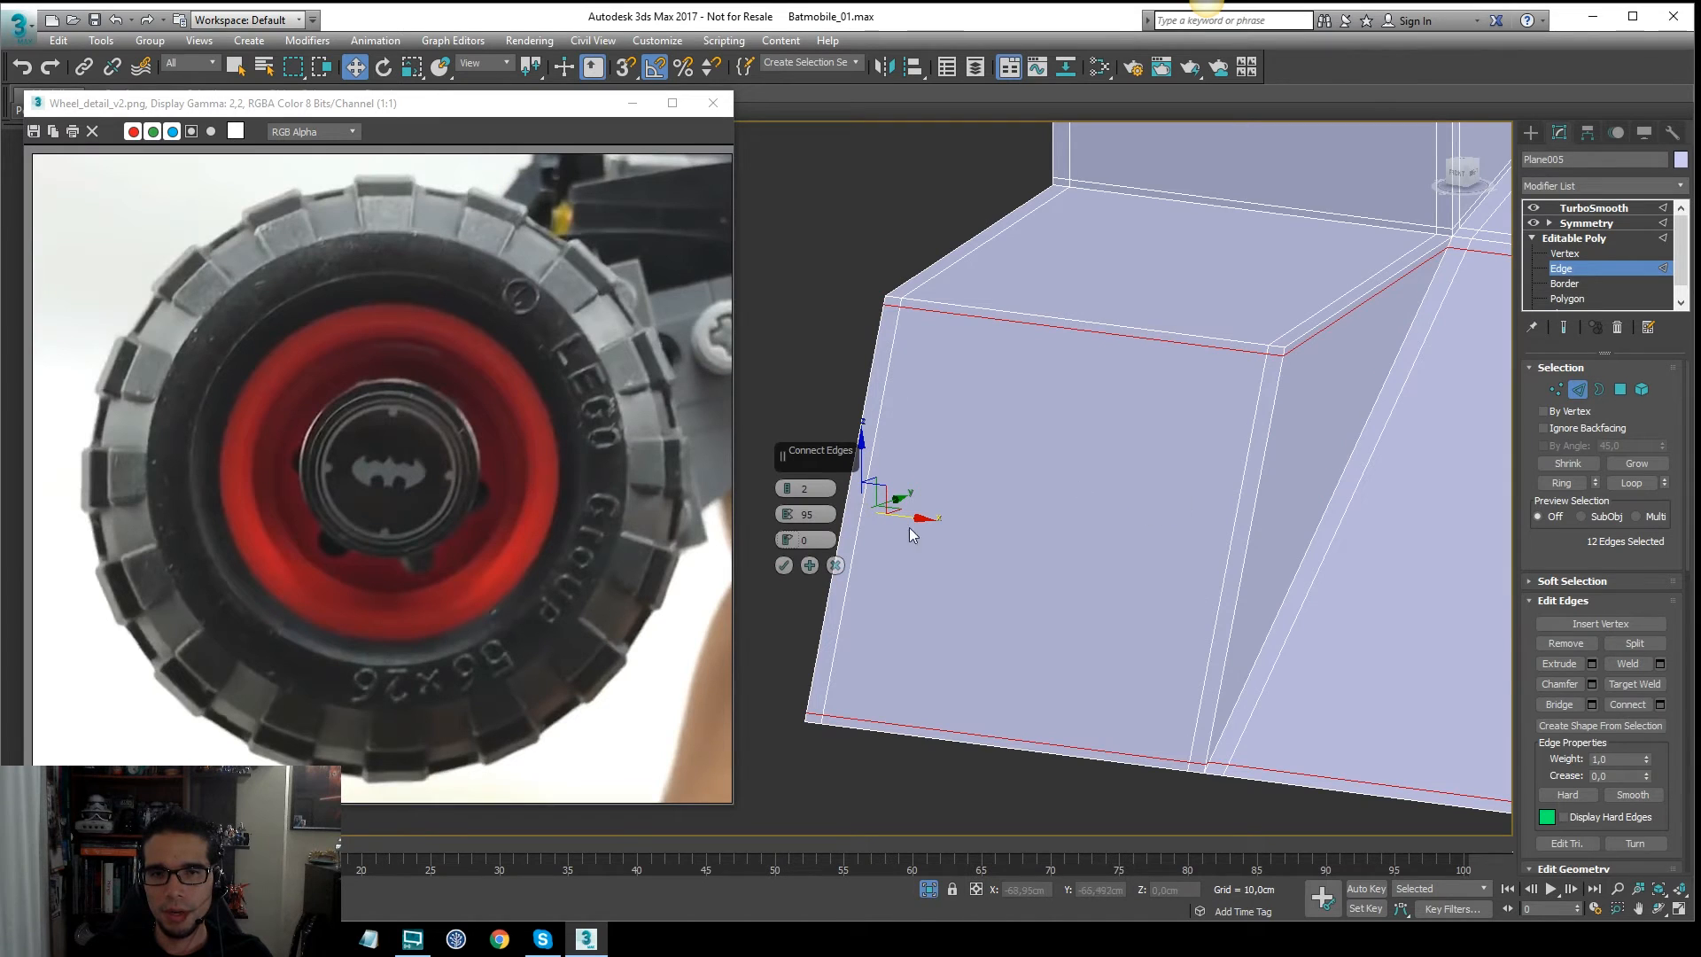
right_click(788, 514)
right_click(788, 488)
middle_click_drag(1244, 460, 1360, 447, "alt")
middle_click_drag(1360, 448, 1162, 392)
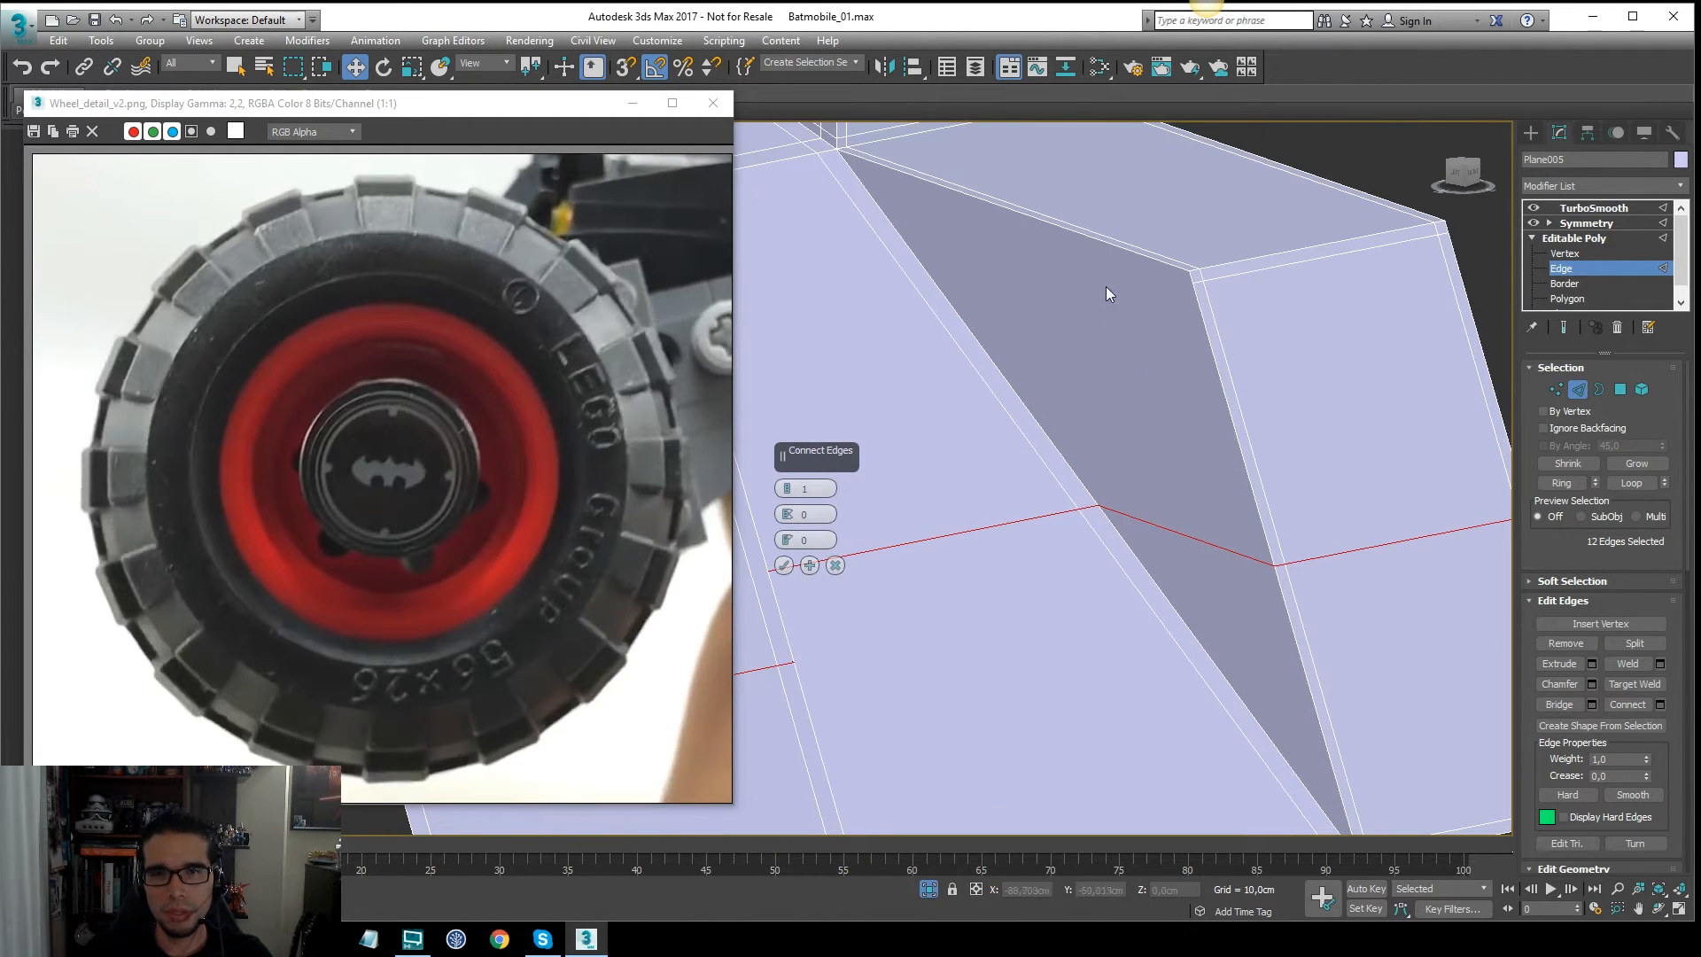
Step: Deselect the surplus edges so the connection crosses only the tapered side and adjoining recess surface, and accept it
middle_click_drag(1108, 292, 1208, 349, "alt")
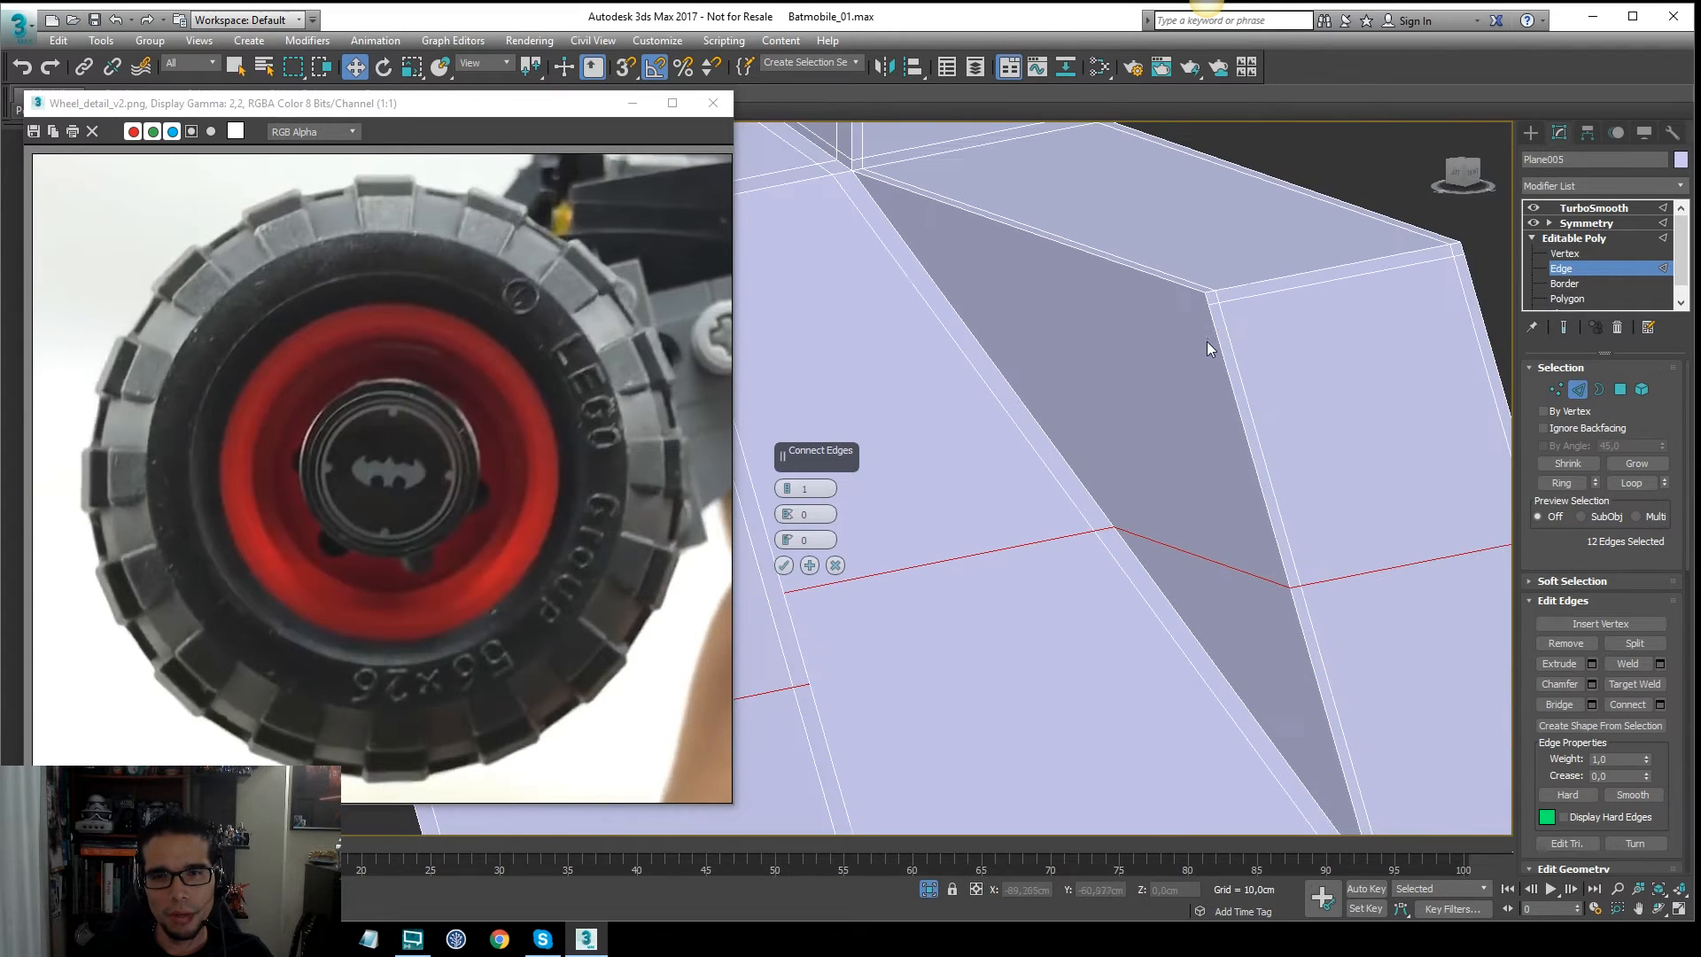
middle_click_drag(1314, 418, 1279, 417, "alt")
left_click(1407, 492, "alt")
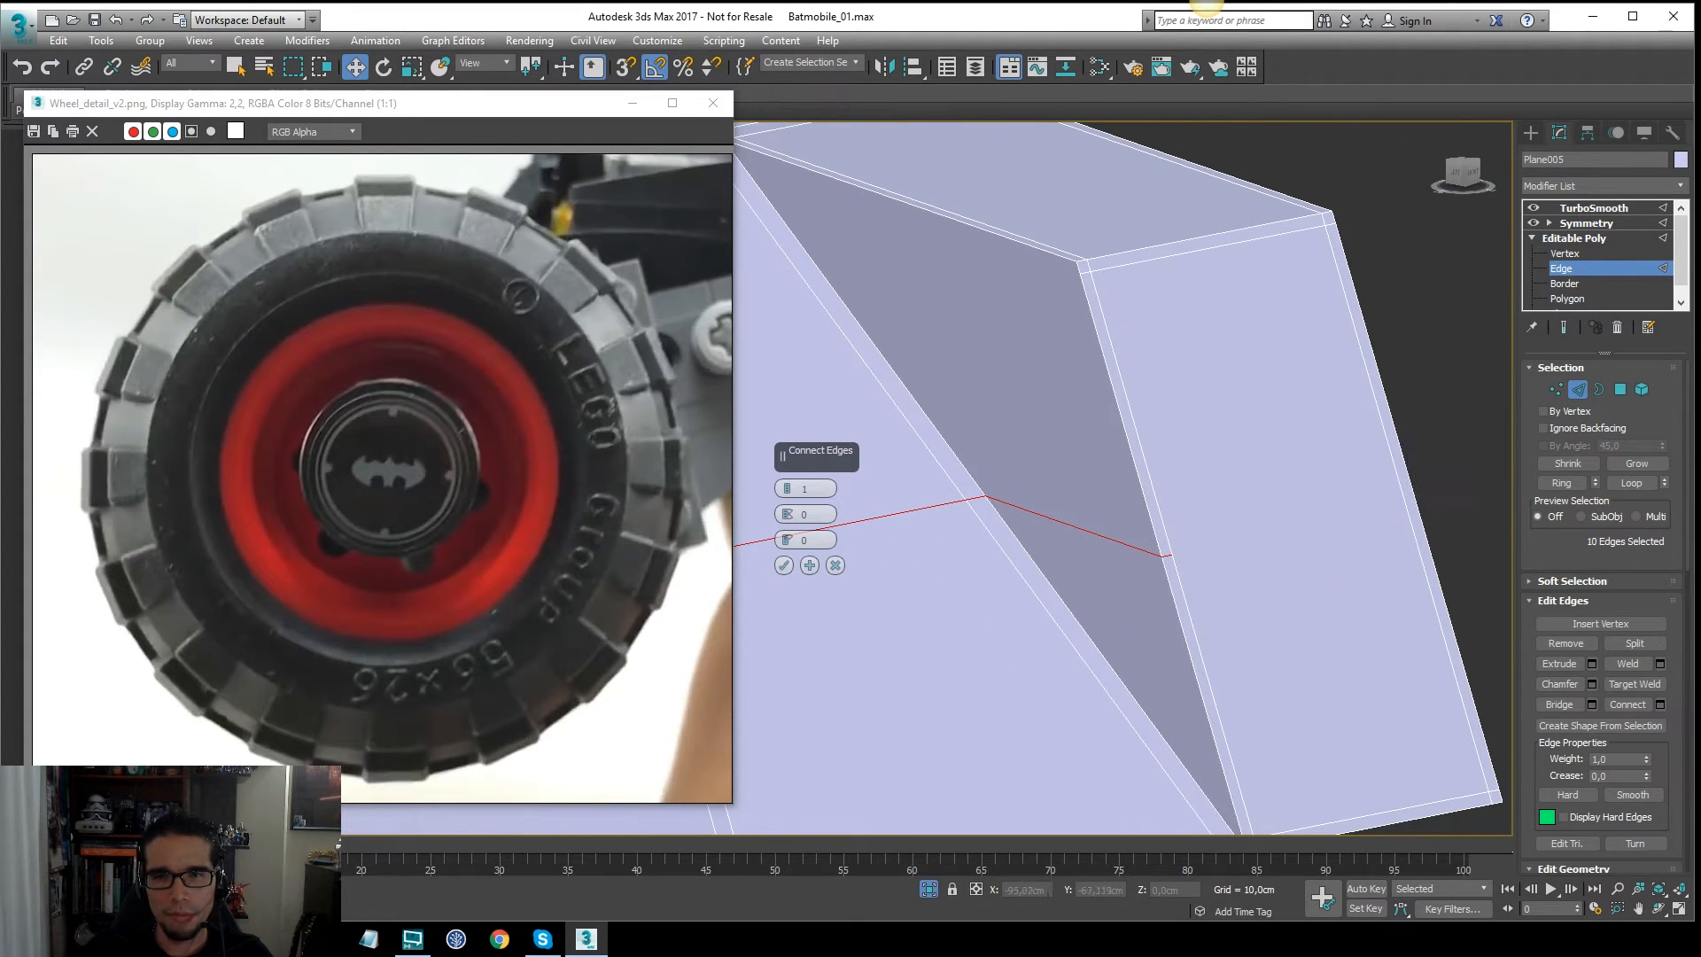
middle_click_drag(1099, 590, 1063, 425)
left_click(1199, 542, "alt")
left_click(918, 499, "alt")
mouse_move(1276, 430)
middle_mouse_down("alt")
mouse_move(1384, 438)
mouse_move(922, 392)
mouse_move(1148, 419)
mouse_move(1256, 406)
mouse_move(915, 447)
mouse_move(1347, 439)
mouse_move(1135, 426)
mouse_move(1291, 452)
middle_mouse_up("alt")
left_click(936, 402, "ctrl")
left_click(949, 402, "ctrl")
left_click(1217, 406, "alt")
left_click(868, 470, "alt")
left_click(856, 469, "alt")
middle_click_drag(1214, 395, 1343, 439)
left_click(787, 565)
Step: Target weld the new vertex on the tapered side's outer edge to the block's upper corner vertex
key("1")
right_click(1321, 573)
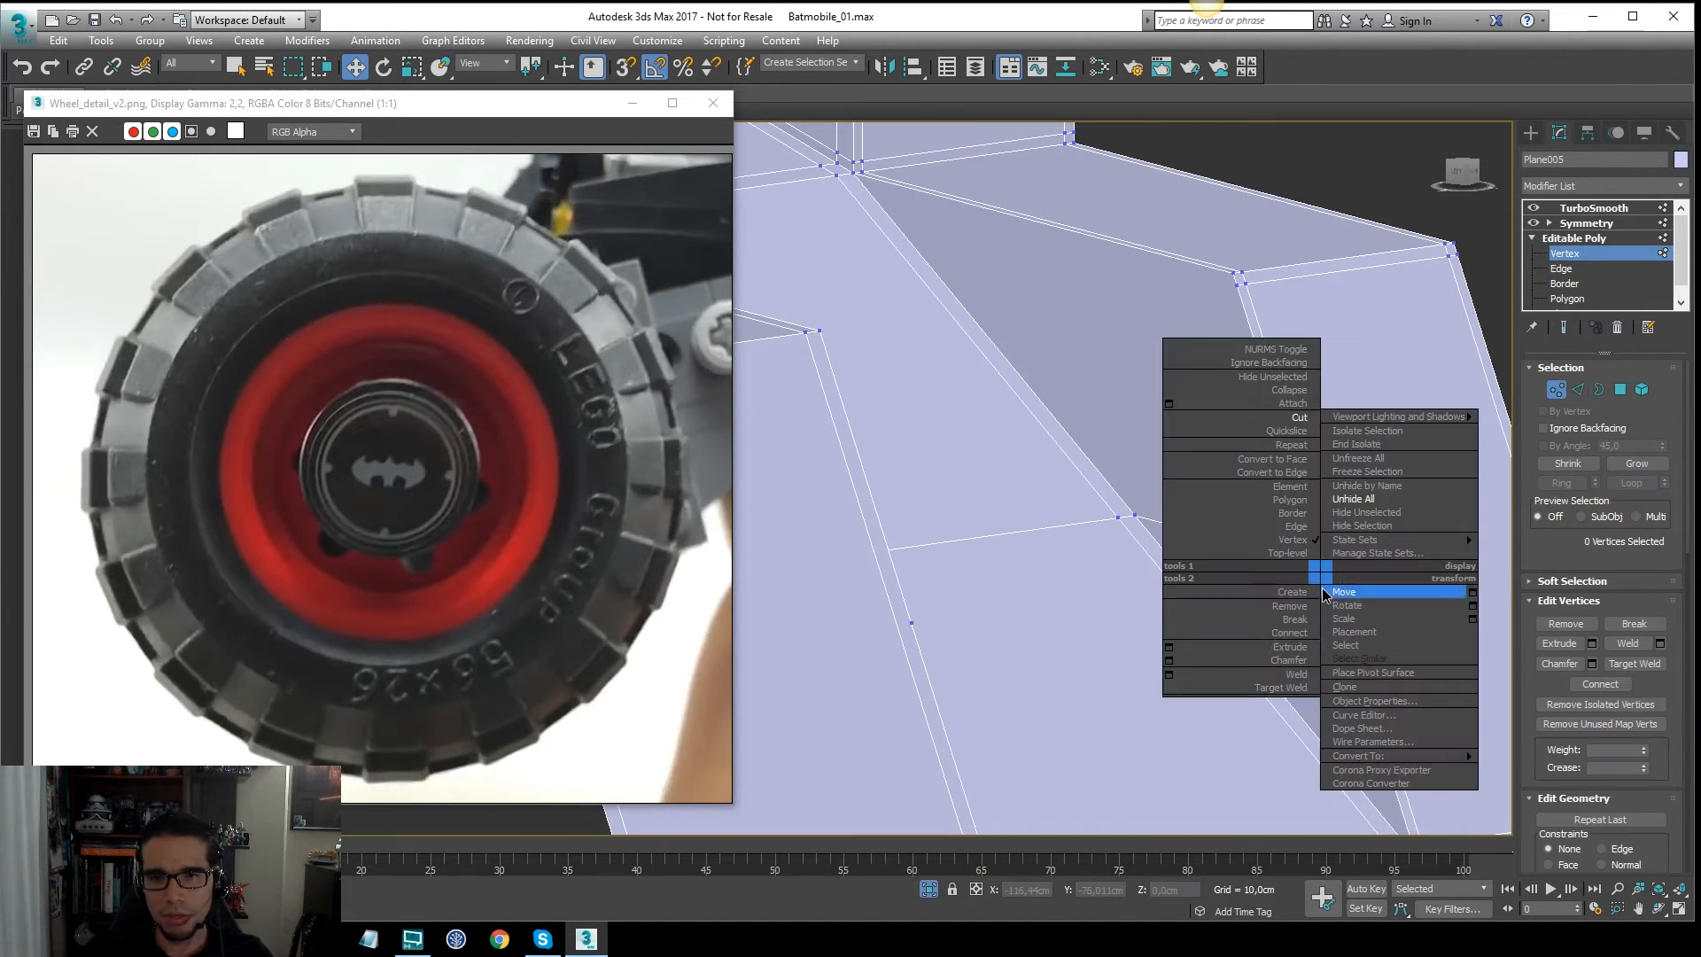
left_click(1289, 688)
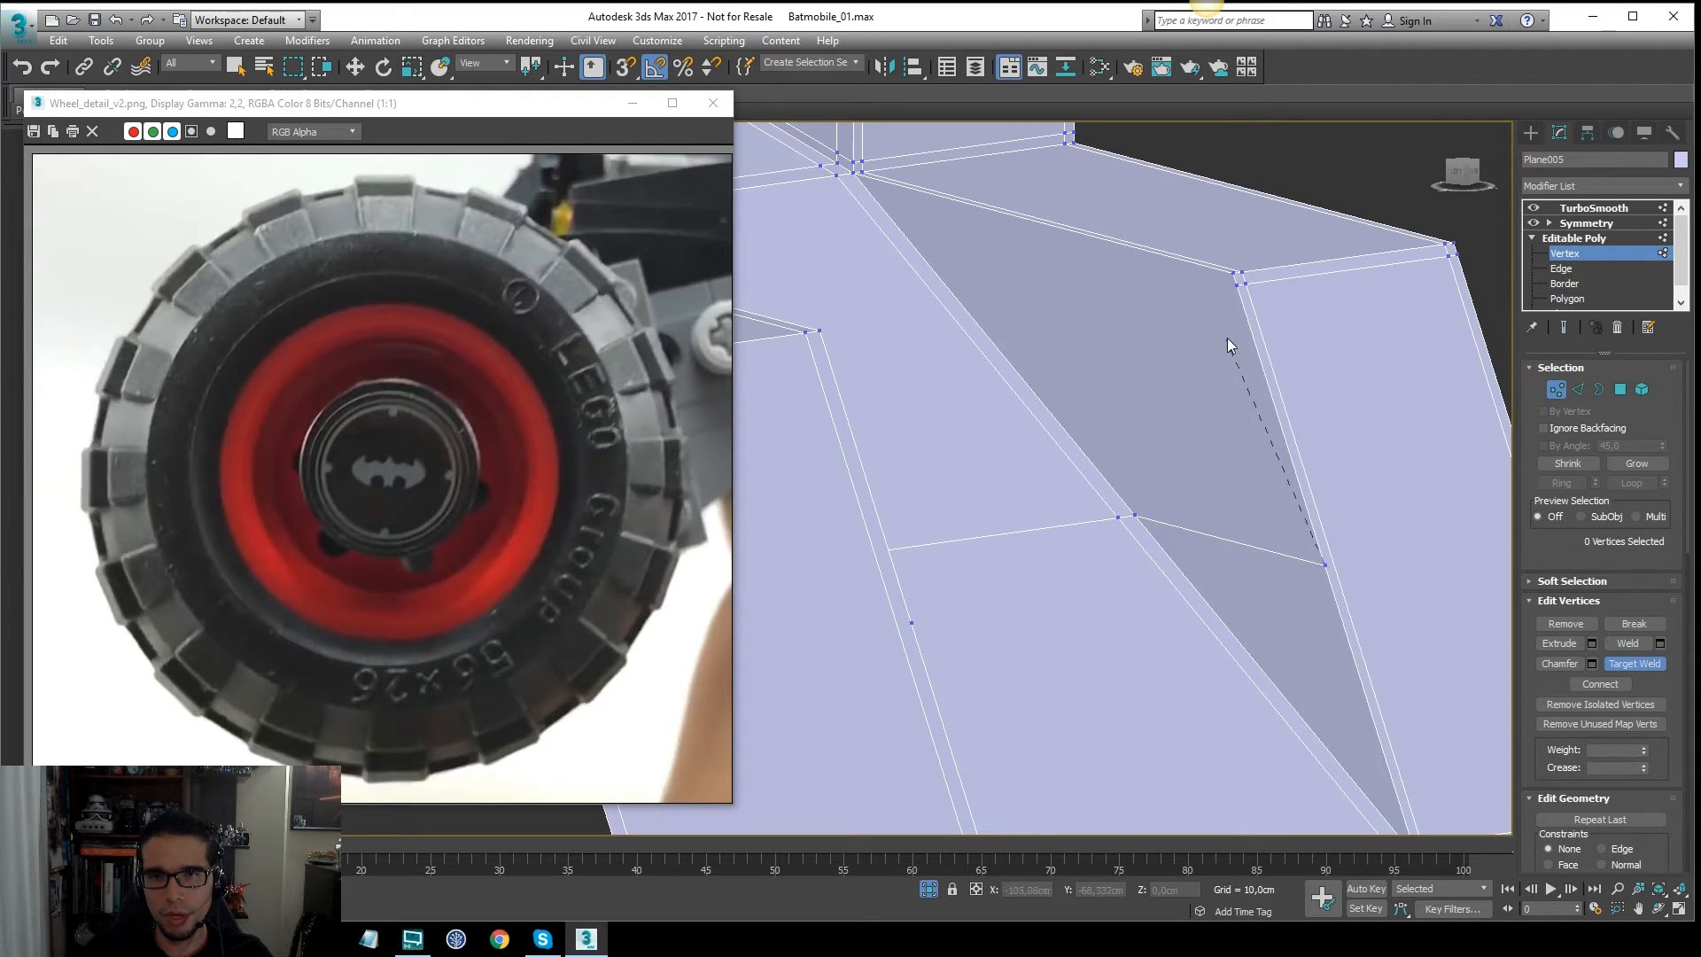
left_click(1237, 281)
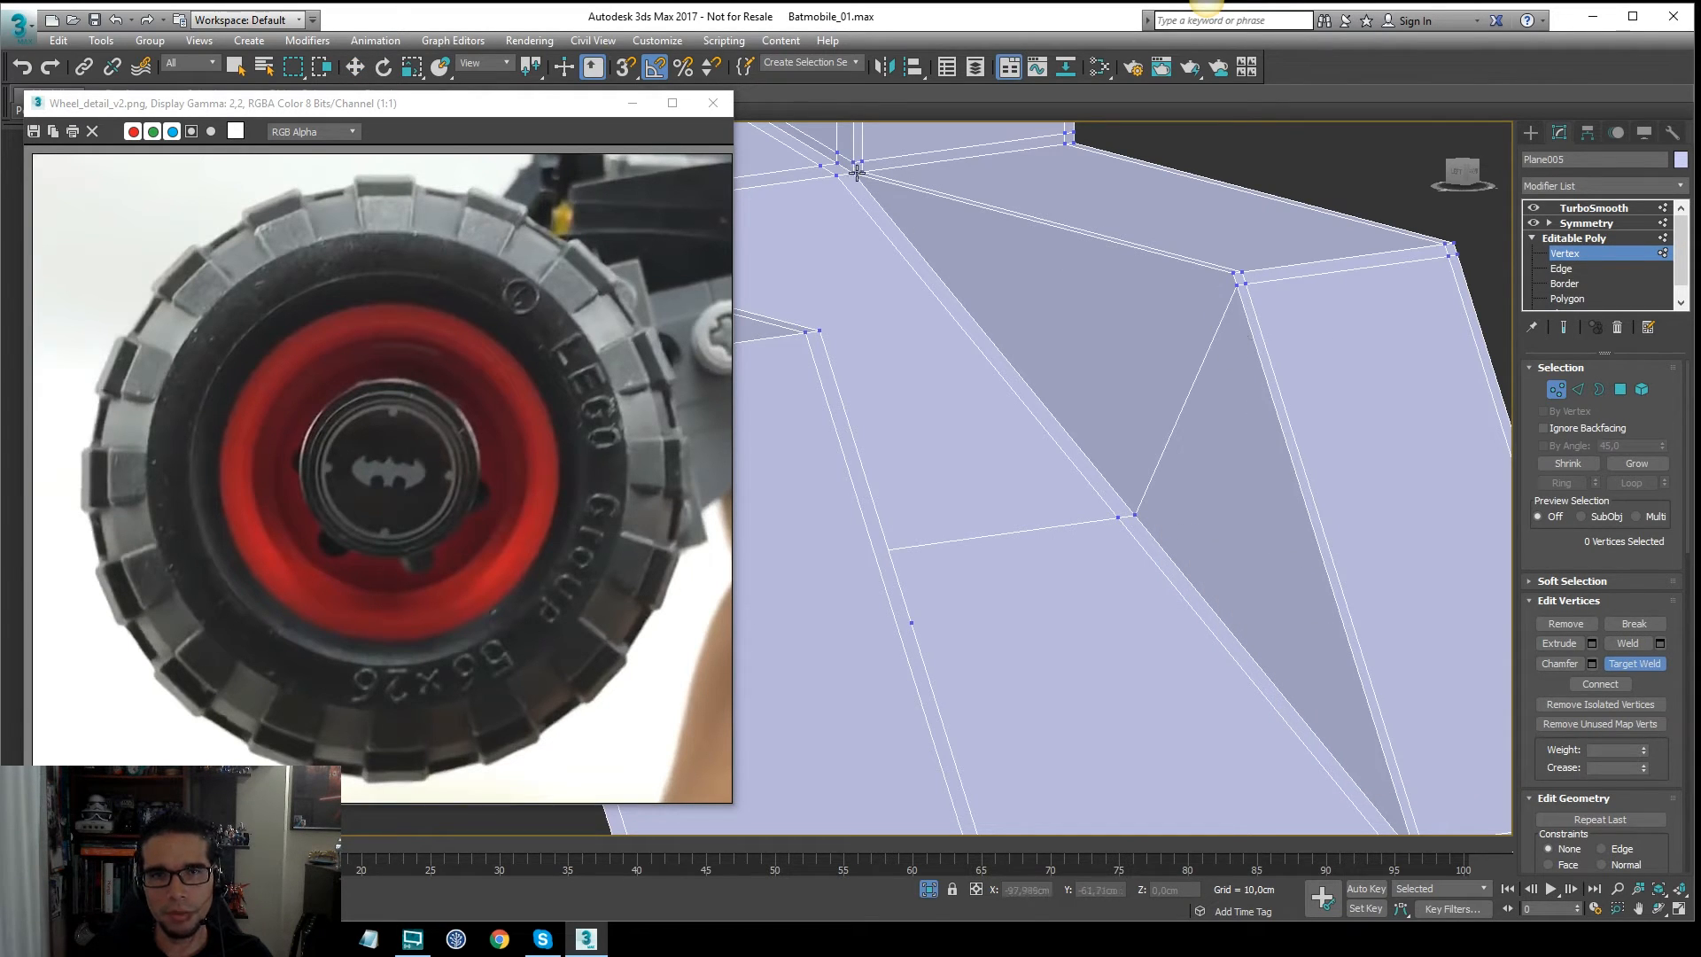
Step: Examine the tapered side's lower tip and the smoothed tread with and without mesh edges, including the other lower block
middle_click_drag(1239, 326, 1183, 301)
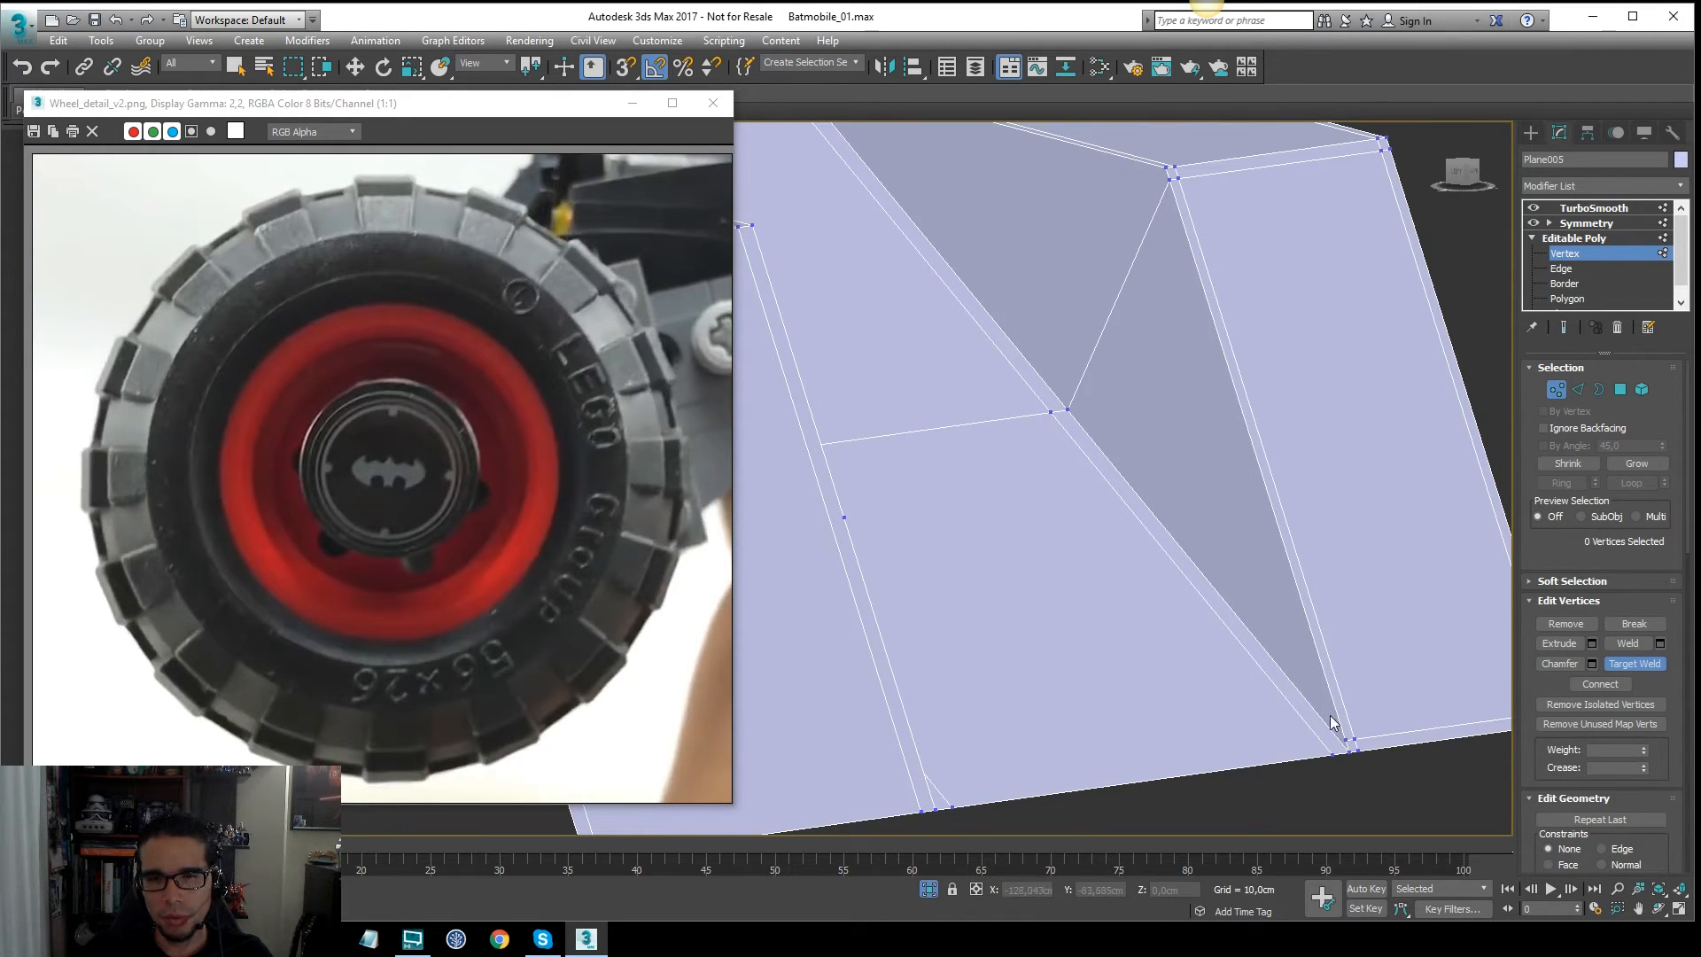
middle_click_drag(1368, 773, 1347, 597)
scroll(1348, 597, "up", 5)
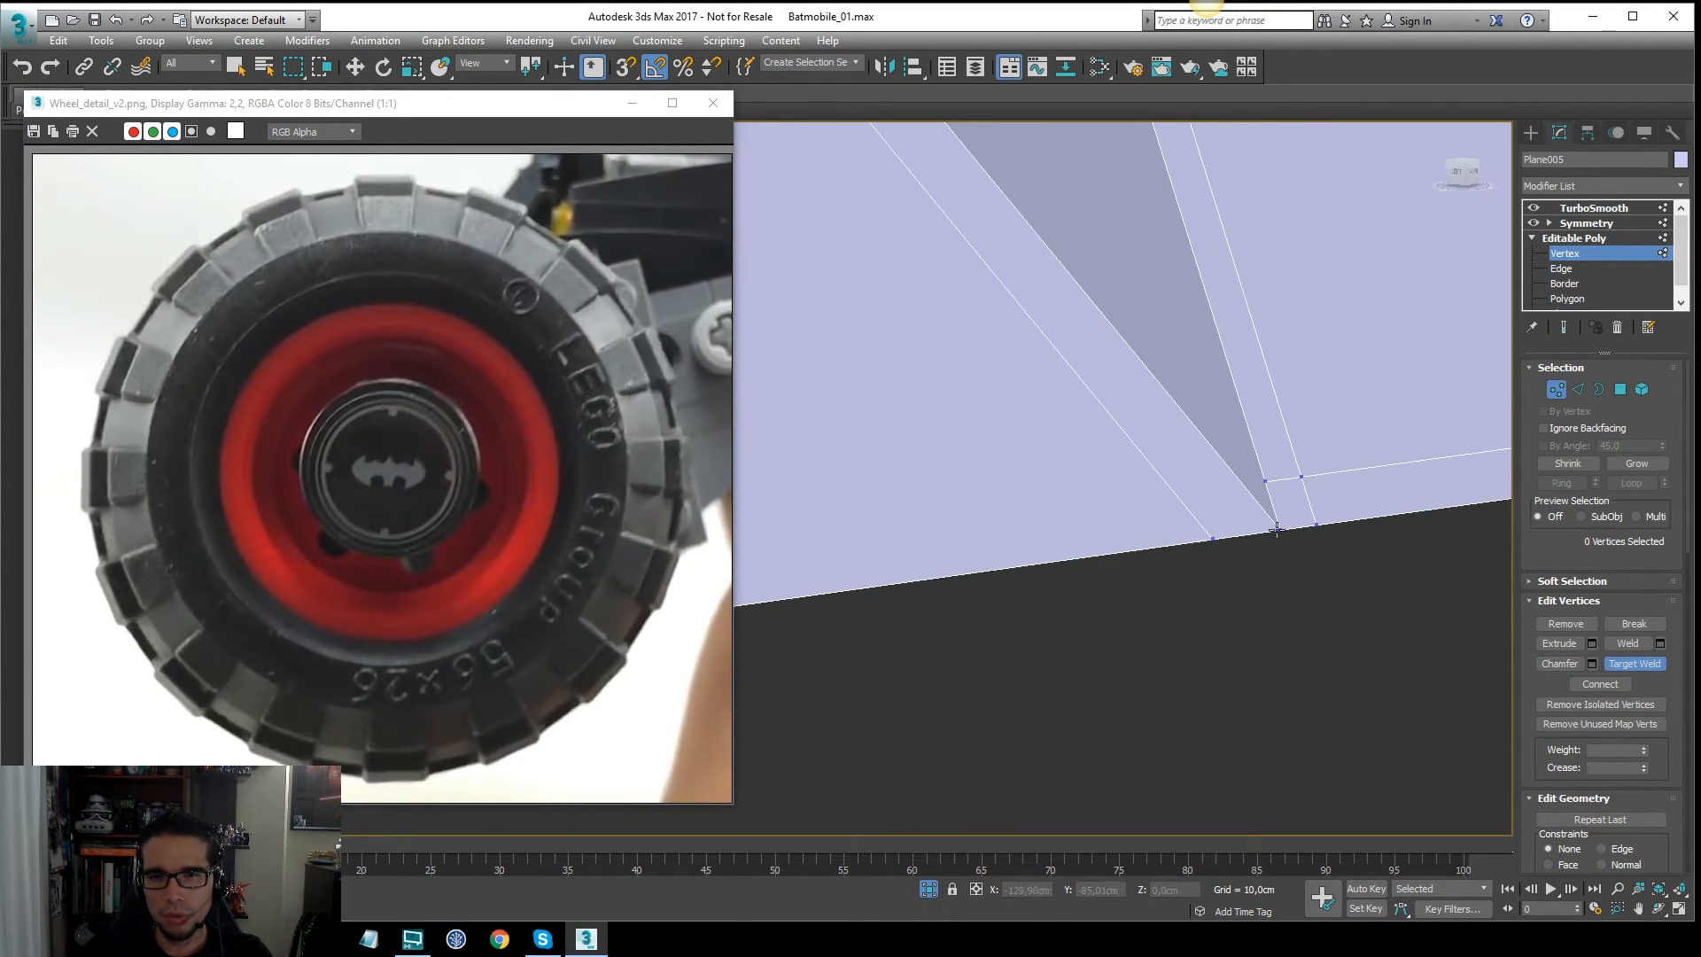
scroll(1273, 525, "down", 5)
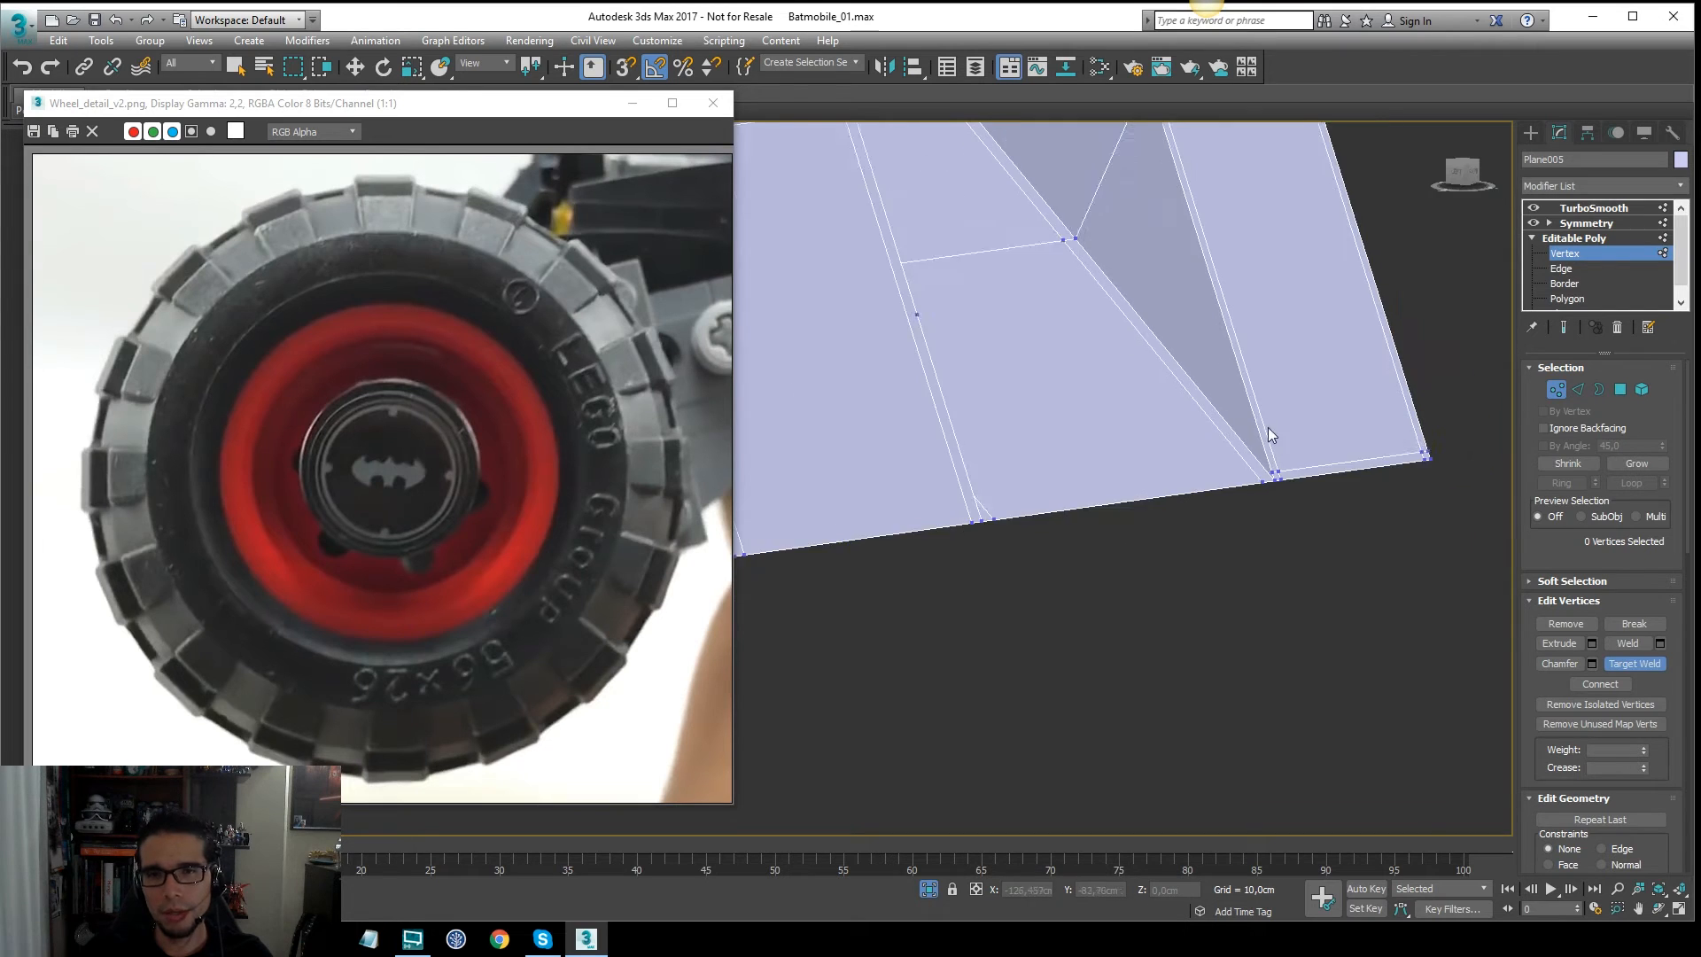
left_click(1597, 240)
left_click(1613, 210)
key("F4")
middle_click_drag(1317, 571, 1188, 505, "alt")
scroll(1280, 559, "down", 5)
key("F4")
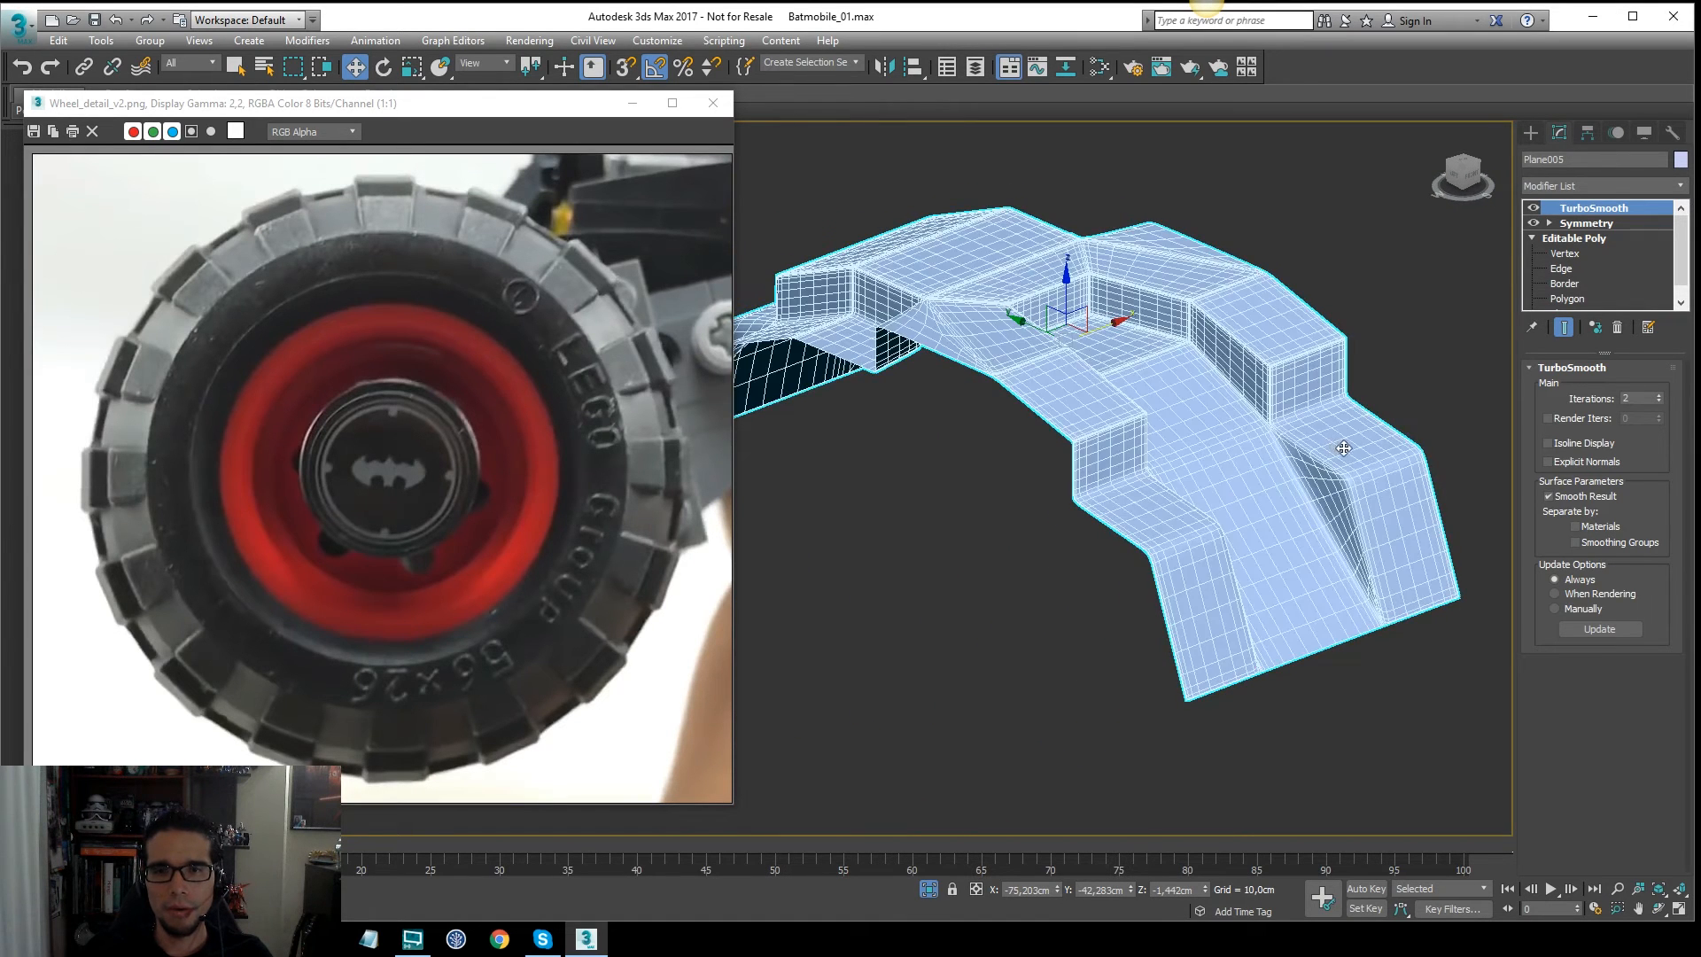
key("F4")
middle_click_drag(1344, 448, 1136, 456, "alt")
key("F4")
Step: Connect the two long edges of the recess surface beside the lower block's tapered side with 1 segment
left_click(1576, 238)
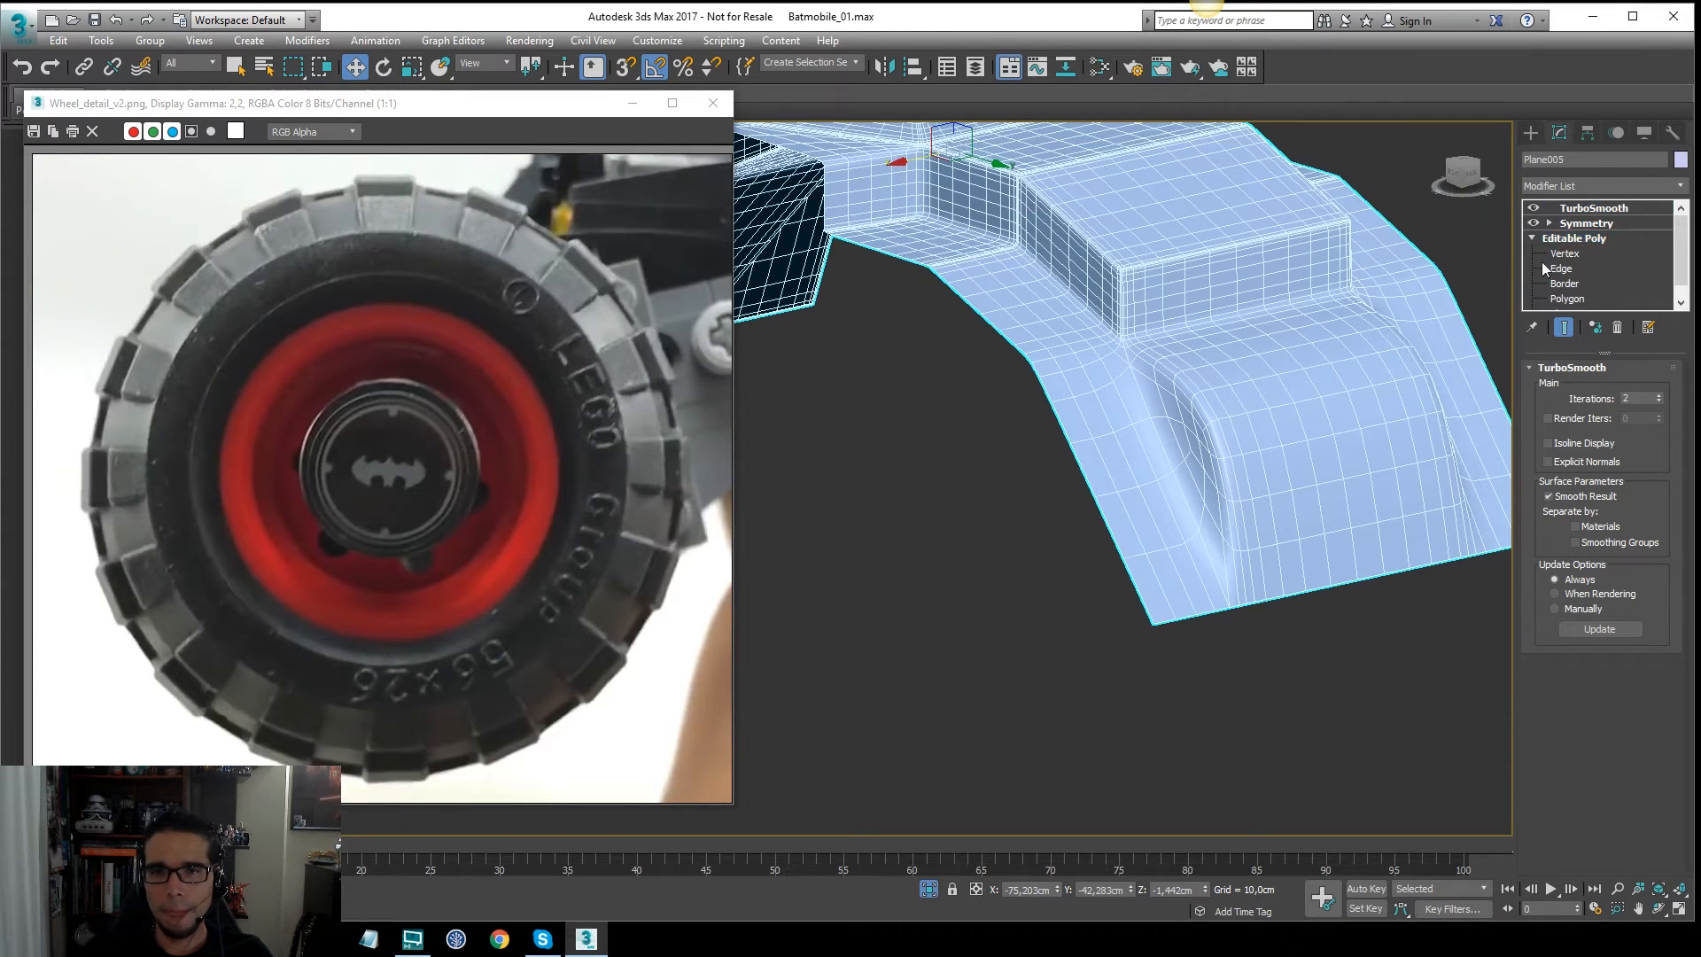
middle_click_drag(1372, 428, 1145, 493, "alt")
key("2")
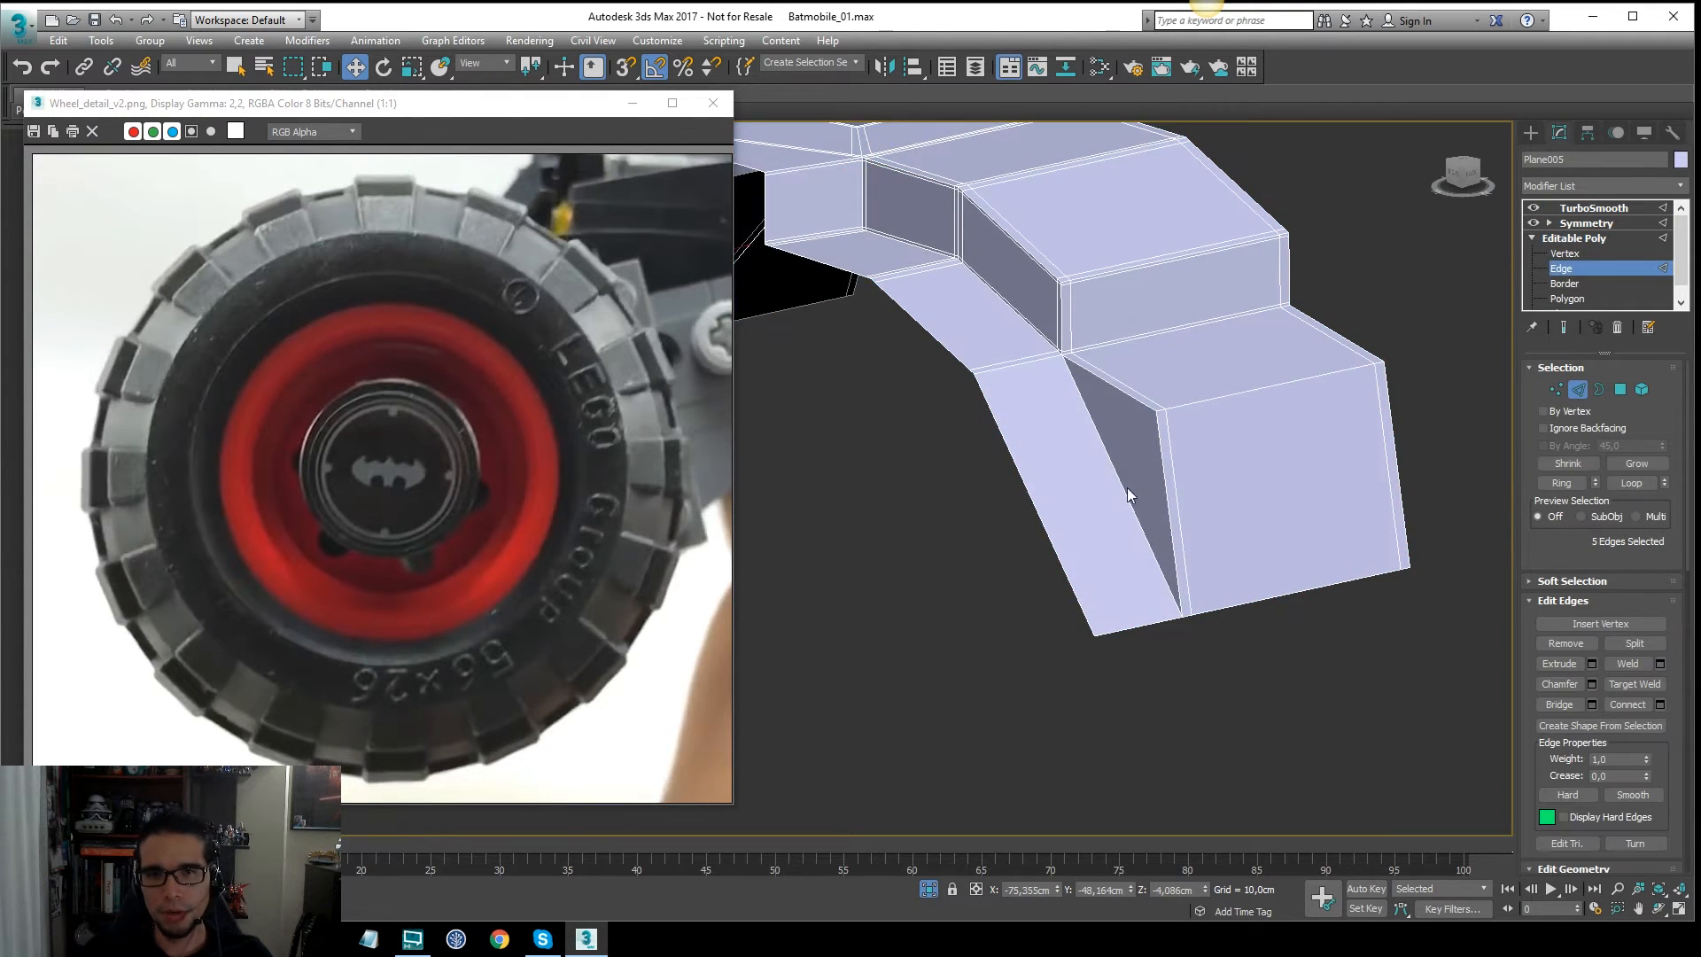
left_click_drag(1131, 489, 938, 523)
right_click(1071, 471)
left_click(920, 532)
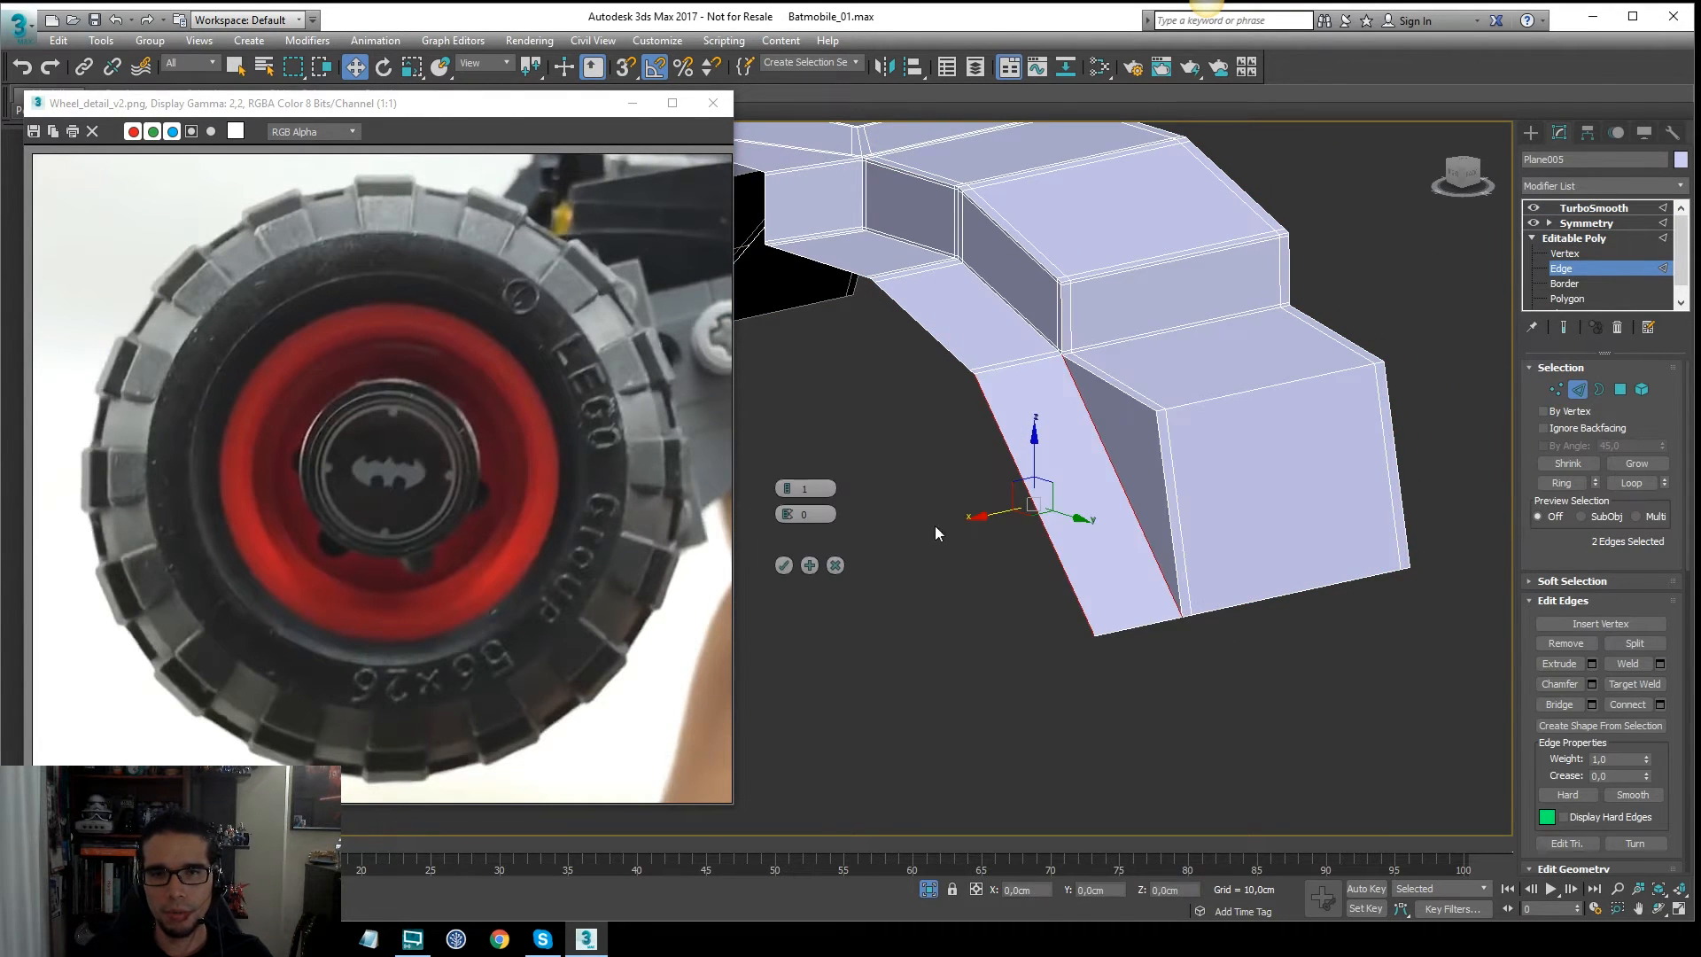
left_click(784, 566)
Step: Connect the four upright edges of the lower block's outer face with 2 segments, pinch 90 and slide 0
middle_click_drag(1441, 442, 1411, 453)
key("F3")
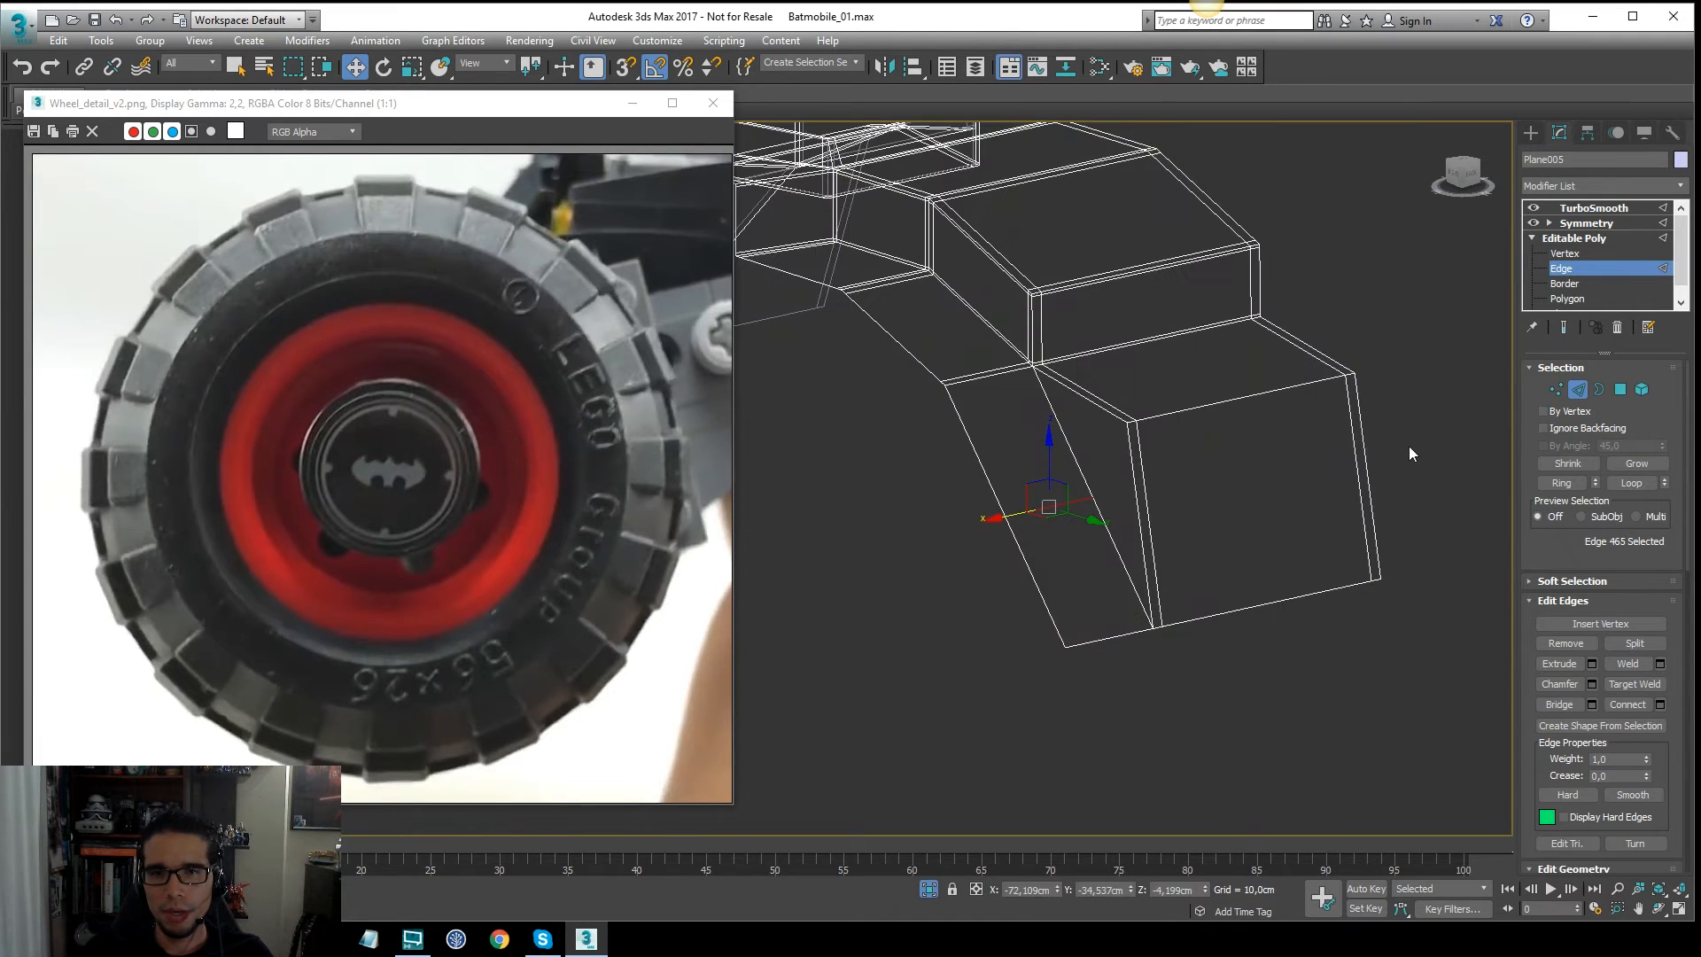
left_click_drag(1117, 479, 1120, 478)
scroll(1133, 476, "up", 3)
key("F3")
right_click(1164, 442)
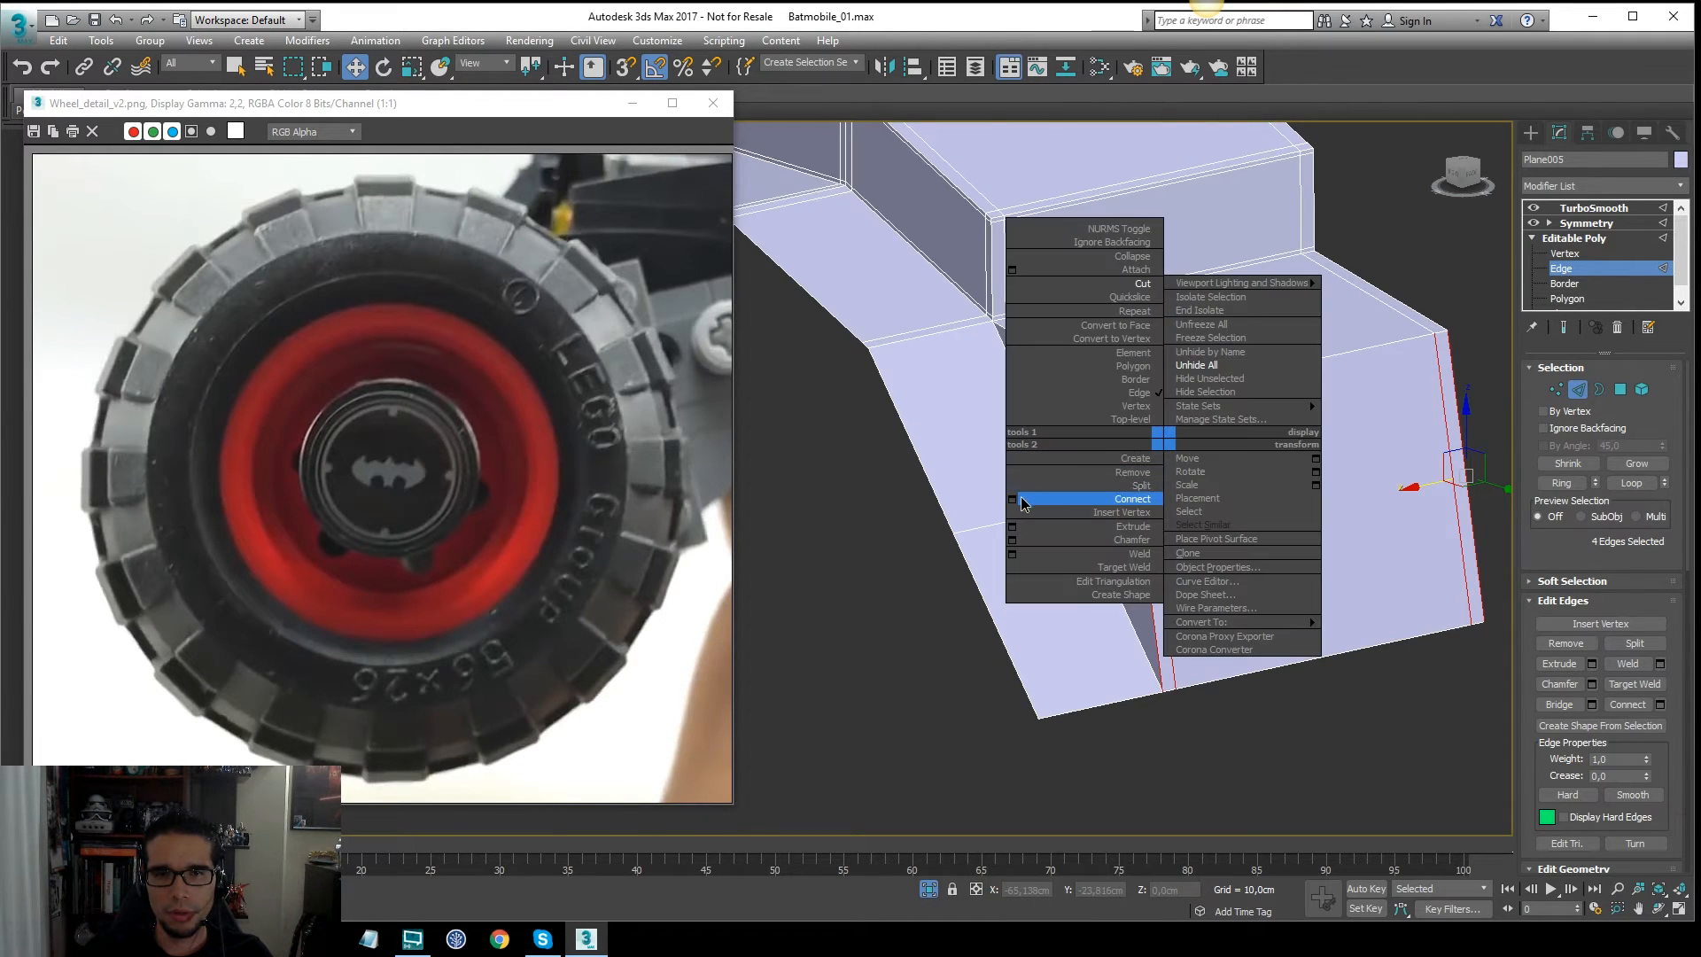
left_click(1015, 498)
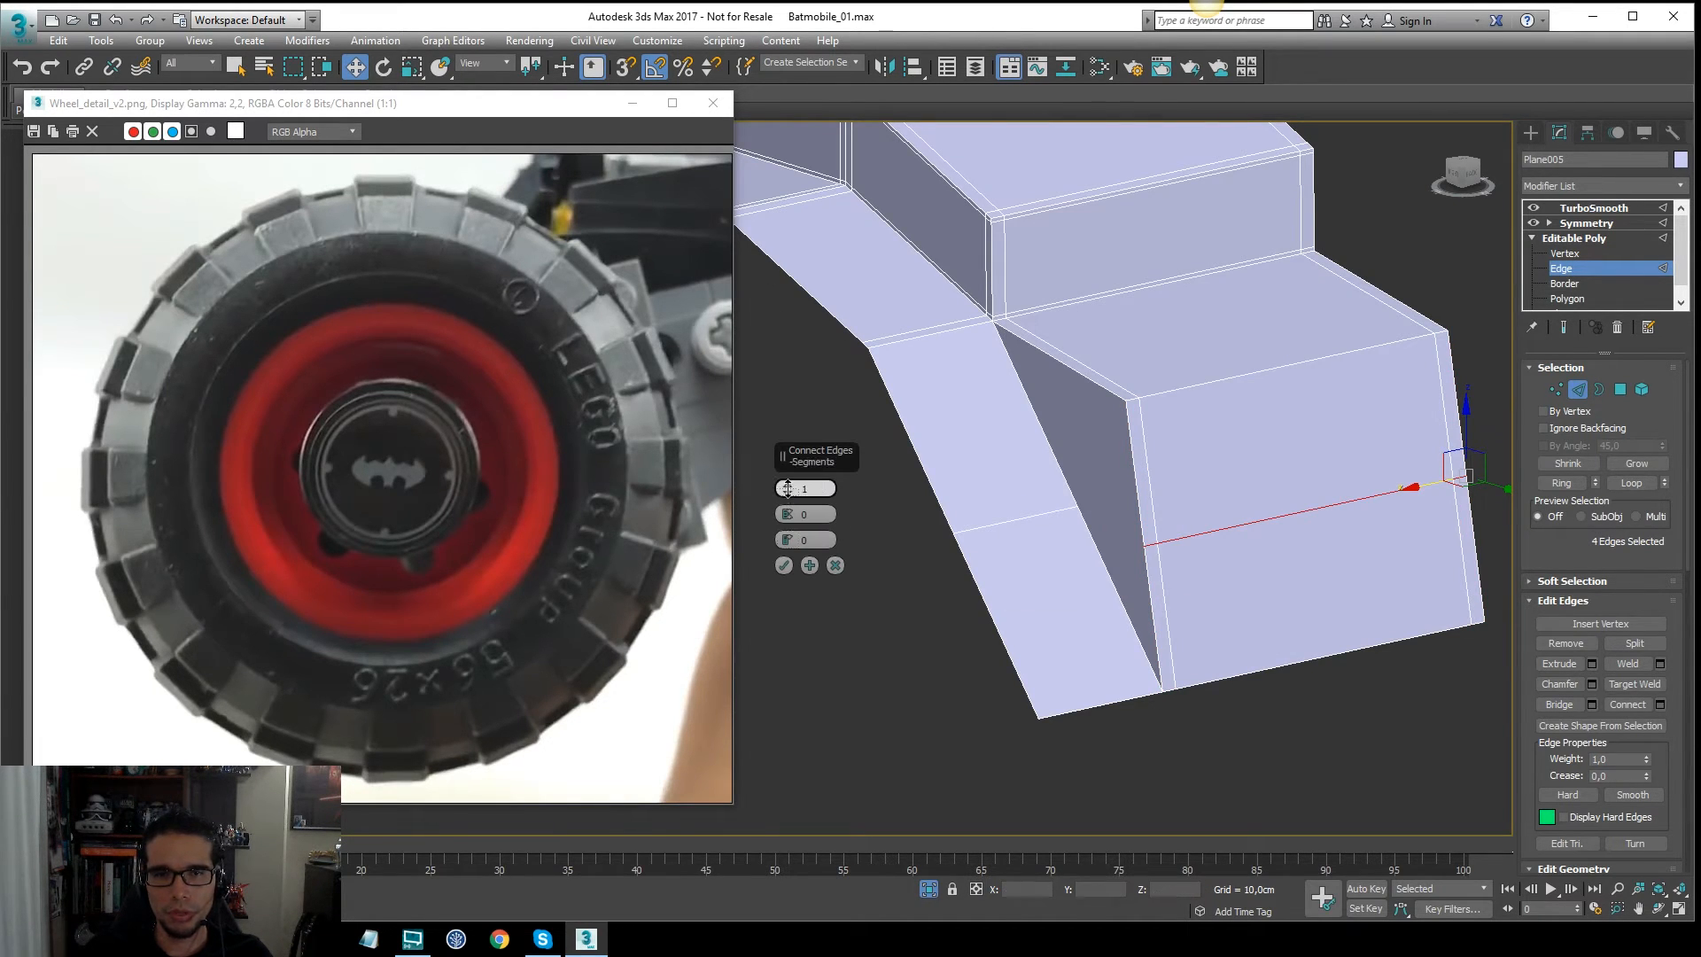
left_click(787, 486)
left_click_drag(784, 536, 826, 334)
right_click(786, 538)
left_click_drag(788, 515, 820, 317)
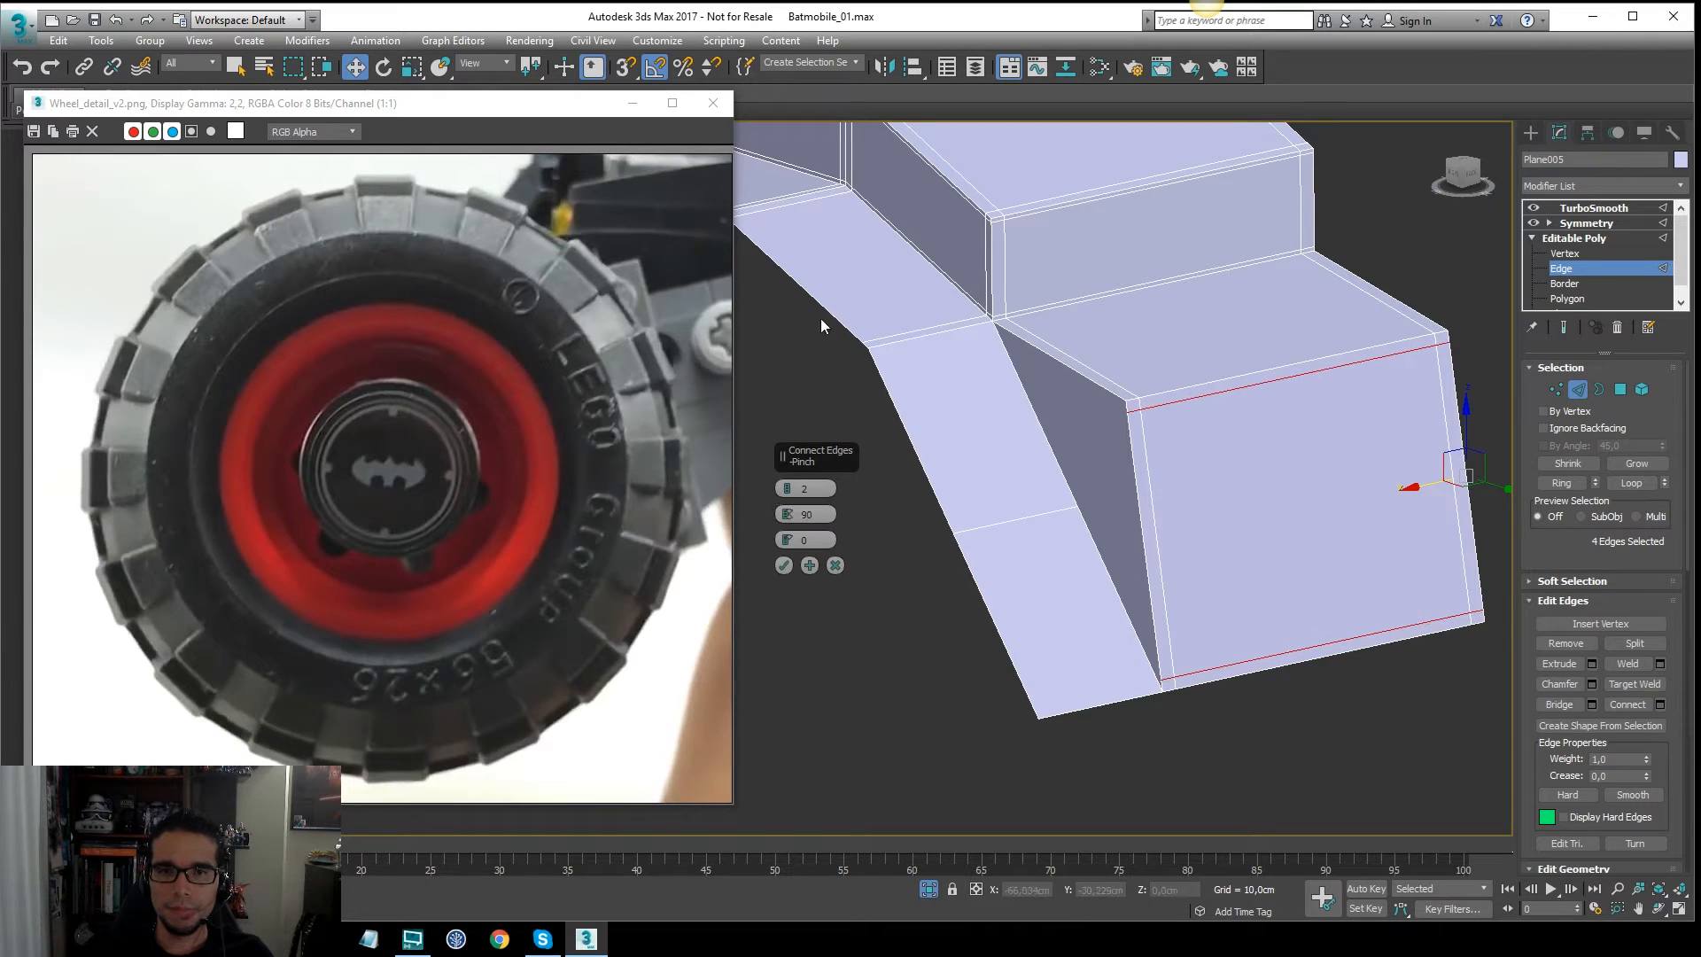
left_click(784, 566)
Step: Connect the support vertex just below the tapered side's outer corner to the middle vertex on its edge with the recess surface
middle_click_drag(1103, 463, 1142, 443)
key("1")
scroll(1160, 435, "up", 5)
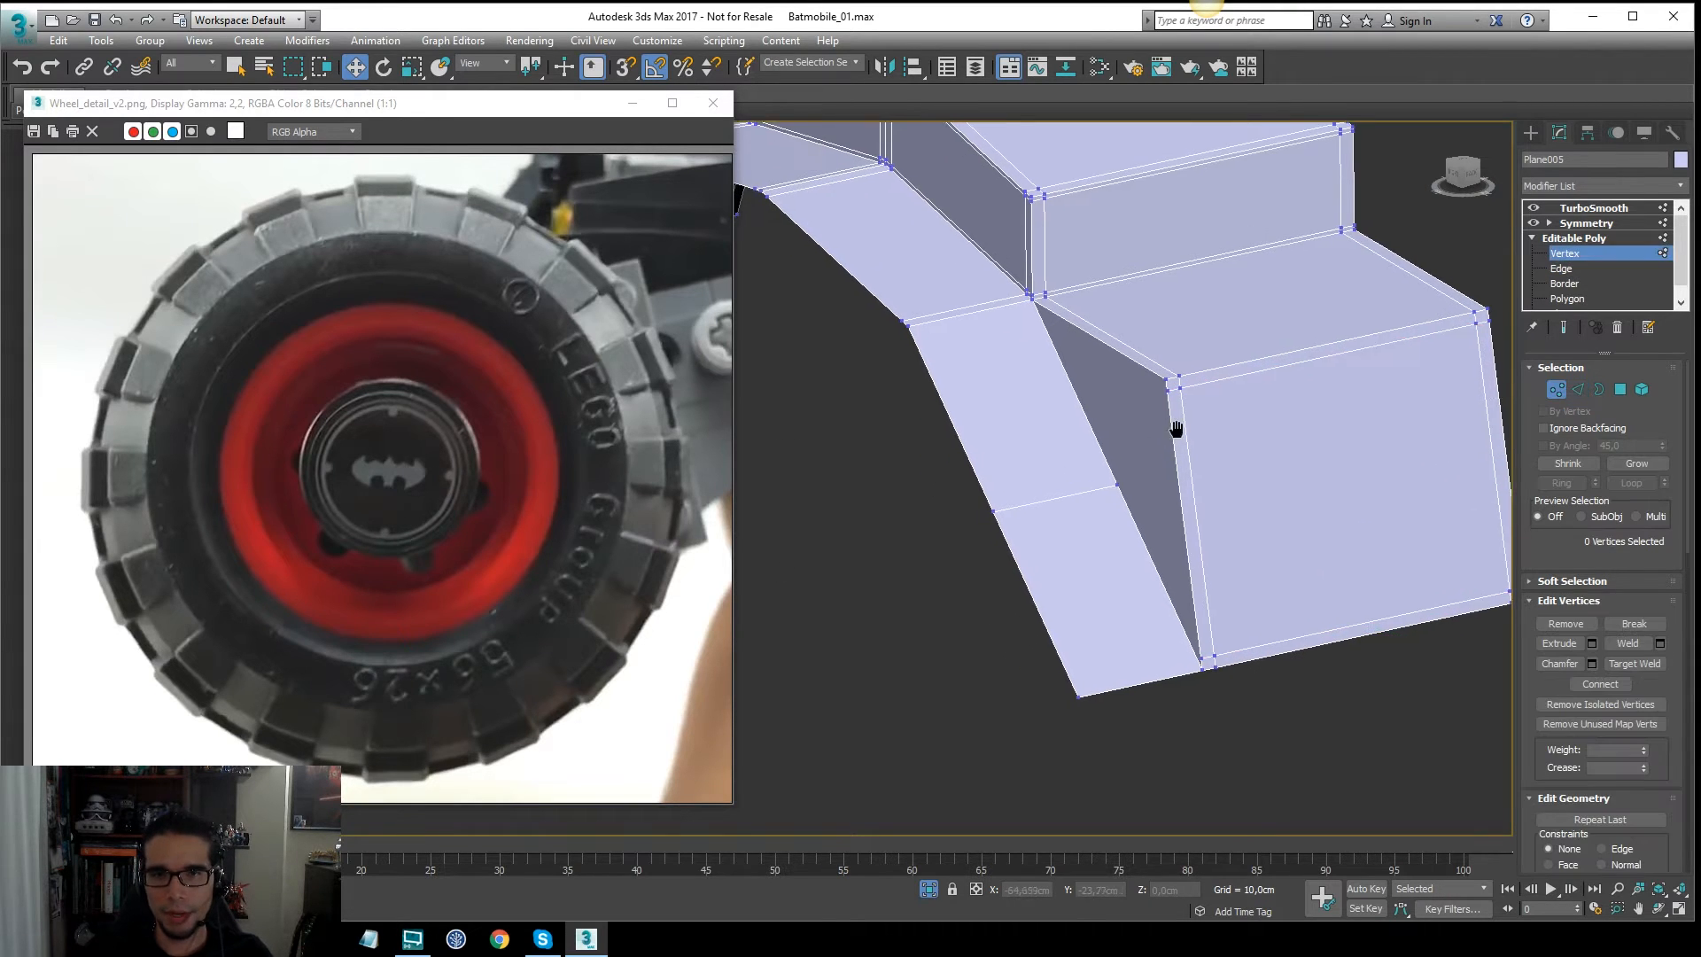
left_click(1152, 366)
left_click(1053, 554, "ctrl")
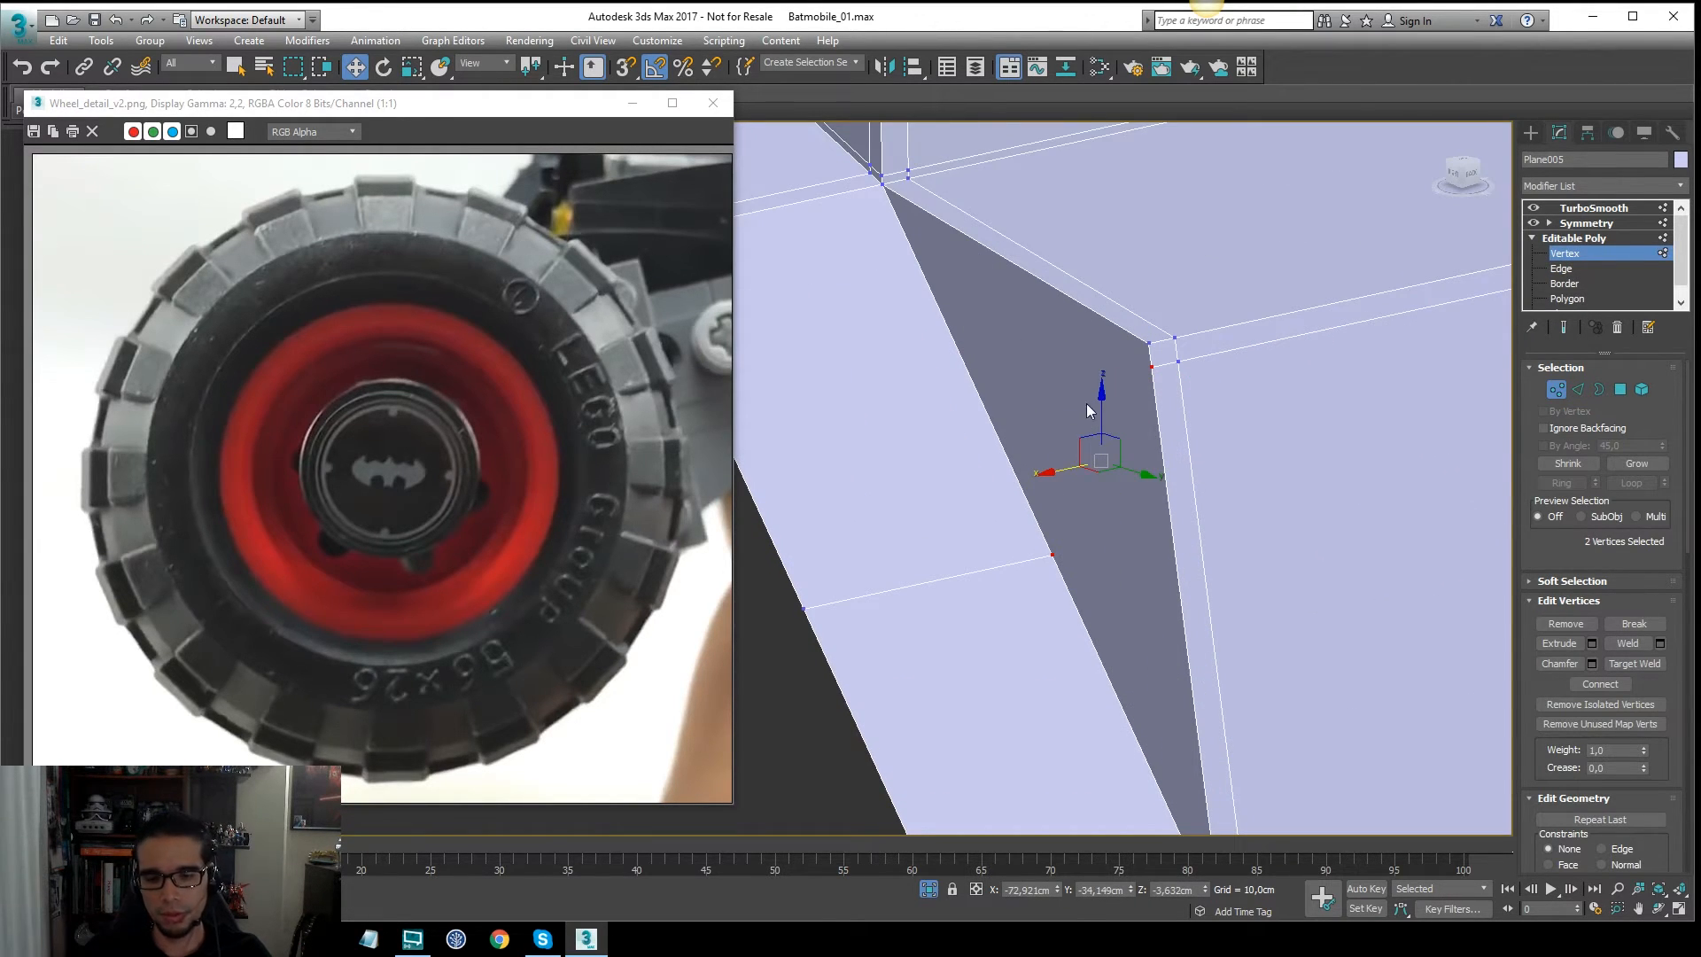
key("ctrl+shift+e")
middle_click_drag(1048, 523, 1109, 417)
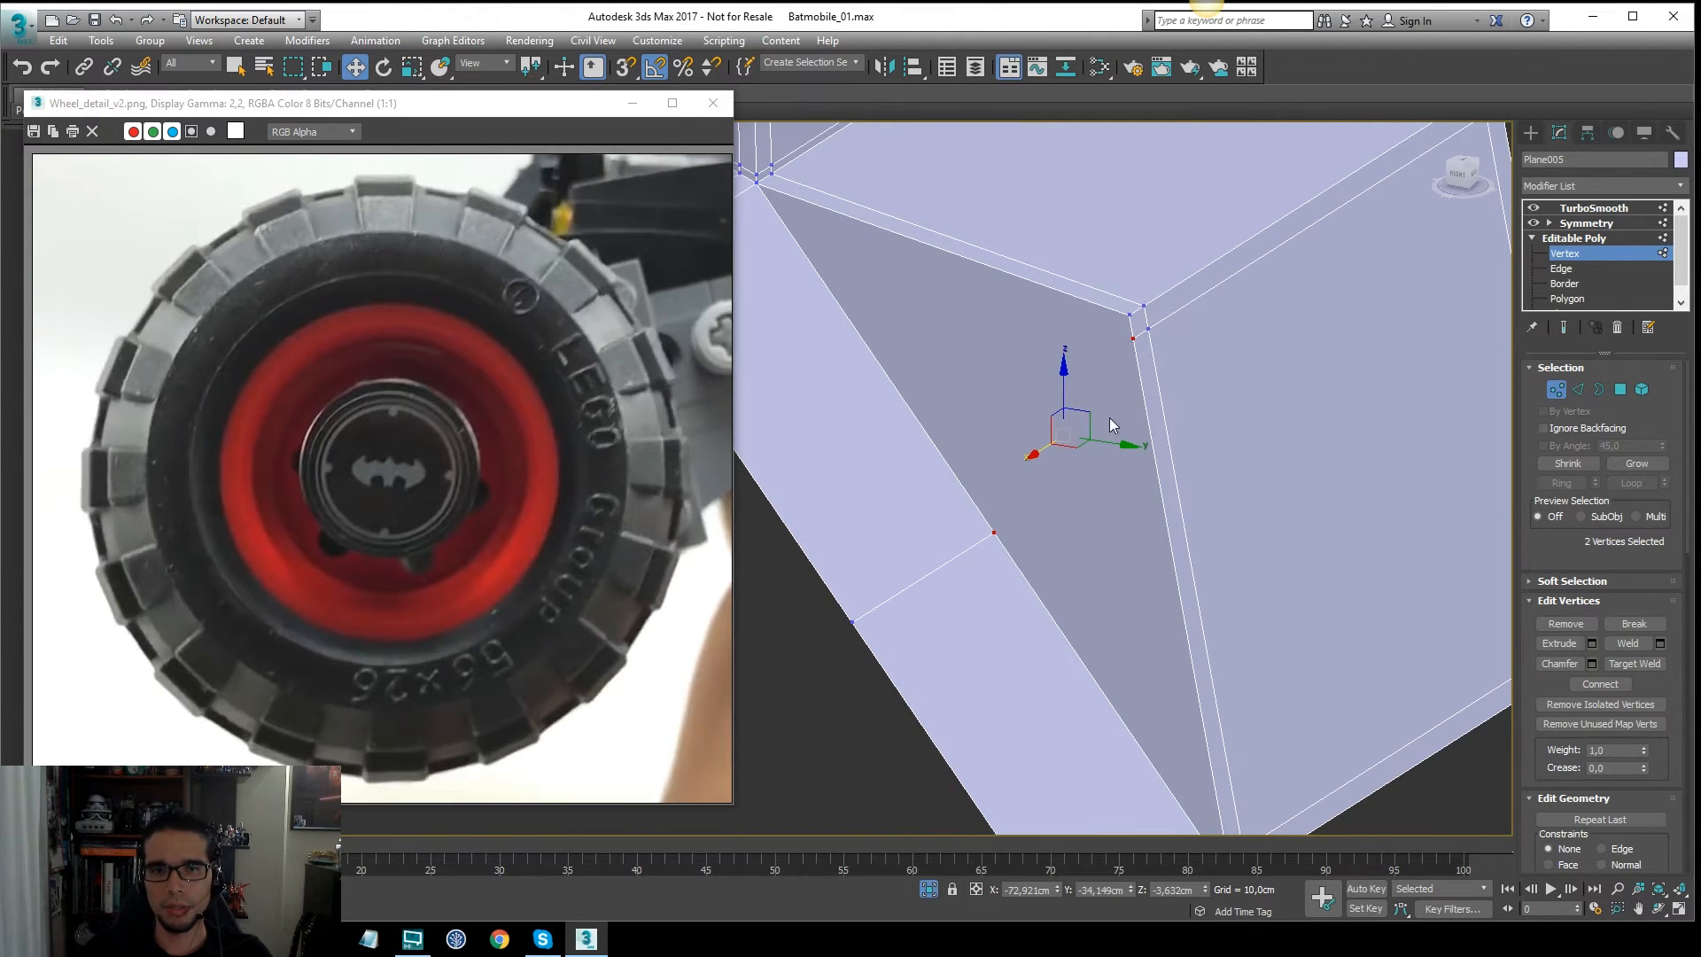
right_click(1089, 413)
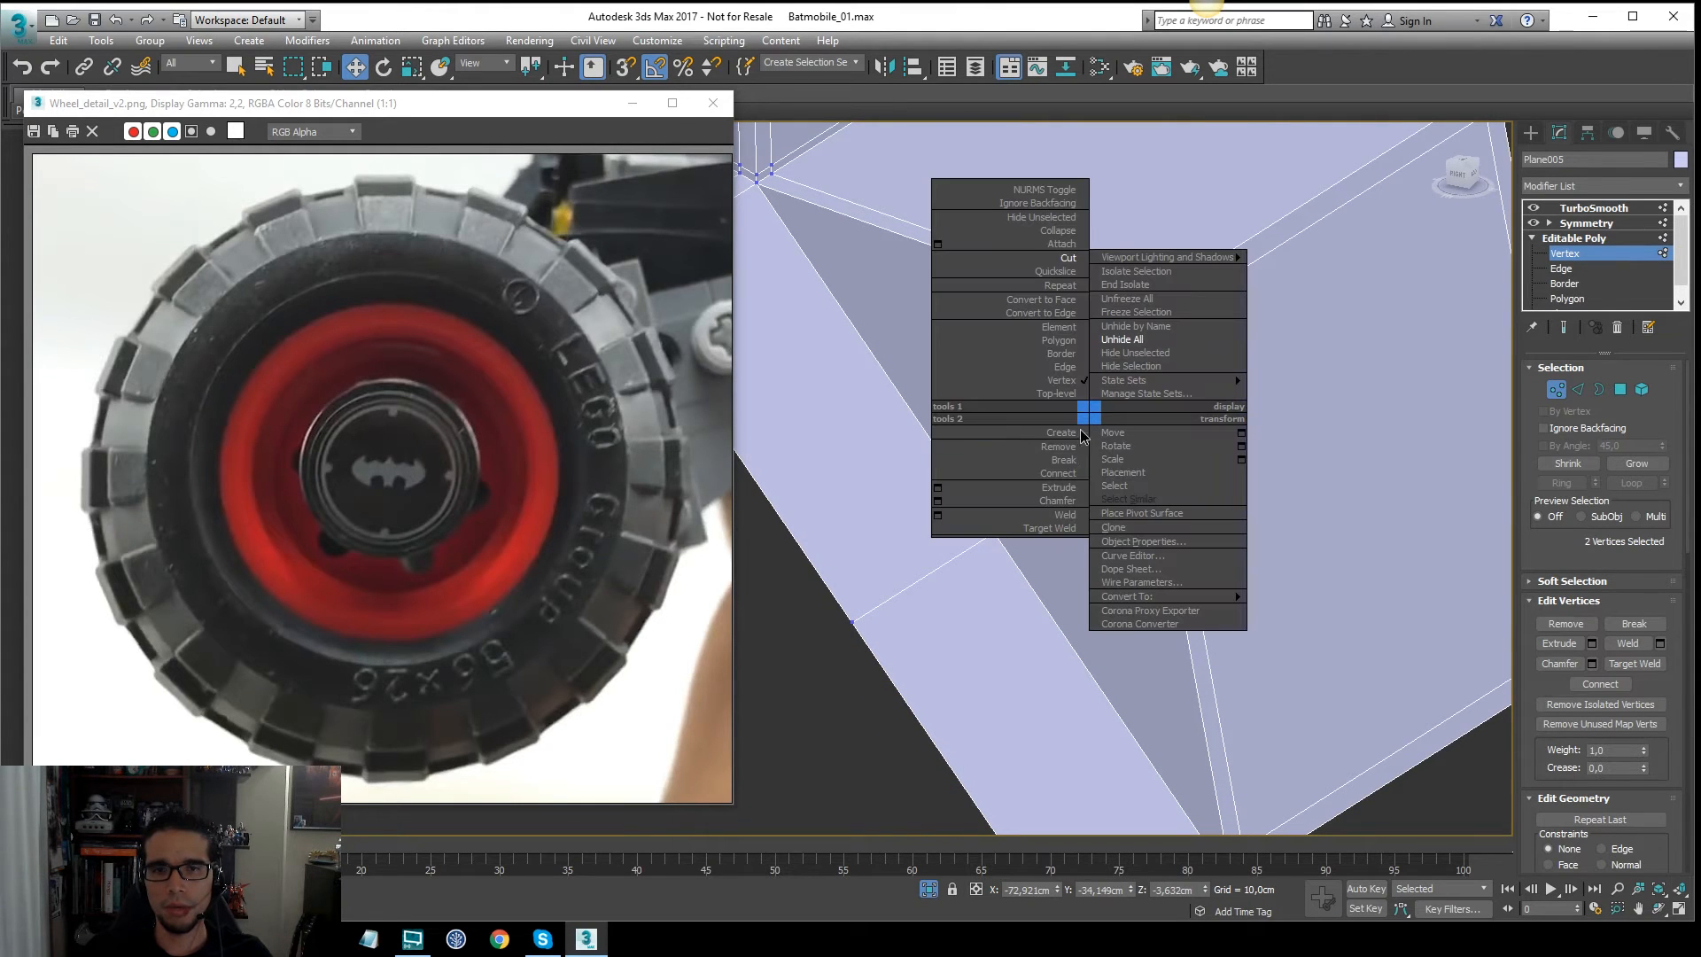
left_click(1064, 473)
Step: Examine the smoothed lower block and its tapered side with and without mesh edges
scroll(1152, 439, "down", 3)
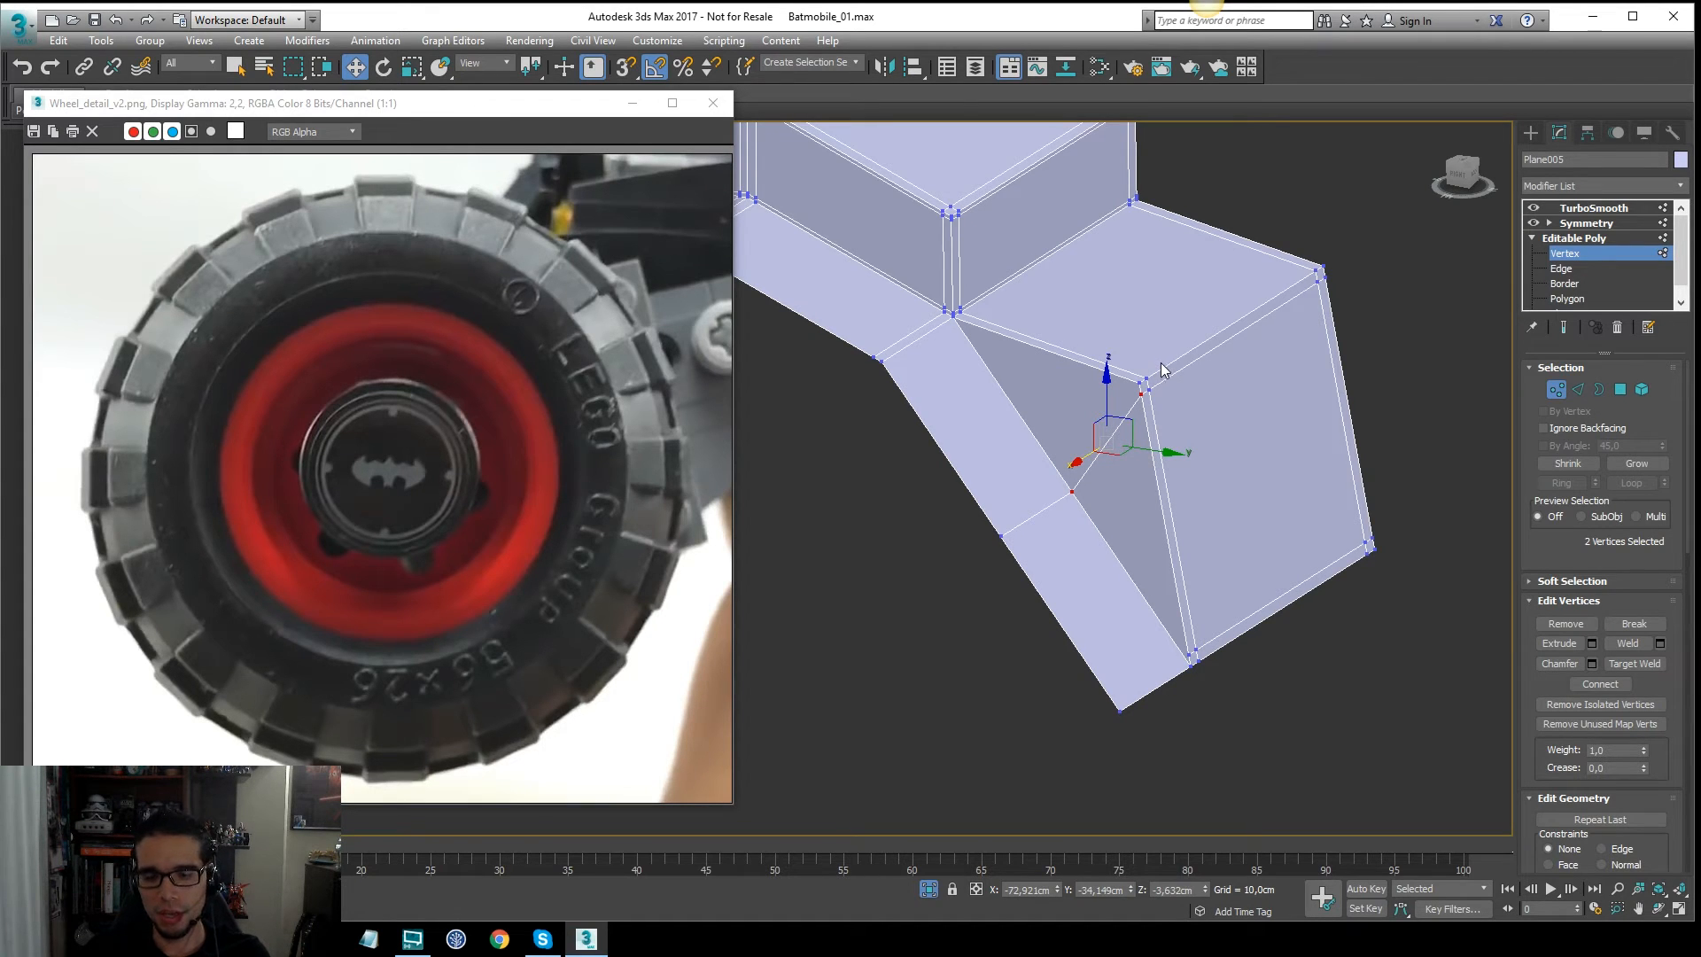
left_click(1620, 239)
left_click(1622, 210)
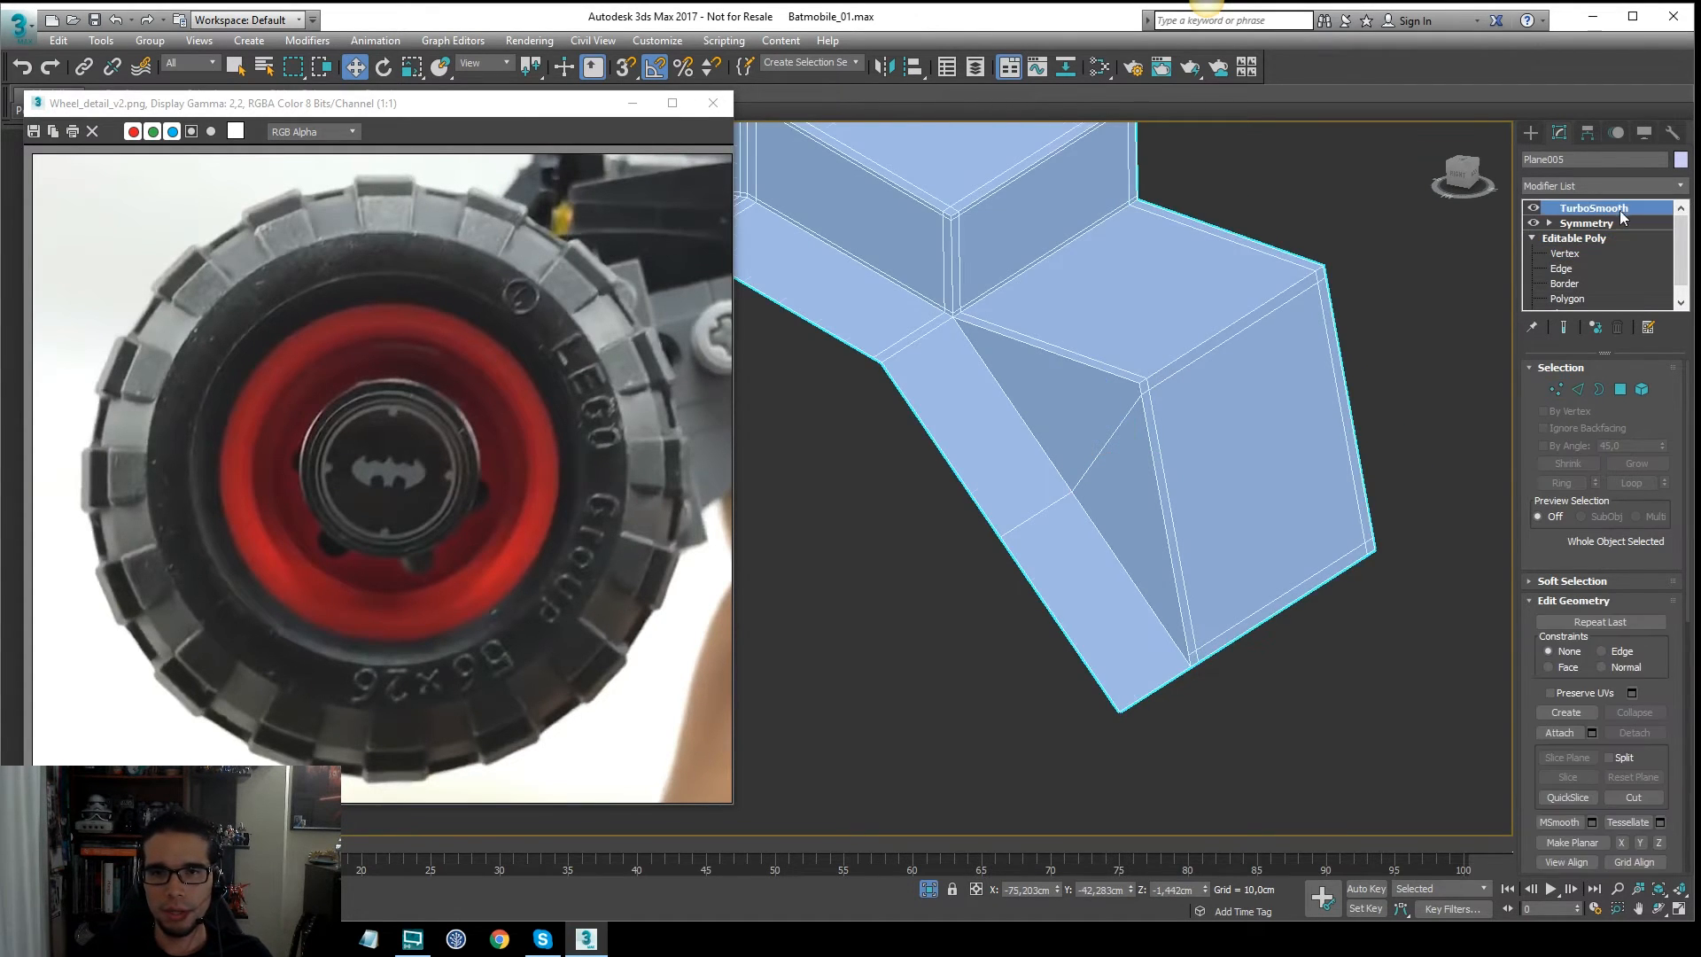
scroll(1211, 349, "down", 5)
middle_click_drag(1178, 362, 1175, 407, "alt")
scroll(1114, 379, "up", 4)
key("F4")
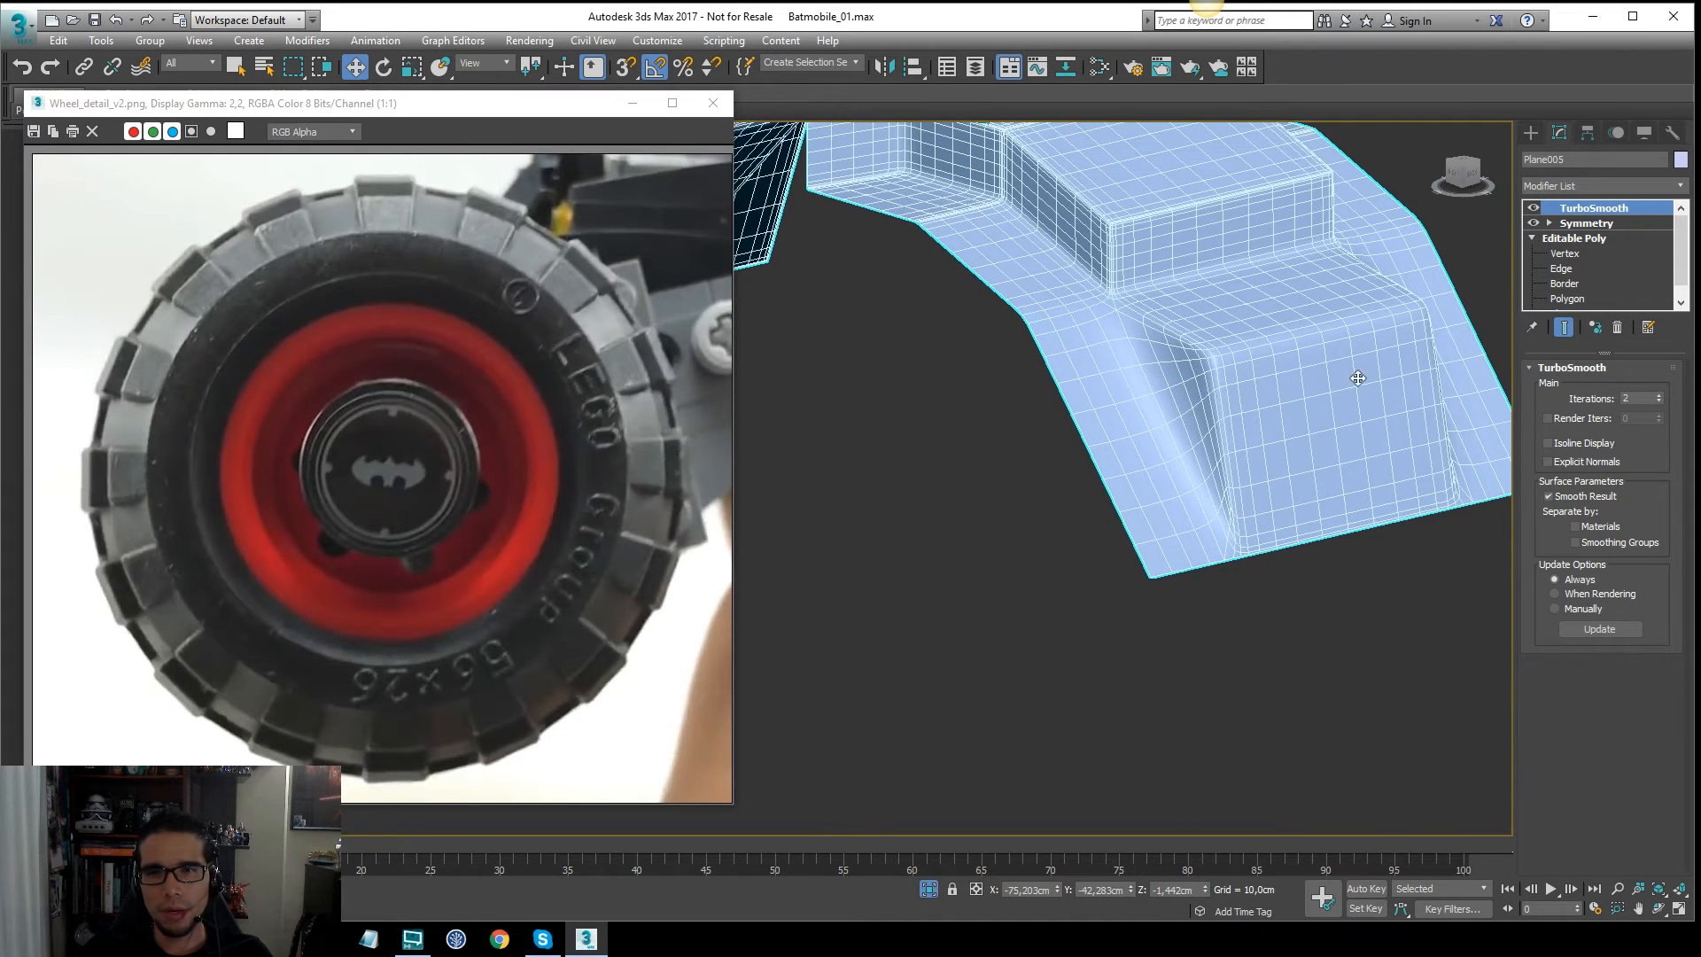
Step: Connect the edge ring across the recess strip with 1 segment, pinch 0 and slide 91, placing the support loop beside the blocks' walls
left_click(1597, 239)
middle_click_drag(1236, 305, 1118, 413, "alt")
middle_click_drag(1118, 413, 1229, 384)
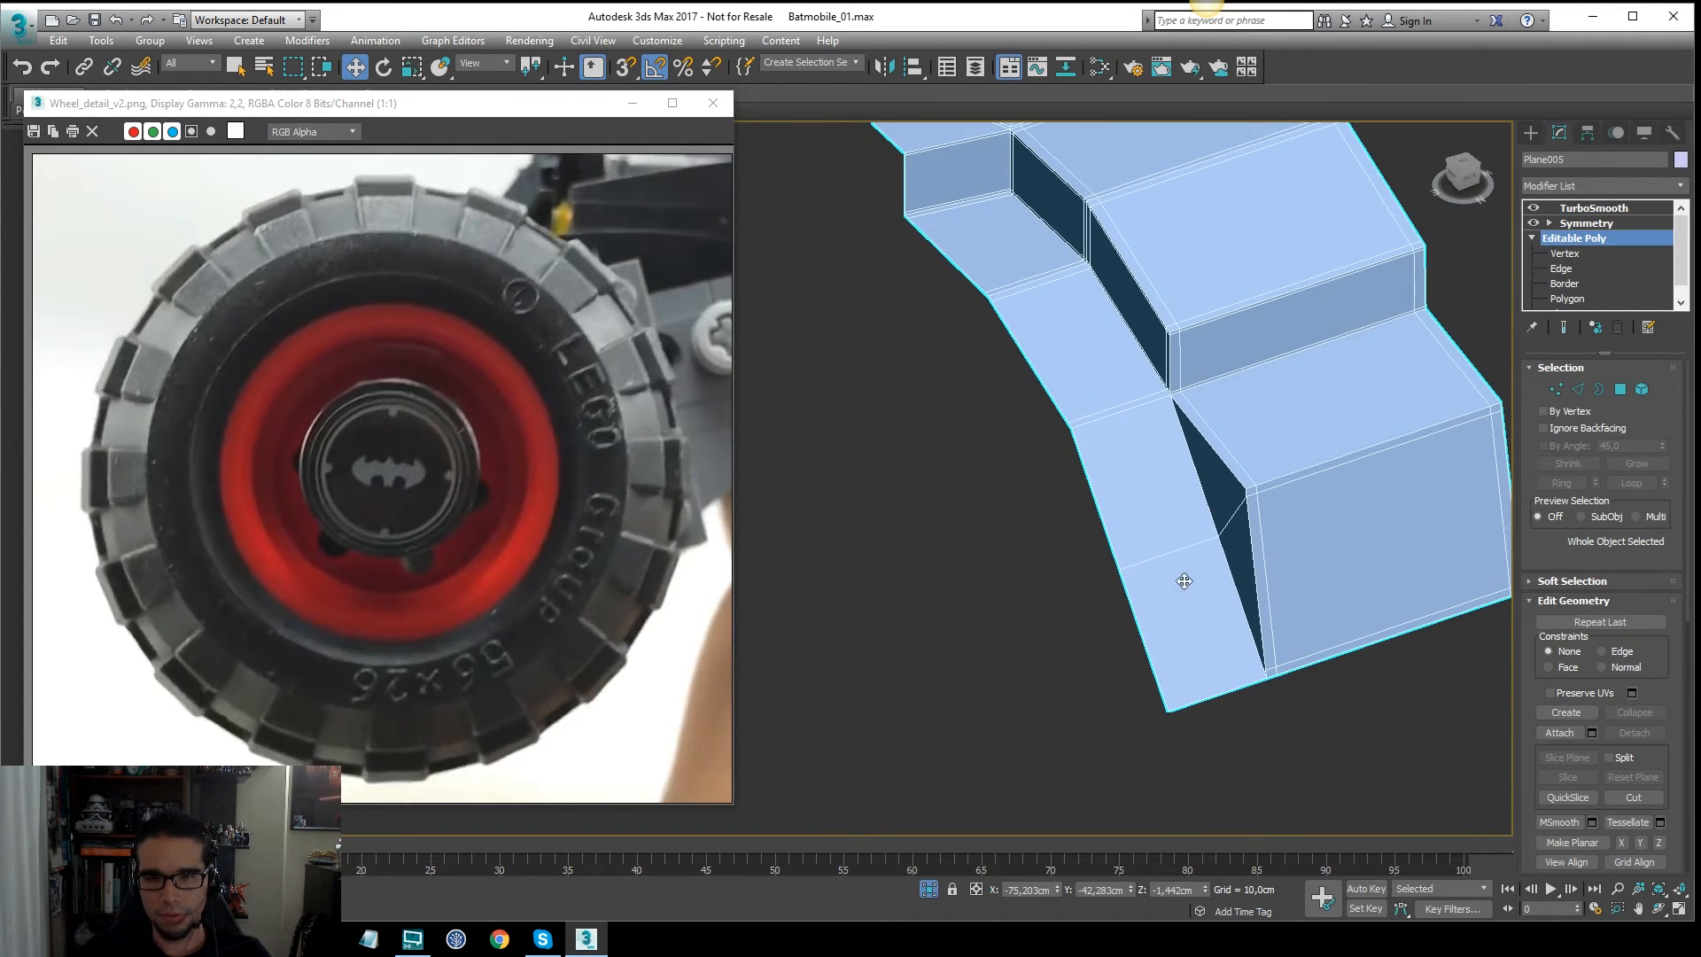
key("2")
left_click(1223, 695)
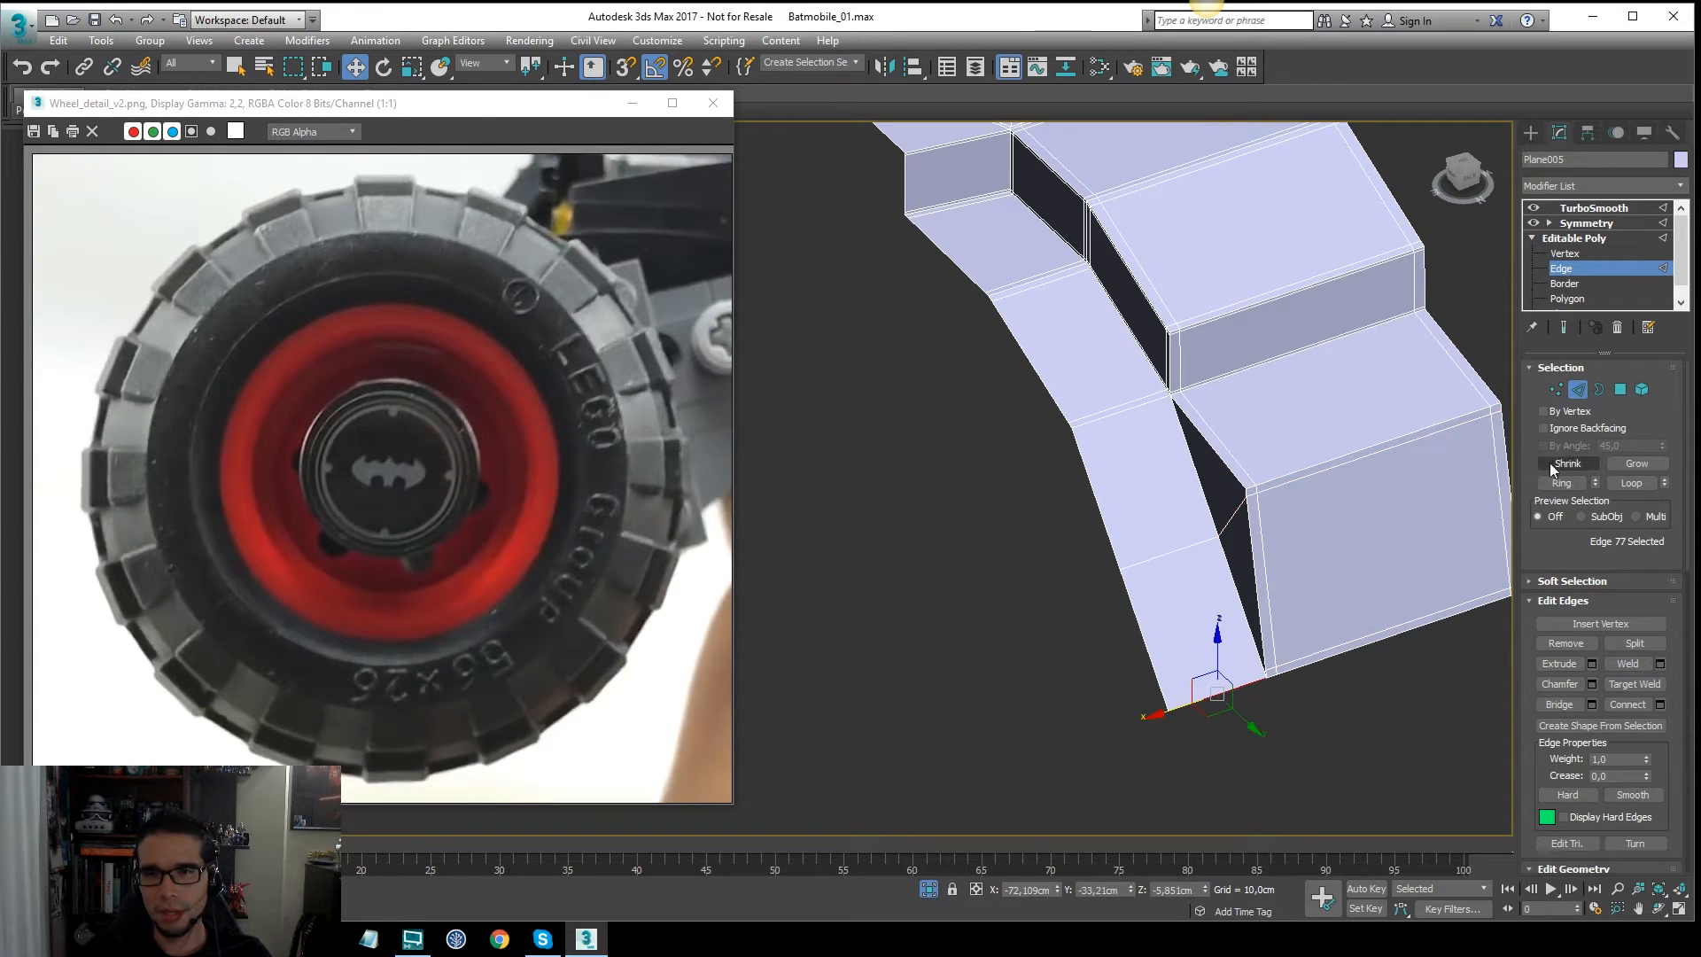
left_click(1567, 483)
key("F3")
mouse_move(1060, 368)
middle_mouse_down()
mouse_move(1215, 535)
mouse_move(1059, 345)
middle_mouse_up()
key("F3")
right_click(1151, 404)
left_click(999, 464)
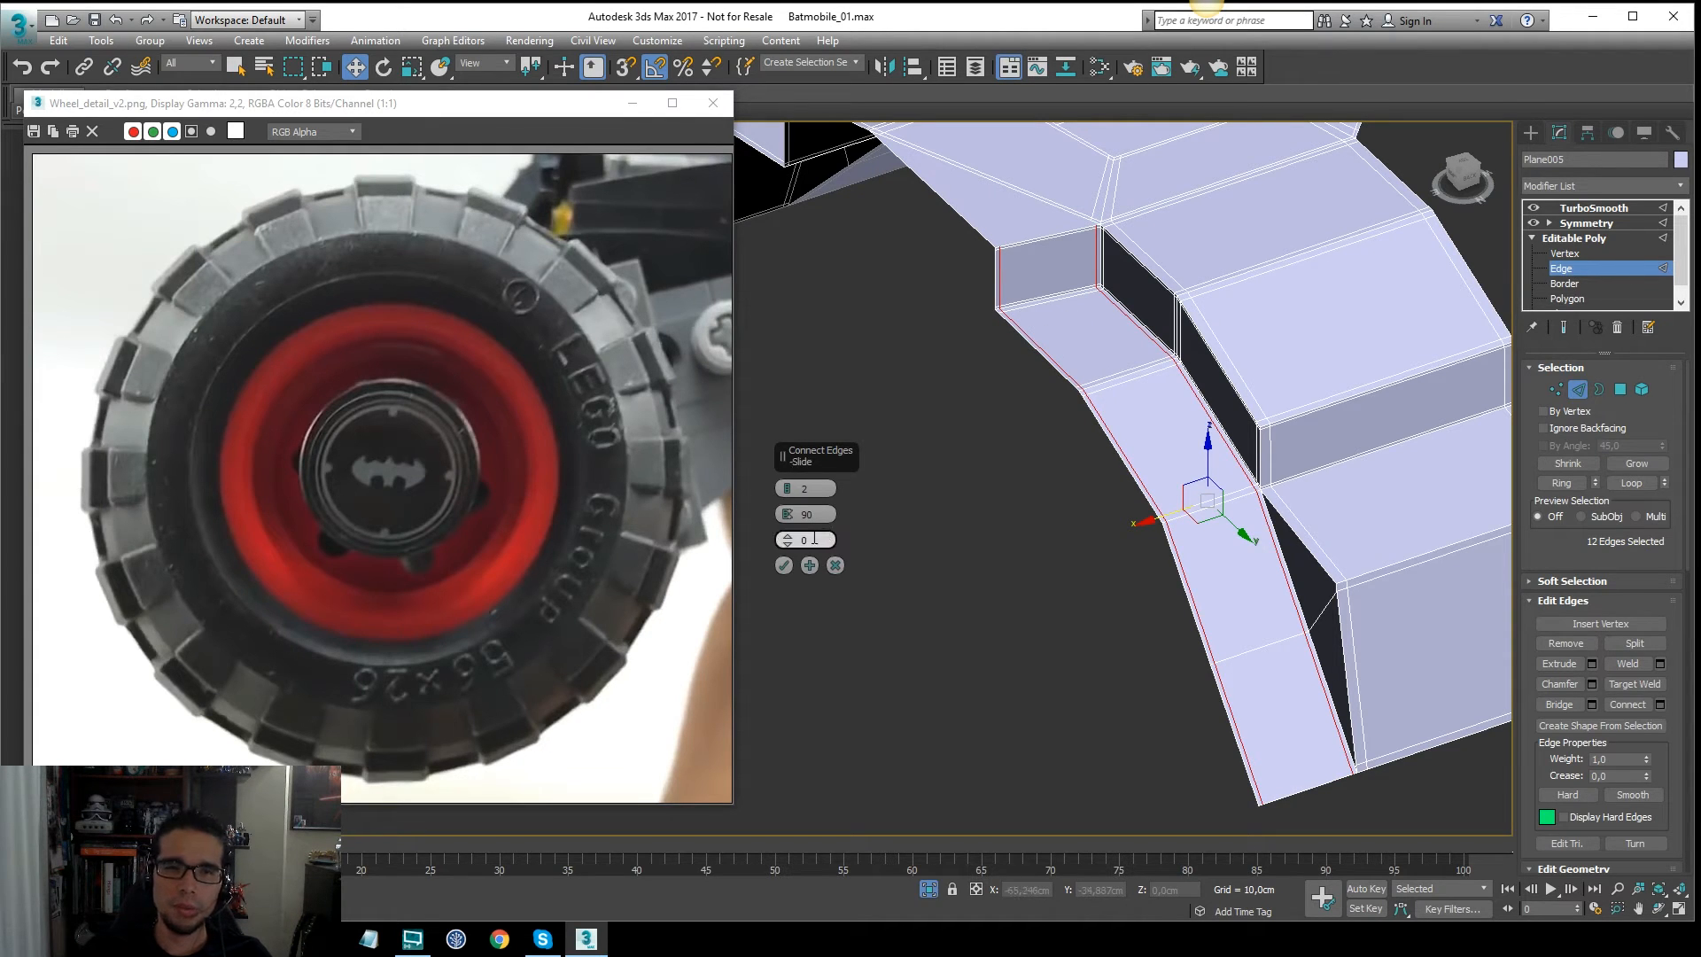
left_click_drag(788, 491, 926, 215)
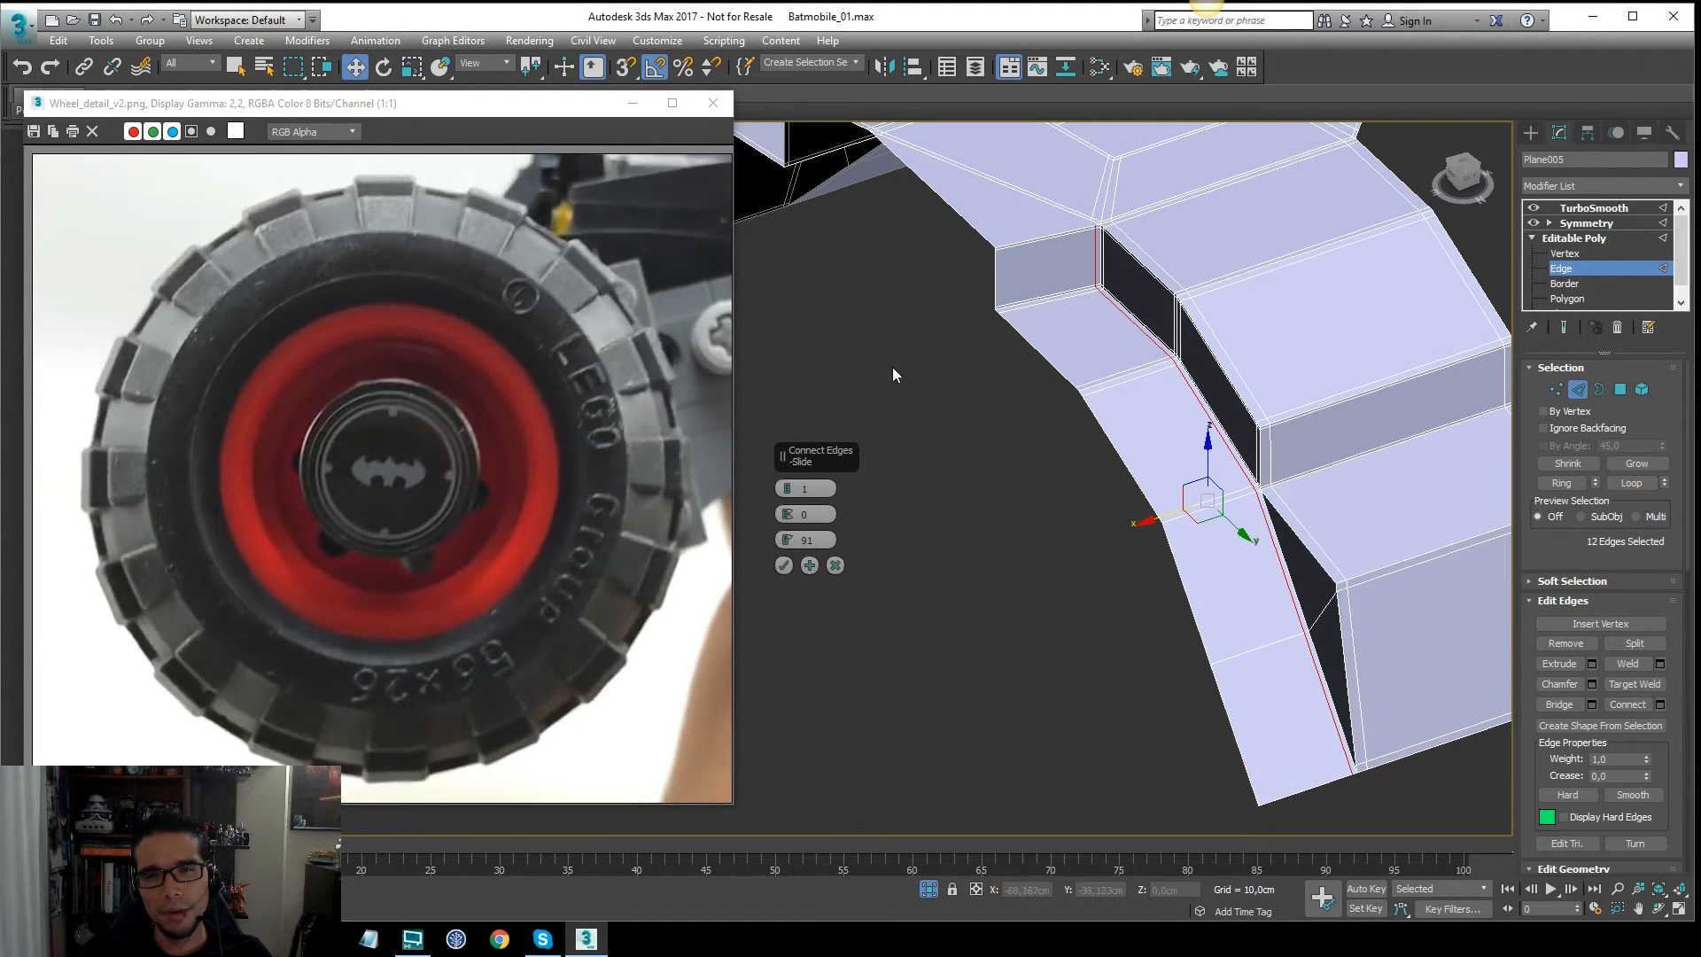
left_click(784, 566)
Step: Examine the smoothed upper corner of the recess and the vertices along the adjoining top face in the base mesh
left_click(1565, 241)
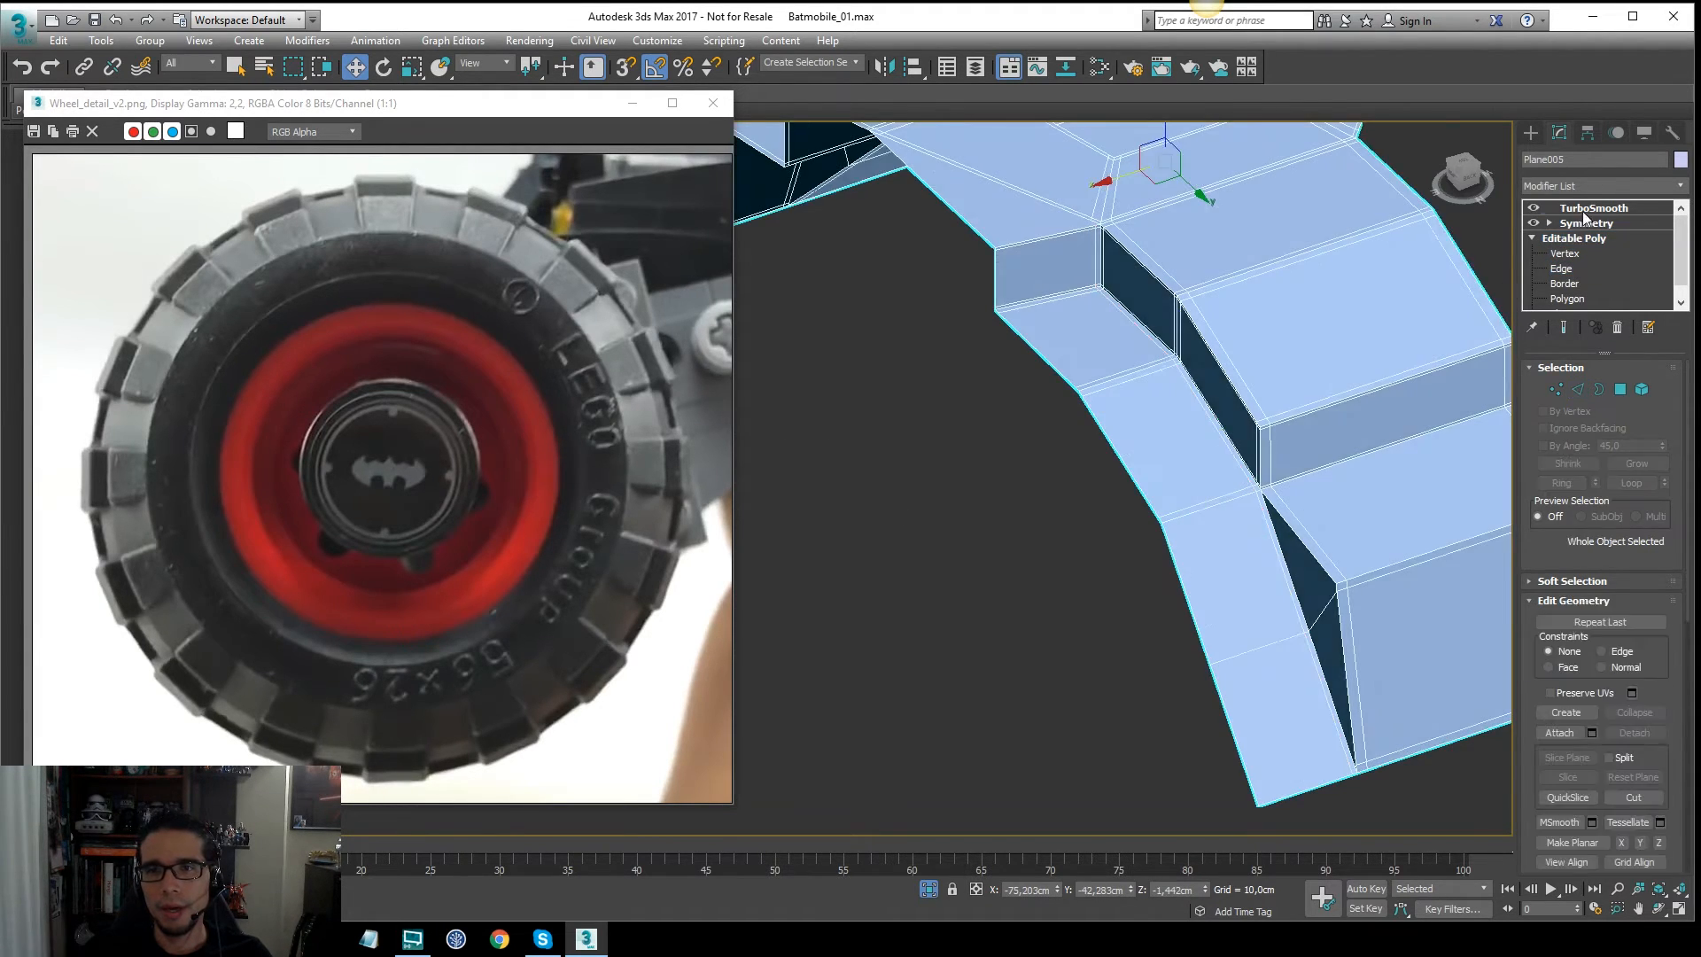
left_click(1590, 210)
key("F4")
middle_click_drag(1076, 264, 1215, 395)
scroll(1252, 358, "up", 5)
key("F4")
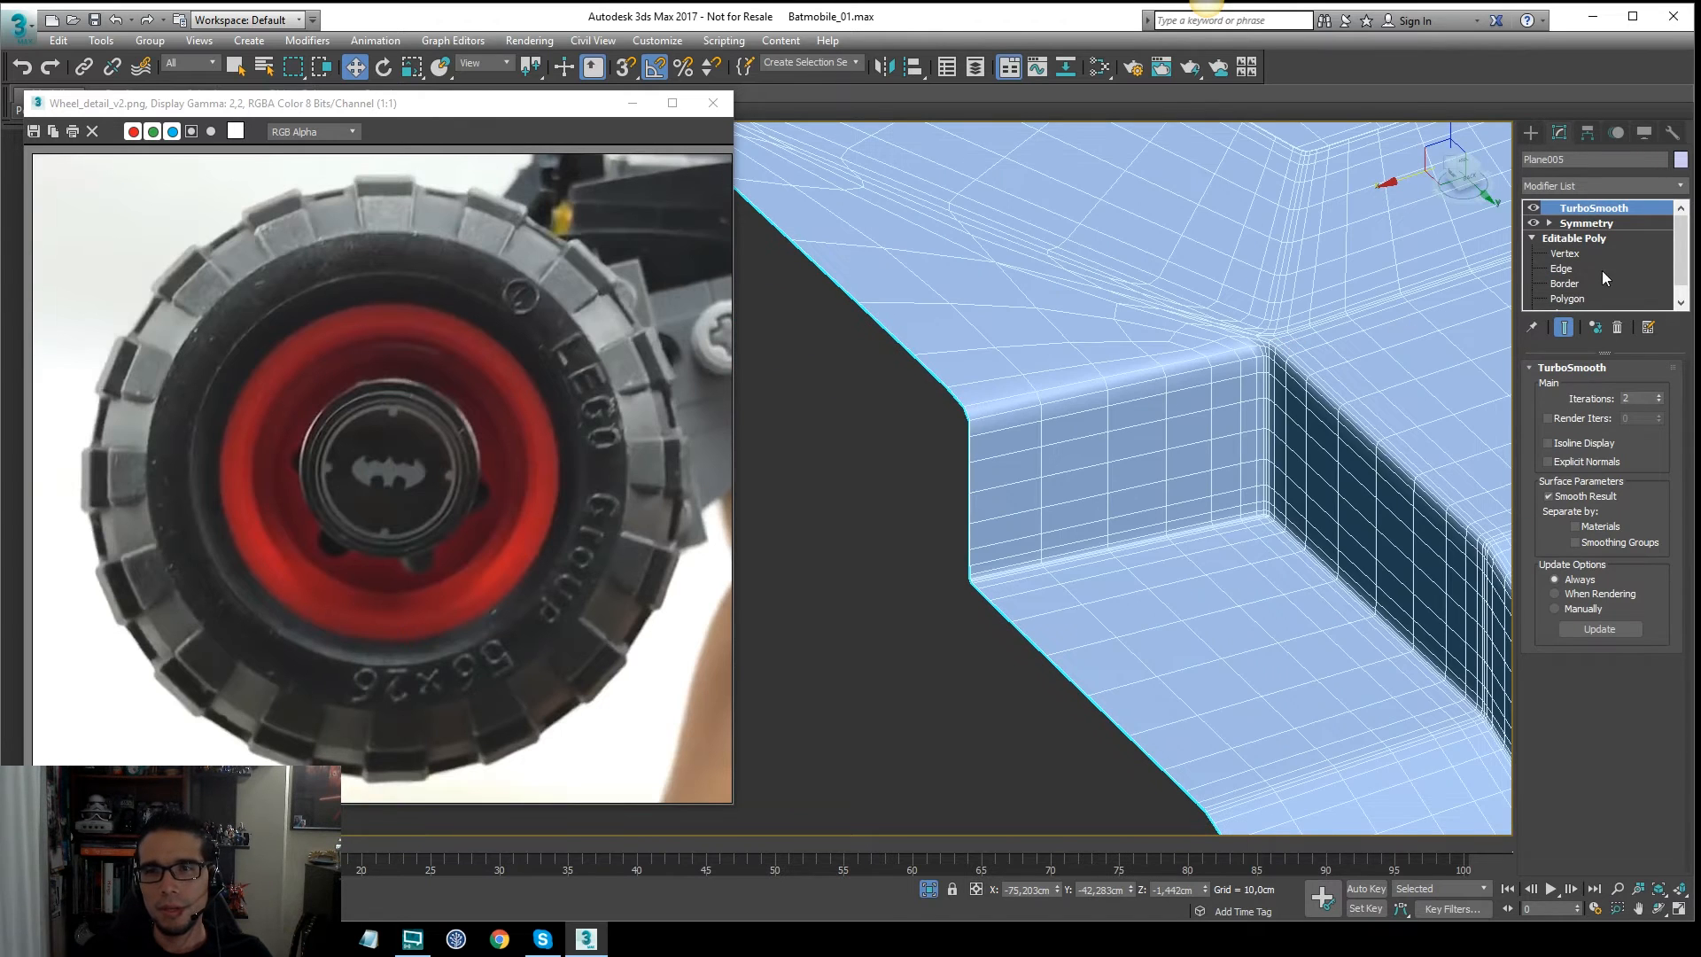
left_click(1574, 238)
key("1")
scroll(1282, 339, "up", 3)
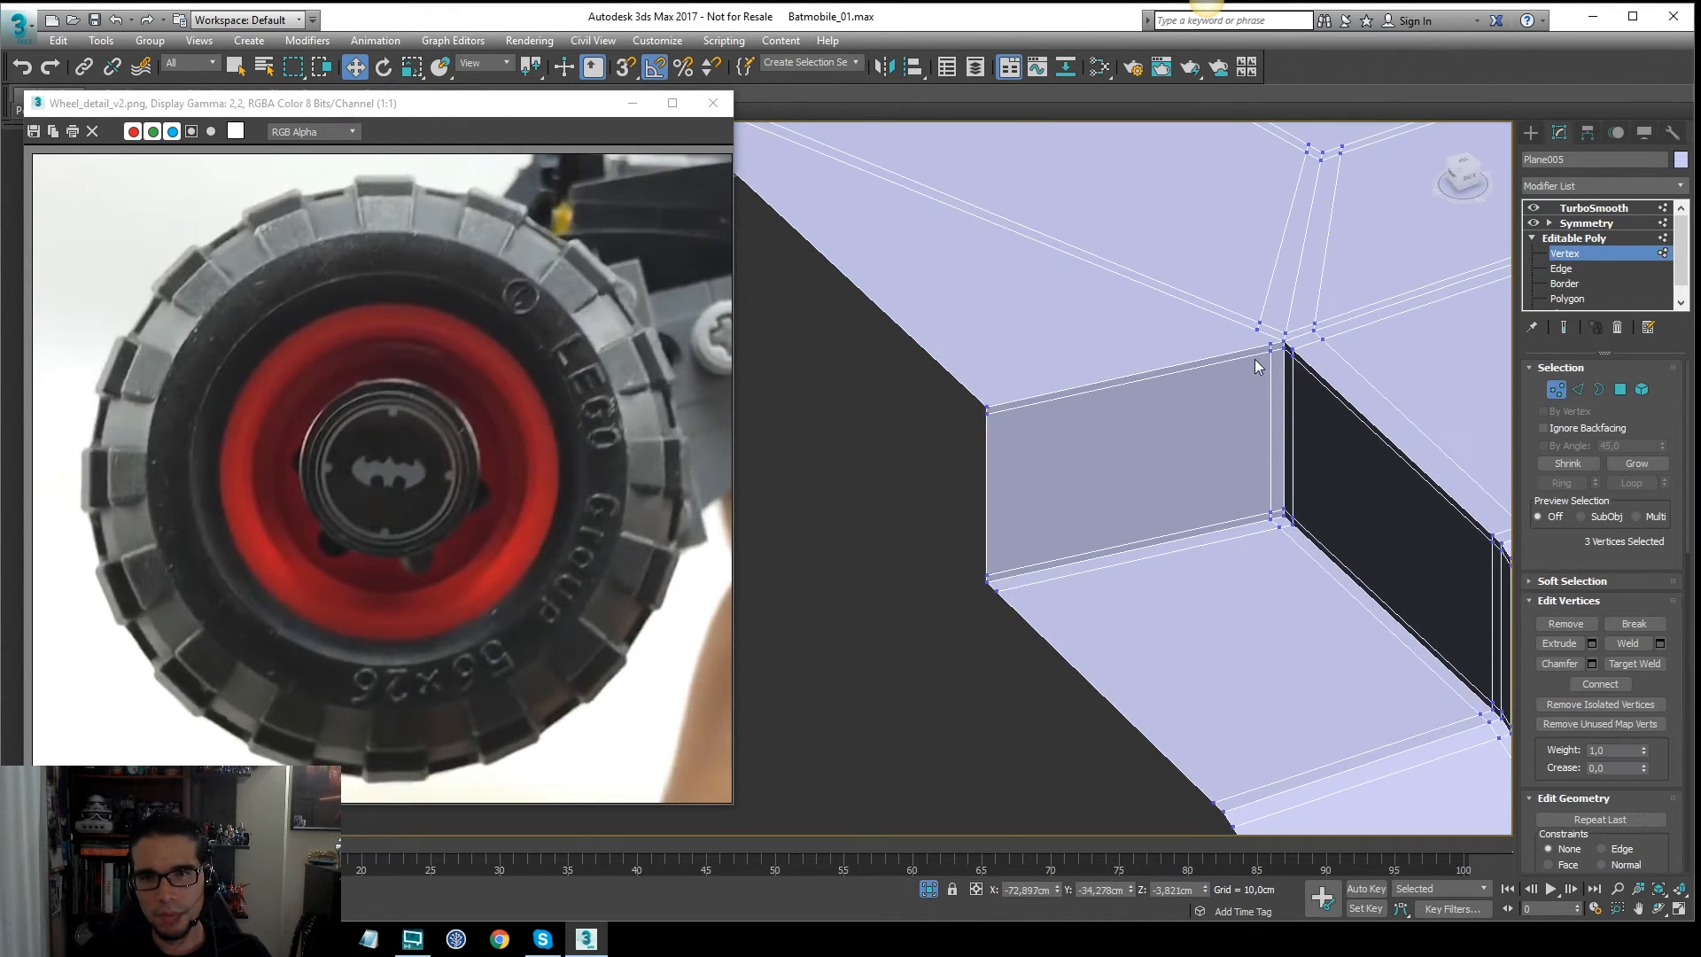
left_click_drag(1260, 350, 1258, 349)
scroll(1250, 349, "down", 4)
middle_click_drag(1228, 356, 1129, 373, "alt")
middle_click_drag(1129, 373, 1221, 417)
scroll(1220, 417, "down", 2)
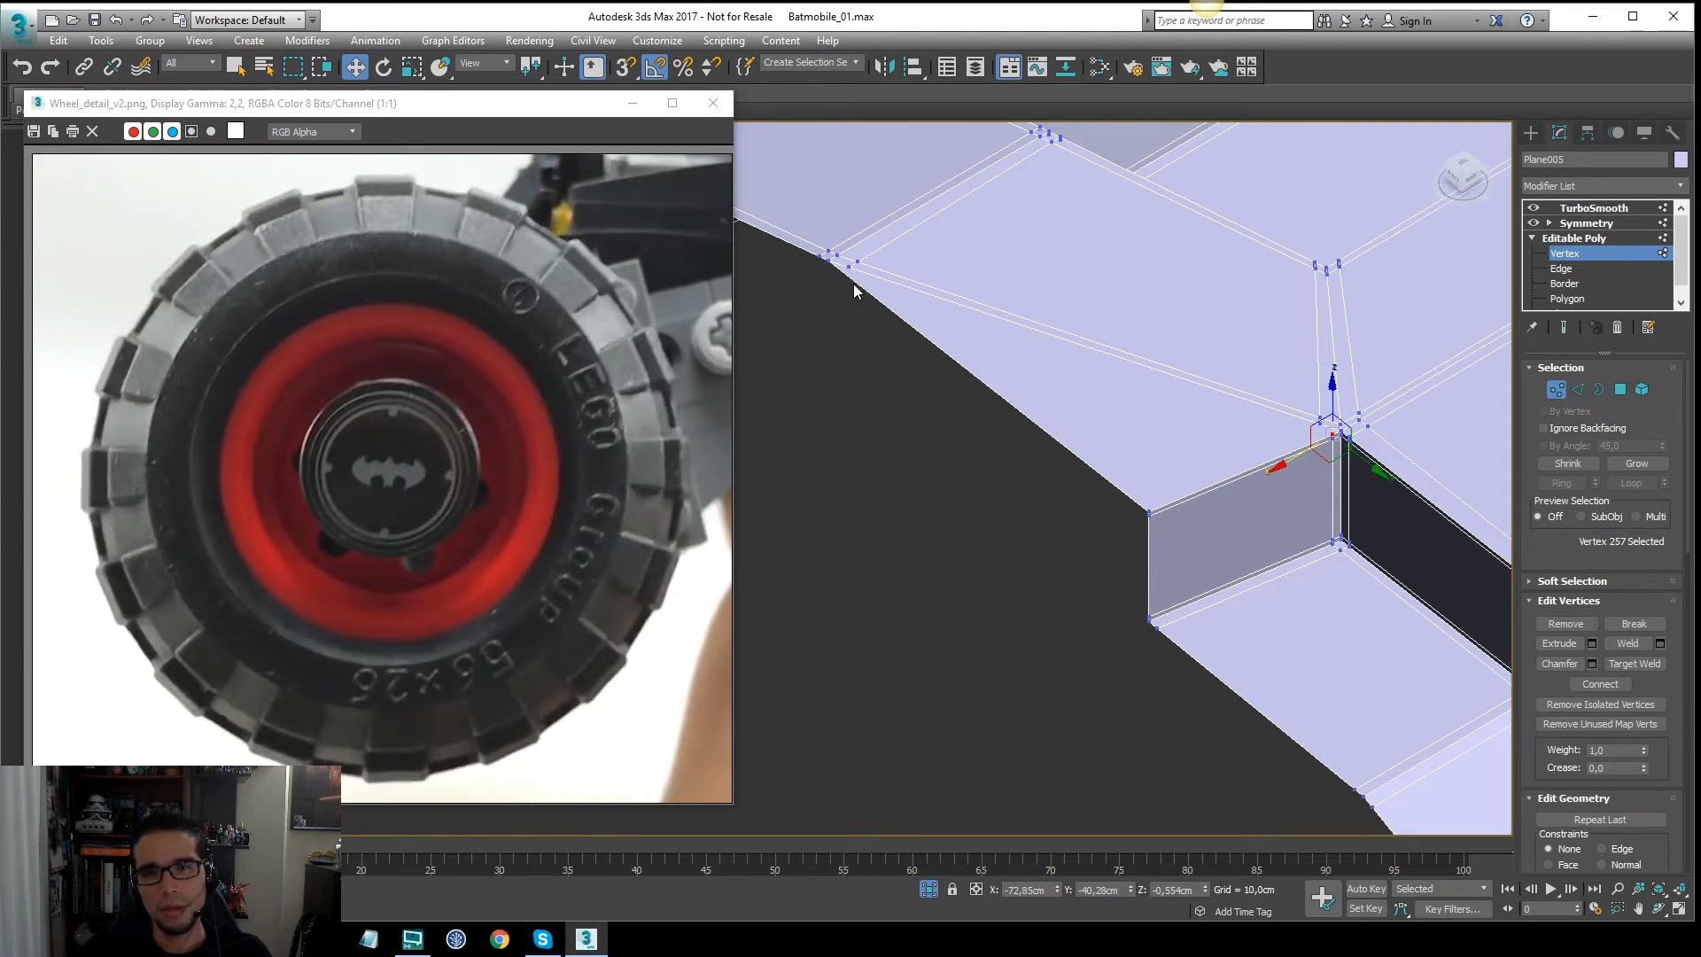
middle_click_drag(975, 359, 994, 289, "alt")
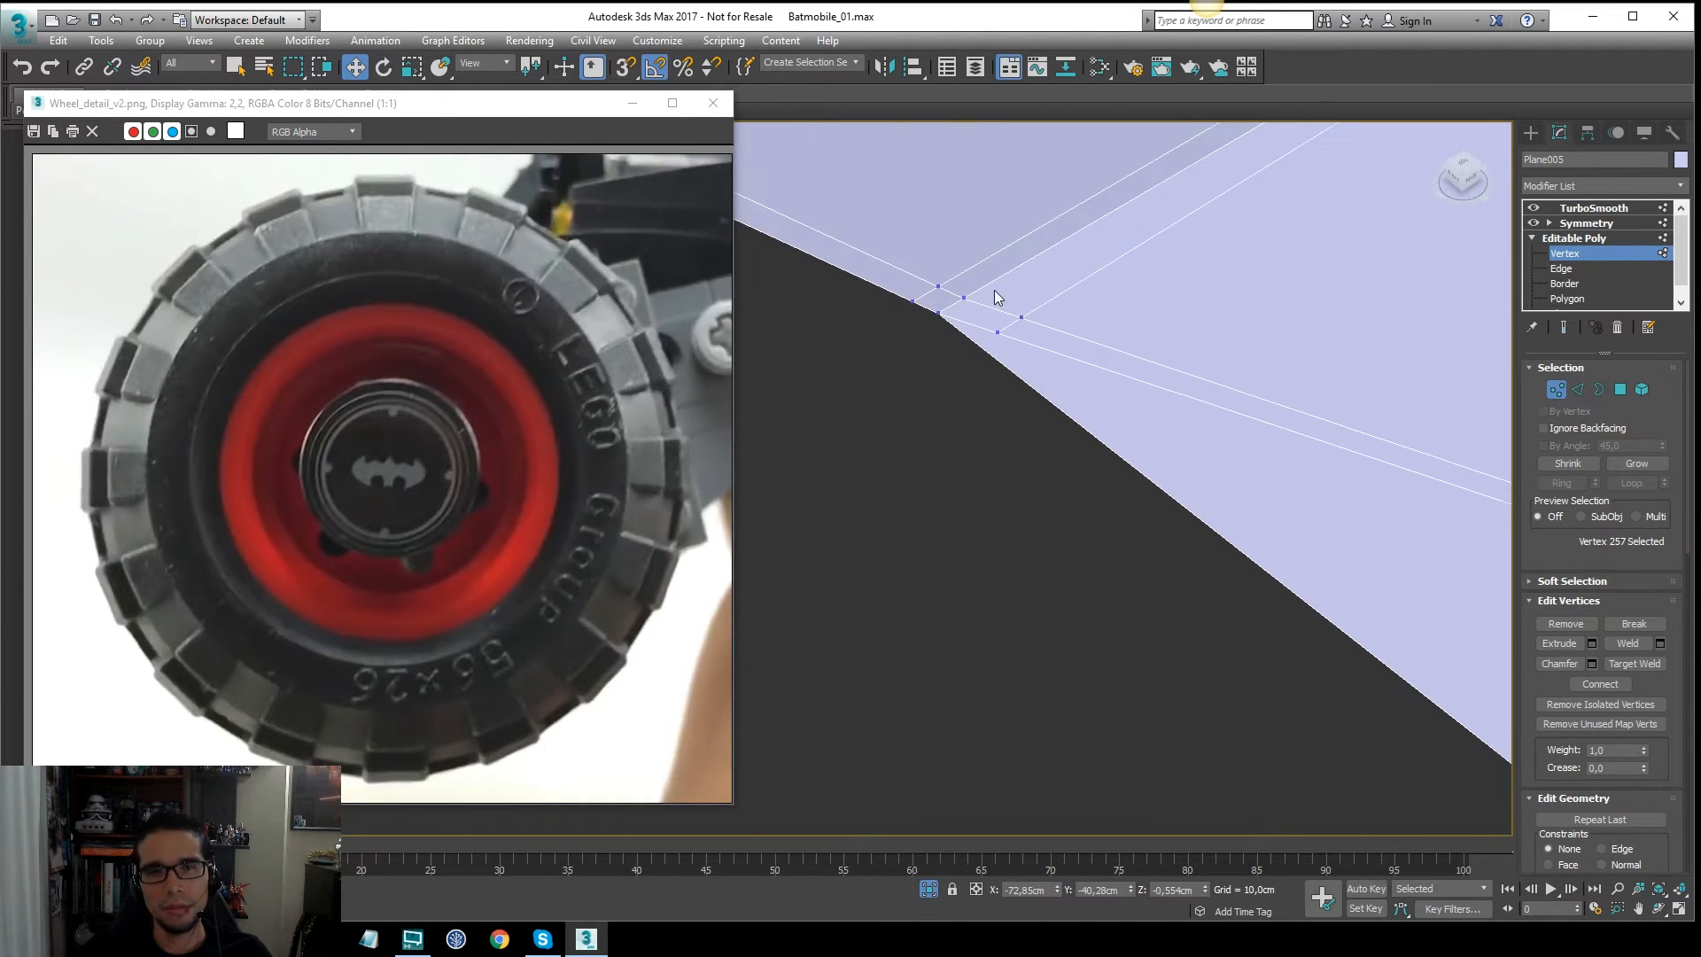
Step: Cut a support edge across the top face from the vertex near the recess's upper corner to the outer border, alongside the wall's edge
right_click(993, 351)
left_click(971, 197)
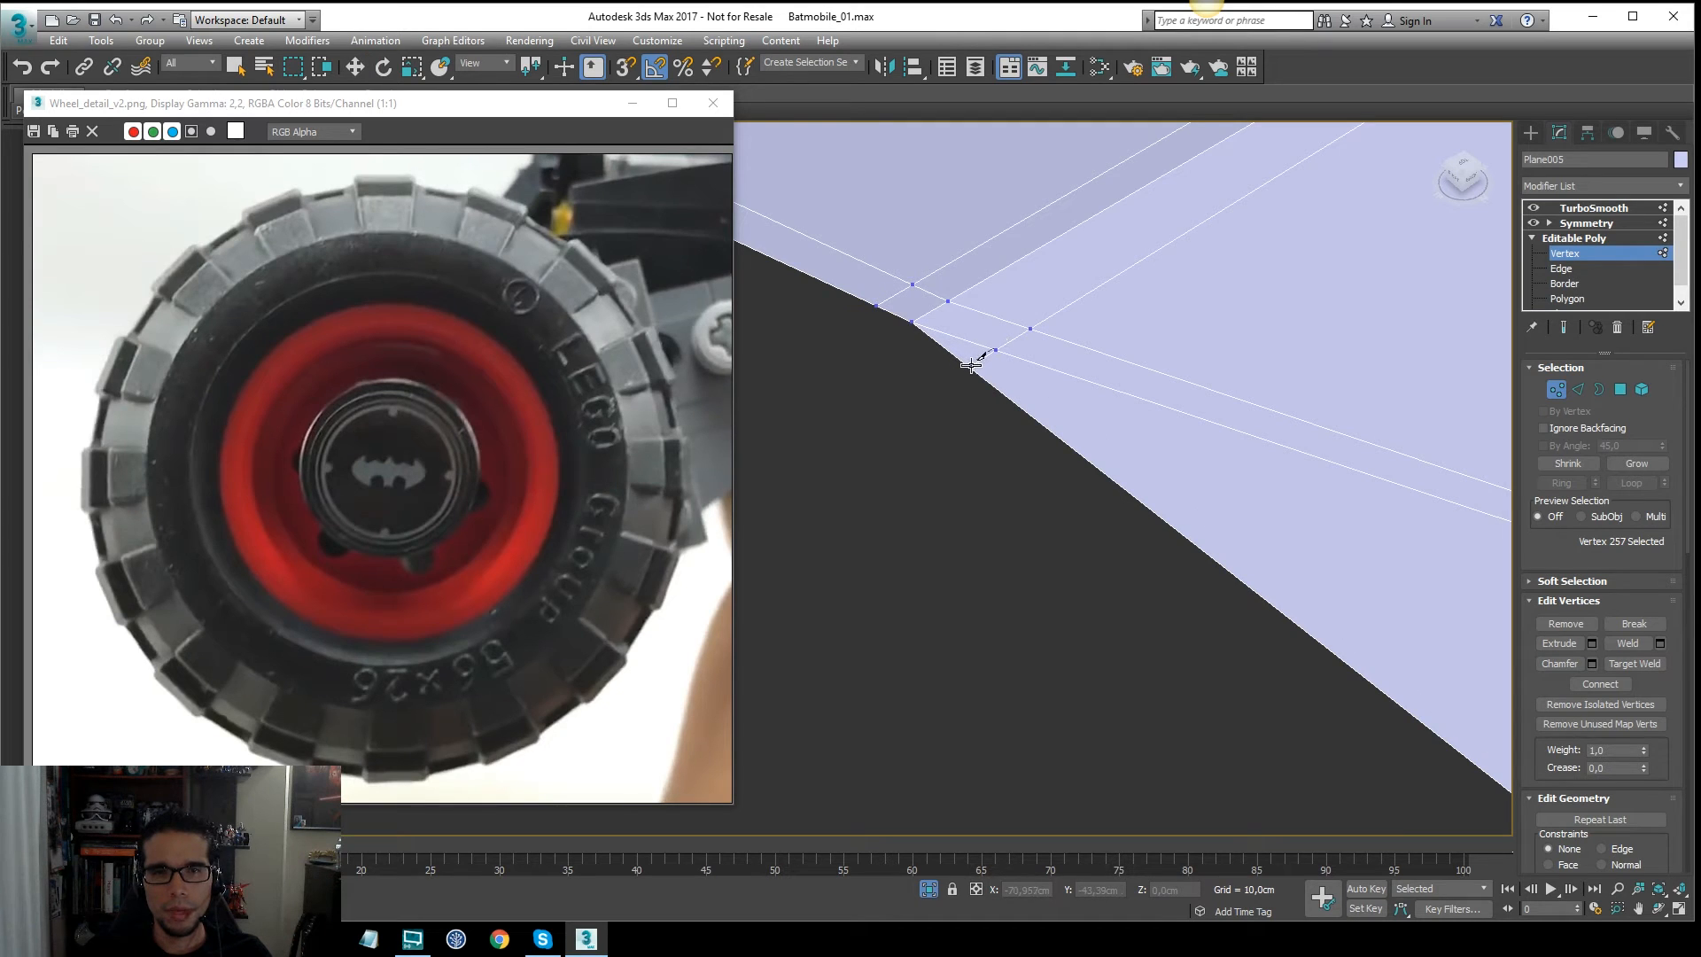
middle_click_drag(1022, 344, 1113, 376, "alt")
scroll(1315, 432, "up", 3)
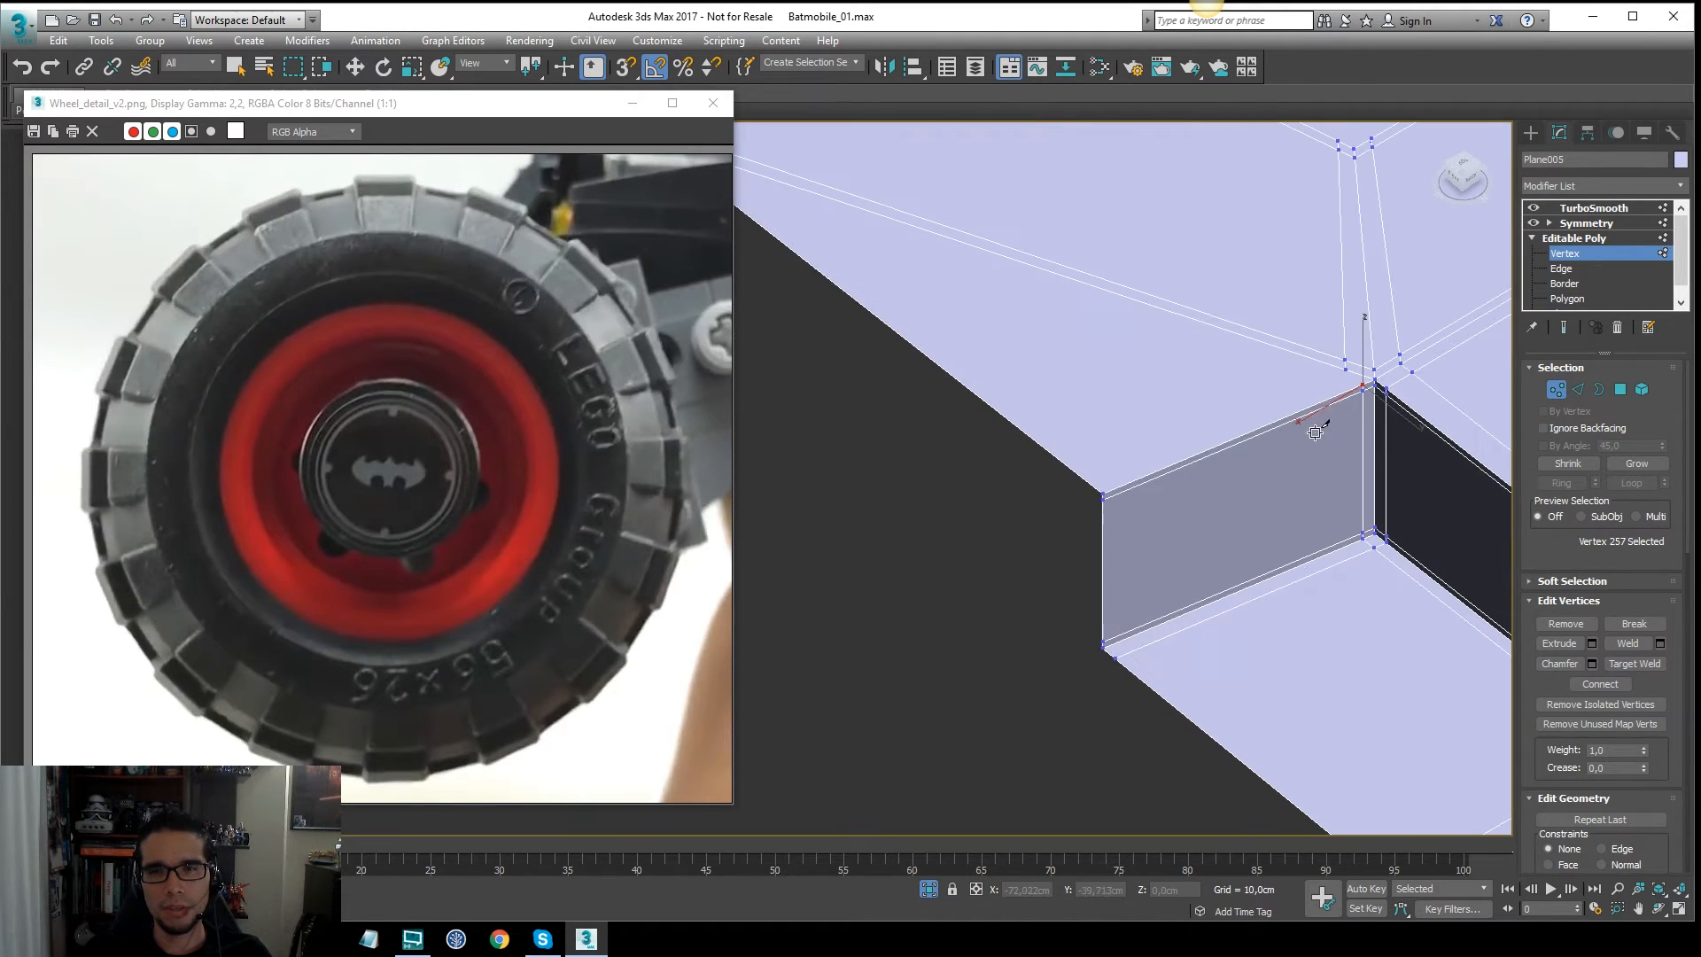
left_click(1345, 371)
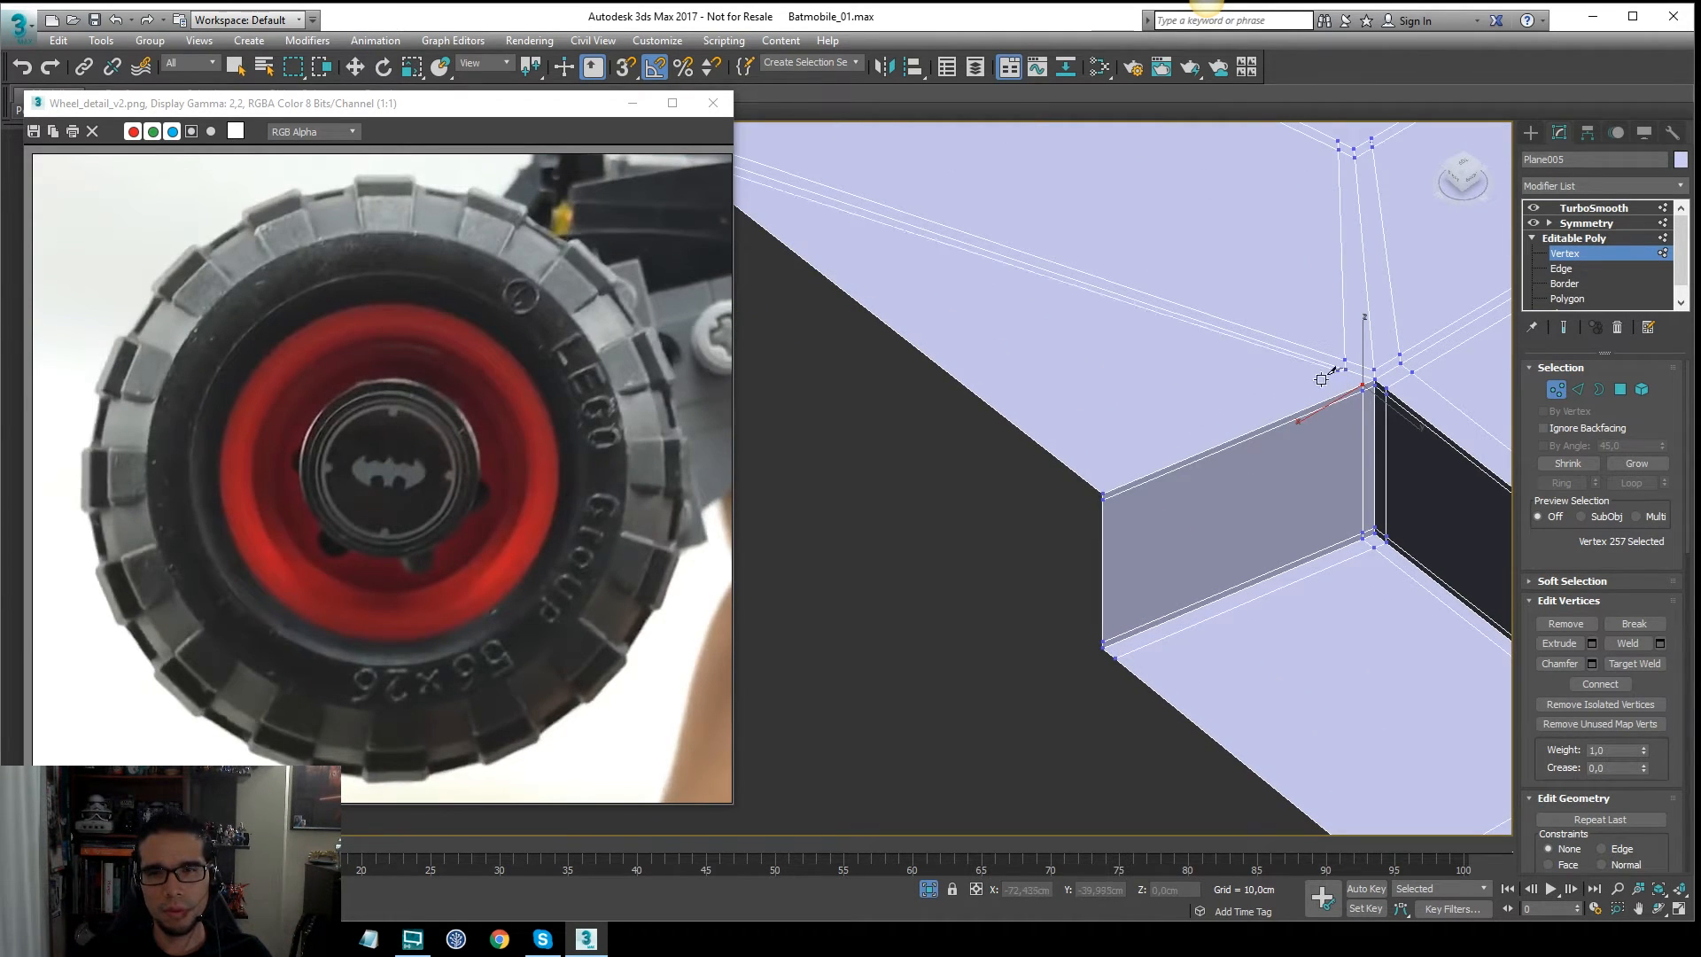
left_click(1083, 476)
key("w")
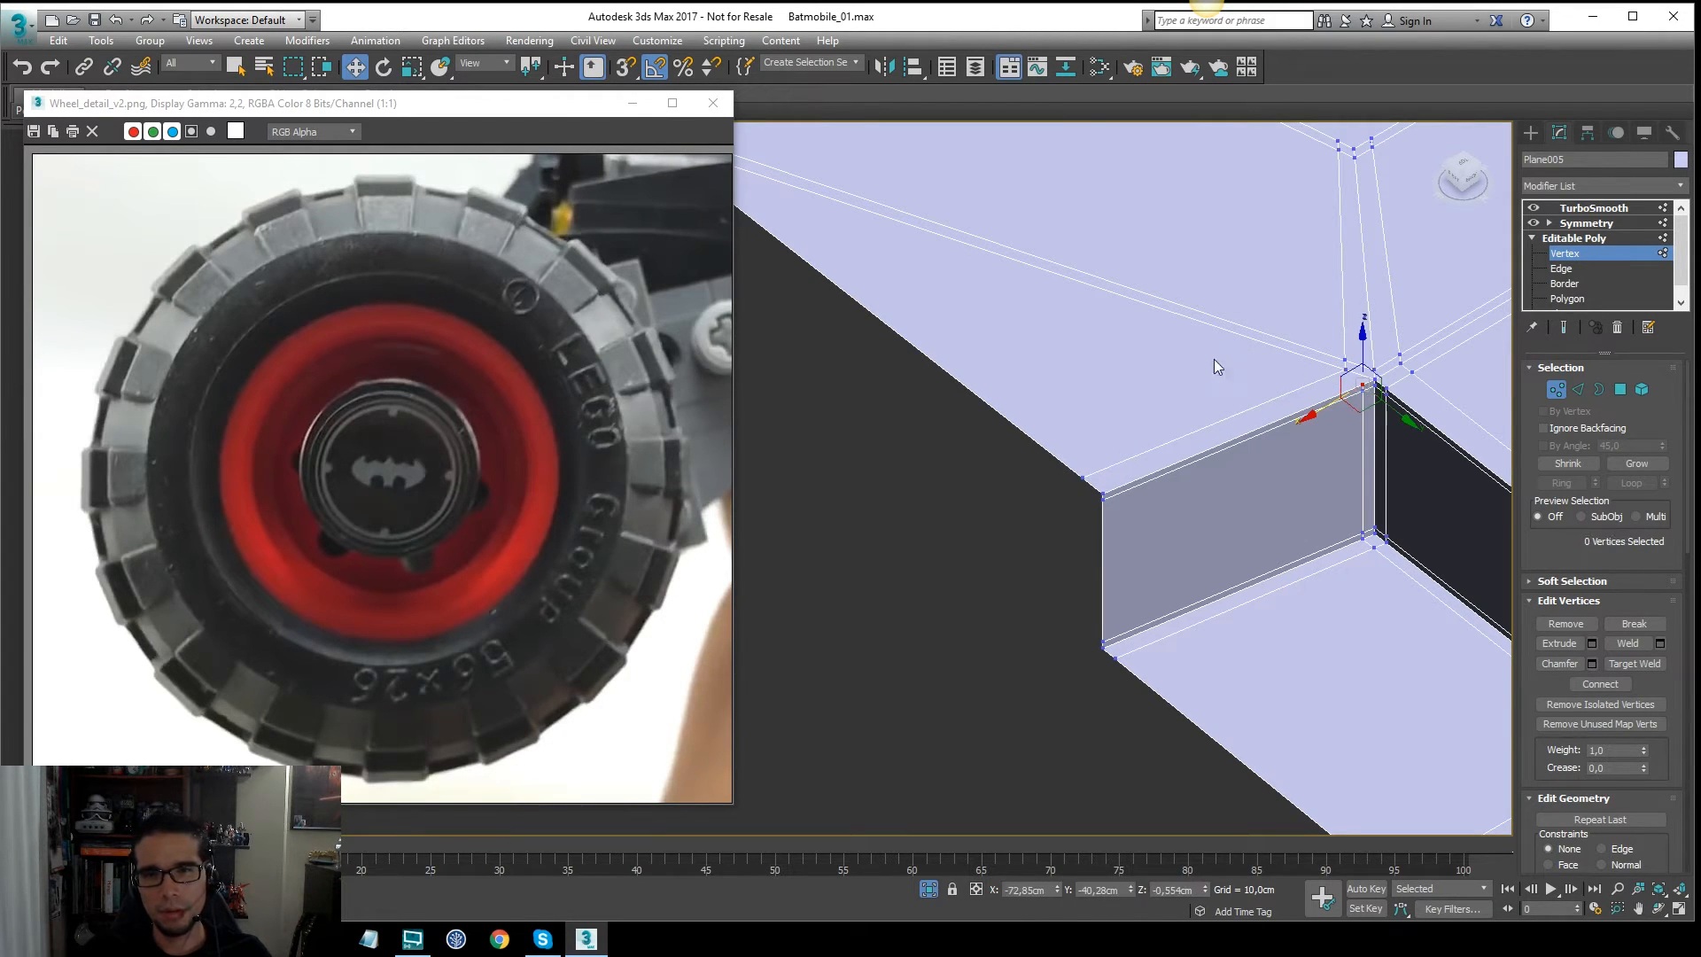
Step: Connect the inner vertex of the new cut to the adjacent vertex at the recess wall's upper corner
scroll(1382, 368, "up", 3)
left_click(1371, 407)
middle_click_drag(1394, 374, 1395, 412)
left_click(1367, 403, "ctrl")
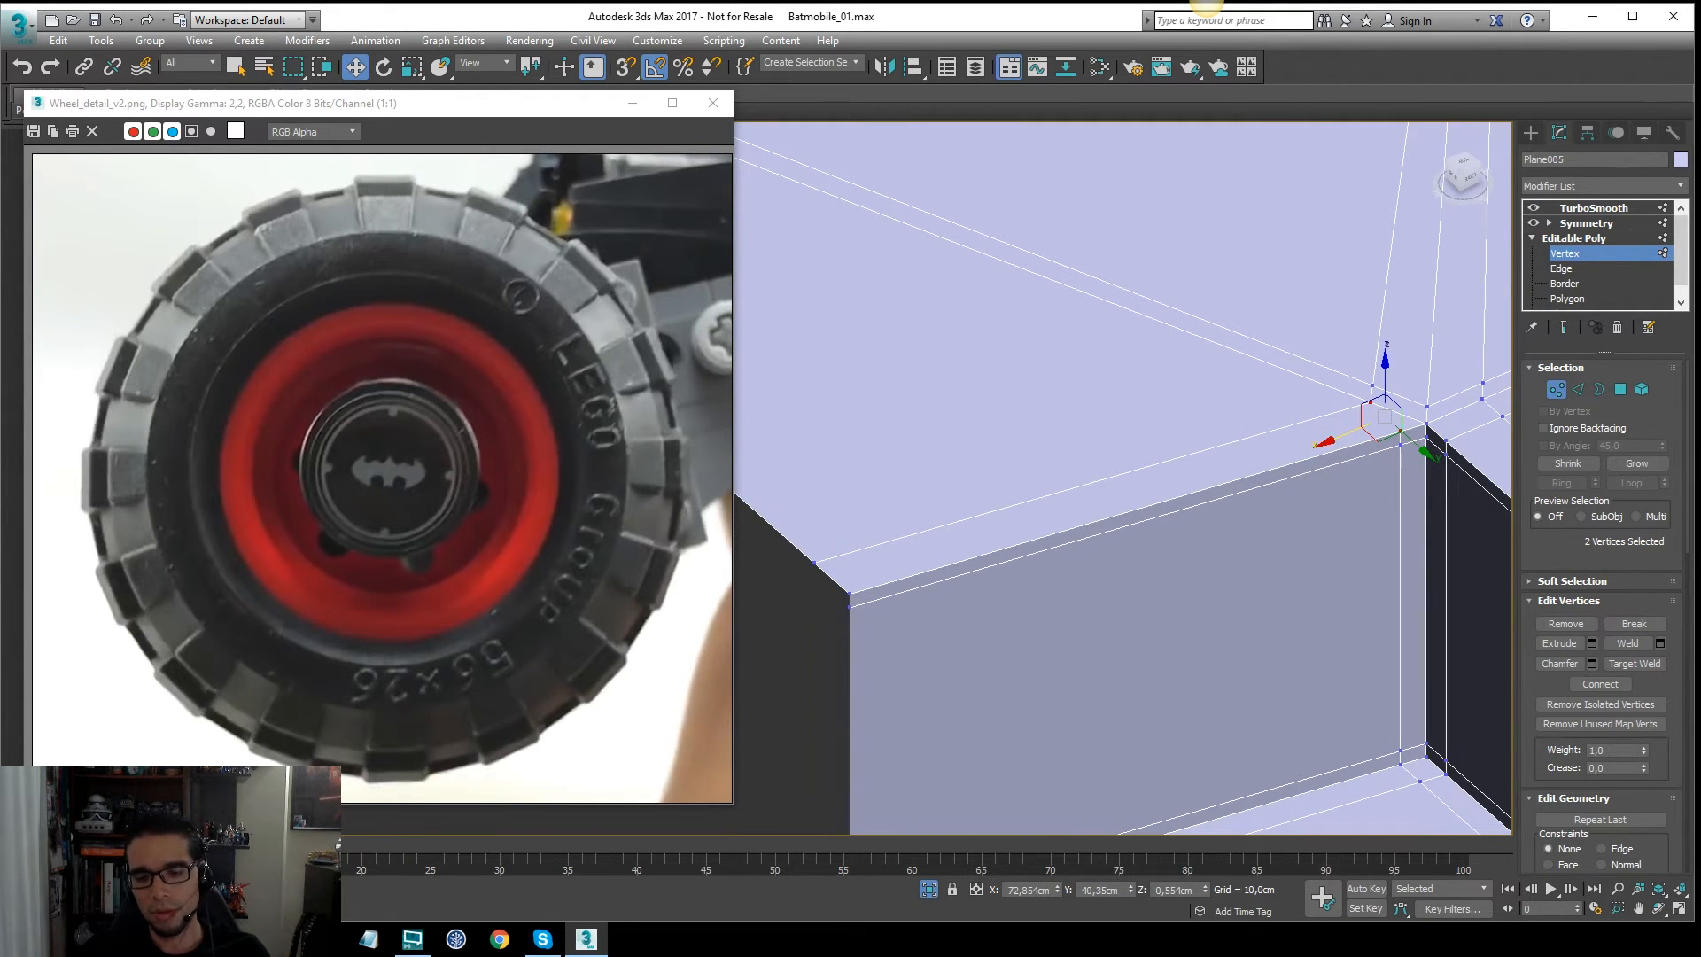
left_click(1418, 419)
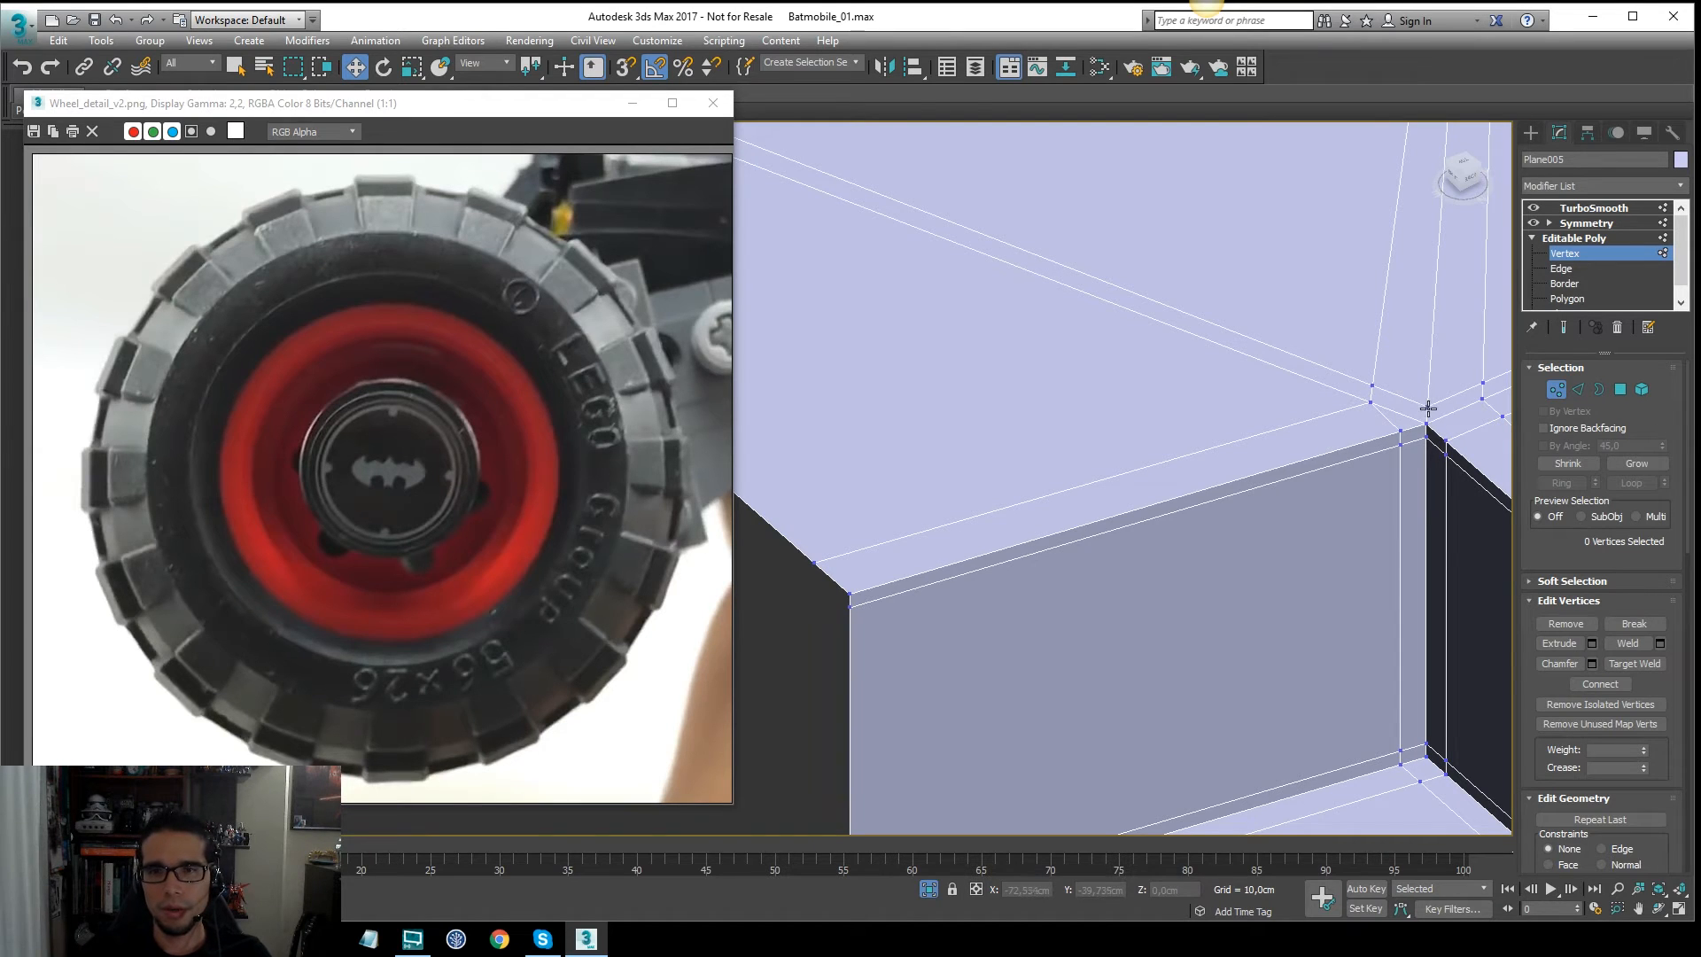
left_click_drag(1428, 407, 1360, 380)
Step: Examine the vertices at the top face's far outer corner and the smoothed tread section from several angles
middle_click_drag(1383, 416, 889, 286, "alt")
left_click_drag(987, 344, 945, 365)
scroll(962, 359, "down", 3)
middle_click_drag(964, 362, 980, 434, "alt")
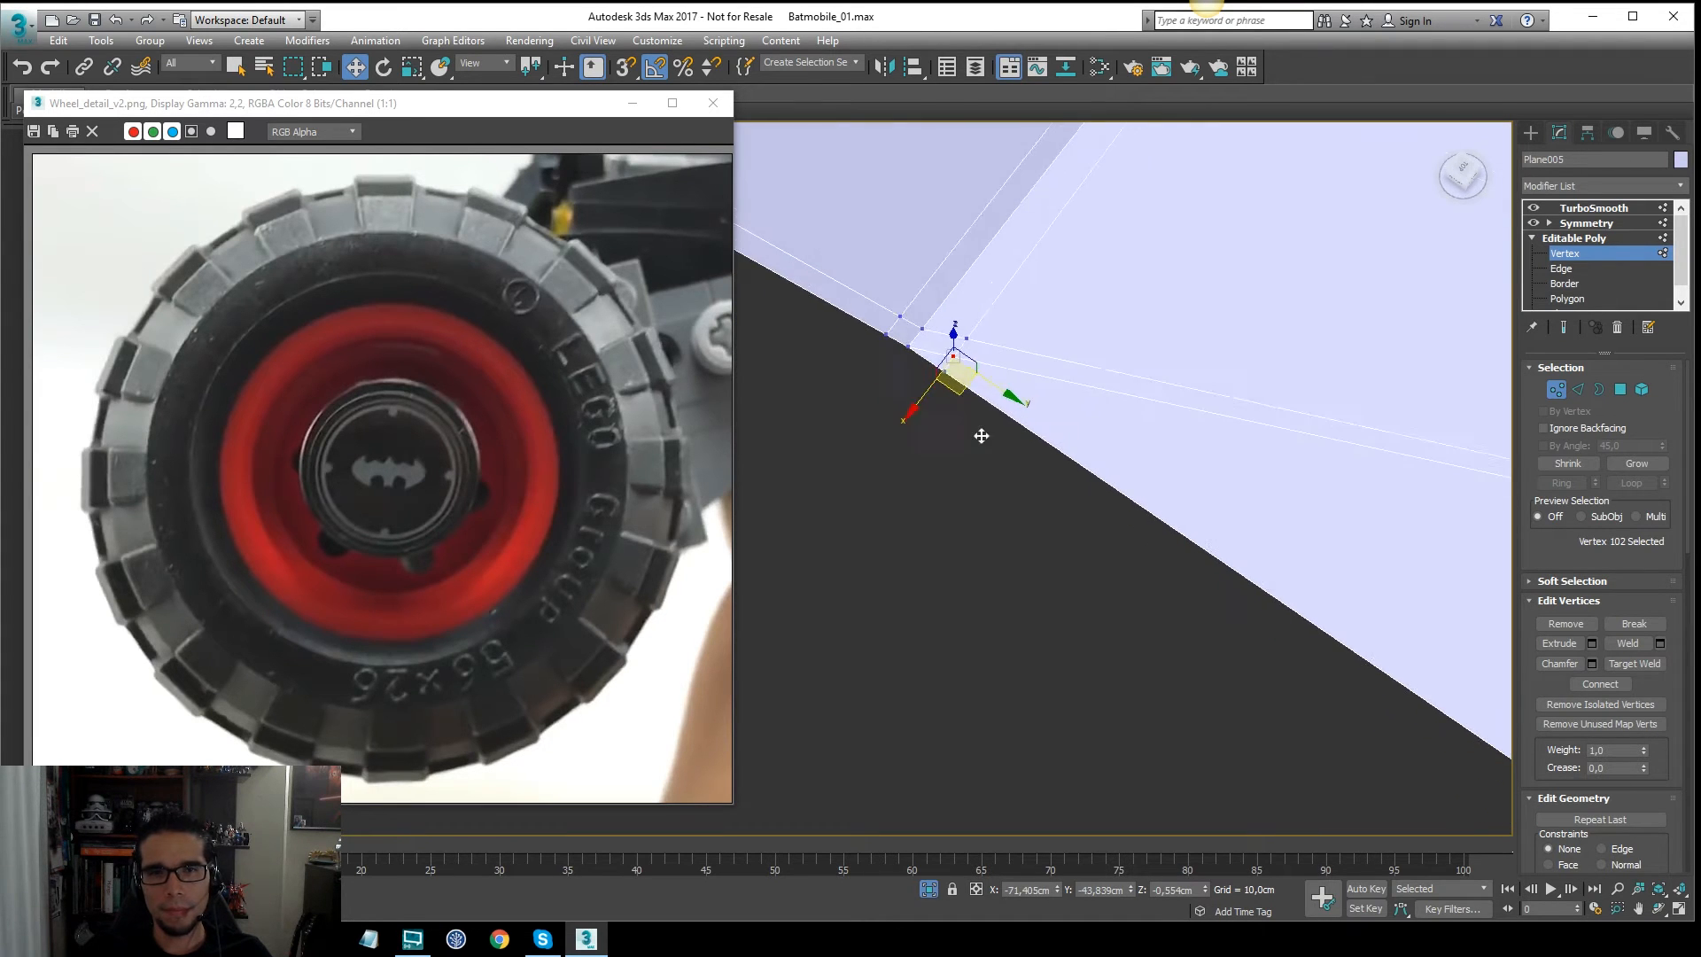
scroll(1154, 448, "down", 4)
middle_click_drag(1154, 449, 1099, 360, "alt")
left_click(1586, 239)
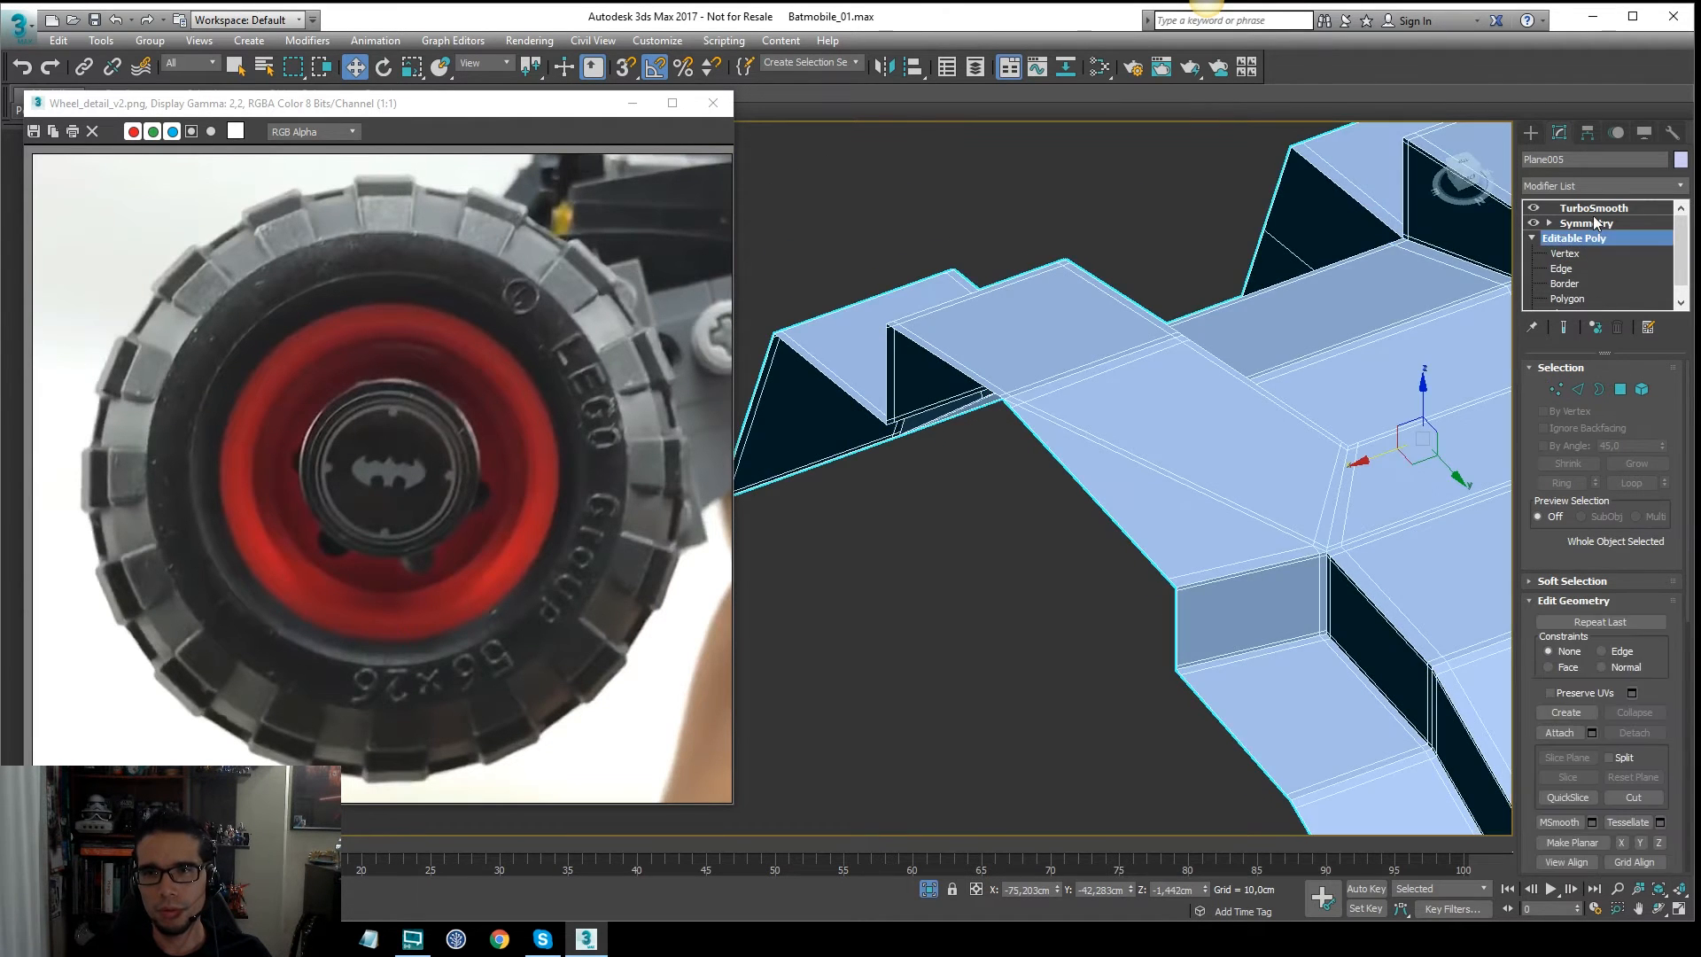
left_click(1593, 207)
scroll(1242, 478, "up", 6)
scroll(1242, 478, "down", 7)
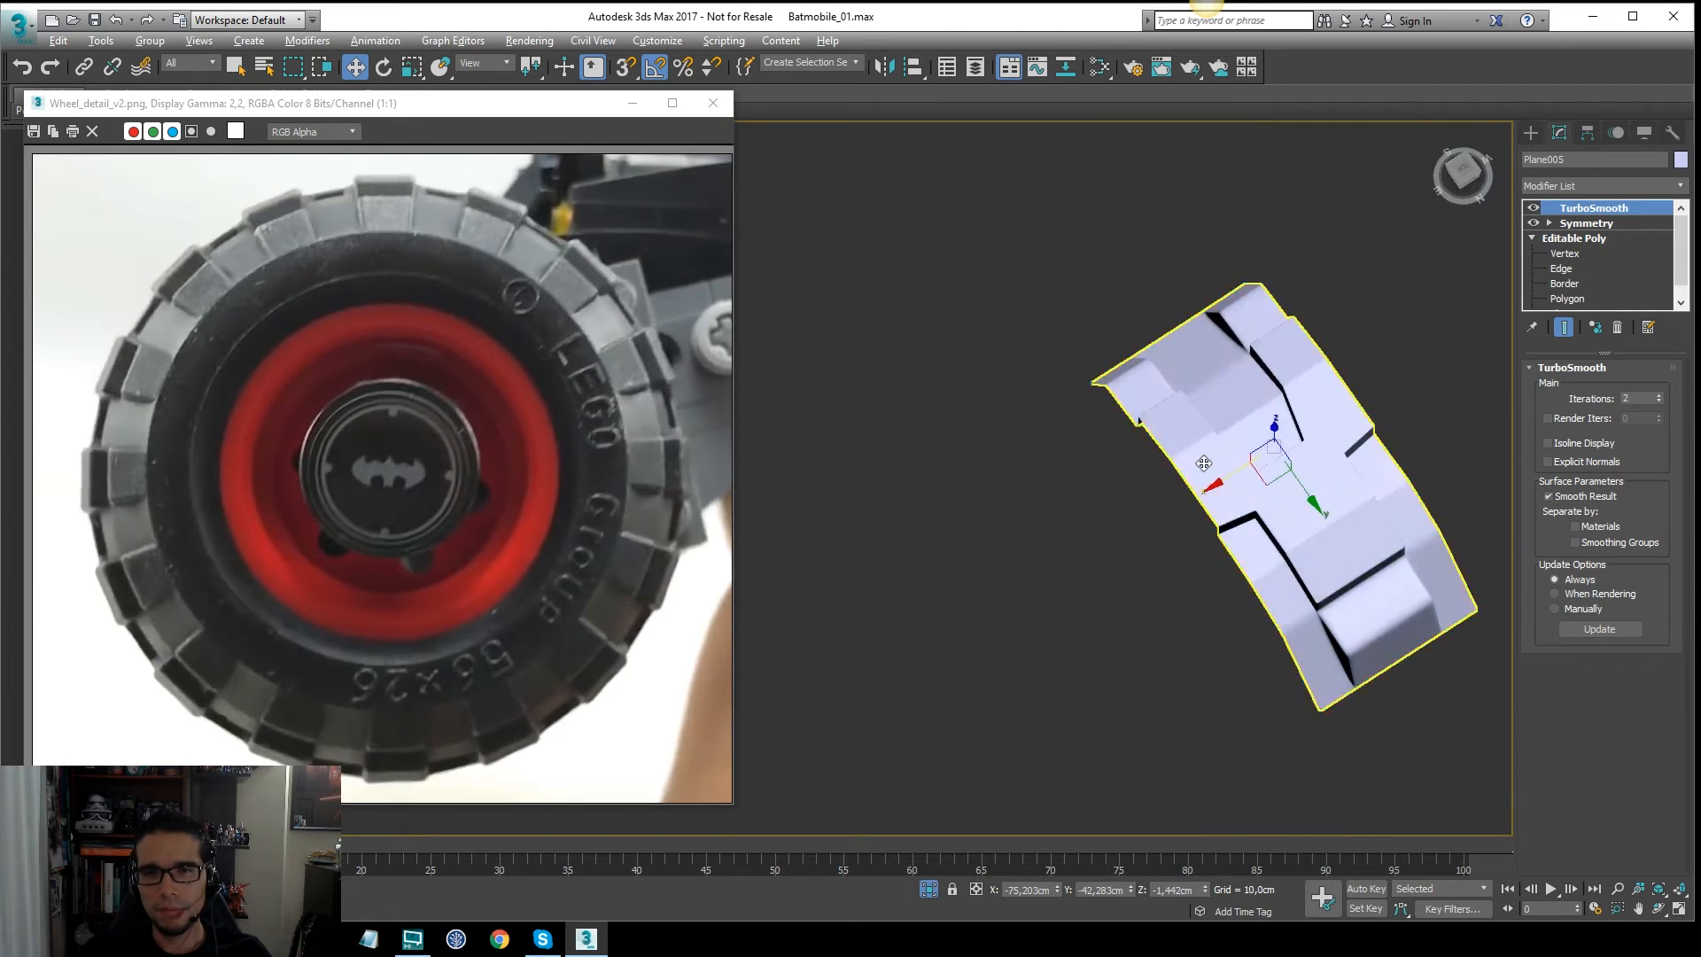
middle_click_drag(1204, 463, 984, 474, "alt")
scroll(1185, 476, "up", 4)
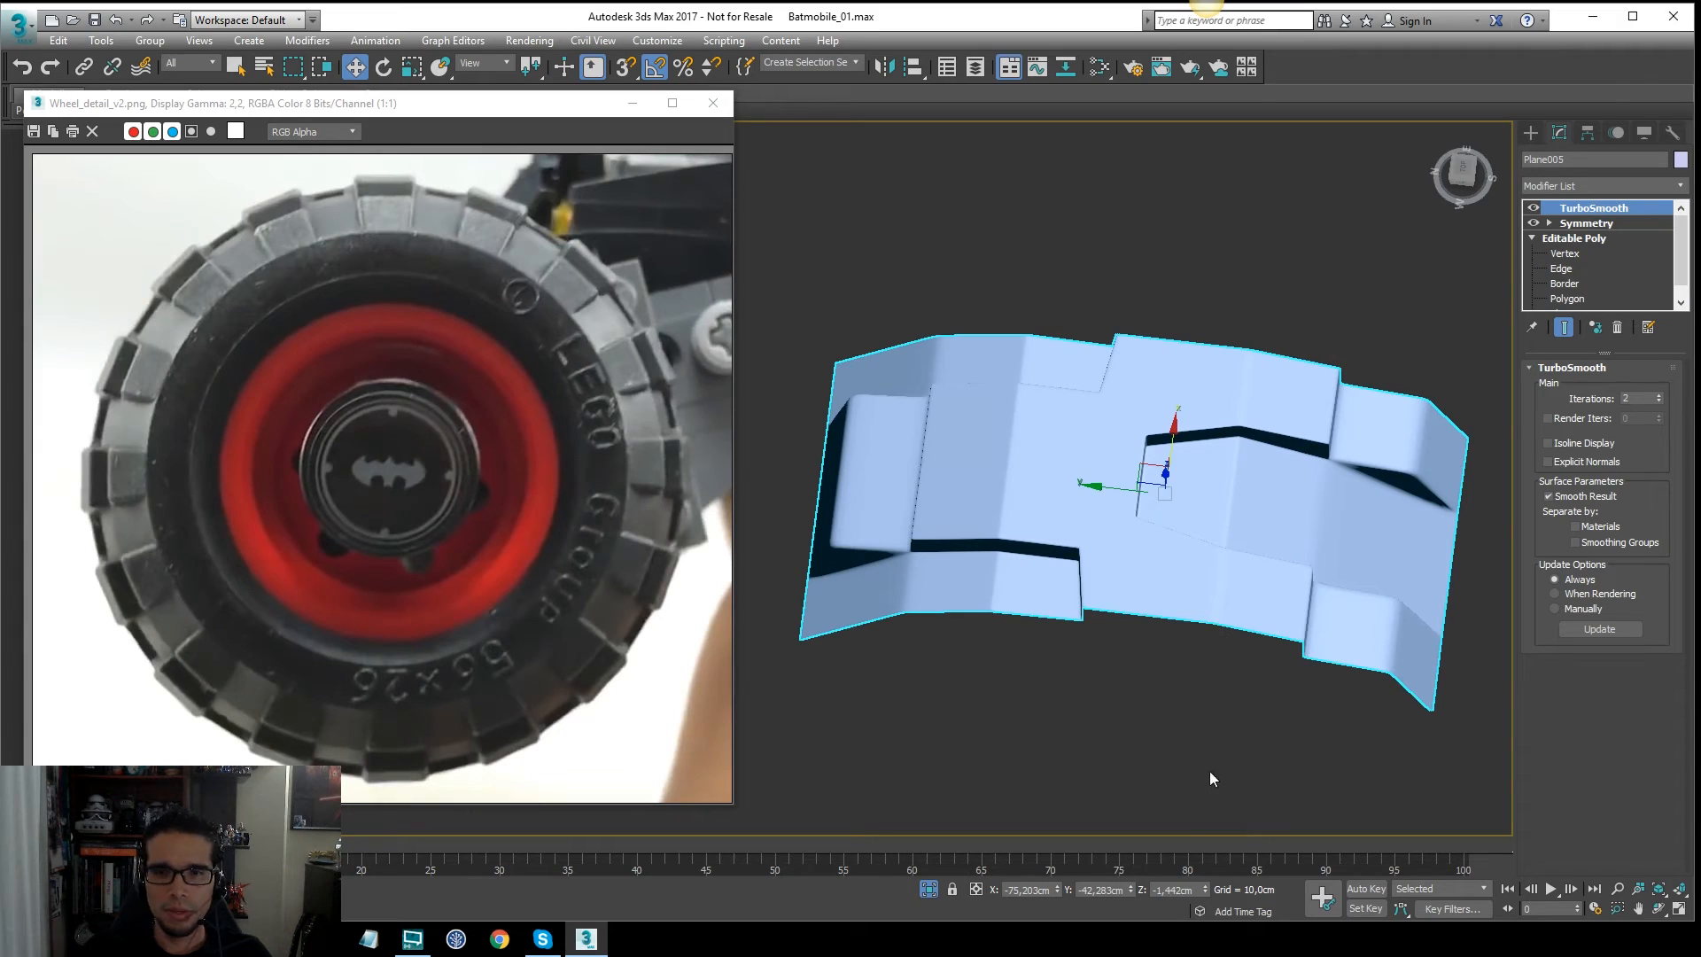
Step: Exit isolation and view the tread section in profile against the tyre reference image
left_click(929, 889)
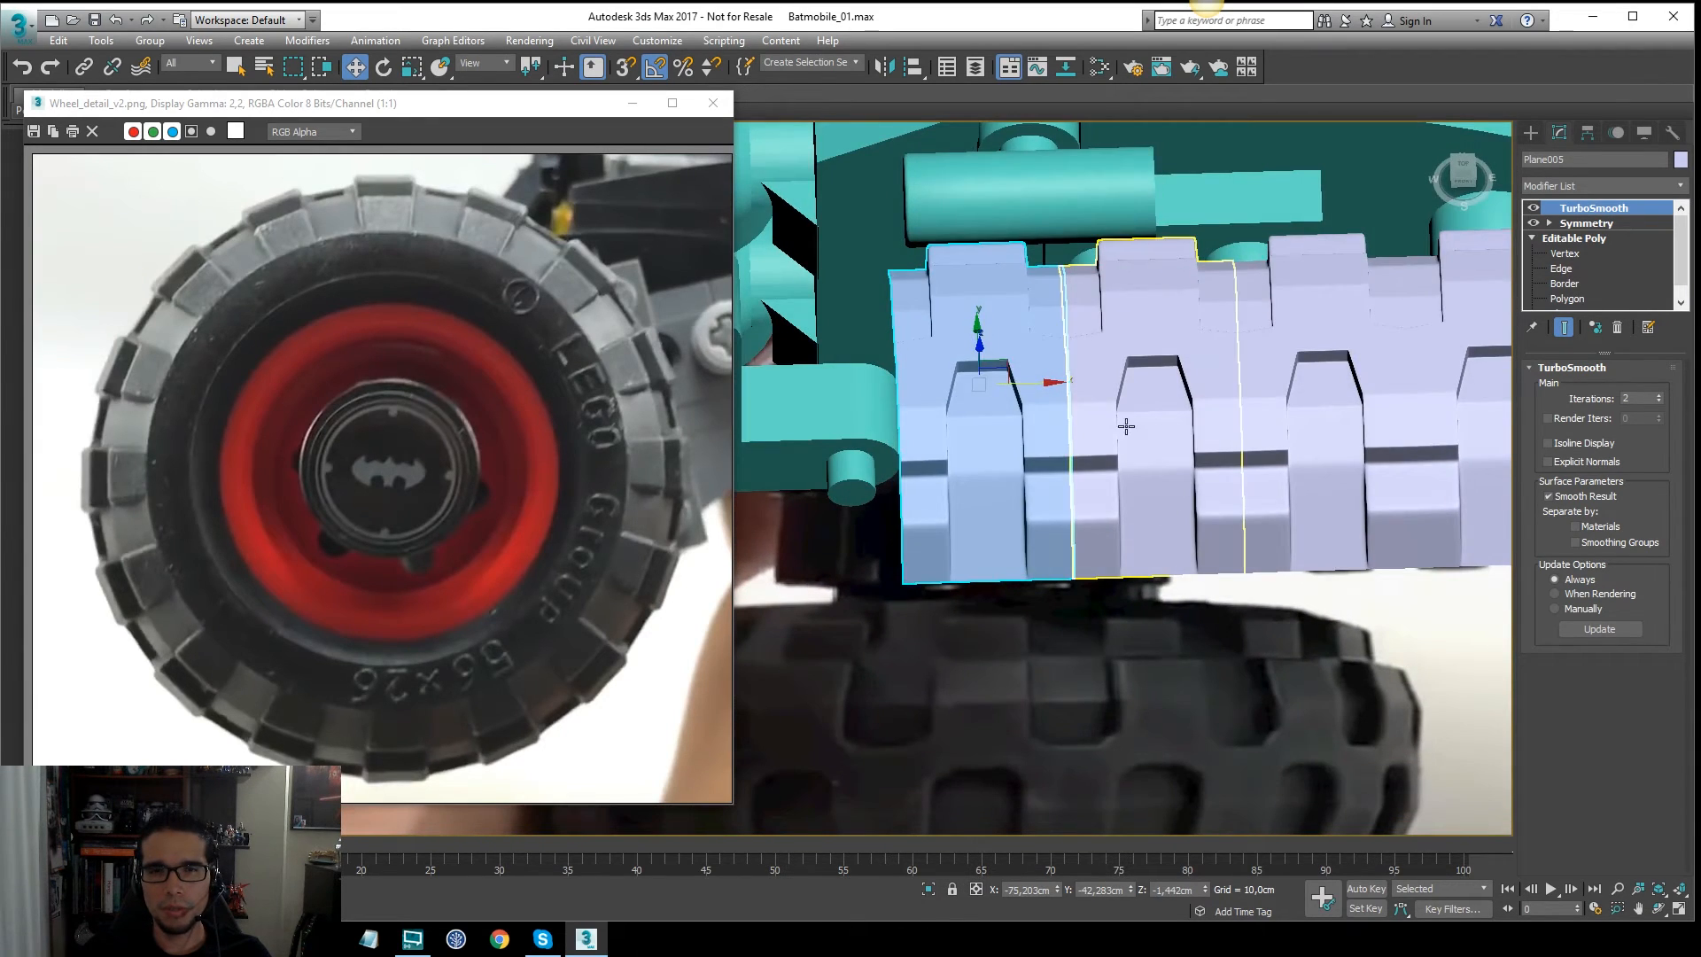
middle_click_drag(1127, 426, 1246, 351, "alt")
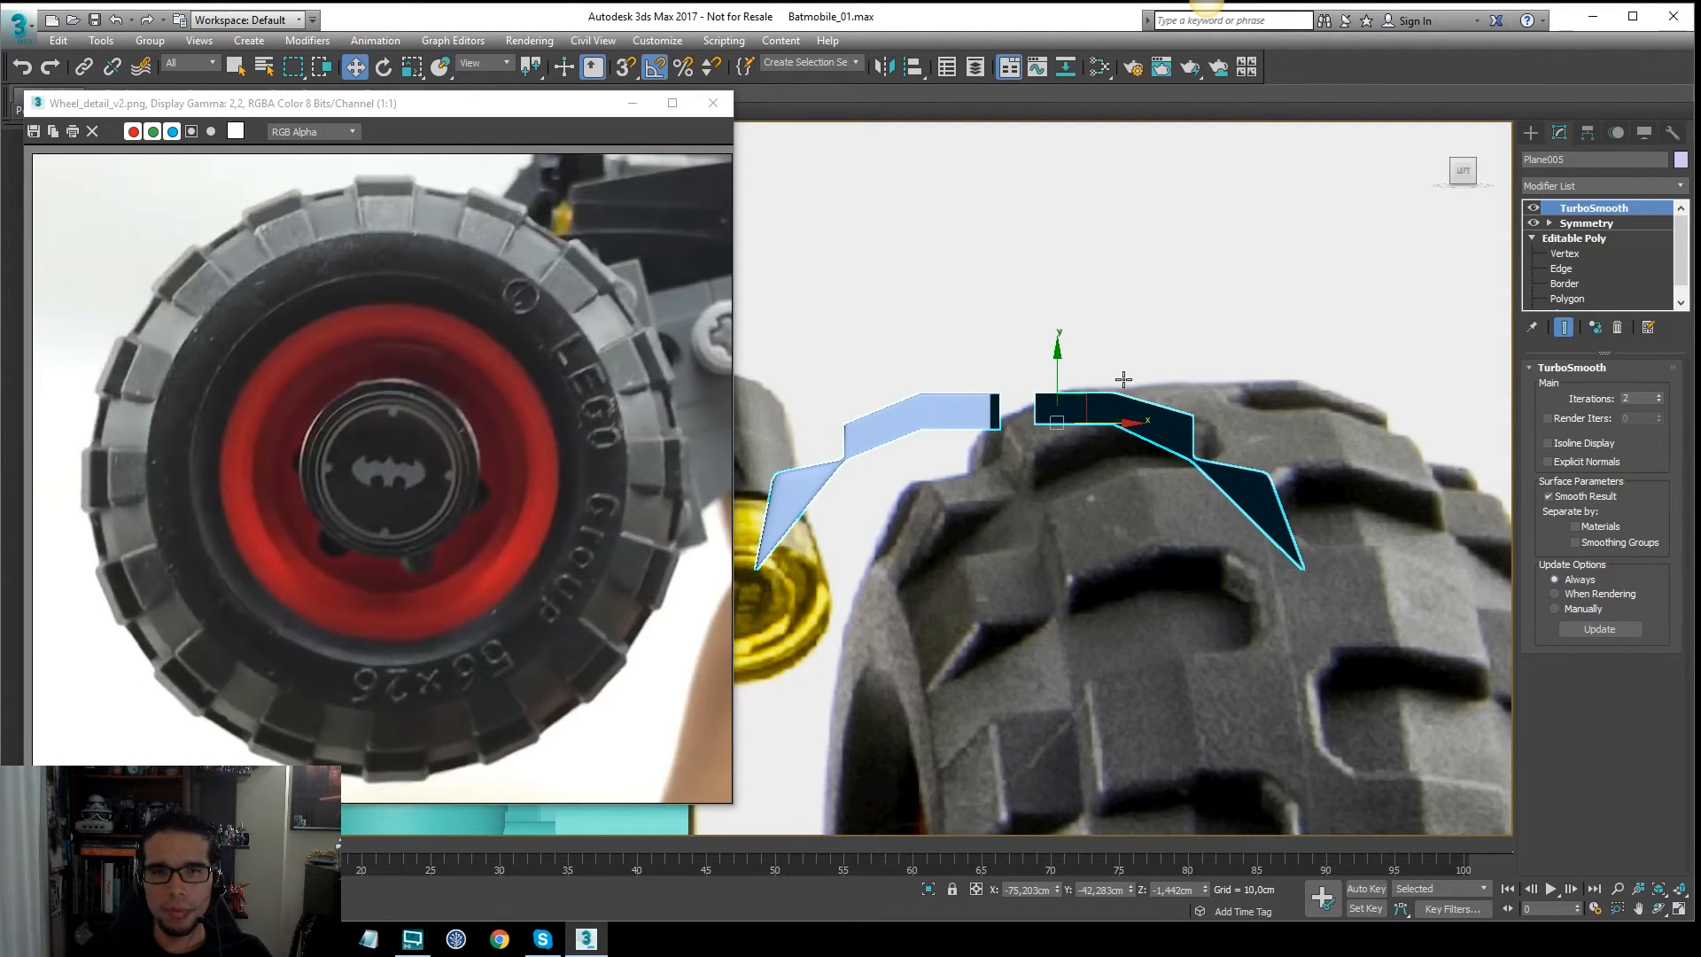
Step: Examine the tread section's profile in wireframe, then look at the shaded tread pieces from above
middle_click_drag(1123, 380, 1236, 377)
key("F3")
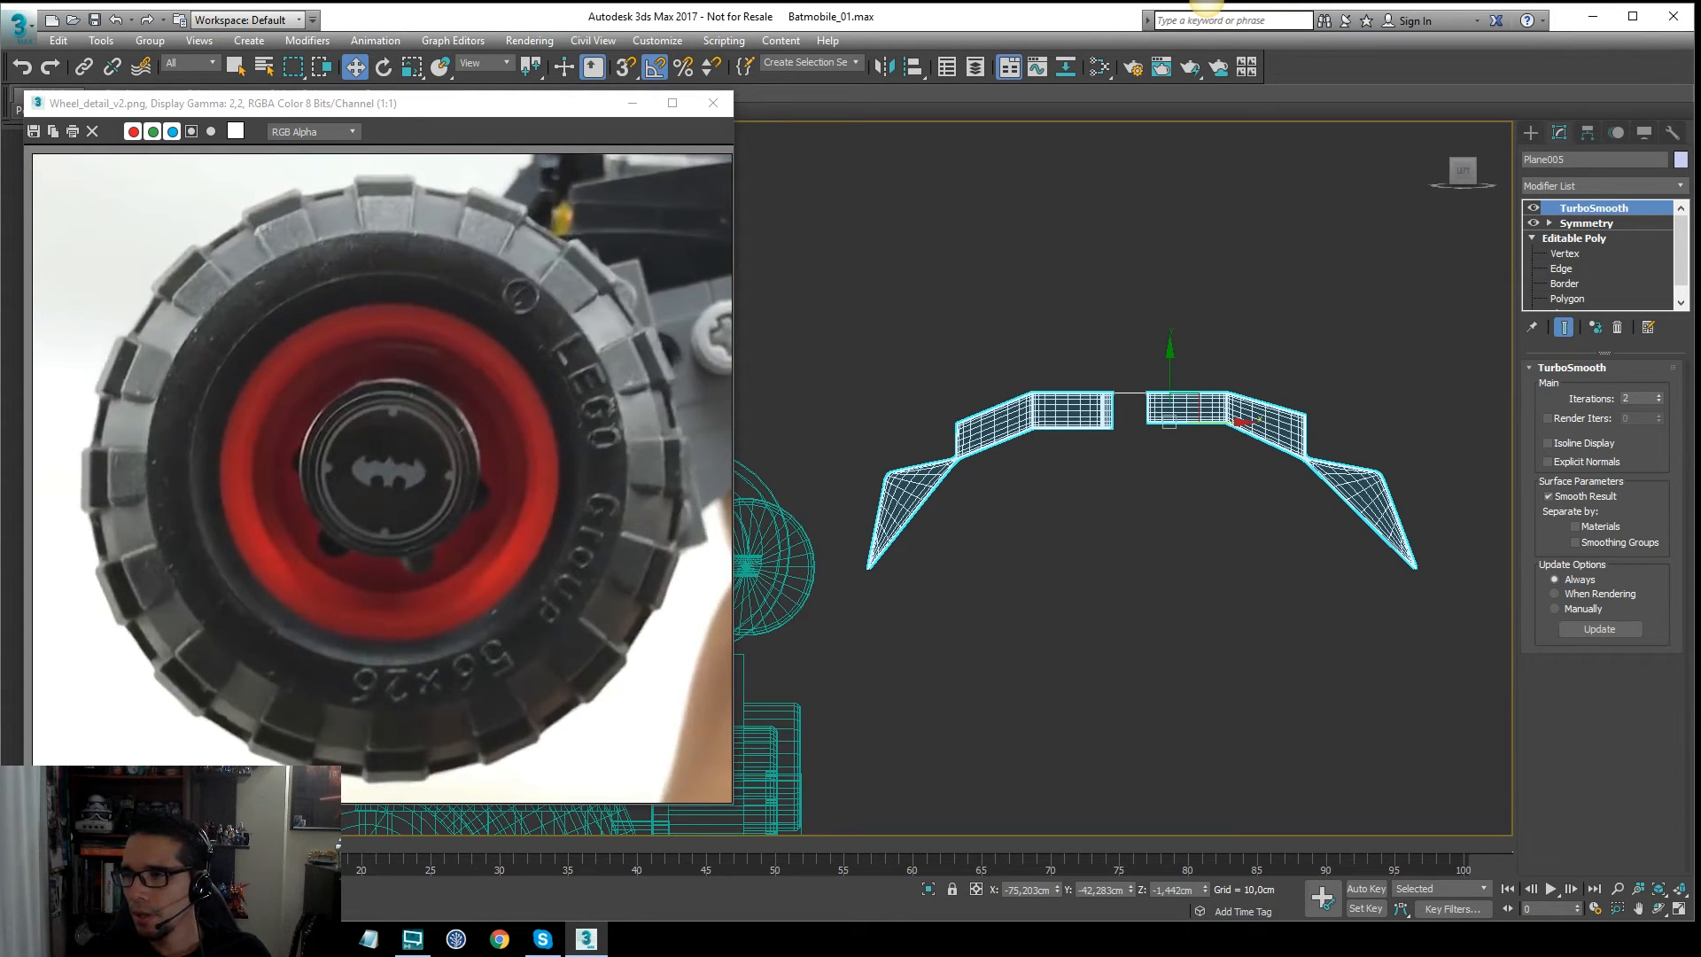
key("ctrl+2")
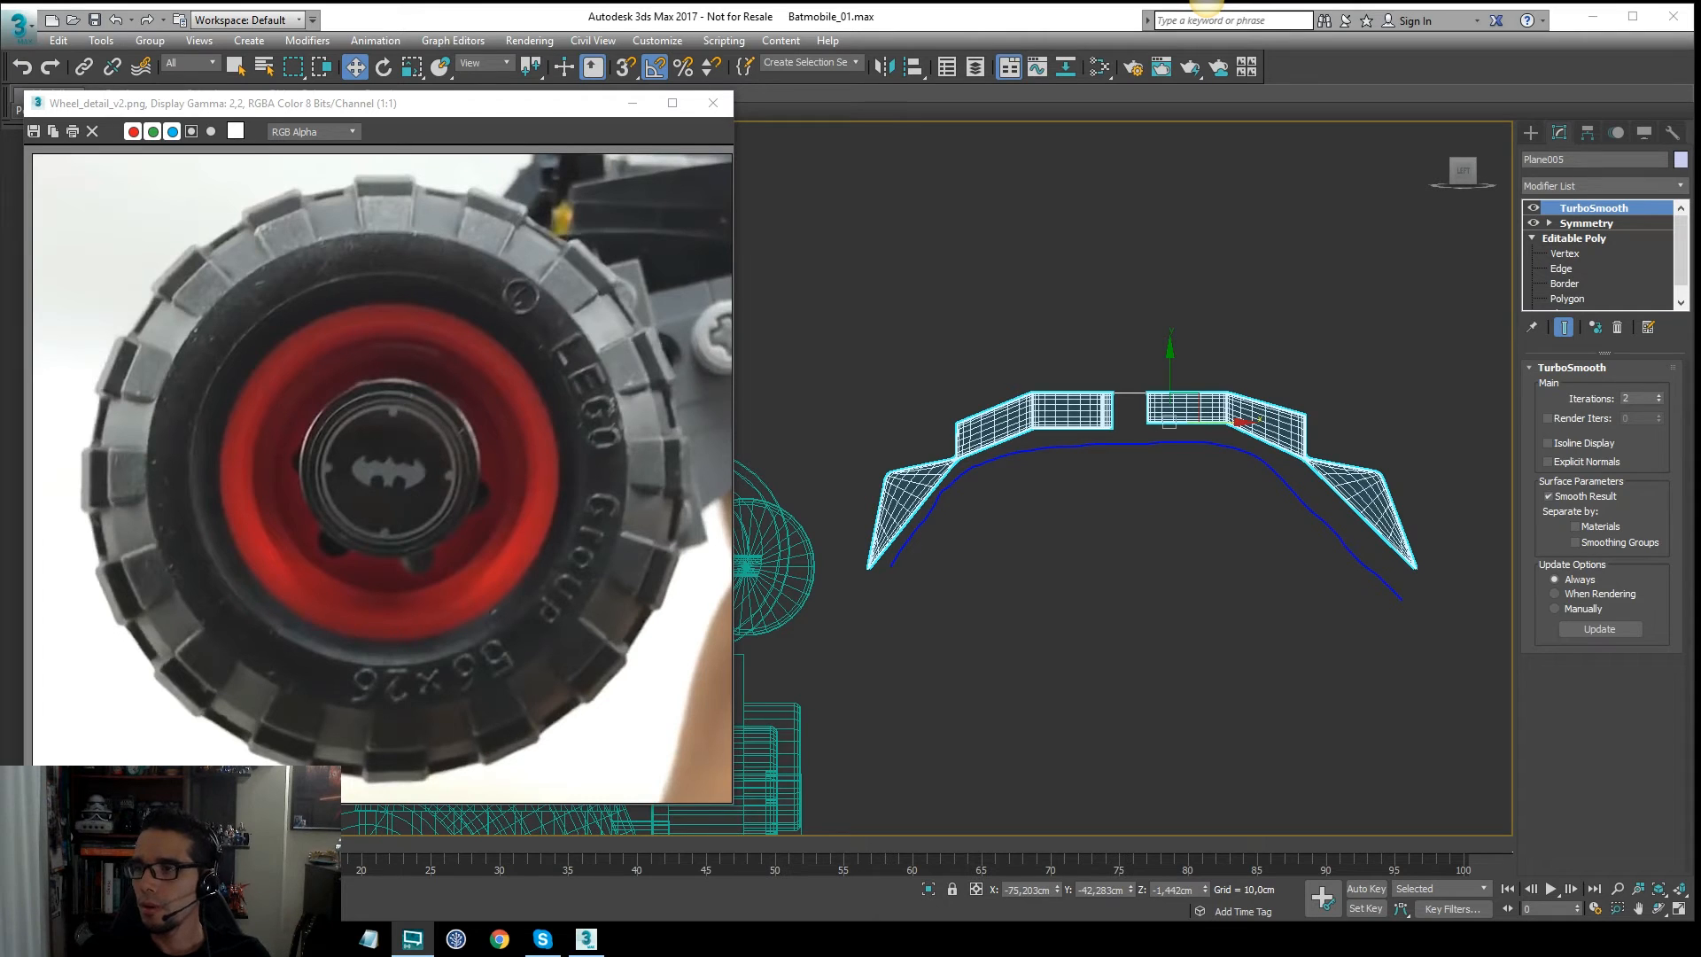
mouse_move(1223, 463)
middle_mouse_down()
mouse_move(1268, 463)
mouse_move(1113, 576)
middle_mouse_up()
key("F3")
key("F3")
key("F3")
key("t")
middle_click_drag(1238, 430, 1052, 486)
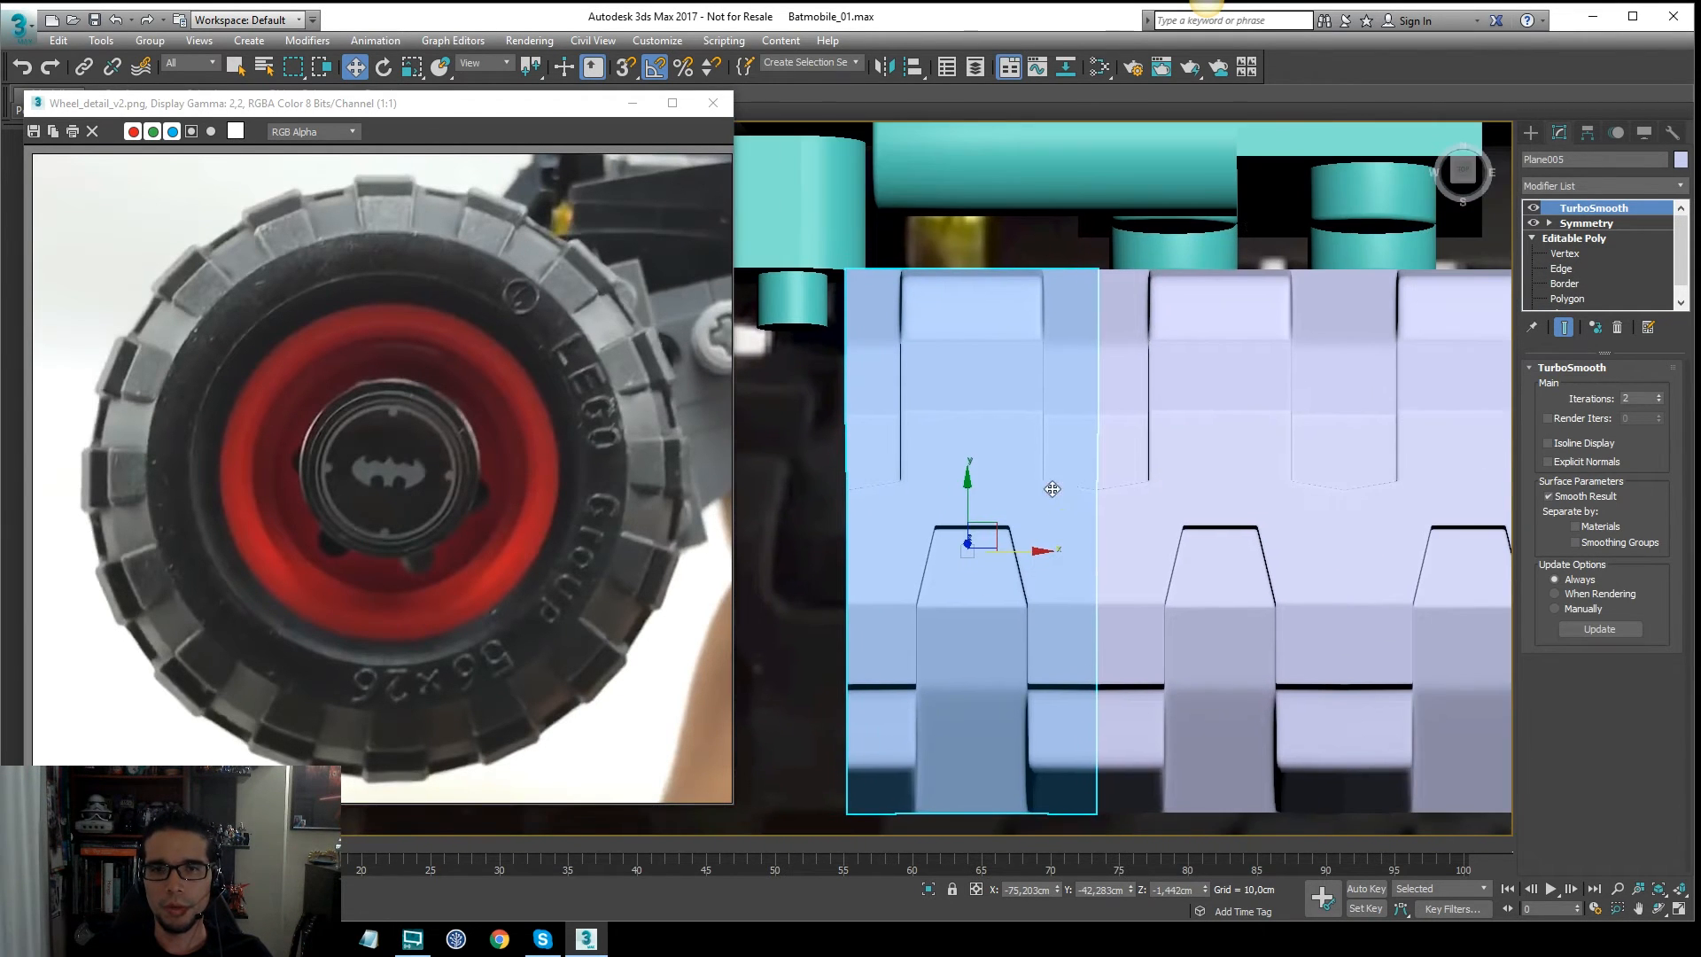
Step: Delete the three extra tread copies, keeping only the original tread section
scroll(1170, 445, "down", 5)
middle_click_drag(1201, 446, 1058, 462)
scroll(1058, 462, "up", 4)
middle_click_drag(931, 437, 1112, 411)
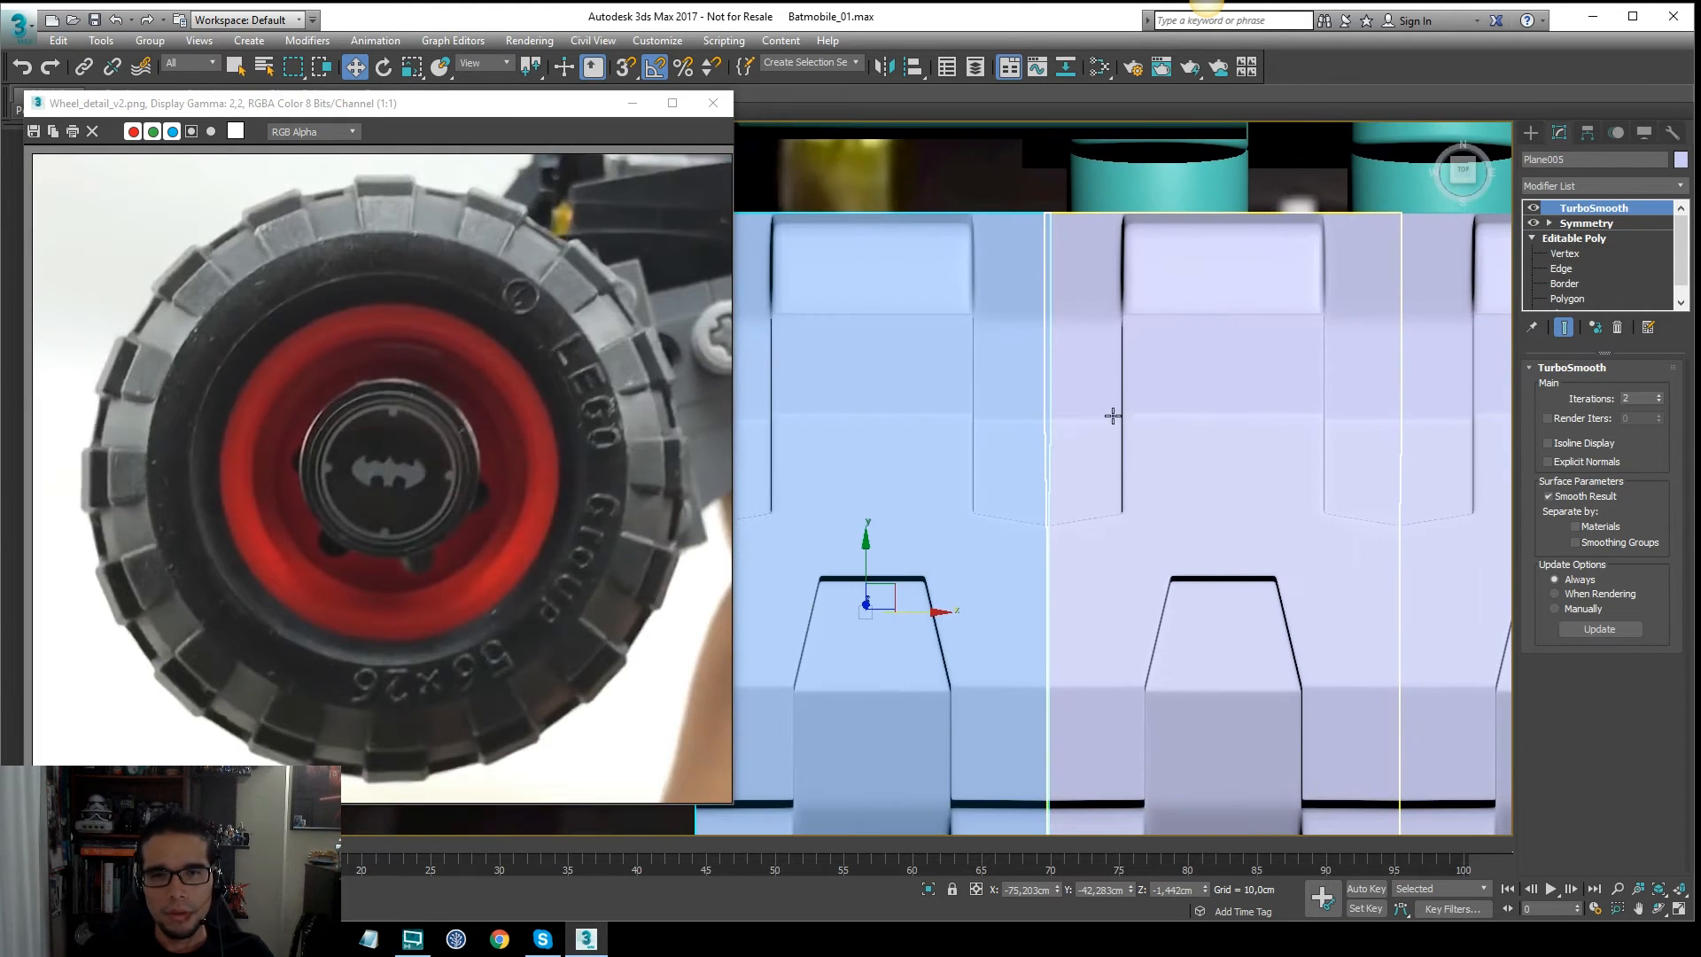
scroll(1113, 410, "down", 7)
scroll(1196, 393, "up", 5)
left_click(1304, 458)
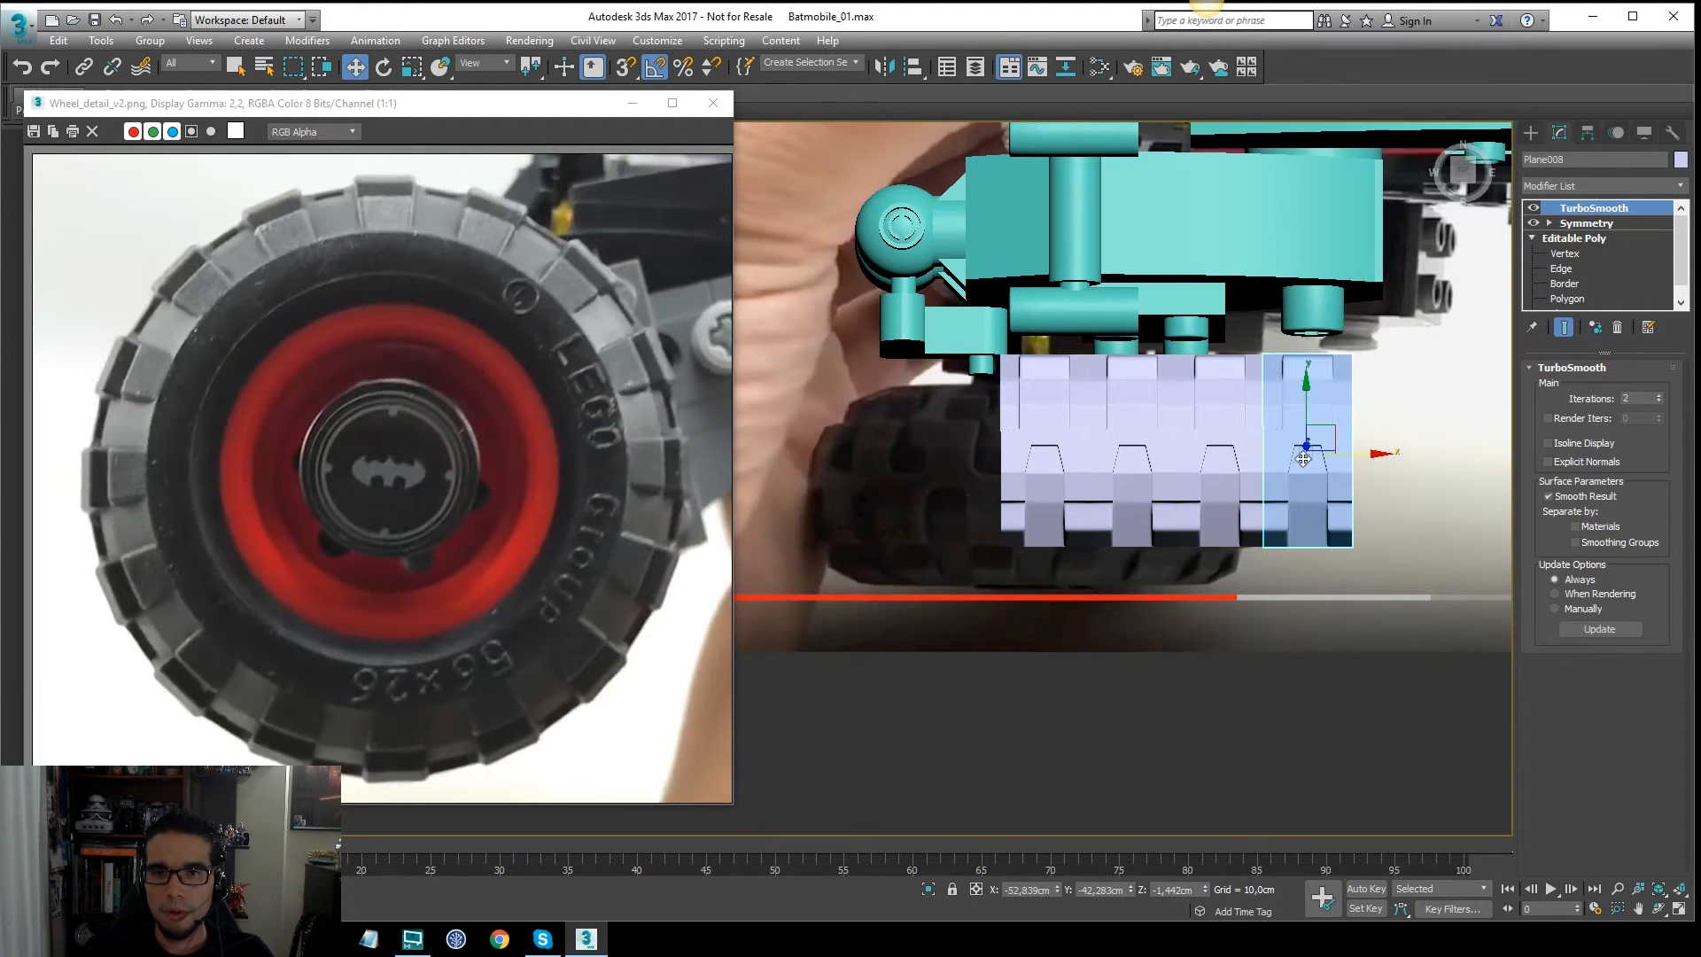
left_click(1207, 449, "ctrl")
left_click(1134, 446, "ctrl")
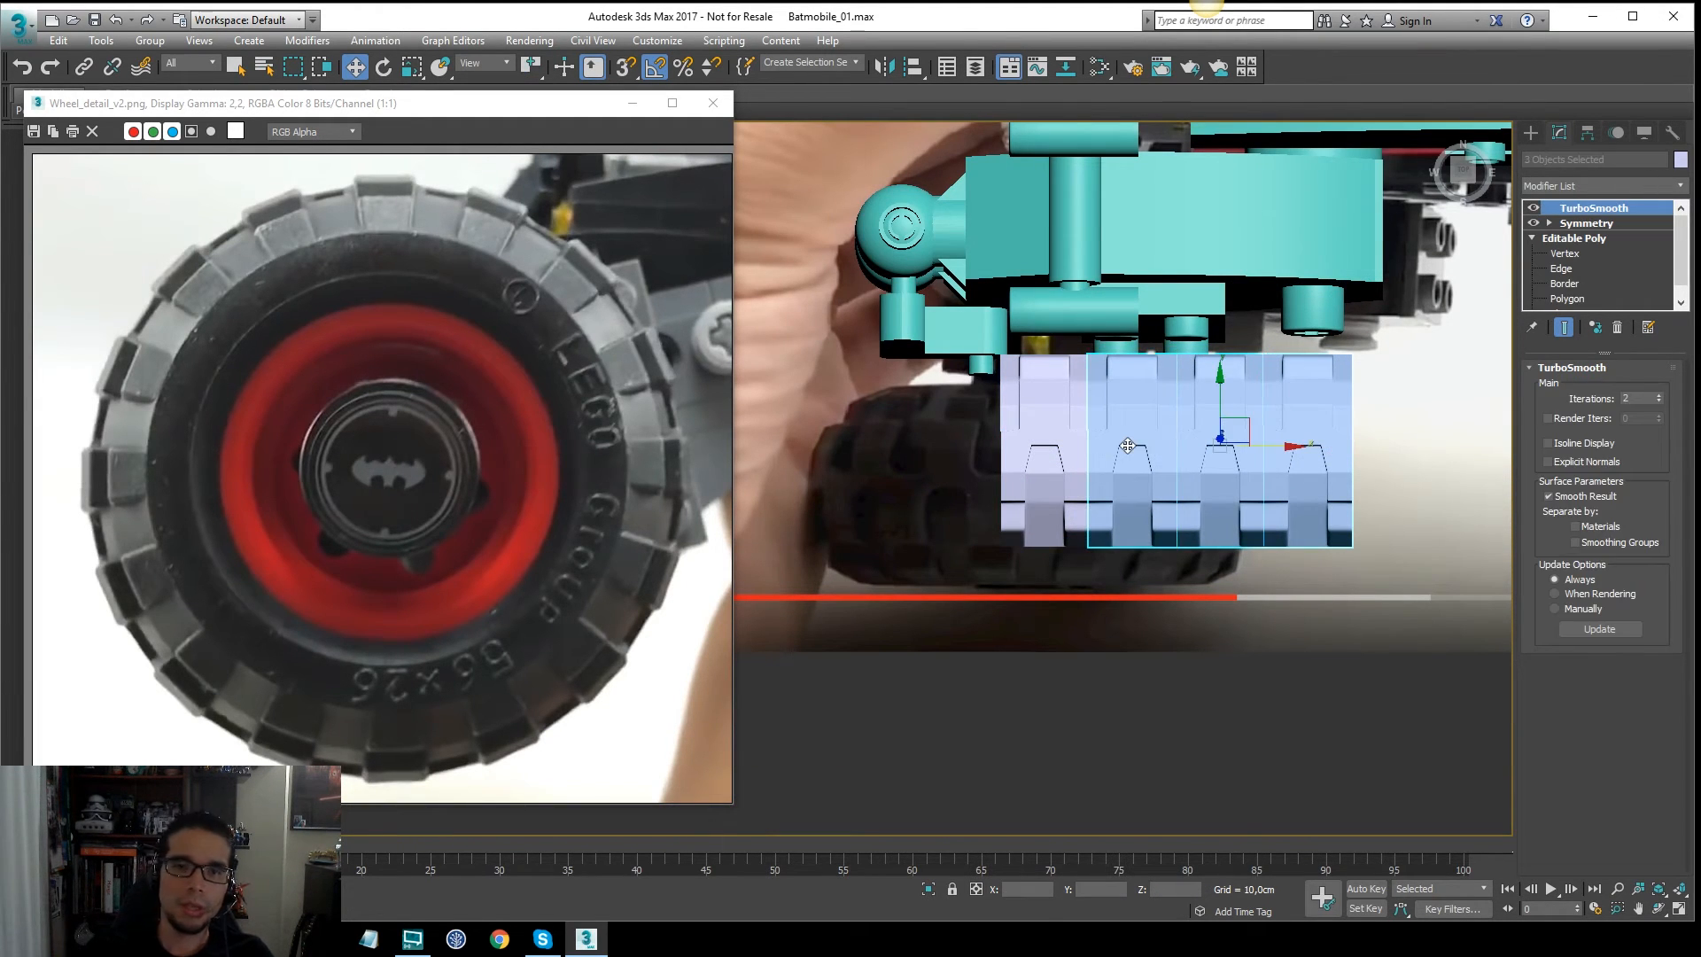
key("Delete")
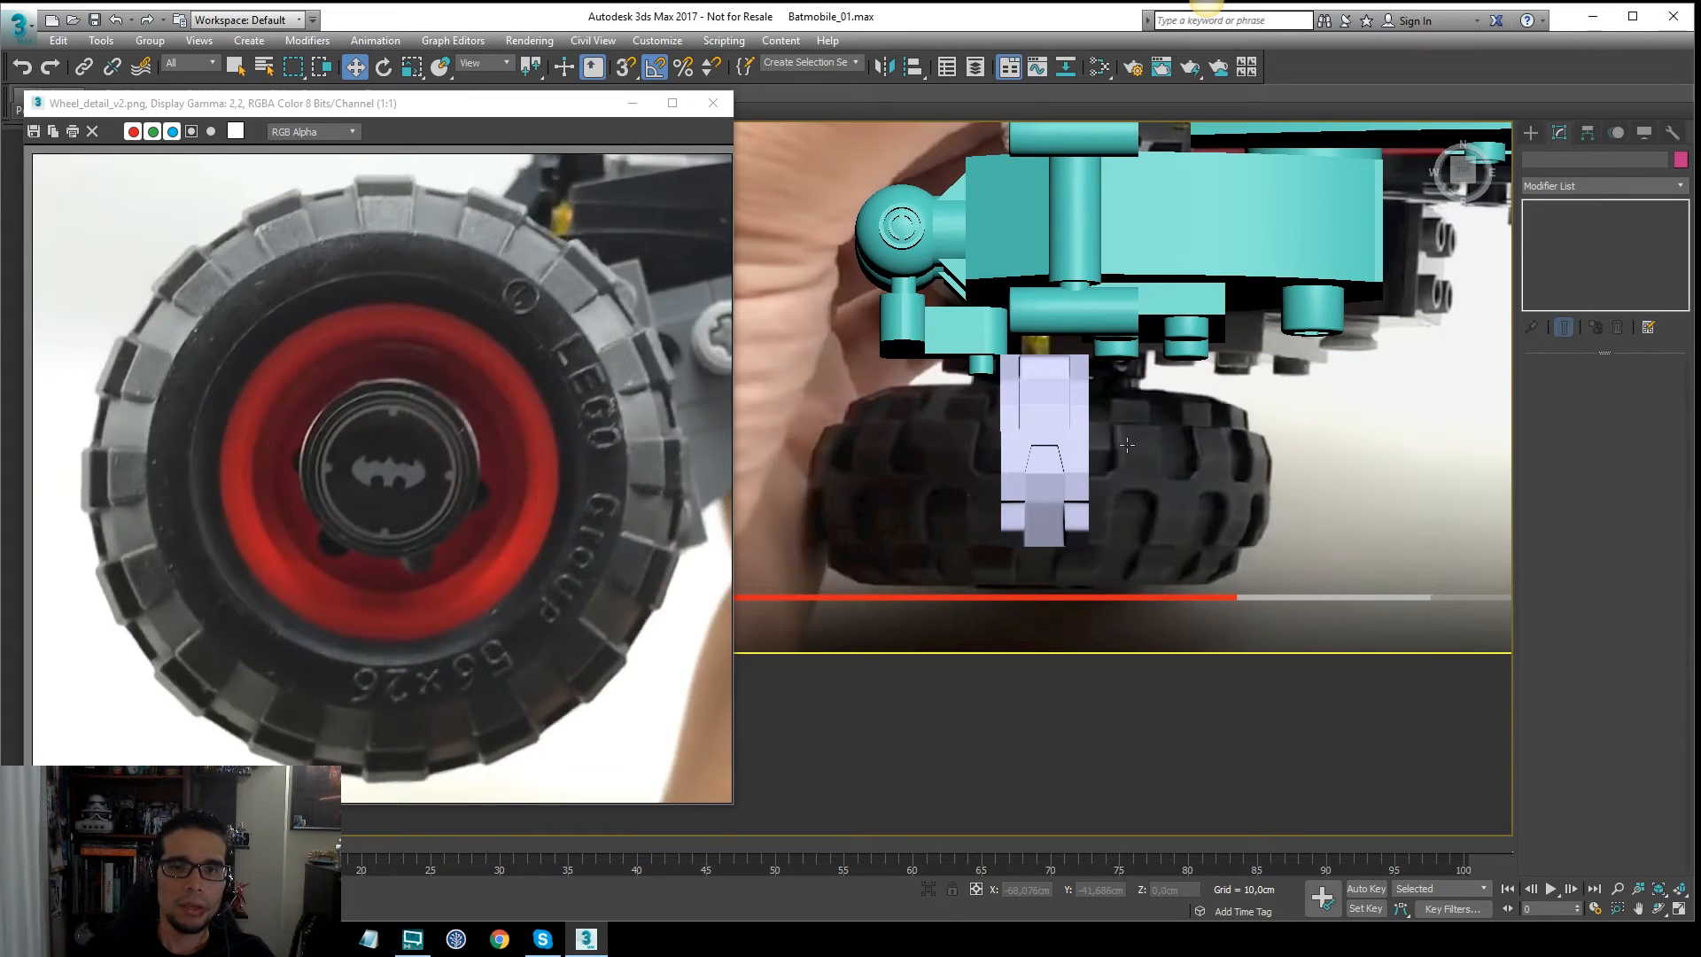
Step: Turn off TurboSmooth on the remaining tread section to show its base mesh over the tyre reference
left_click(1028, 446)
key("z")
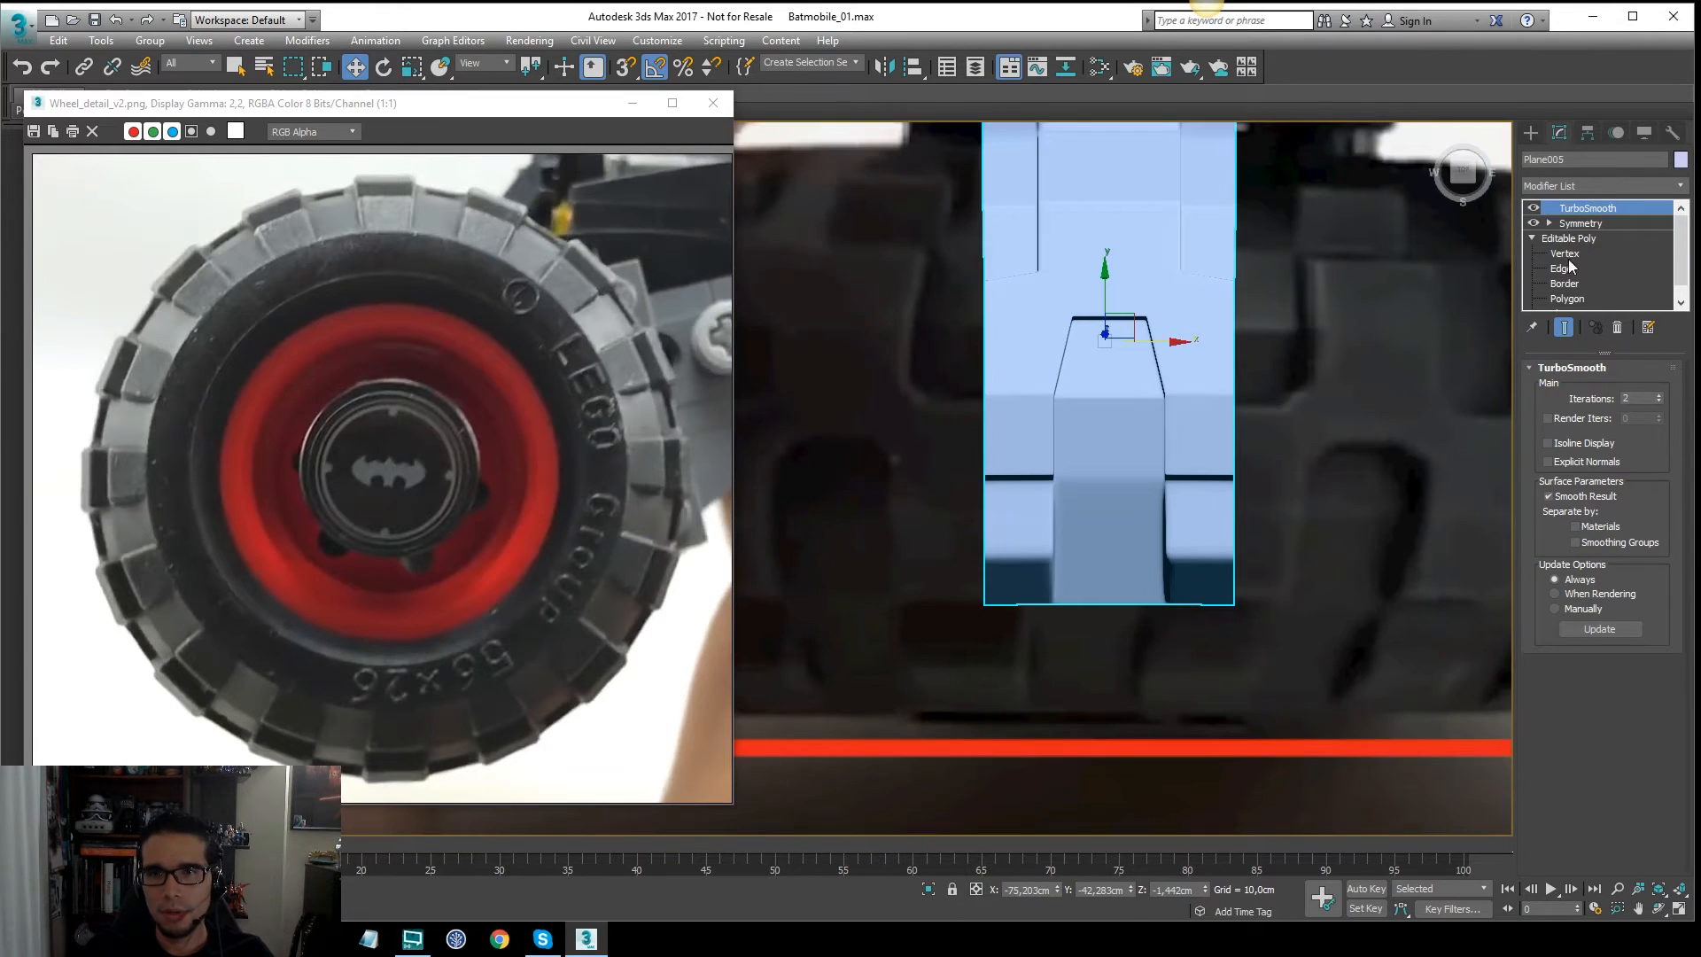
left_click(1533, 207)
scroll(1126, 670, "up", 5)
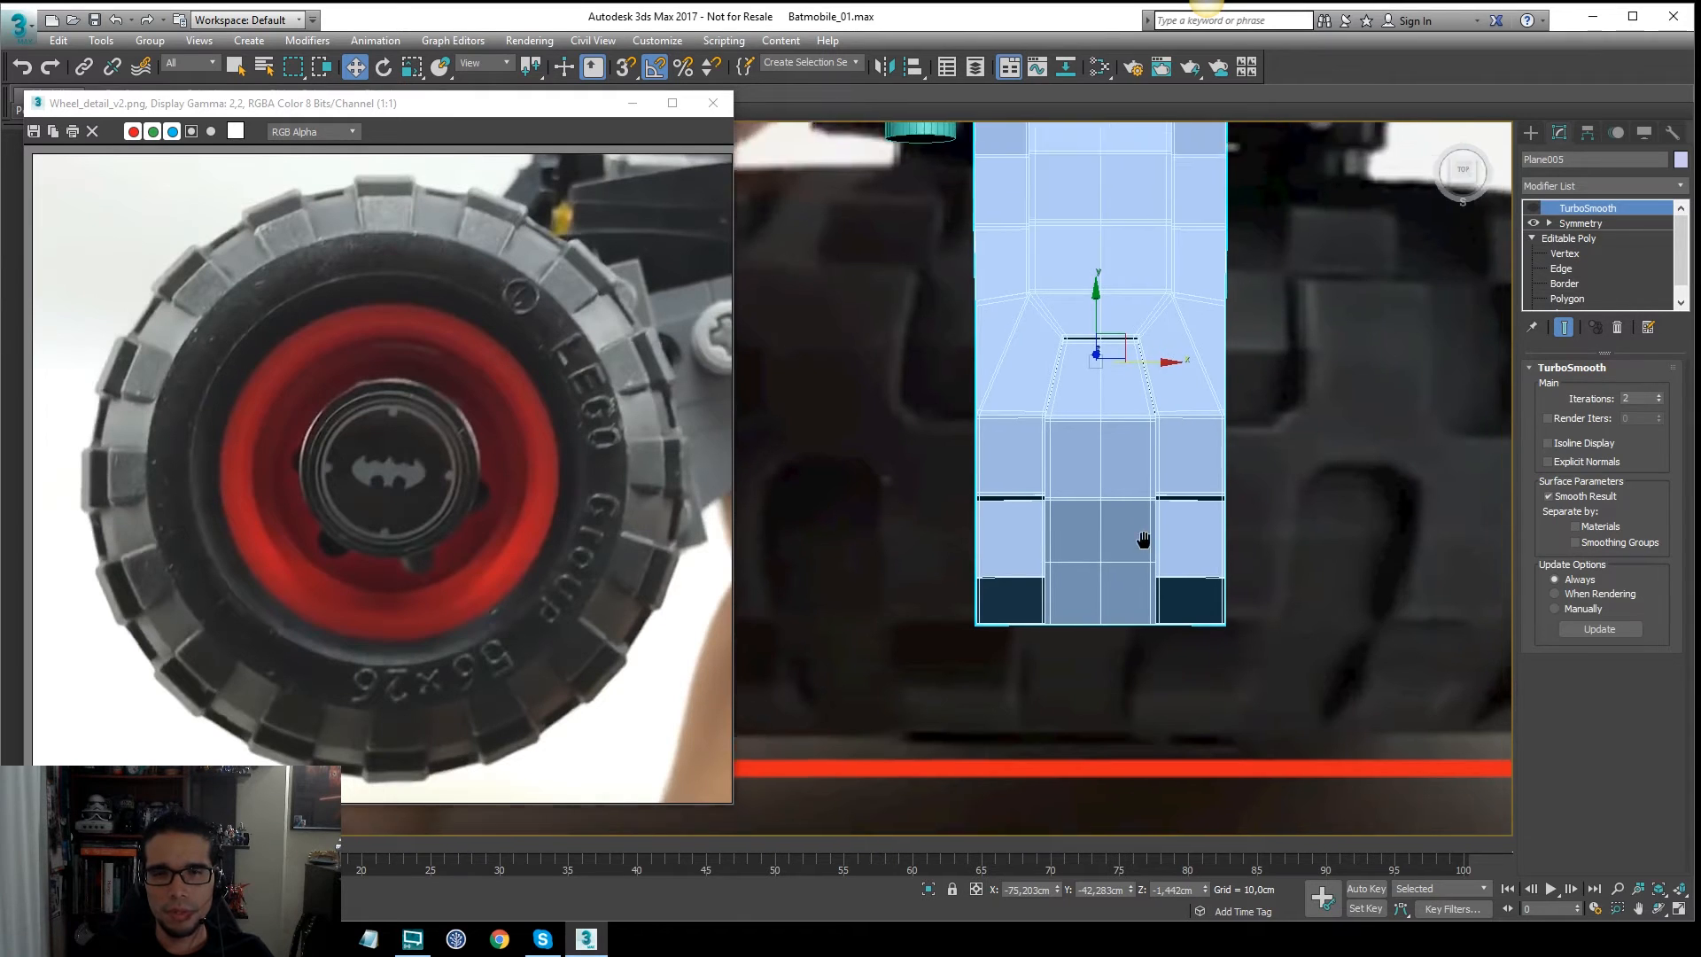
scroll(1084, 661, "down", 8)
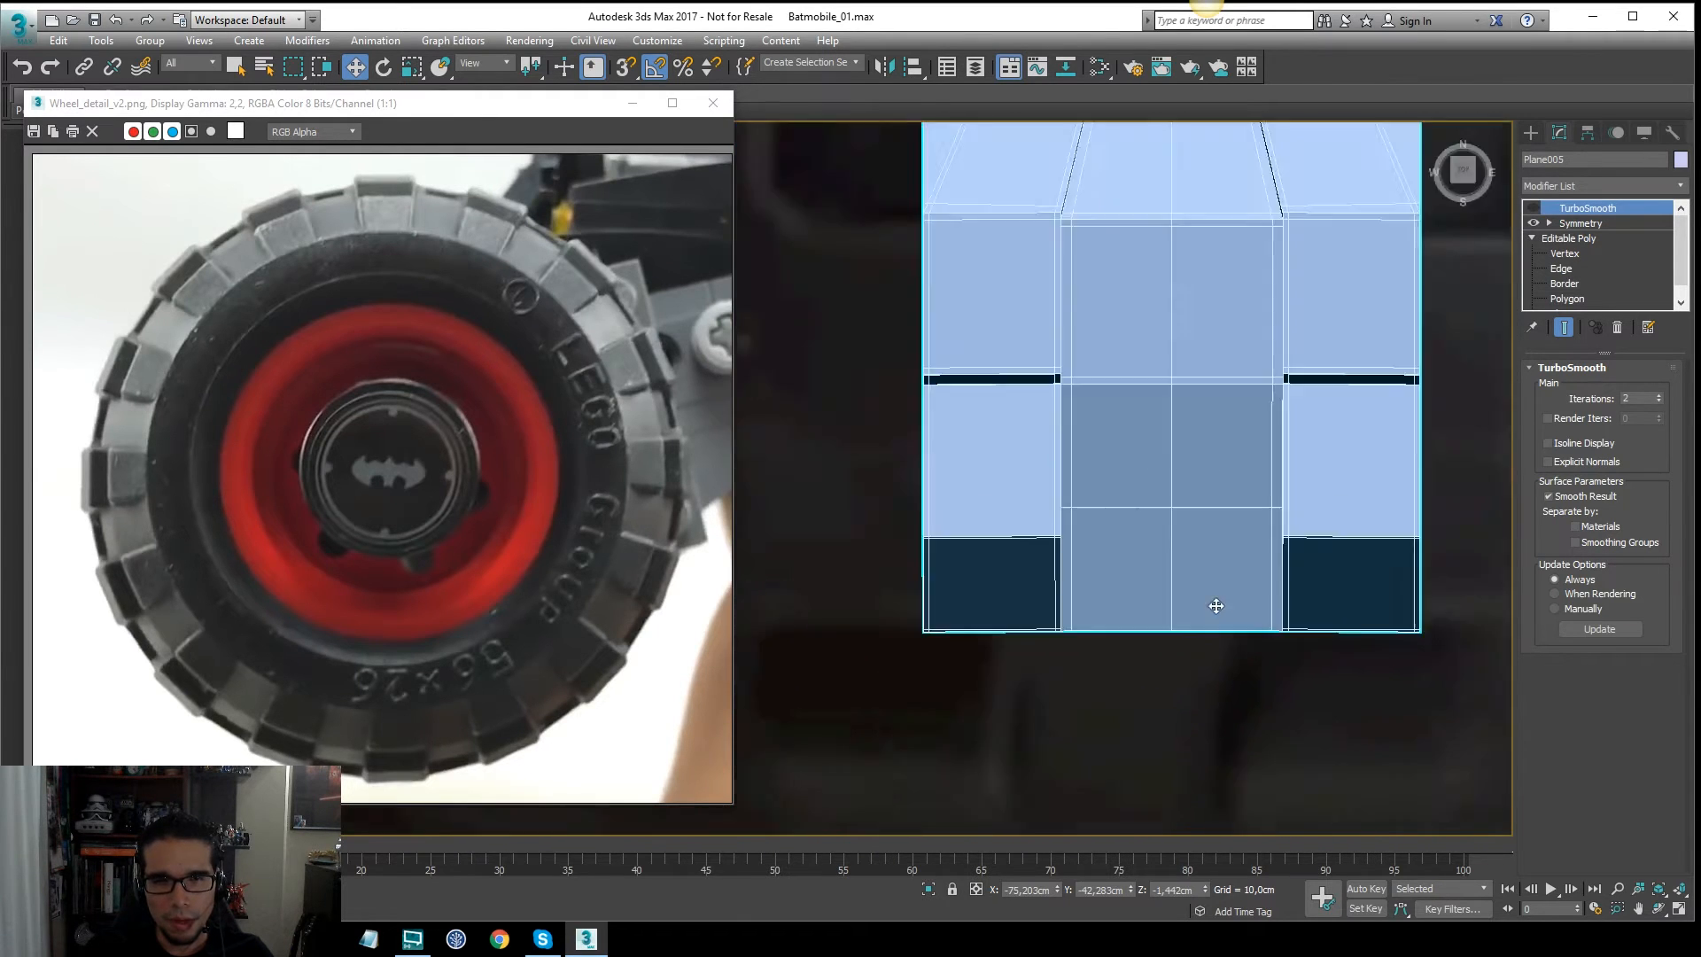
middle_click_drag(1203, 507, 1202, 508)
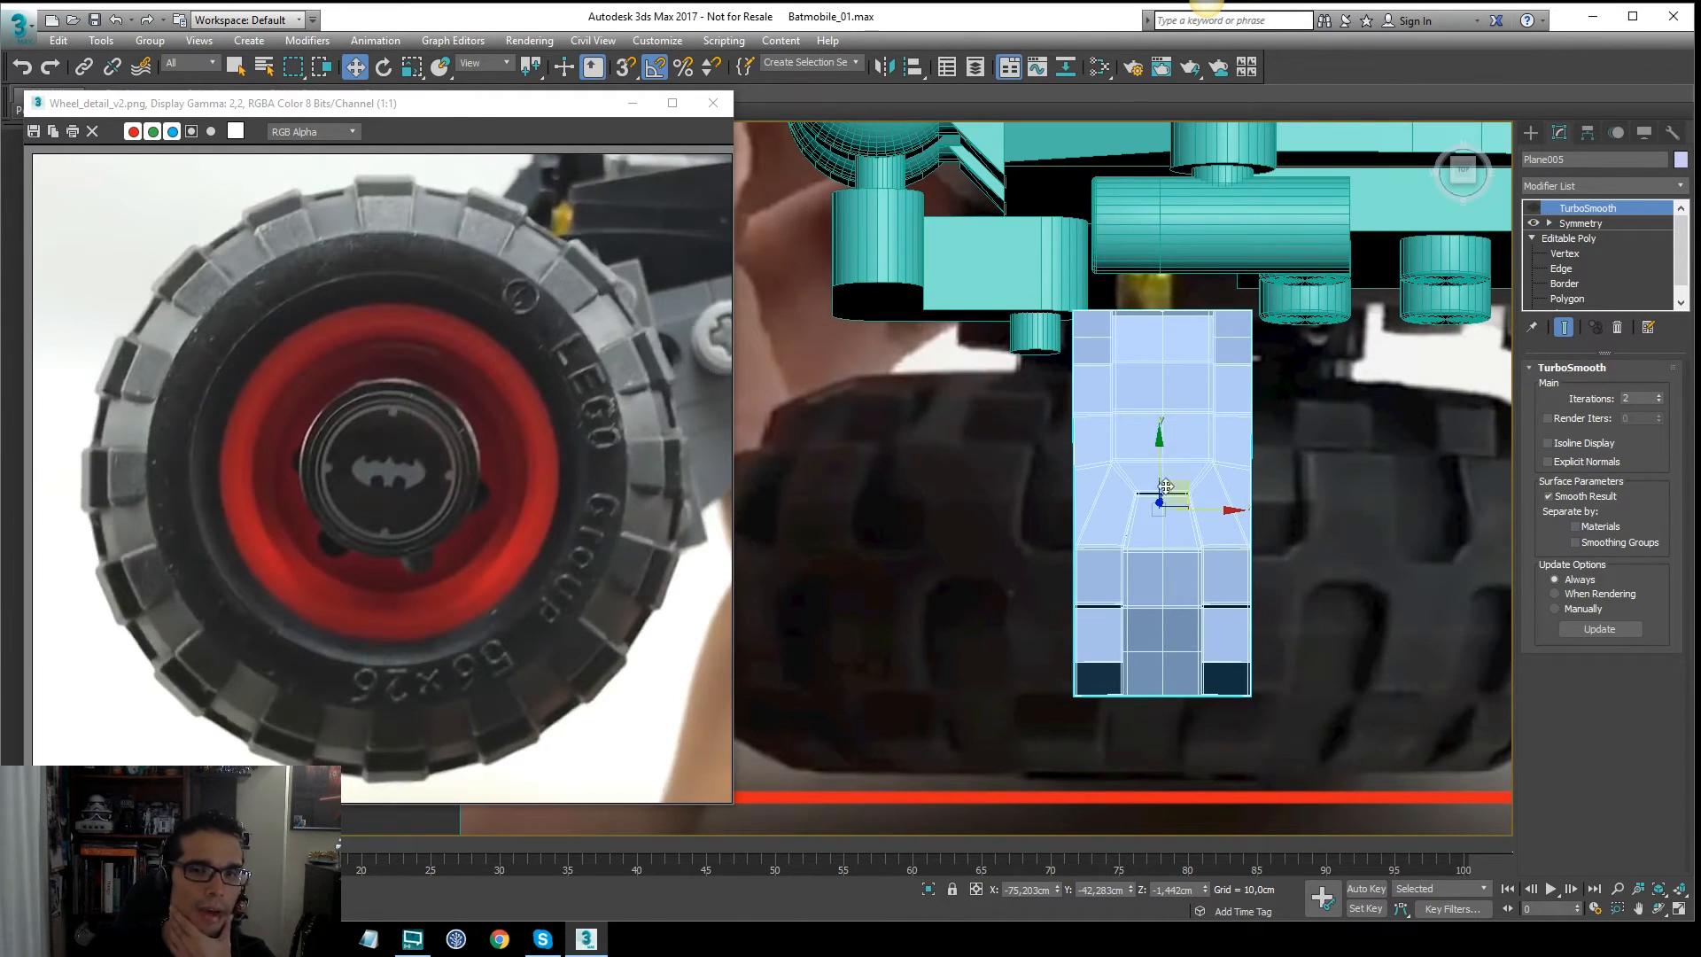
Step: Move the tread section along Y to about -45.6 cm to align it with the tyre in the top reference
left_click_drag(1158, 443, 1152, 521)
scroll(1082, 494, "down", 3)
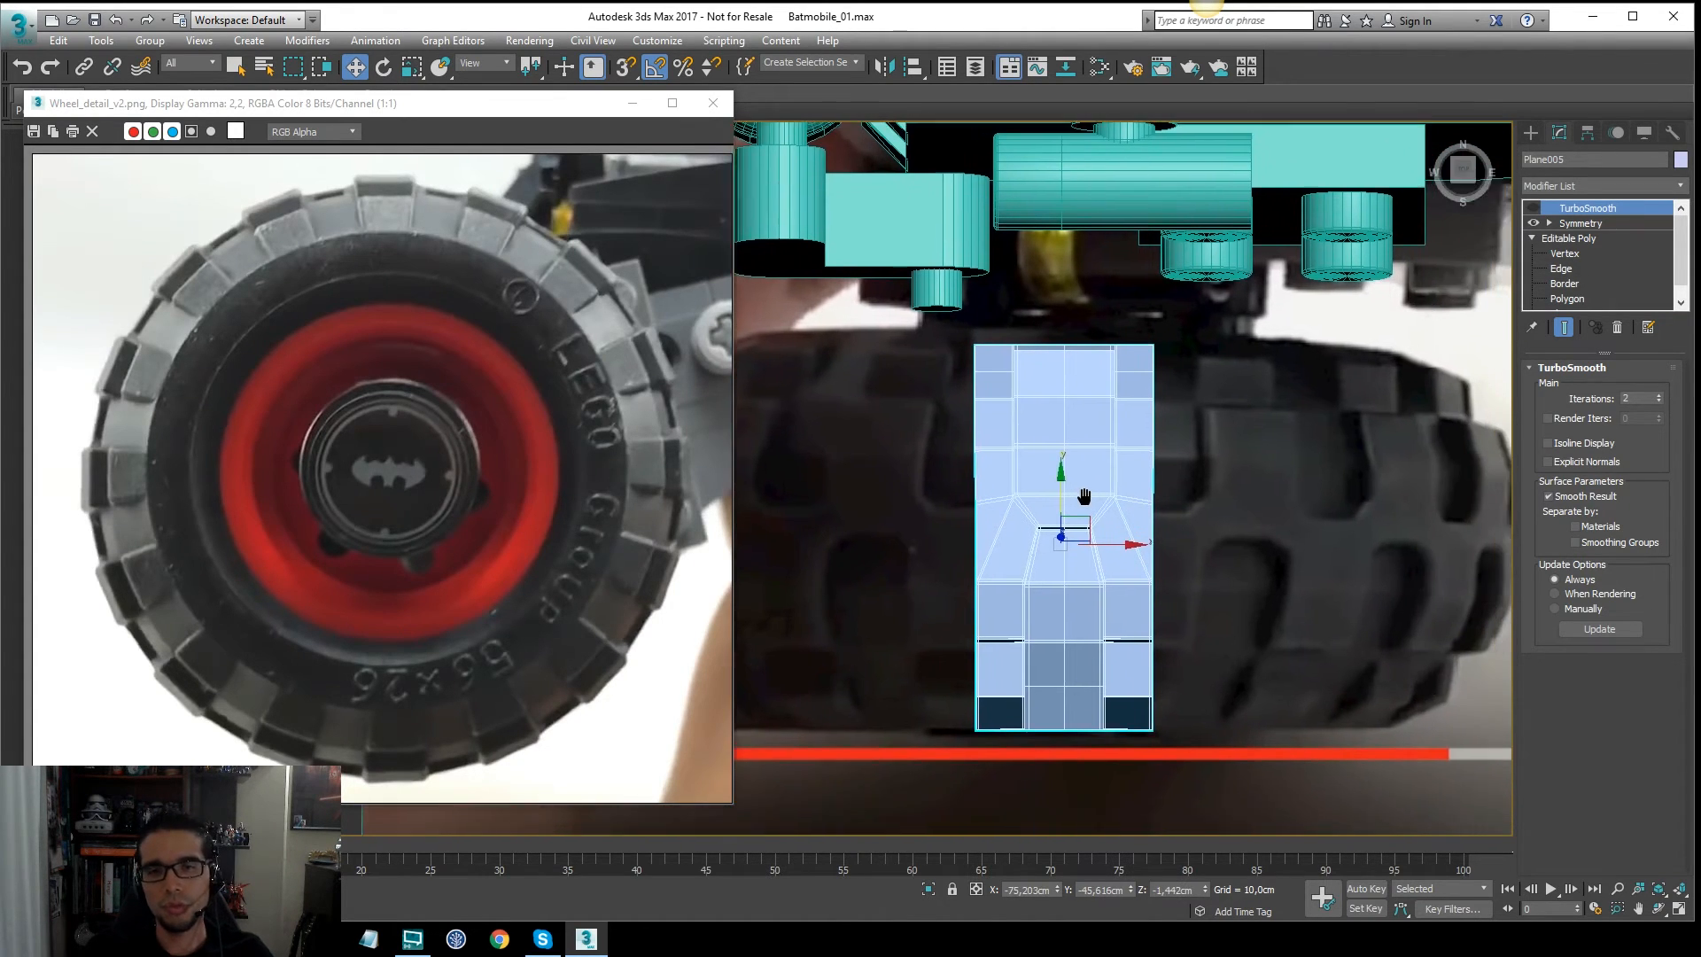
scroll(1129, 453, "down", 2)
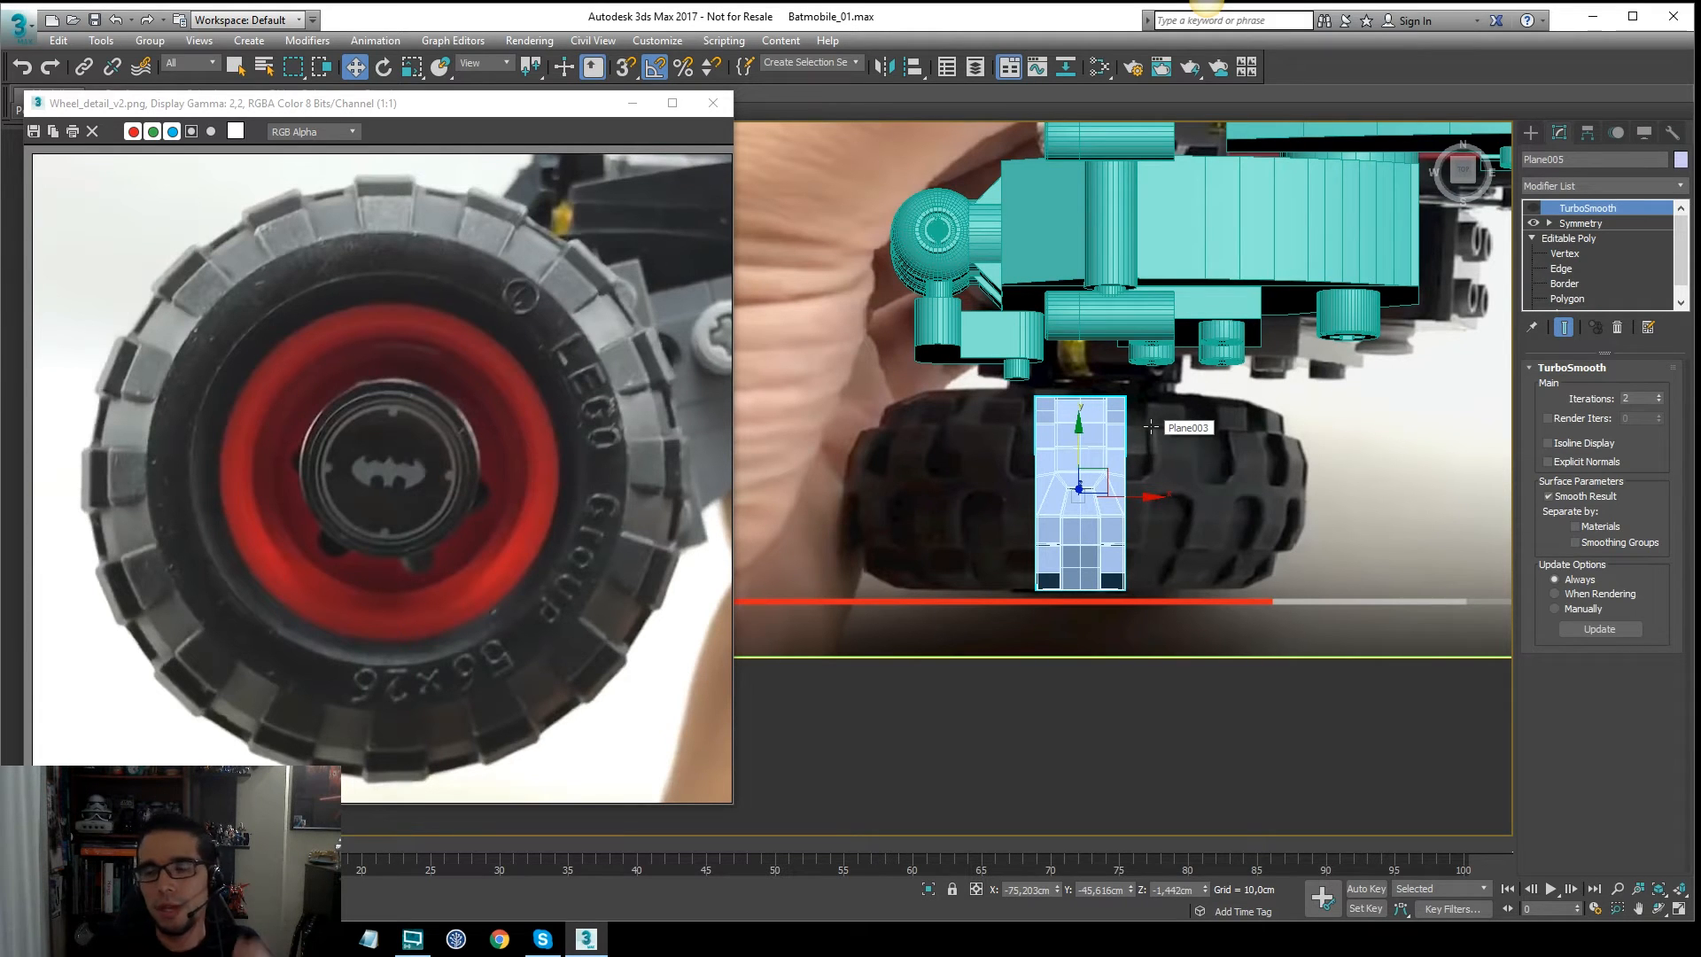
Step: Compare the section's outer side block with the tread blocks around the wheel reference image
middle_click_drag(1090, 575, 1431, 450)
scroll(1118, 508, "up", 4)
scroll(1183, 488, "up", 4)
middle_click_drag(1183, 487, 1155, 458, "alt")
key("F4")
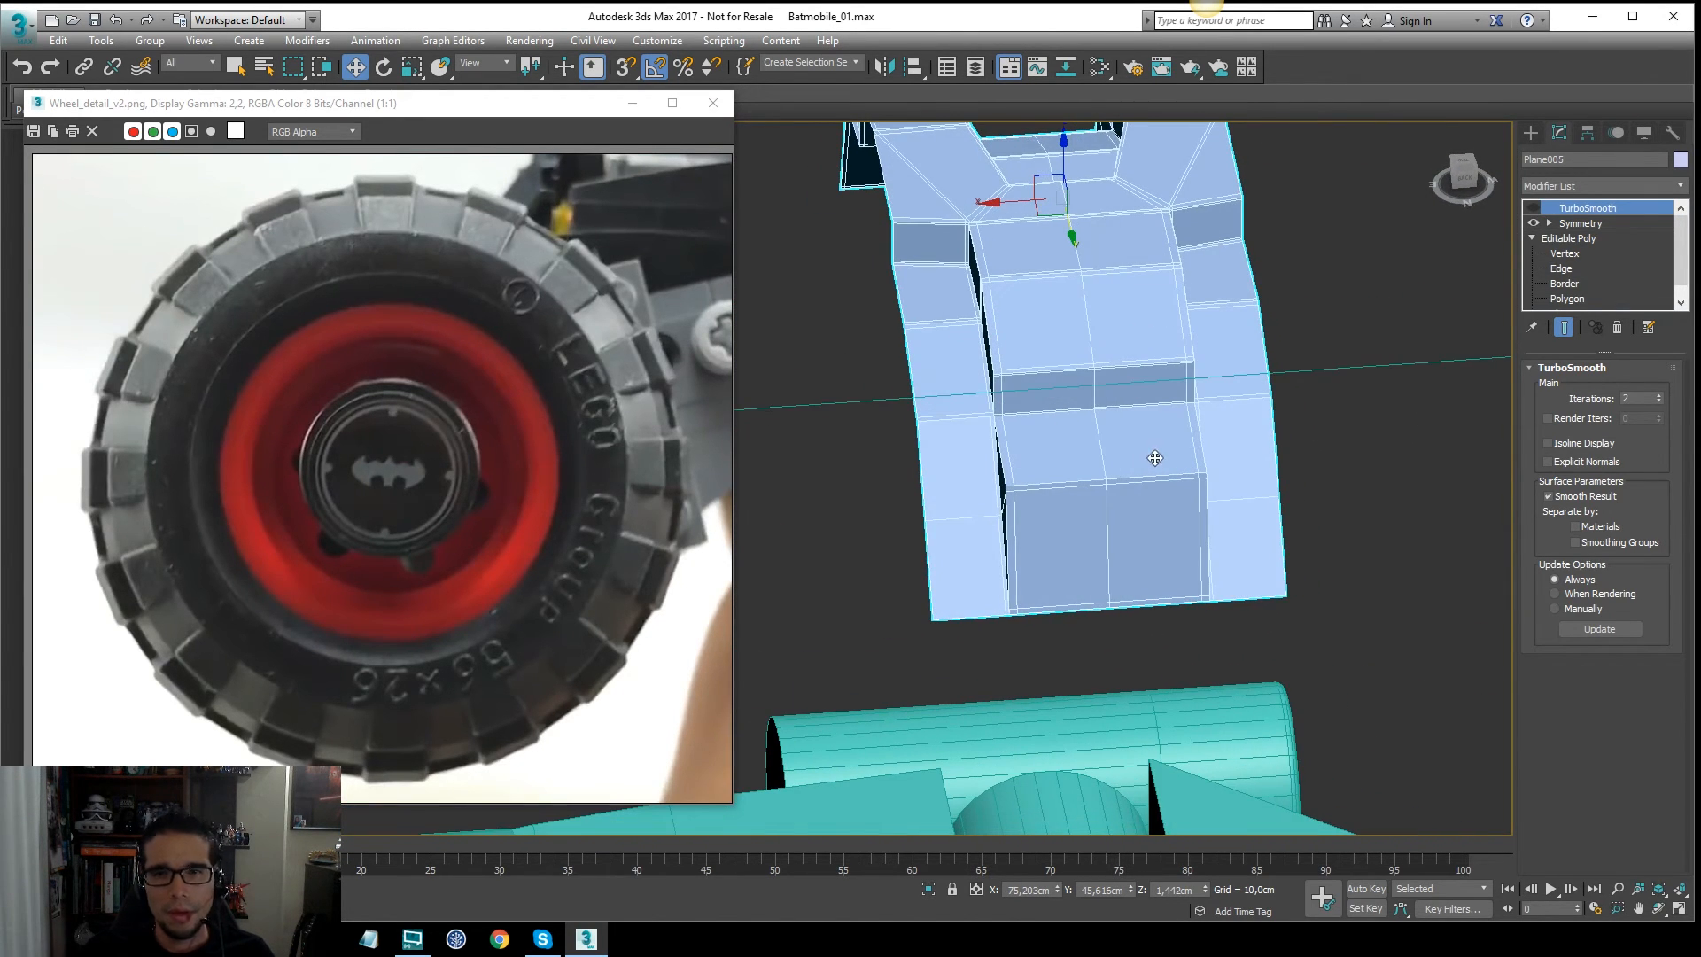
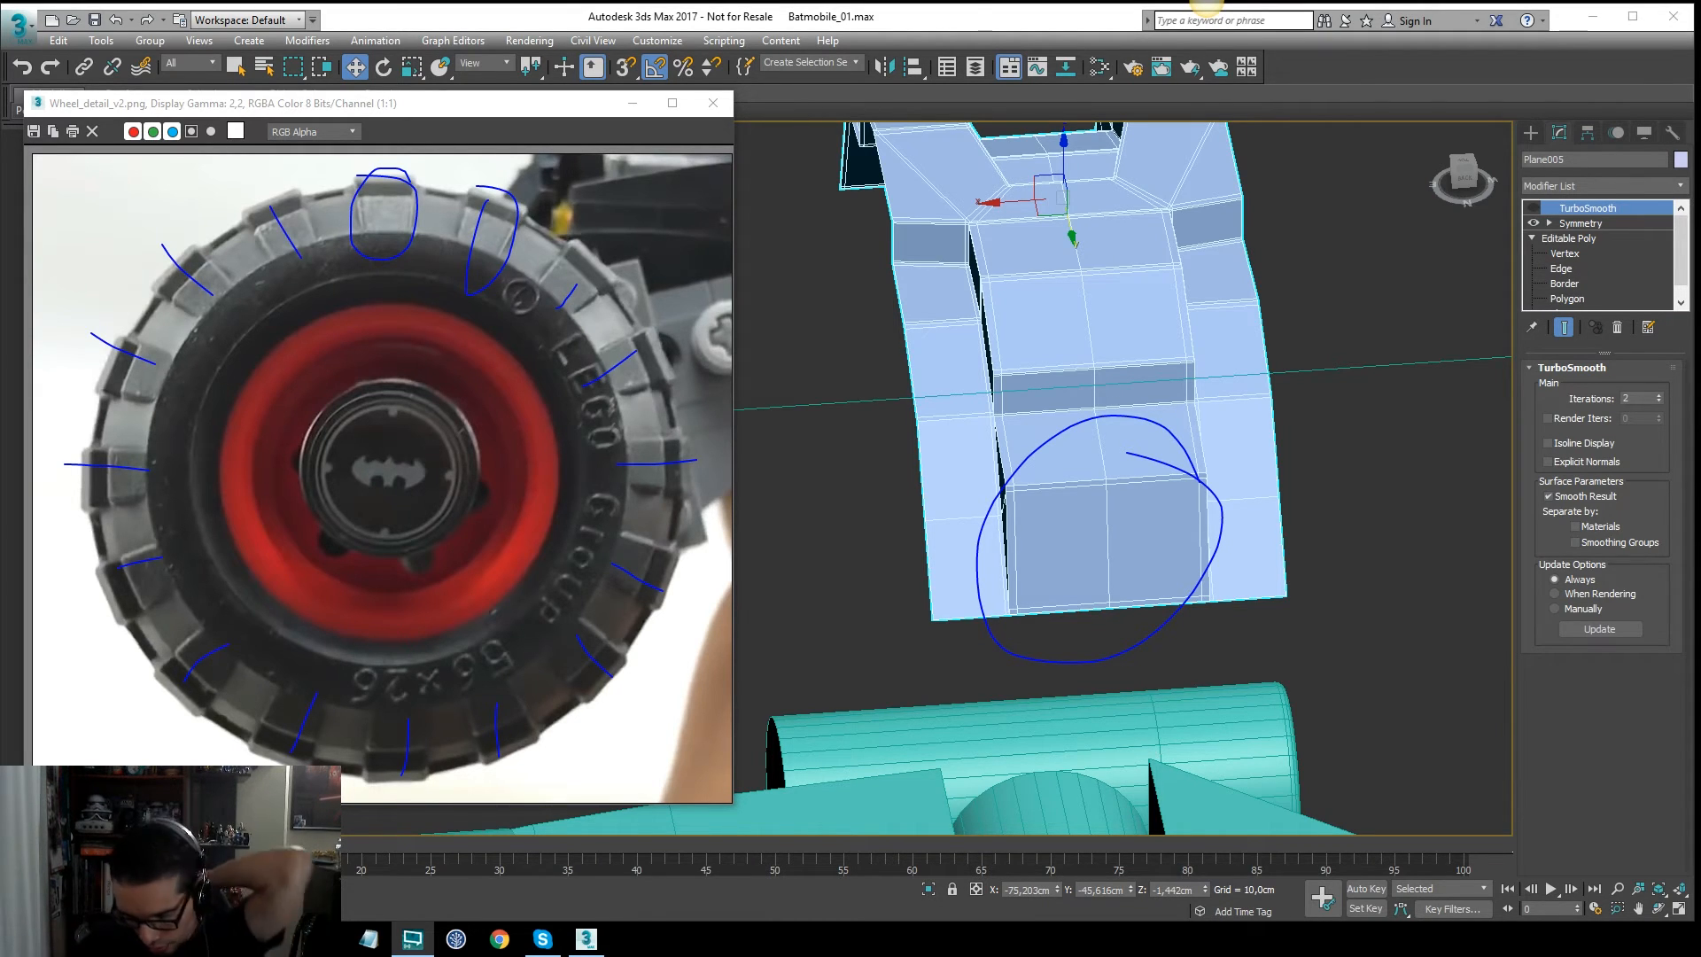
middle_click_drag(1089, 305, 1020, 365, "alt")
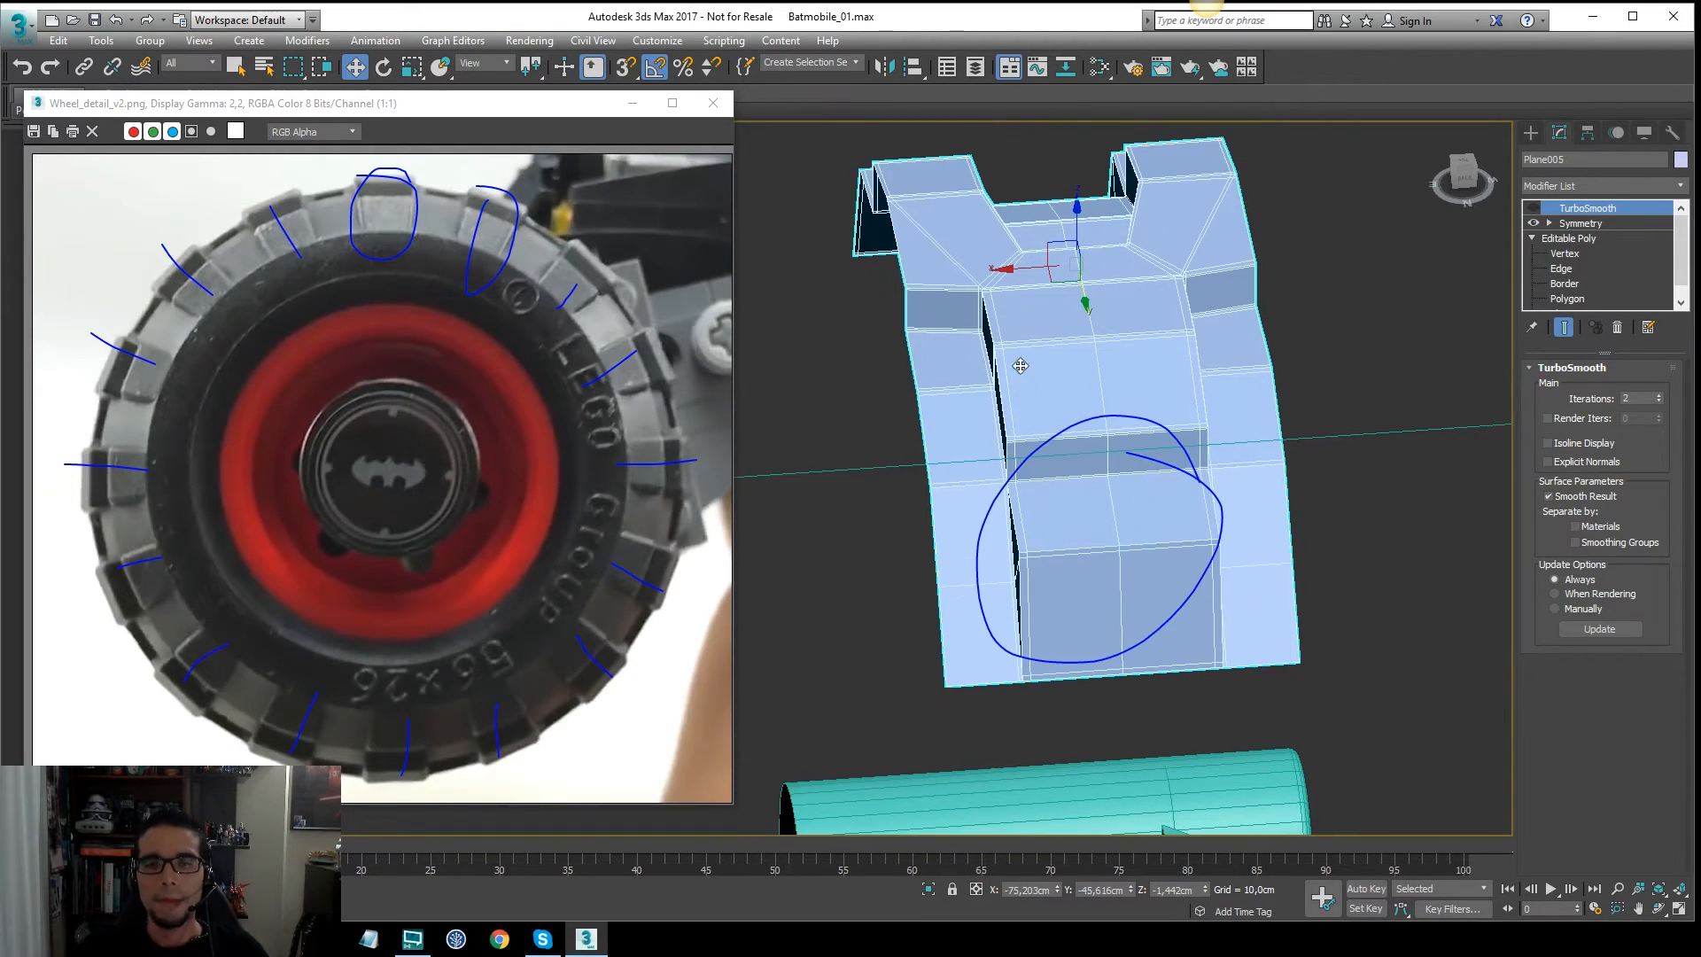
Step: Clone the tread section along X as 15 instances, snapping each copy edge to edge with the previous one
key("t")
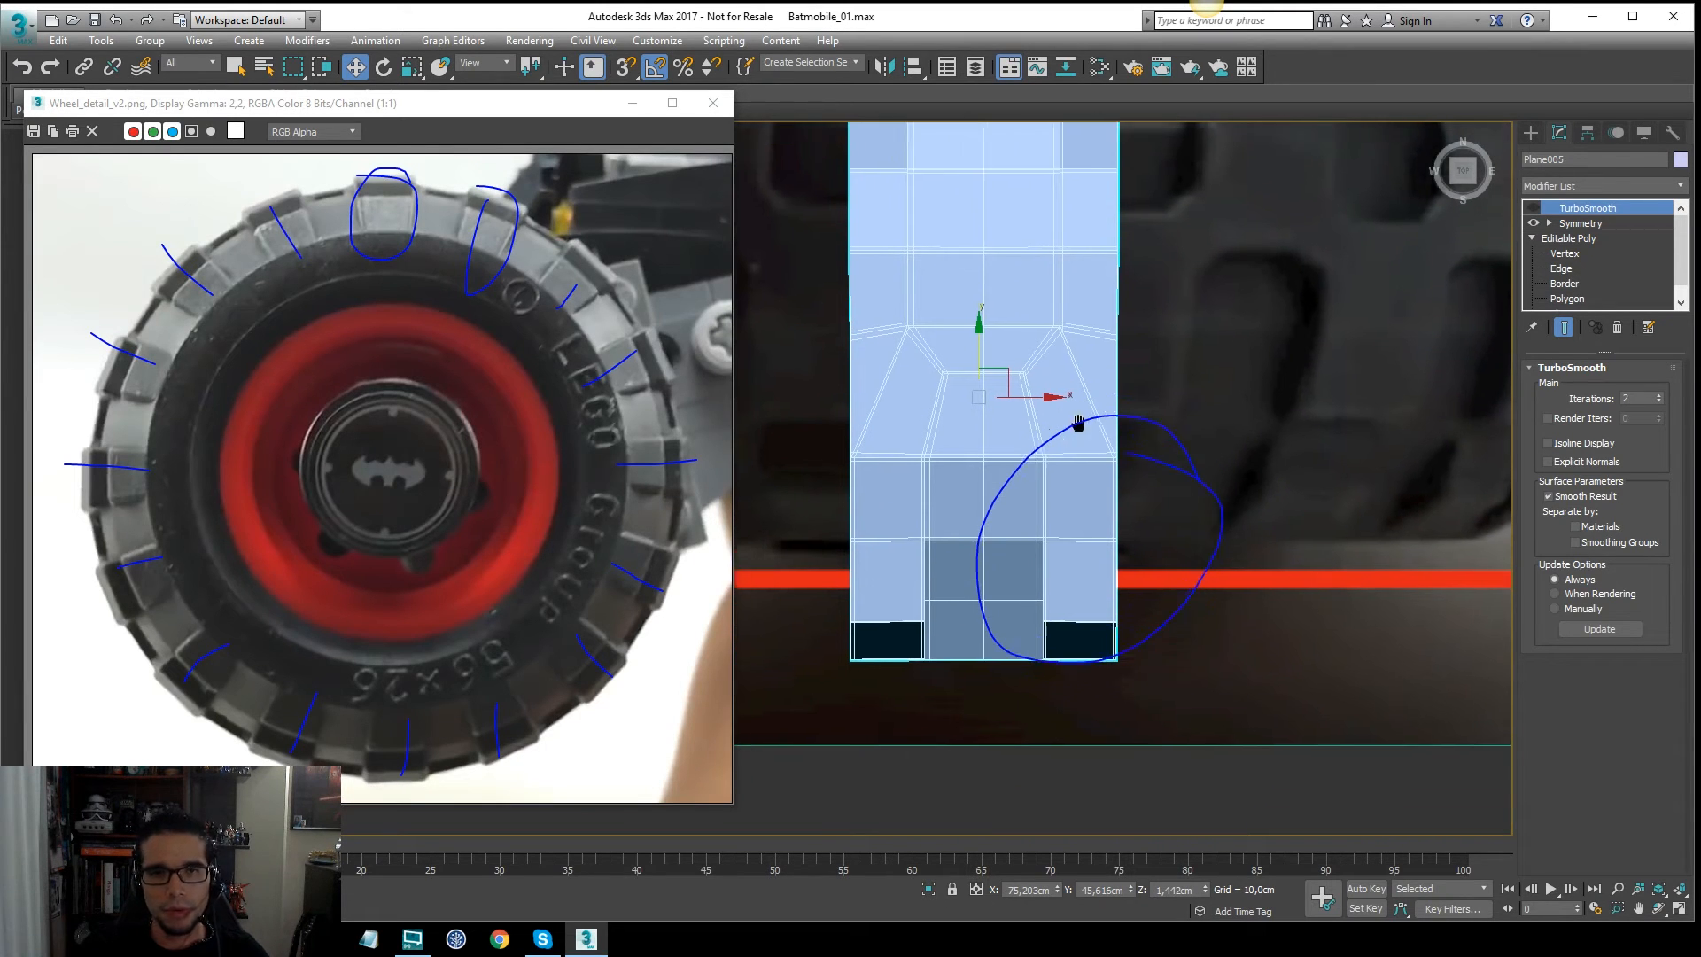
left_click_drag(628, 62, 627, 122)
left_click_drag(849, 641, 1072, 653, "shift")
left_click(919, 550)
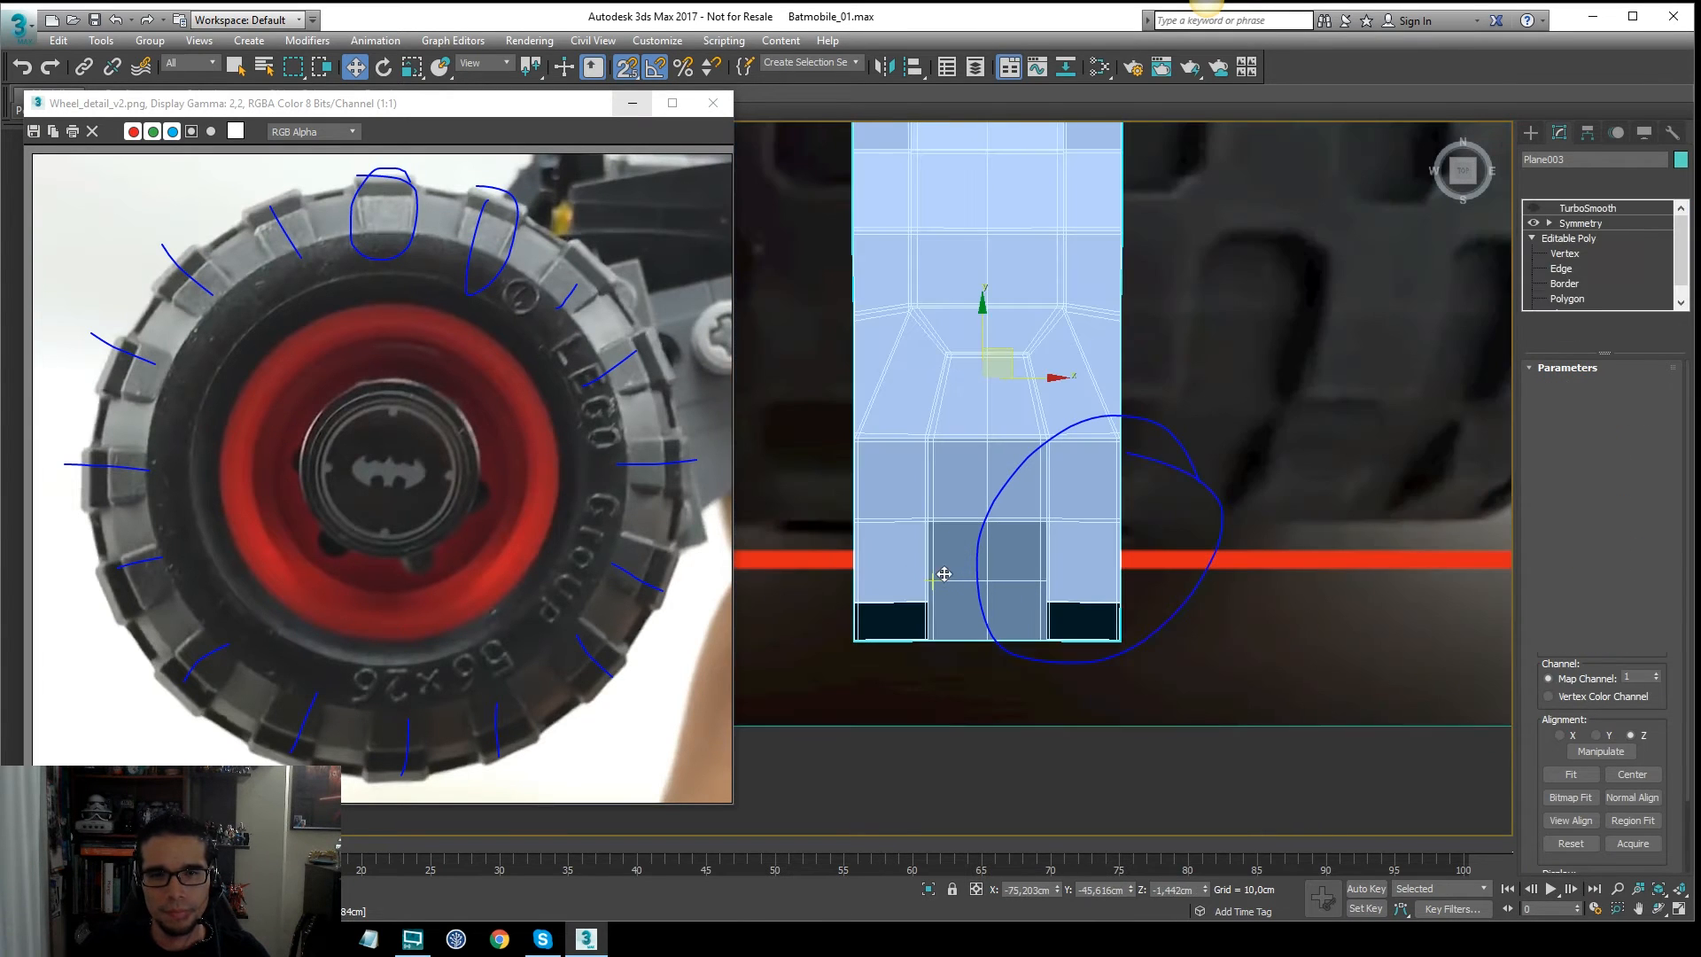
left_click_drag(842, 640, 1135, 638, "shift")
left_click(872, 482)
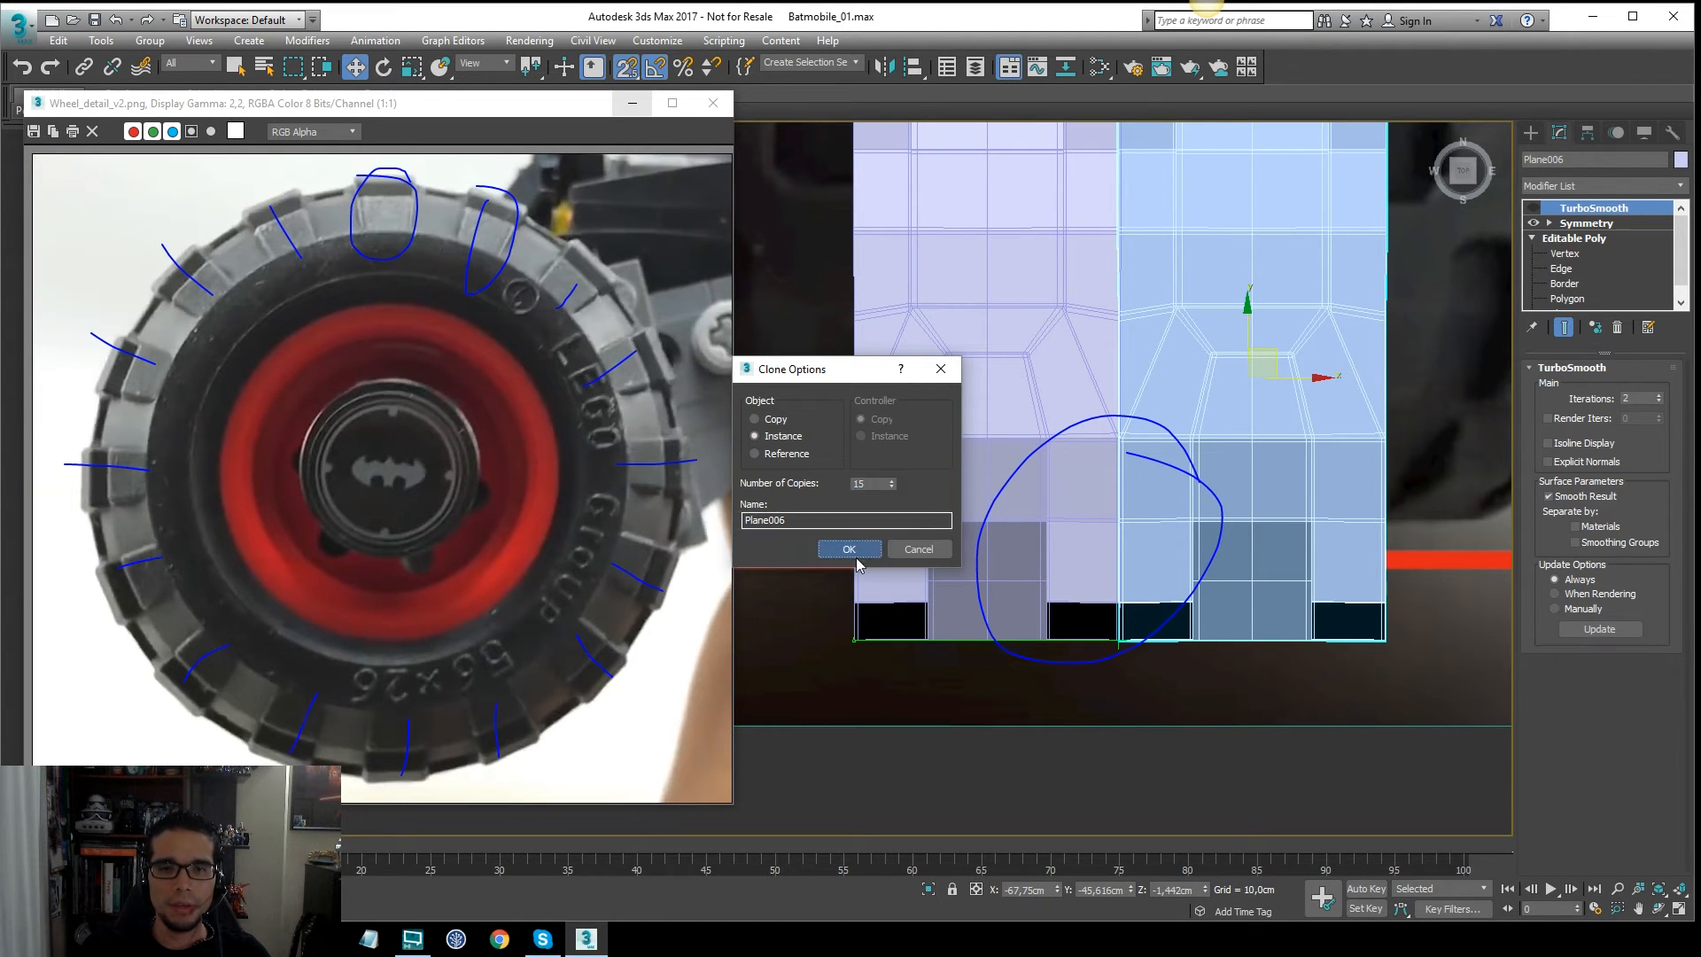
left_click(856, 555)
Step: Select all 16 tread sections in the row, leaving the rest of the car unselected
middle_click_drag(1150, 452, 1055, 478)
scroll(1094, 460, "down", 10)
mouse_move(1179, 441)
middle_mouse_down()
mouse_move(1126, 492)
mouse_move(1023, 516)
middle_mouse_up()
scroll(1125, 492, "up", 3)
key("q")
key("ctrl+q")
key("F3")
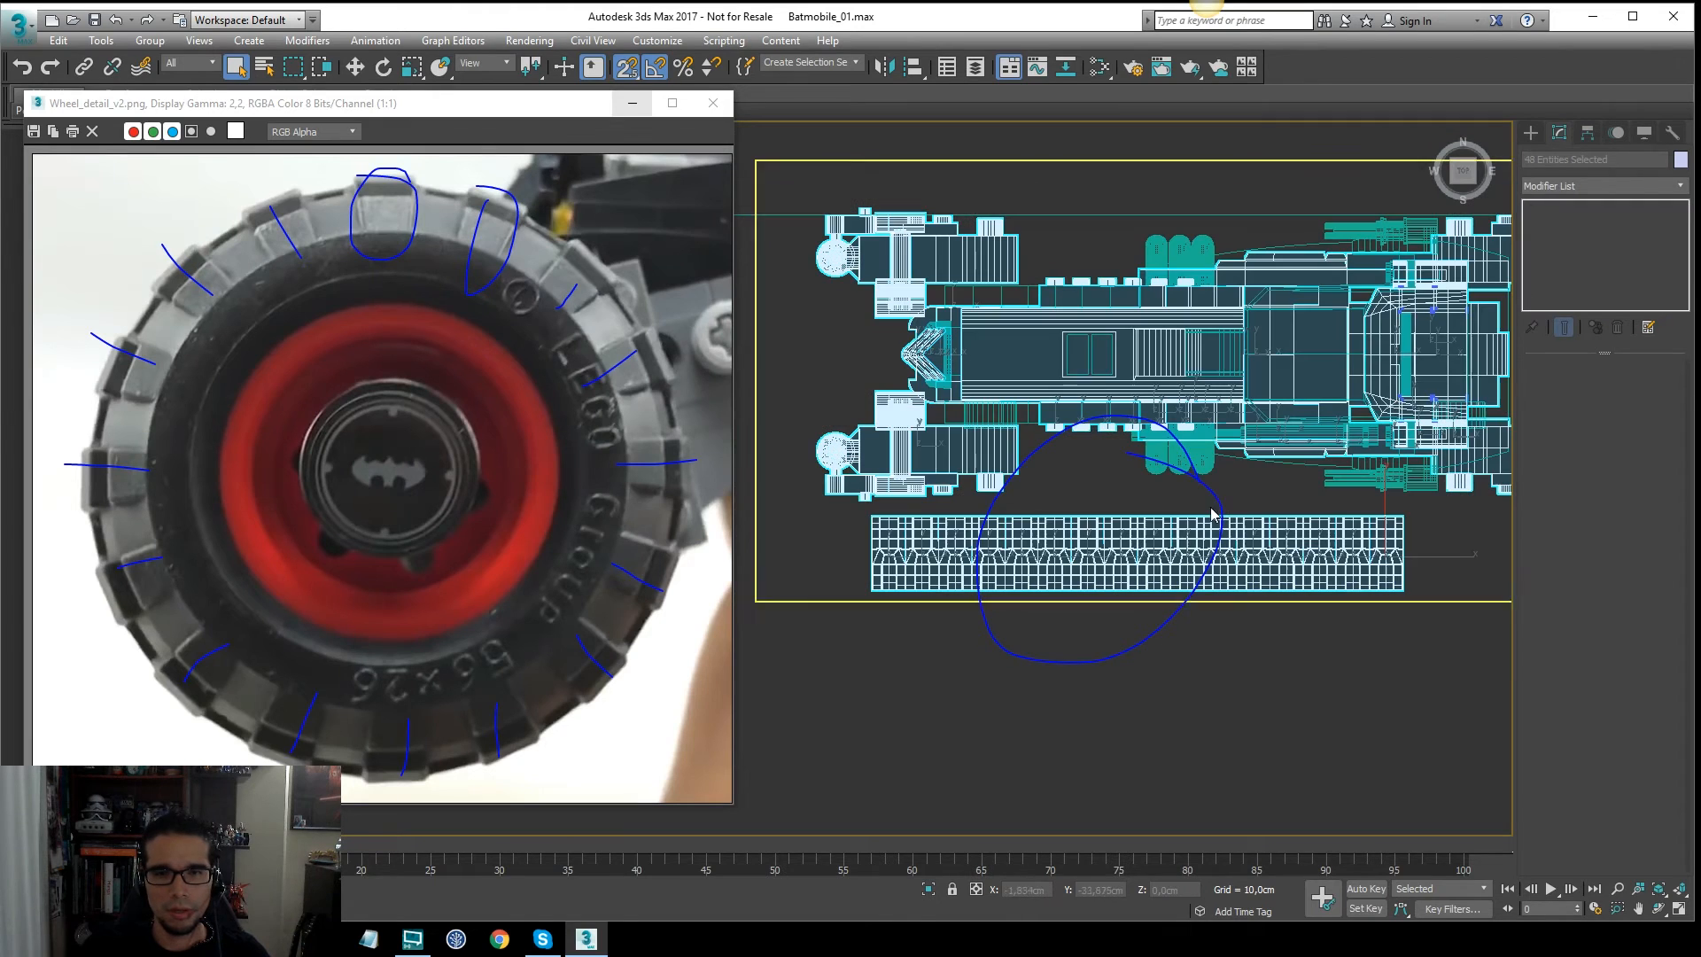
left_click_drag(1419, 509, 1416, 504)
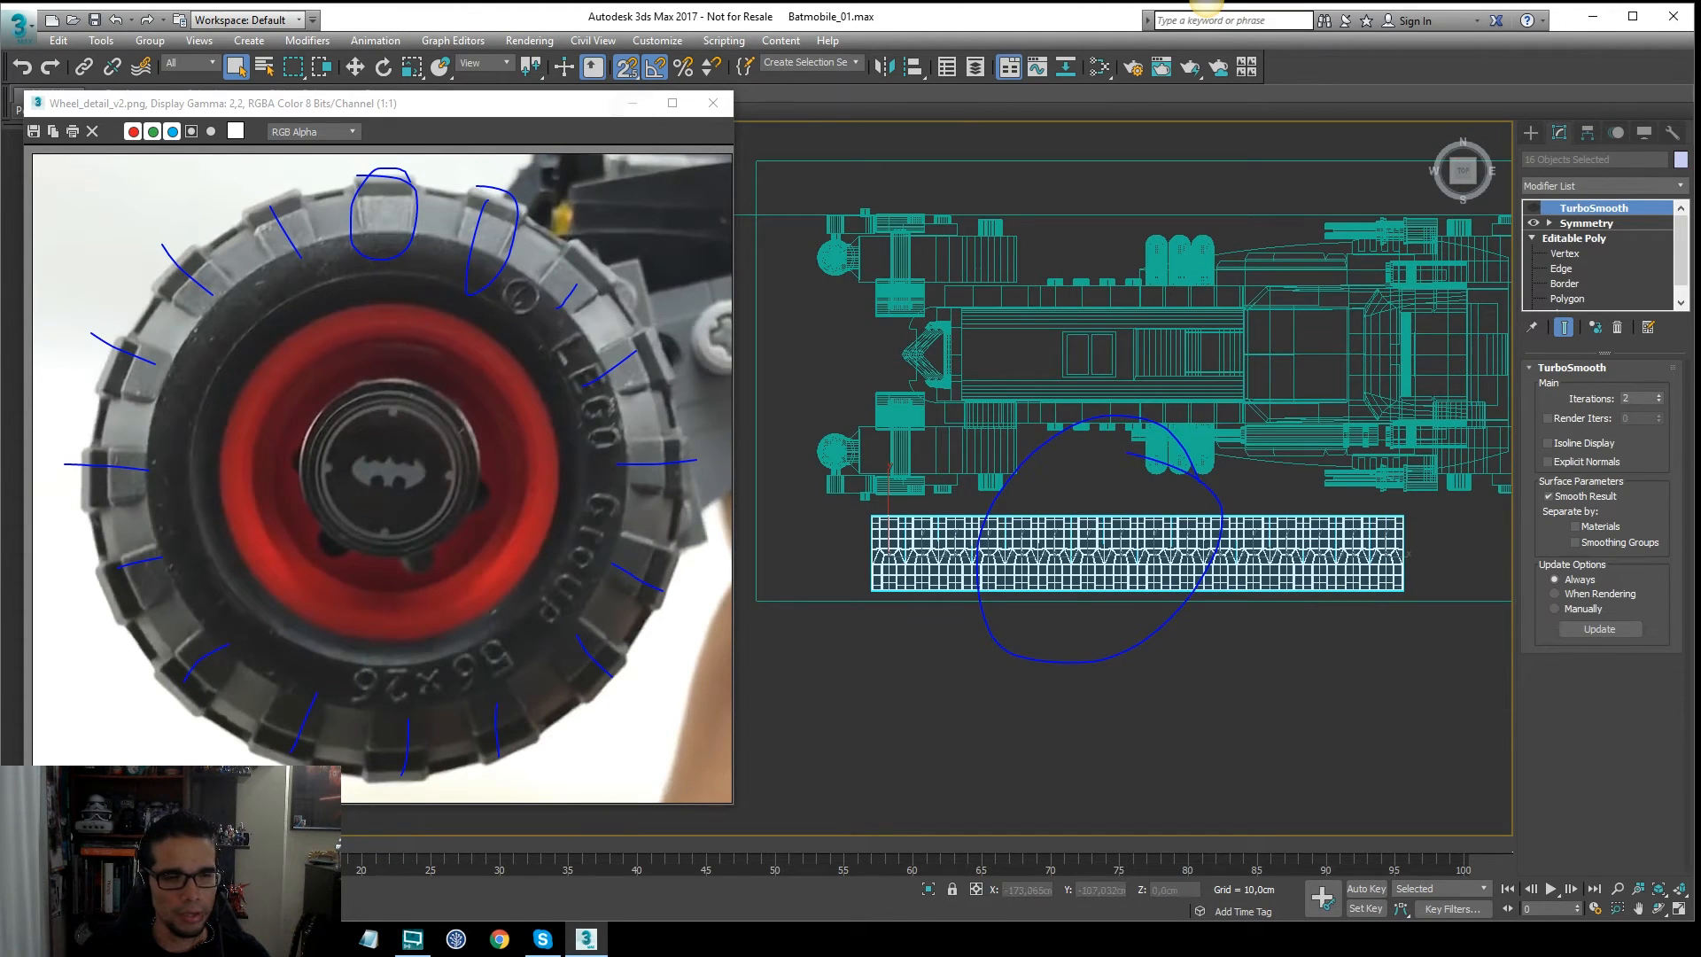
Step: Show the selected tread row shaded without edges and turn its TurboSmooth back on
middle_click_drag(1132, 534, 1146, 542)
key("w")
key("F3")
key("F4")
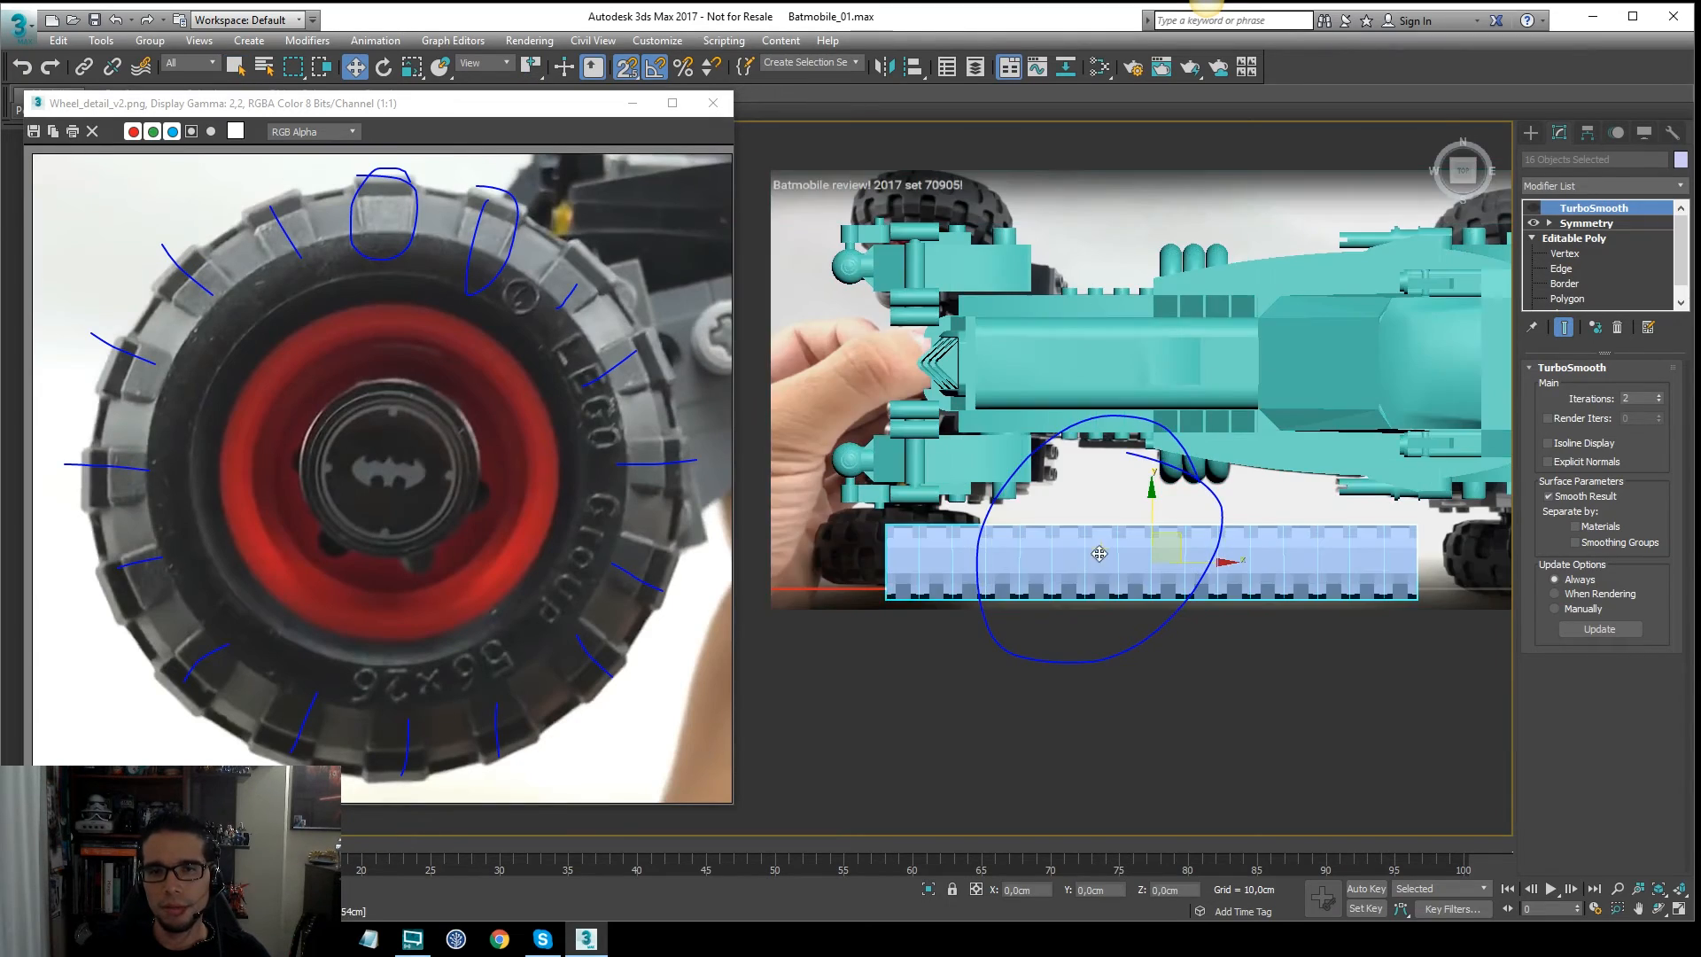
scroll(1013, 596, "up", 4)
scroll(975, 478, "up", 3)
scroll(962, 414, "down", 5)
middle_click_drag(943, 425, 1393, 338)
scroll(1063, 438, "down", 2)
scroll(988, 439, "up", 4)
left_click(1533, 209)
scroll(1112, 471, "up", 5)
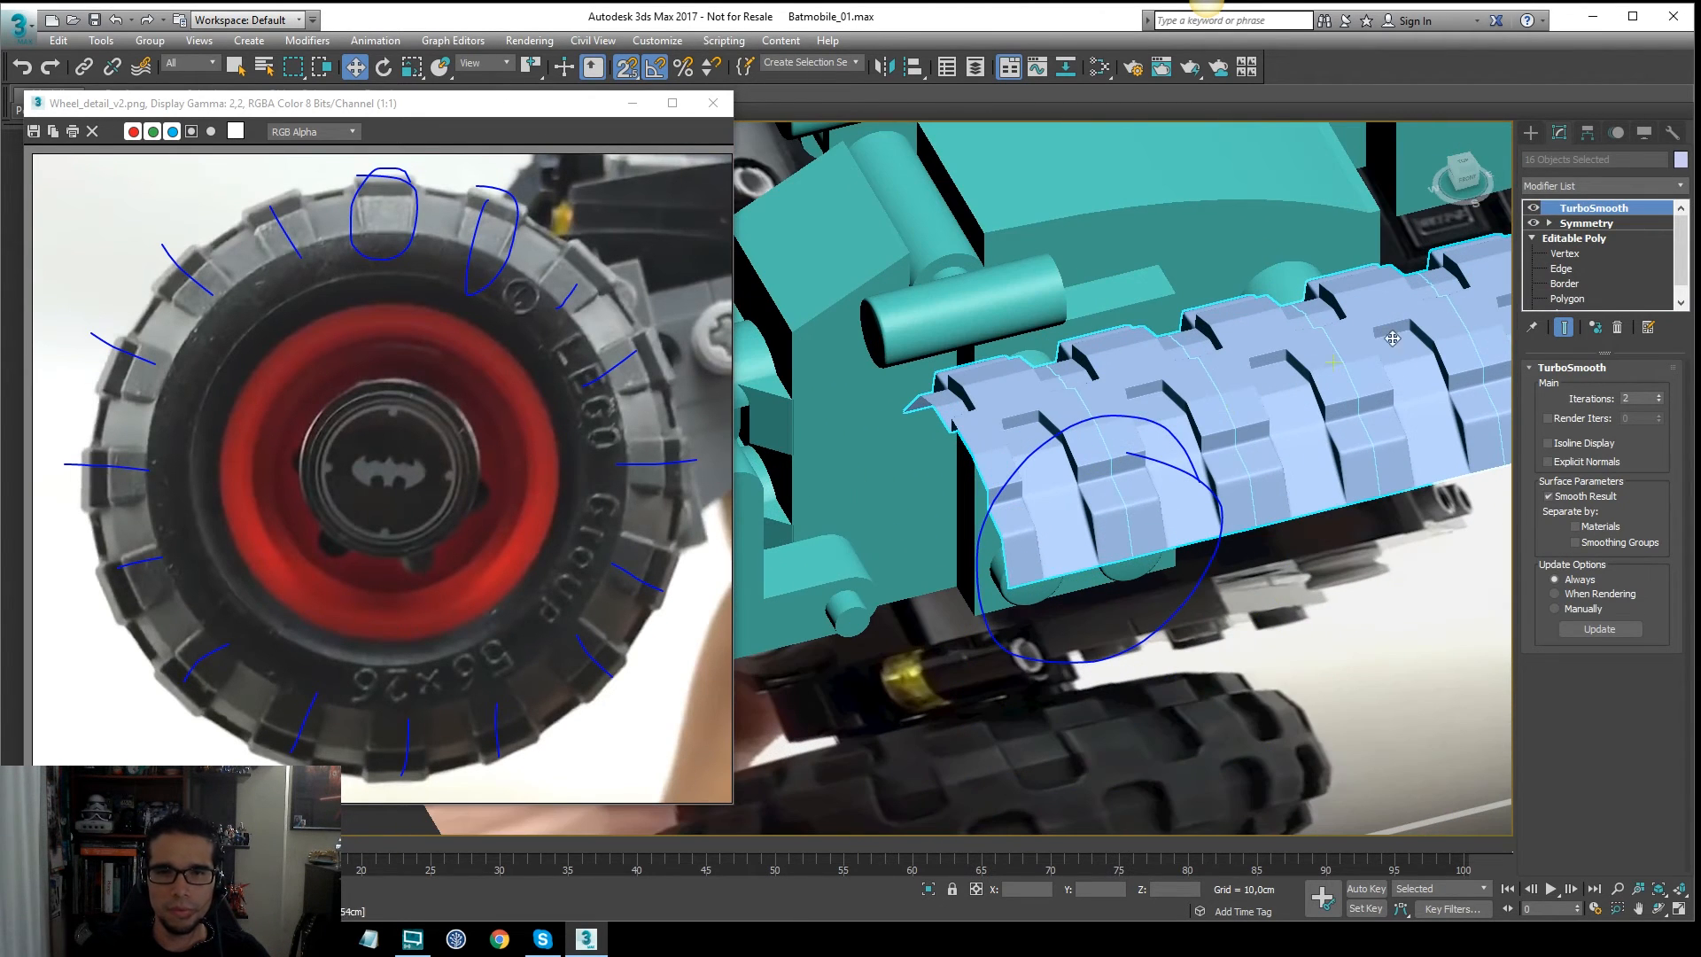
Step: Apply a Bend modifier on the X axis to the whole tread row and set its angle to 360
left_click(1617, 187)
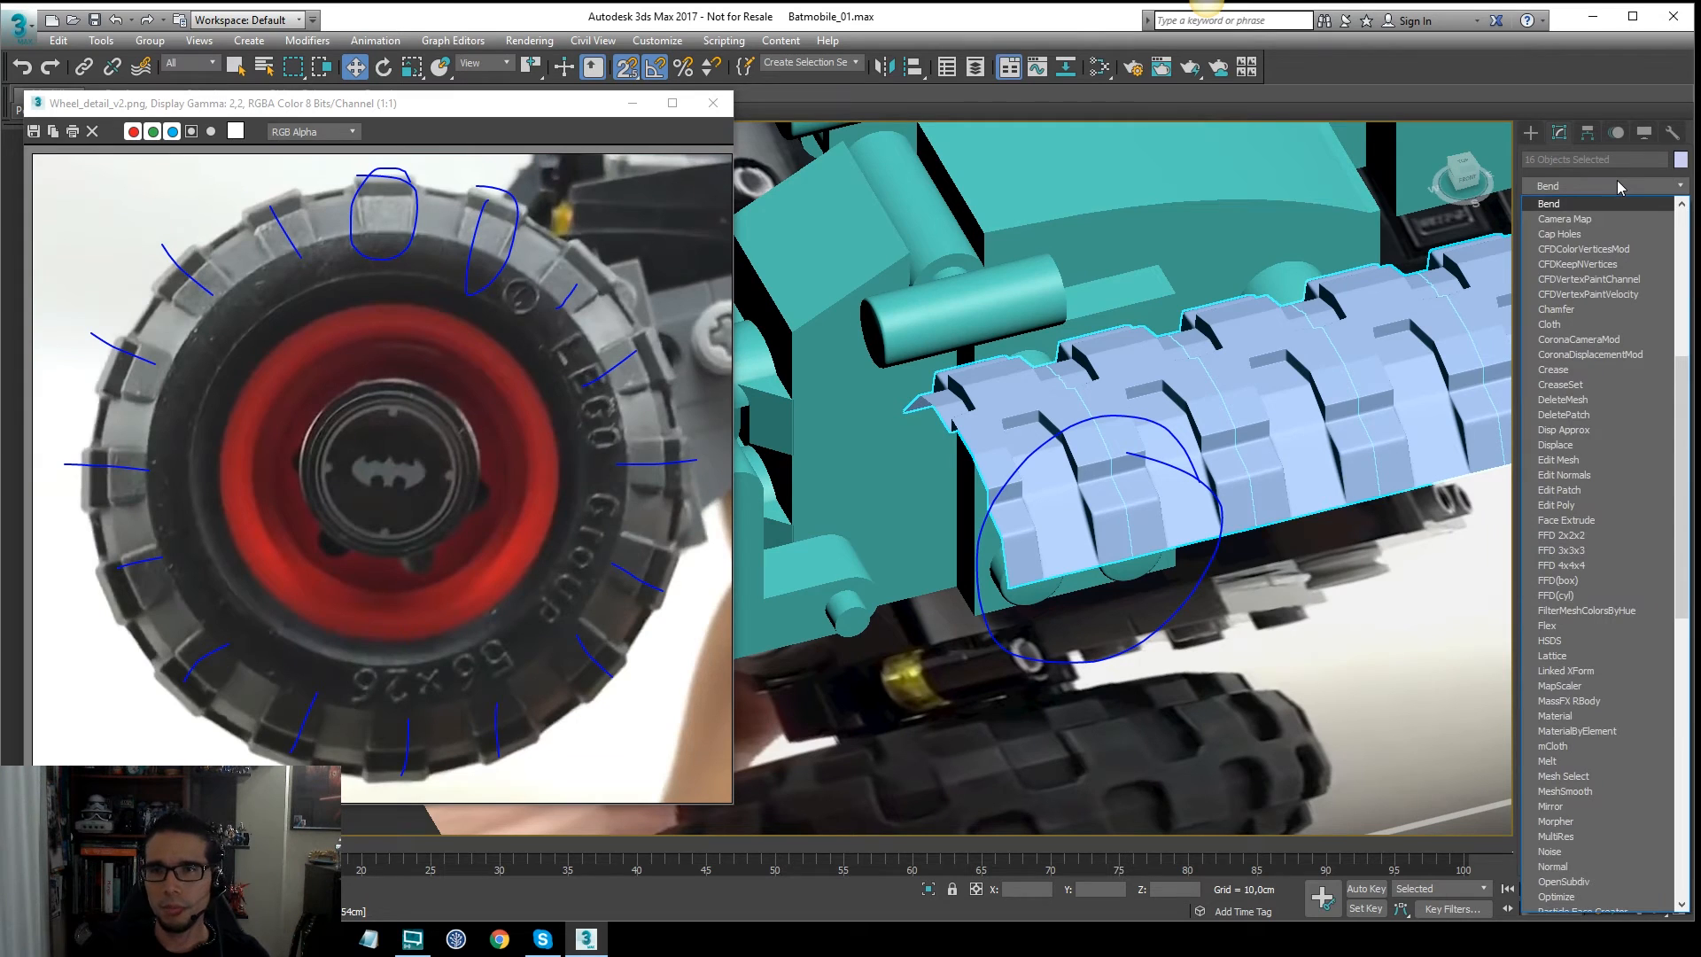
key("Return")
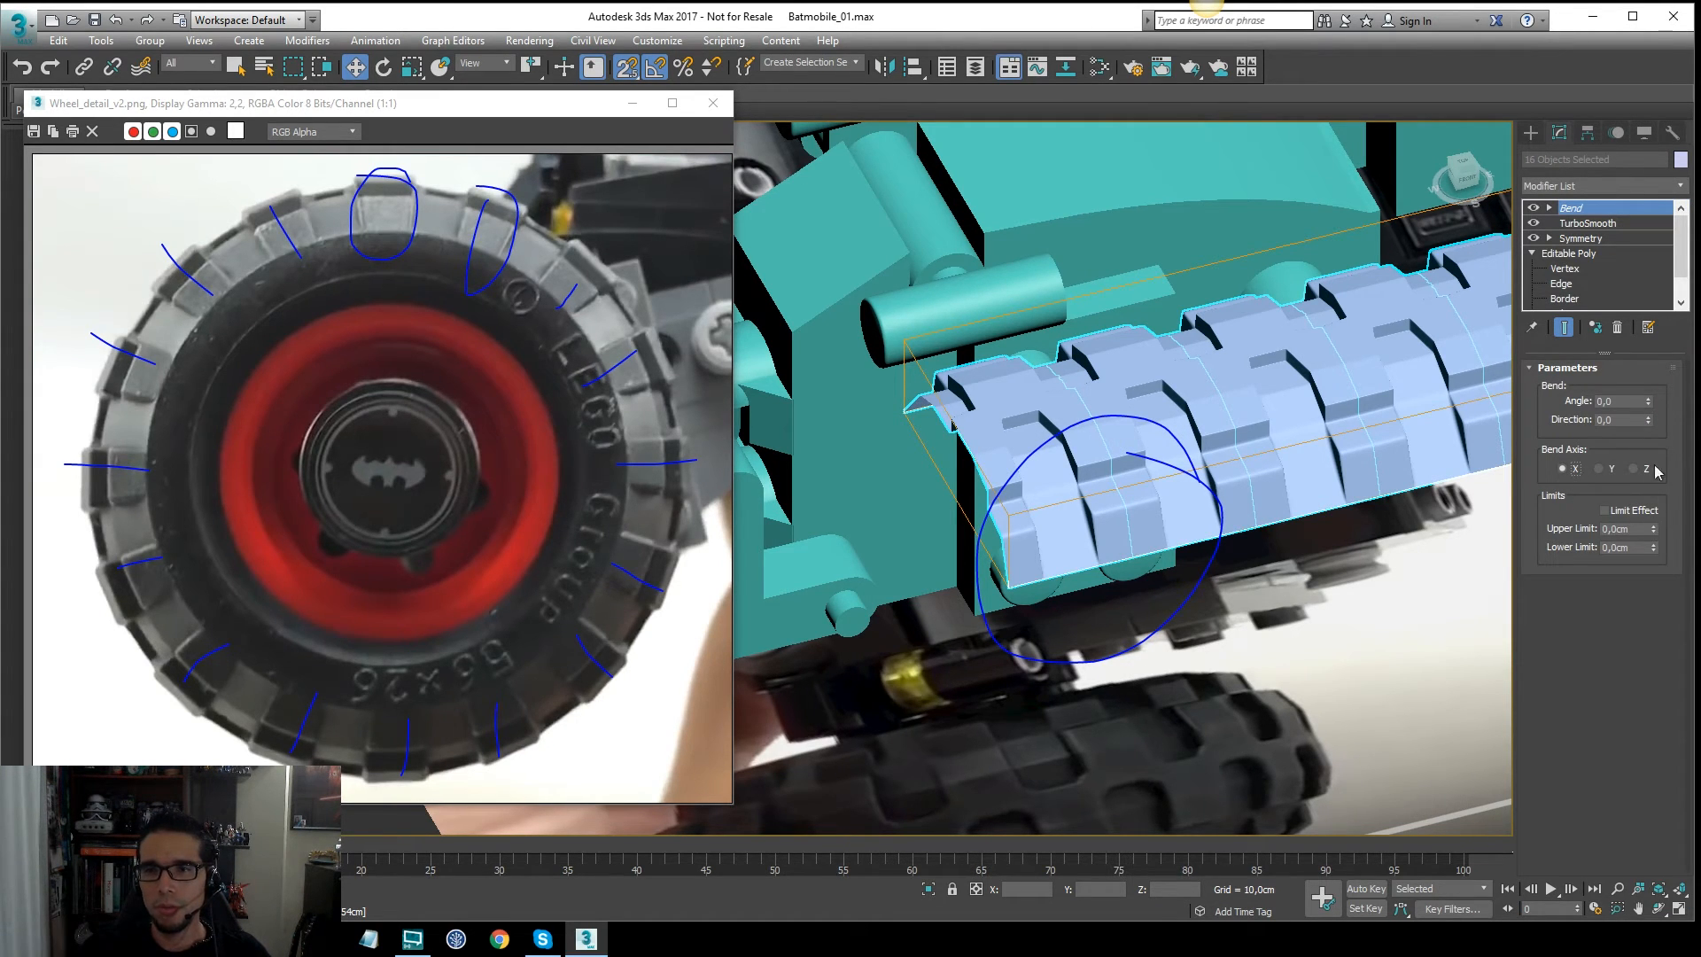
left_click_drag(1649, 403, 1650, 173)
scroll(1209, 420, "down", 6)
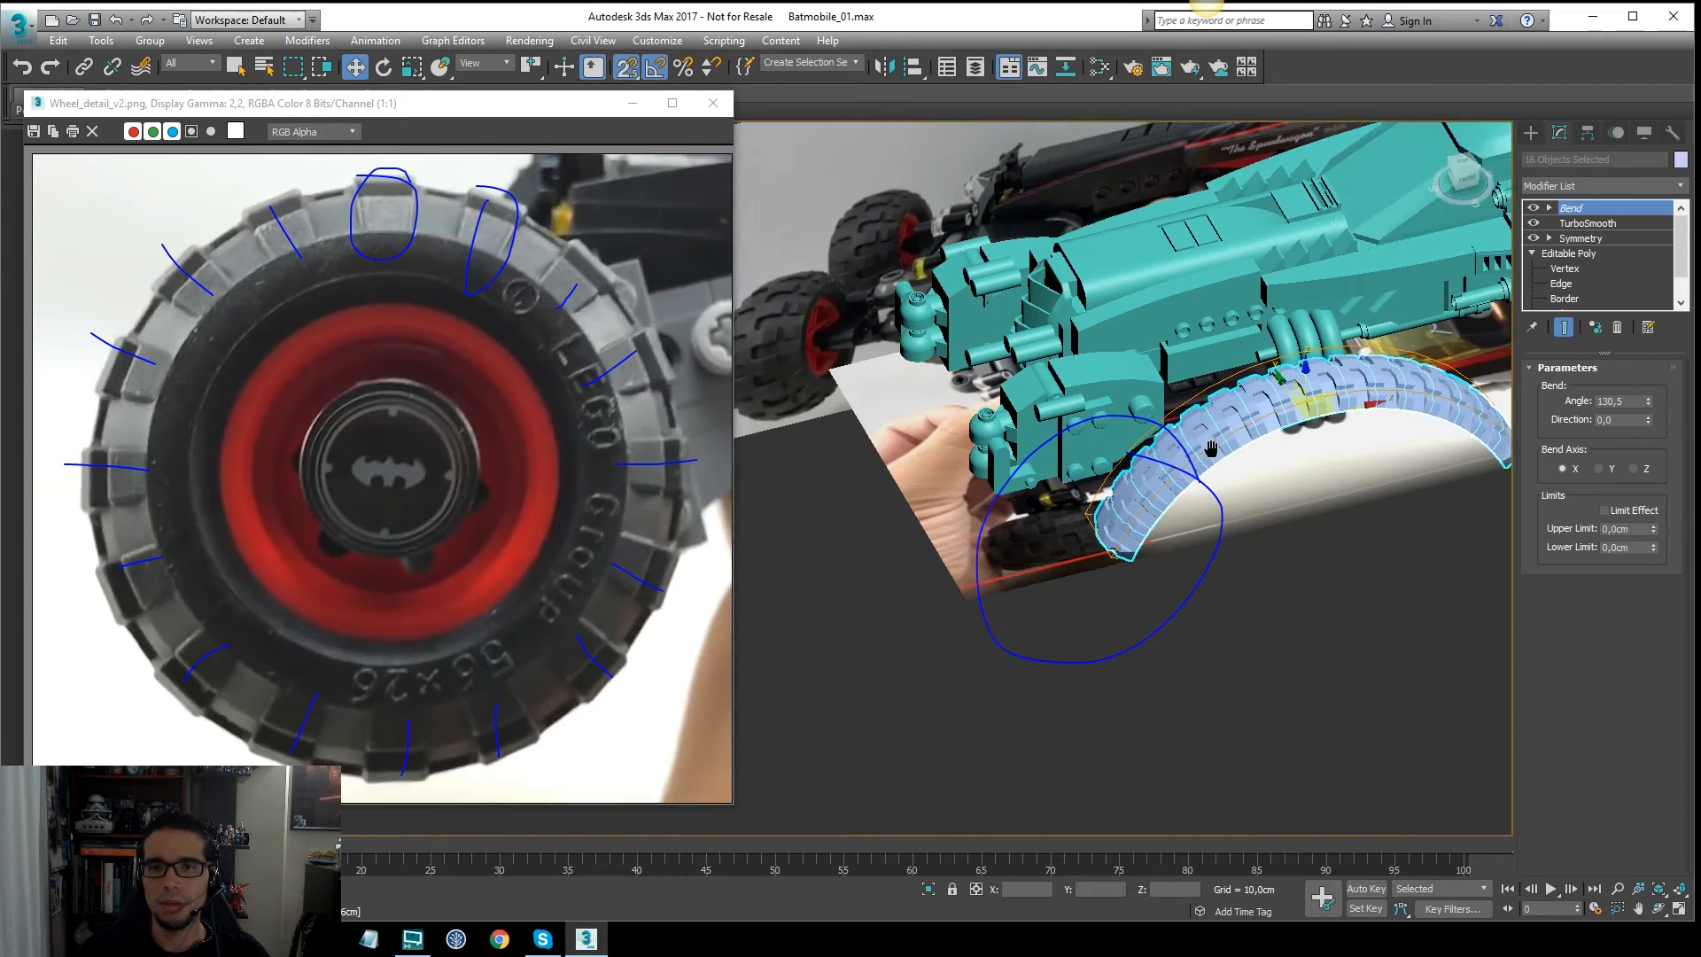
scroll(1362, 420, "up", 2)
double_click(1626, 404)
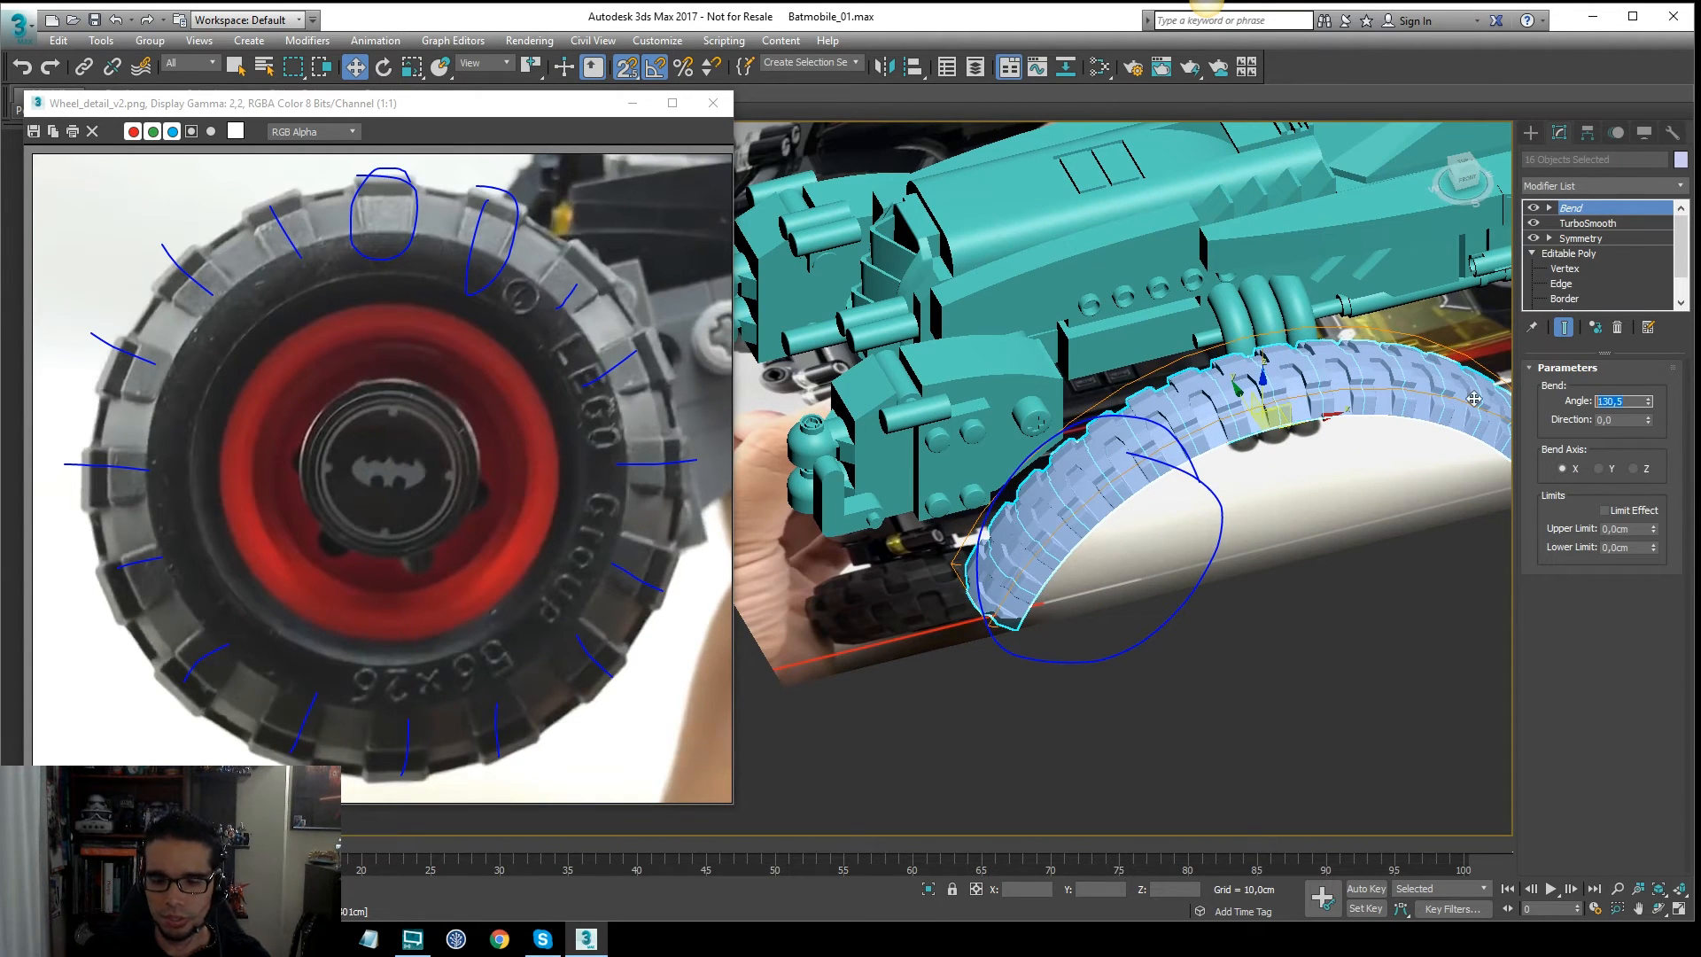
type("360")
key("Return")
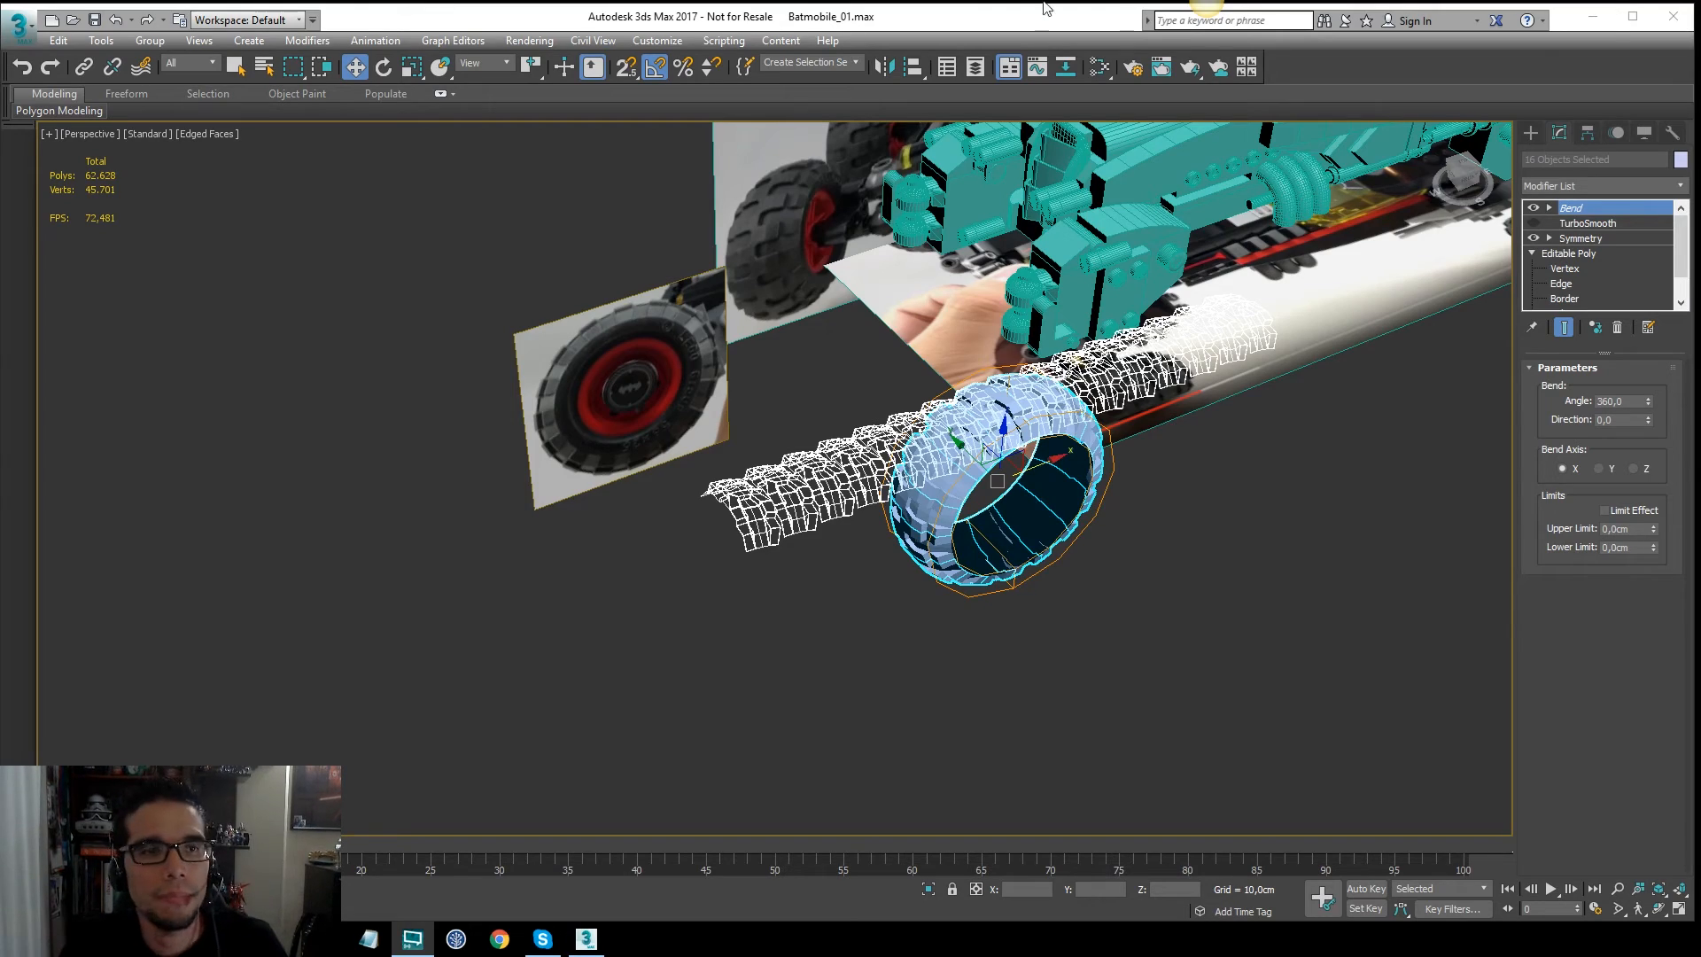
Step: Examine the closed tyre ring from several angles, toggling the Bend modifier to compare it with the straight row
key("q")
scroll(971, 371, "up", 3)
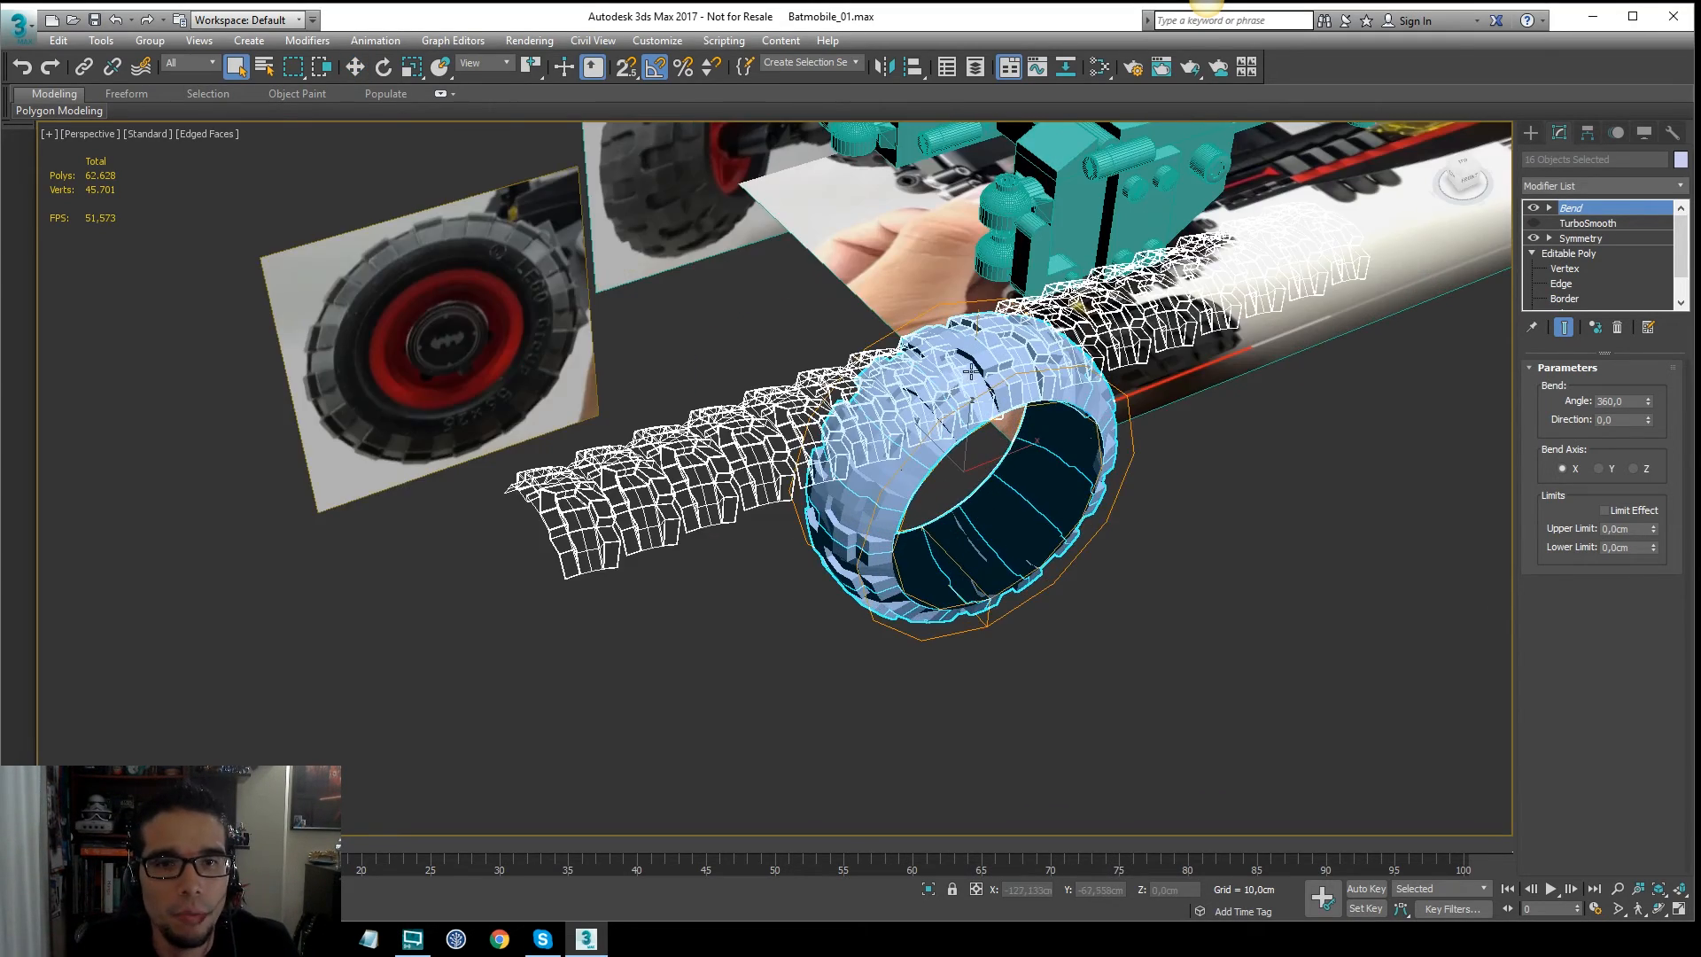
middle_click_drag(971, 371, 789, 353, "alt")
scroll(942, 288, "up", 5)
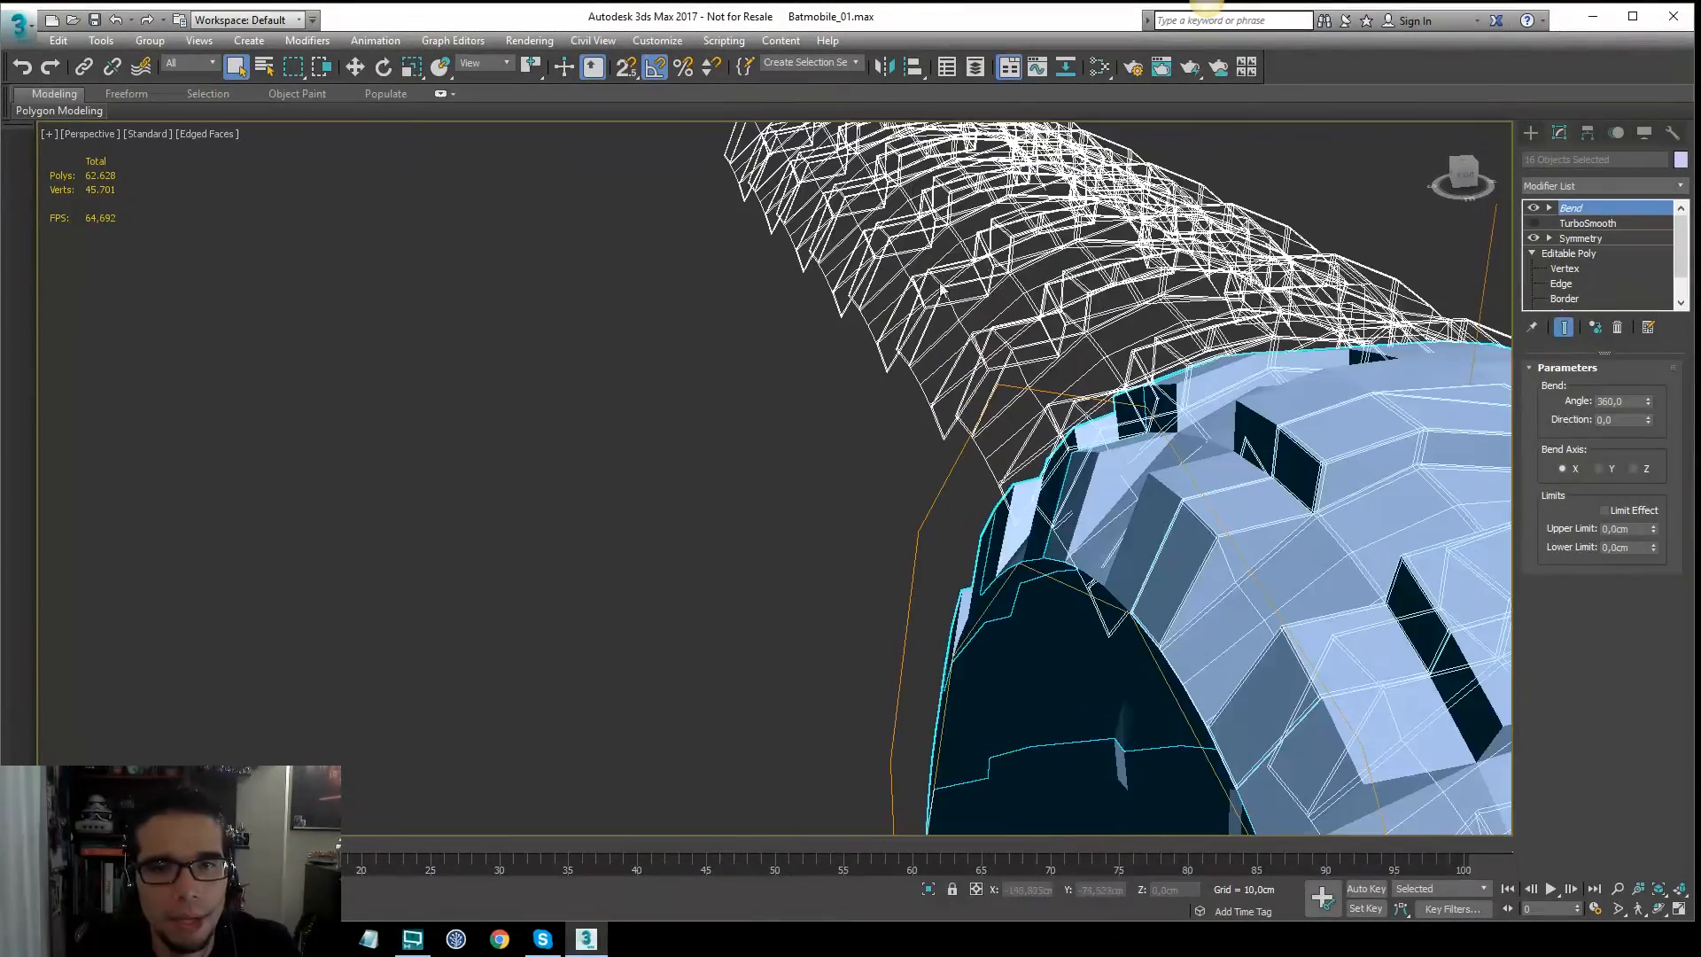
scroll(1137, 202, "down", 5)
middle_click_drag(1137, 202, 1059, 253, "alt")
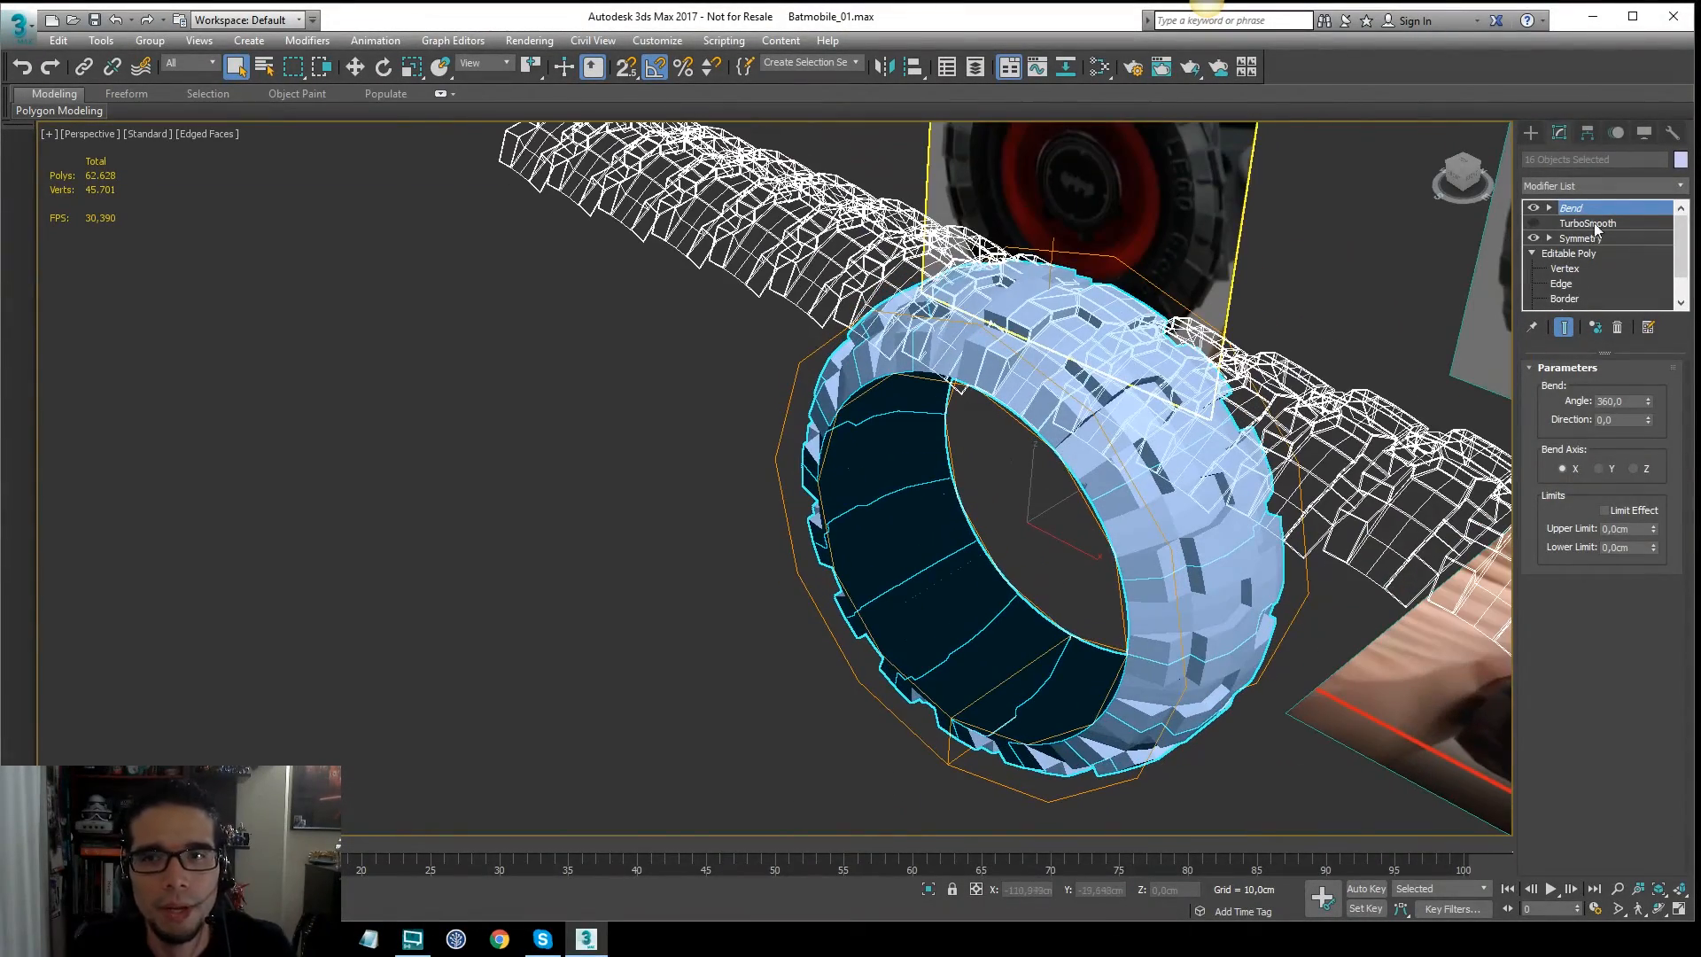
left_click(1534, 208)
left_click(1534, 208)
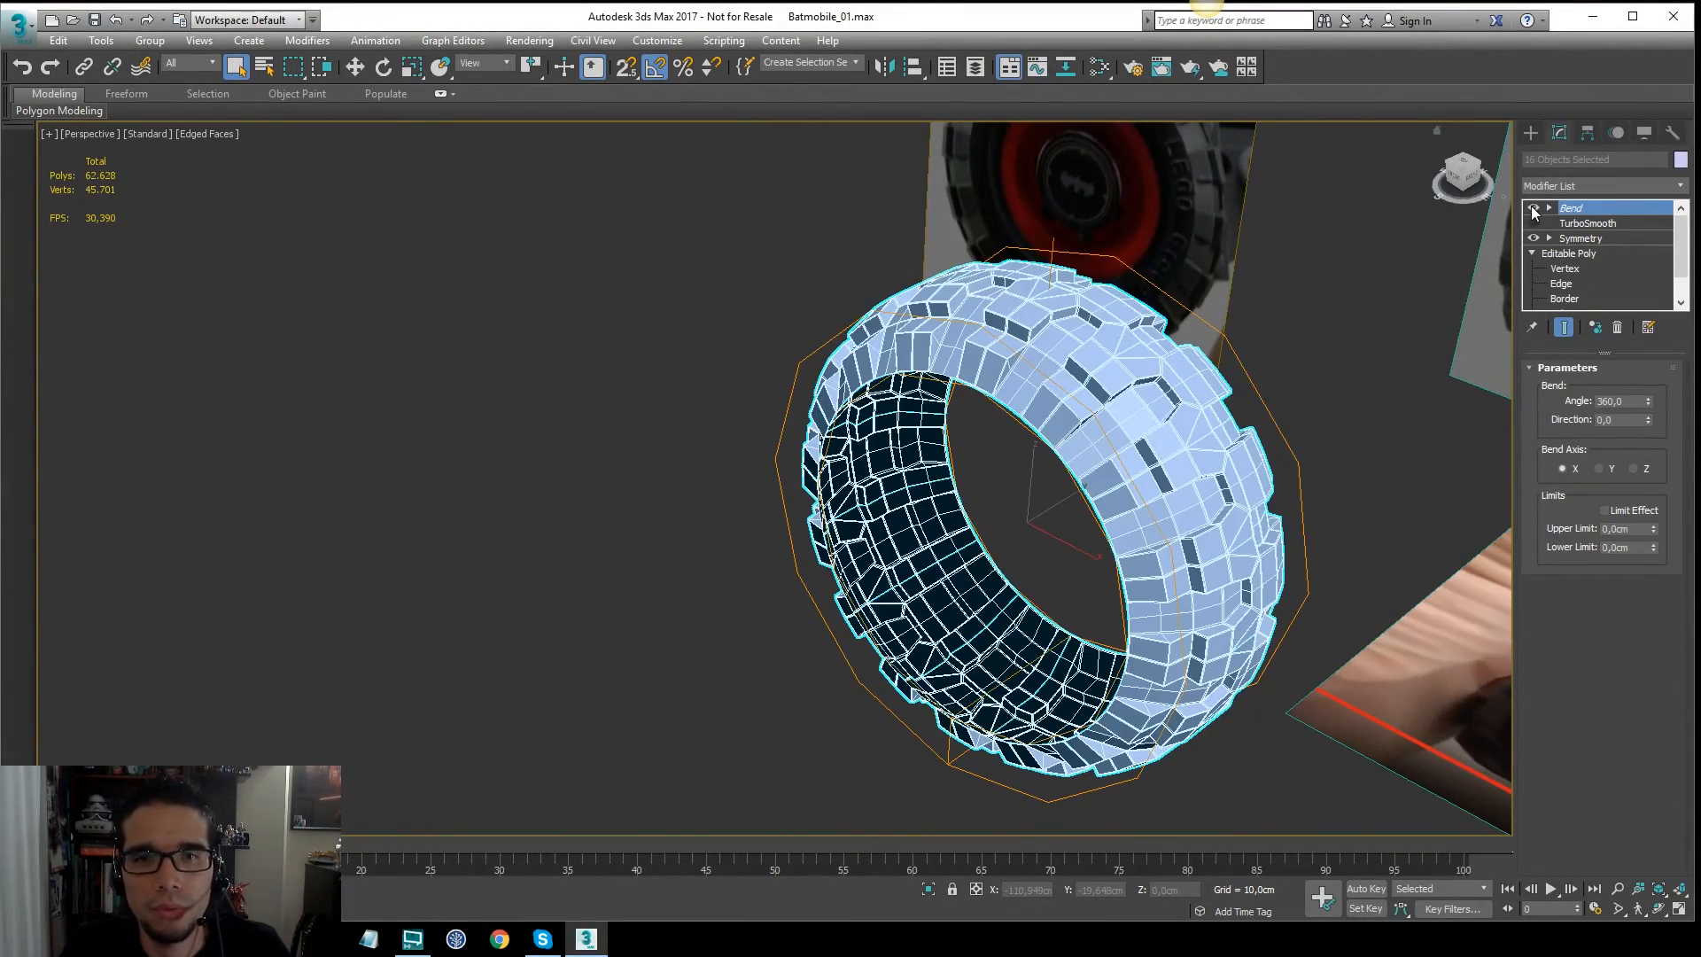
left_click(1534, 208)
left_click(1534, 208)
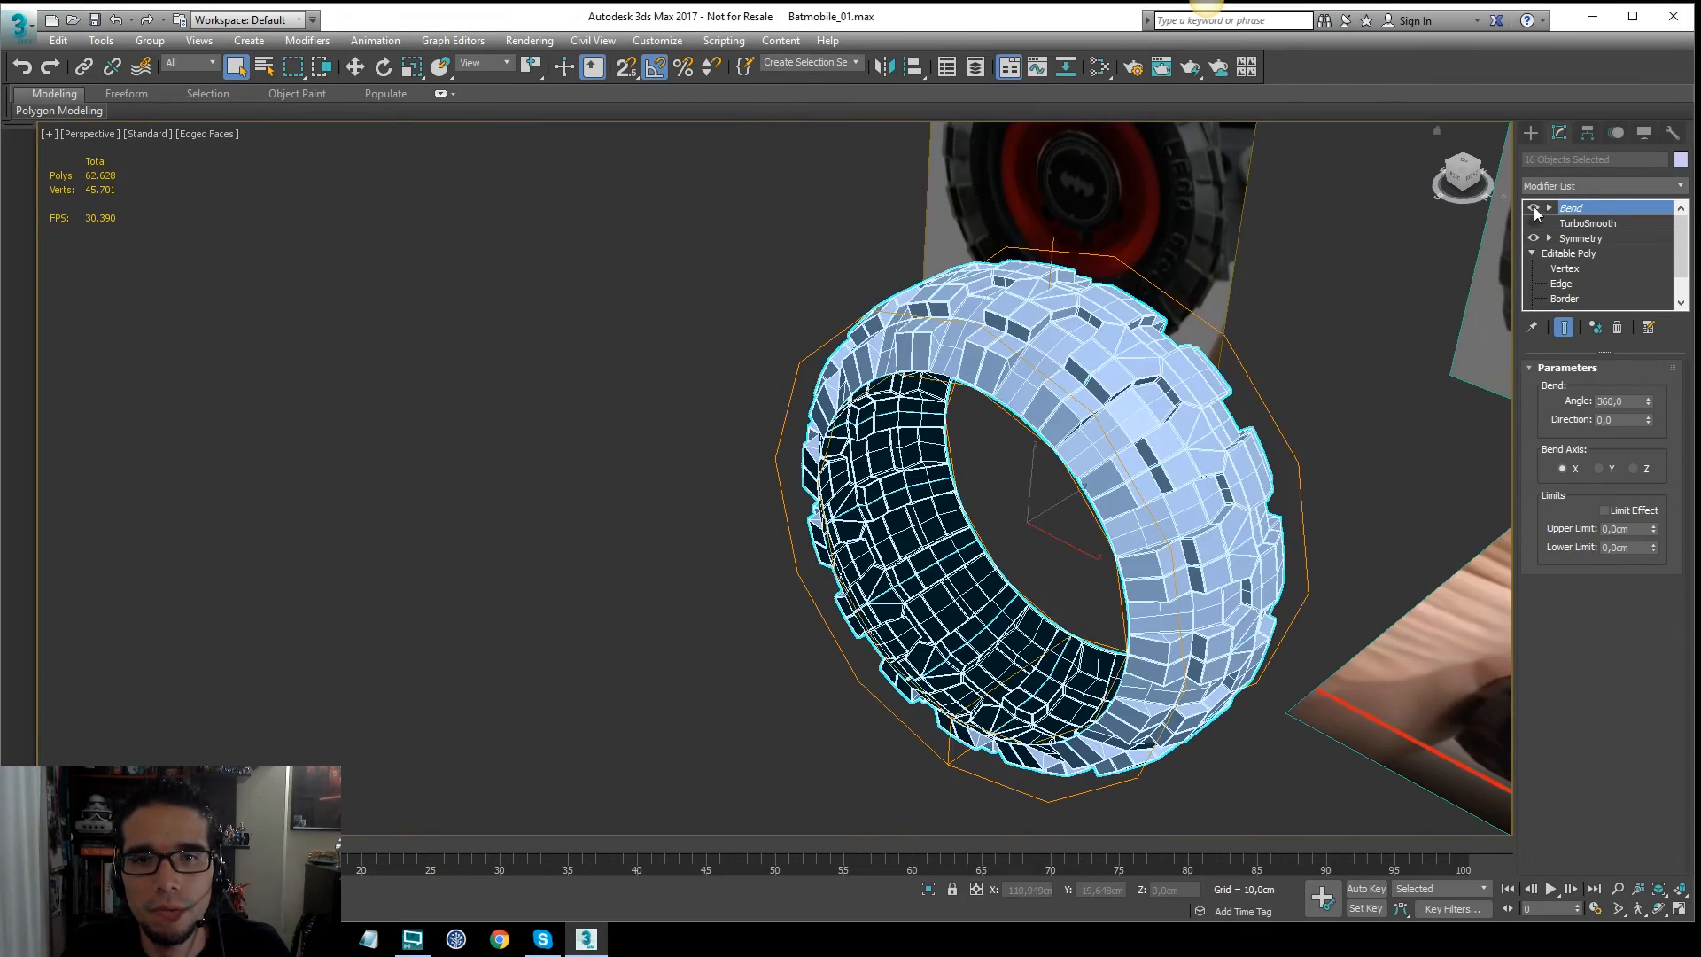
middle_click_drag(1100, 373, 1399, 273, "alt")
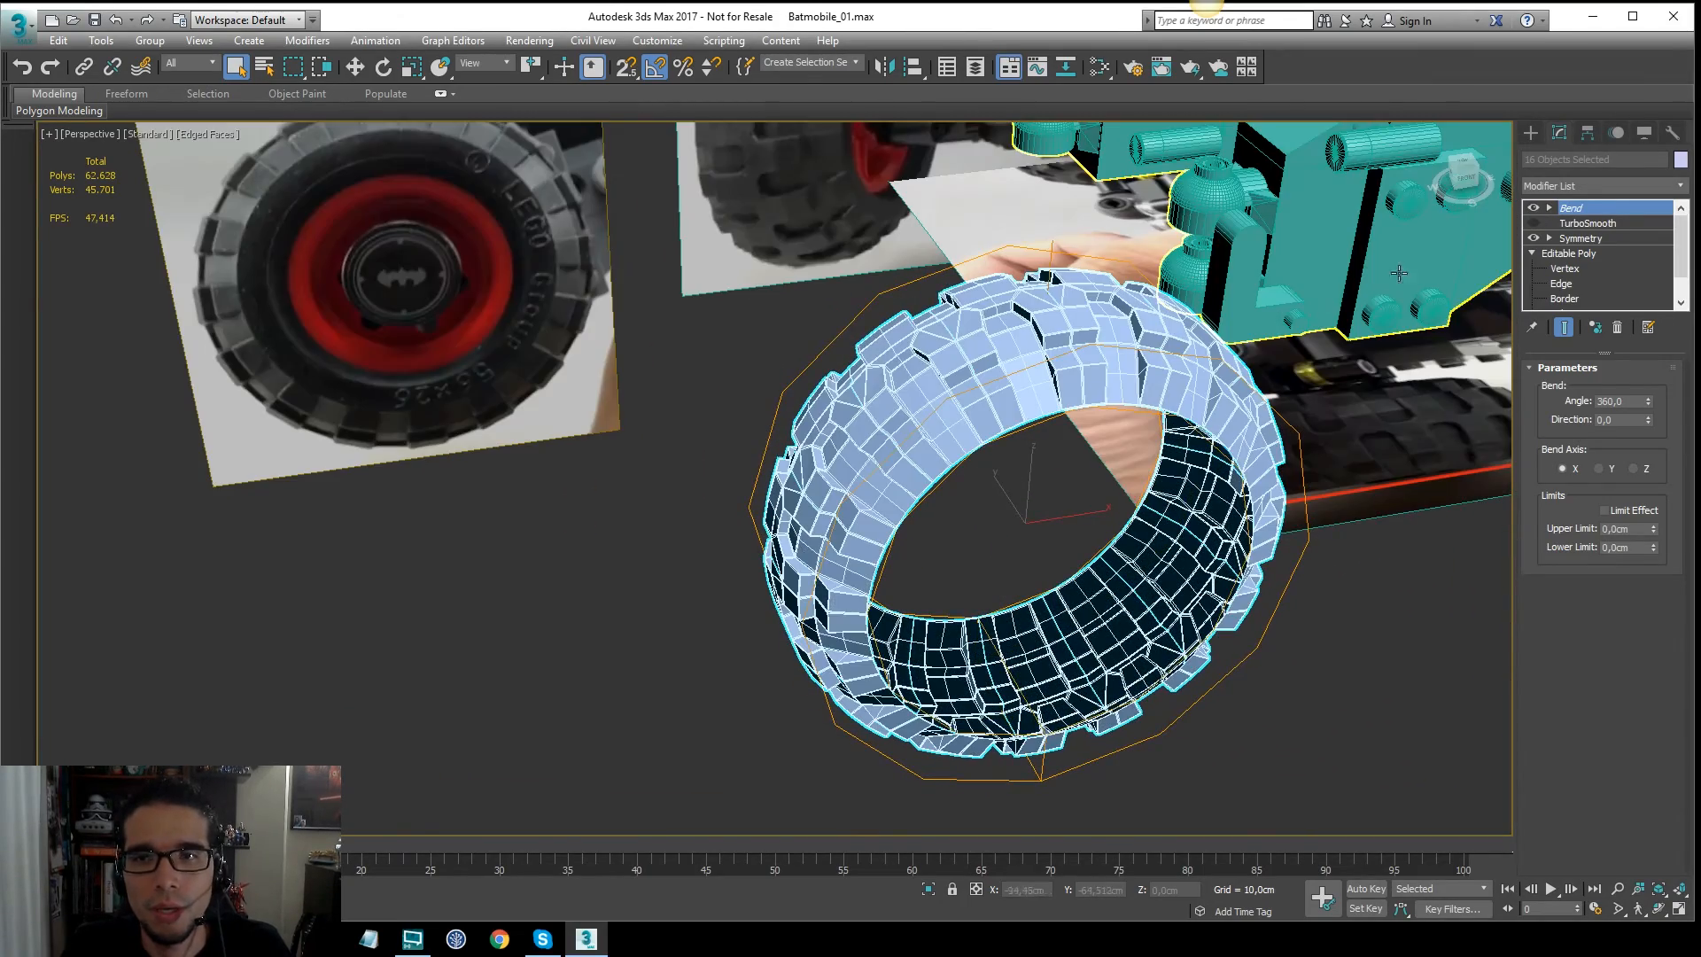
Step: Enable TurboSmooth beneath the Bend modifier on the tyre ring and check the smoothed mesh in wireframe
left_click(1535, 225)
key("F3")
key("F3")
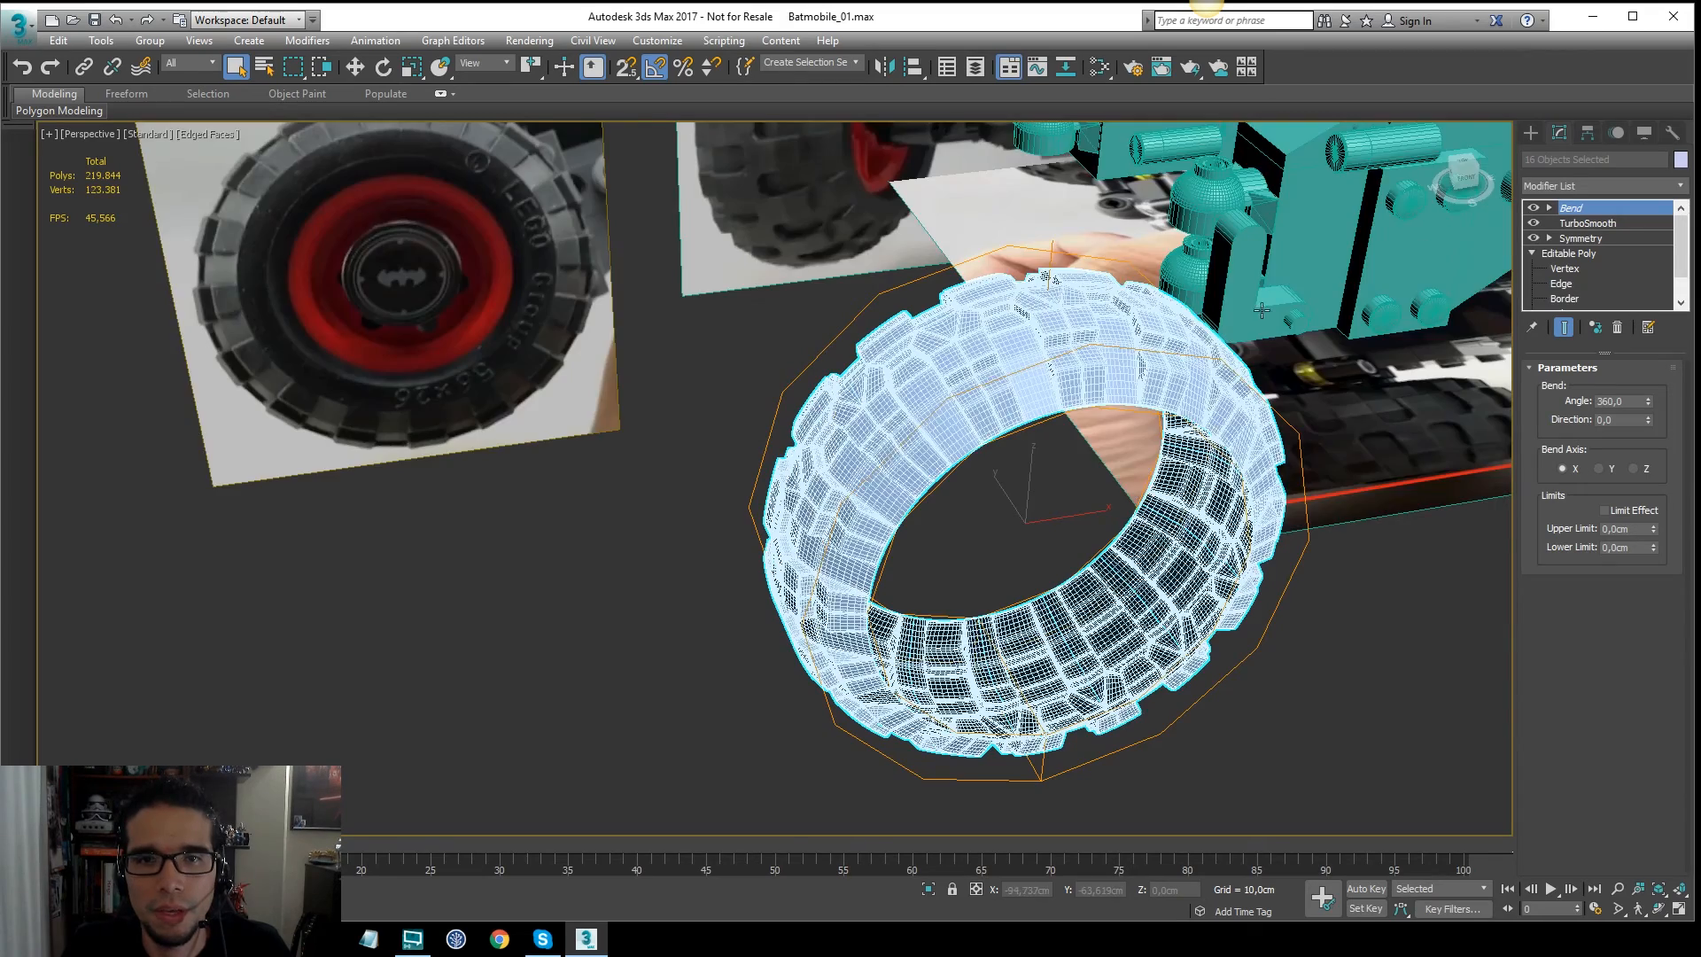
Step: Hide the edges on the tyre ring and toggle the Bend modifier to compare it with the straight tread row
middle_click_drag(1068, 424, 990, 431)
key("F4")
key("F4")
key("F4")
left_click(1534, 208)
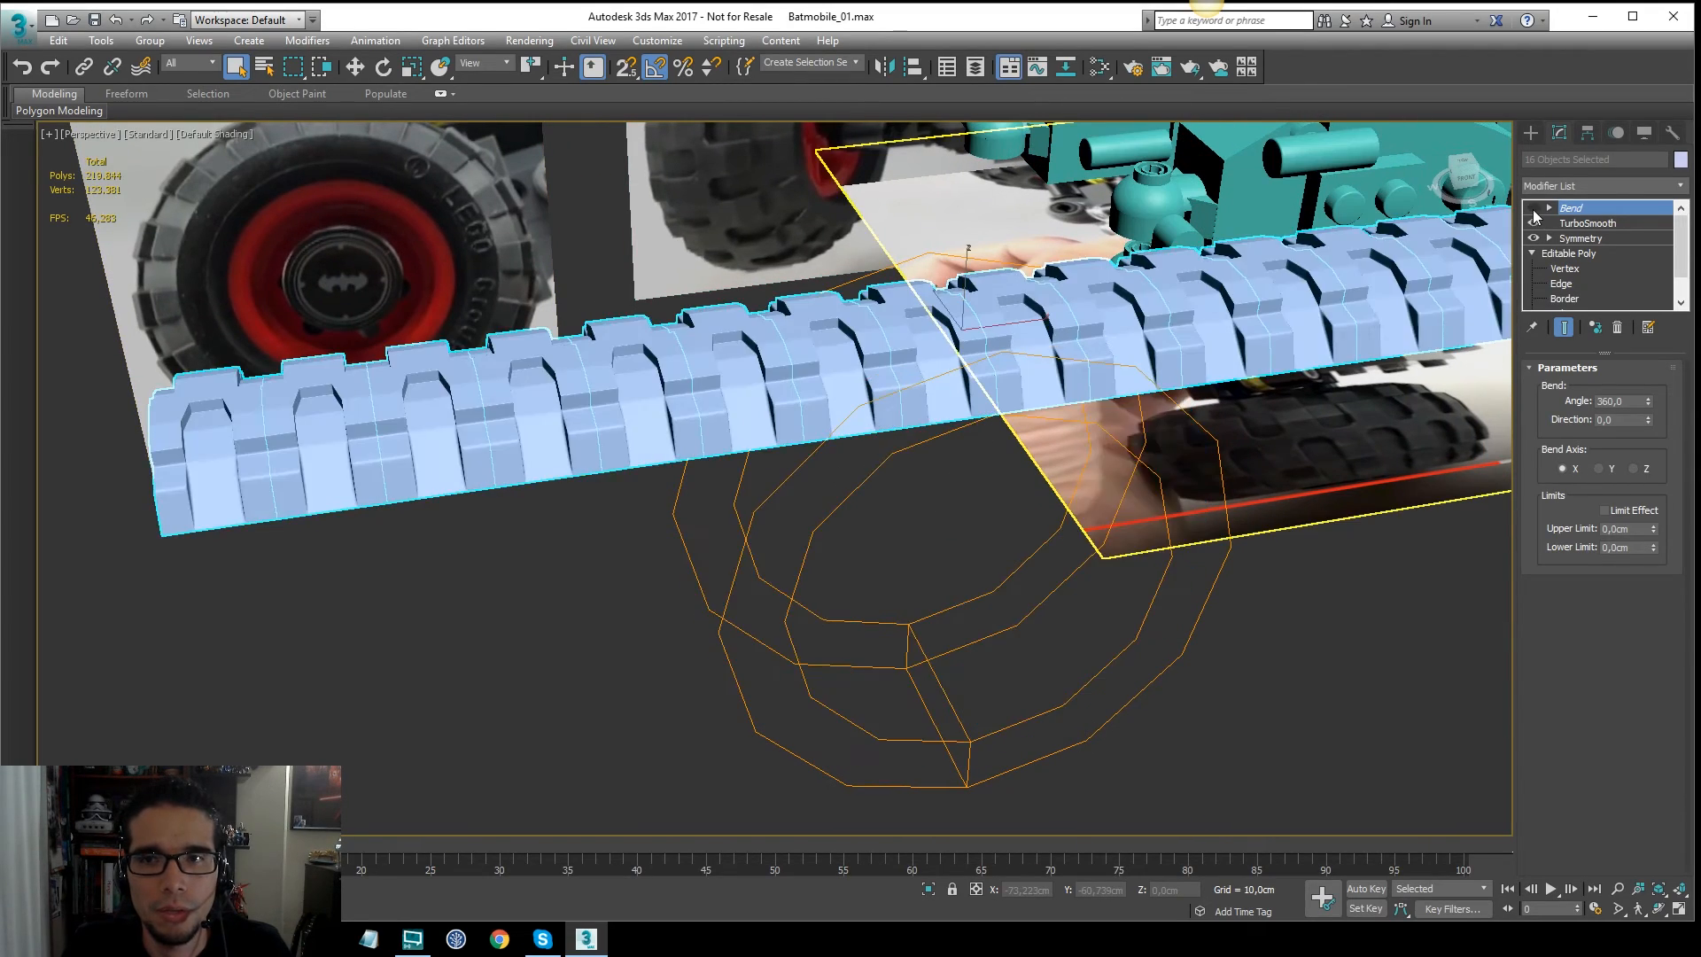
left_click(1534, 208)
left_click(1534, 208)
left_click(1534, 209)
Step: Move the tyre ring in the front view onto the wheel reference photo, centred on the hub, and deselect it
key("w")
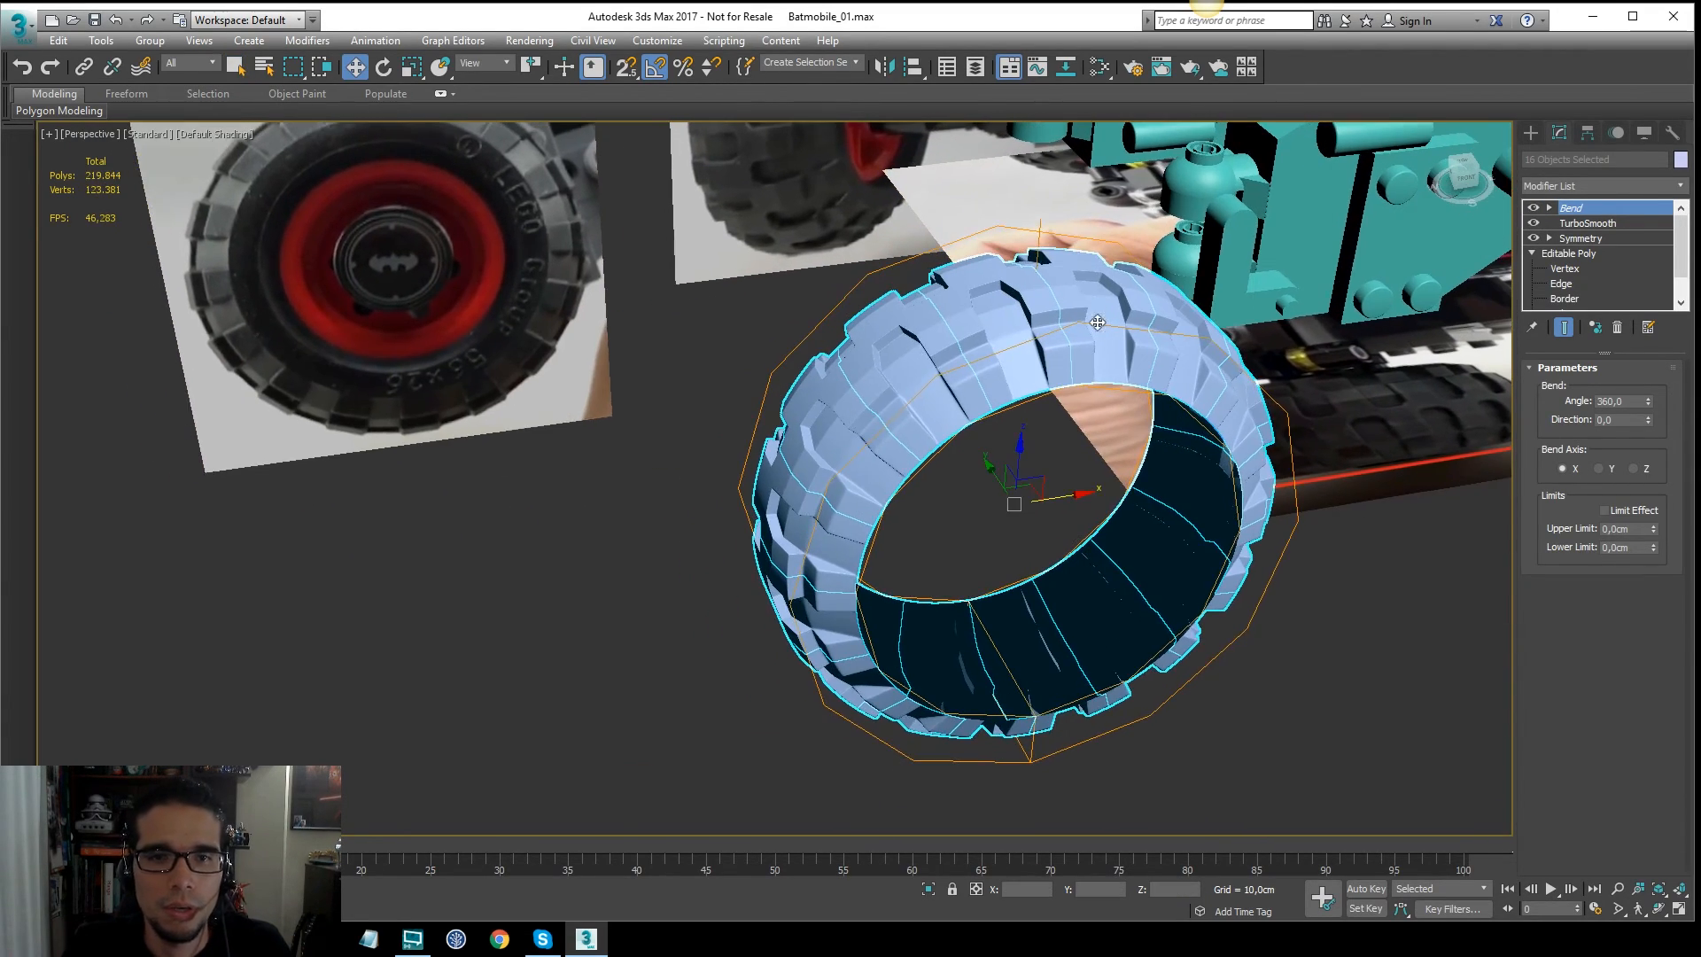
key("f")
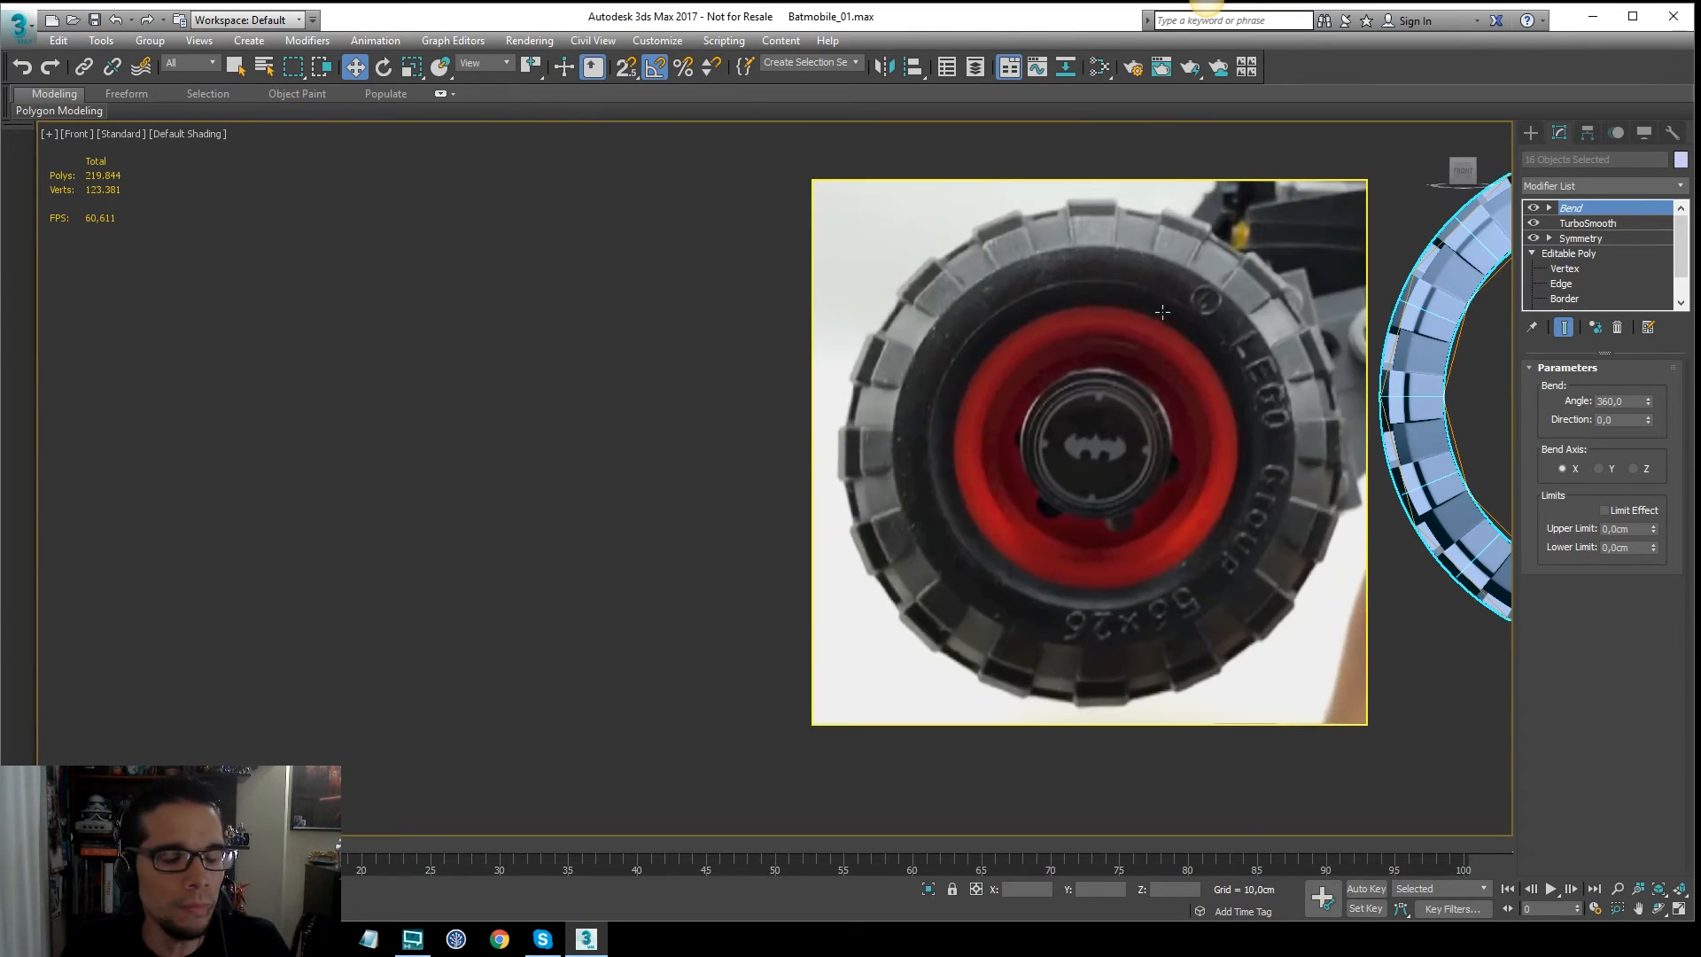
middle_click_drag(1163, 311, 936, 320)
scroll(937, 319, "down", 2)
left_click_drag(1290, 353, 918, 396)
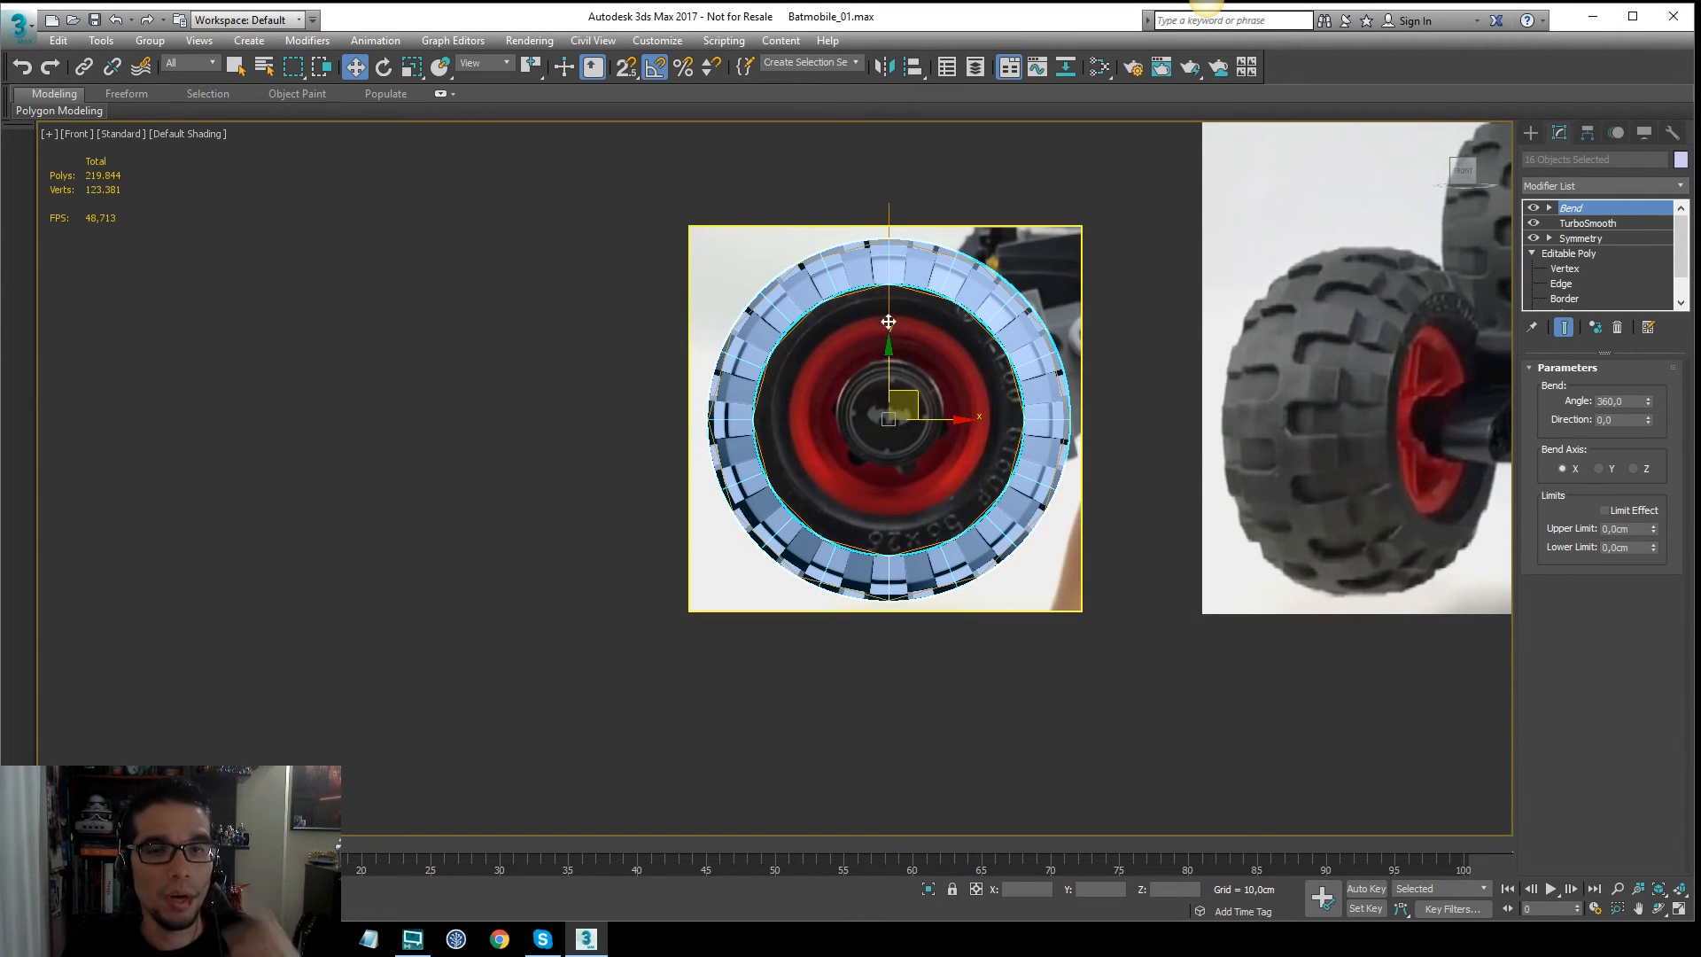
scroll(940, 360, "up", 3)
scroll(945, 347, "down", 2)
left_click(1228, 352)
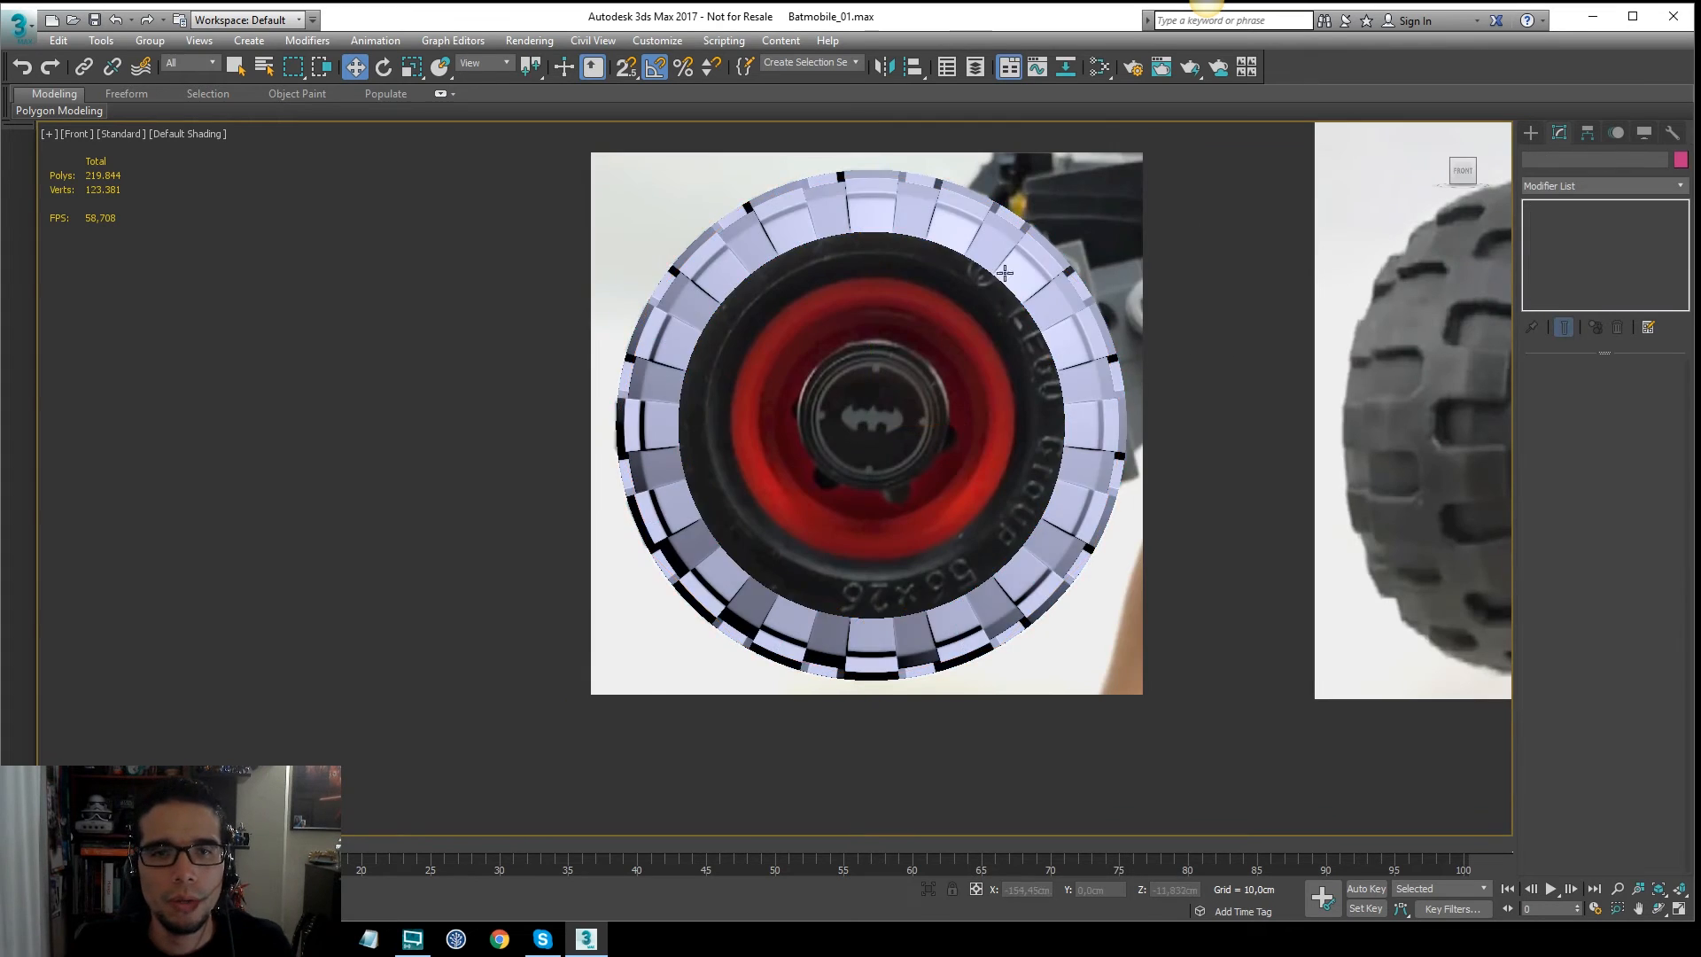
Step: Select the tread section just left of the ring's top centre and toggle Bend to compare the bent and straight forms
key("F3")
key("F3")
left_click(892, 229)
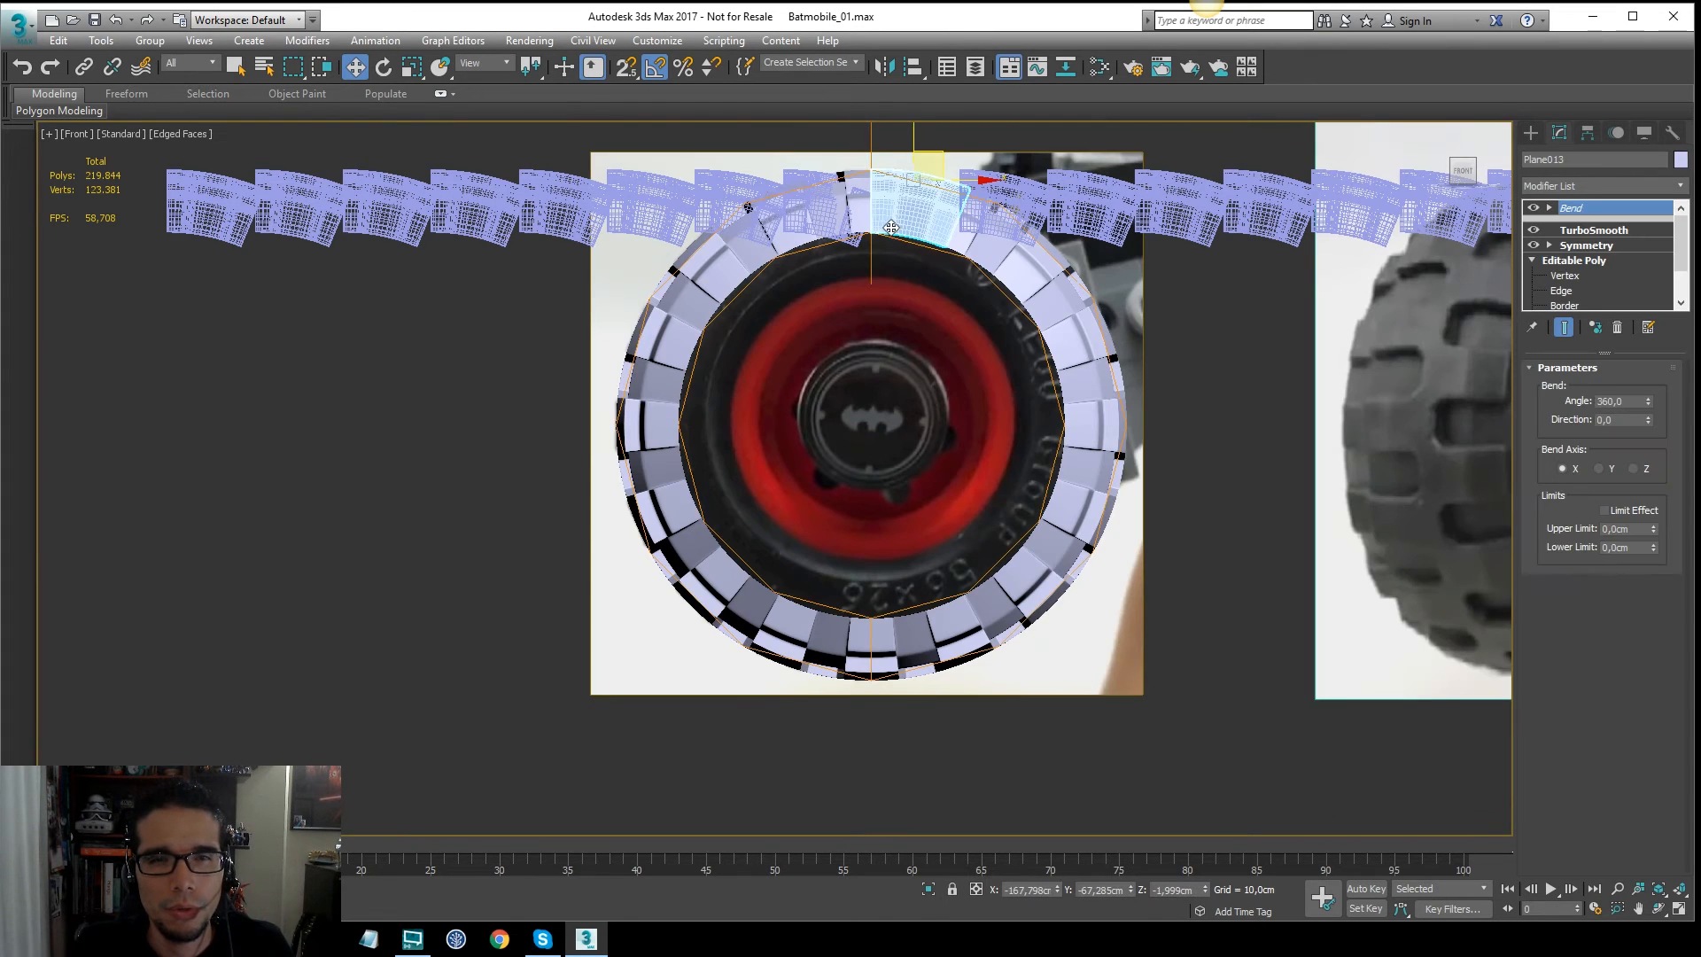
left_click(865, 219)
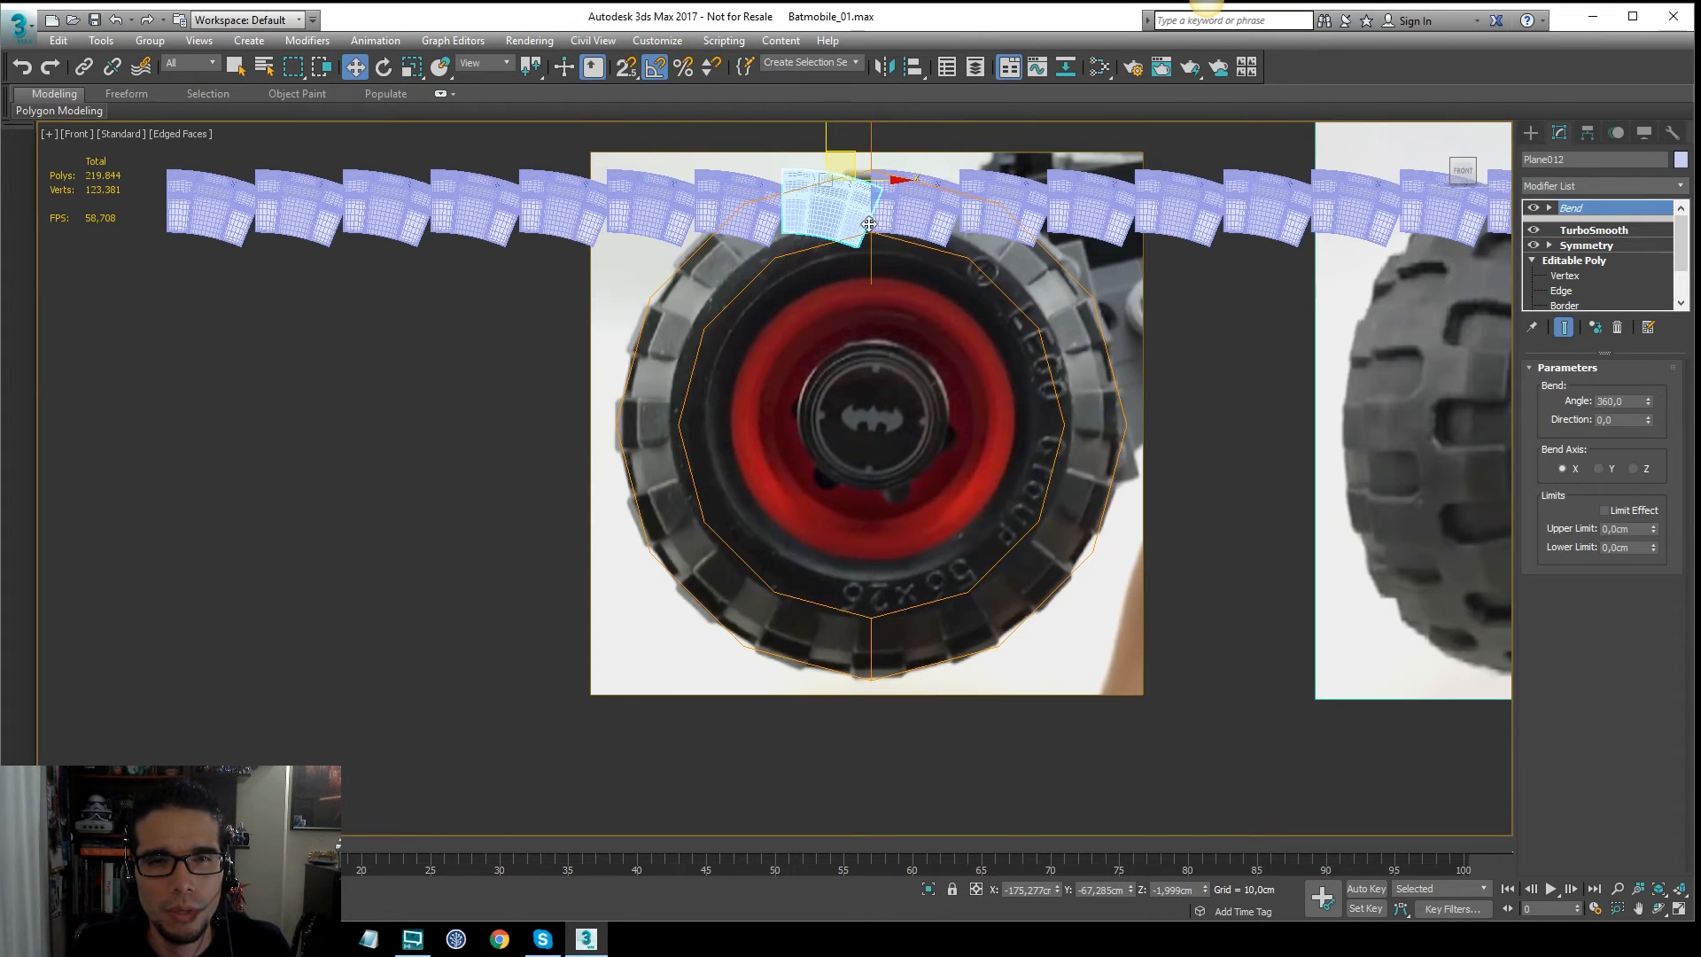
left_click(1529, 209)
left_click(1529, 209)
left_click(1528, 209)
left_click(1526, 210)
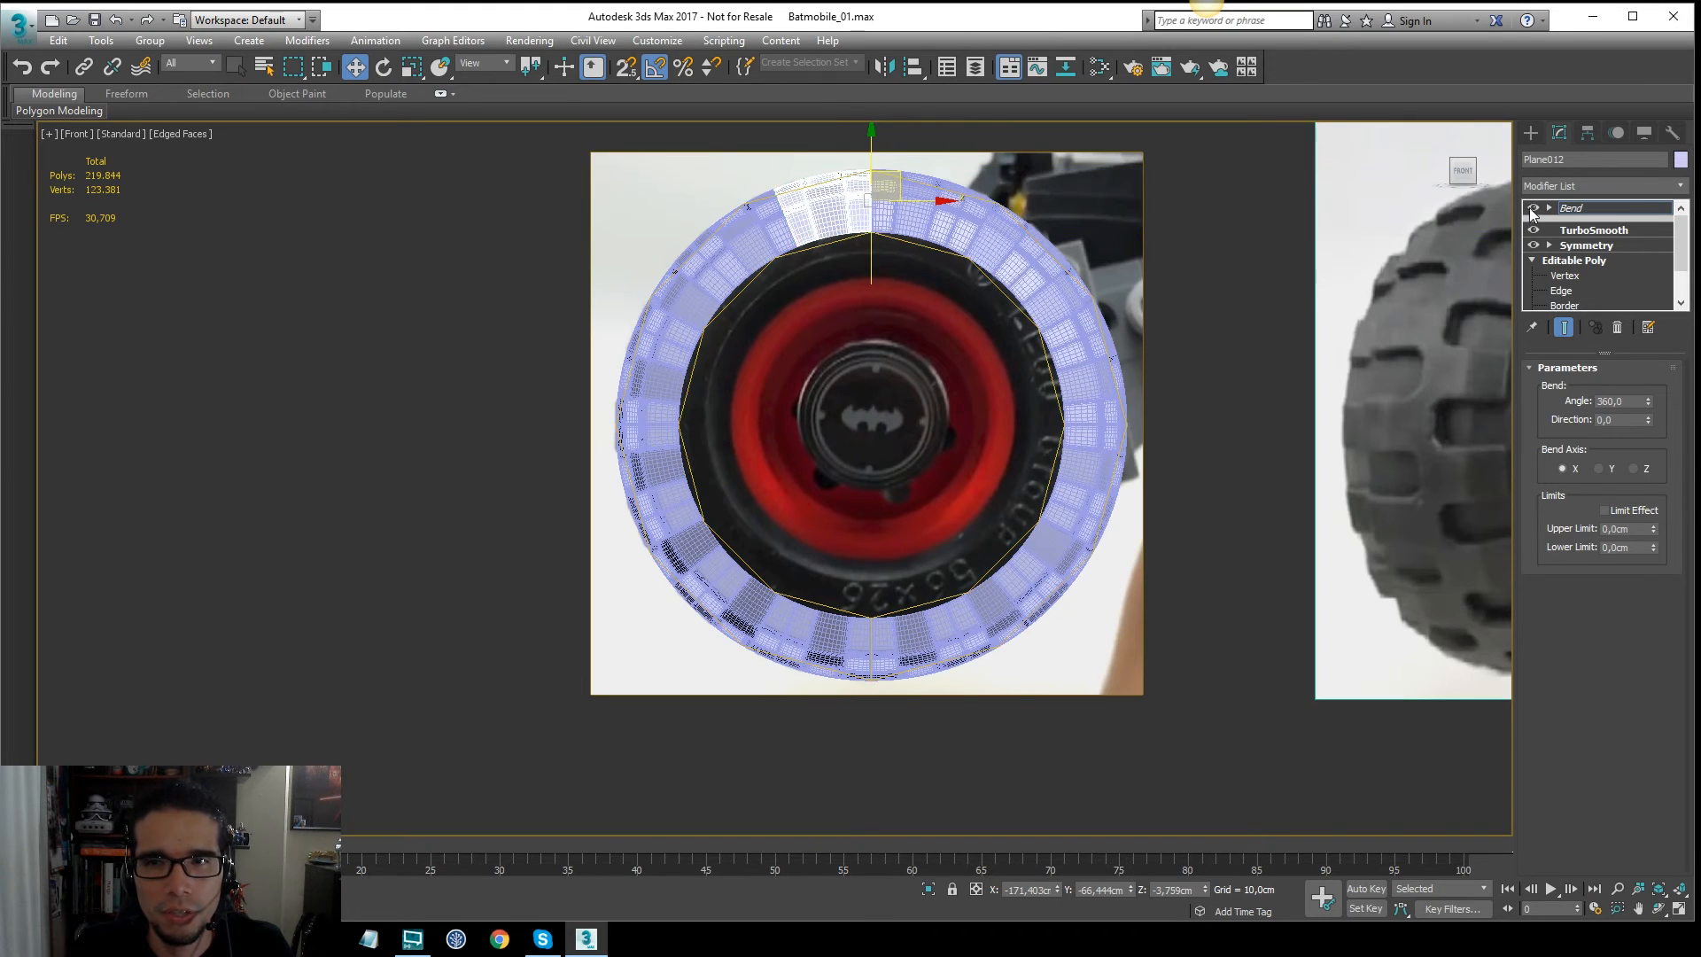
left_click(1530, 207)
left_click(1531, 210)
left_click(1533, 209)
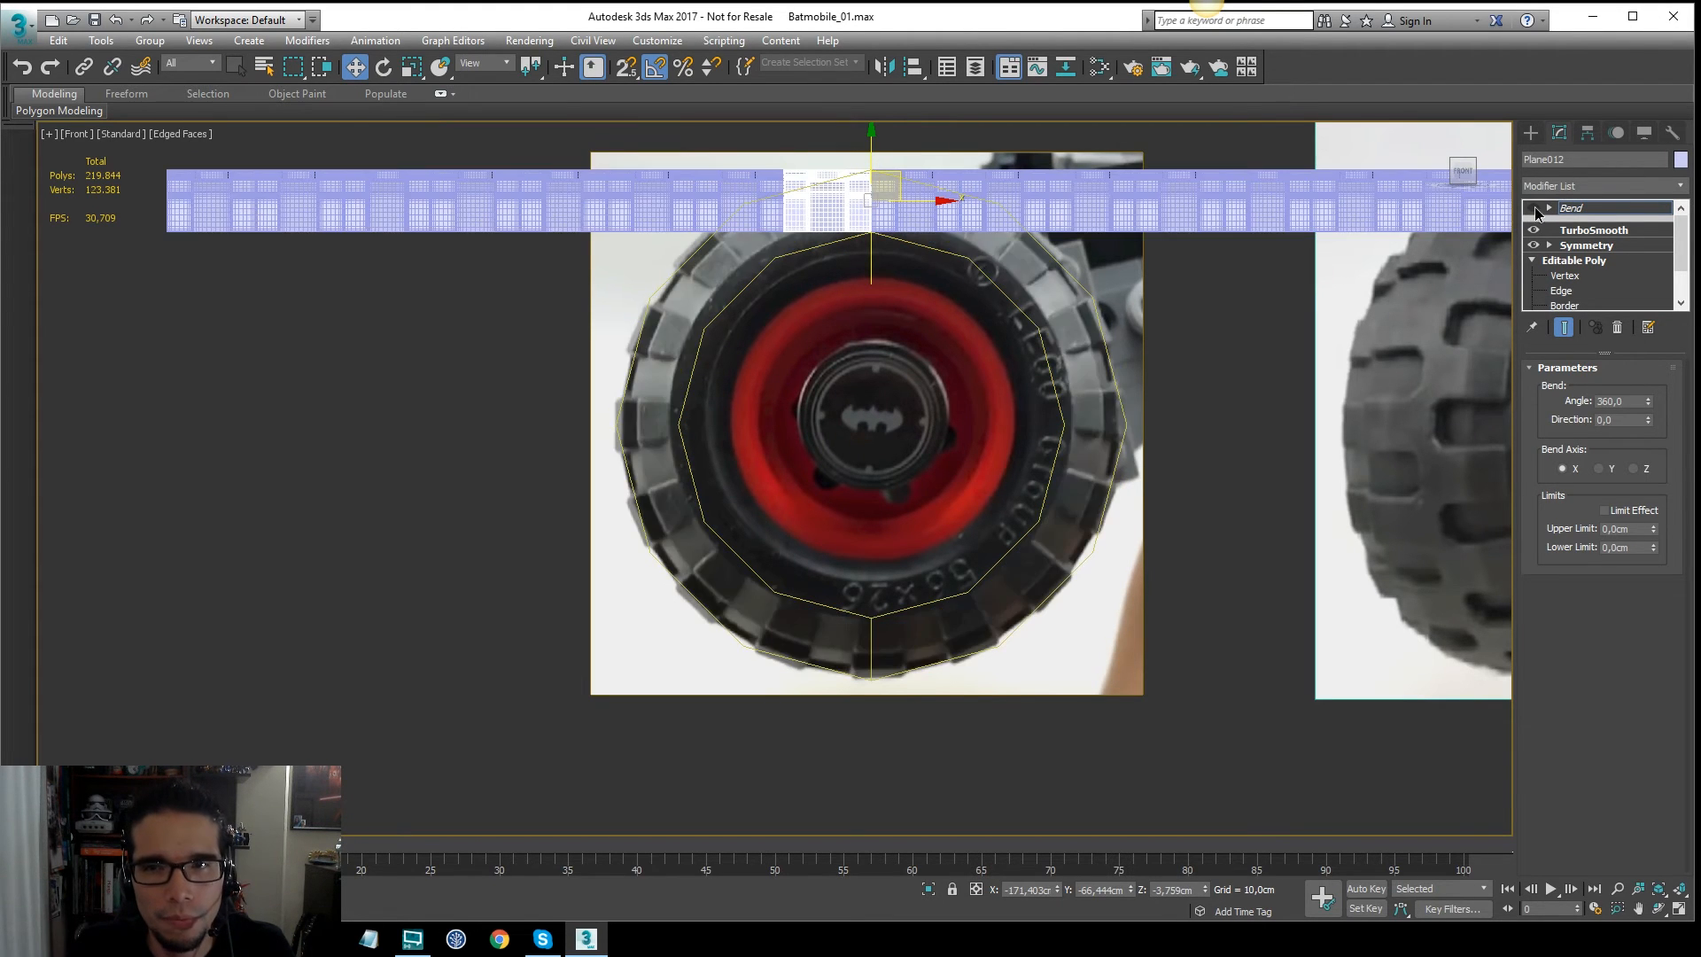
left_click(1533, 209)
Step: Turn off TurboSmooth beneath the Bend modifier and check the low-poly ring against the reference tread
left_click(1534, 229)
left_click(1533, 230)
left_click(1534, 229)
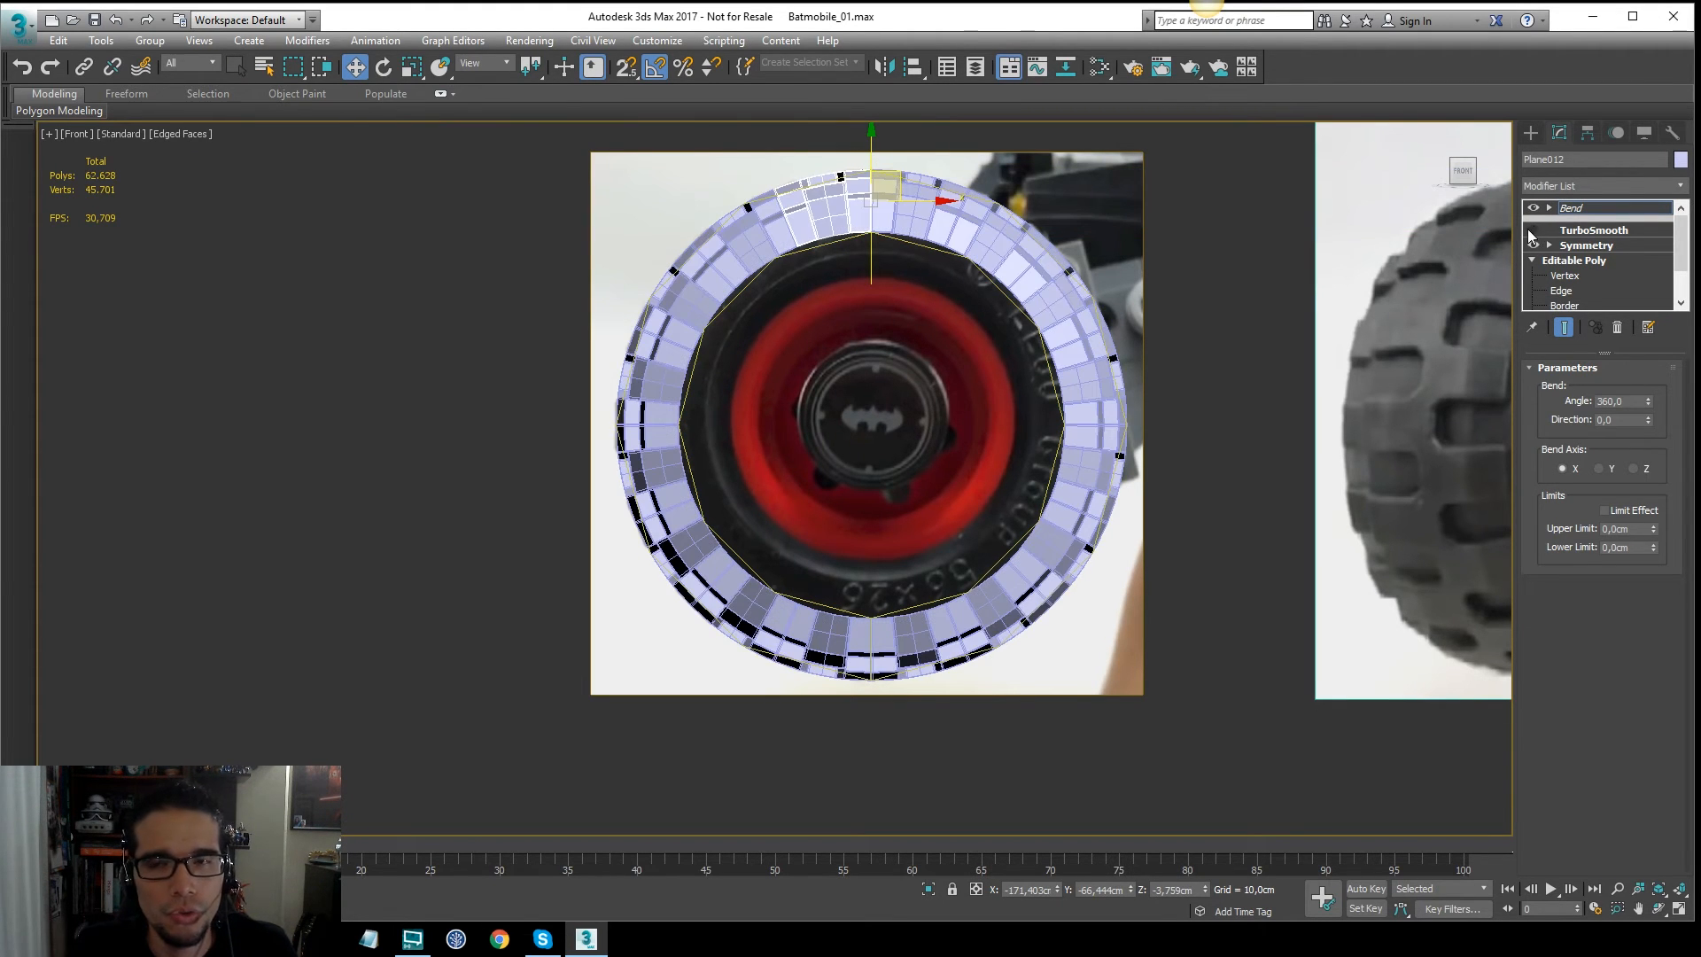
left_click(1534, 210)
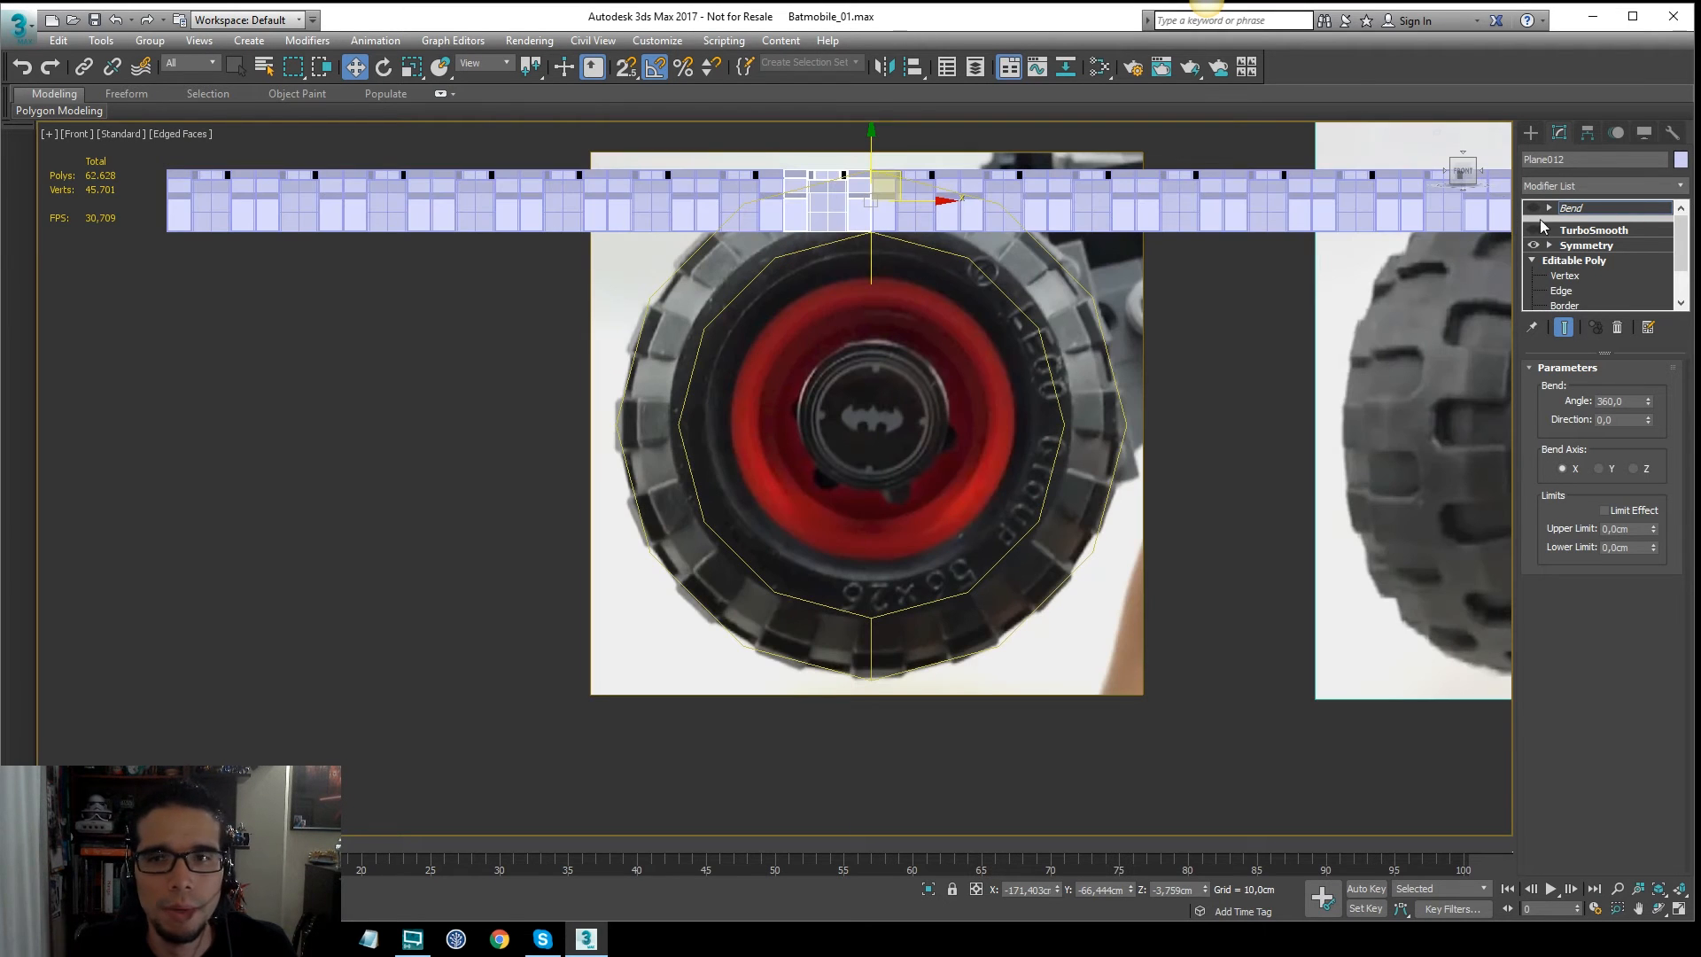
left_click(1534, 209)
middle_click_drag(839, 202, 897, 219)
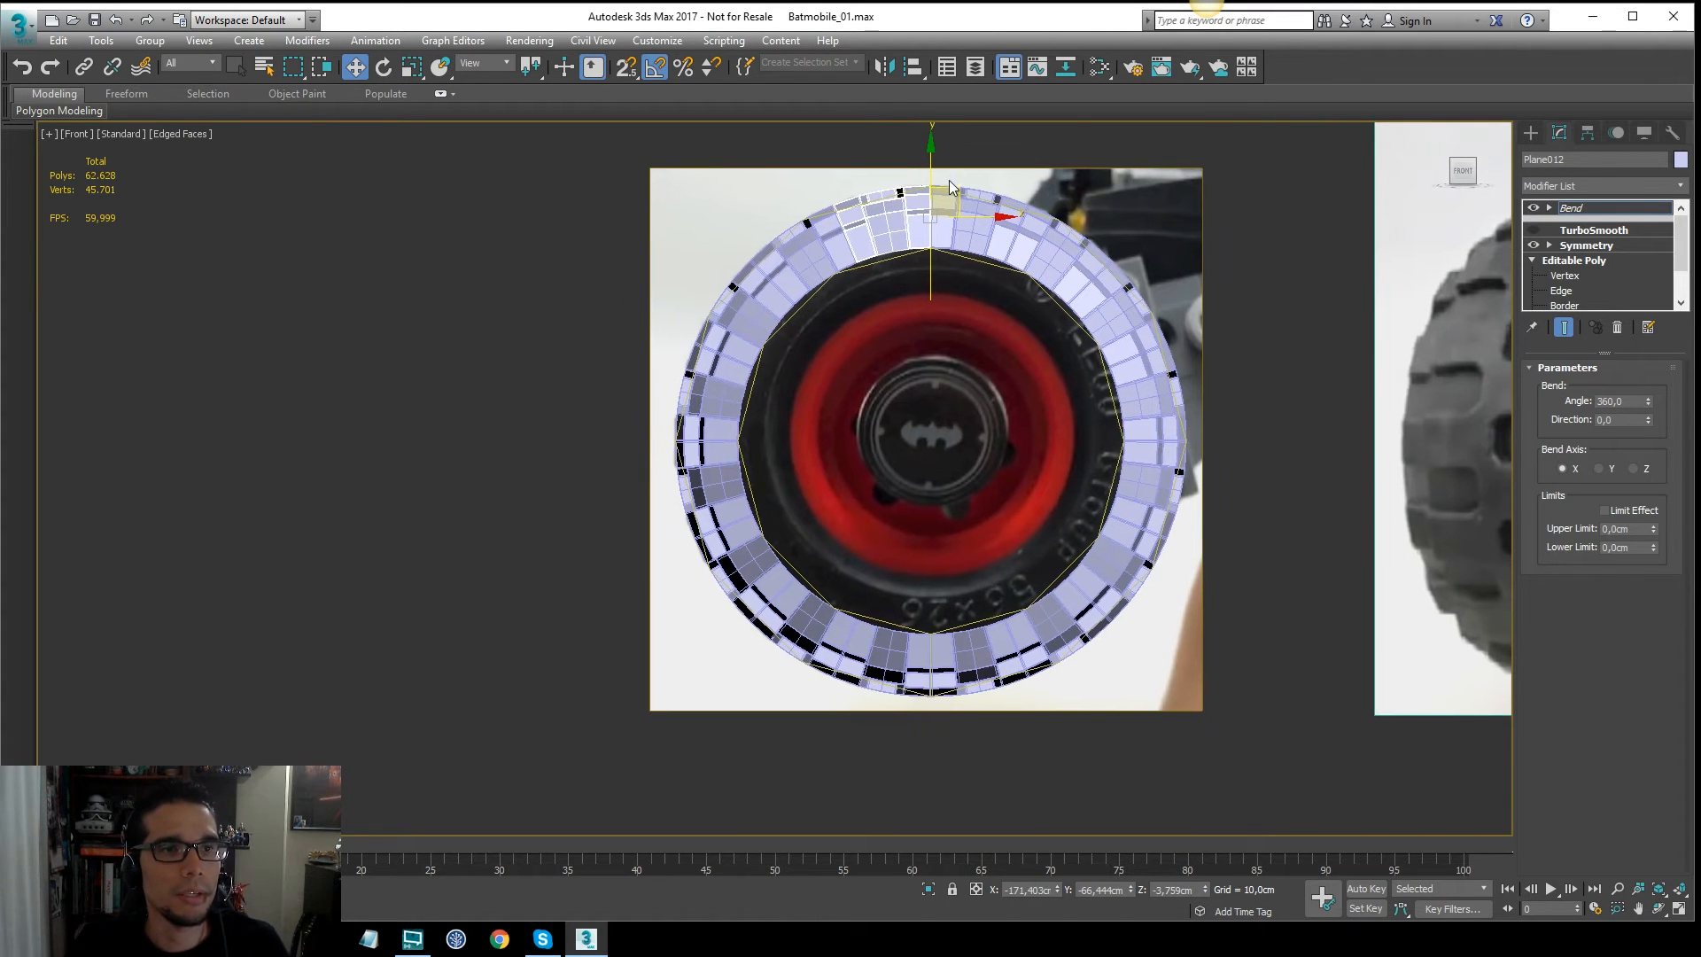
scroll(951, 187, "up", 5)
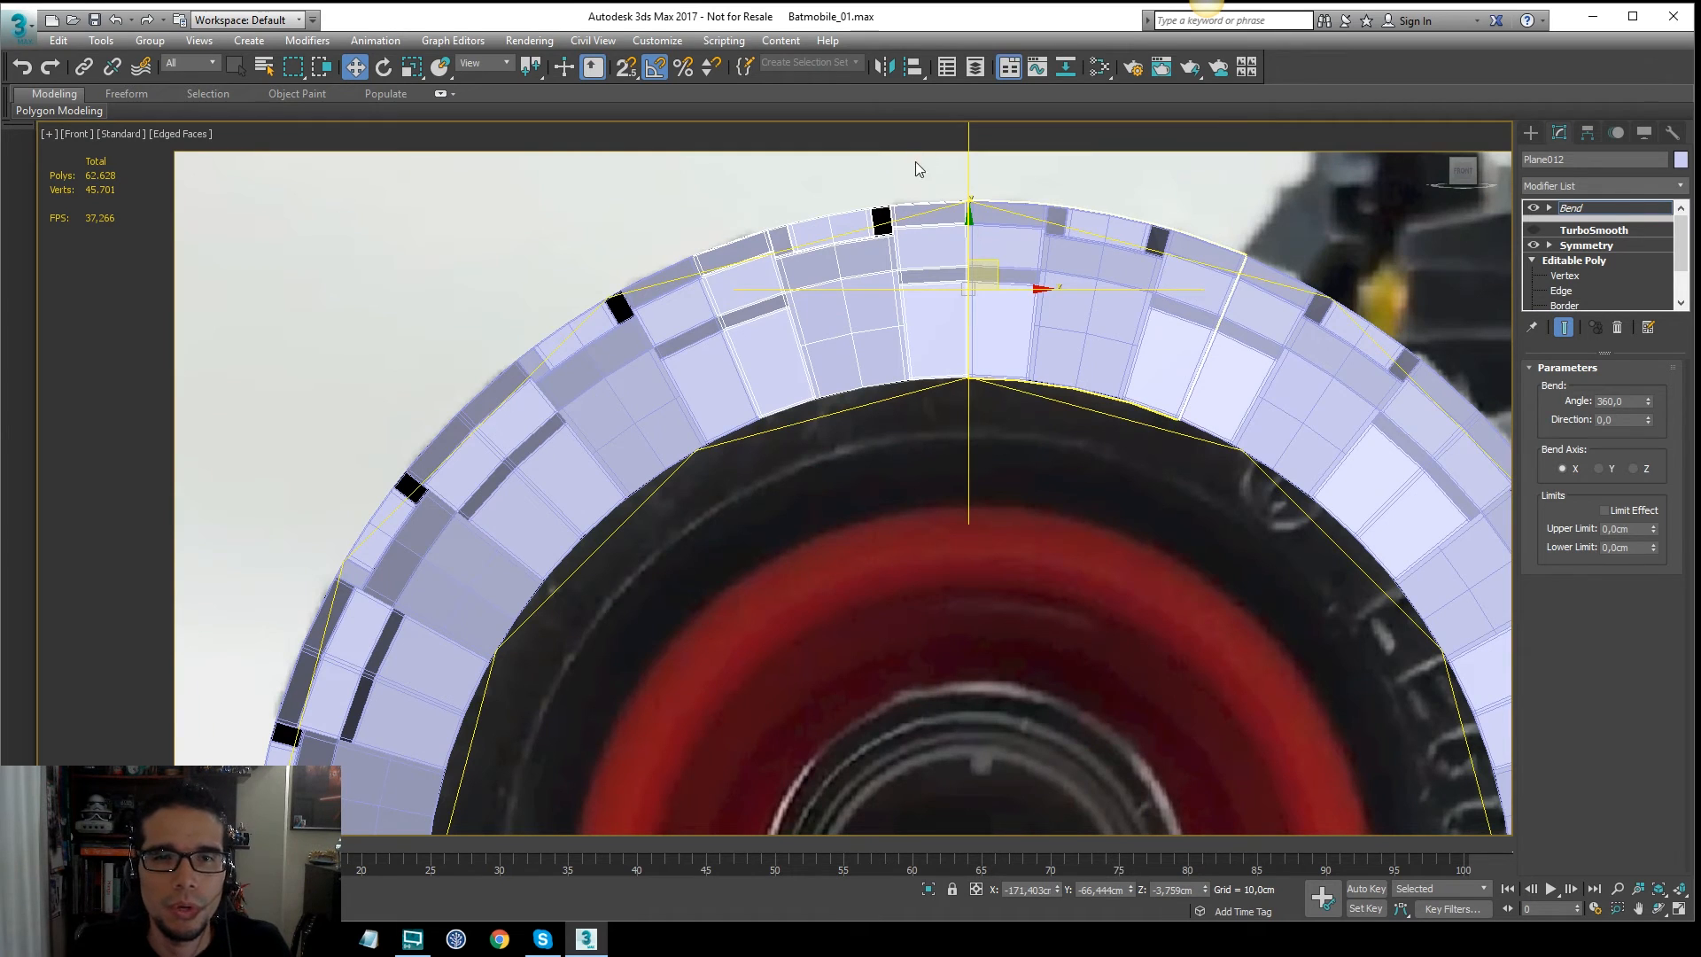
scroll(1009, 152, "down", 4)
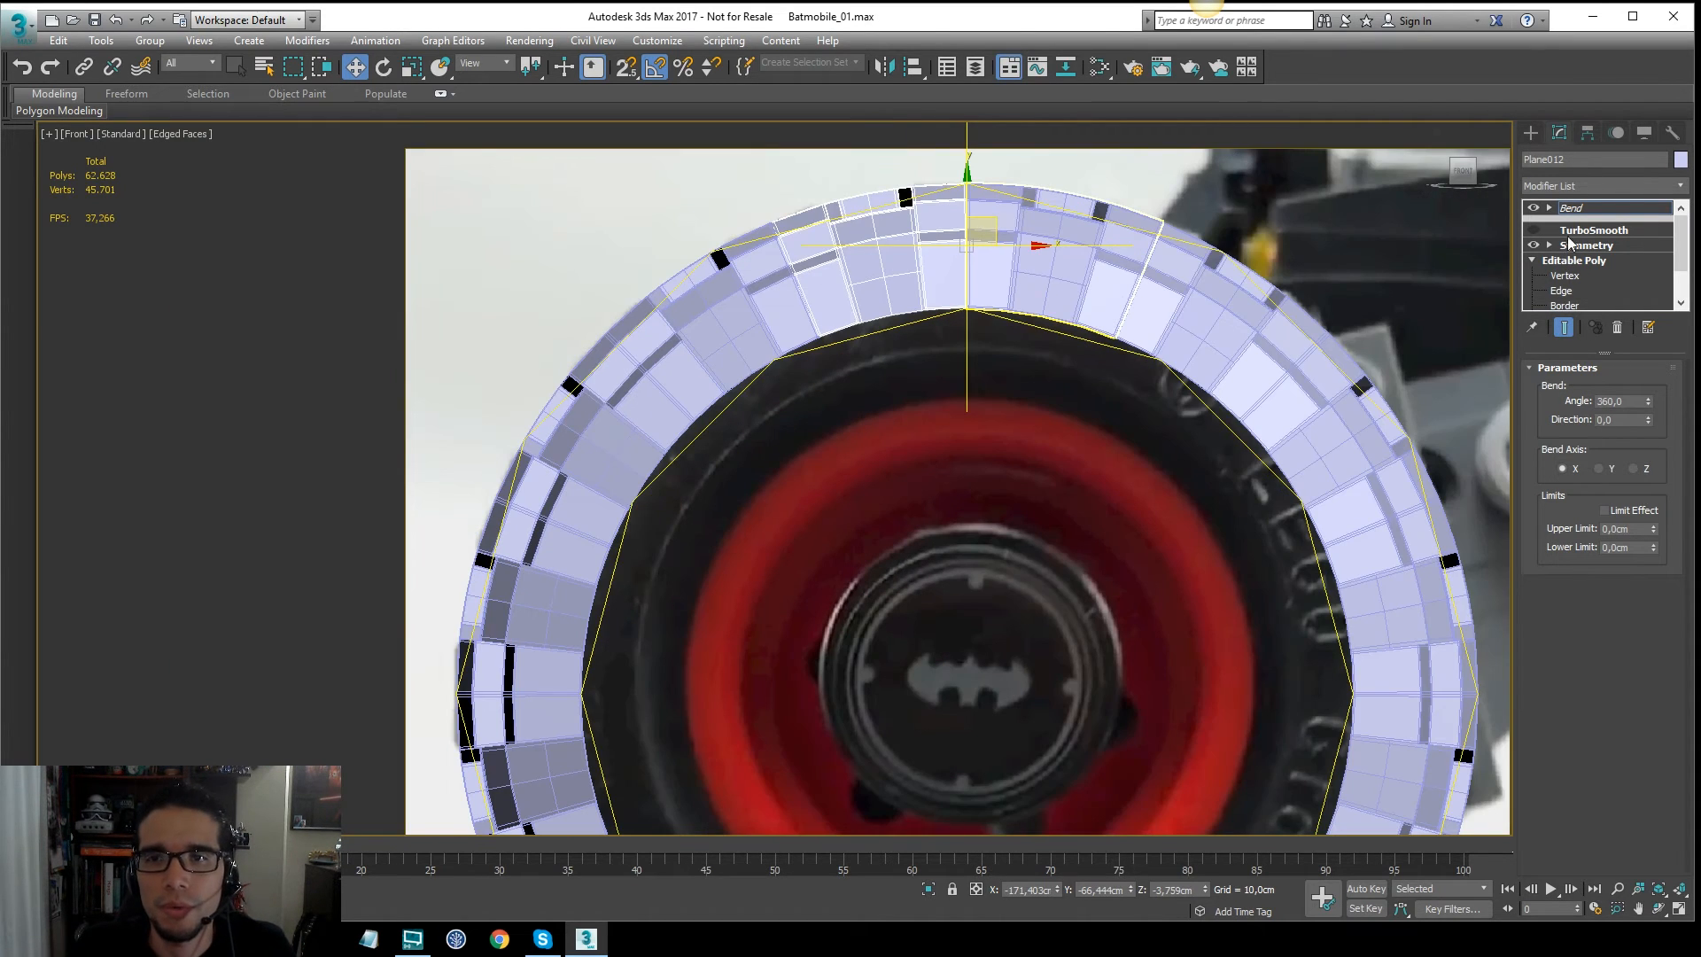
Step: Examine how the Bend modifier shapes the low-poly tread section and how the ring's thickness matches the reference tyre
left_click(1578, 208)
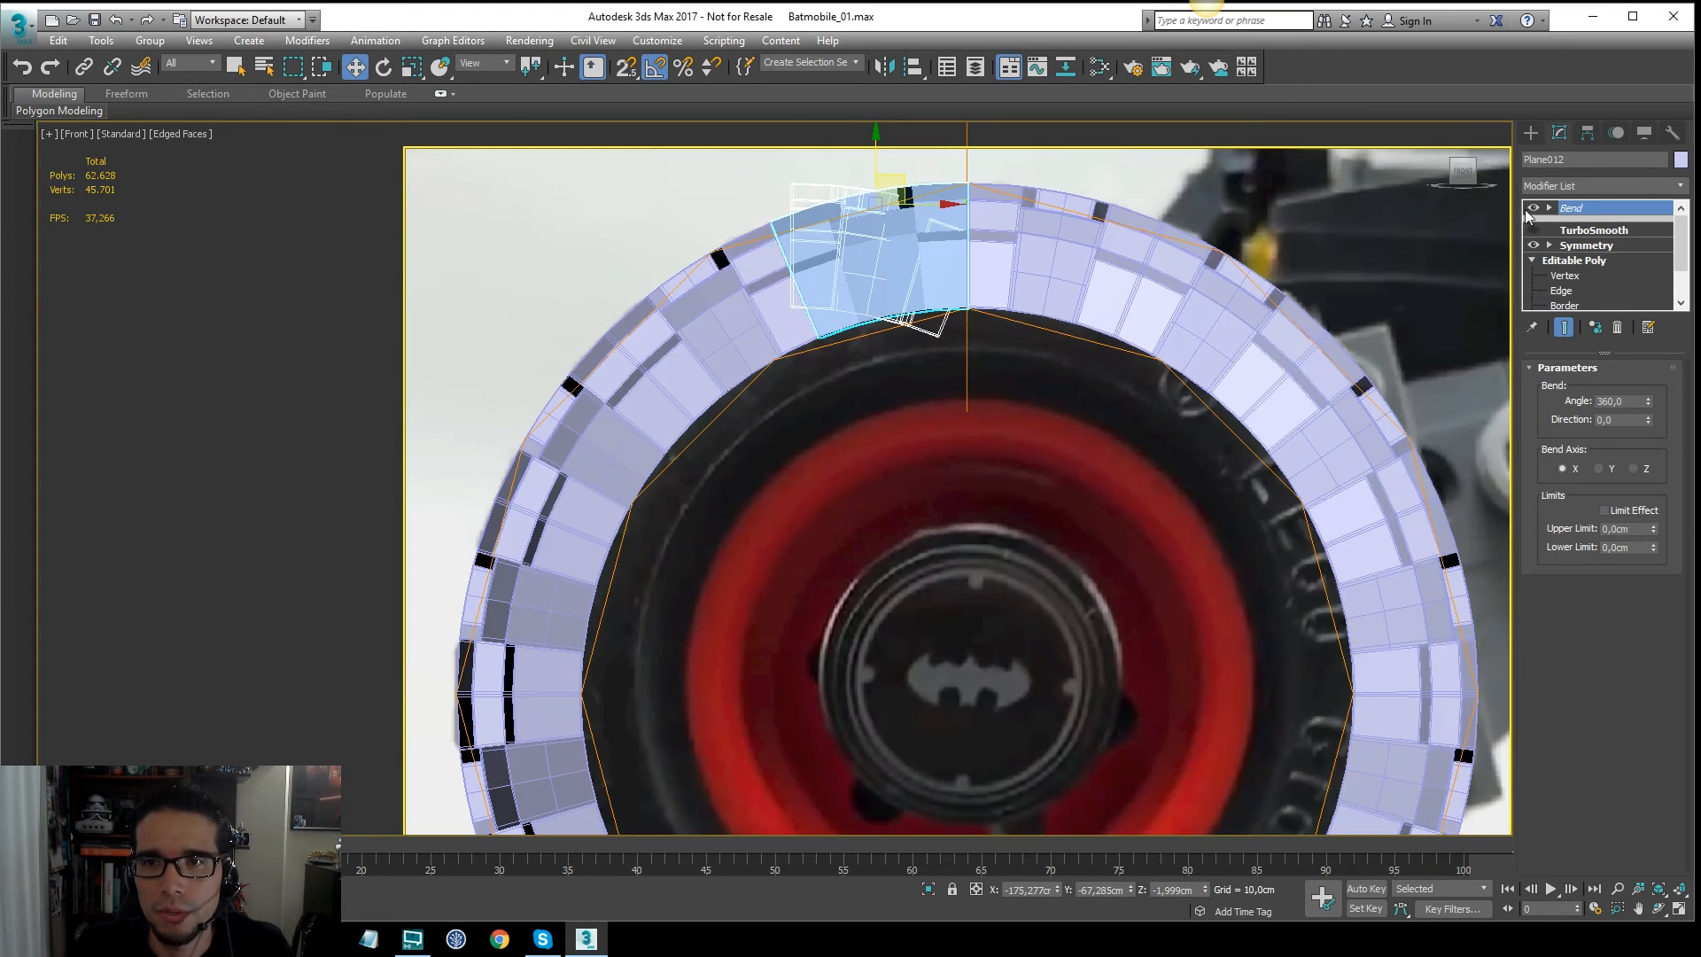
left_click(1532, 208)
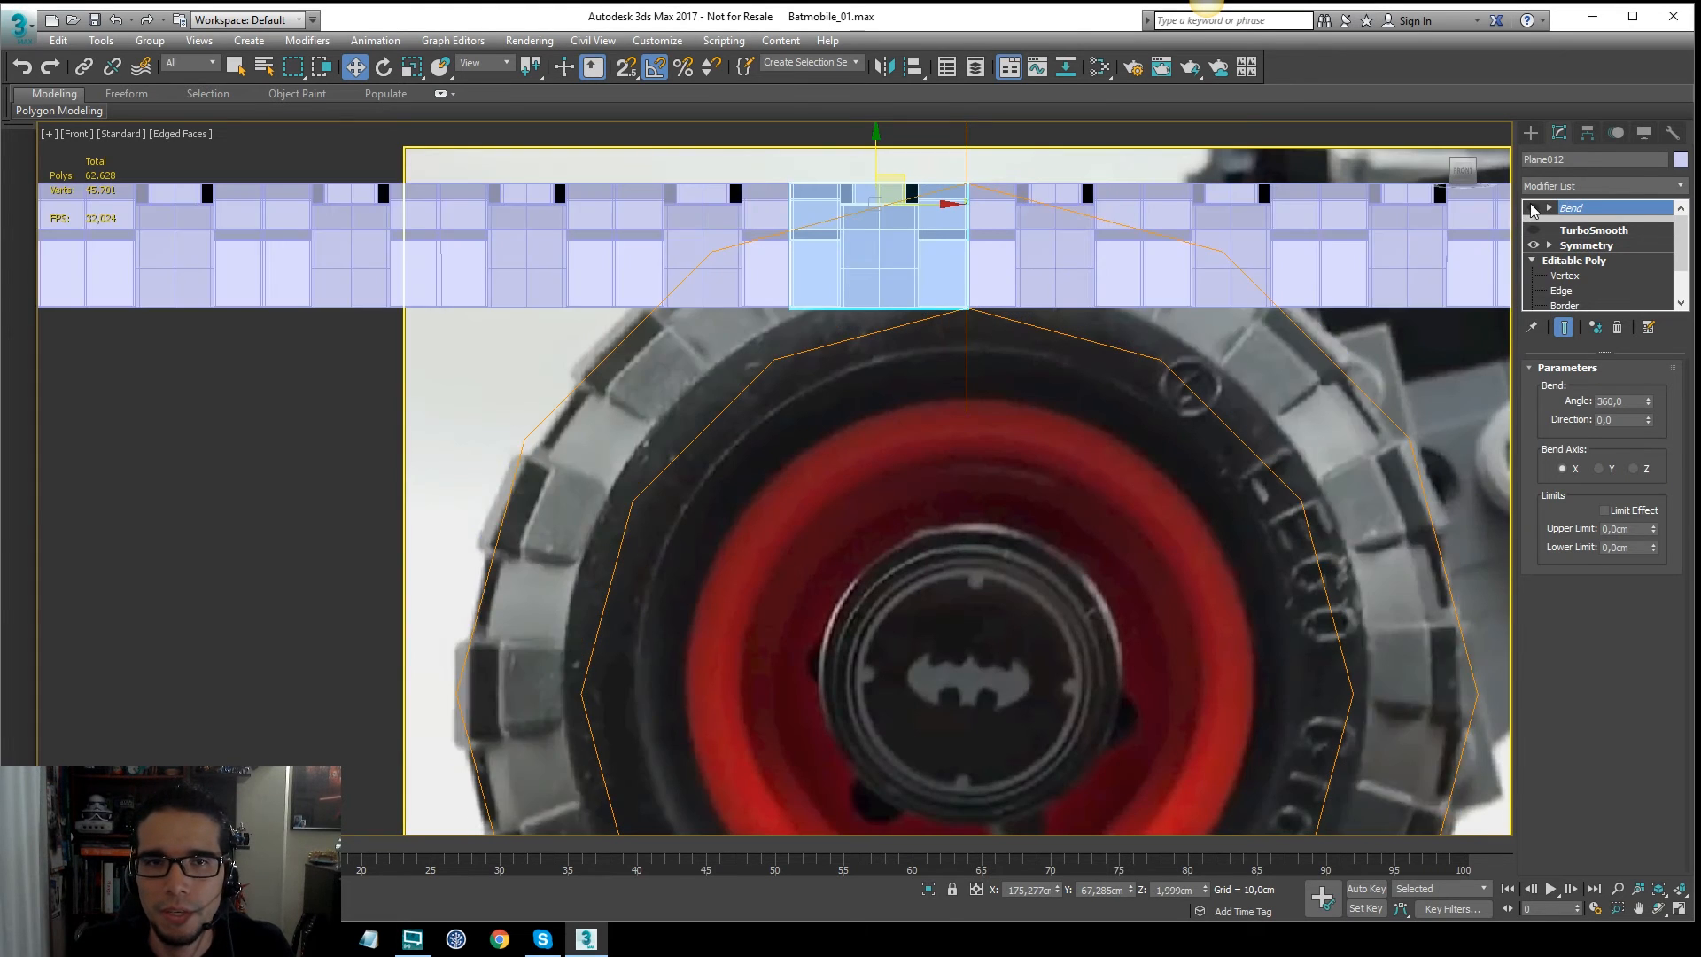
left_click(1532, 209)
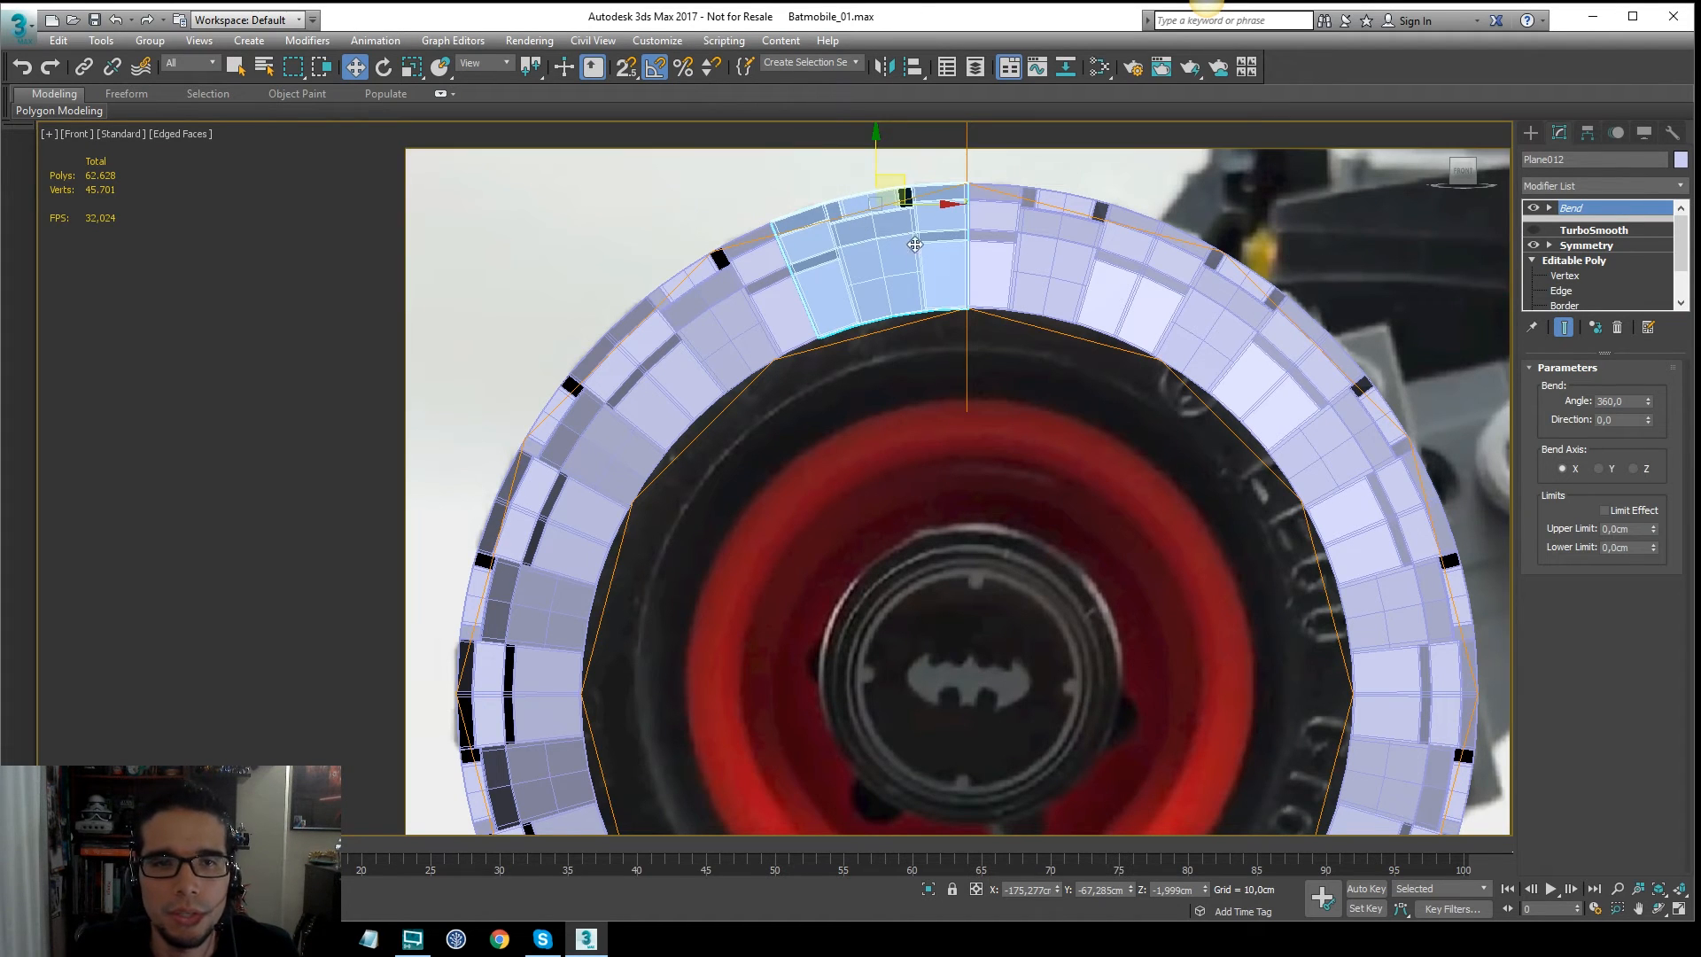
scroll(965, 338, "down", 5)
scroll(965, 338, "up", 5)
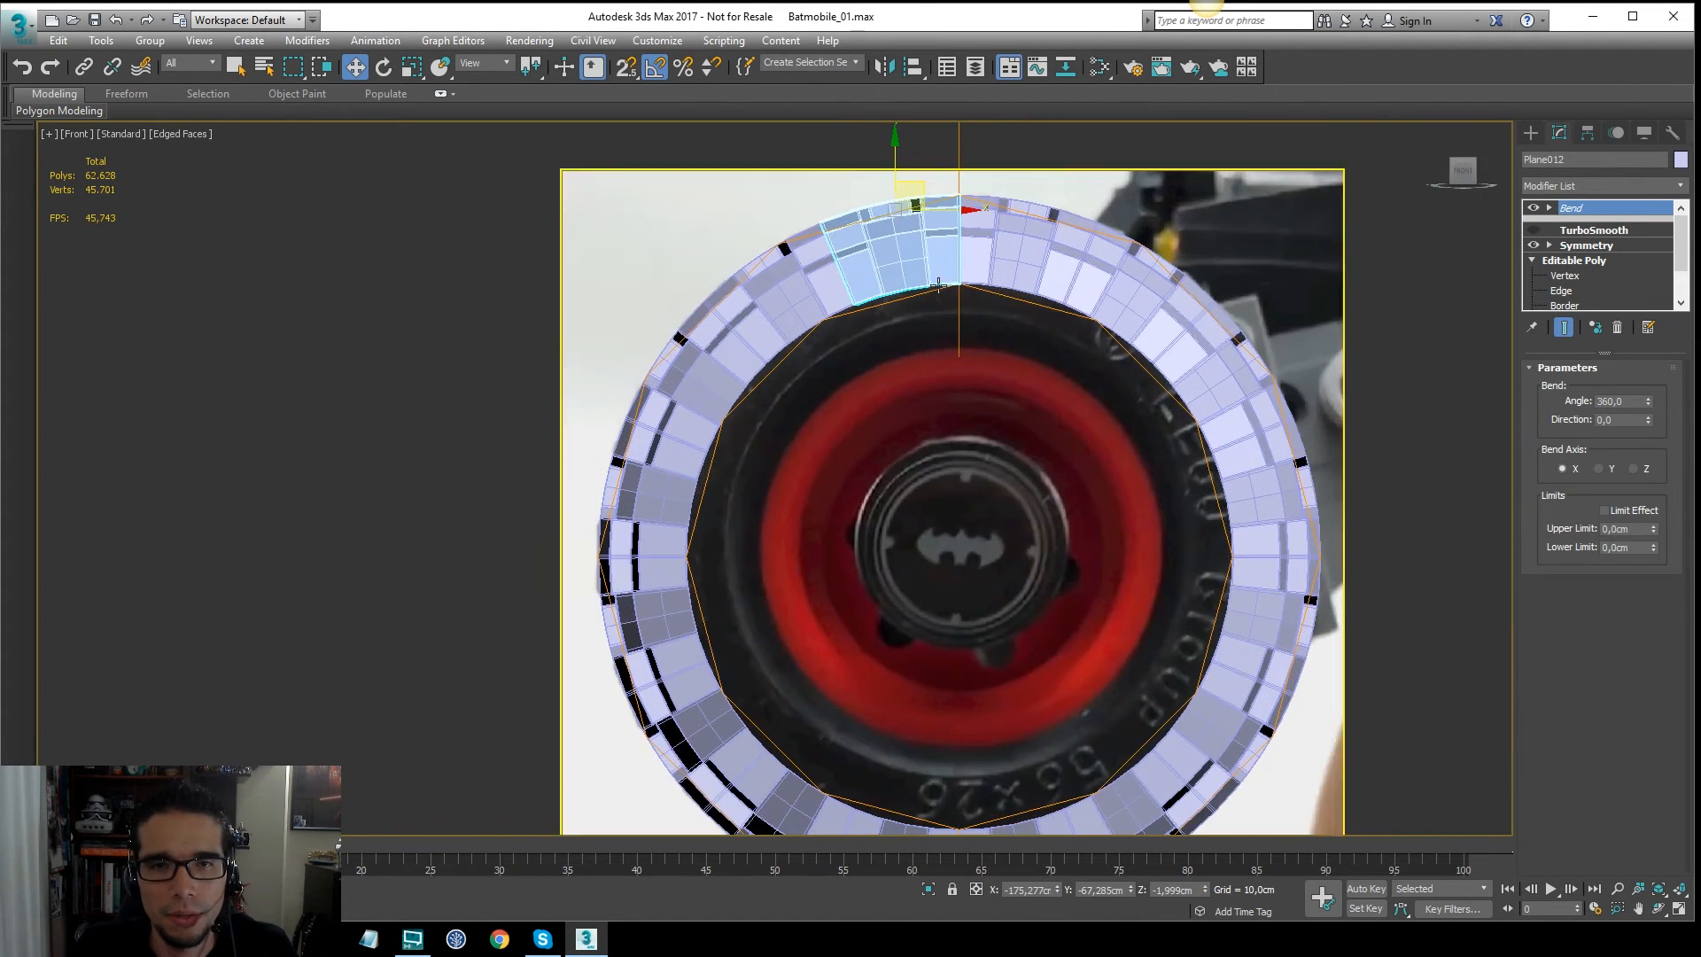
scroll(924, 282, "down", 4)
scroll(924, 281, "up", 2)
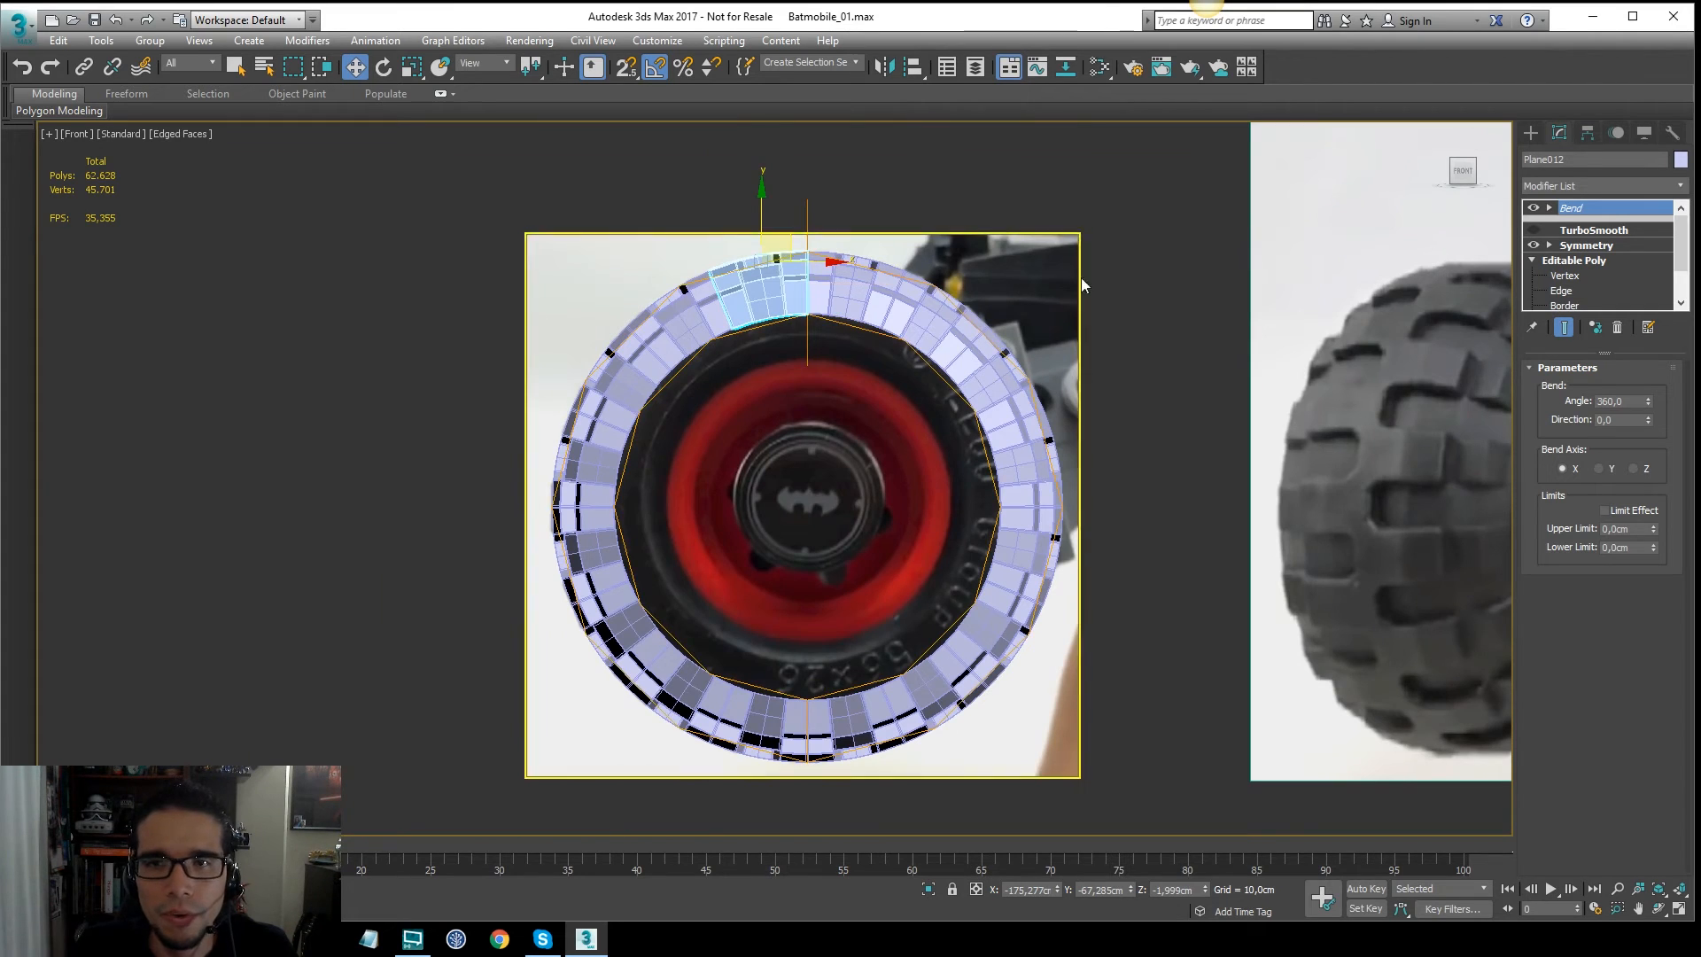
Step: Select the whole tyre ring and try shifting it over the reference photo, undoing each move
key("F3")
scroll(924, 281, "down", 3)
left_click_drag(743, 421, 1019, 583)
key("F3")
scroll(848, 356, "up", 3)
scroll(848, 356, "up", 2)
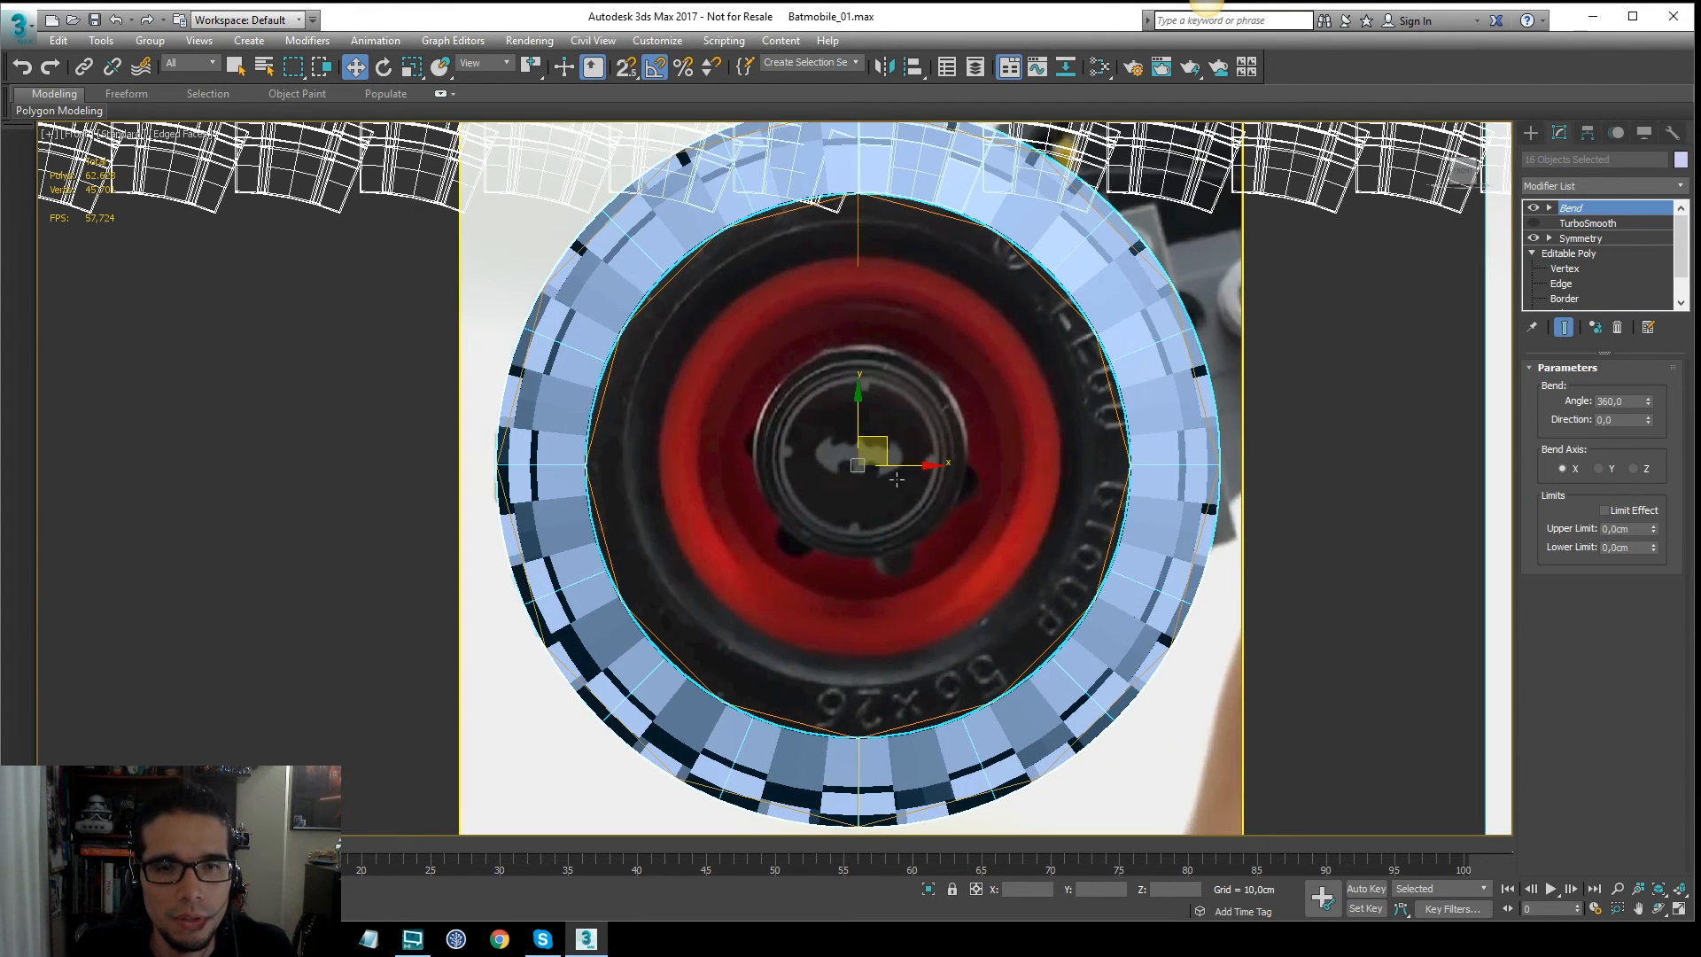
left_click_drag(887, 443, 874, 511)
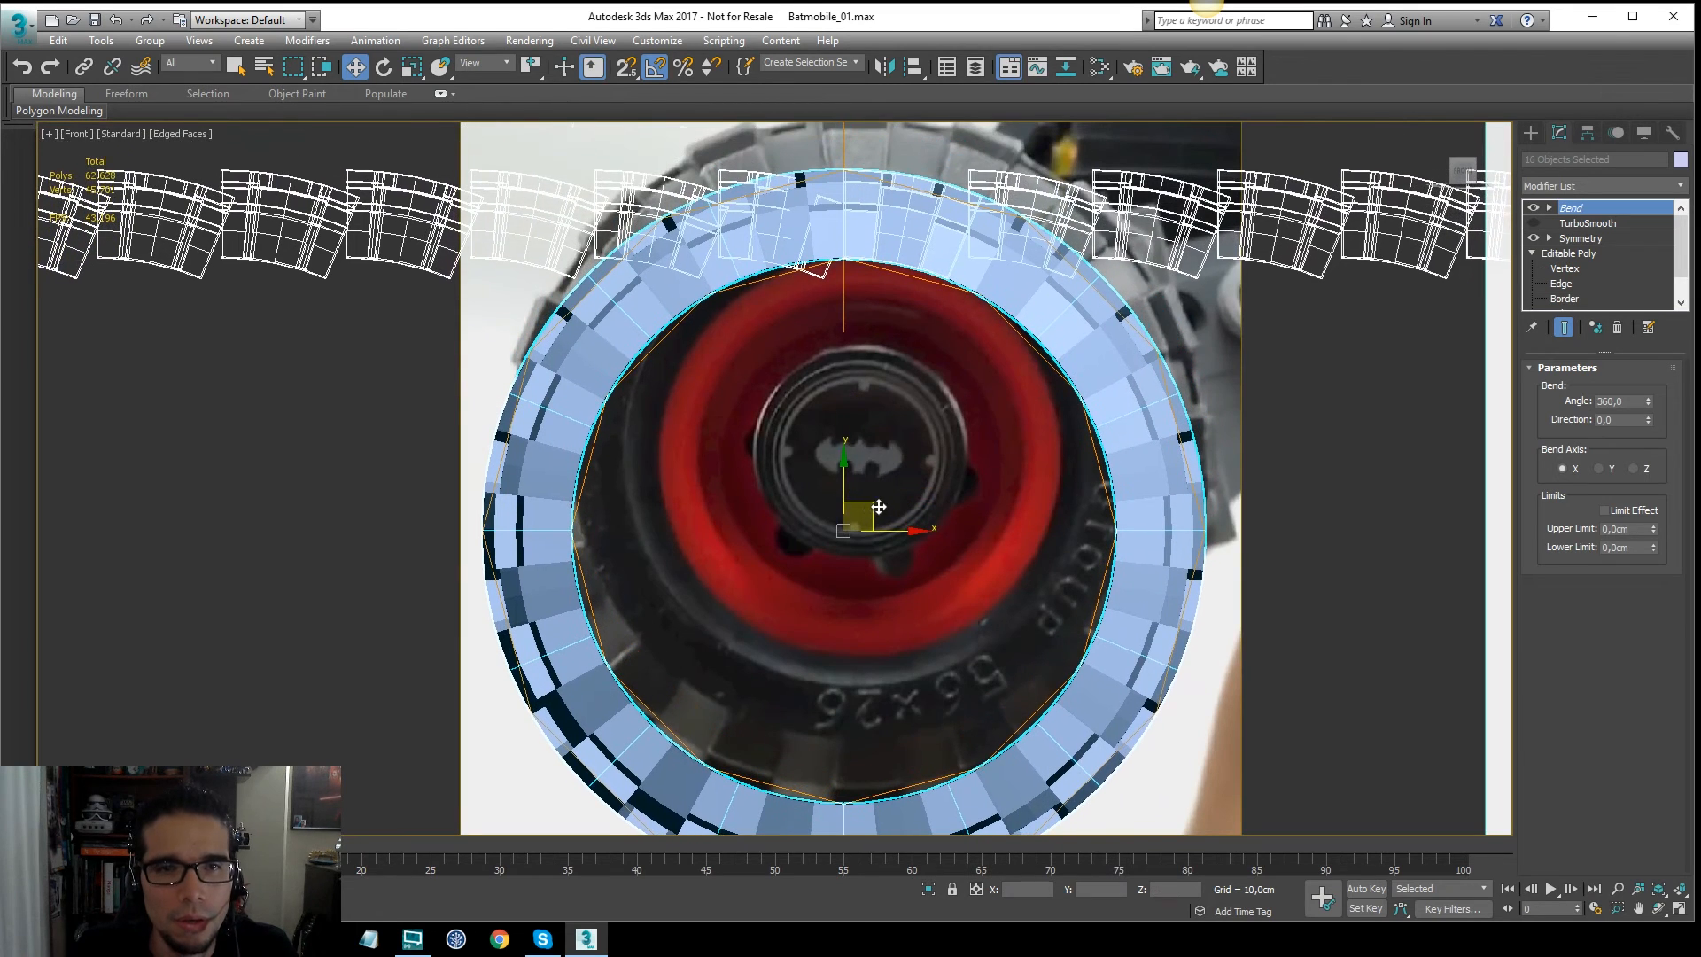
key("ctrl+z")
middle_click_drag(856, 379, 869, 462)
left_click_drag(870, 489, 870, 430)
key("ctrl+z")
middle_click_drag(923, 392, 932, 371)
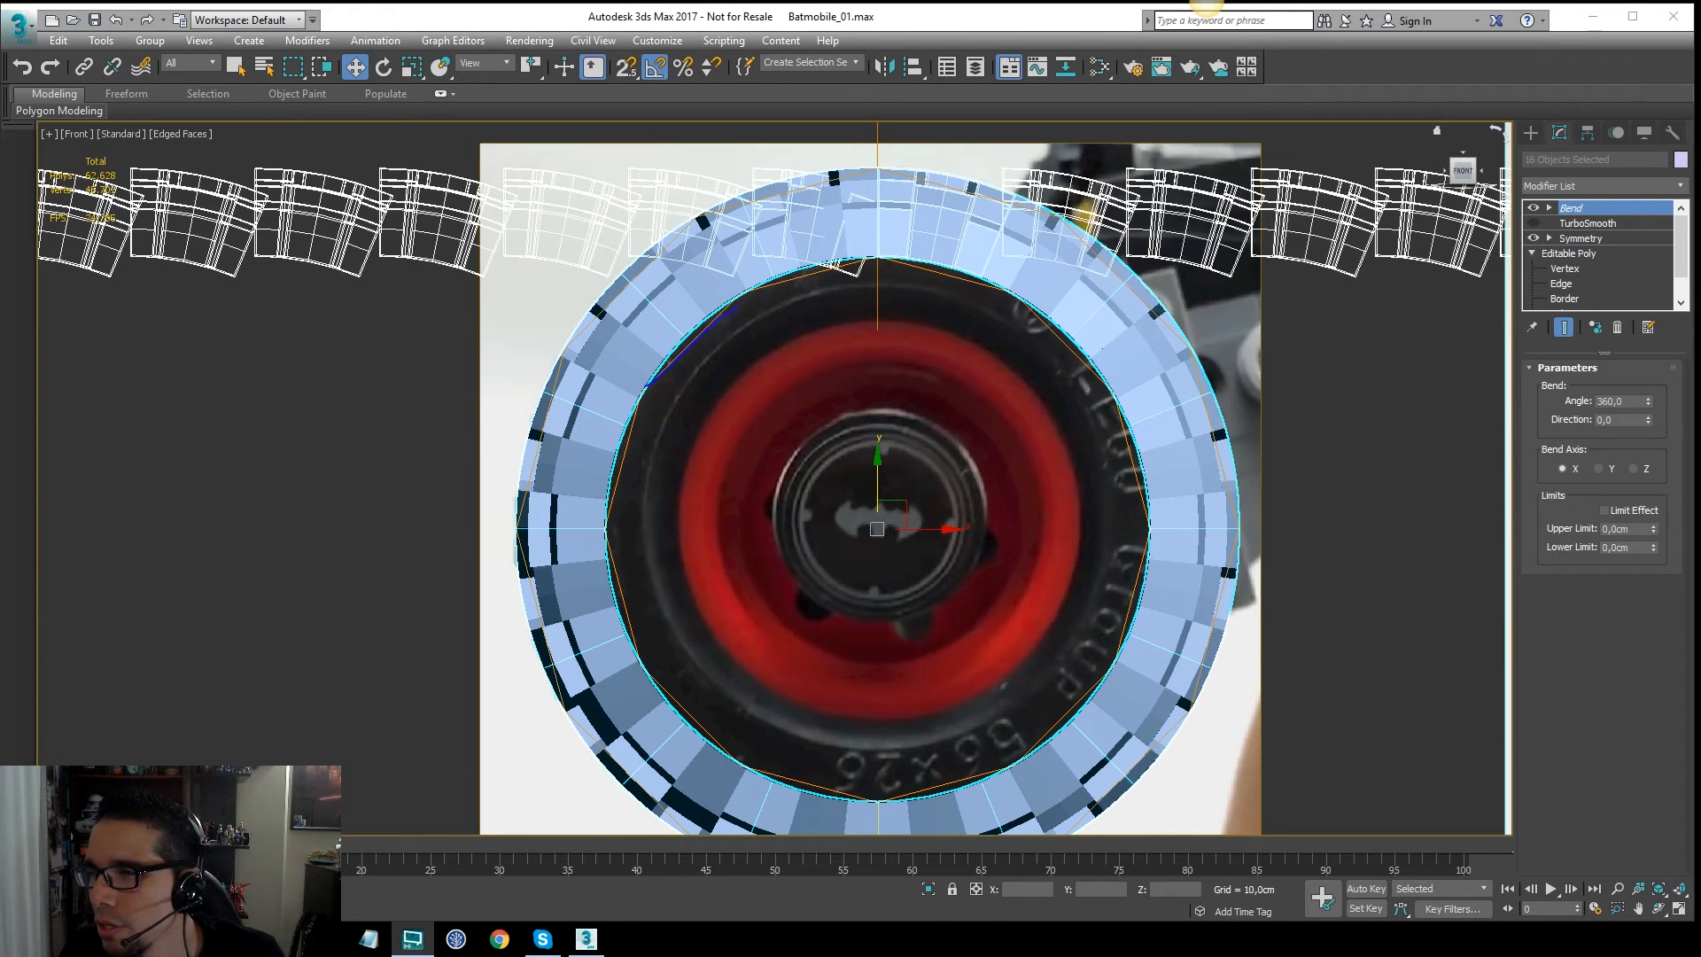
left_click_drag(1032, 335, 792, 262)
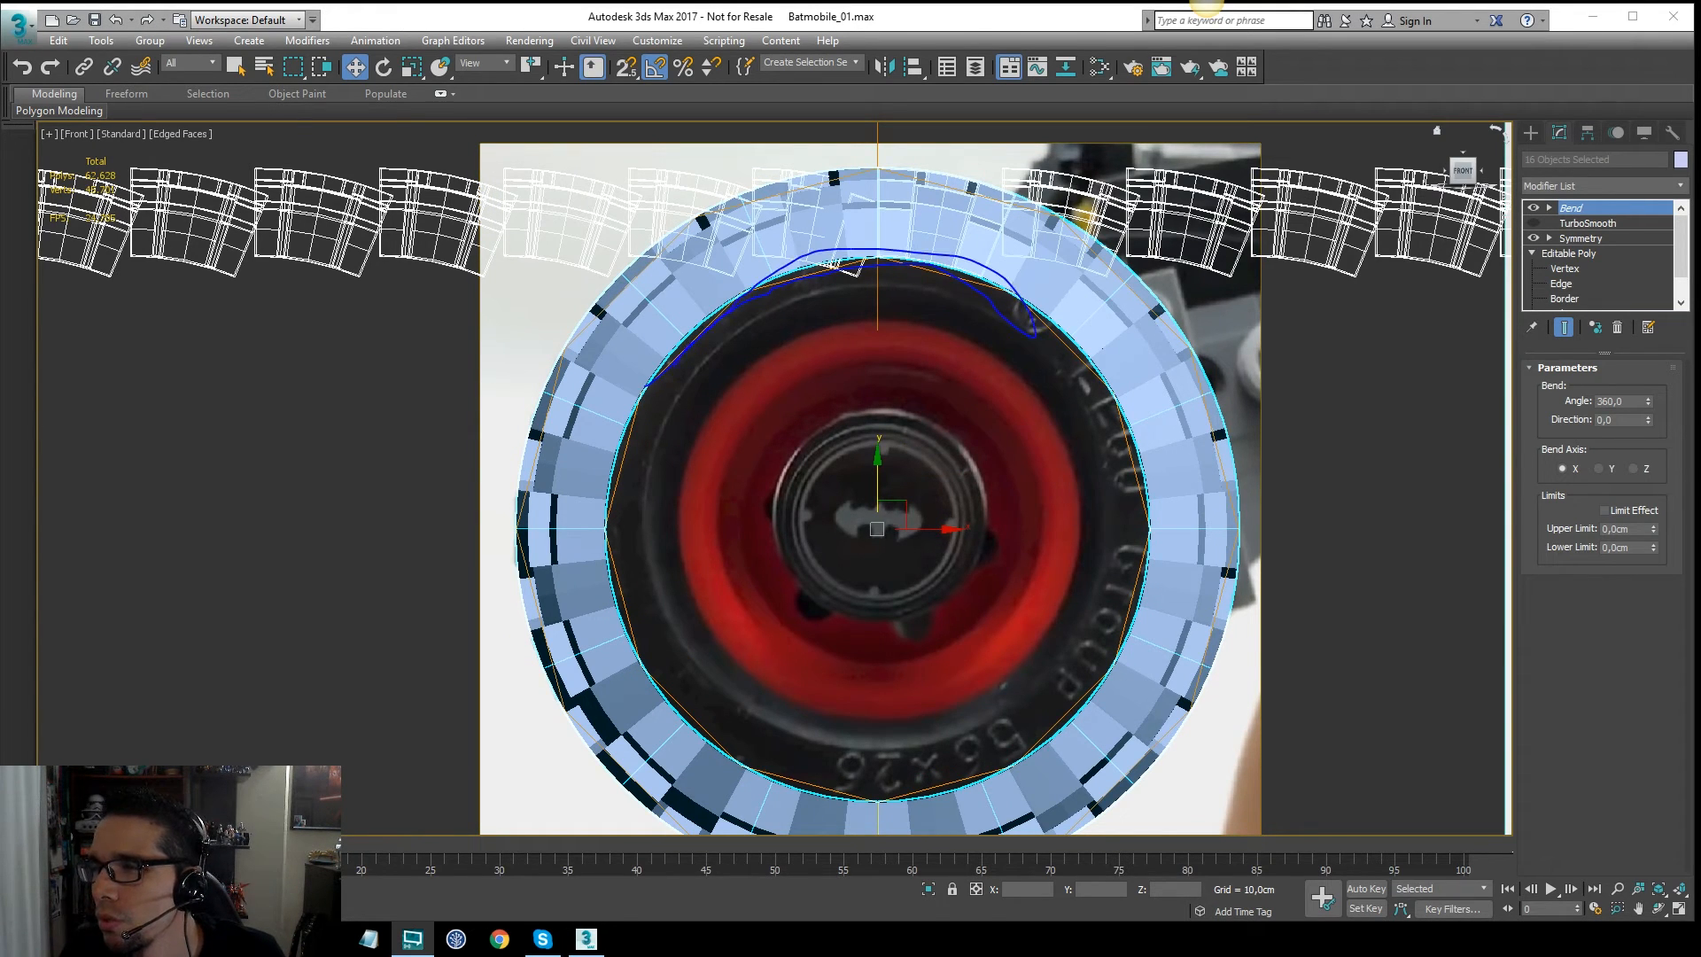
key("Escape")
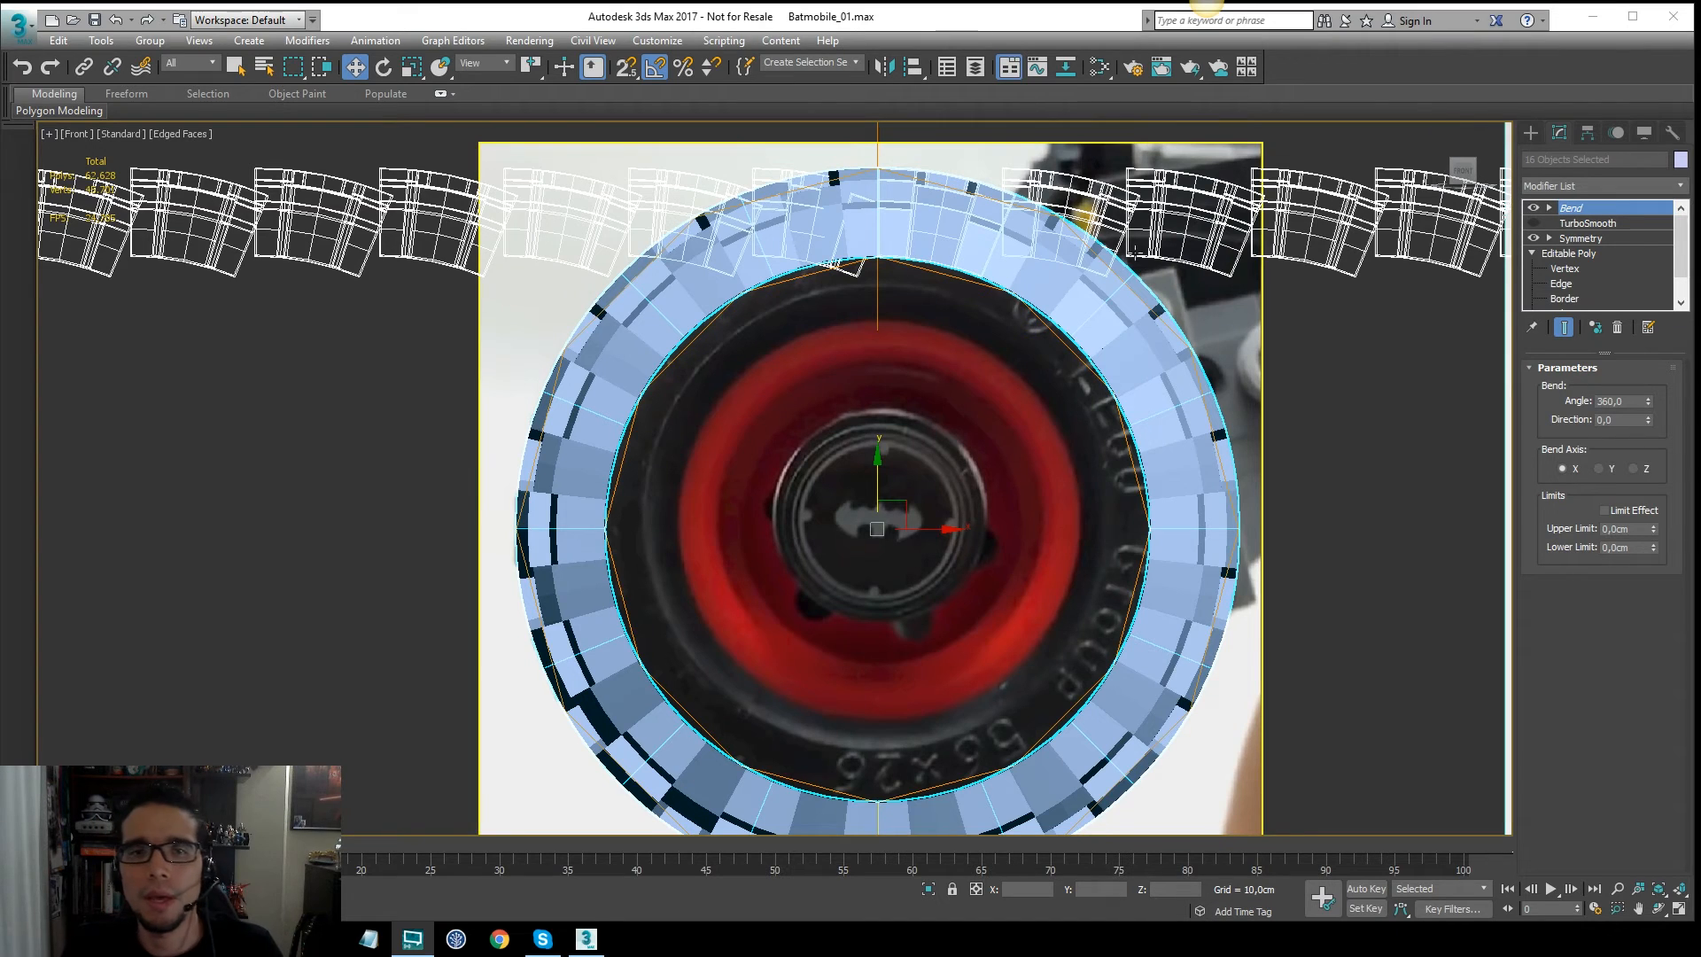
middle_click_drag(992, 372, 1020, 374)
Step: Try moving the straight tread row down at the Editable Poly level, and undo the move
left_click(1596, 255)
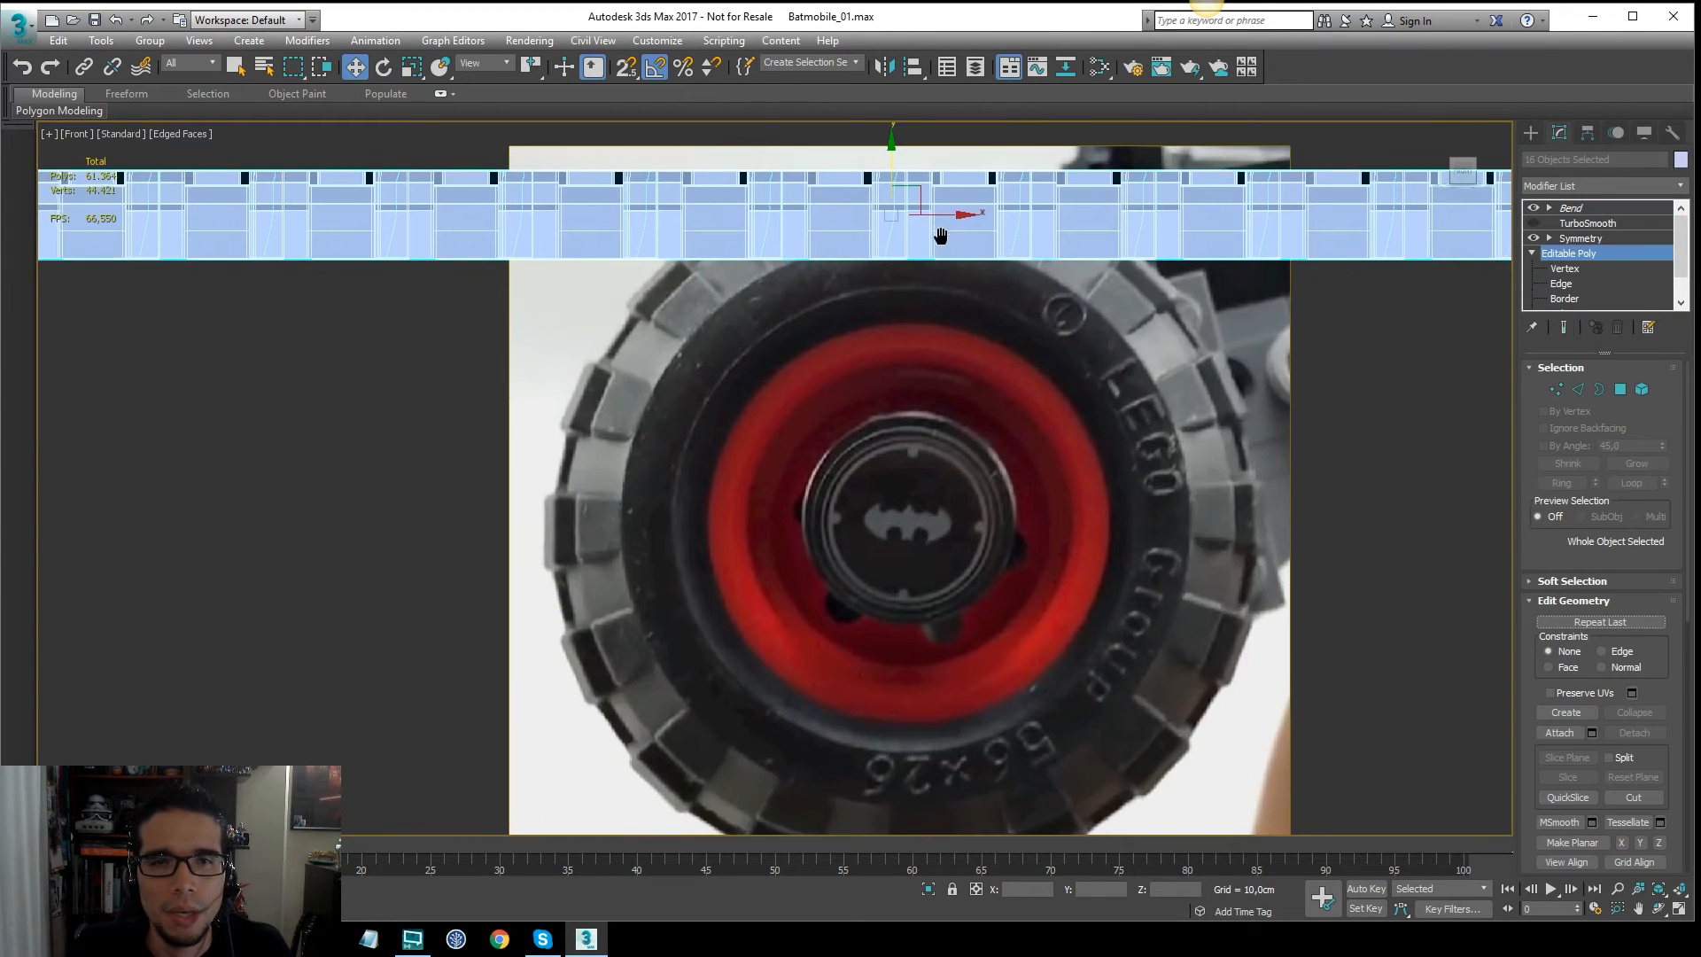
scroll(966, 277, "up", 3)
scroll(966, 277, "up", 4)
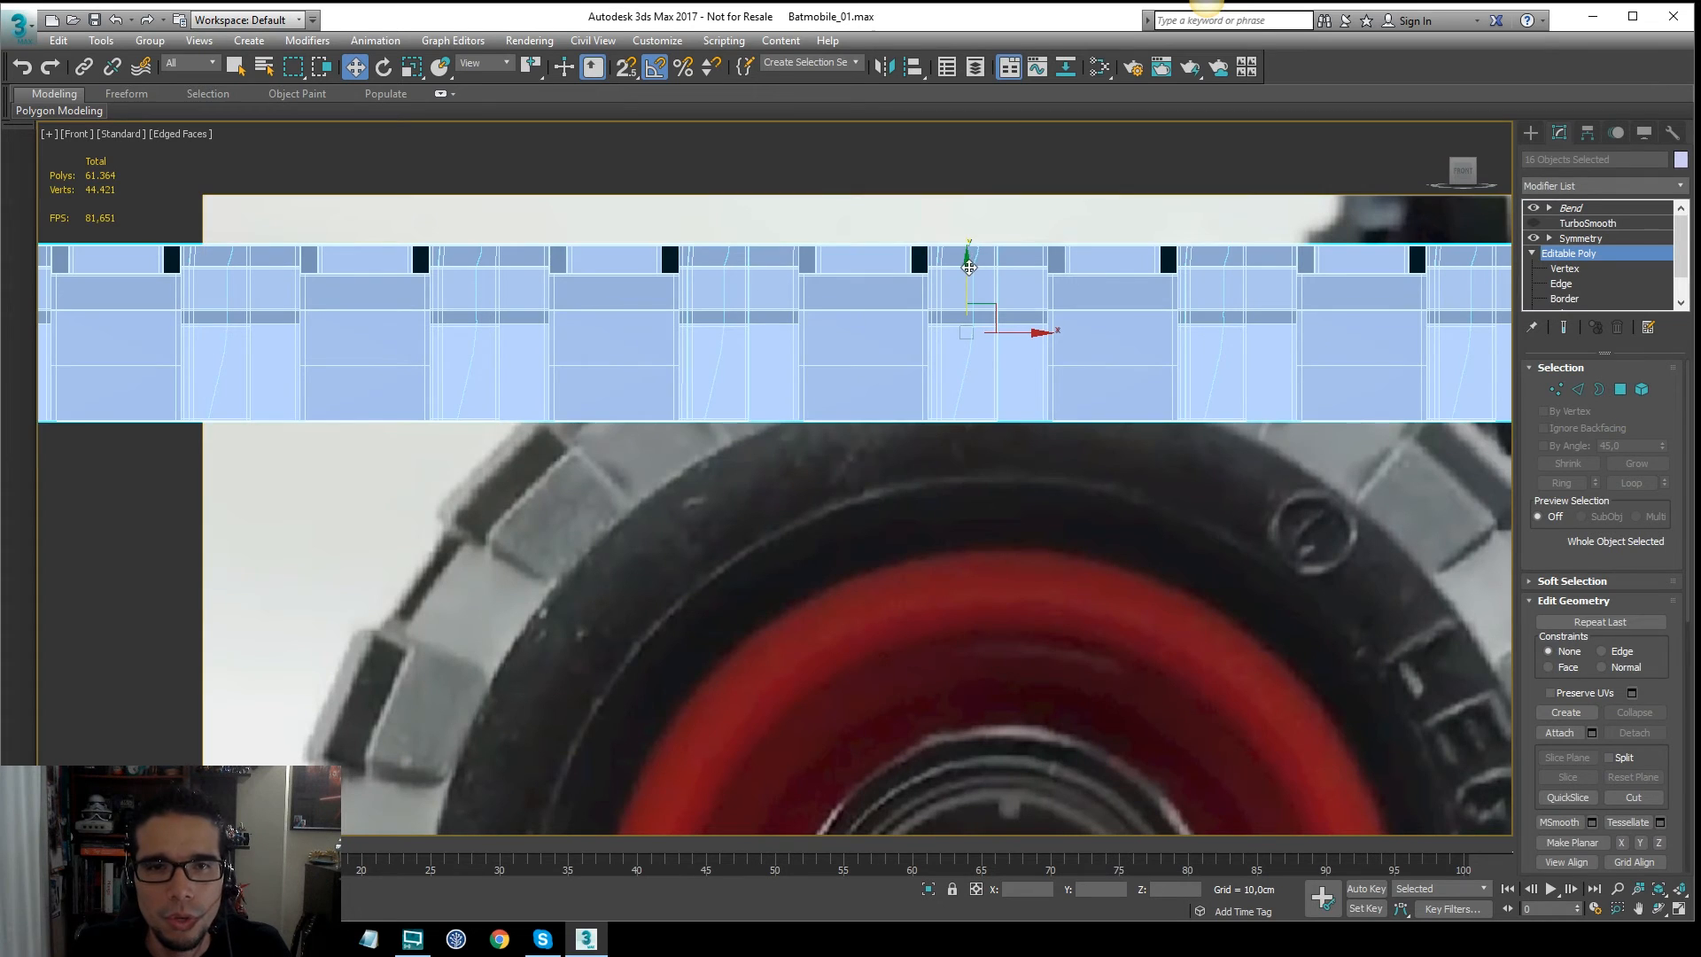
left_click_drag(969, 267, 969, 309)
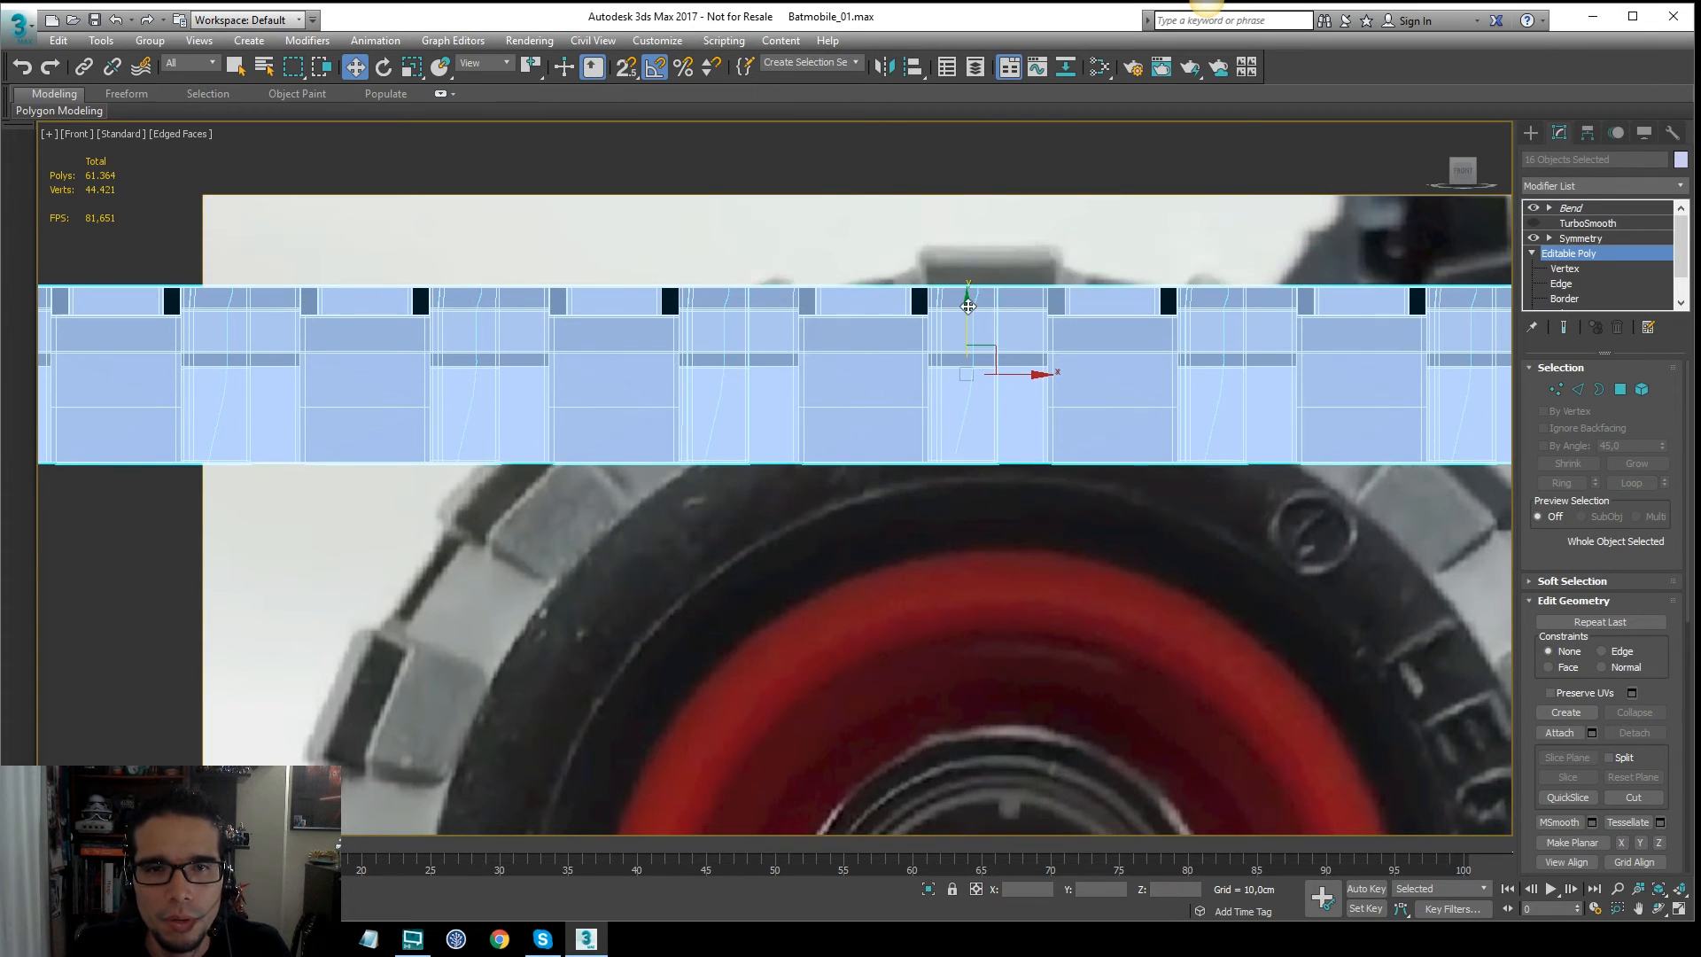
key("ctrl+z")
middle_click_drag(996, 323, 955, 258)
Step: Turn off Bend on the top tread section and raise its lower-edge vertices to make the tread band thinner
left_click(1565, 268)
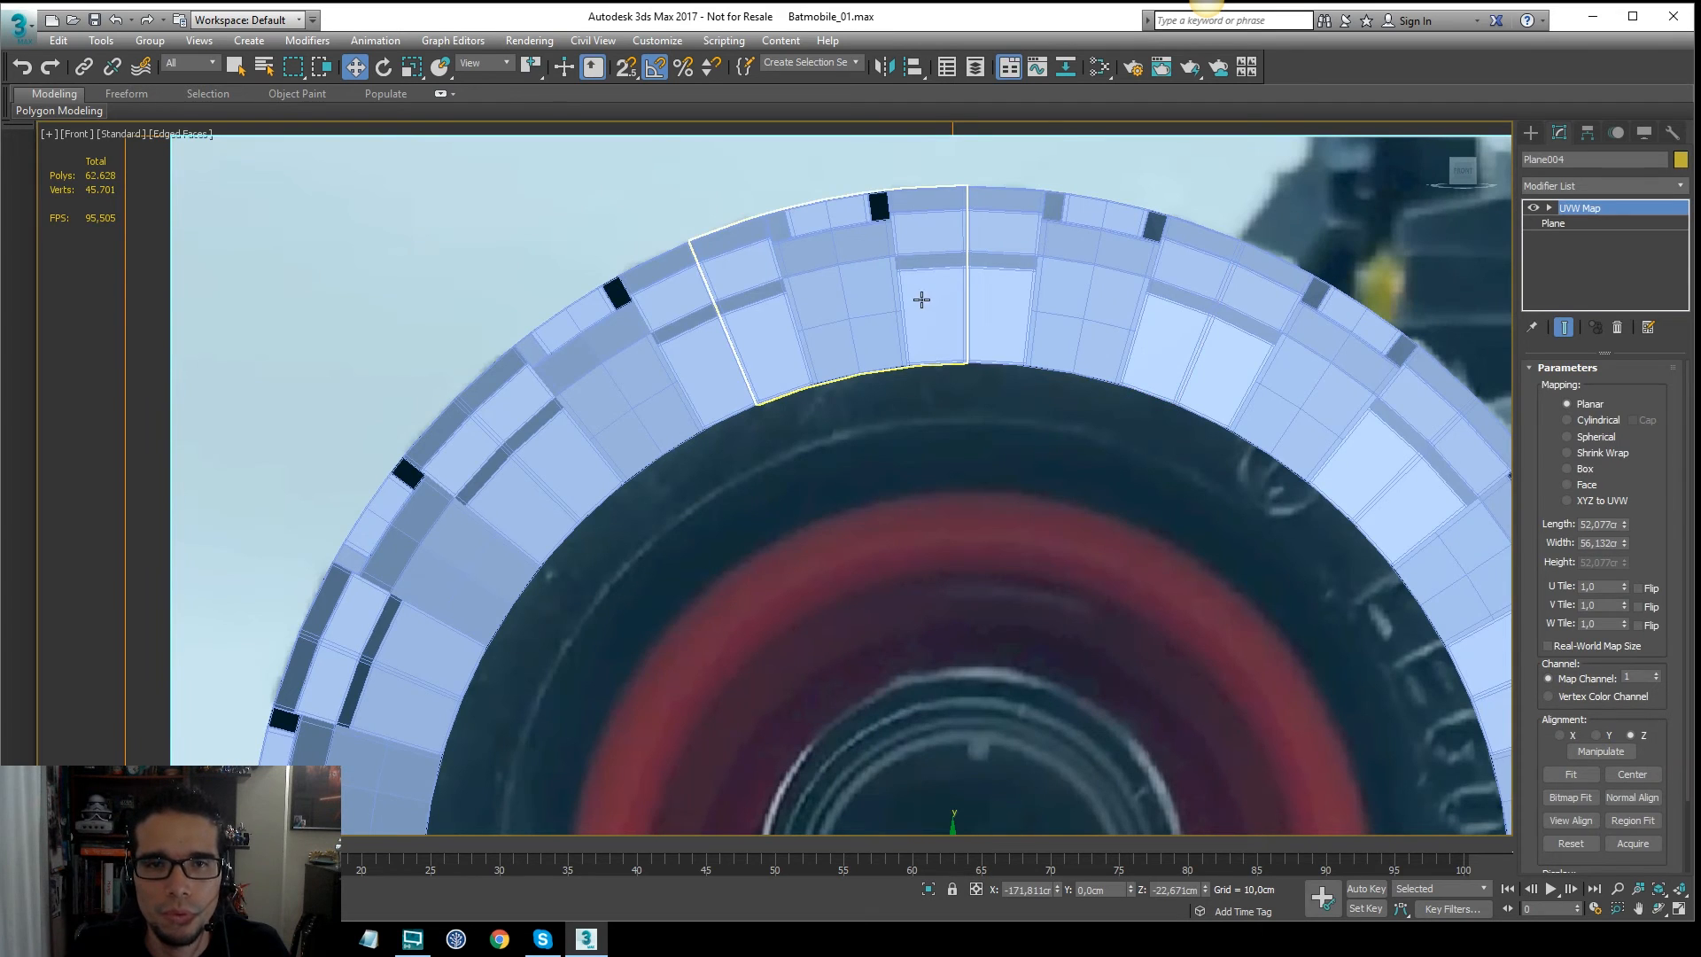
left_click(922, 300)
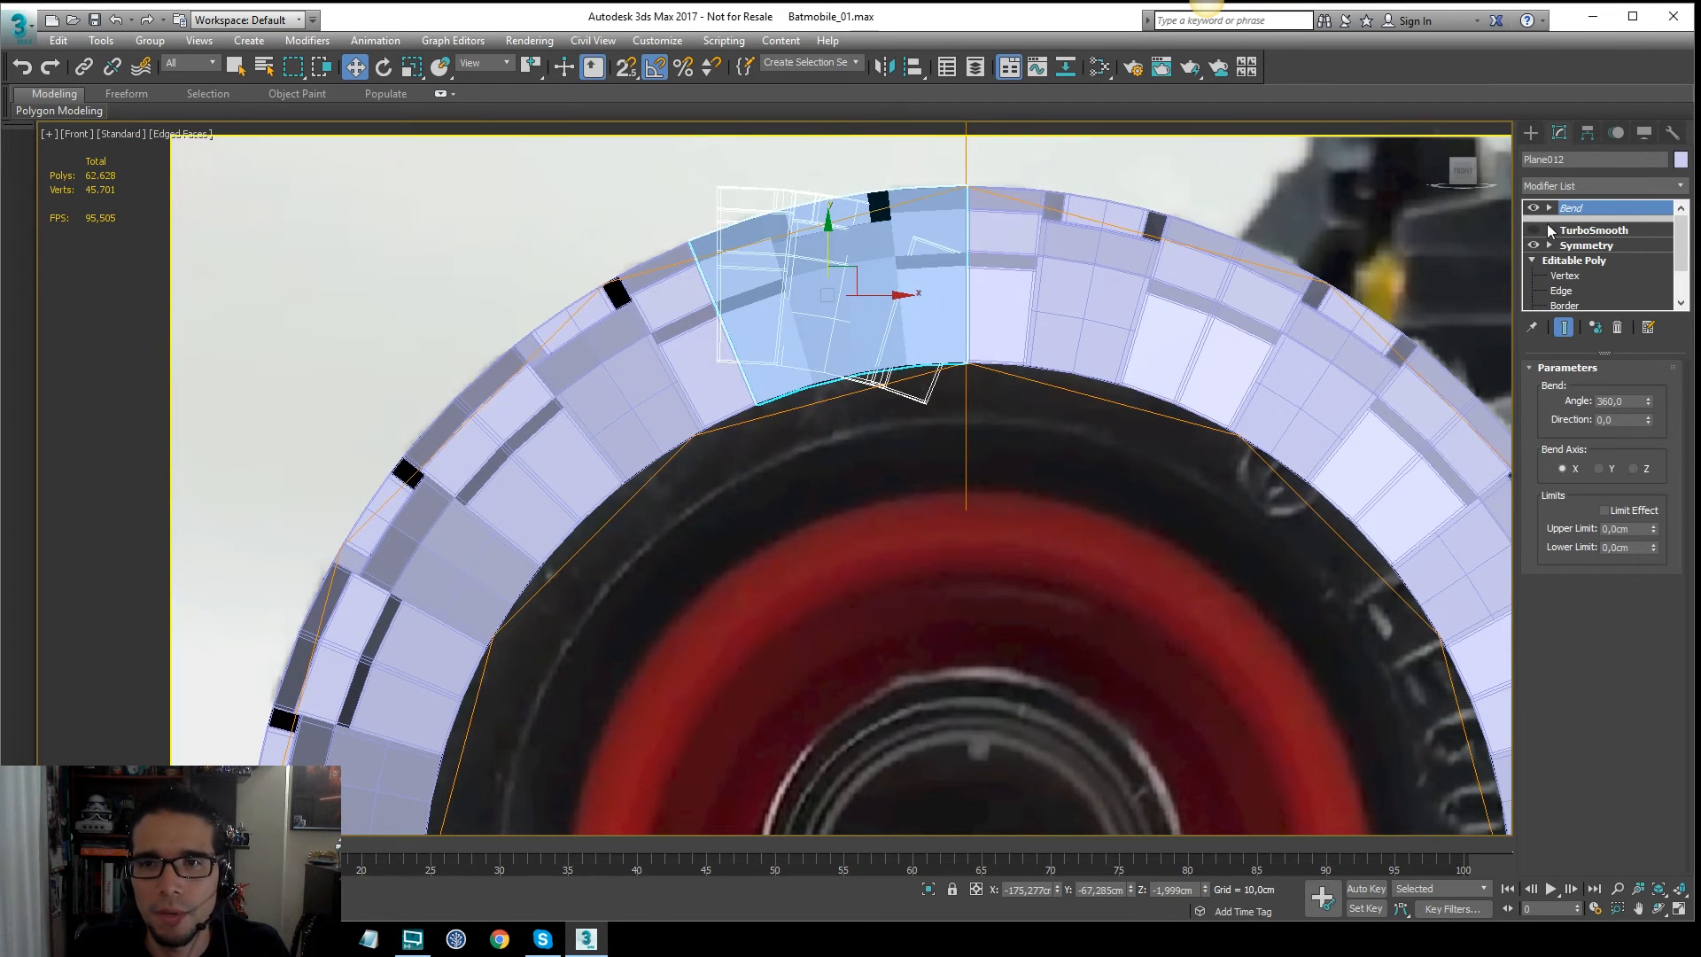
left_click(1534, 209)
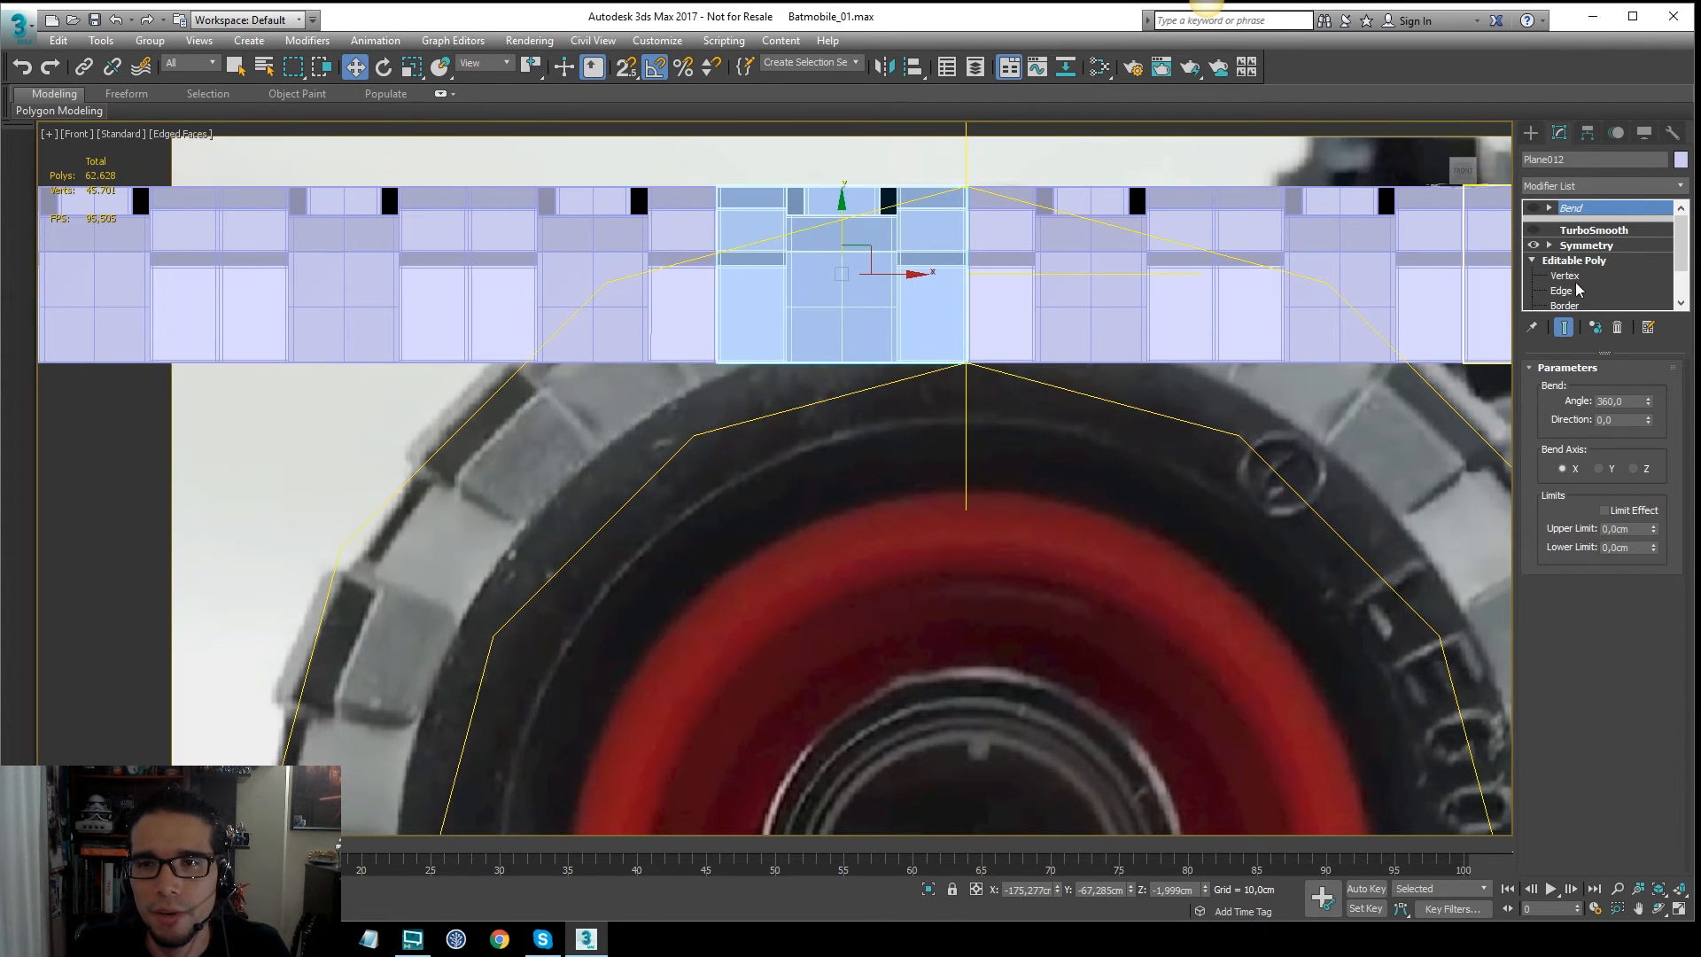
left_click(1569, 275)
left_click_drag(1019, 410, 581, 357)
scroll(843, 344, "up", 5)
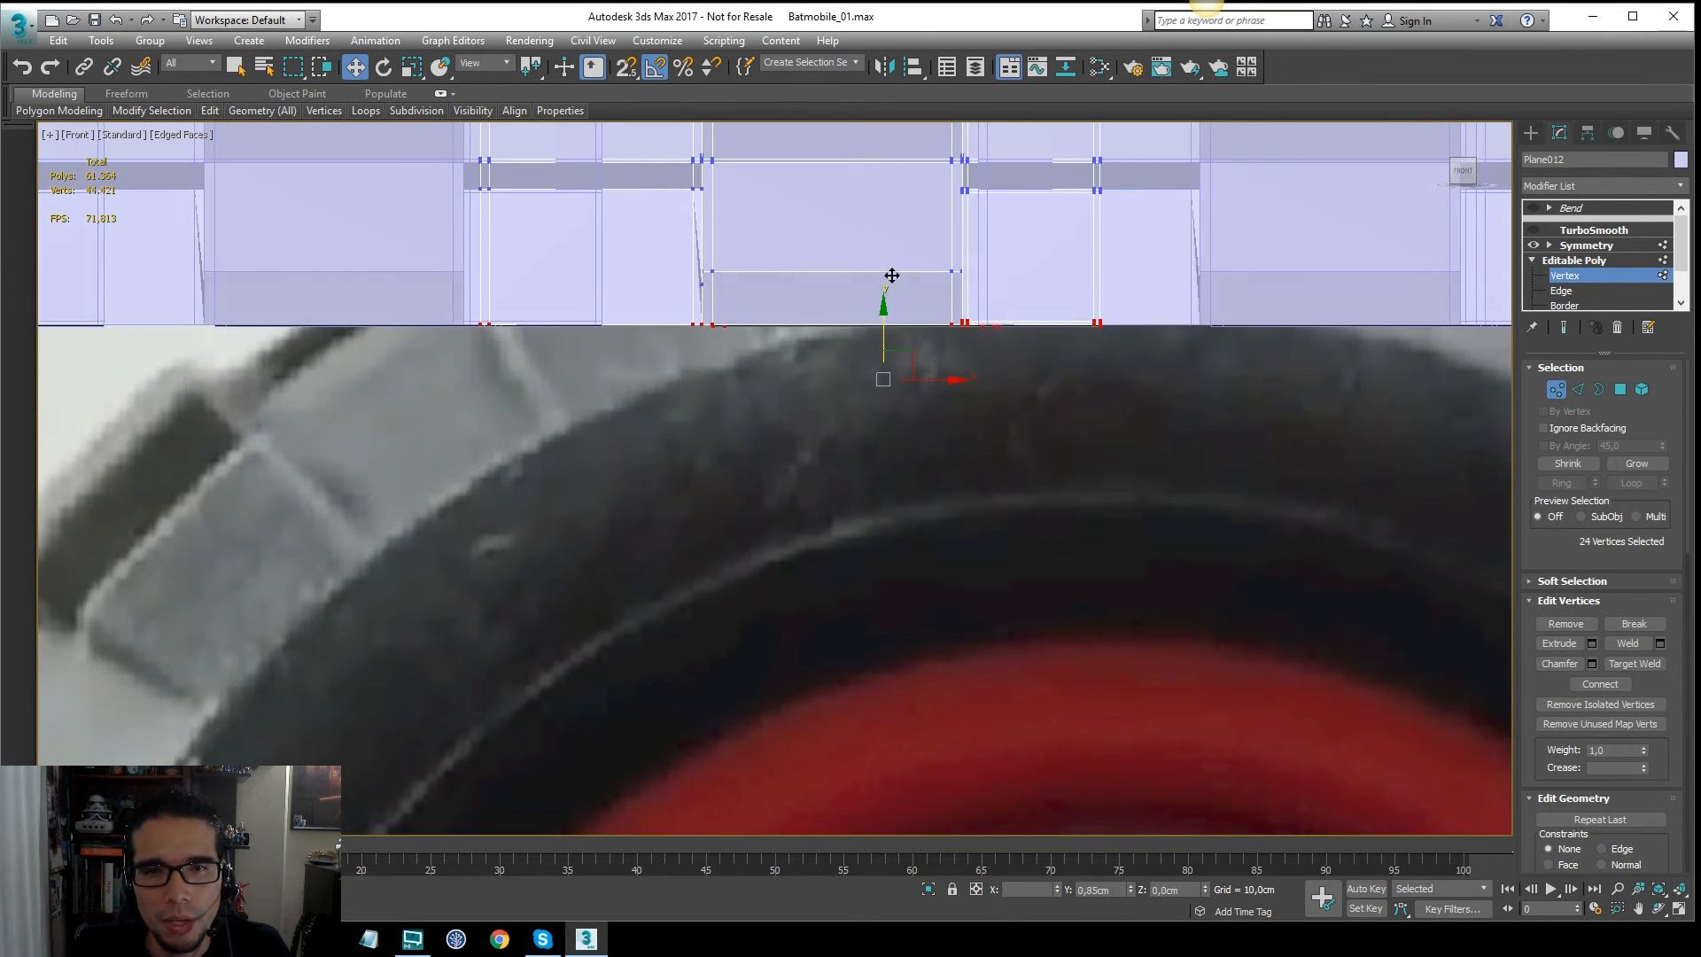
left_click_drag(892, 275, 901, 229)
scroll(847, 308, "down", 5)
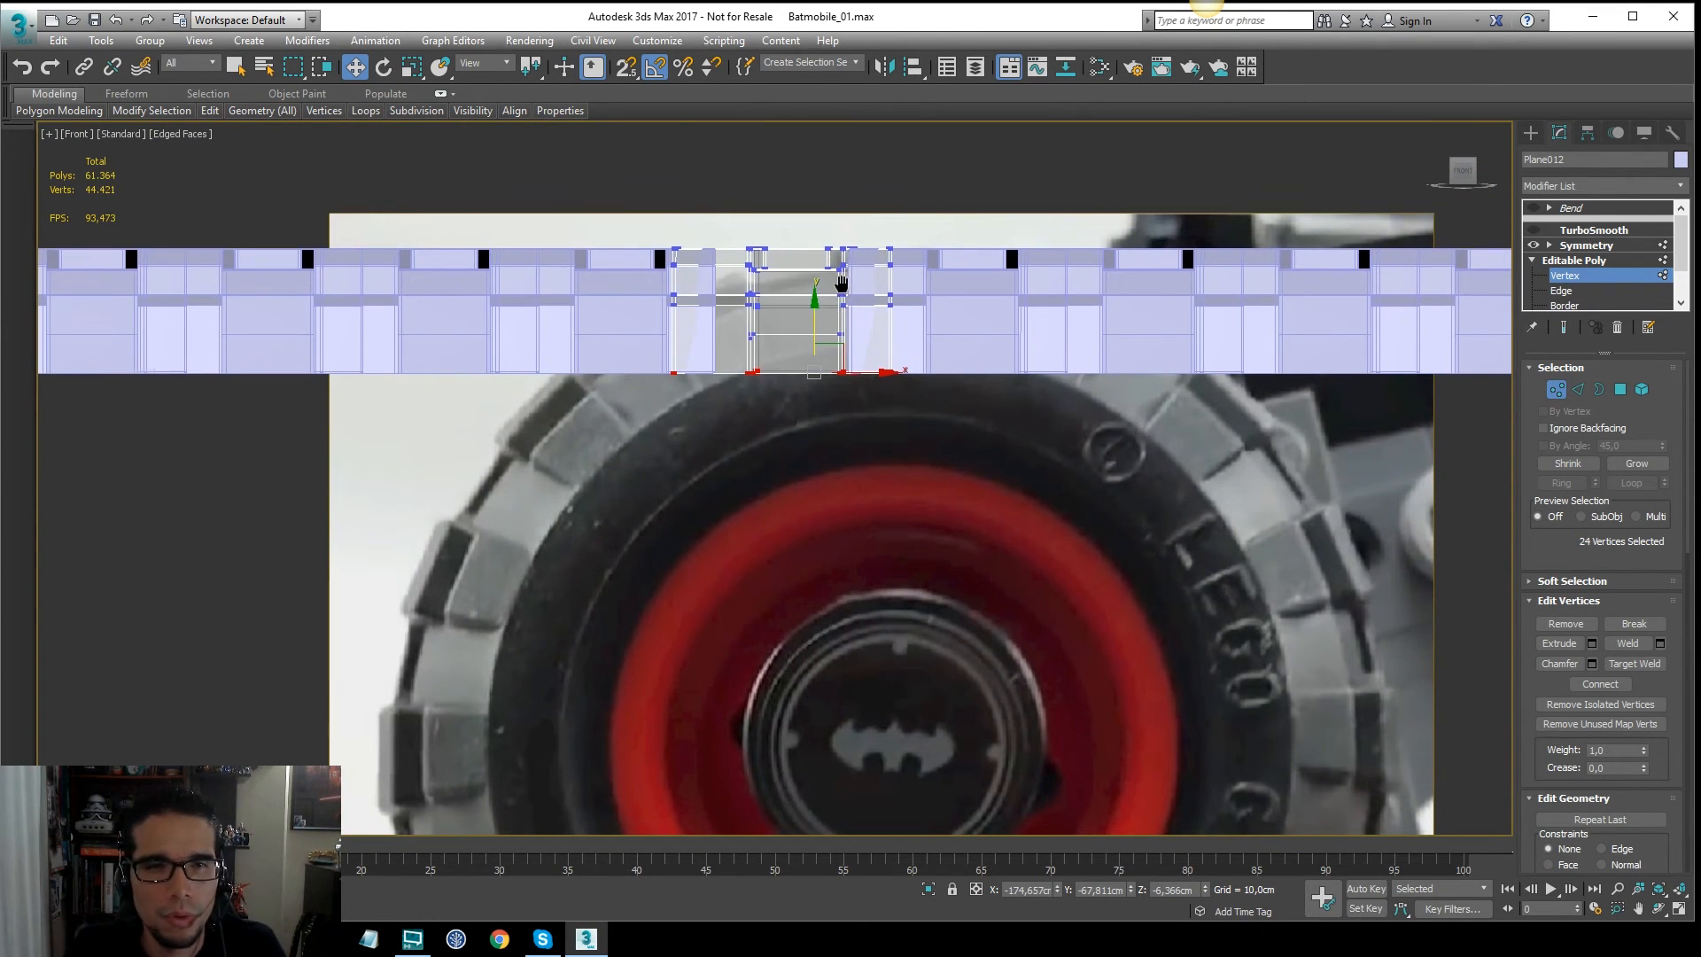
middle_click_drag(844, 289, 875, 293)
left_click(1575, 259)
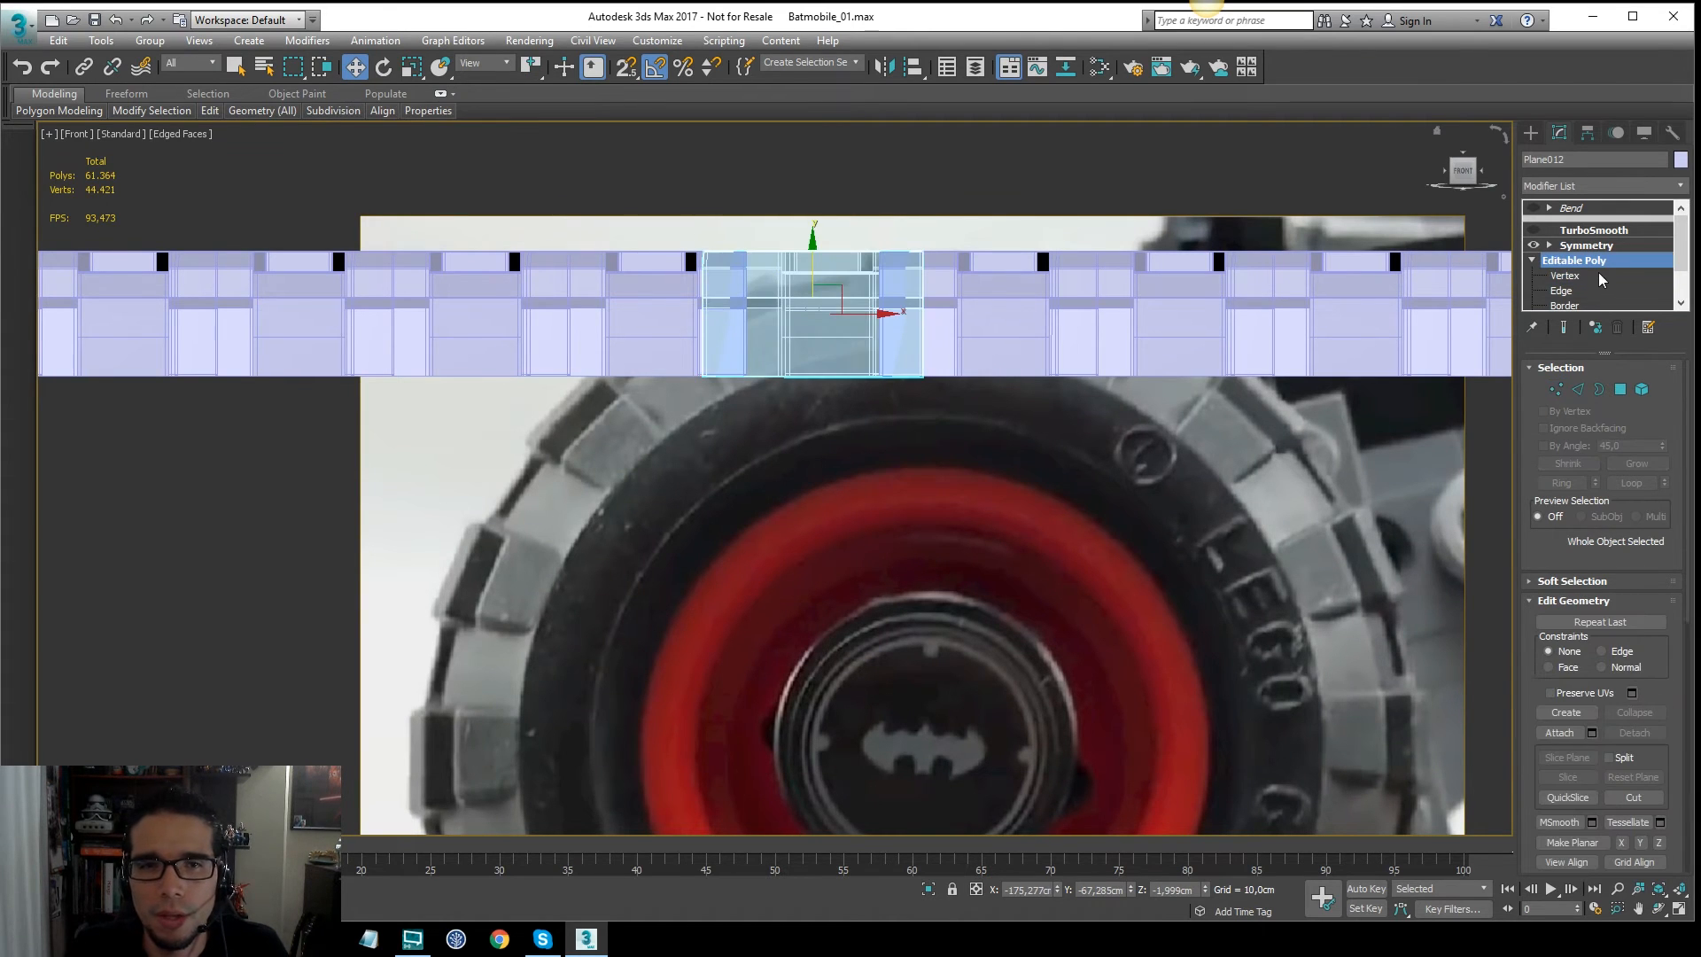
Step: Display all the tread sections in the straight row as boxes, except one section near the top of the reference tyre
middle_click_drag(929, 234, 927, 271)
scroll(927, 272, "down", 5)
key("F3")
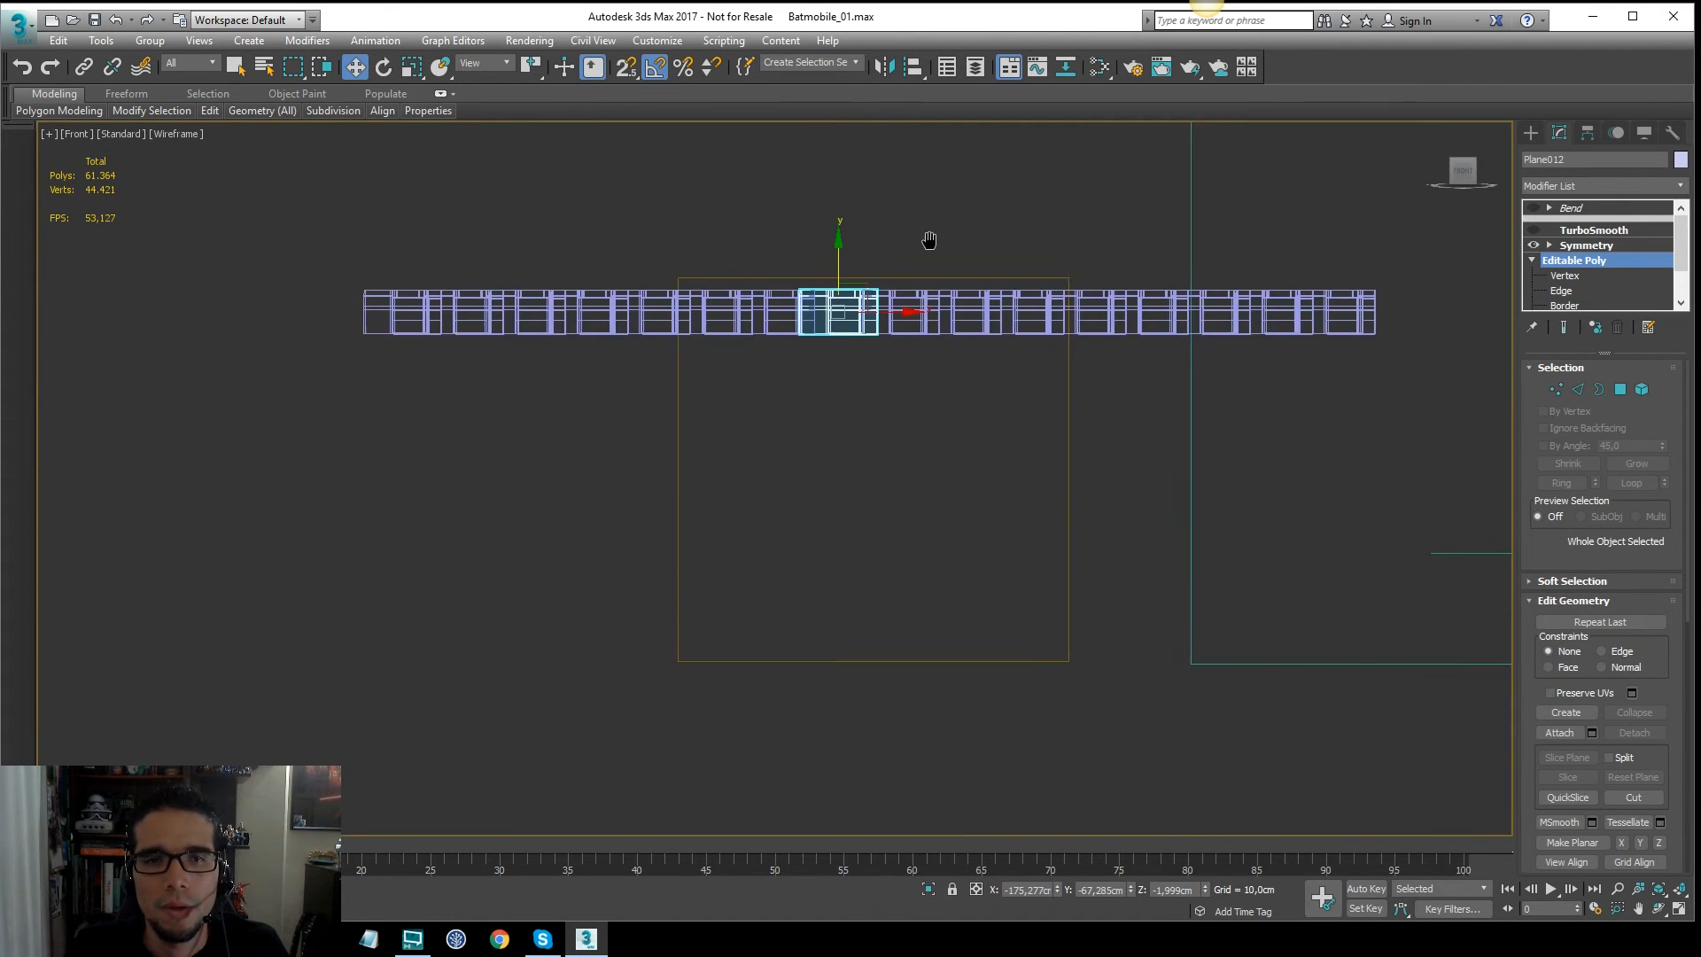
left_click_drag(1373, 379, 1373, 379)
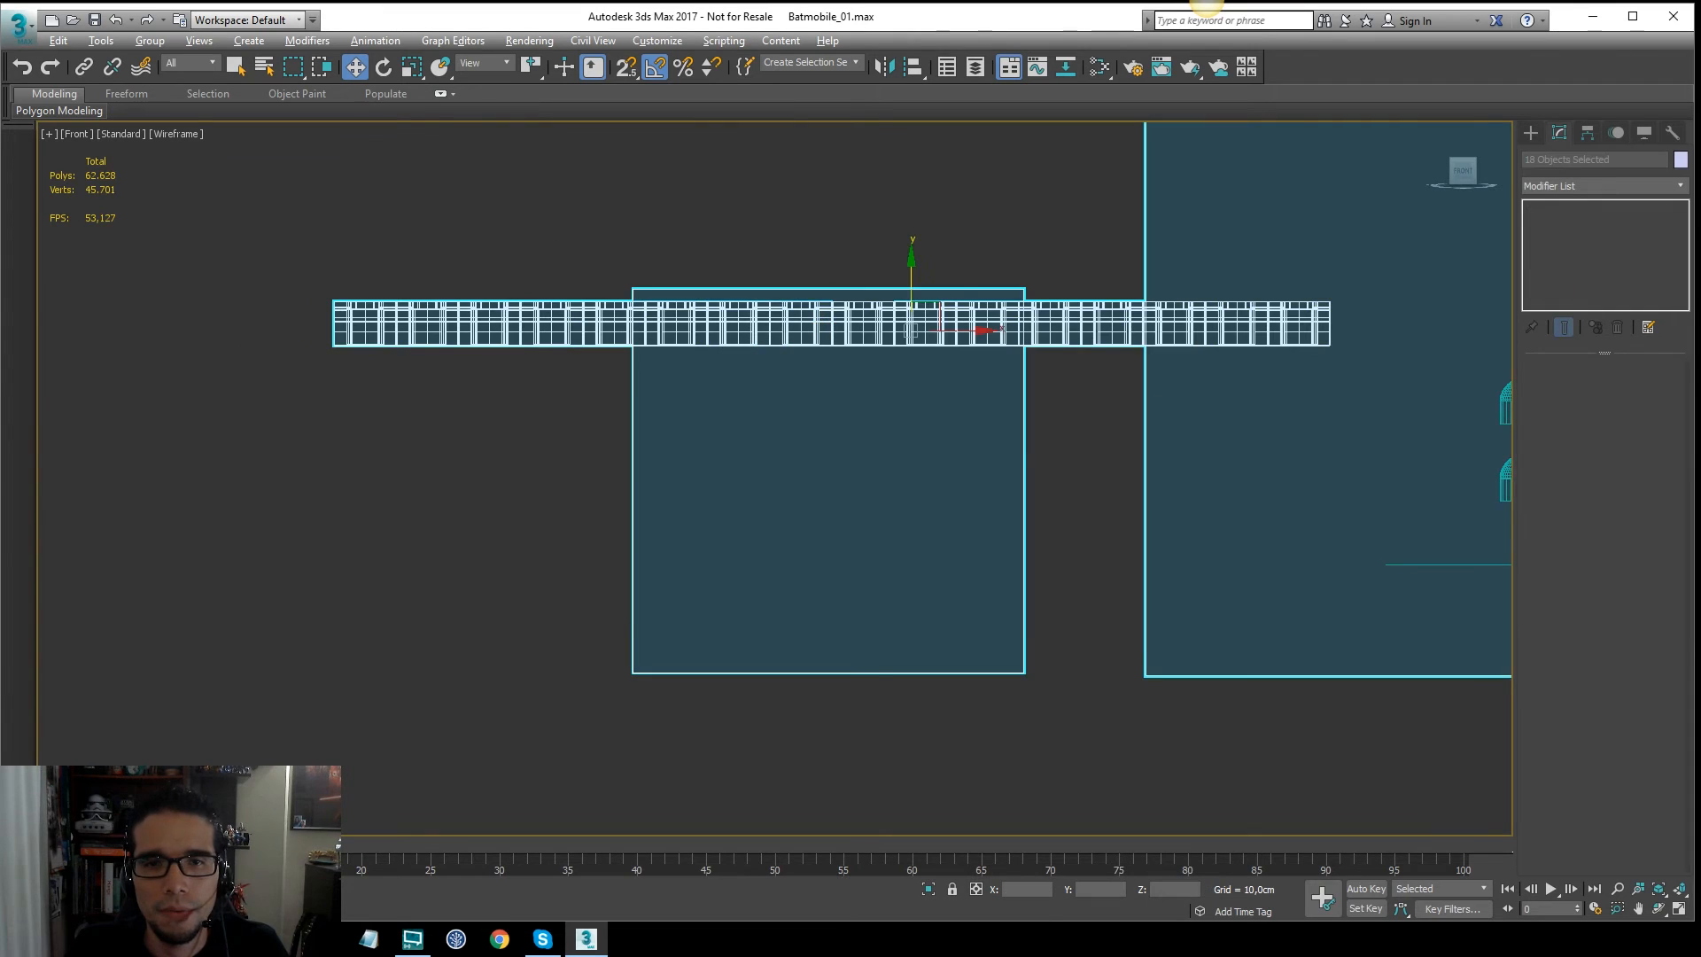
scroll(899, 305, "up", 3)
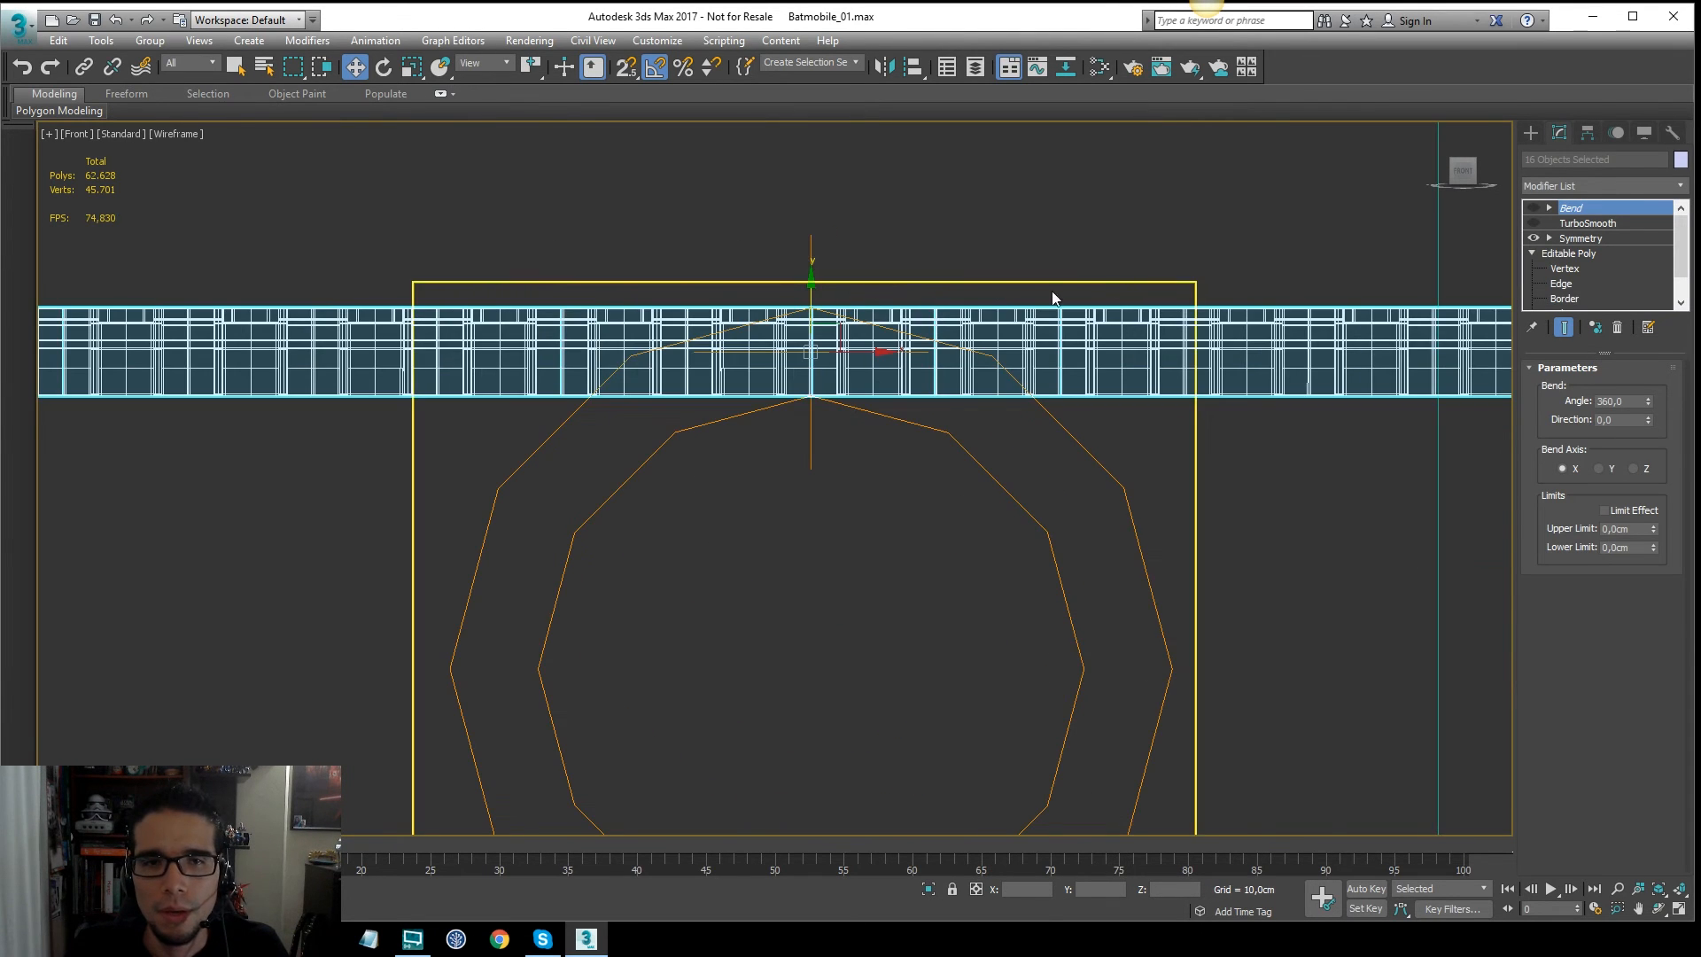
scroll(1051, 296, "up", 5)
left_click(802, 301, "alt")
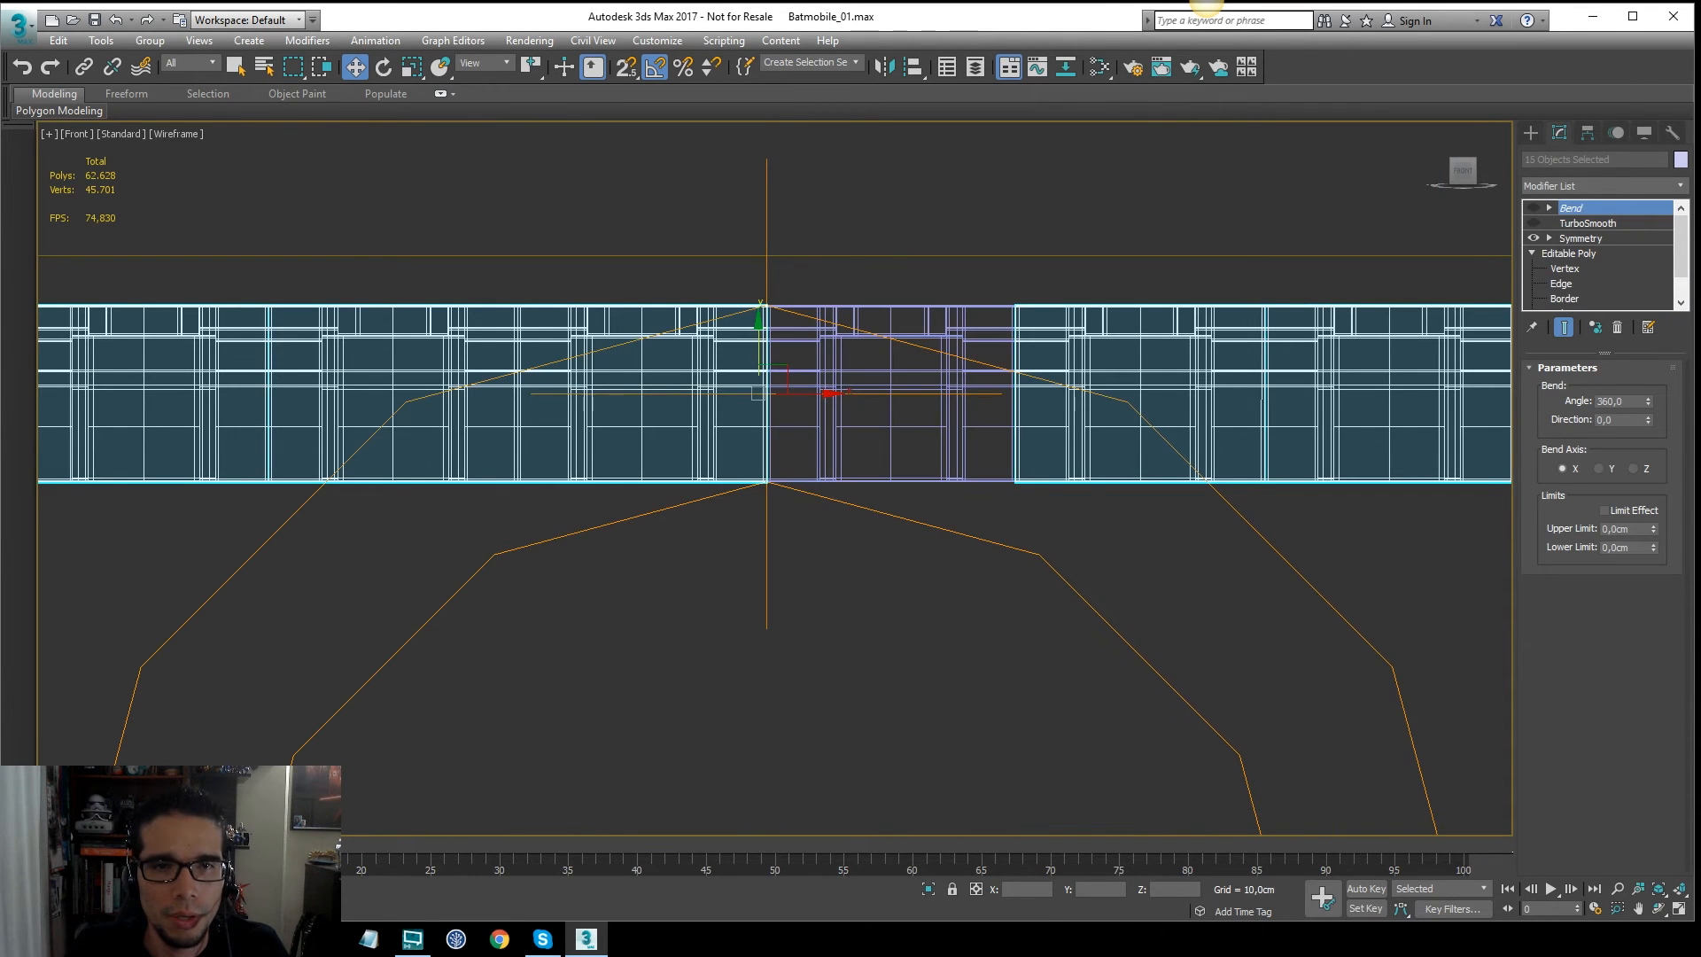
key("F3")
middle_click_drag(1055, 284, 1019, 278)
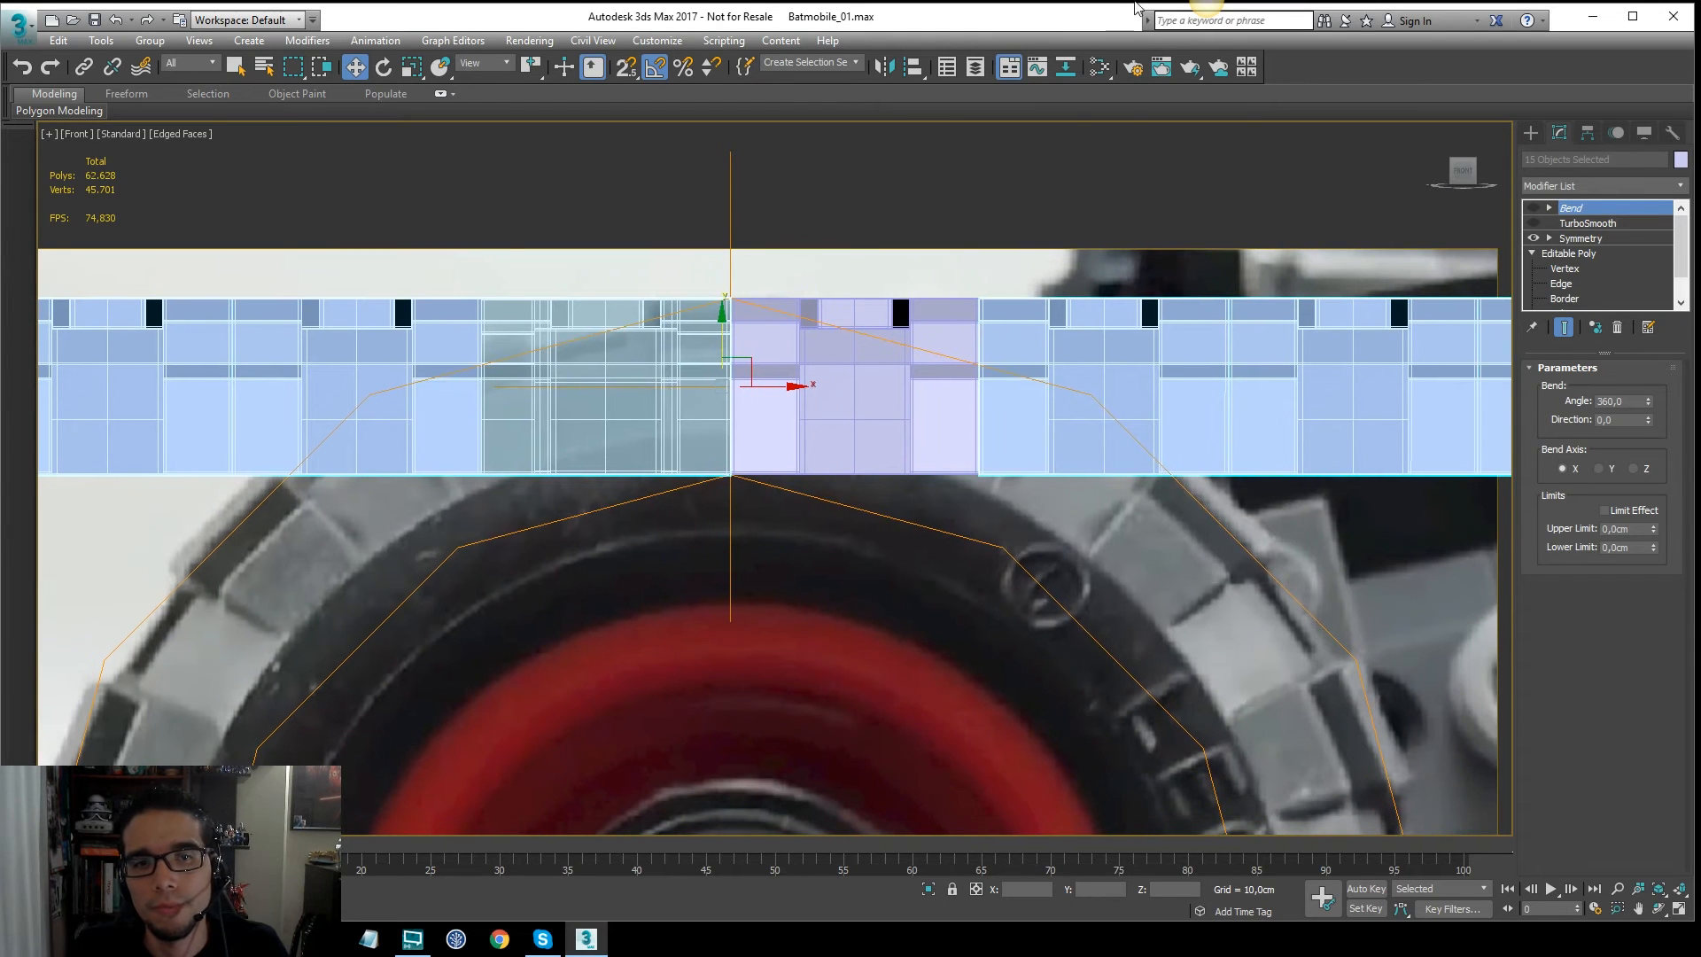
left_click(1645, 132)
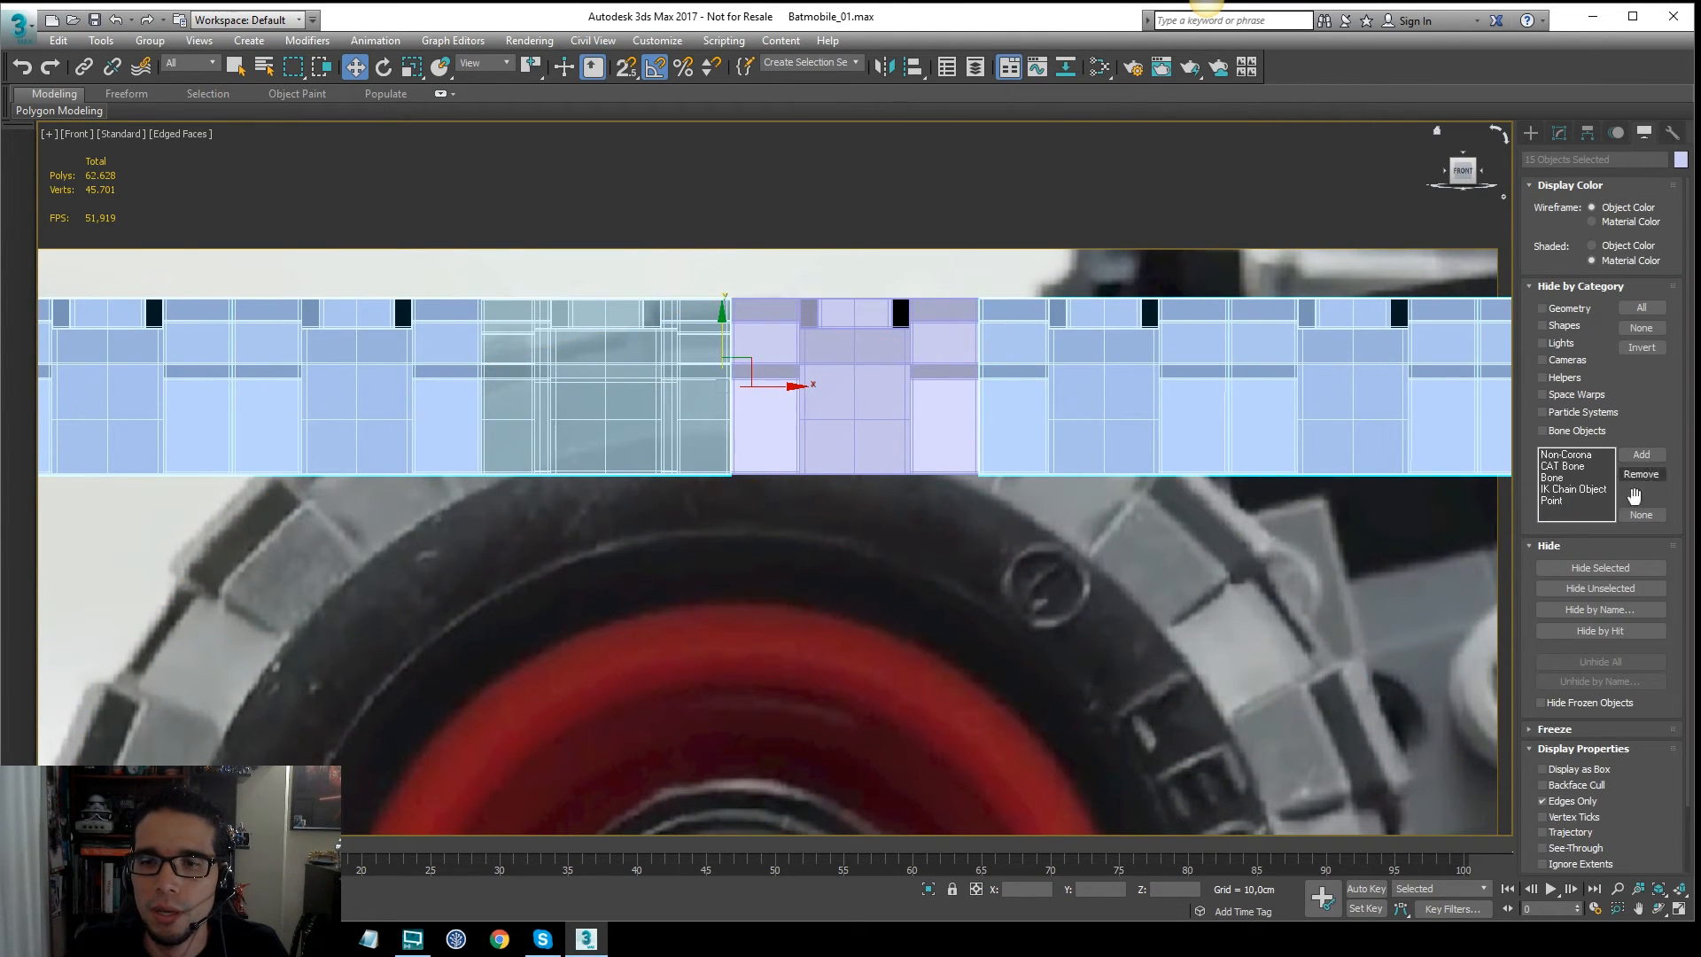
left_click(1582, 770)
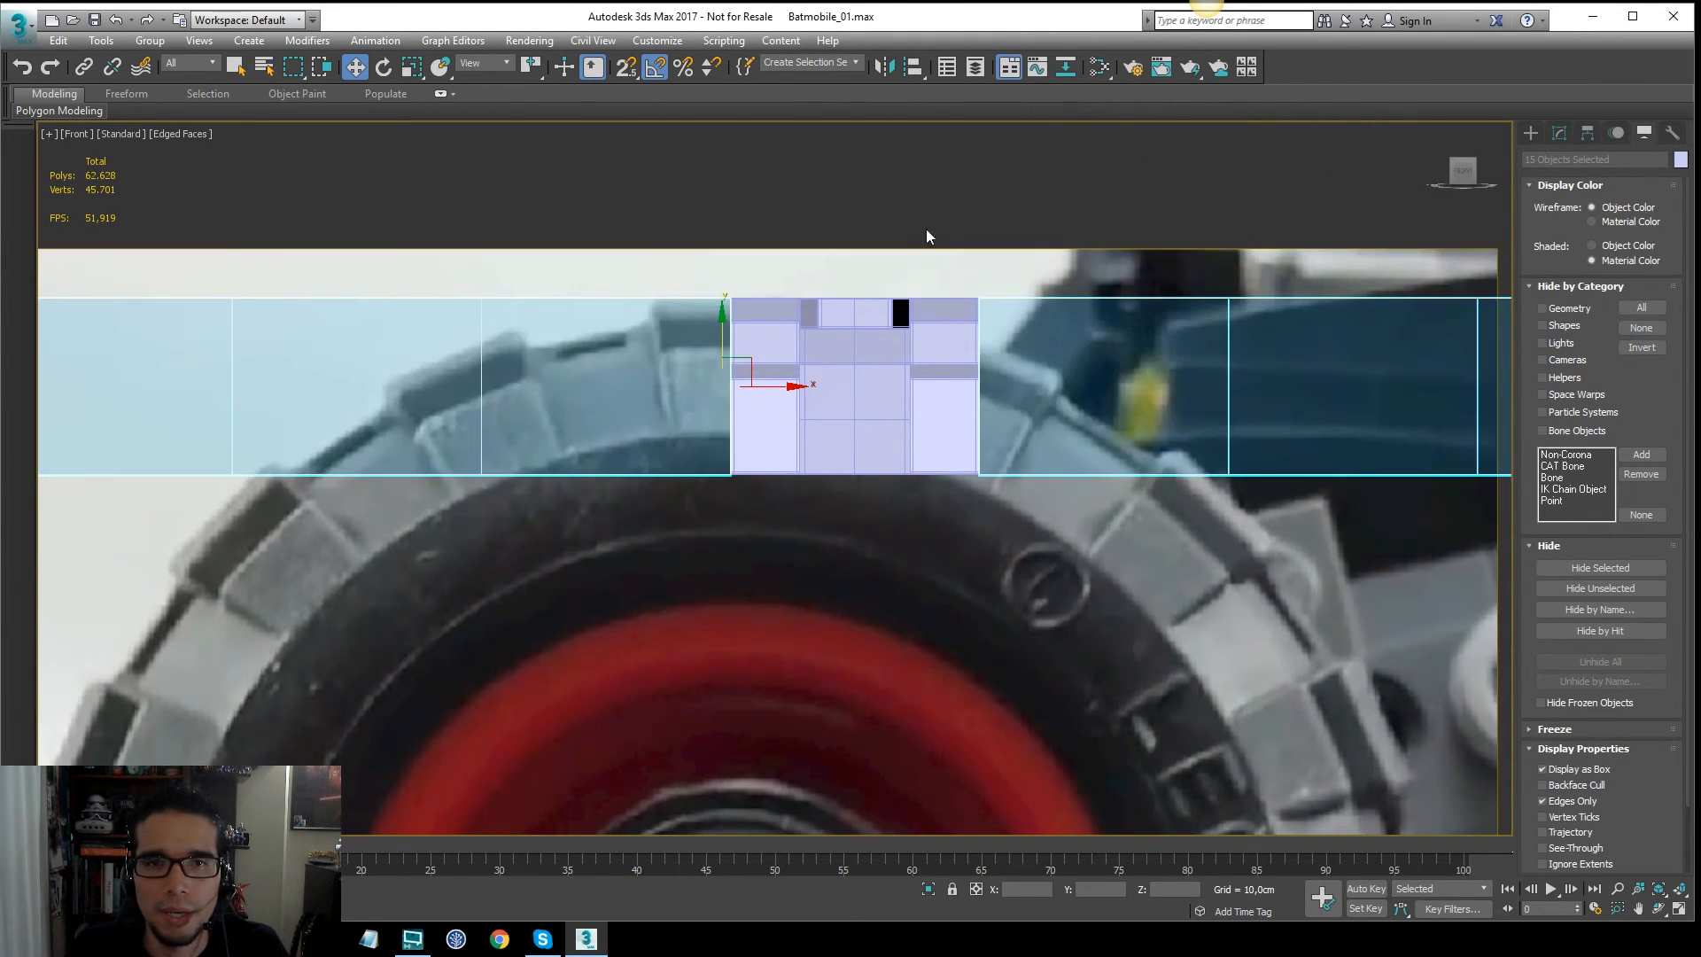
left_click(964, 208)
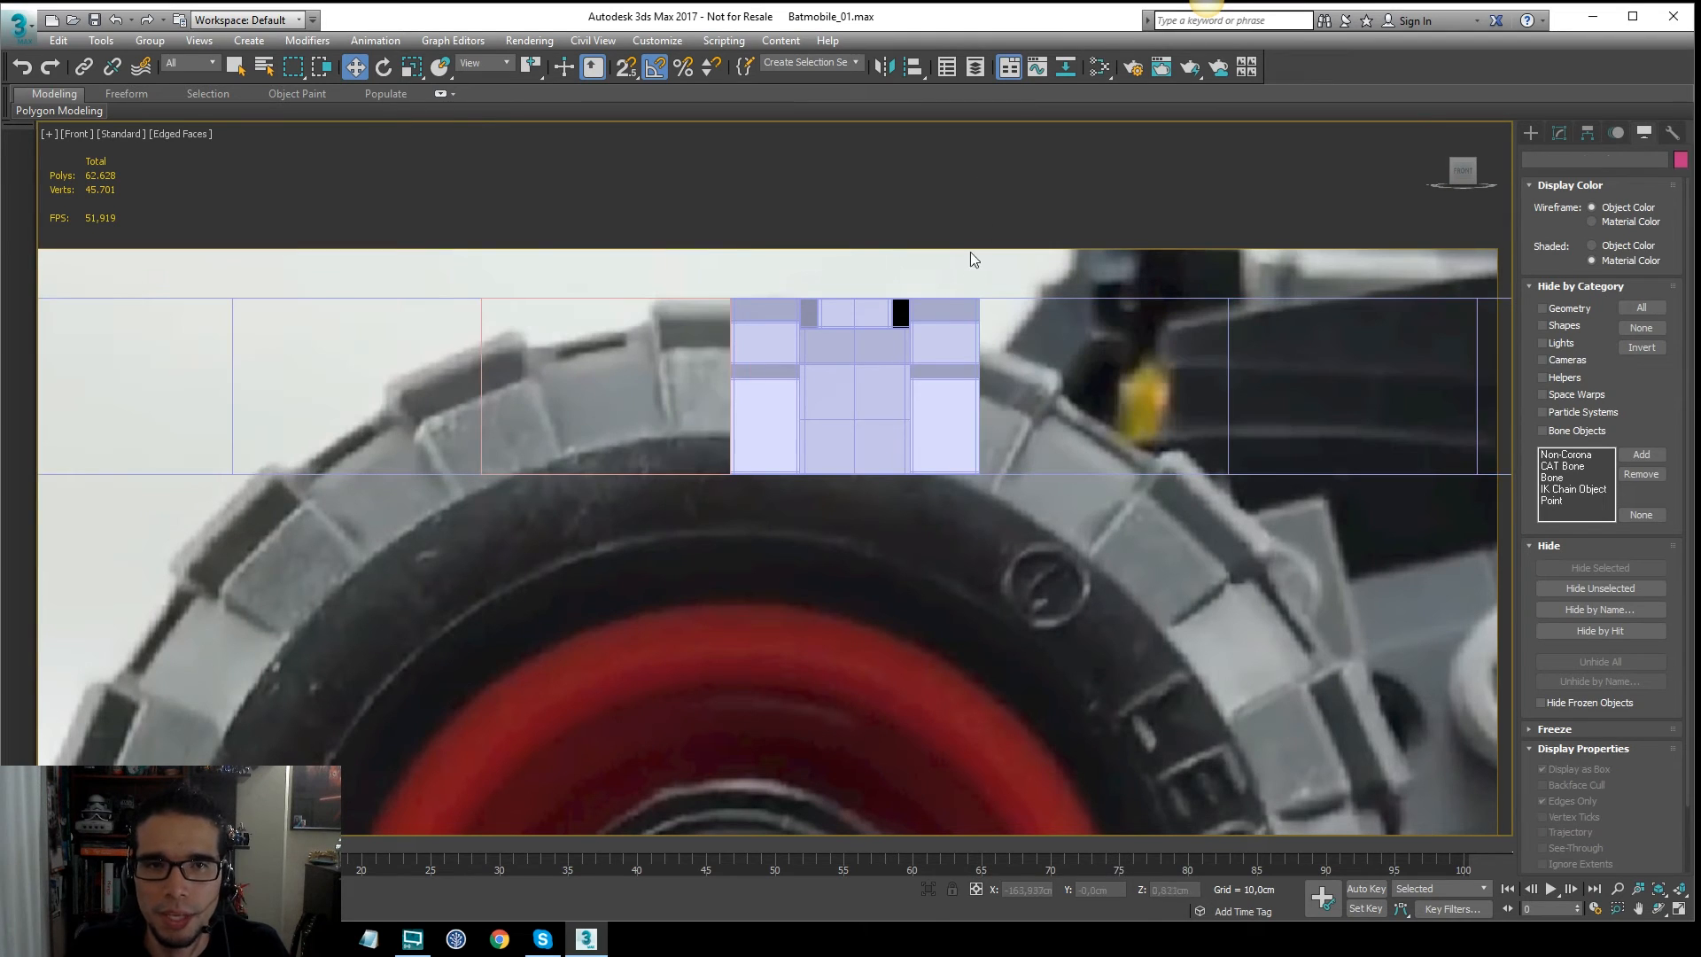
Step: Select the tread section still shown in full and open its Editable Poly for edge editing
left_click(898, 342)
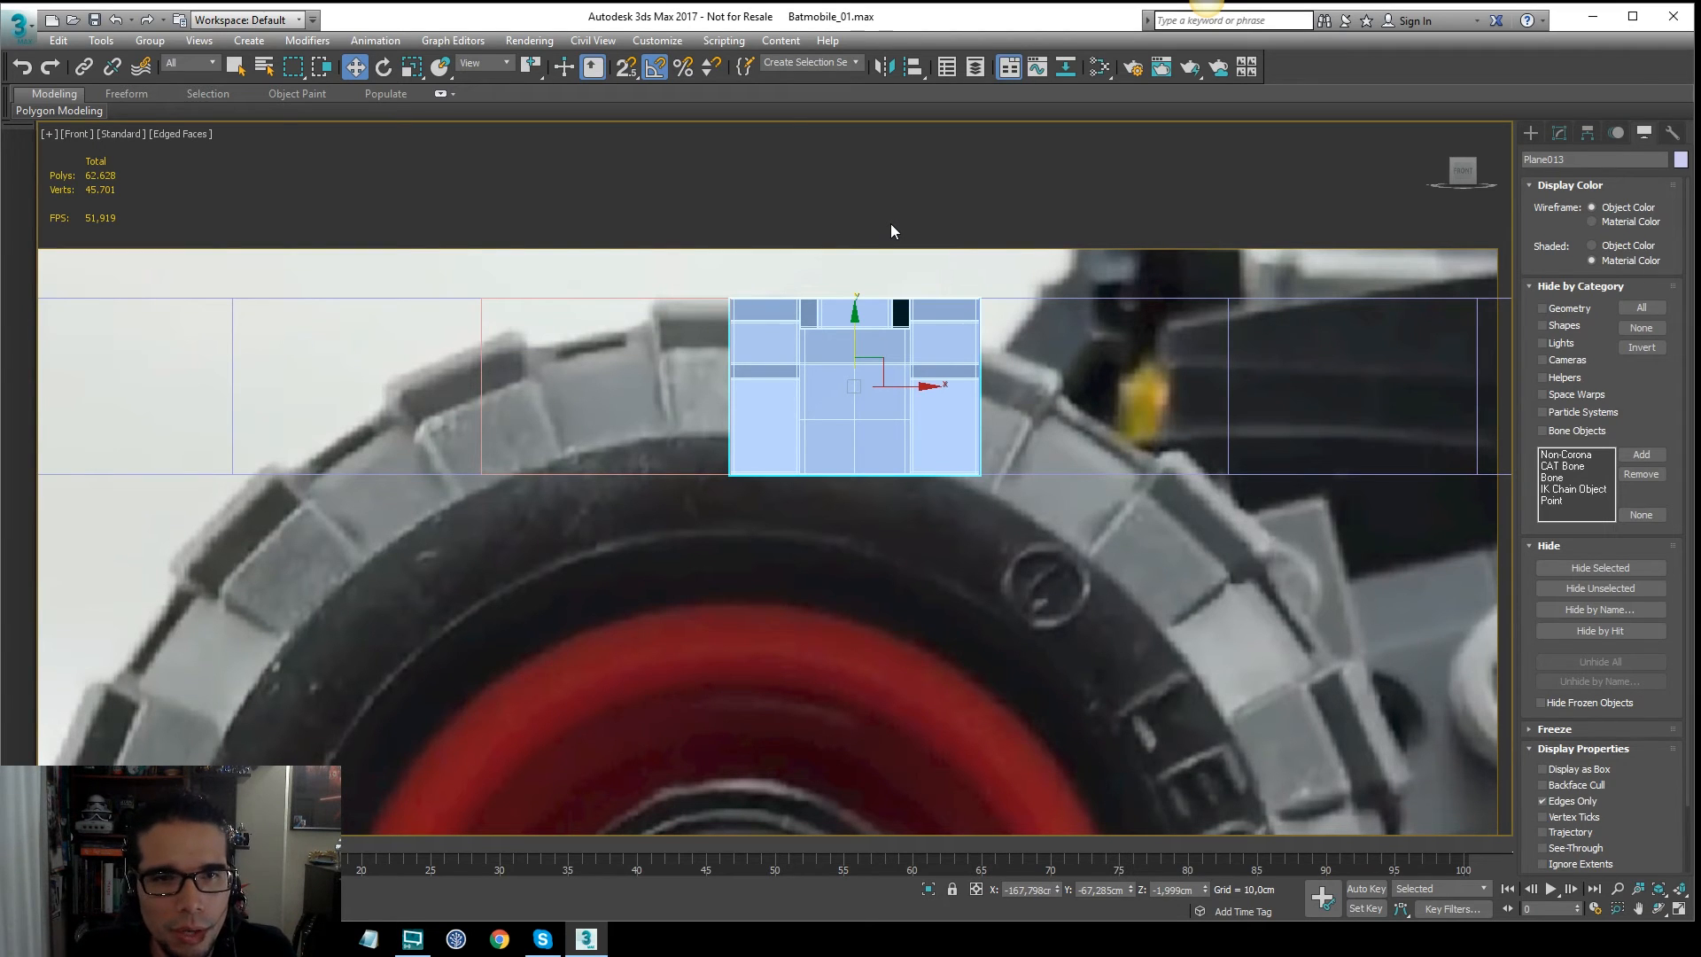
middle_click_drag(926, 394, 990, 383)
scroll(937, 334, "up", 2)
middle_click_drag(936, 334, 964, 343)
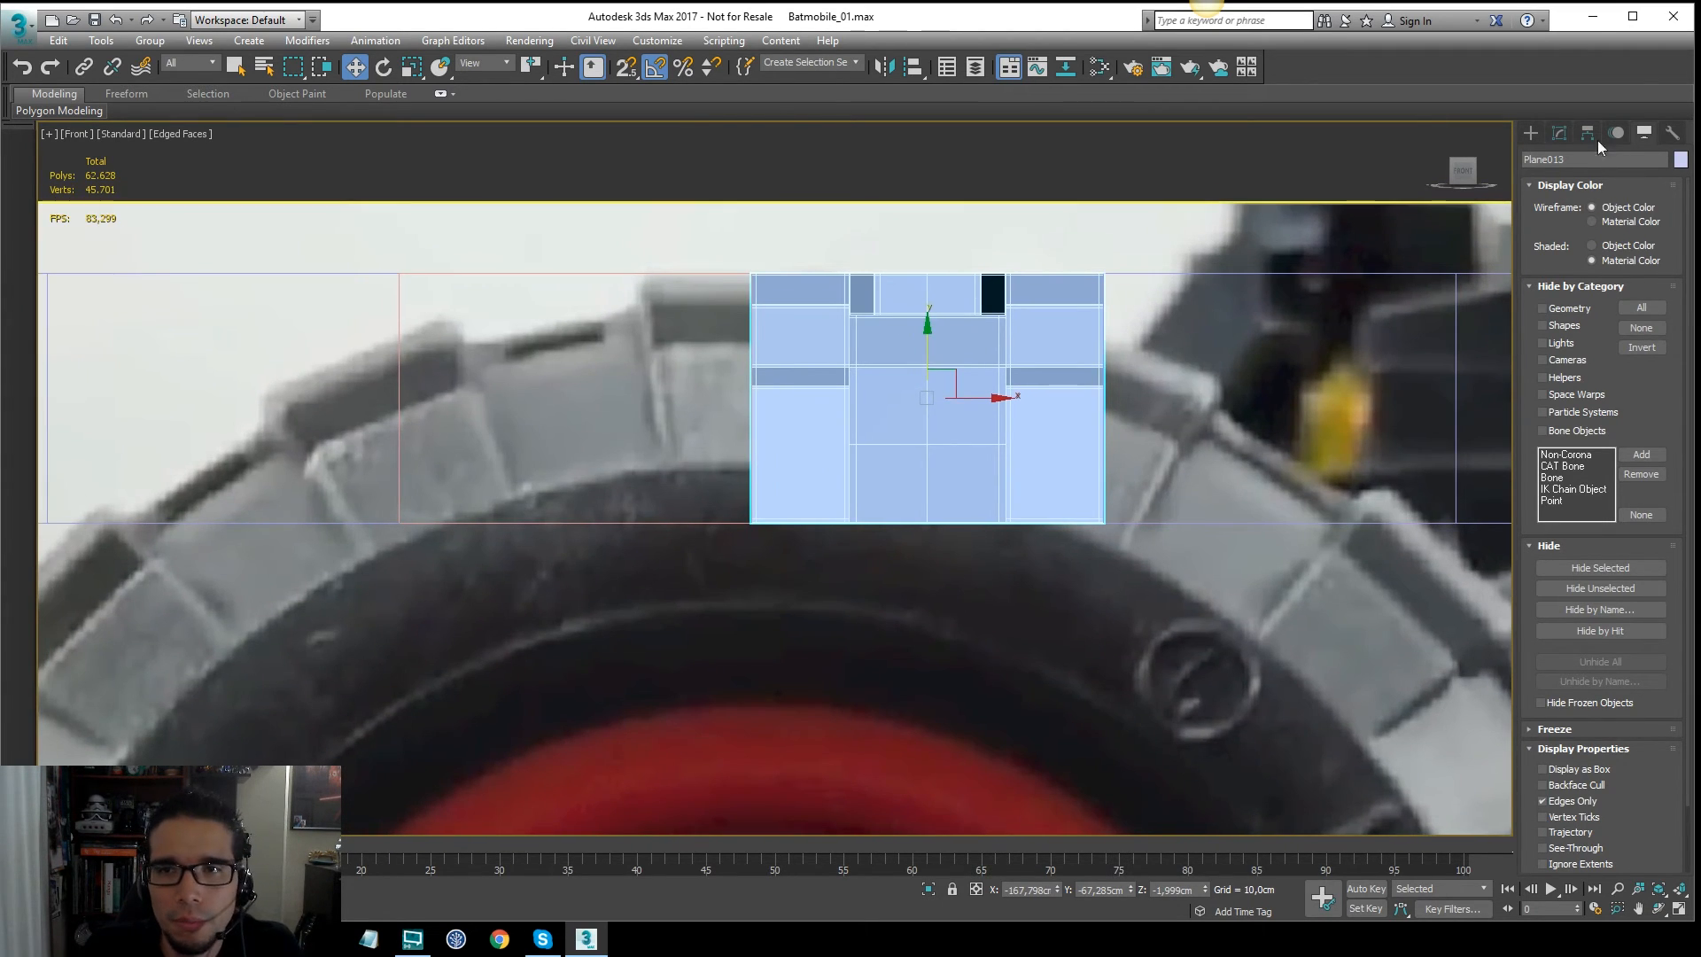
left_click(1559, 133)
left_click(1585, 278)
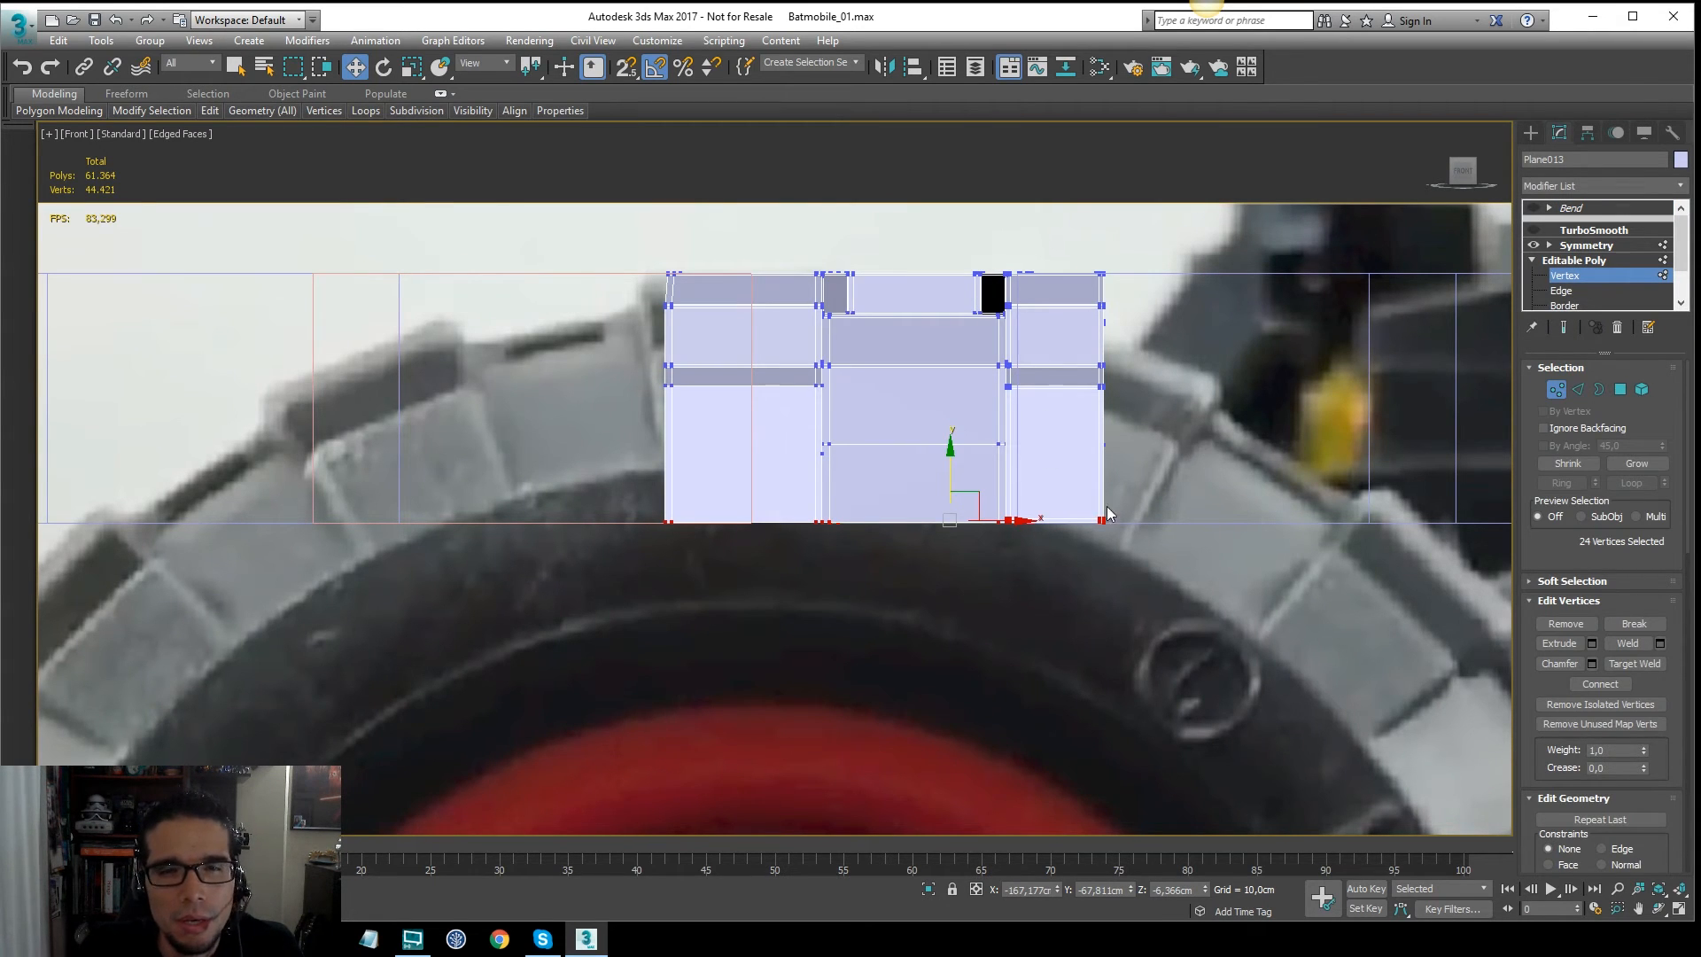
key("2")
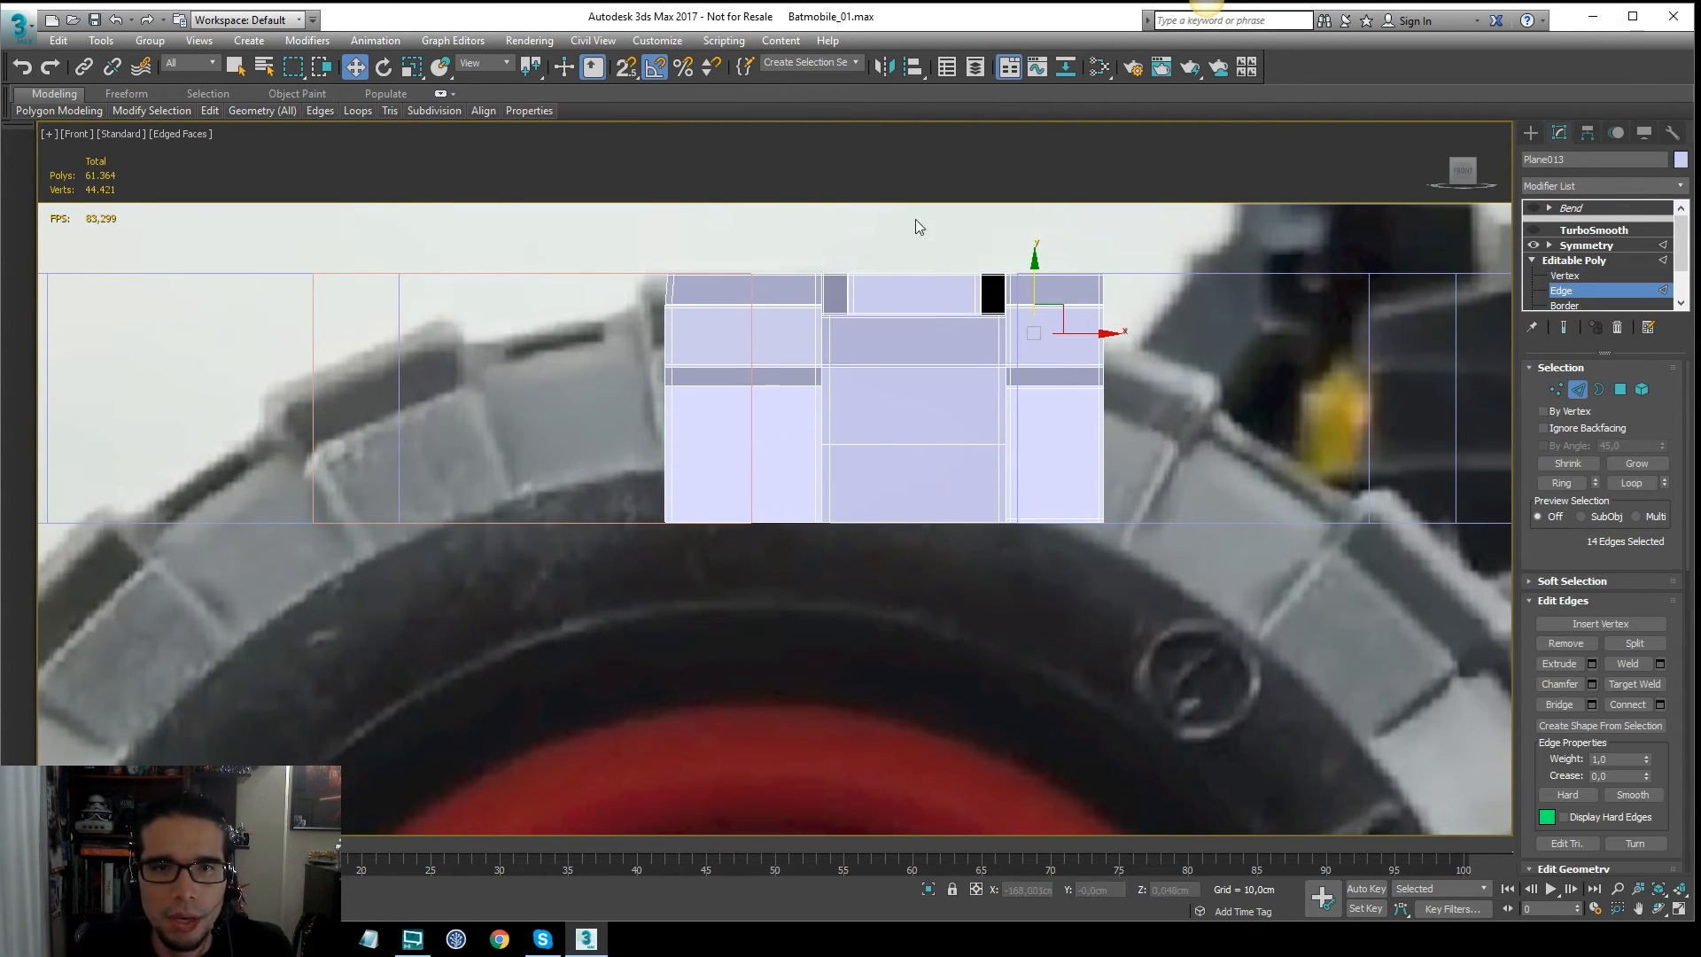
Step: Try connecting the section's crosswise edges with the stored Connect settings
left_click_drag(913, 265, 896, 682)
right_click(924, 350)
left_click(894, 411)
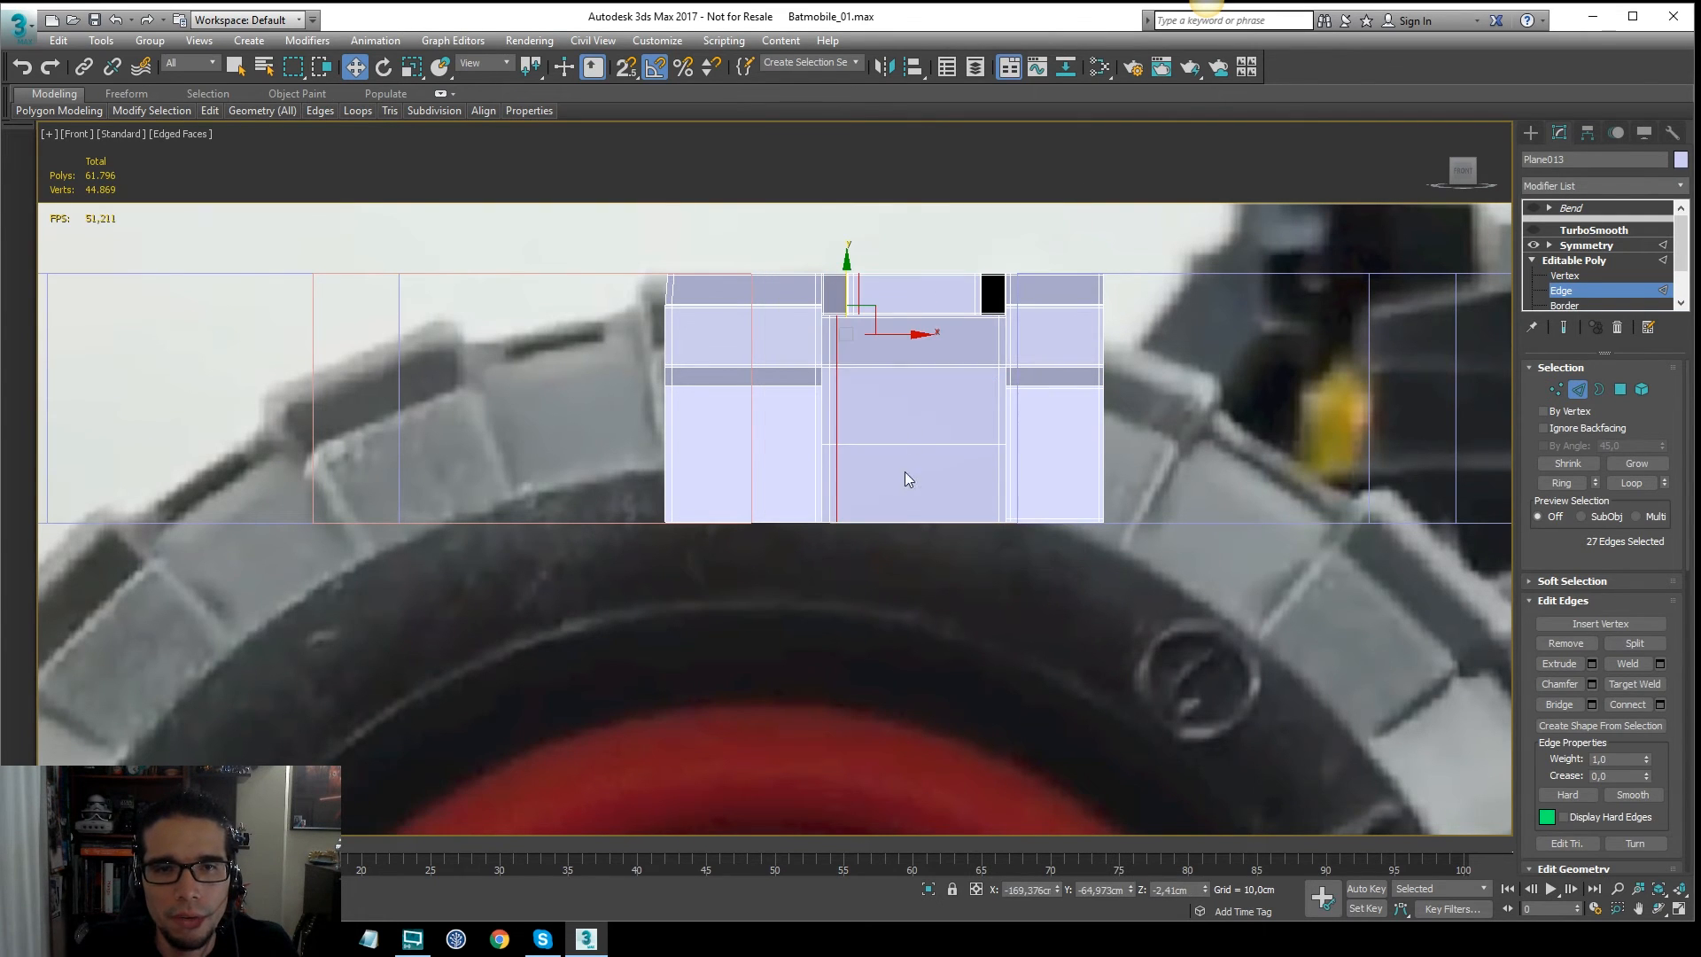
Step: Connect the section's crosswise edges with one centred segment at slide 0, and delete the polygons of the half left of it
right_click(908, 359)
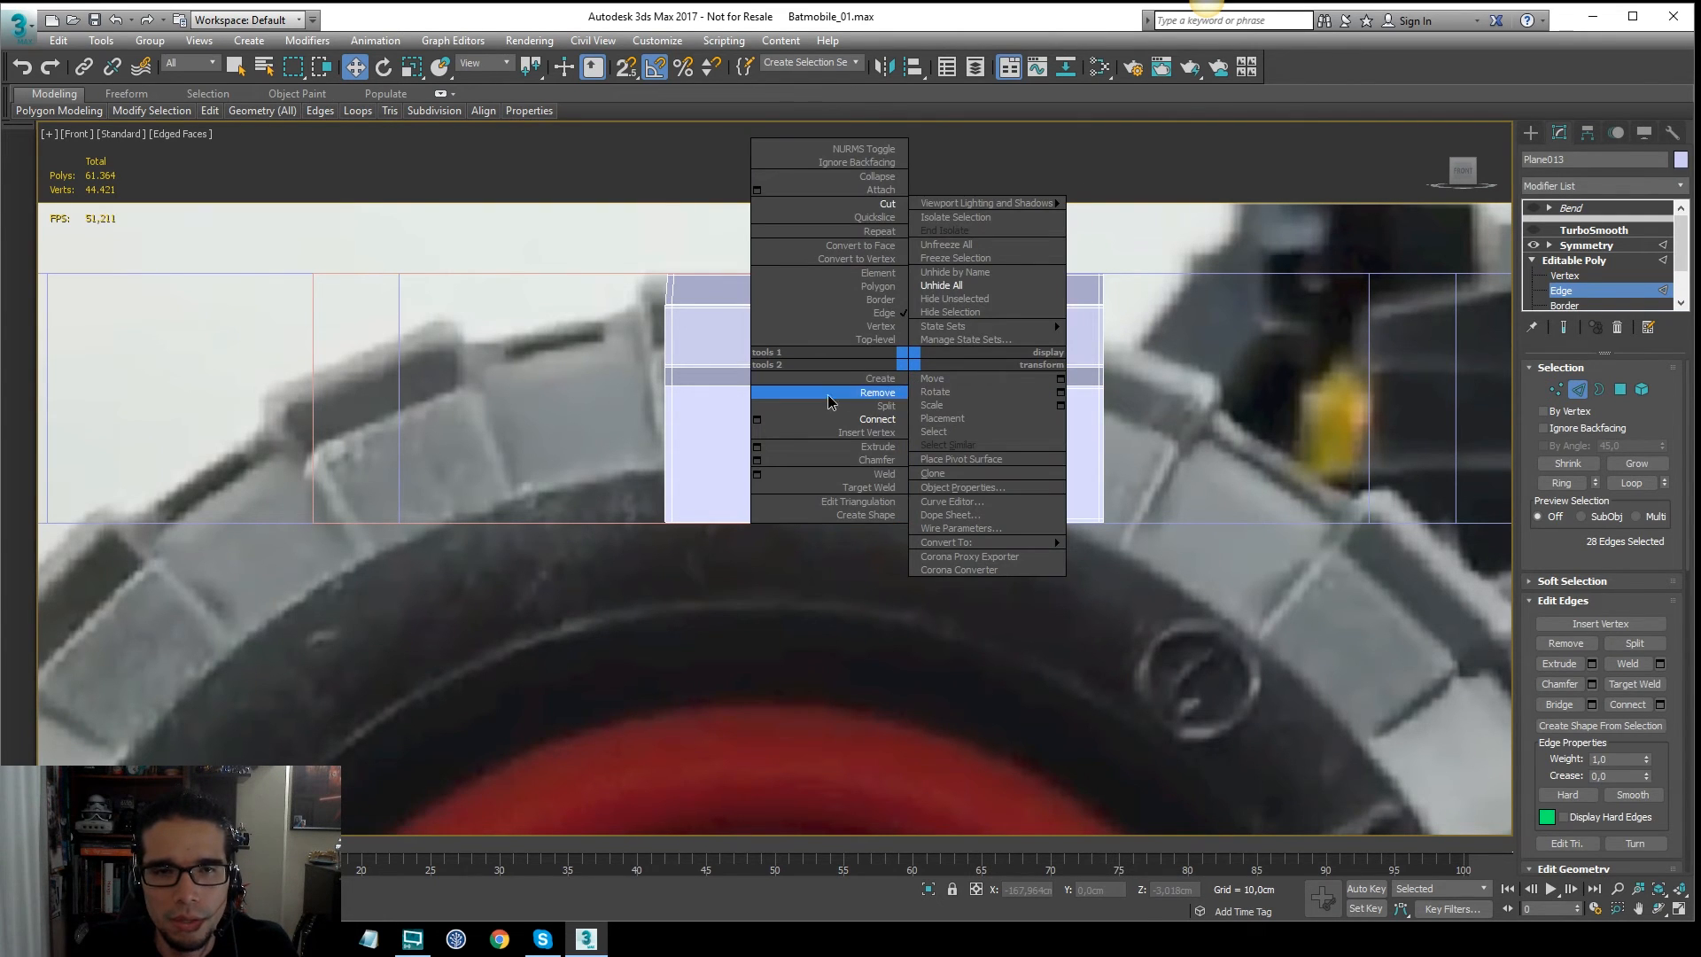
left_click(757, 419)
right_click(788, 540)
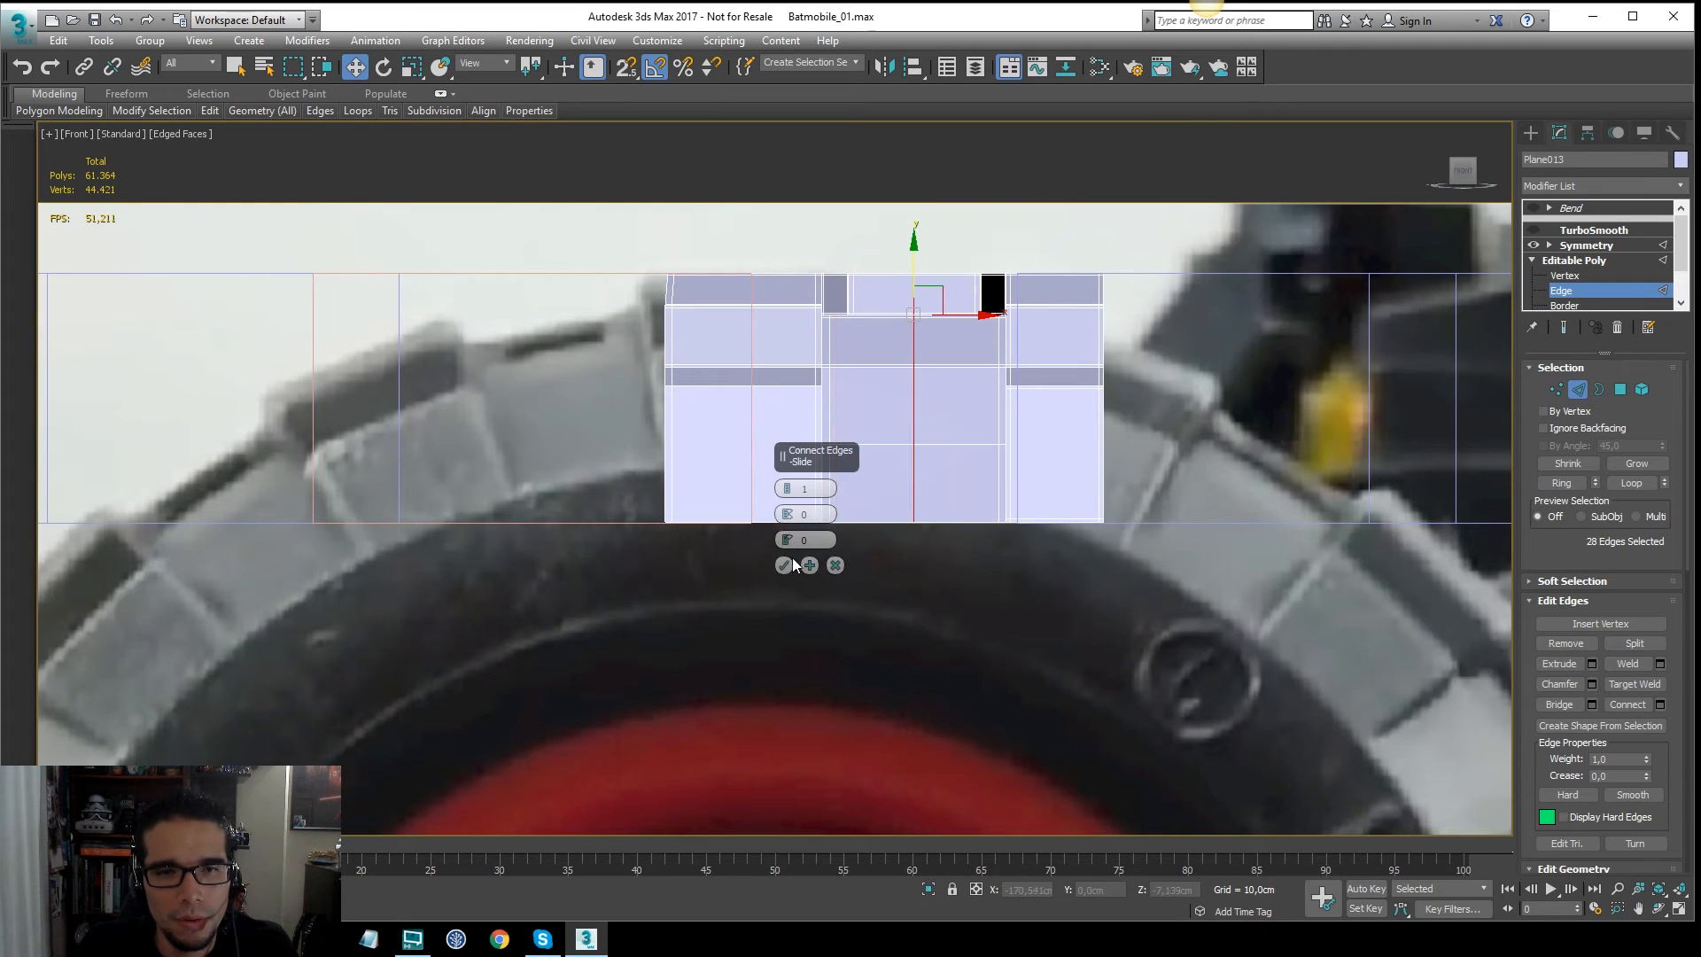
left_click(791, 558)
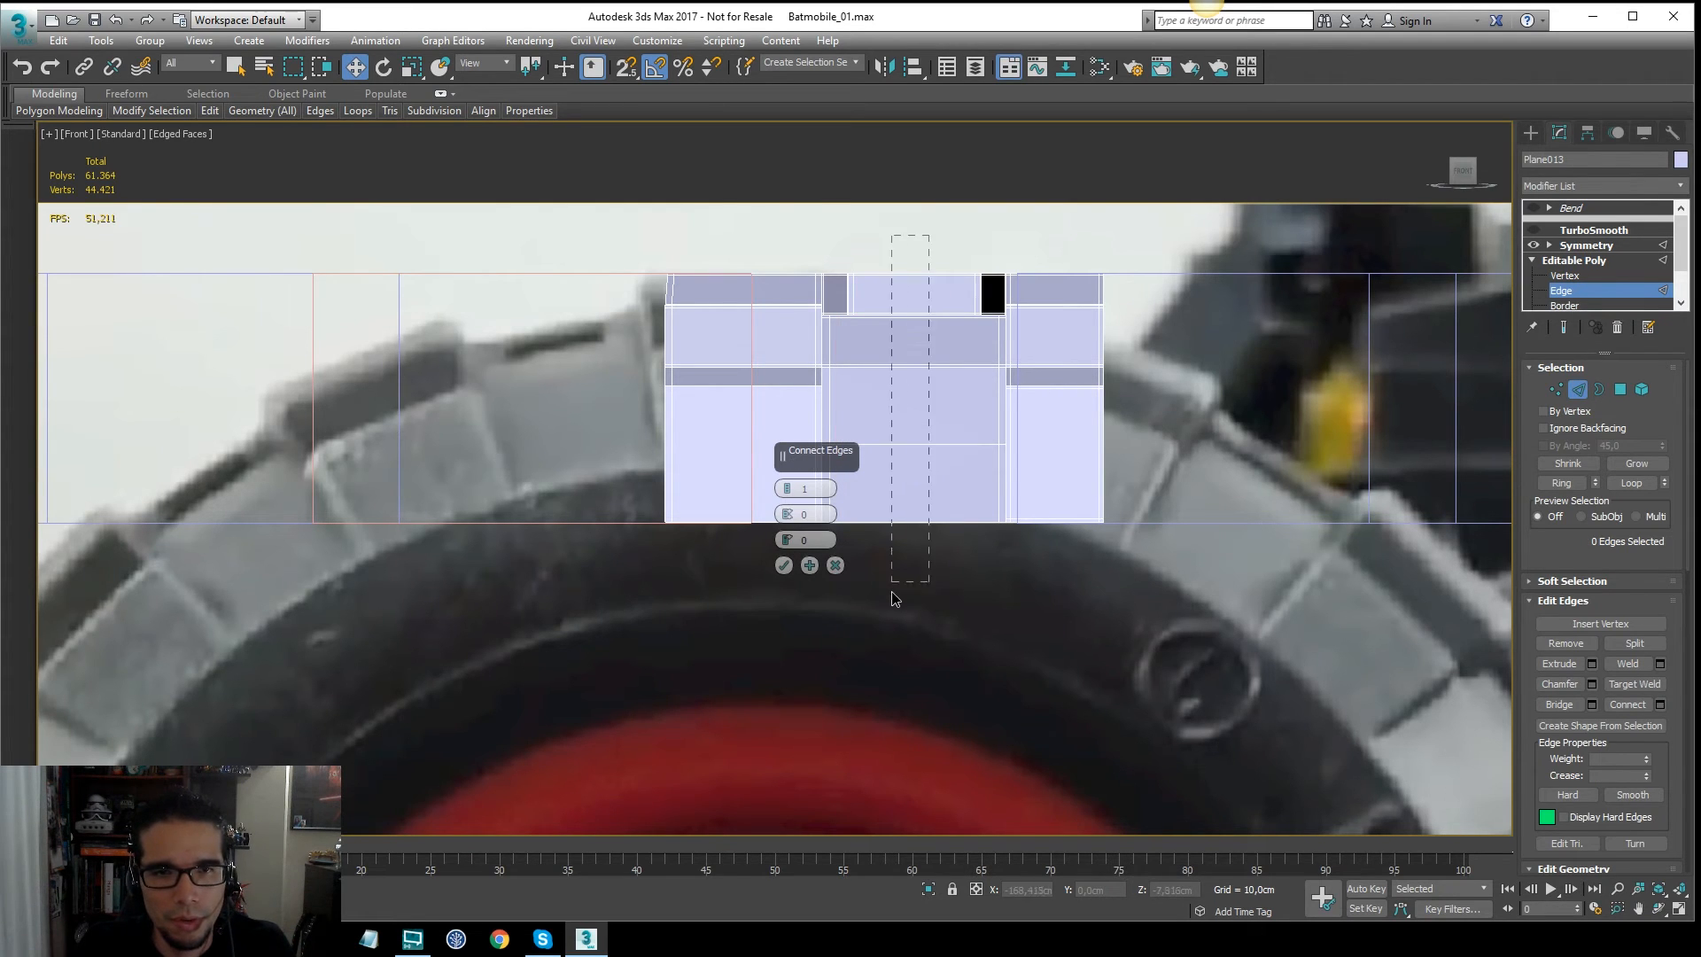
left_click_drag(892, 592, 892, 593)
left_click(786, 566)
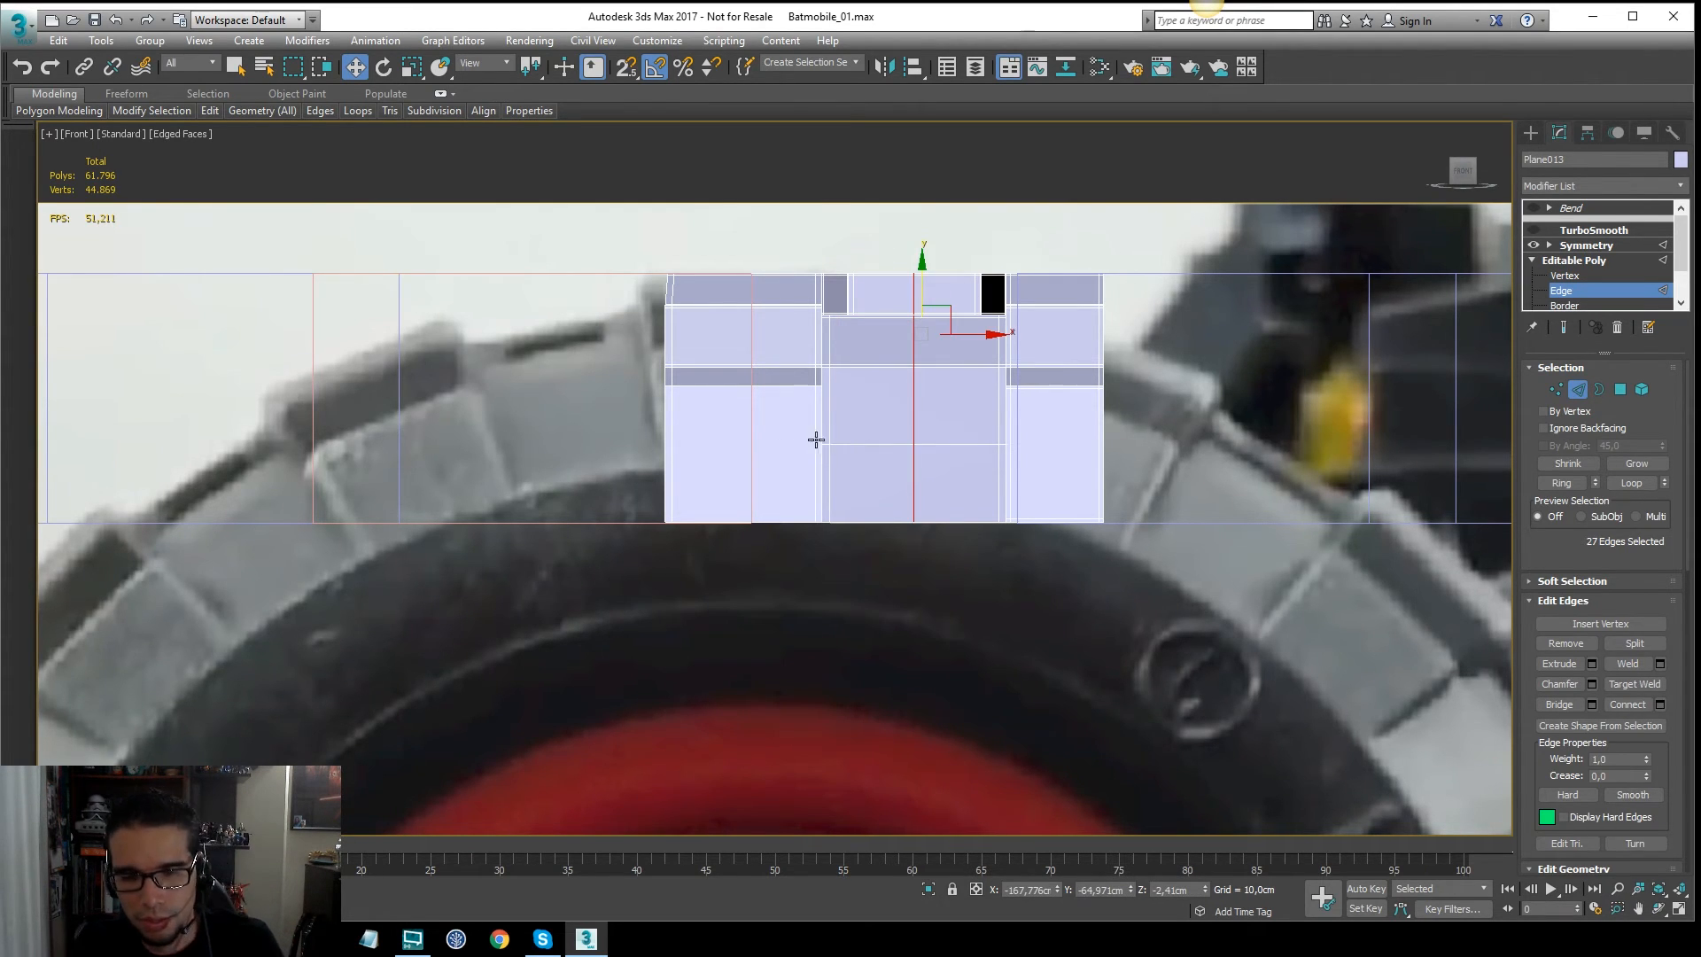
key("4")
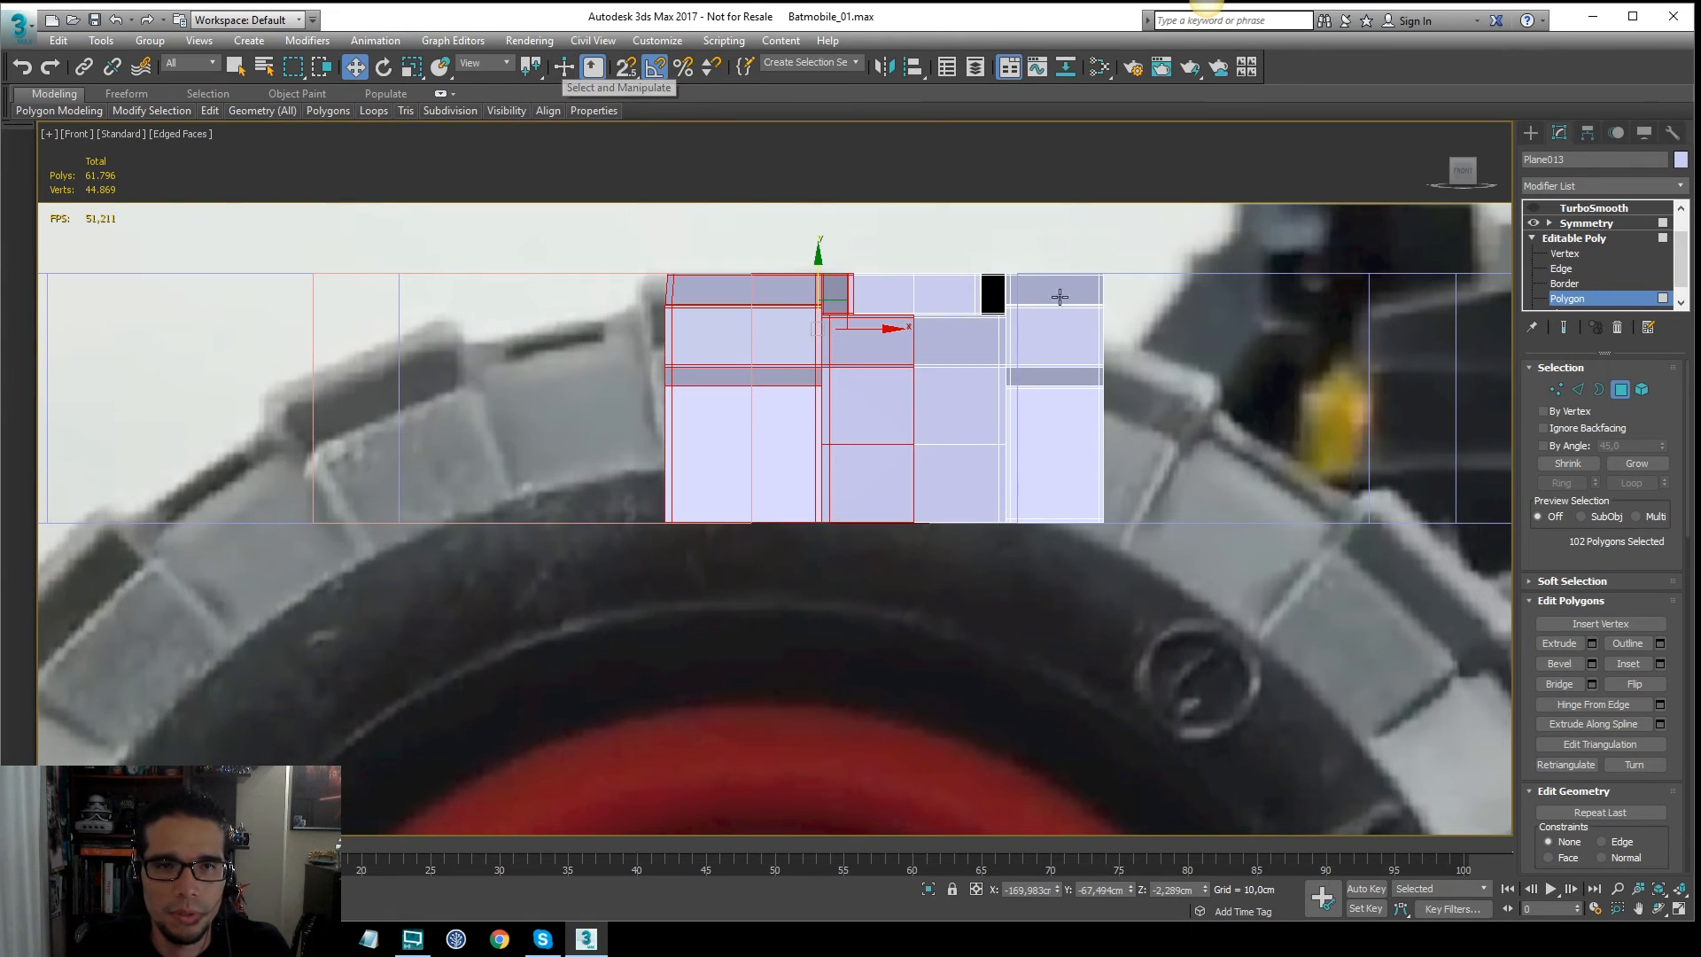
key("Delete")
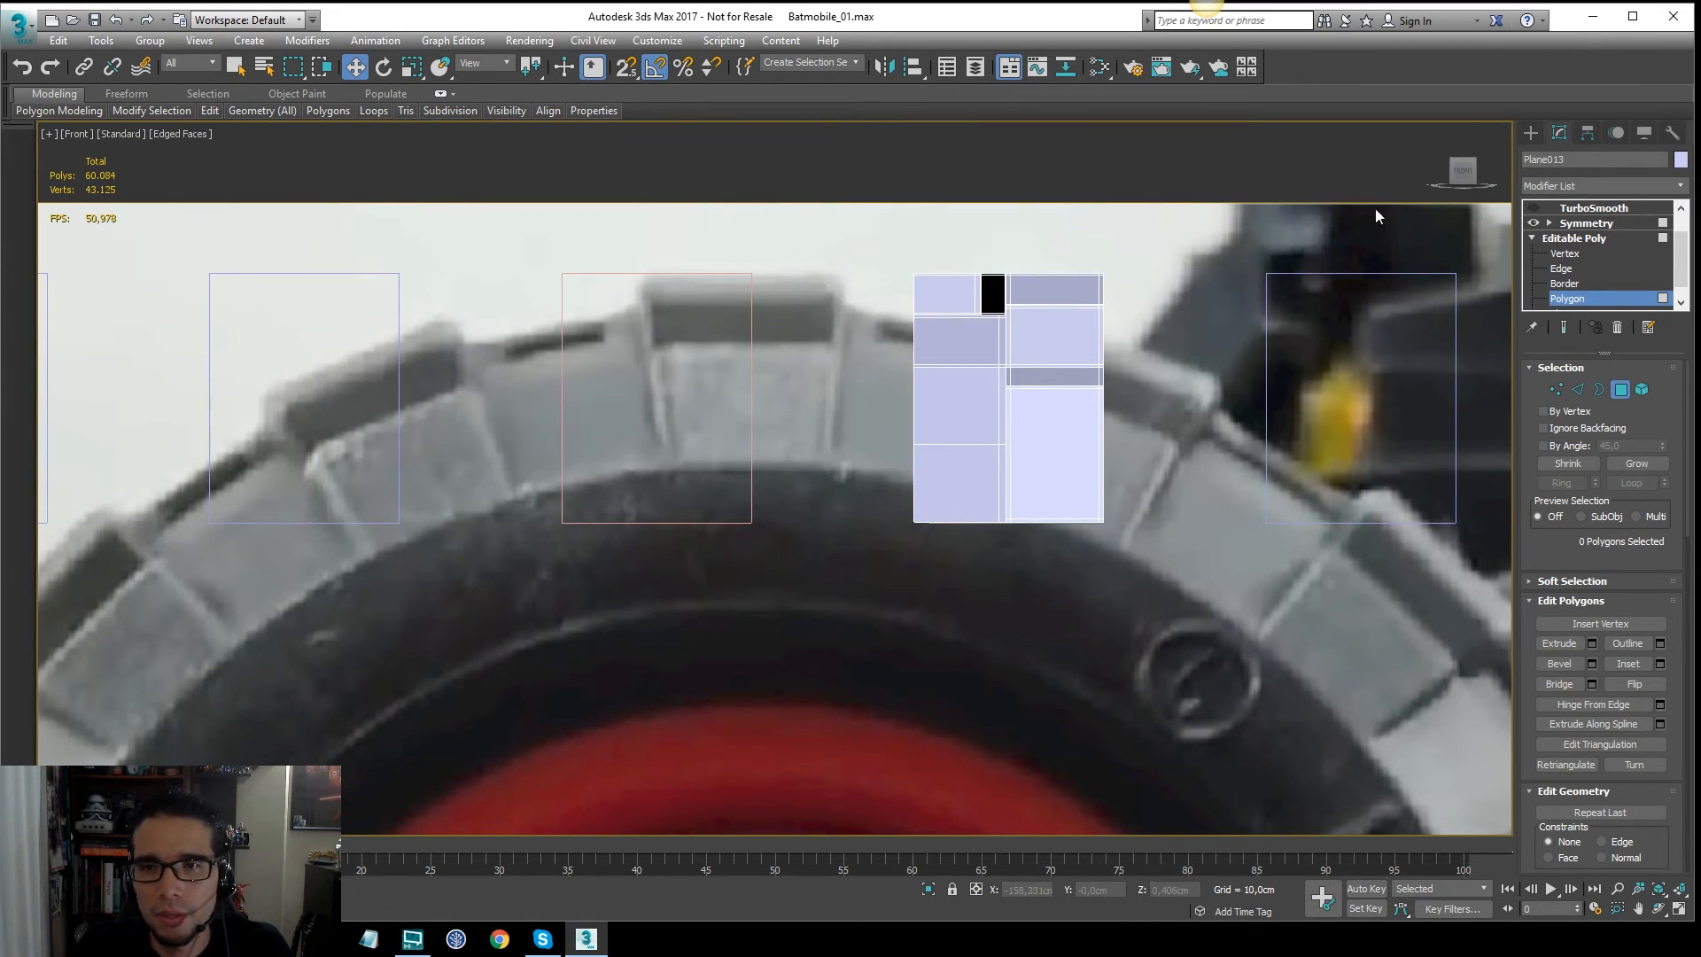
Step: Show the end result of the modifier stack temporarily and inspect how the half section is completed over the reference photo
left_click(1564, 329)
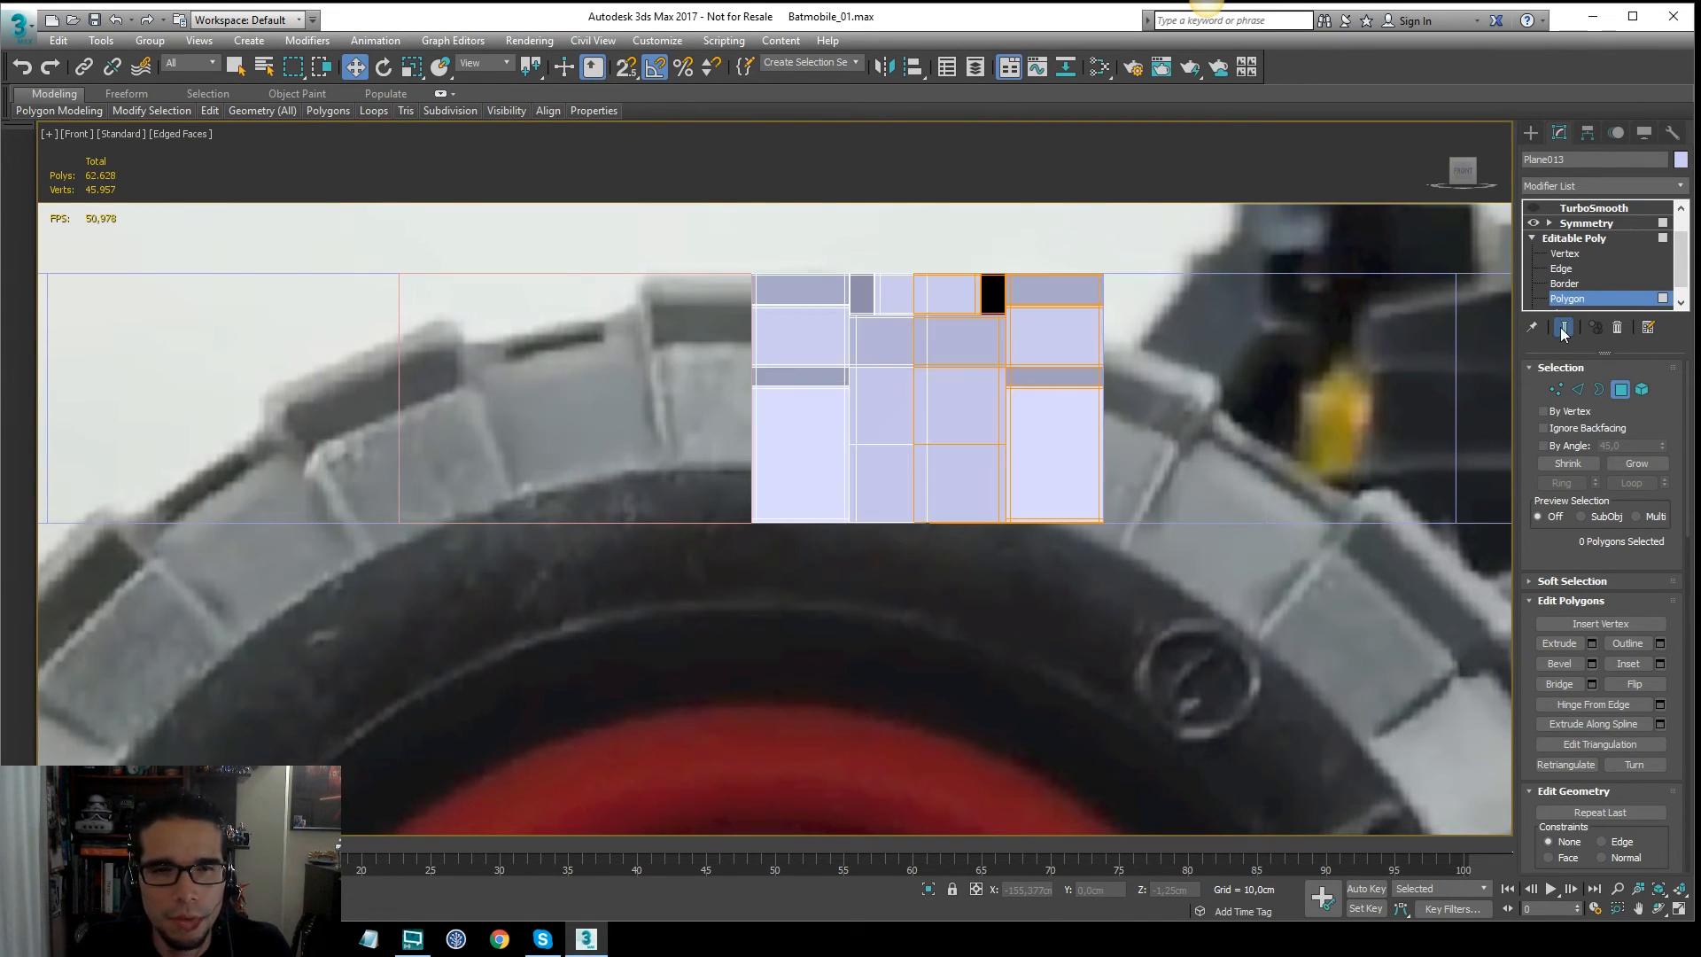
middle_click_drag(817, 459, 851, 443)
scroll(743, 526, "up", 5)
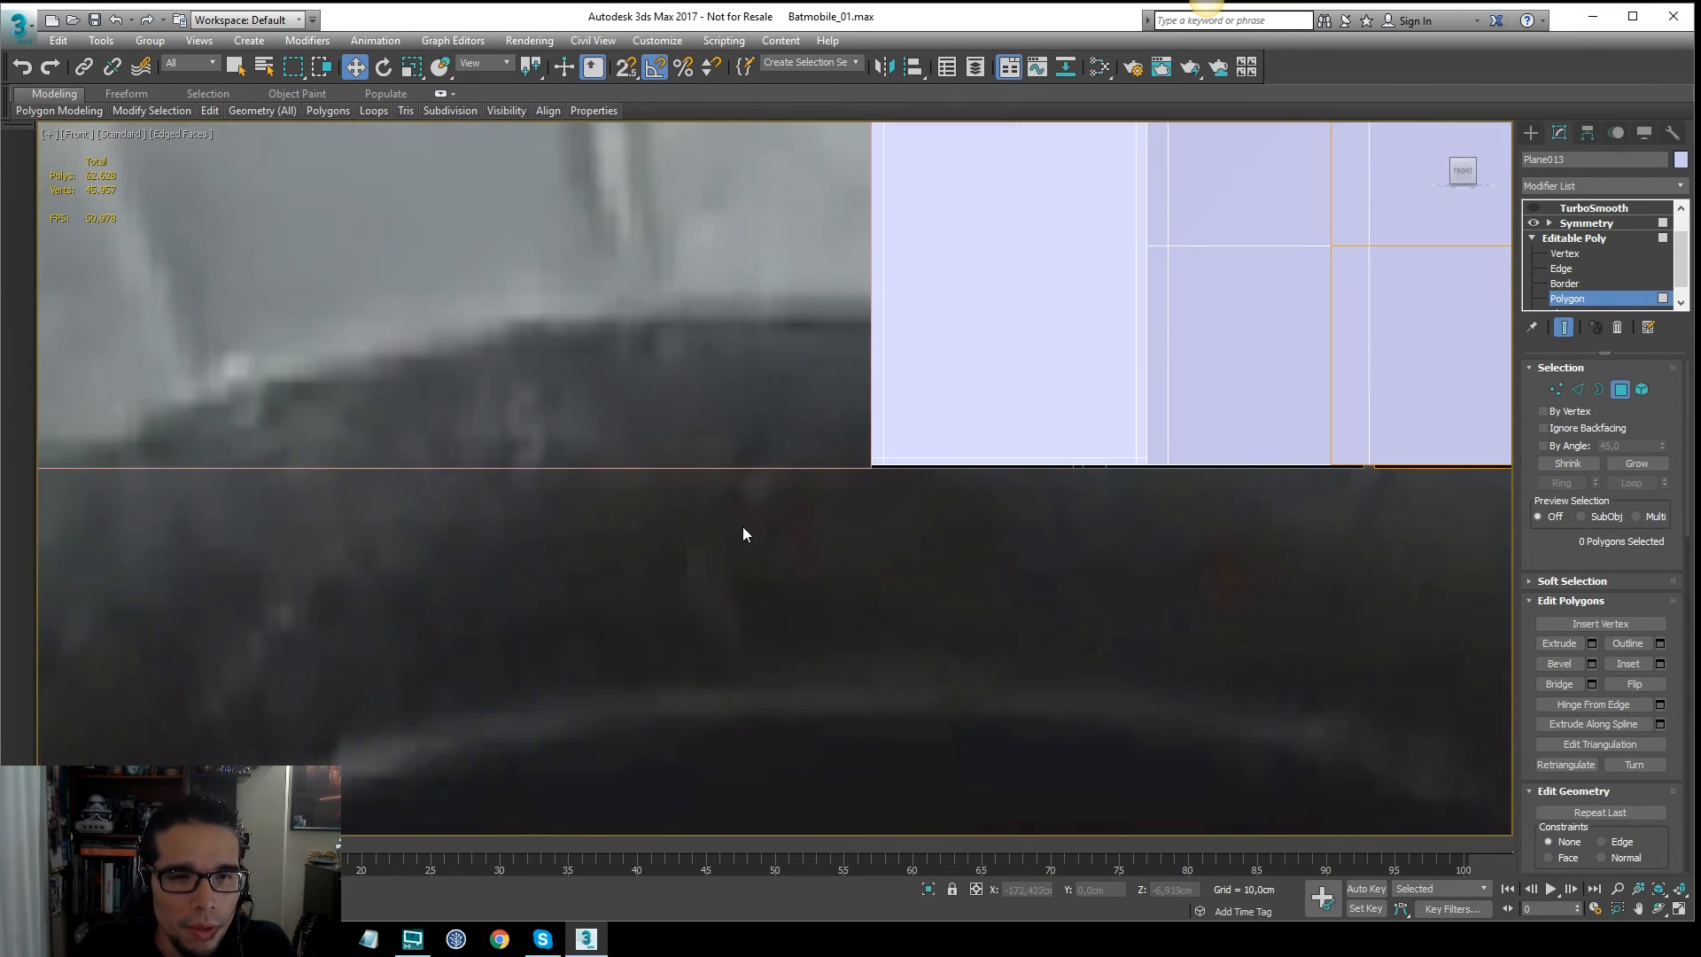
key("F3")
key("F3")
scroll(963, 364, "down", 5)
middle_click_drag(1052, 328, 1018, 361)
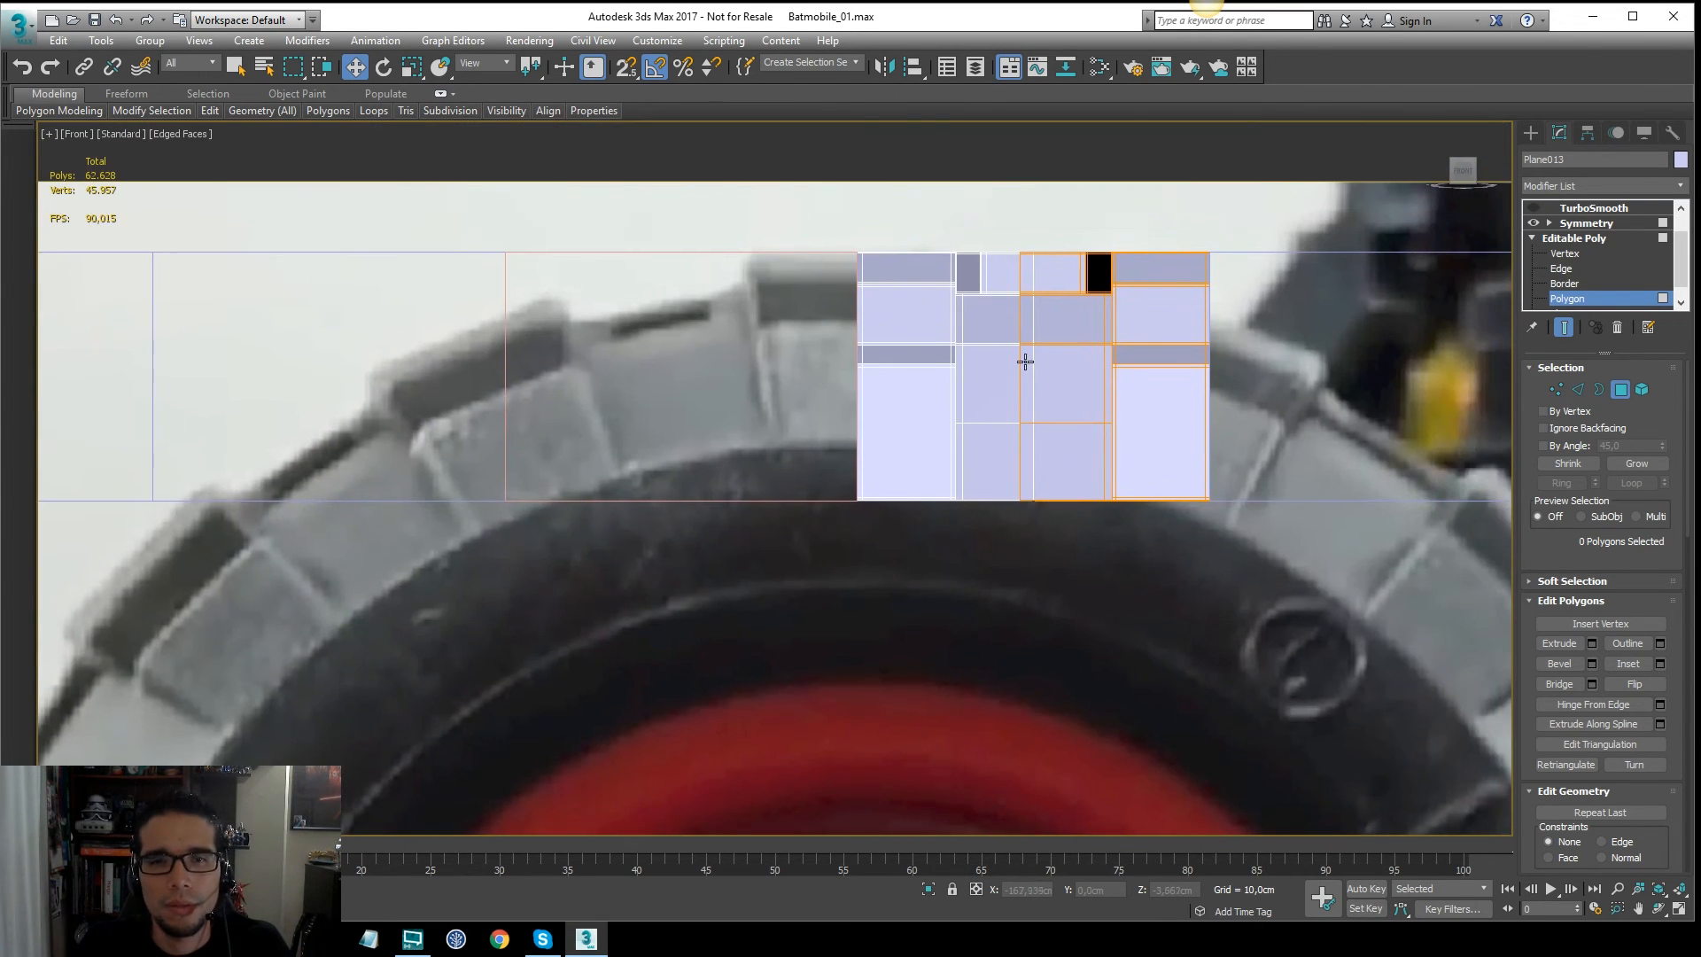
scroll(1039, 327, "up", 2)
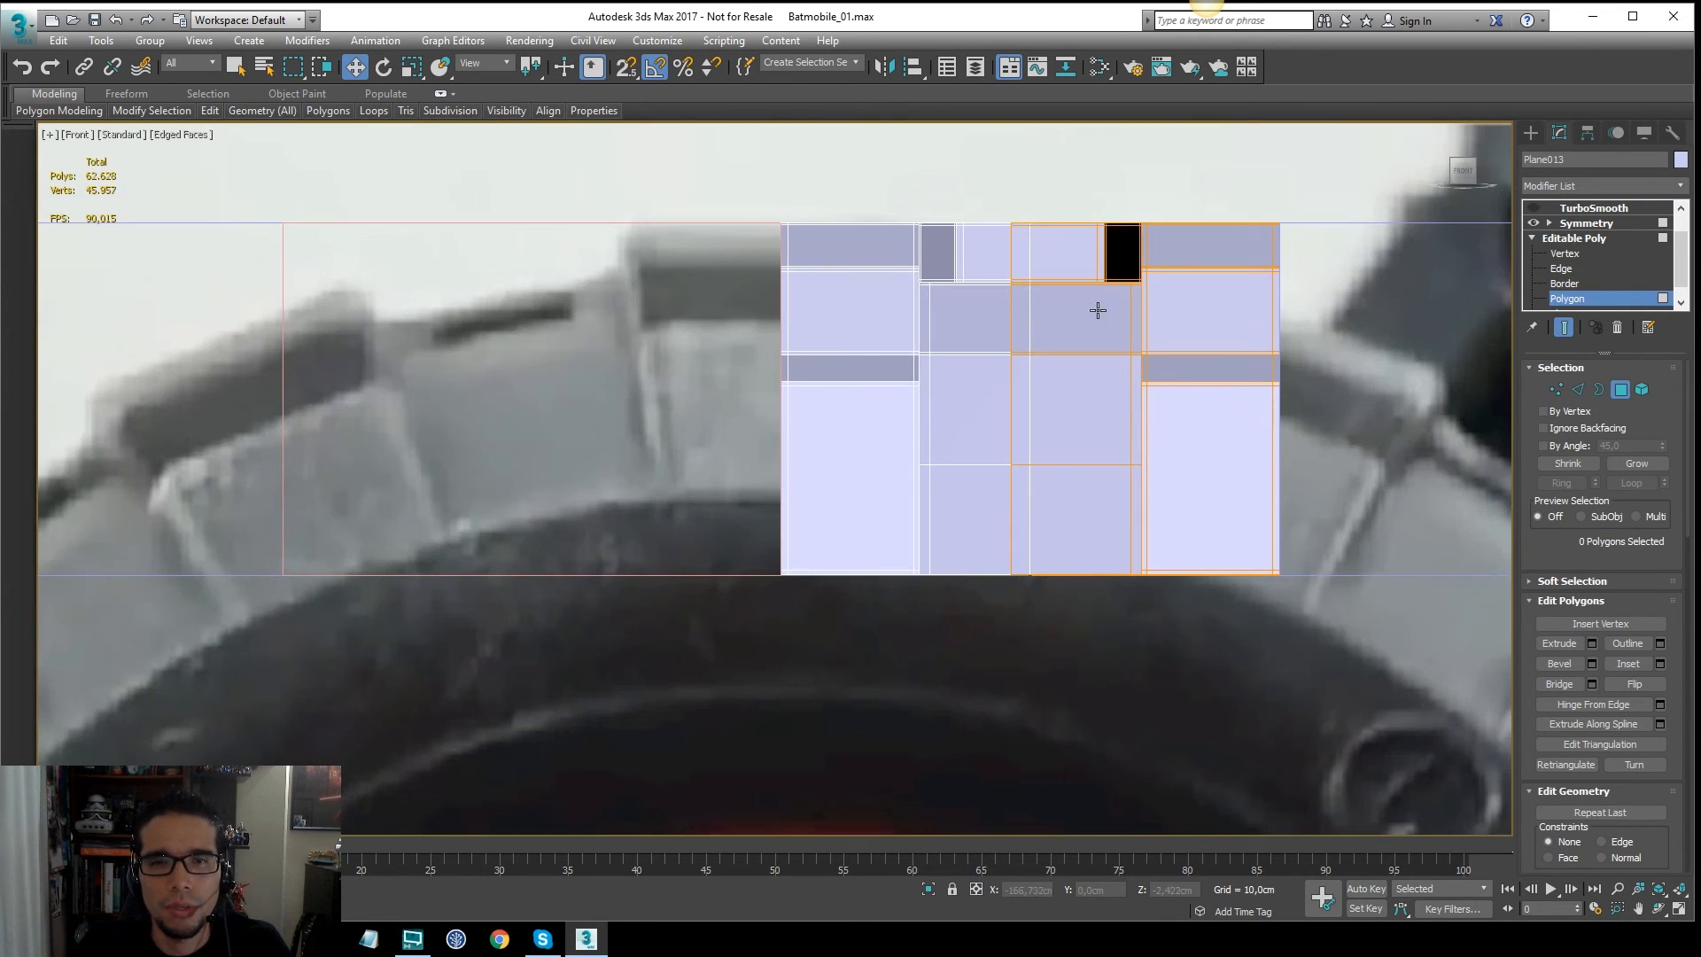
left_click(1561, 329)
middle_click_drag(1375, 342, 1297, 329)
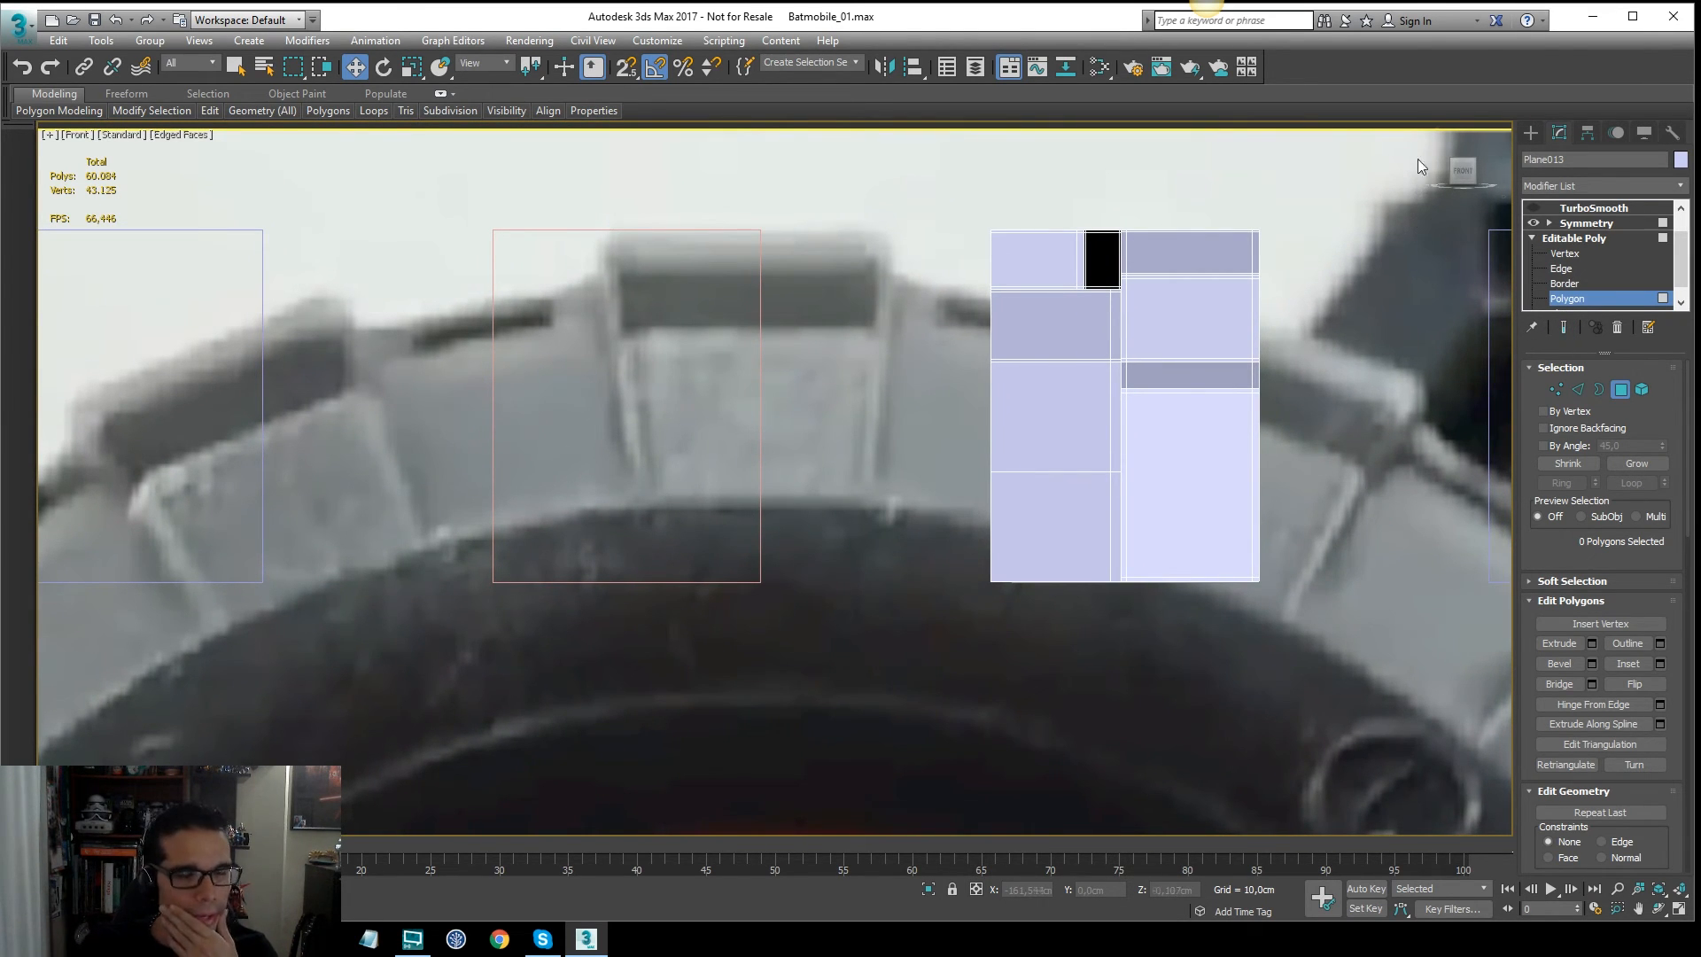
Step: Switch the half section to vertex editing and inspect its tread profile in the left view
left_click(1565, 254)
middle_click_drag(1049, 516, 1027, 492)
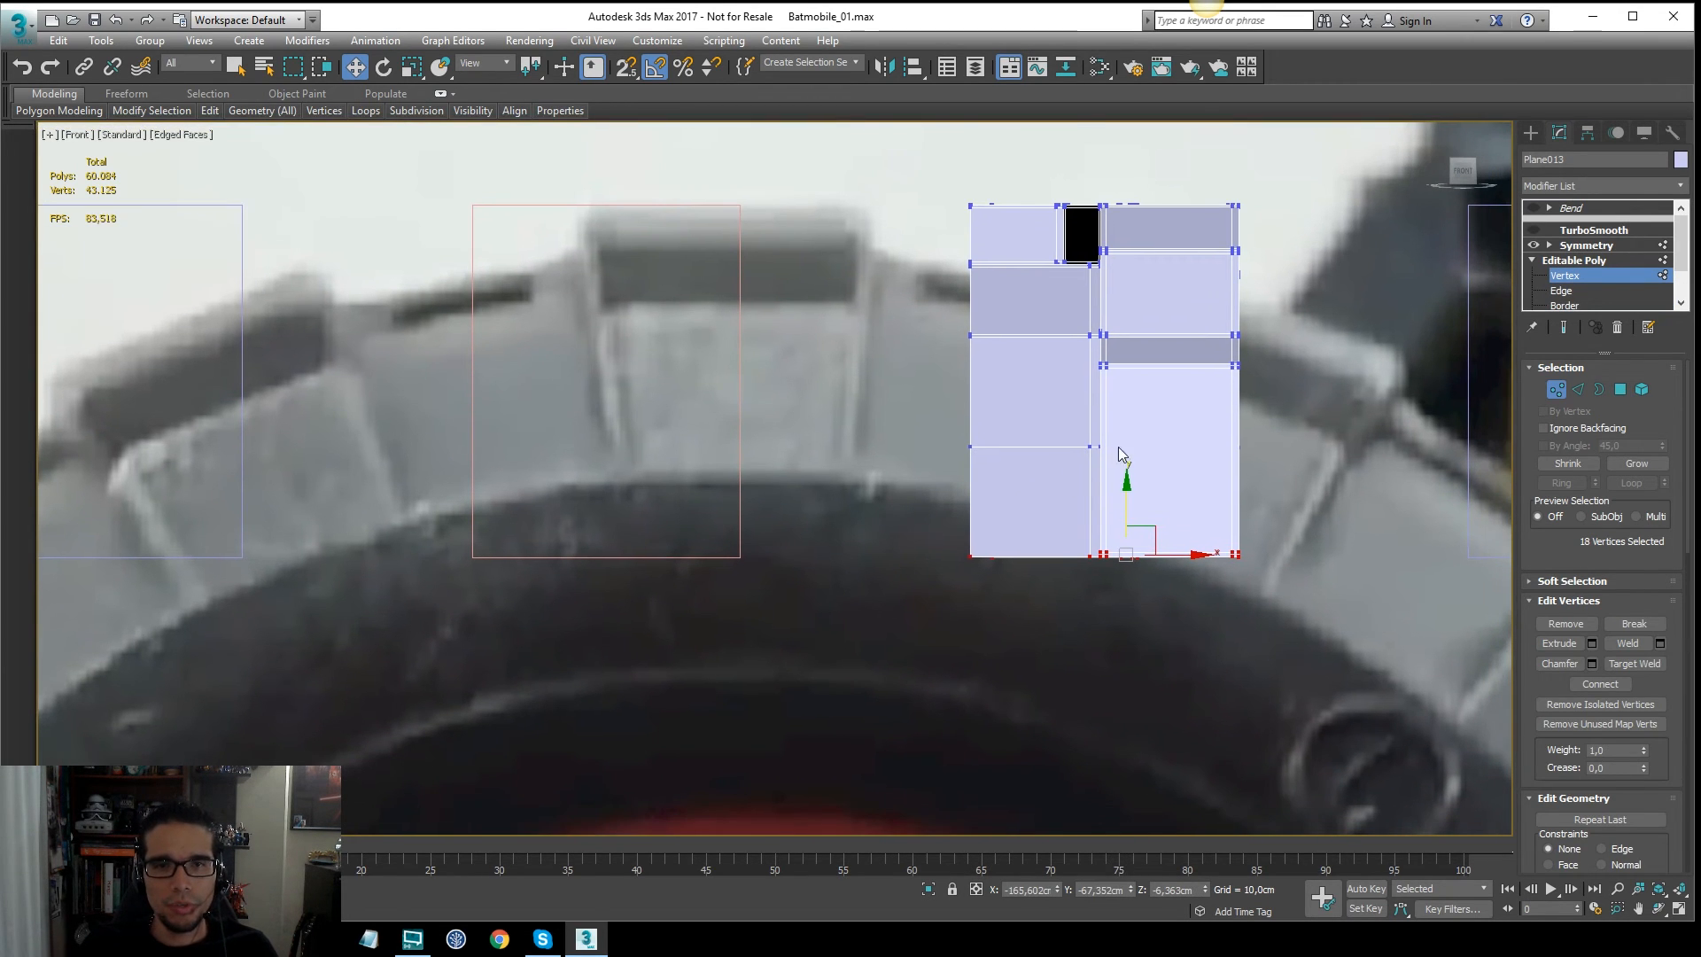
scroll(1011, 315, "down", 4)
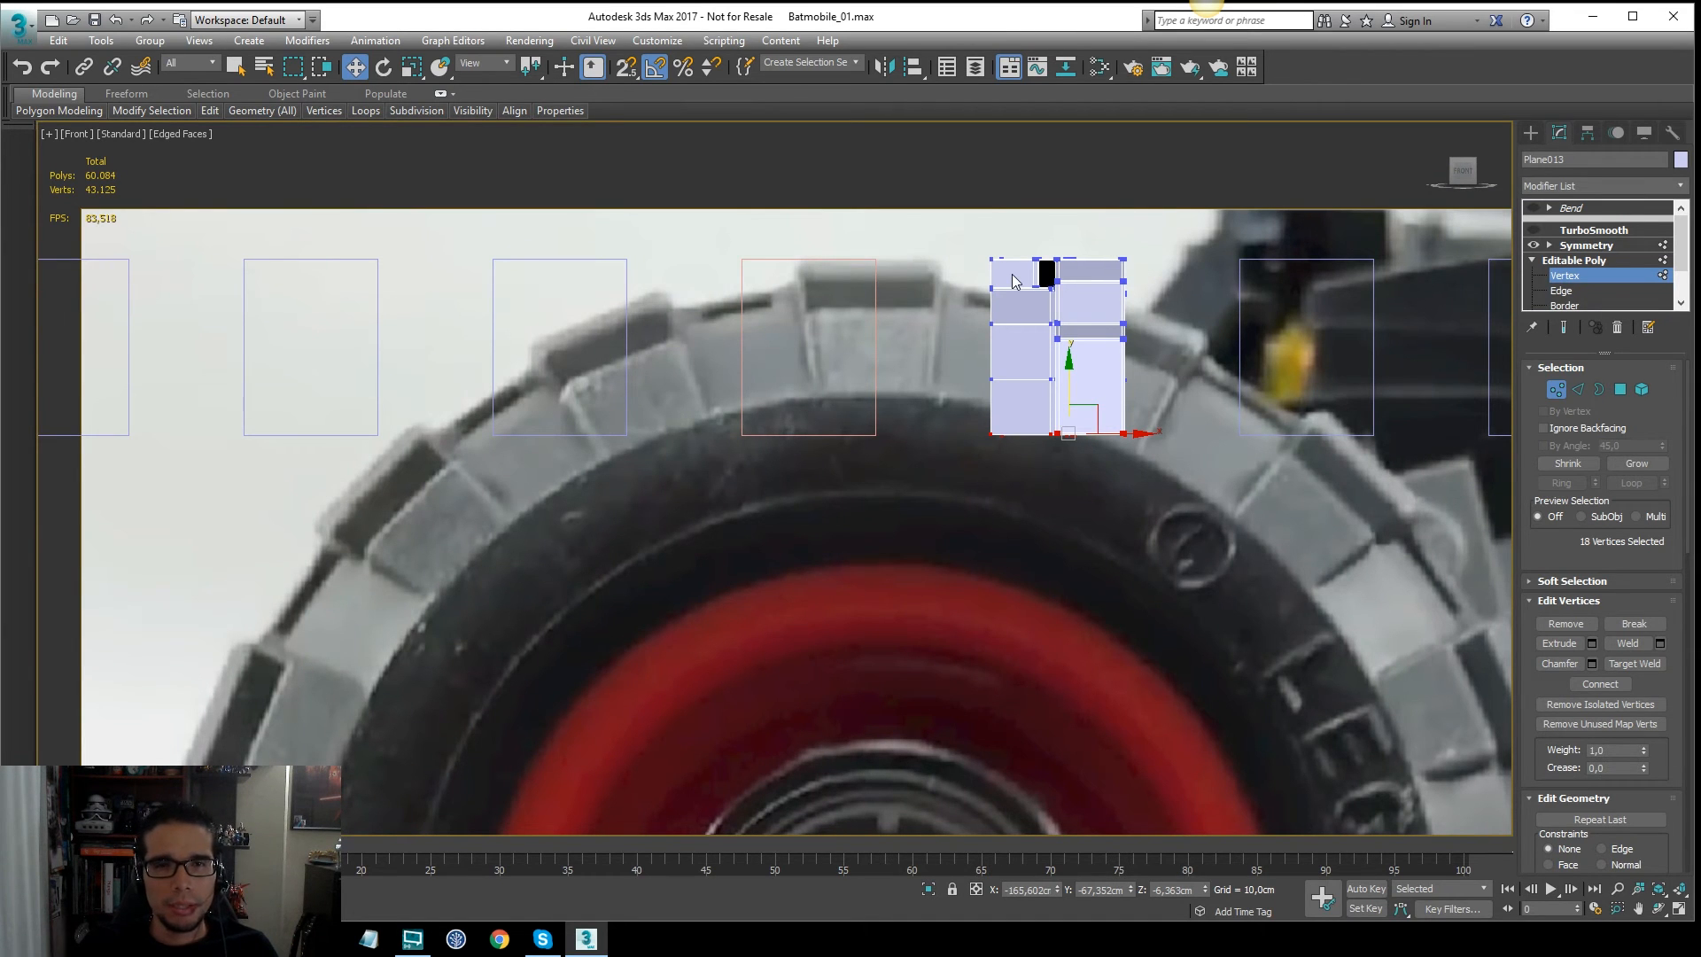
scroll(1015, 280, "up", 2)
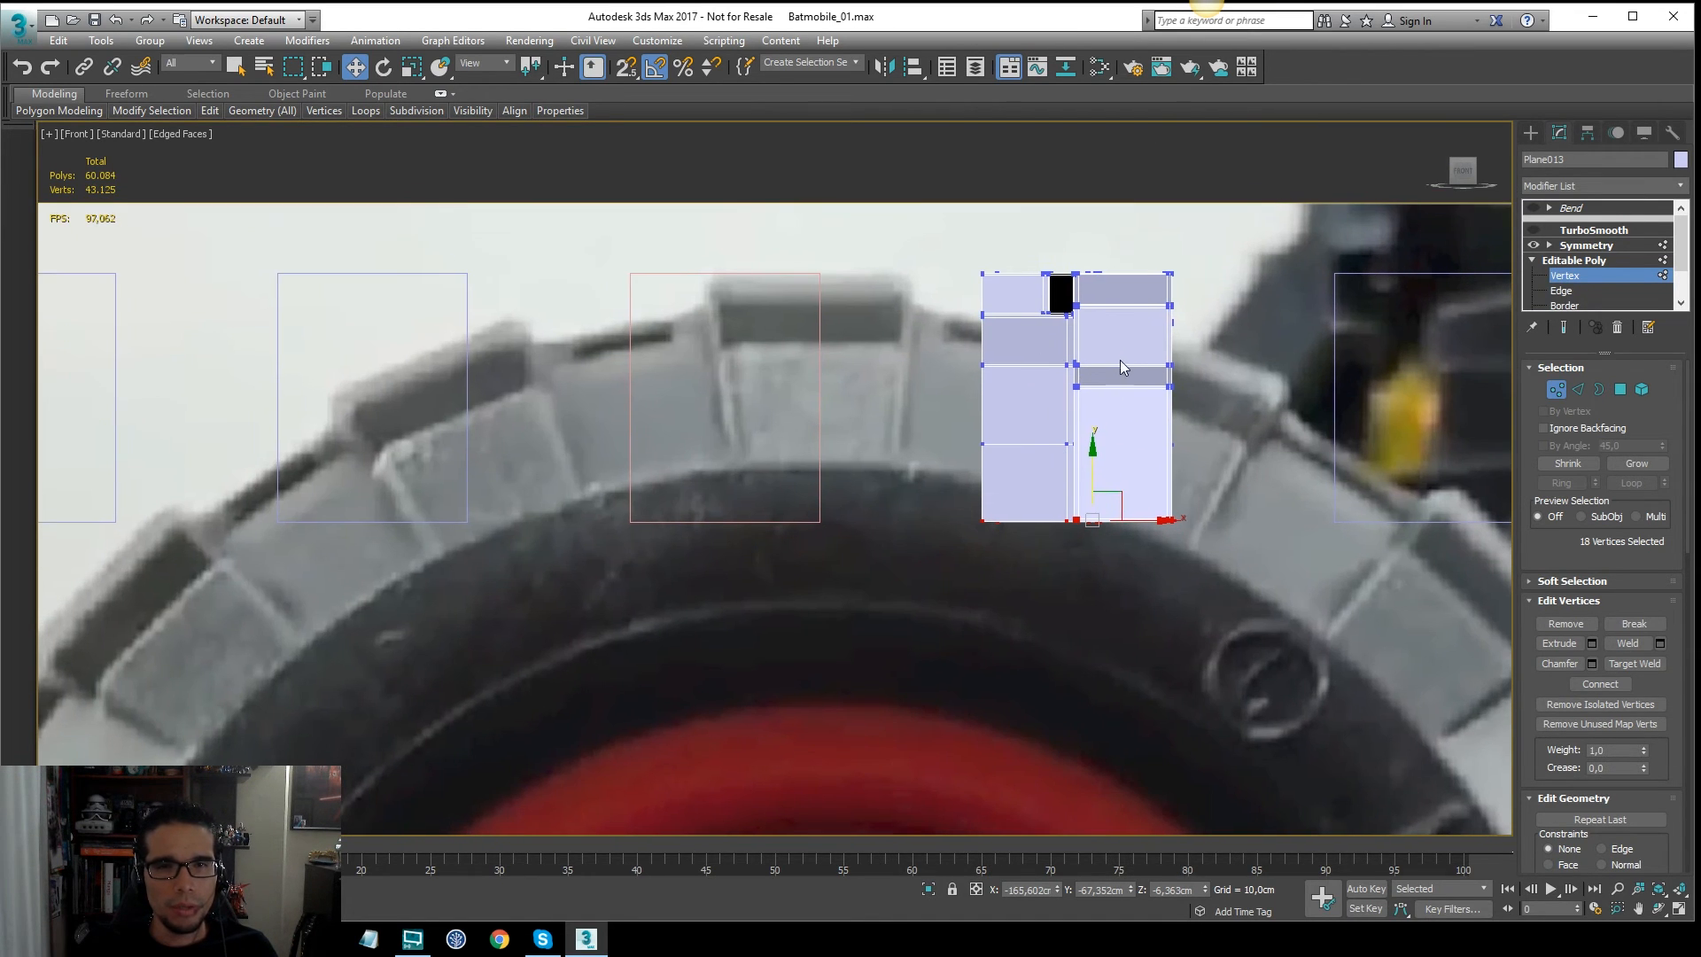
middle_click_drag(1157, 352, 1238, 376, "alt")
left_click_drag(1136, 405, 1213, 365)
middle_click_drag(1212, 365, 1132, 370, "alt")
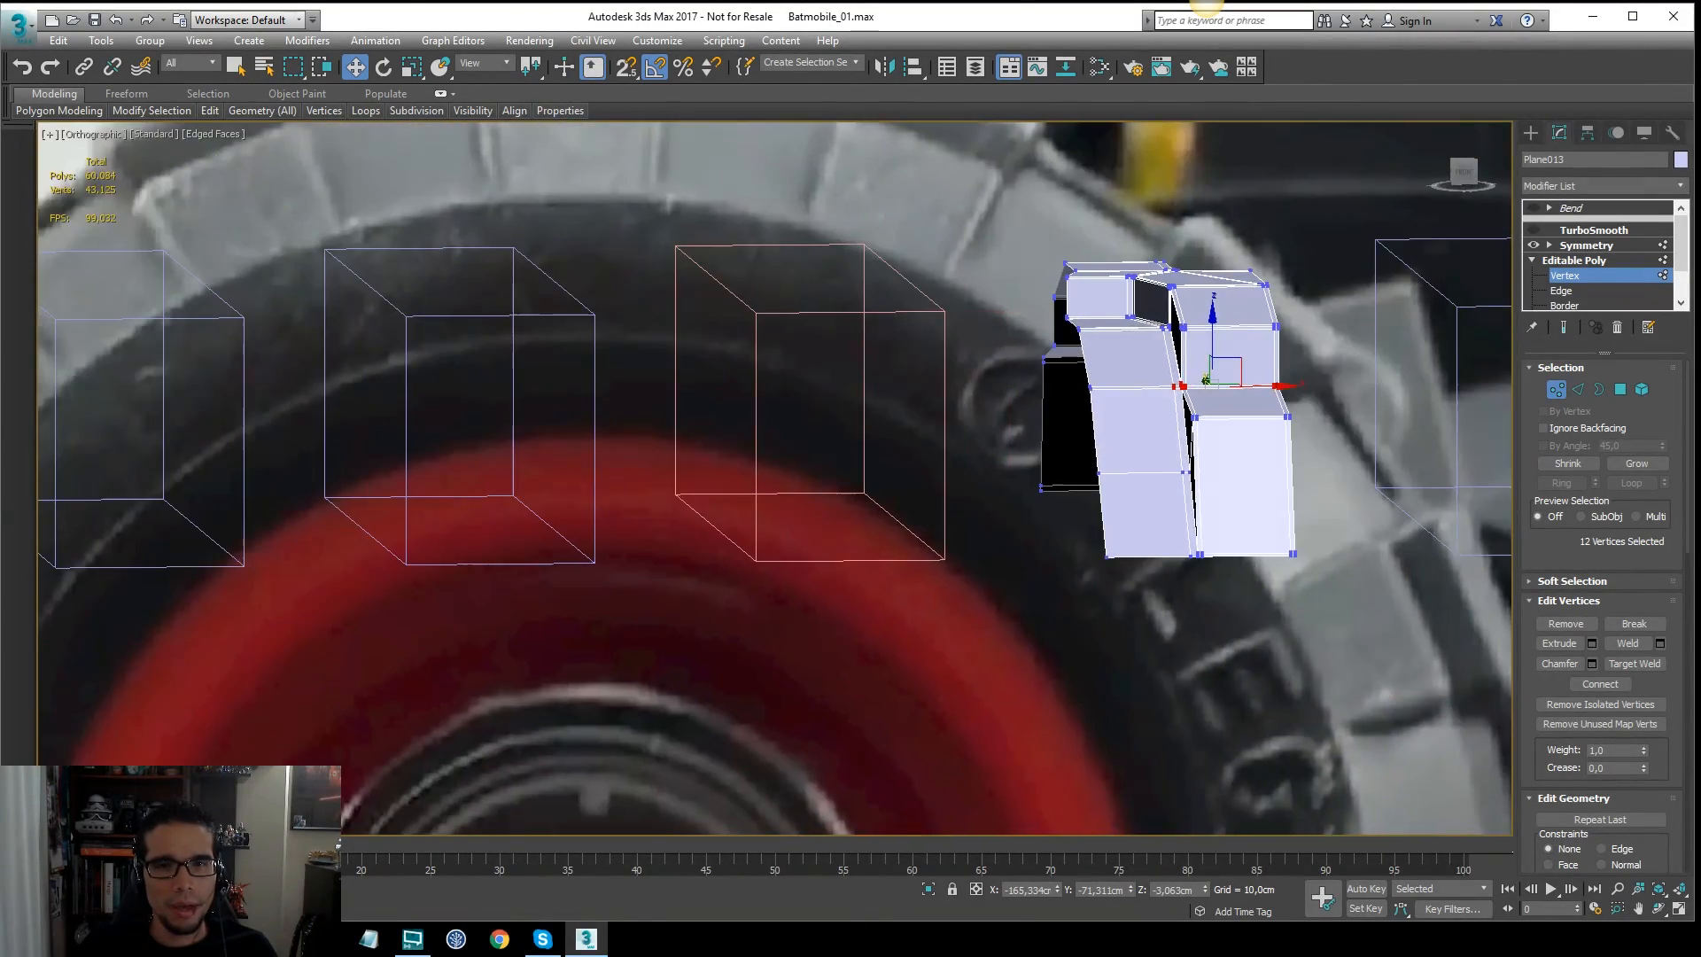
key("f")
key("l")
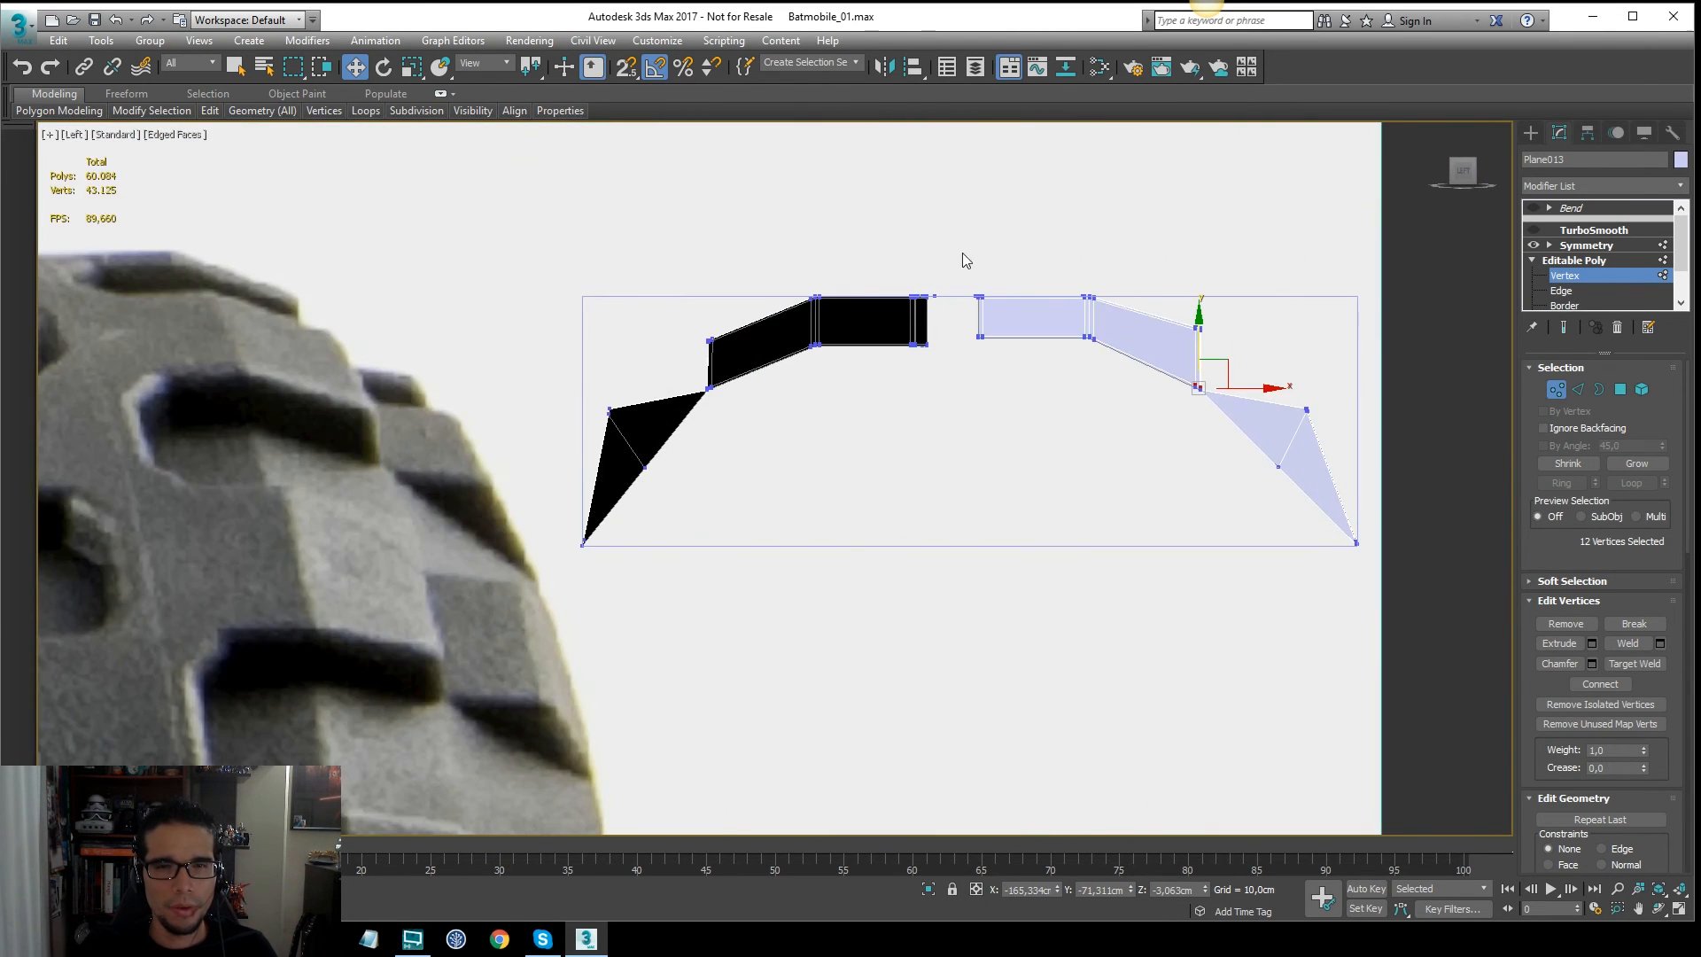
Step: Select the vertices at the lower outer corners of the tread blocks and the side flaps' upper corners, undoing a trial upward move
key("F3")
left_click(1267, 353)
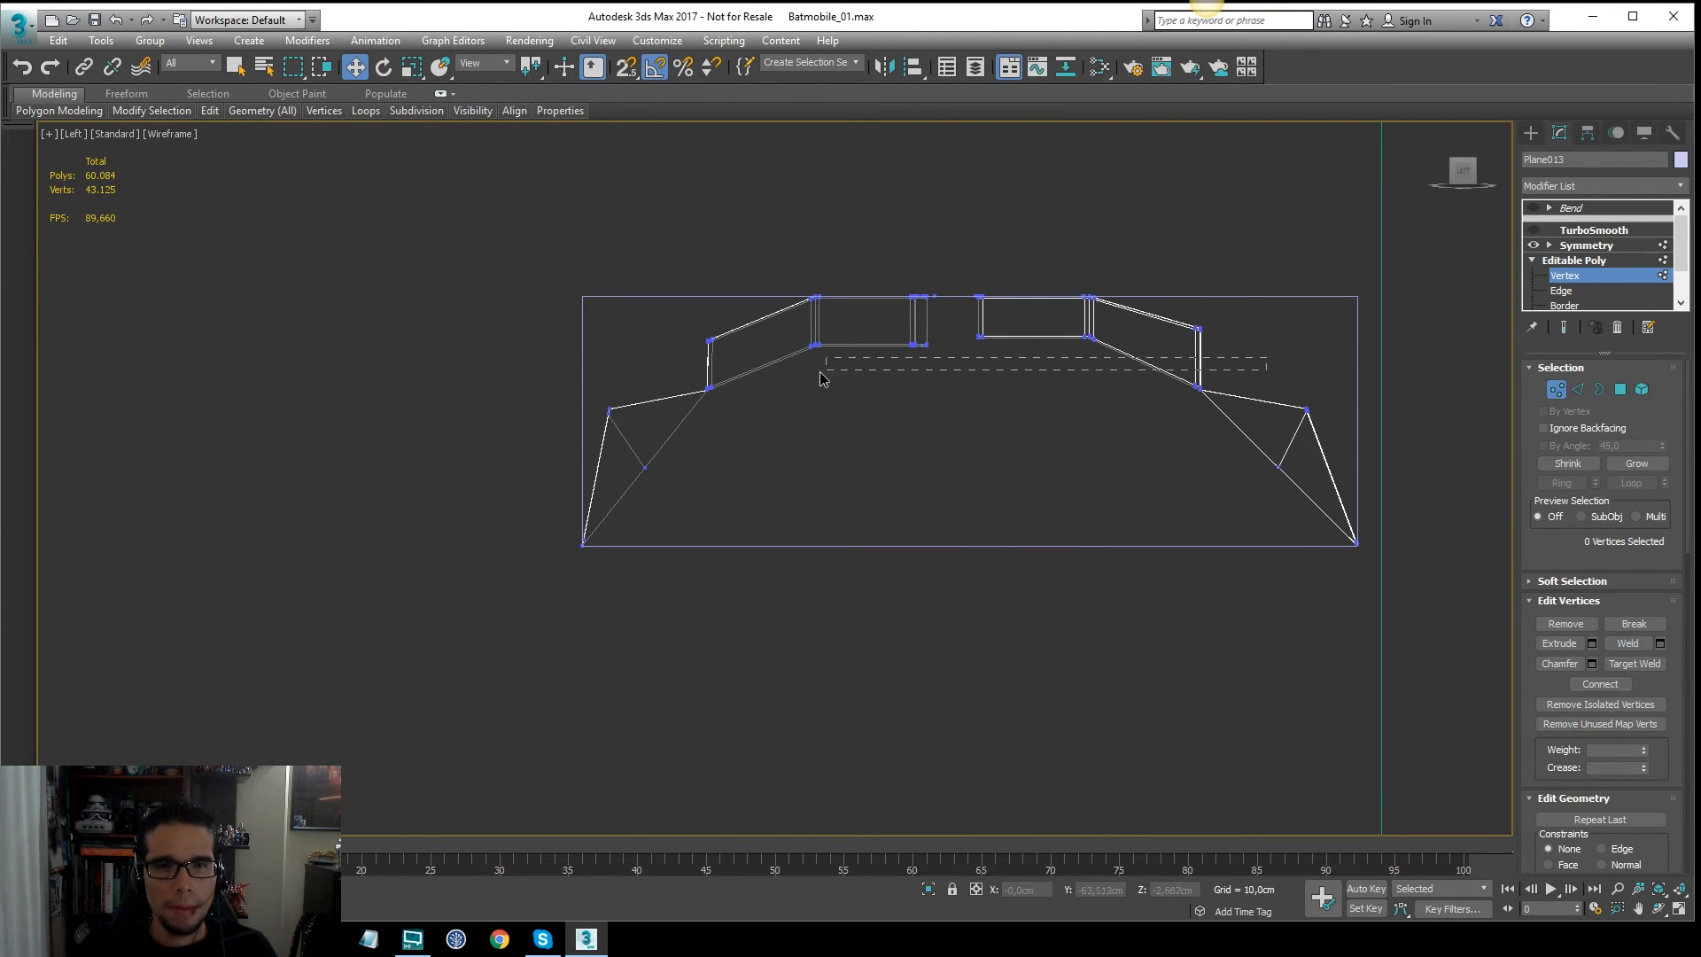
left_click_drag(557, 415, 556, 409)
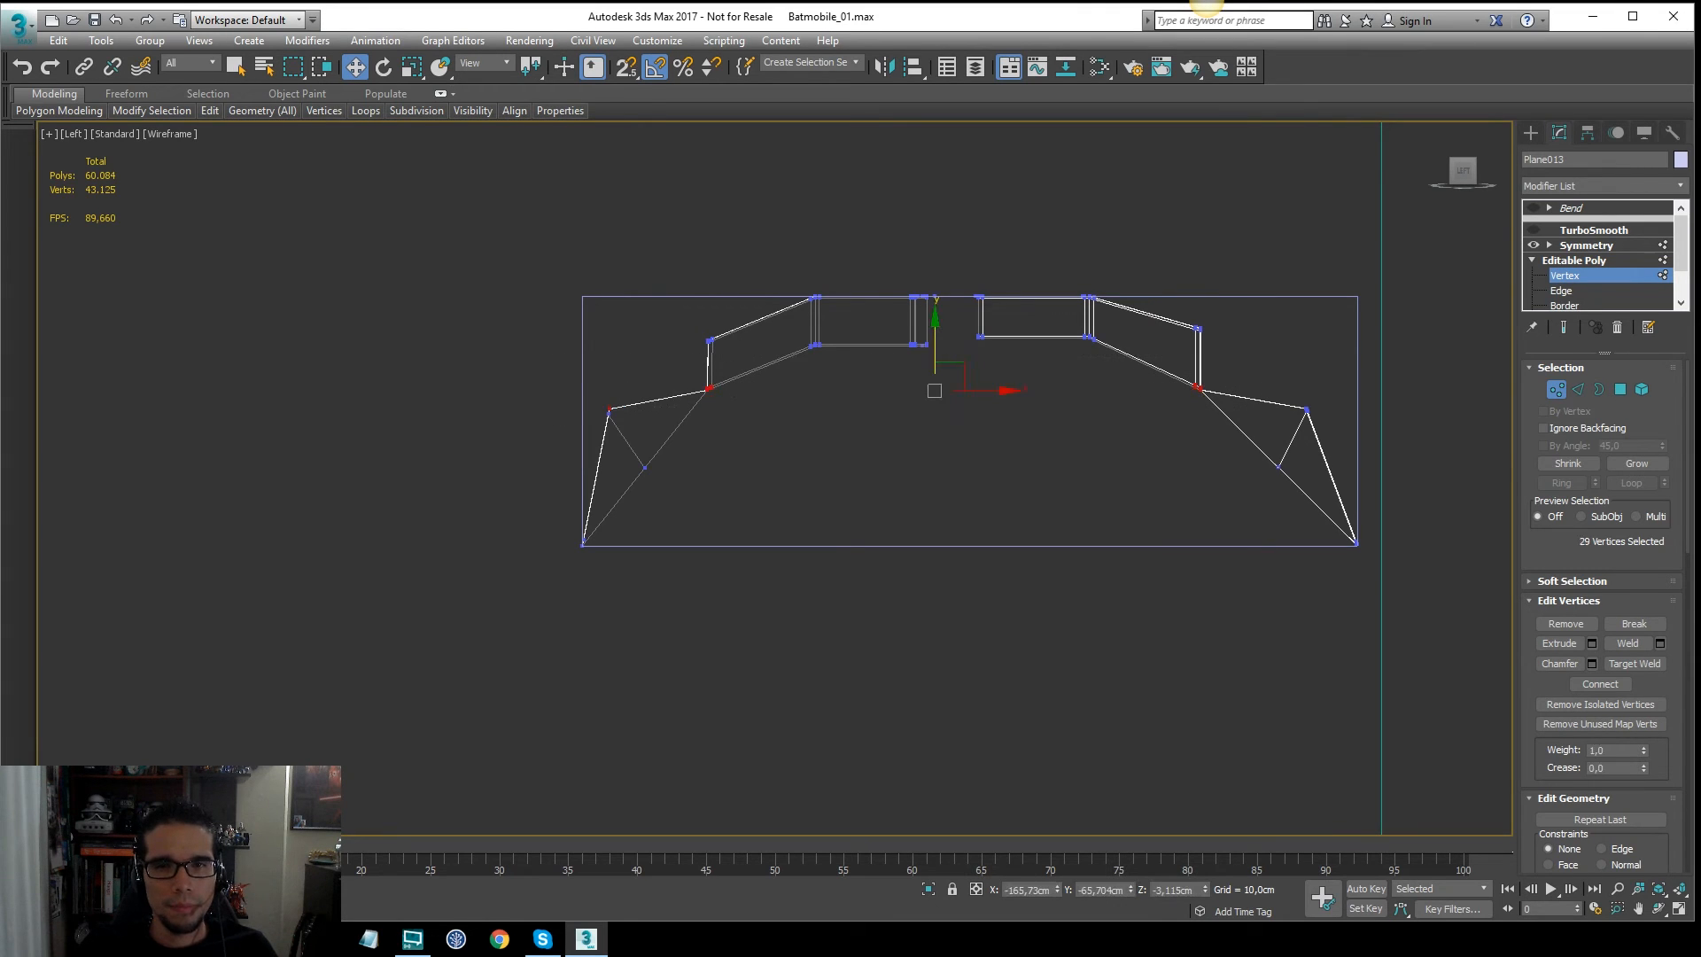
left_click_drag(1336, 412, 1175, 395, "ctrl")
left_click_drag(1019, 345, 1023, 317)
key("ctrl+z")
left_click_drag(645, 405, 597, 423, "ctrl")
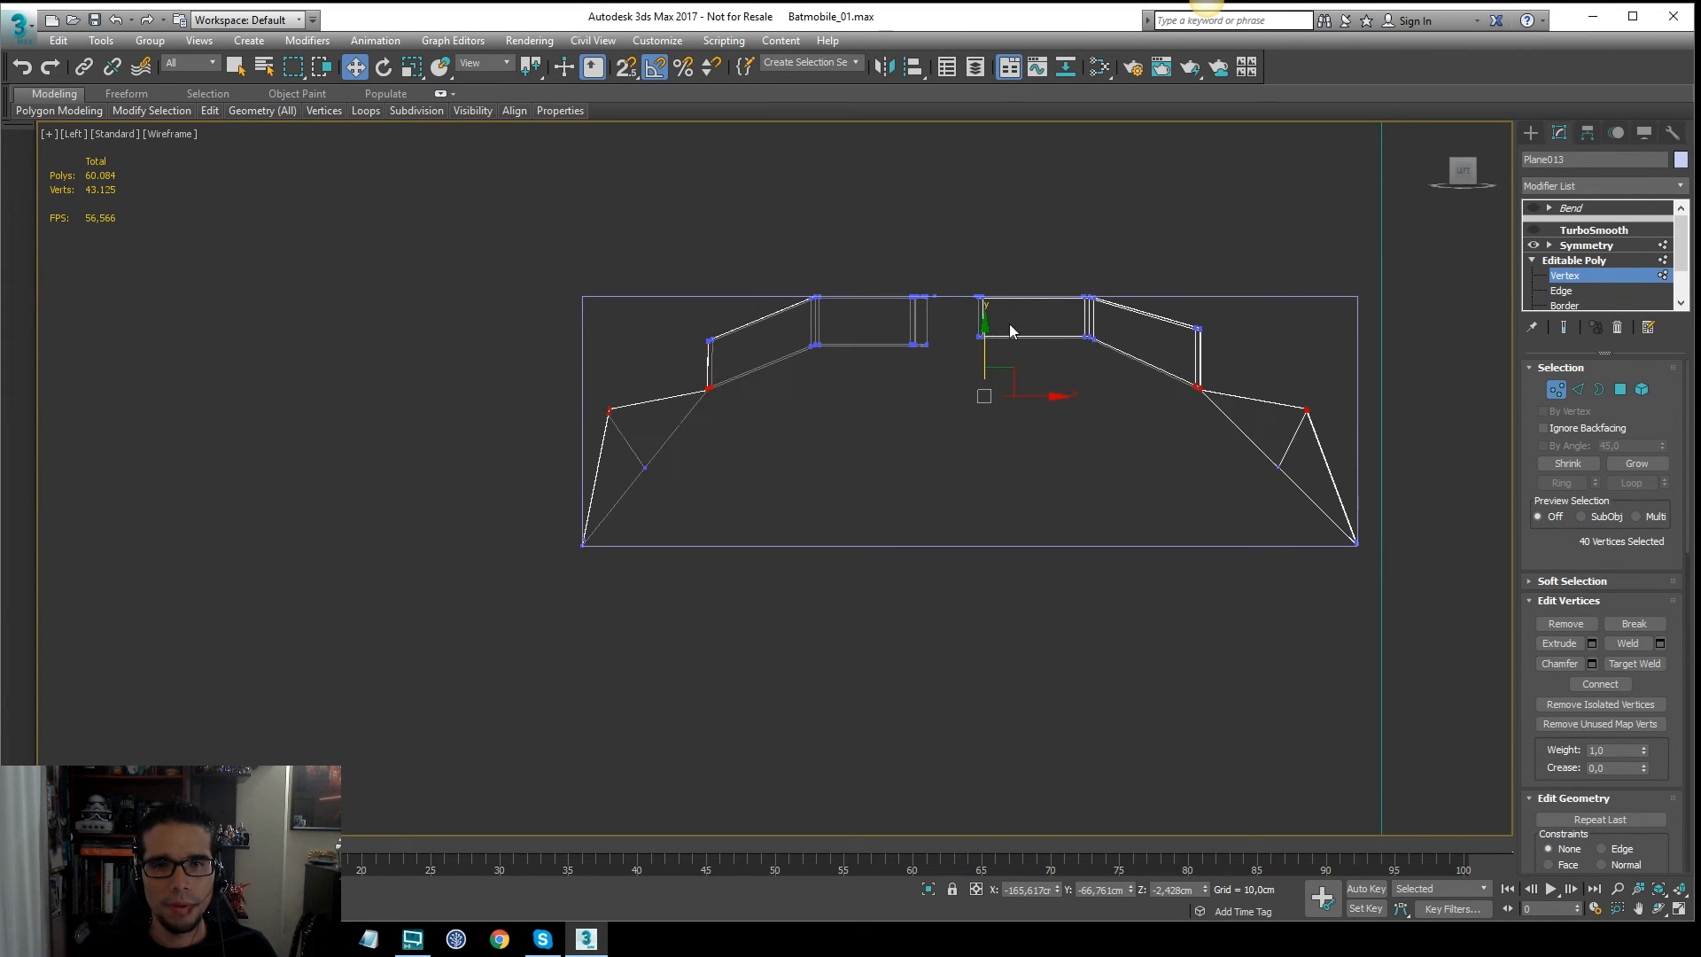
Step: Raise the selected mid-height vertices of the half section by about 0.52 cm in the front view
key("f")
key("l")
key("F3")
key("f")
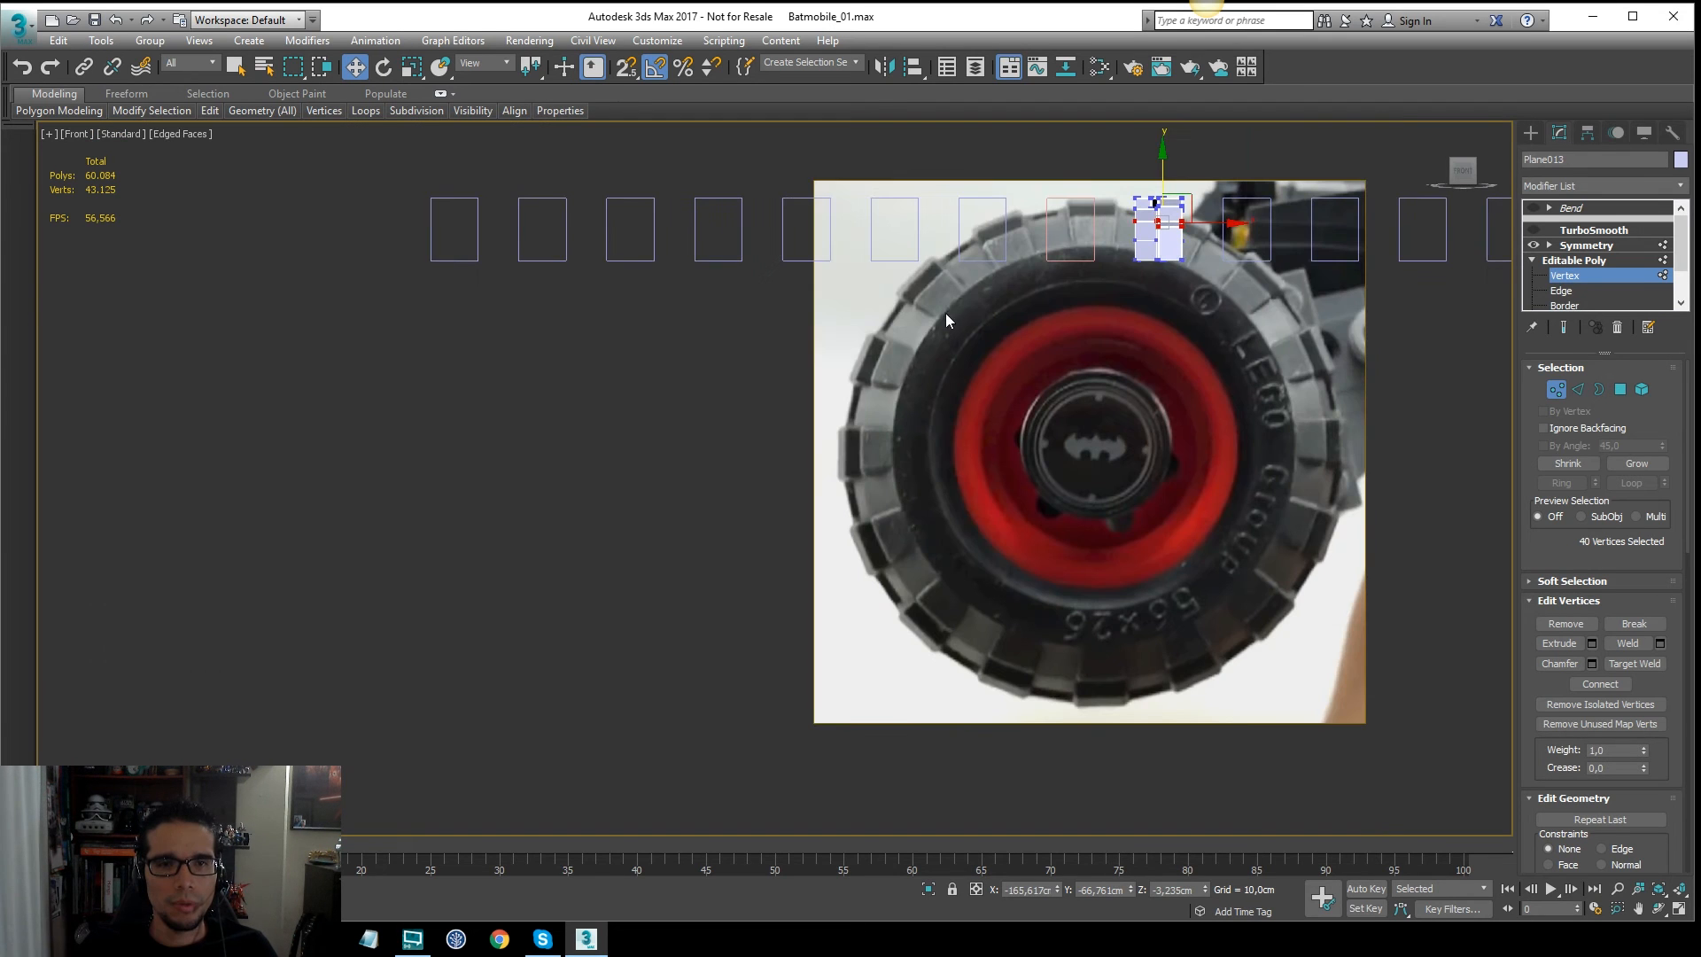
scroll(1187, 206, "up", 6)
middle_click_drag(1087, 232, 1082, 294)
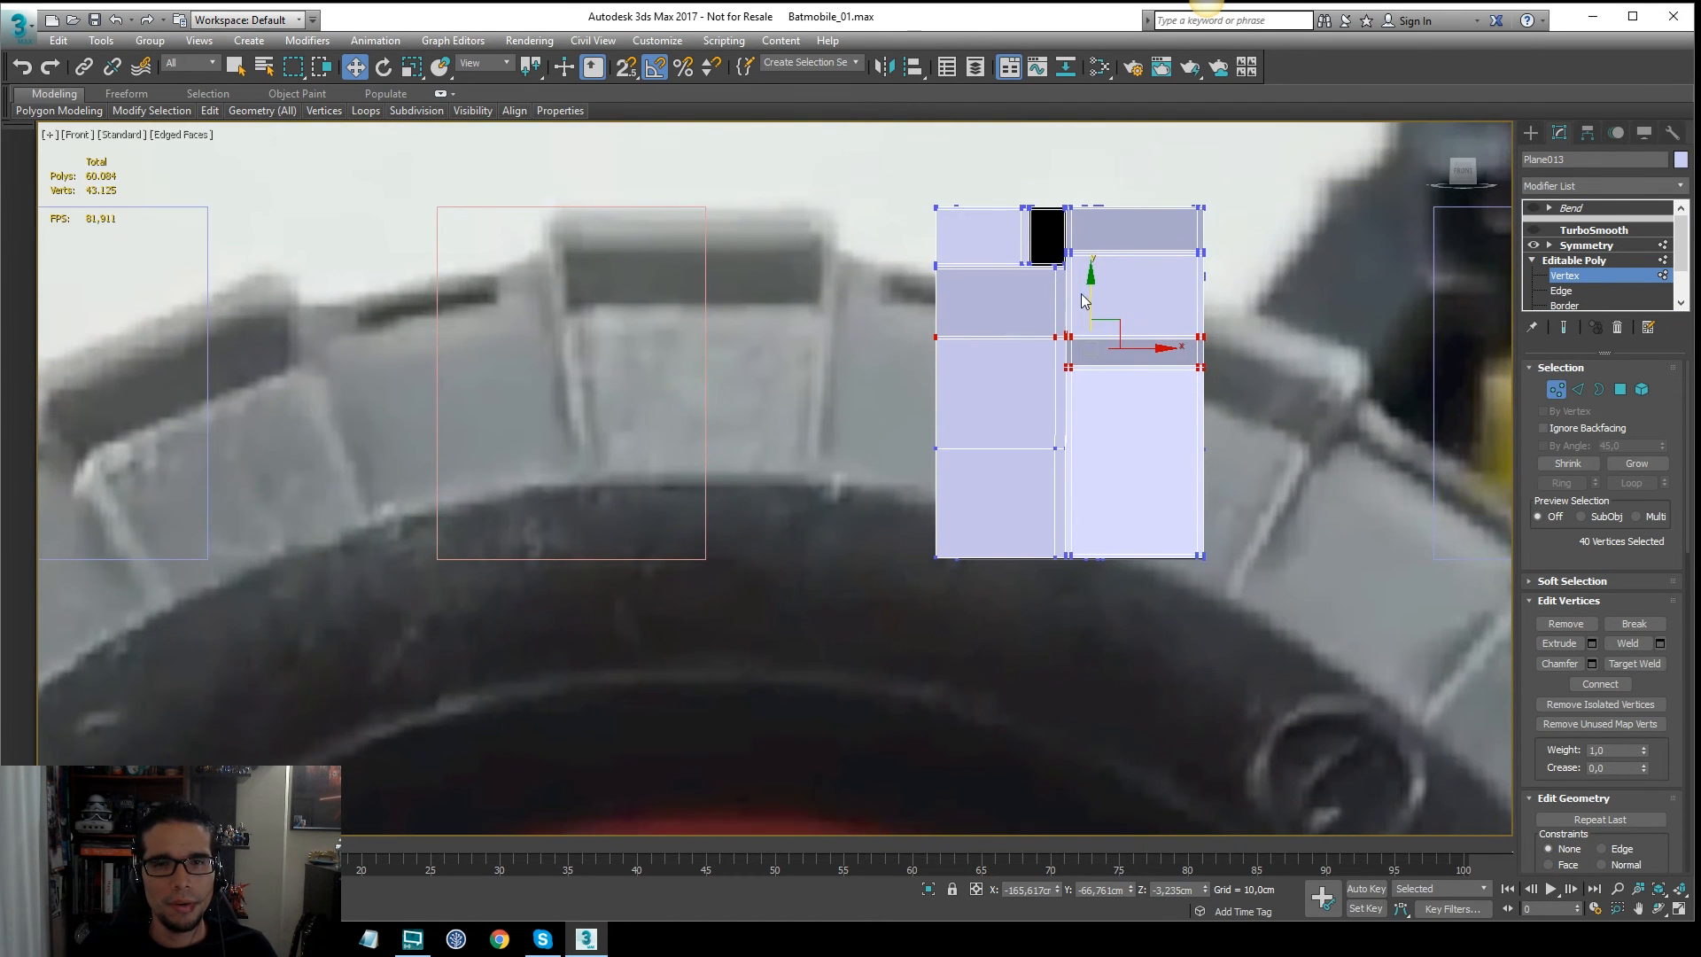
left_click_drag(1089, 297, 1092, 262)
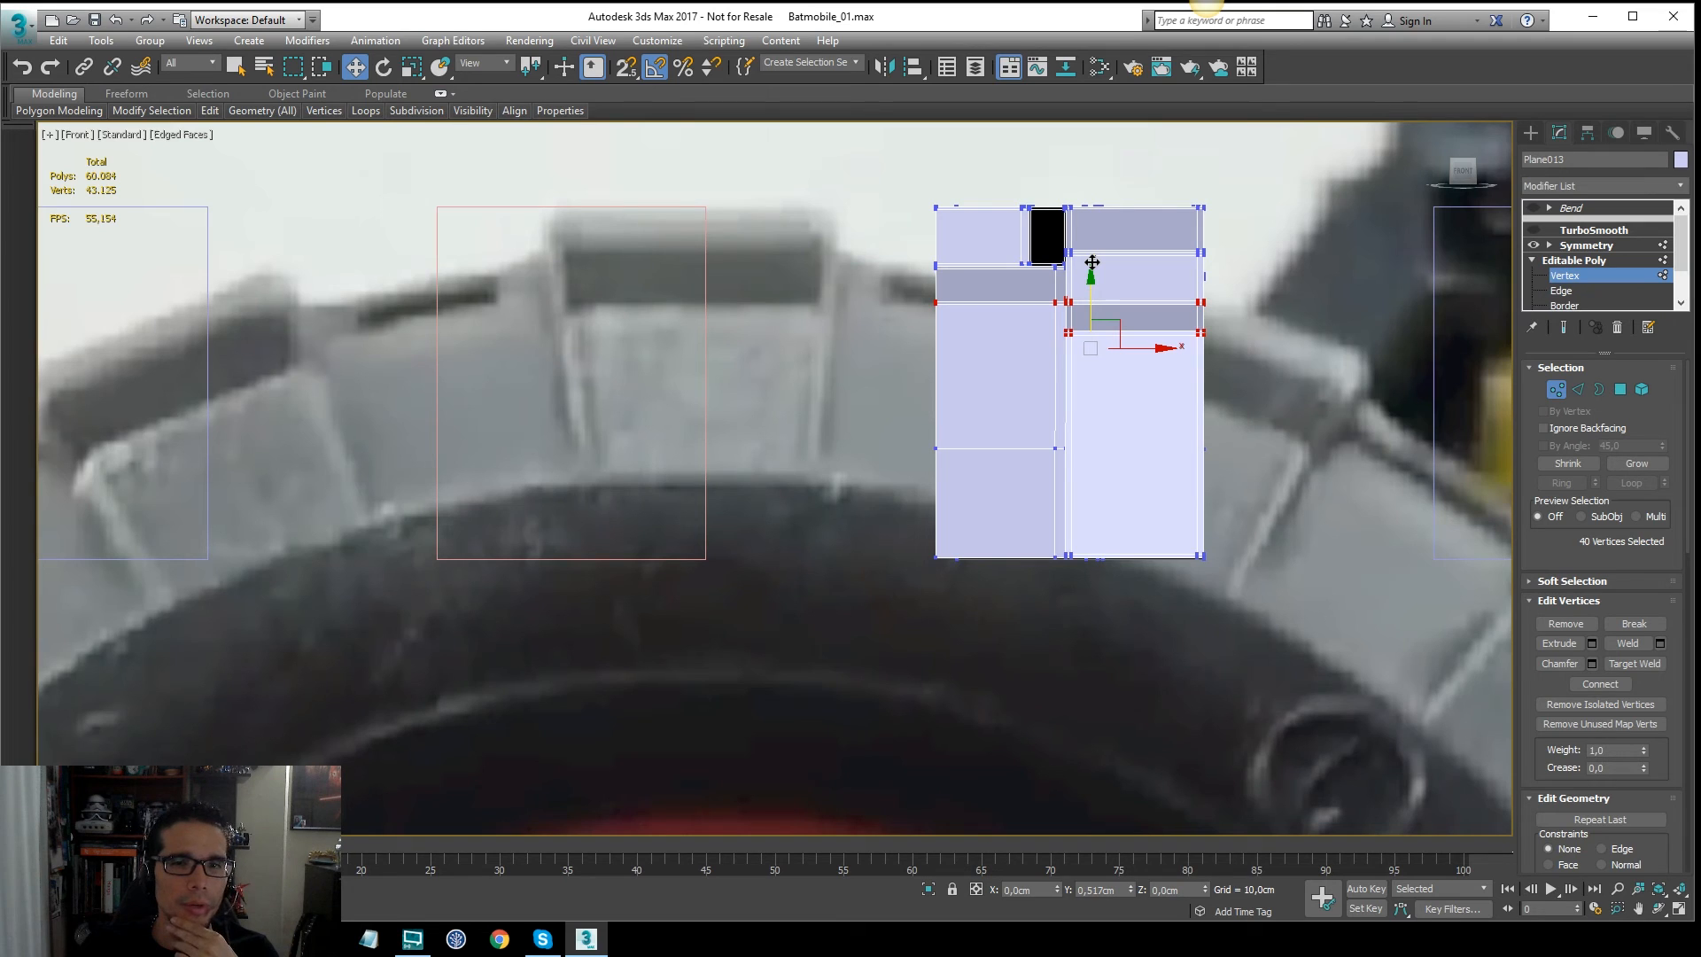
Step: Select the half section's bottommost vertices and raise them to the inner edge of the tread in the front-view reference photo
left_click_drag(1092, 263, 1092, 263)
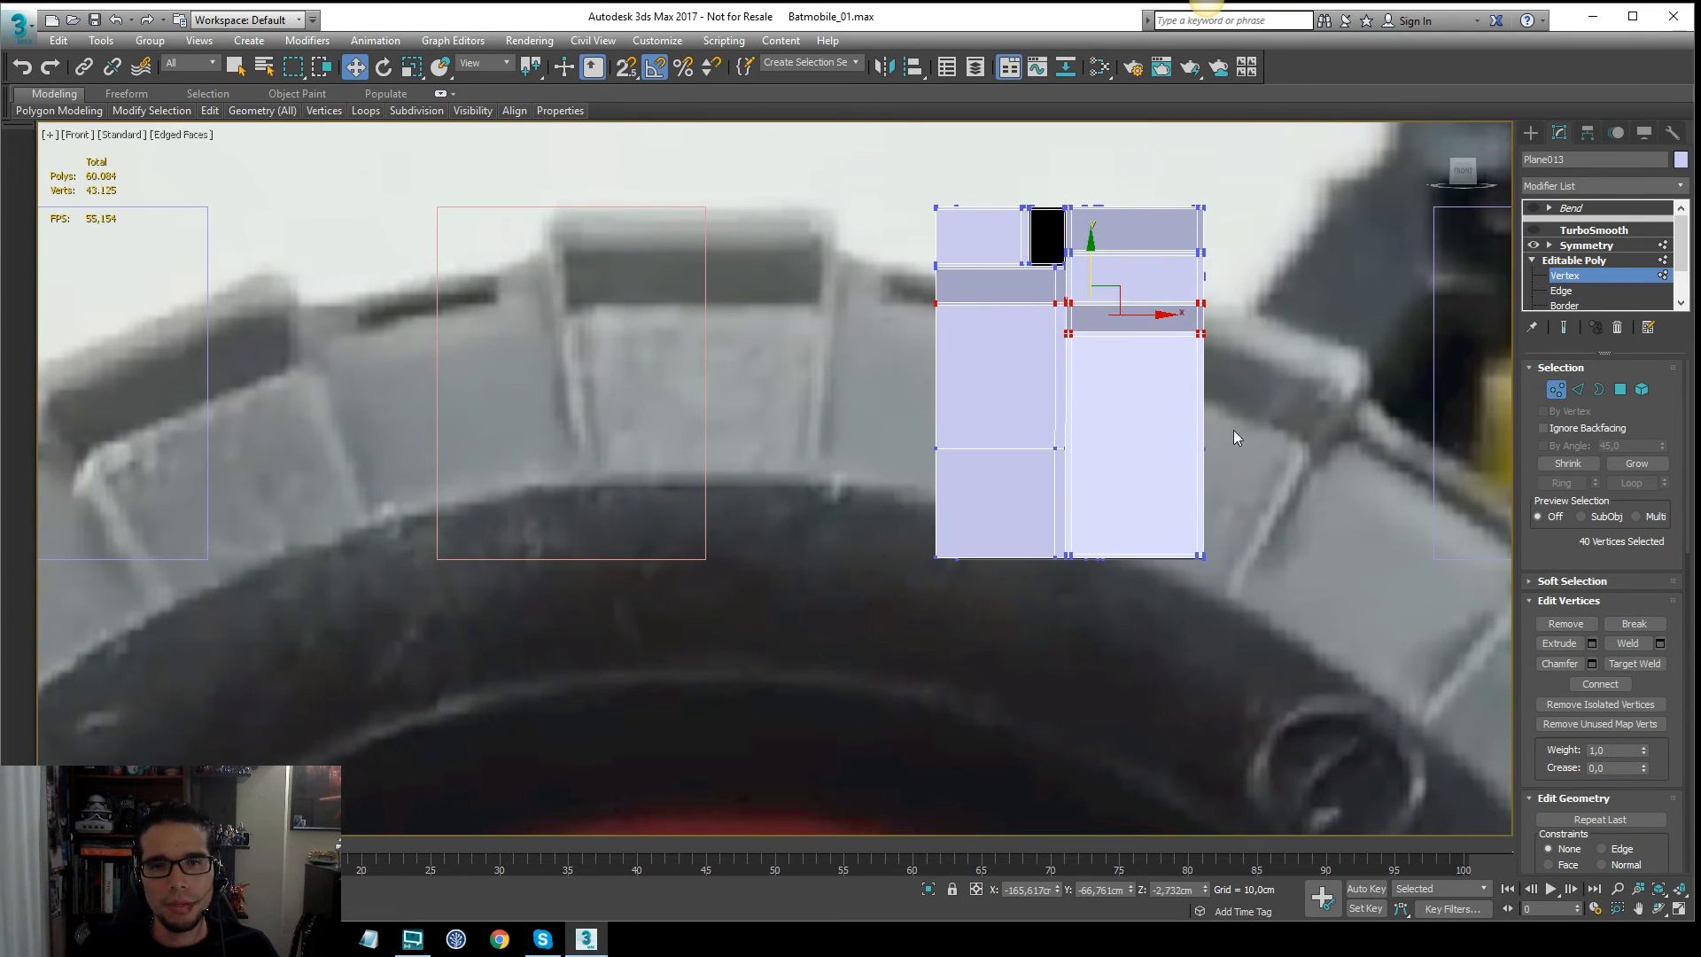
left_click_drag(930, 569, 935, 565)
left_click_drag(1093, 462, 1109, 384)
middle_click_drag(1162, 369, 1208, 371, "alt")
Step: In the left view, raise the underside vertices of the left central tread block by about 0.18 cm to align with the right block
key("f")
key("l")
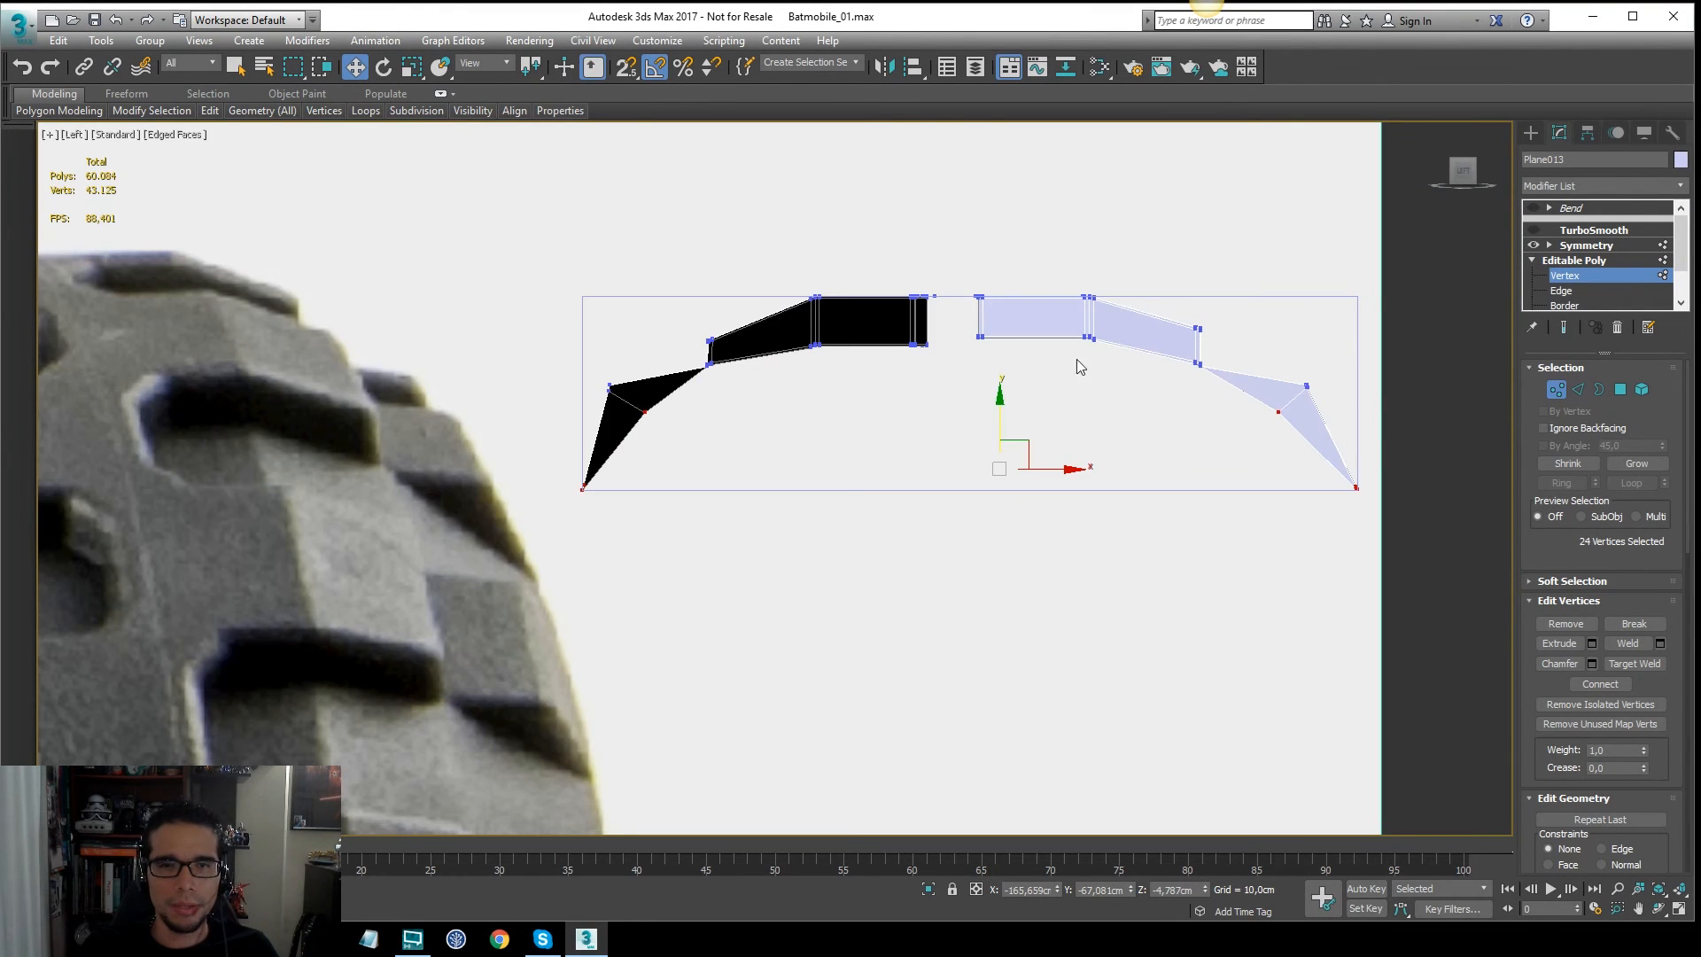
key("F3")
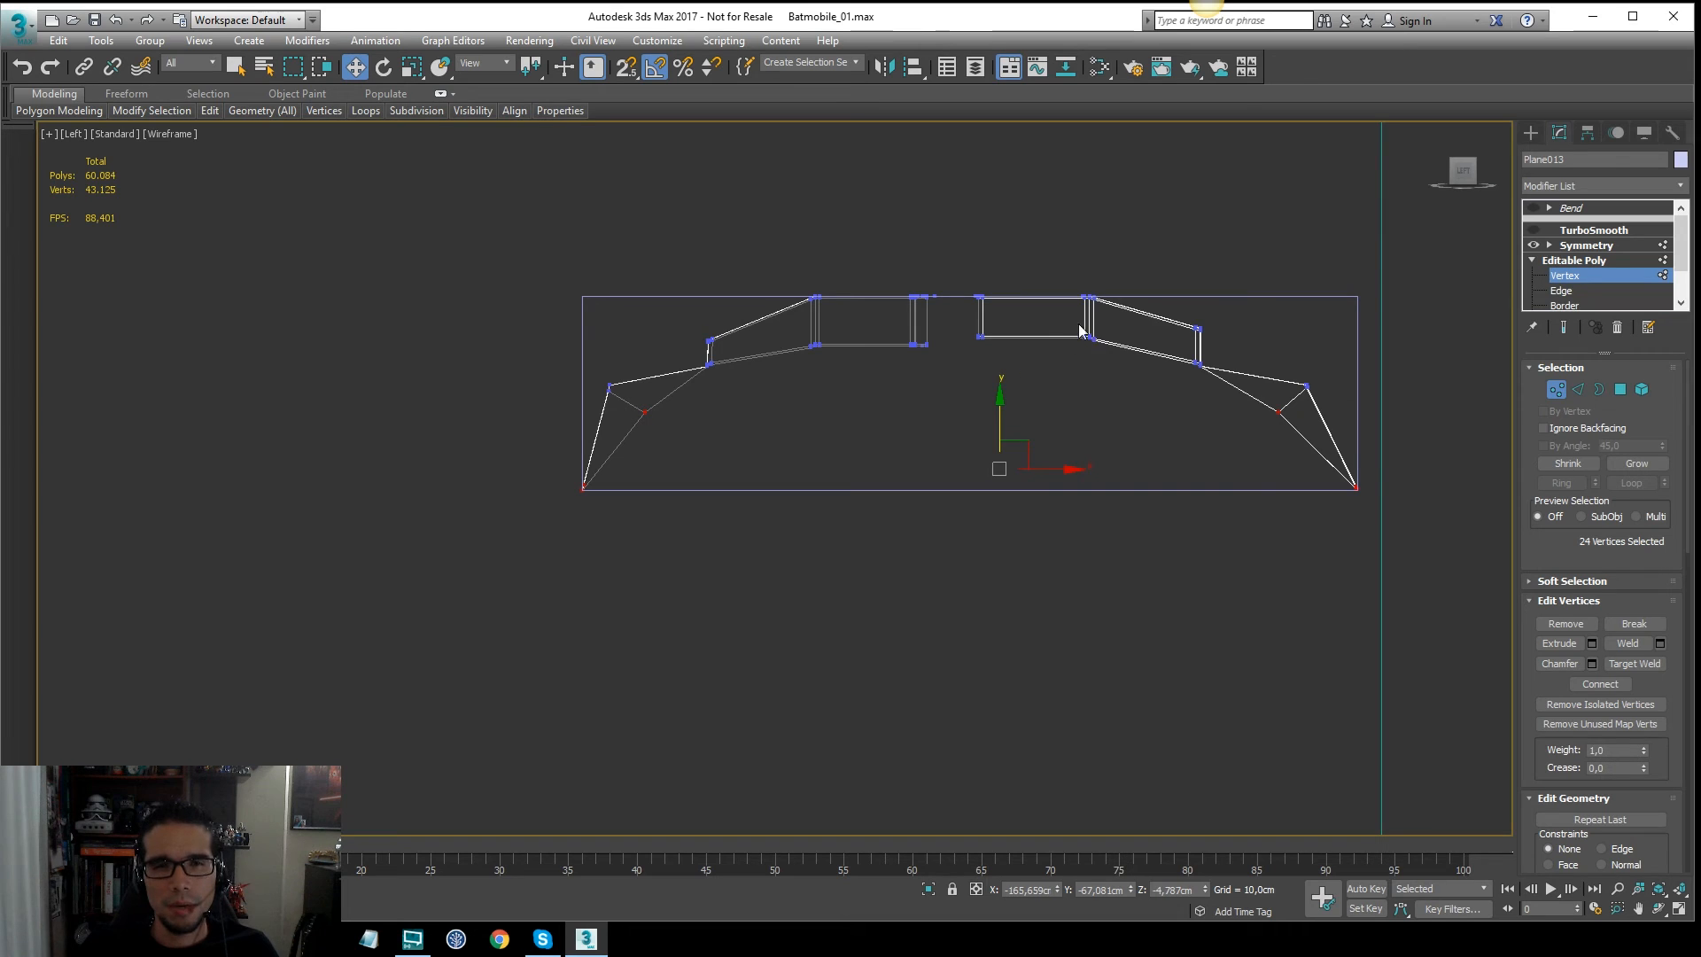
left_click_drag(784, 348, 780, 350)
scroll(925, 328, "up", 3)
left_click(1028, 391)
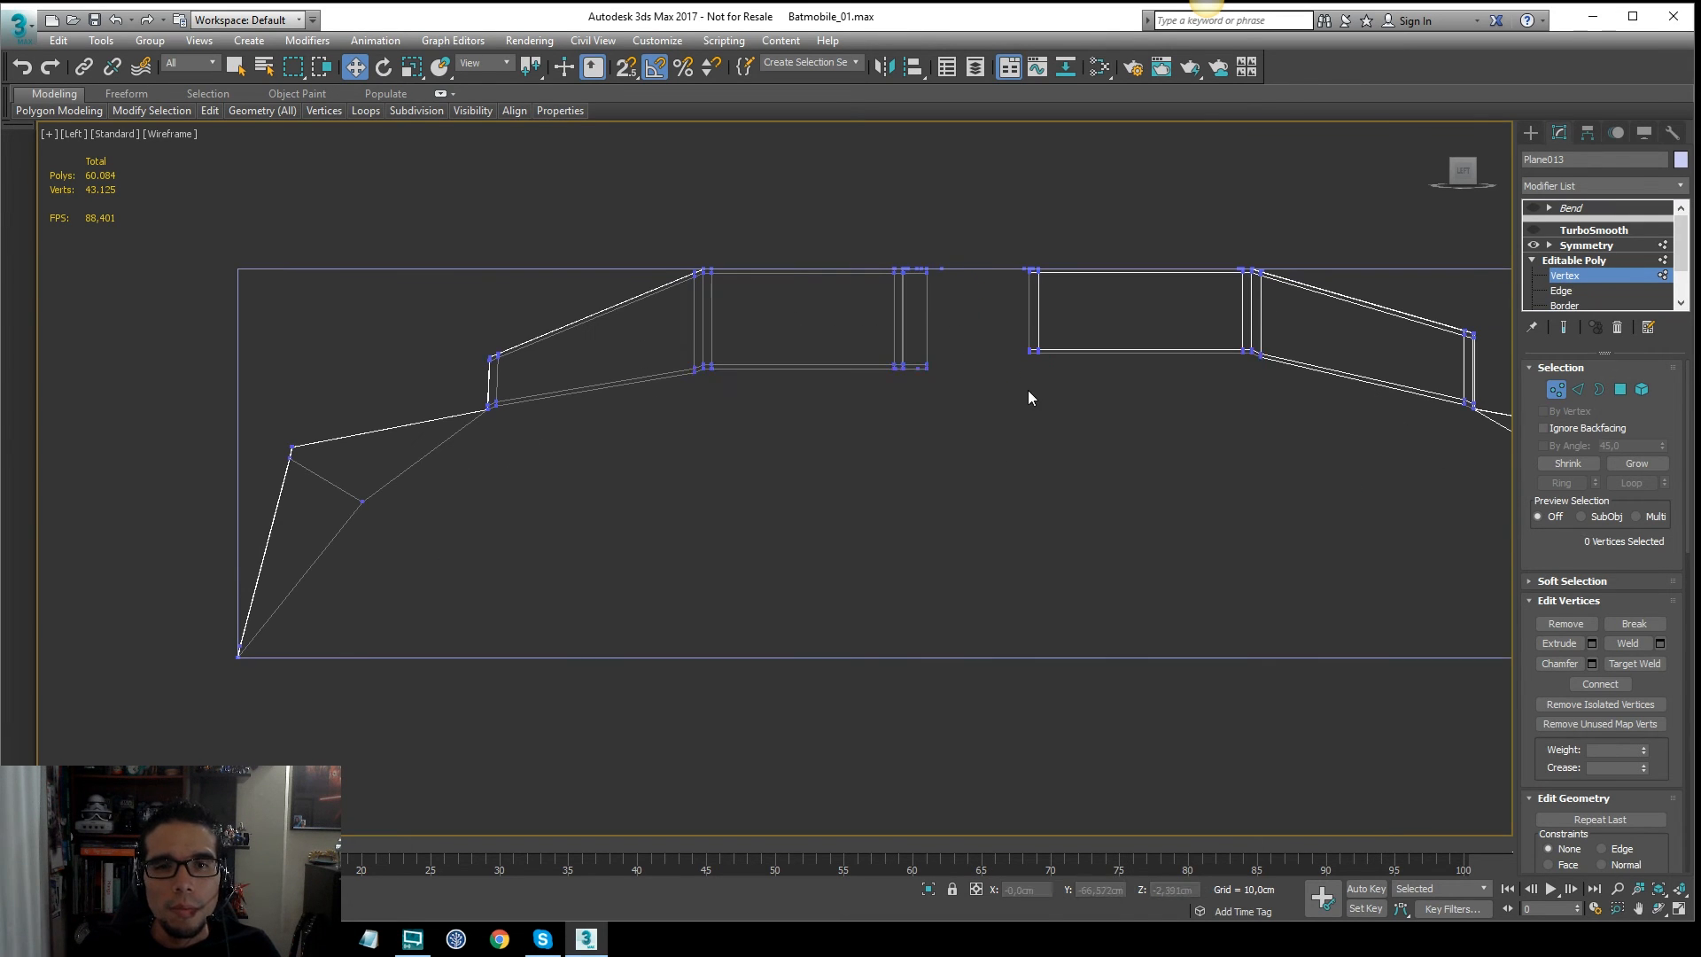
left_click_drag(688, 391, 690, 391)
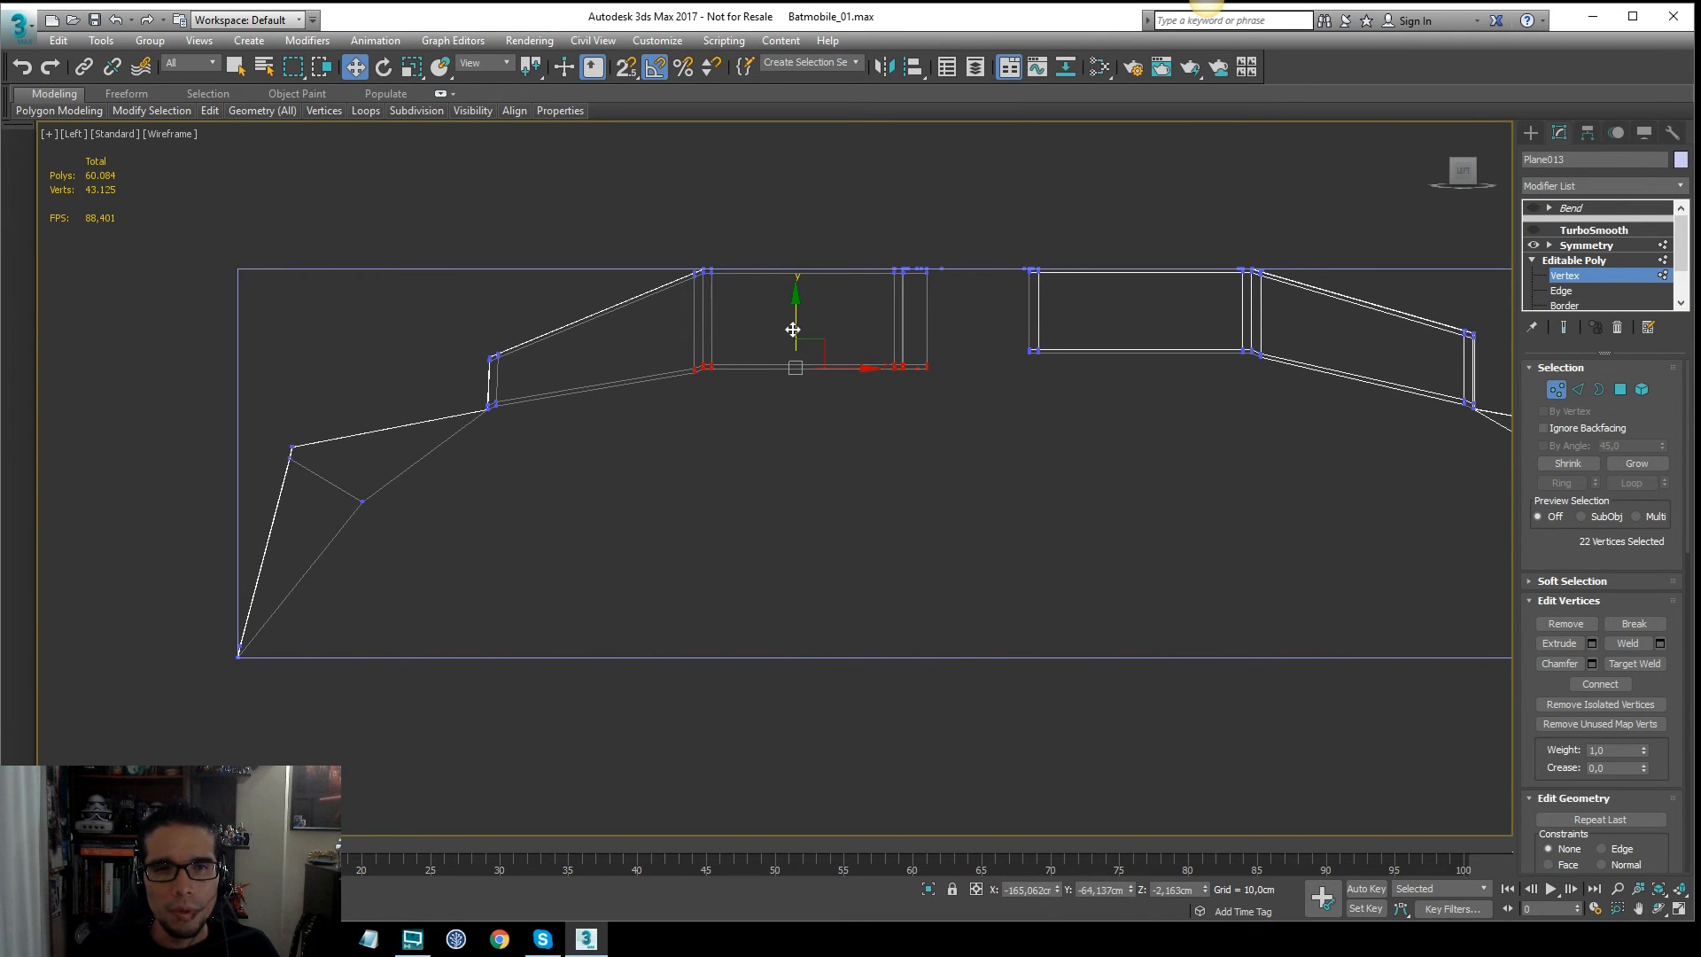
left_click_drag(793, 329, 817, 312)
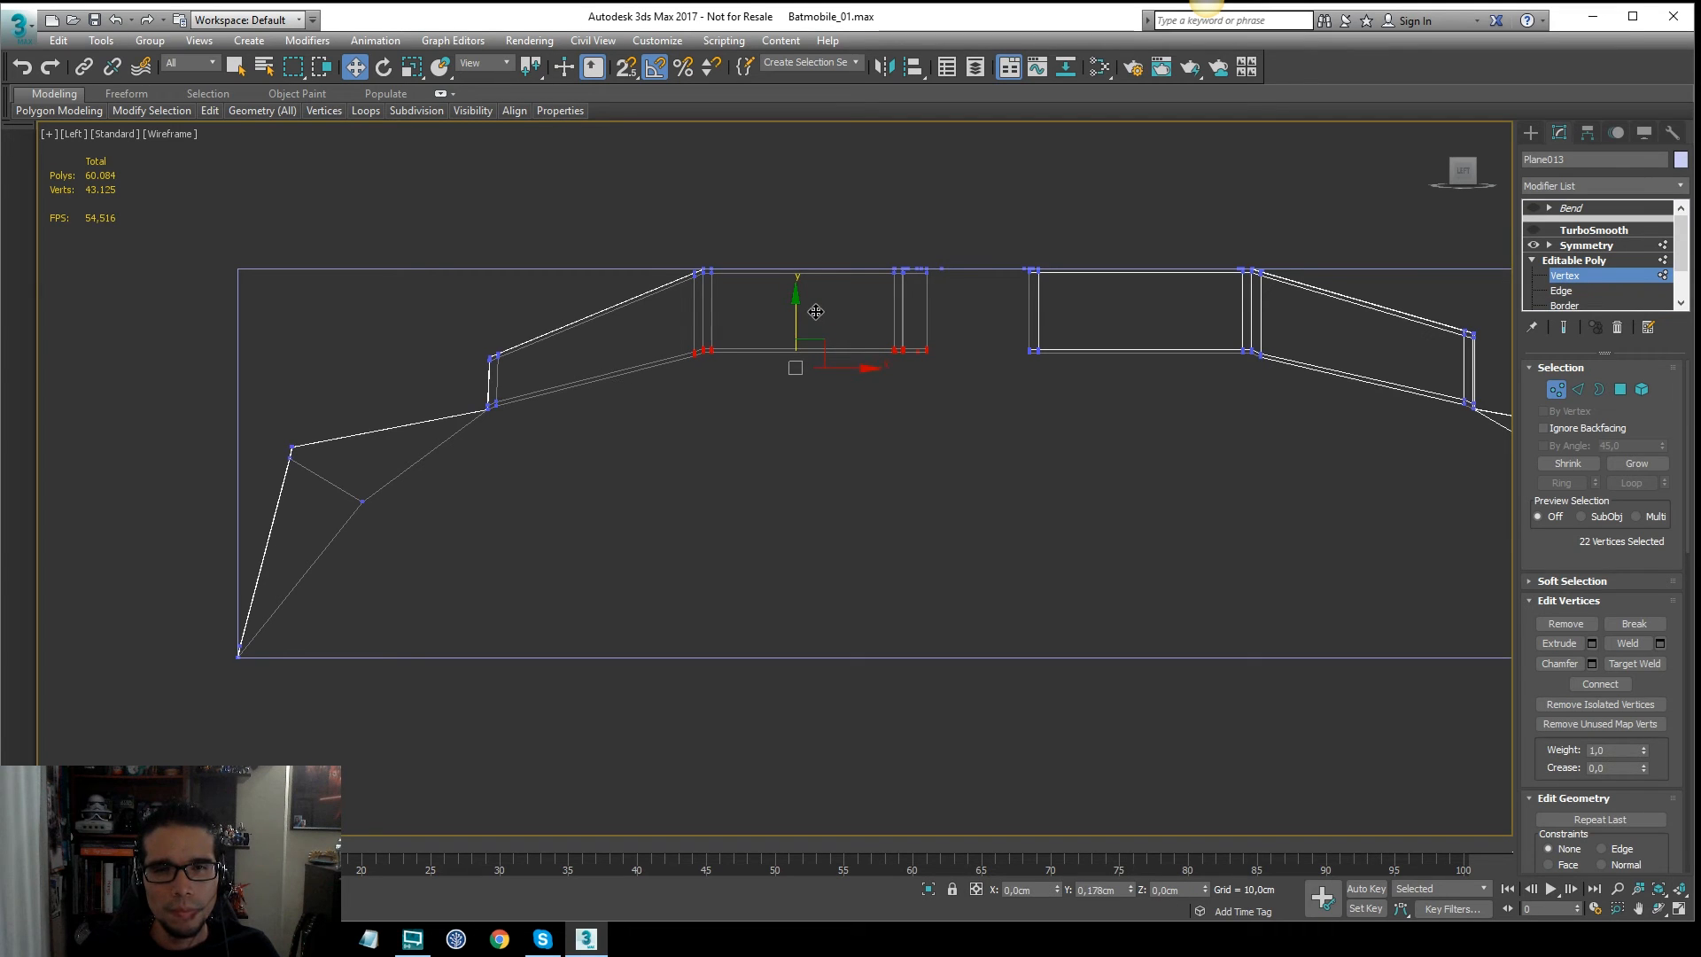
left_click_drag(1305, 333, 649, 387)
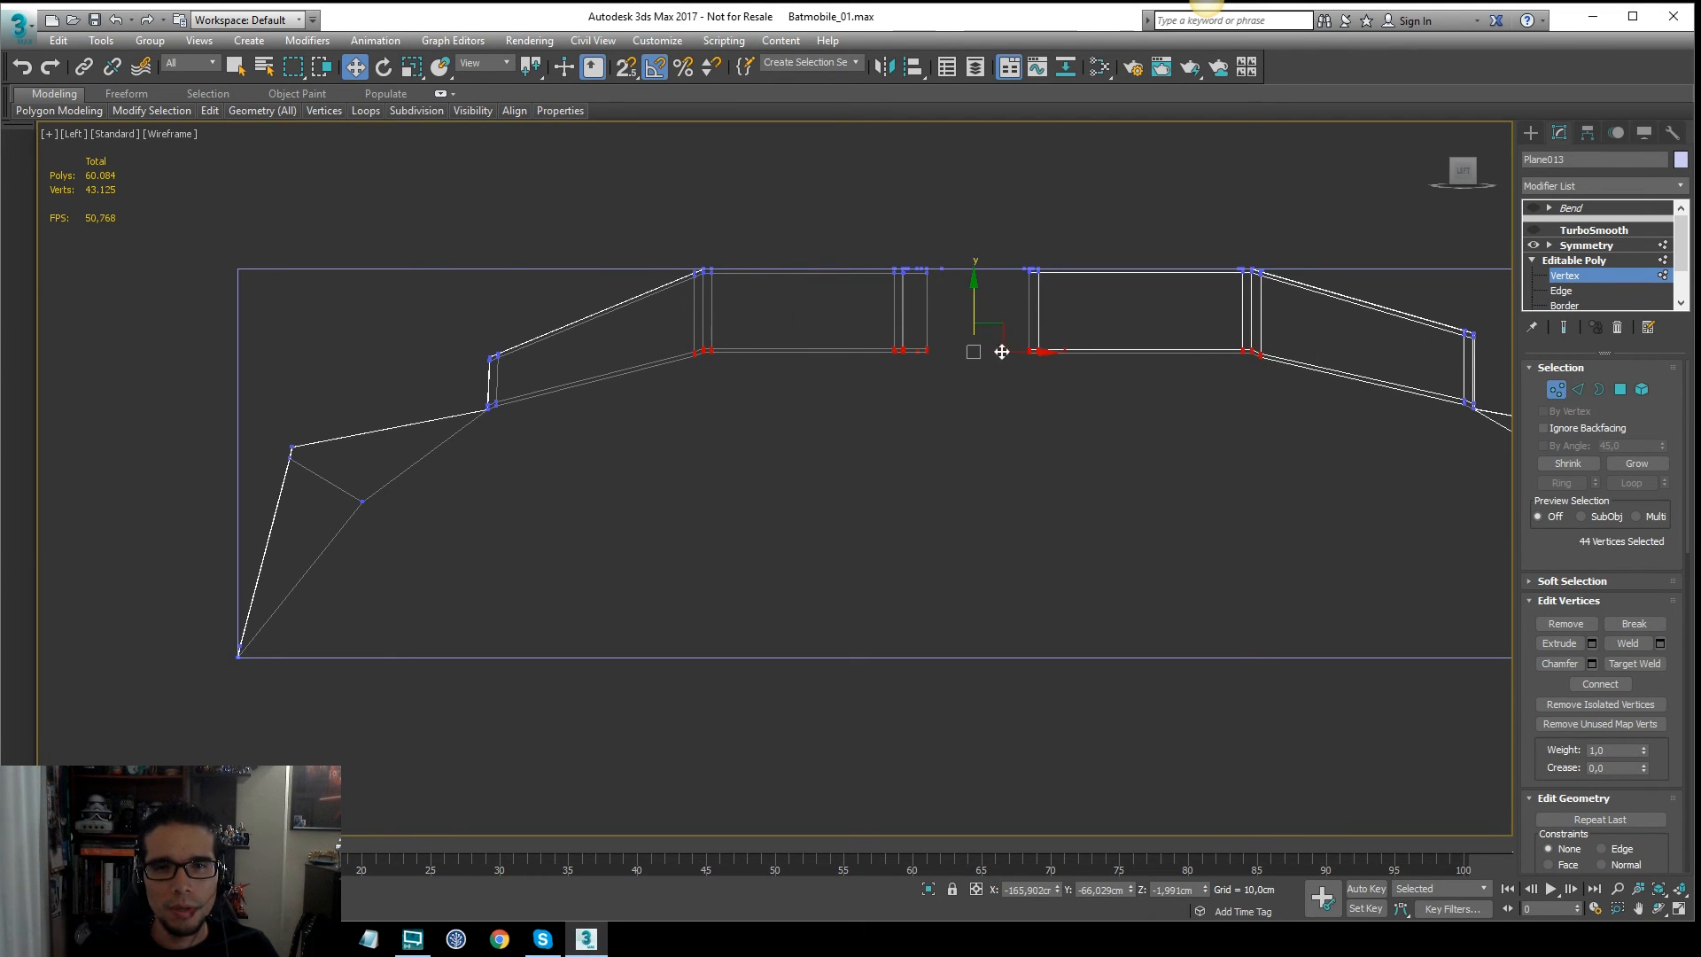
left_click(1156, 390)
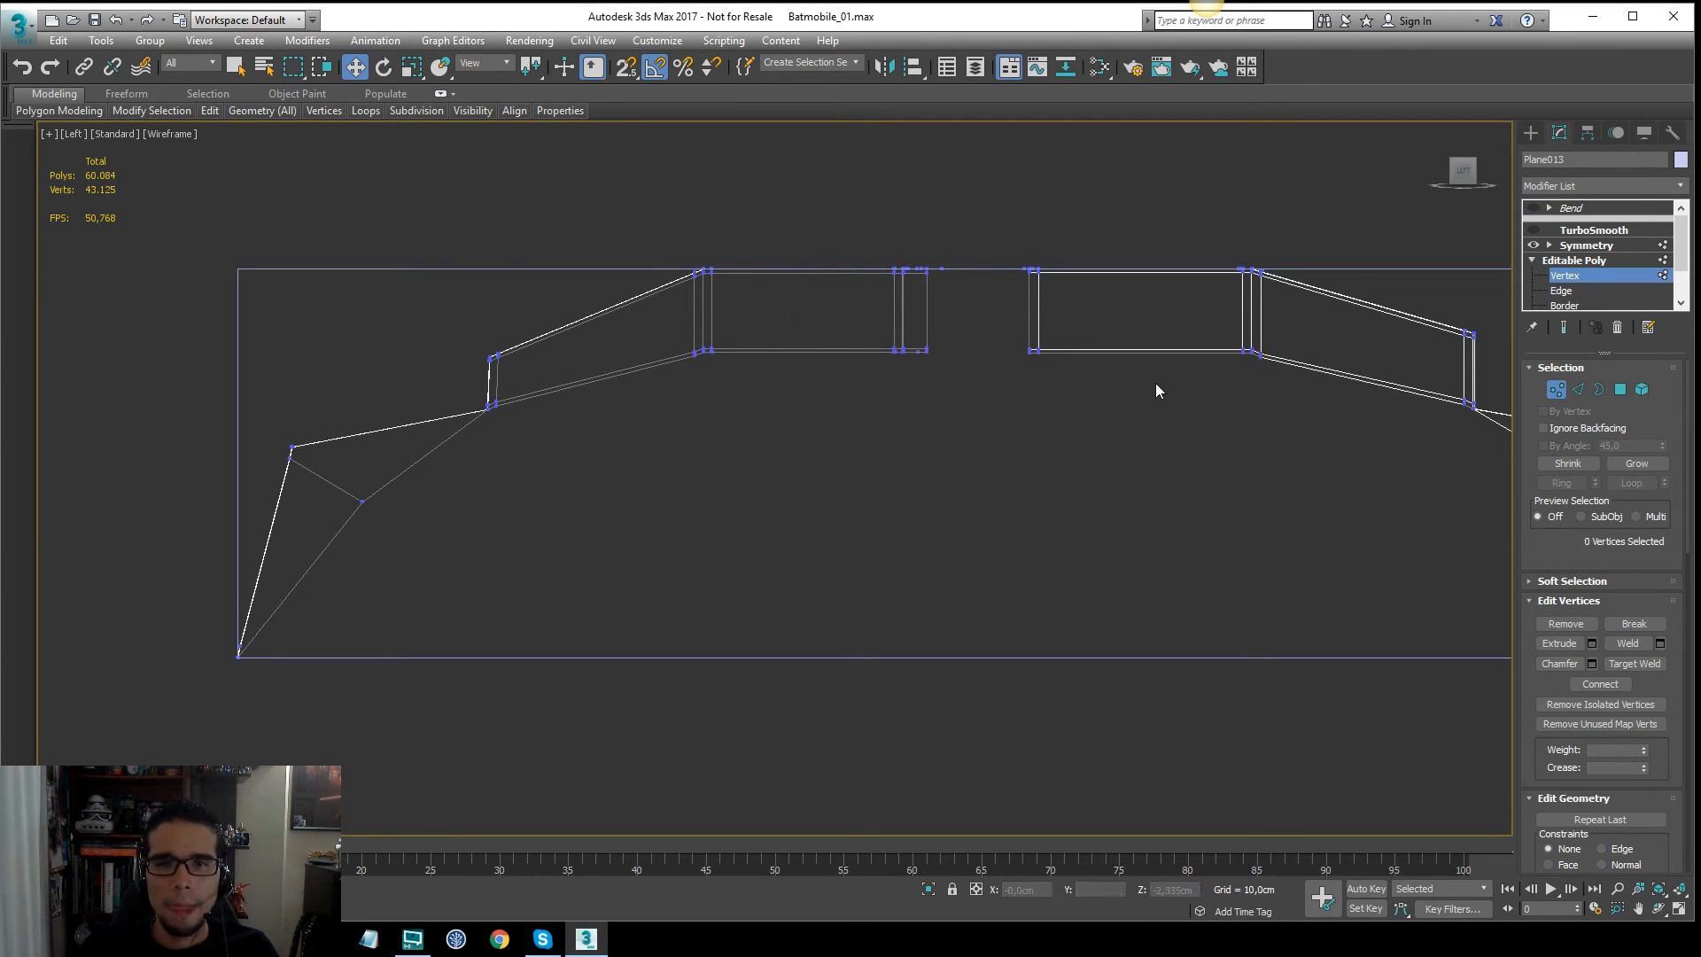
Step: Nudge the vertices at the lower outer corners of both central tread blocks slightly upward, about 0.02 cm on the right block
scroll(1276, 349, "up", 3)
left_click_drag(1271, 344, 1217, 352)
scroll(1209, 376, "down", 2)
scroll(1214, 315, "up", 3)
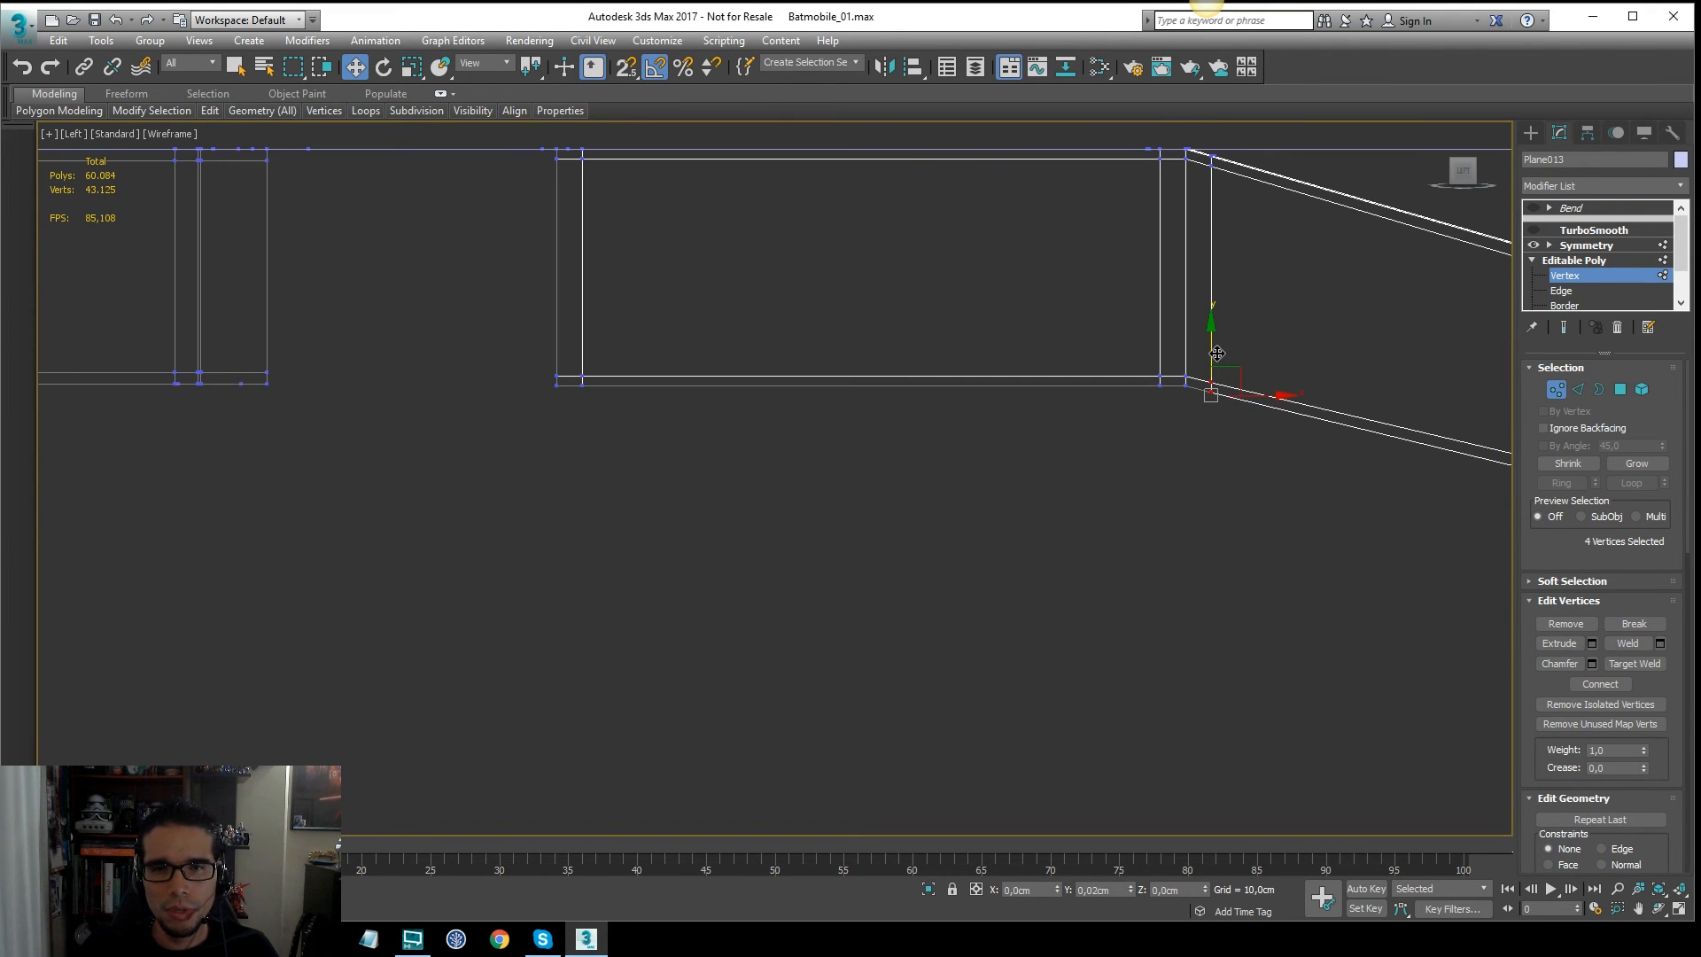
scroll(623, 342, "down", 3)
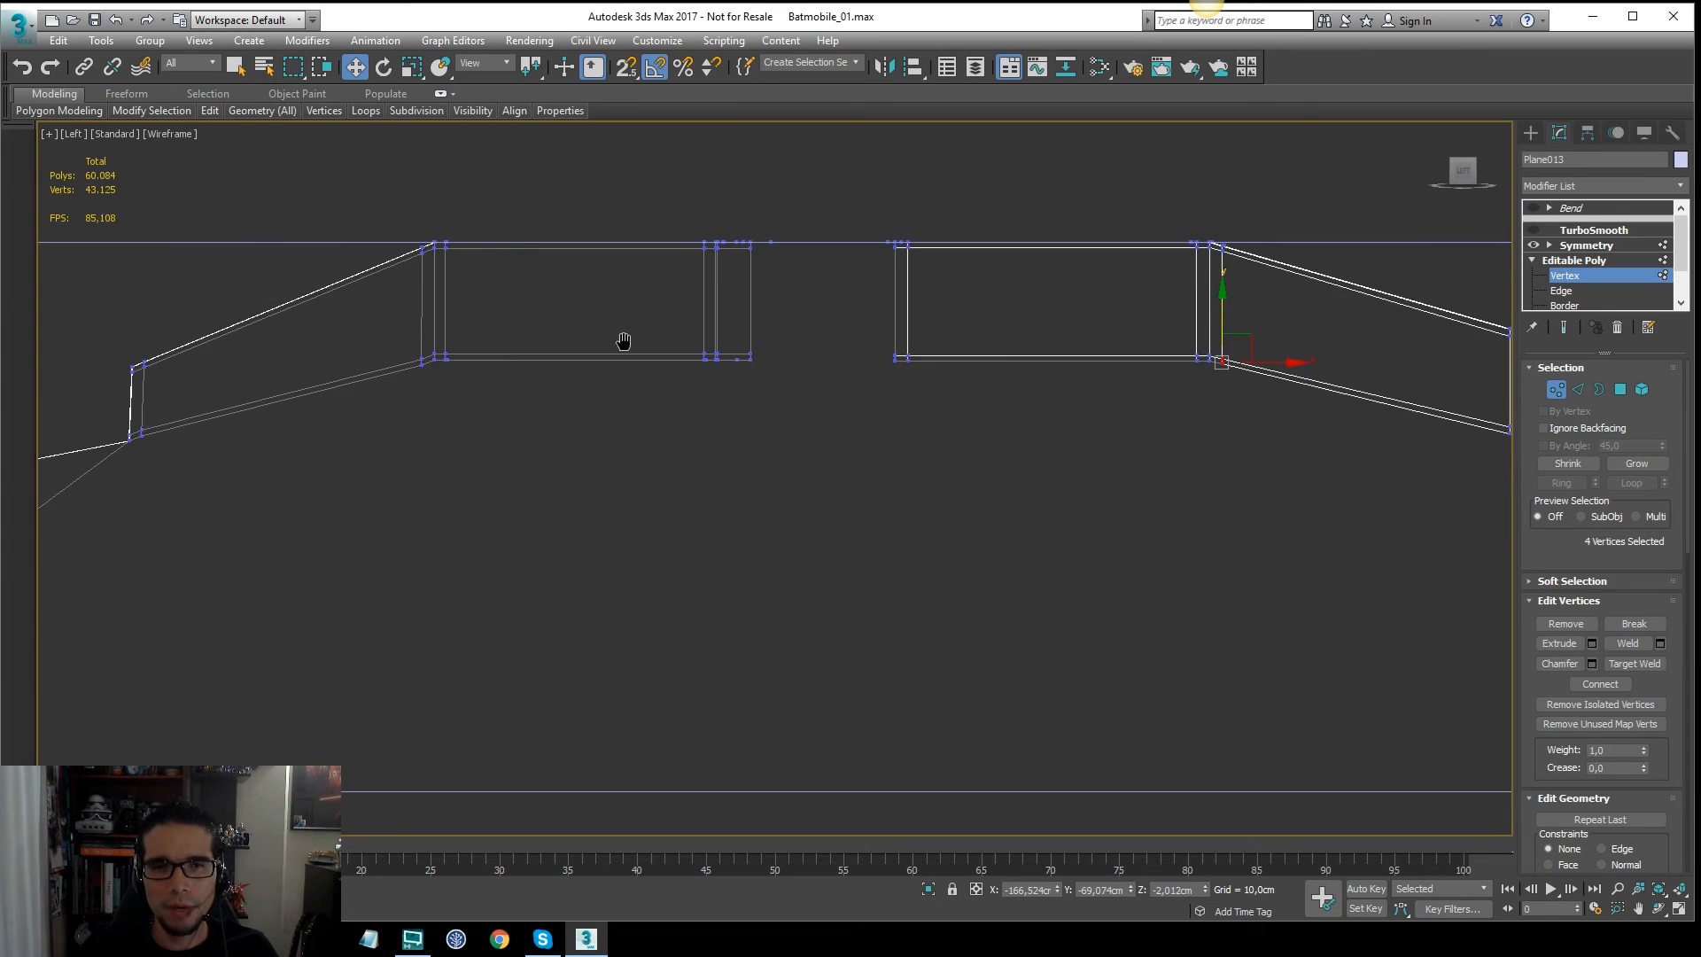
scroll(690, 350, "up", 3)
left_click_drag(657, 347, 634, 381)
left_click_drag(643, 306, 647, 300)
left_click(826, 280)
scroll(825, 286, "down", 3)
scroll(865, 326, "up", 1)
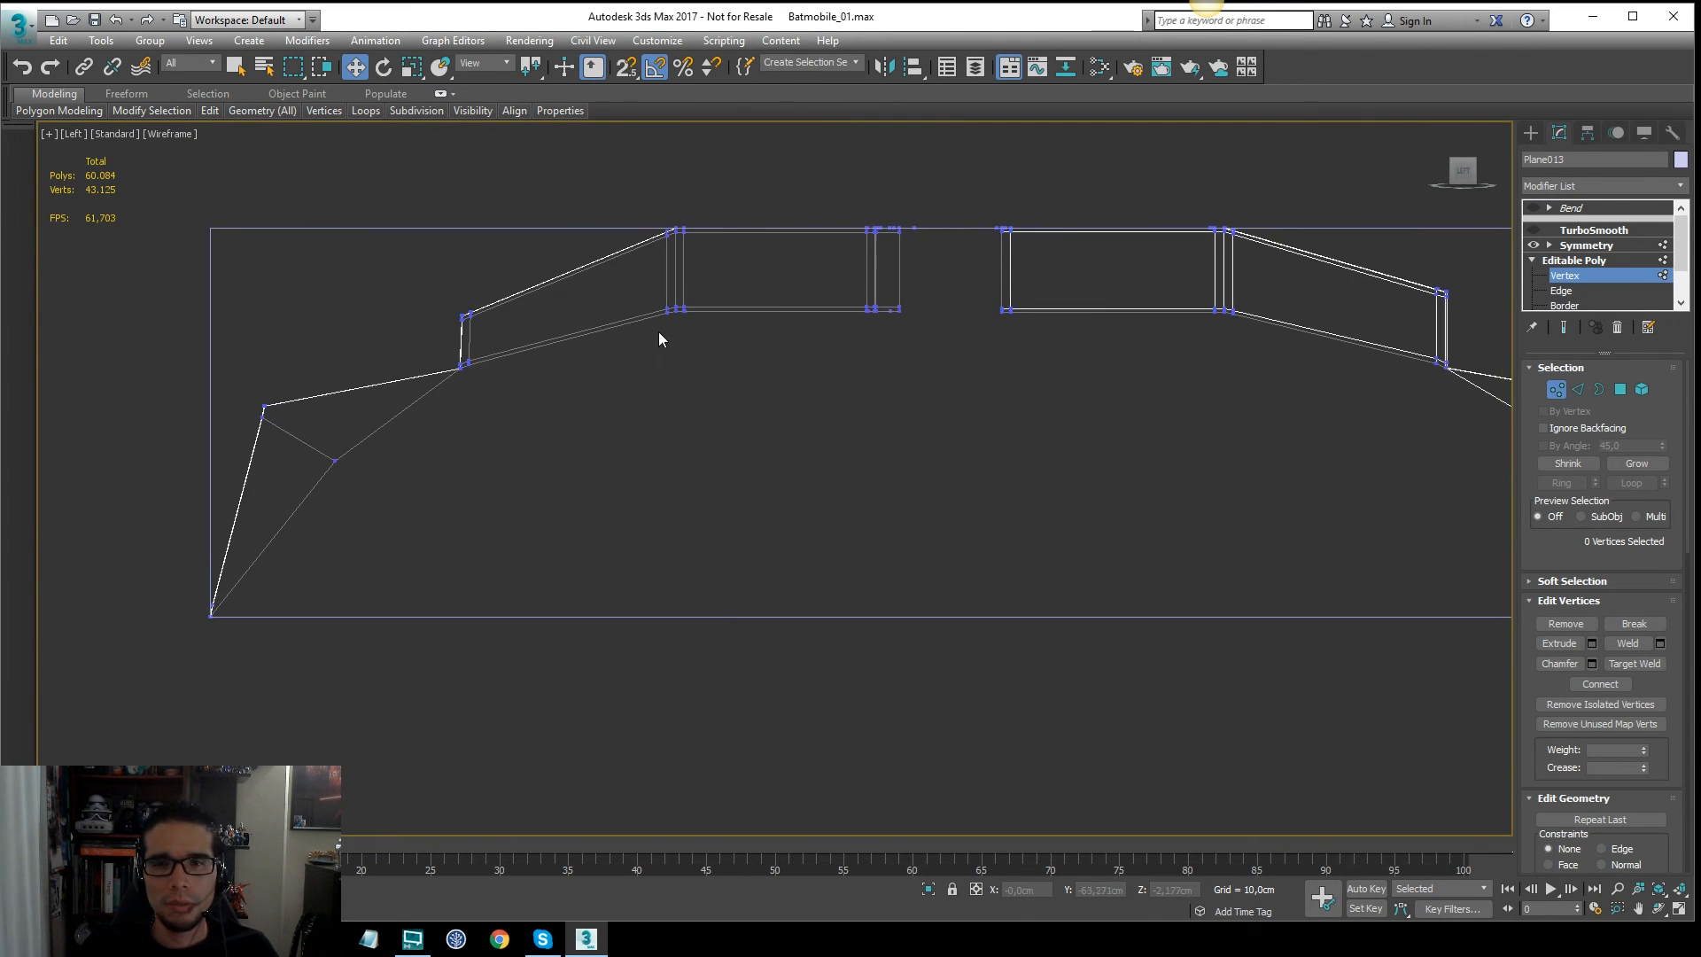
Step: Turn the Bend modifier back on and compare the bent section with the reference tyre in the front view
scroll(1139, 296, "down", 4)
key("F3")
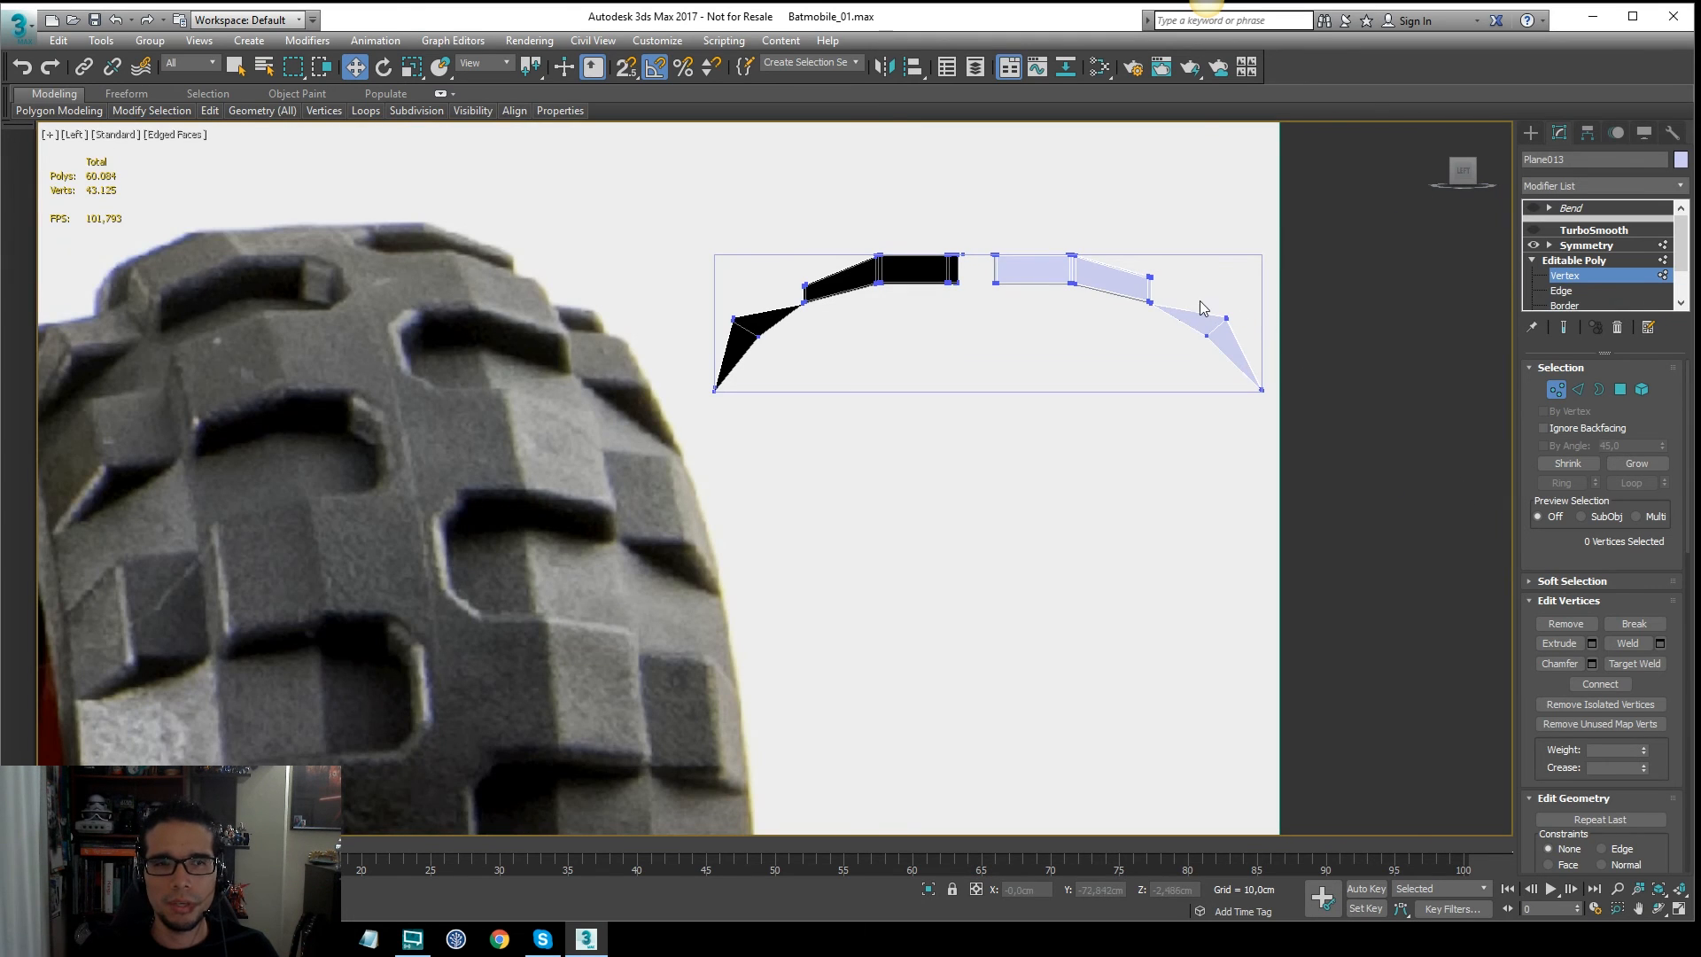
middle_click_drag(992, 354, 1022, 338)
scroll(1019, 342, "down", 2)
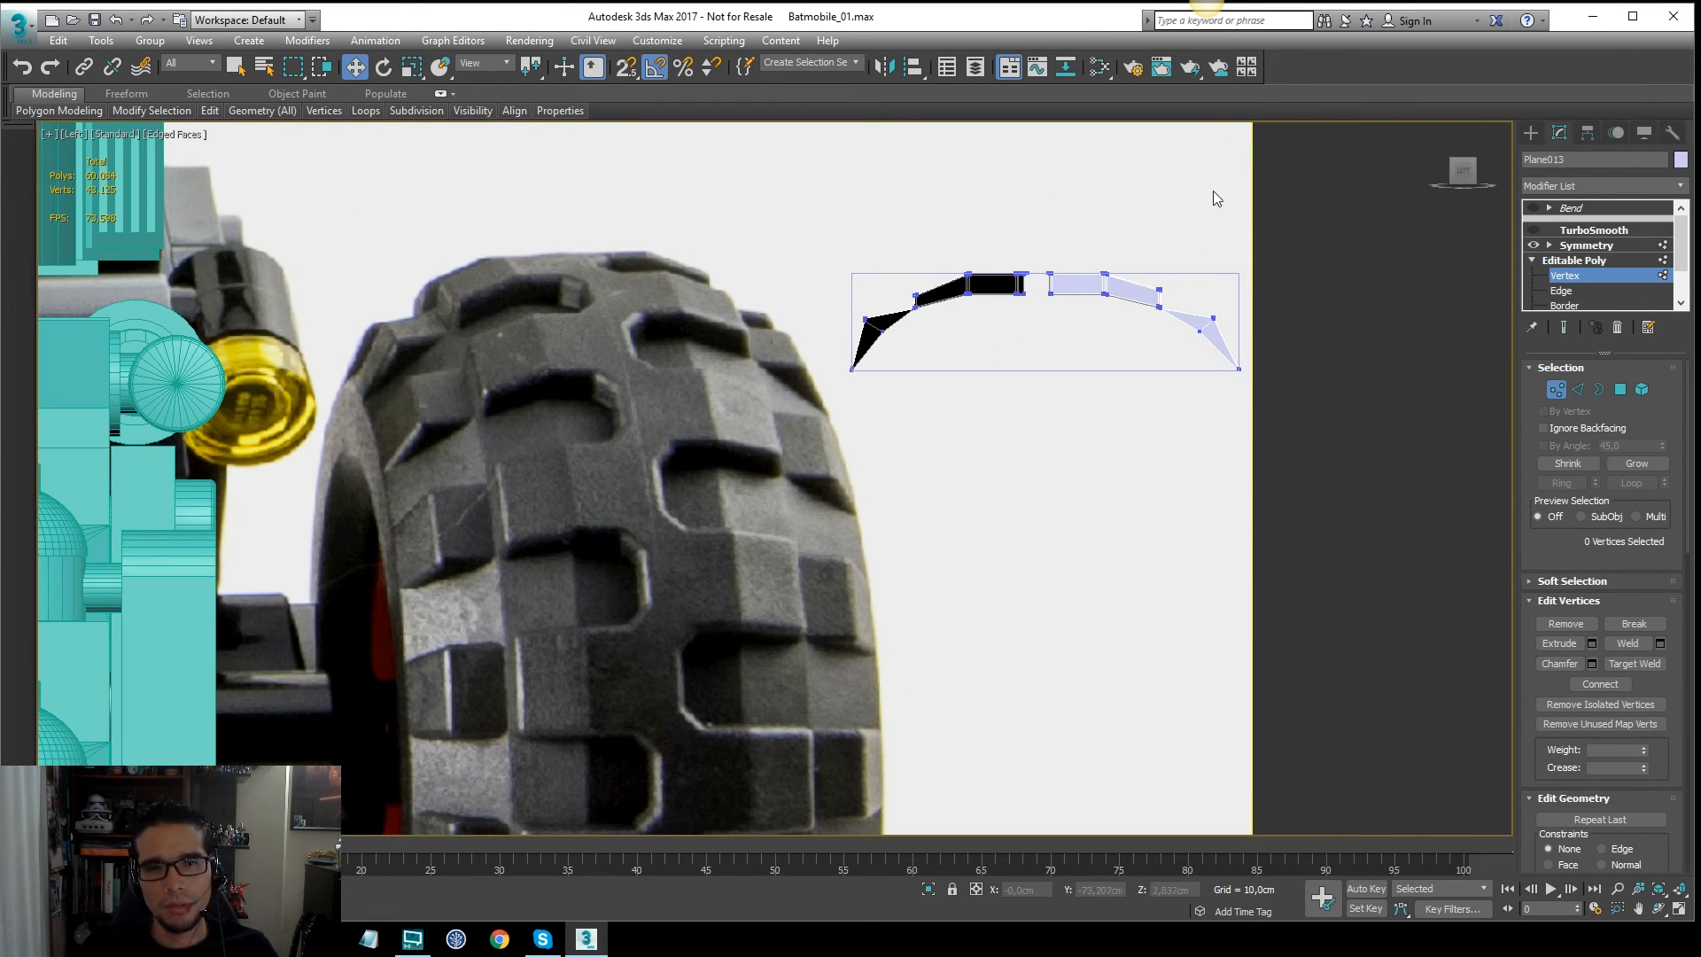
key("f")
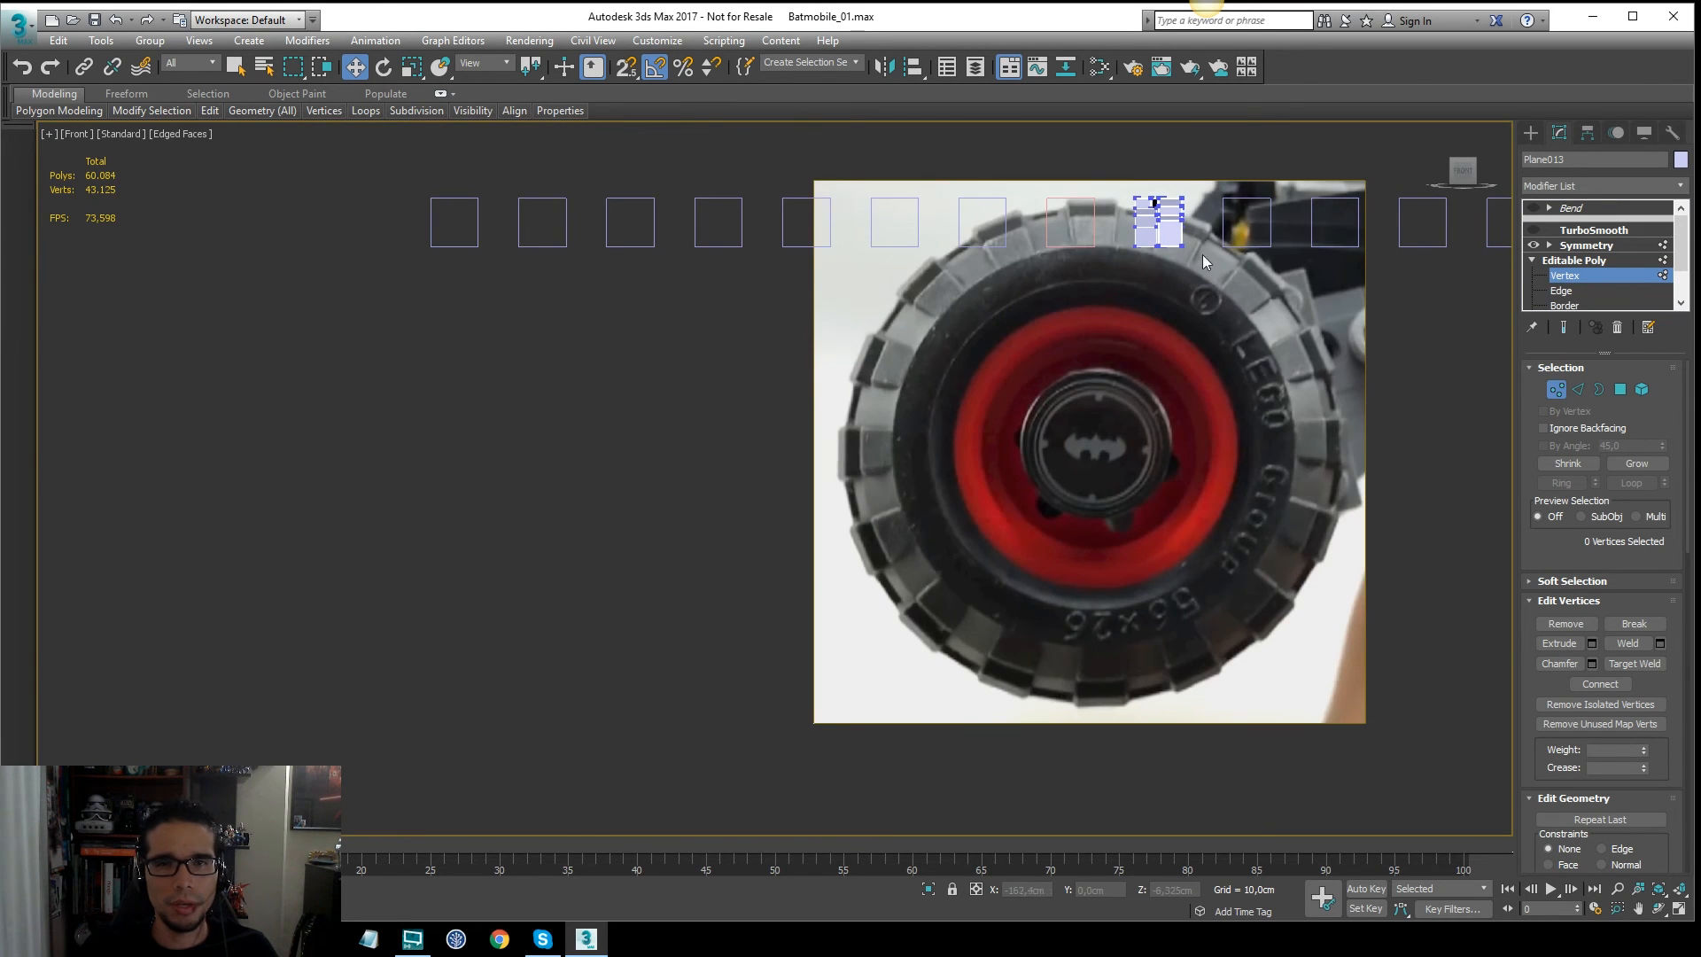
scroll(1203, 253, "up", 5)
left_click(1586, 260)
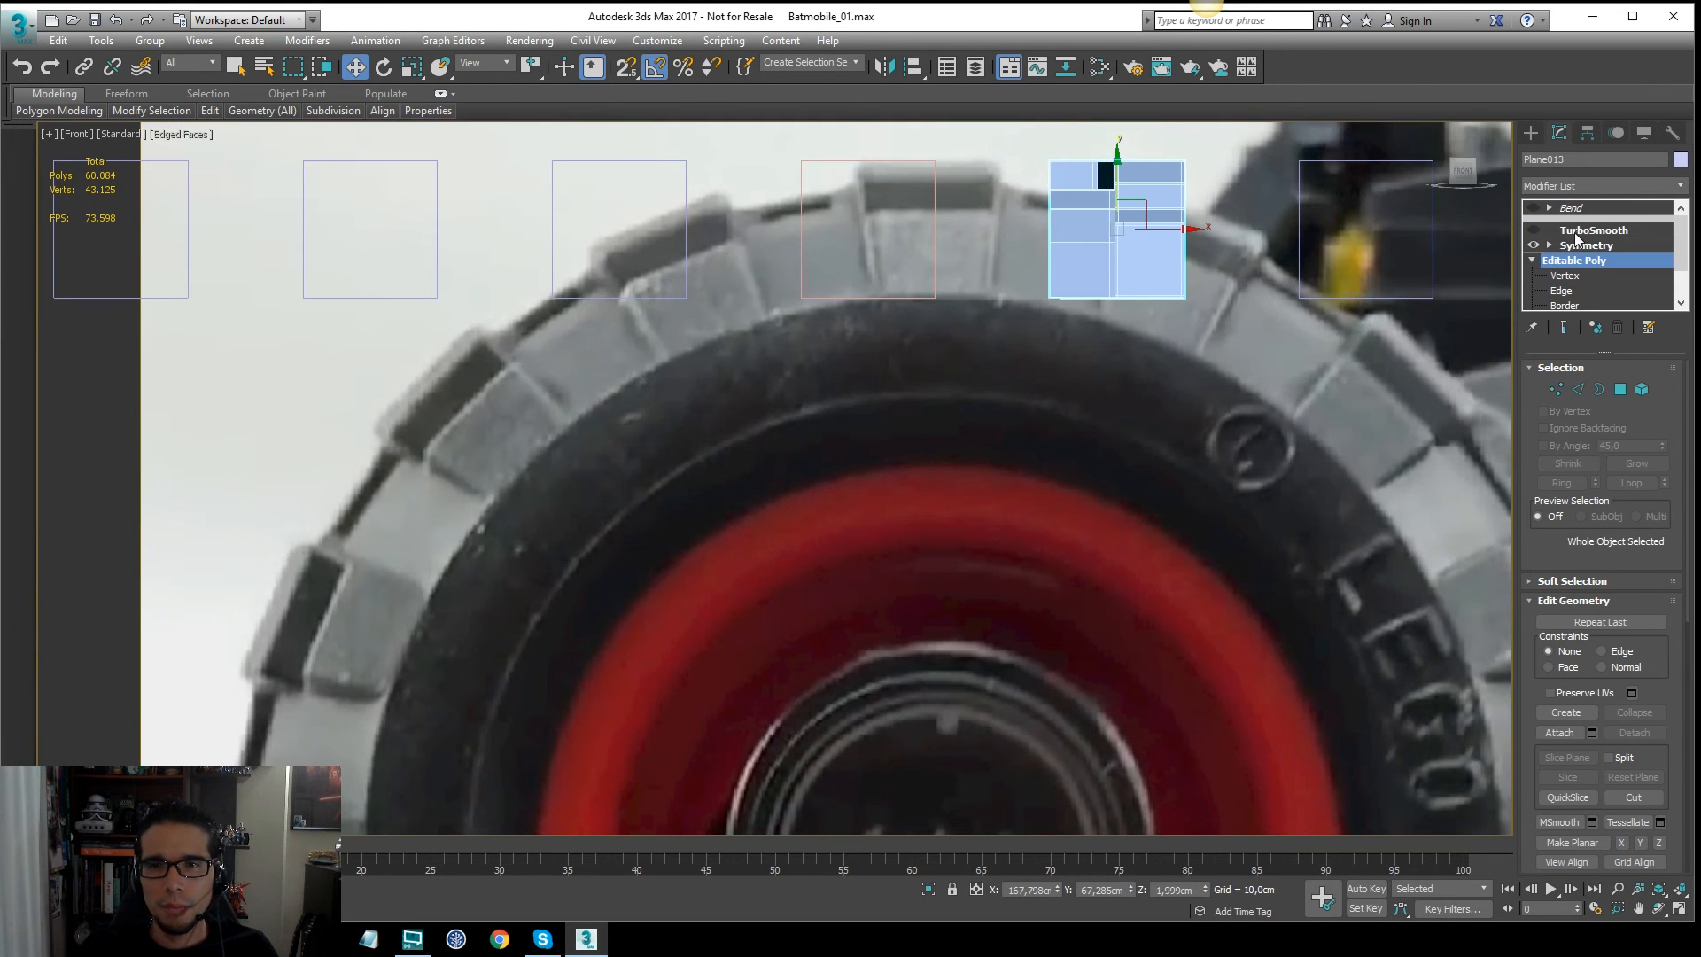
left_click(1578, 207)
left_click(1533, 207)
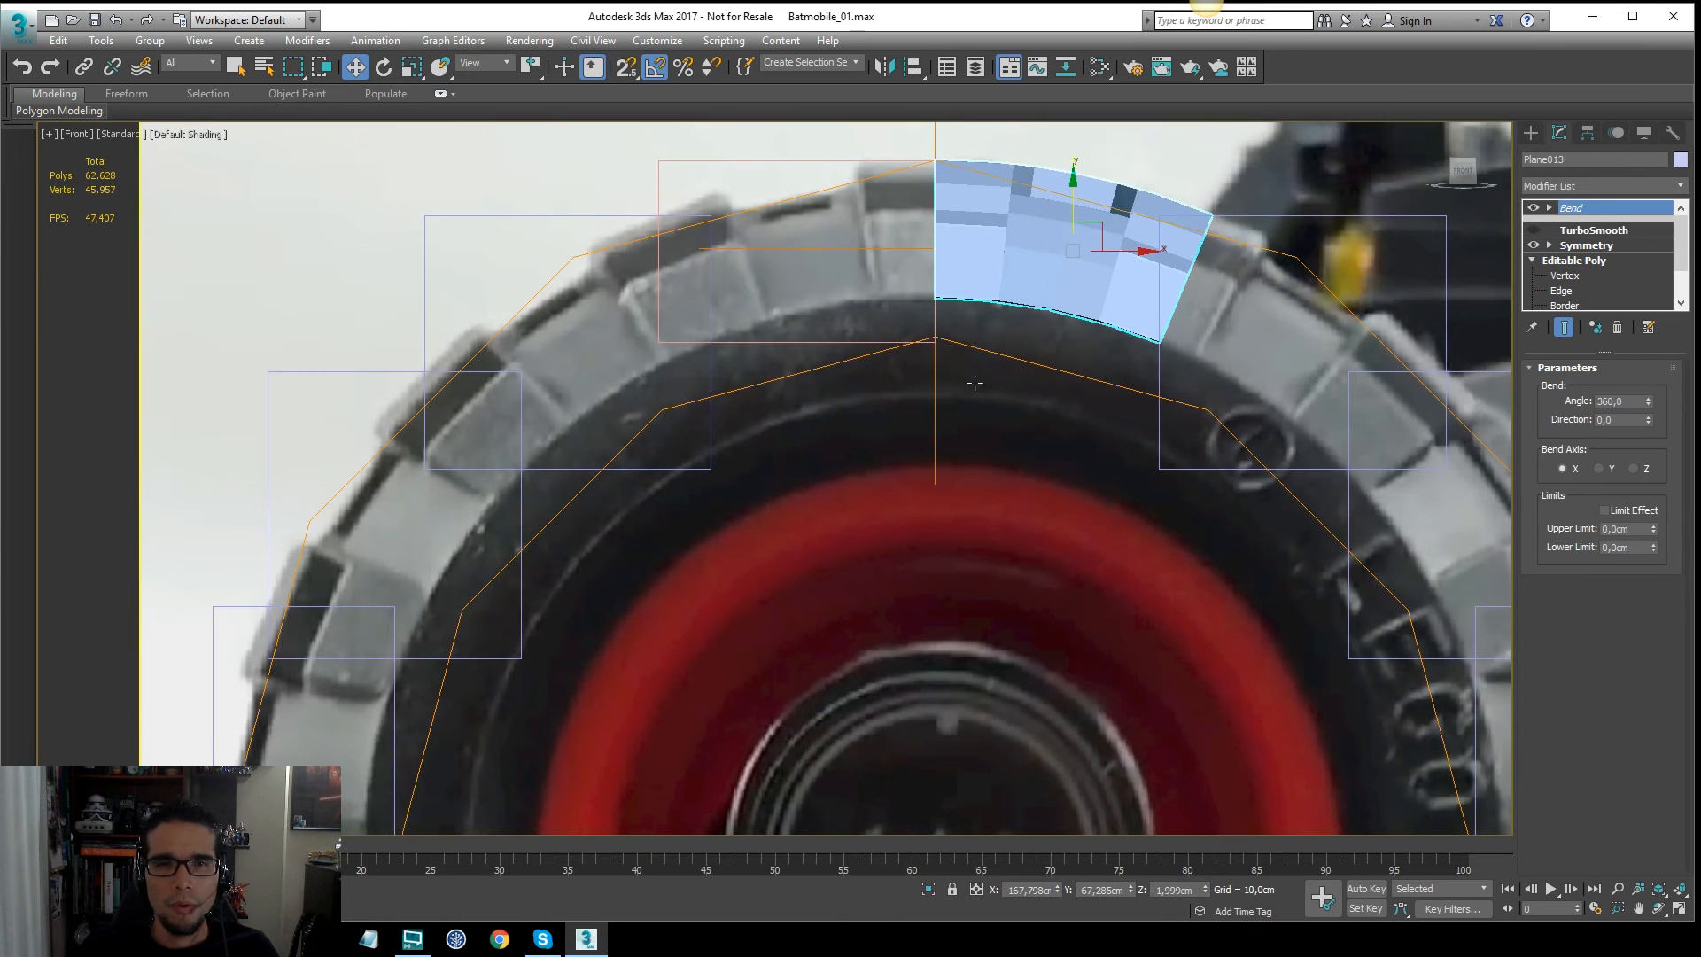
scroll(941, 259, "up", 3)
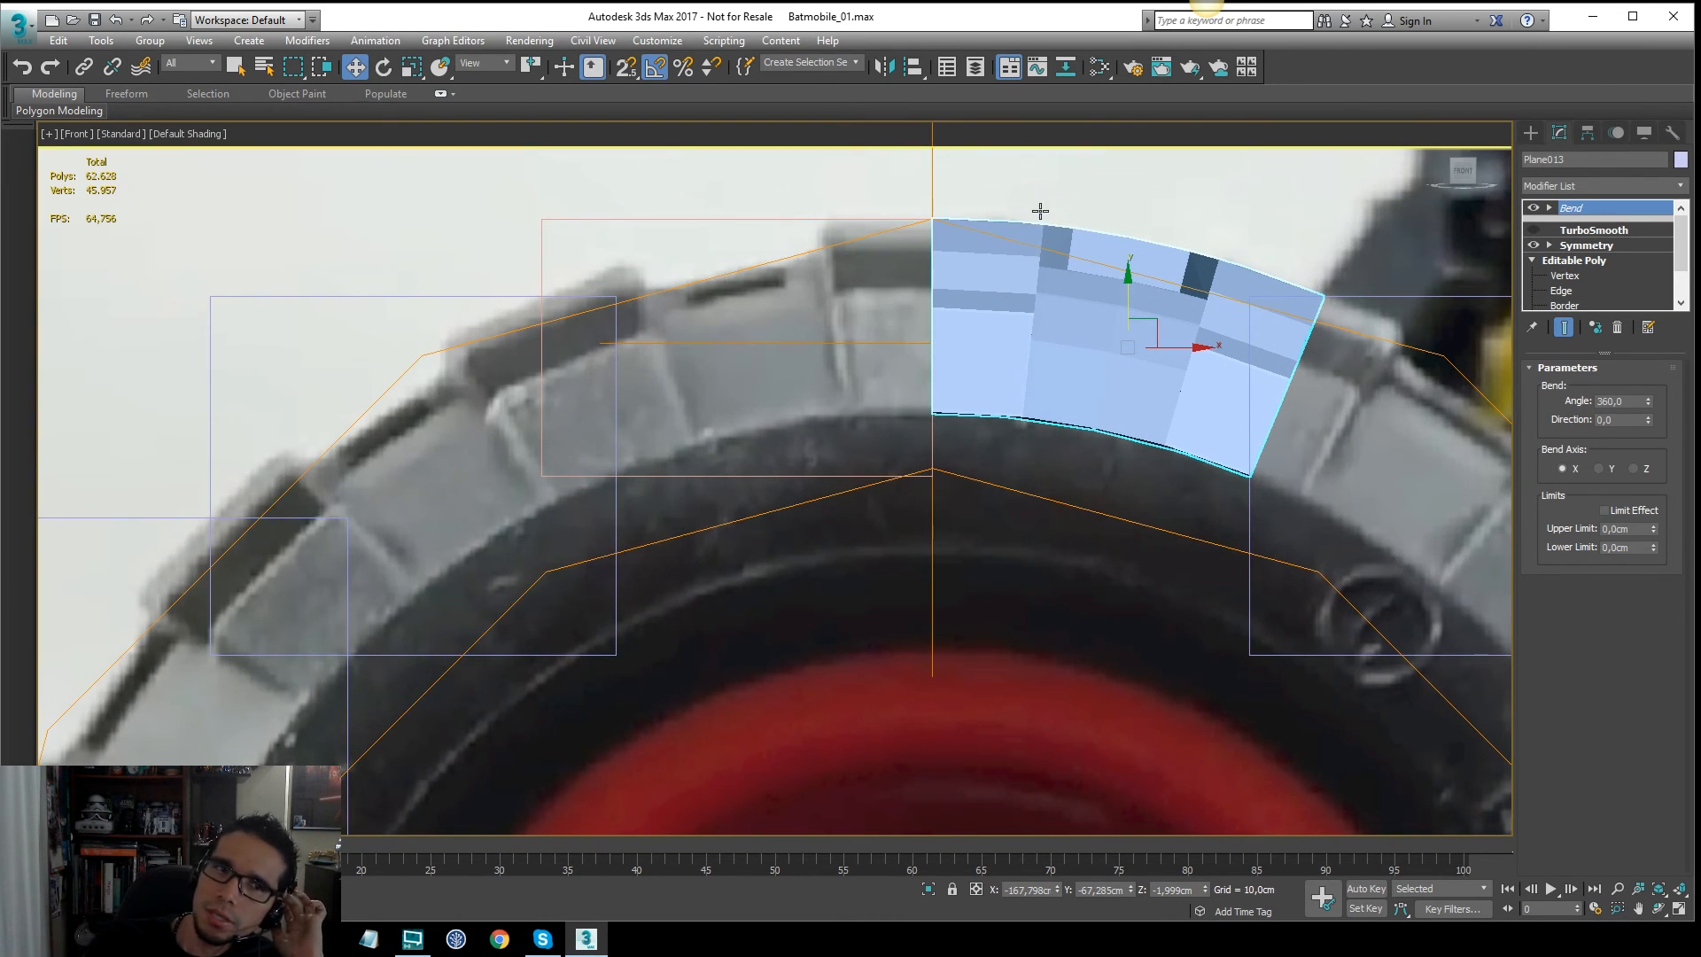
left_click(855, 402)
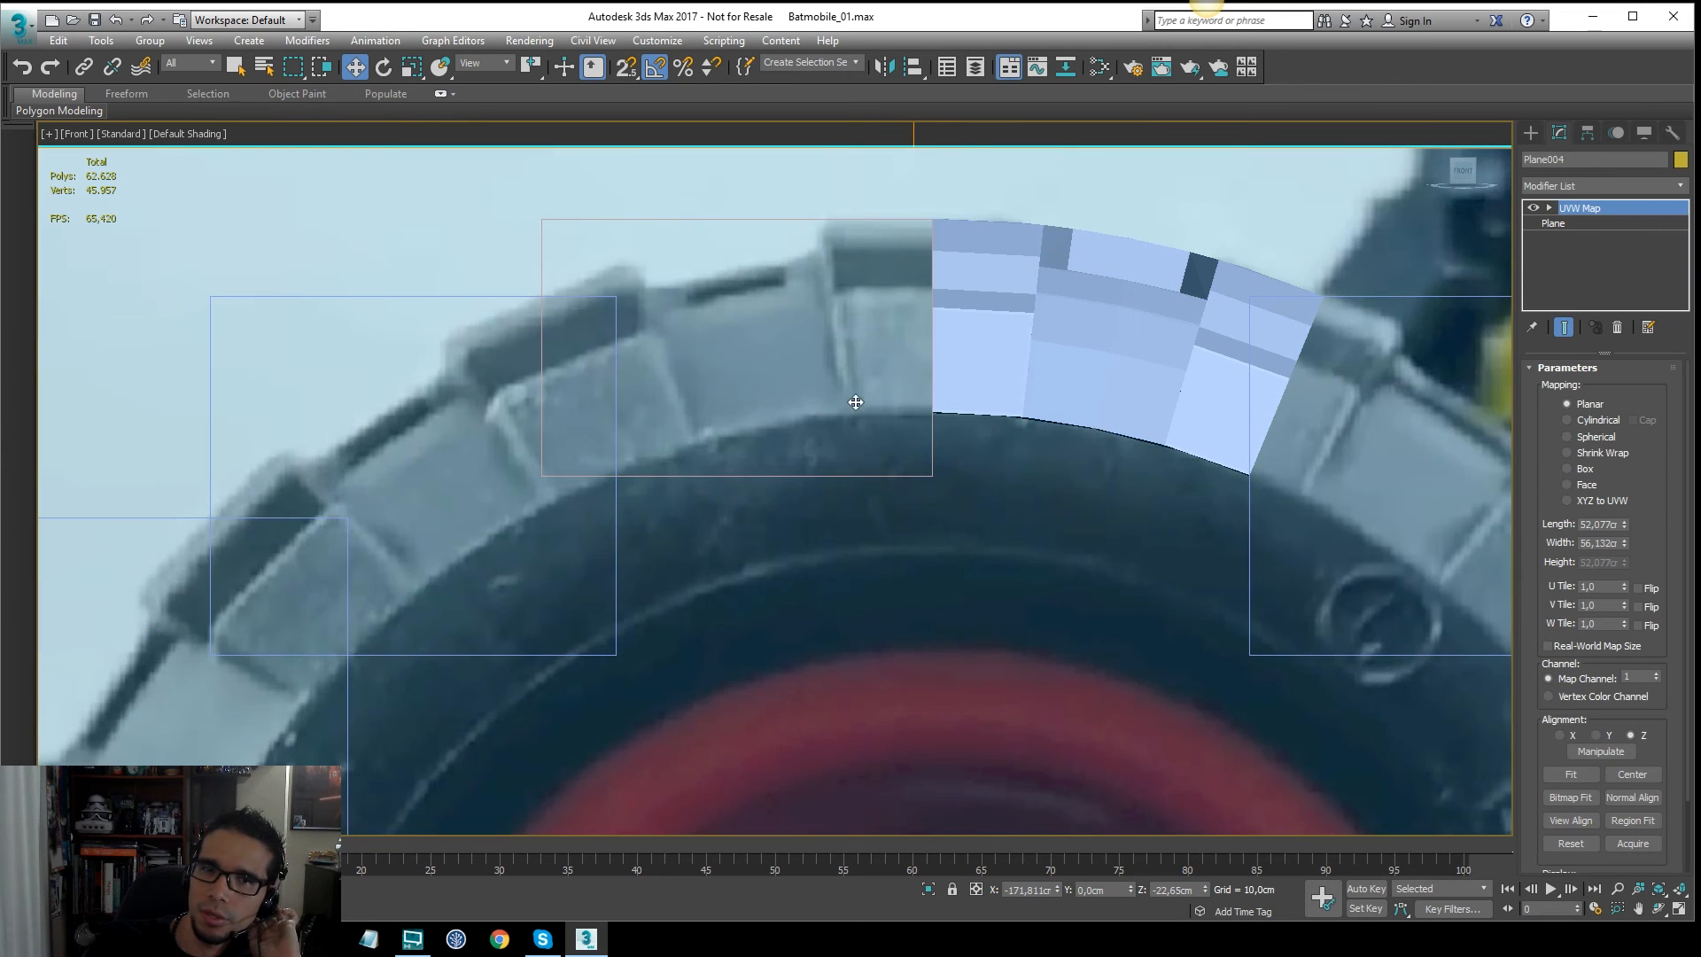
middle_click_drag(1075, 317, 1050, 366)
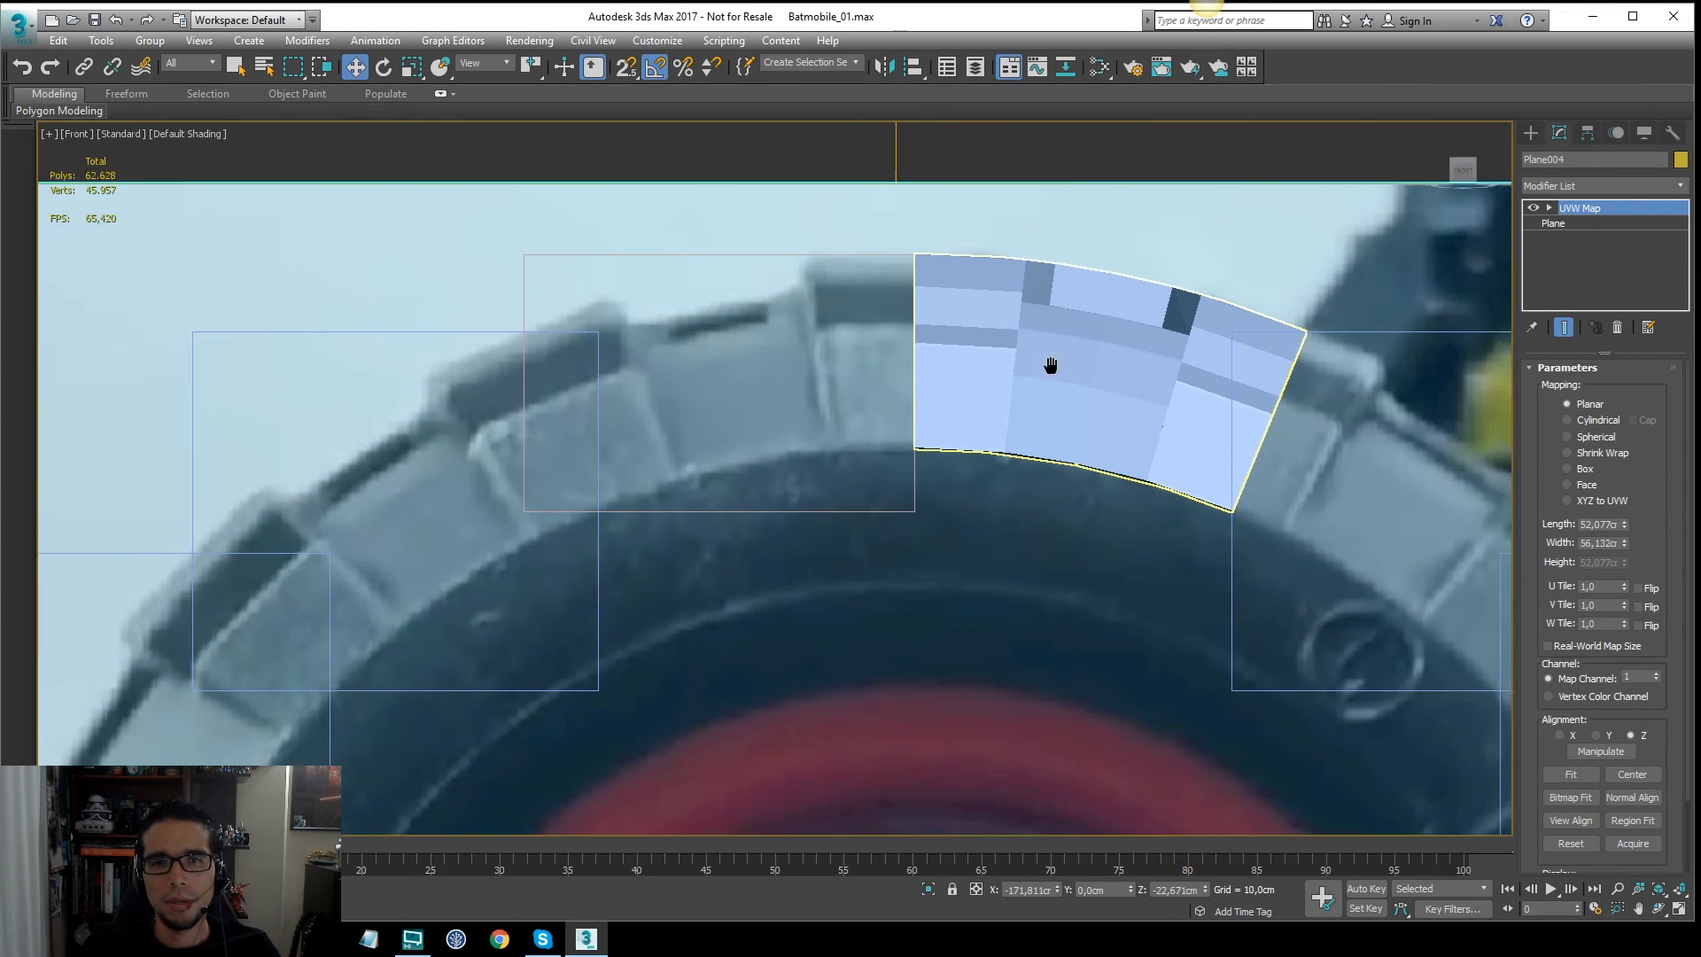
key("F3")
key("ctrl+z")
key("F3")
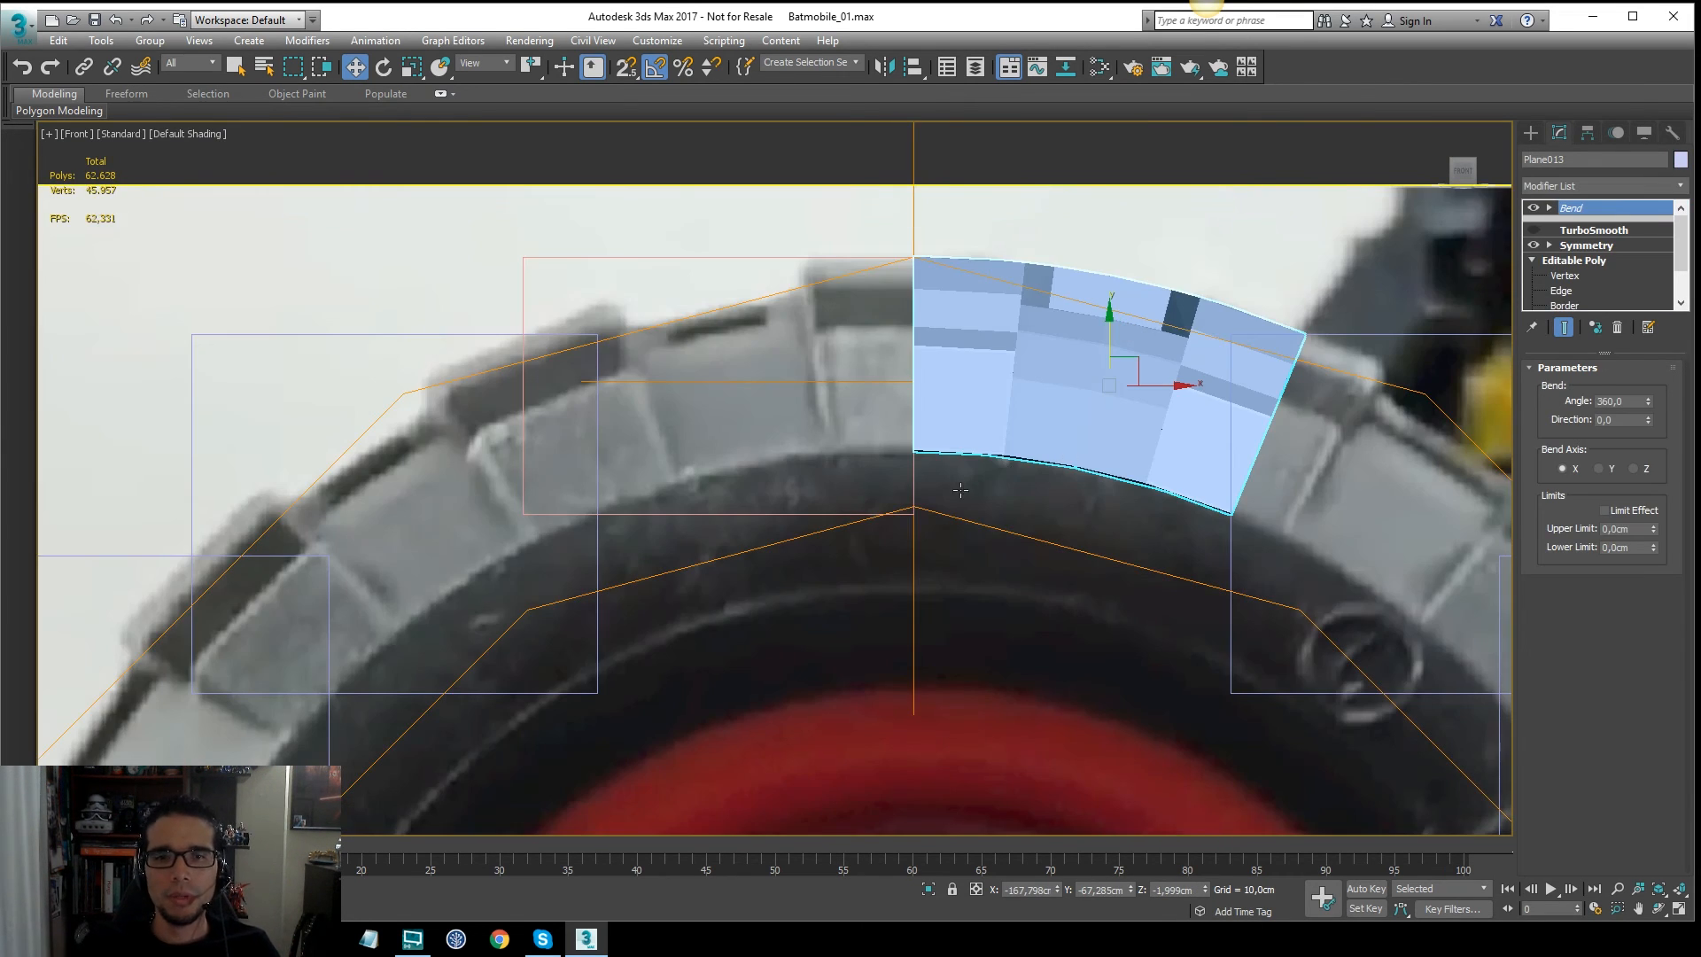
Step: Return to edge editing on the section's base mesh and select only the edges along its bottom, removing the vertical ones from the selection
scroll(960, 490, "down", 8)
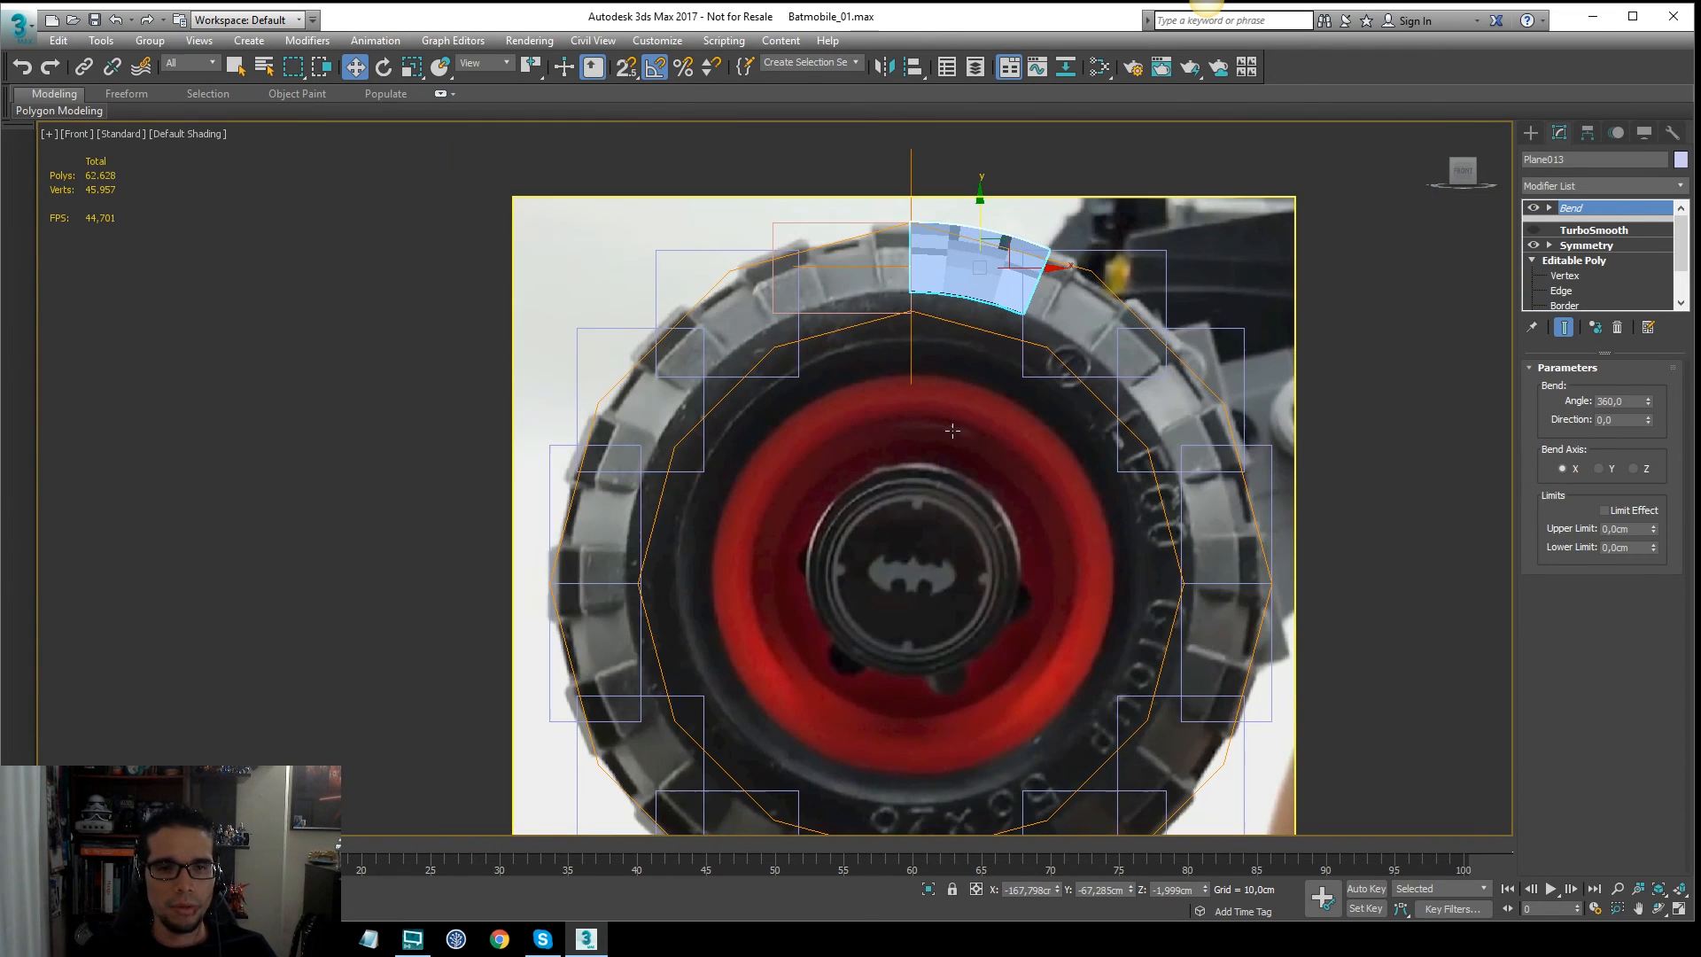
scroll(856, 777, "up", 8)
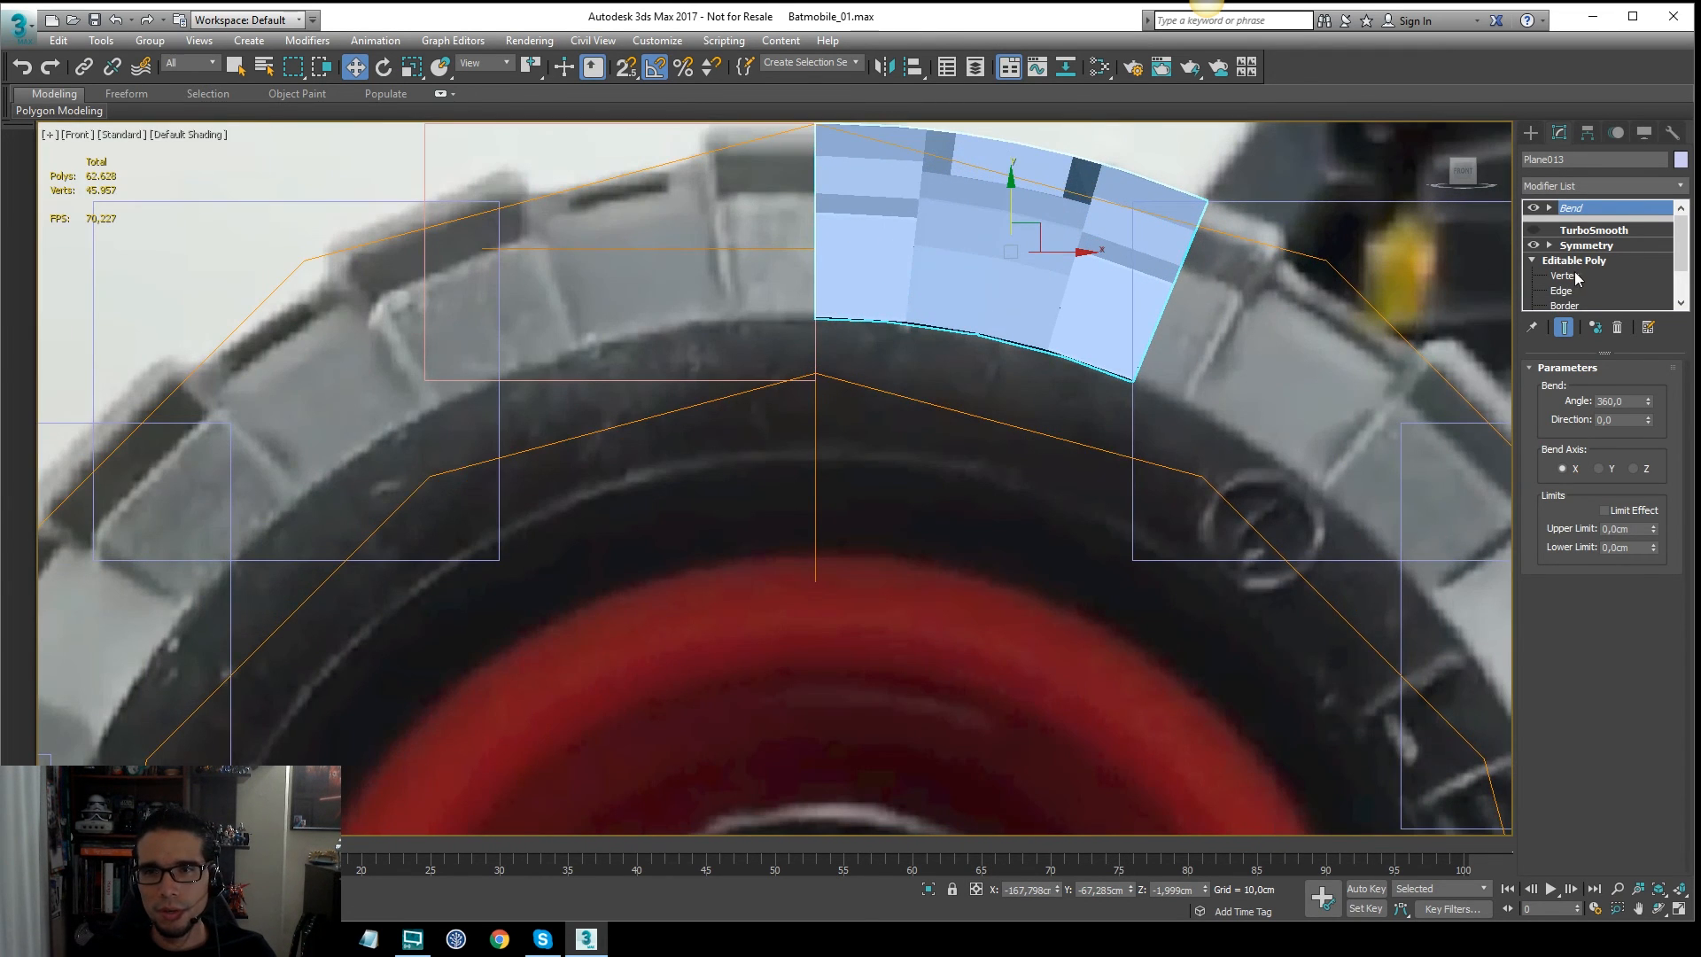
left_click(1575, 260)
key("F4")
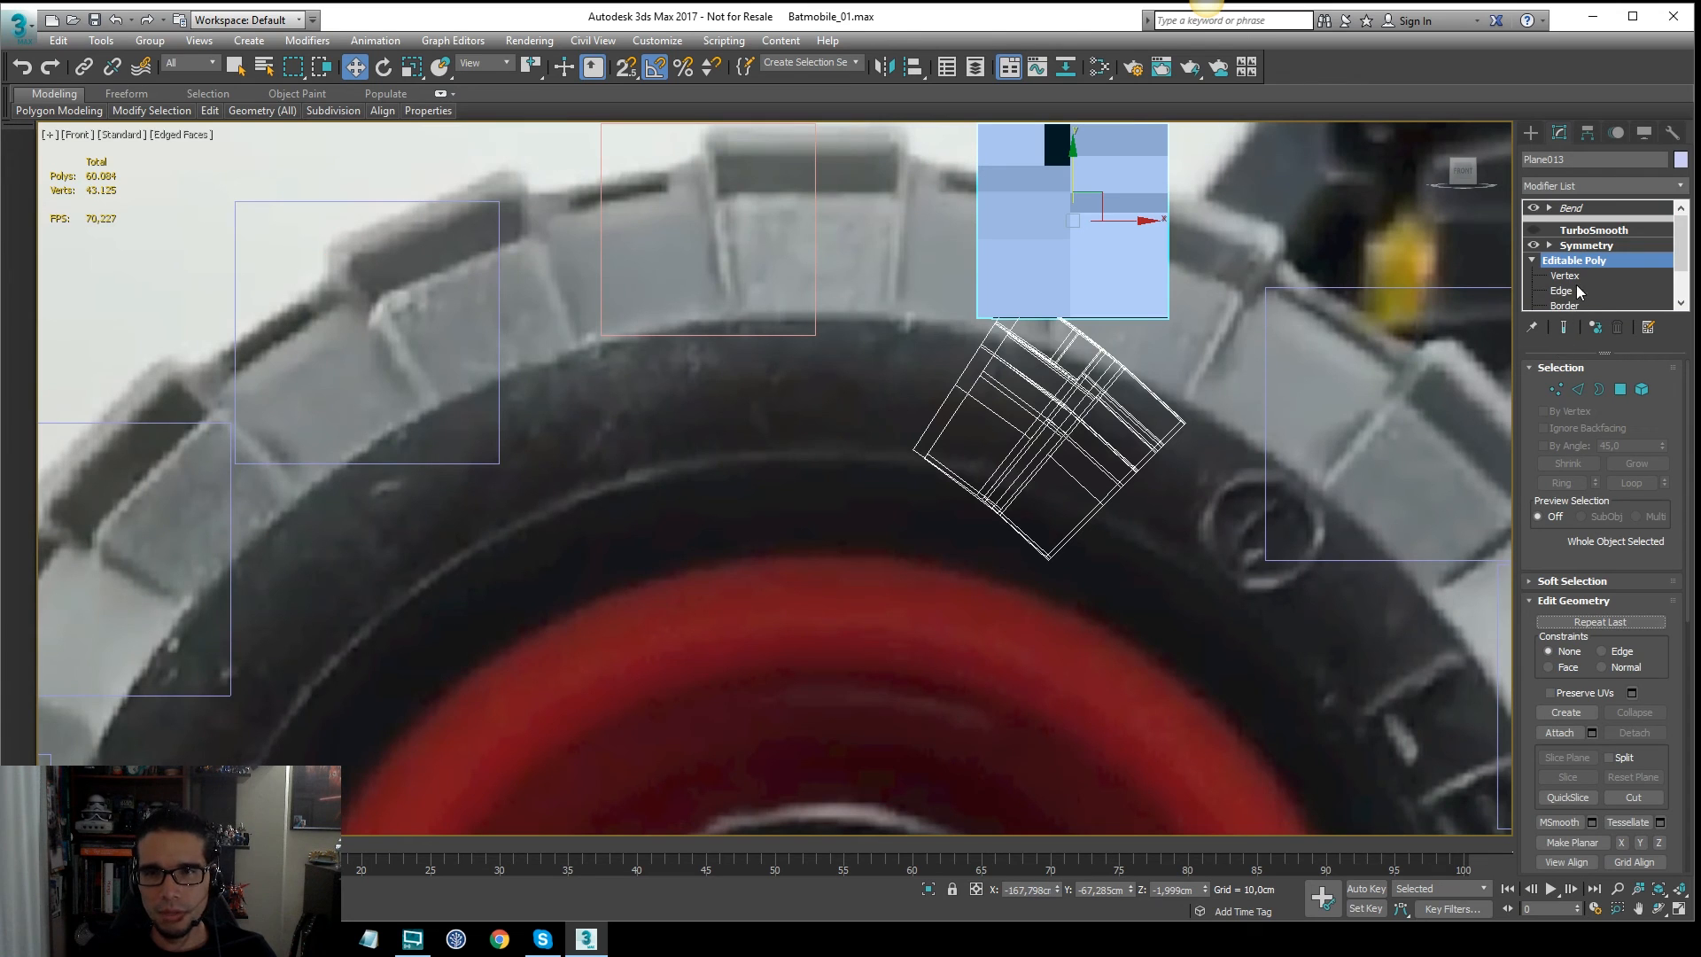
key("2")
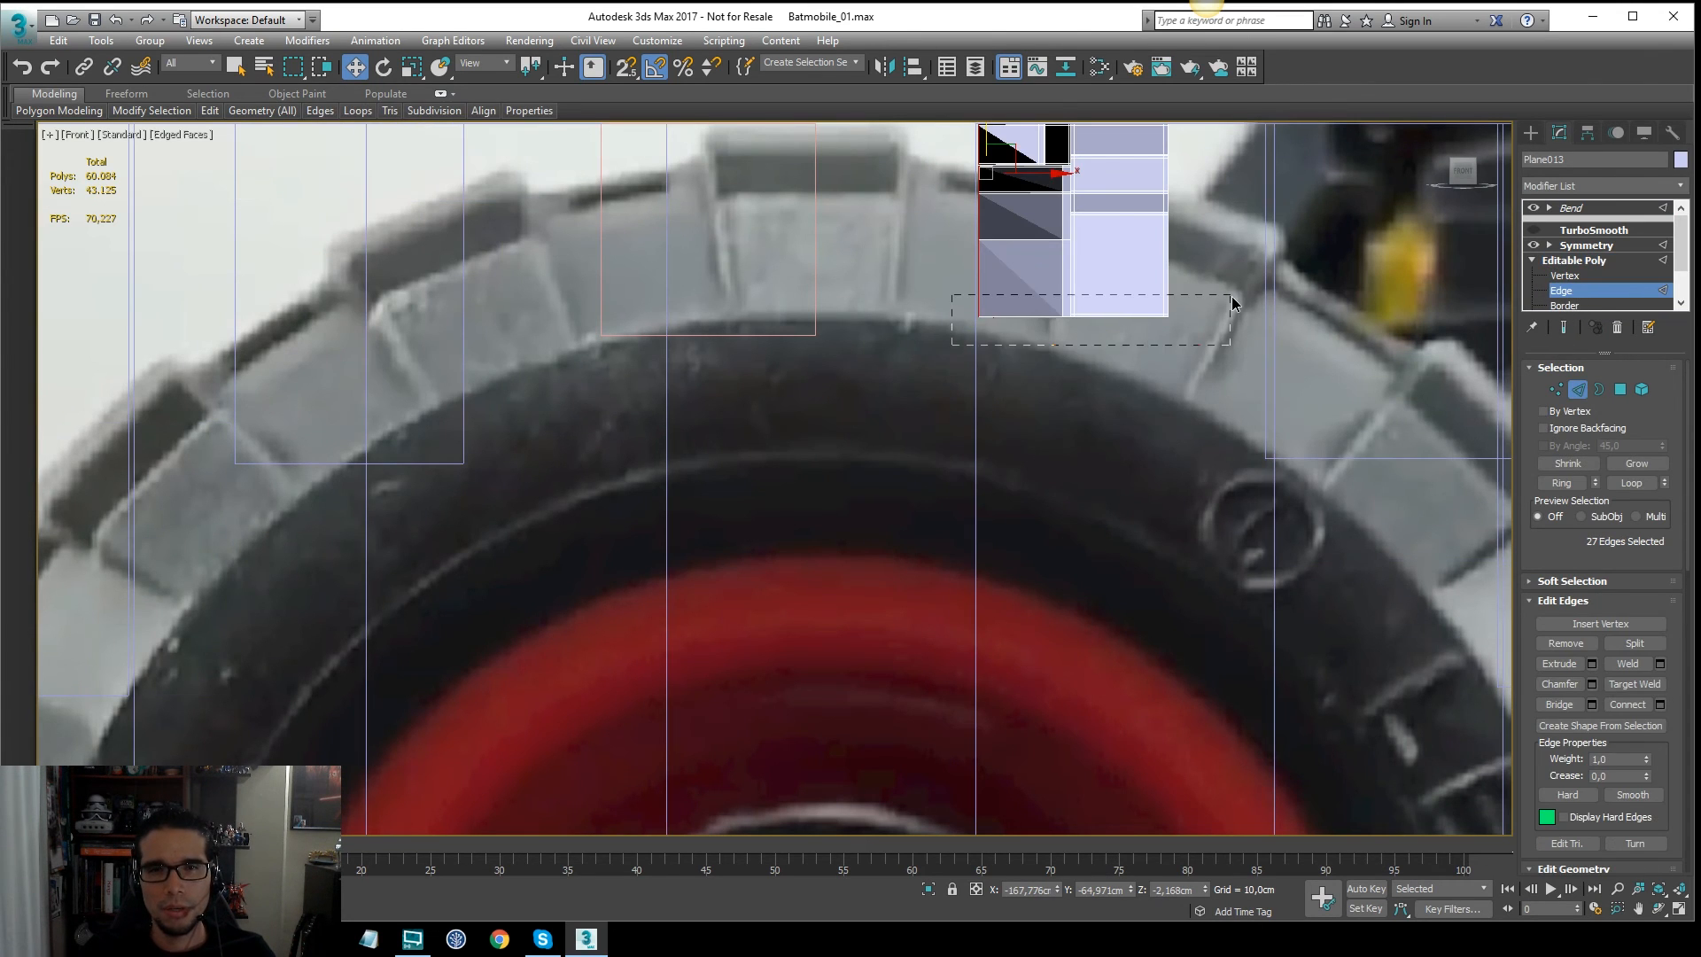
left_click_drag(1232, 297, 1232, 301)
key("F3")
left_click_drag(1249, 199, 1149, 204)
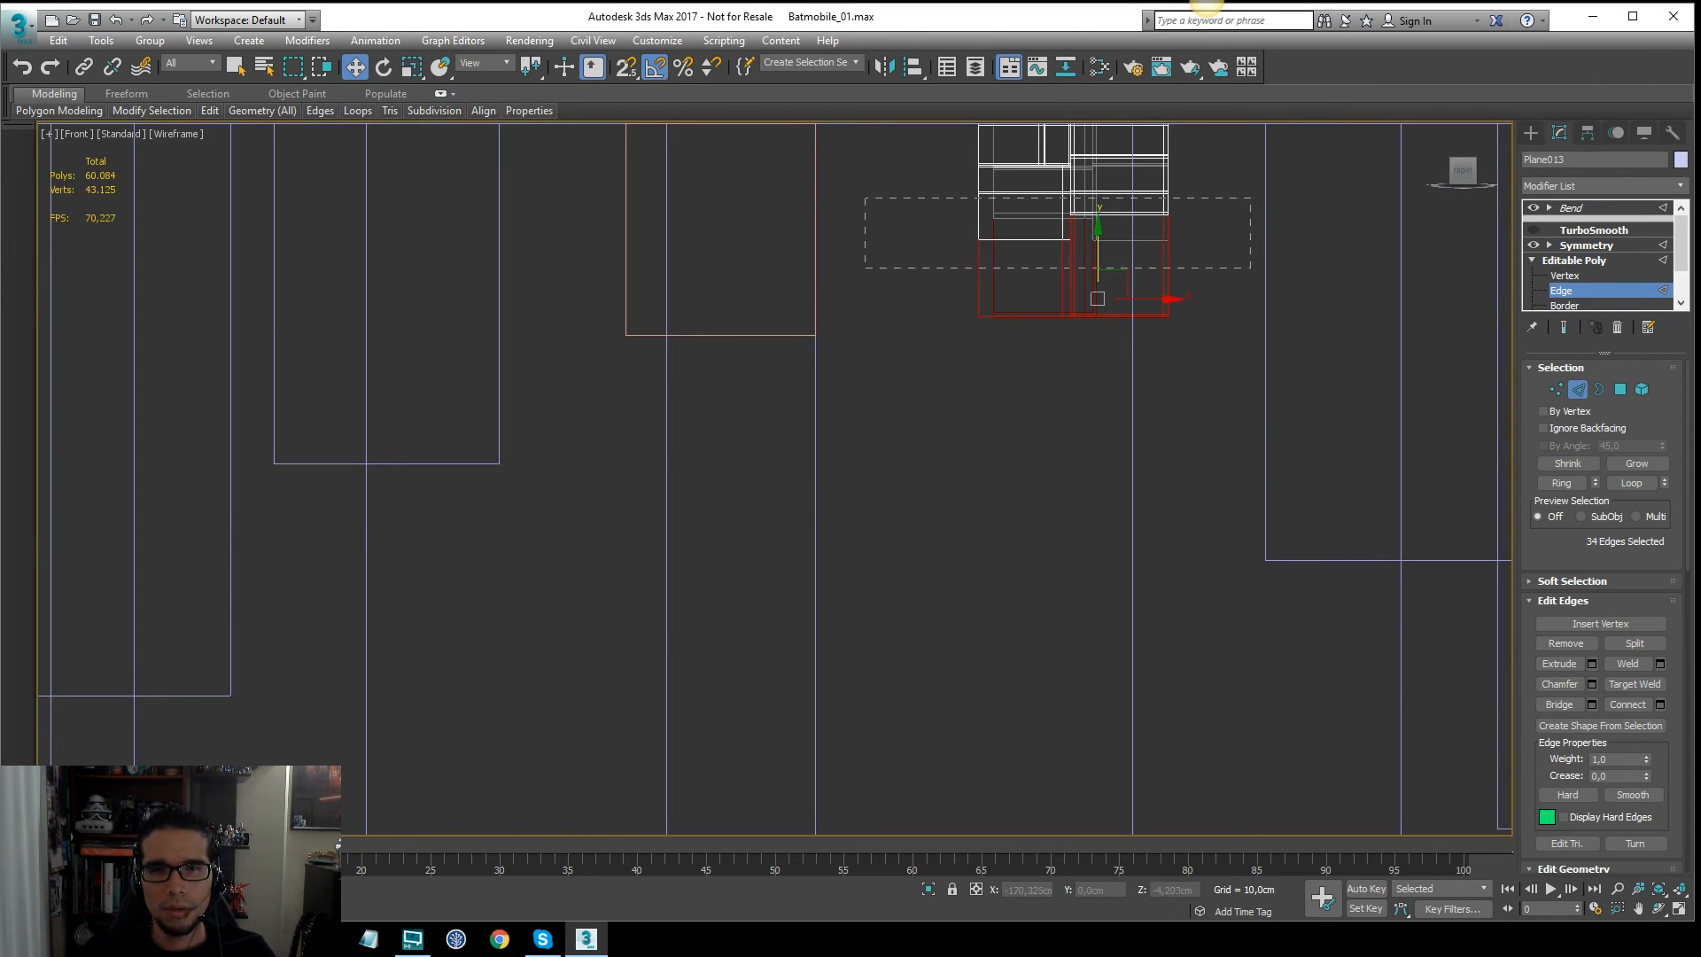
left_click_drag(866, 267, 866, 268, "alt")
key("F3")
scroll(1034, 286, "down", 9)
mouse_move(1033, 285)
middle_mouse_down("alt")
mouse_move(1044, 347)
mouse_move(1052, 310)
middle_mouse_up("alt")
scroll(1055, 308, "up", 6)
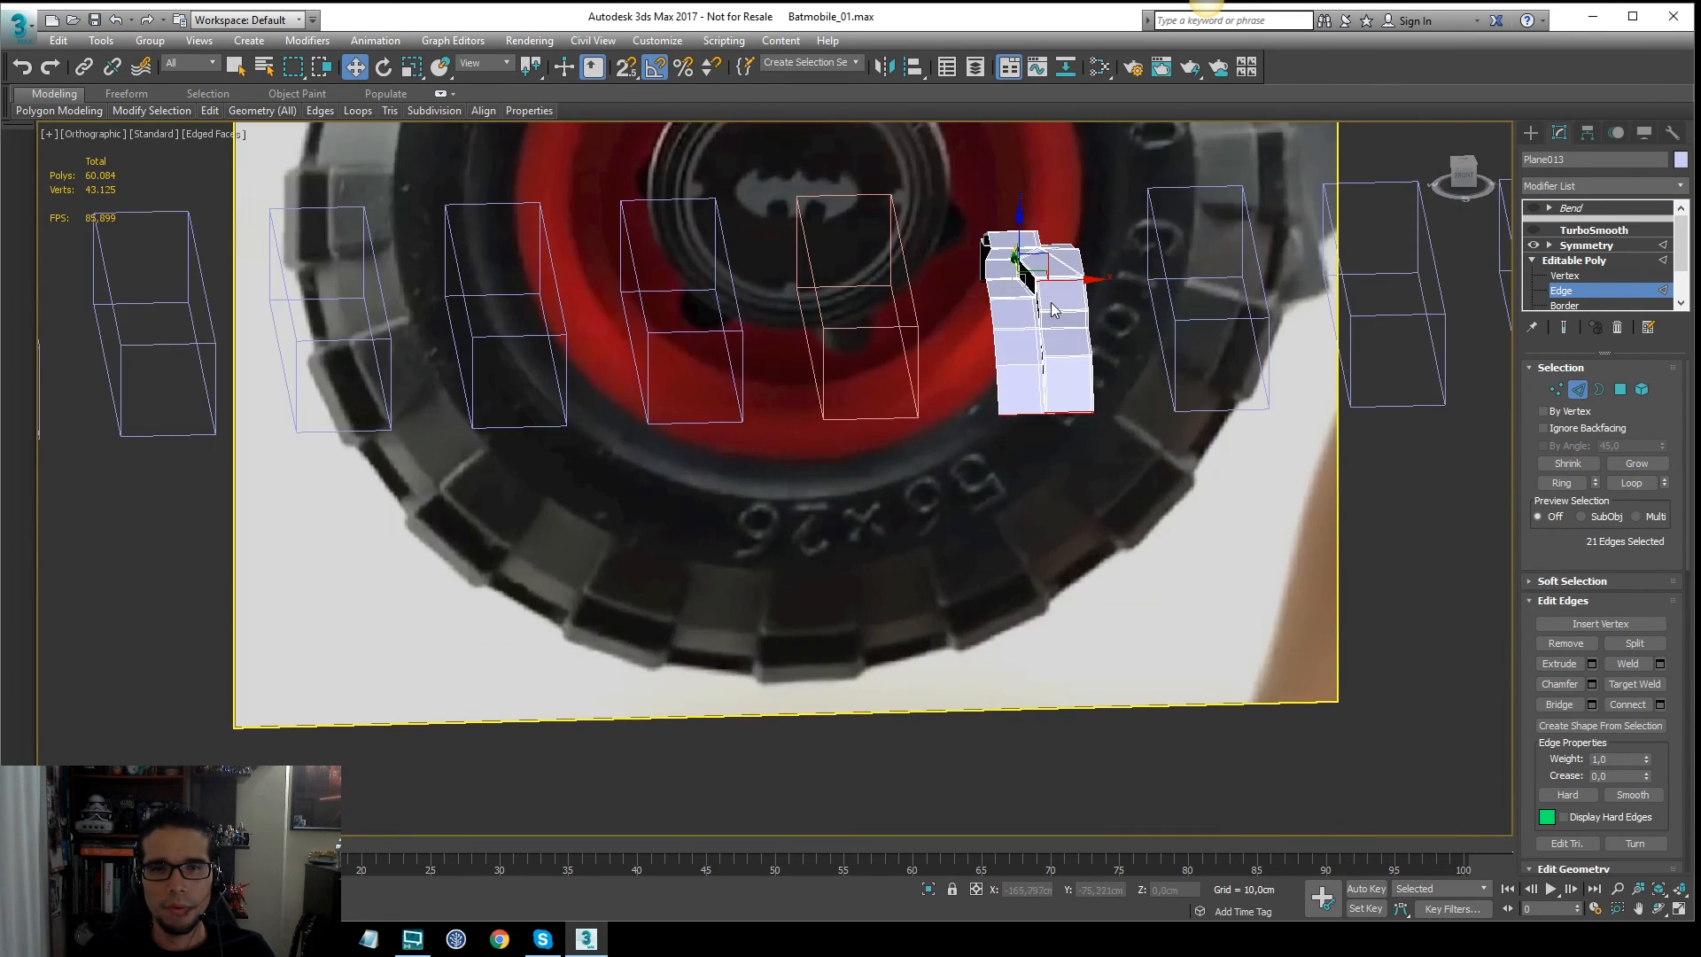
Step: Narrow the selection to the nine lowest bottom edges and extend them into new faces down to the red rim's outer edge
key("f")
scroll(1051, 332, "up", 8)
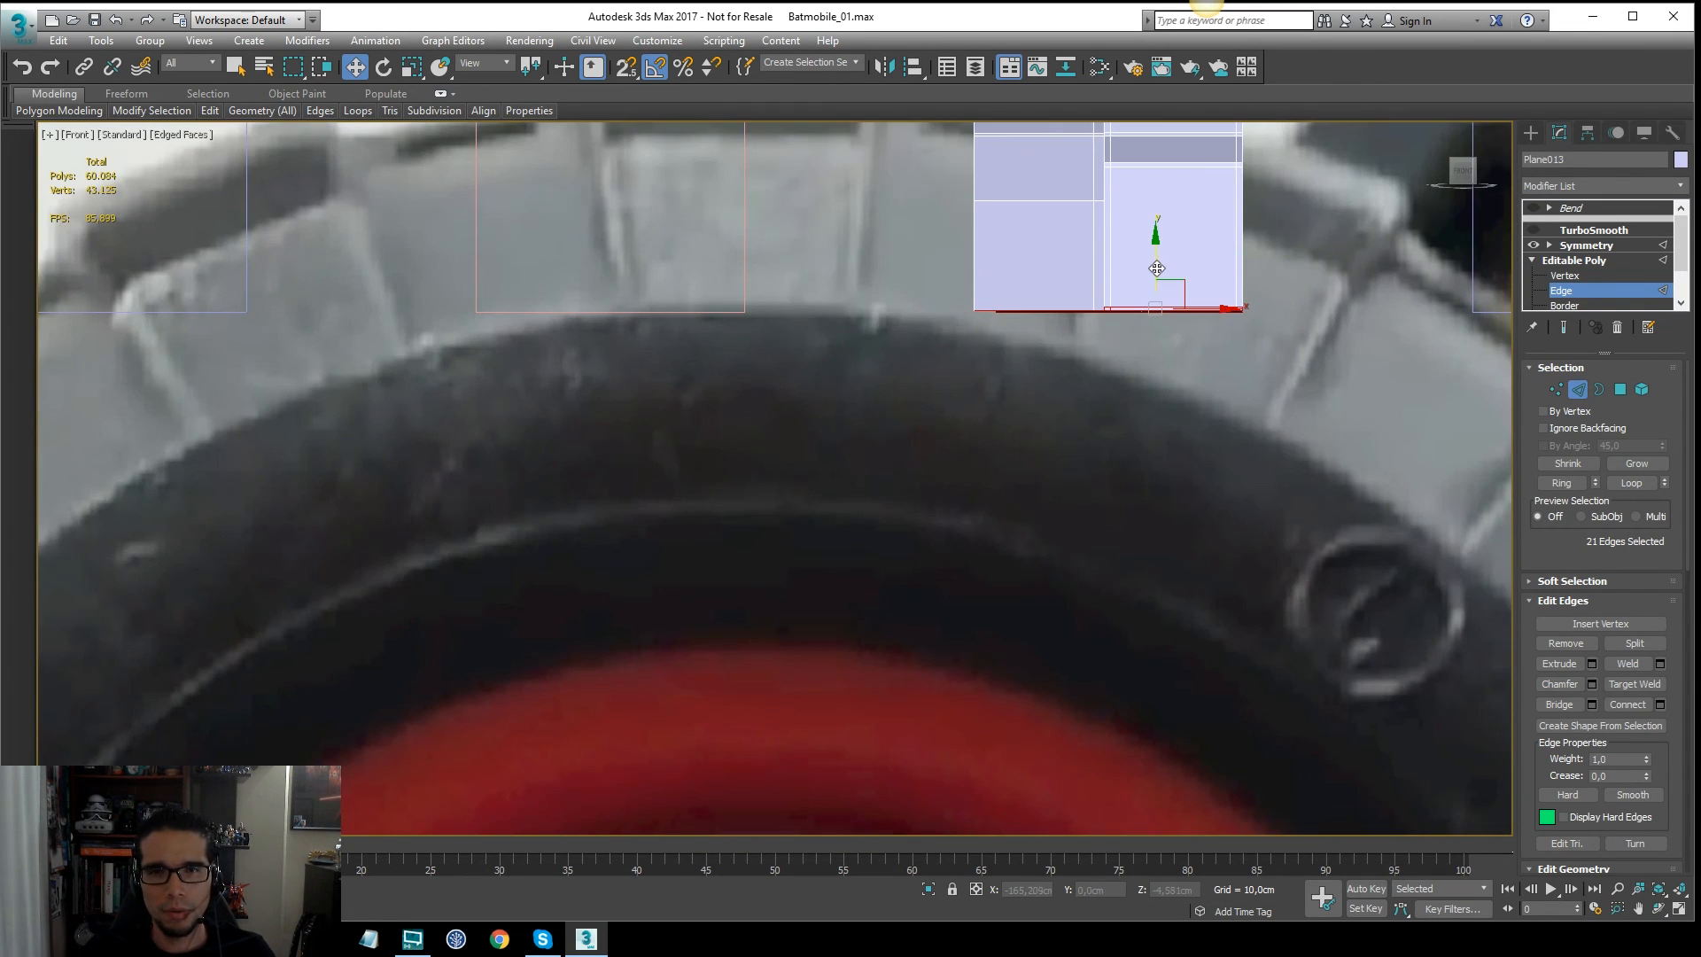
key("F3")
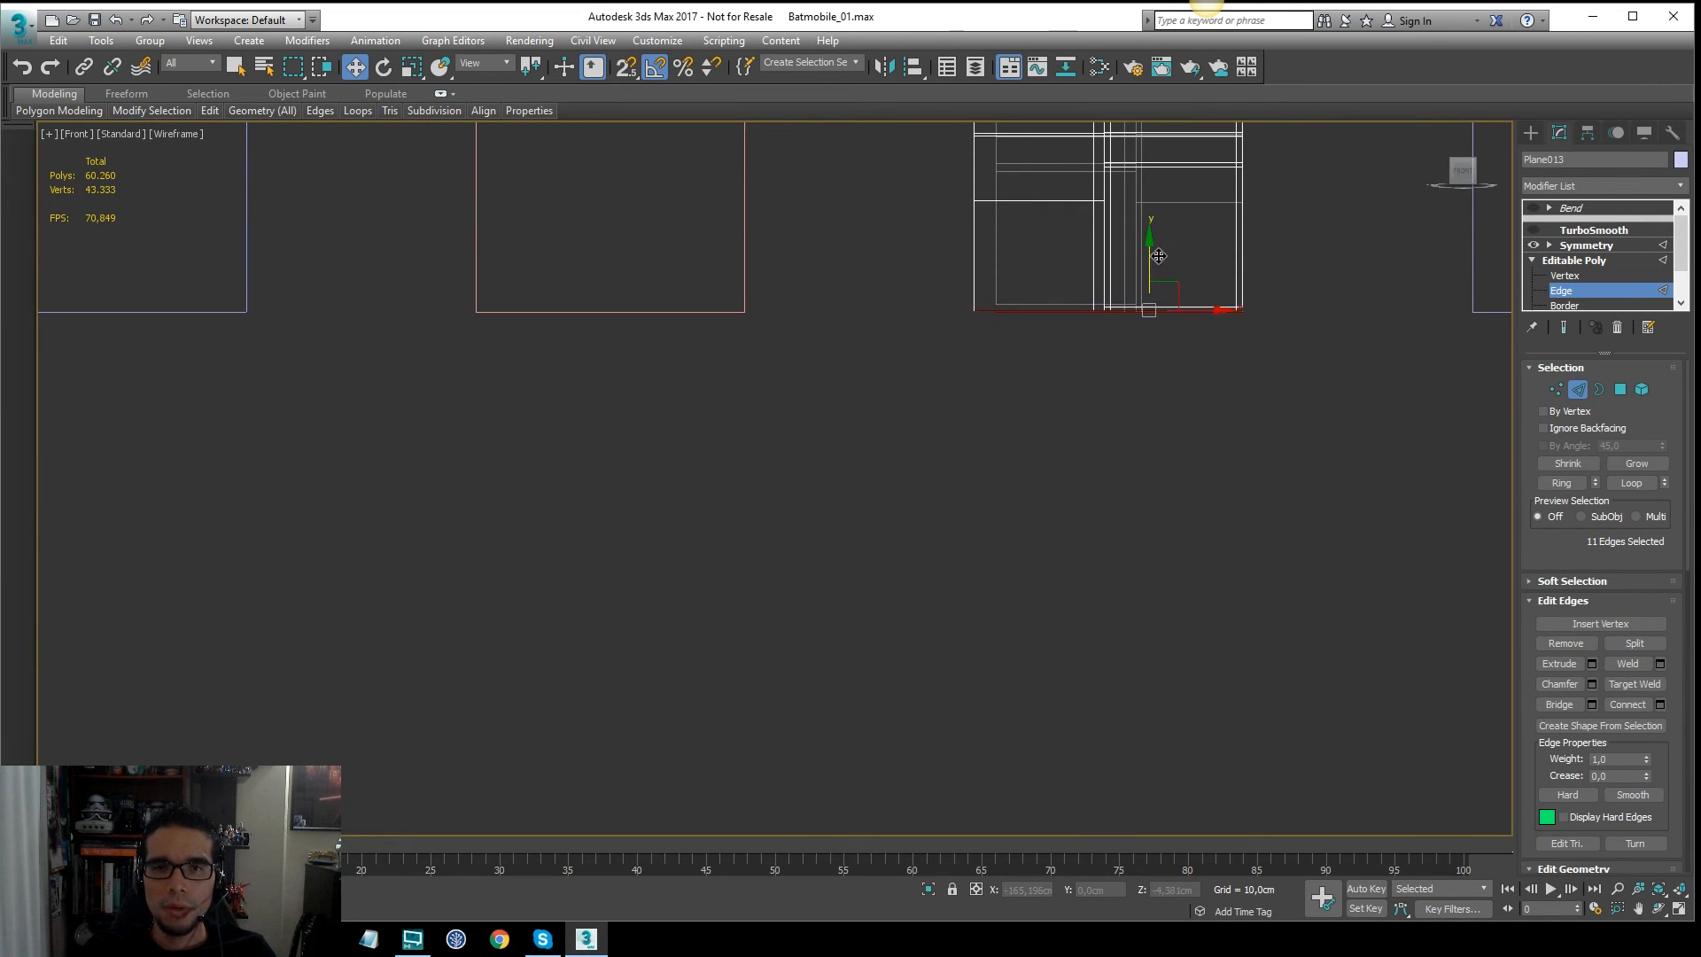
scroll(1184, 312, "up", 4)
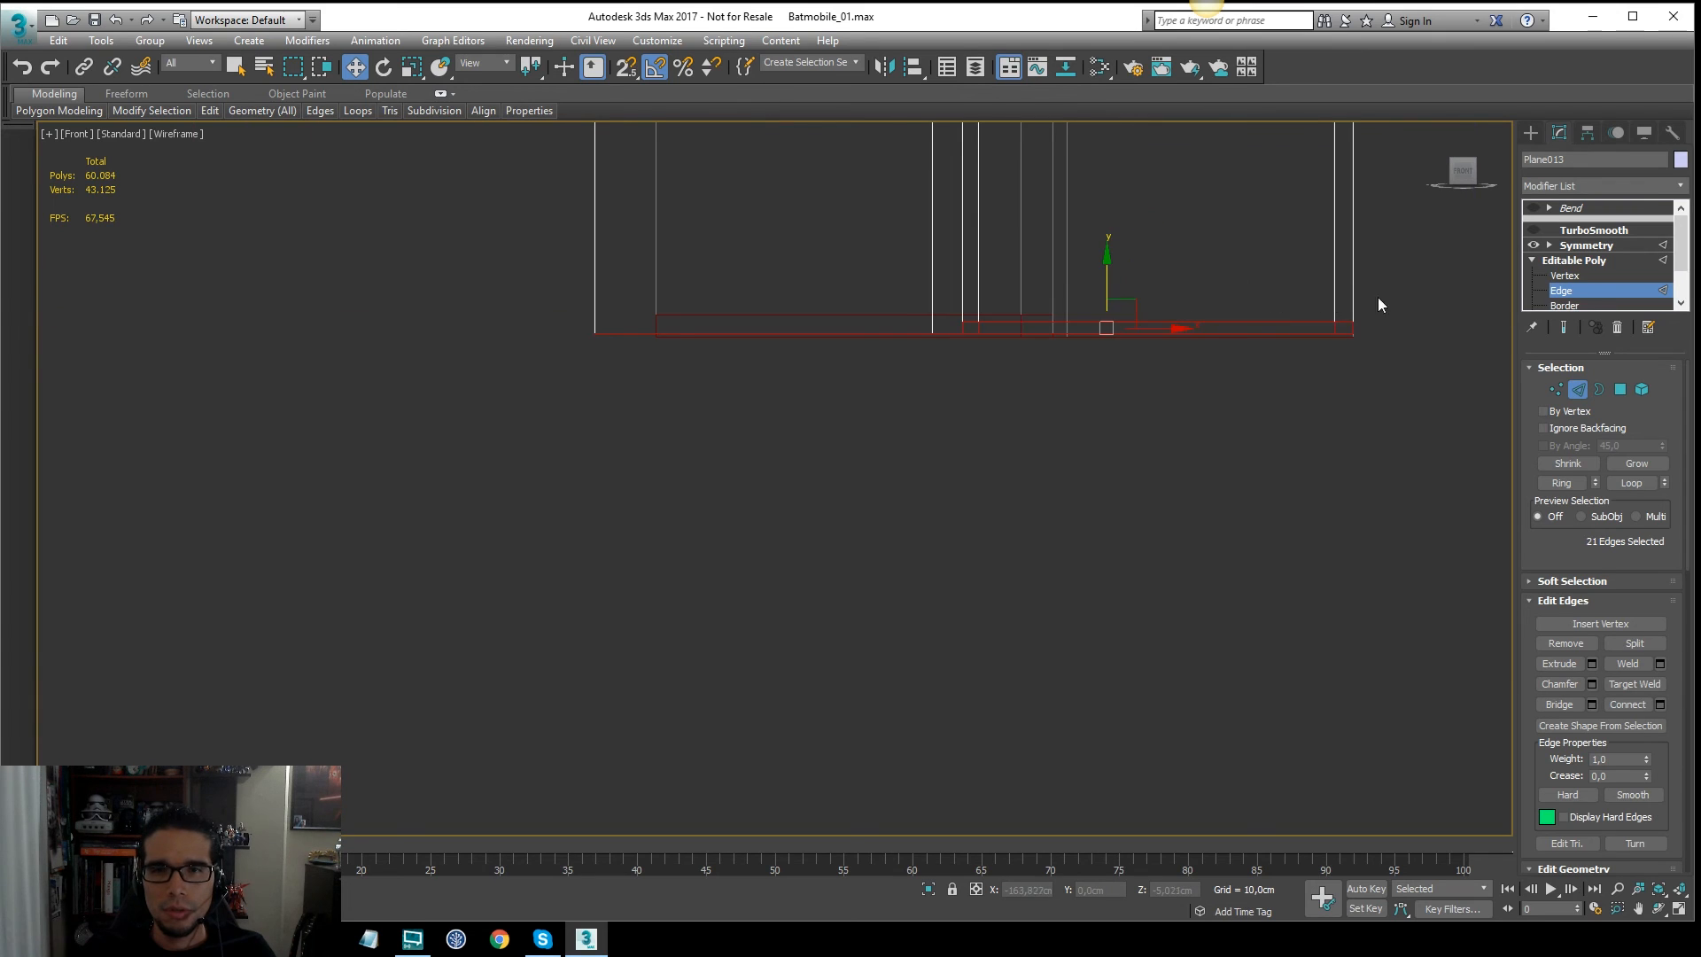
left_click_drag(504, 323, 473, 292)
scroll(981, 286, "down", 5)
key("F3")
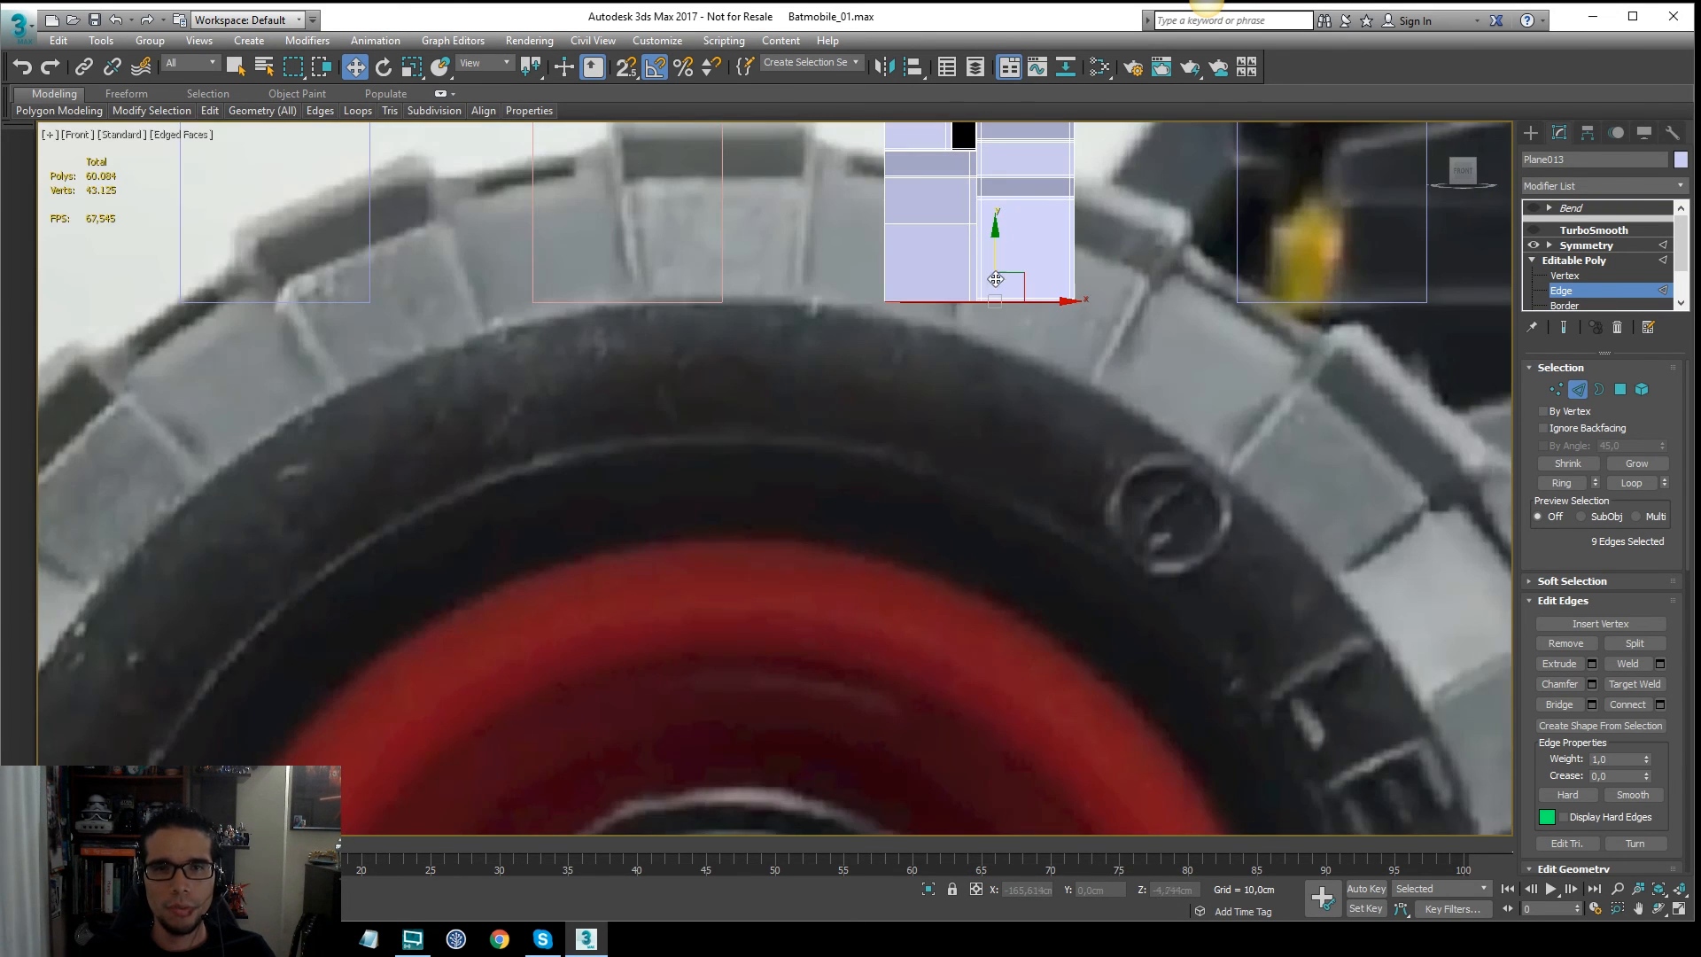
left_click_drag(998, 246, 984, 479, "shift")
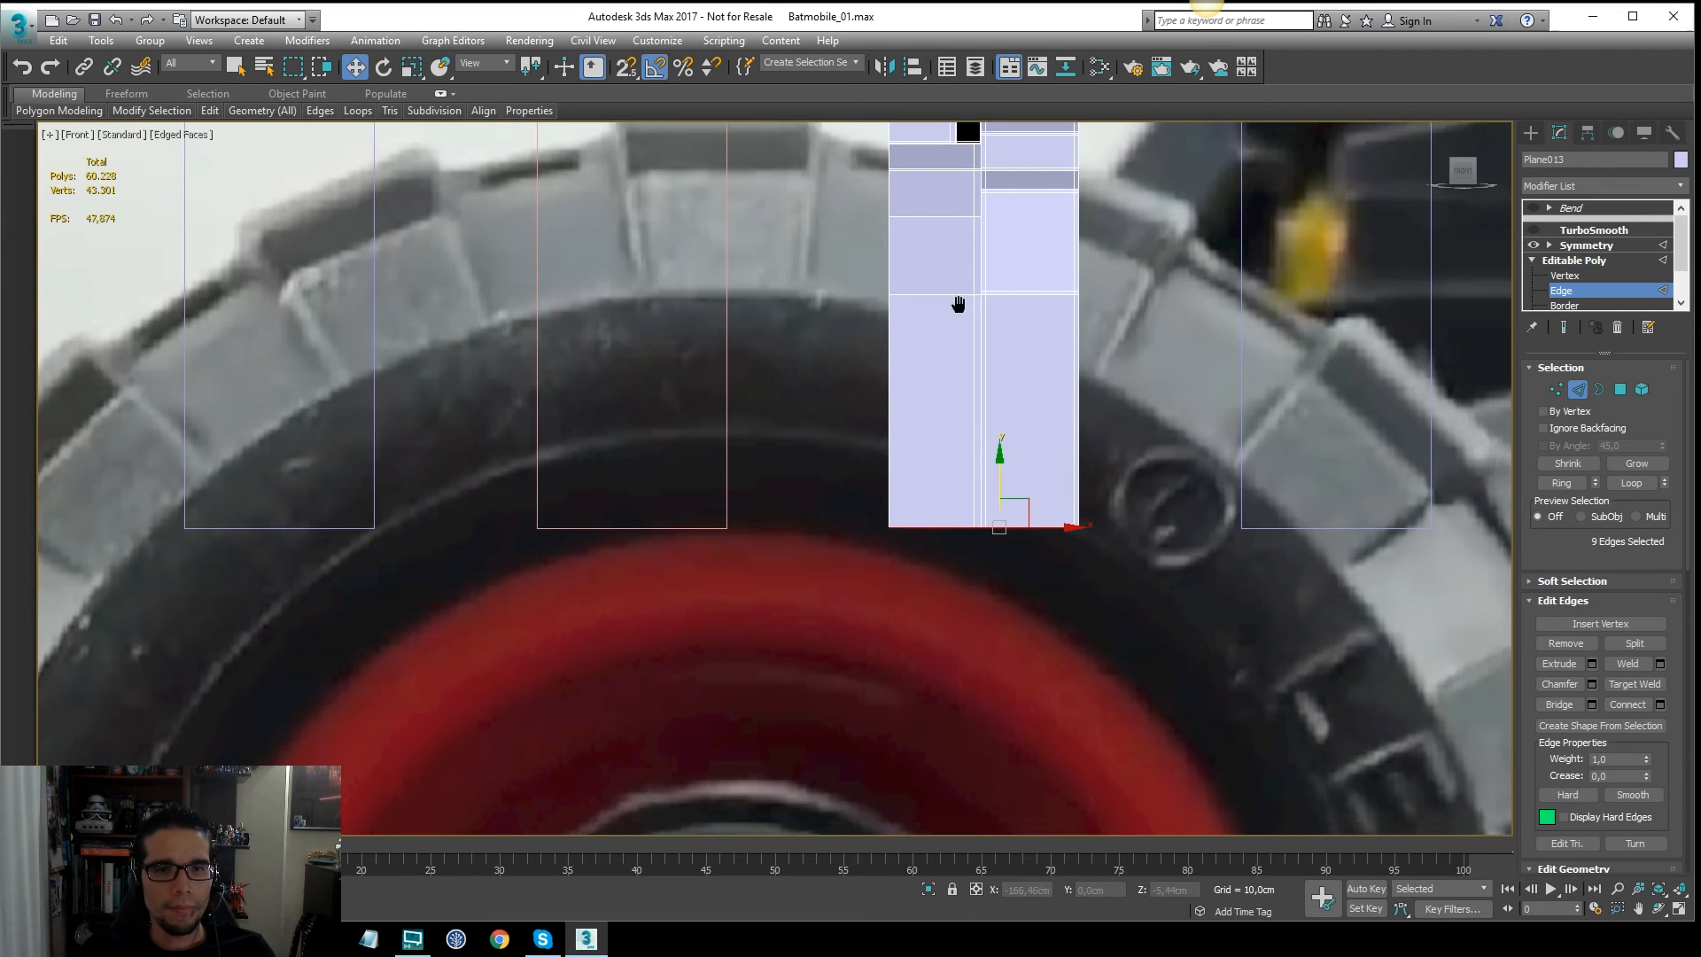
Step: Connect the vertical edges of the new sidewall faces with 1 segment
middle_click_drag(1126, 442, 1145, 403)
left_click_drag(790, 401, 791, 404, "ctrl")
right_click(959, 376)
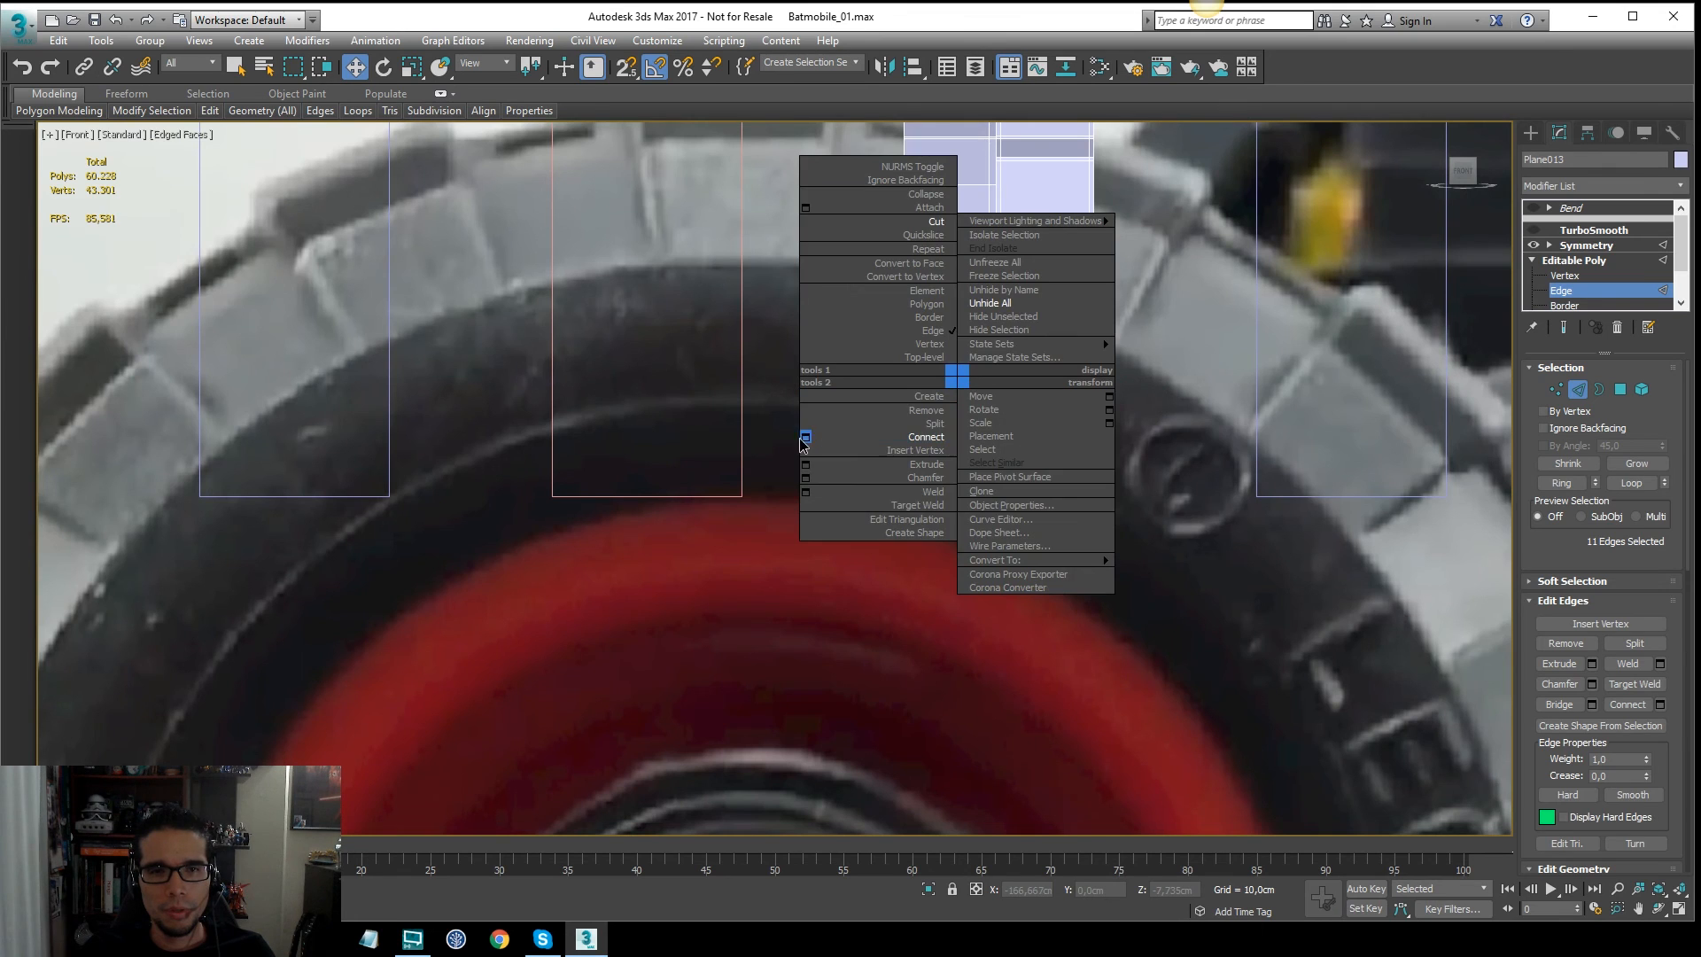
left_click(807, 437)
middle_click_drag(799, 412, 1455, 316, "alt")
scroll(1455, 315, "up", 4)
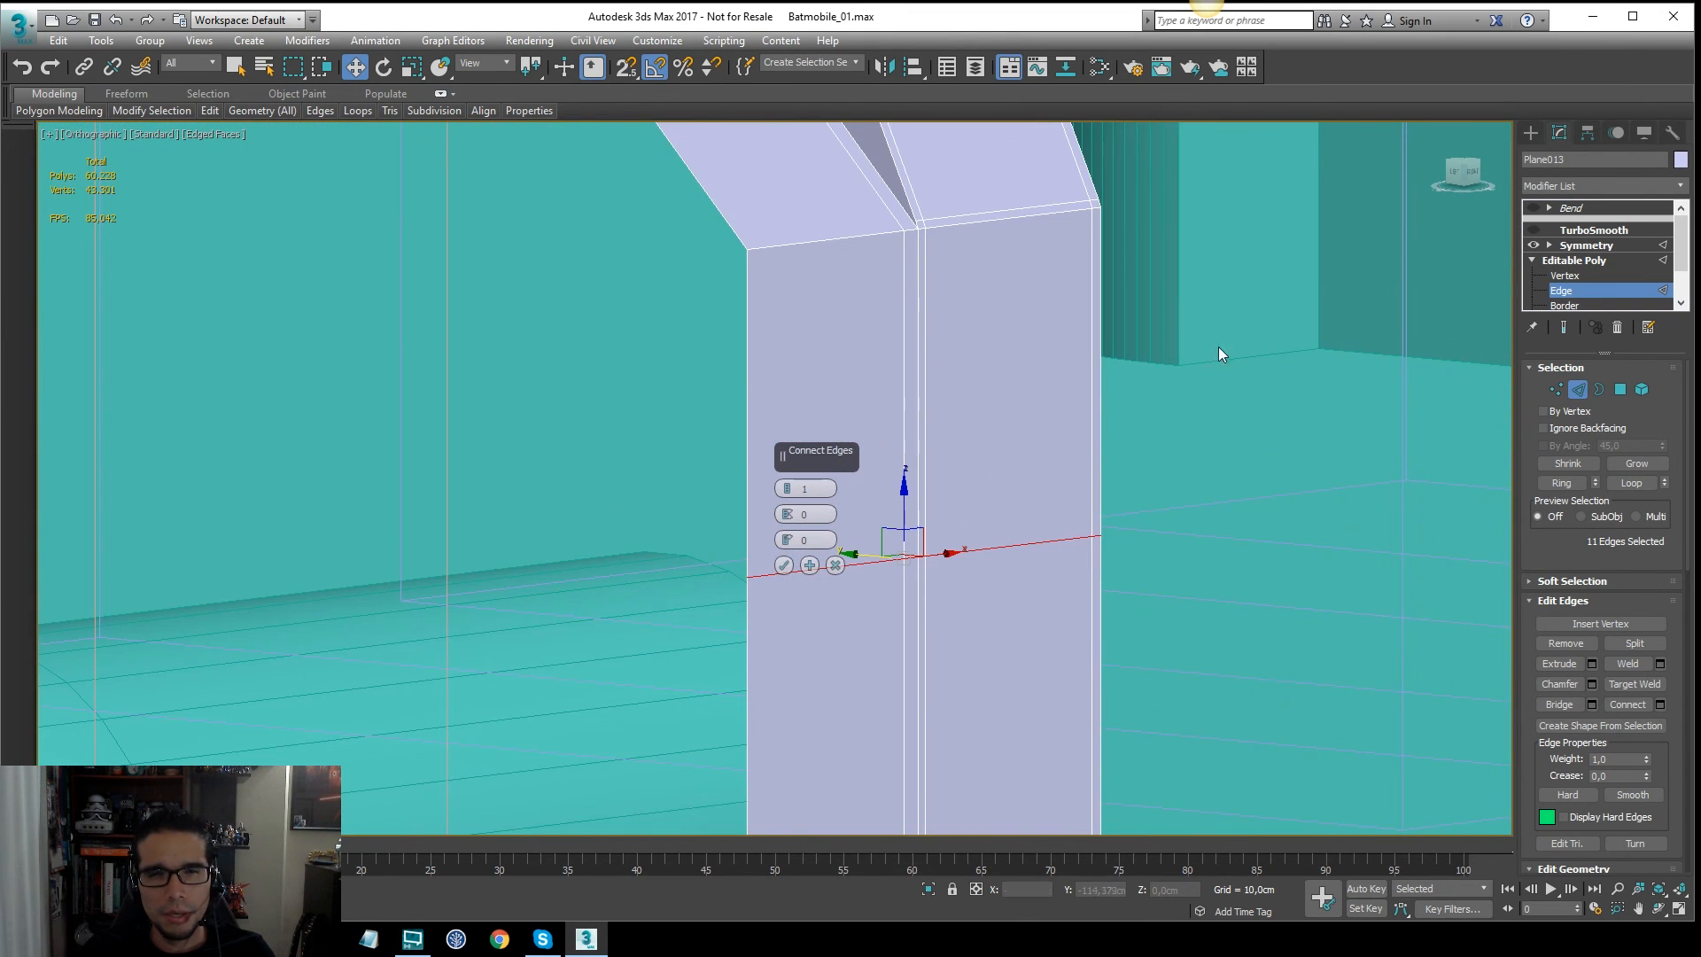
left_click(783, 565)
Step: Lower the new horizontal sidewall edges to the circular ridge line on the tyre in the front-view photo
key("f")
scroll(1156, 215, "up", 8)
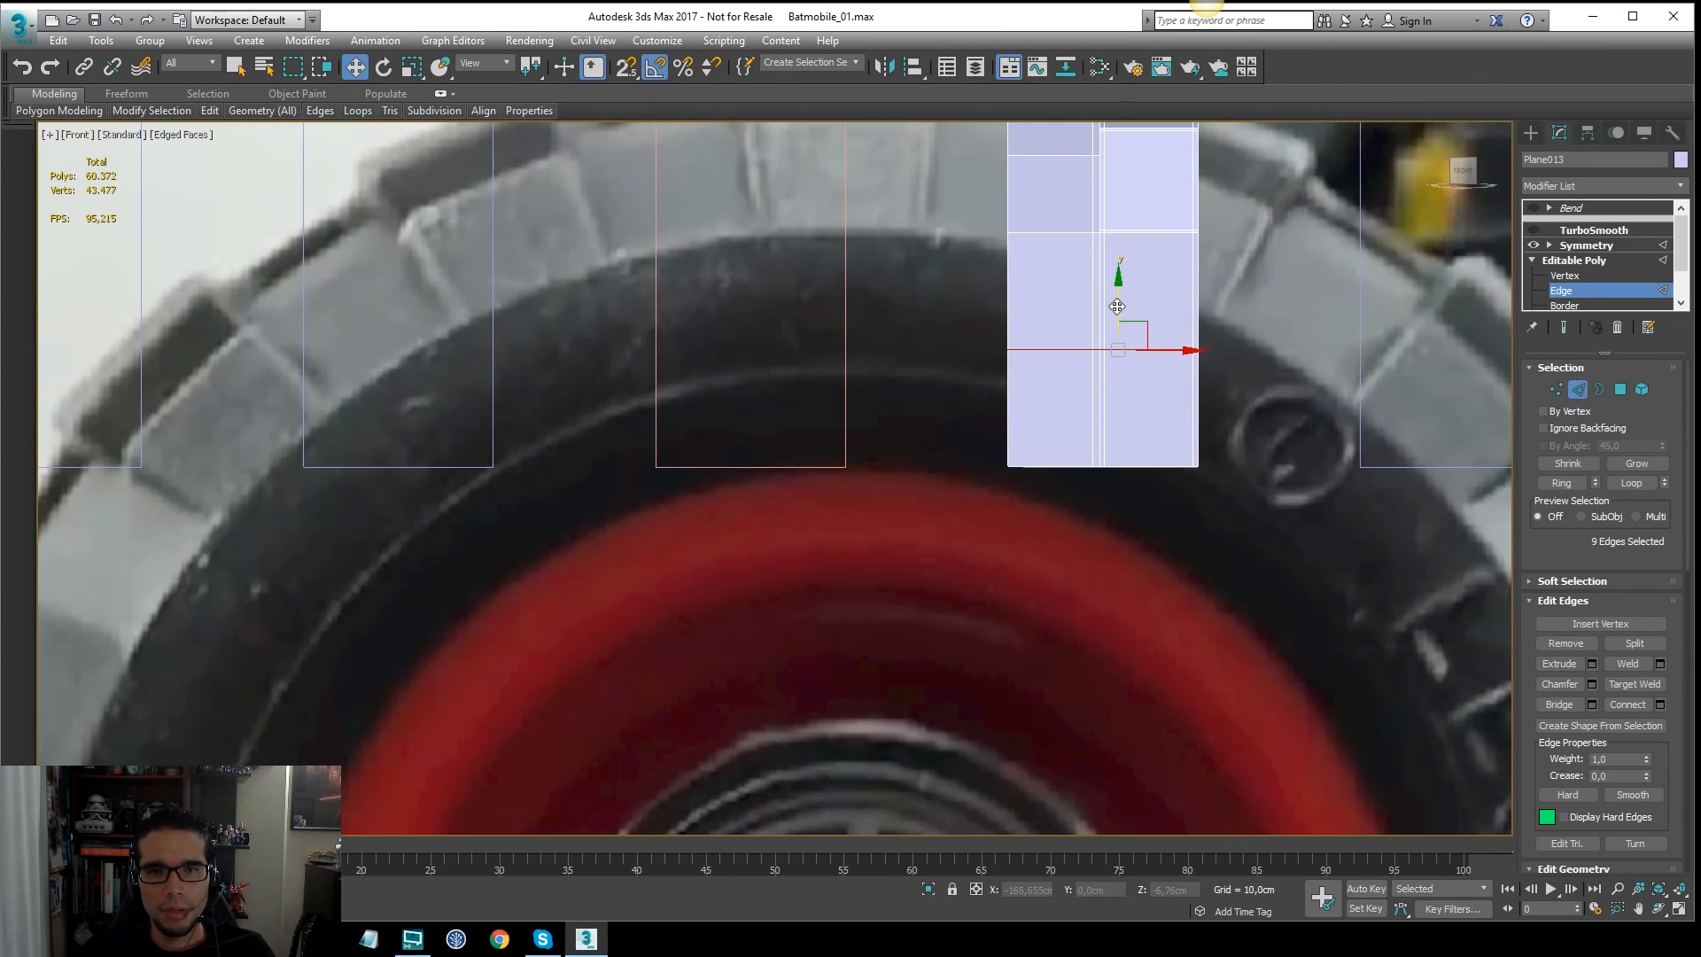
left_click_drag(1118, 307, 990, 355)
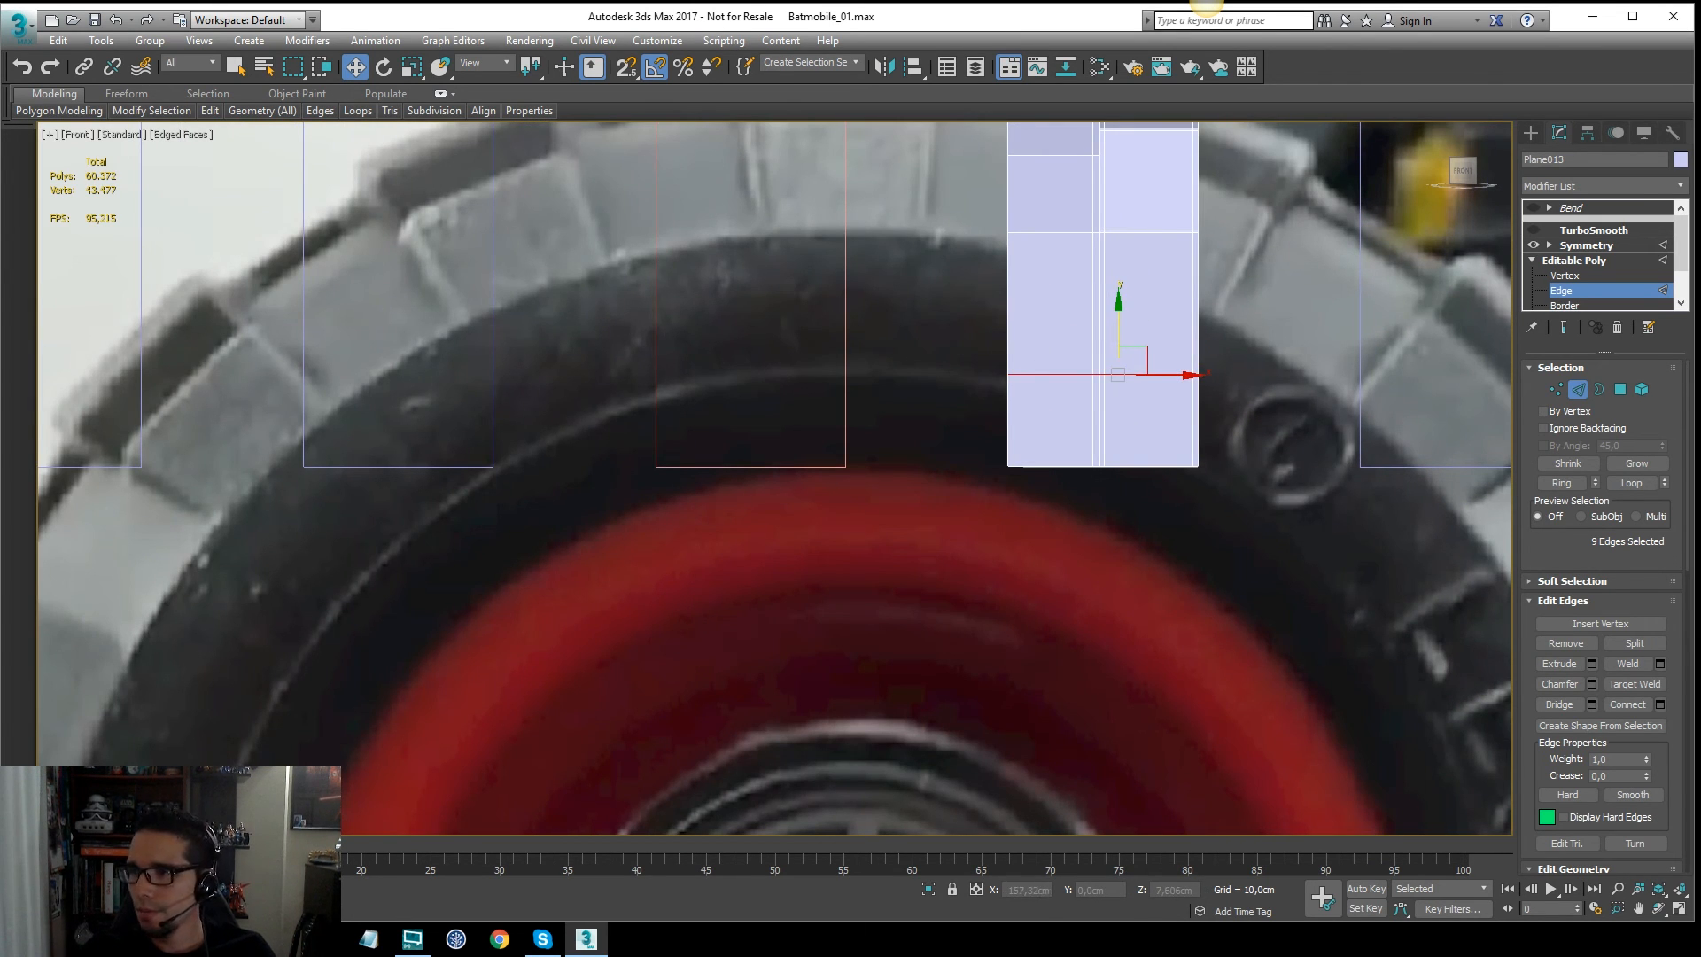
Step: Select only the nine bottom edges of the new sidewall faces and shift them slightly across the tyre's width
left_click_drag(744, 351, 767, 351)
key("Escape")
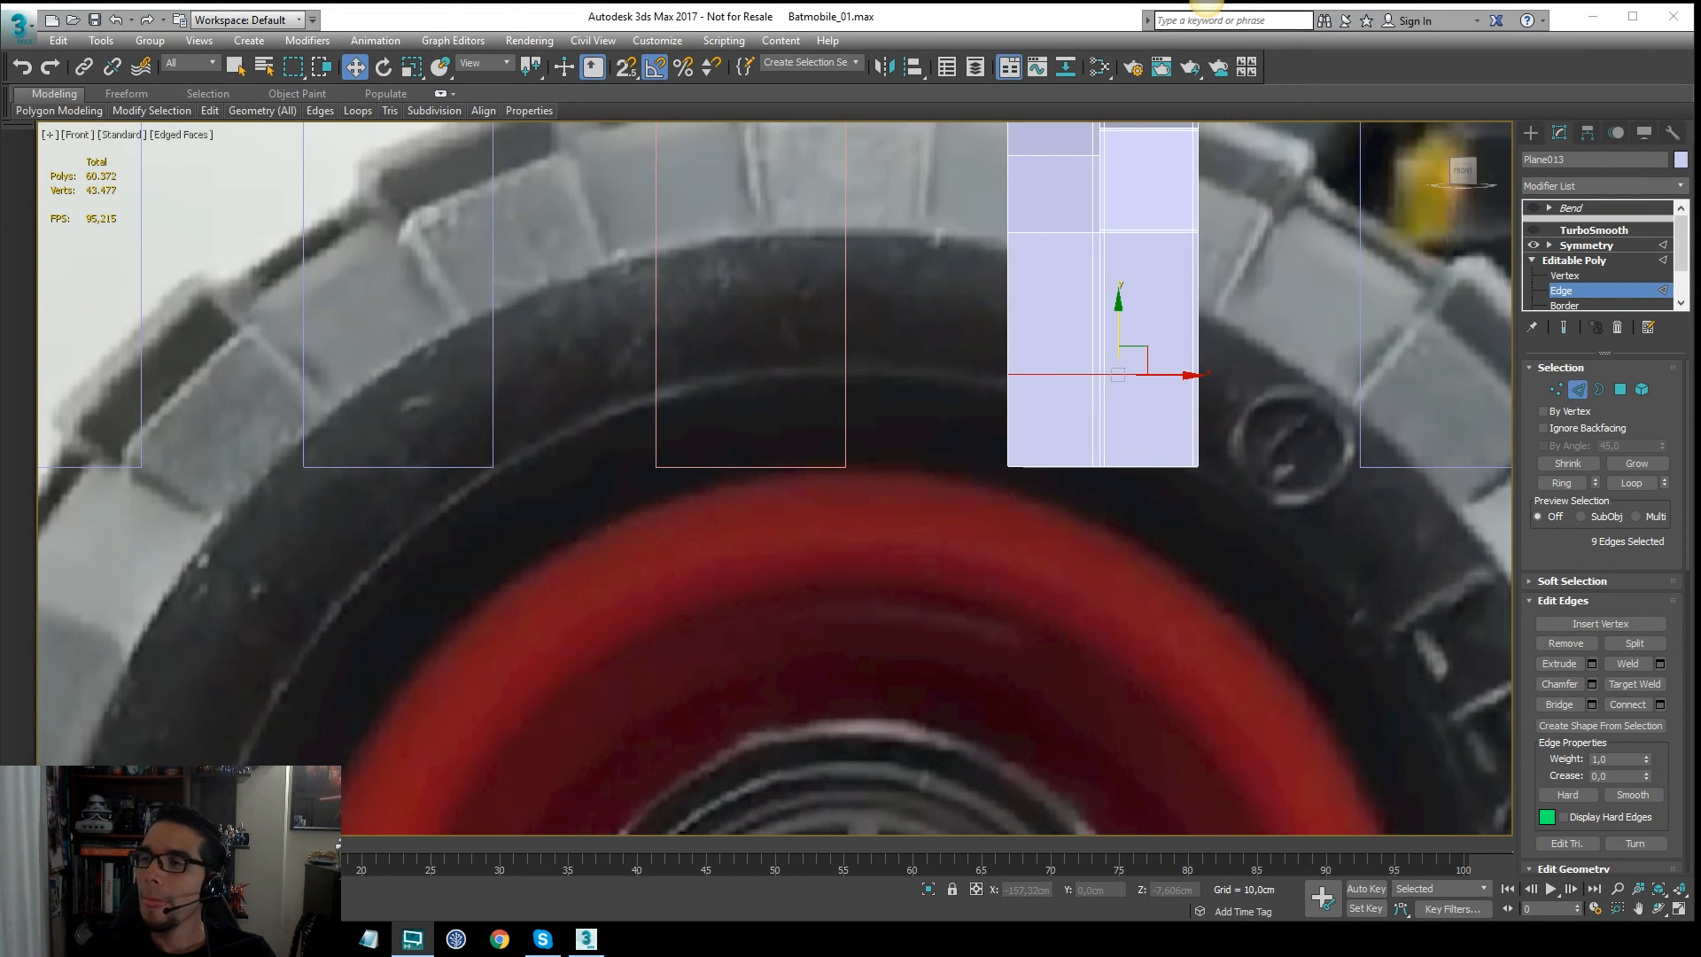
scroll(975, 490, "down", 2)
middle_click_drag(975, 490, 941, 306)
scroll(940, 307, "down", 3)
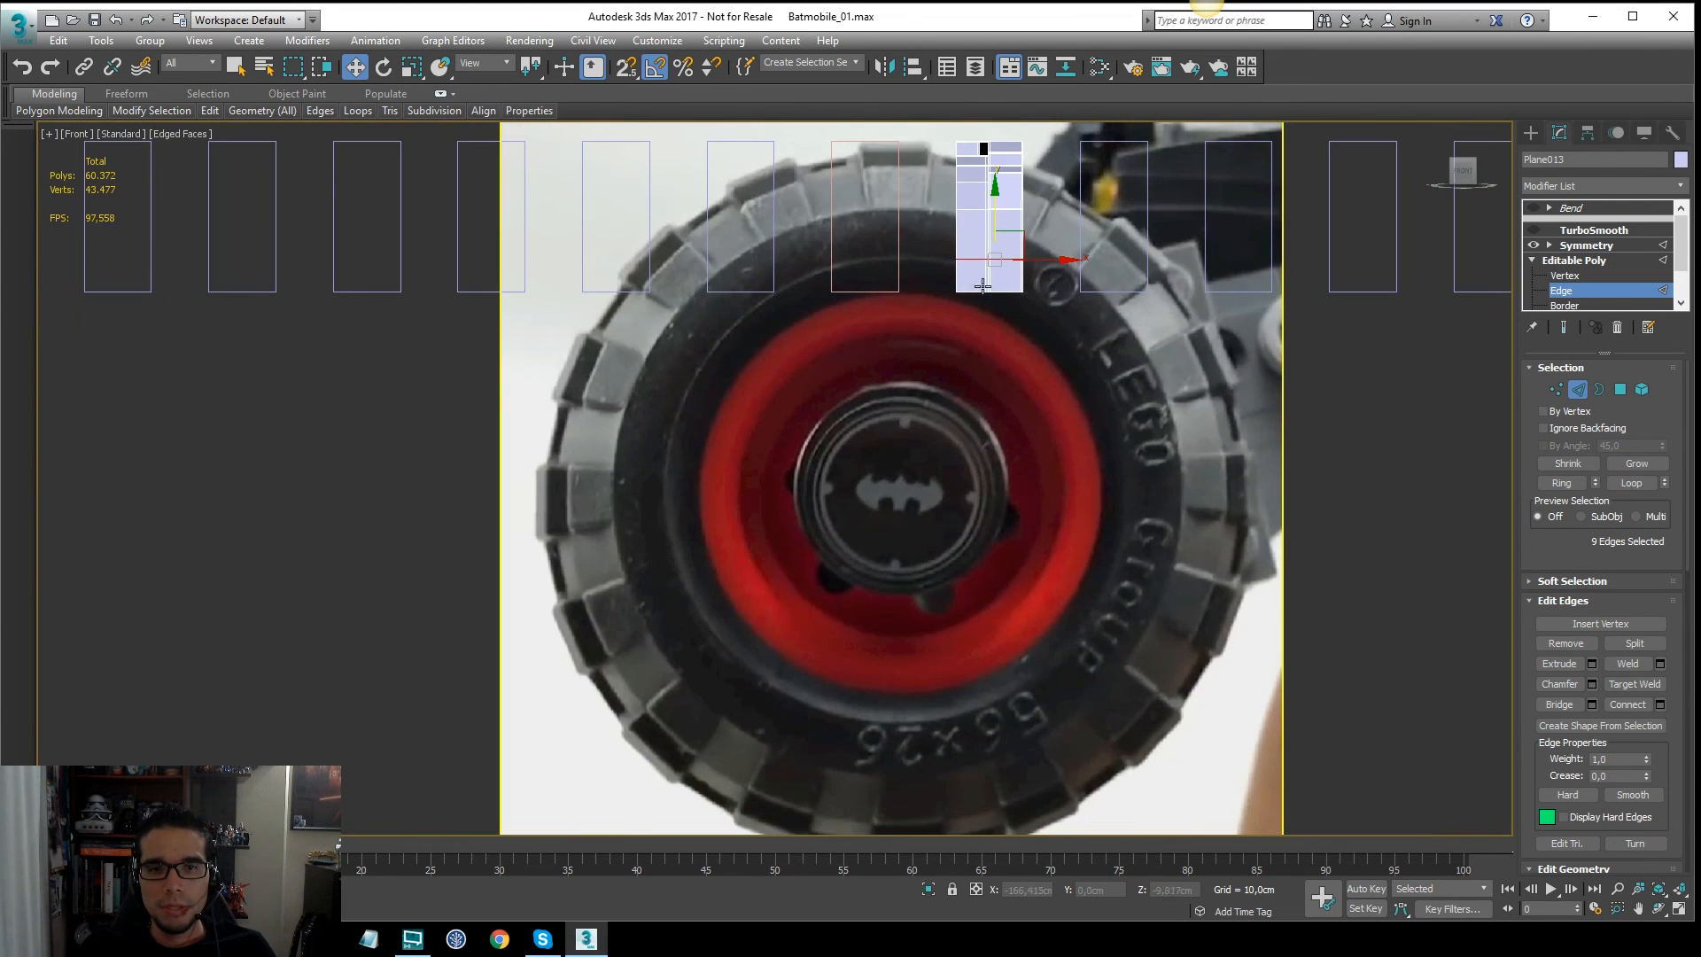
scroll(968, 281, "up", 5)
left_click_drag(893, 336, 1216, 267)
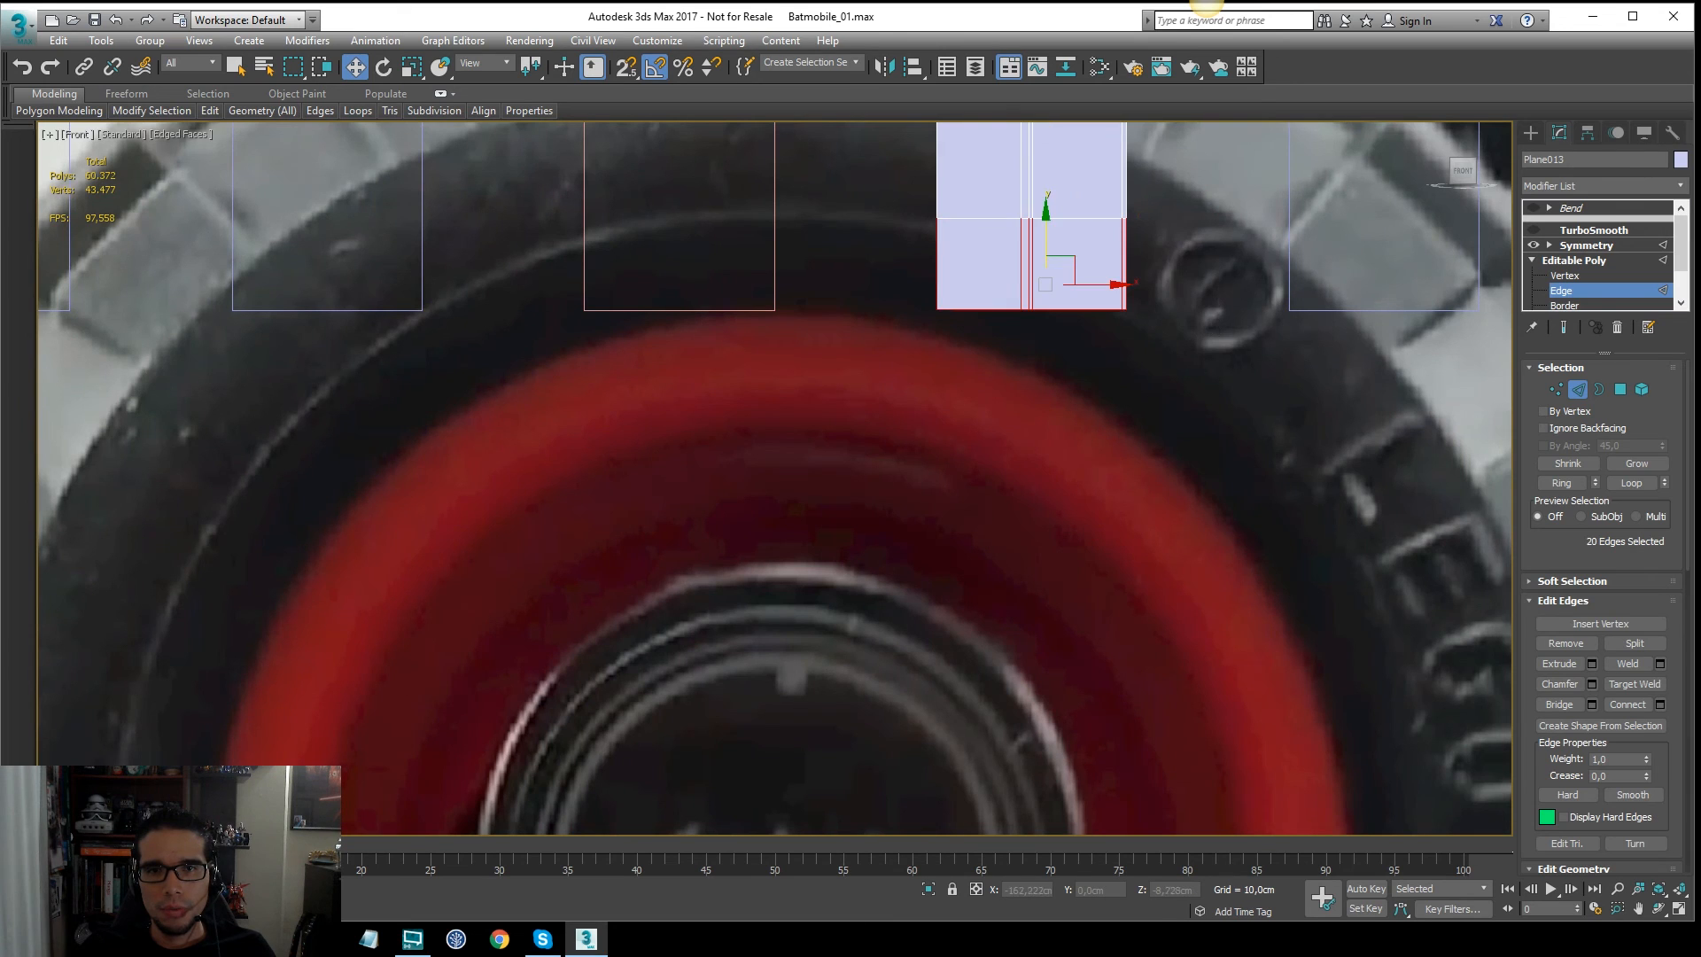
left_click_drag(1229, 181, 893, 232, "alt")
middle_click_drag(1013, 311, 1202, 375, "alt")
left_click_drag(1202, 376, 1176, 372)
Step: Leave edge editing and turn the section's Bend modifier back on
scroll(1228, 359, "down", 5)
middle_click_drag(1230, 361, 1044, 337, "alt")
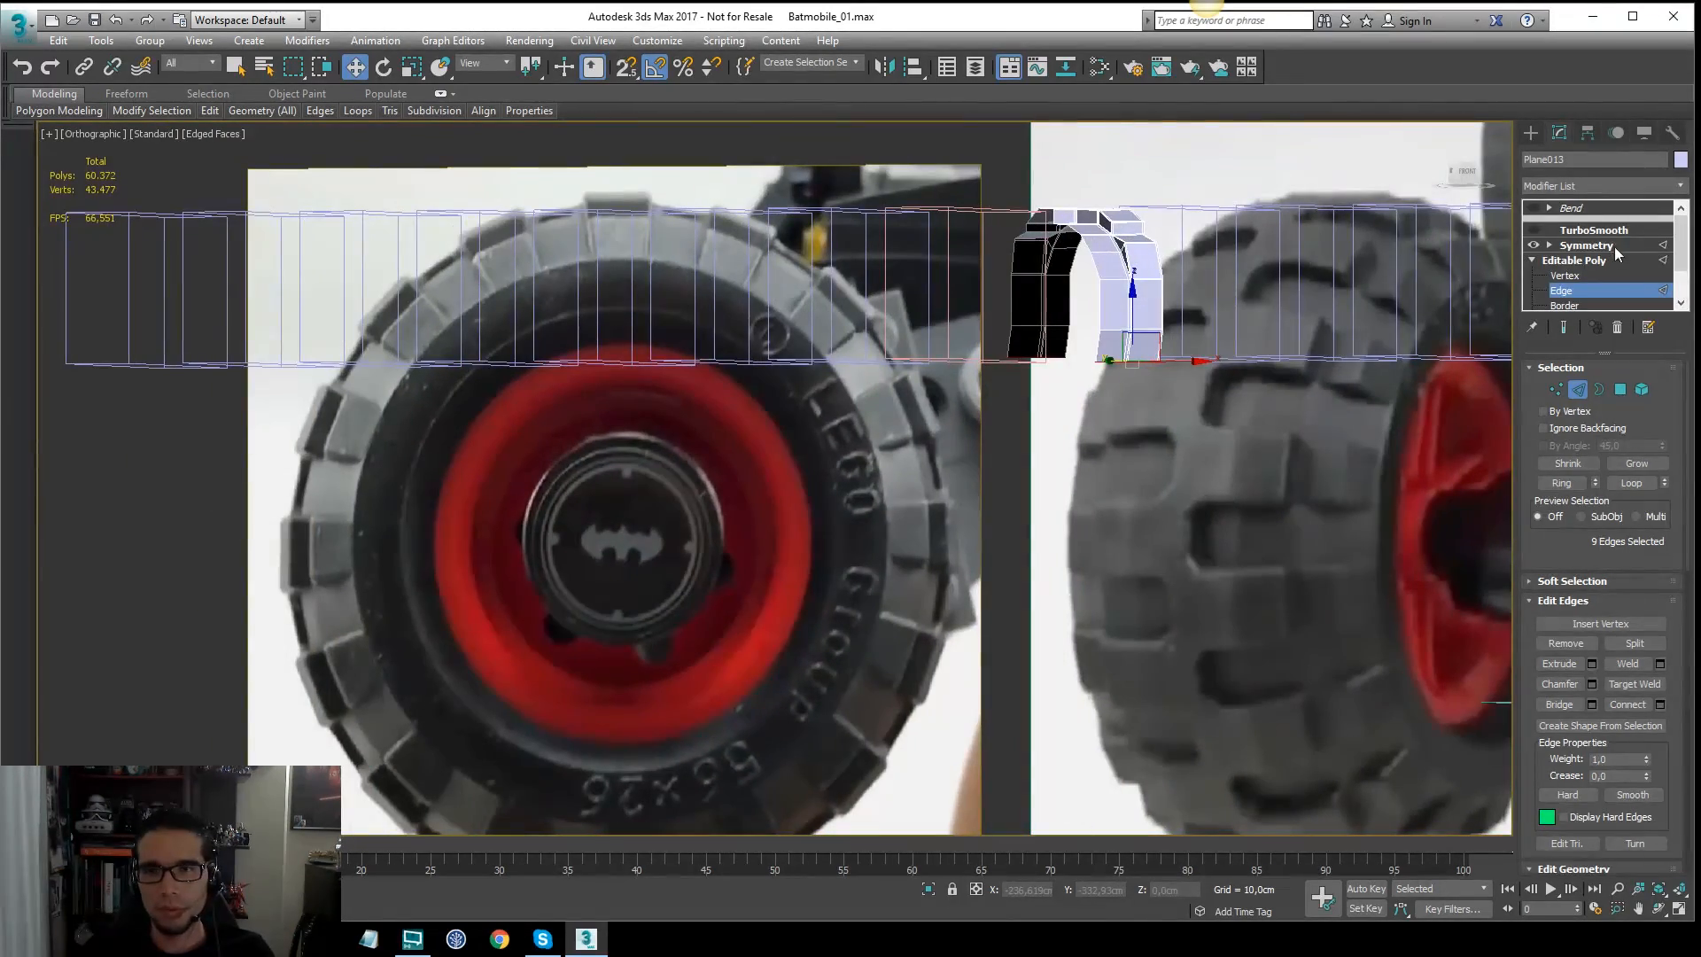
left_click(1614, 247)
left_click(1588, 208)
left_click(1534, 208)
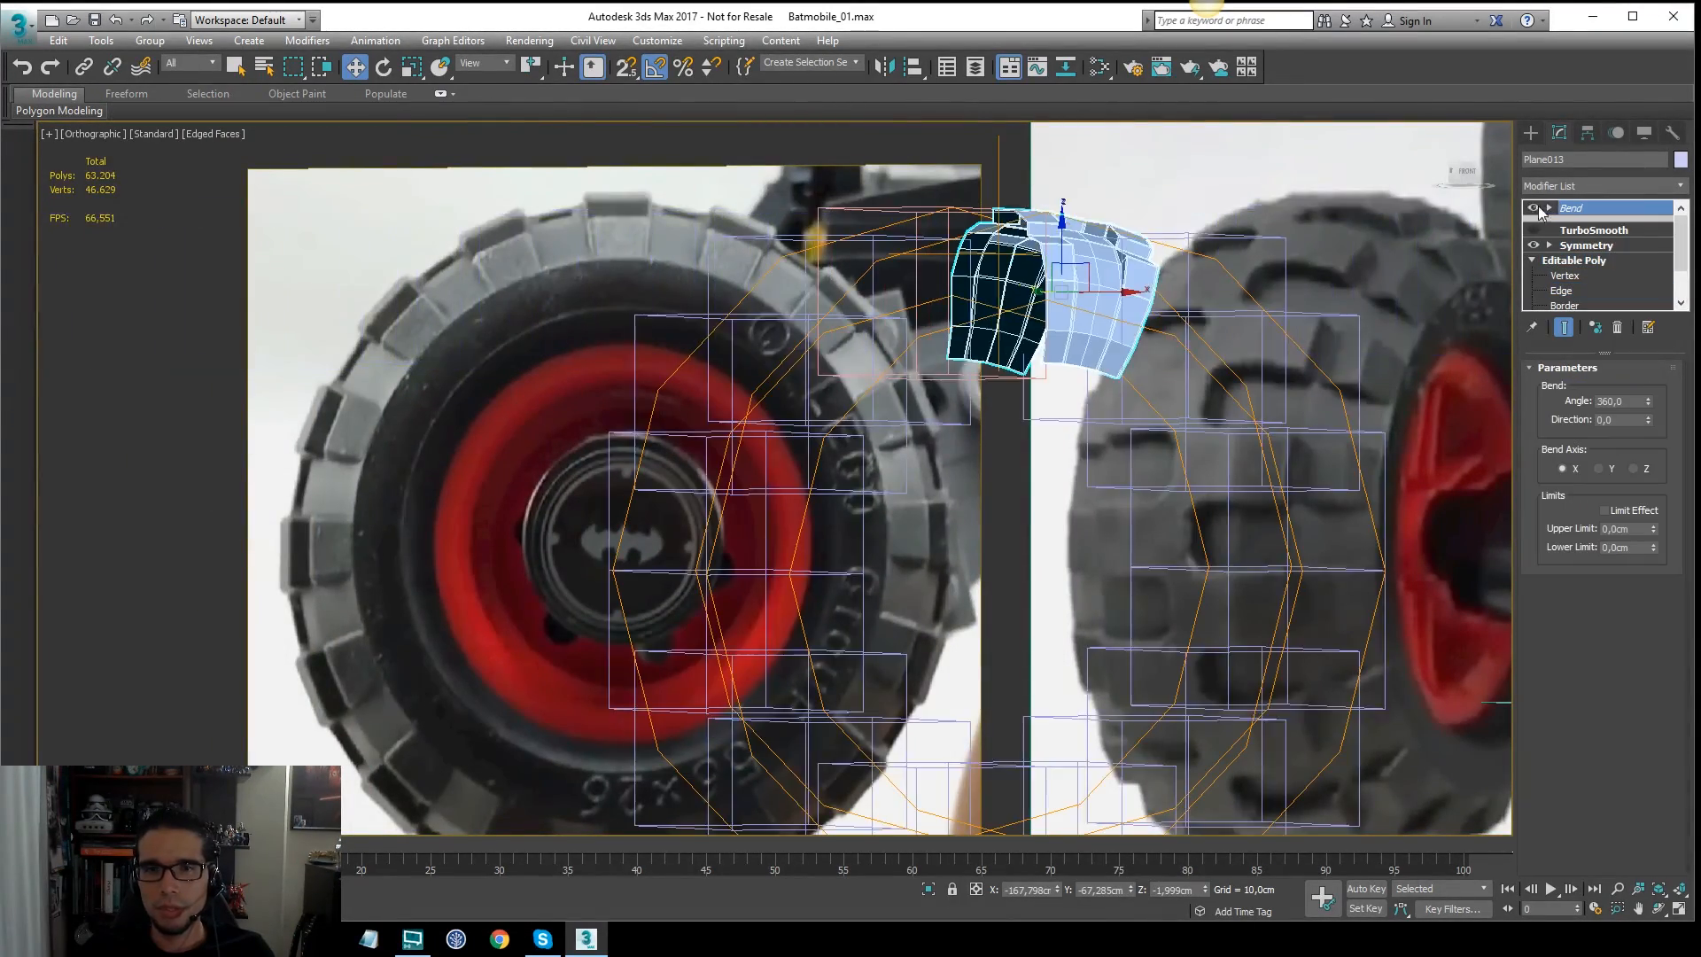
Step: Select all the tyre sections and turn off Display as Box so they show as shaded meshes without edge lines
key("F4")
middle_click_drag(1347, 282, 1054, 292, "alt")
key("f")
left_click_drag(1321, 163, 896, 587)
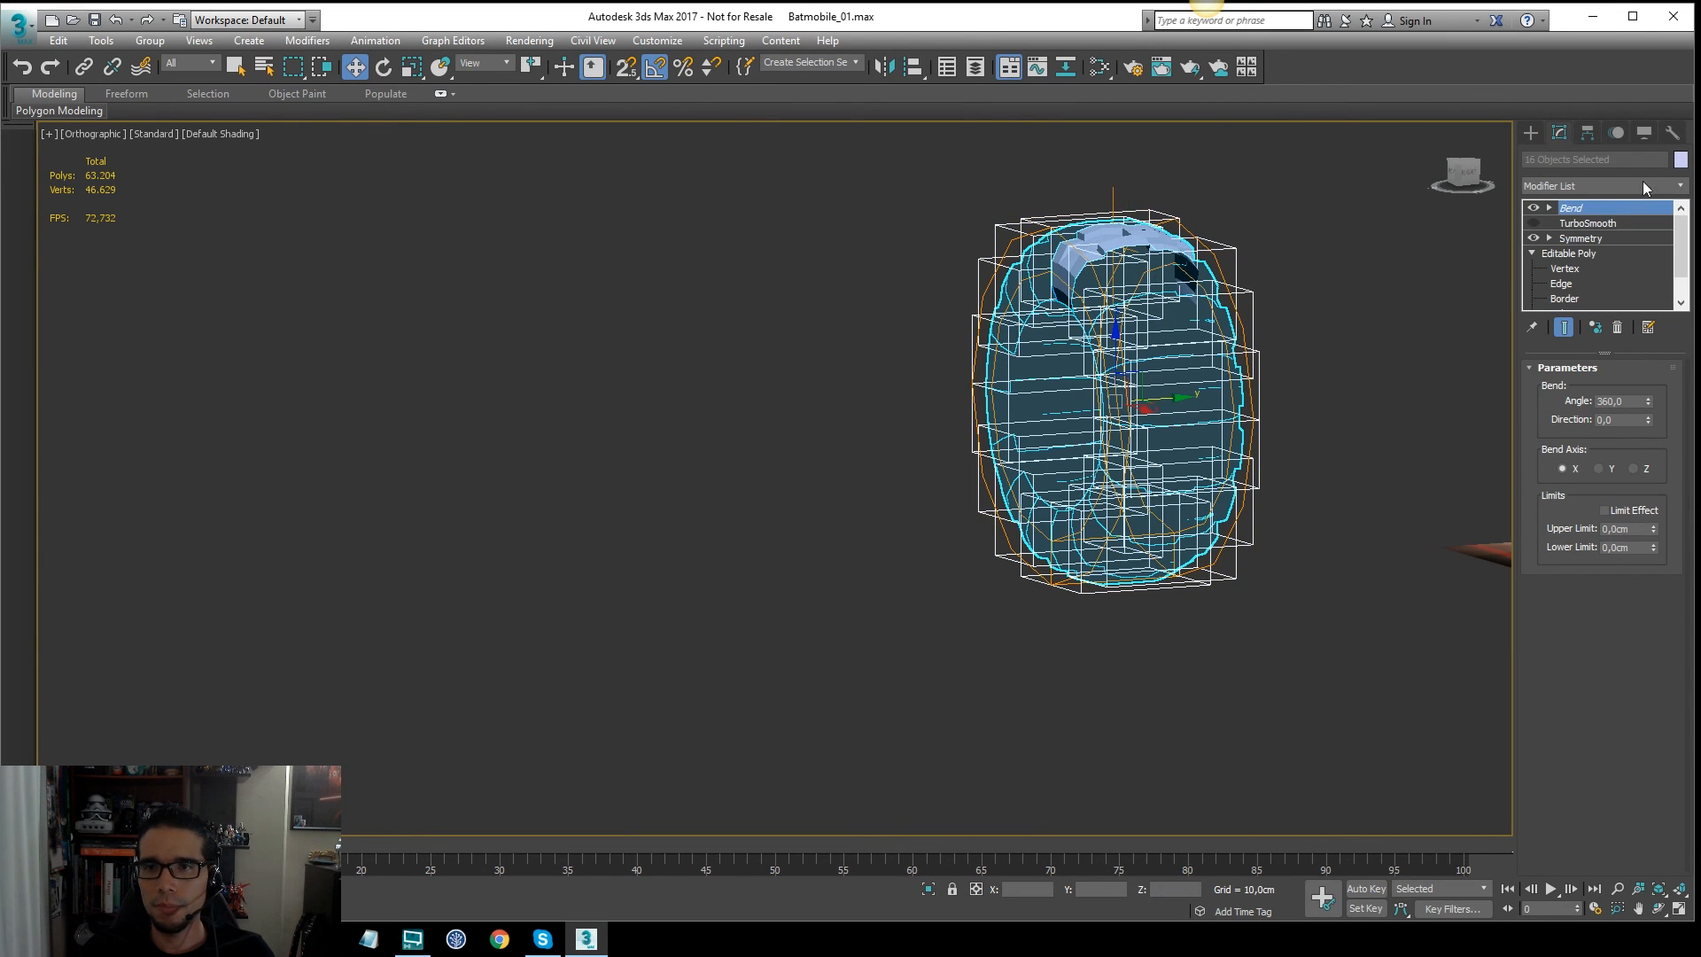
left_click(1643, 132)
left_click(1543, 769)
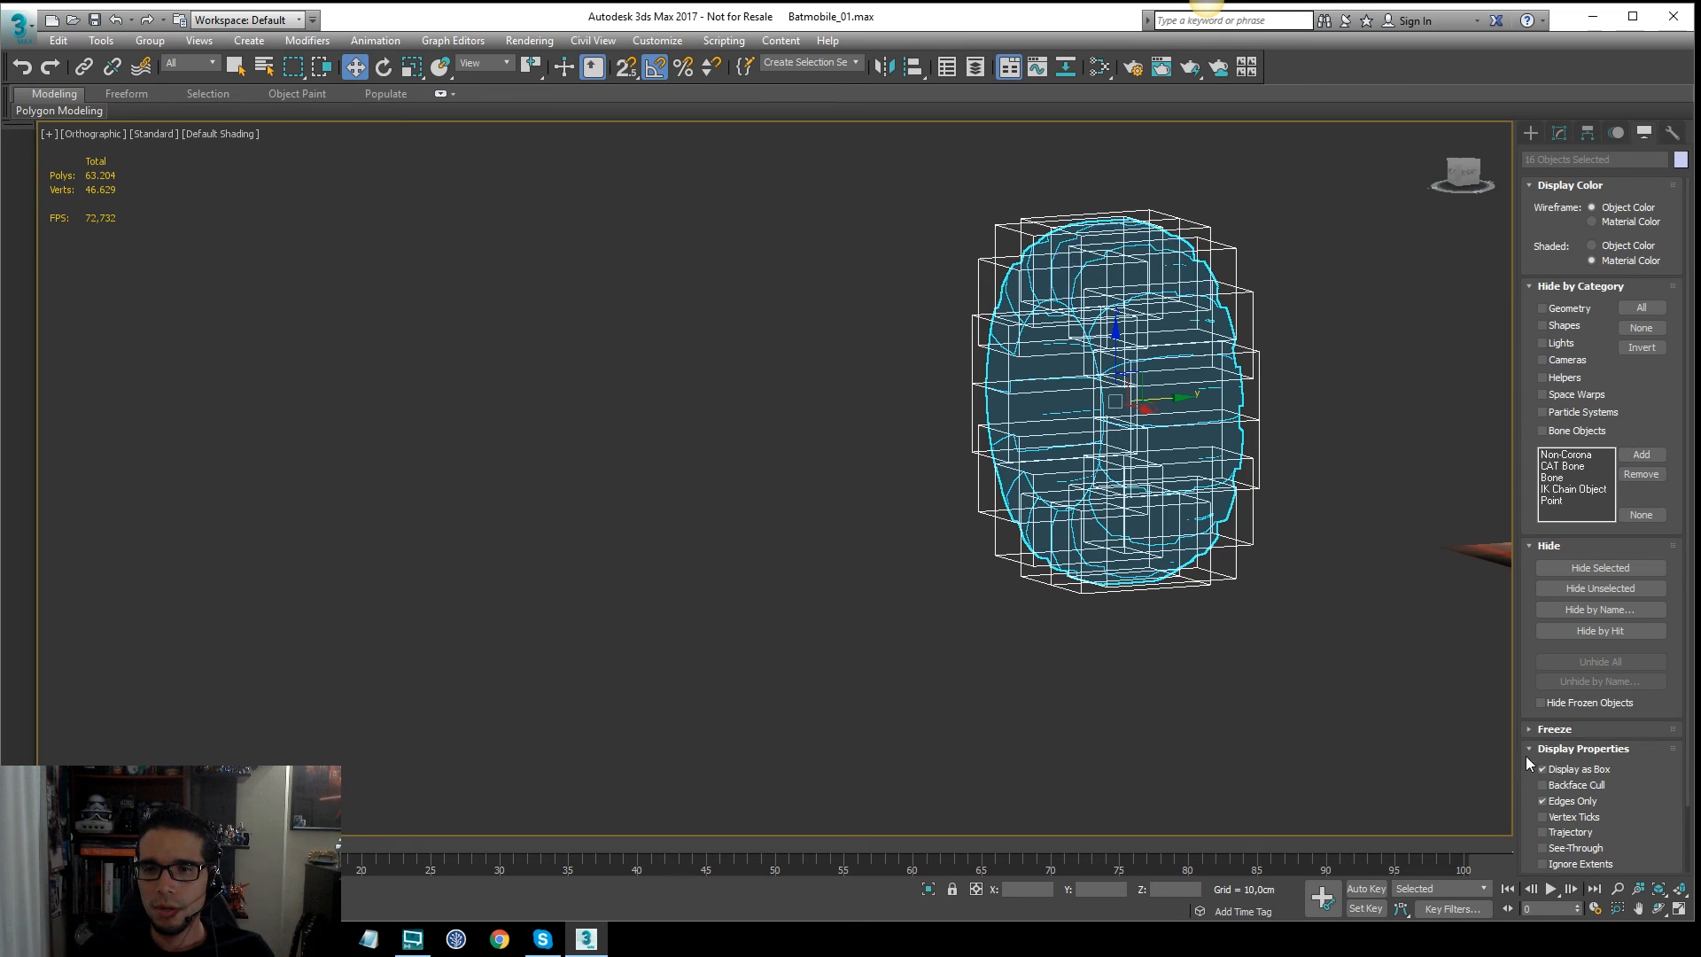
key("F4")
left_click(1274, 627)
key("F4")
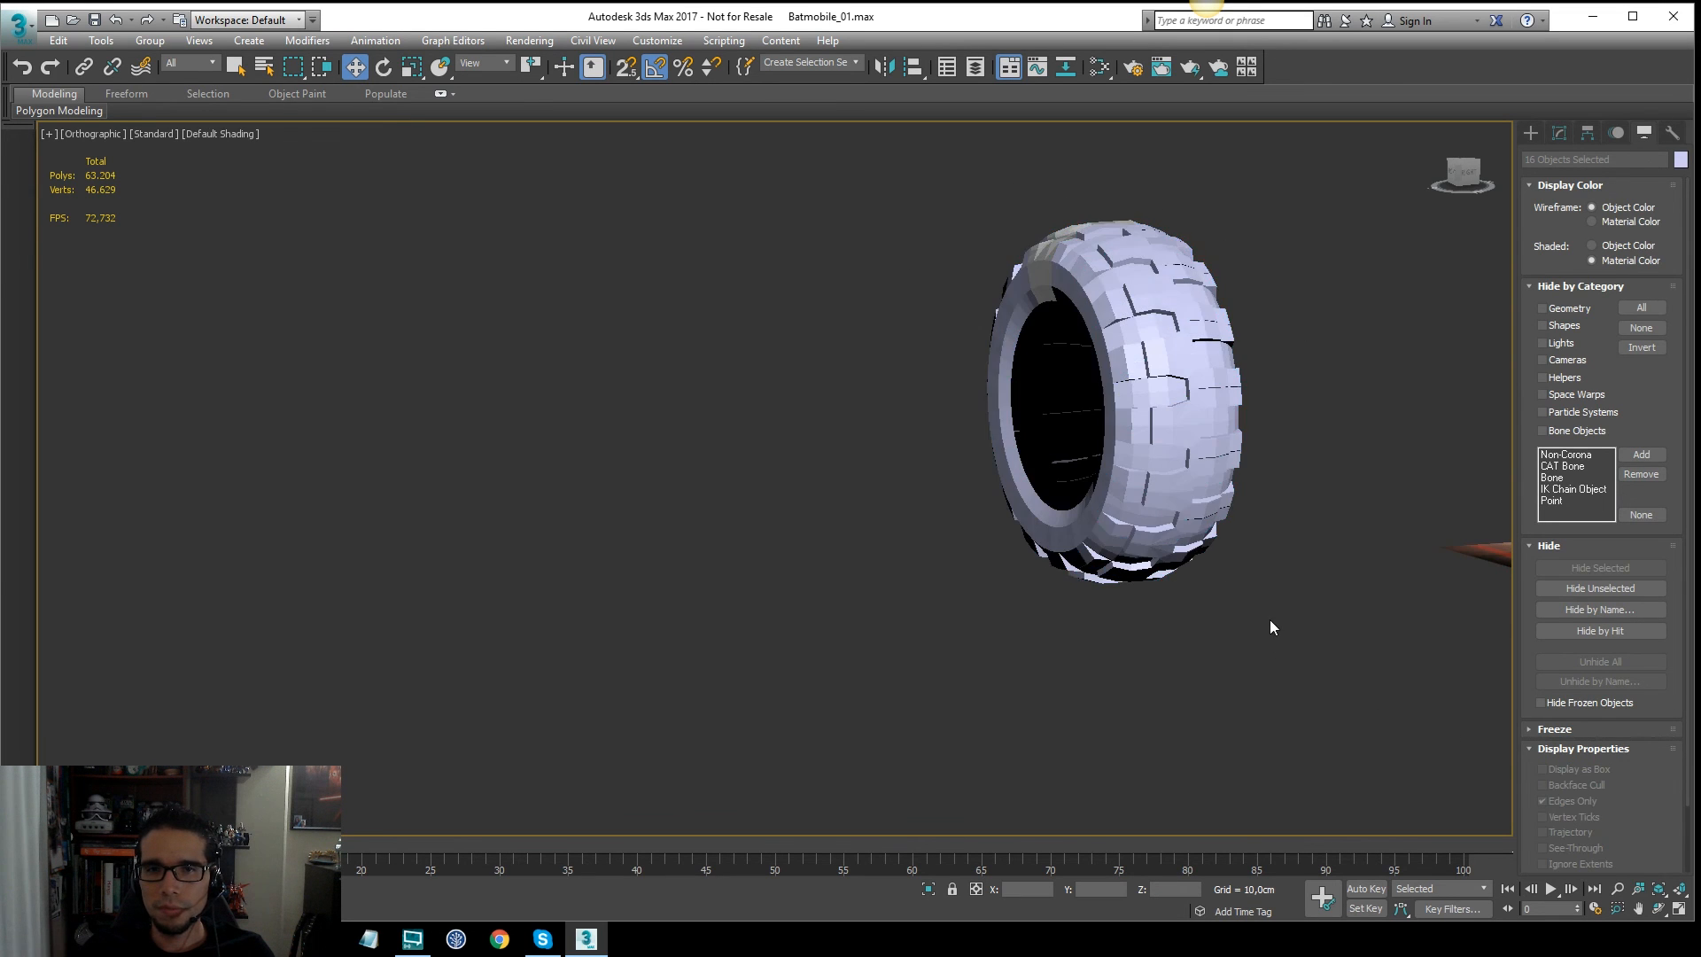
Step: In the front view, turn off see-through display for the grey section beside the tyre's top centre
middle_click_drag(1269, 619, 1134, 461, "alt")
key("f")
scroll(1145, 276, "up", 2)
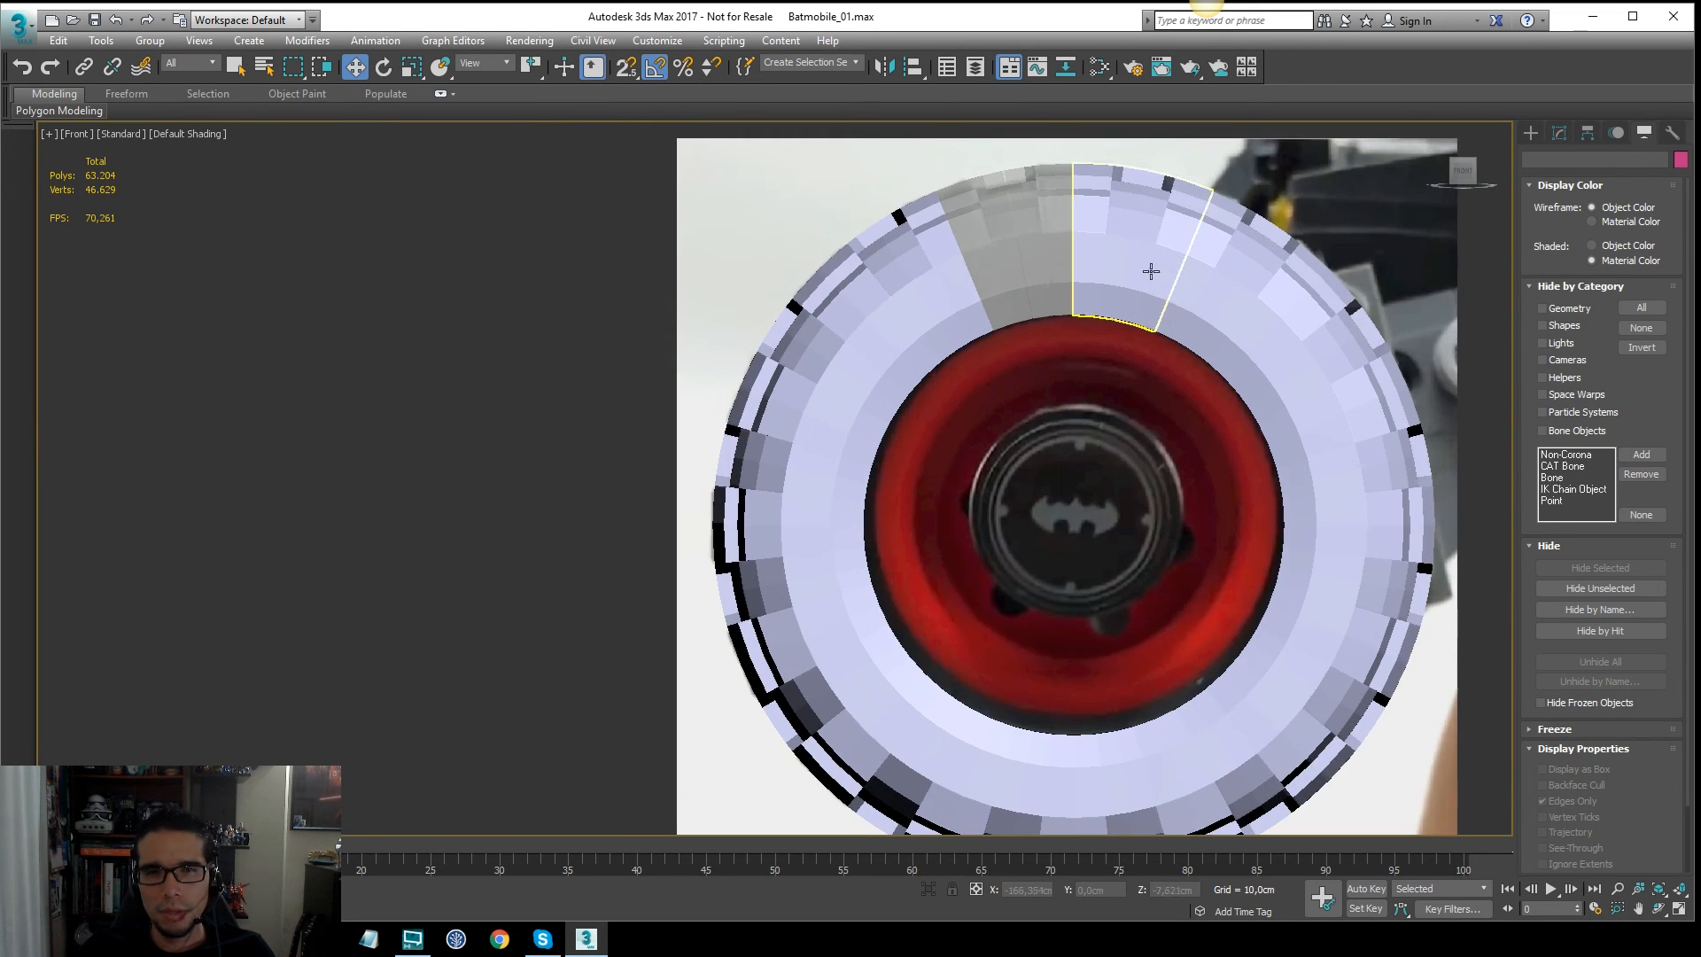
middle_click_drag(1102, 410, 992, 475)
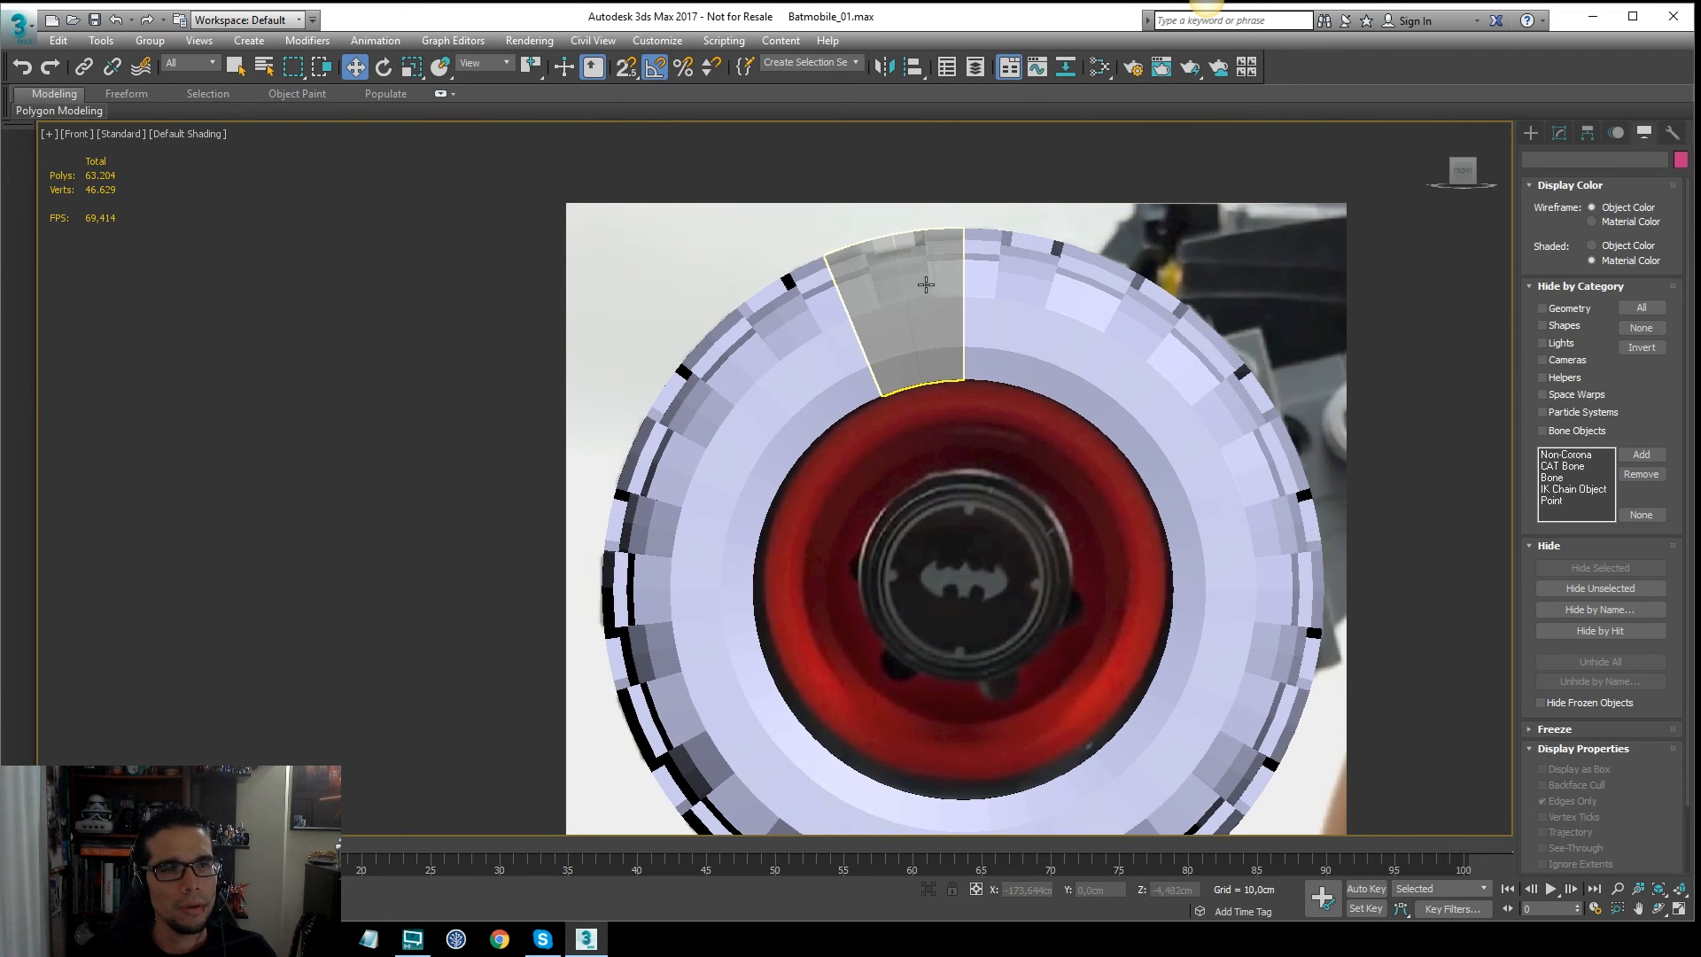
key("q")
left_click(927, 283)
key("alt+x")
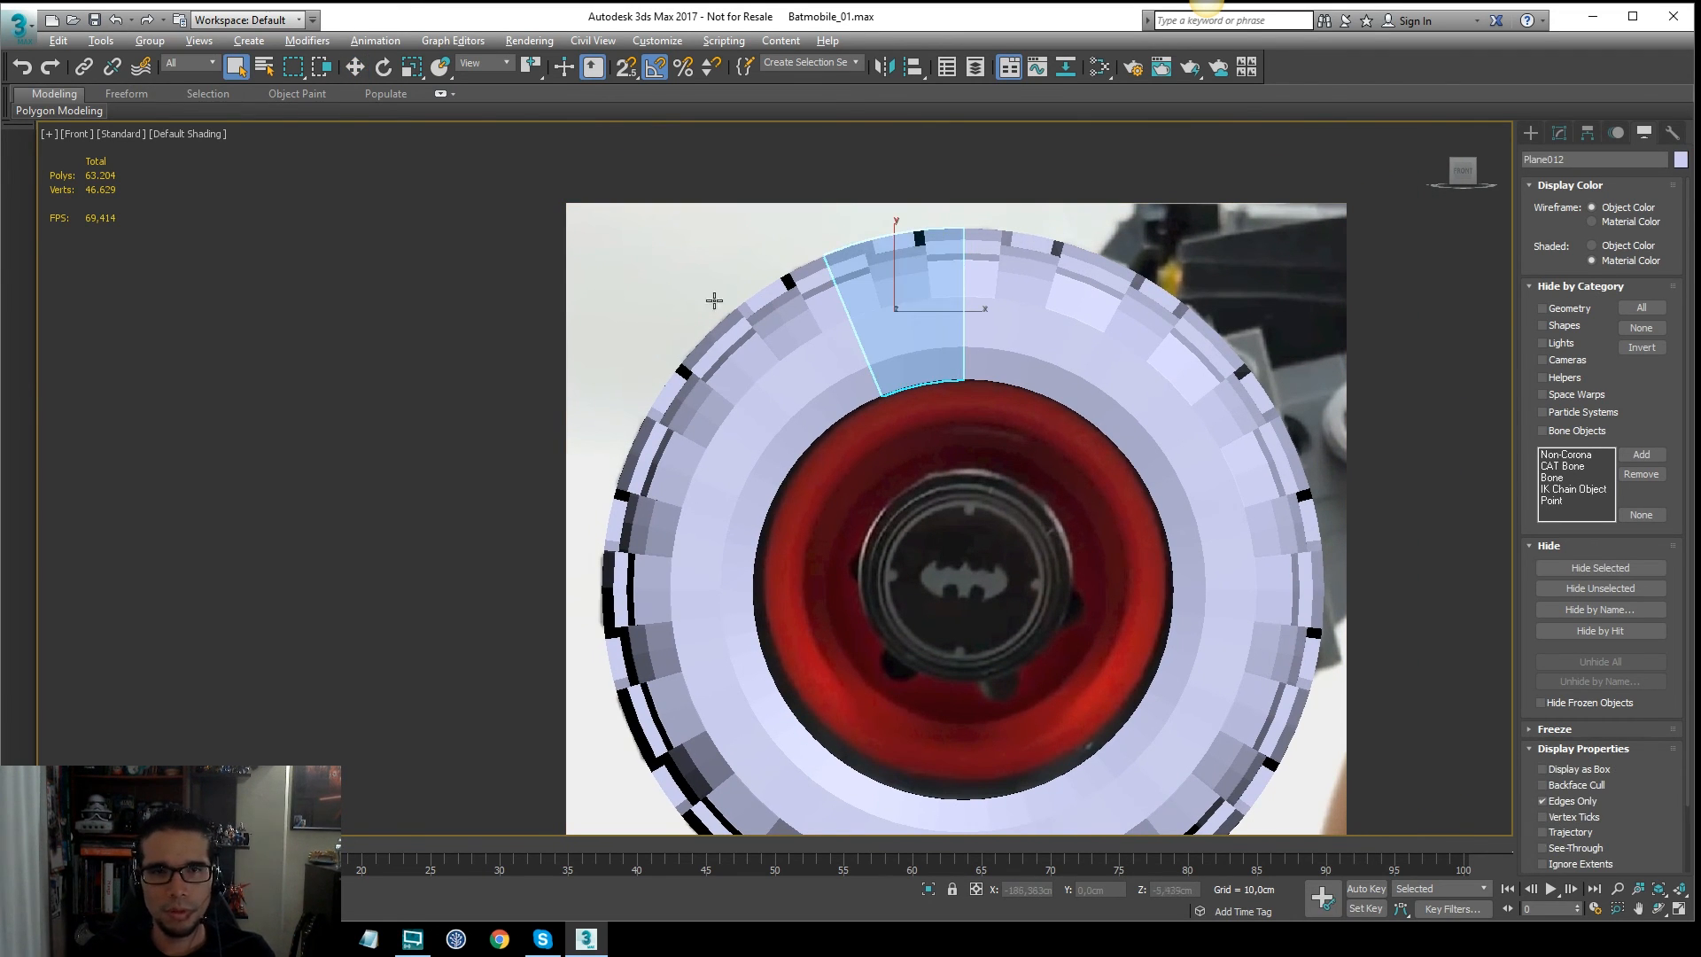
left_click(455, 352)
Step: Select all the tyre sections and raise them about 0.45 cm to line up with the wheel in the front-view photo
scroll(810, 376, "down", 2)
middle_click_drag(816, 375, 807, 311)
scroll(691, 283, "down", 2)
left_click_drag(564, 188, 951, 578)
key("w")
scroll(797, 358, "up", 3)
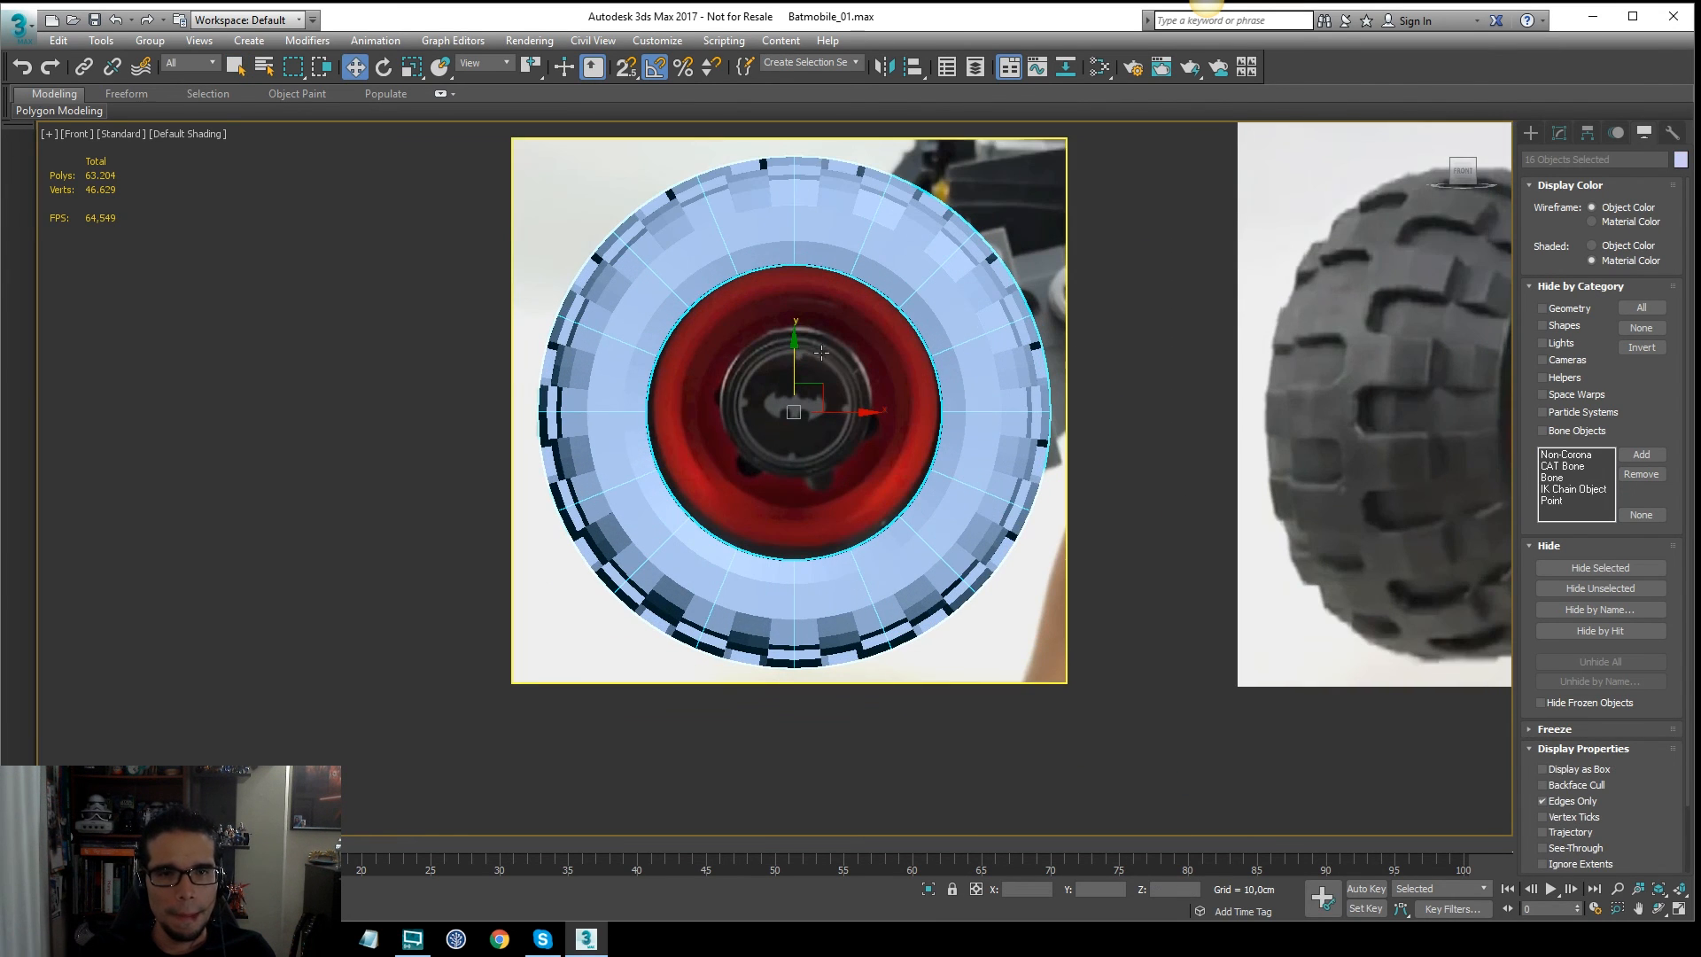
left_click_drag(796, 357, 796, 352)
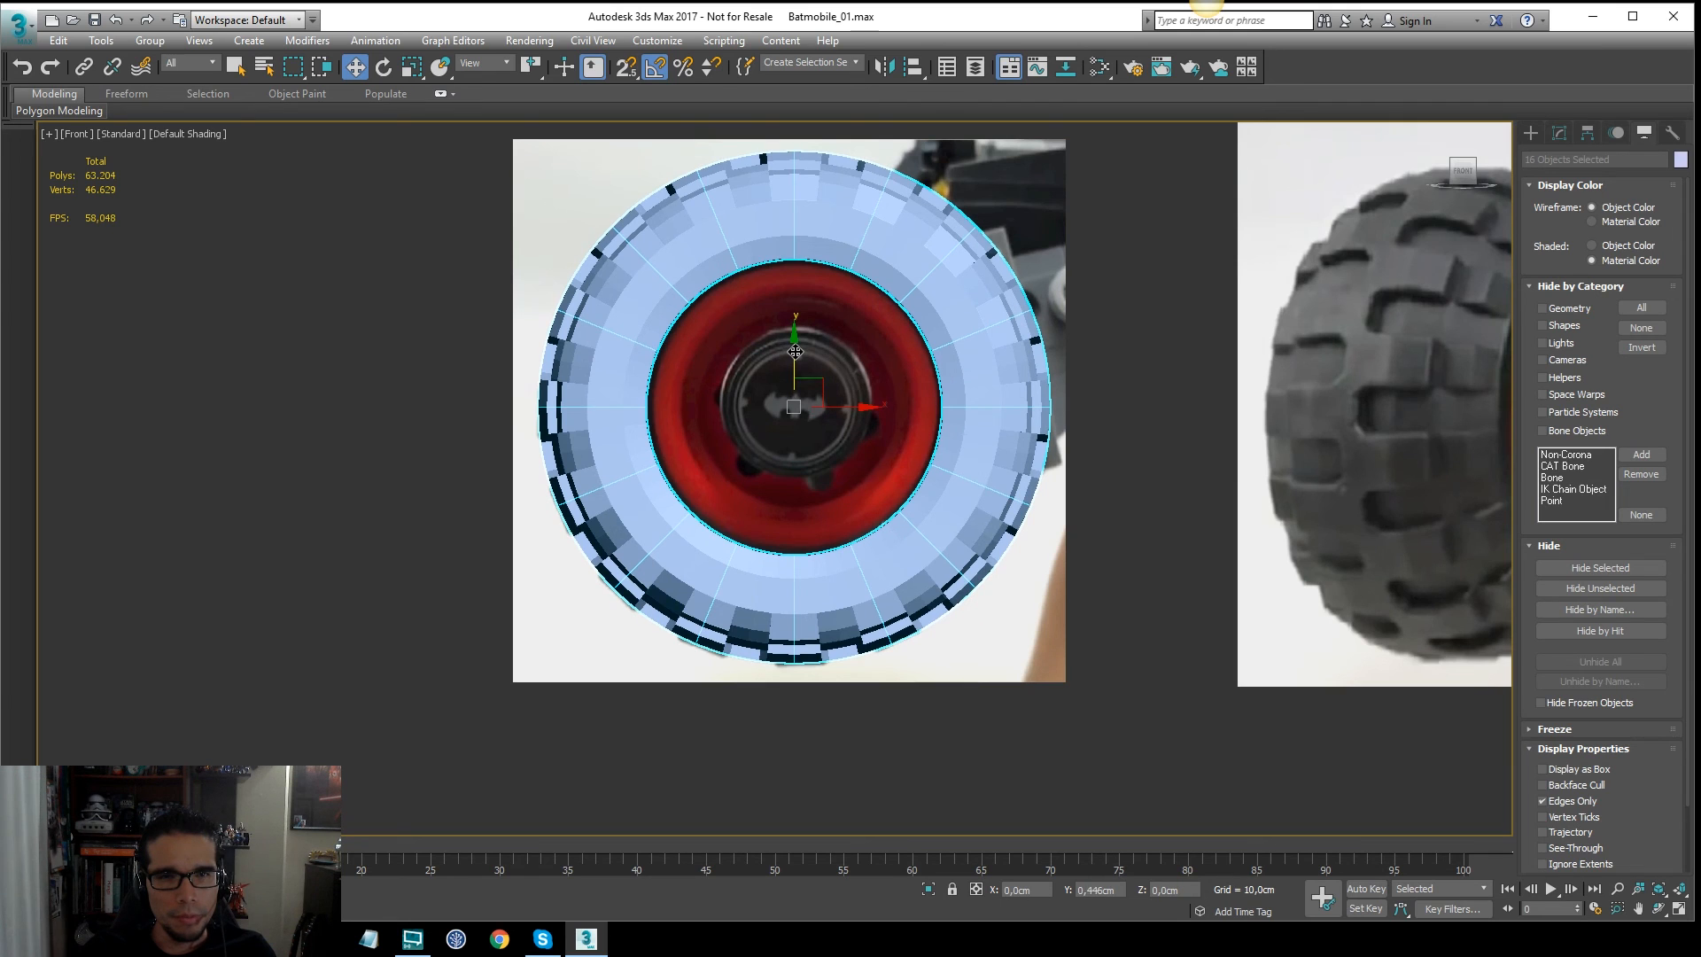
left_click(359, 354)
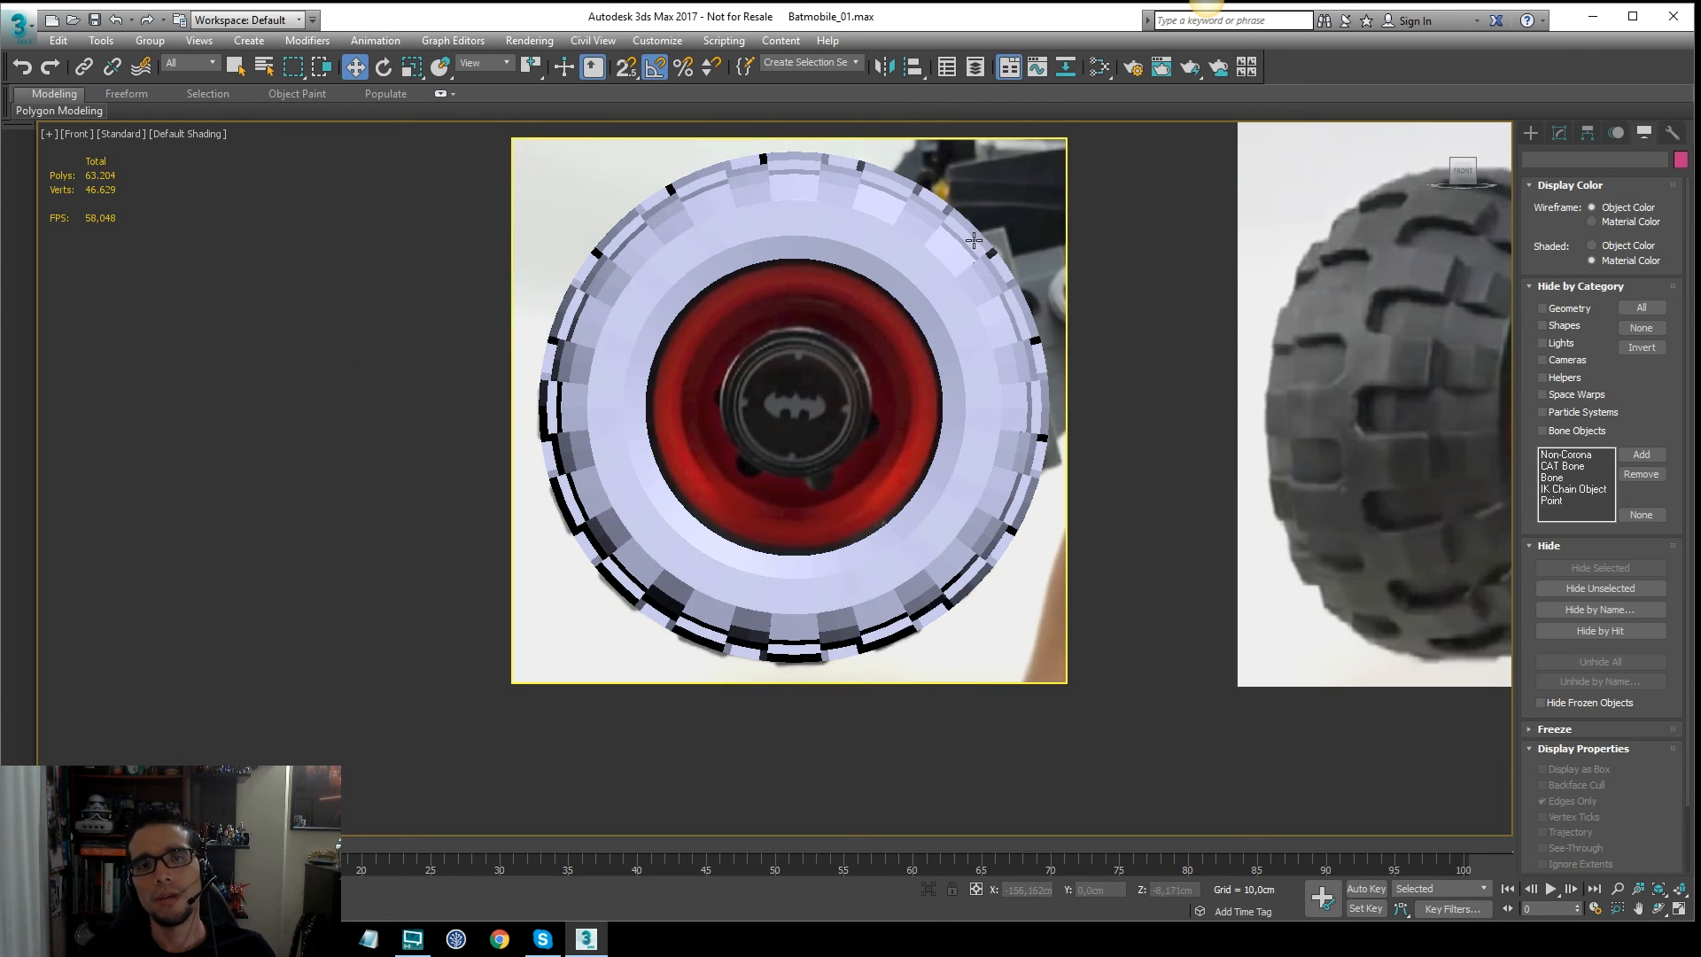
Step: In the top view with edges shown, select the section just right of the tyre's centre and go to its base mesh
left_click(974, 240)
middle_click_drag(974, 240, 1017, 391, "alt")
scroll(1018, 391, "up", 5)
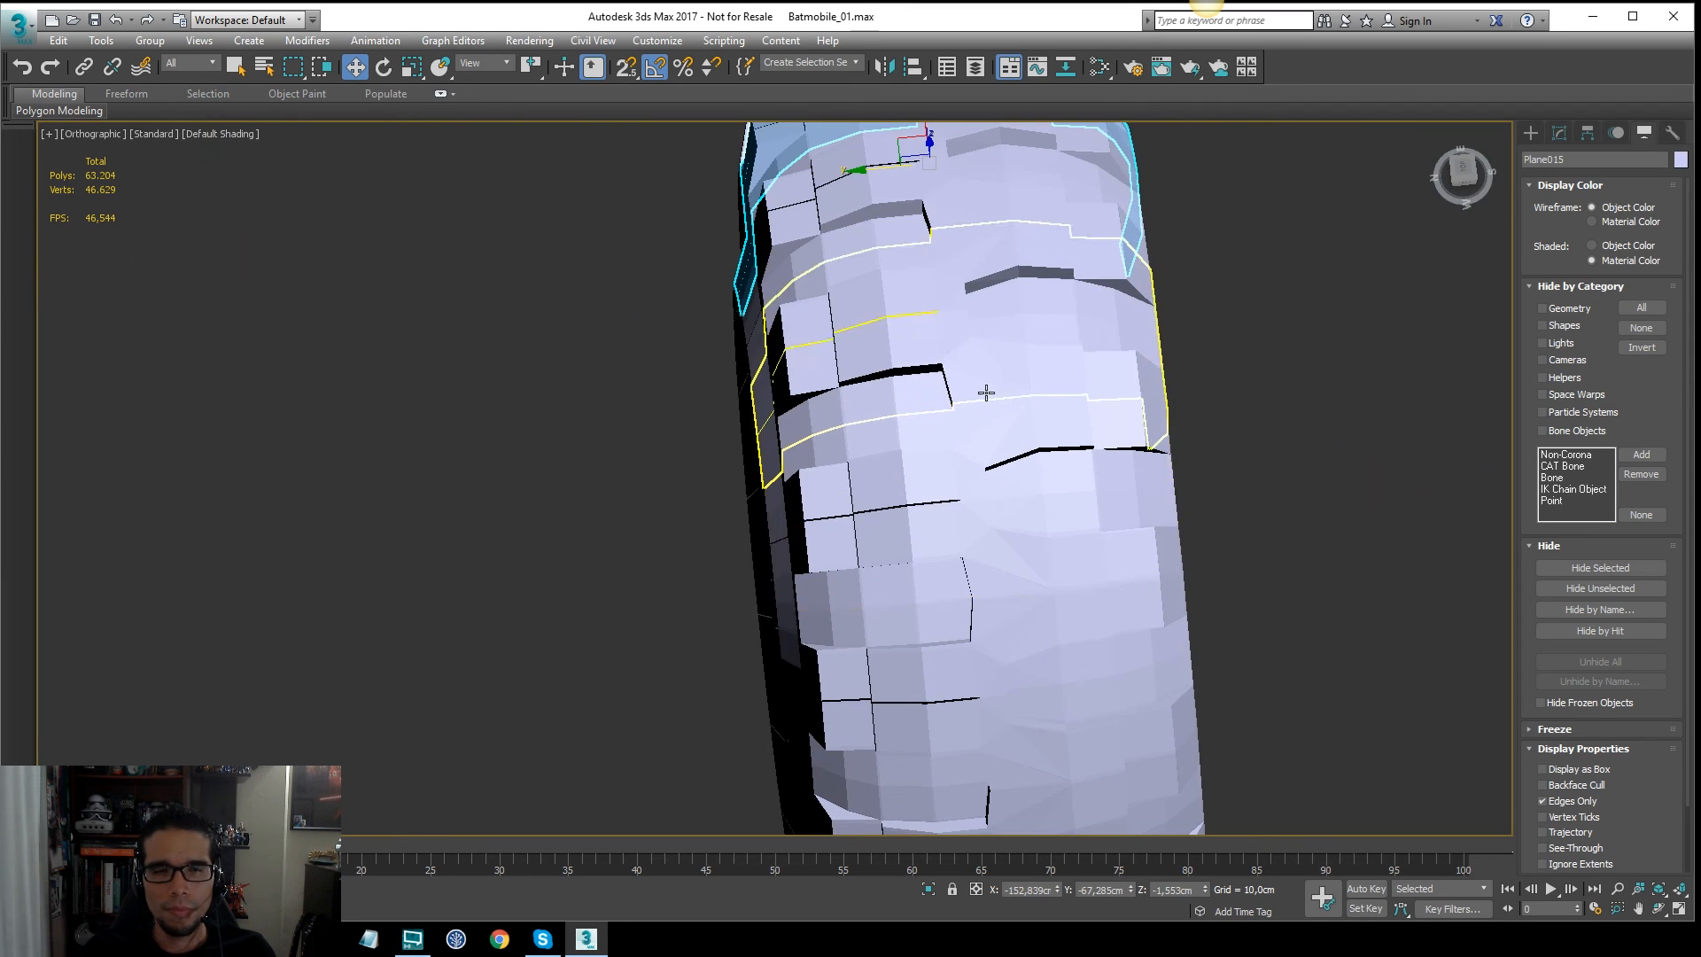
key("t")
scroll(854, 342, "up", 8)
key("F4")
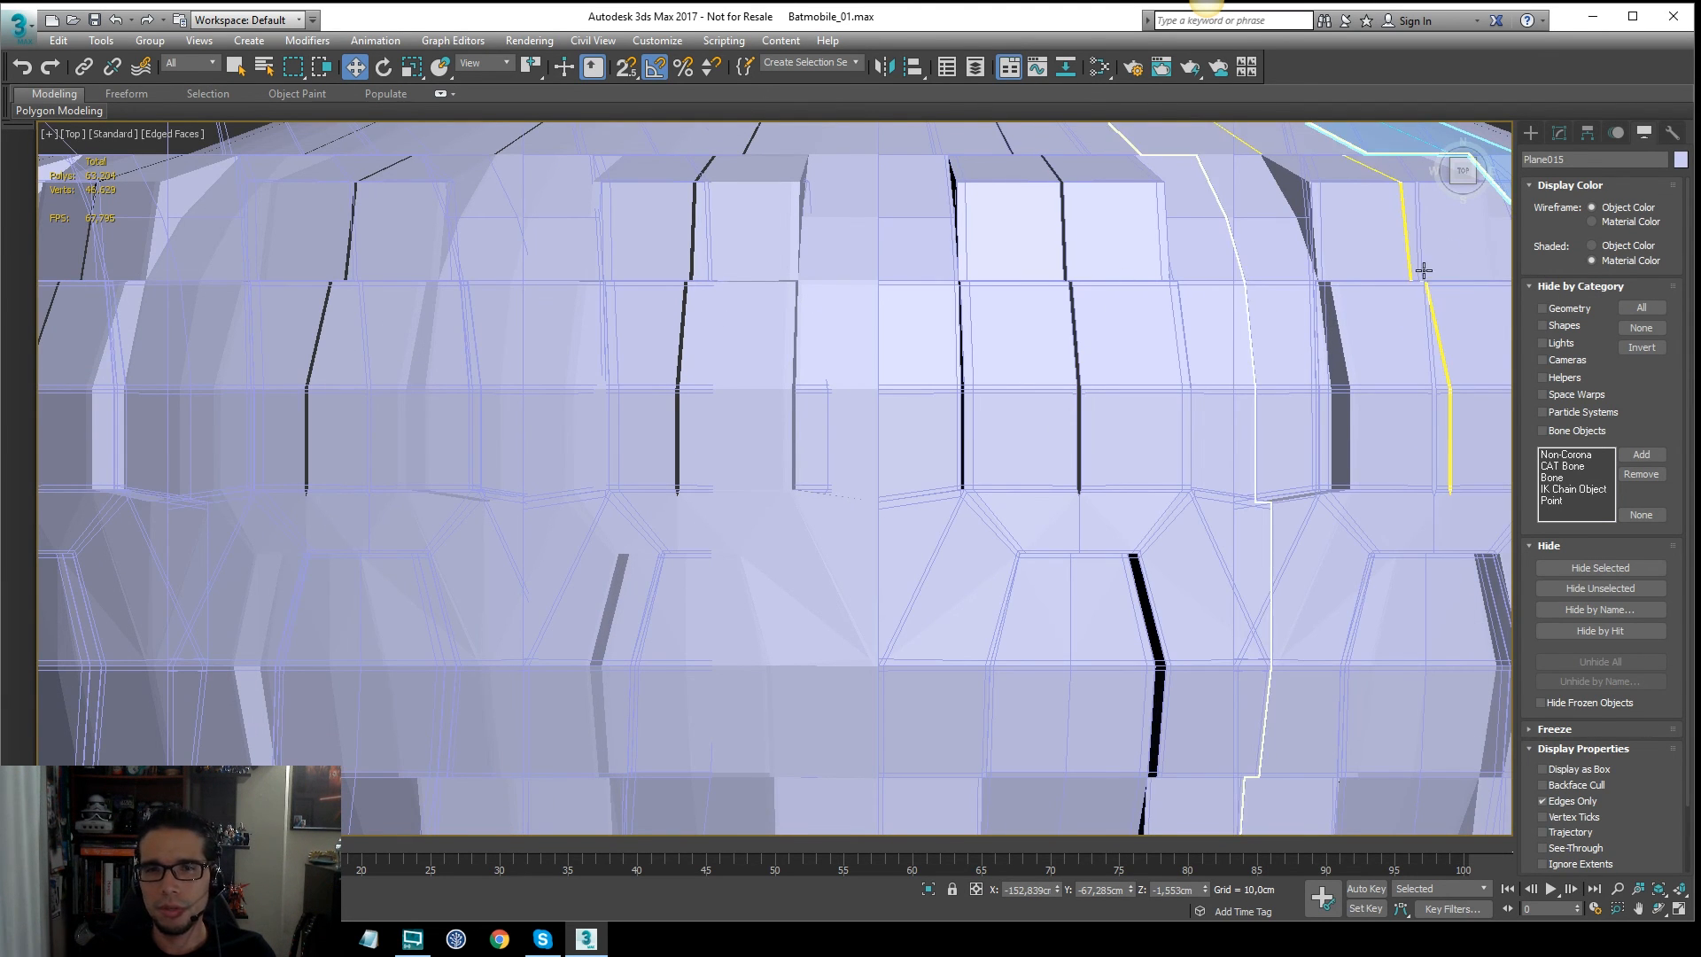
left_click(1086, 523)
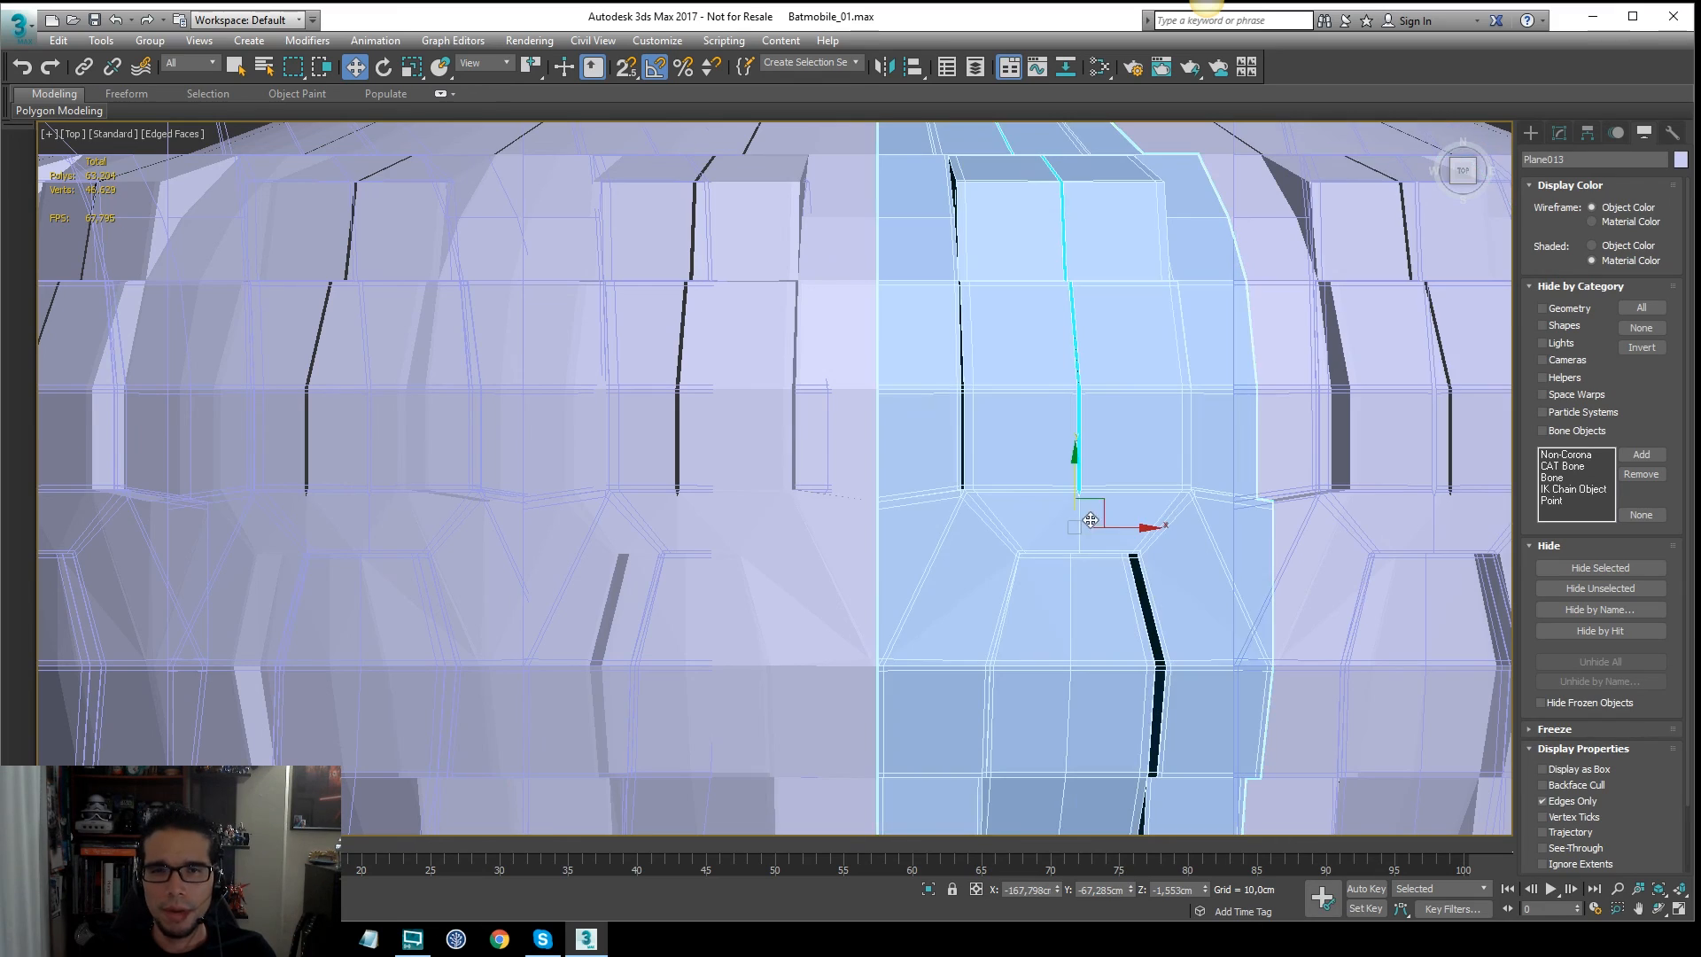
left_click(1559, 135)
left_click(1574, 259)
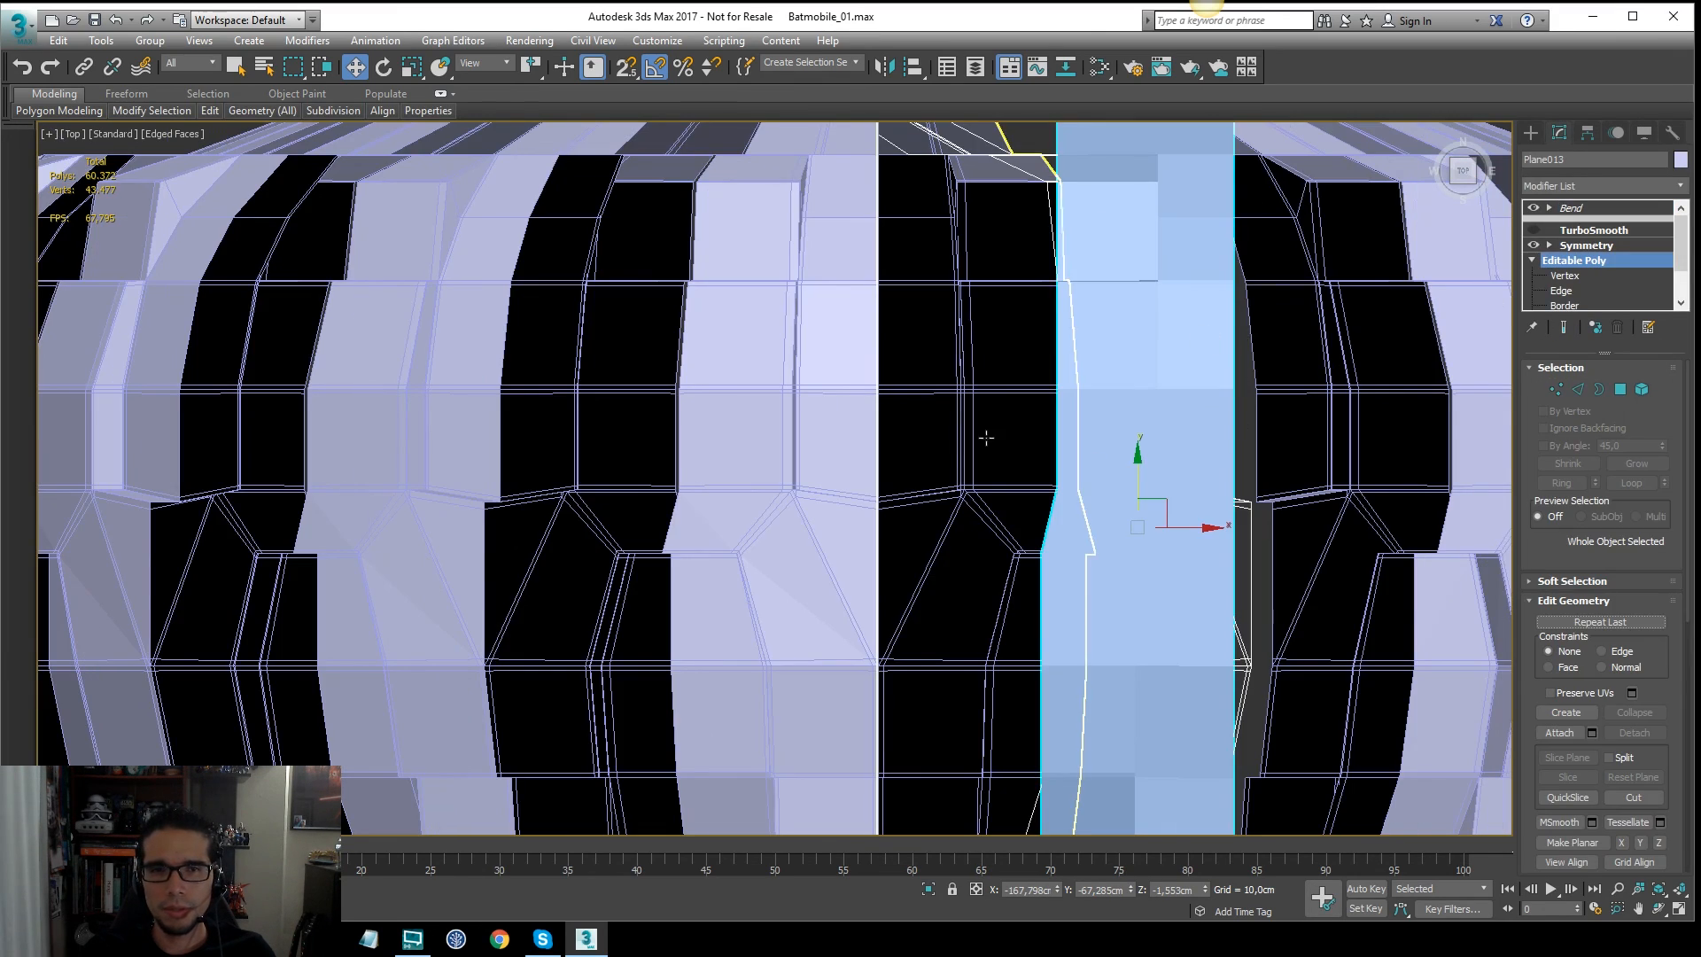
Step: Turn off the section's Bend and show the straight, mirrored tread at the Symmetry level
scroll(899, 368, "down", 5)
middle_click_drag(899, 368, 925, 235, "alt")
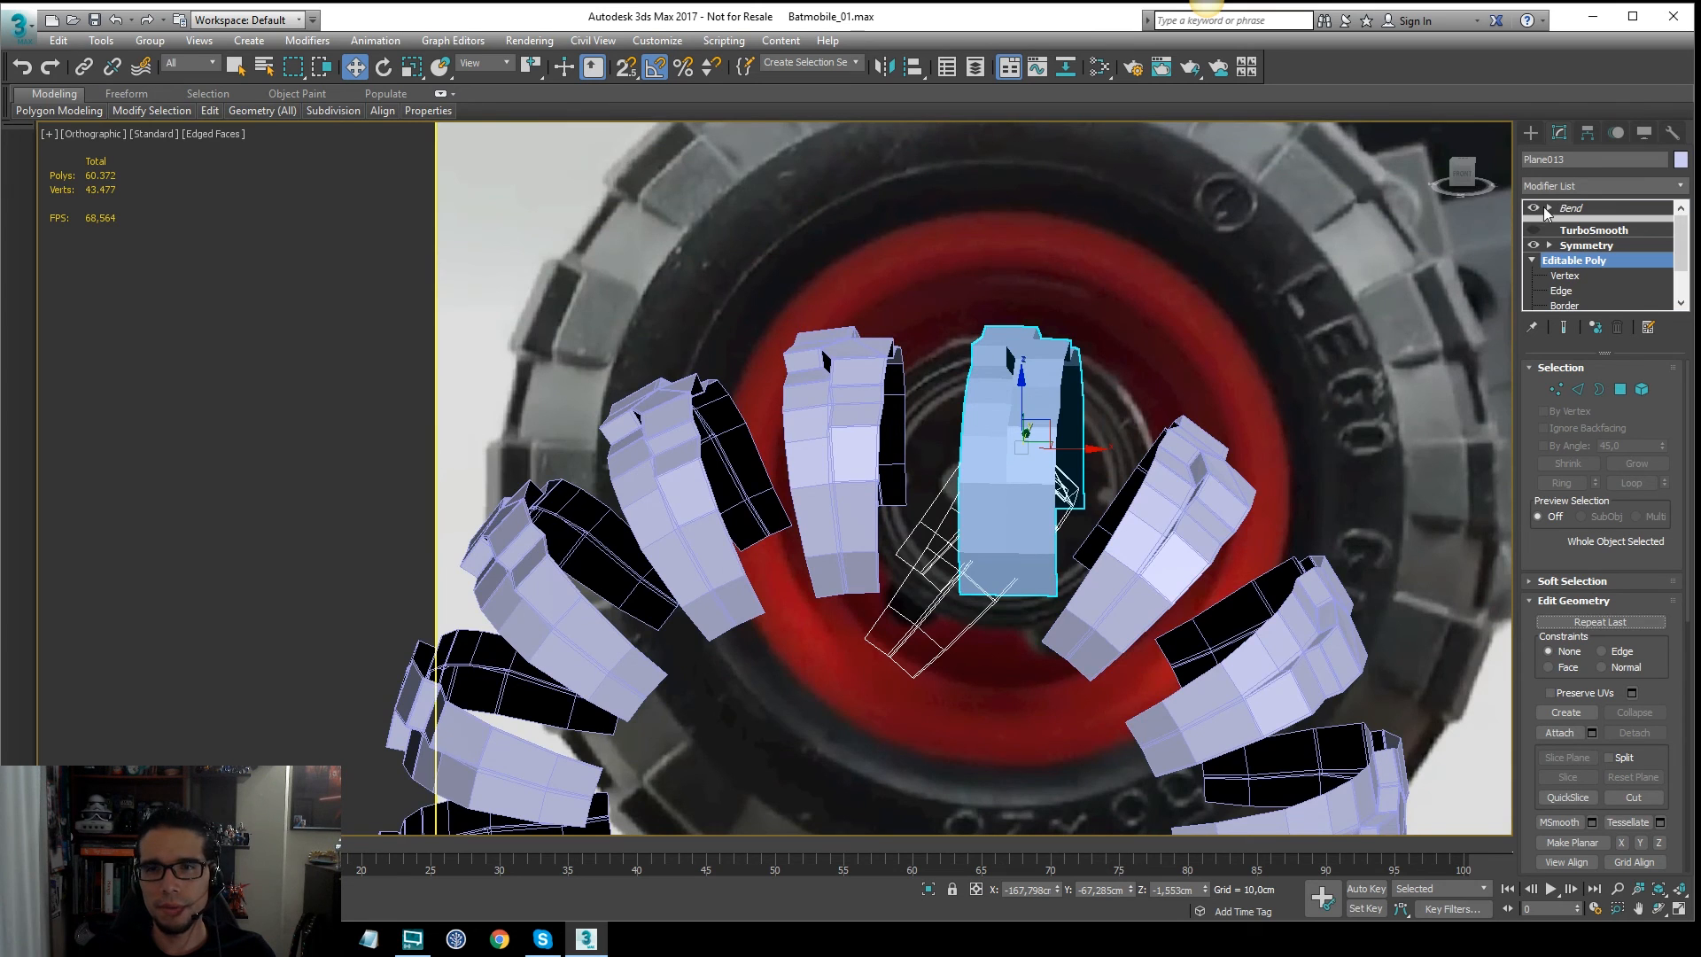
left_click(1536, 208)
middle_click_drag(958, 343, 989, 353, "alt")
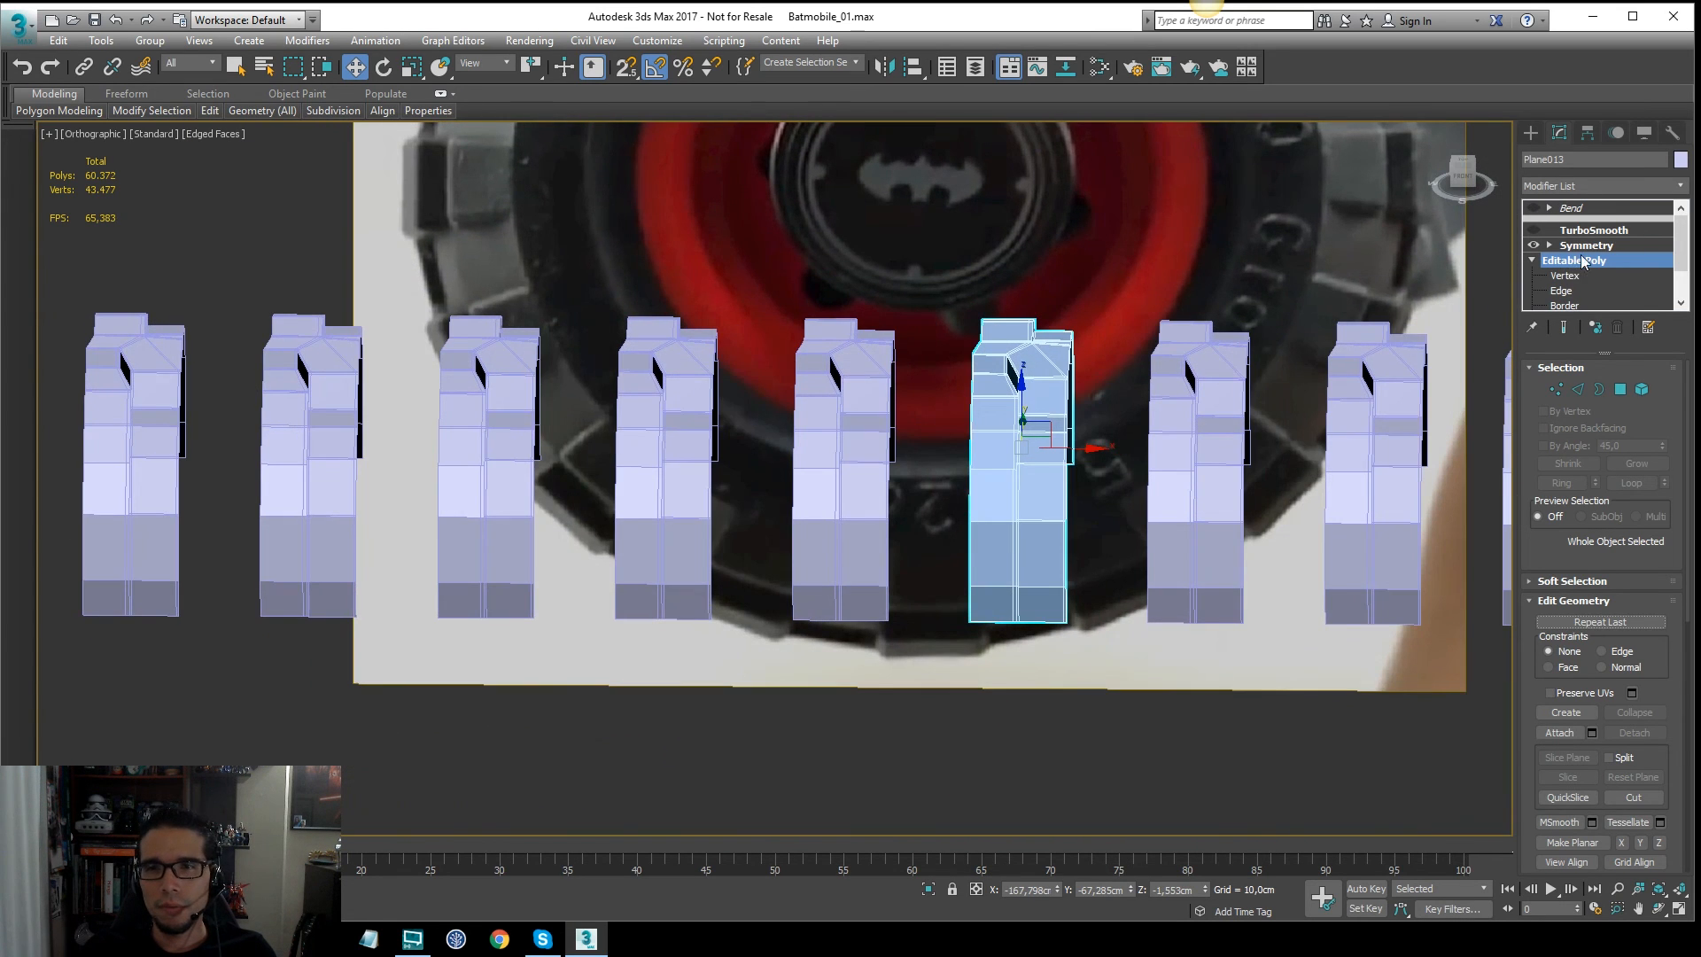
left_click(1587, 246)
scroll(1160, 382, "up", 10)
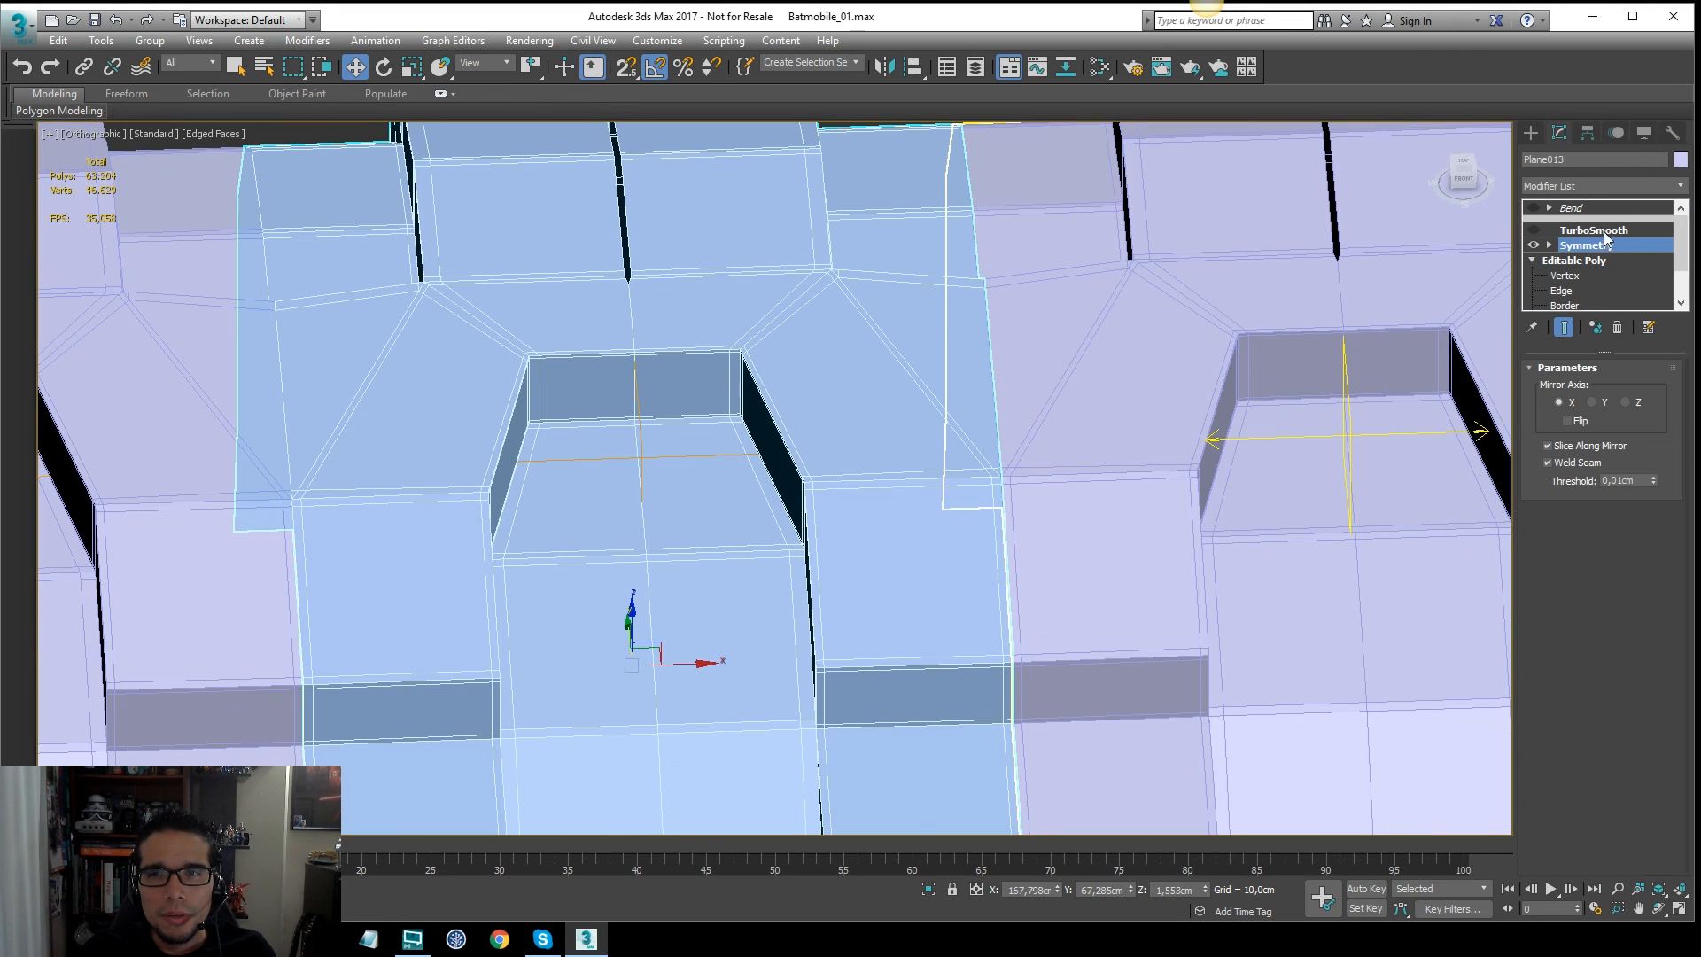
Step: Turn on TurboSmooth, re-enable Bend and inspect the smoothed tread without edge lines
left_click(1604, 231)
left_click(1533, 231)
left_click(1559, 208)
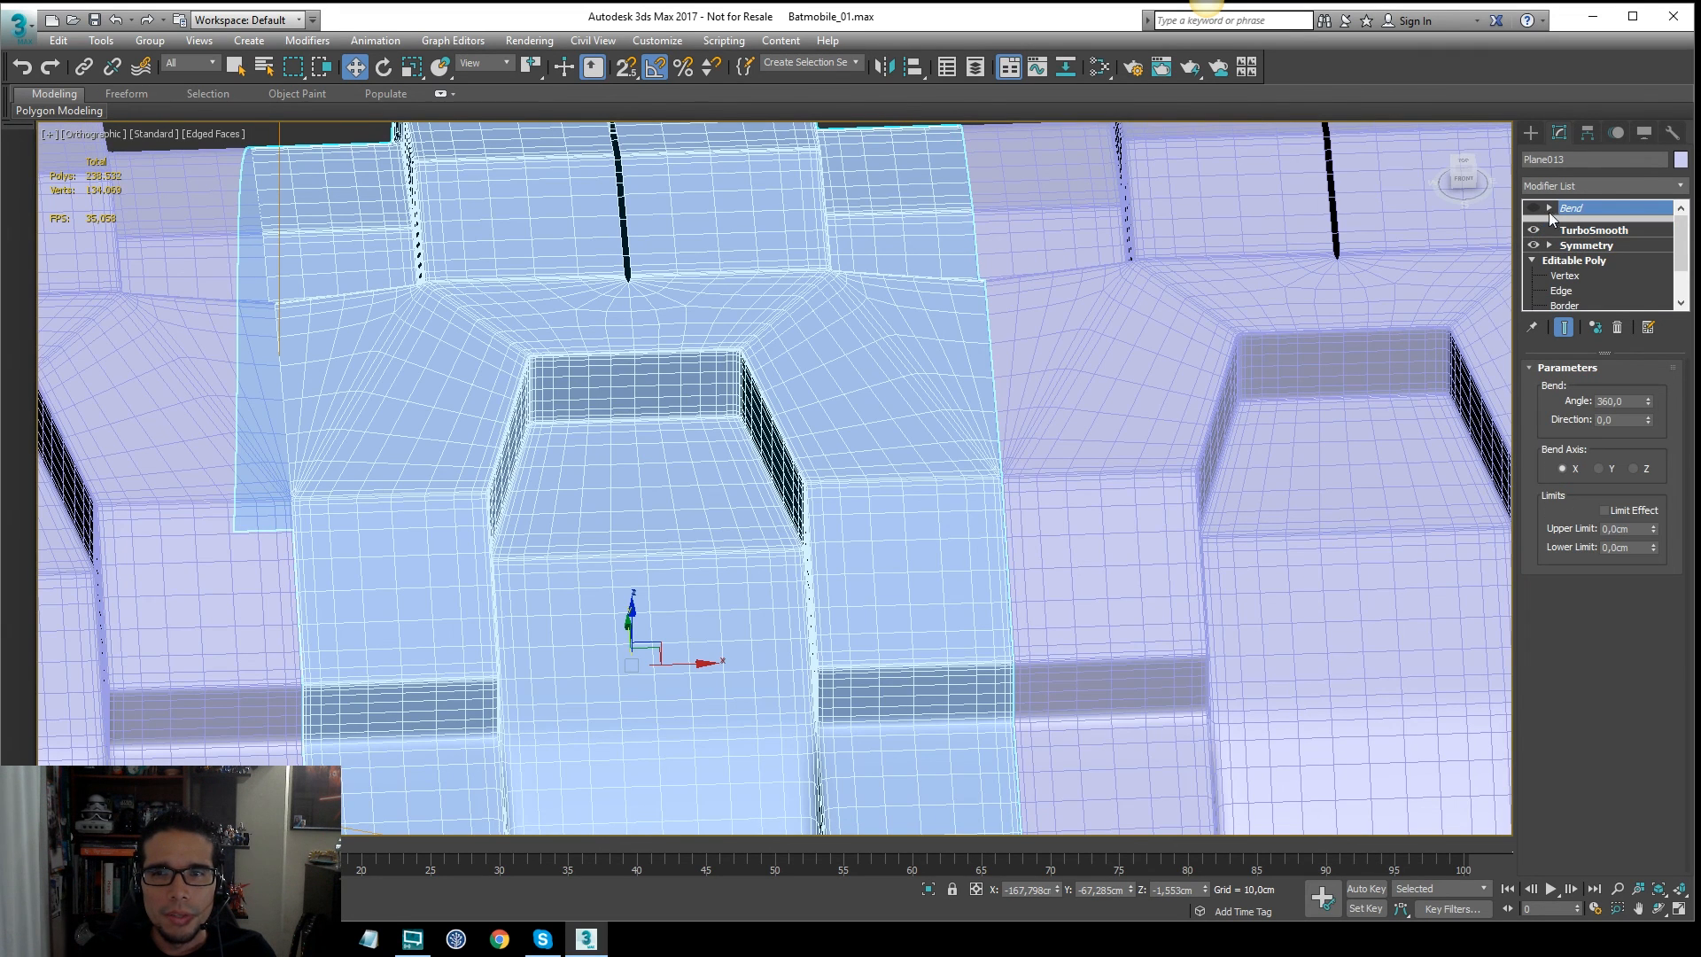
left_click(1534, 208)
key("F4")
scroll(959, 315, "down", 5)
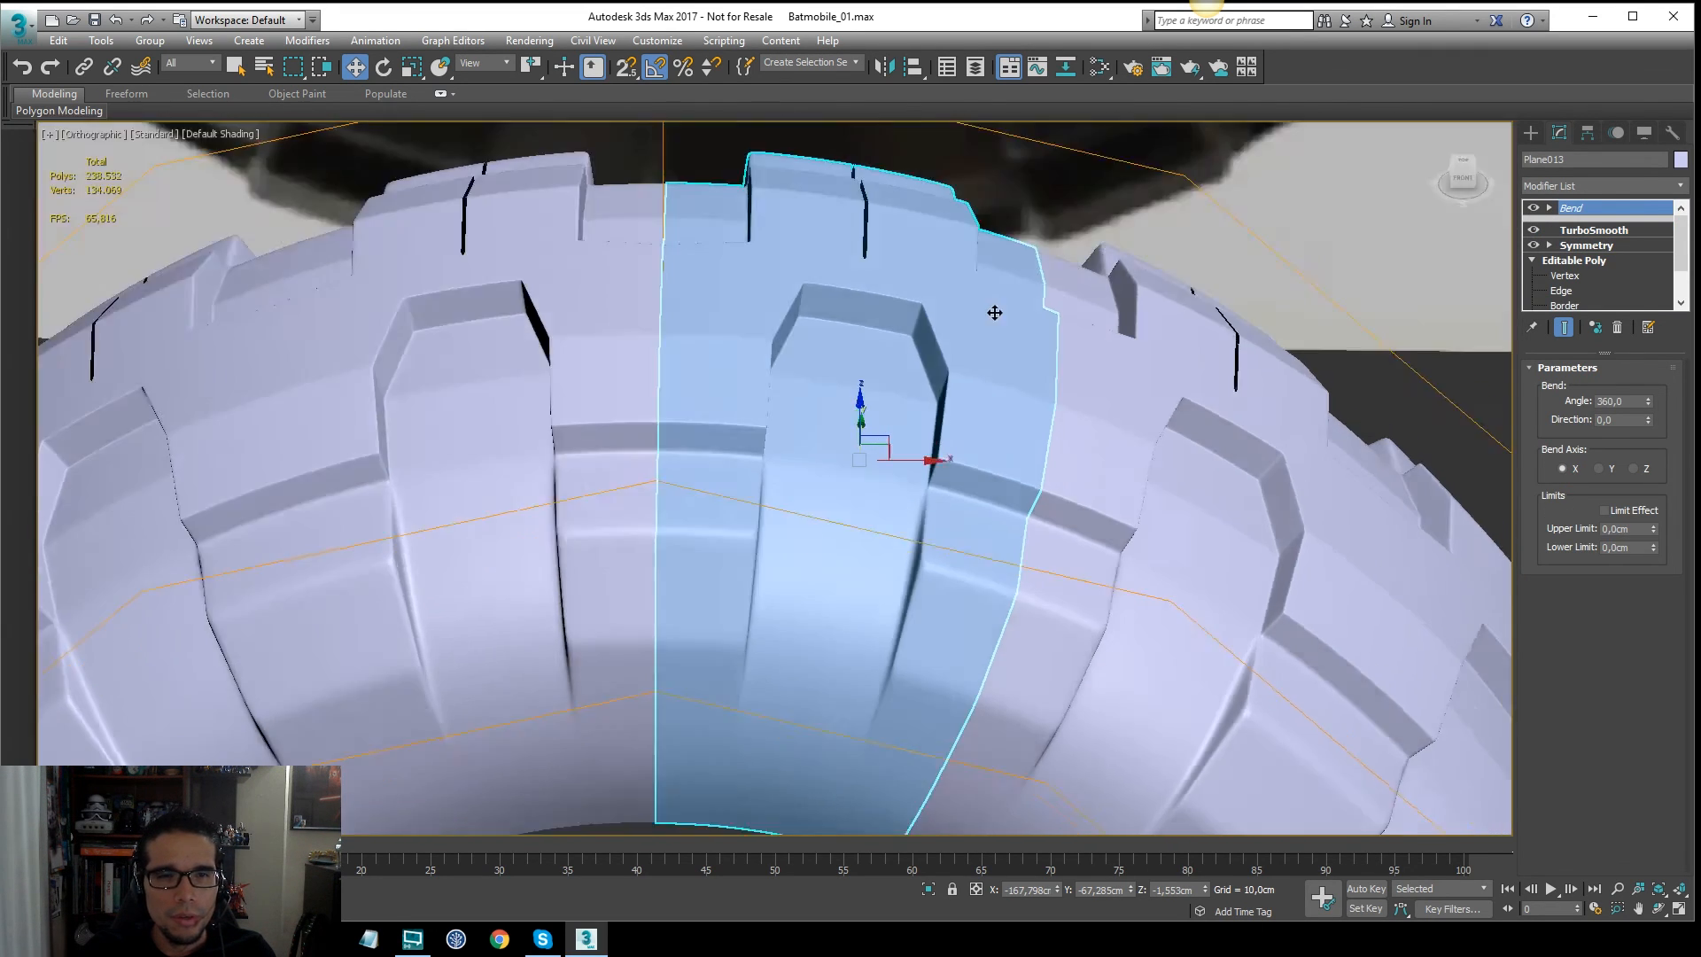
mouse_move(995, 311)
middle_mouse_down("alt")
mouse_move(923, 265)
mouse_move(917, 334)
mouse_move(980, 372)
mouse_move(859, 243)
middle_mouse_up("alt")
middle_click_drag(833, 322, 856, 345)
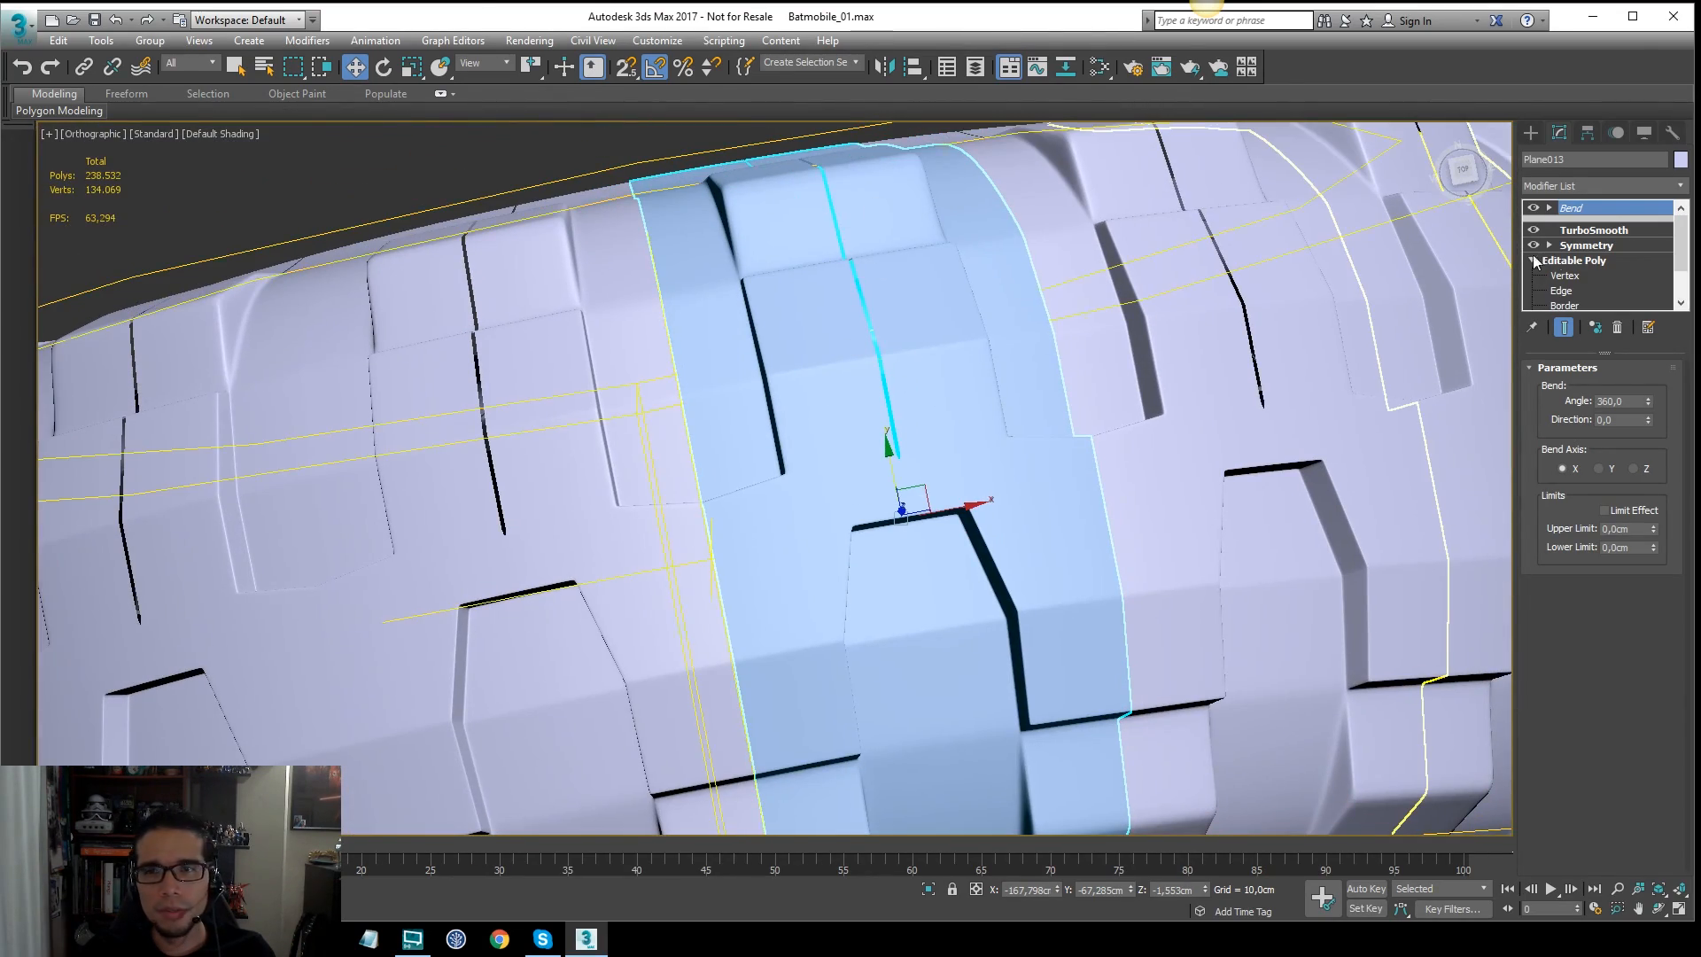
Step: Return to the section's base mesh in the top view with Bend off and edges displayed
left_click(1586, 262)
key("t")
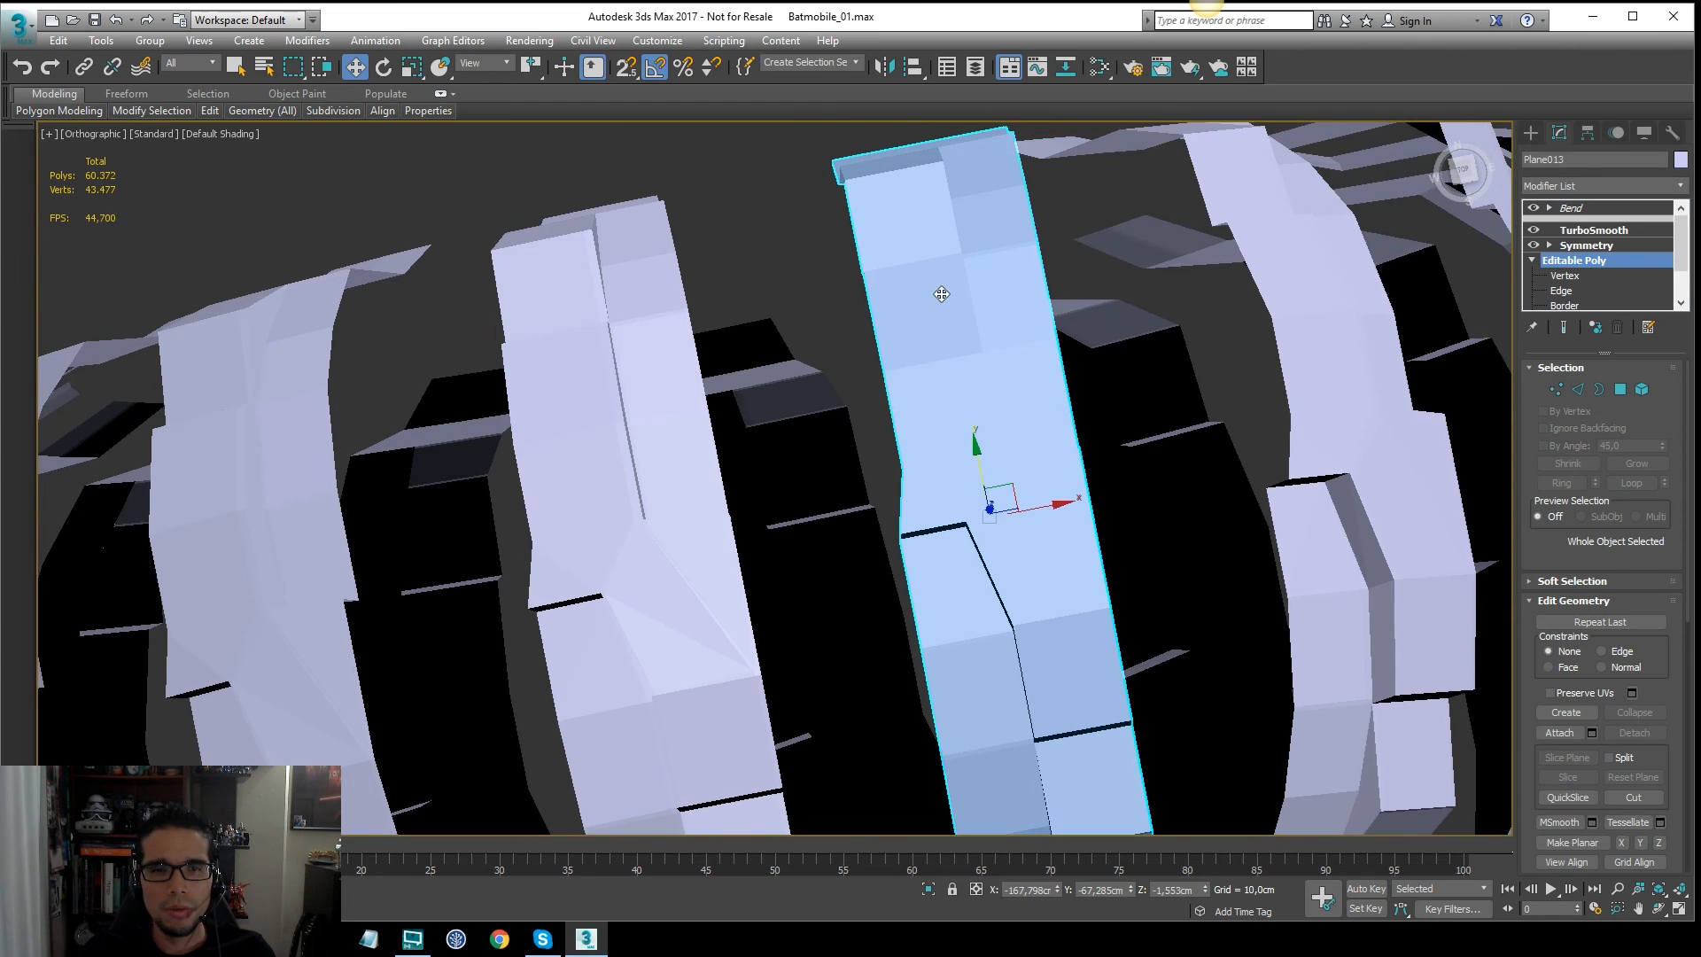
key("z")
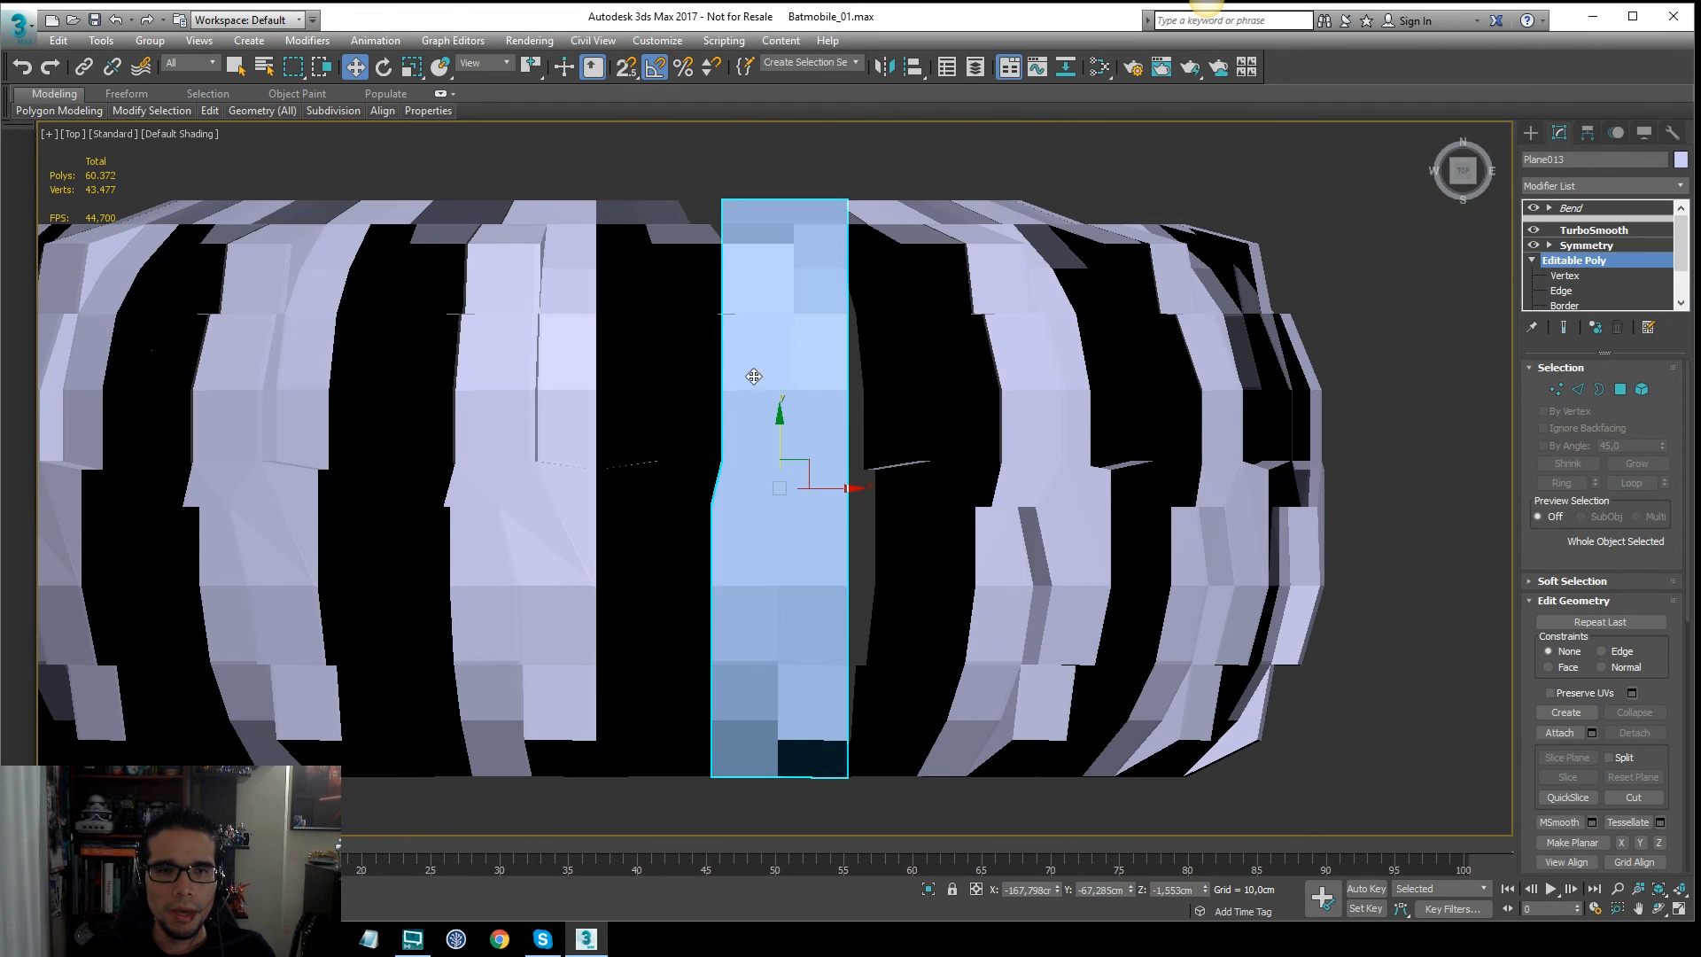
left_click(1534, 207)
key("F4")
middle_click_drag(716, 807, 773, 725)
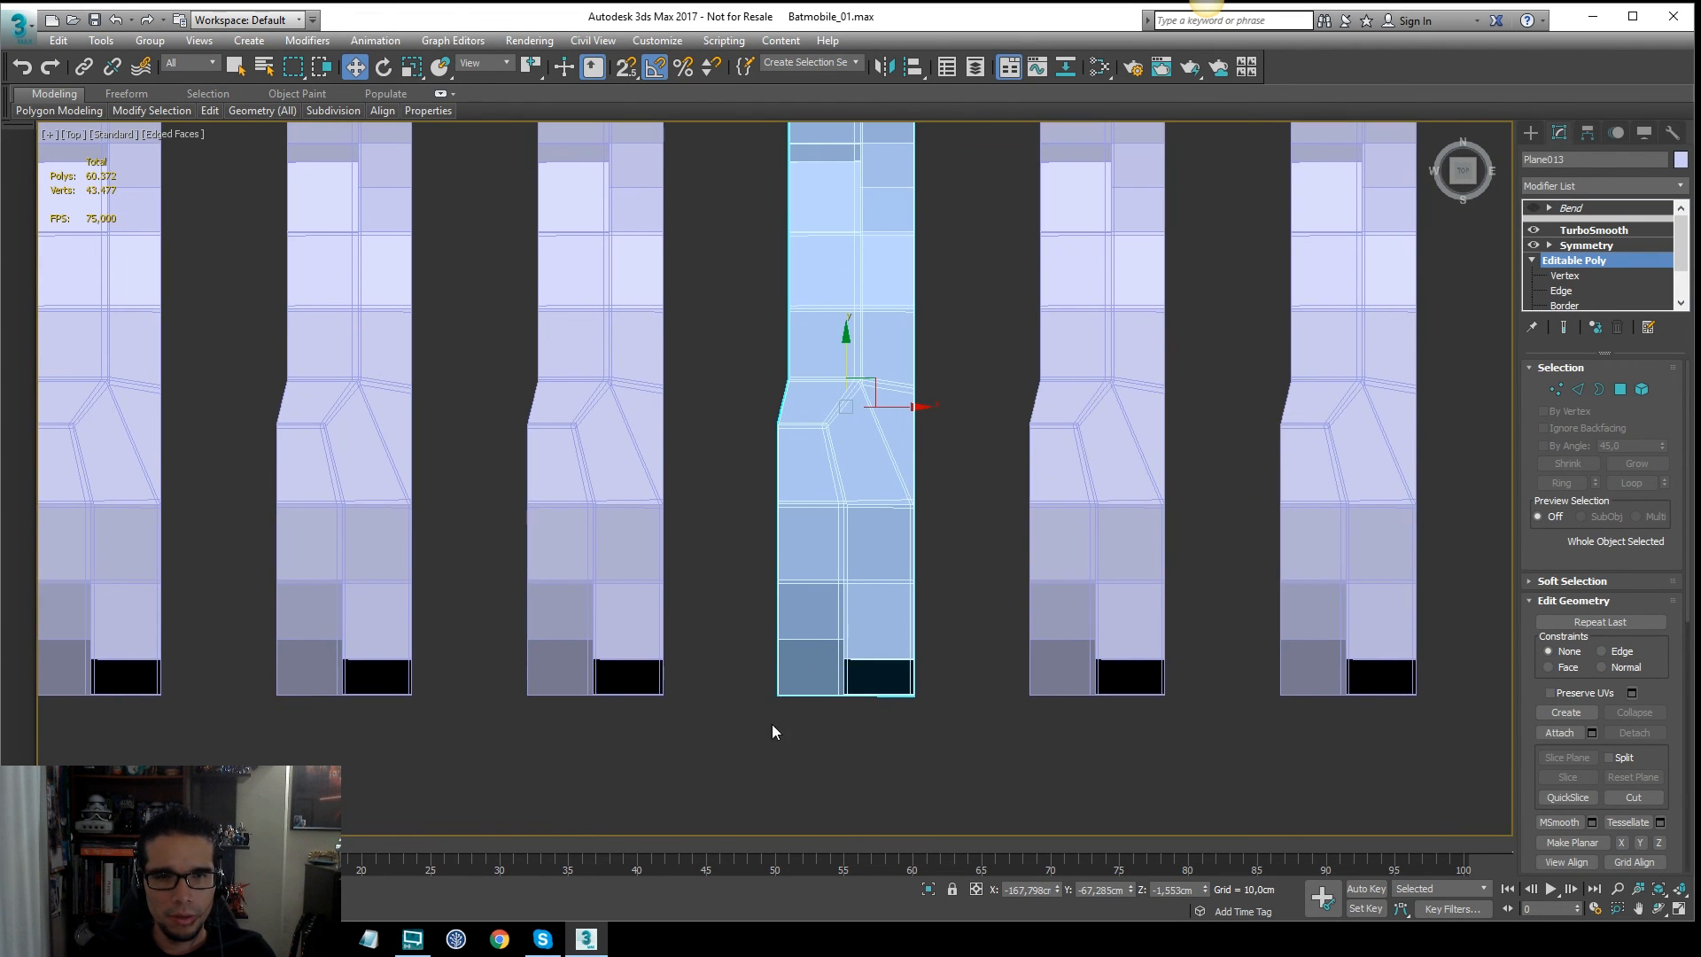
middle_click_drag(806, 367, 840, 420)
Step: Move the left-side vertices of the section's narrower upper part outward by about 0.15 cm to line up with the lower part
key("1")
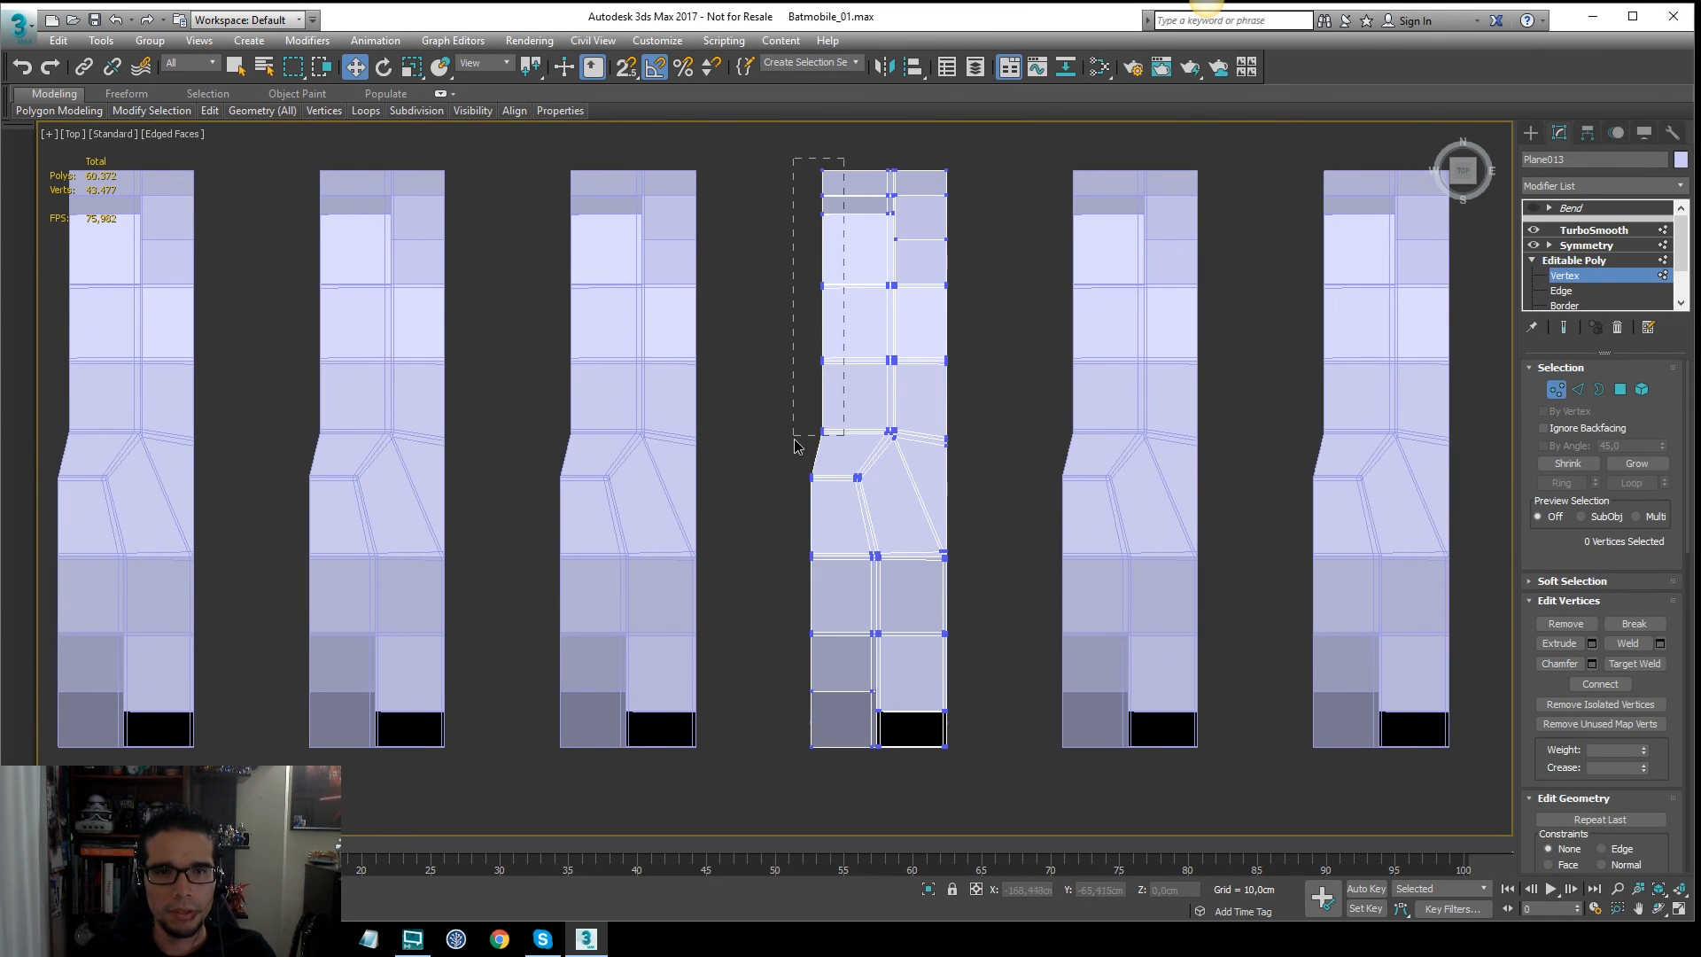
left_click_drag(795, 440, 795, 439)
scroll(810, 407, "up", 4)
scroll(906, 188, "down", 2)
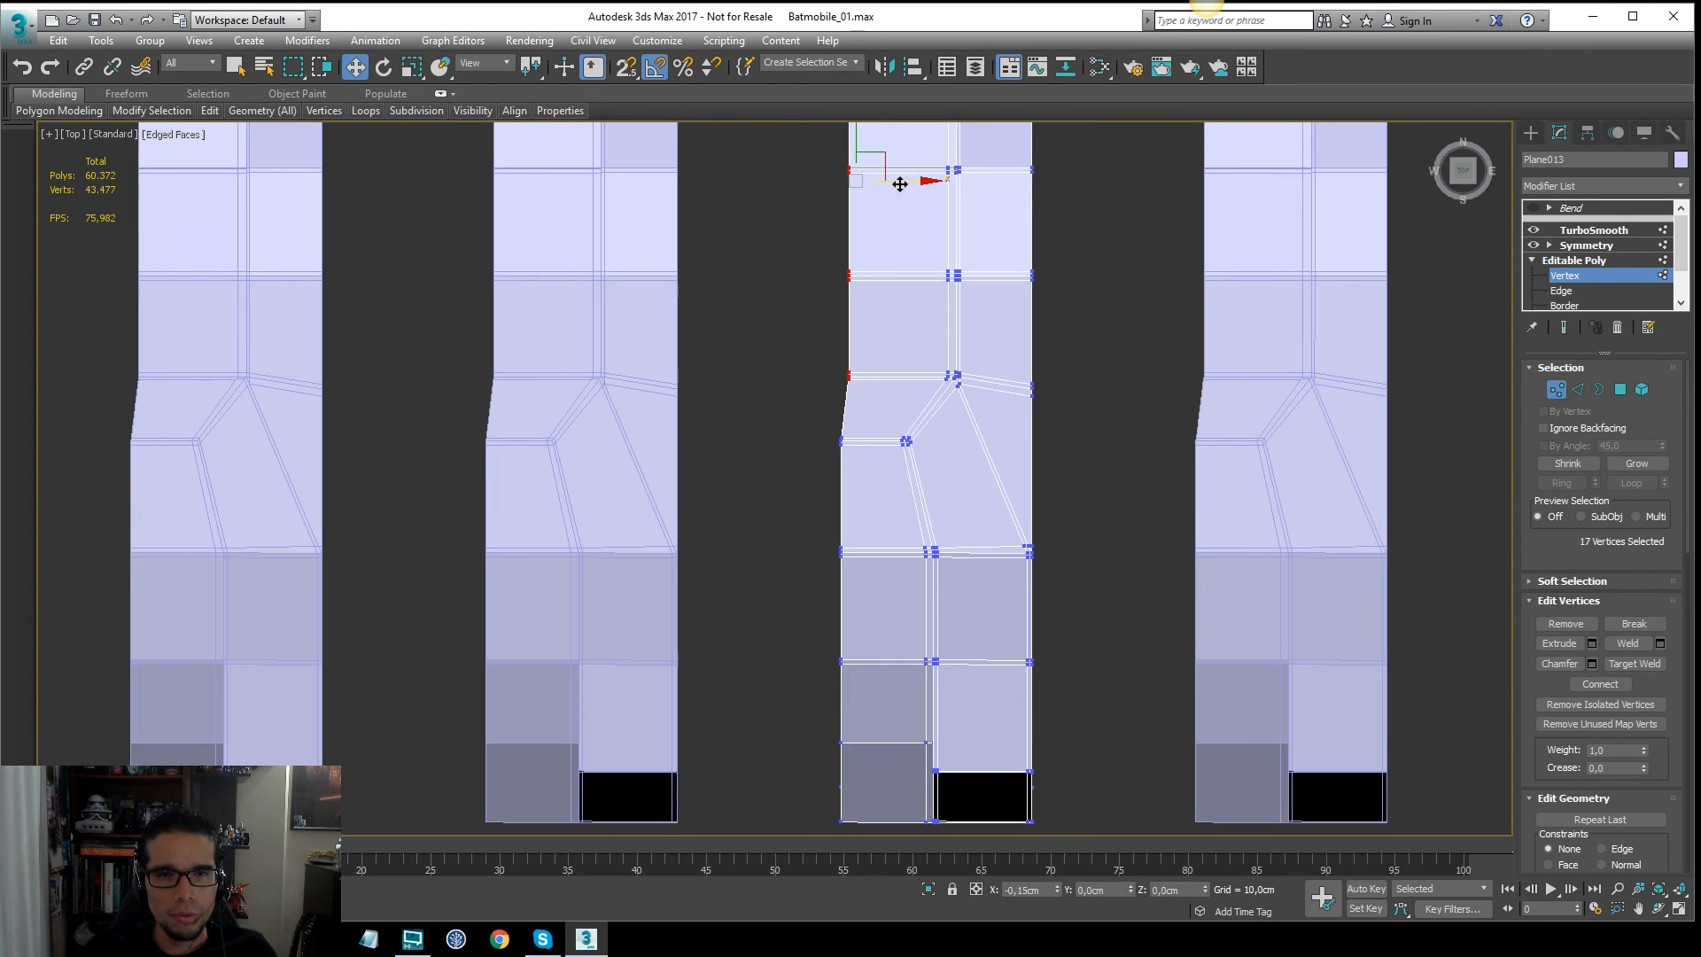
scroll(897, 227, "down", 3)
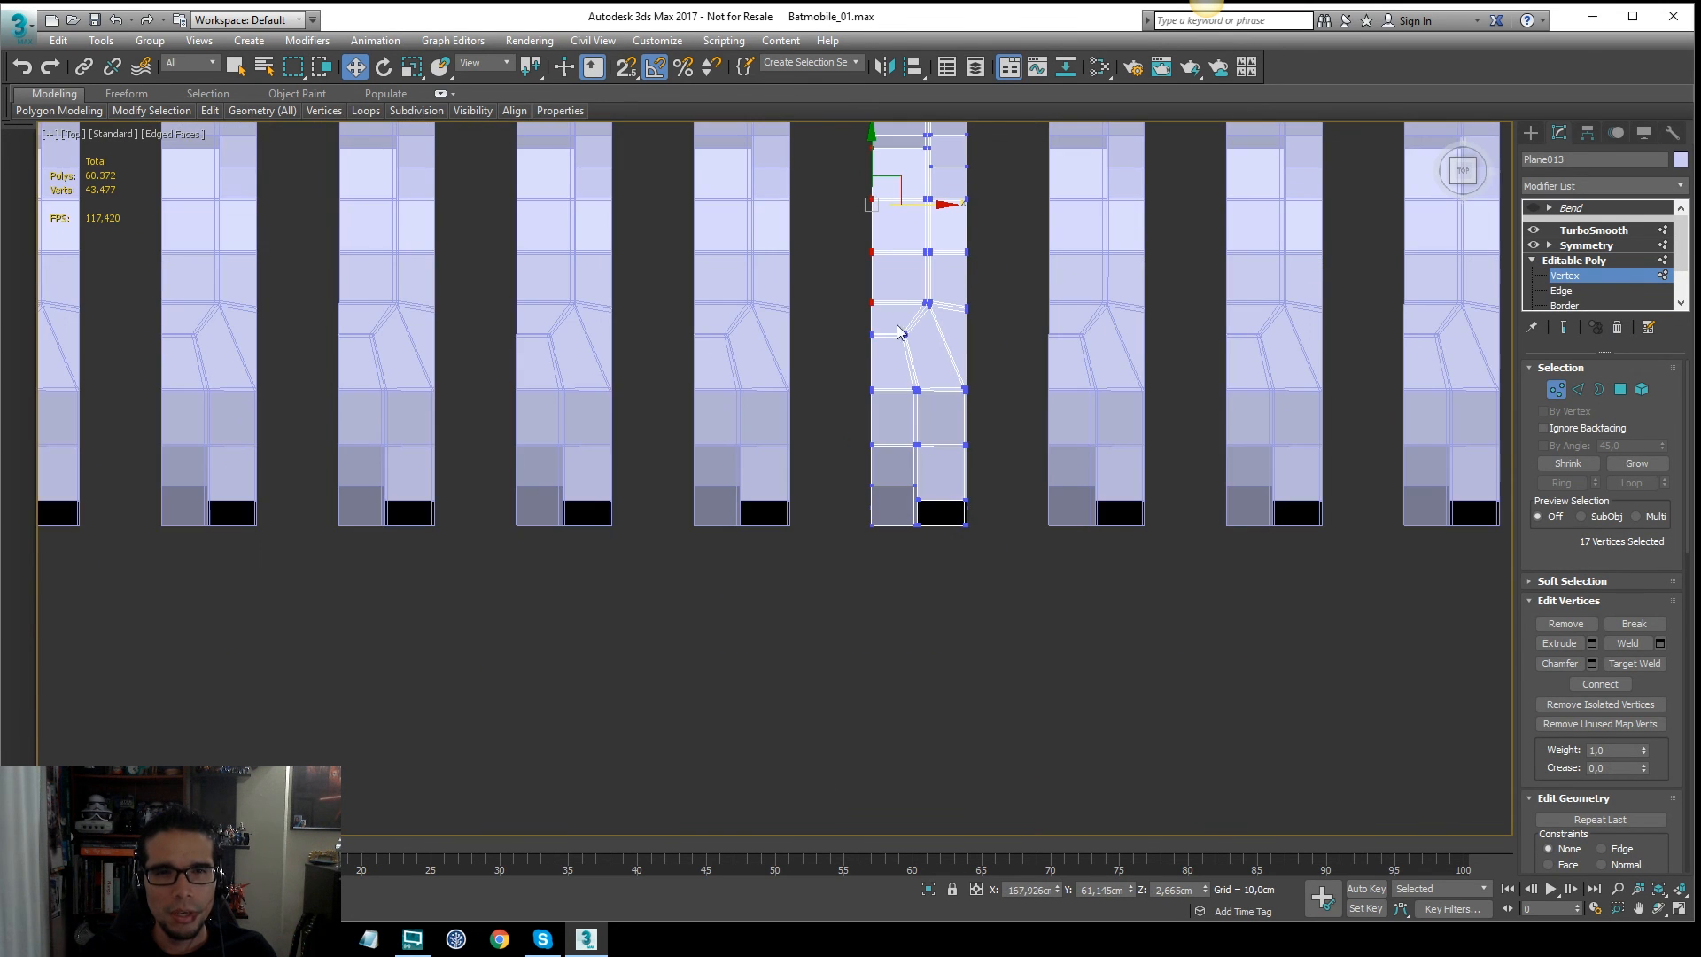
Step: Select all 32 vertices along the section's left side and scale them along X into one straight line
middle_click_drag(898, 331, 889, 667)
left_click_drag(856, 192, 856, 192, "ctrl")
scroll(886, 265, "up", 2)
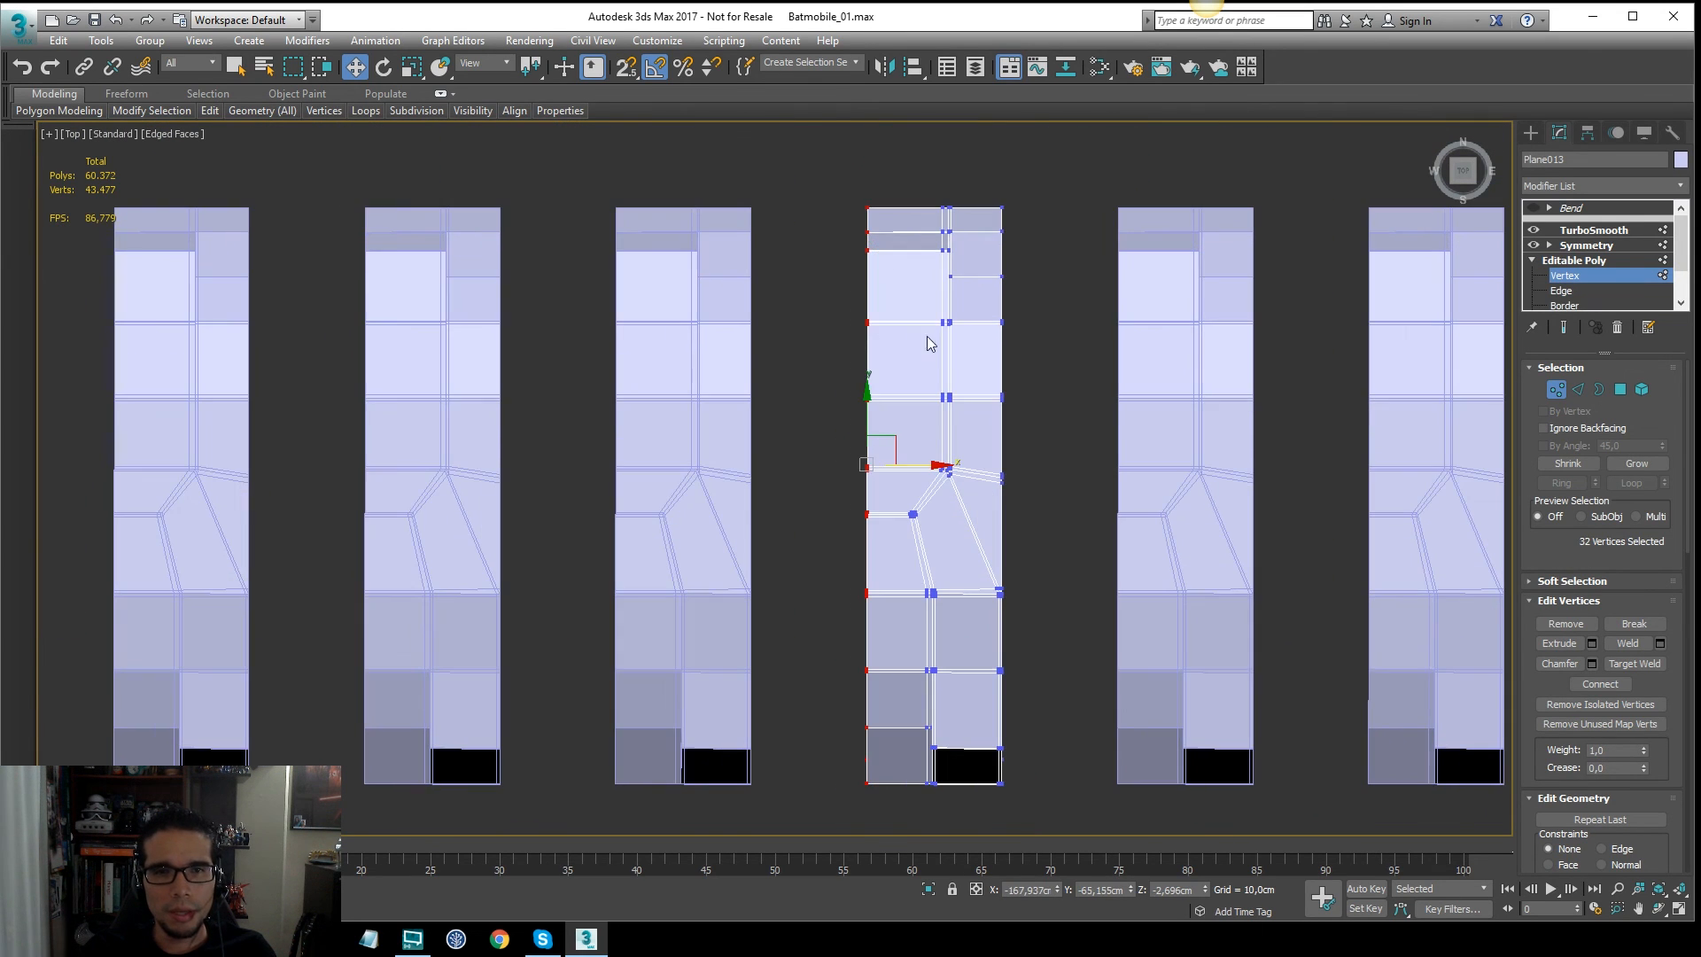
key("r")
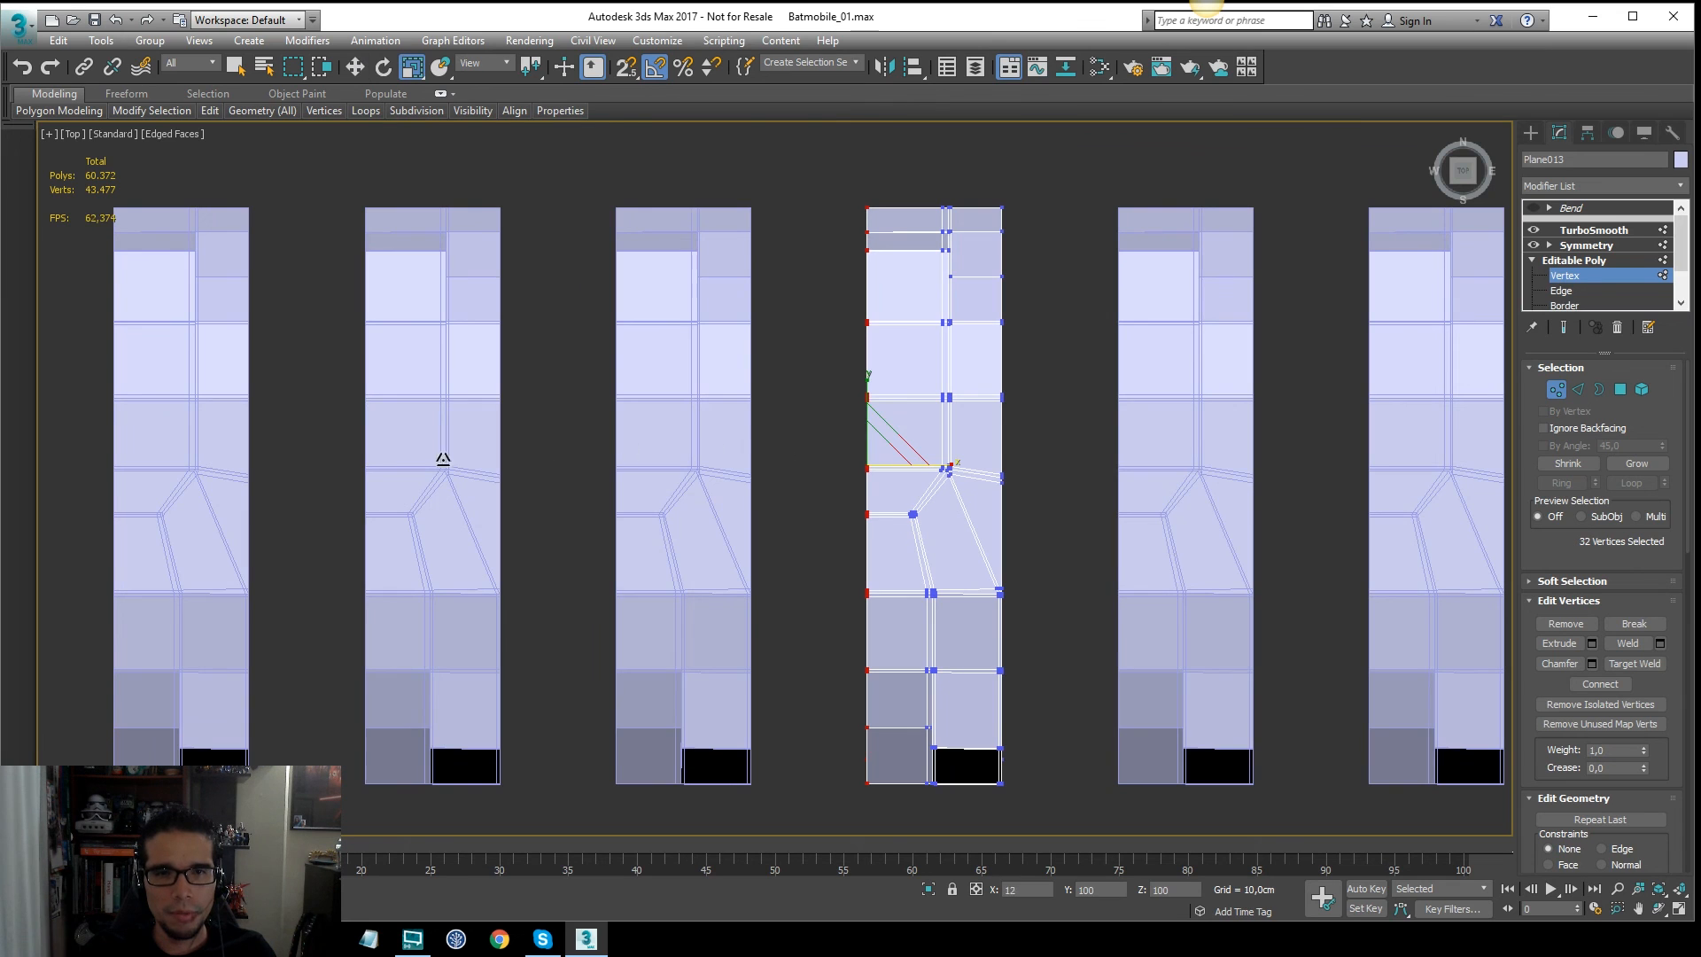
key("w")
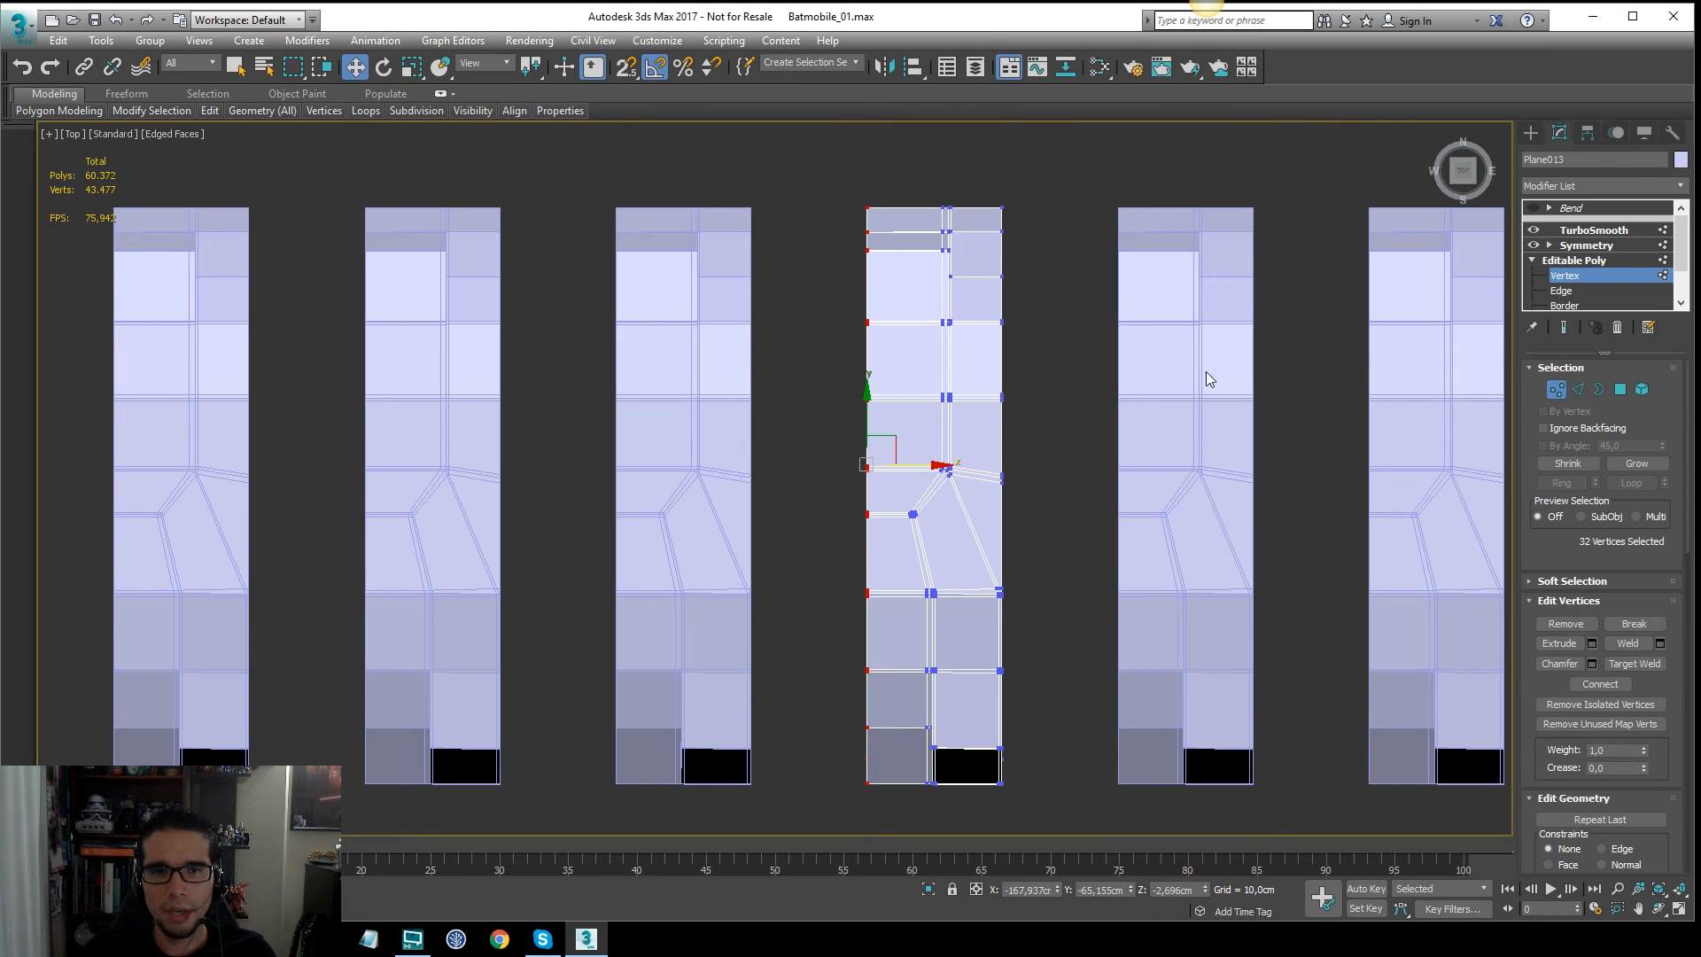
Step: Show the full modifier result and move the 32 selected left-side vertices about 0.28 cm along X toward the section's middle
left_click(1563, 329)
scroll(930, 531, "up", 6)
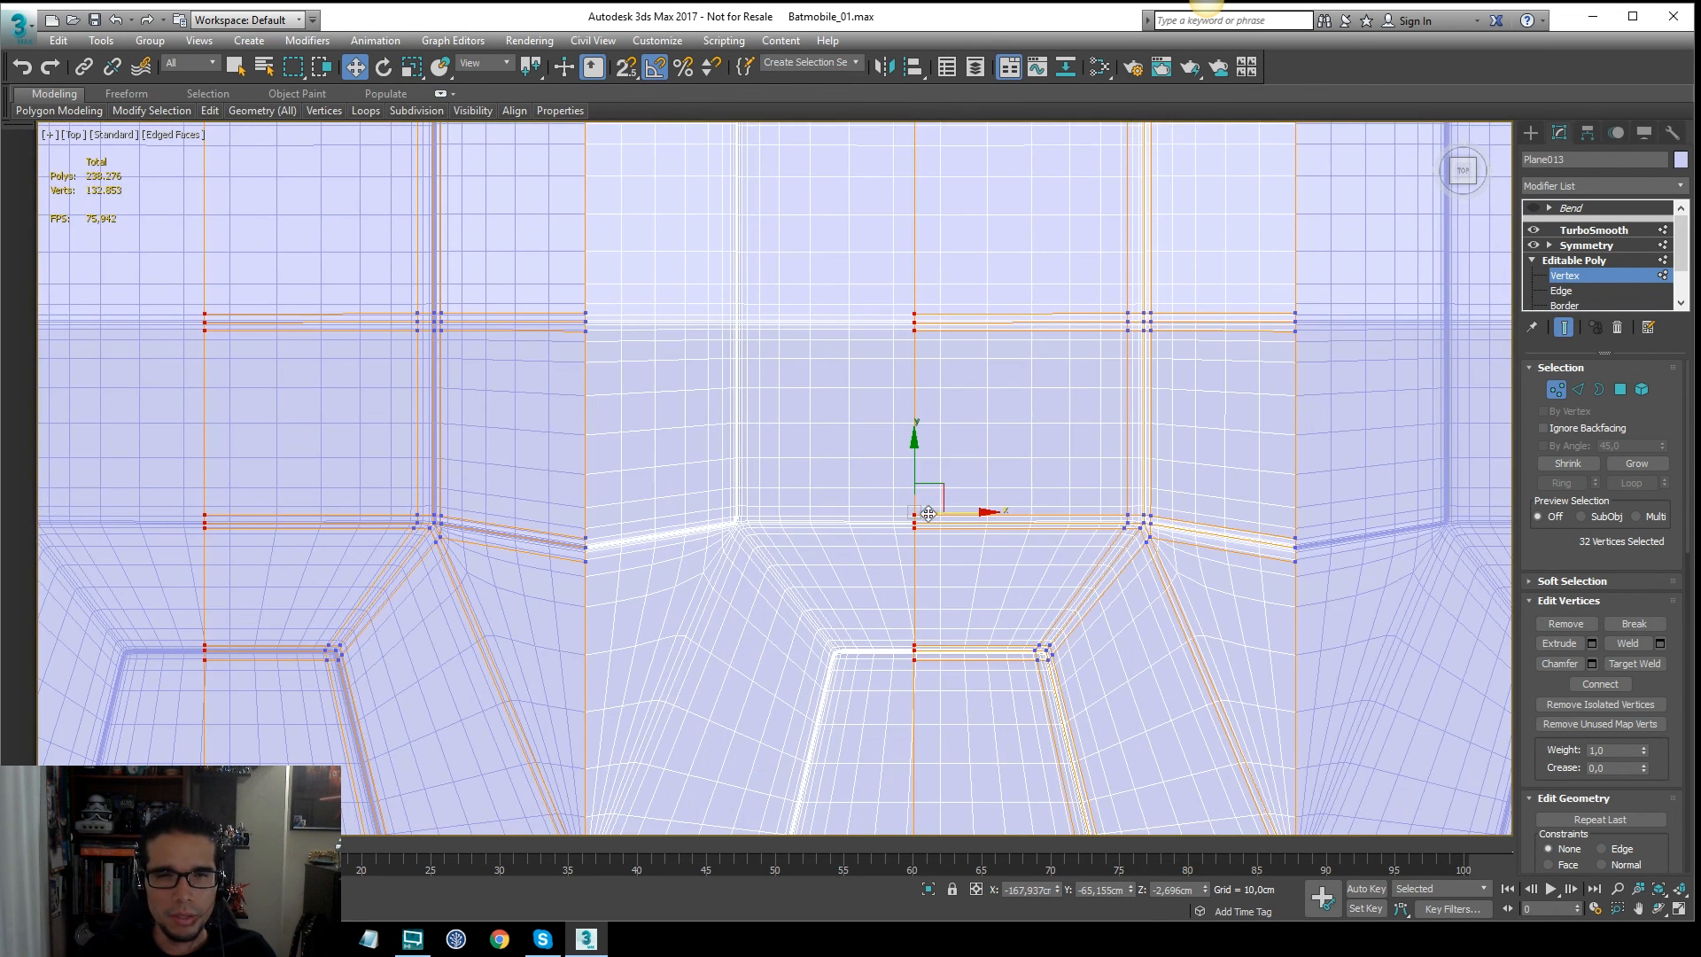
left_click_drag(964, 506, 998, 506)
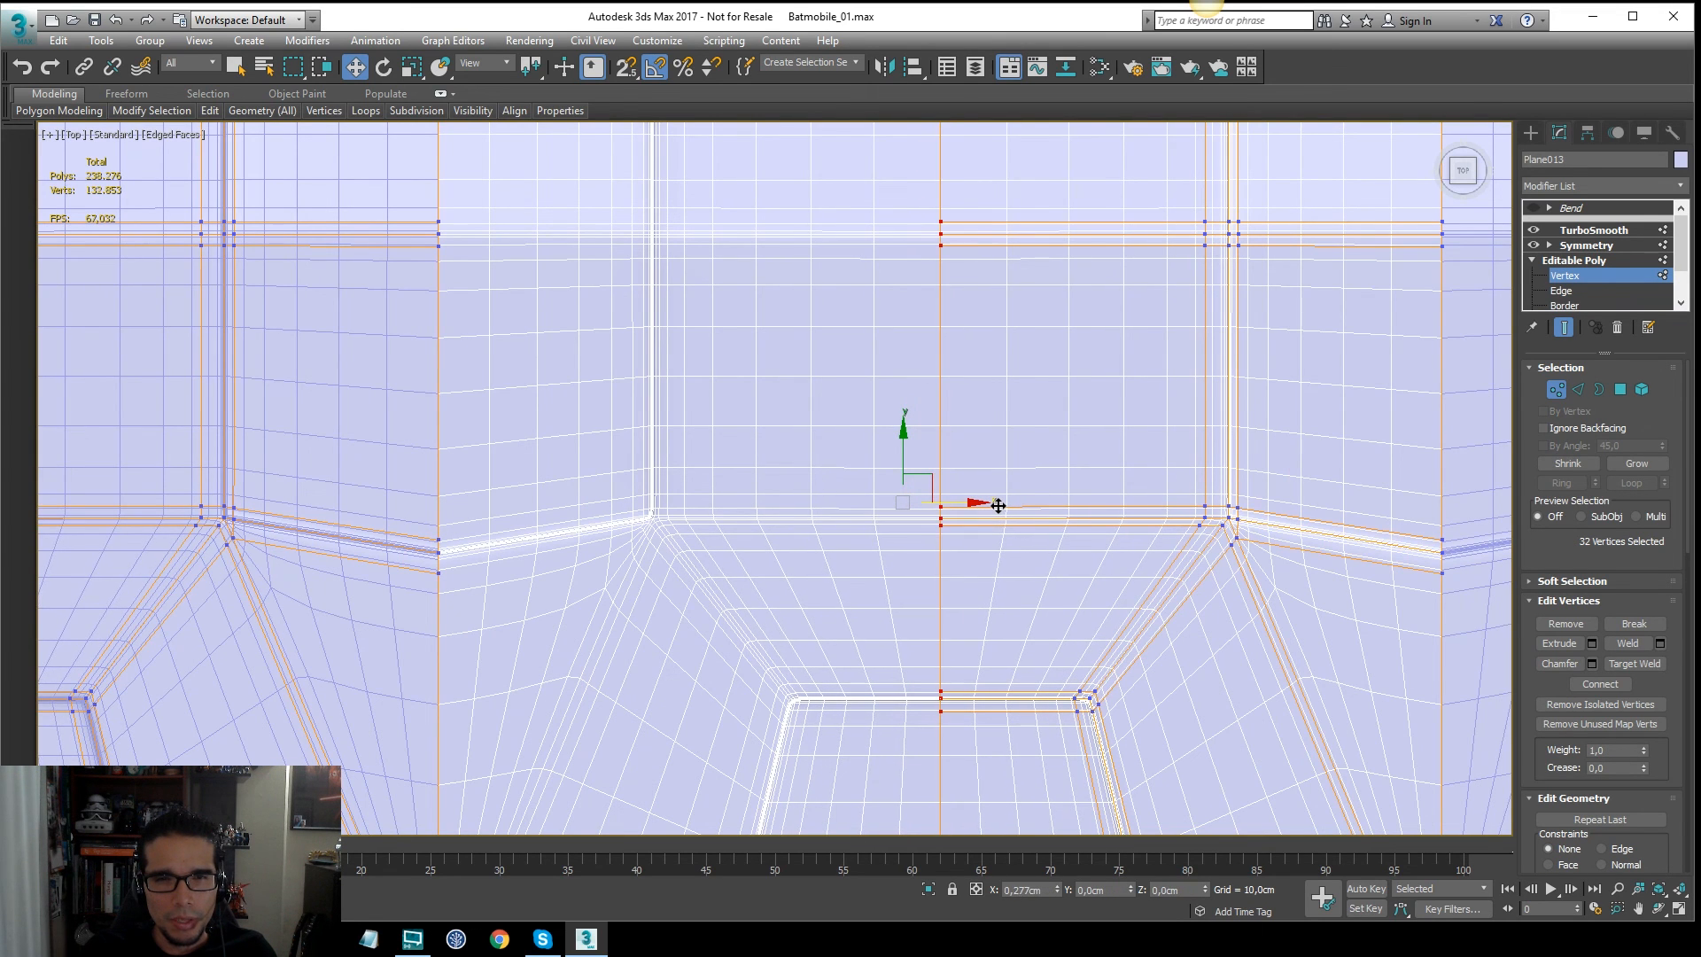
key("F3")
scroll(1046, 469, "down", 3)
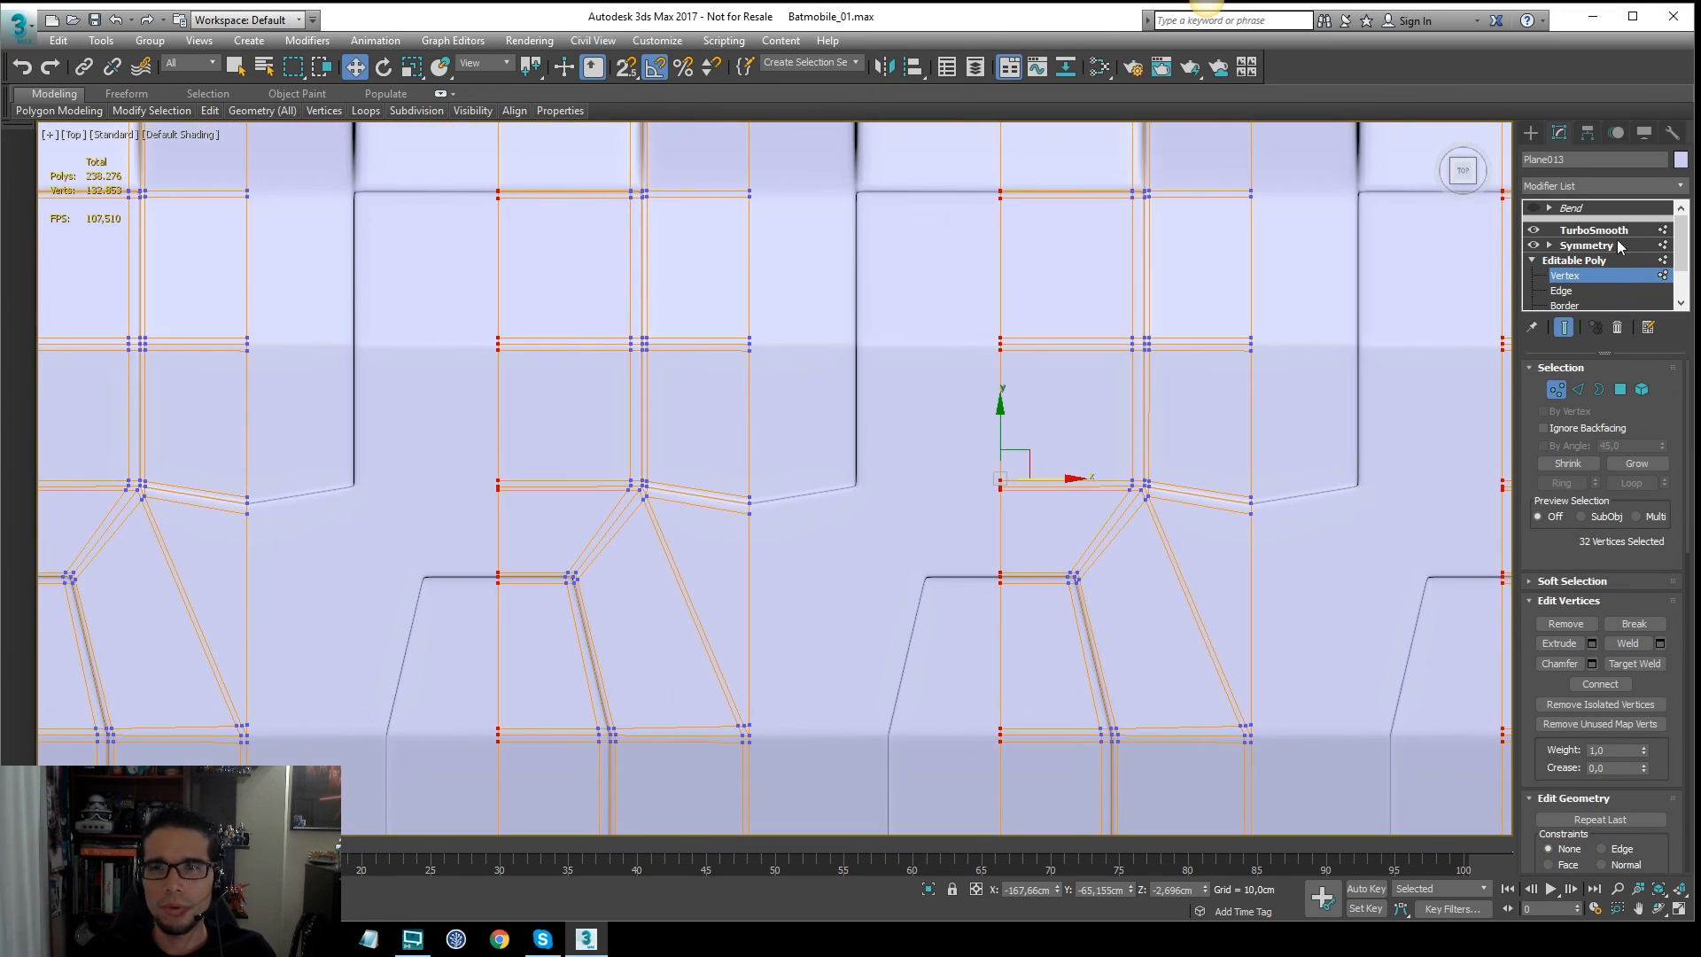
Step: Leave vertex editing and re-enable Bend so the smoothed sections form the shaded tyre without edge lines
left_click(1605, 261)
left_click(1590, 210)
left_click(1534, 209)
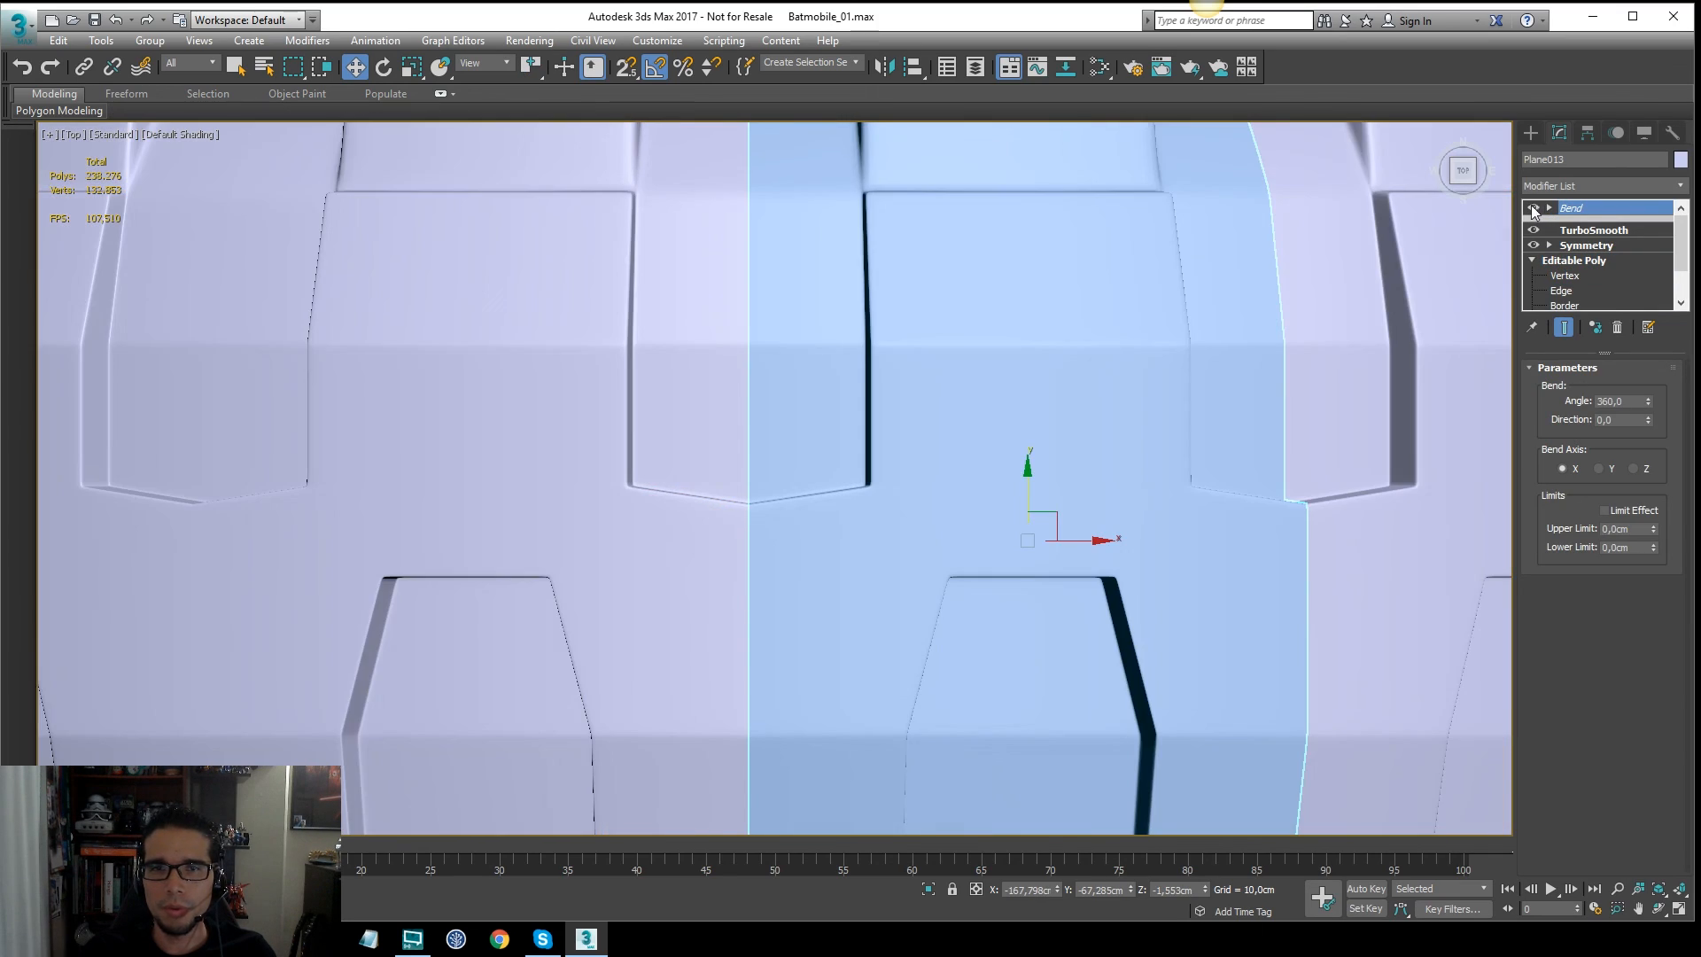
key("F4")
key("F4")
scroll(1111, 399, "down", 3)
middle_click_drag(1136, 443, 1143, 340, "alt")
scroll(1144, 340, "down", 4)
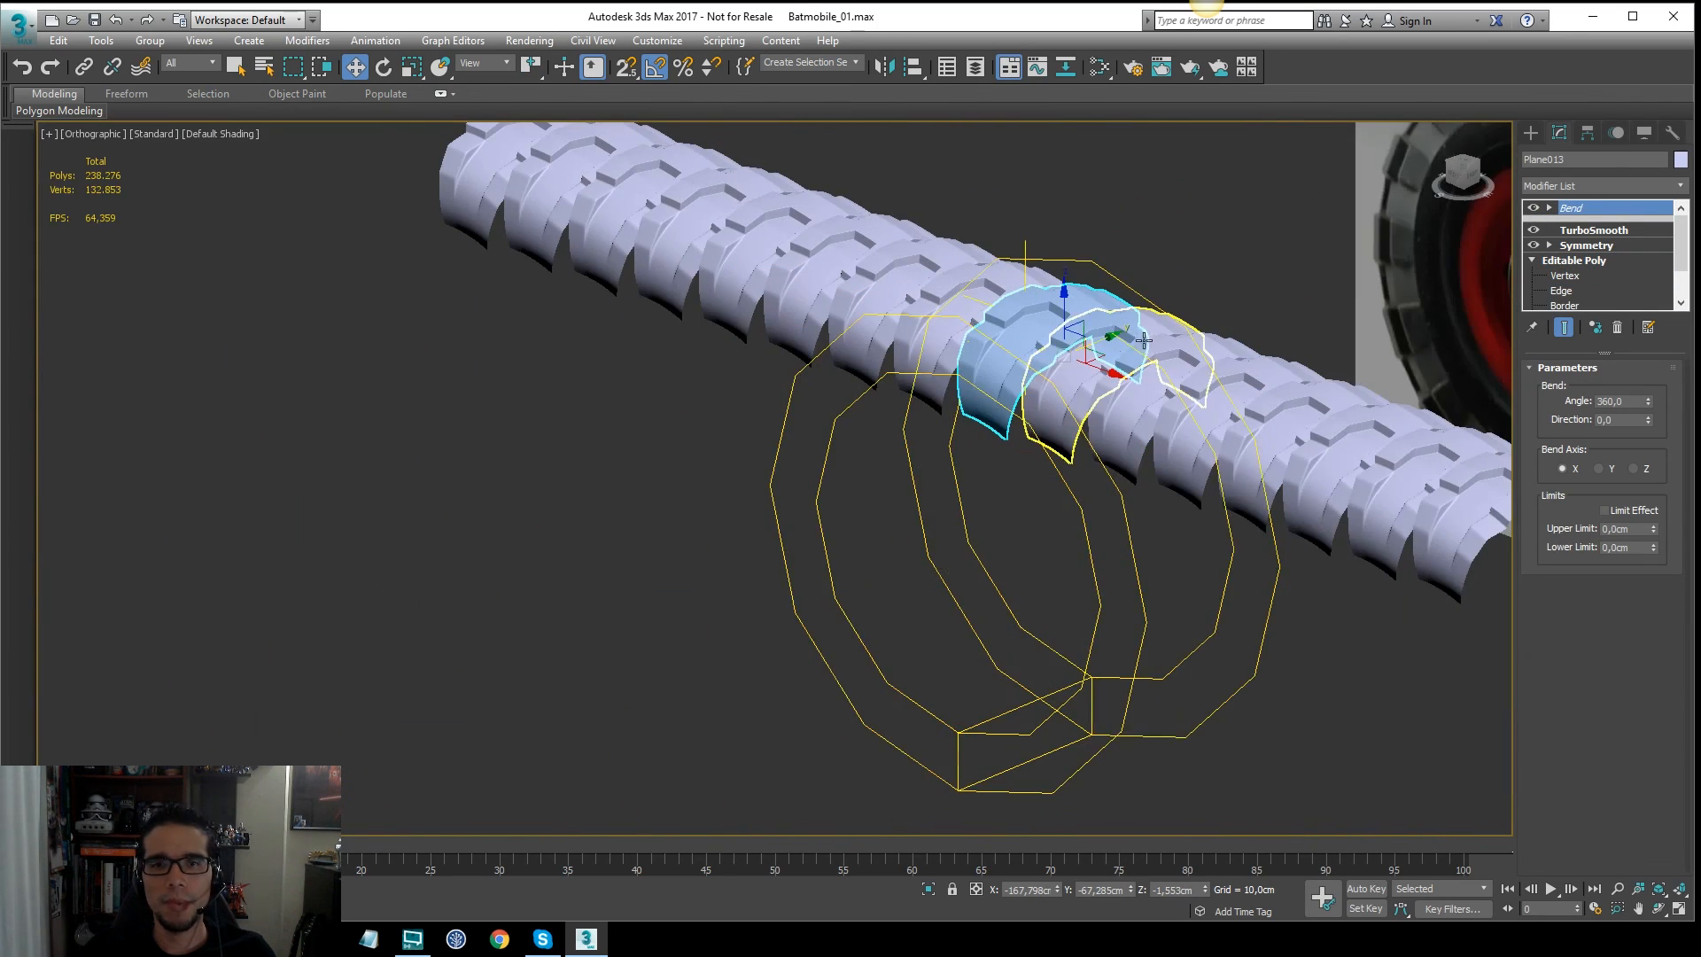
left_click(1535, 207)
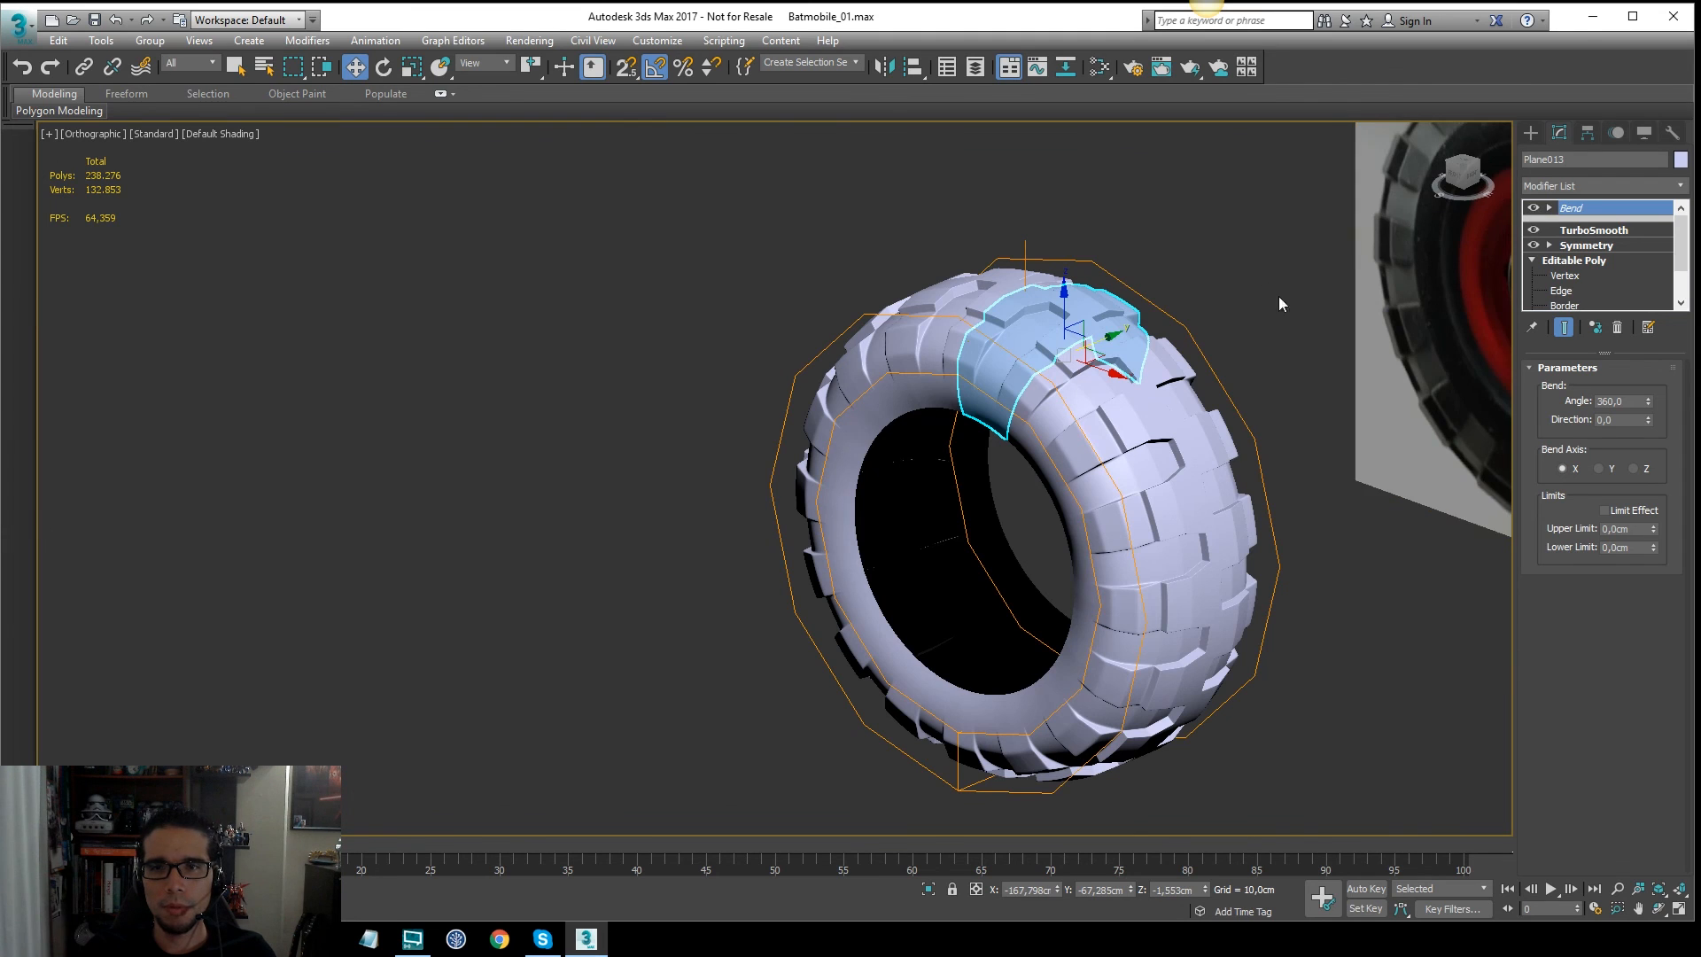
Step: Examine the smoothed tyre in perspective beside the reference photos, checking the tread blocks and inner sidewall
left_click(1197, 263)
scroll(1196, 263, "up", 5)
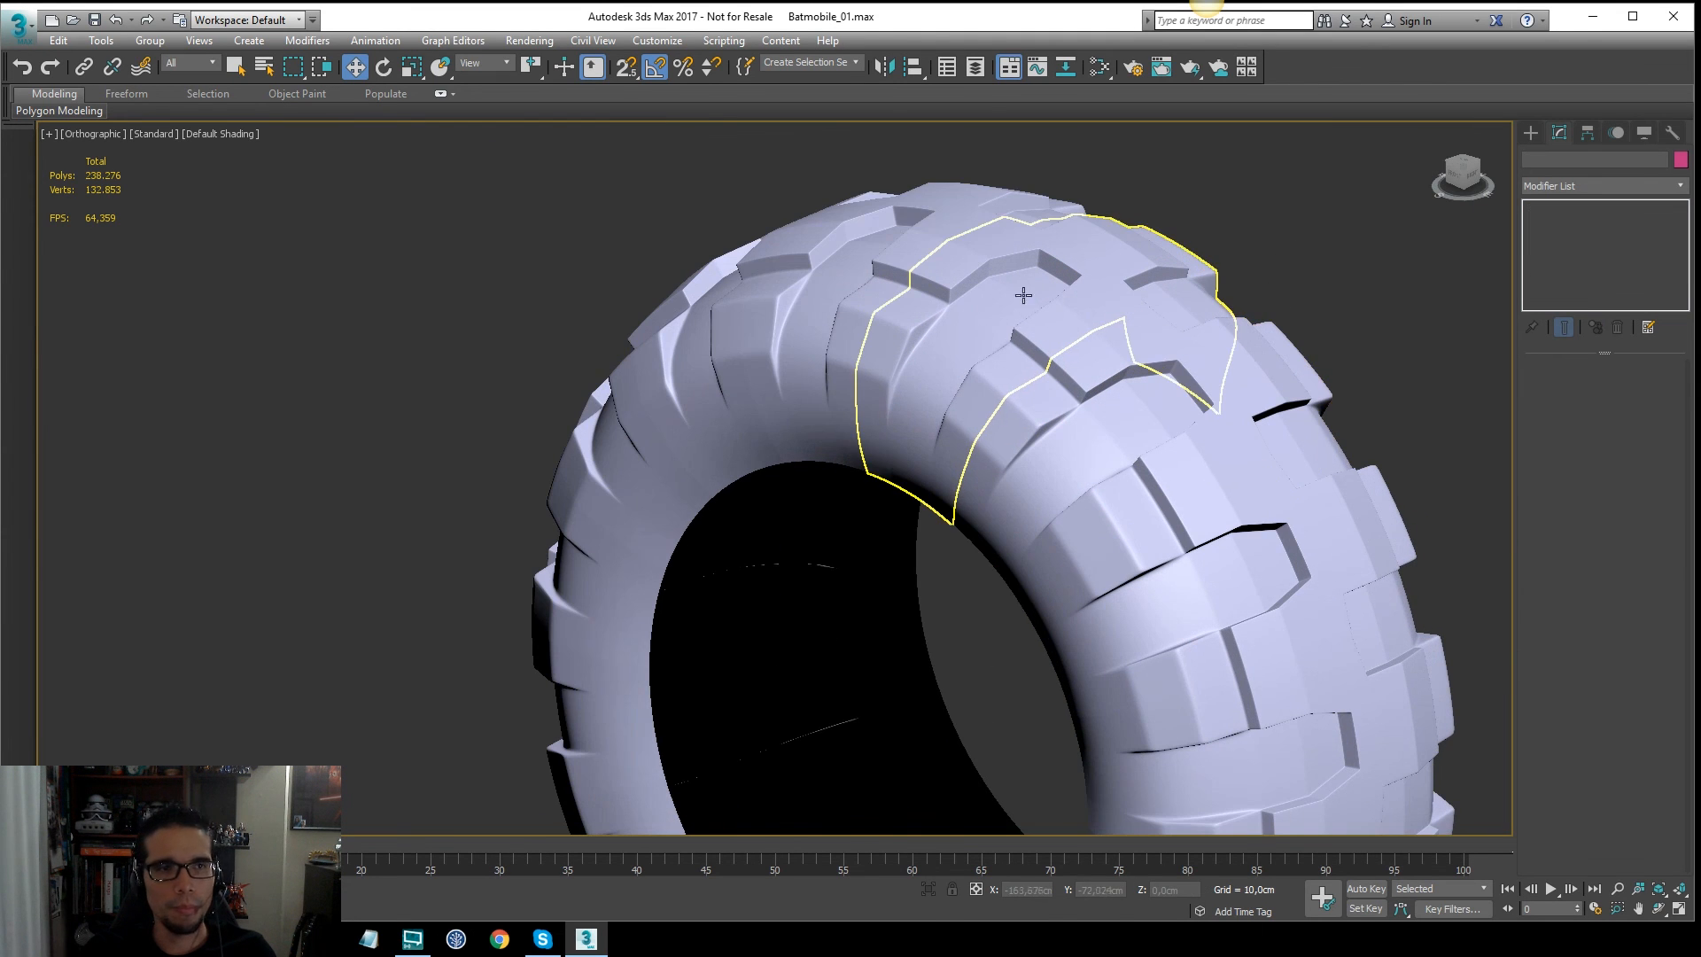
middle_click_drag(1058, 323, 1031, 285)
key("p")
middle_click_drag(466, 577, 948, 413)
scroll(752, 392, "up", 5)
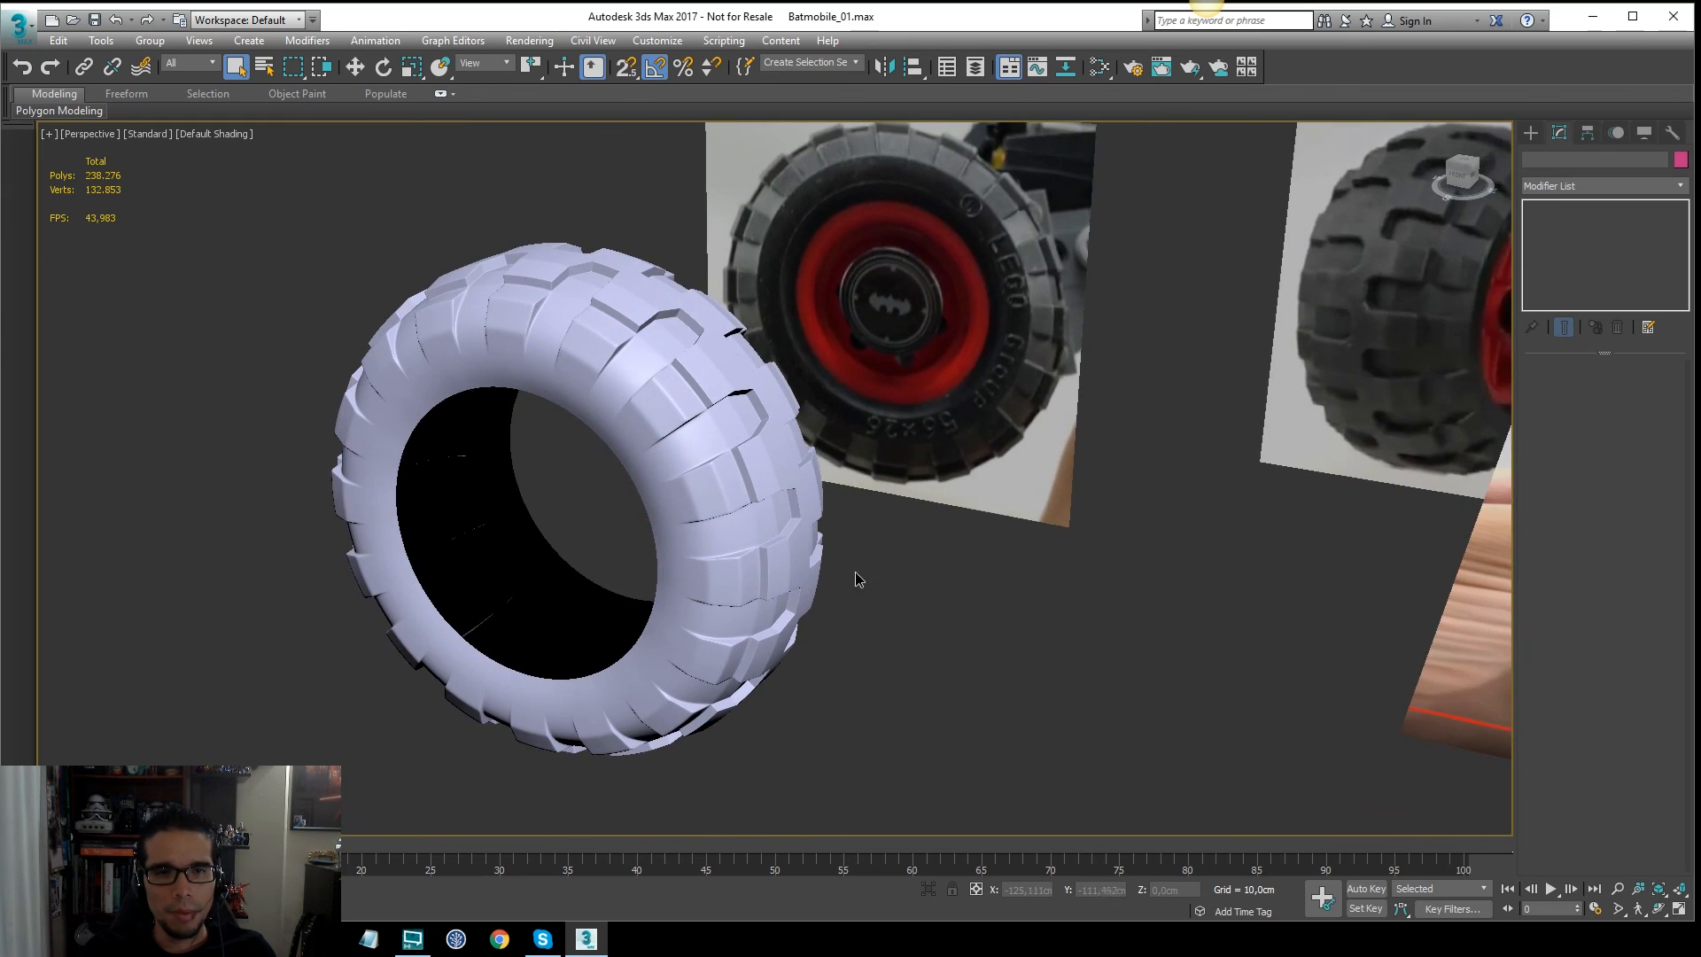
left_click(801, 578)
middle_click_drag(800, 577, 931, 626)
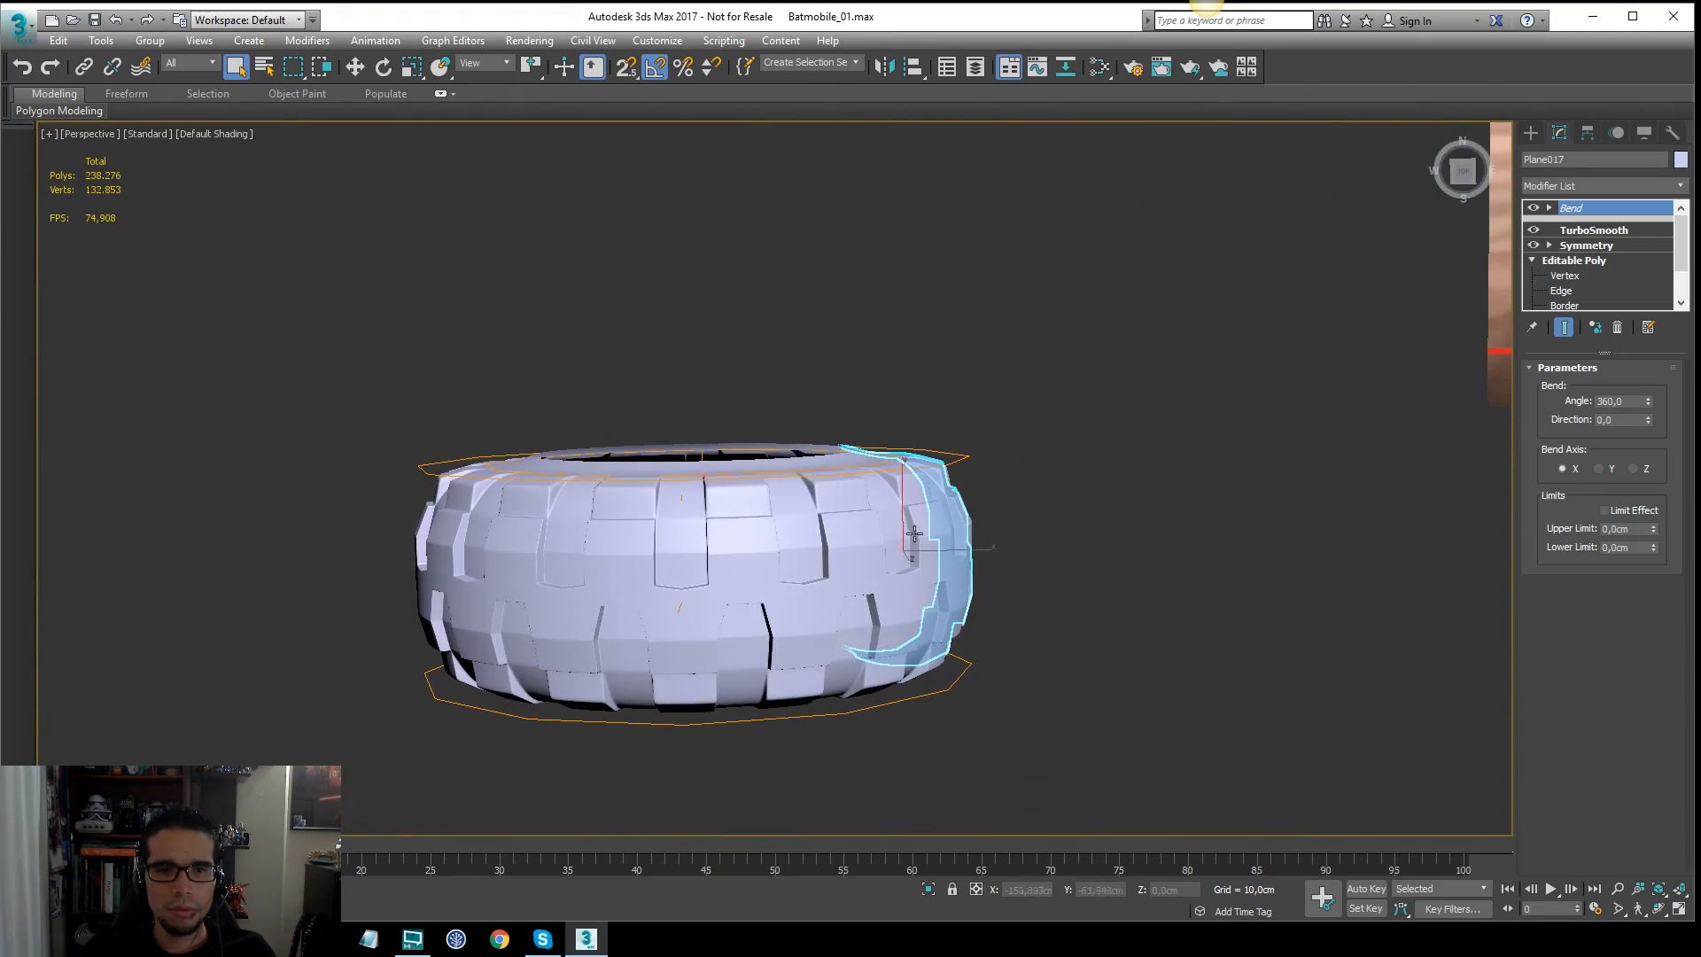
Step: Inspect the tread from several angles and compare it with the tyre in the top-view reference photo
scroll(953, 464, "down", 3)
middle_click_drag(954, 464, 824, 551)
middle_click_drag(895, 481, 889, 390, "alt")
scroll(502, 600, "up", 5)
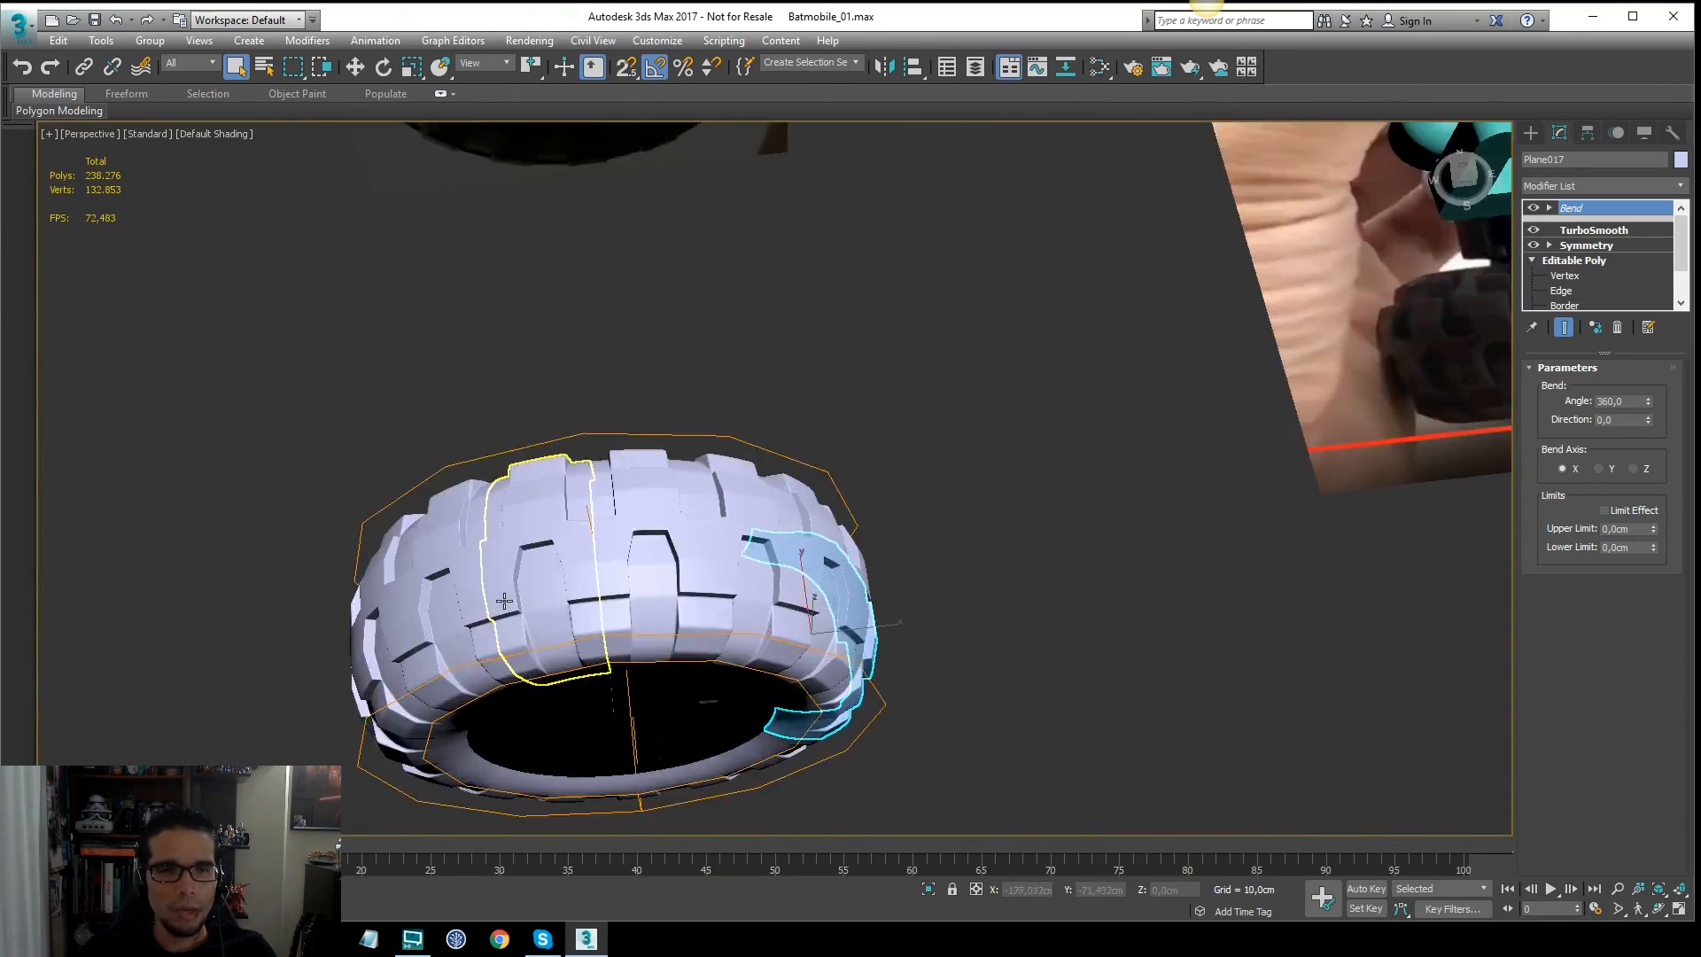
middle_click_drag(541, 601, 671, 532)
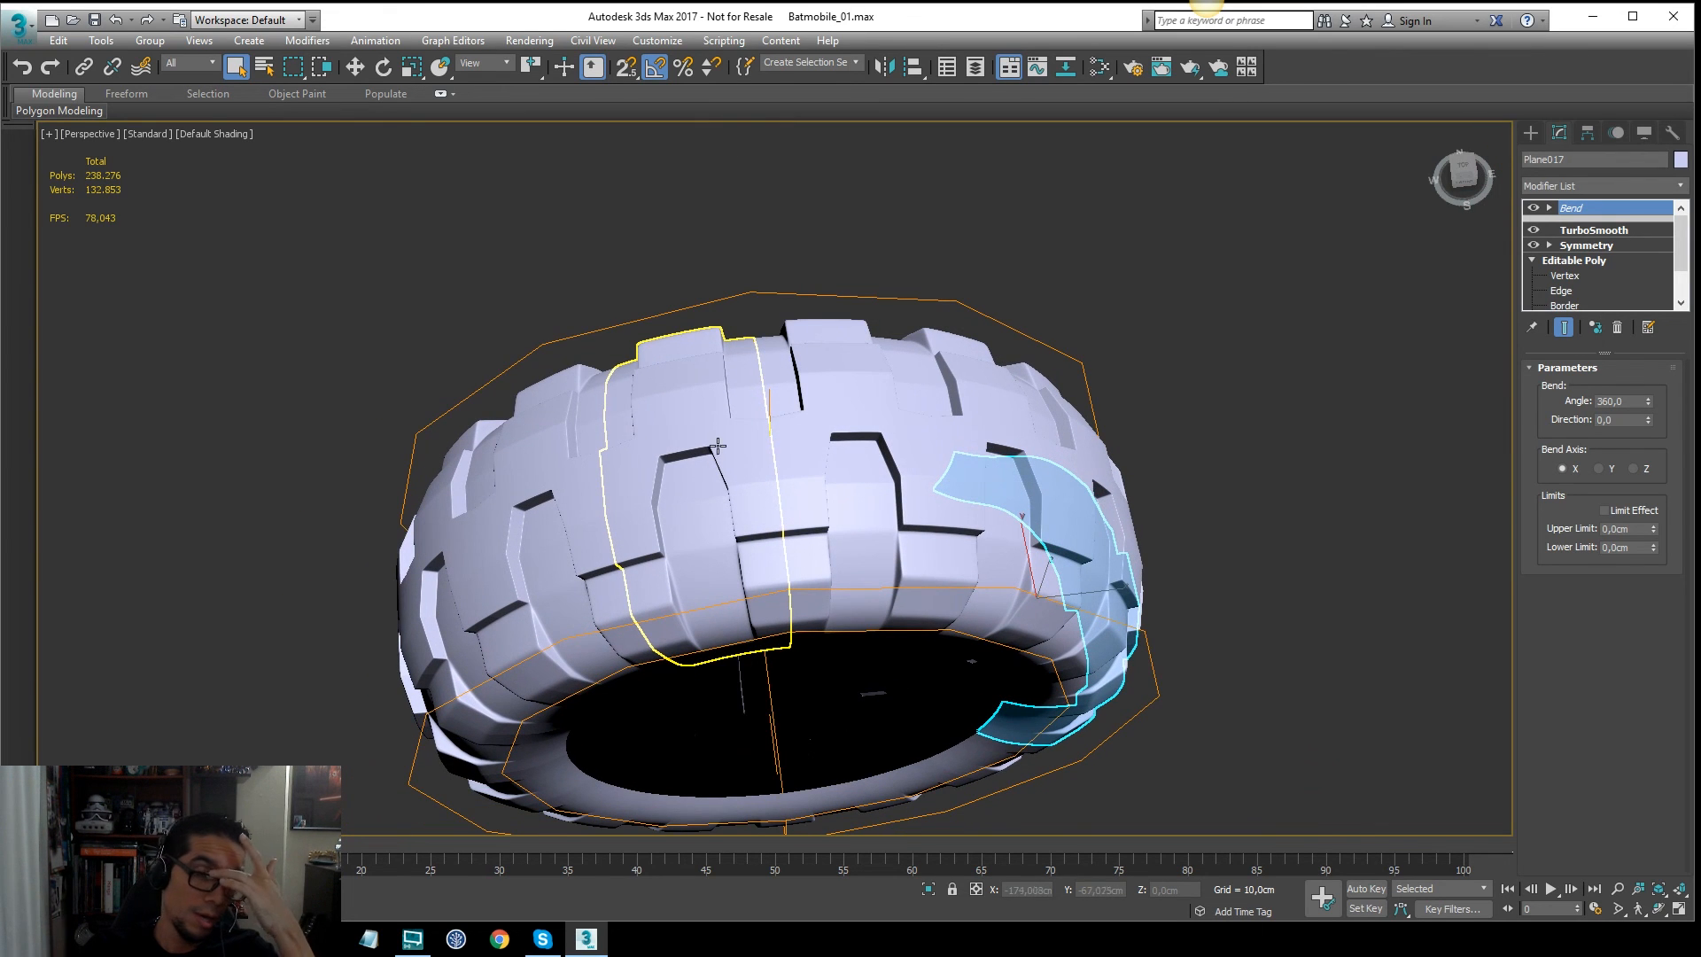
middle_click_drag(848, 432, 882, 465)
key("t")
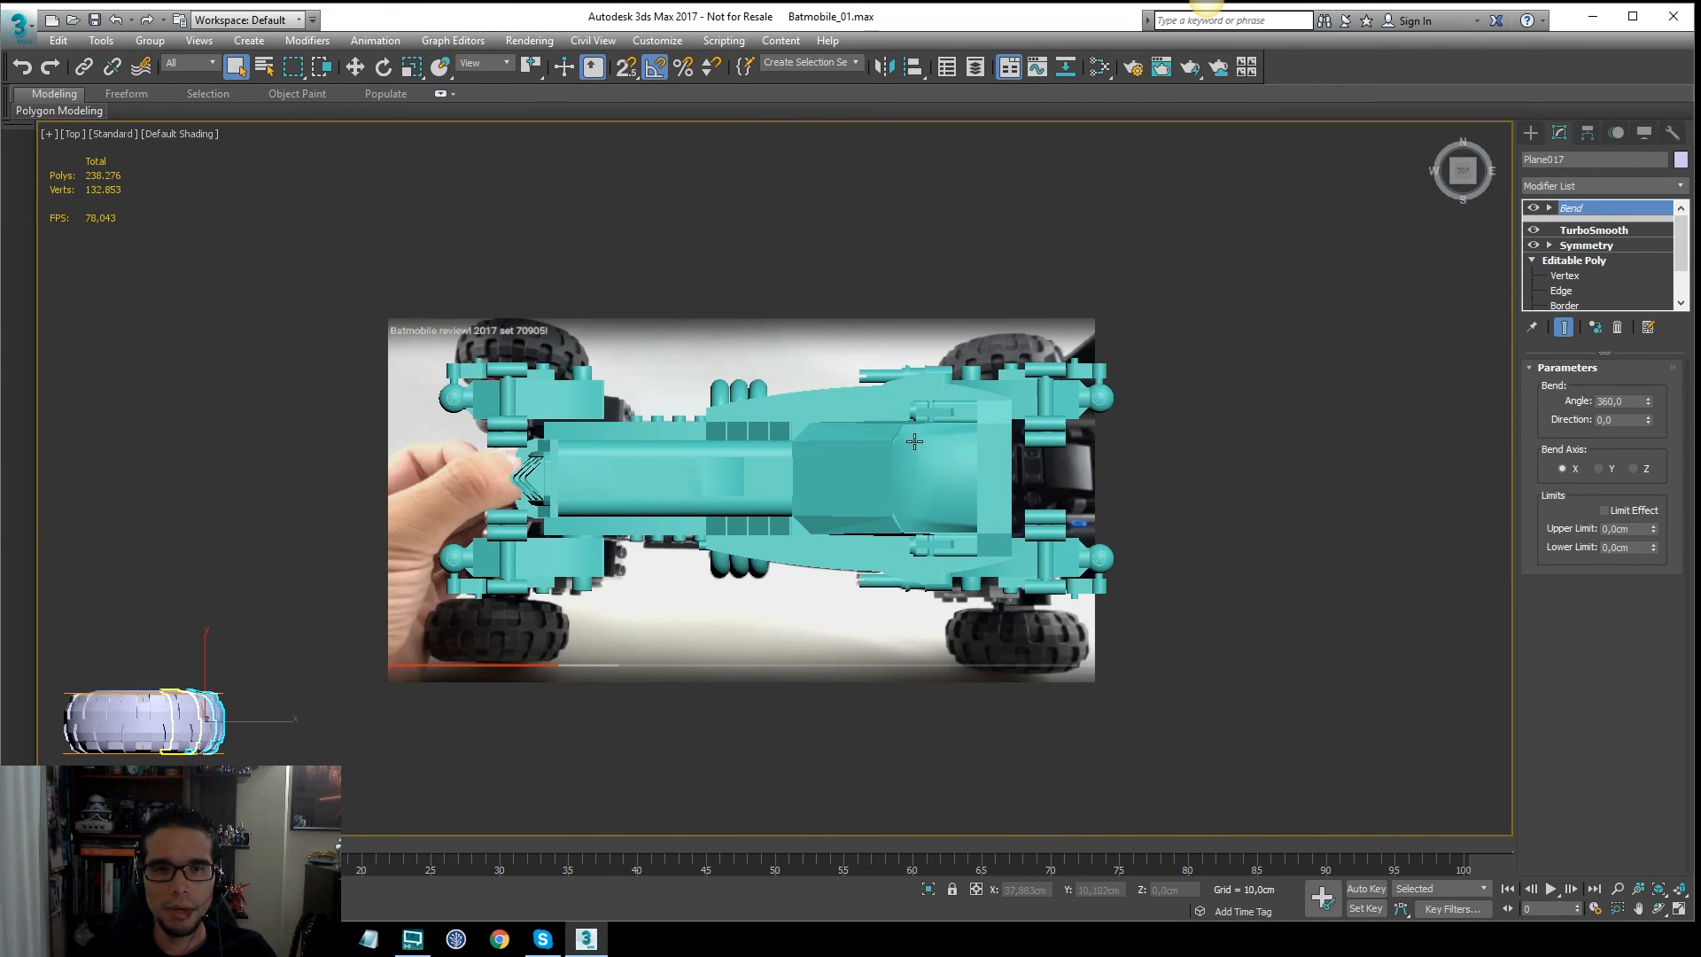
scroll(878, 514, "up", 5)
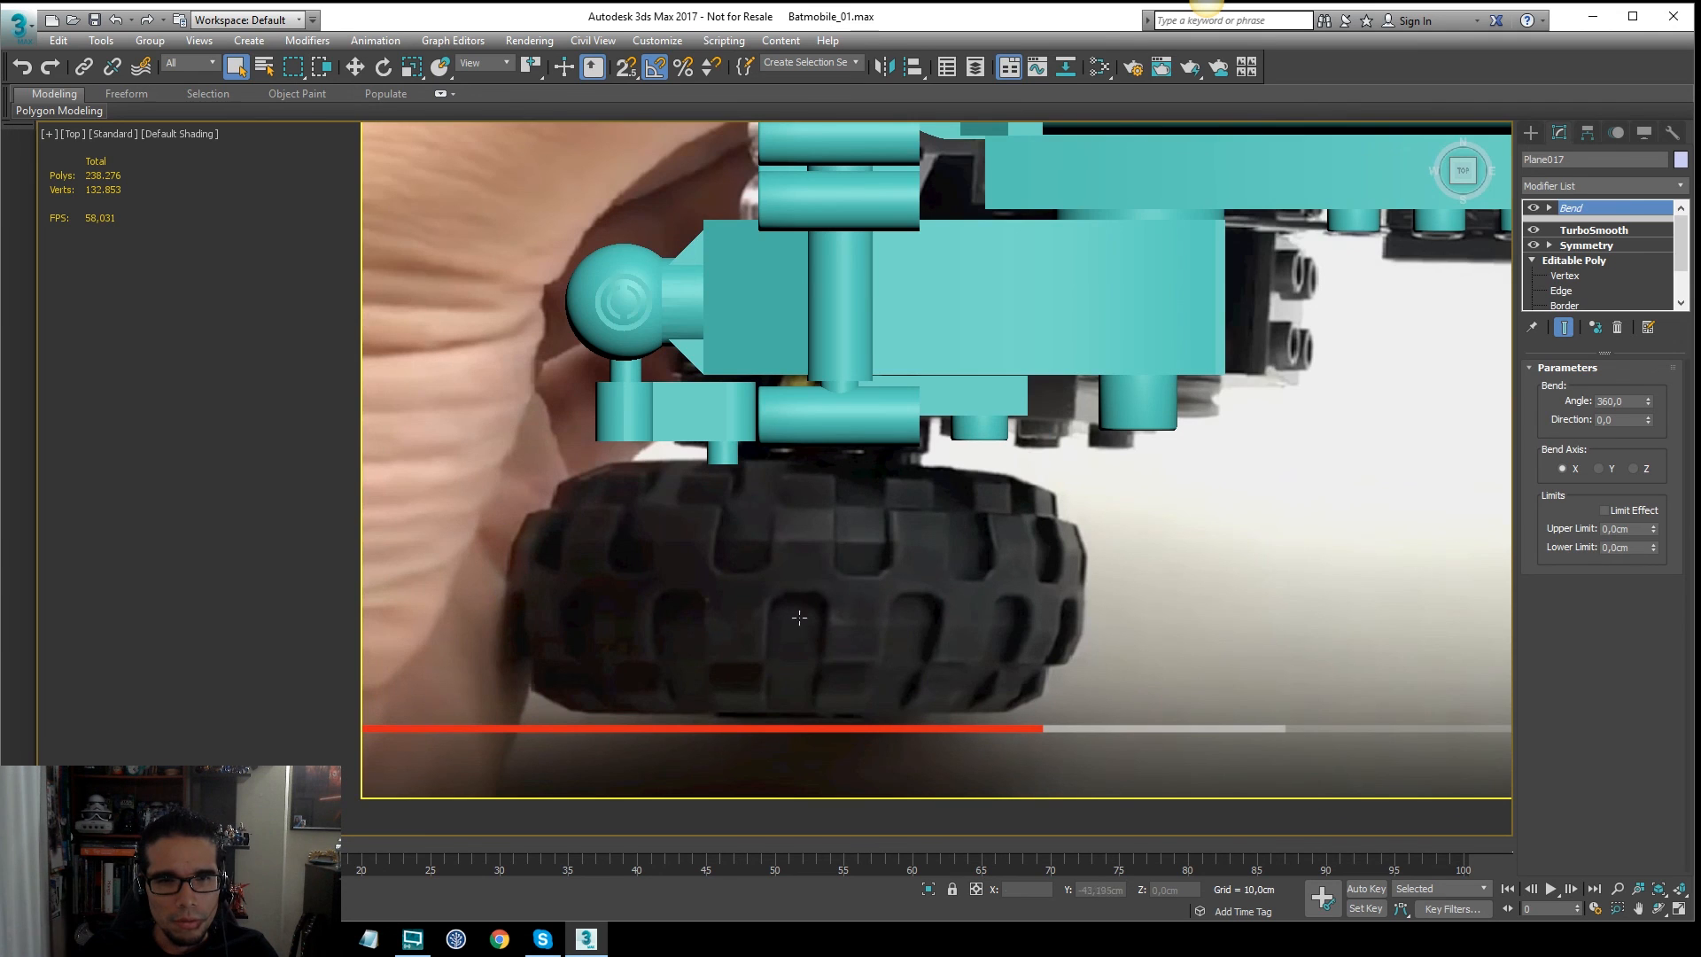
scroll(799, 617, "down", 4)
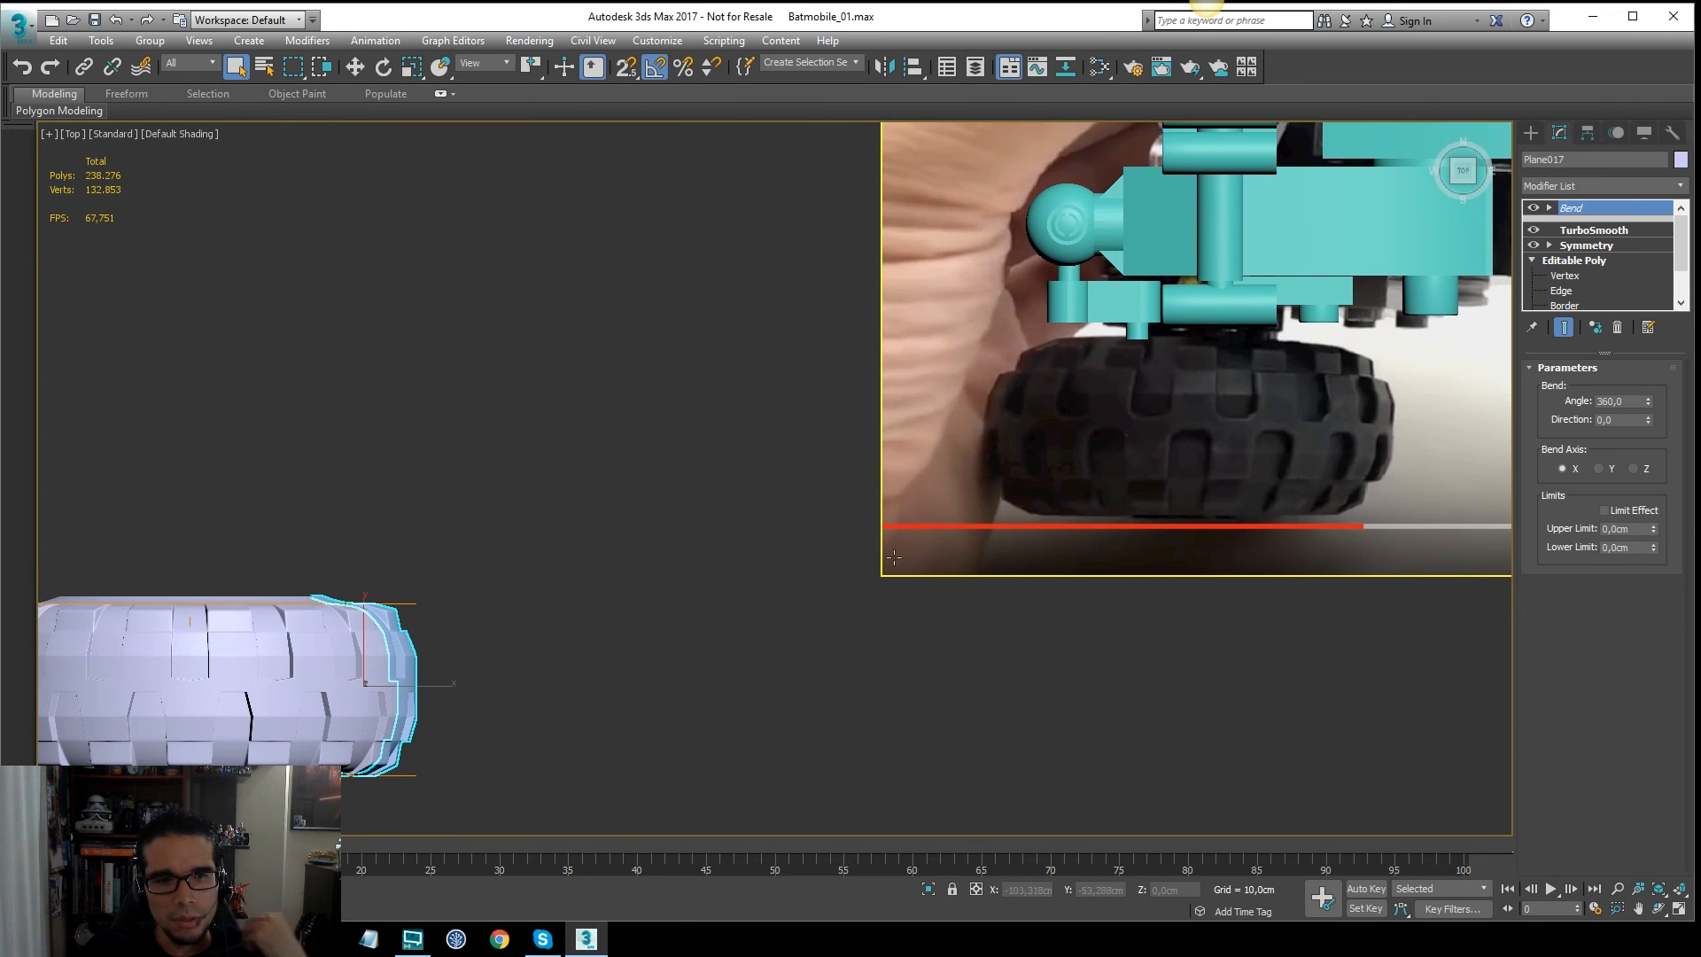
middle_click_drag(773, 542, 884, 406, "alt")
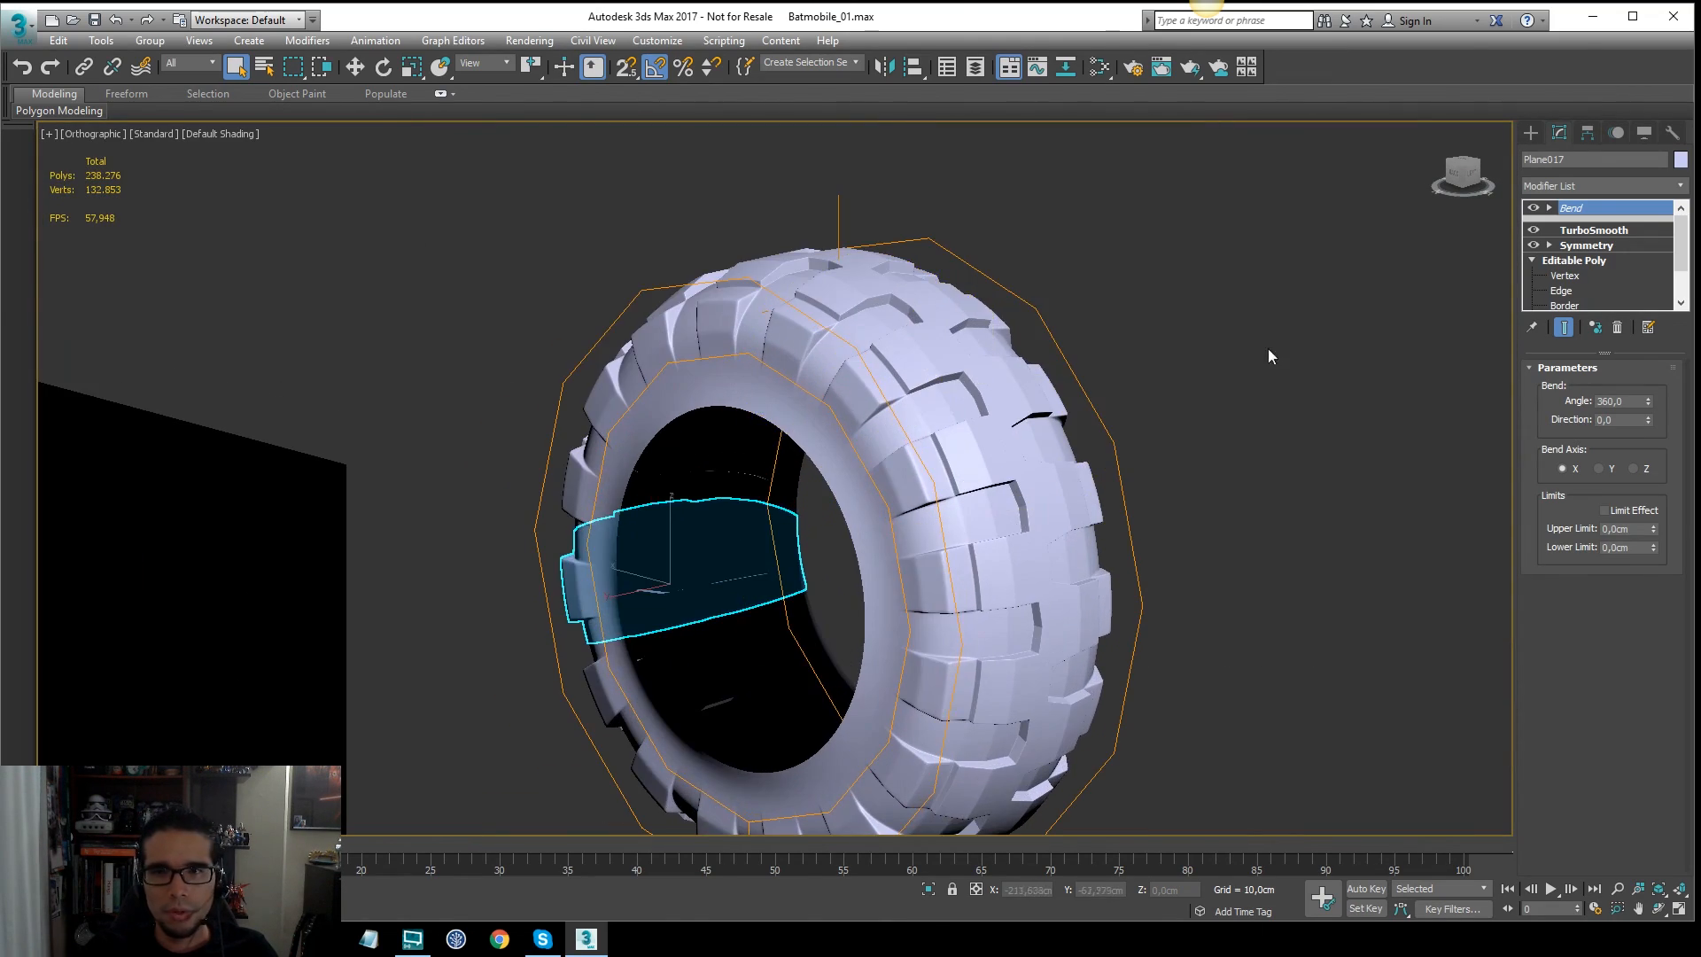
Step: Return to the selected section's base Editable Poly with Bend and the end result off and edges displayed
left_click(1574, 262)
left_click(1580, 262)
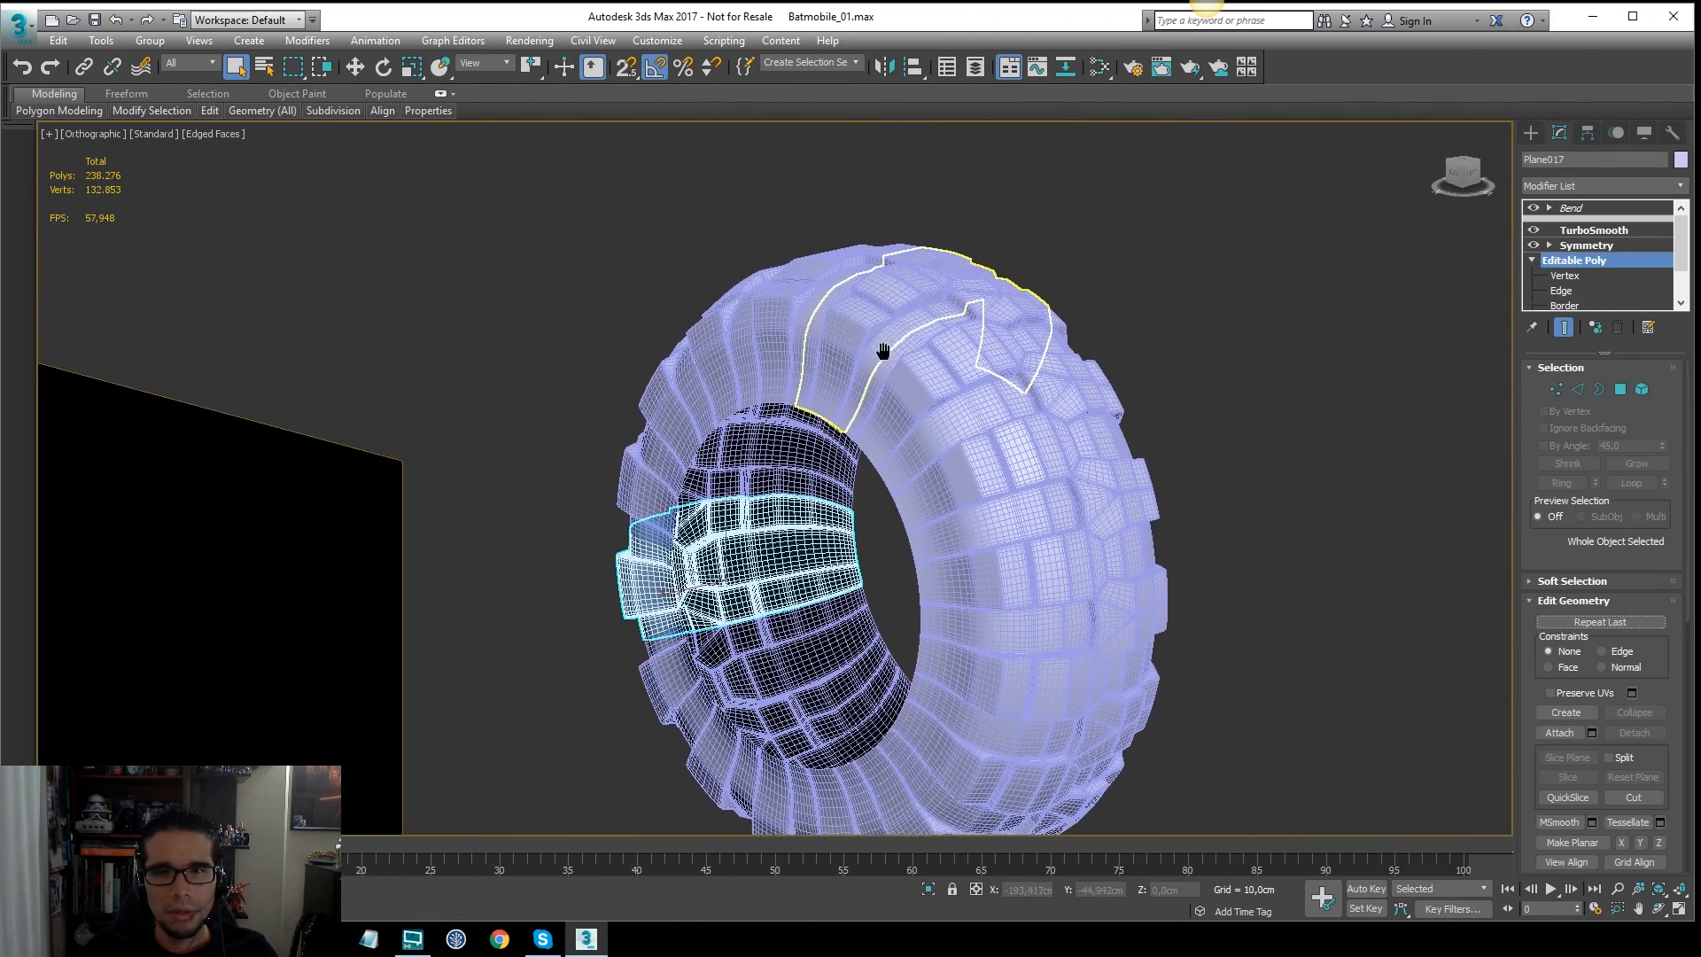
left_click(1565, 327)
middle_click_drag(820, 240, 1127, 330)
left_click(1534, 209)
key("F4")
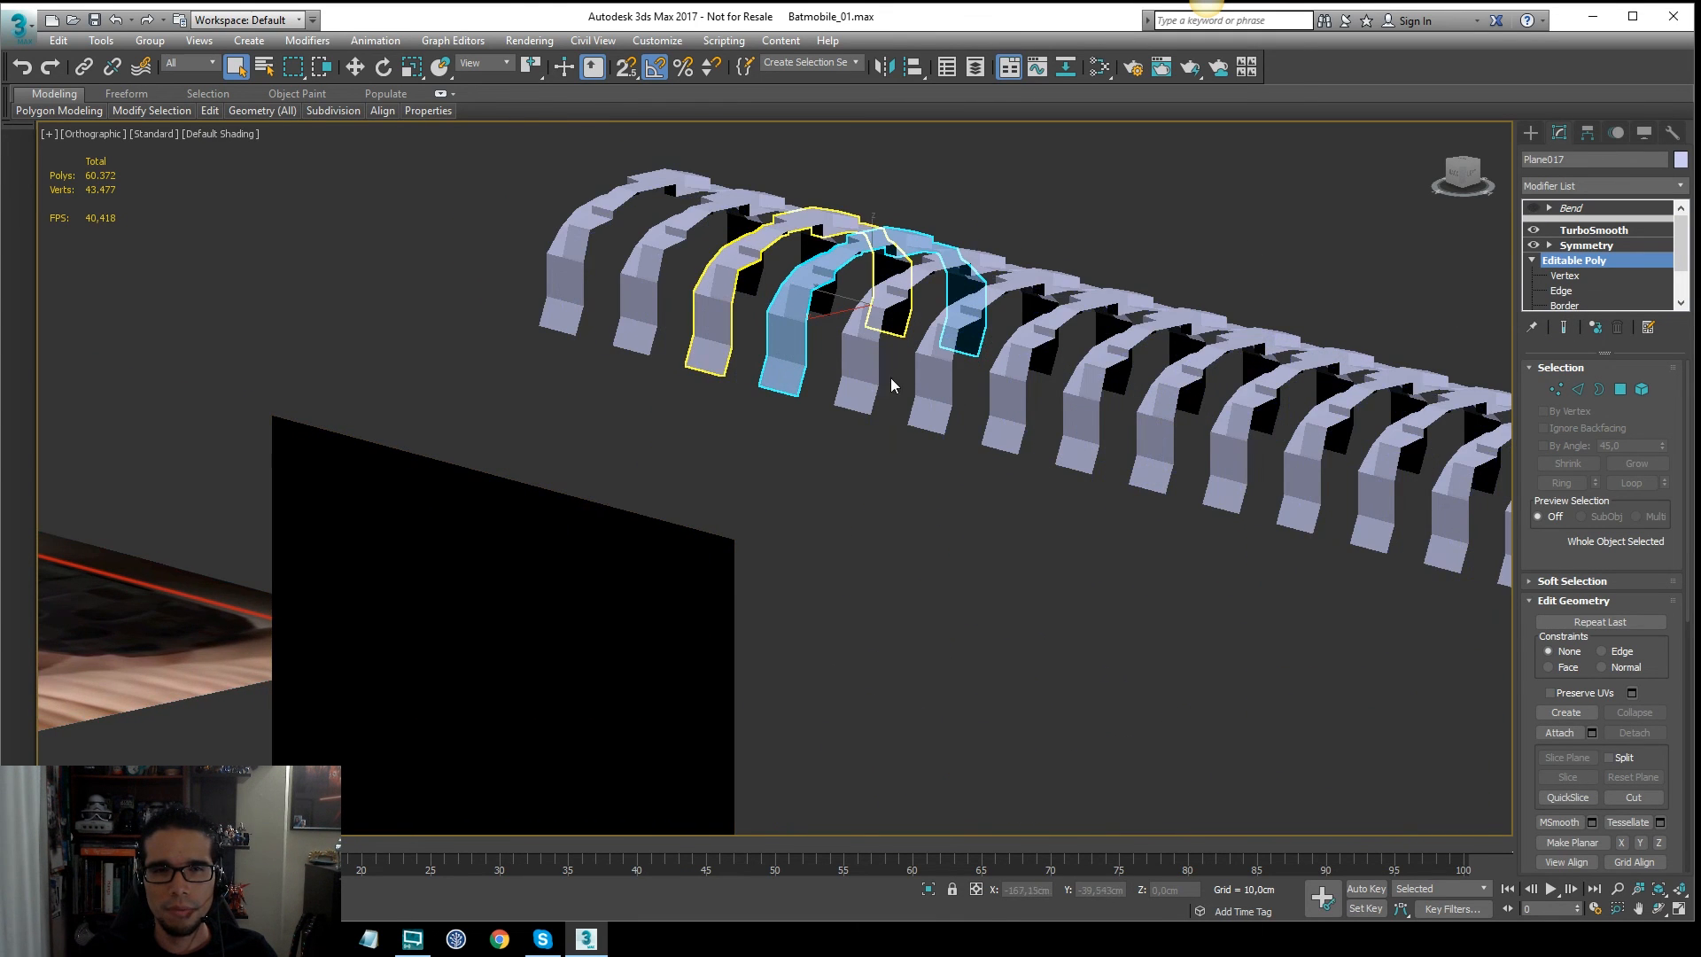
key("F4")
scroll(893, 384, "up", 8)
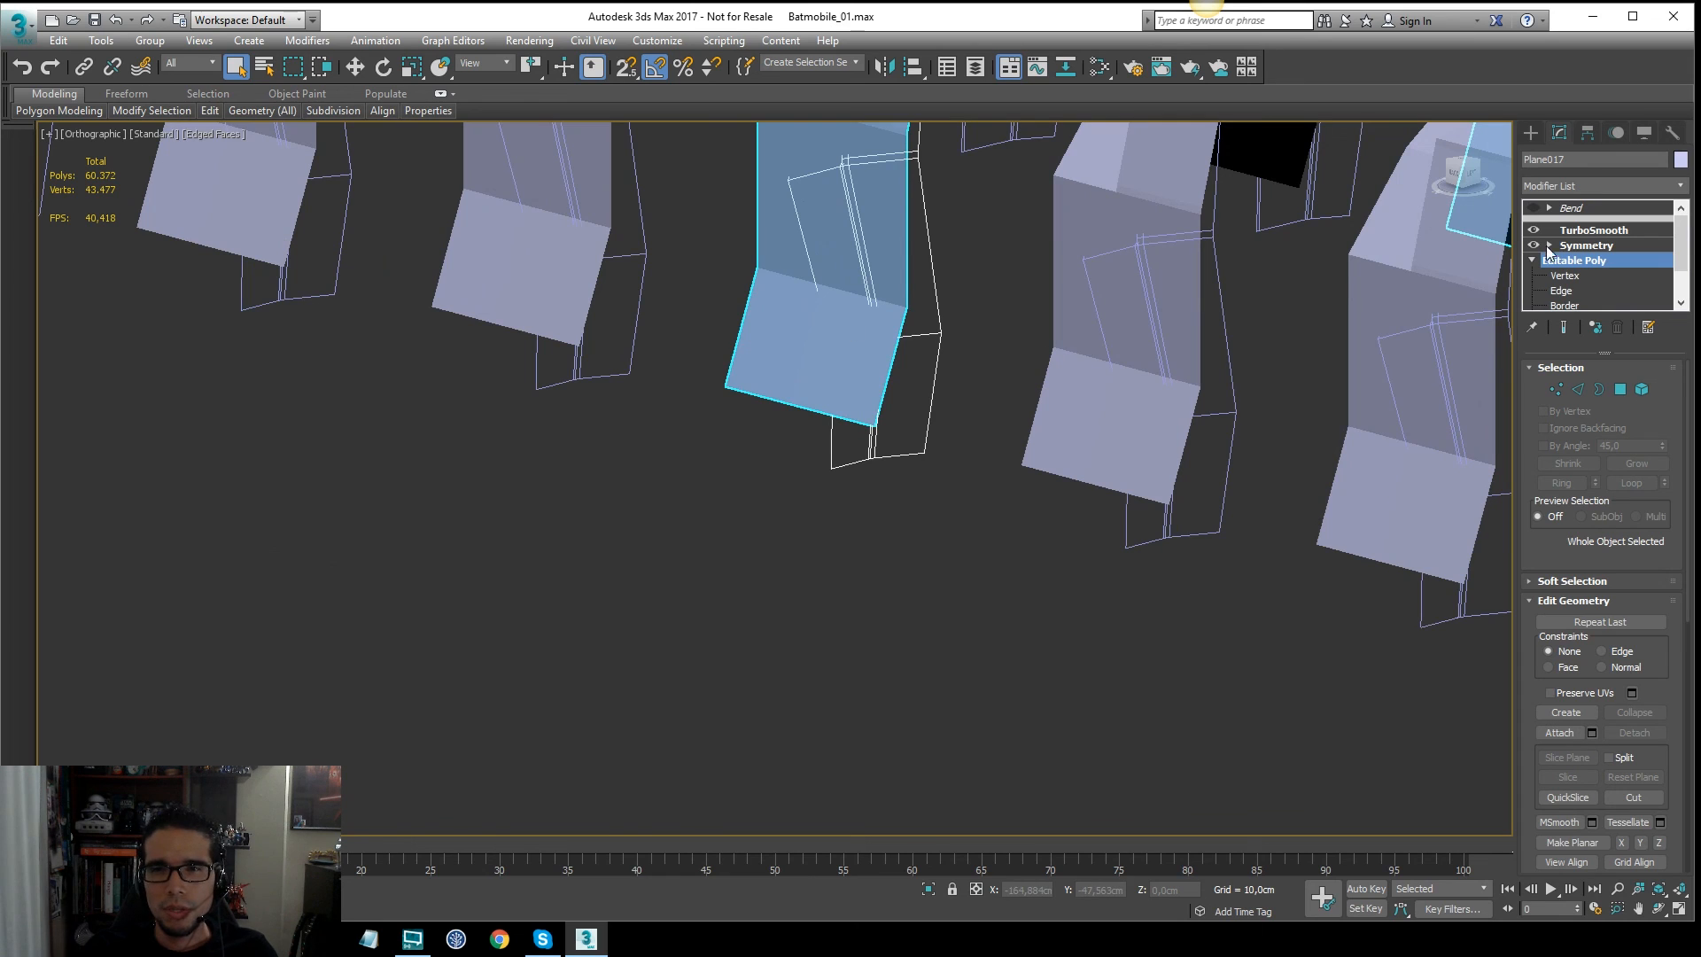
Step: Select only the four open border edges at the lower end of the section's sidewall
left_click(1565, 291)
left_click(791, 406)
key("F3")
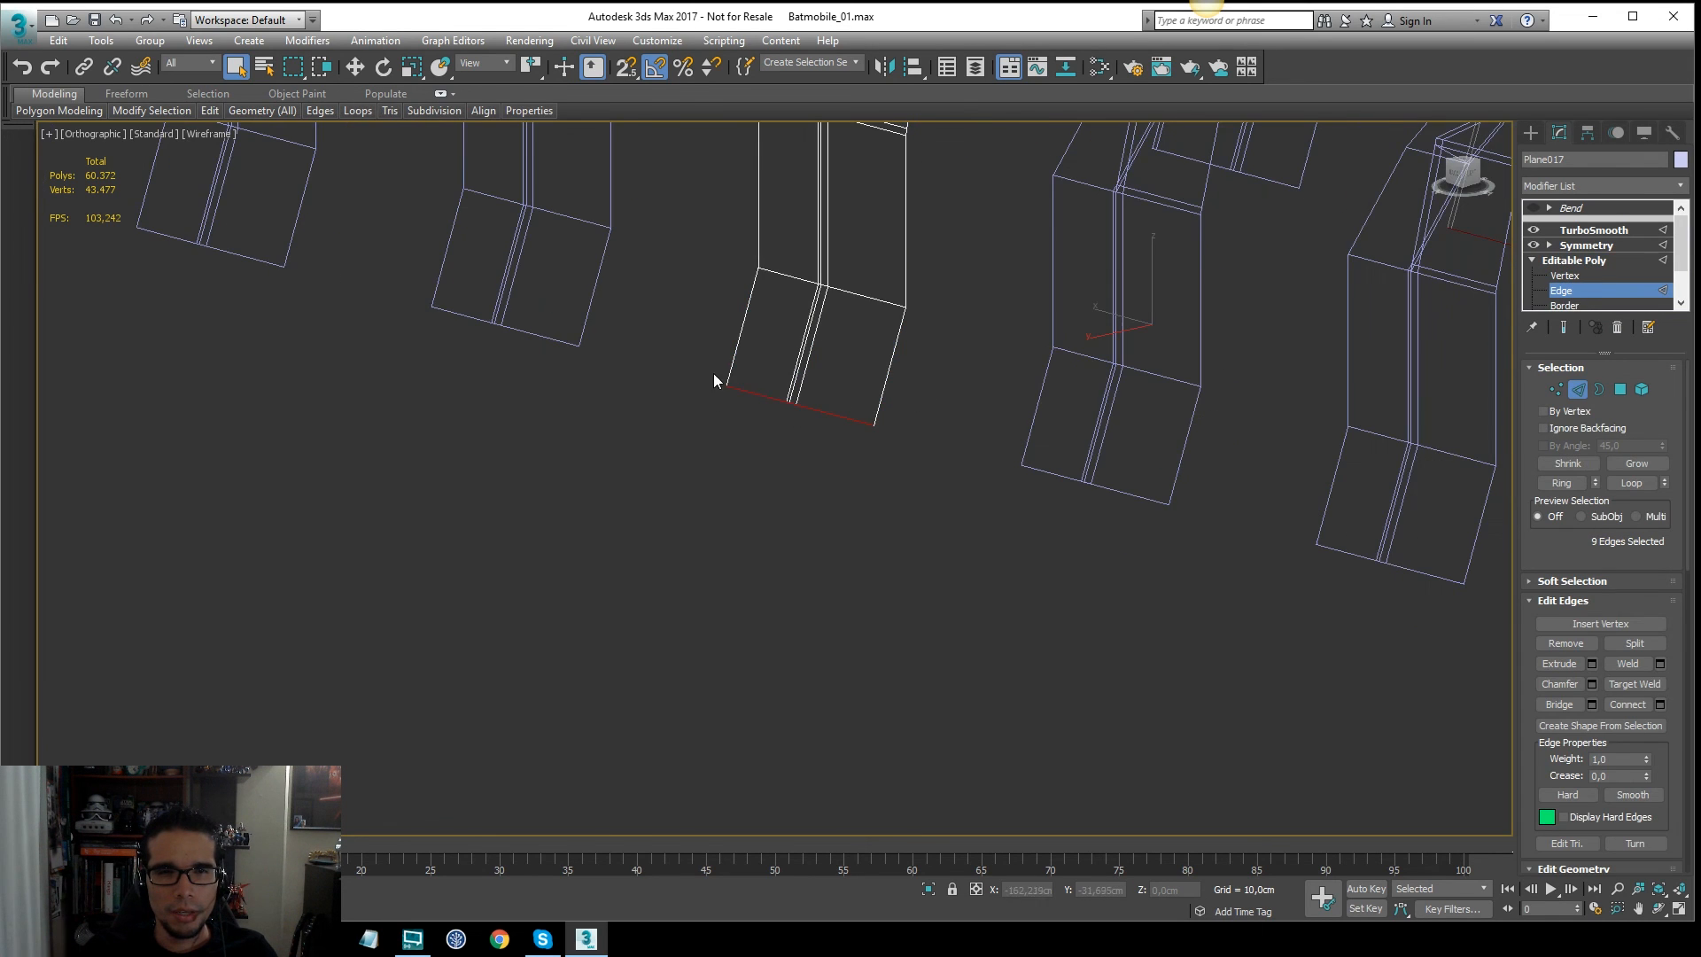
left_click_drag(962, 502, 1002, 266)
key("F3")
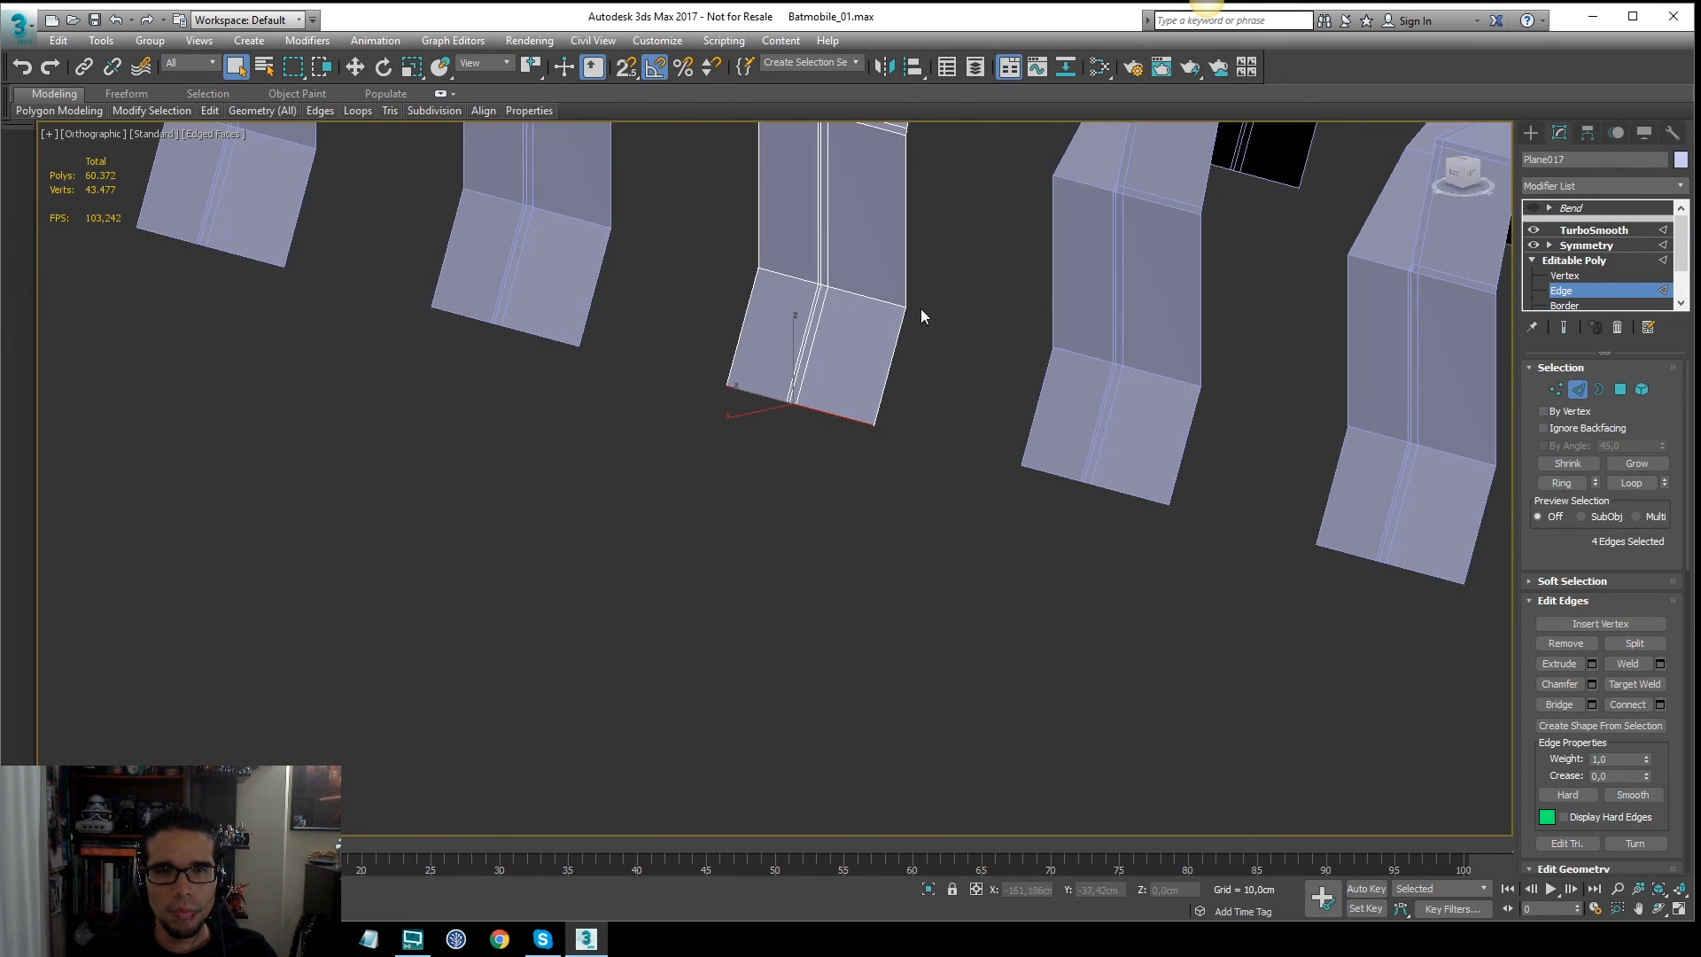
Step: Move the sidewall's lower border edges inward along Y by about 1.7 cm, then about 0.15 cm more in the left view
key("w")
left_click_drag(748, 416, 821, 392)
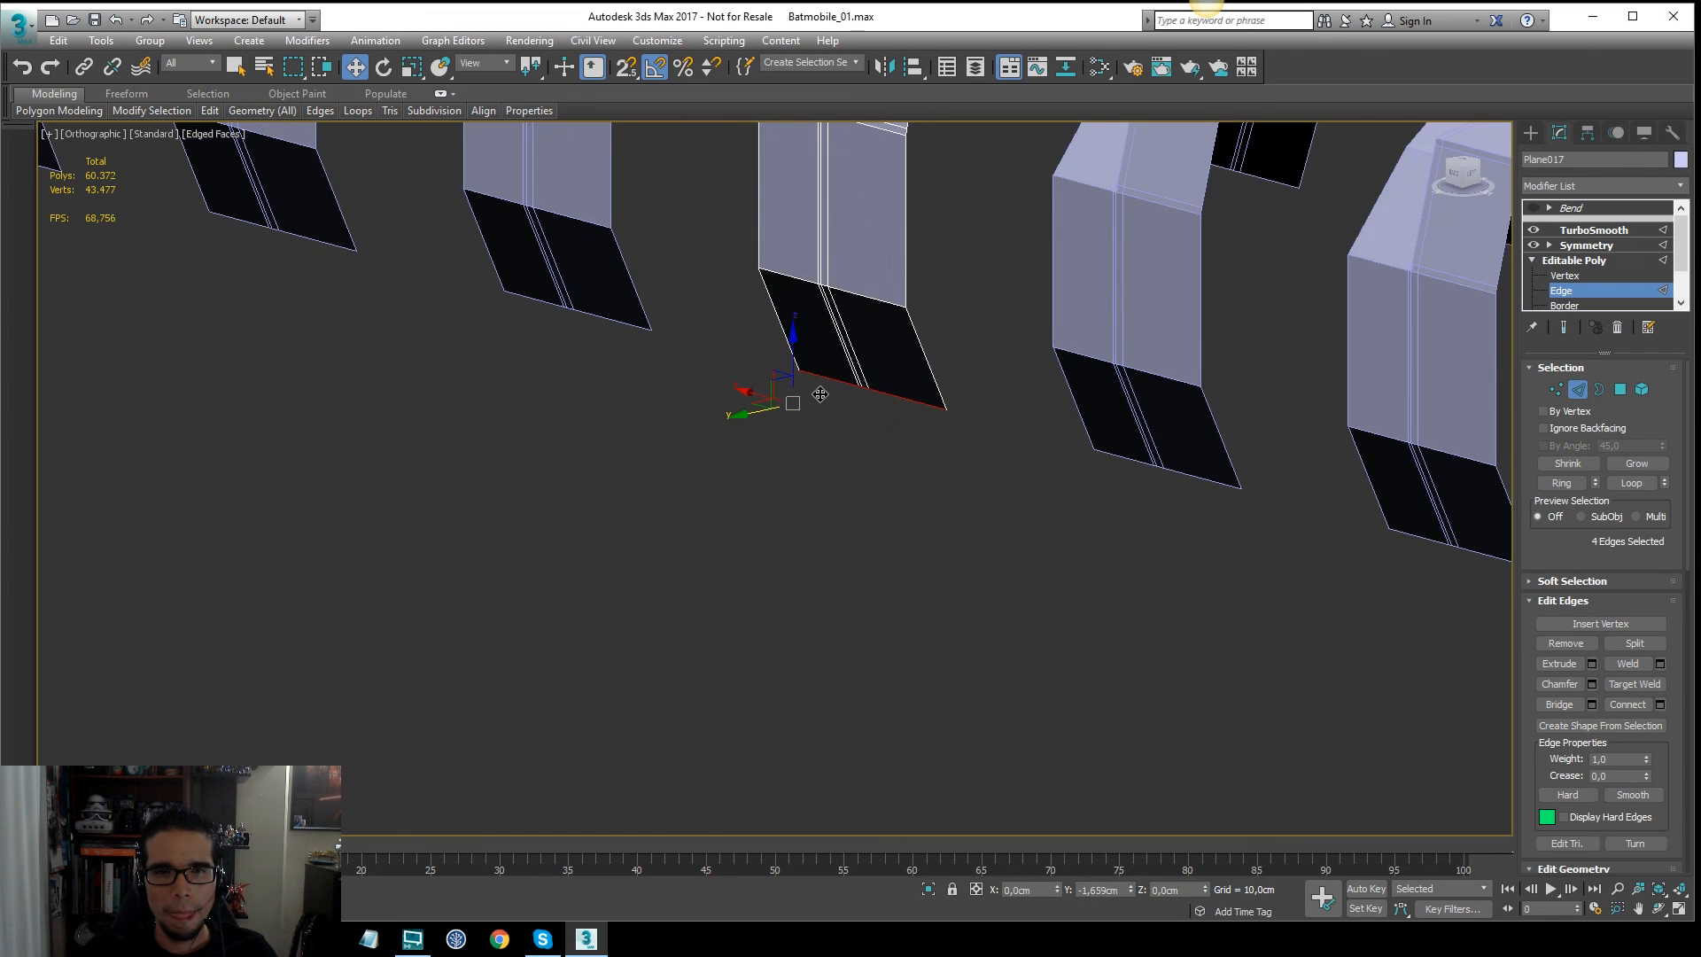
key("f")
key("l")
key("F3")
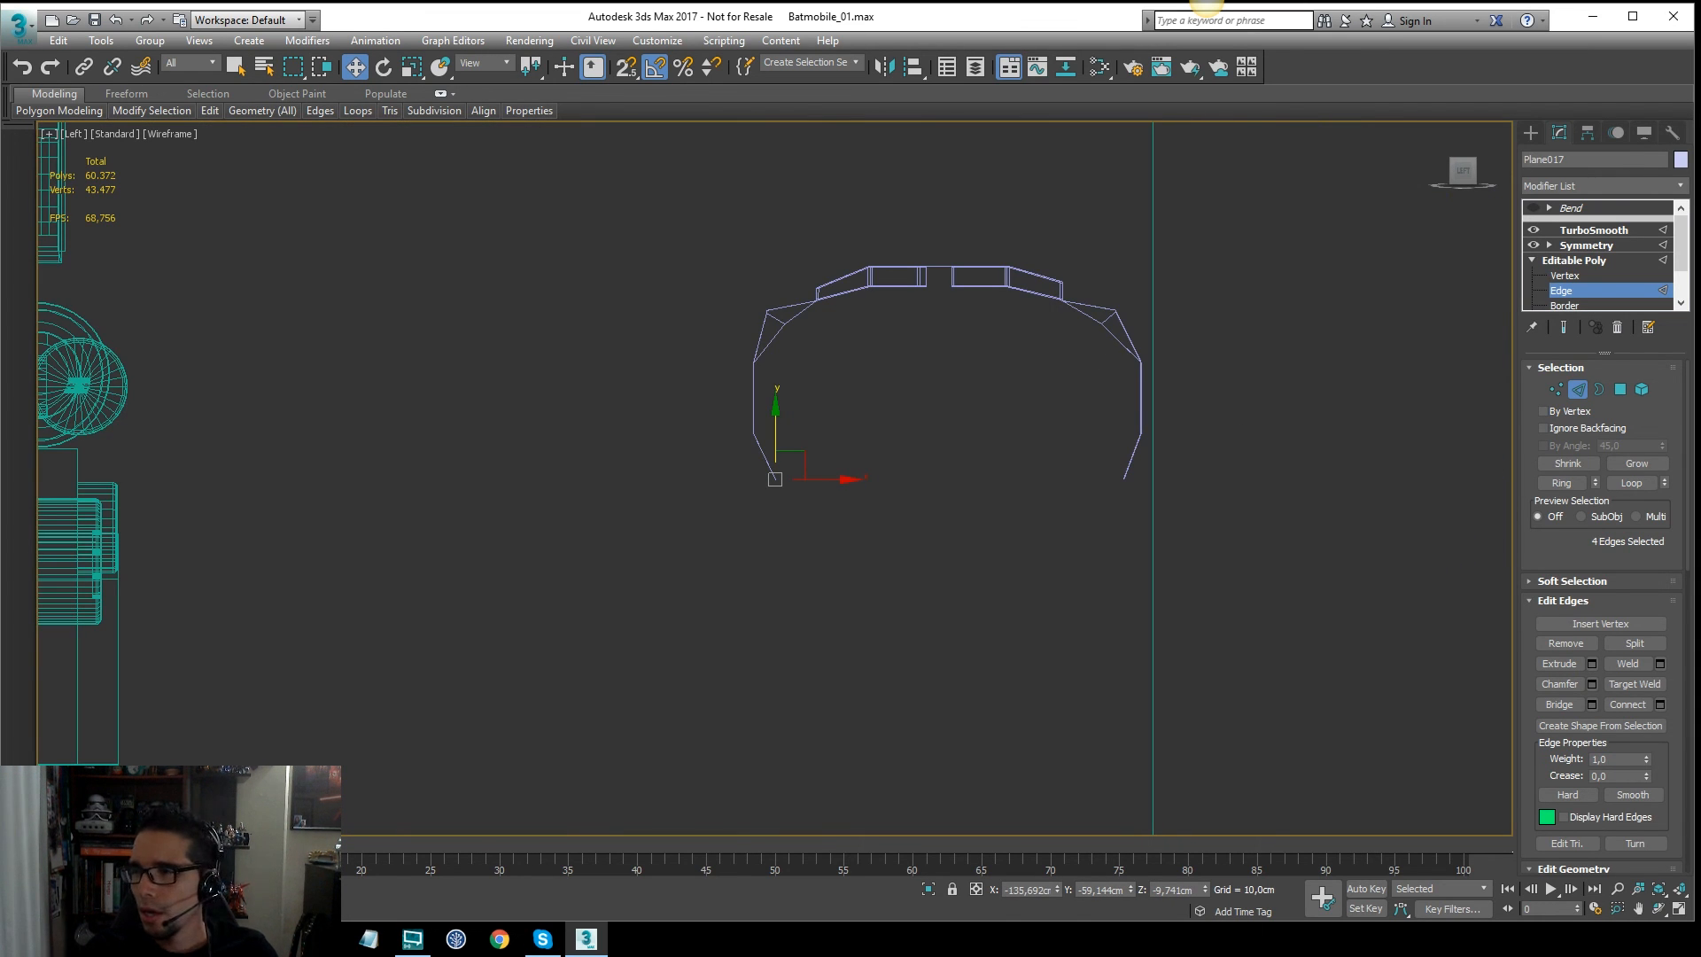
left_click_drag(1084, 466, 1090, 465)
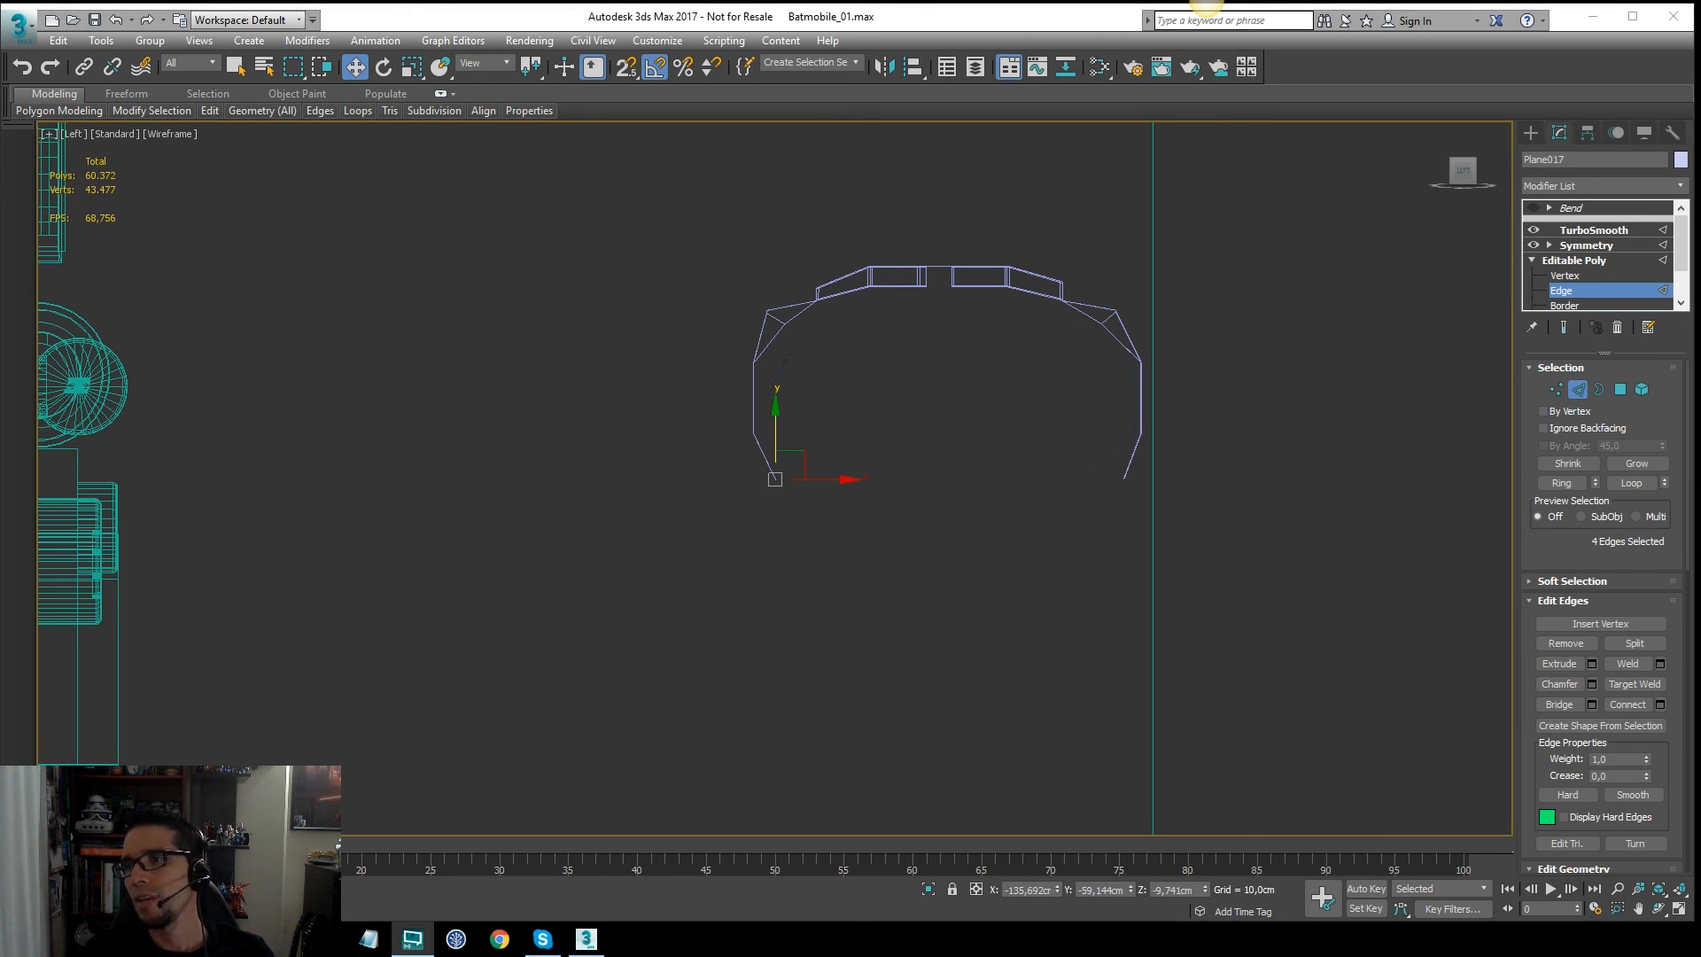
middle_click_drag(926, 422, 939, 411)
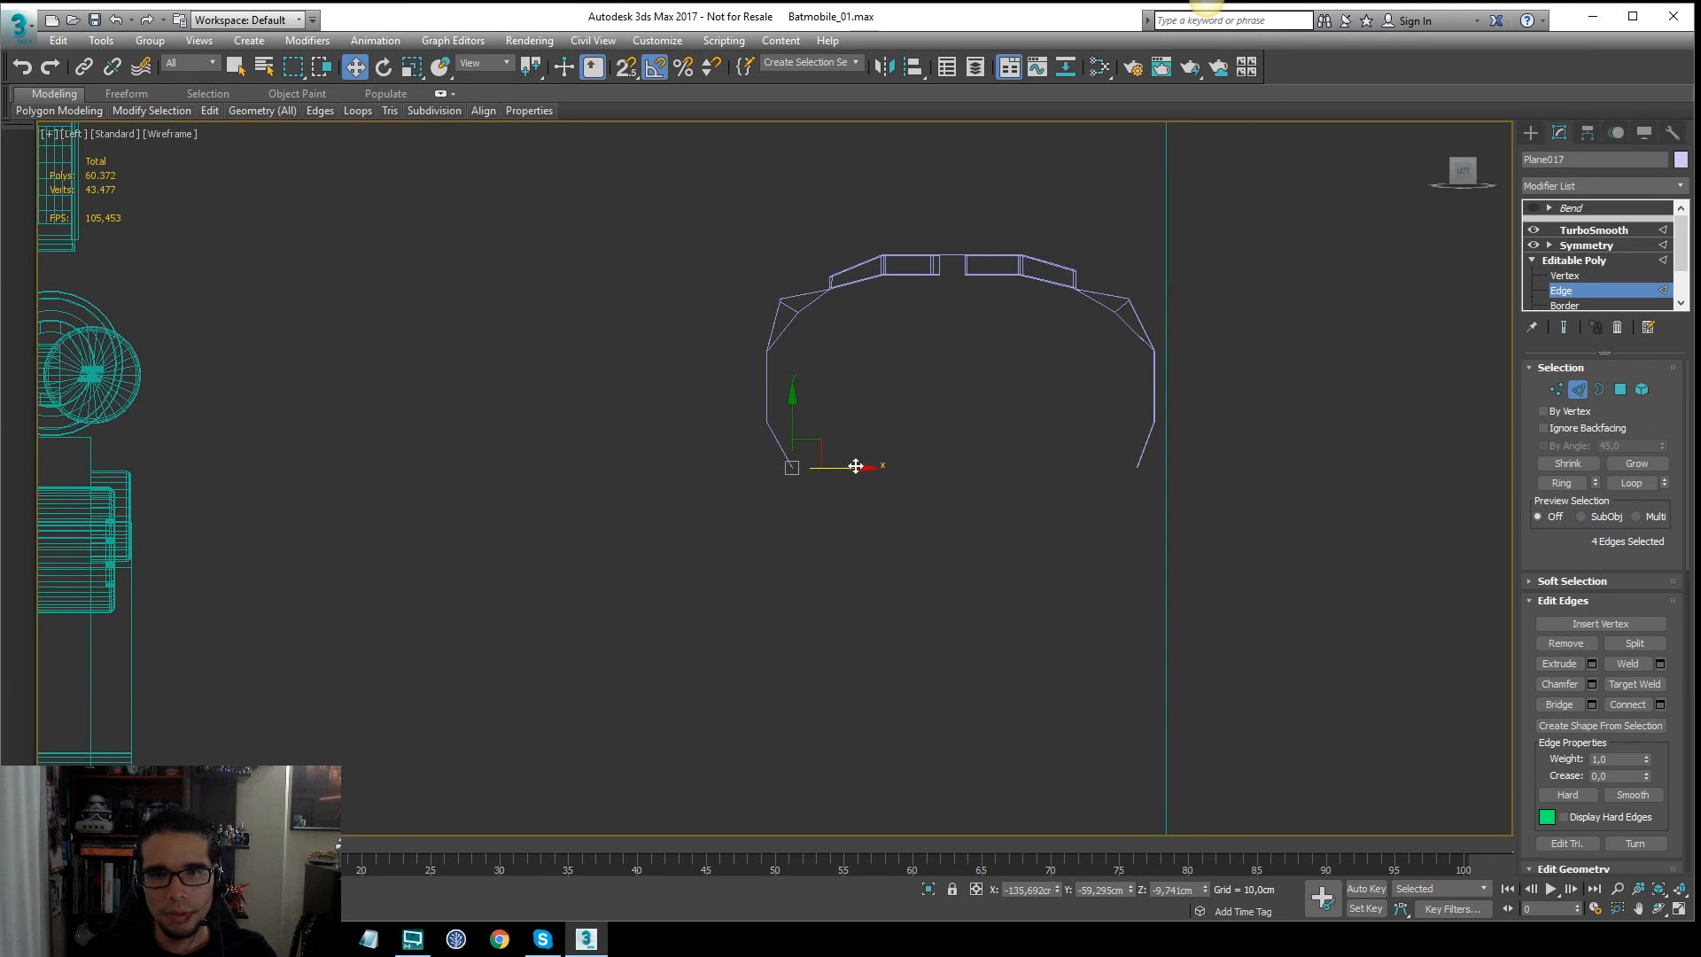
Step: Leave edge editing, re-enable Bend and display the whole tyre shaded without edge lines
left_click(1608, 261)
left_click(1599, 209)
left_click(1534, 207)
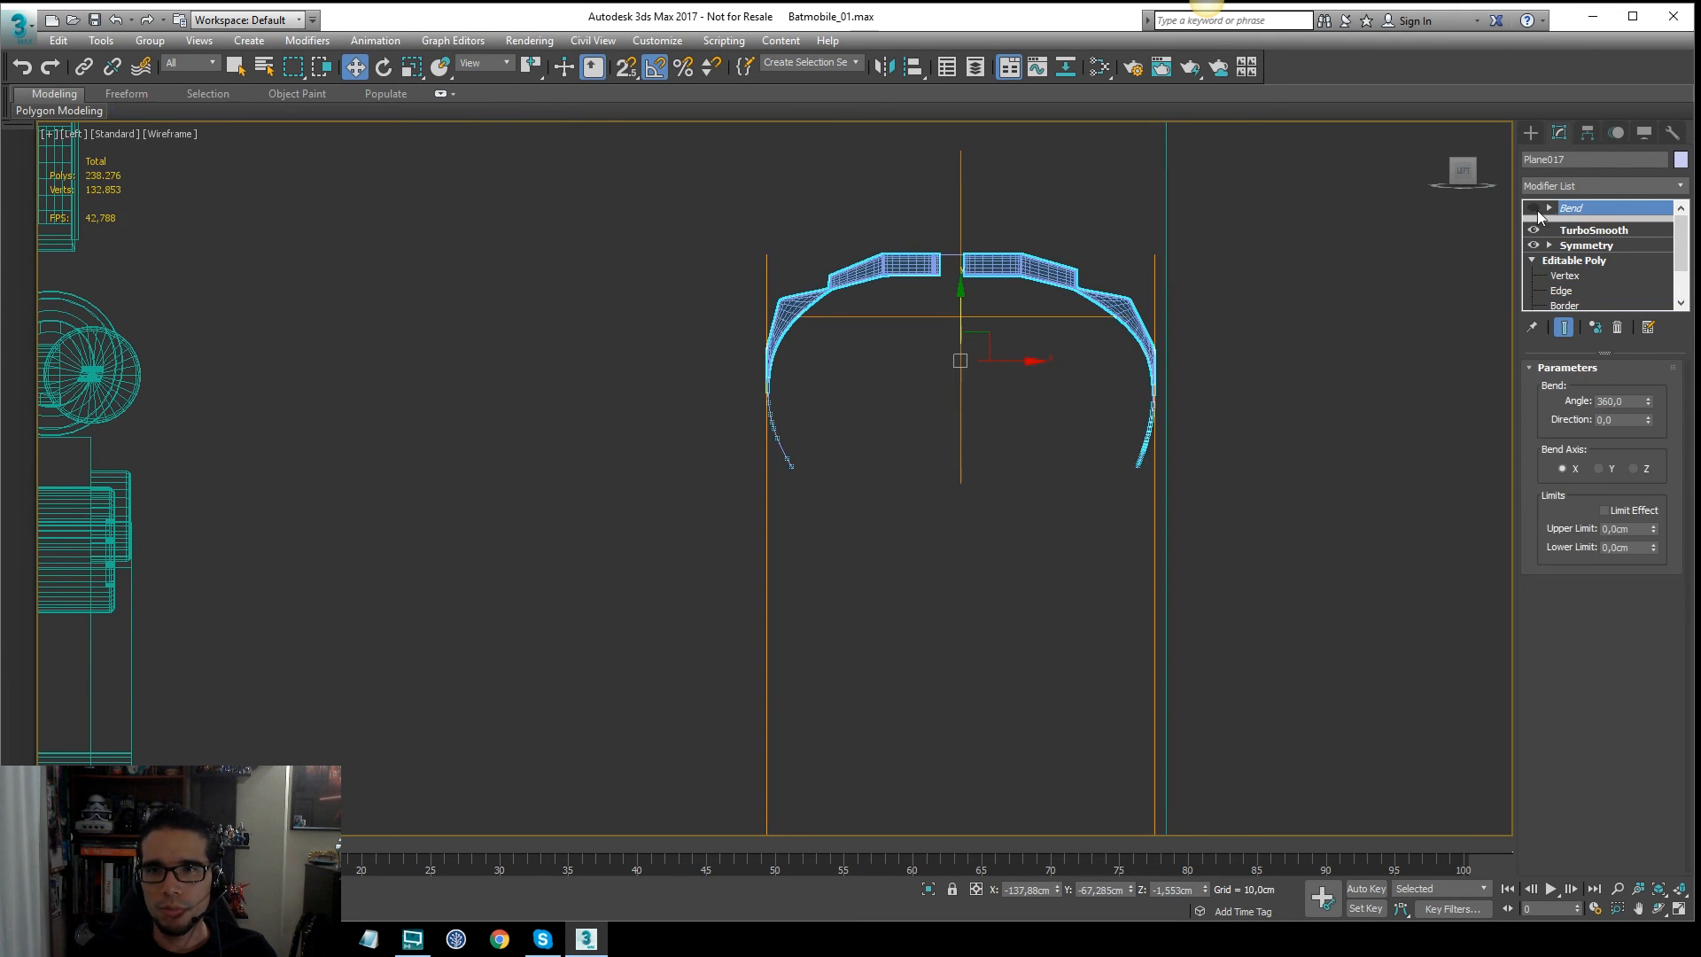
key("F3")
key("F4")
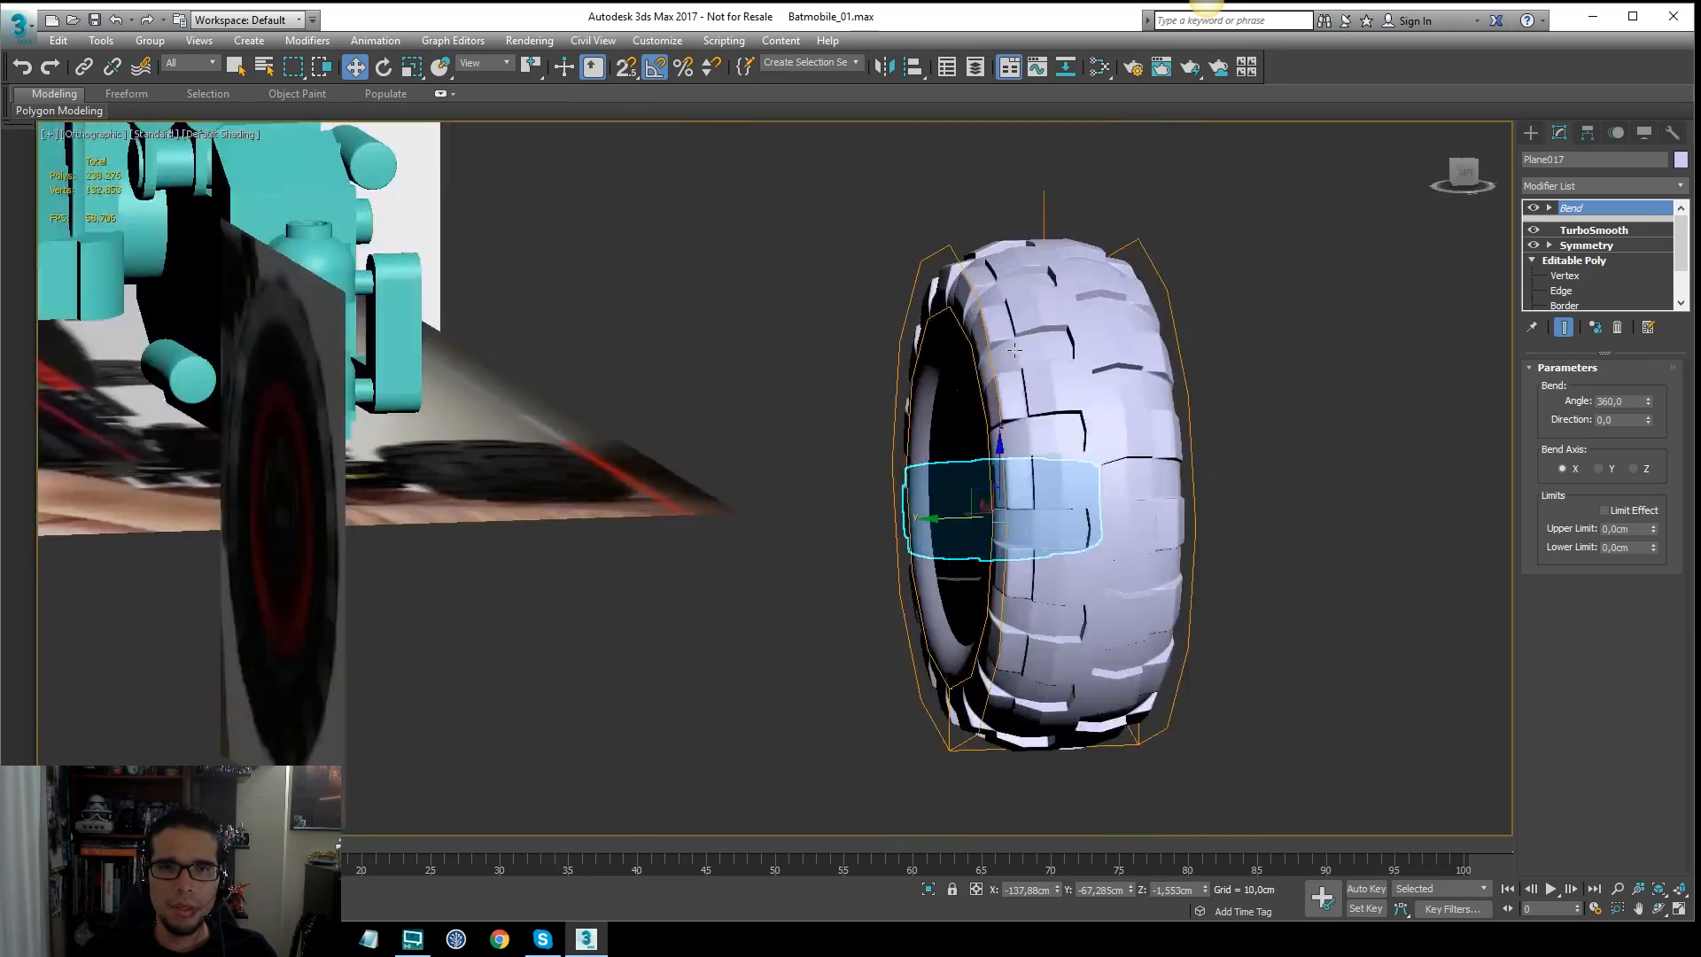